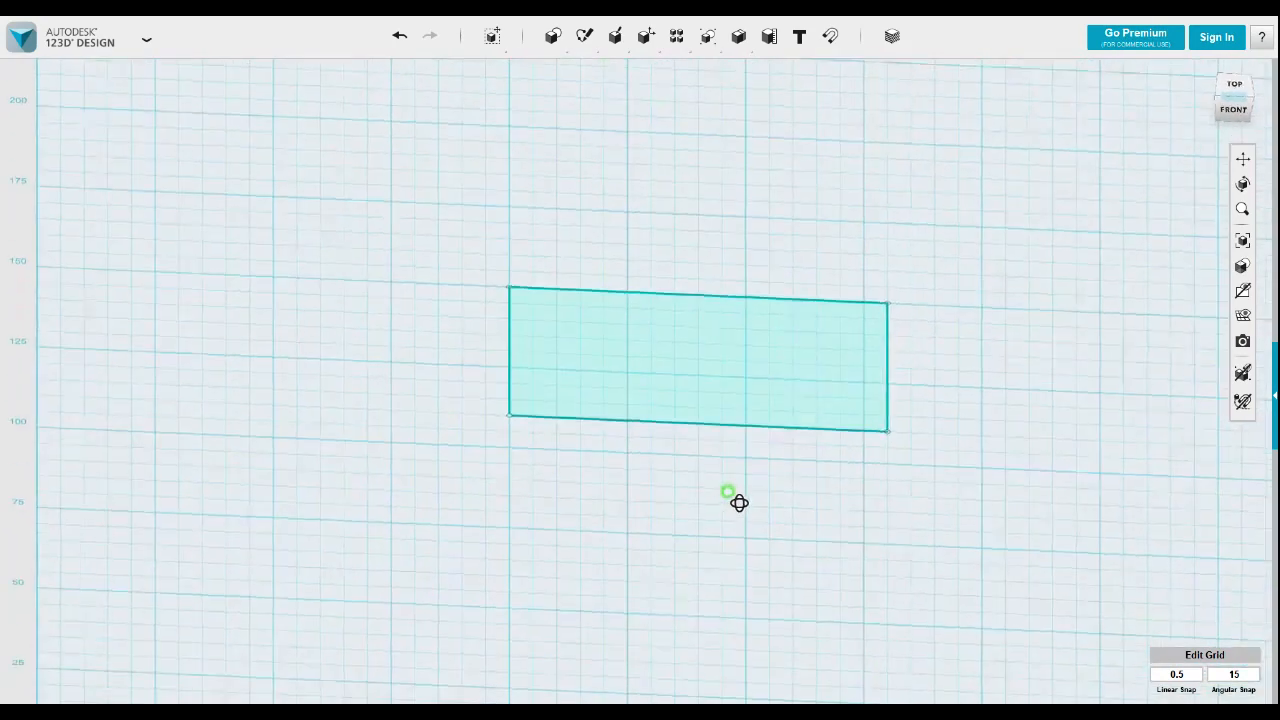
- Extrude the sketched rectangle upward into a solid base plate
left_click(674, 400)
mouse_move(698, 434)
left_click(772, 436)
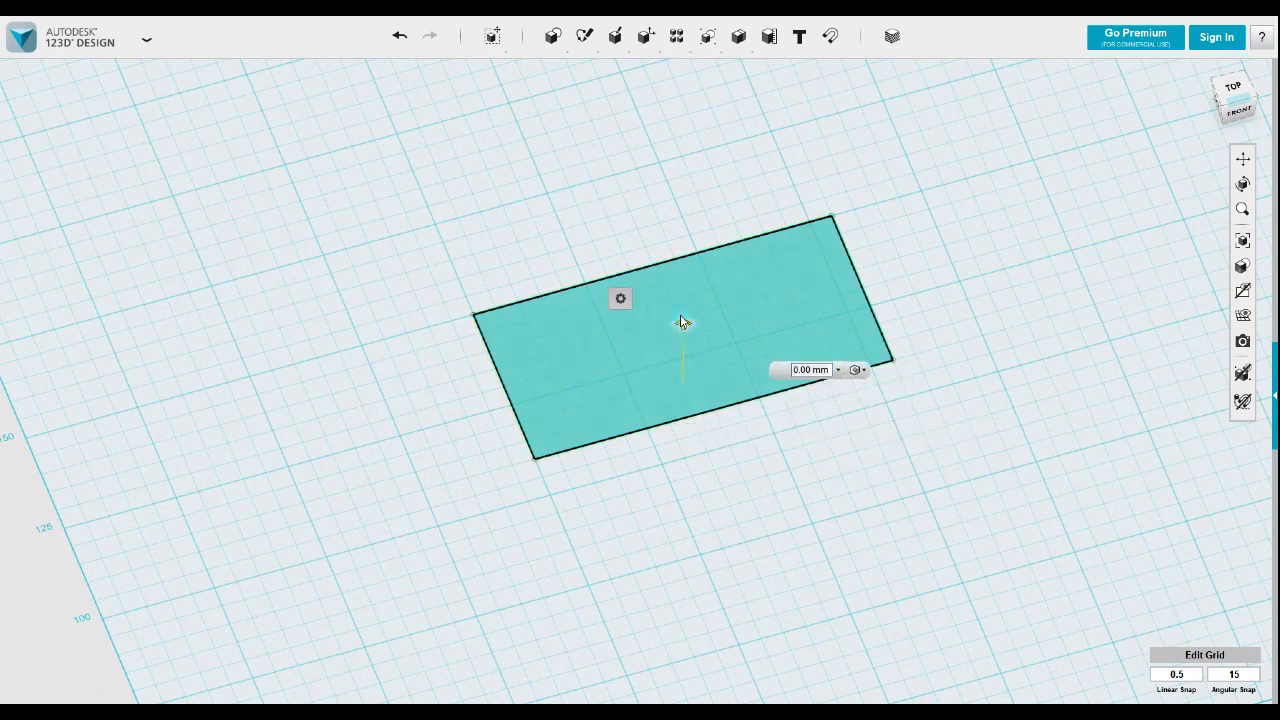
left_click_drag(683, 323, 682, 312)
double_click(811, 364)
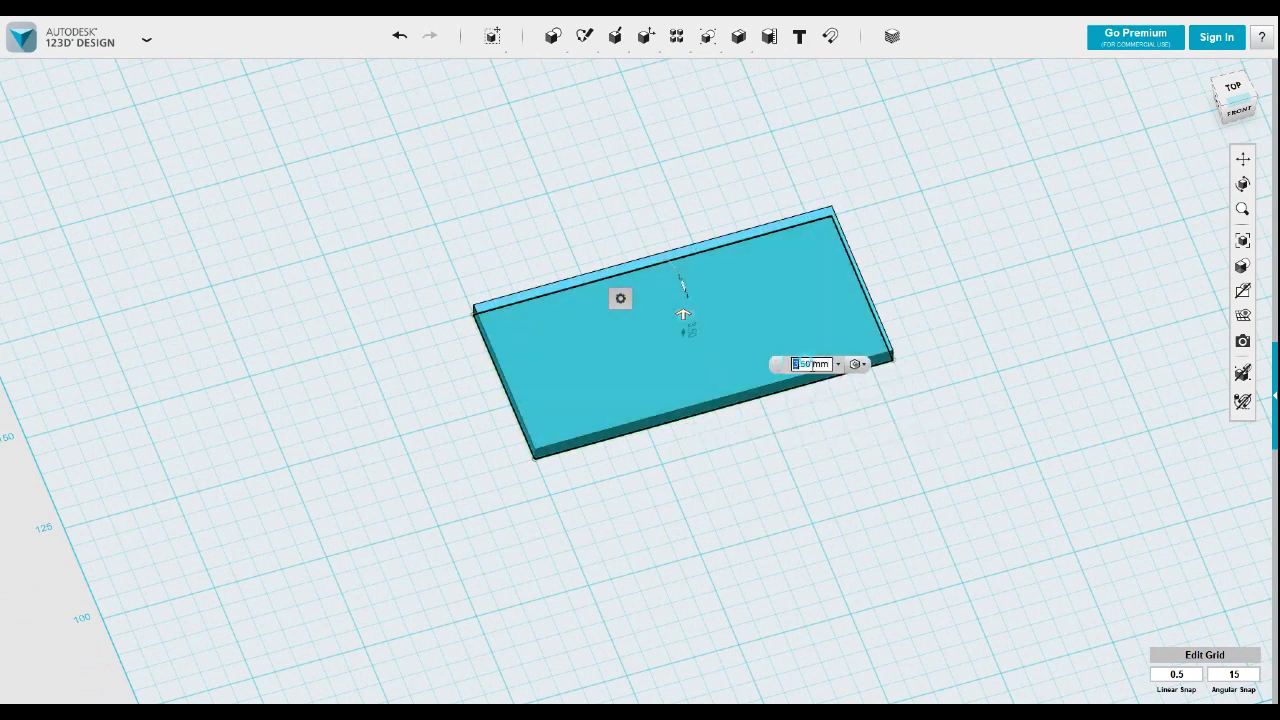
type("10")
key("Return")
right_click_drag(891, 468, 747, 510)
left_click(747, 510)
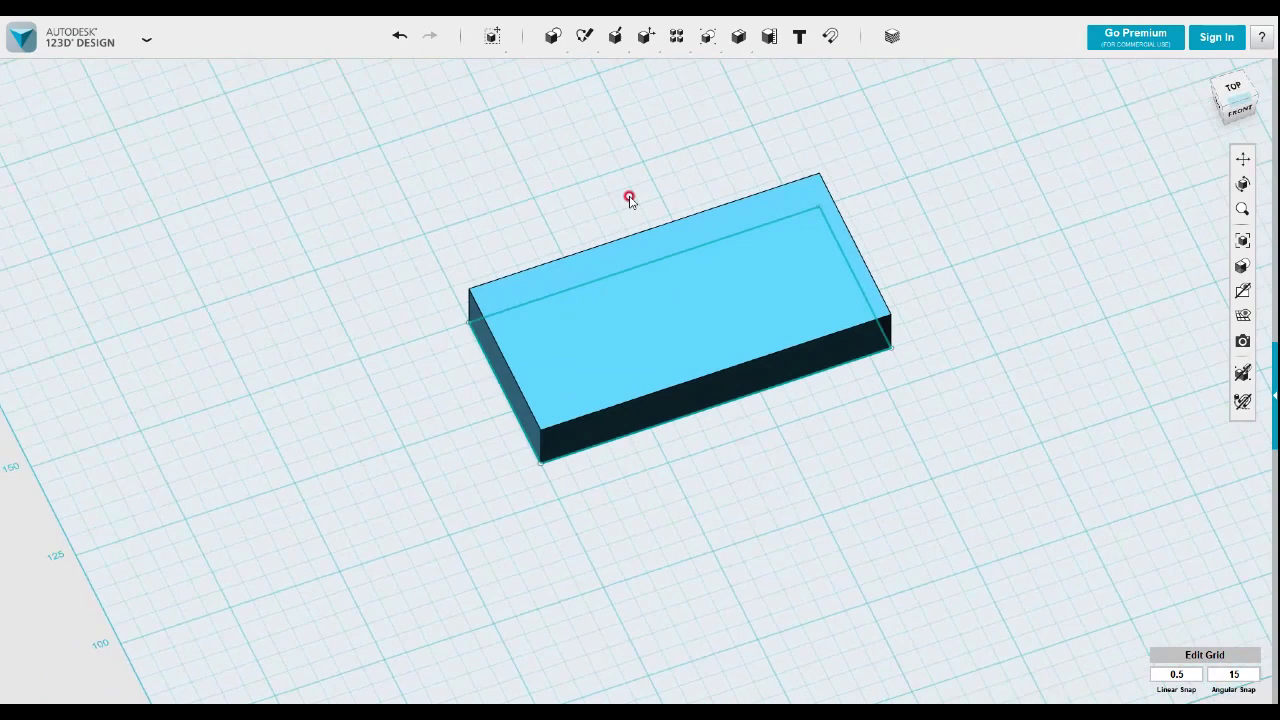
- Sketch a 12 mm by 40 mm rectangle across one short end of the plate's top face
mouse_move(585, 36)
left_click(586, 70)
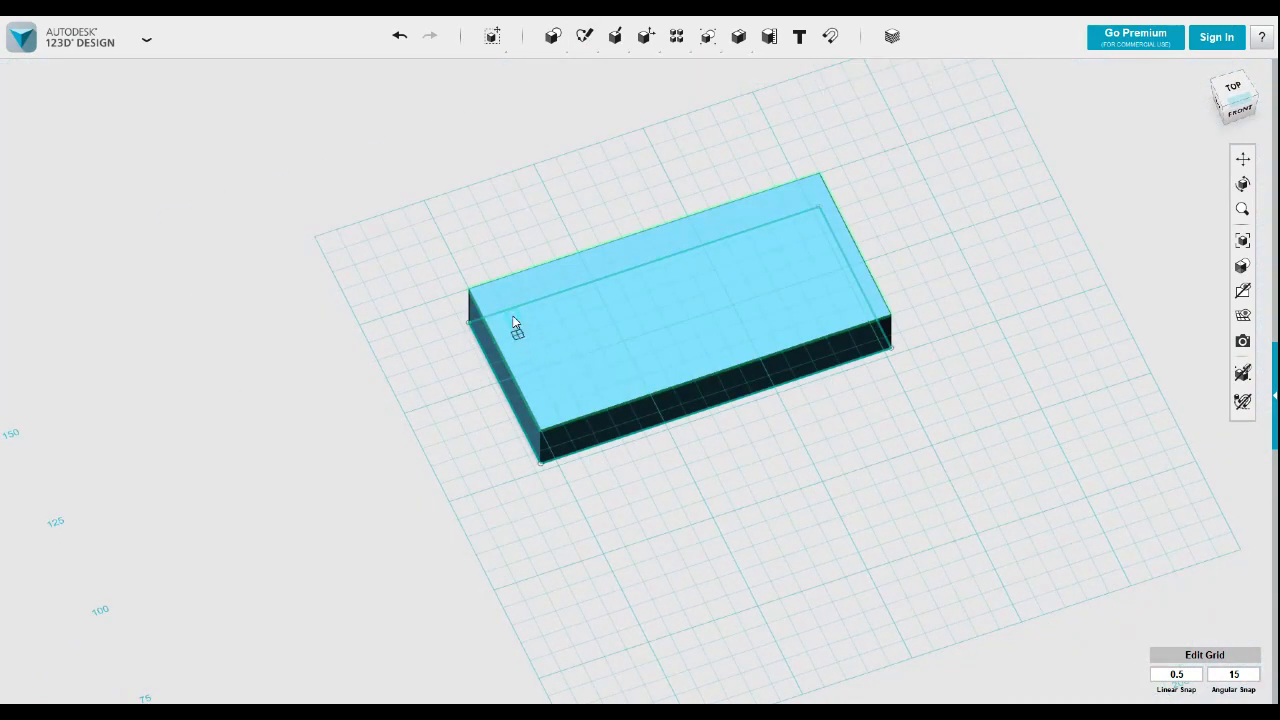
left_click(470, 289)
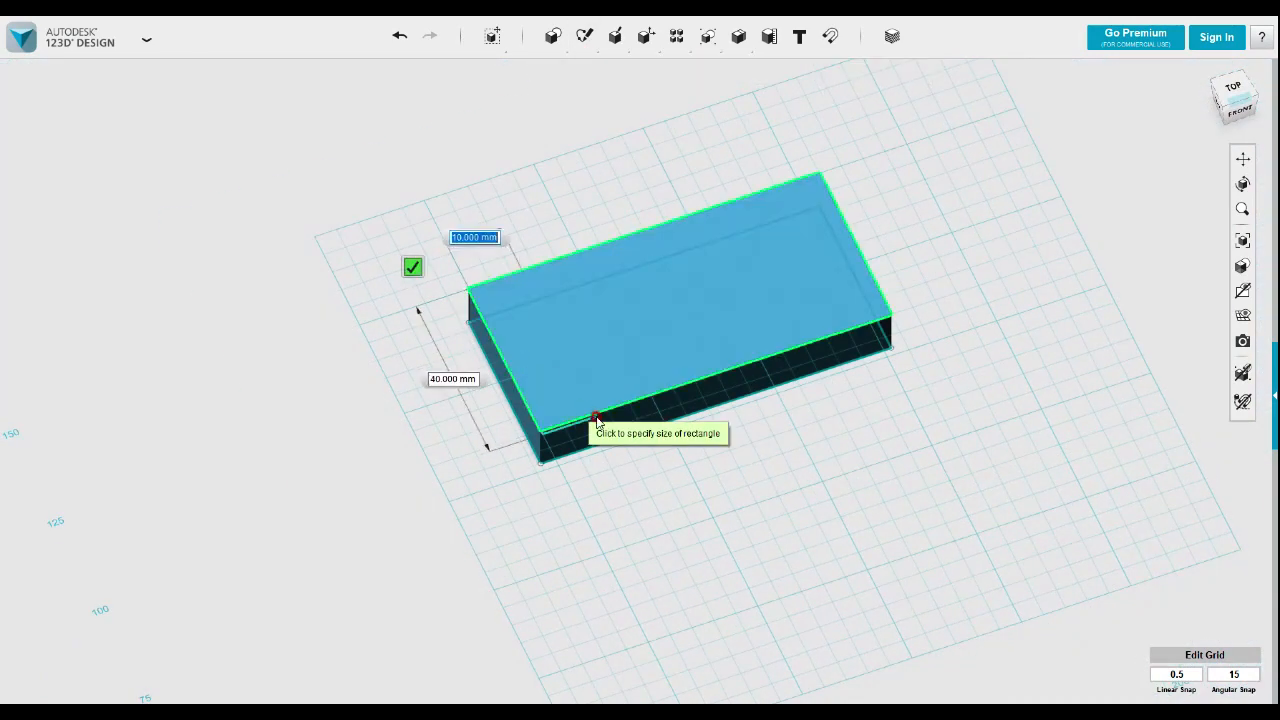
type("12")
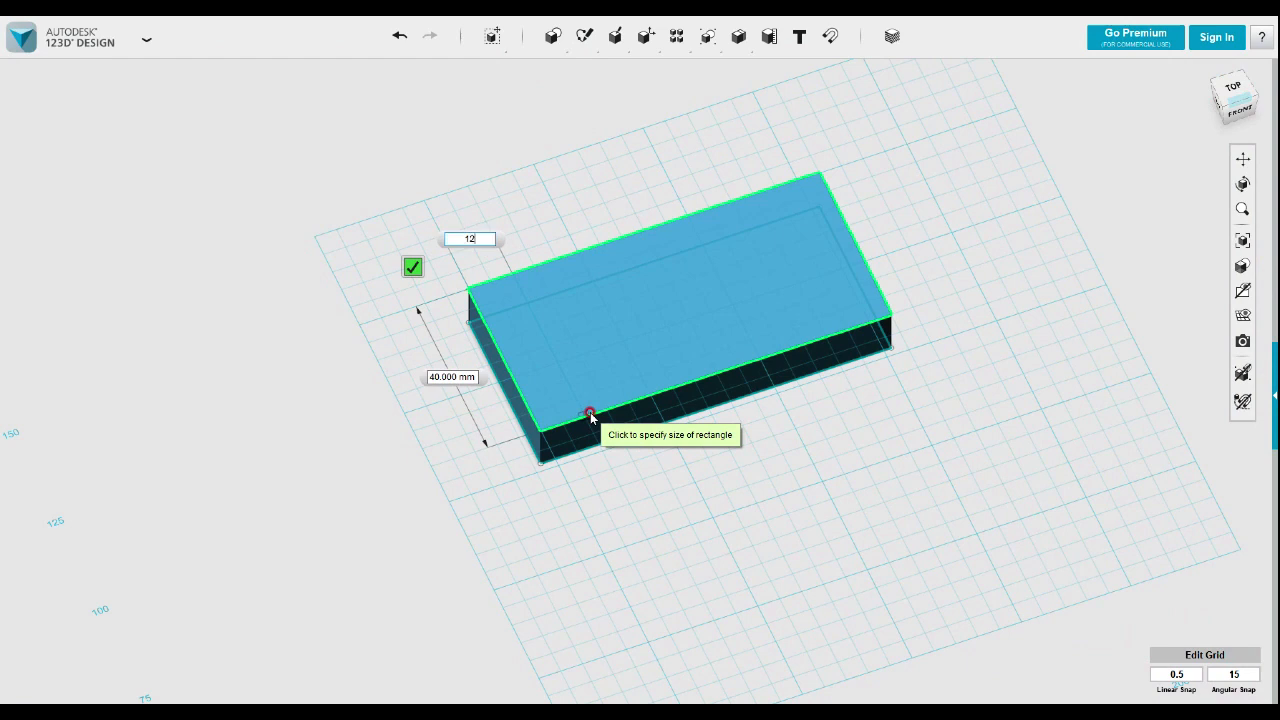
key("Tab")
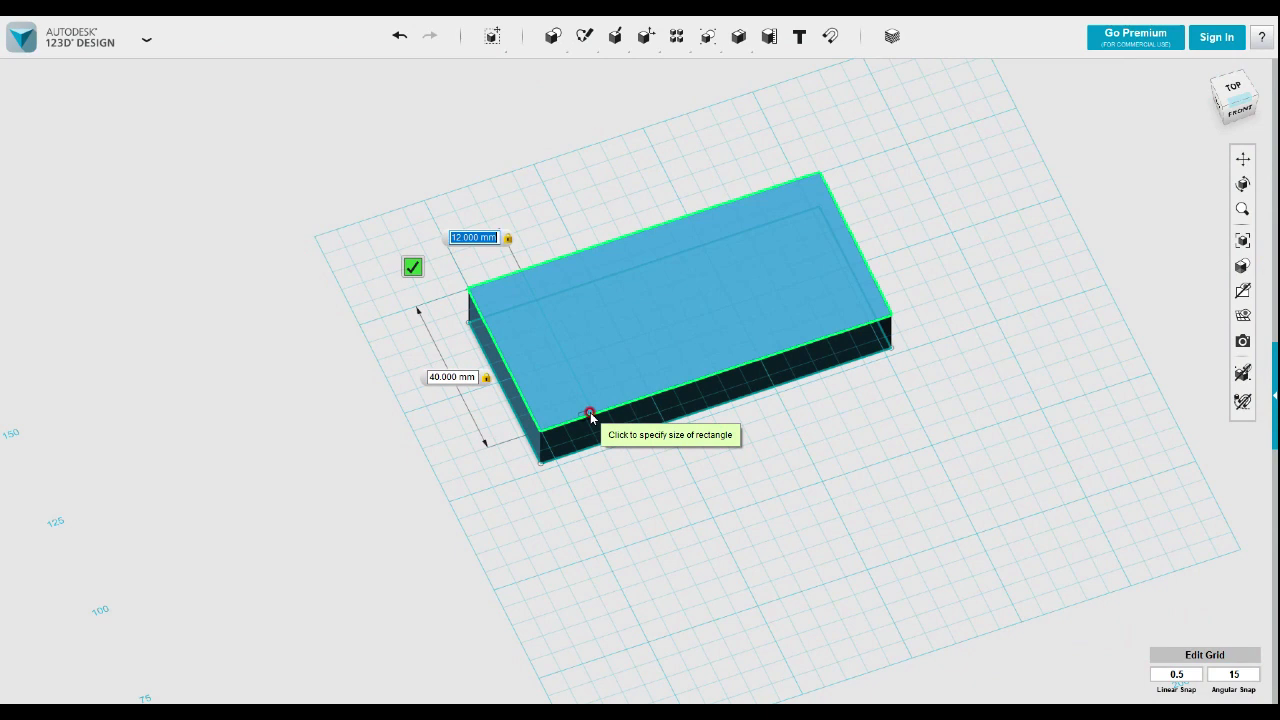
left_click(590, 414)
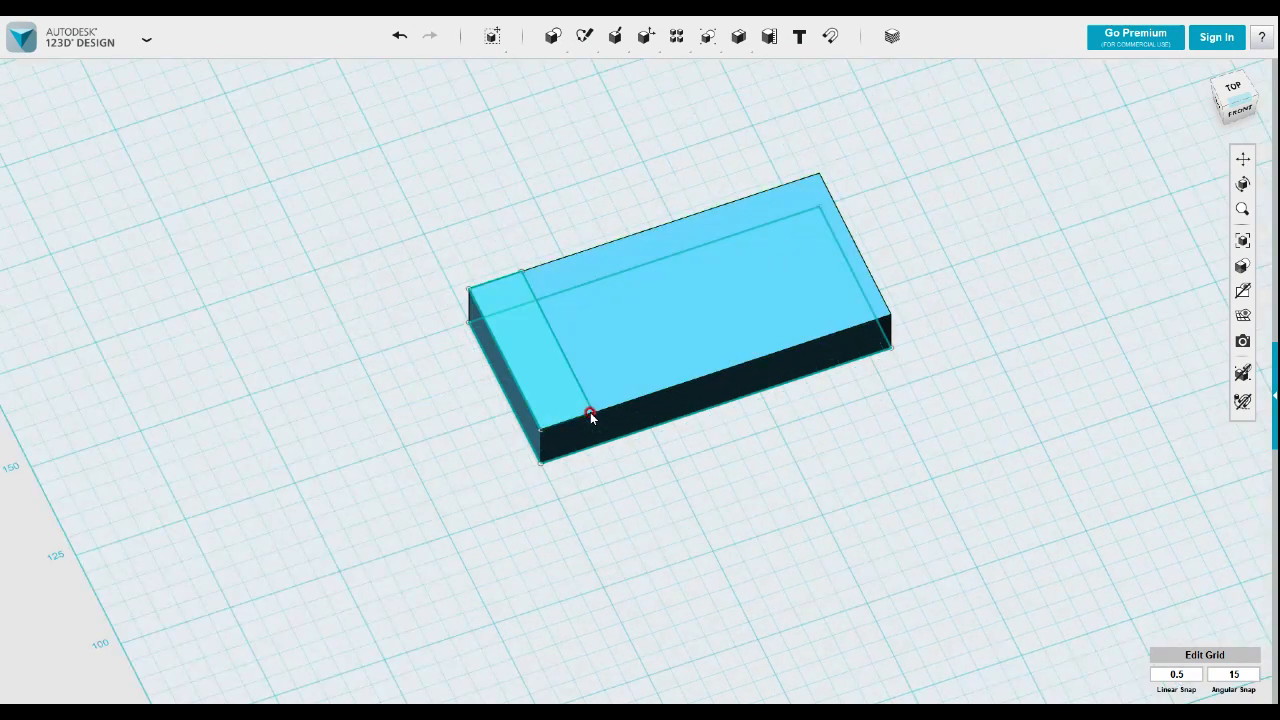
- Extrude the rectangular strip on the plate's end upward 38 mm to form an upright wall
left_click(544, 394)
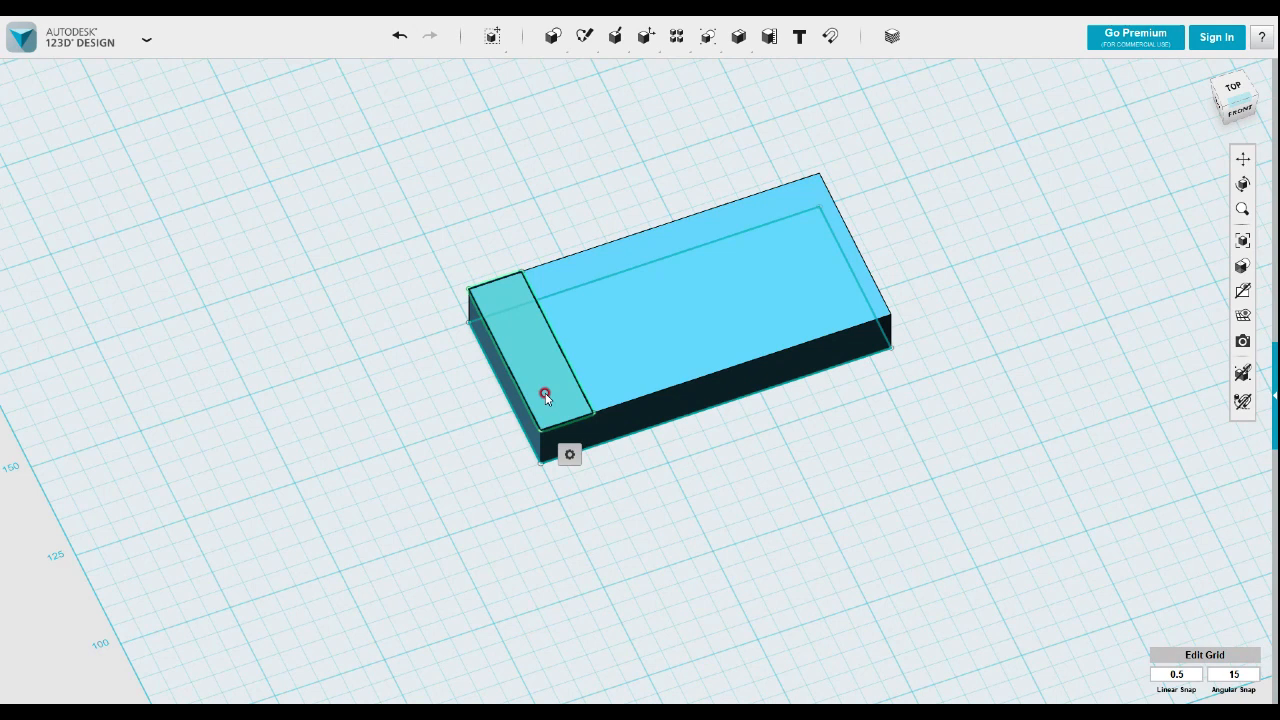
mouse_move(569, 454)
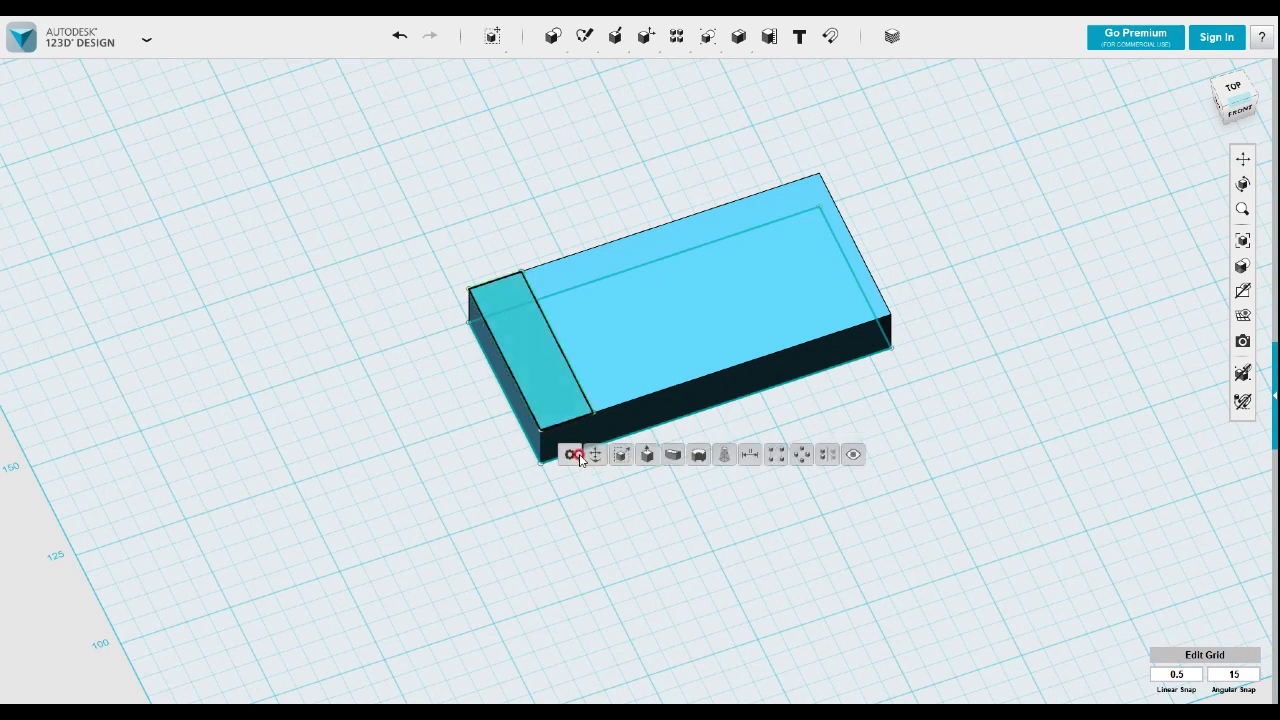
left_click(648, 455)
left_click_drag(531, 337, 531, 221)
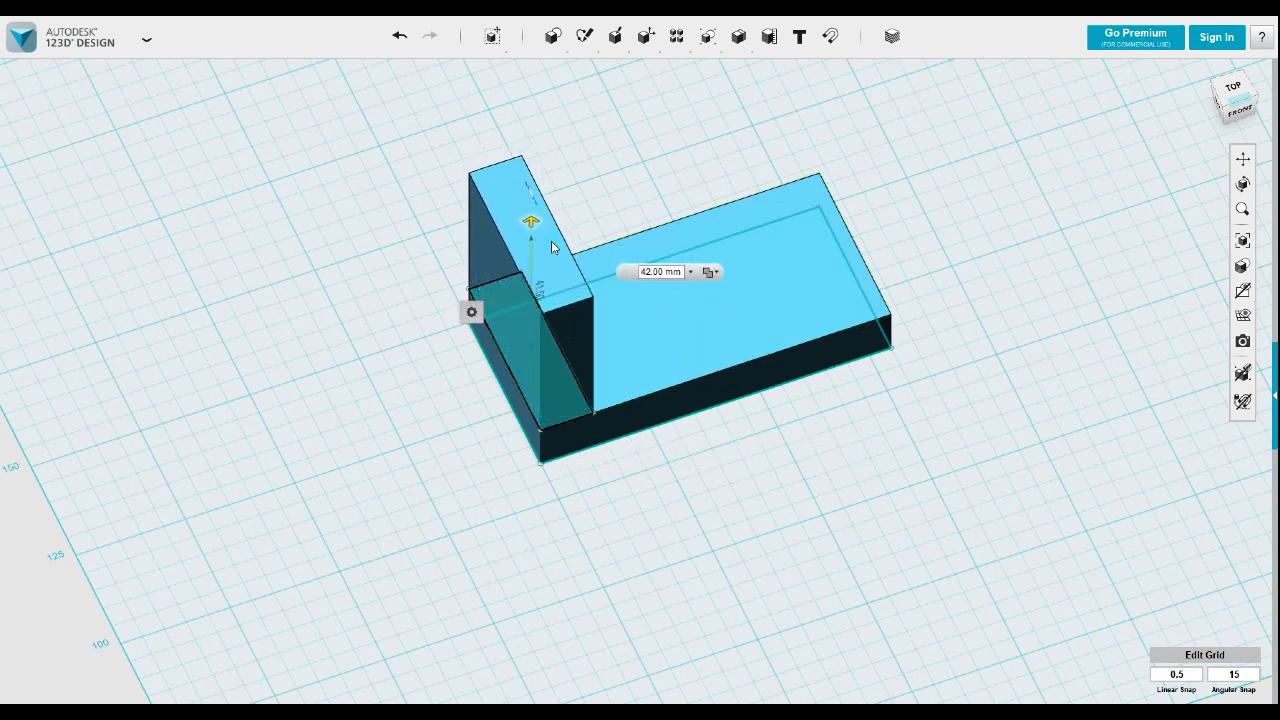
left_click_drag(640, 271, 683, 273)
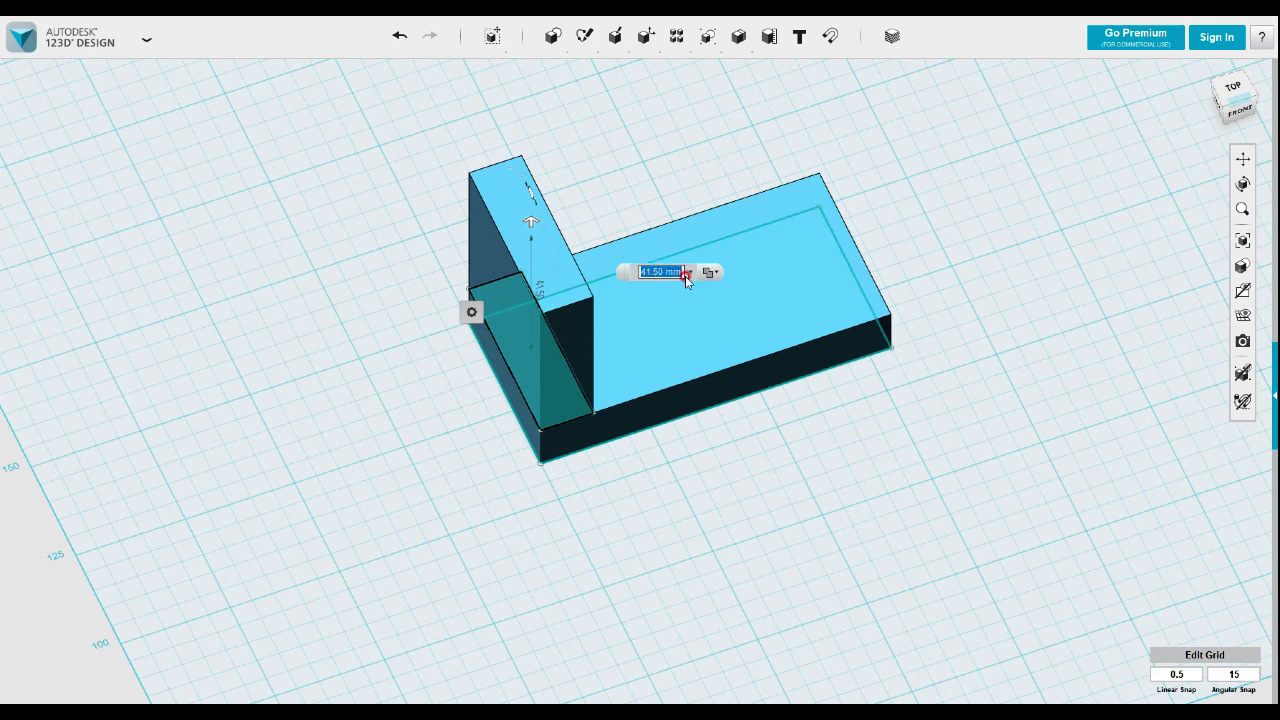
type("38")
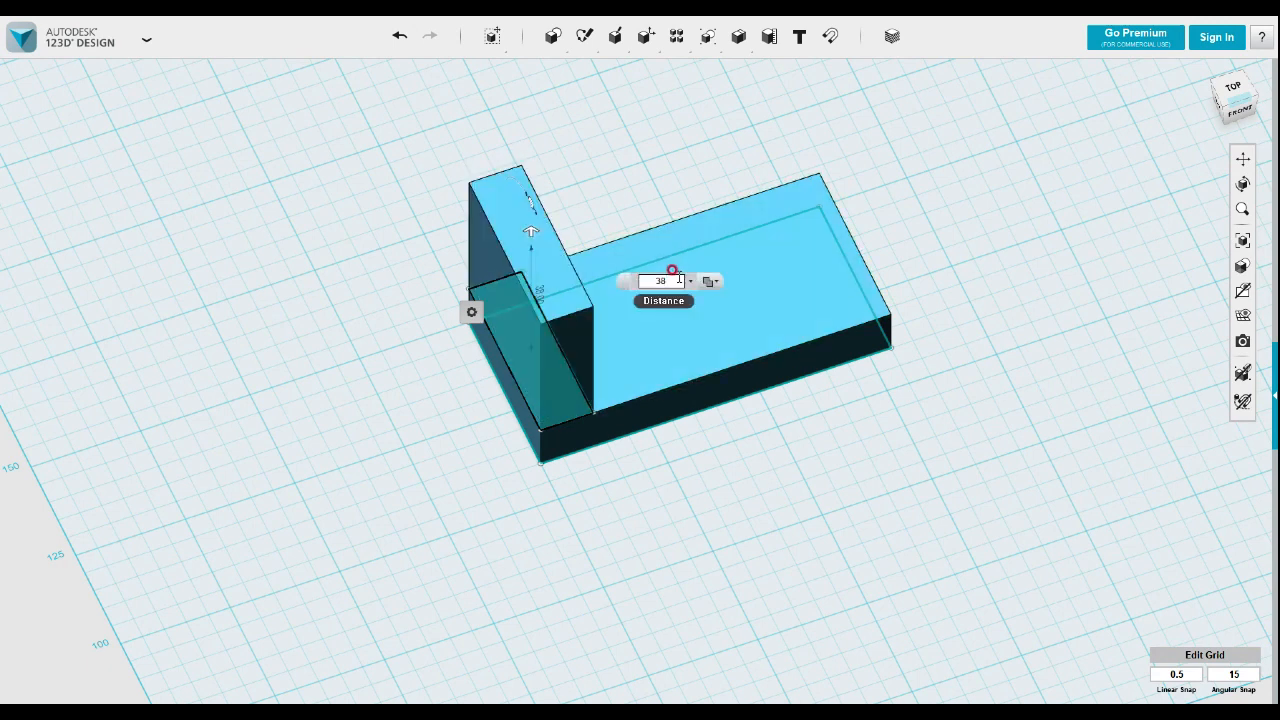
key("Return")
- Sketch a 20 mm by 50 mm rectangle on the wall's outer face, starting from its upper-left corner
right_click_drag(723, 466, 824, 428)
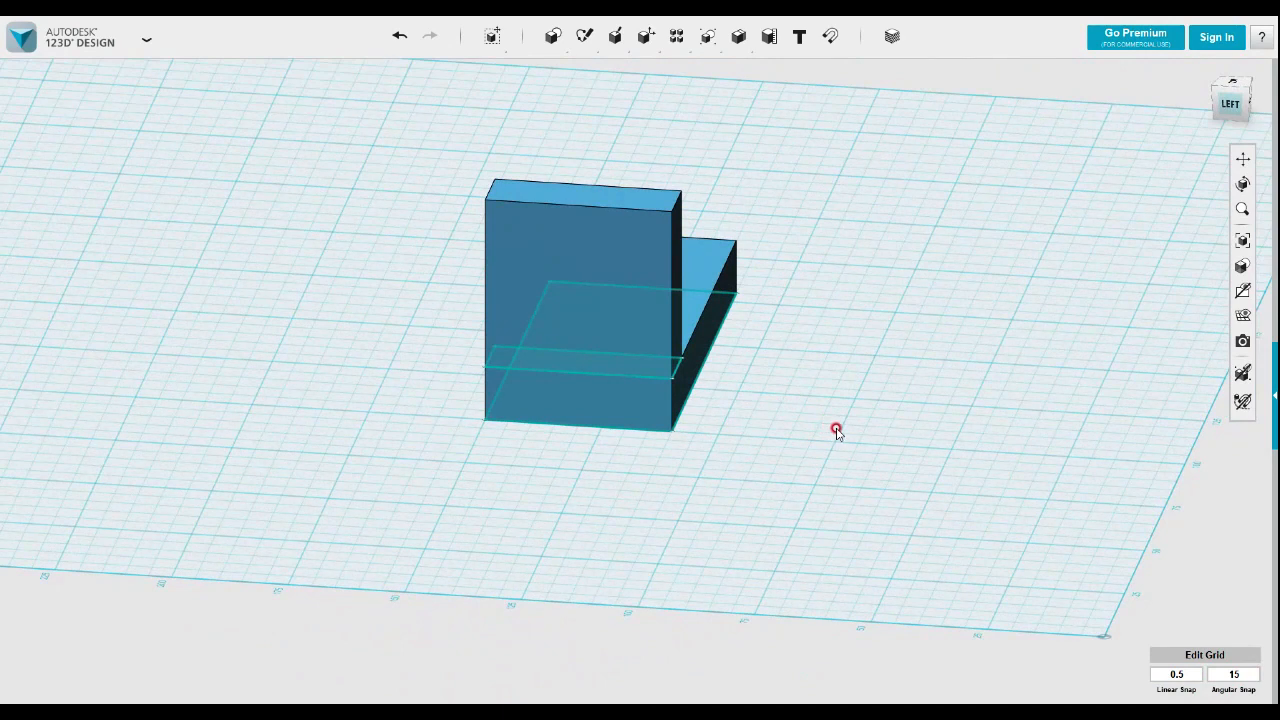
right_click_drag(839, 432, 816, 420)
scroll(633, 395, "up", 3)
scroll(640, 420, "up", 2)
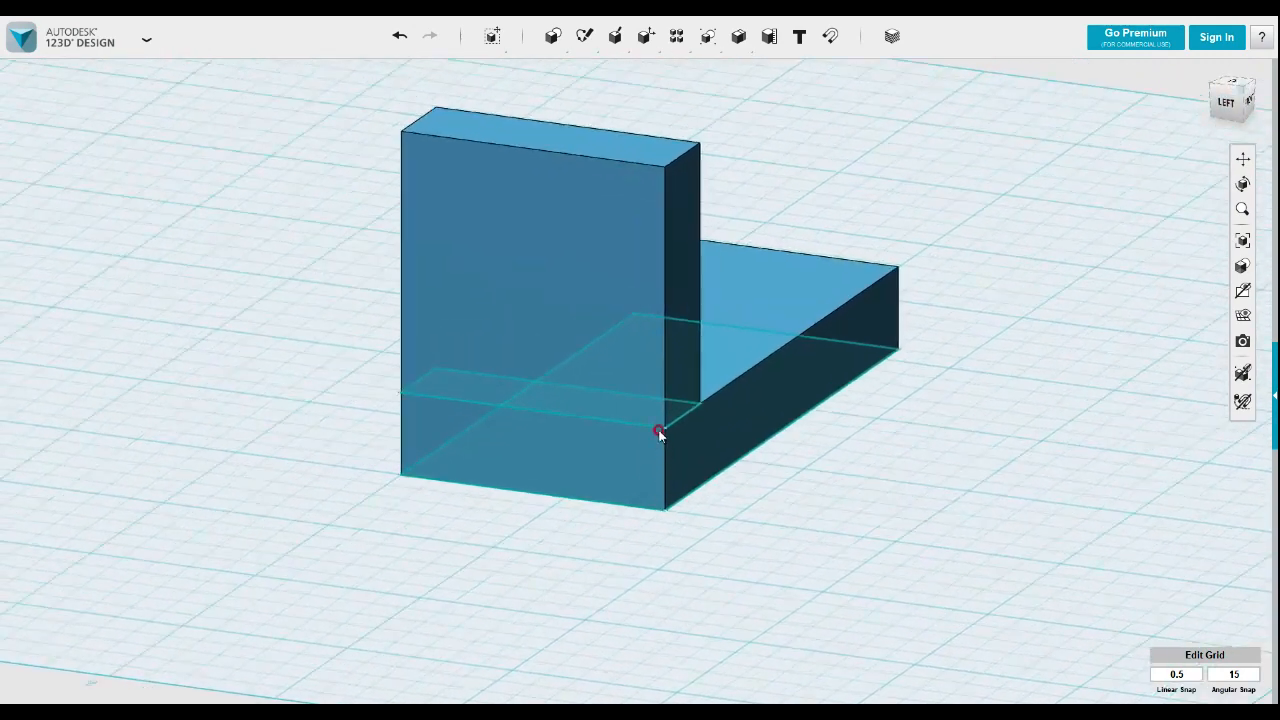
mouse_move(585, 36)
left_click(585, 70)
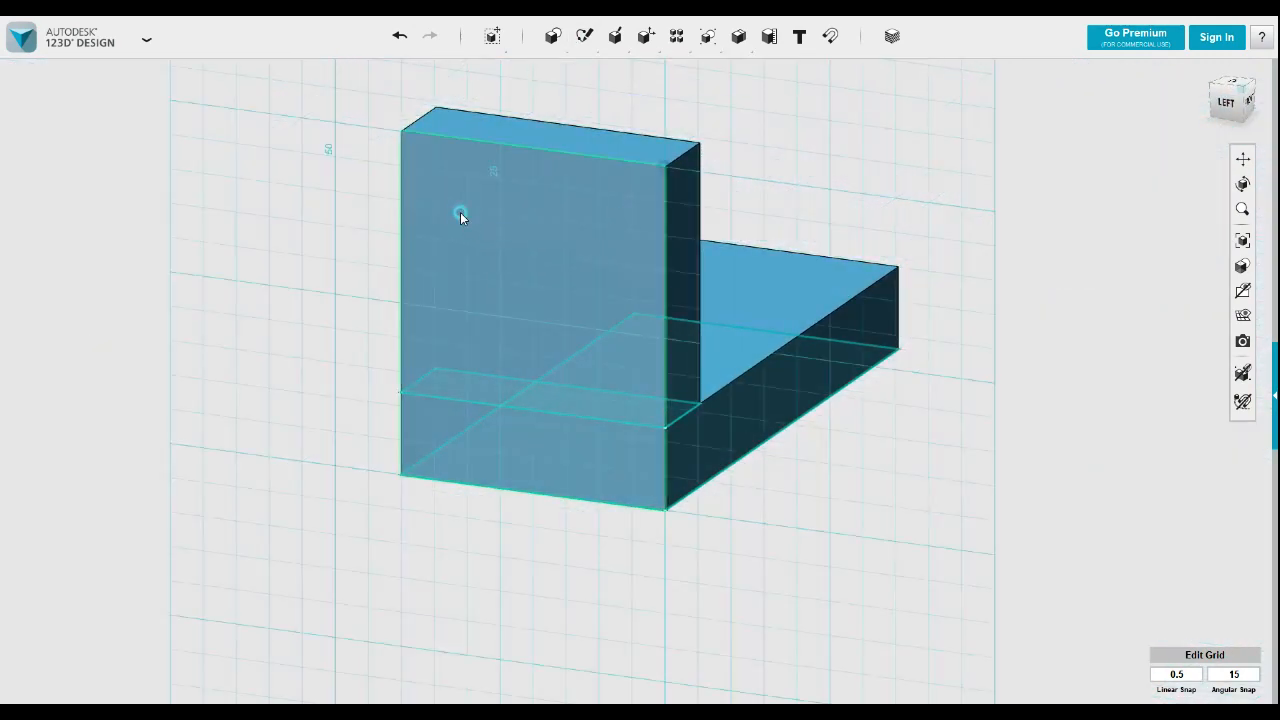
left_click(409, 137)
left_click(401, 130)
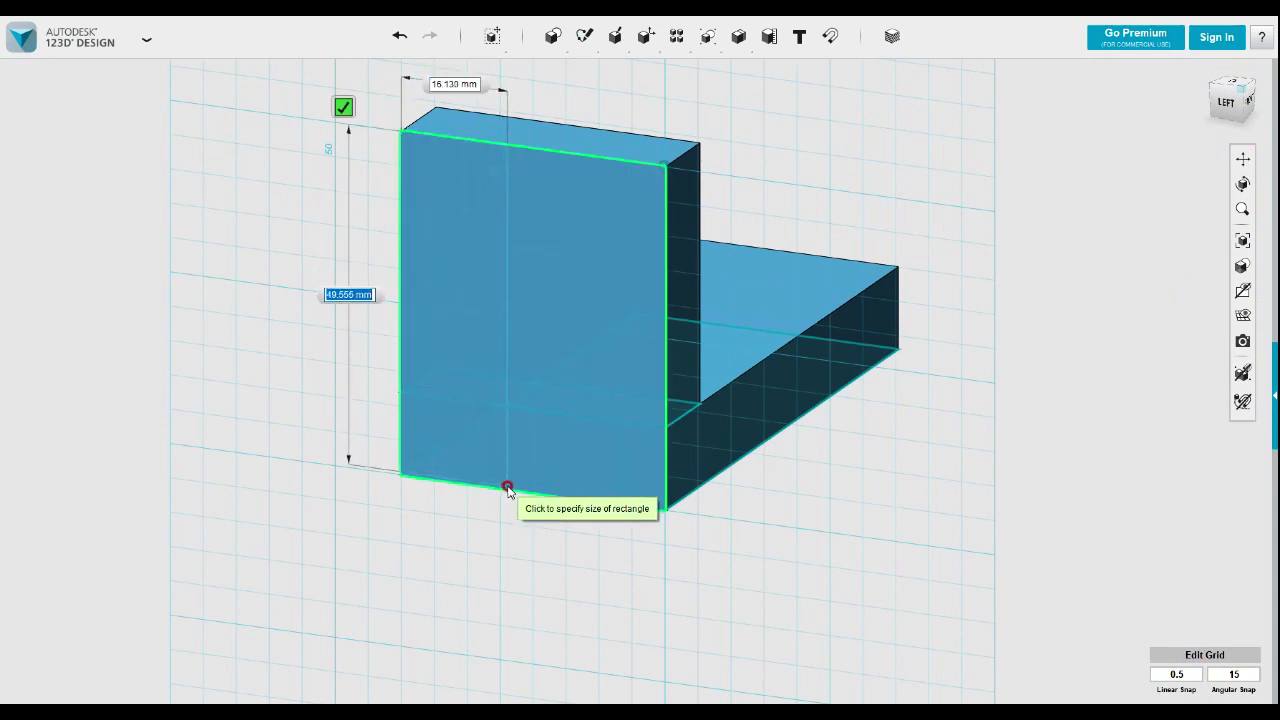
key("Tab")
type("20")
key("Tab")
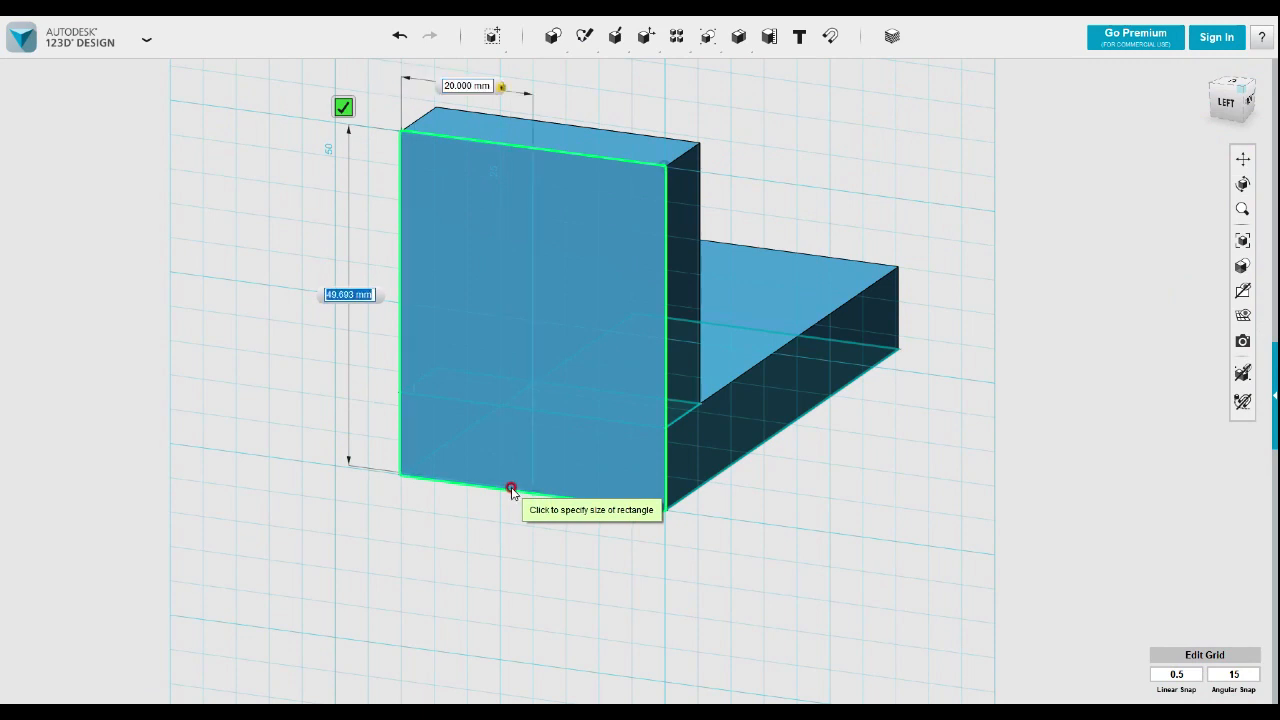
type("50")
key("Tab")
key("Return")
- Sketch a second 20 mm by 50 mm rectangle covering the other half of the wall's outer face
mouse_move(585, 36)
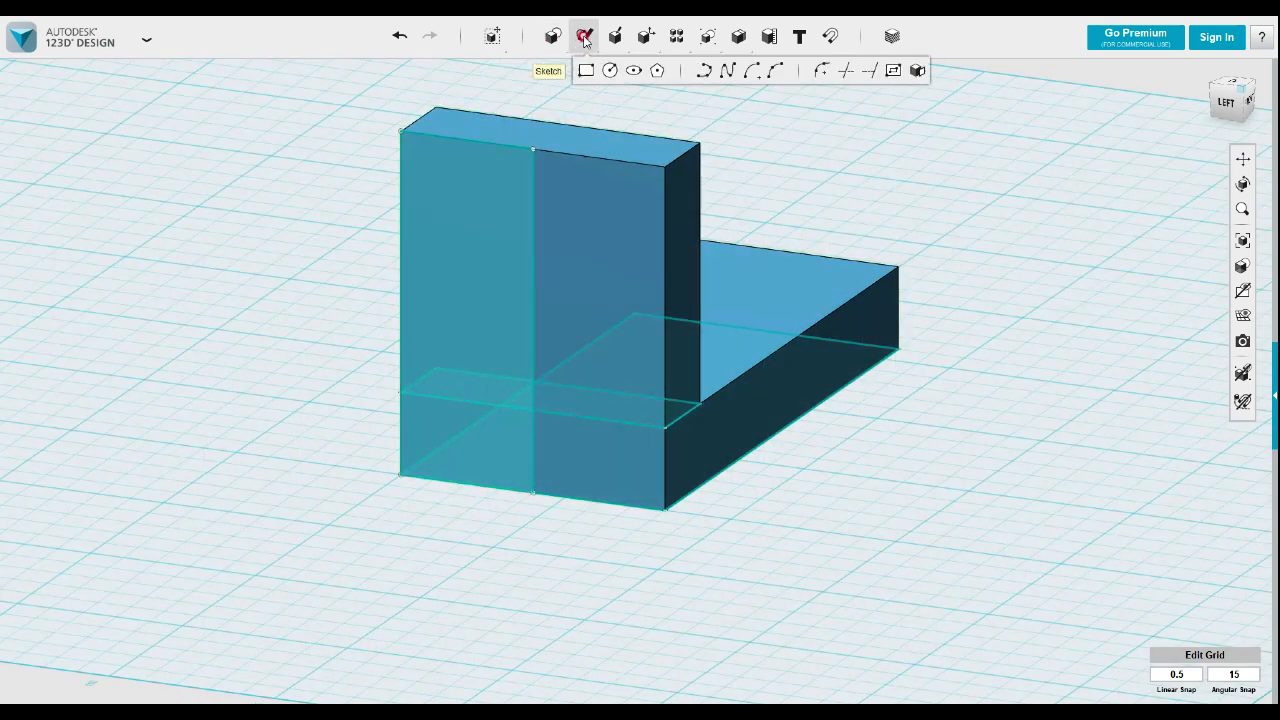
left_click(586, 70)
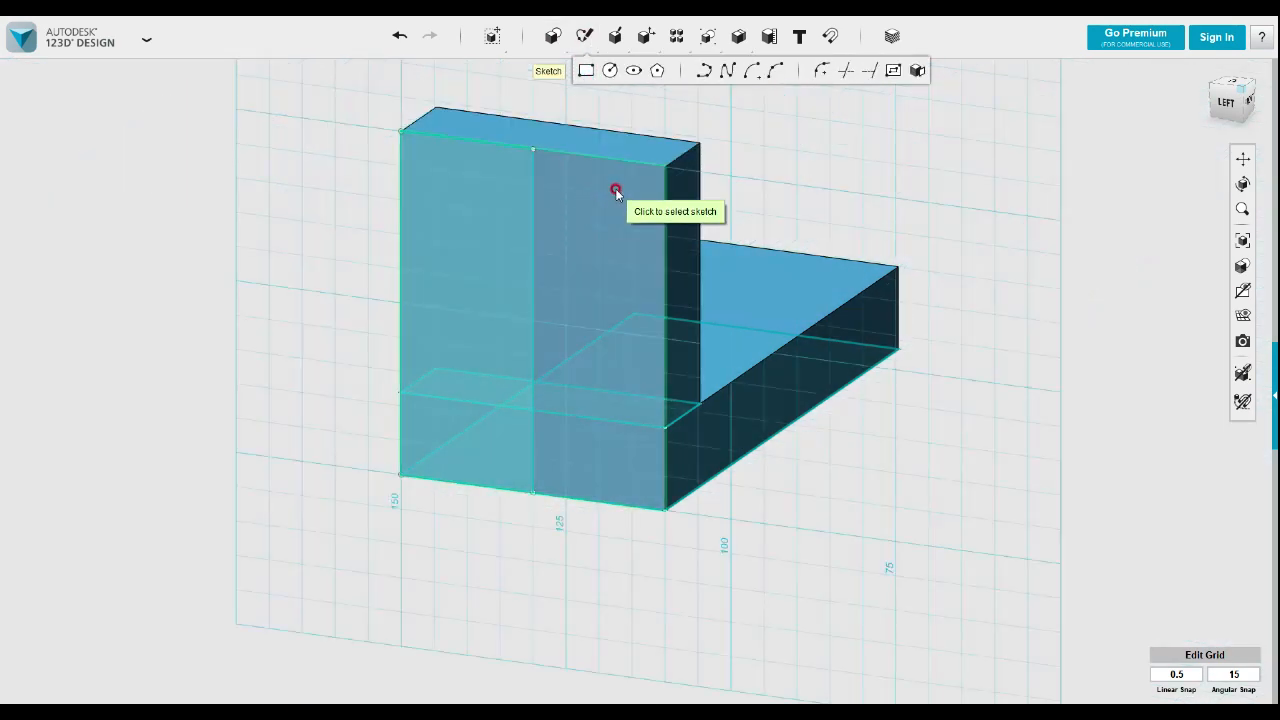
left_click(662, 168)
left_click(664, 167)
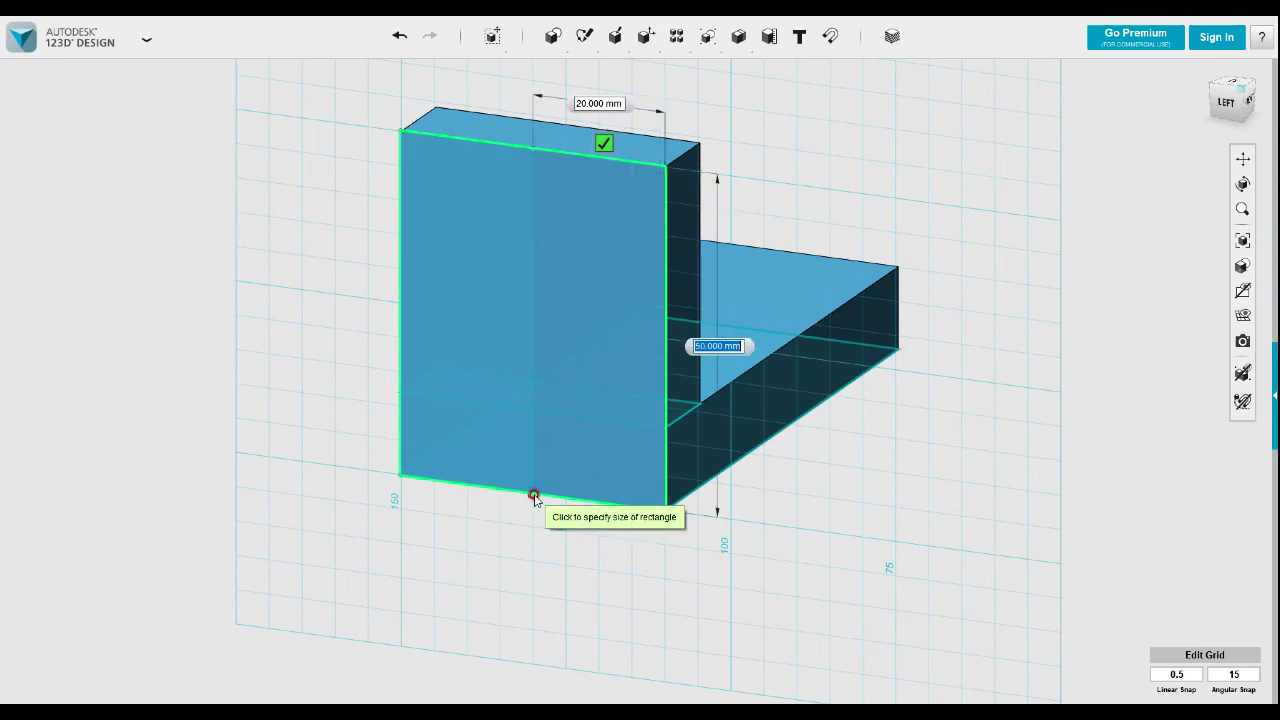
left_click(534, 496)
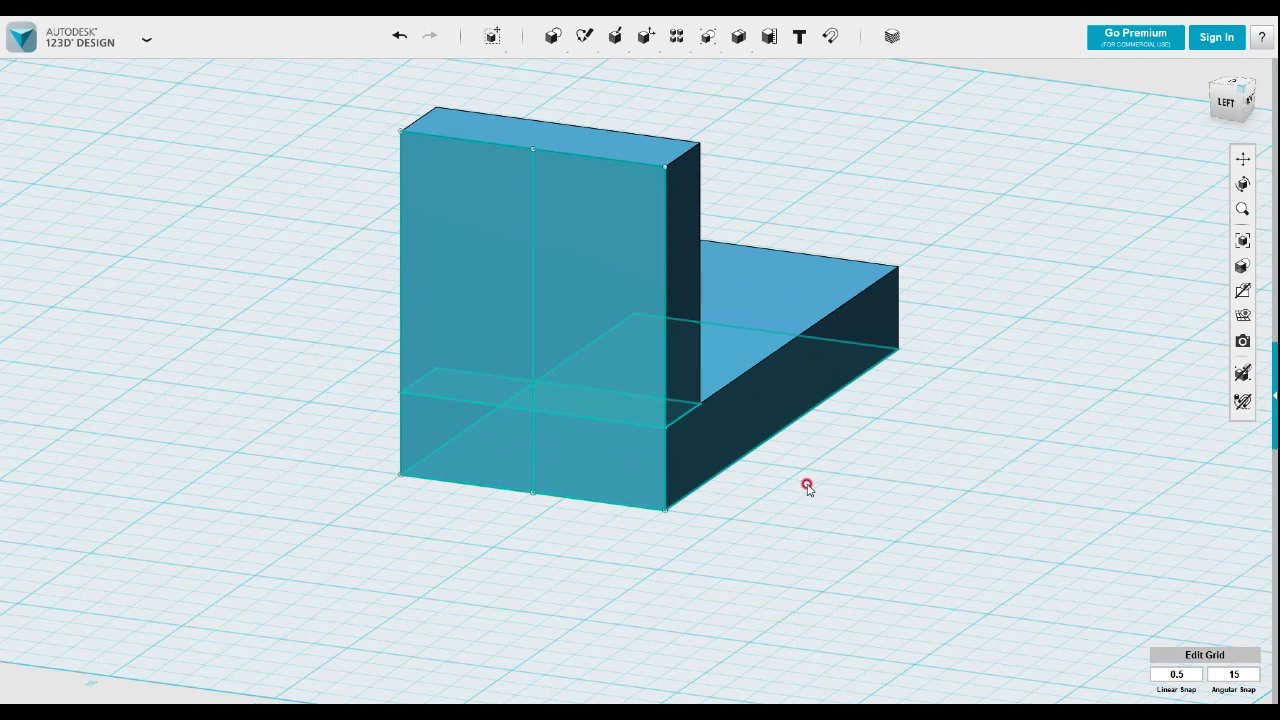
- Sketch a rectangle 40 mm wide and 24 mm high from the lower-left corner of the wall's outer face
mouse_move(585, 38)
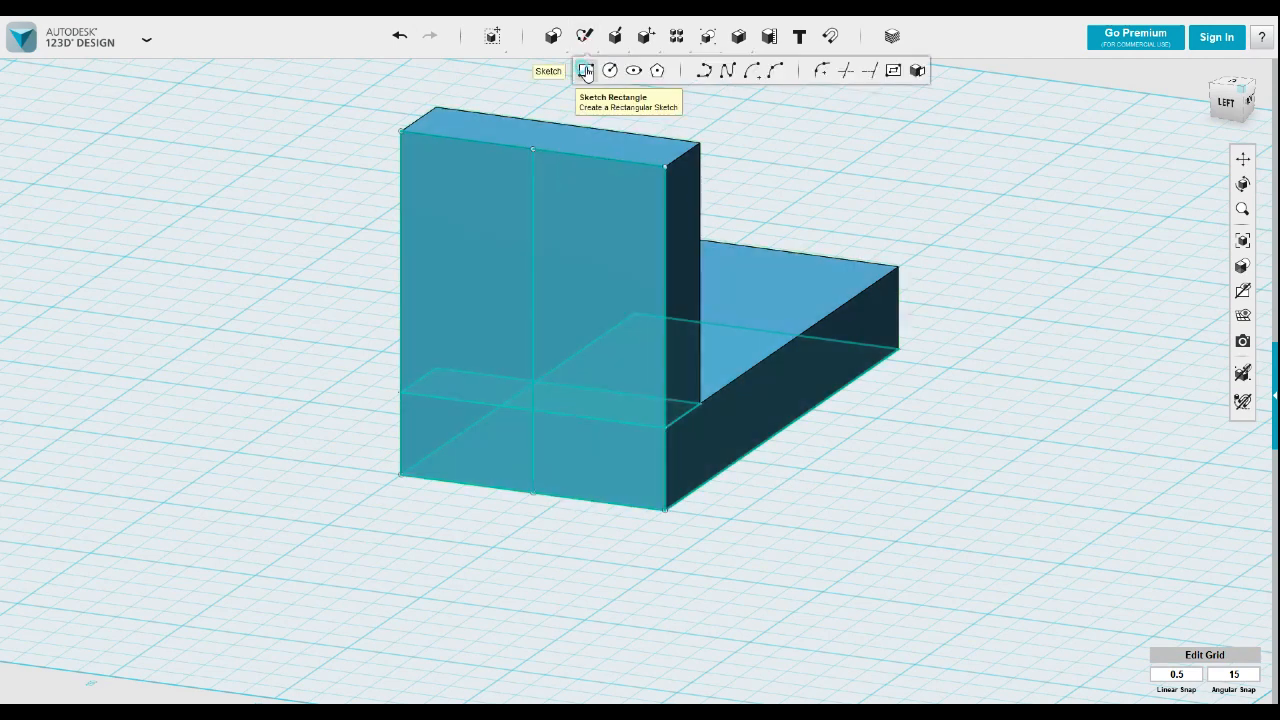
left_click(585, 71)
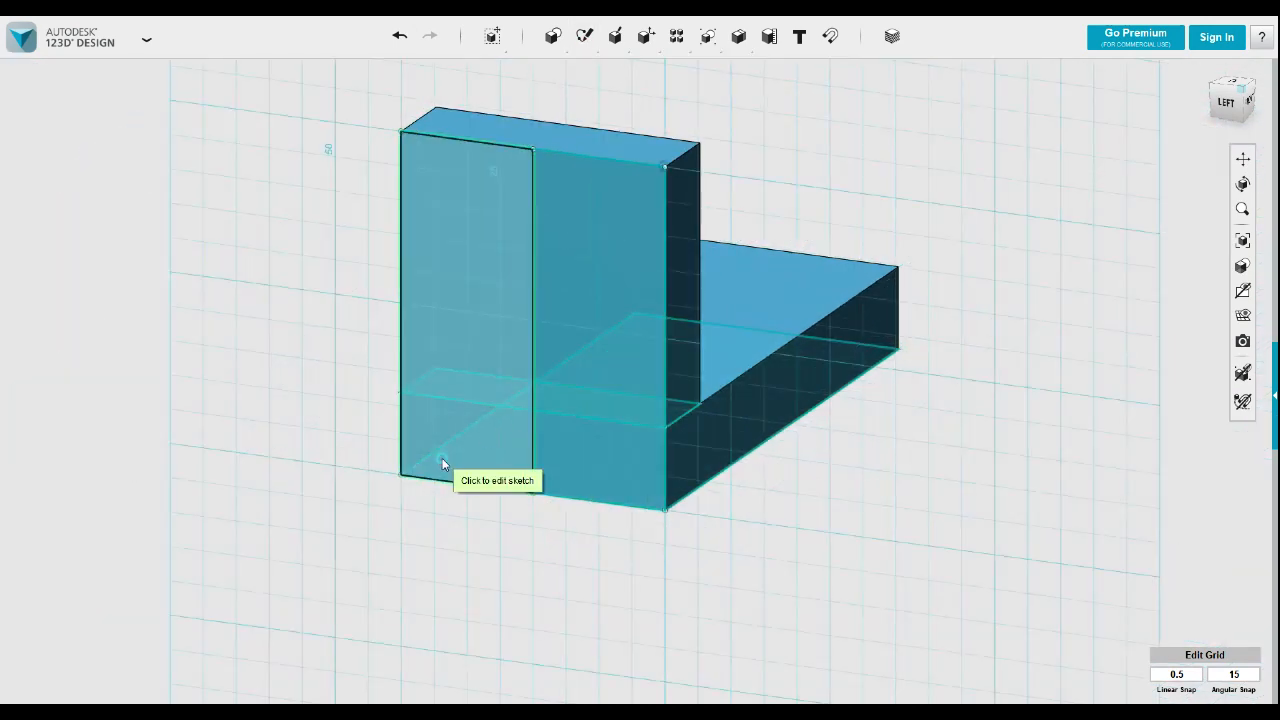
left_click(404, 474)
left_click(401, 474)
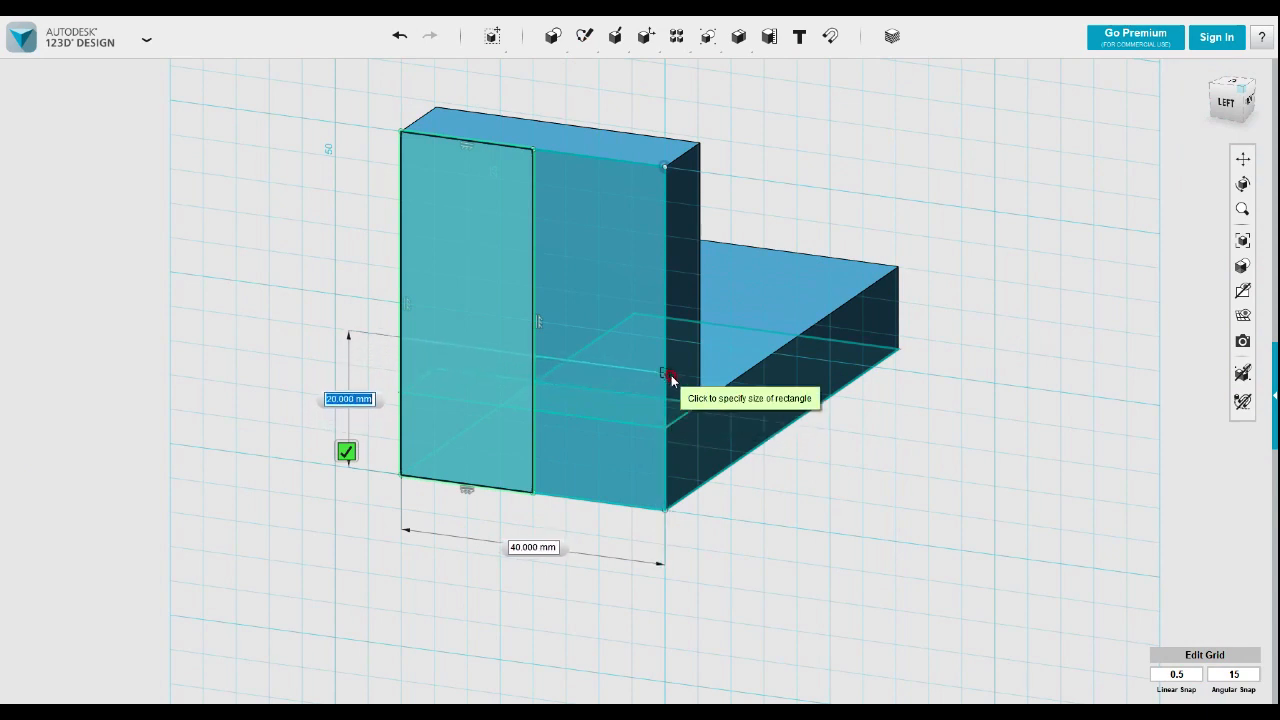
type("24")
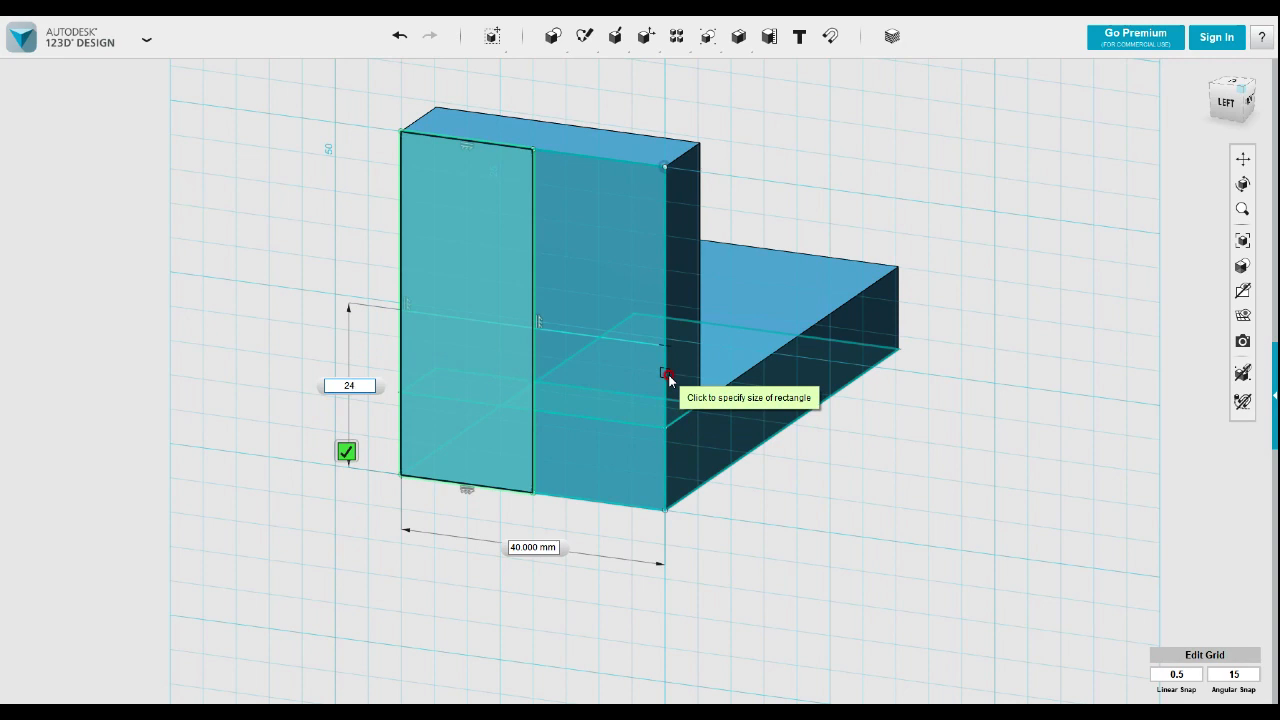
key("Tab")
key("Tab")
key("Return")
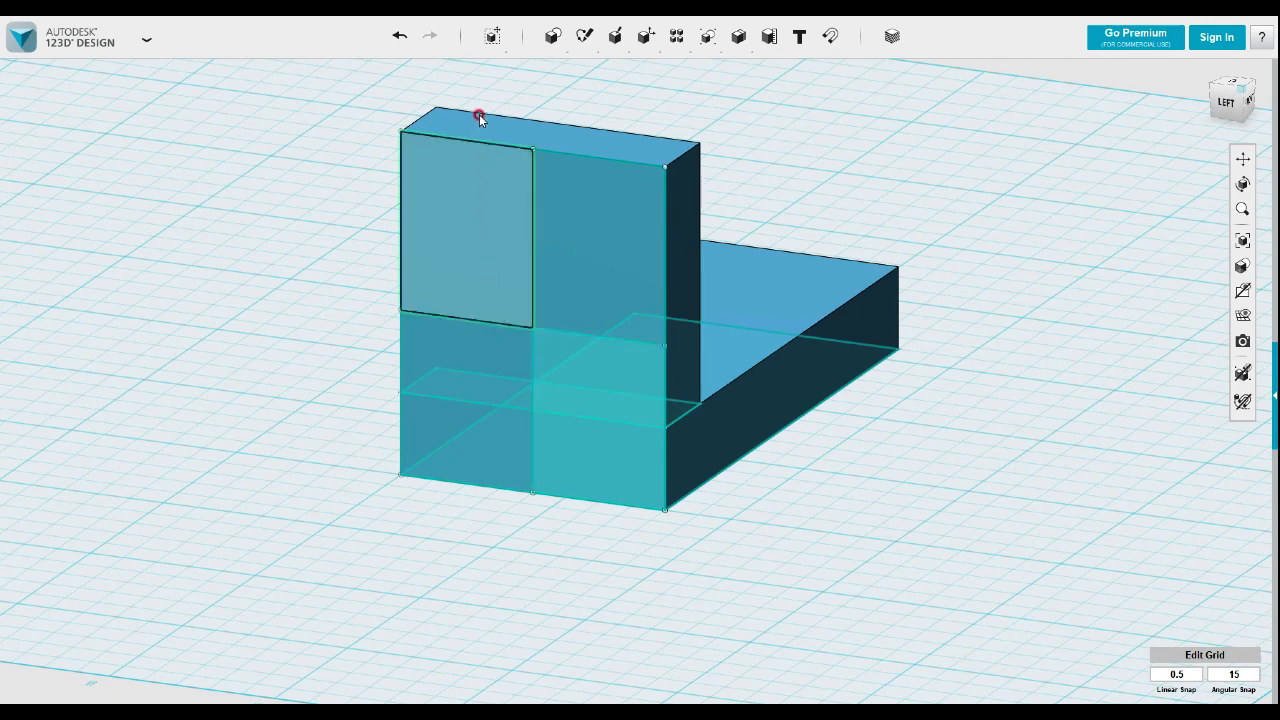
- Sketch a rectangle 40 mm wide and 8 mm high directly above the 24 mm high rectangle on the wall's outer face
mouse_move(585, 42)
left_click(586, 71)
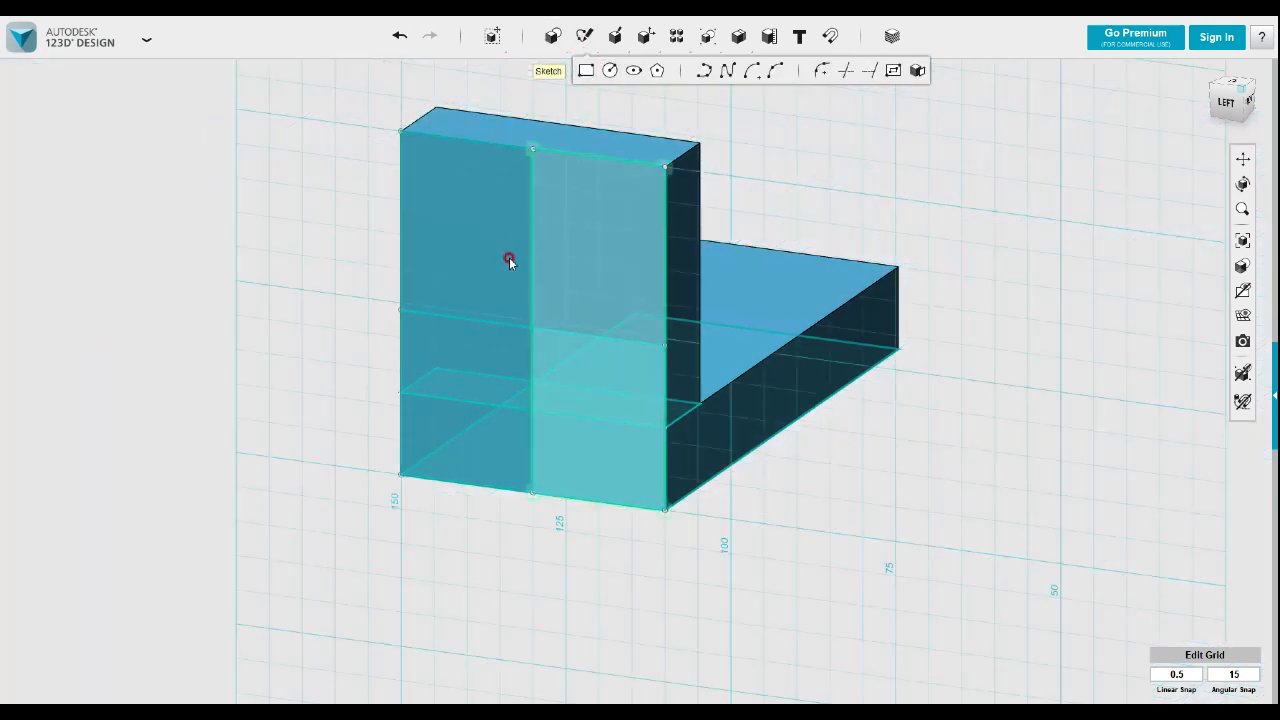
left_click(412, 320)
left_click(401, 309)
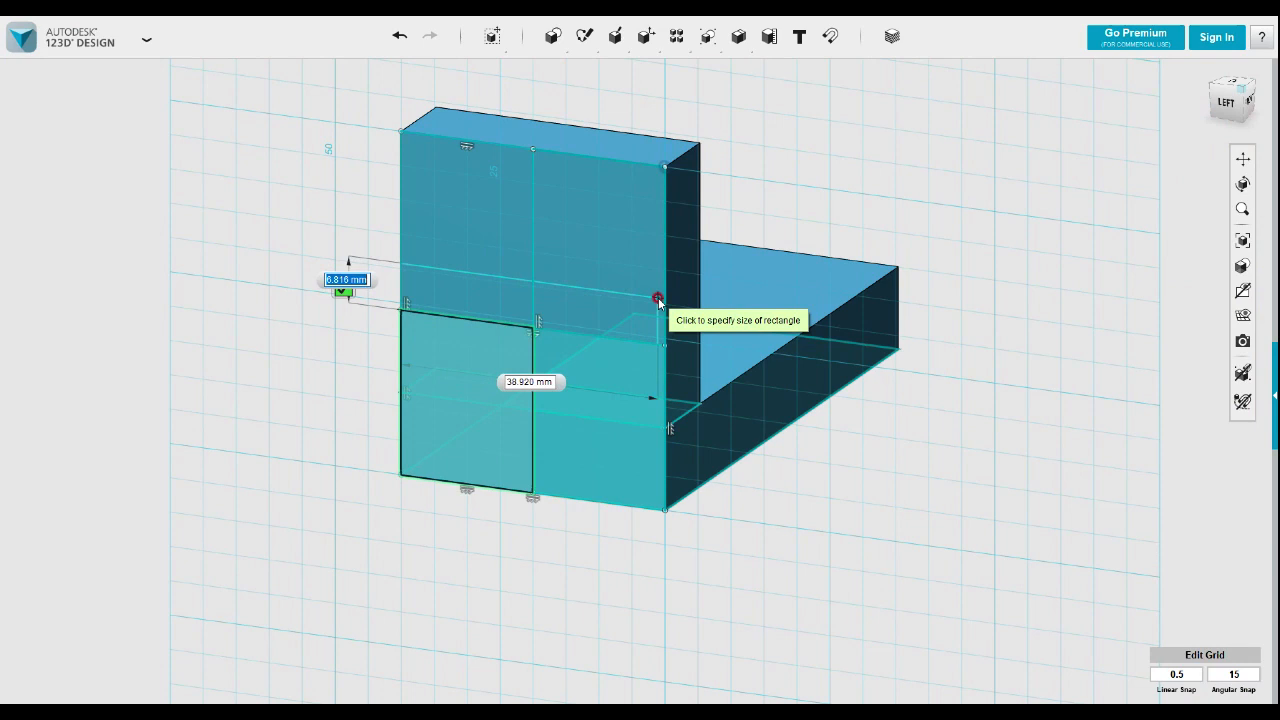
type("8")
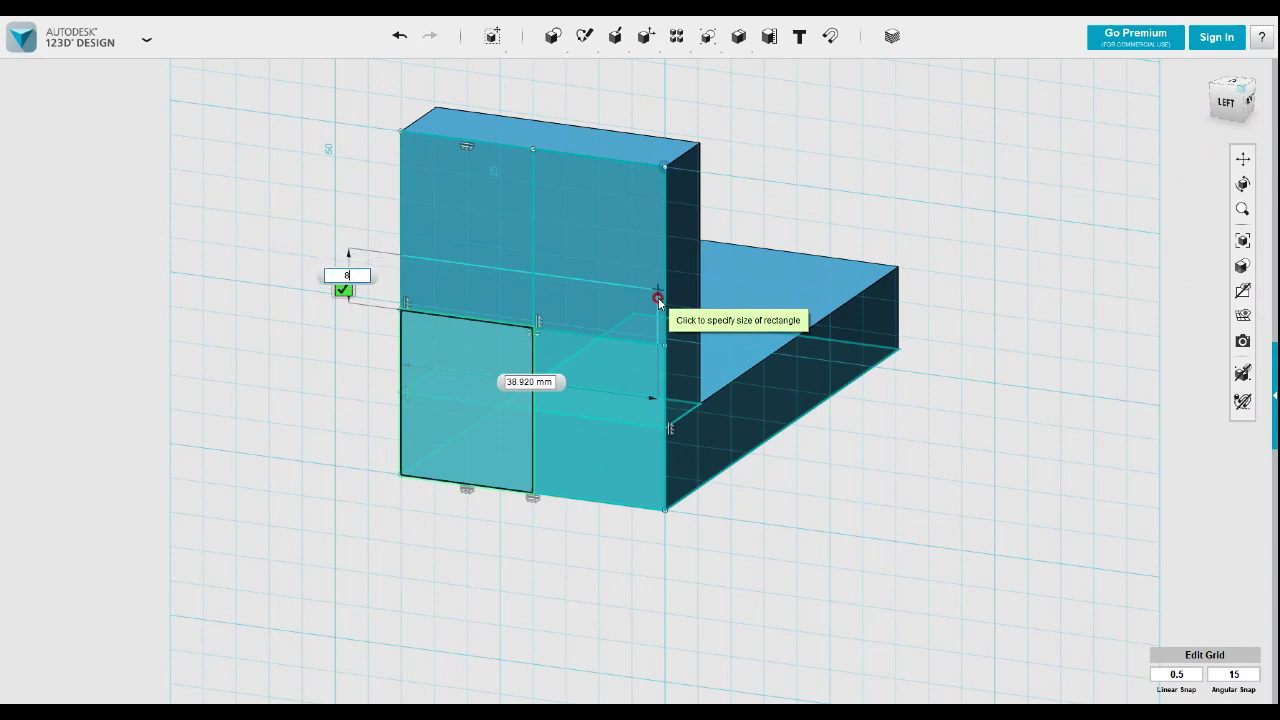
key("Tab")
type("40")
key("Return")
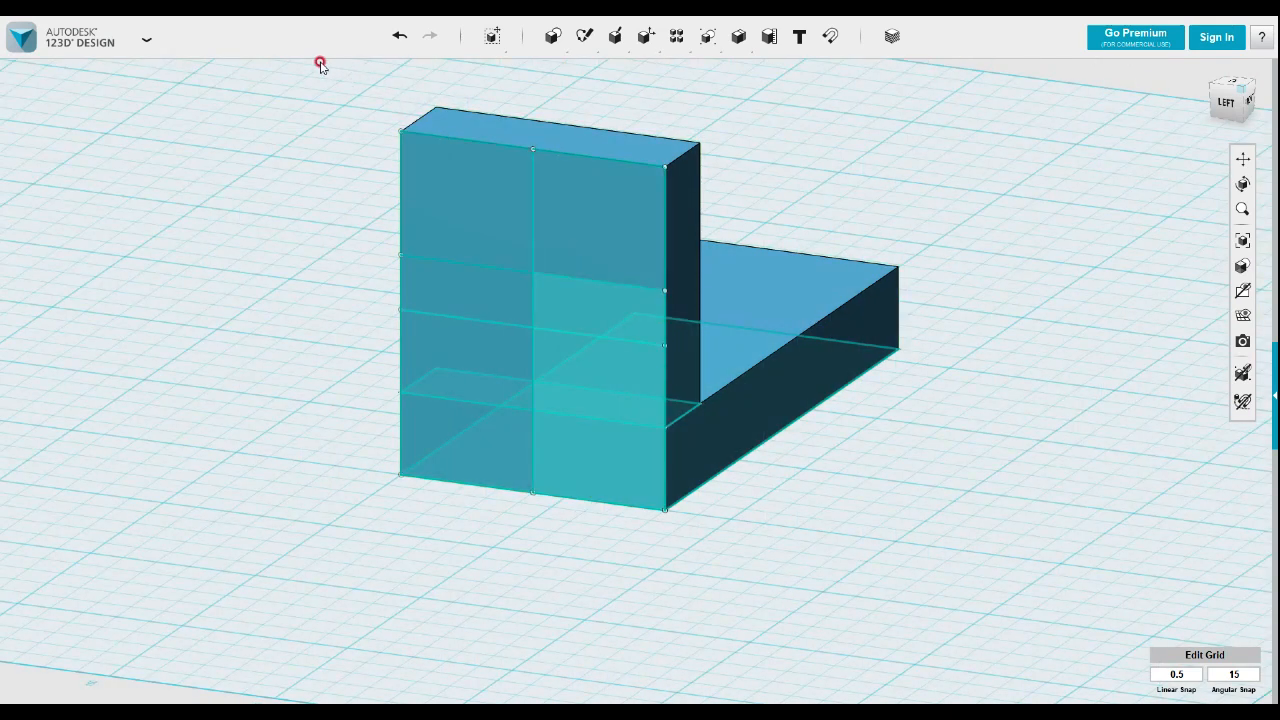
- Sketch a circle about 16 mm in diameter centred where the vertical midline meets the 8 mm rectangle's upper edge
mouse_move(580, 40)
left_click(610, 70)
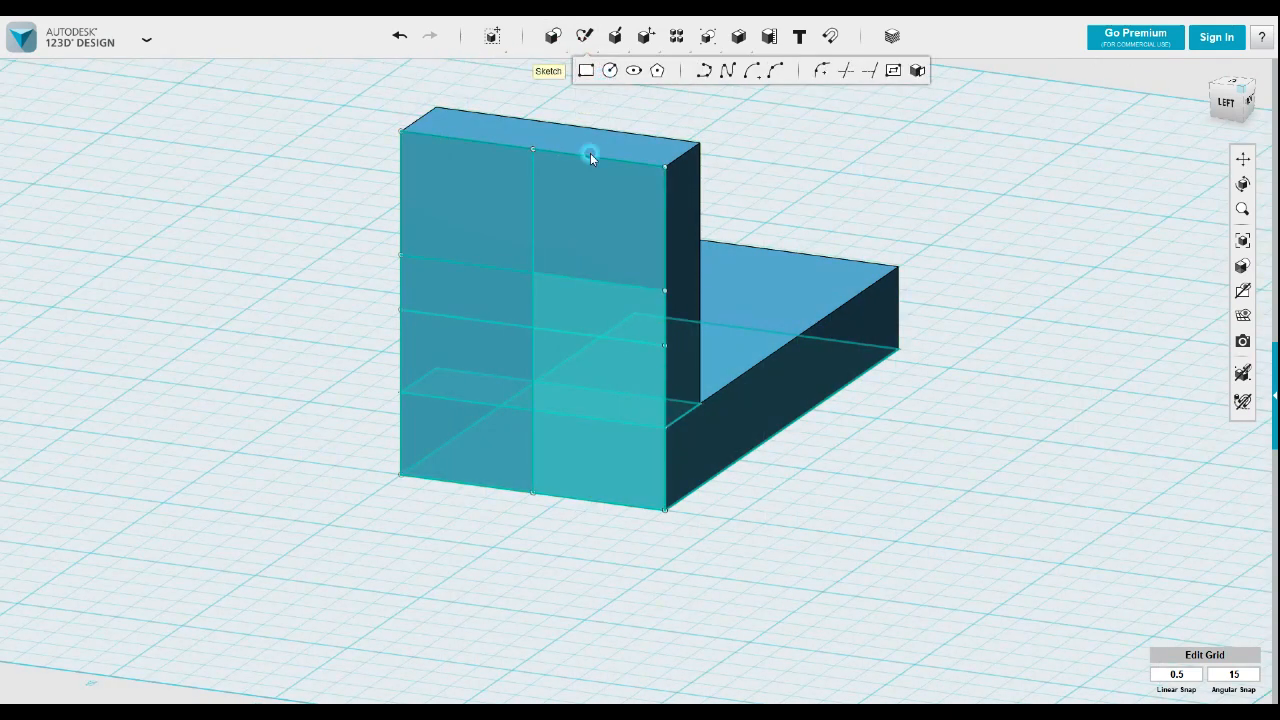
left_click(533, 279)
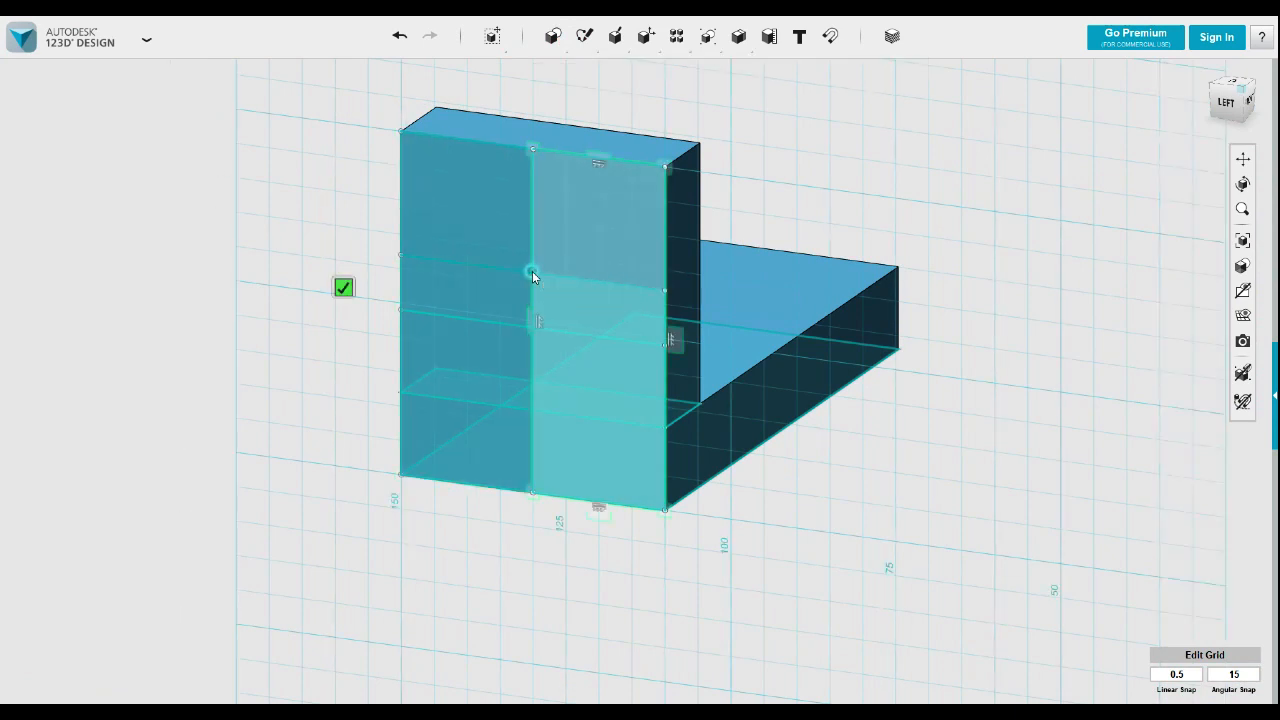
left_click(532, 273)
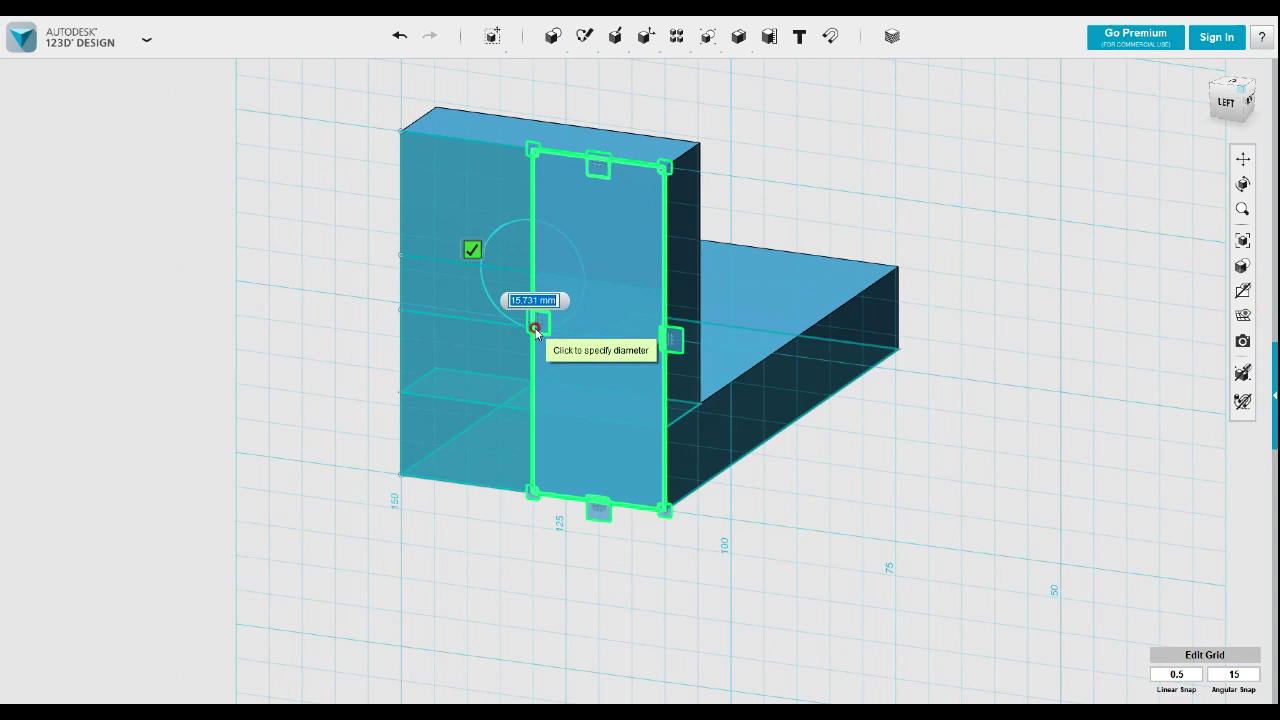
type("15")
key("Return")
key("Return")
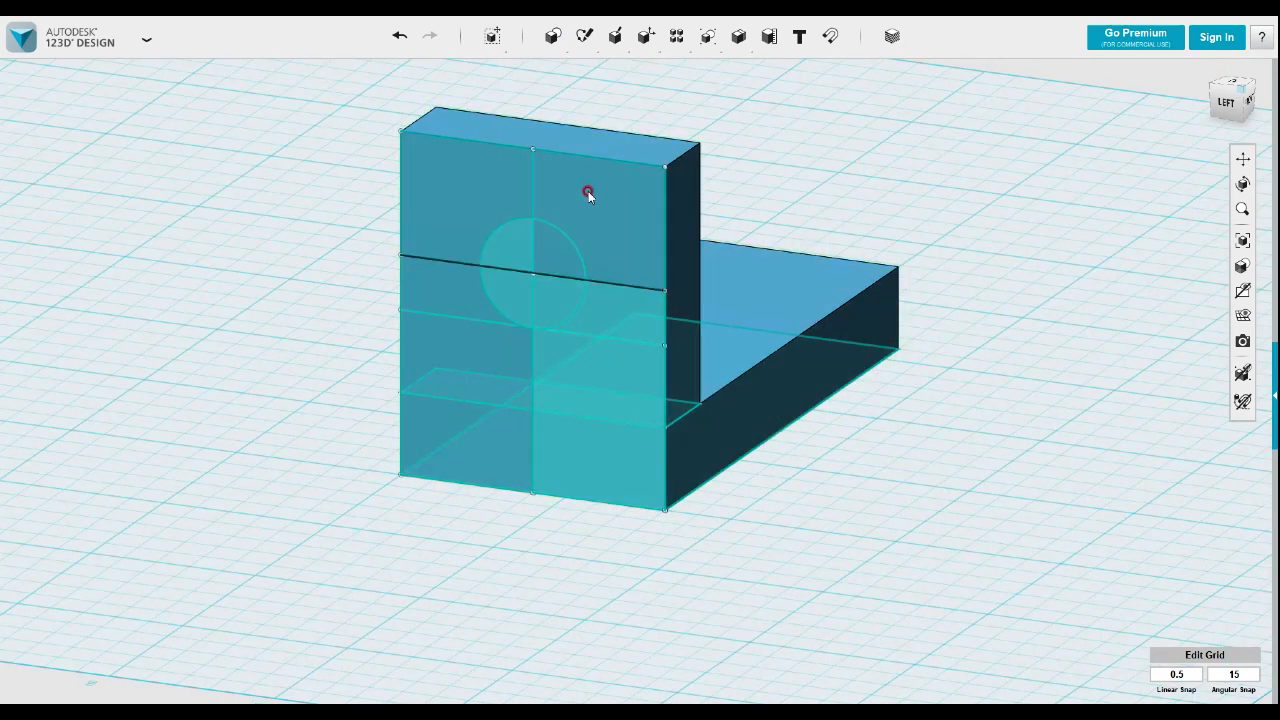
mouse_move(585, 36)
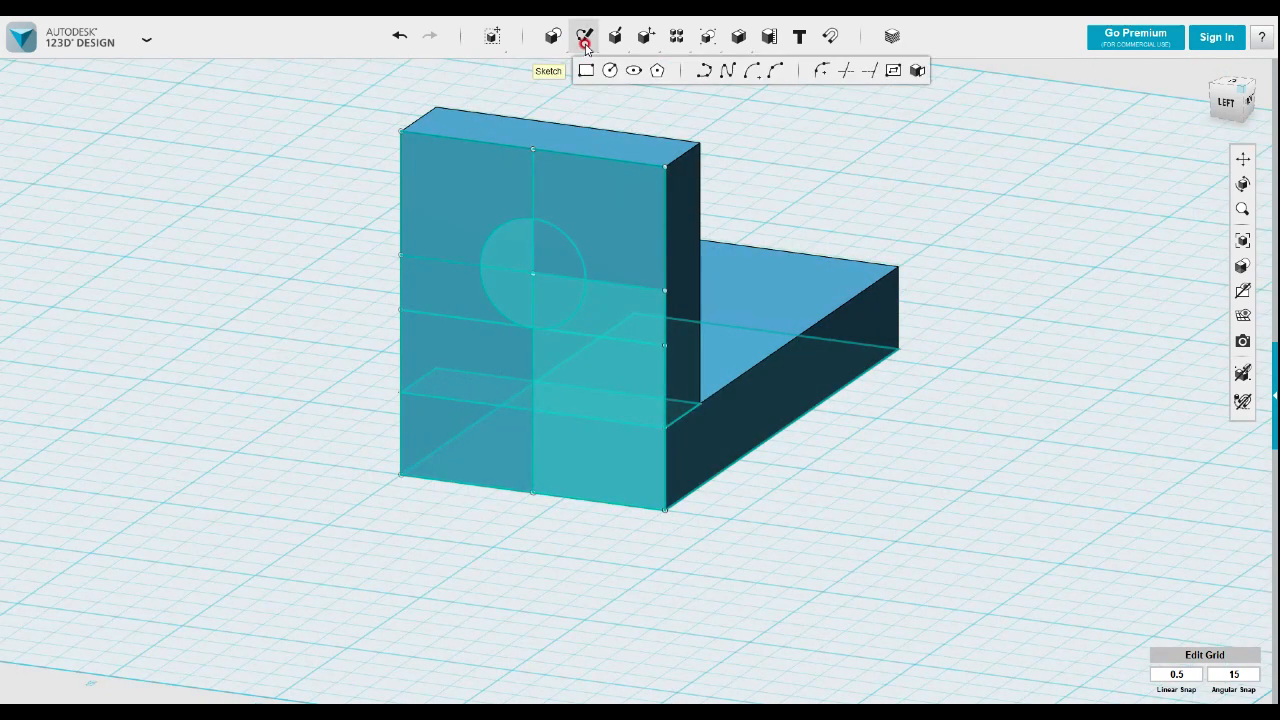
left_click(703, 72)
left_click(597, 278)
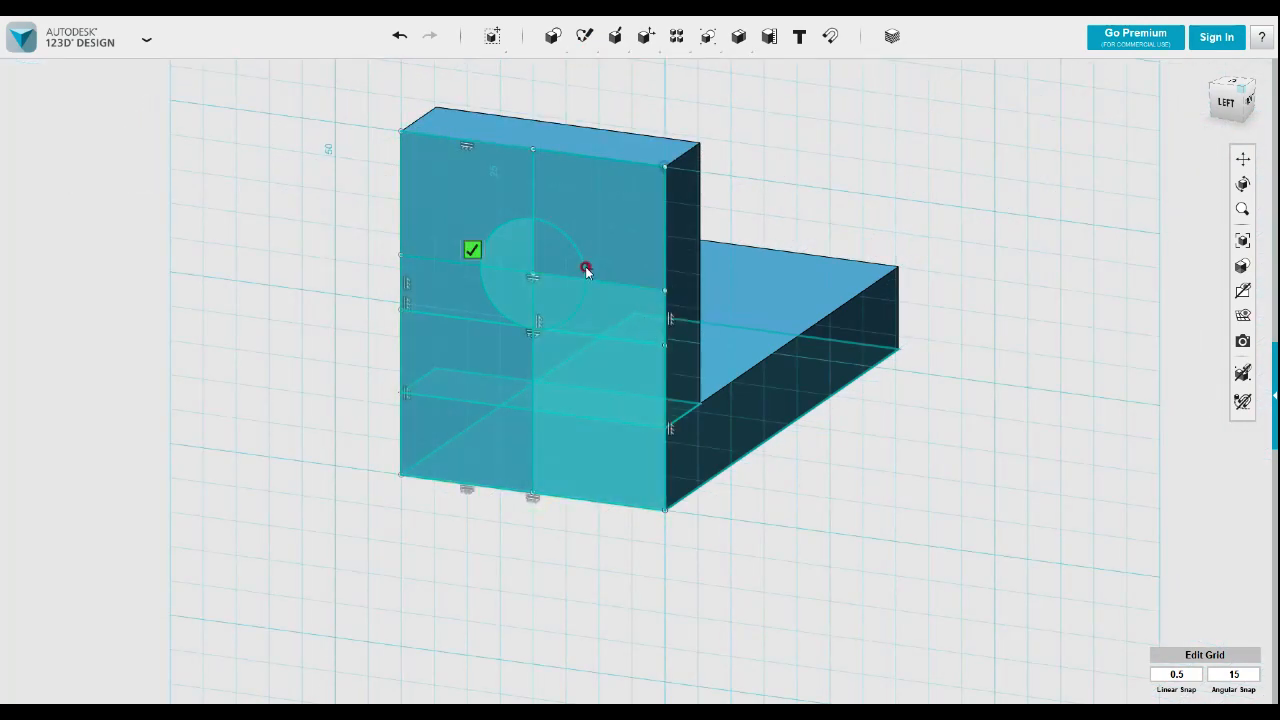
key("Escape")
scroll(583, 255, "up", 3)
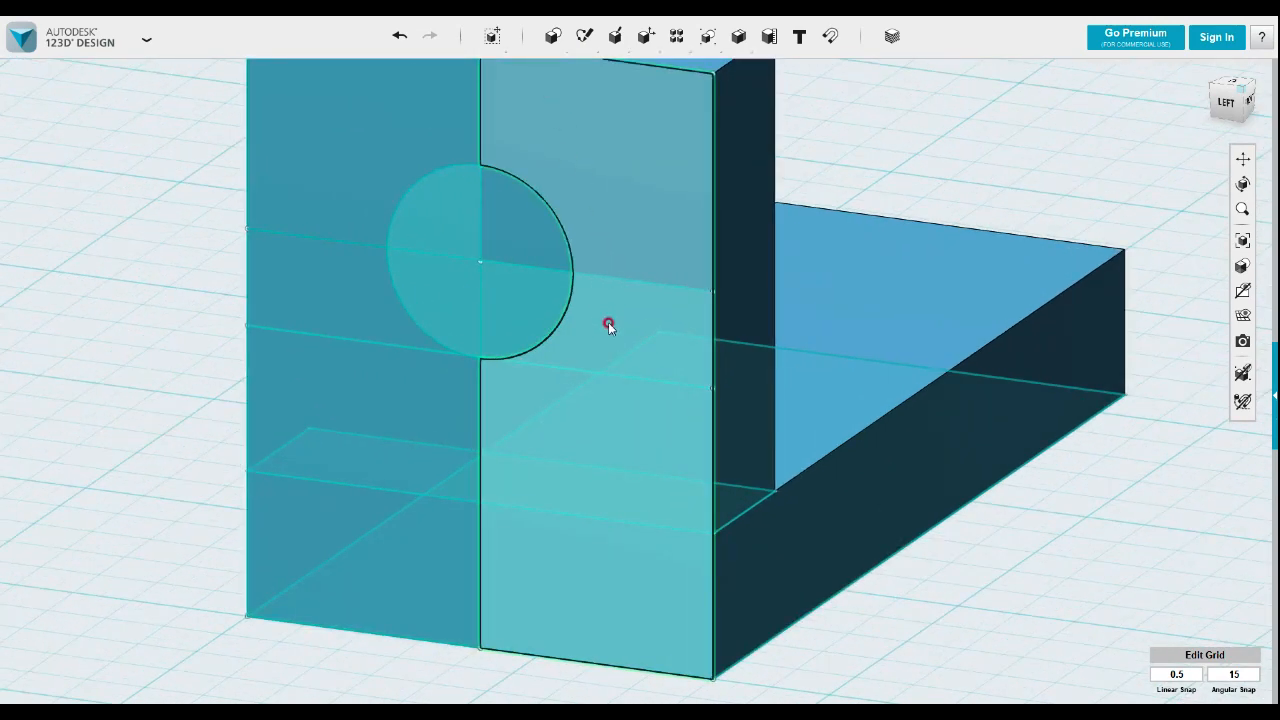
scroll(580, 275, "down", 3)
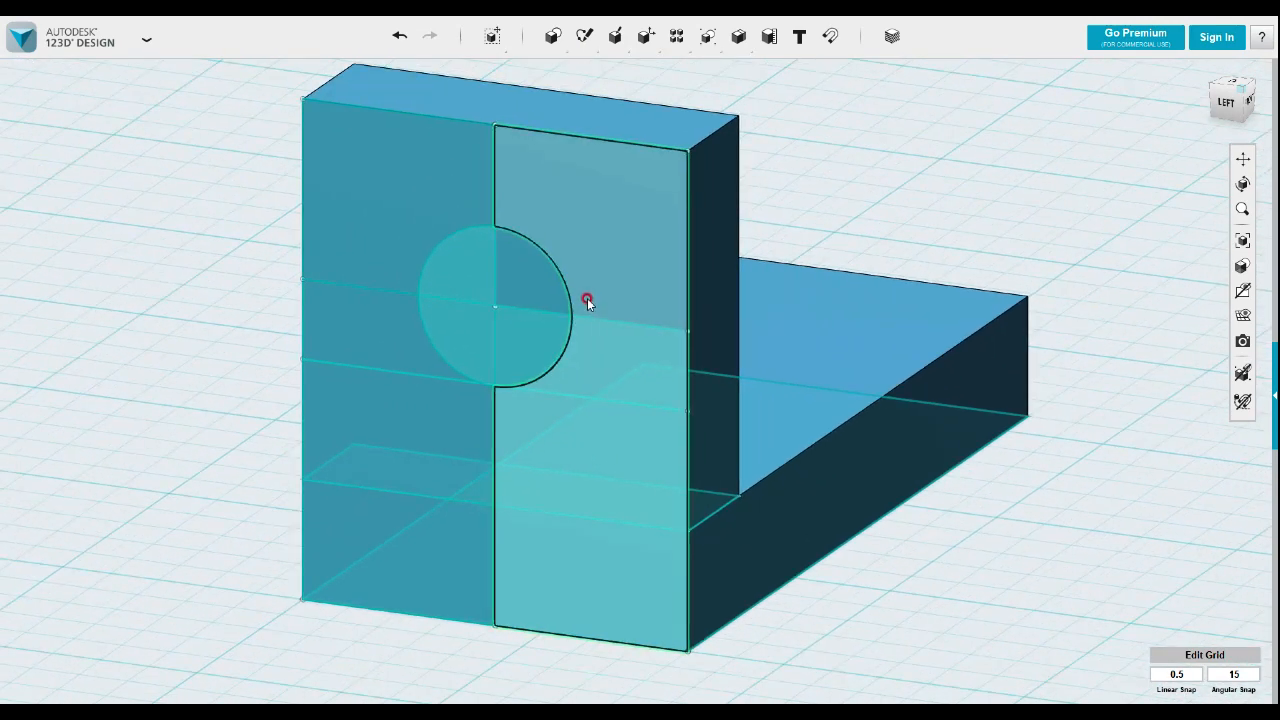
- Try a vertical line from the circle's right-hand crossing with the horizontal guide up to the wall's top edge, and undo it
mouse_move(585, 36)
left_click(703, 70)
left_click(603, 204)
left_click(563, 280)
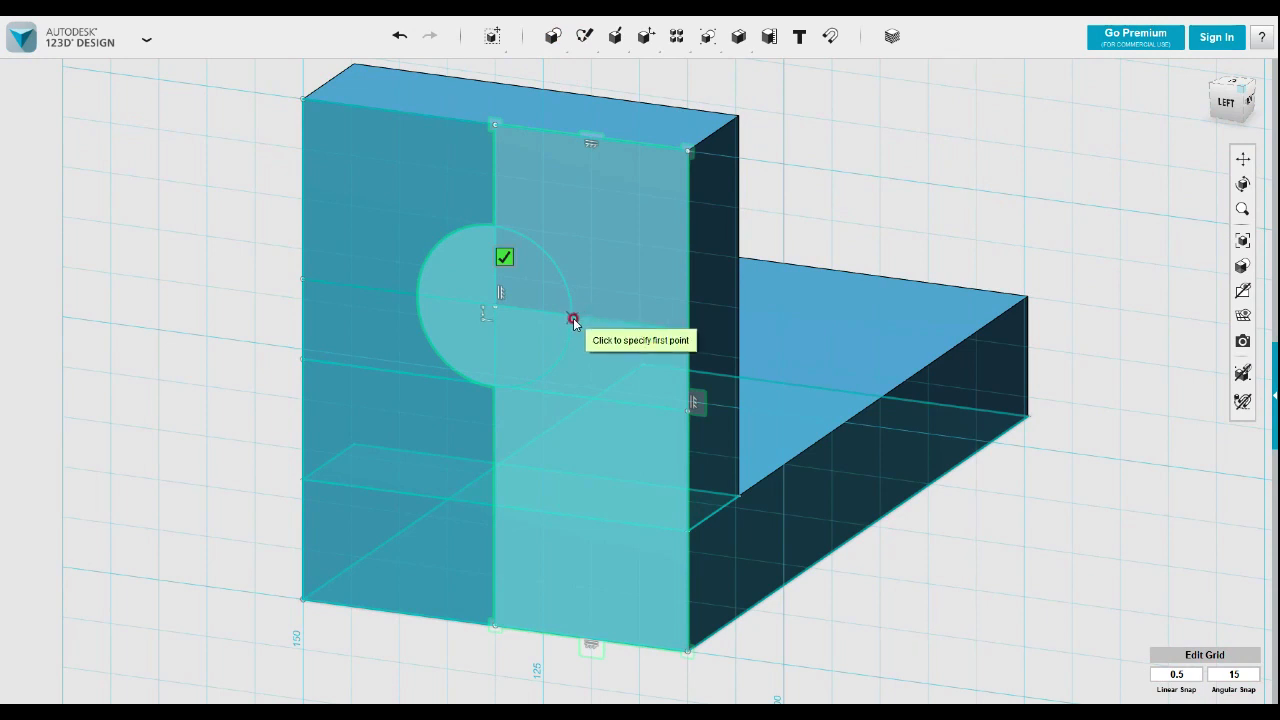
scroll(573, 318, "up", 8)
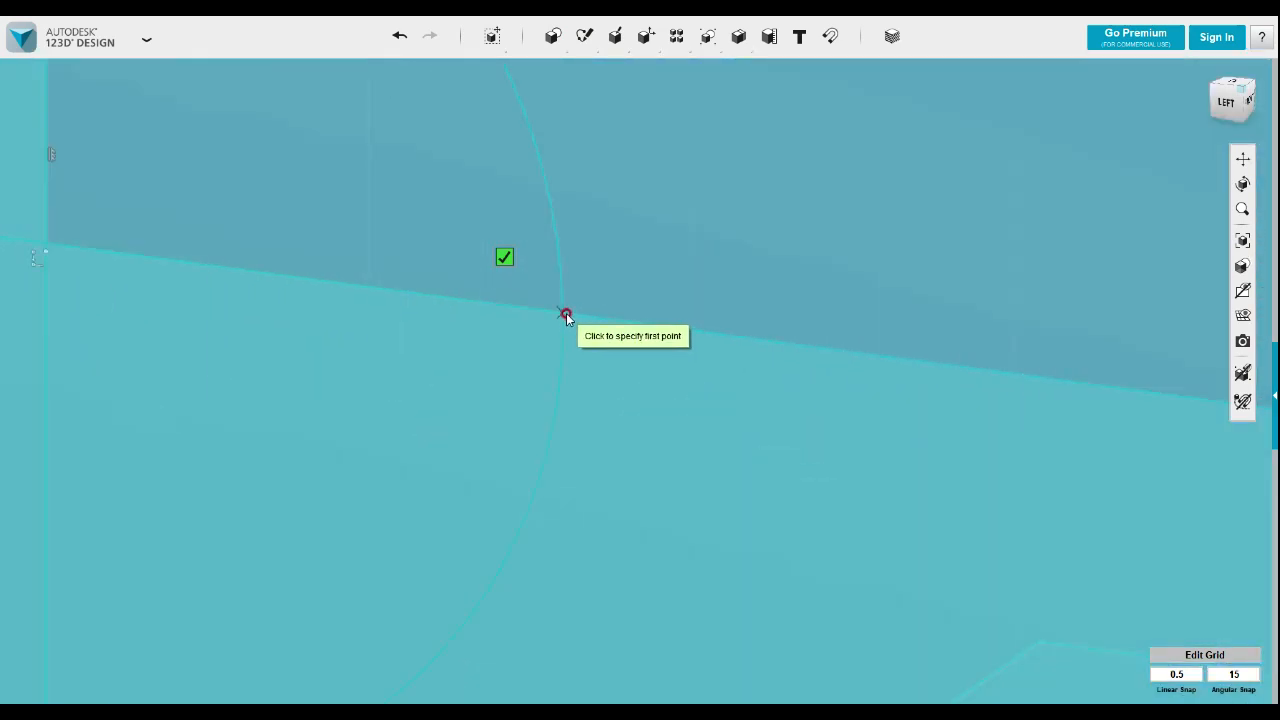
left_click(576, 319)
scroll(576, 279, "down", 6)
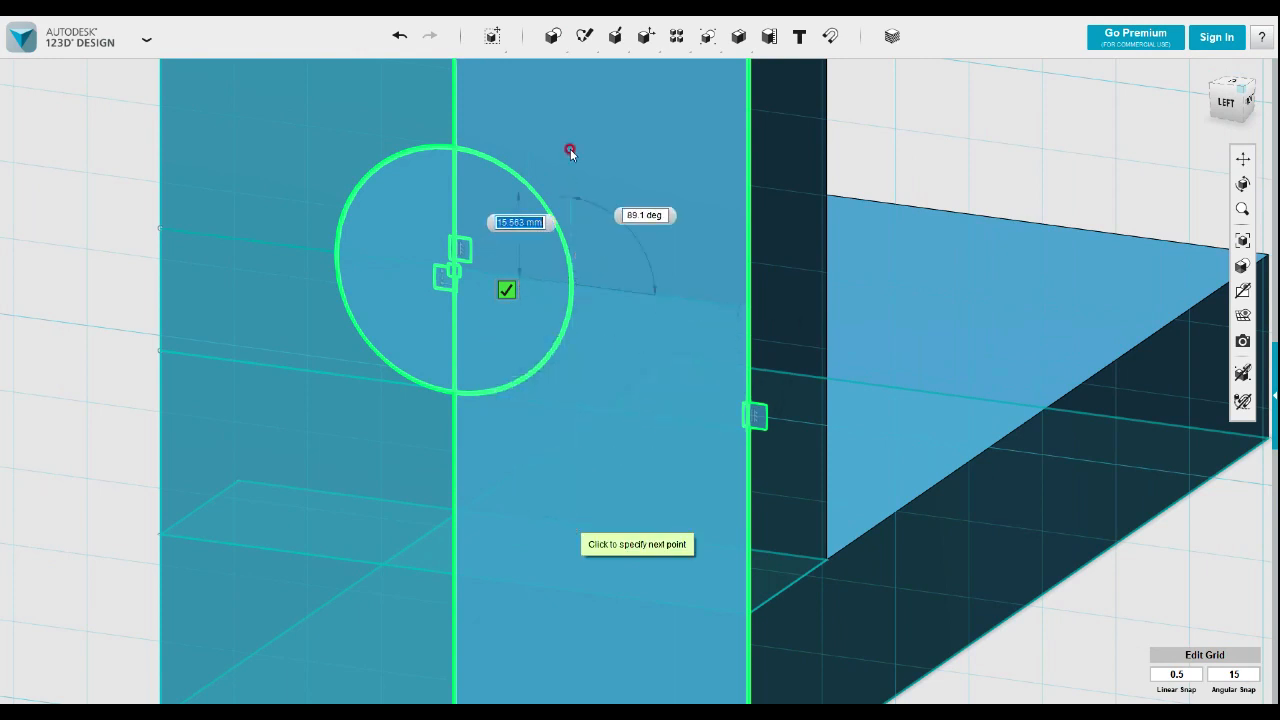
middle_click_drag(543, 206, 517, 300)
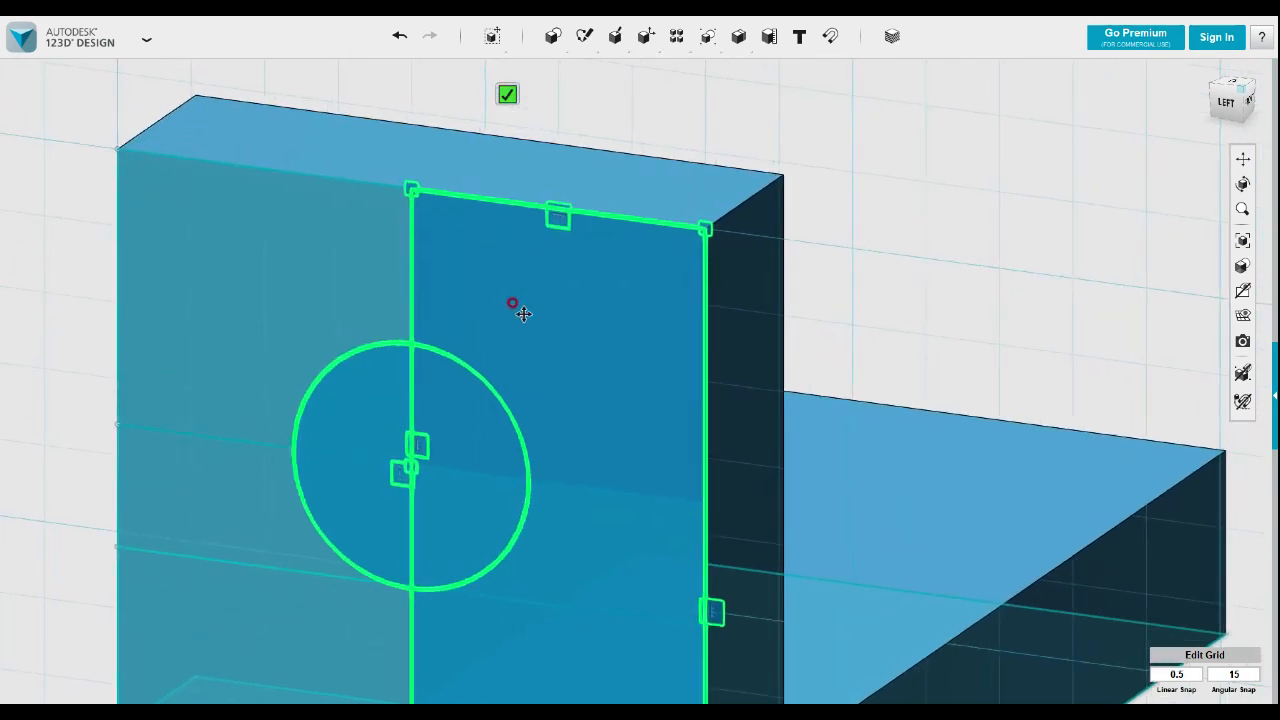
left_click(524, 206)
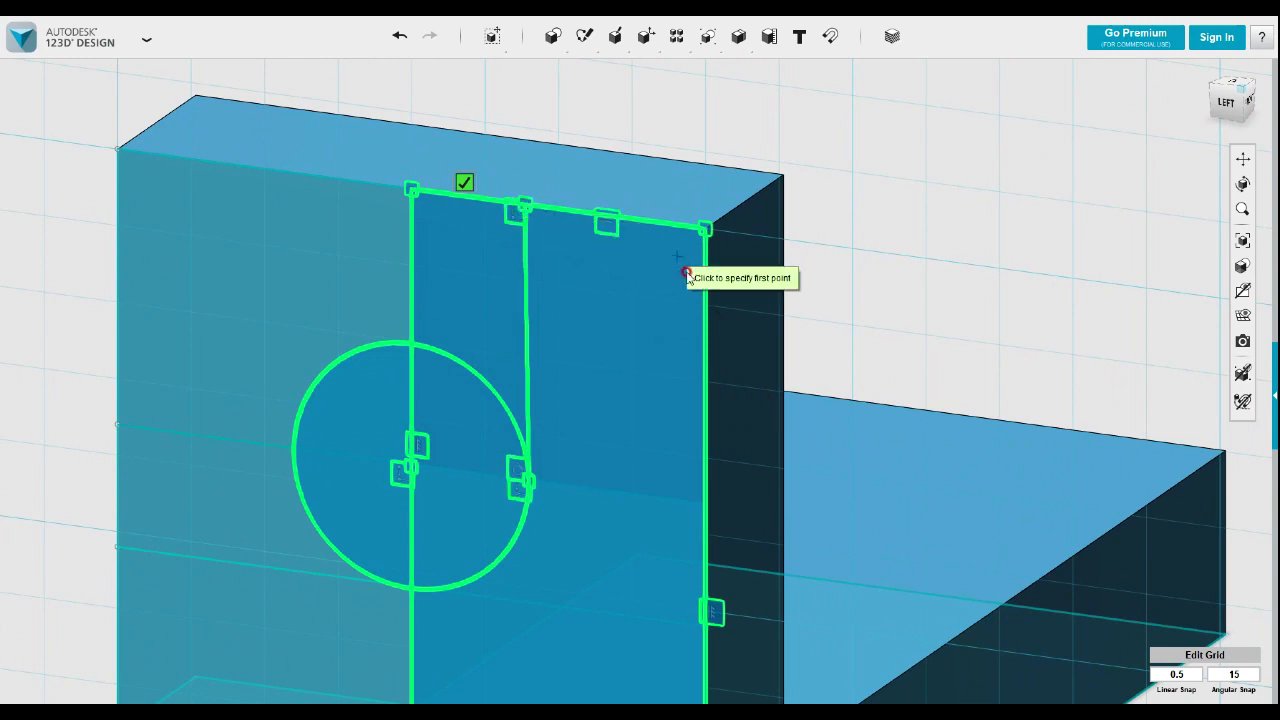
key("Escape")
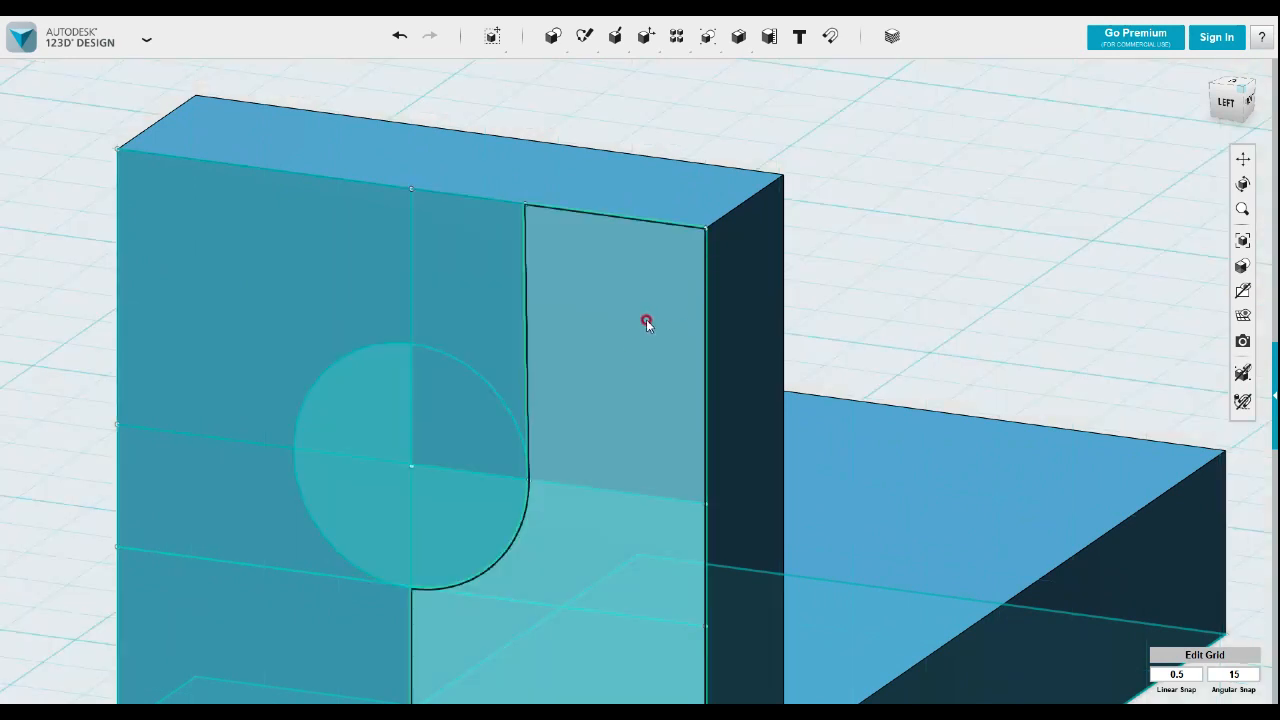
key("ctrl+z")
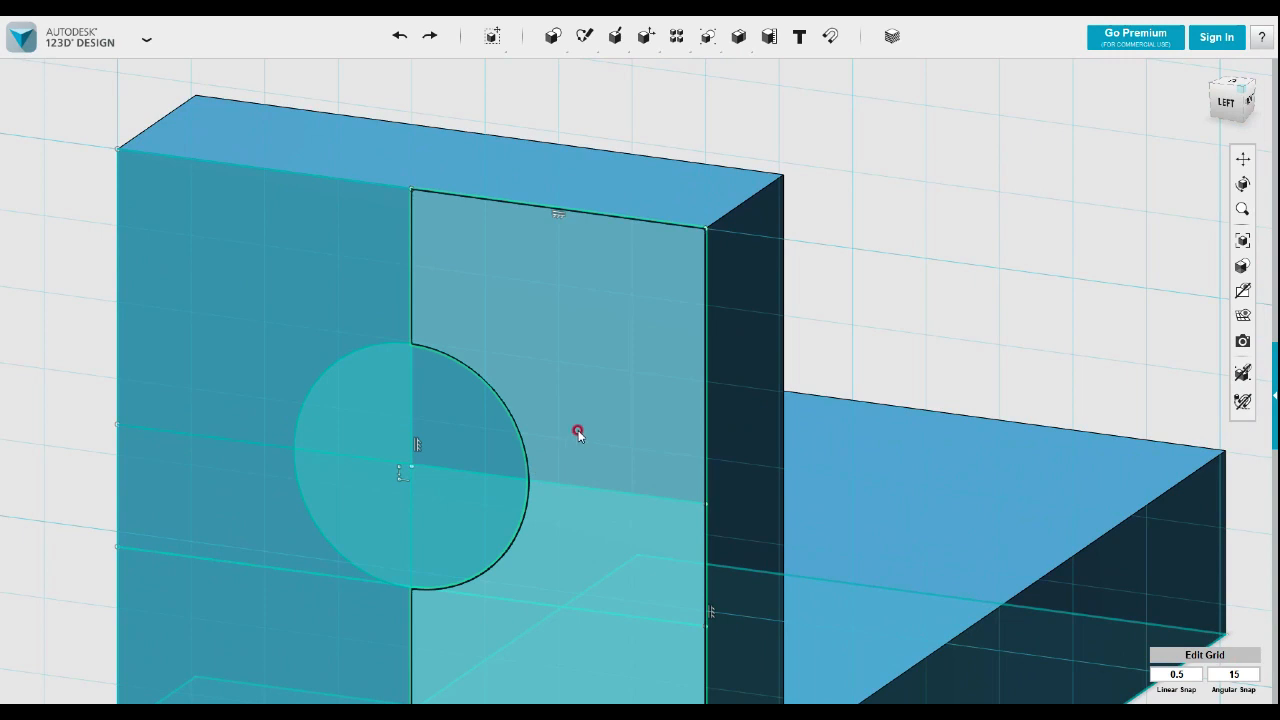
- Sketch a rectangle 12 mm wide and 26 mm high down from the upper-right corner of the wall's outer face
middle_click_drag(596, 386, 671, 178)
scroll(673, 204, "down", 2)
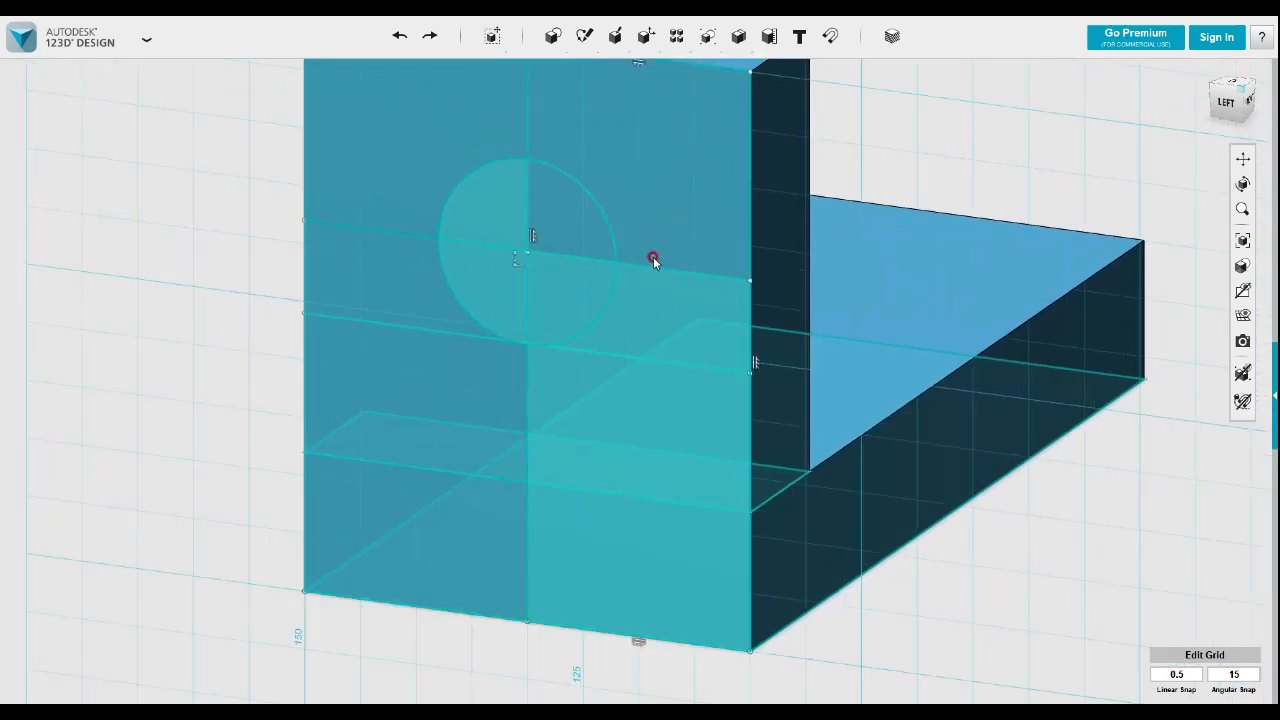
scroll(626, 430, "down", 3)
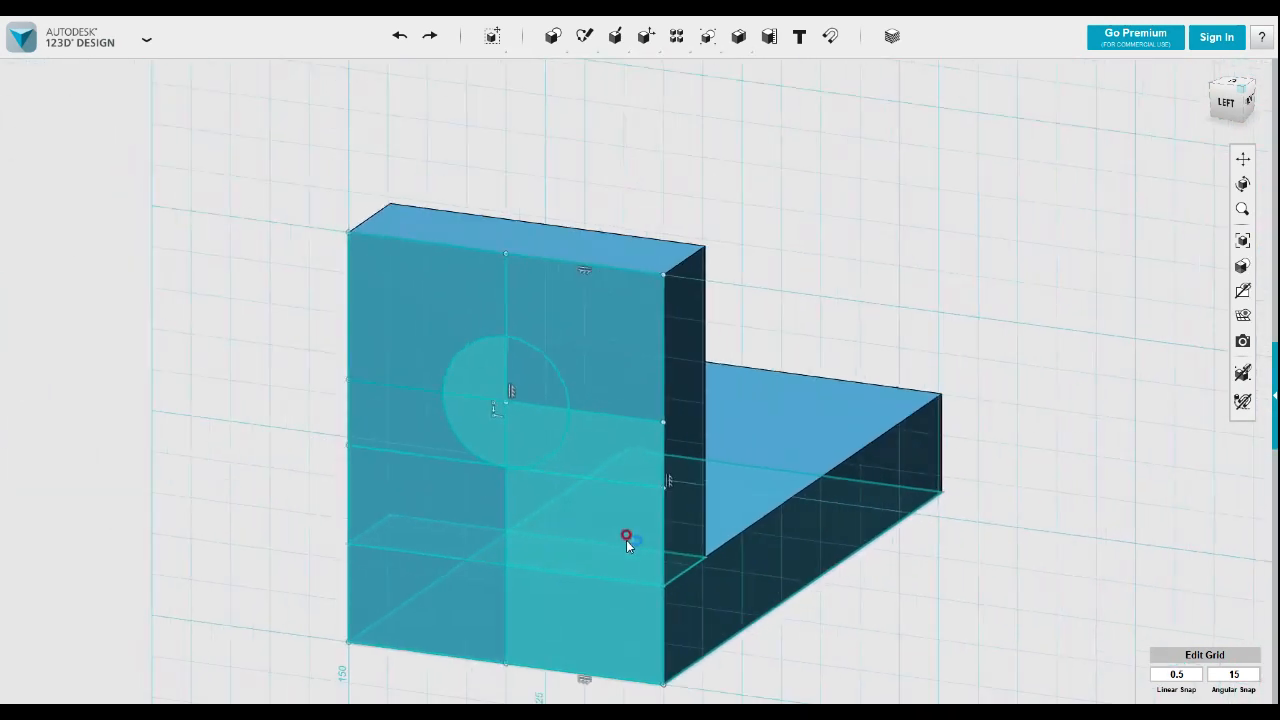
scroll(560, 475, "up", 4)
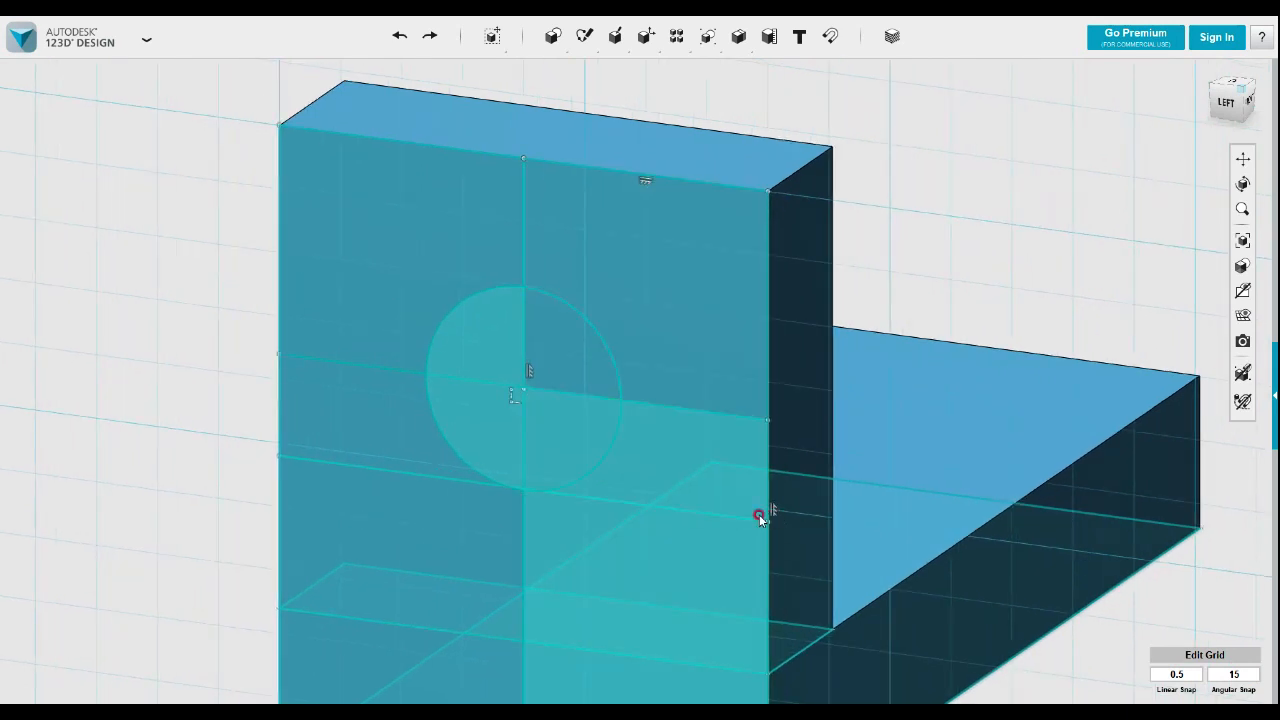
mouse_move(585, 36)
left_click(585, 68)
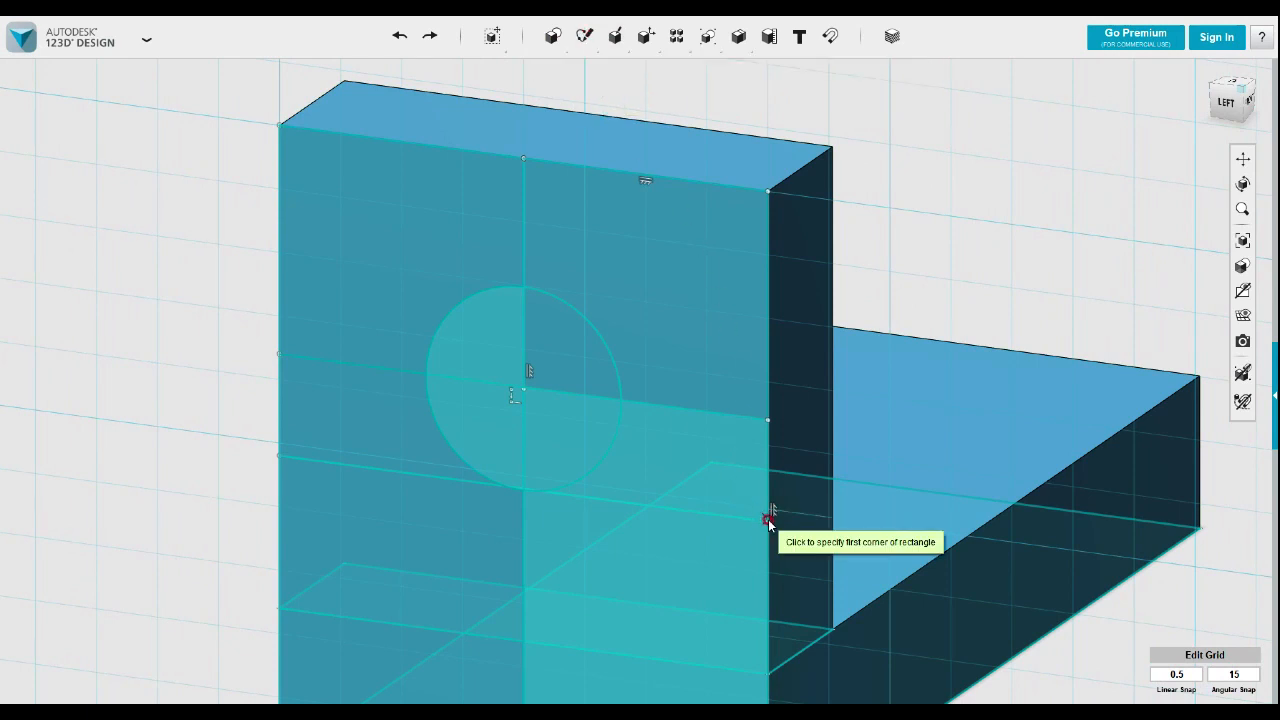
left_click(768, 192)
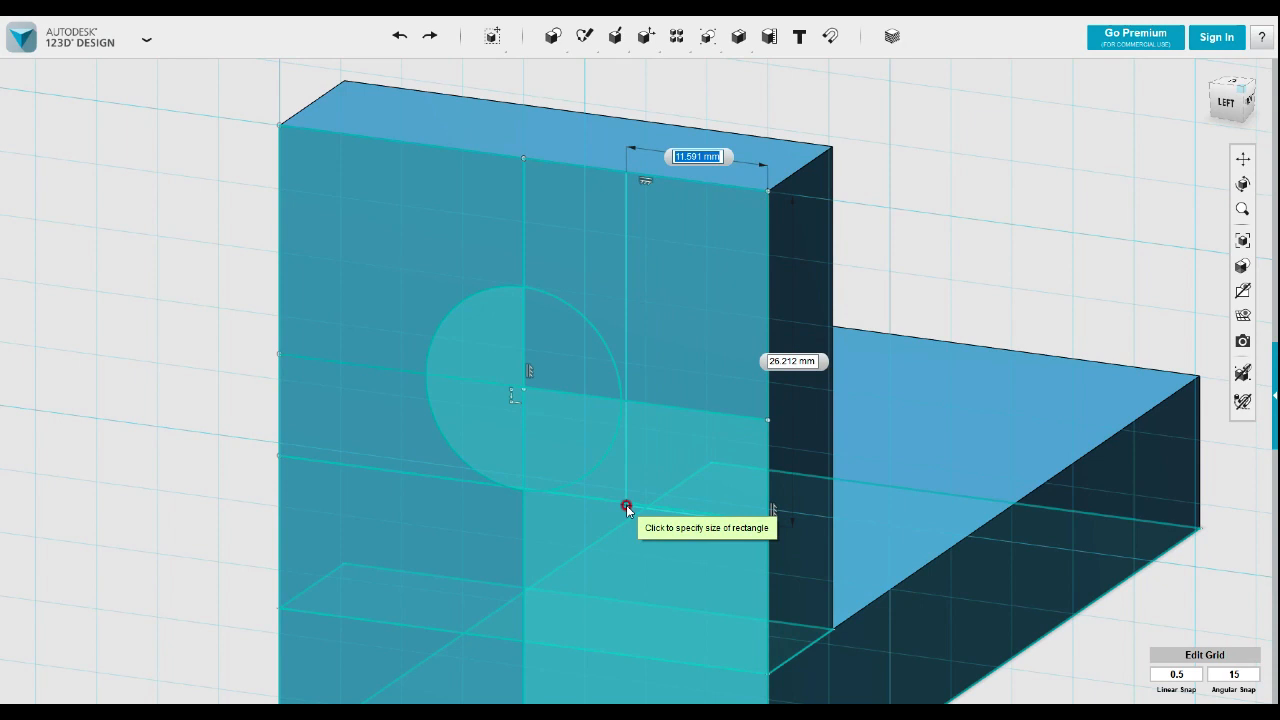
type("12")
key("Tab")
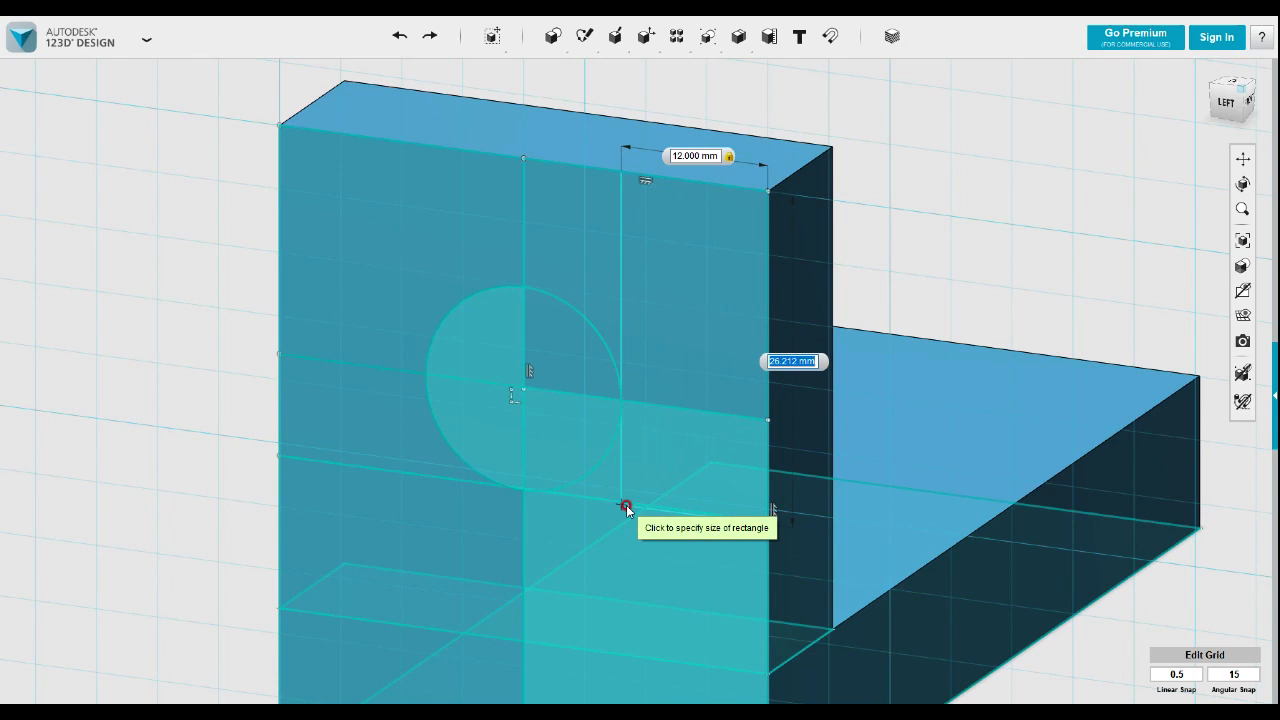
type("26")
key("Return")
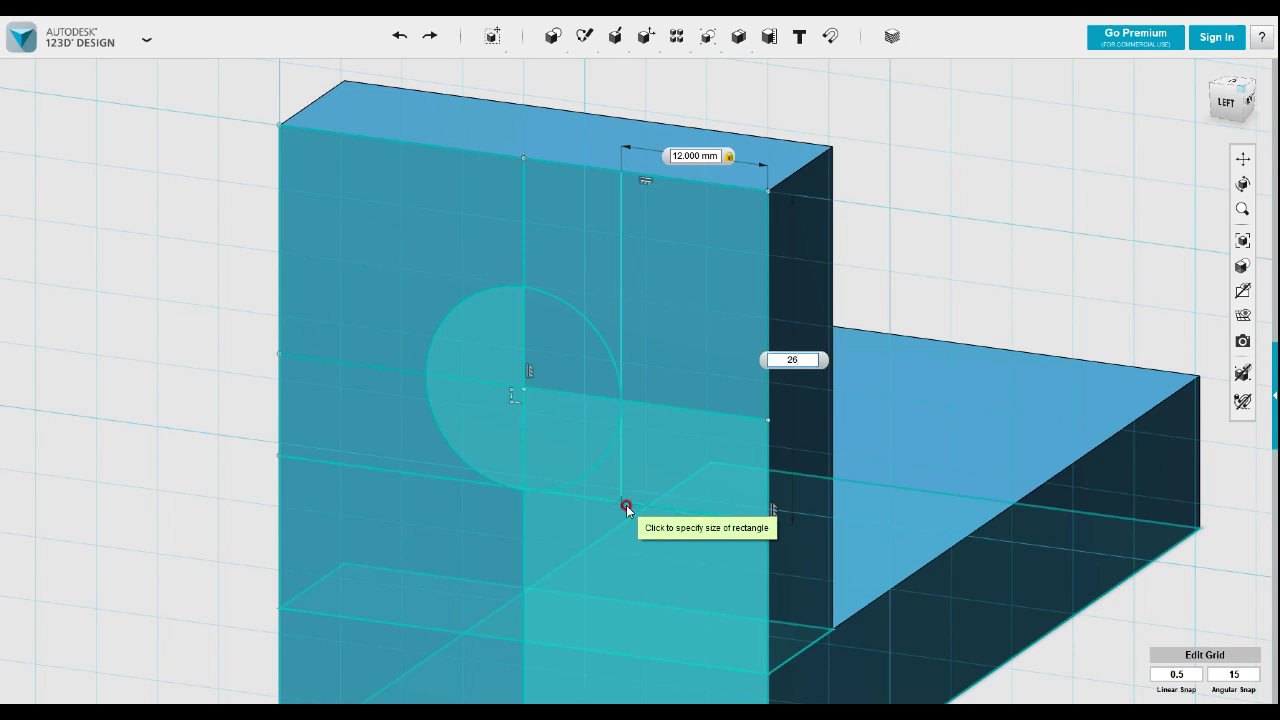
left_click(626, 508)
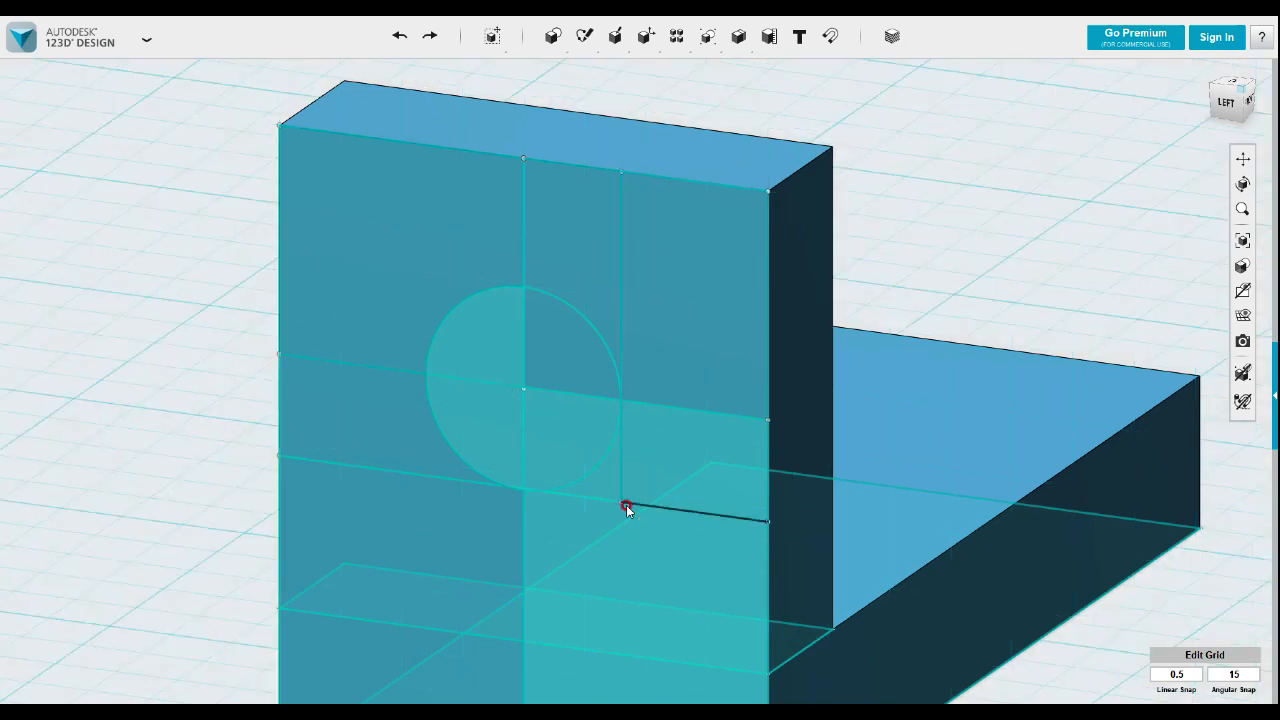
mouse_move(585, 36)
left_click(585, 70)
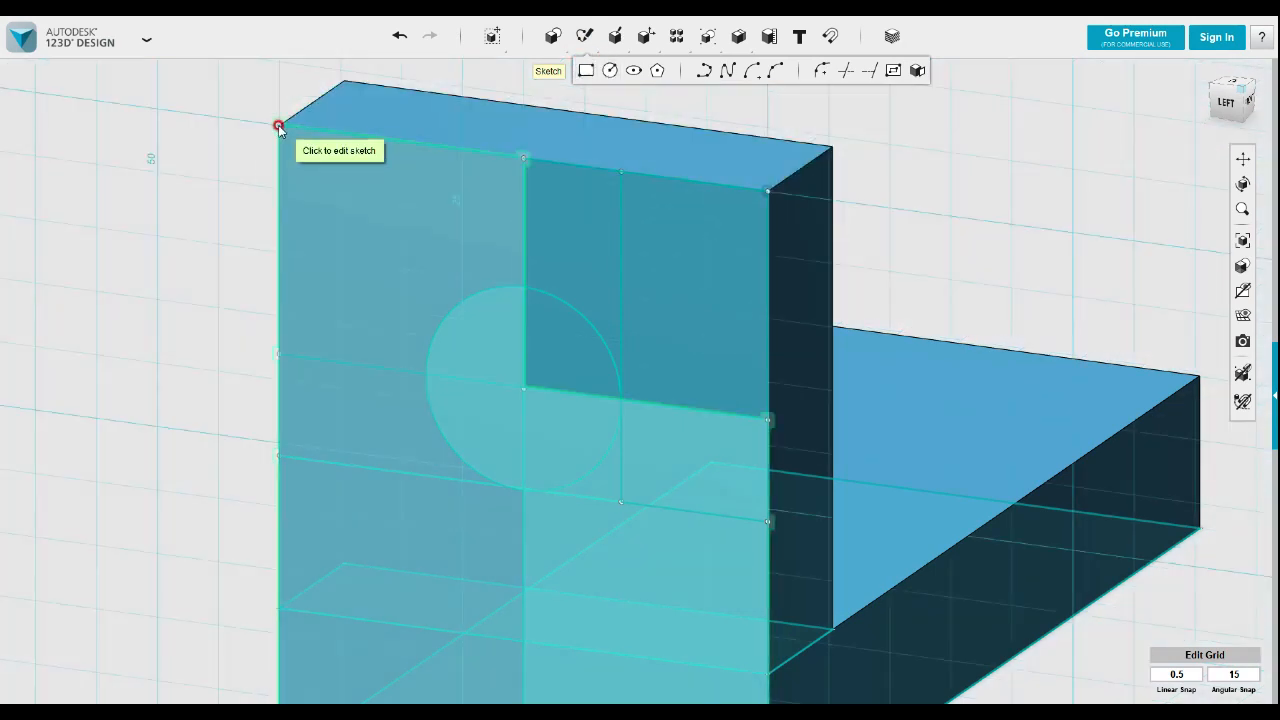
left_click(288, 128)
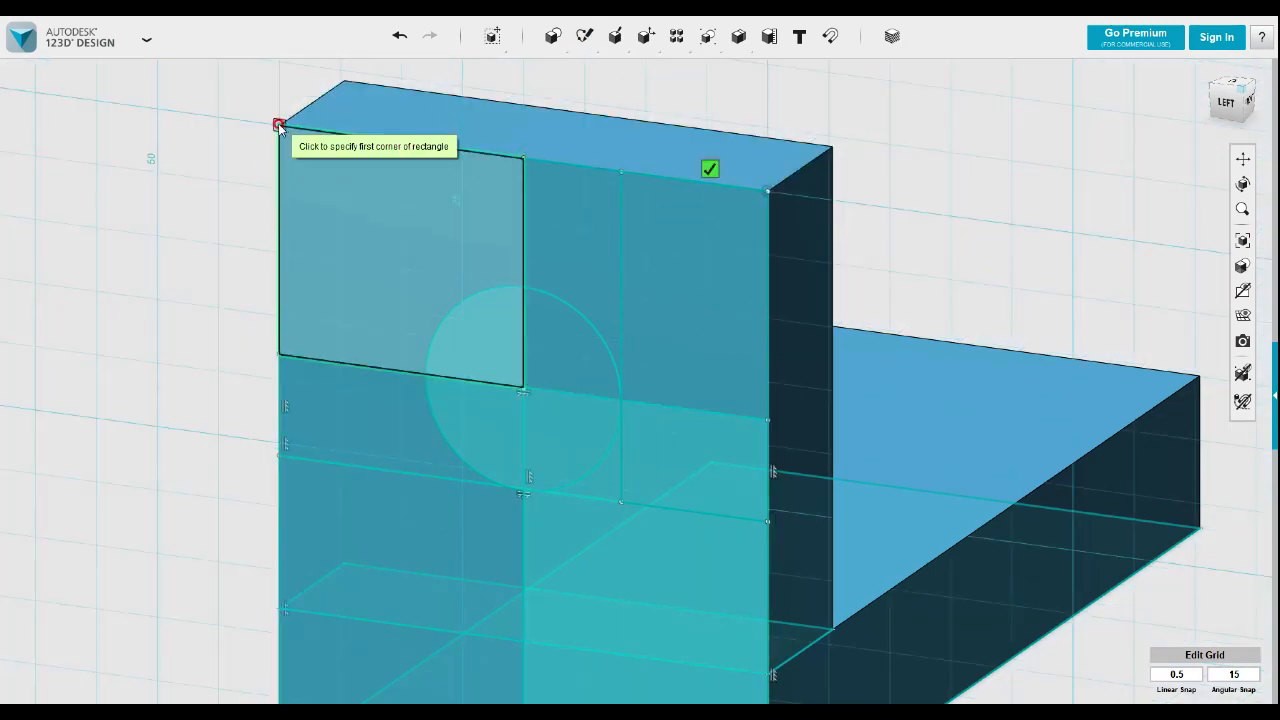
left_click(279, 126)
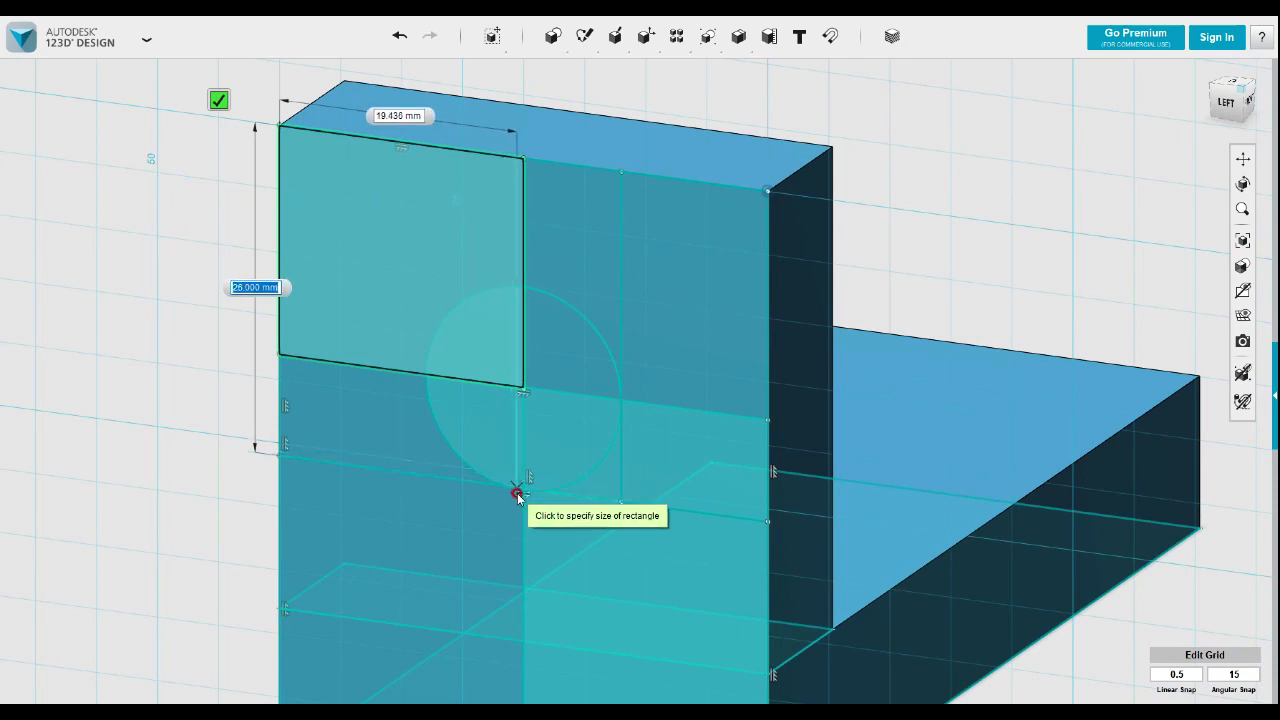
type("1")
key("Tab")
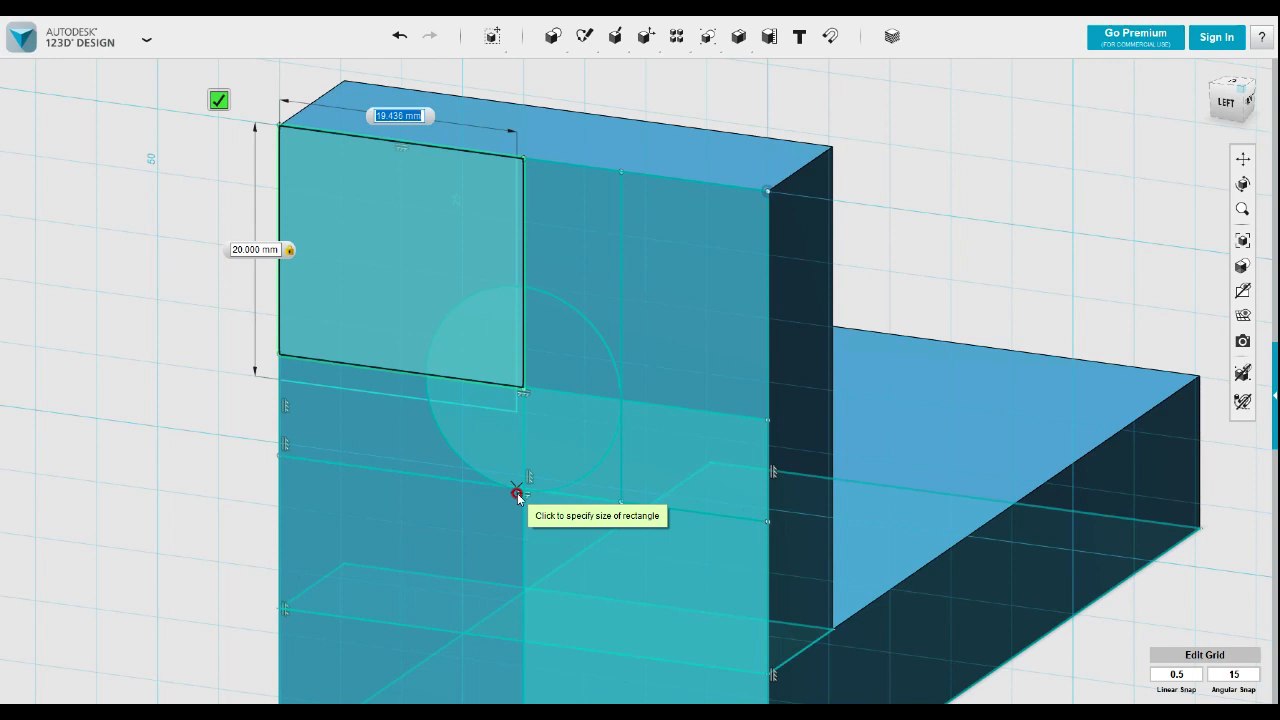
type("20")
key("Tab")
type("26")
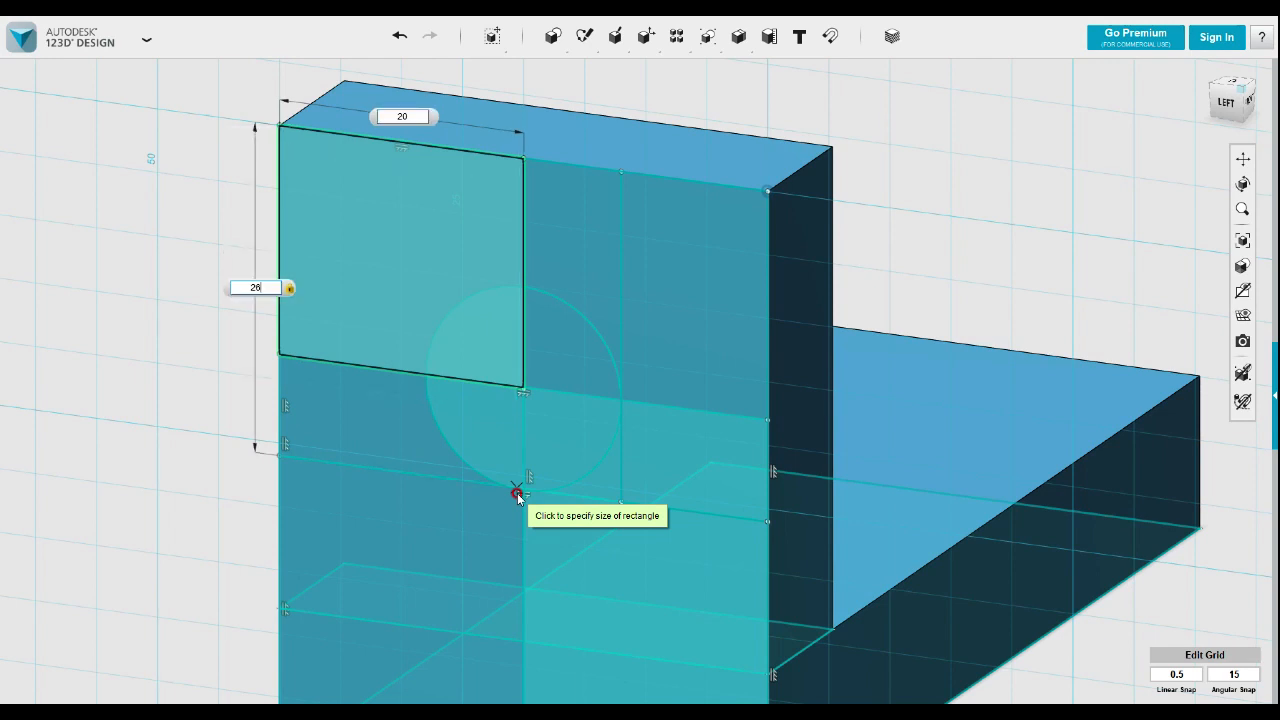
key("Escape")
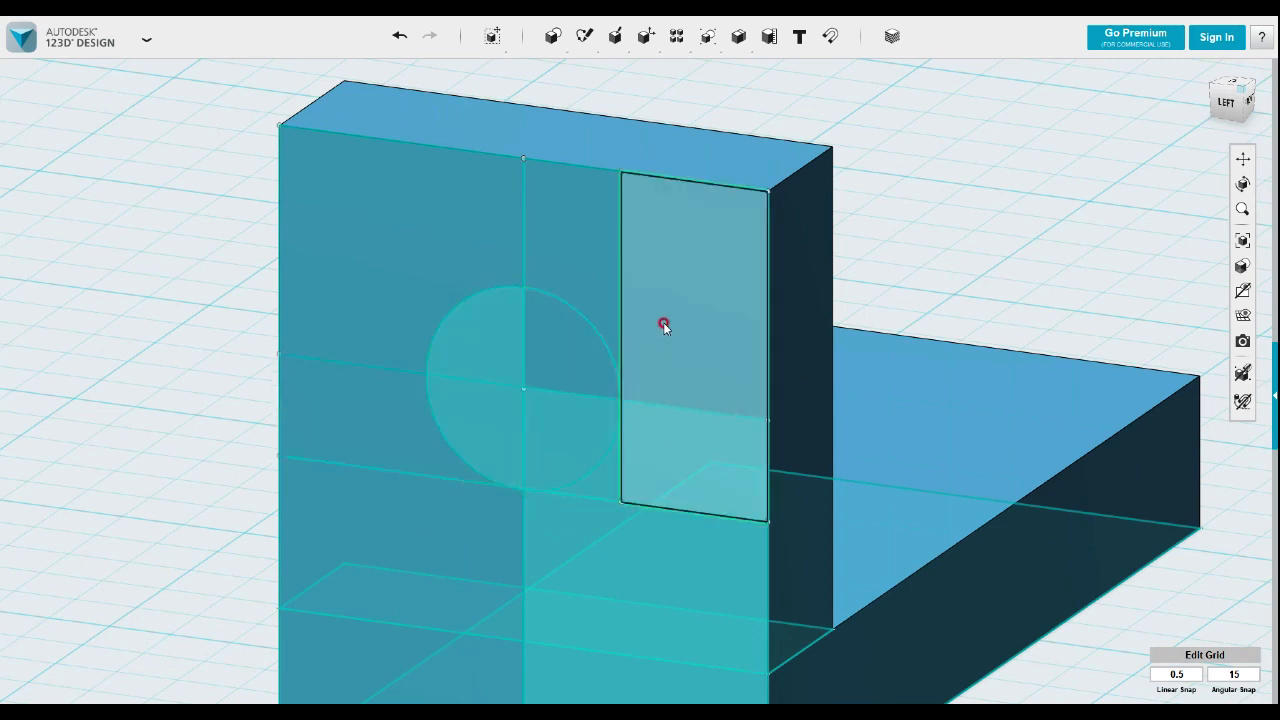
- Extrude-cut the strip above the circle's right half and the right half-circle itself through the wall
left_click(593, 303)
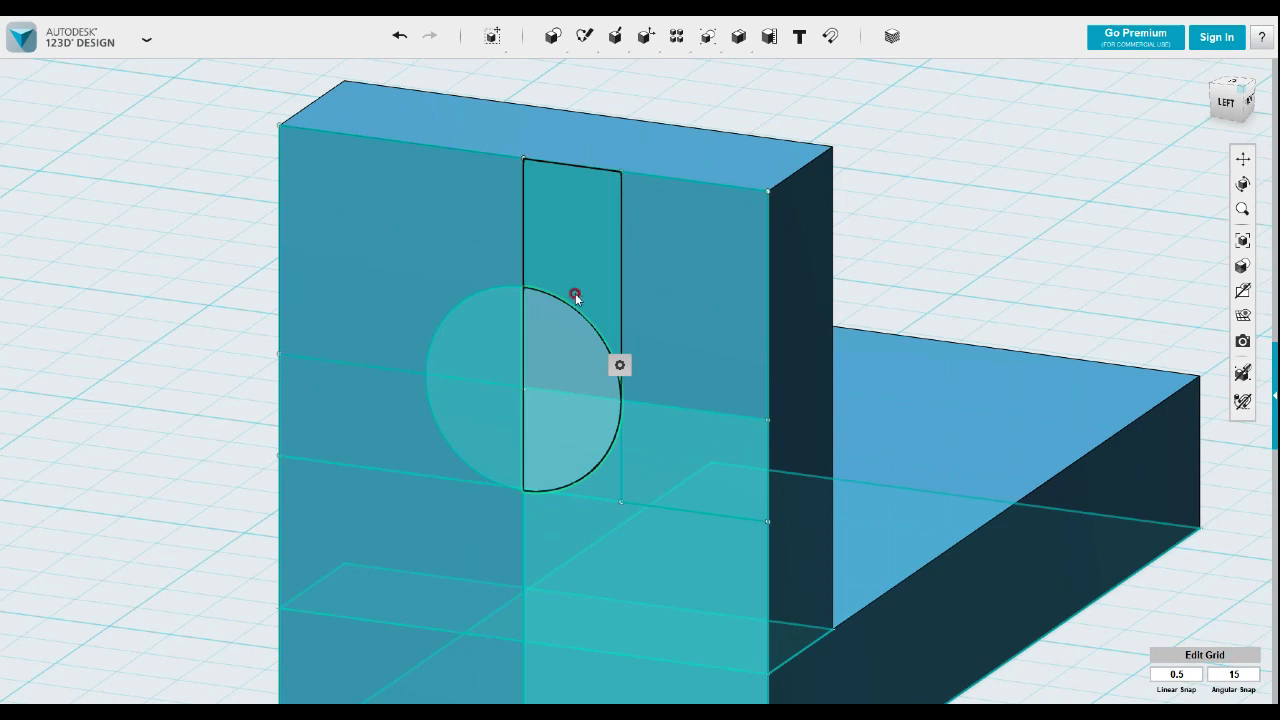
mouse_move(620, 367)
left_click(697, 365)
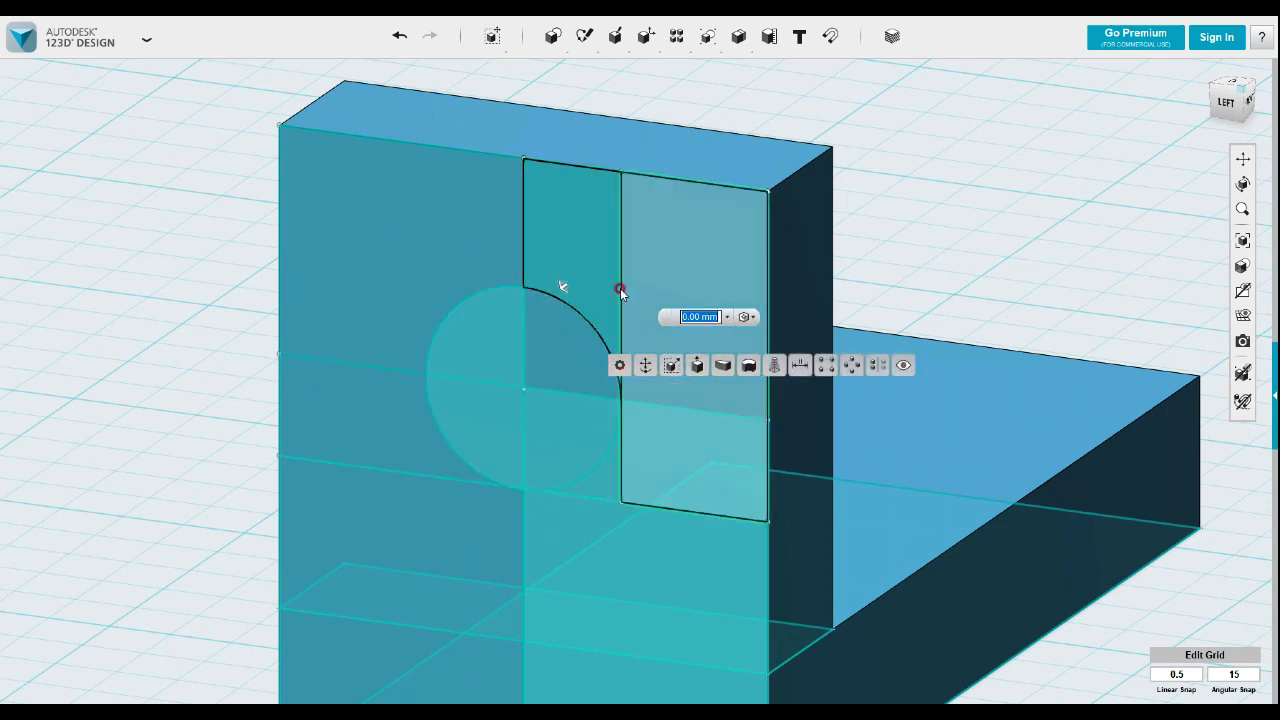
left_click_drag(562, 287, 894, 257)
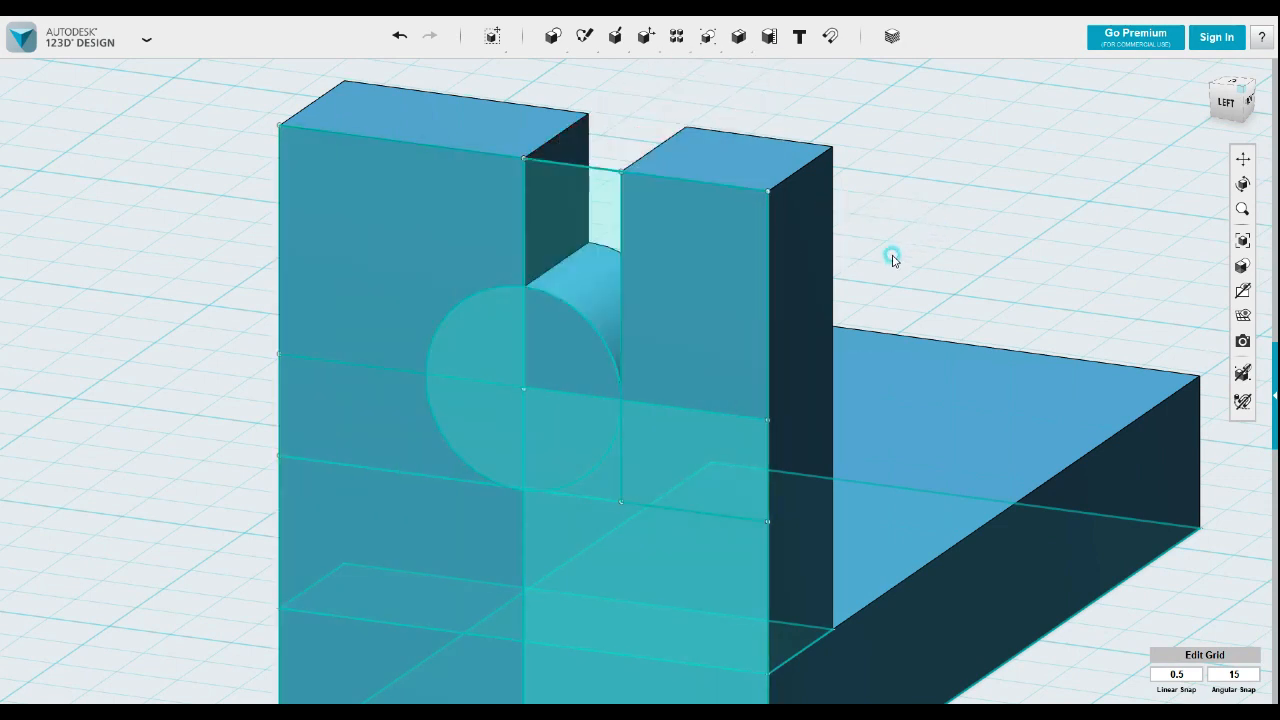
left_click(579, 358)
mouse_move(606, 420)
left_click(683, 420)
left_click_drag(567, 401, 851, 257)
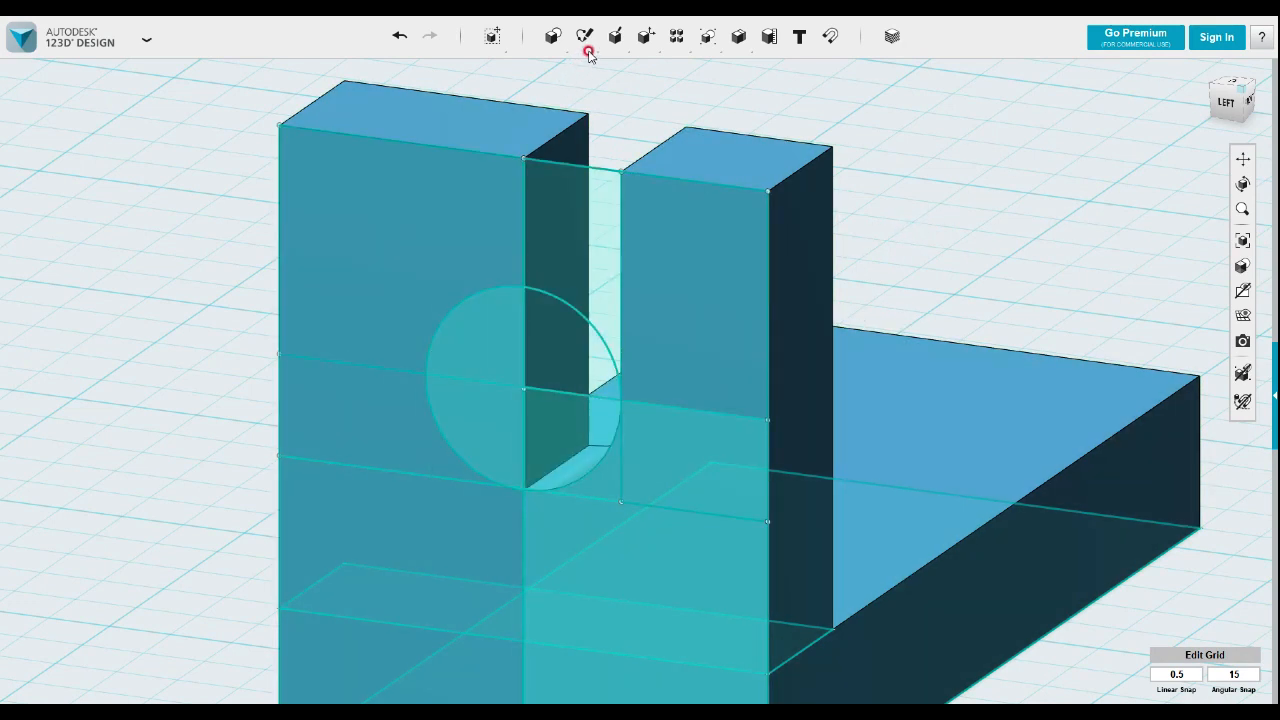
mouse_move(585, 40)
left_click(612, 72)
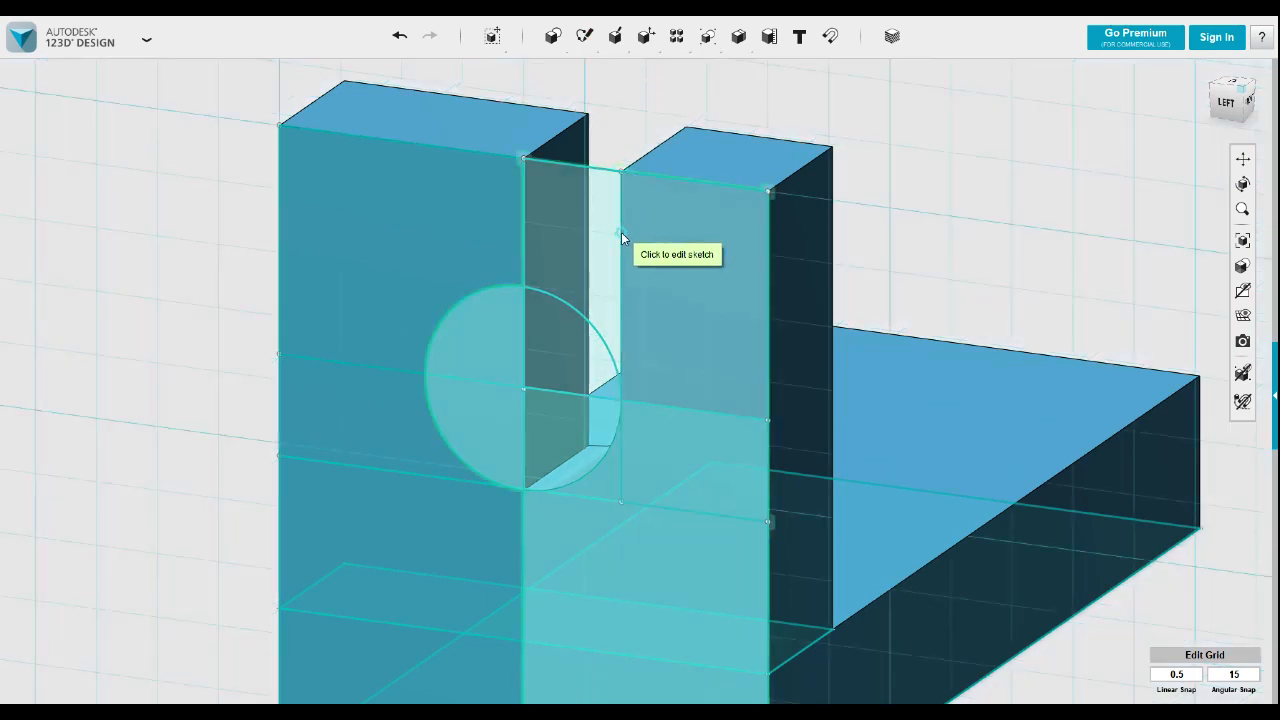
left_click(619, 239)
key("Escape")
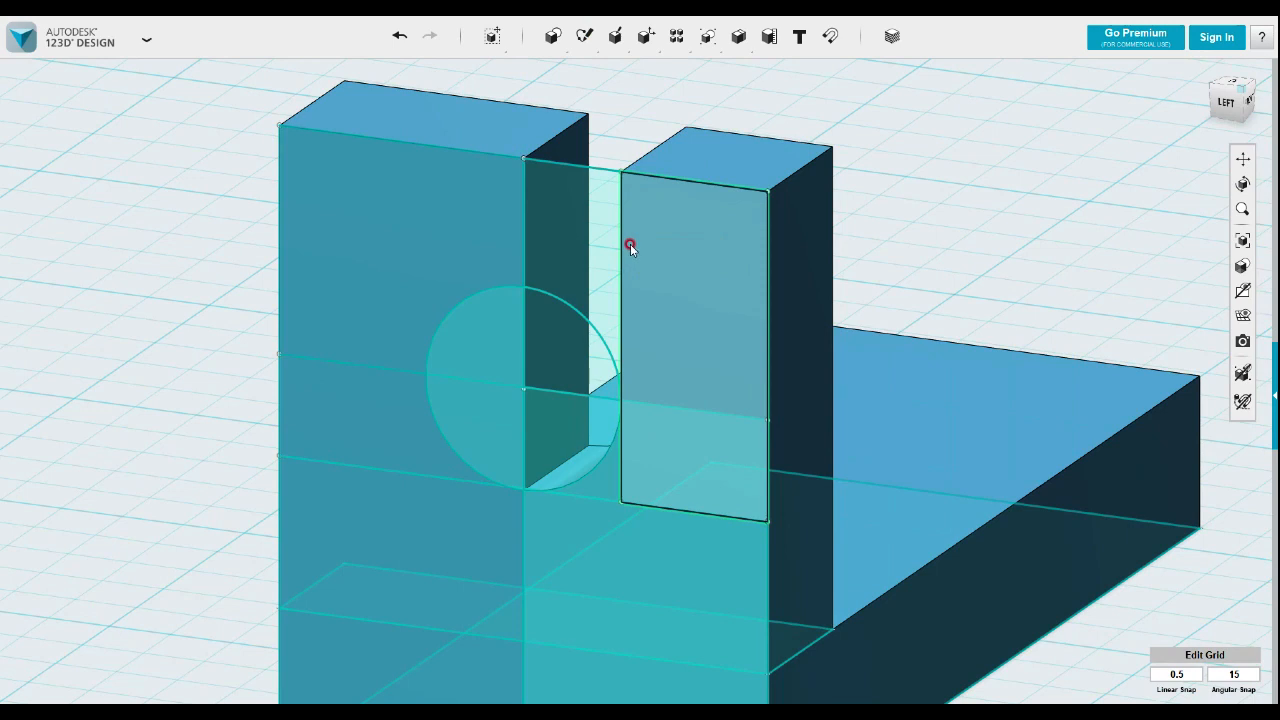
- Mirror the inner vertical edge of the 12 mm by 26 mm rectangle about the wall face's vertical midline
left_click(619, 241)
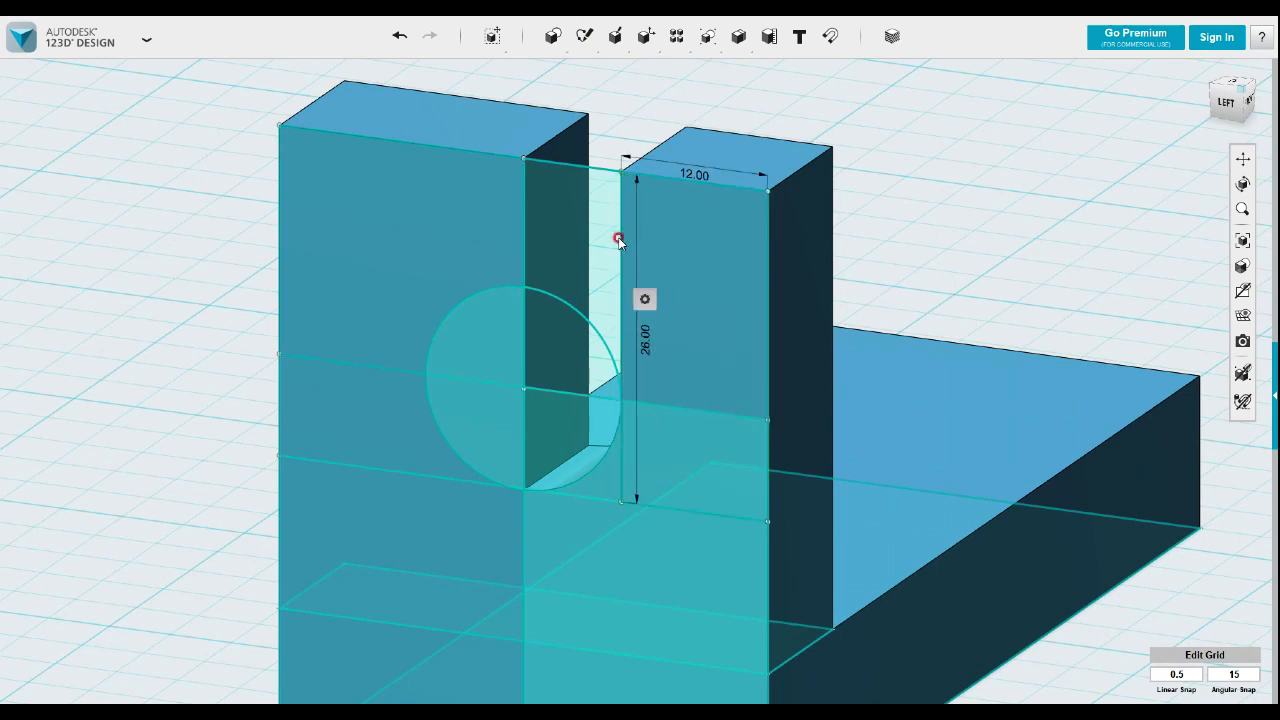
mouse_move(644, 299)
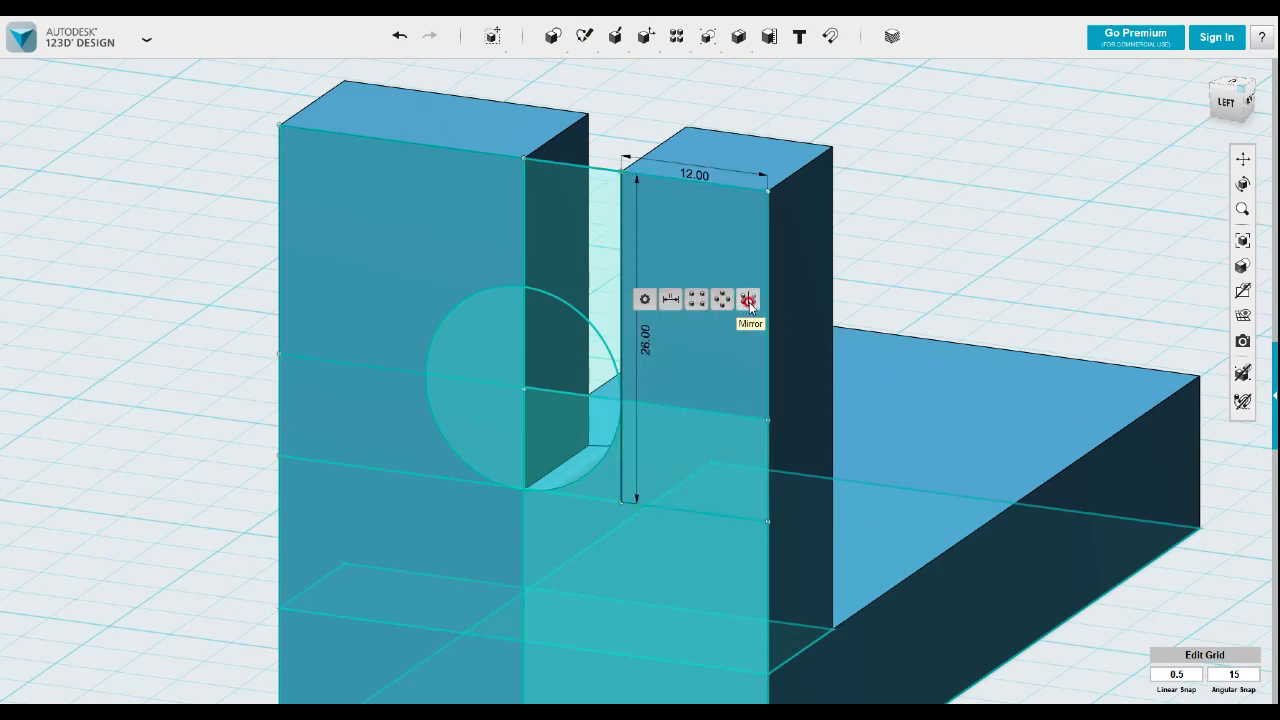
left_click(748, 298)
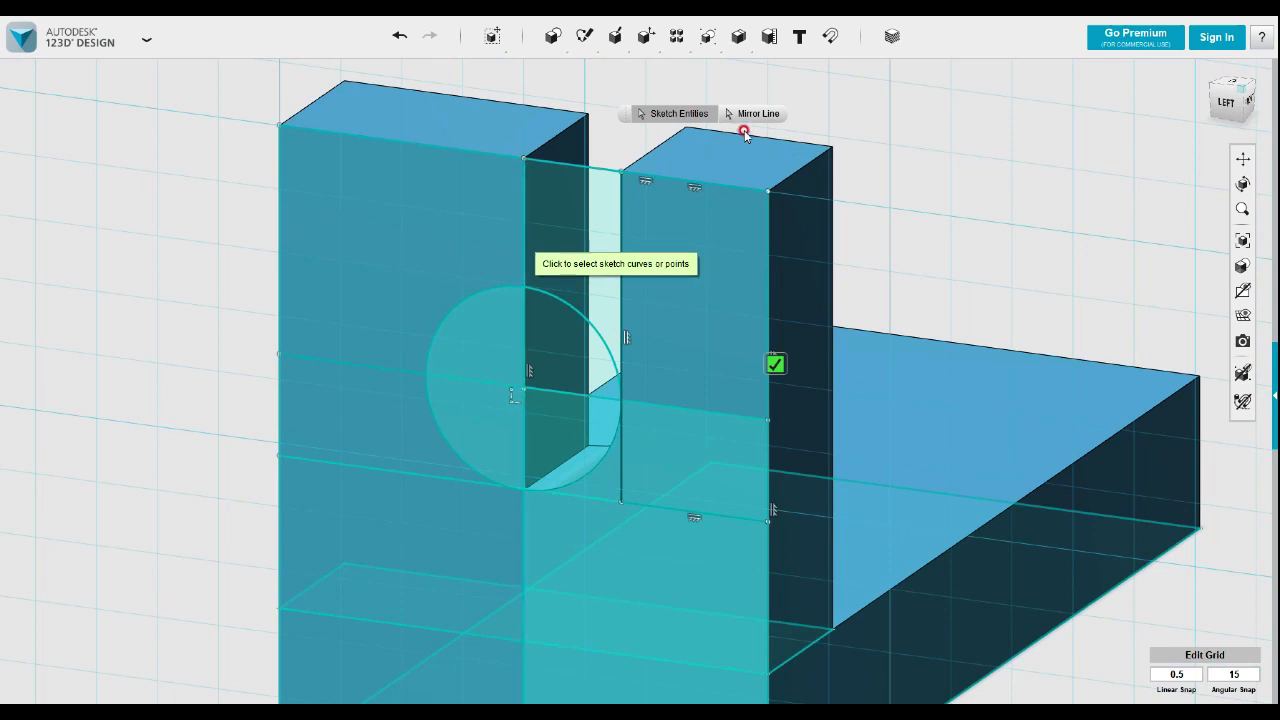
left_click(725, 121)
left_click(524, 228)
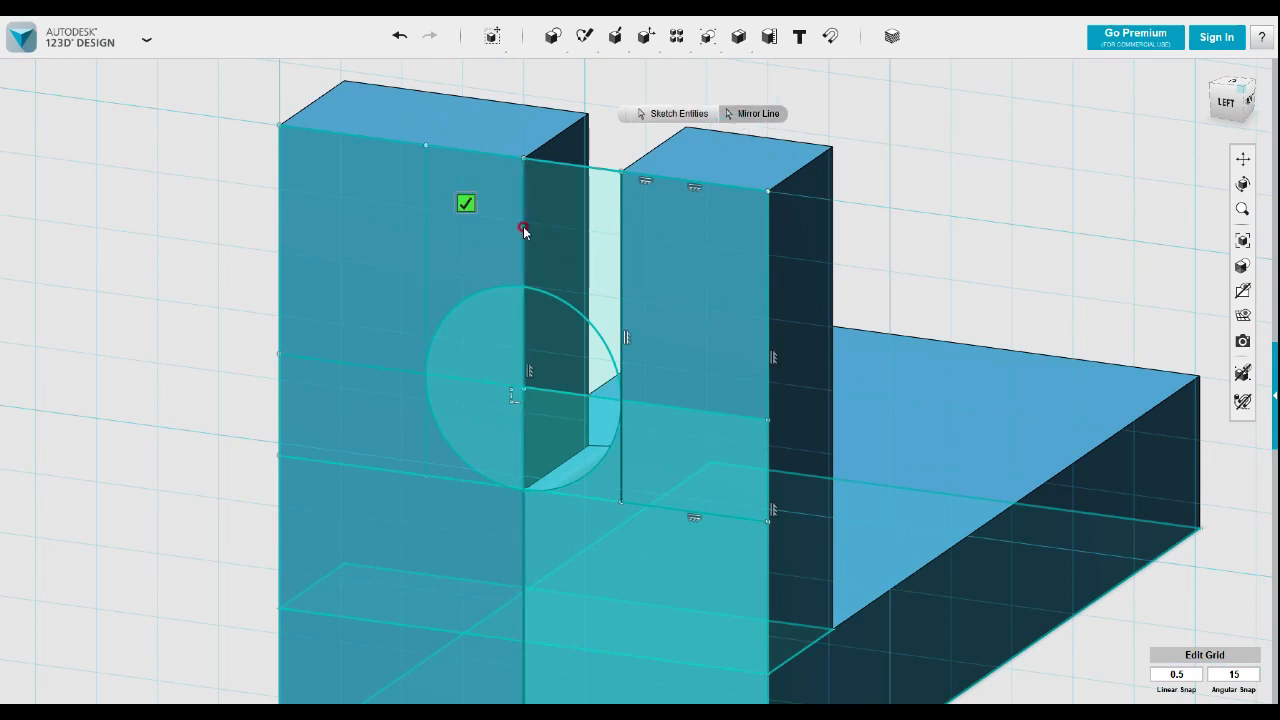
- Finish the mirrored vertical line, try selecting the region beside it on the wall face, and undo the mirror
left_click(466, 204)
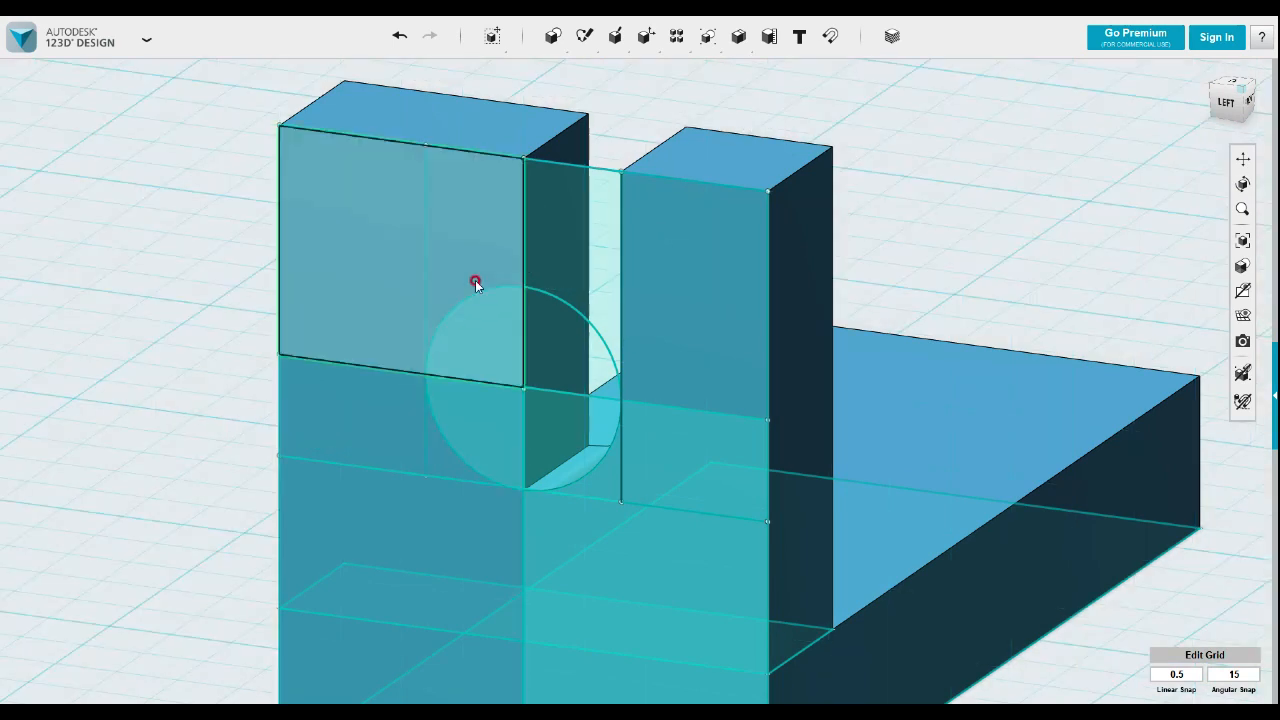
left_click(483, 366)
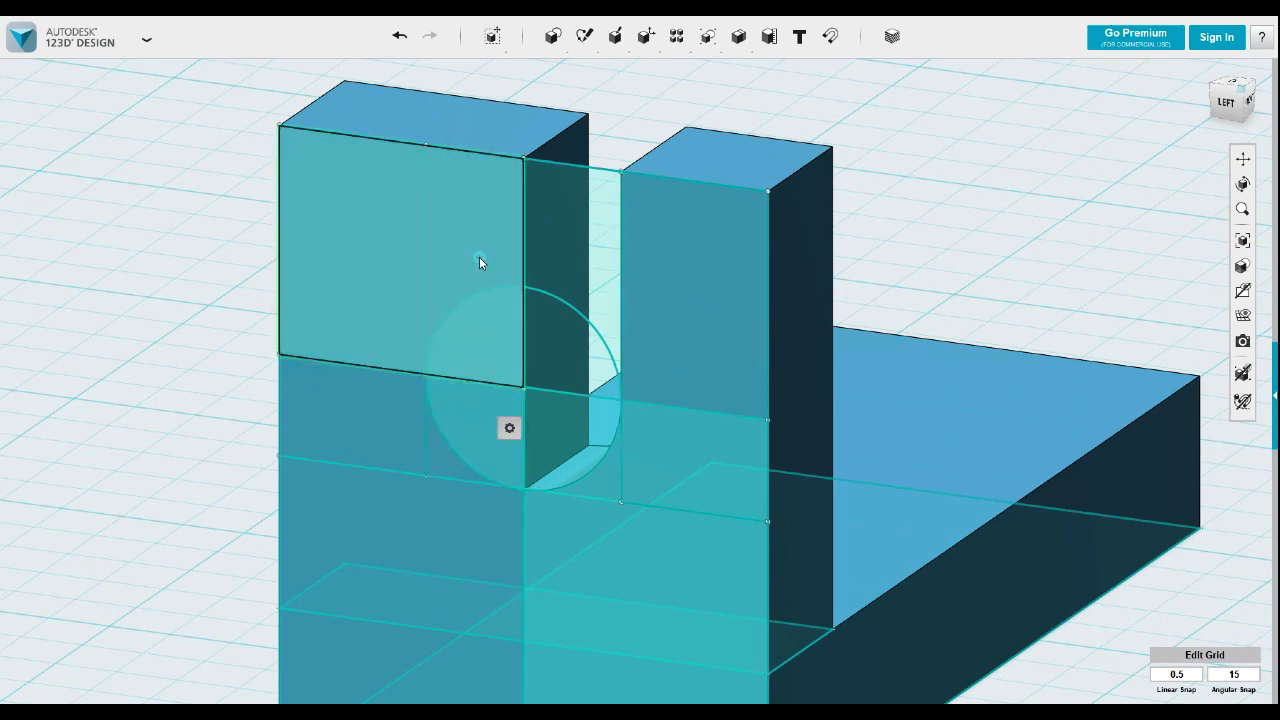
left_click(425, 261)
left_click(651, 106)
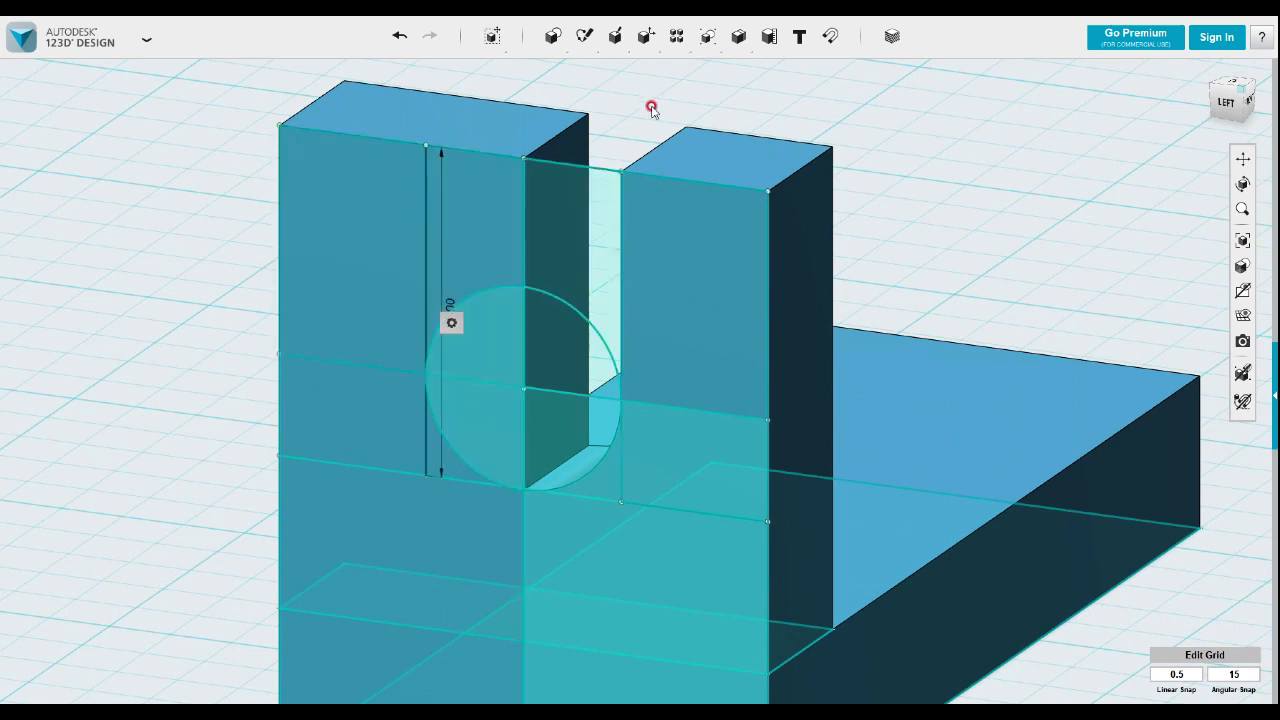
key("ctrl+z")
- Sketch a rectangle 20 mm wide and 26 mm high down from the upper-left corner of the wall's outer face
mouse_move(584, 40)
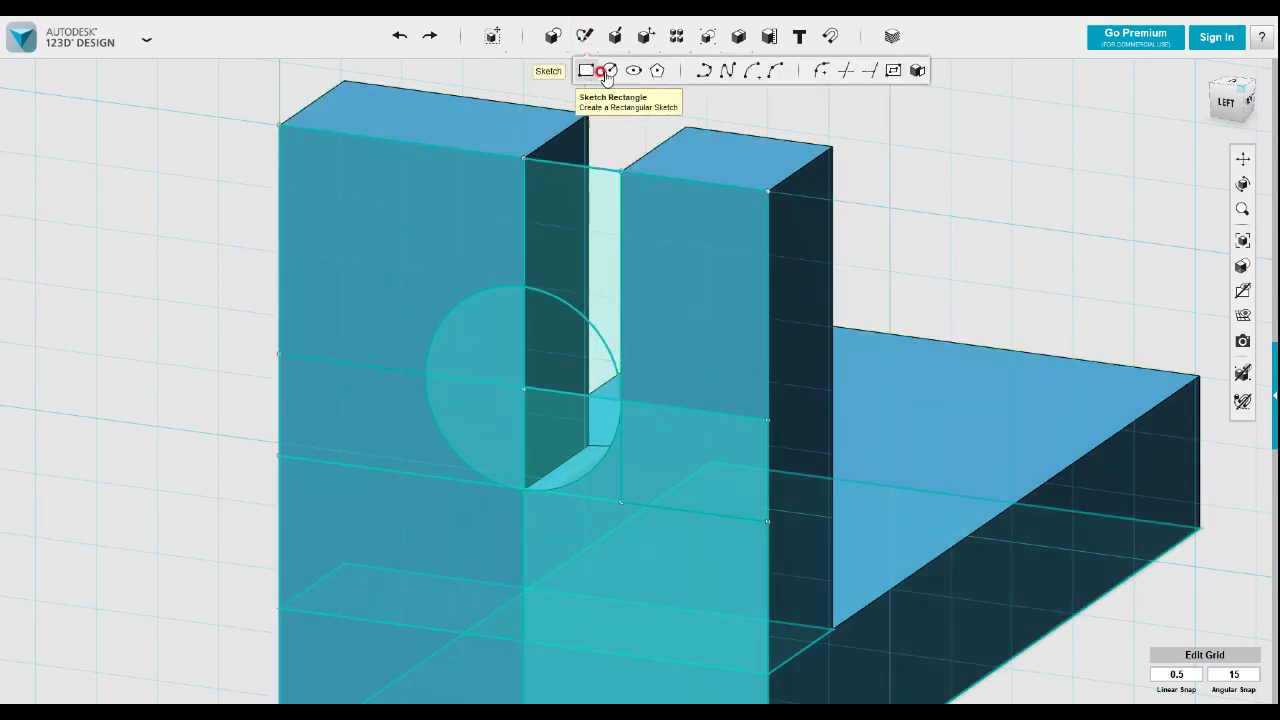
left_click(586, 71)
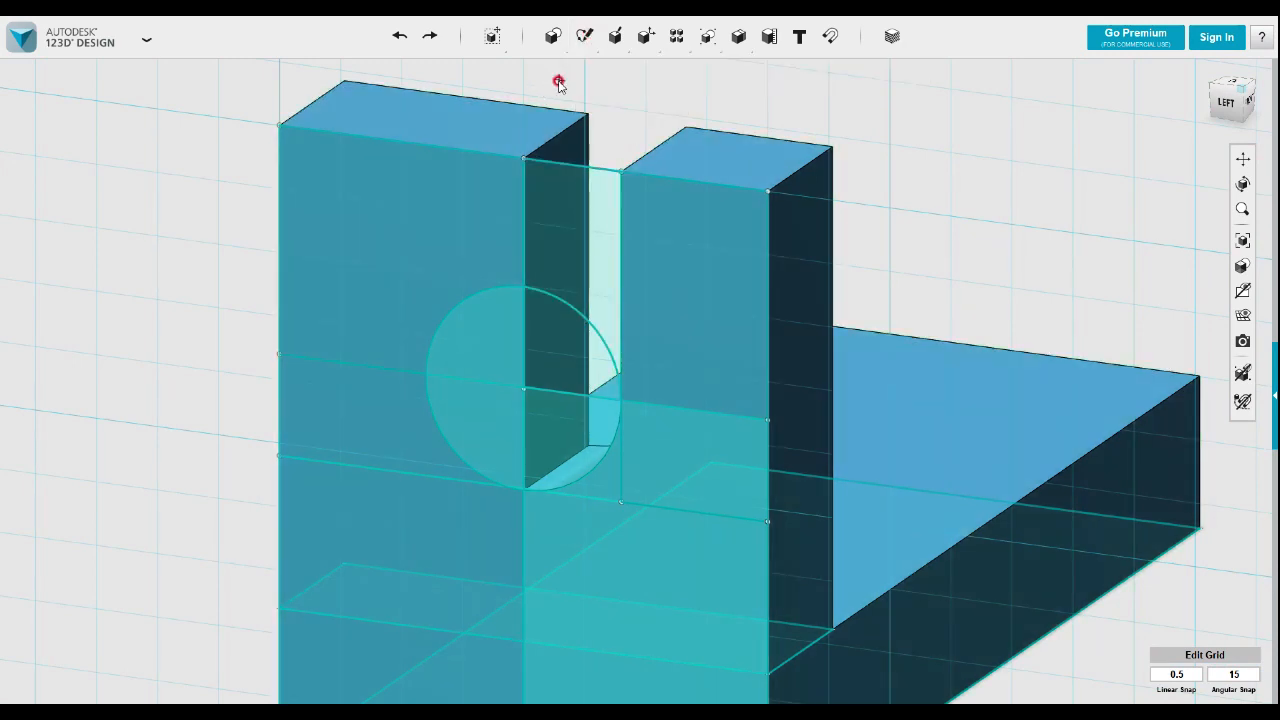
left_click(283, 128)
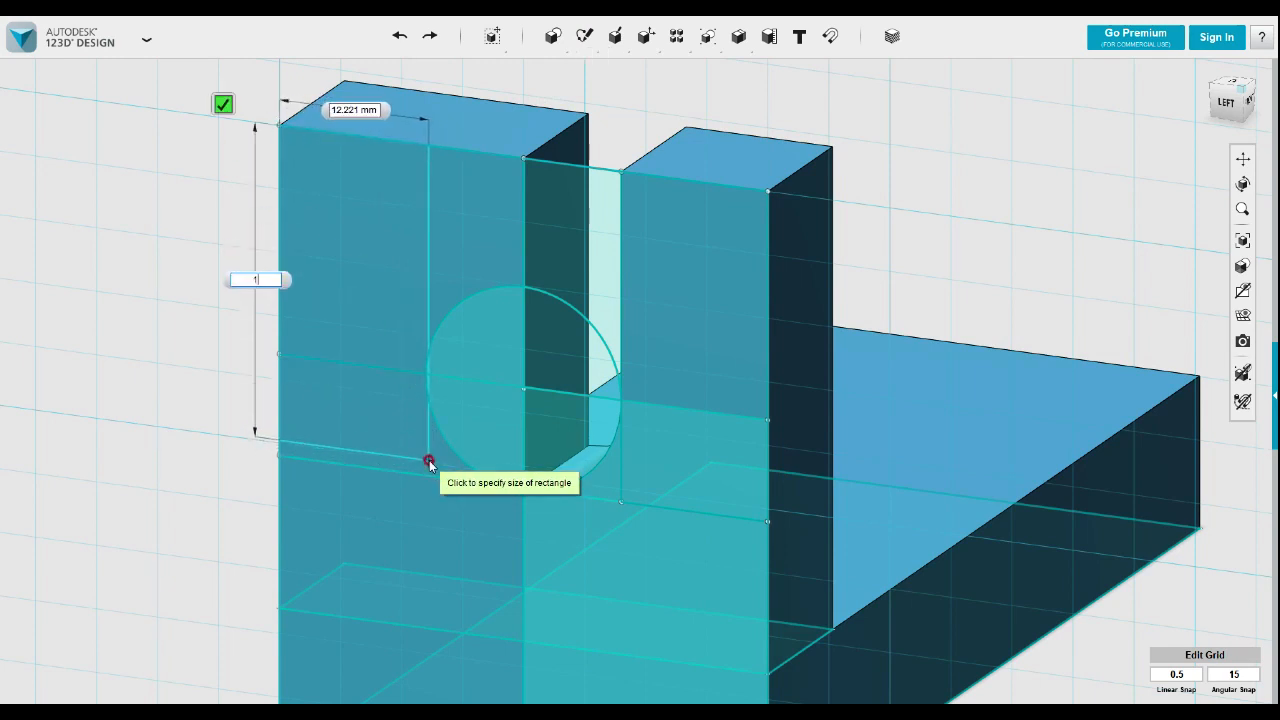
type("1")
type("6")
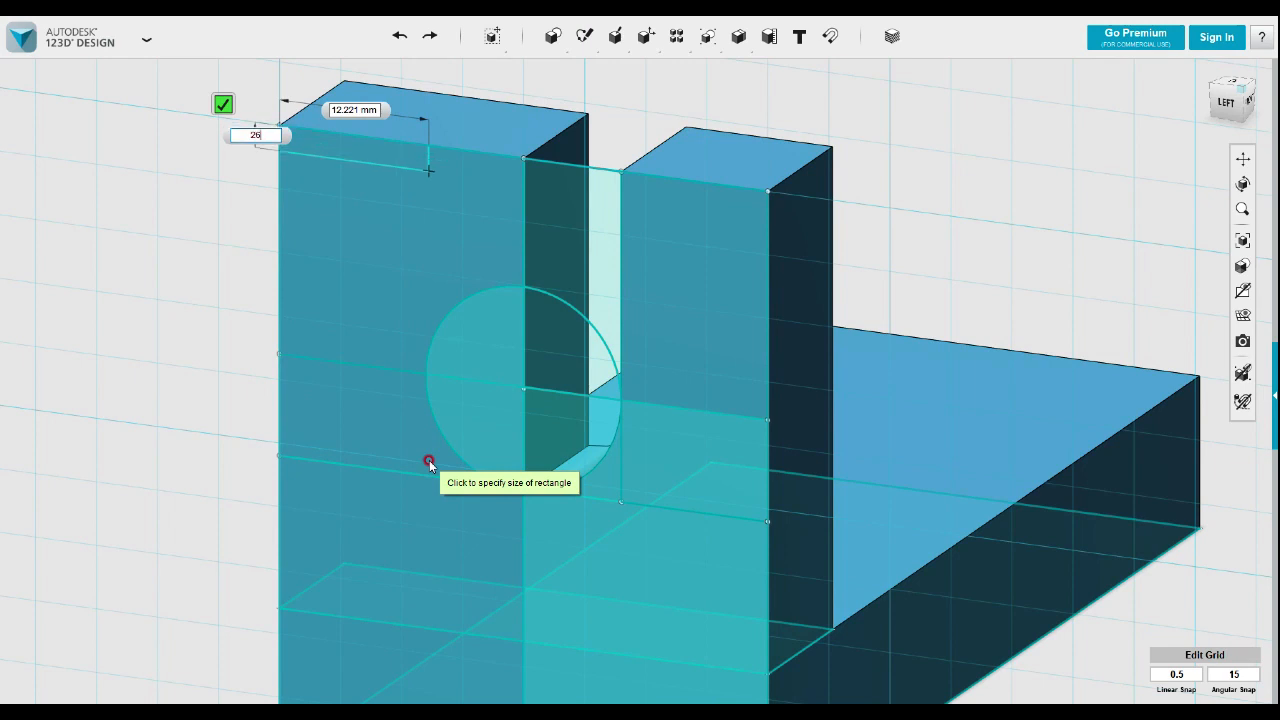
key("Tab")
type("20")
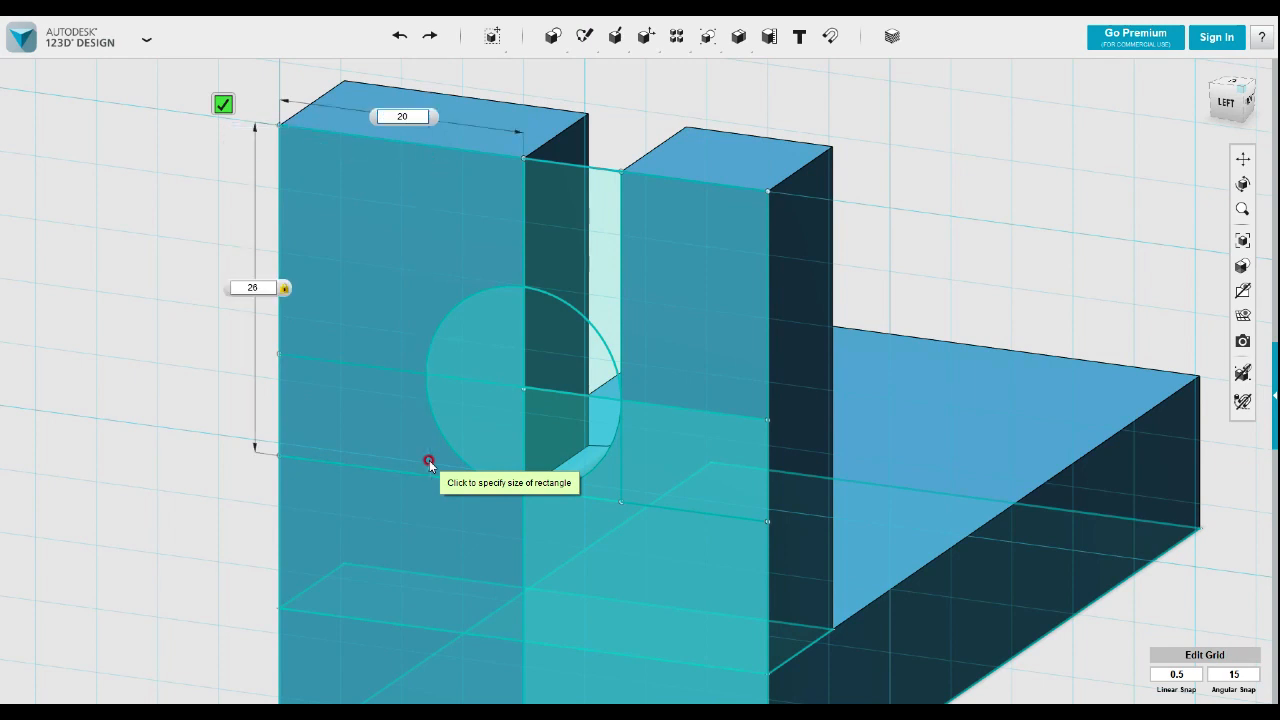
key("Return")
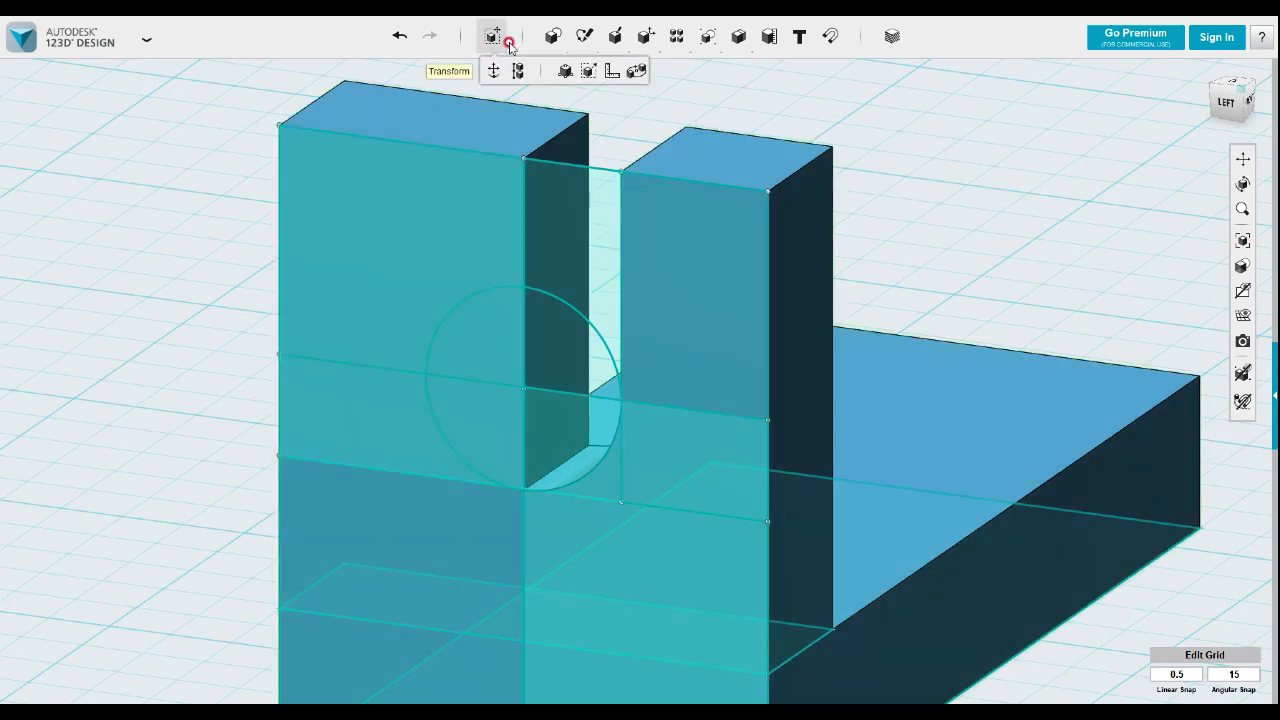
- Add a rectangle 12 mm wide and 26 mm high to the wall sketch from the same upper-left corner
mouse_move(560, 48)
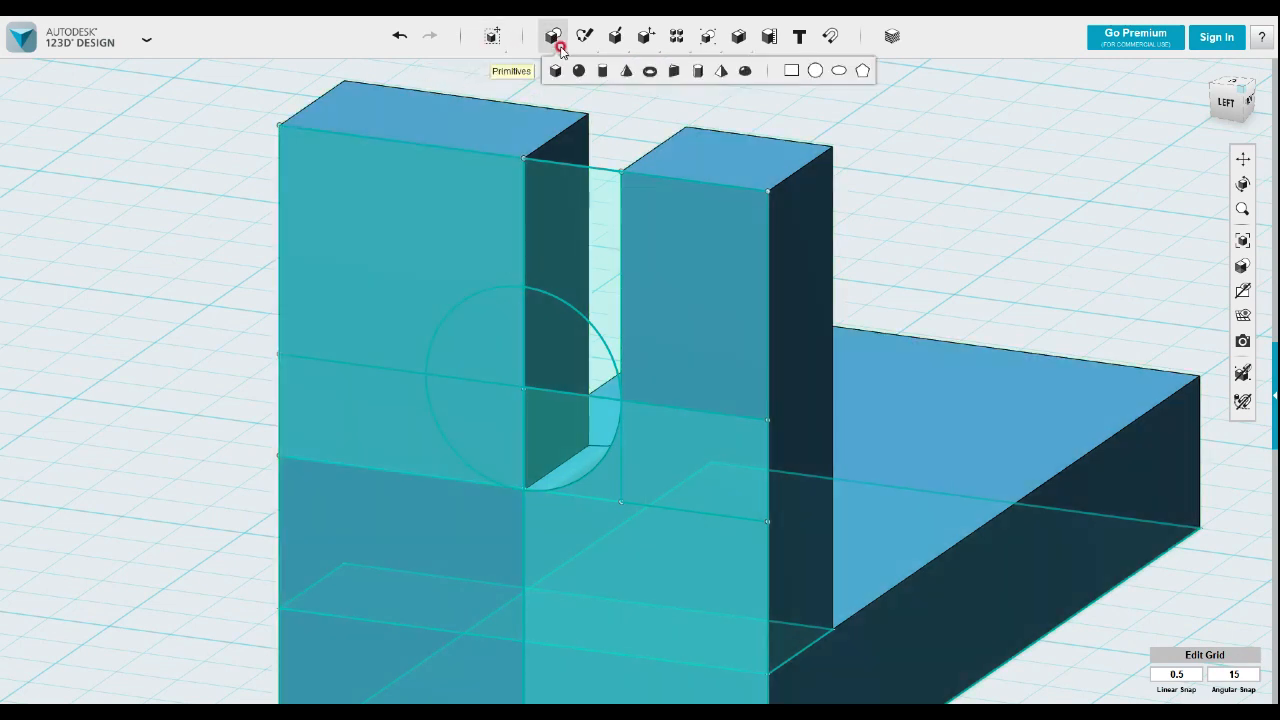
left_click(586, 70)
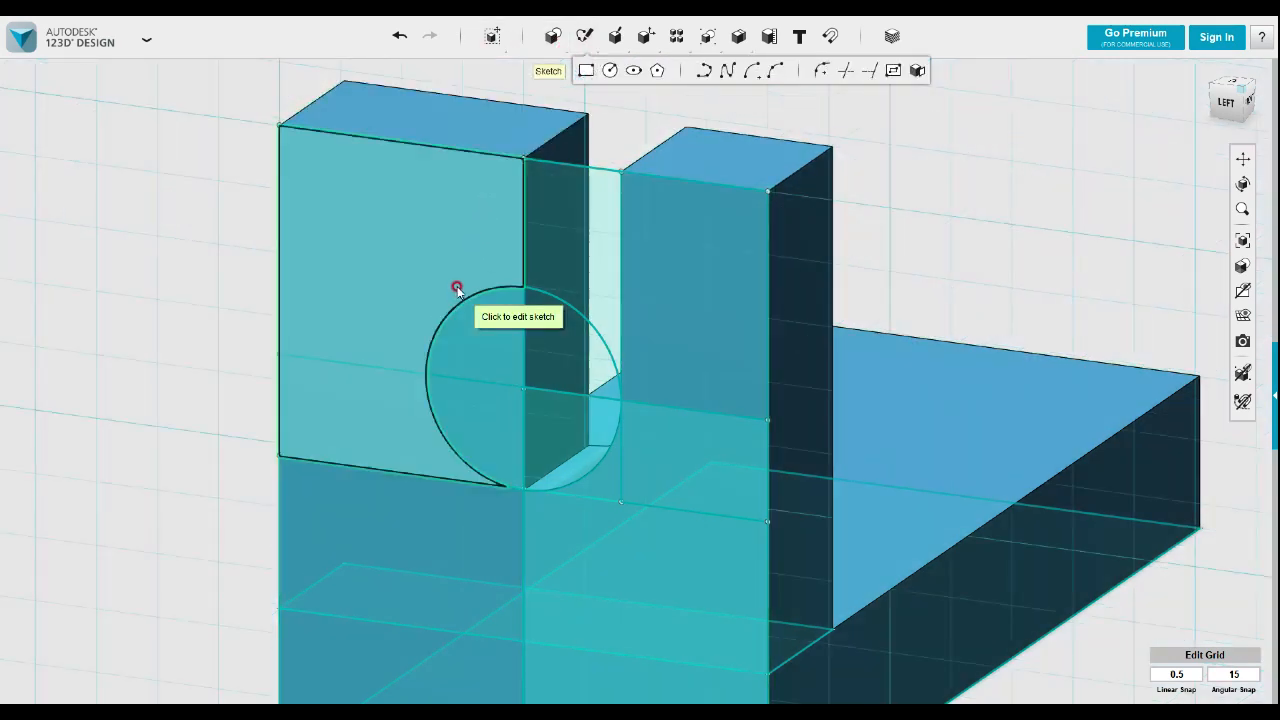
left_click(457, 289)
left_click(281, 128)
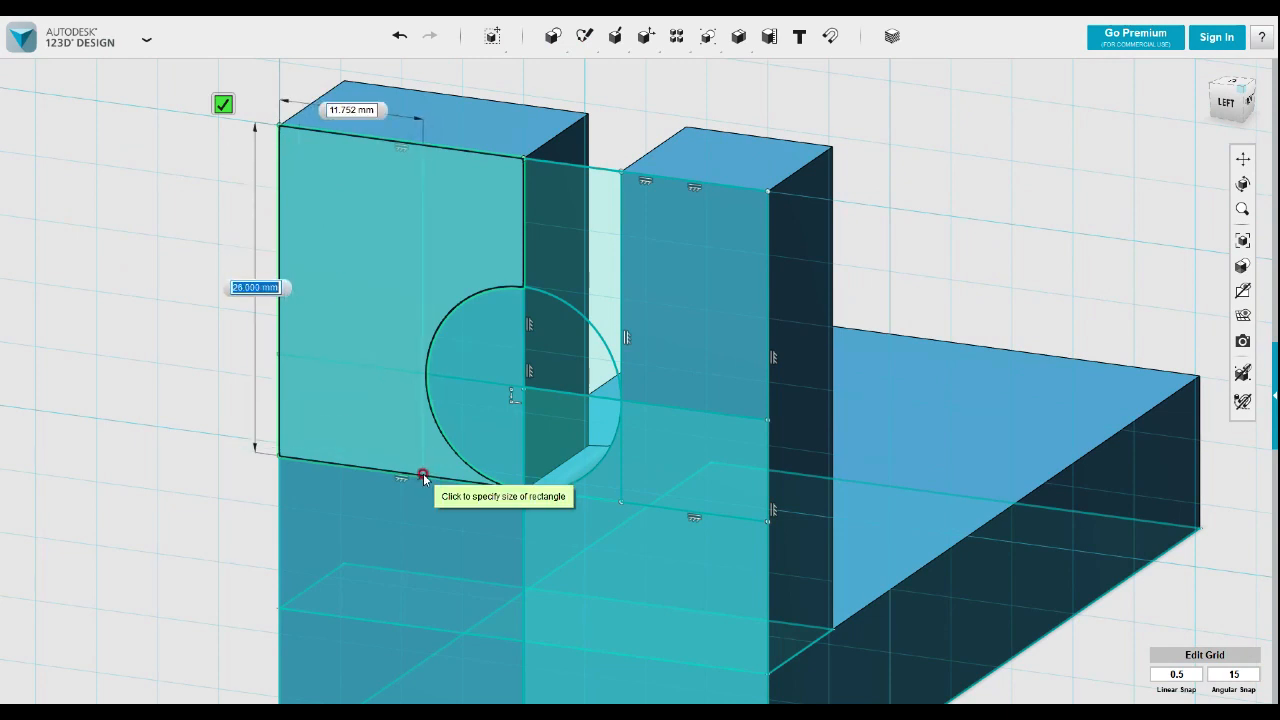
key("Tab")
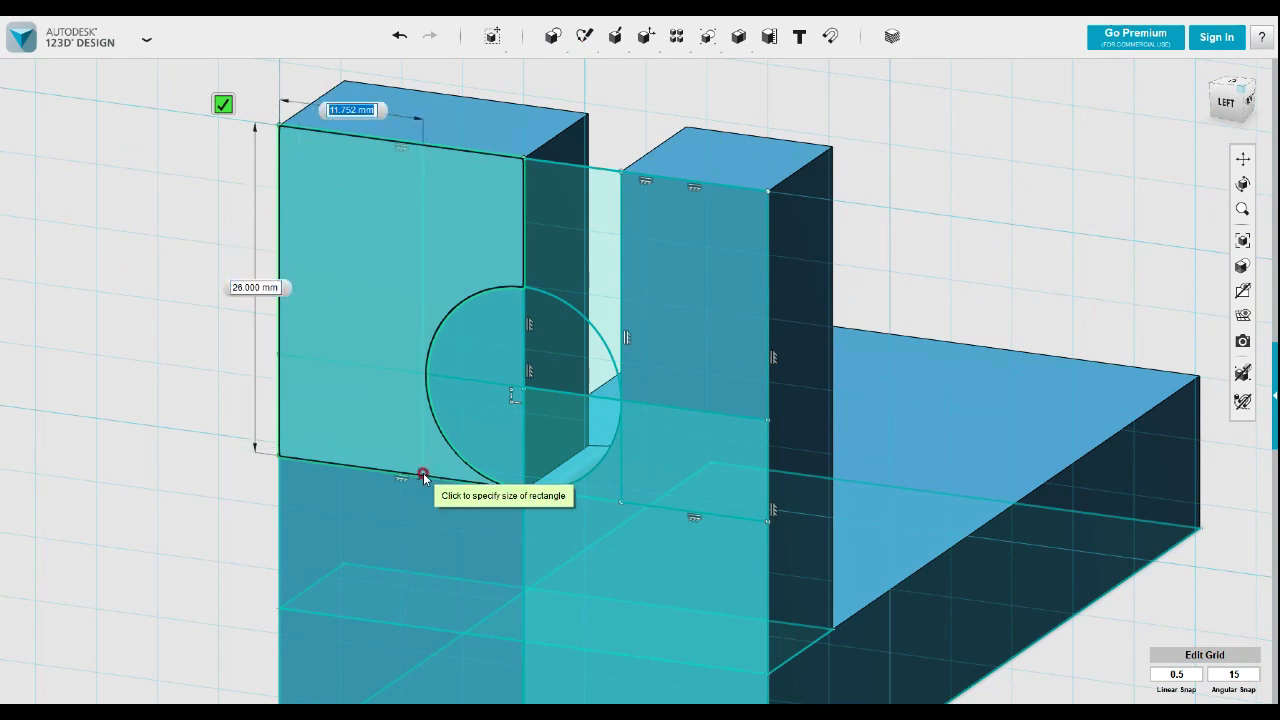
type("20")
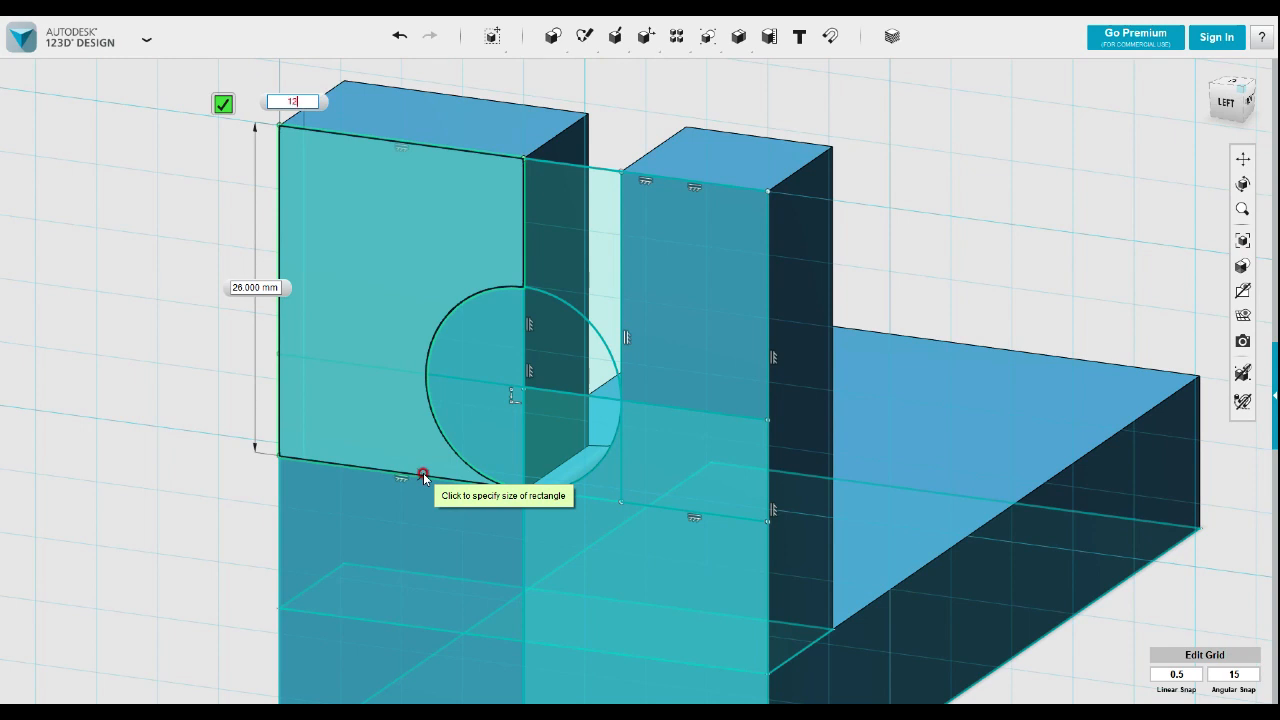
key("Tab")
key("Return")
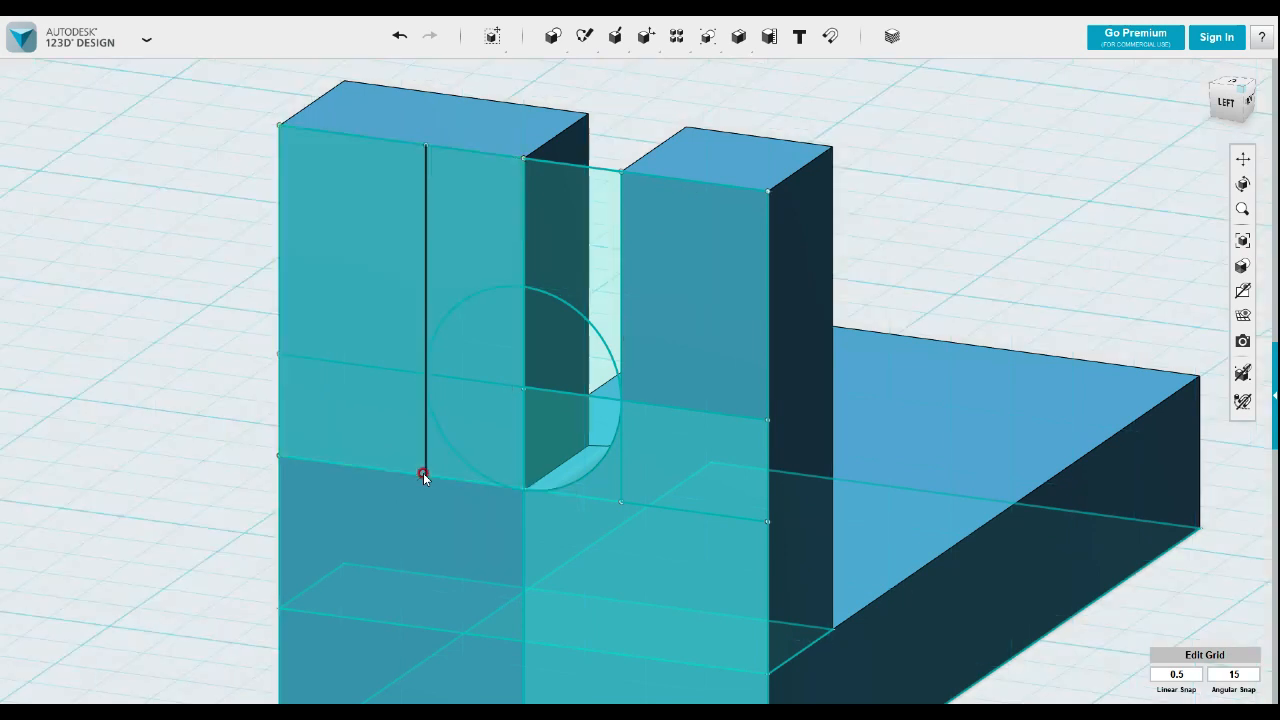
- Extrude-cut the strip above the circle's left half through the wall
left_click(456, 279)
mouse_move(480, 338)
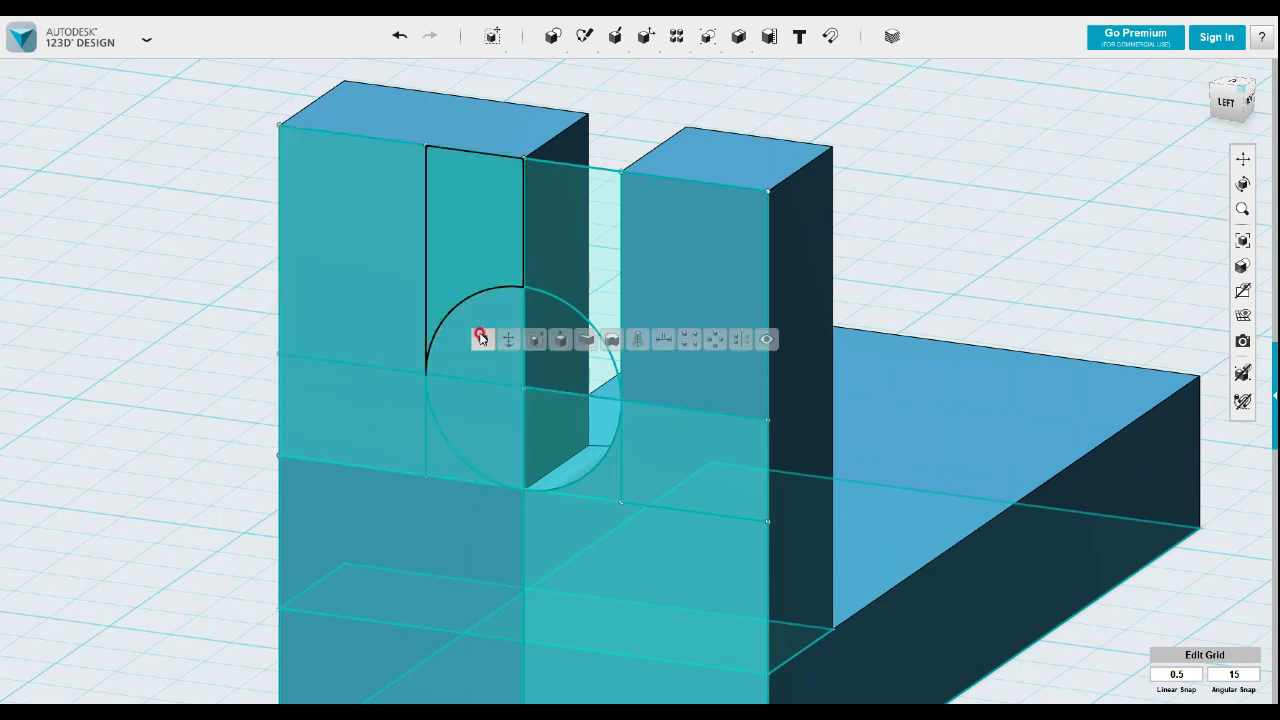
left_click(560, 340)
left_click_drag(463, 274, 575, 212)
left_click(752, 108)
- Extrude-cut the circle's left half through the wall to complete the round-bottomed slot
left_click(491, 342)
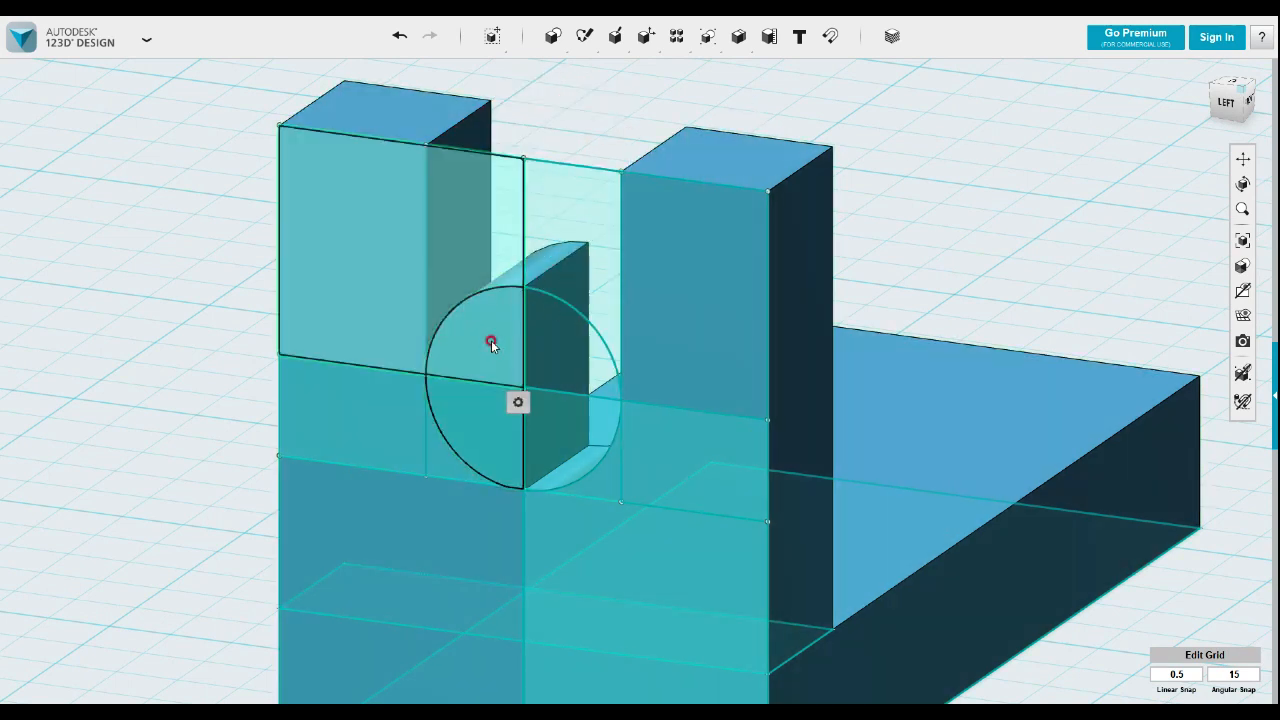
mouse_move(517, 402)
left_click(570, 402)
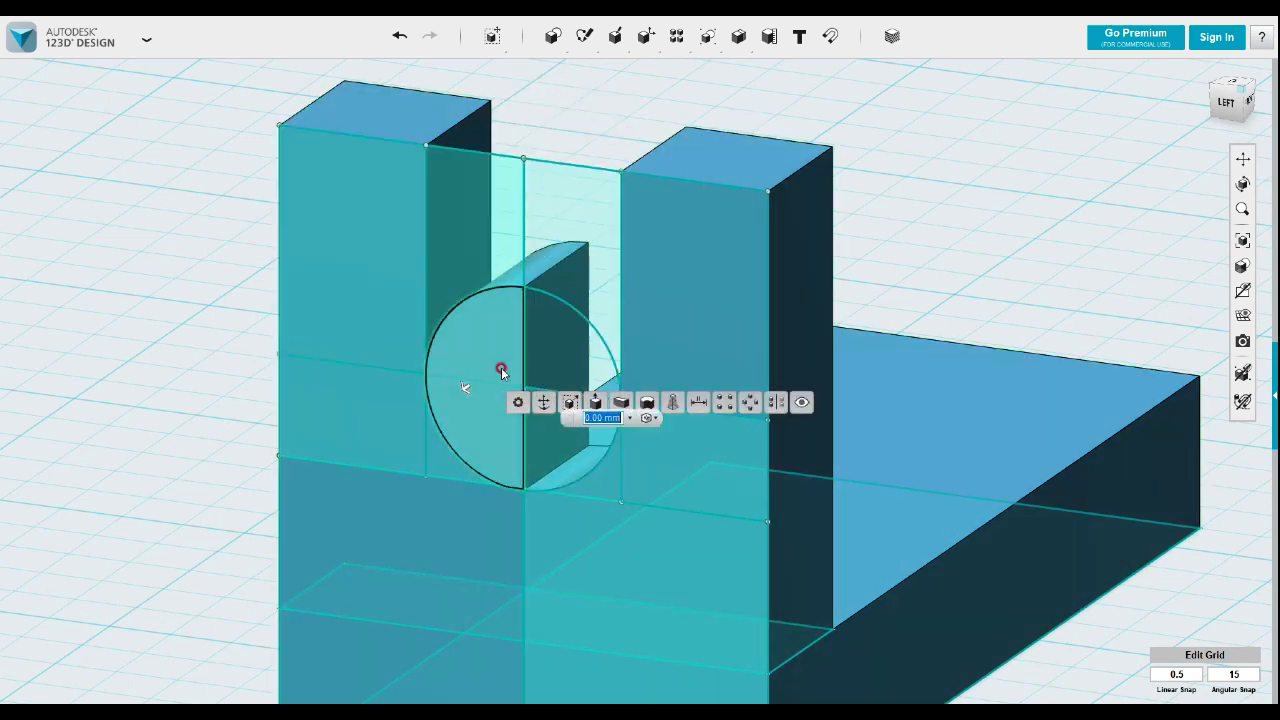
left_click_drag(470, 388, 660, 285)
left_click(866, 209)
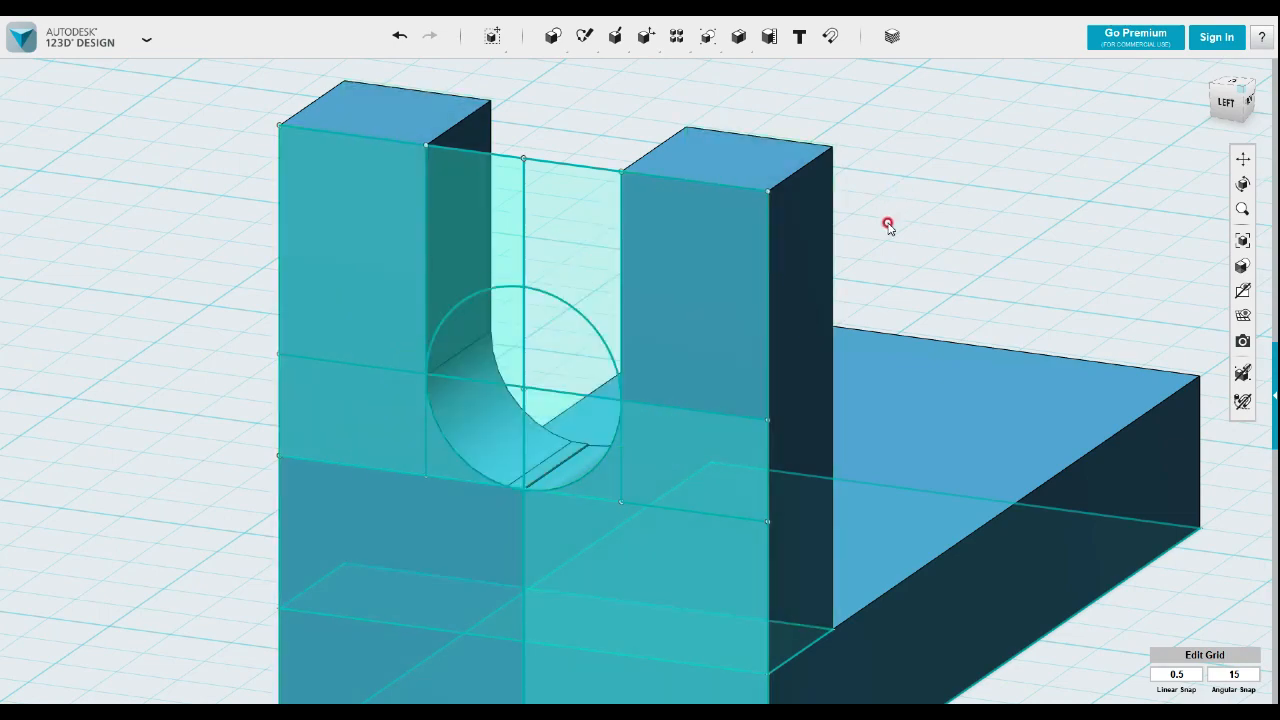
- Try a 56 mm by 40 mm rectangle on the base plate's top face from the corner at the wall, and undo it
scroll(896, 278, "down", 5)
middle_click_drag(894, 289, 747, 240)
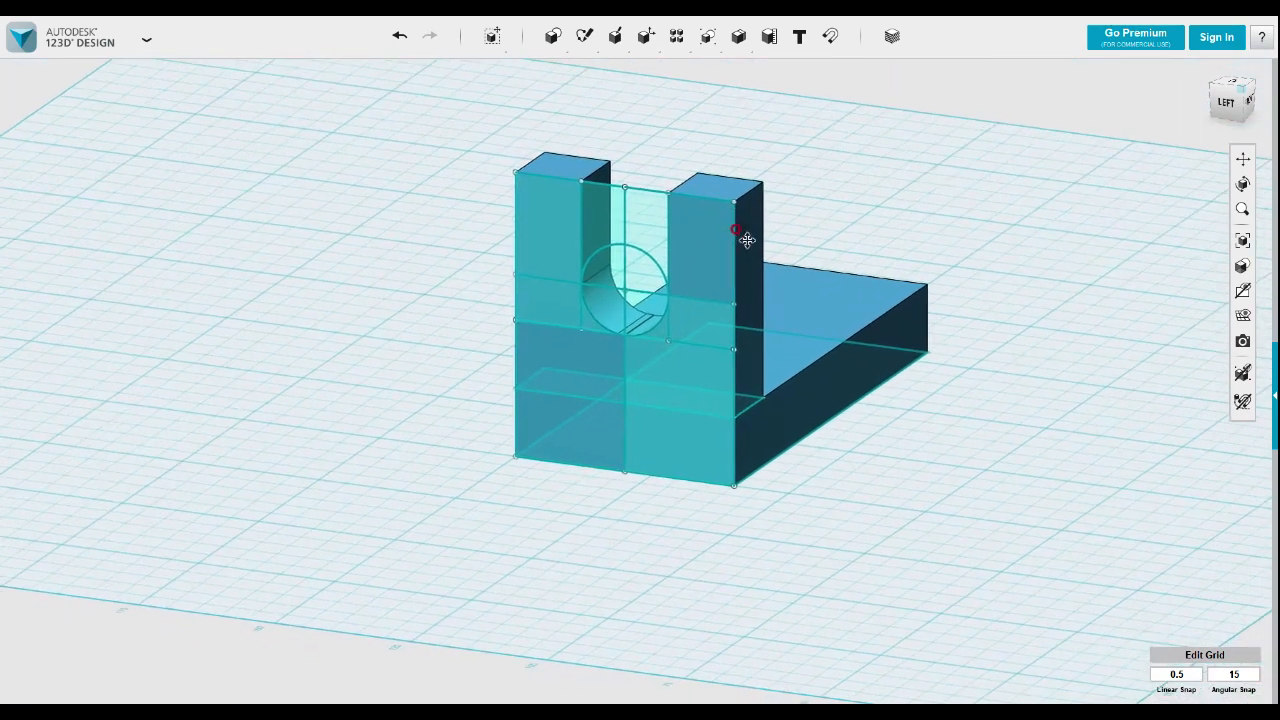
right_click_drag(960, 323, 857, 331)
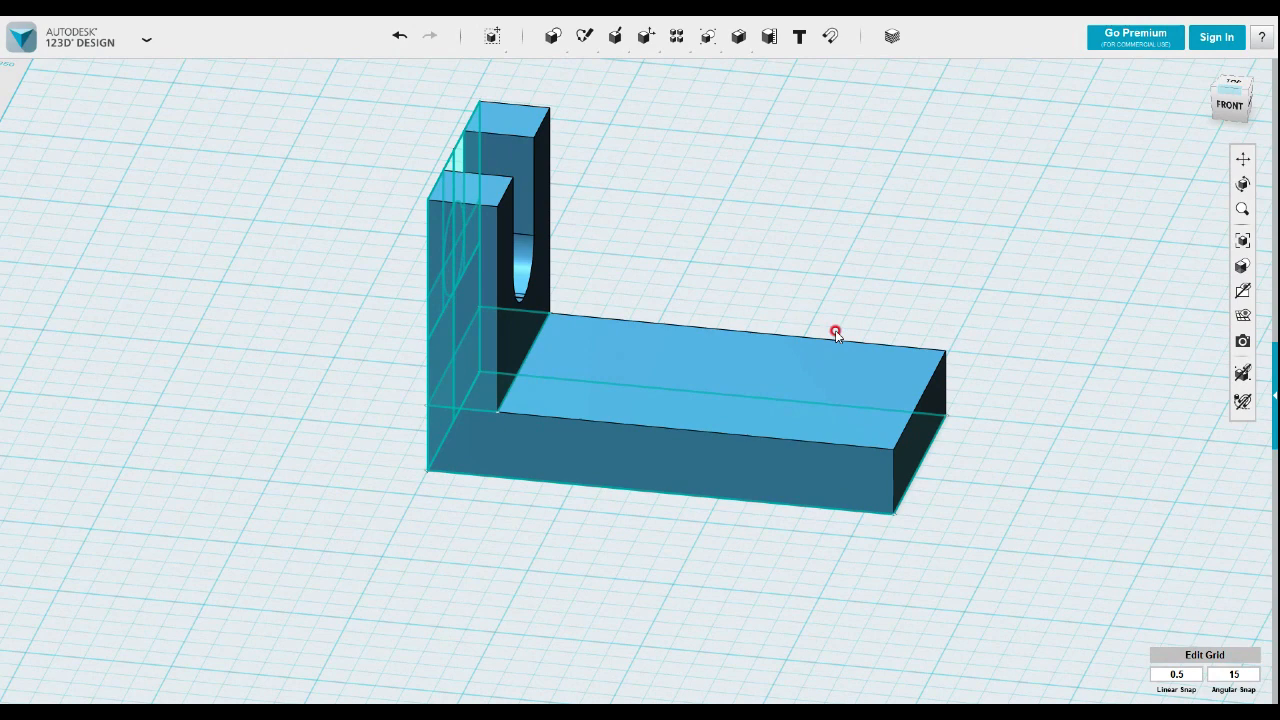
right_click_drag(617, 391, 619, 415)
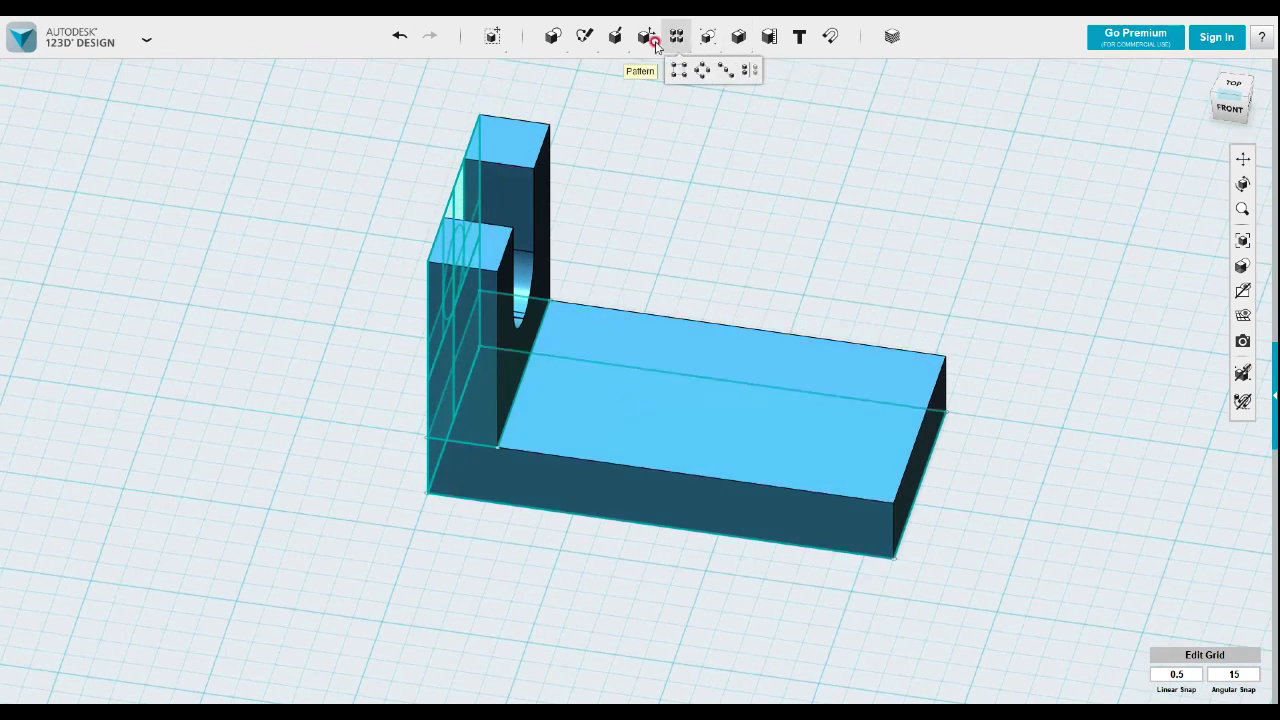
mouse_move(584, 38)
left_click(586, 70)
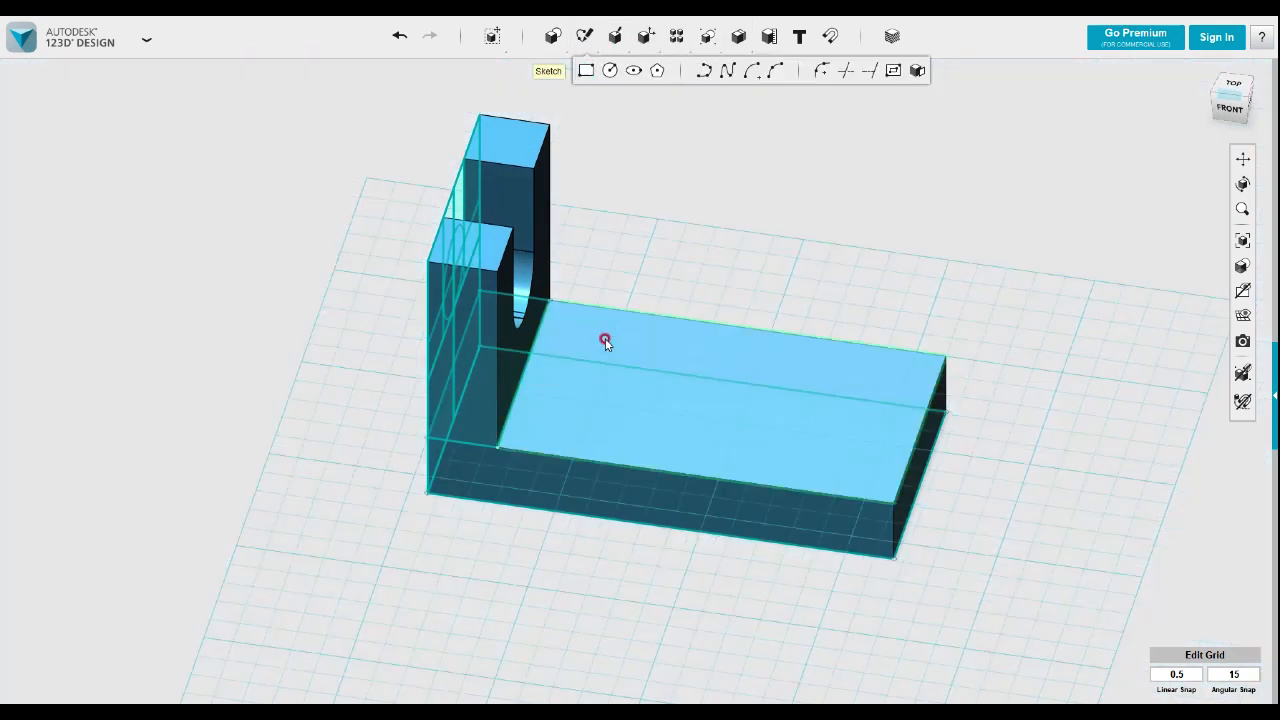
left_click(545, 316)
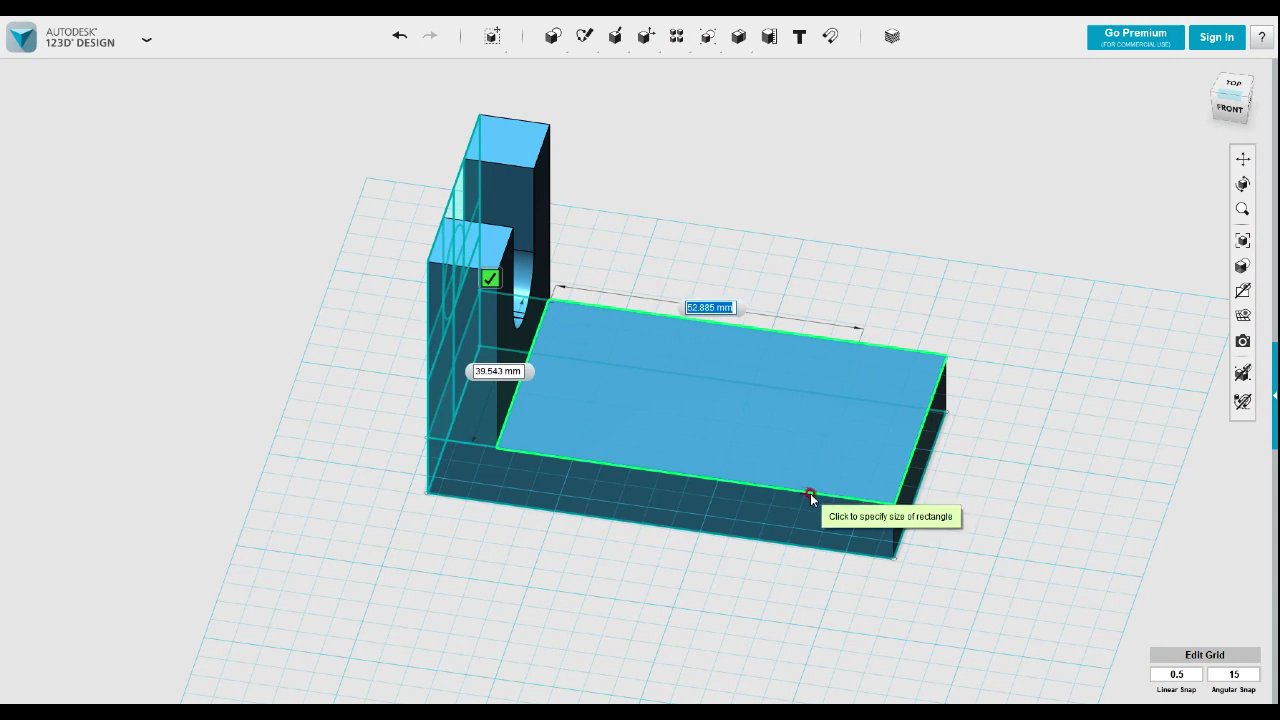
type("56")
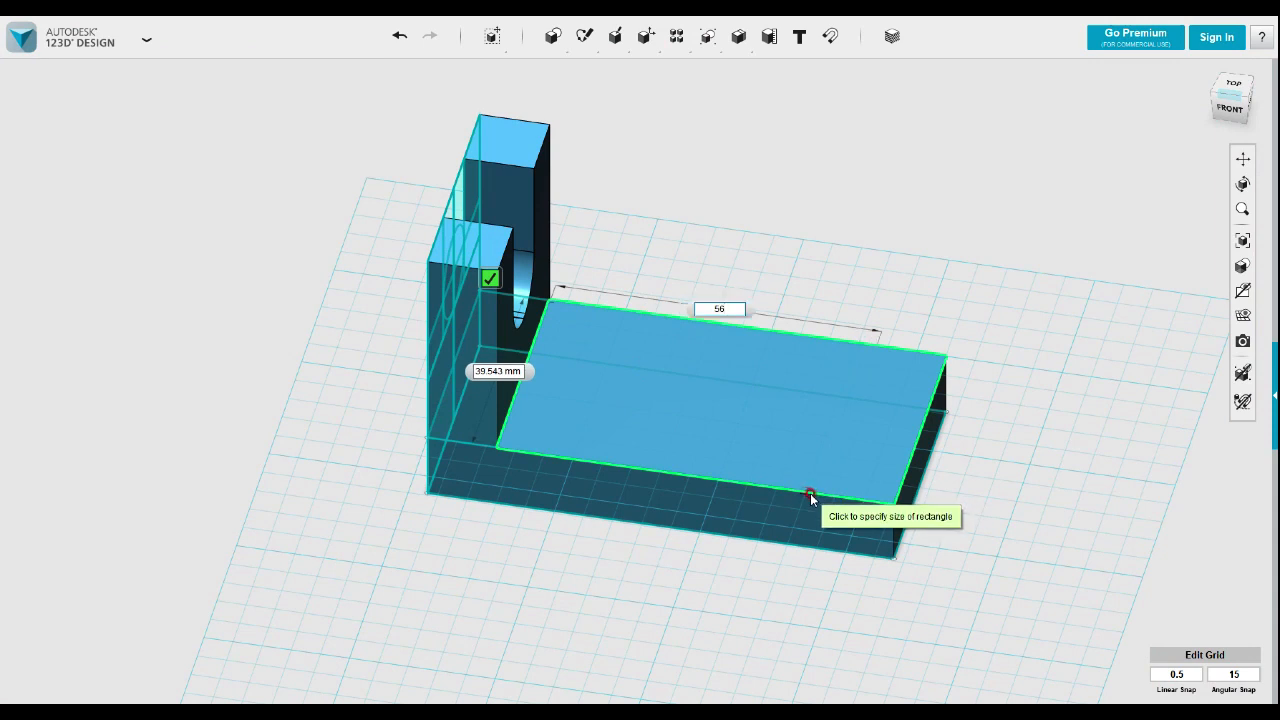
key("Tab")
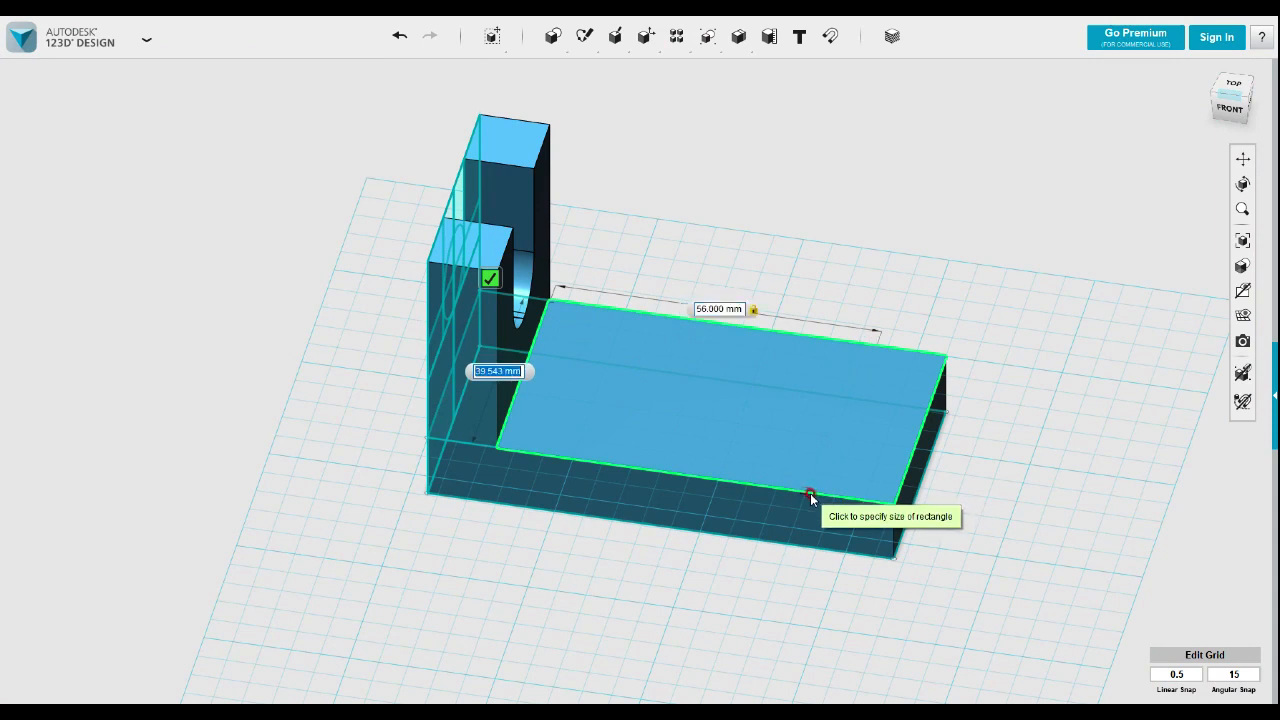
type("40")
key("Tab")
key("Return")
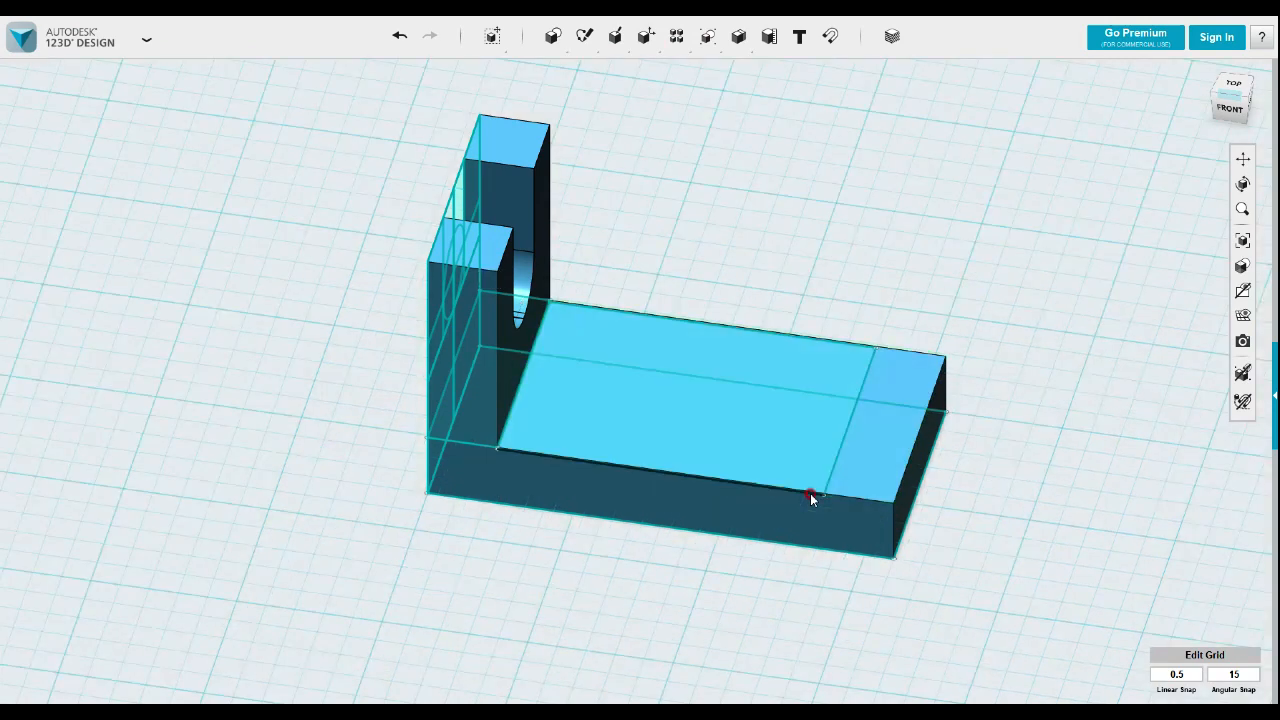
right_click_drag(849, 400, 843, 429)
scroll(854, 431, "up", 5)
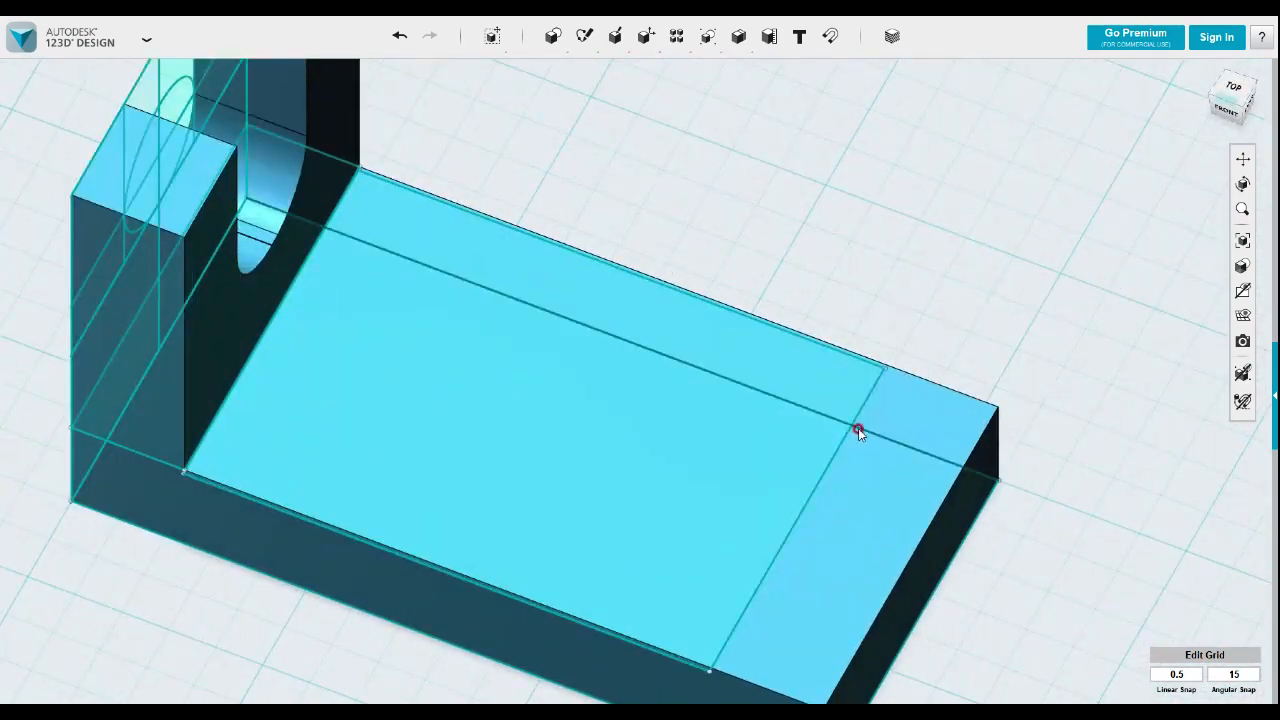
key("ctrl+z")
scroll(812, 421, "up", 3)
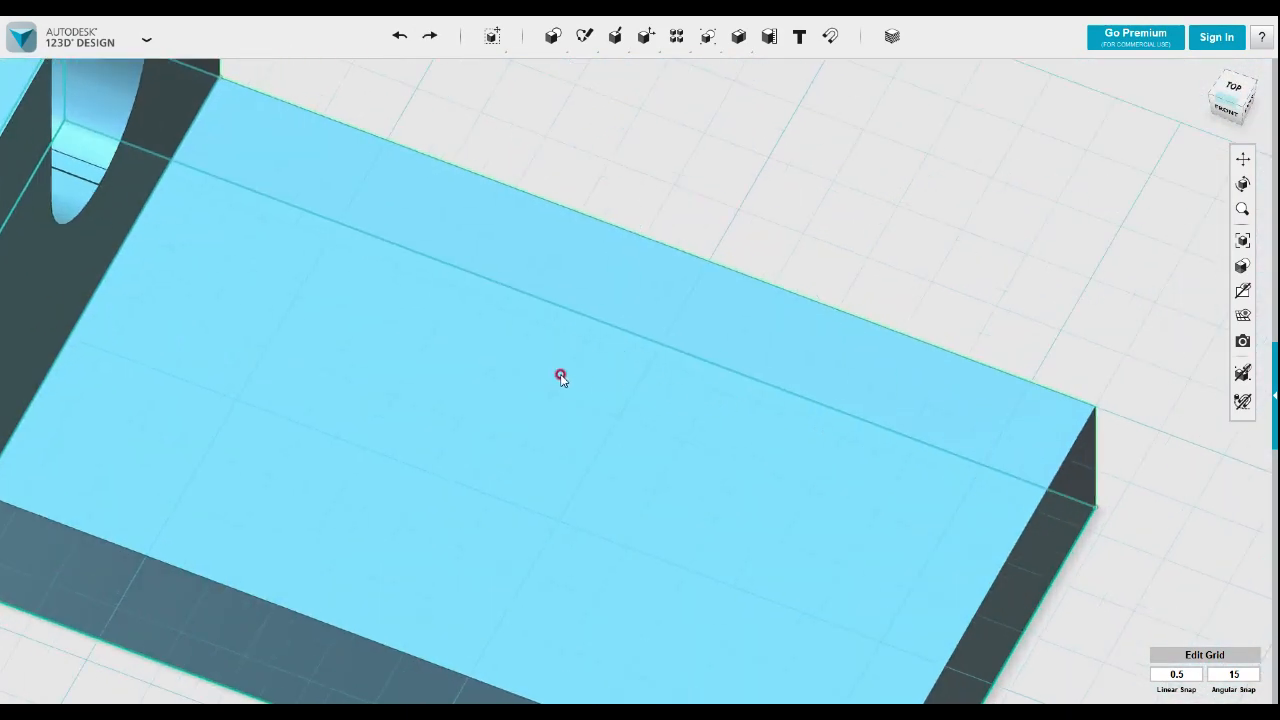
middle_click_drag(561, 393, 642, 459)
scroll(398, 233, "up", 3)
middle_click_drag(323, 150, 418, 226)
mouse_move(584, 38)
left_click(586, 71)
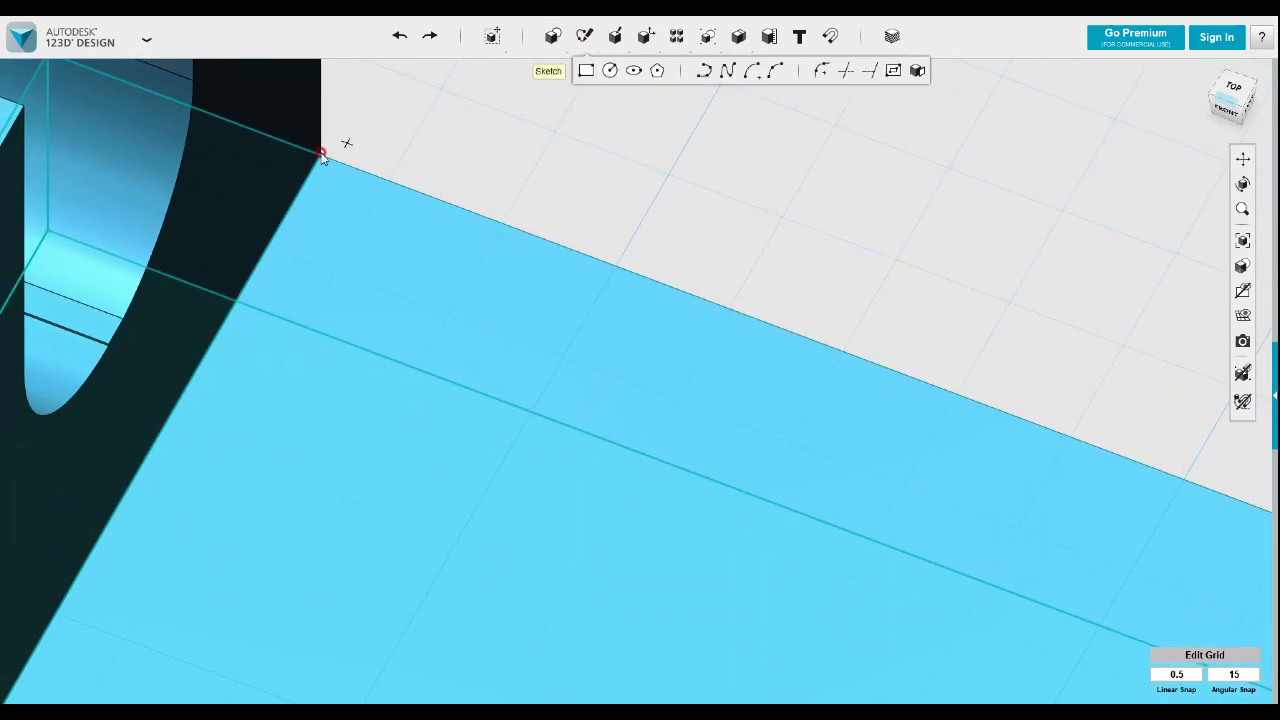
key("Escape")
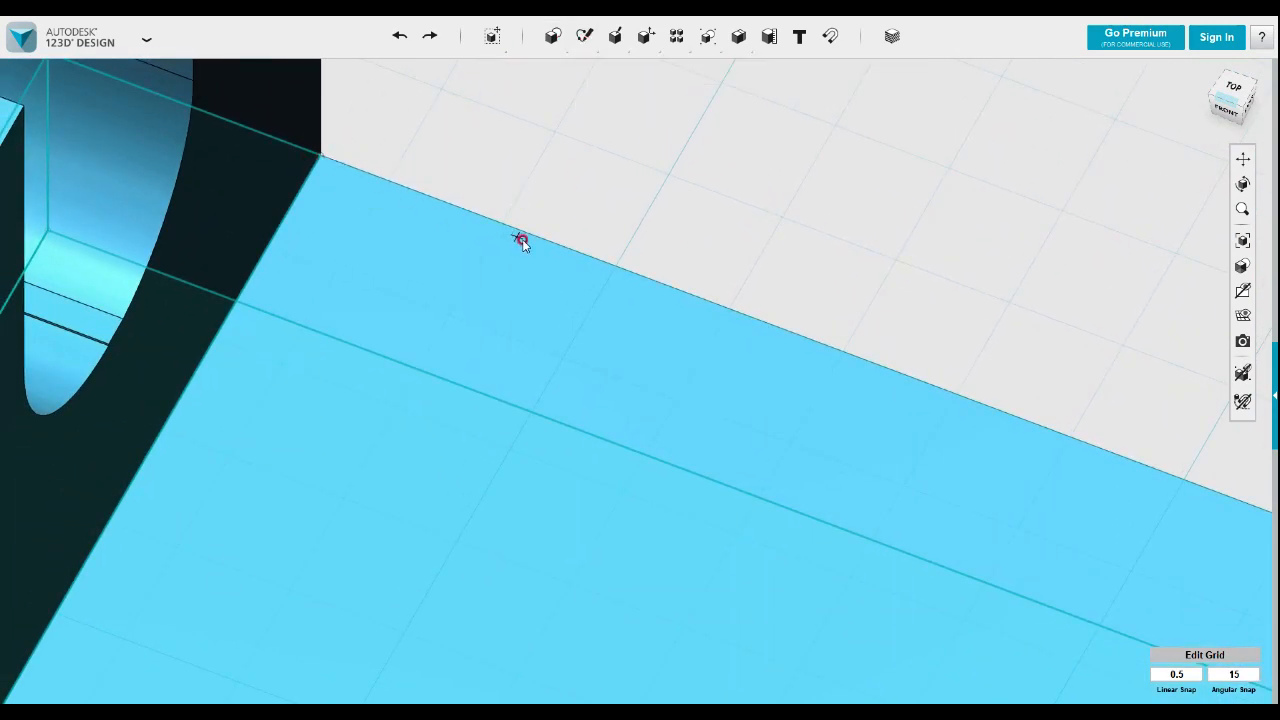
- Sketch a 12 mm by 40 mm rectangle on the base plate's top face along the end opposite the slotted wall
scroll(634, 292, "down", 5)
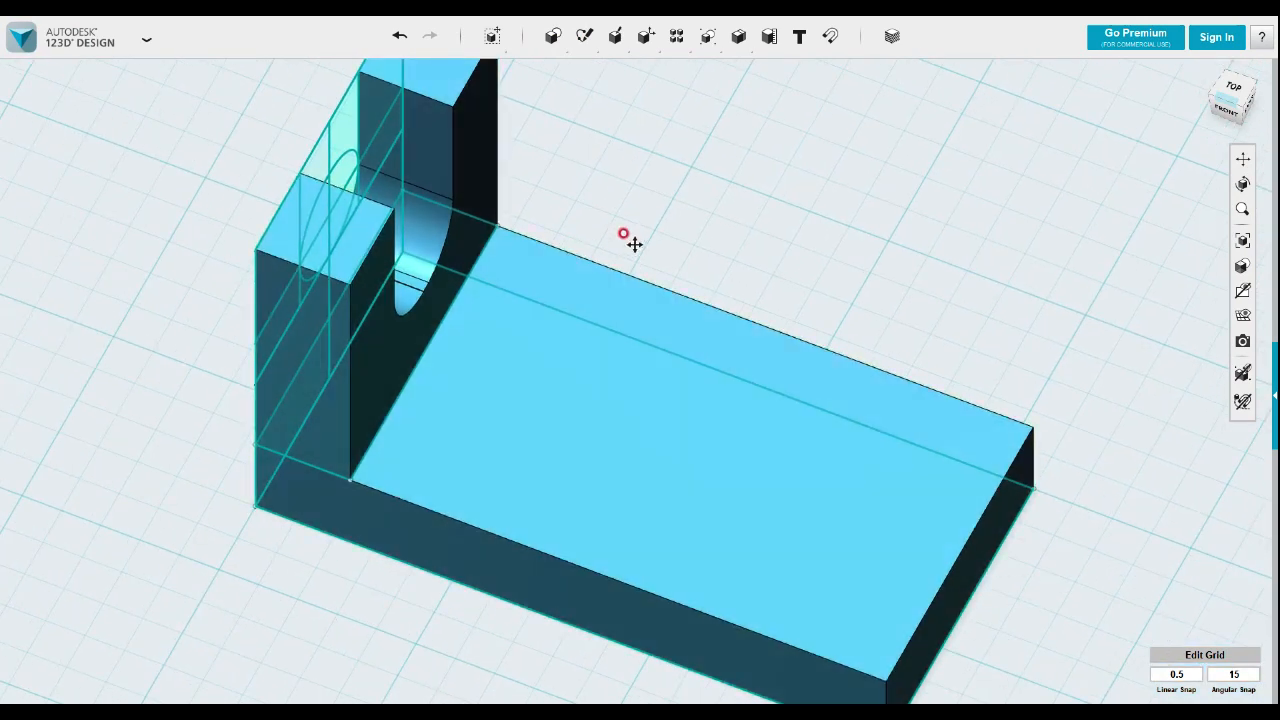
scroll(623, 237, "up", 4)
middle_click_drag(514, 403, 505, 292)
middle_click_drag(826, 383, 595, 265)
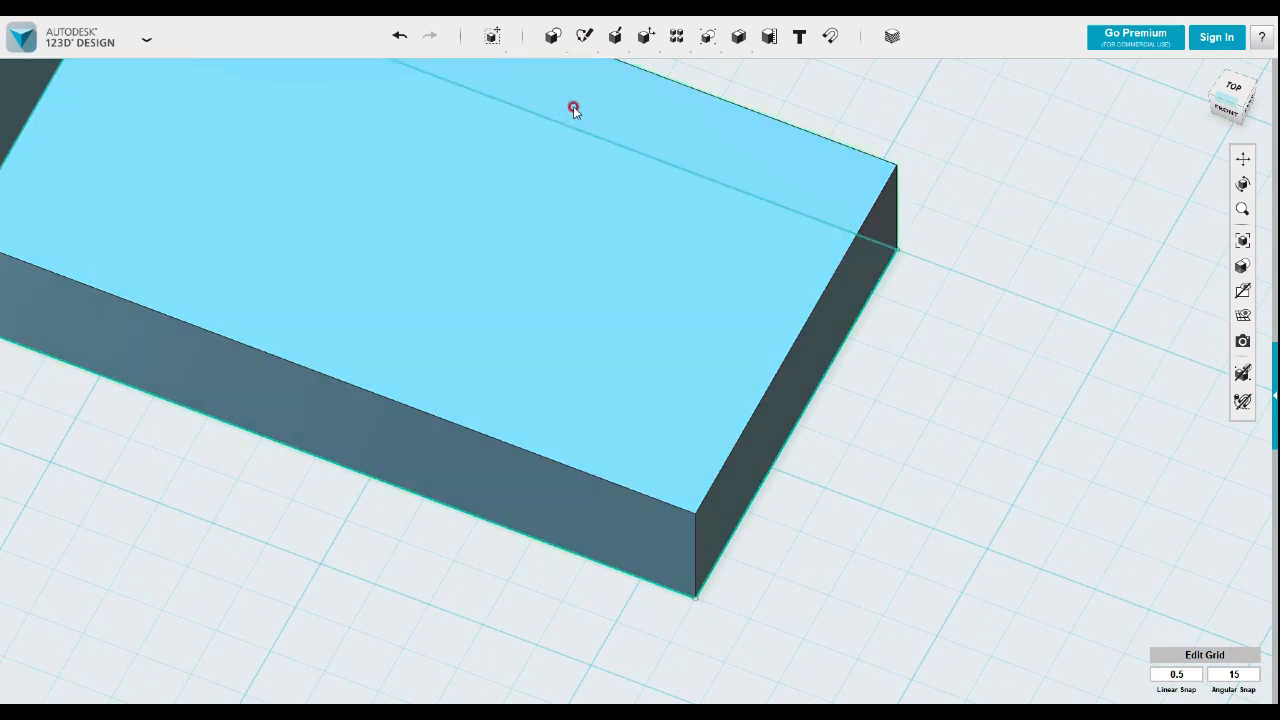
mouse_move(585, 36)
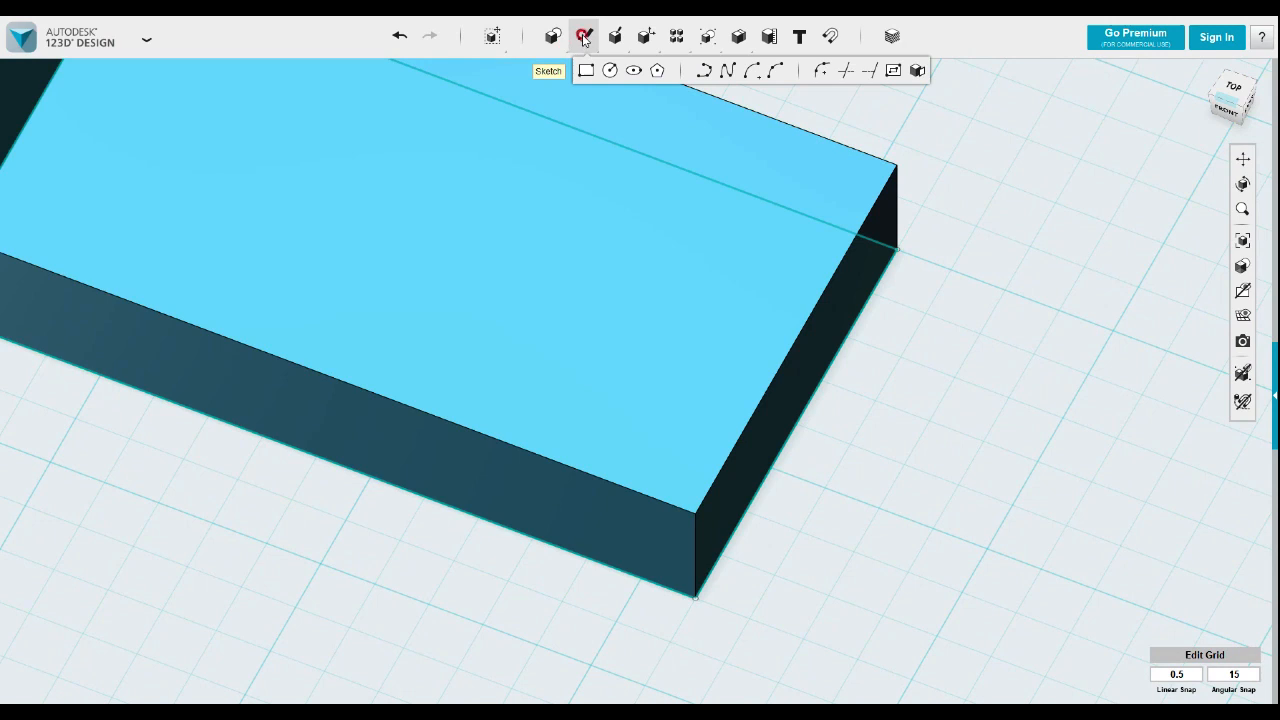
left_click(586, 72)
left_click(866, 197)
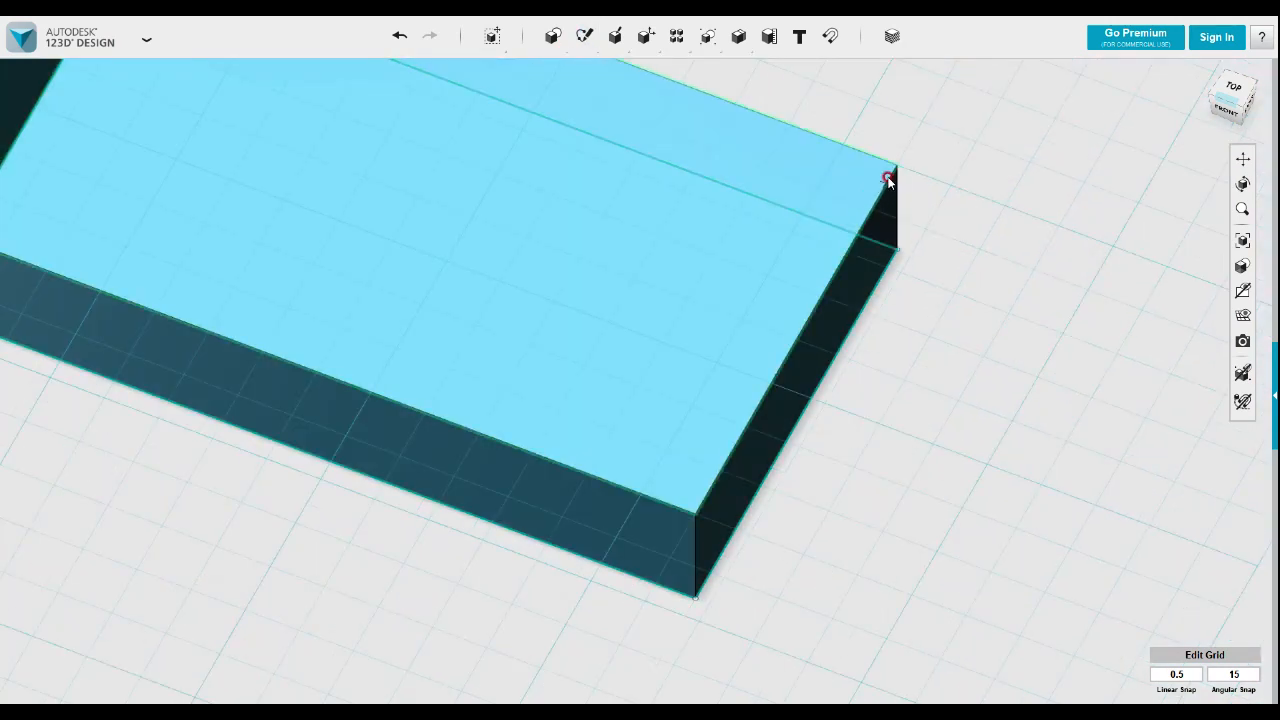
left_click(895, 166)
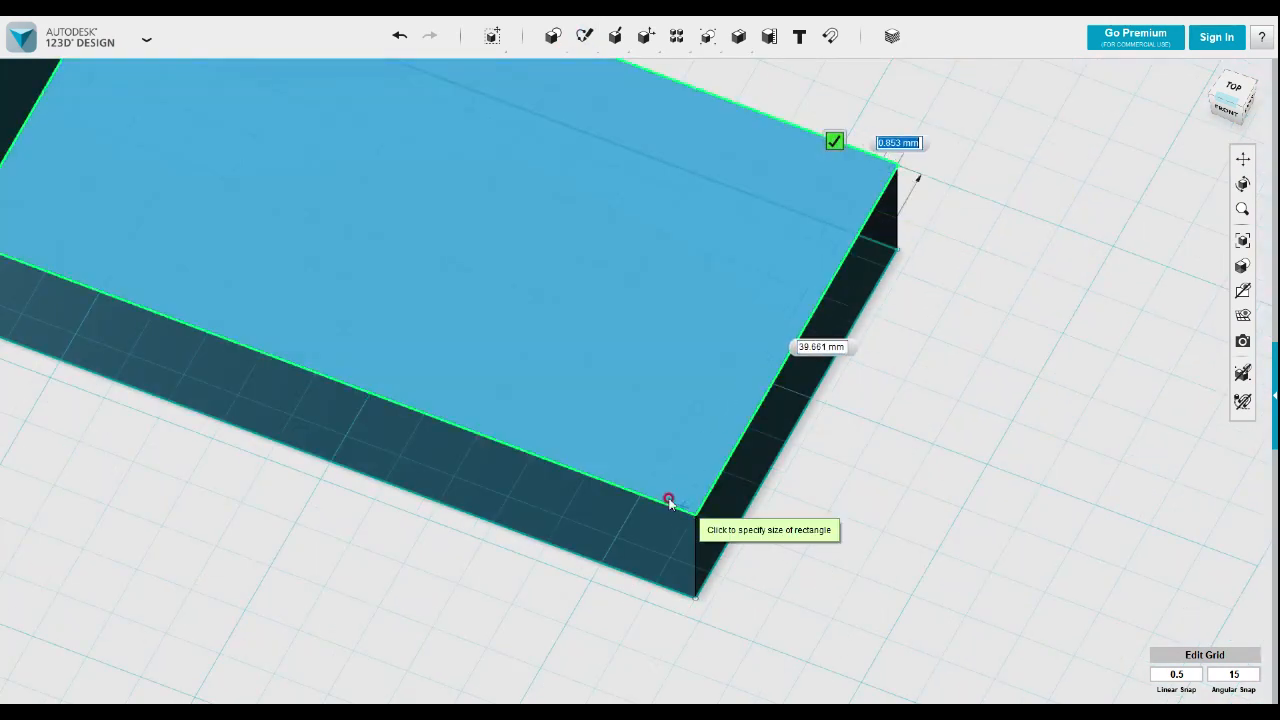
type("1")
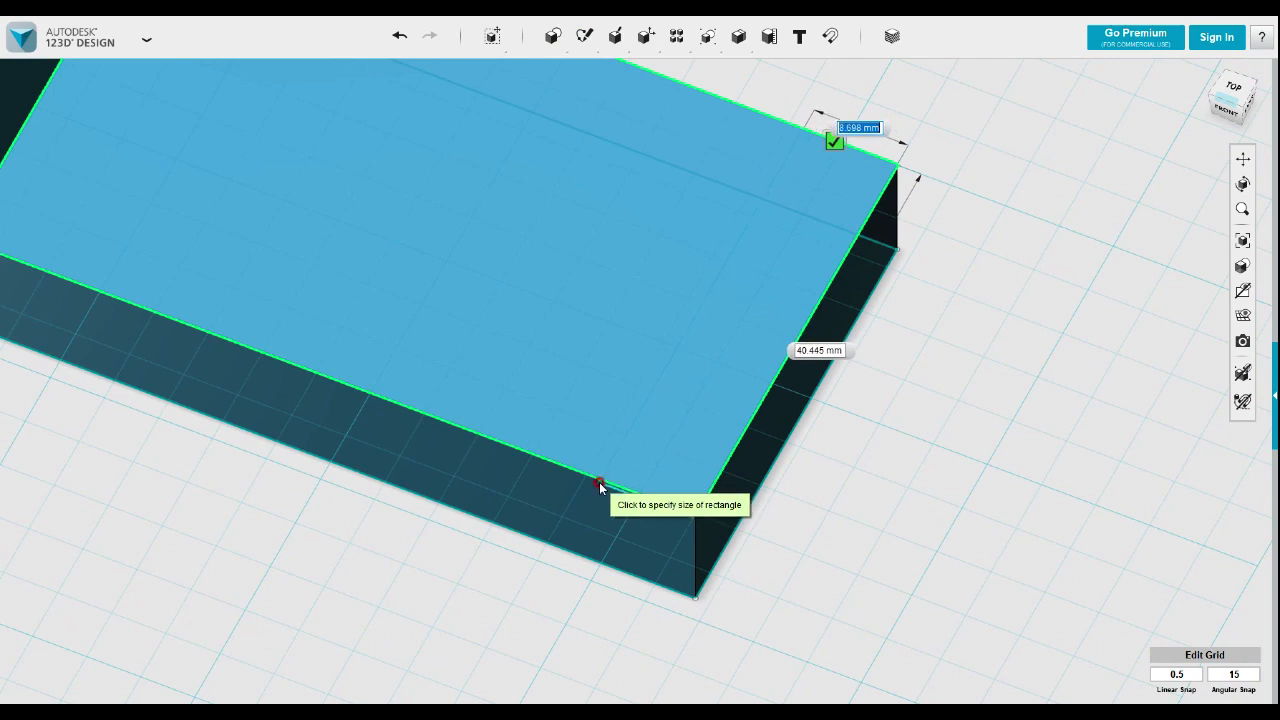
type("2")
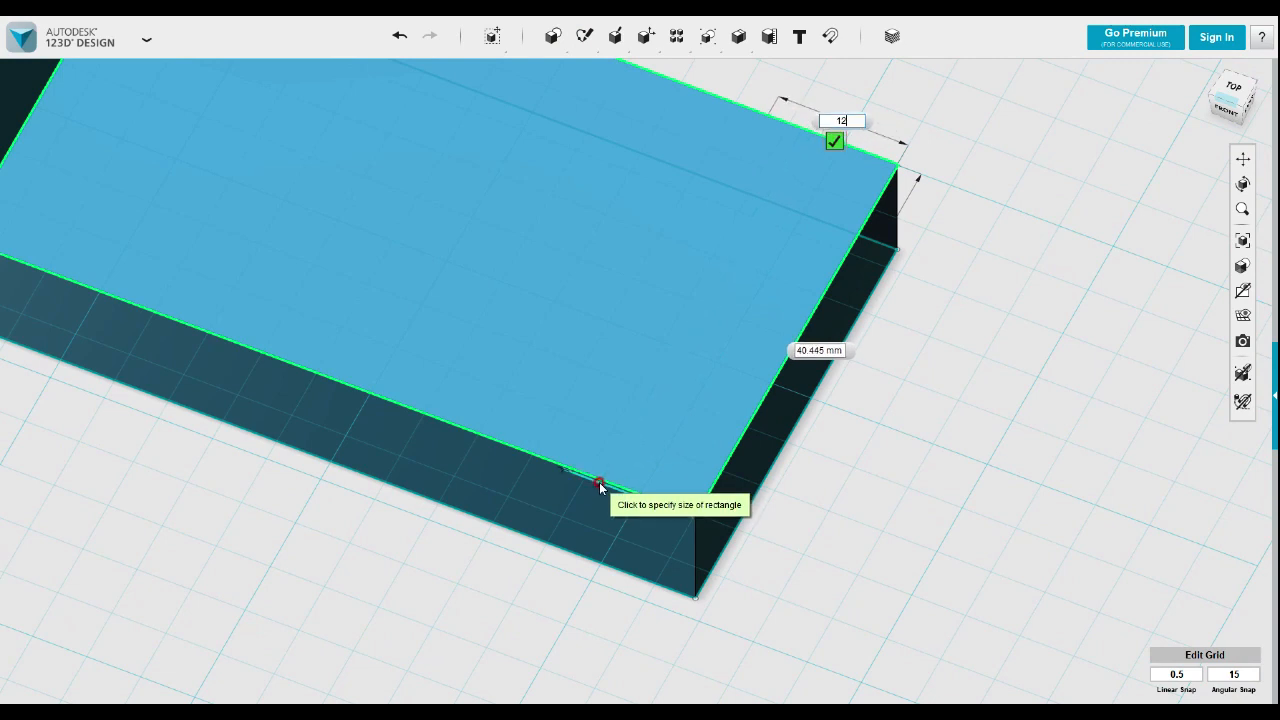
key("Tab")
type("80")
key("Return")
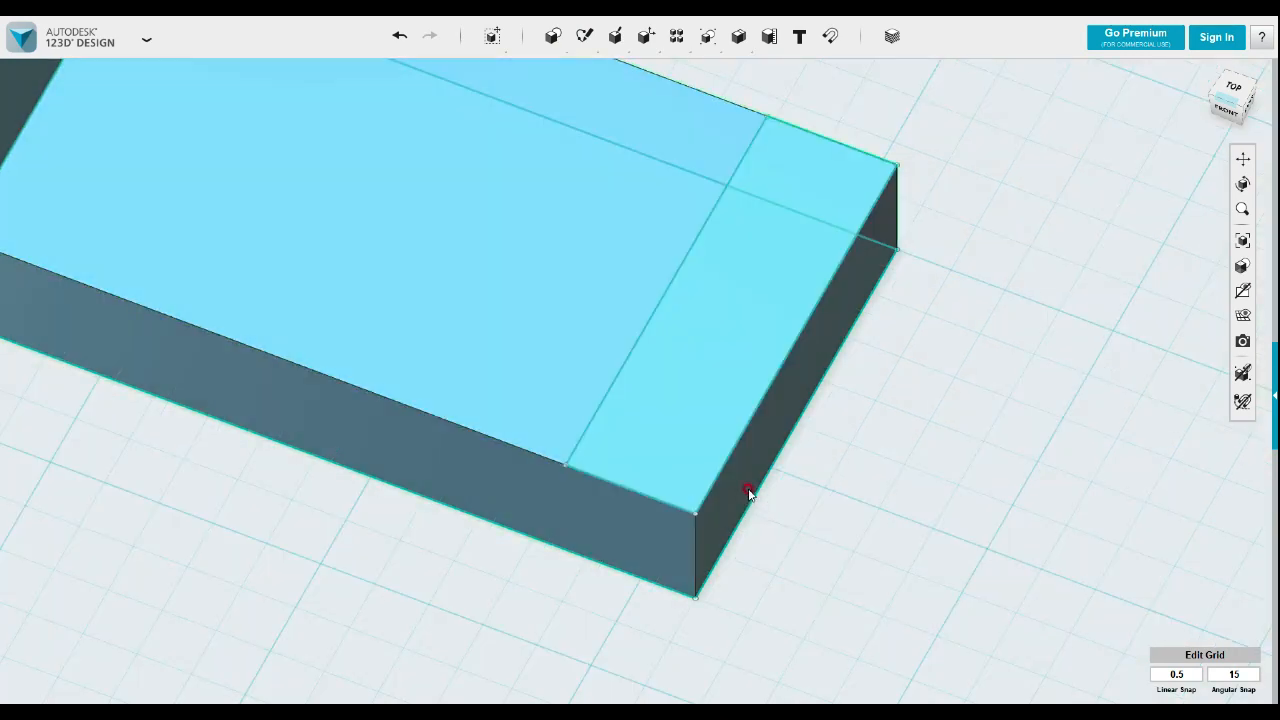
- Extrude the rectangular strip 38 mm upward to form a second upright wall
scroll(749, 491, "down", 3)
left_click(706, 438)
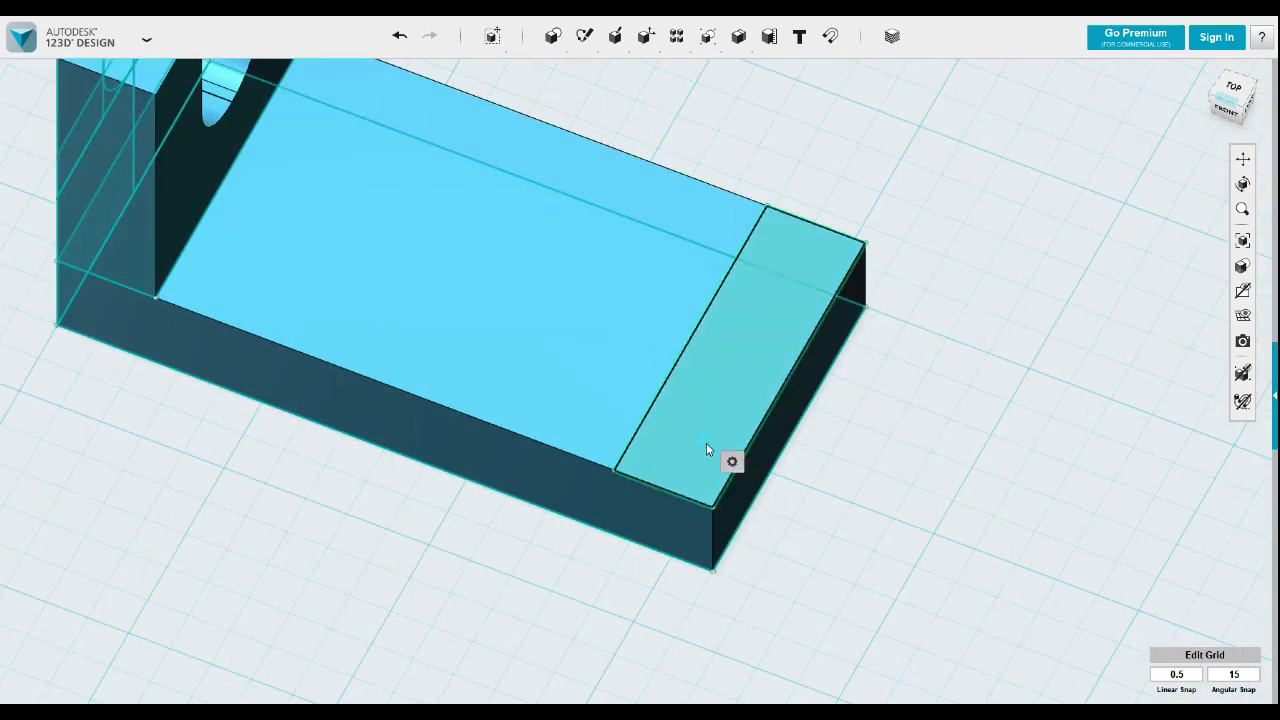
mouse_move(731, 458)
left_click(808, 460)
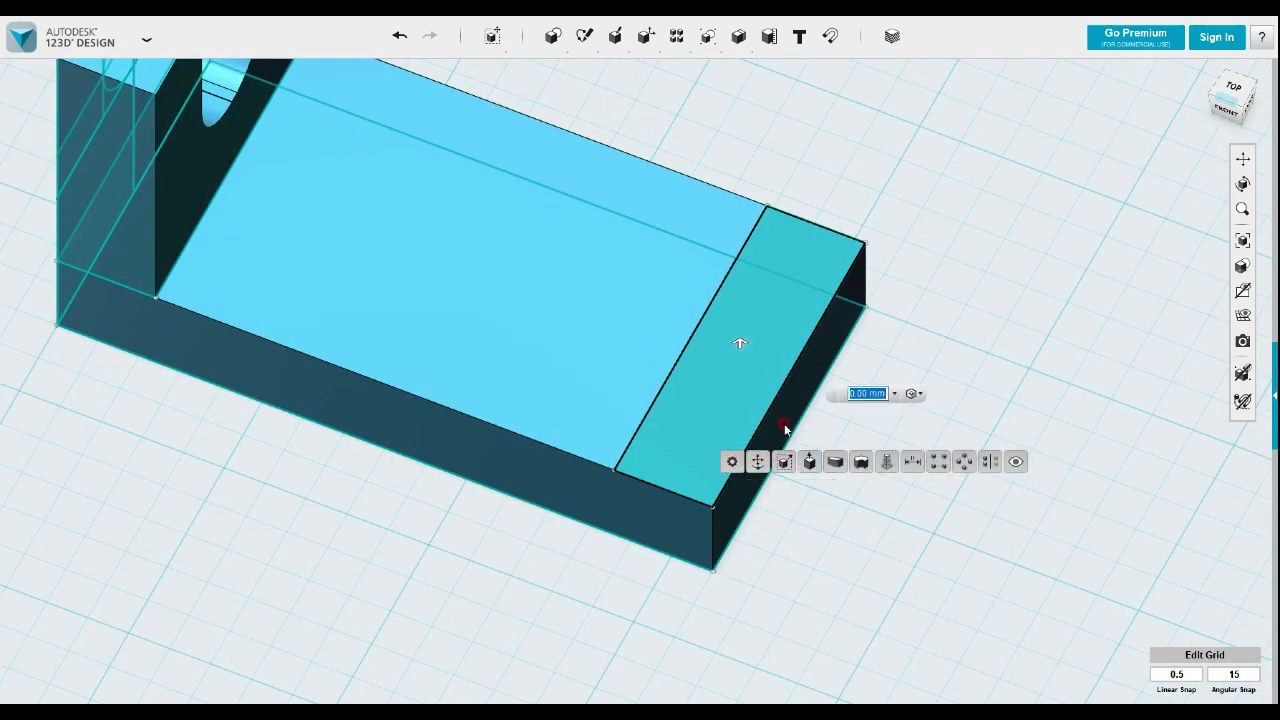
left_click_drag(742, 322, 738, 155)
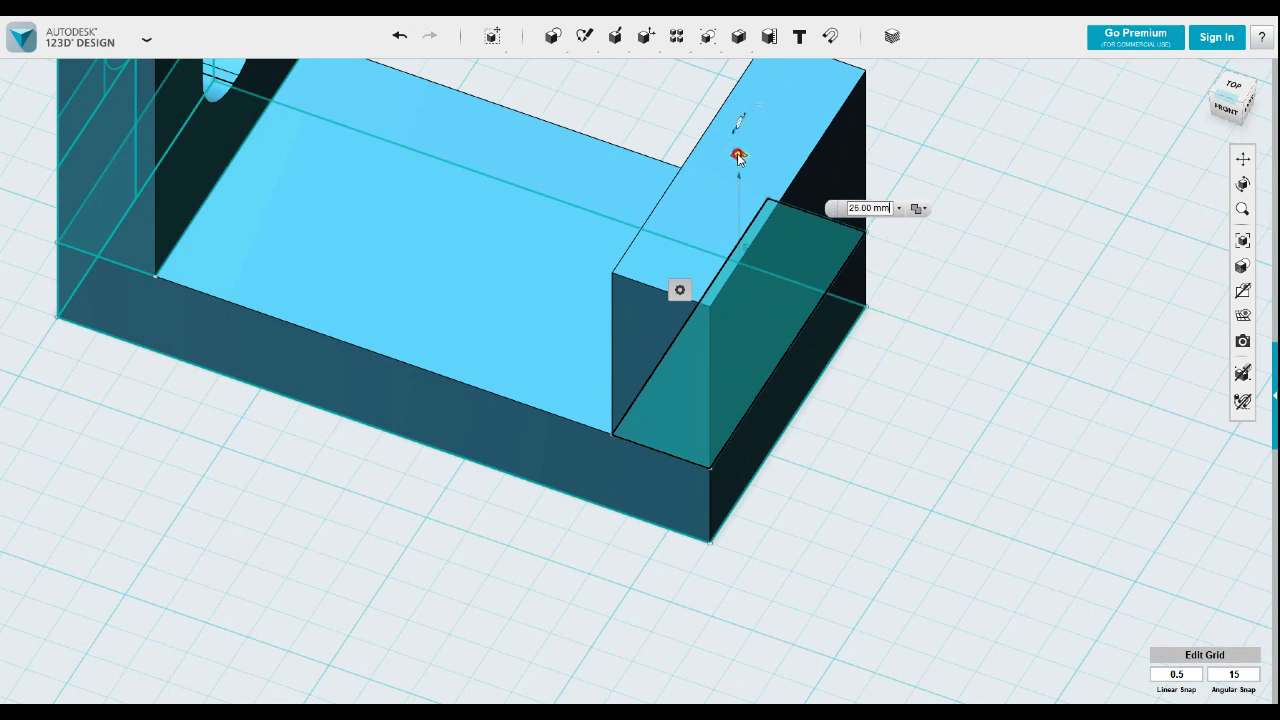
double_click(870, 207)
type("38")
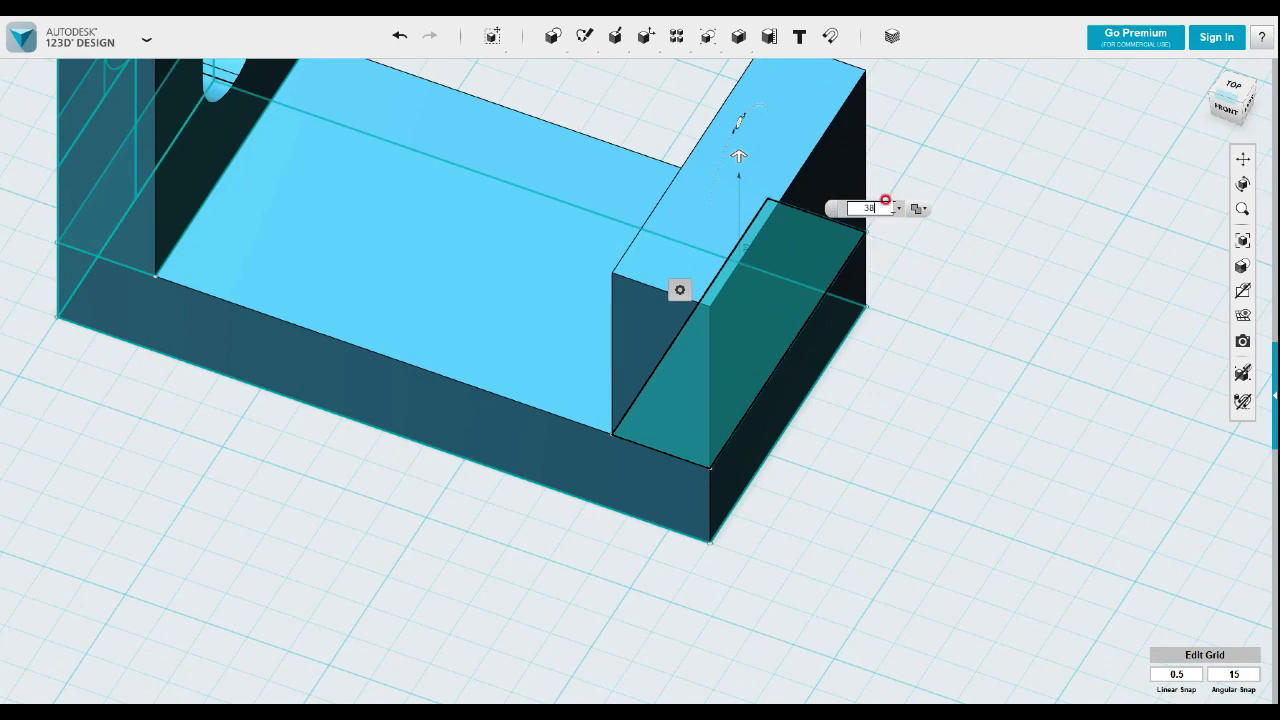
key("Return")
- Sketch a rectangle 20 mm wide and 50 mm high on the new wall's outer face from its upper corner
scroll(840, 424, "down", 3)
right_click_drag(818, 434, 903, 429)
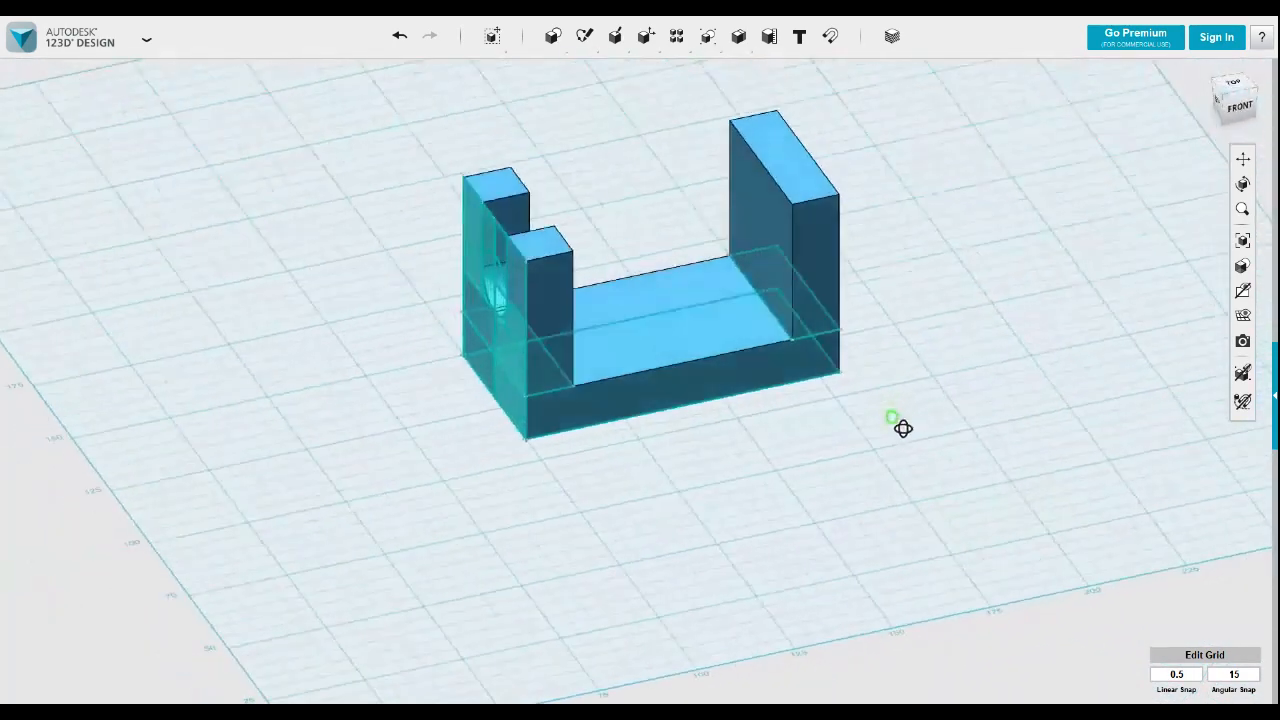
scroll(860, 402, "up", 3)
right_click_drag(817, 414, 614, 491)
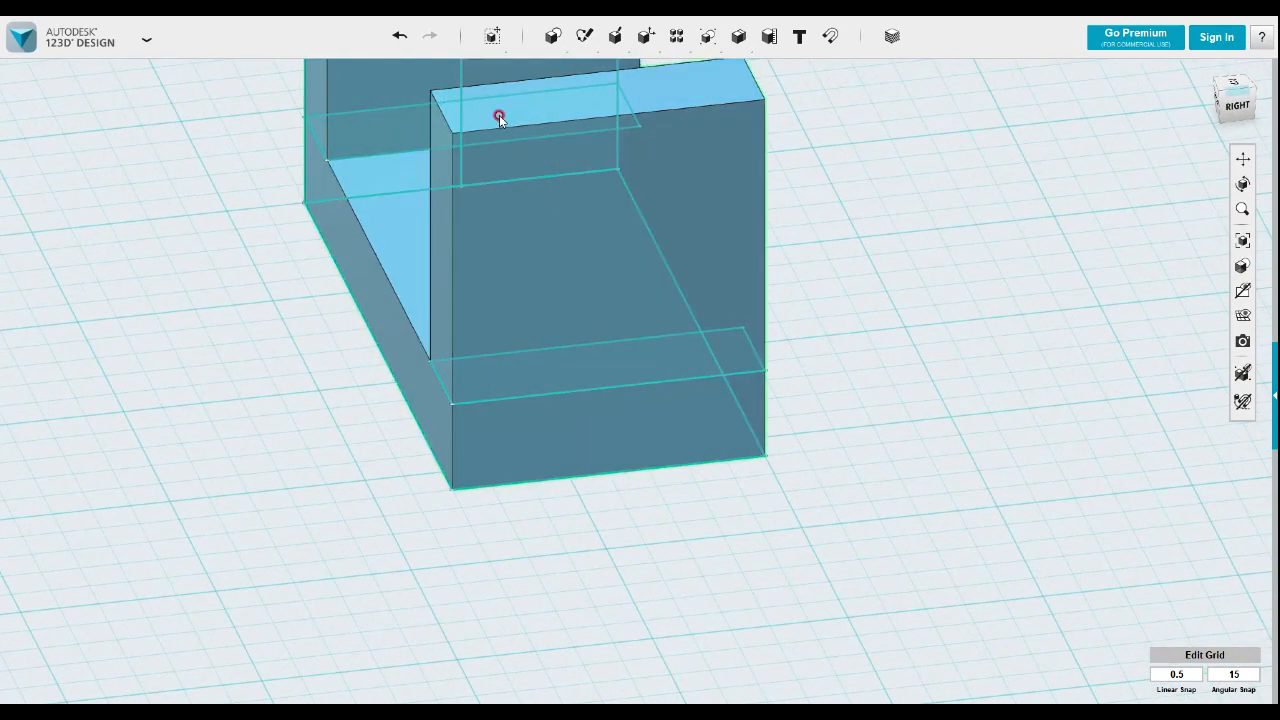
mouse_move(584, 40)
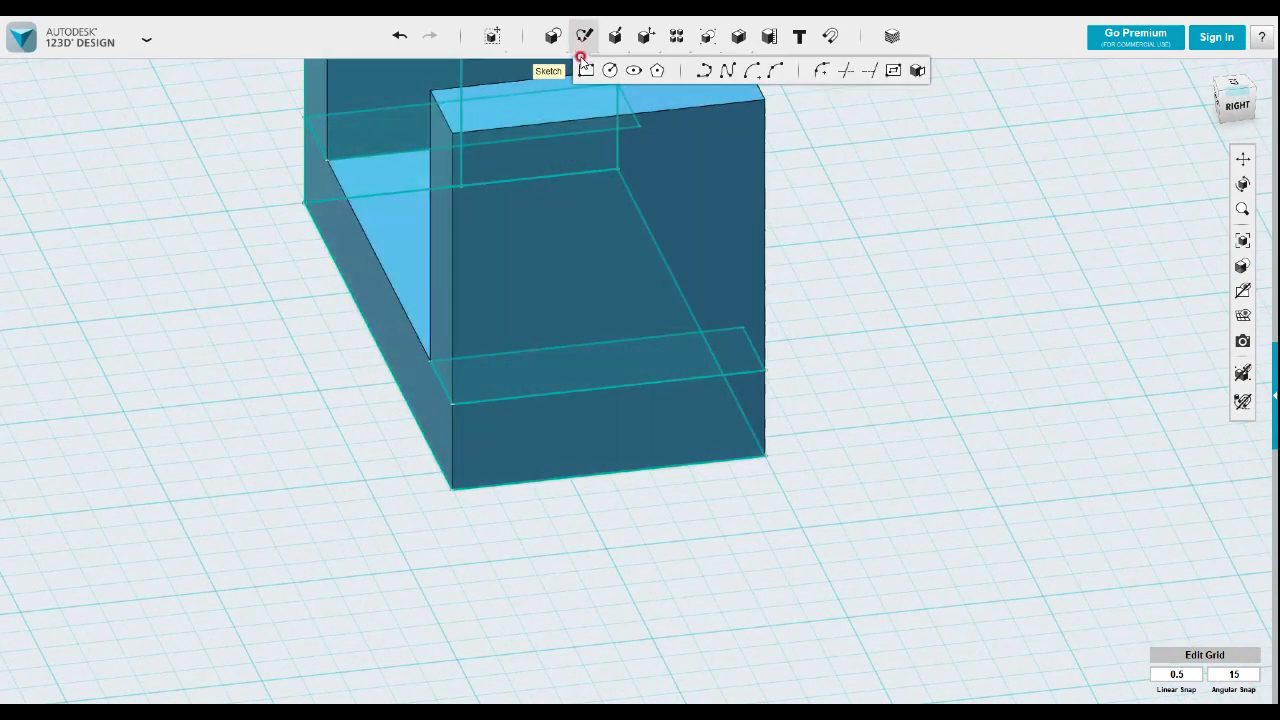
left_click(586, 70)
left_click(528, 214)
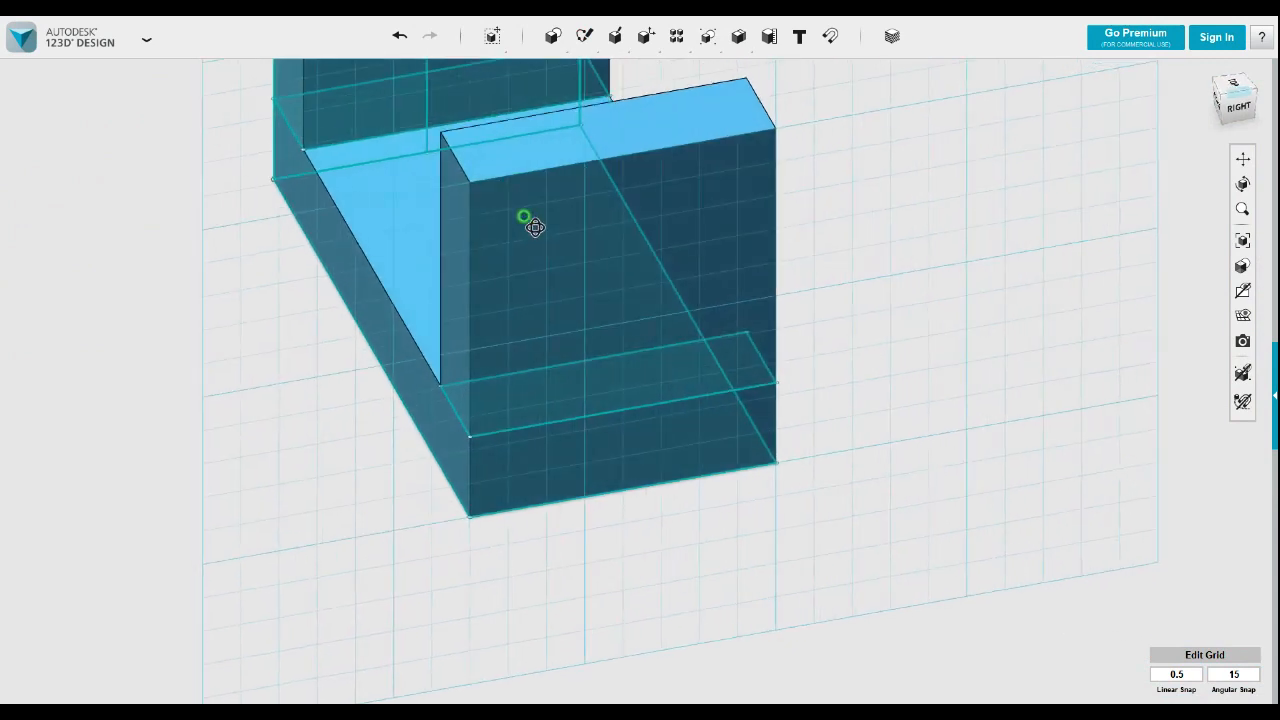
left_click(481, 188)
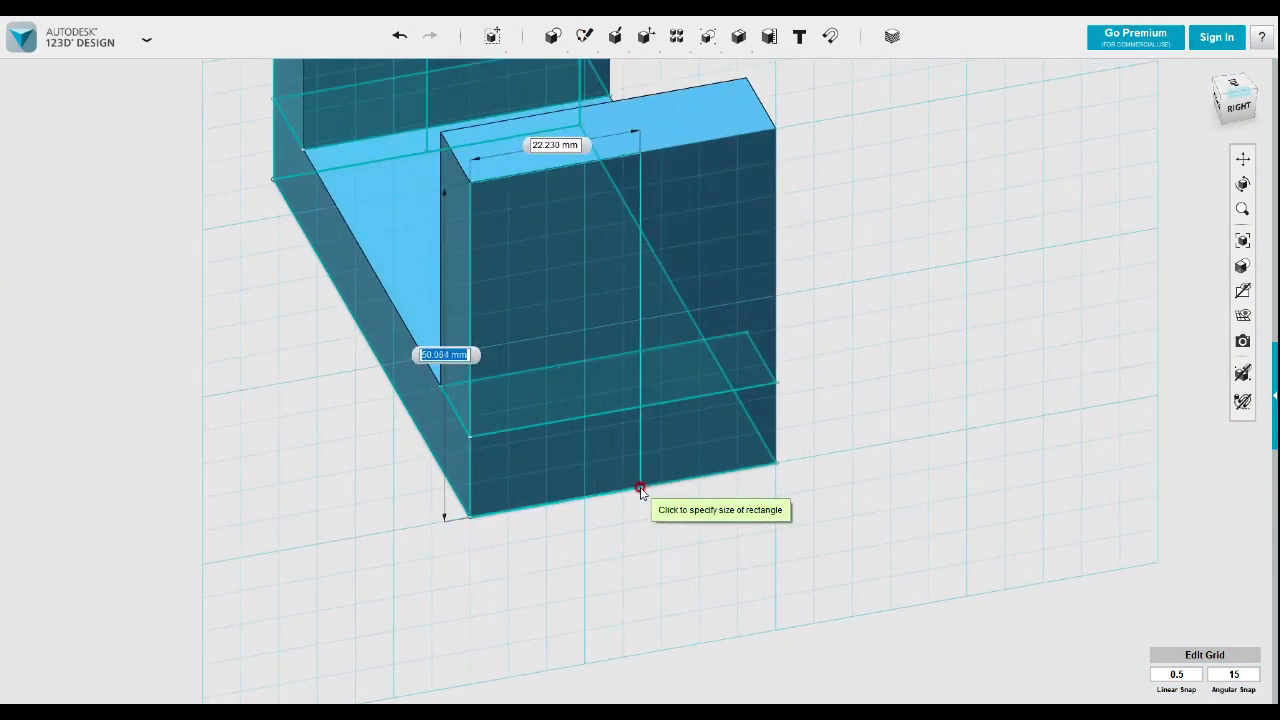
type("50")
key("Tab")
type("20")
key("Return")
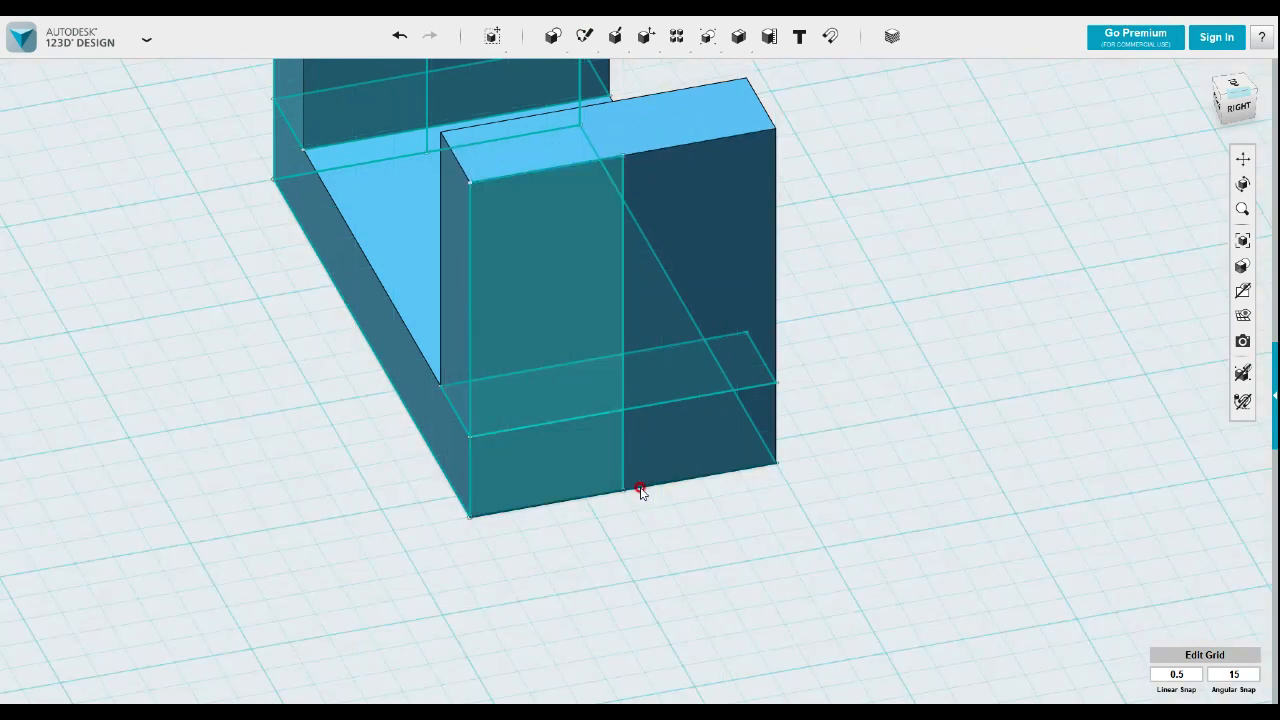
- Add a rectangle 40 mm wide and 32 mm high to the outer-face sketch from the same side's bottom corner
mouse_move(583, 40)
left_click(586, 70)
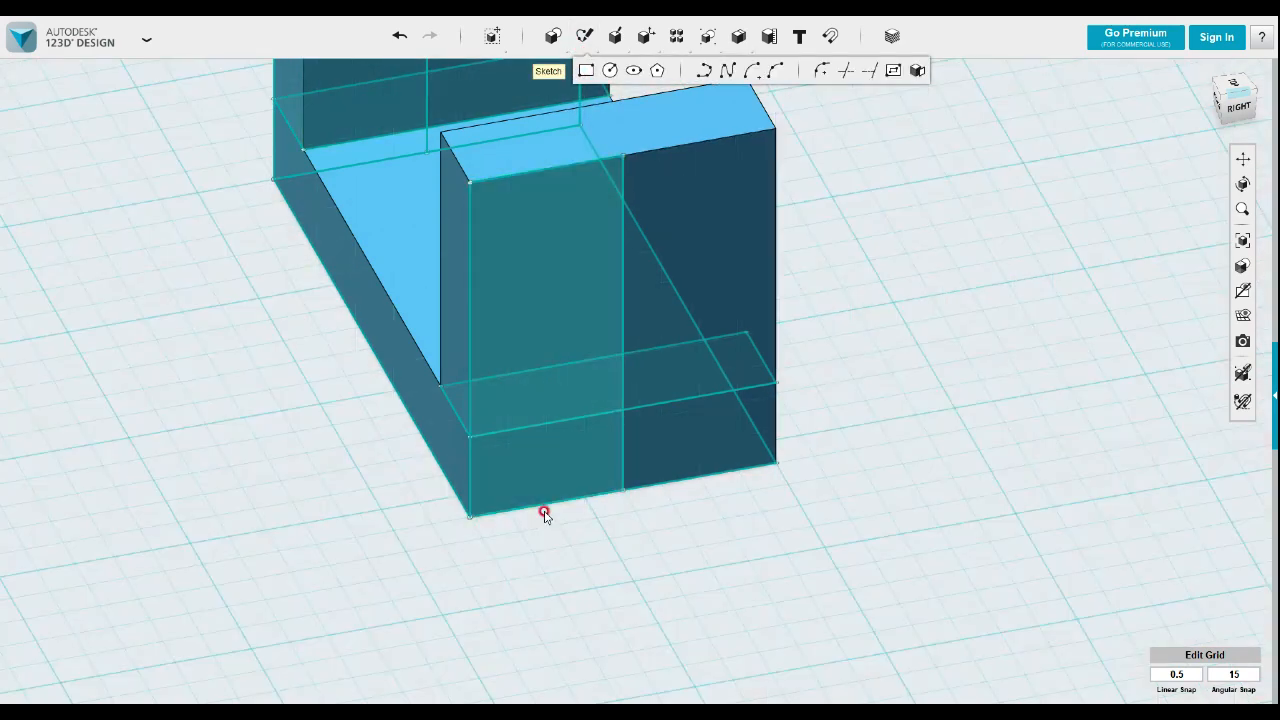
left_click(471, 516)
left_click(470, 517)
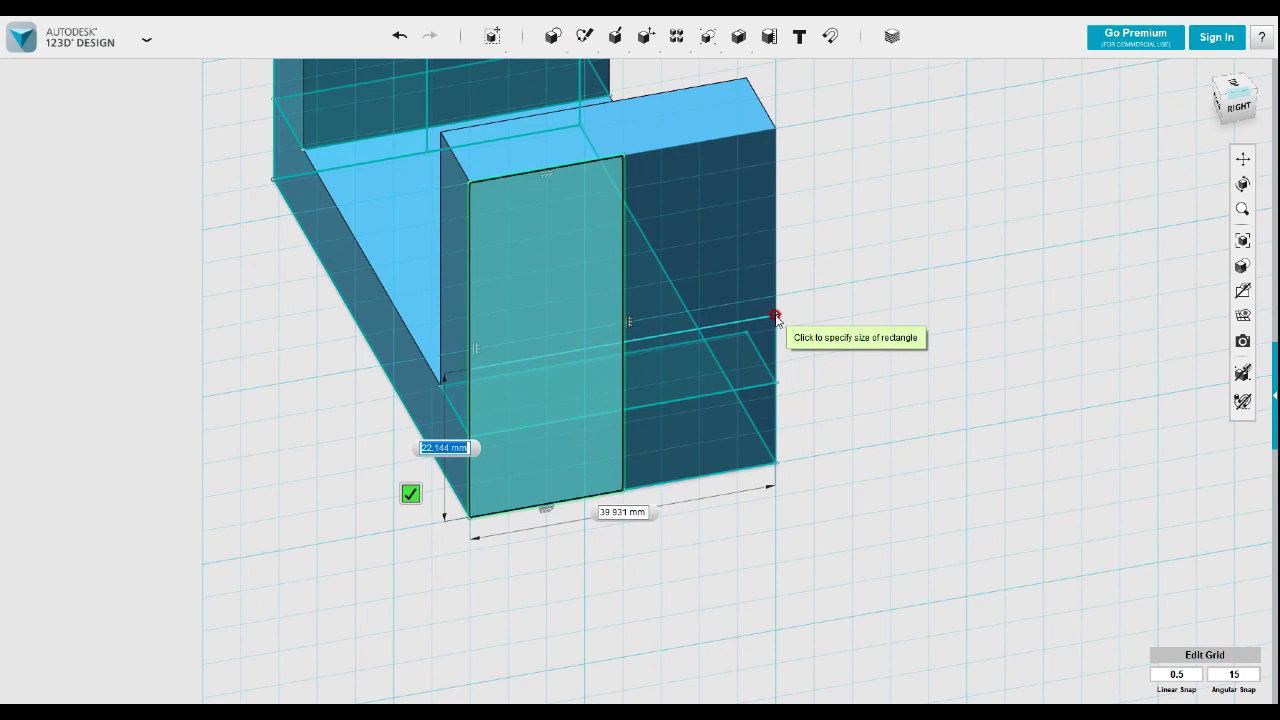
key("Tab")
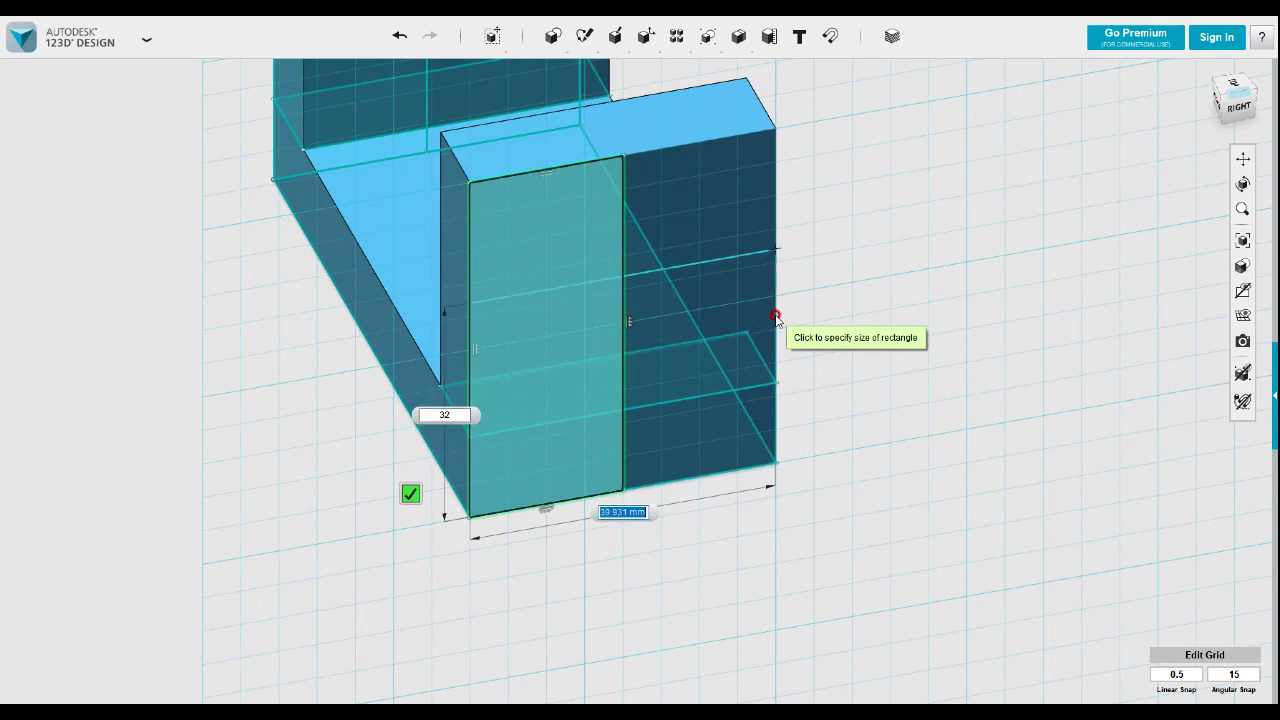
type("40")
key("Return")
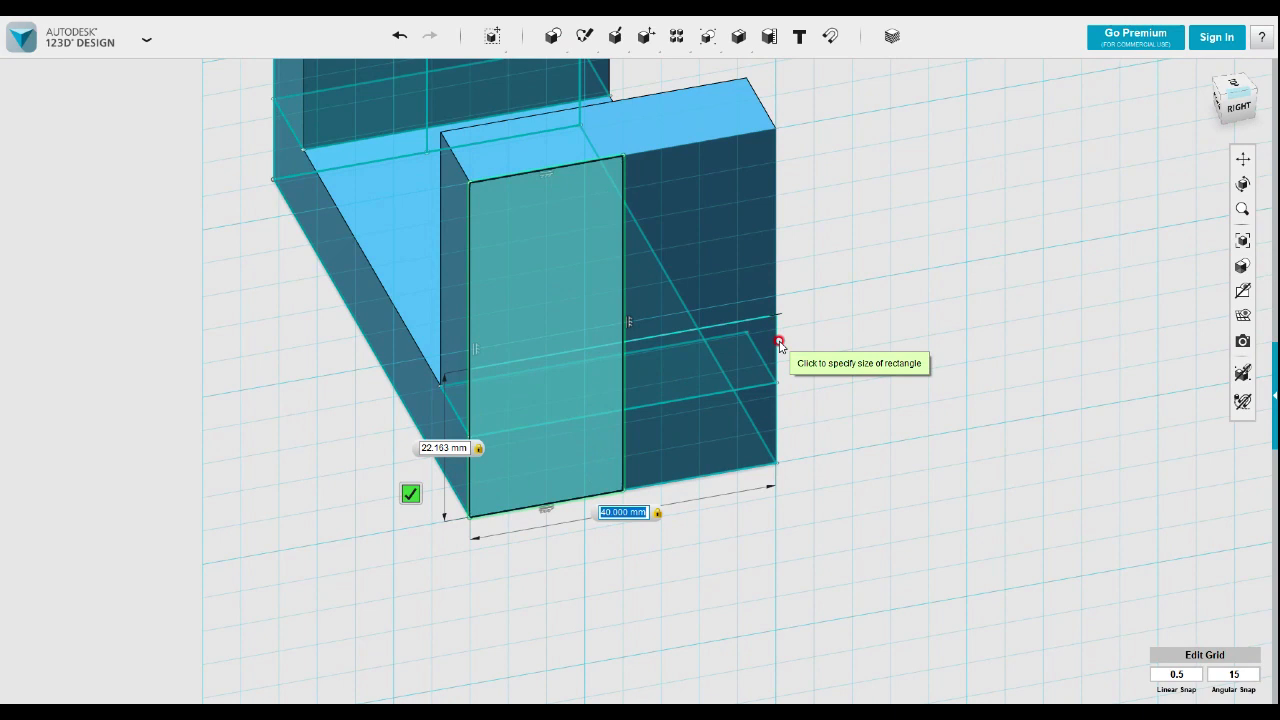
key("Tab")
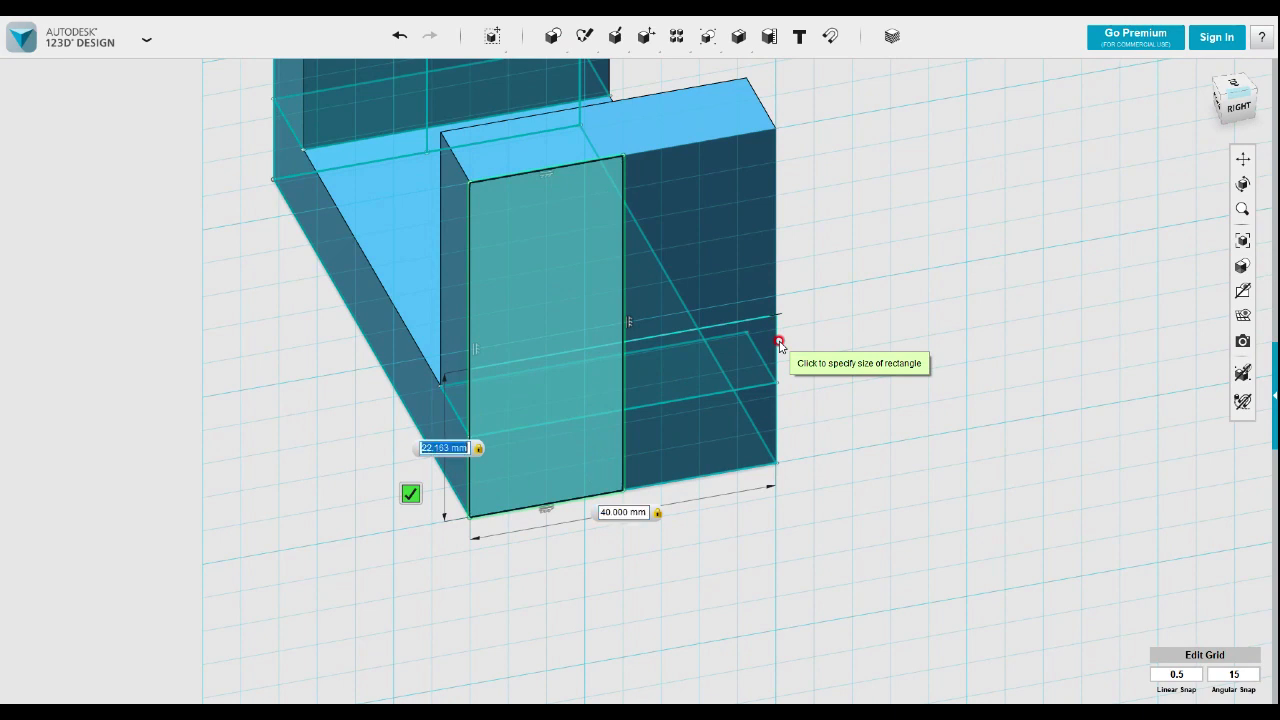
type("32")
key("Return")
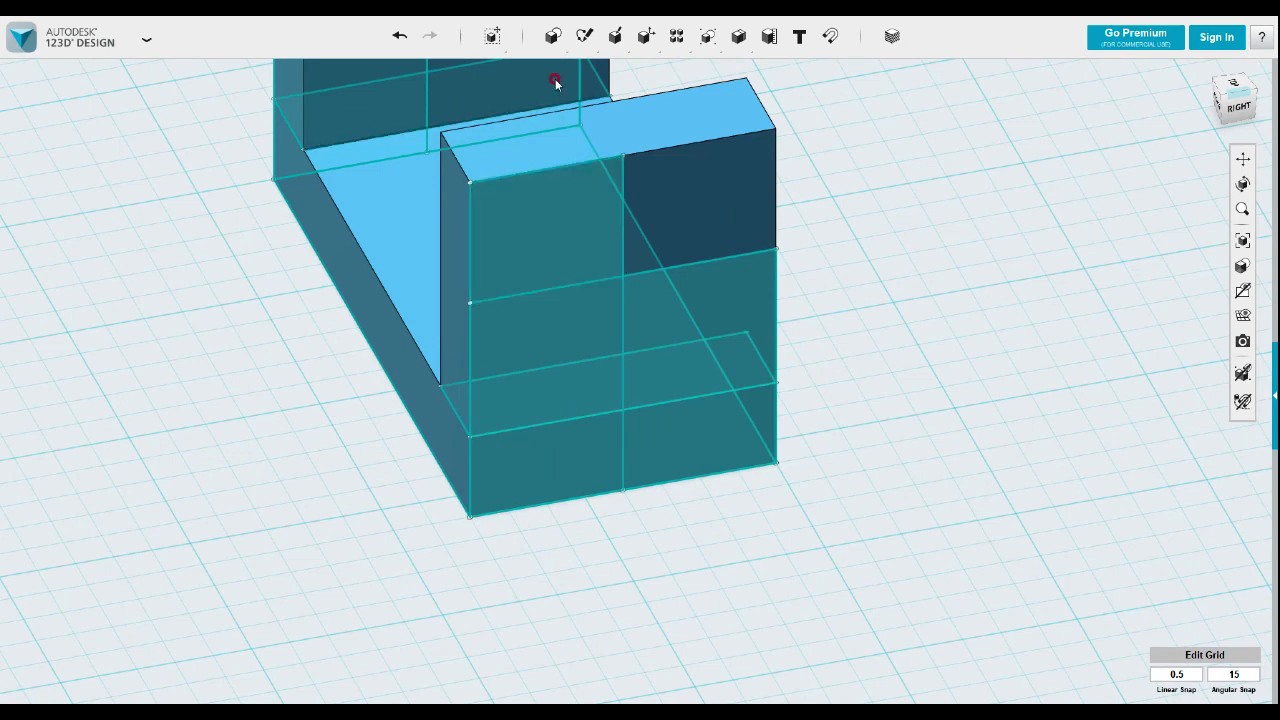
- Draw a 12 mm diameter circle centred where the two rectangles' construction edges cross on the outer face
mouse_move(584, 37)
left_click(607, 72)
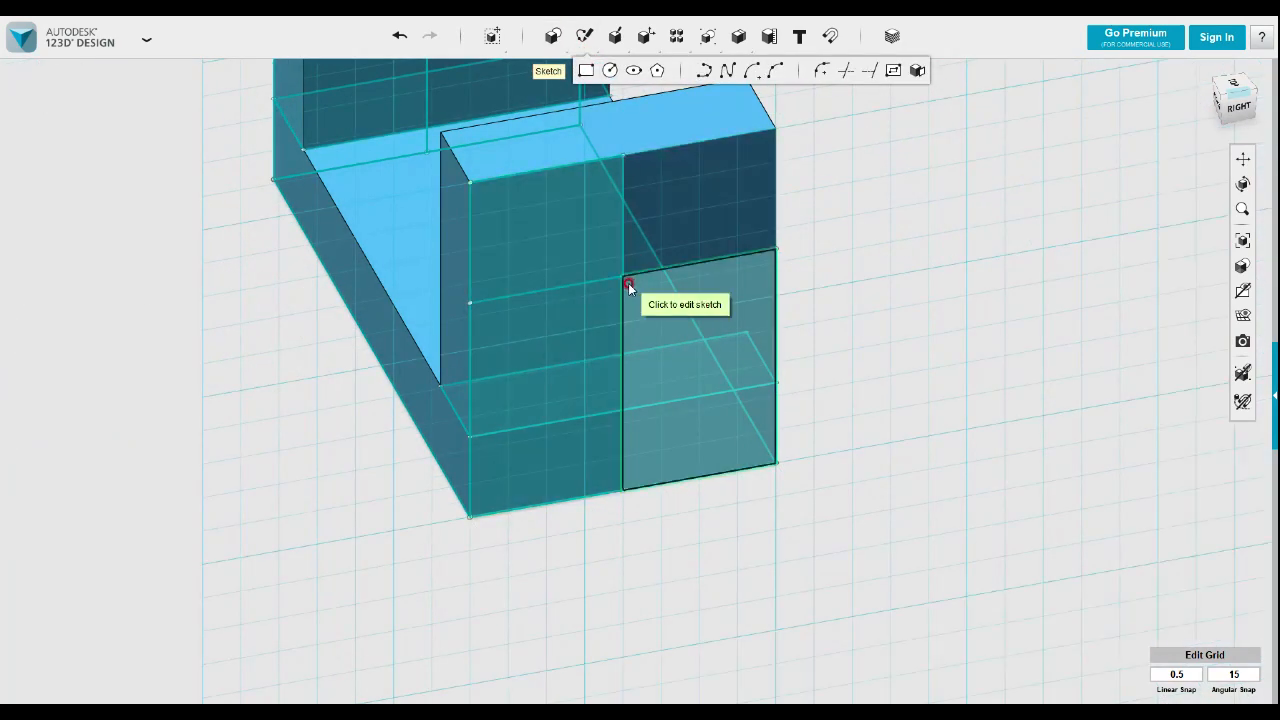
left_click(627, 282)
left_click(624, 279)
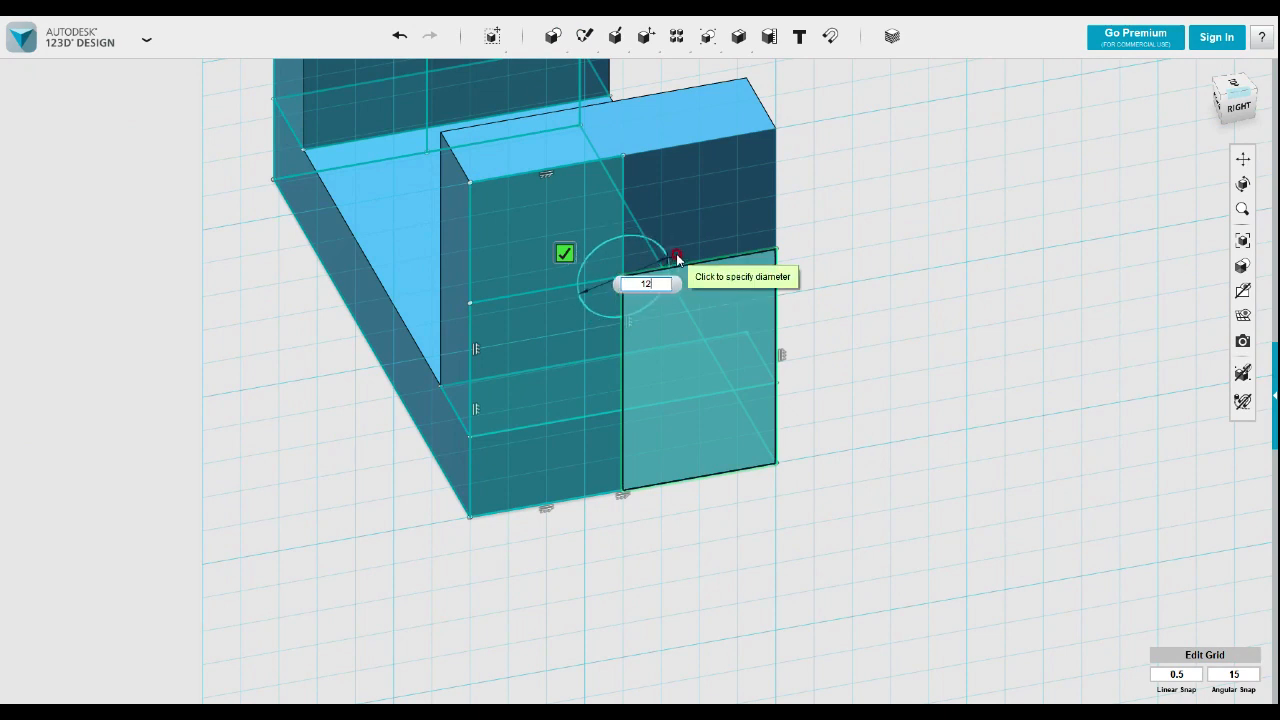
left_click(677, 258)
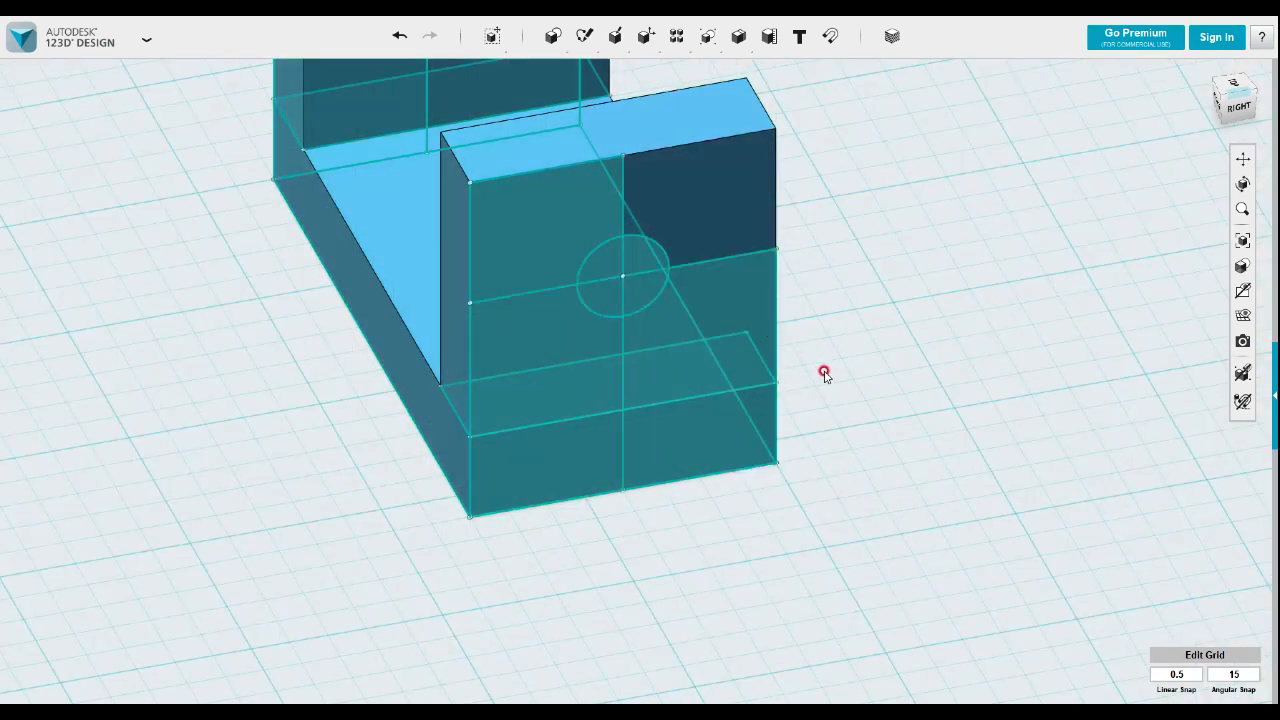
- Extrude-cut all four quarters of the circle through the second wall to make a round hole
scroll(700, 350, "up", 3)
left_click(622, 287)
left_click(591, 288, "ctrl")
left_click(579, 243, "ctrl")
left_click(617, 236, "ctrl")
mouse_move(646, 293)
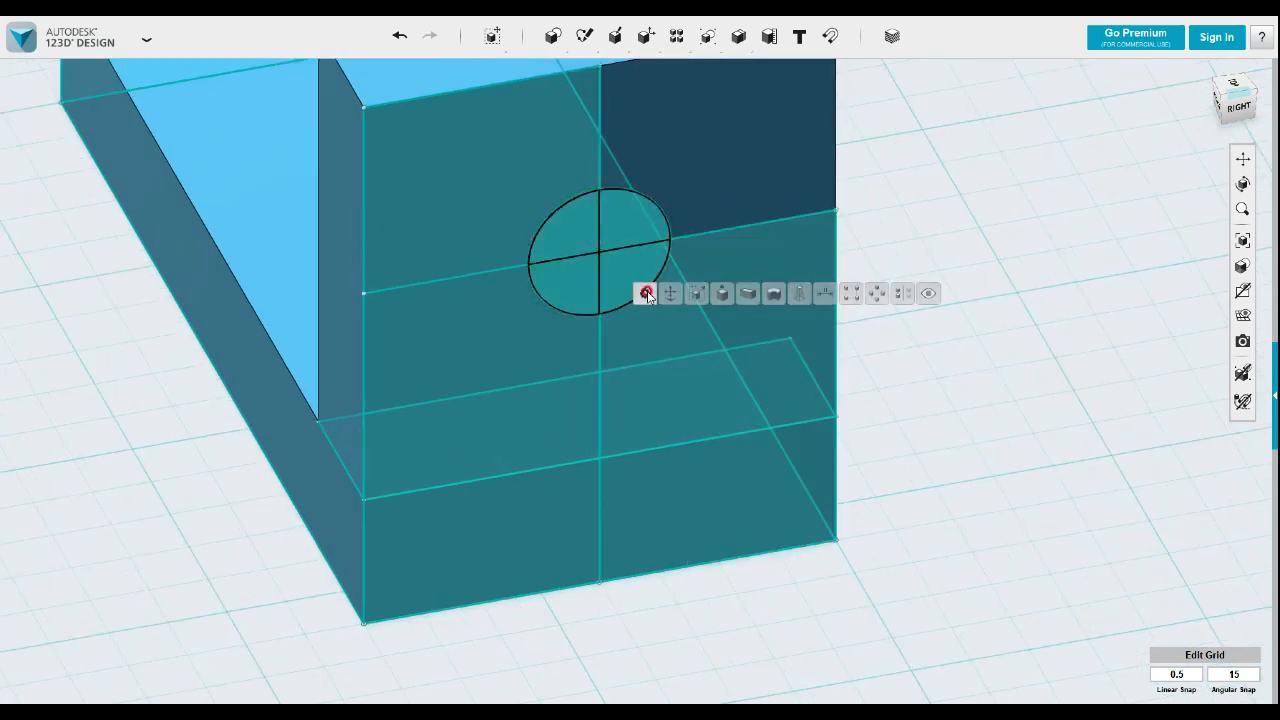
left_click(721, 293)
left_click_drag(640, 227, 534, 117)
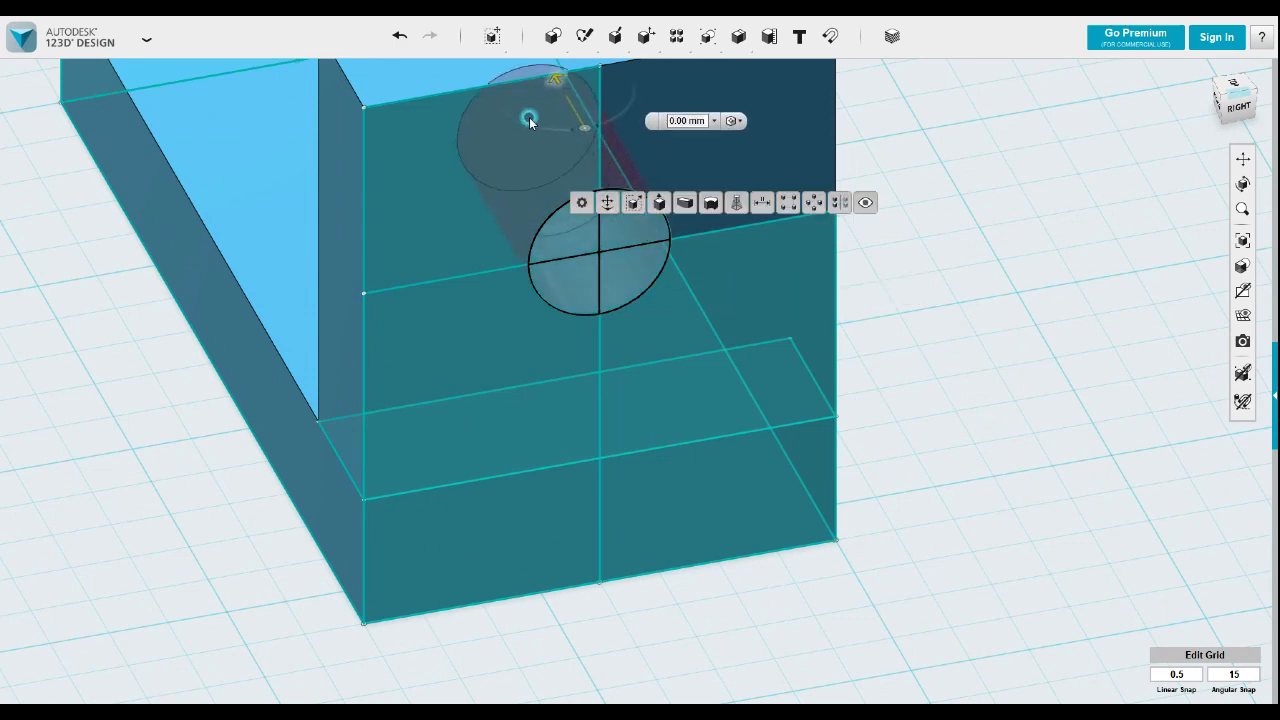
left_click(889, 251)
- Hide all sketches so that only the finished solid bracket is shown
scroll(859, 375, "down", 4)
mouse_move(858, 398)
right_mouse_down()
mouse_move(1109, 369)
mouse_move(909, 346)
mouse_move(943, 354)
mouse_move(762, 374)
right_mouse_up()
mouse_move(1242, 290)
left_click(1190, 345)
right_click_drag(846, 423, 833, 400)
middle_click_drag(833, 400, 758, 450)
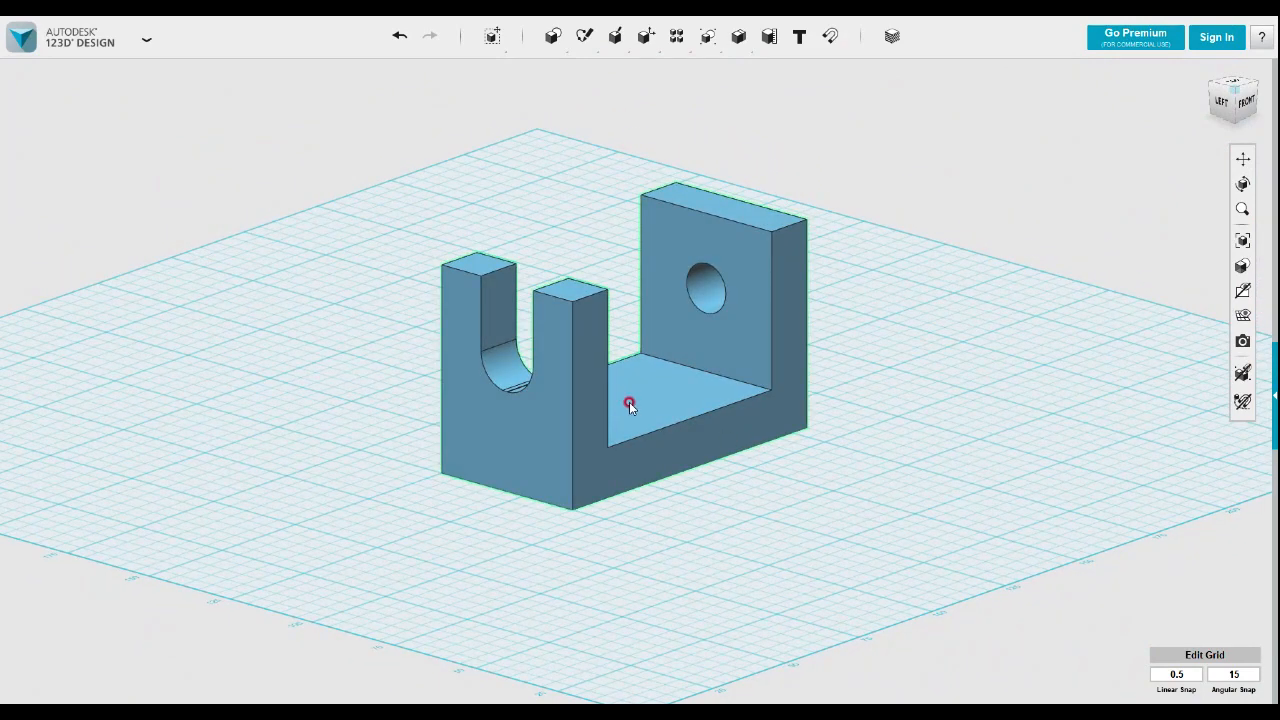
- Start a new design and sketch a rectangle 64 mm wide and 96 mm high on the ground grid
left_click(220, 157)
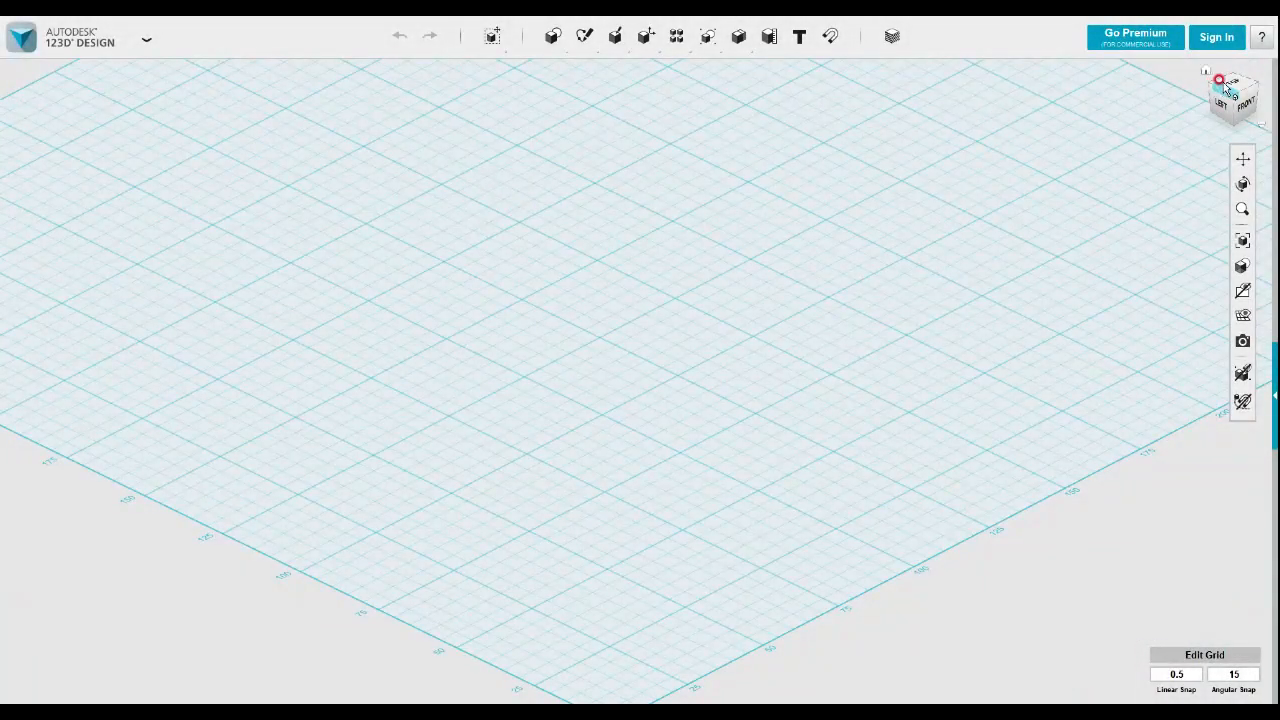
left_click(1230, 92)
left_click_drag(1257, 80, 1151, 138)
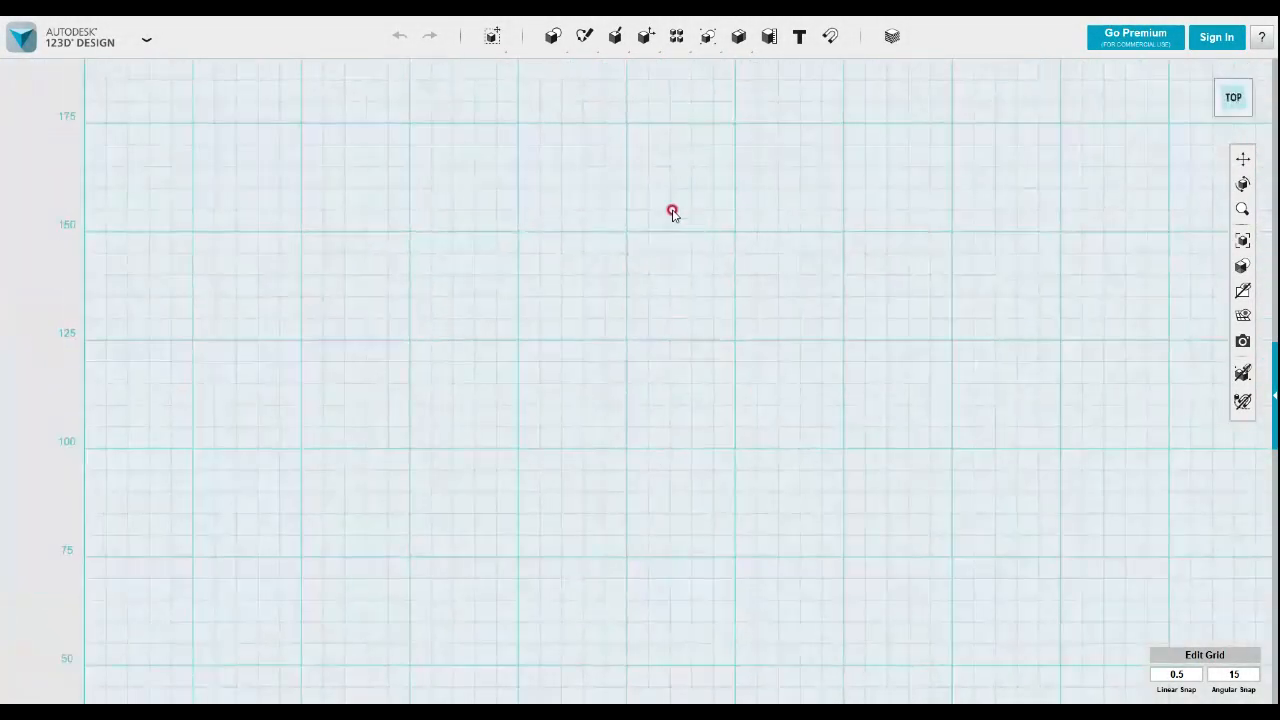
left_click(518, 232)
type("96")
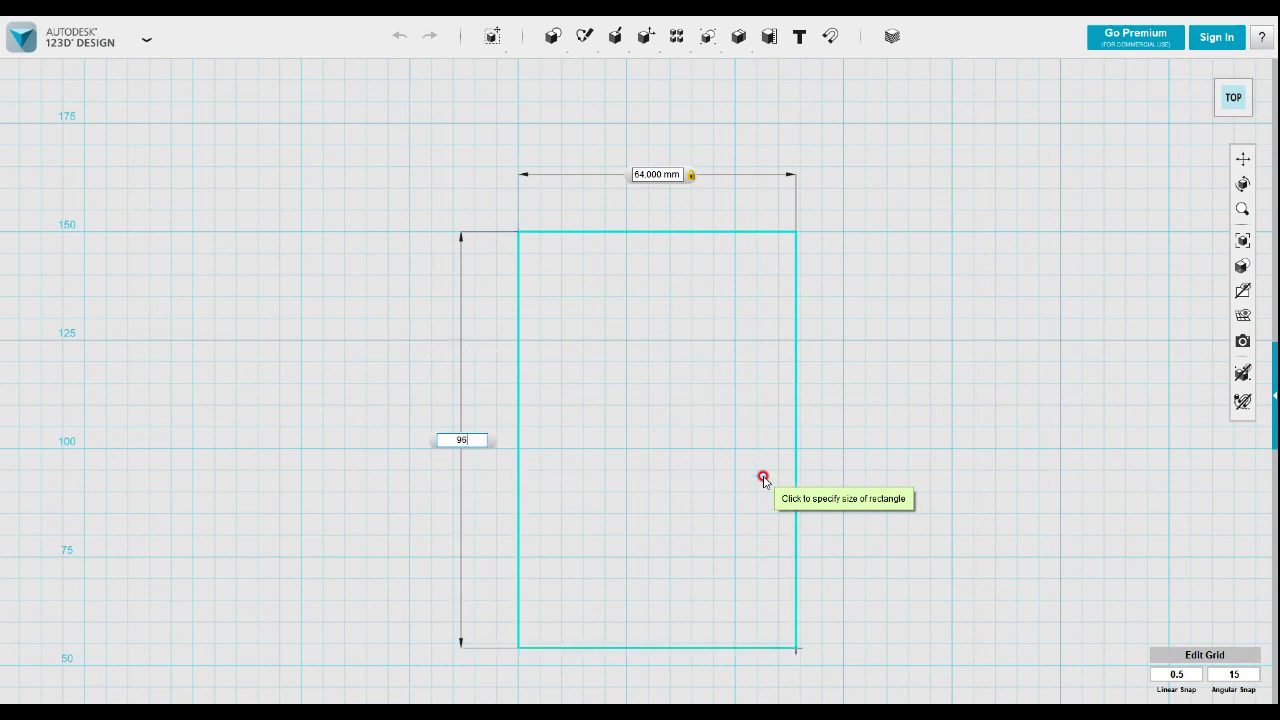
key("Tab")
key("Return")
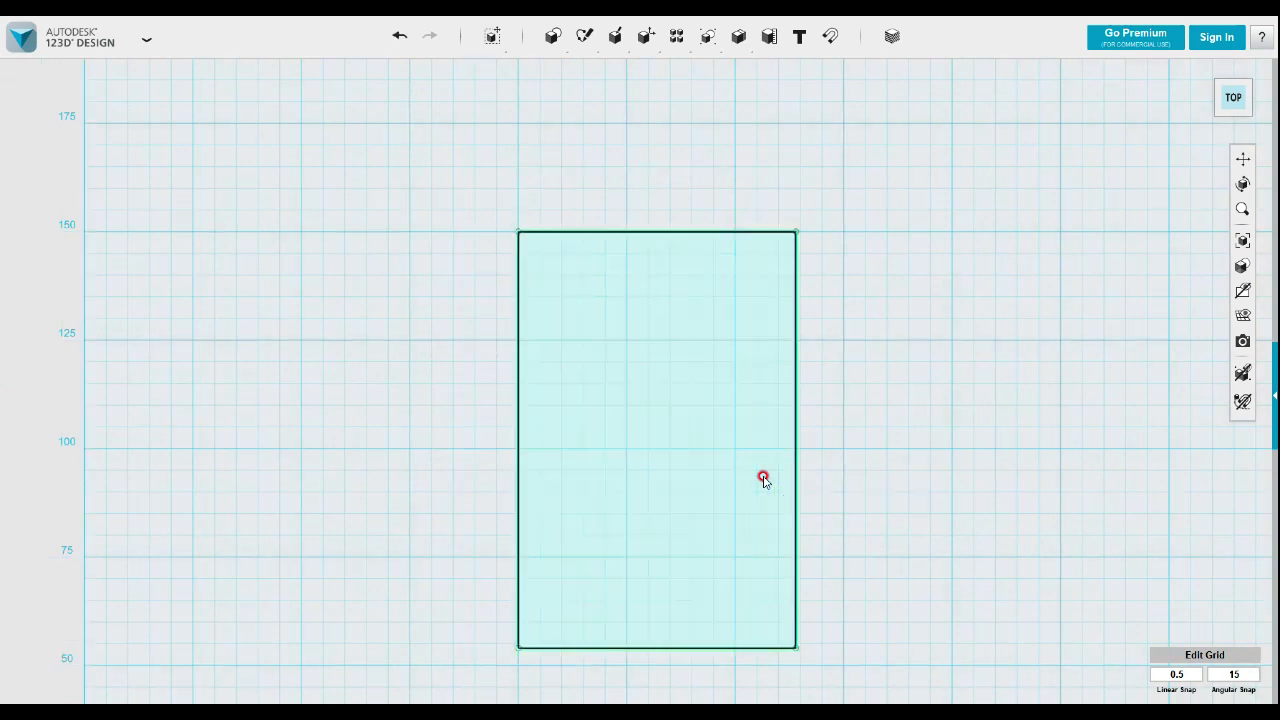
middle_click_drag(727, 461, 617, 317)
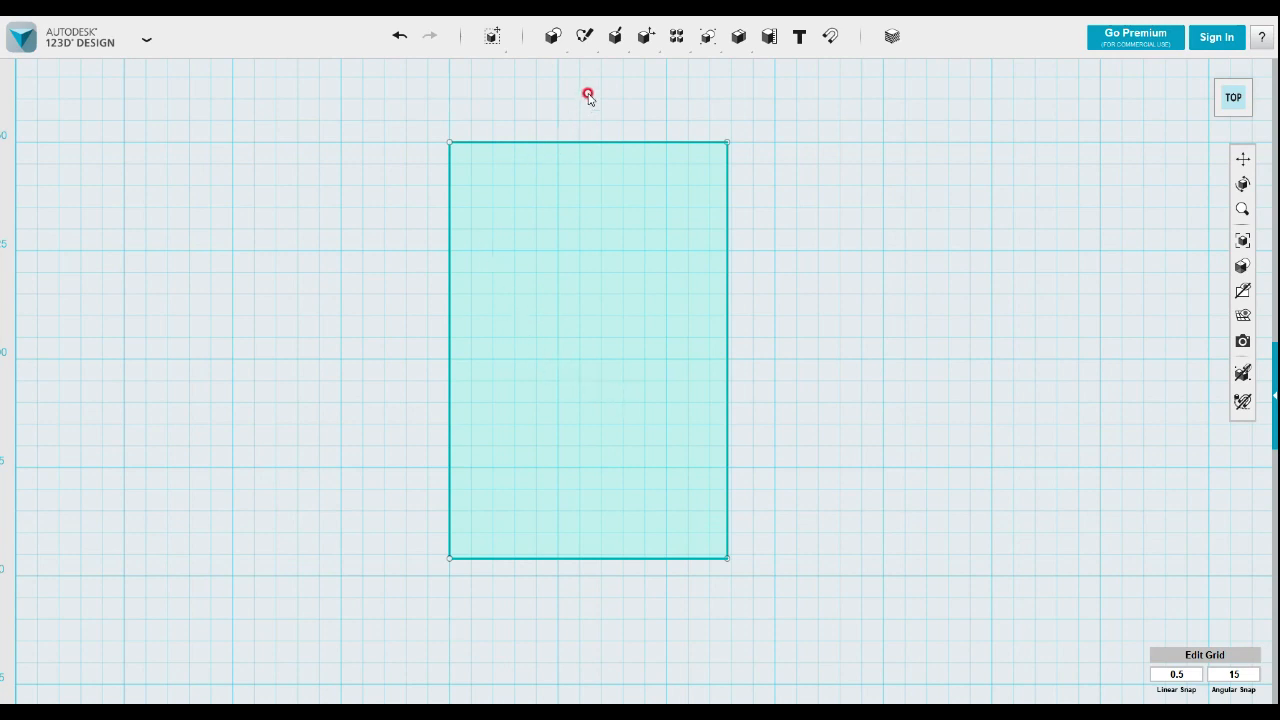
- Sketch a 64 by 16 mm rectangle inside the existing outline, along its upper short edge
mouse_move(586, 40)
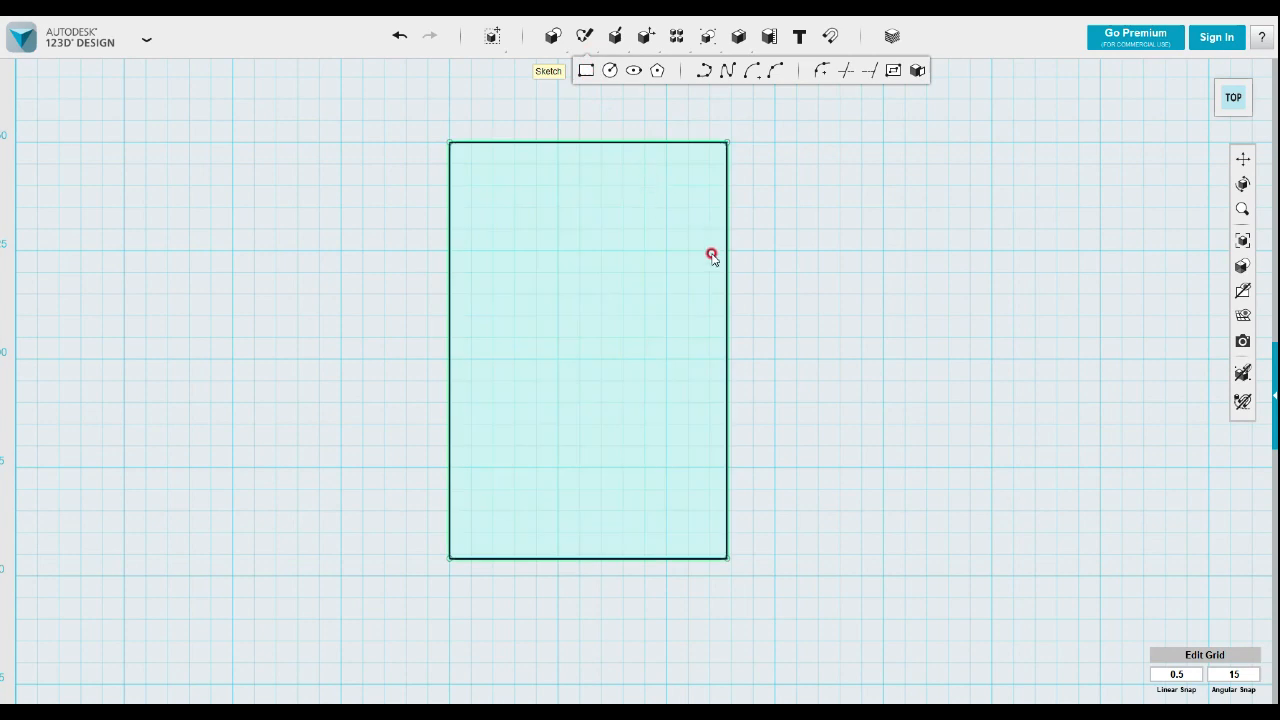
left_click(586, 71)
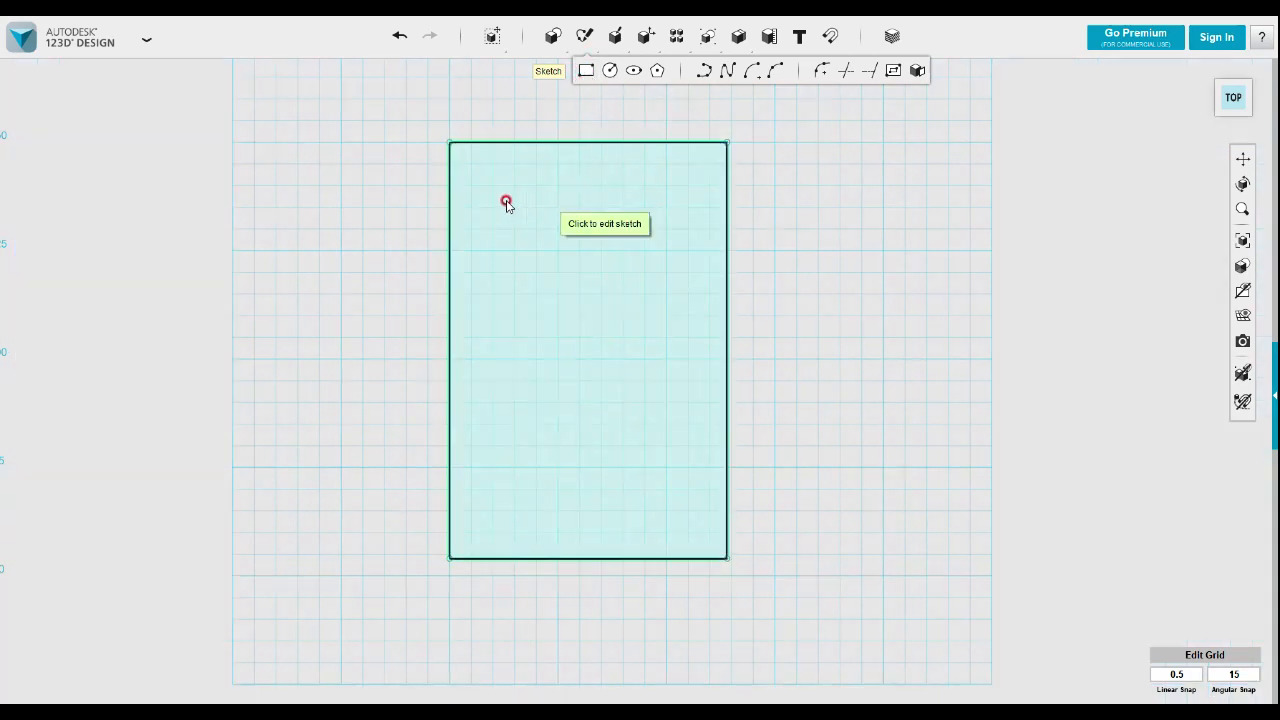
left_click(475, 160)
left_click(462, 148)
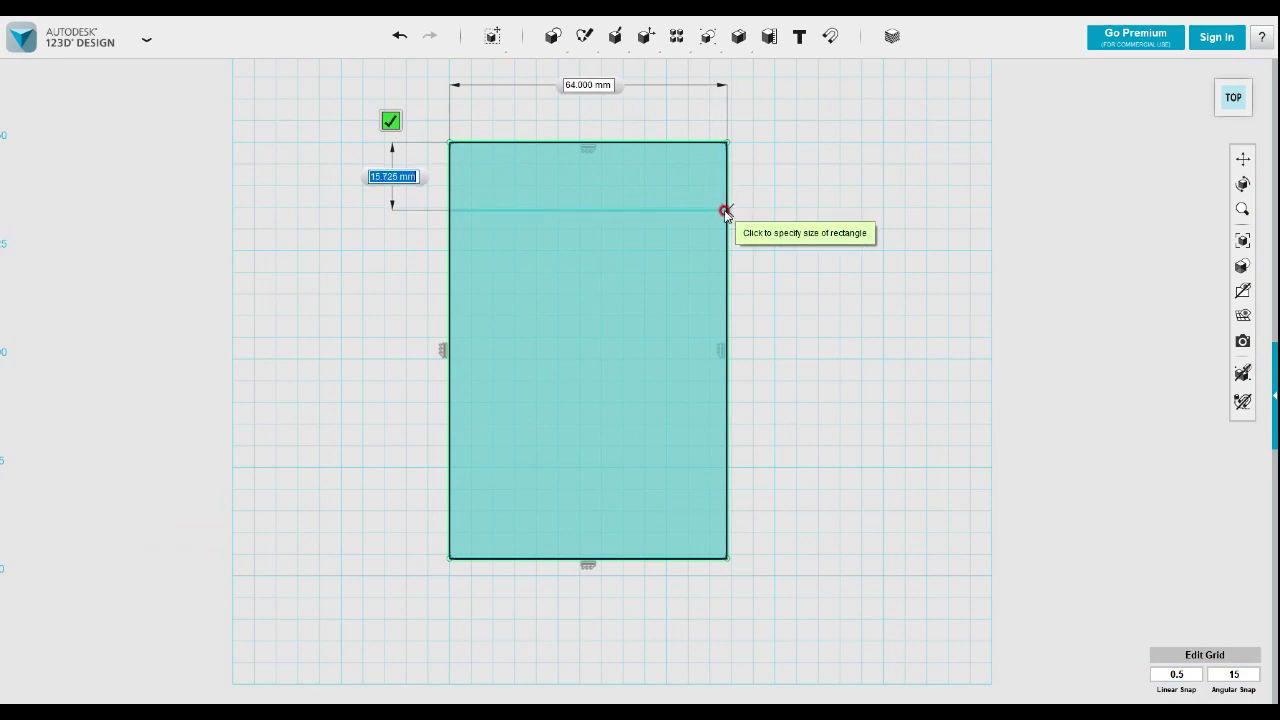
type("16")
key("Tab")
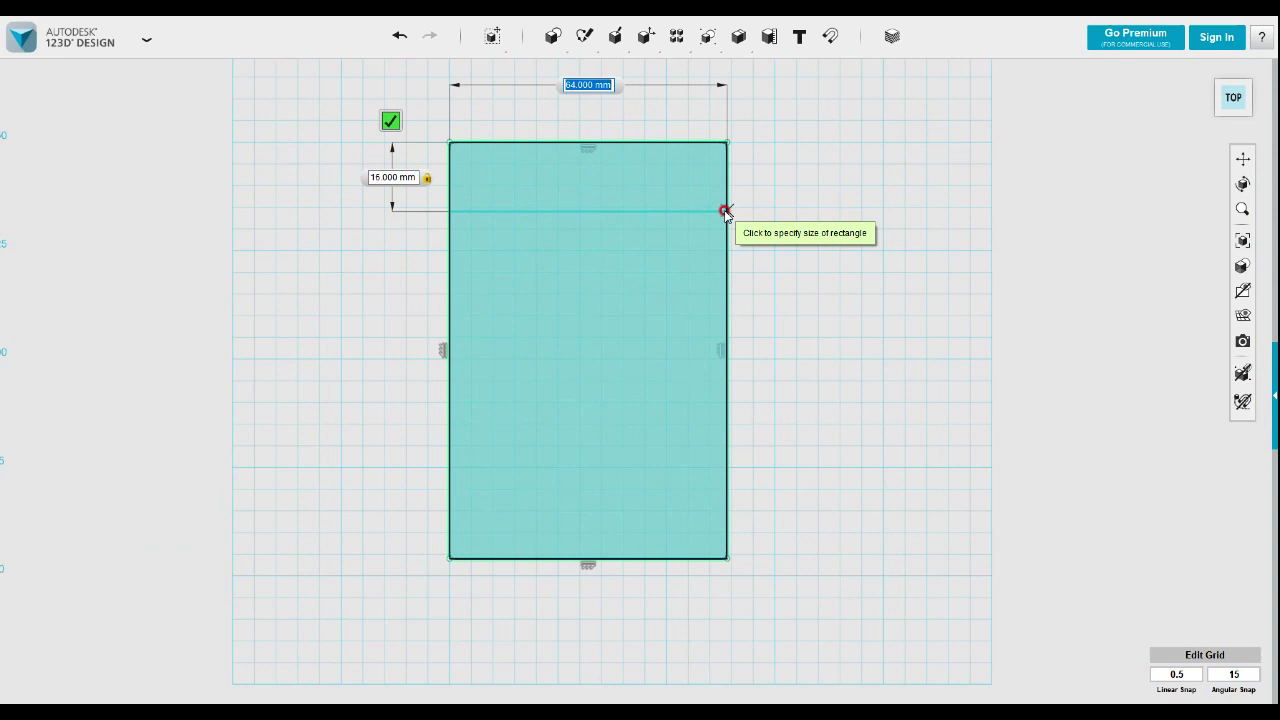
key("Tab")
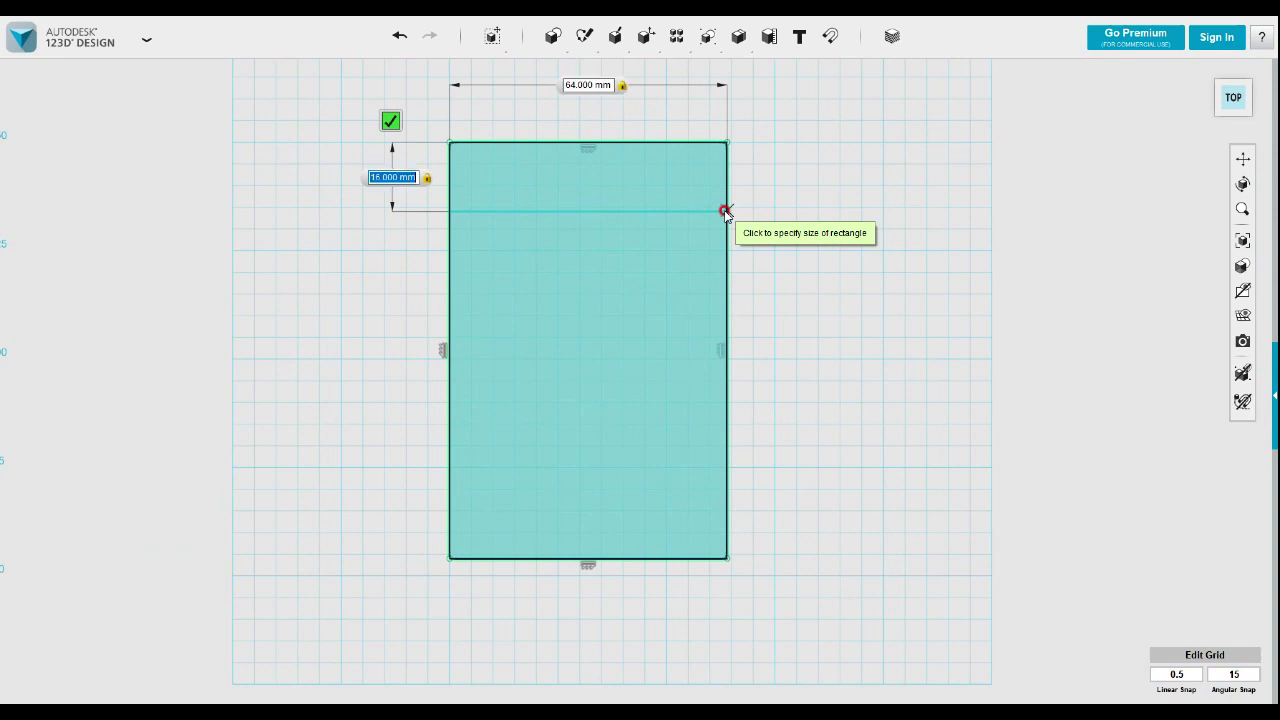
key("Return")
- Extrude the larger remaining profile upward into a thick base block
right_click_drag(808, 328, 620, 380)
left_click(585, 377)
mouse_move(639, 441)
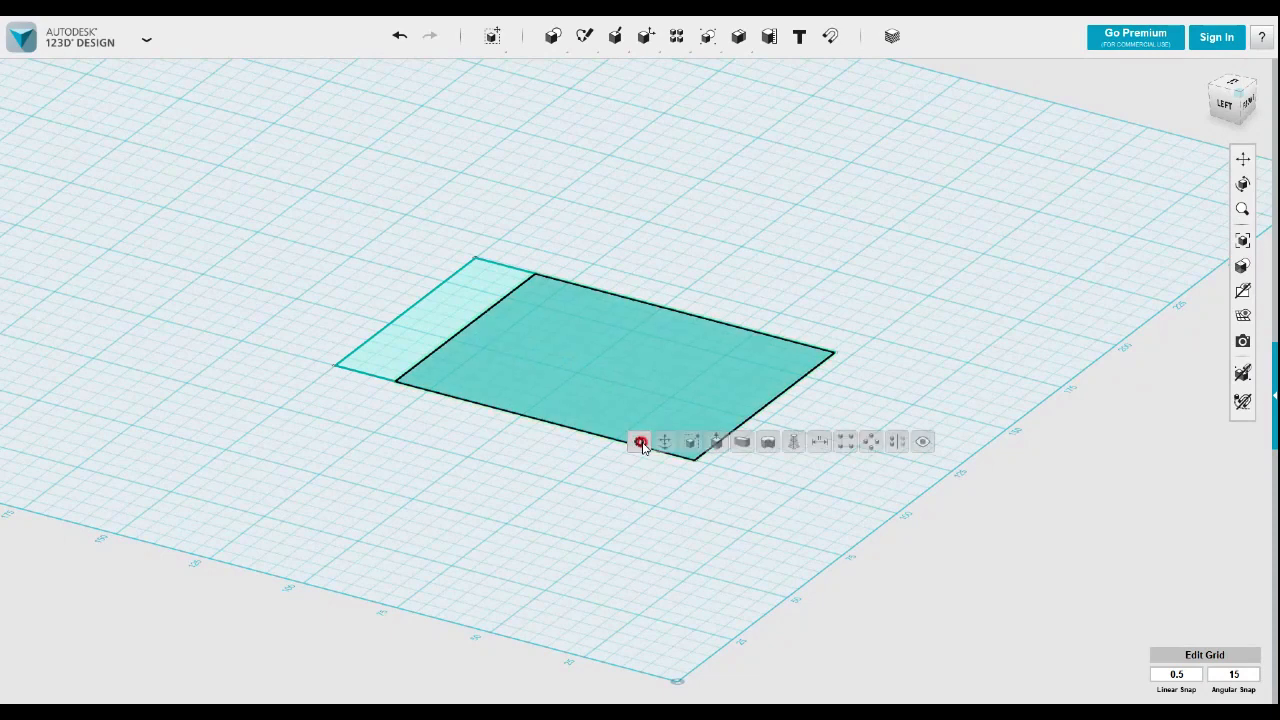
left_click(716, 441)
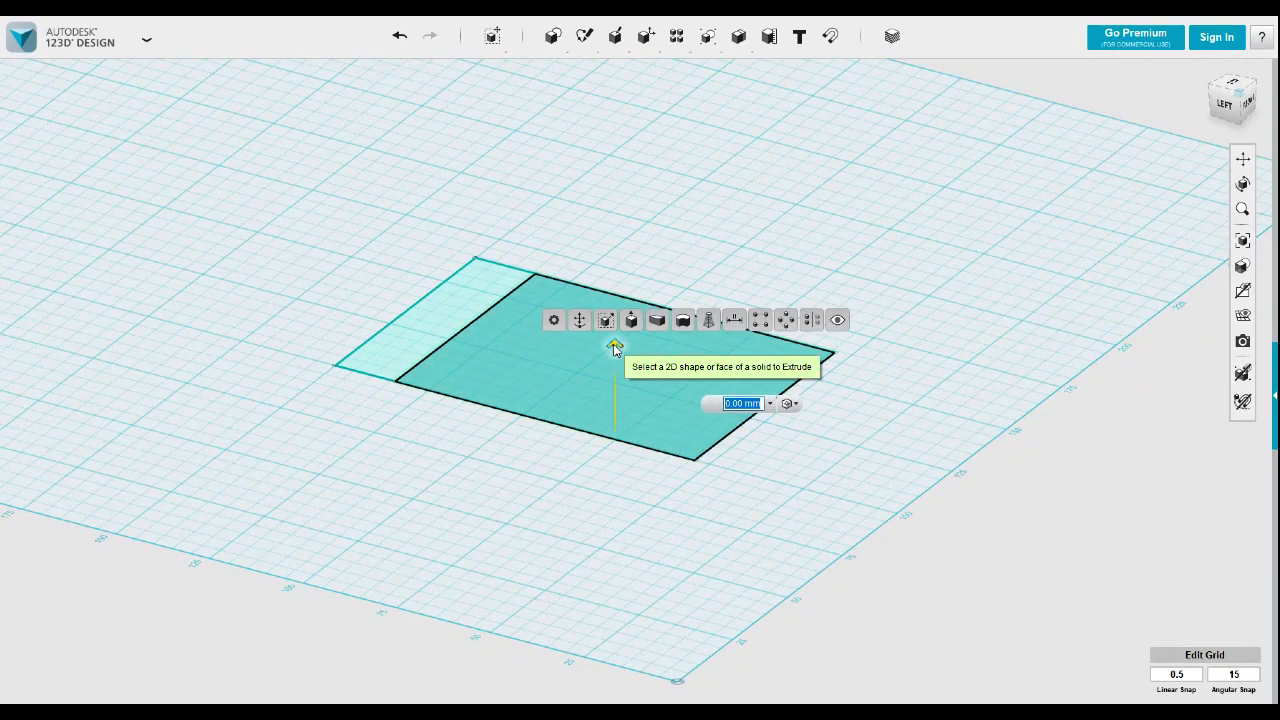
left_click_drag(614, 348, 613, 326)
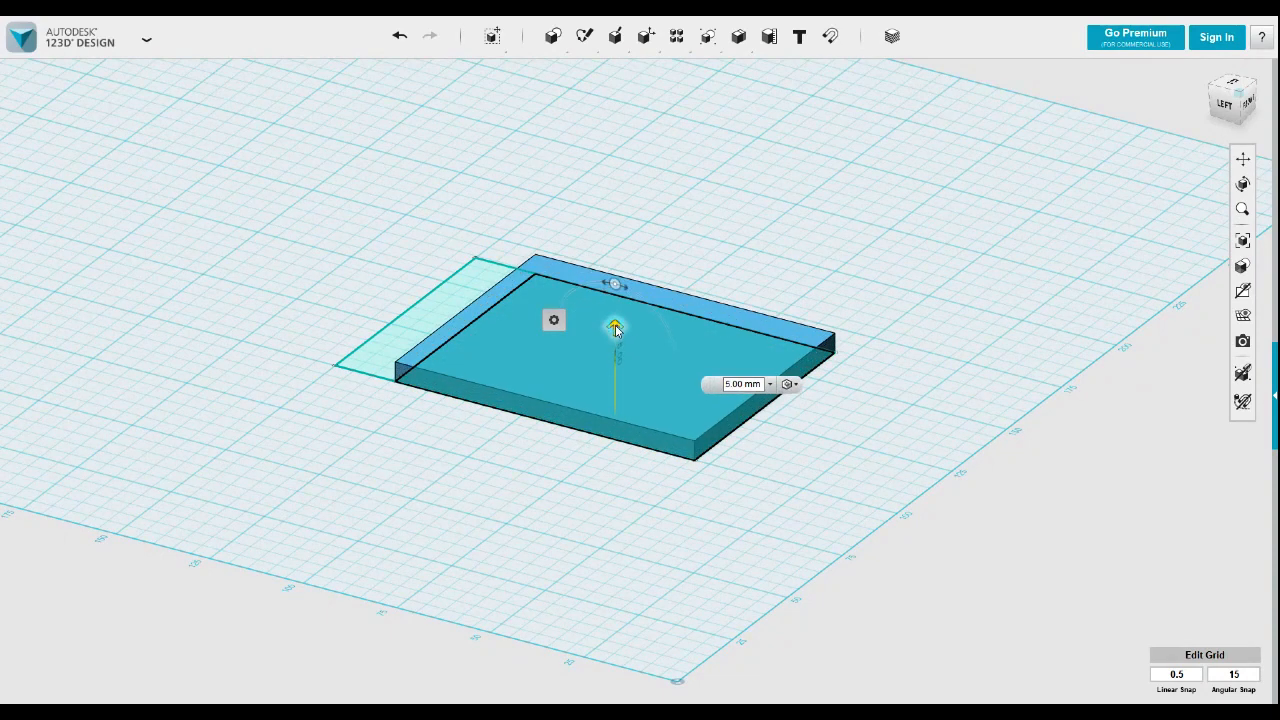
left_click_drag(718, 381, 767, 385)
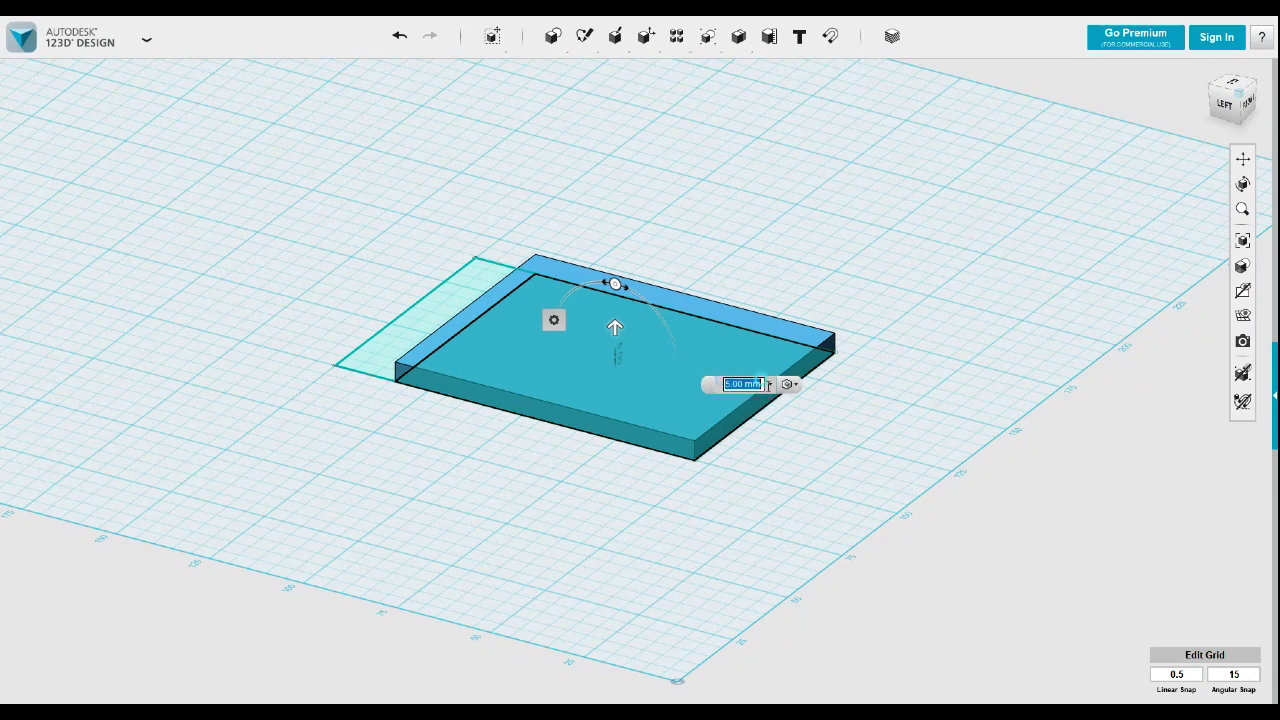
key("Return")
- Extrude the narrow strip beside the base block upward past the block's top face to form an upright wall
mouse_move(576, 399)
right_mouse_down()
mouse_move(500, 437)
mouse_move(540, 440)
right_mouse_up()
left_click(500, 421)
left_click(572, 470)
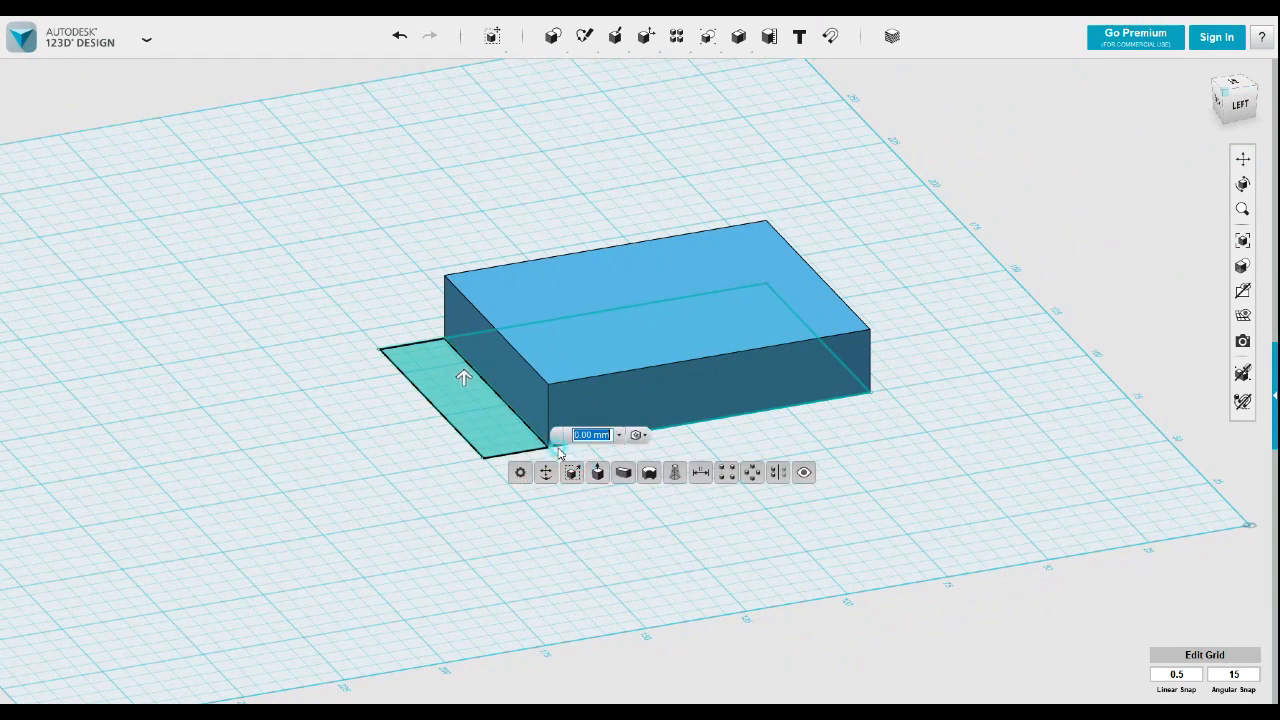
mouse_move(468, 378)
left_mouse_down()
mouse_move(463, 245)
mouse_move(483, 245)
left_mouse_up()
right_click_drag(545, 214, 443, 216)
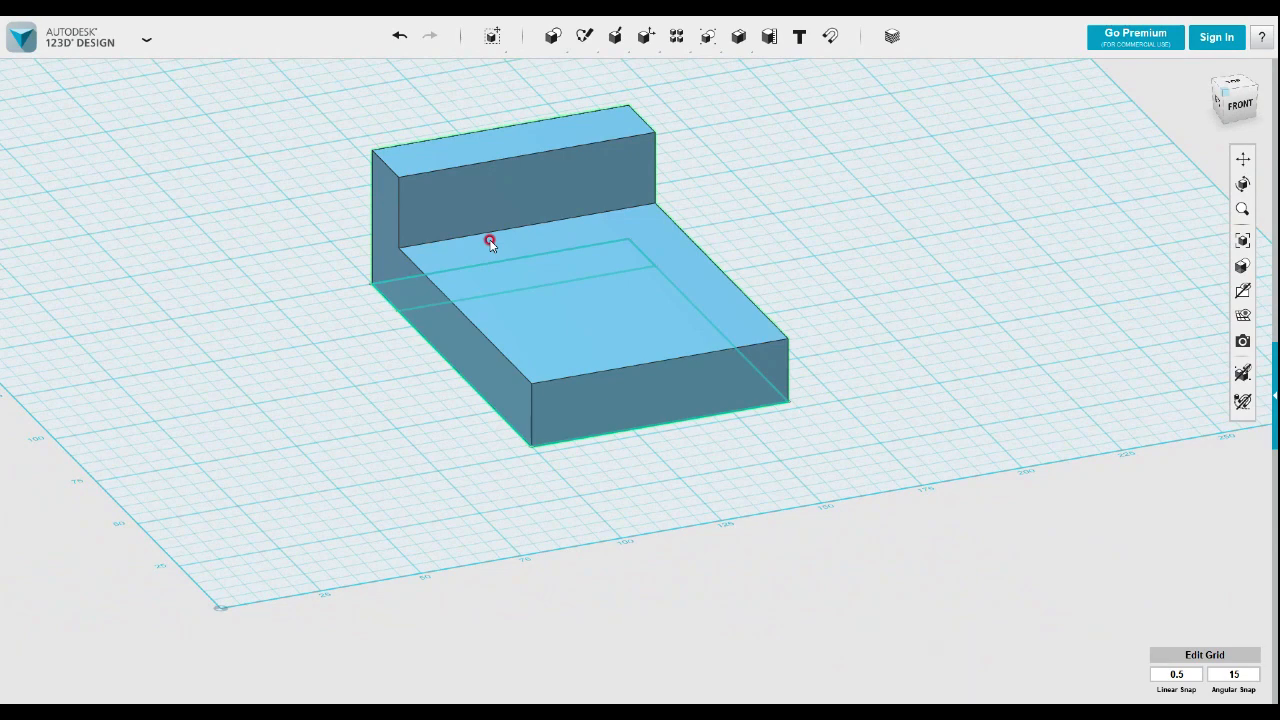
right_click_drag(500, 242, 398, 255)
left_click(398, 255)
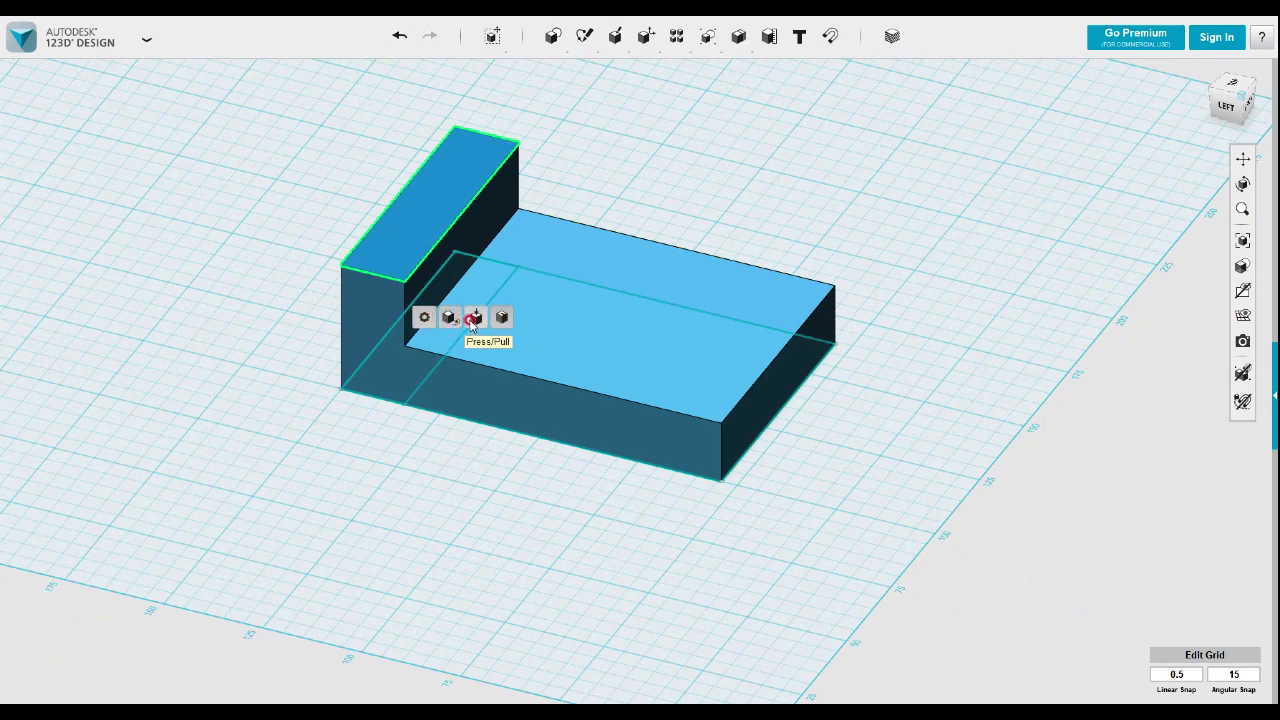
left_click(472, 318)
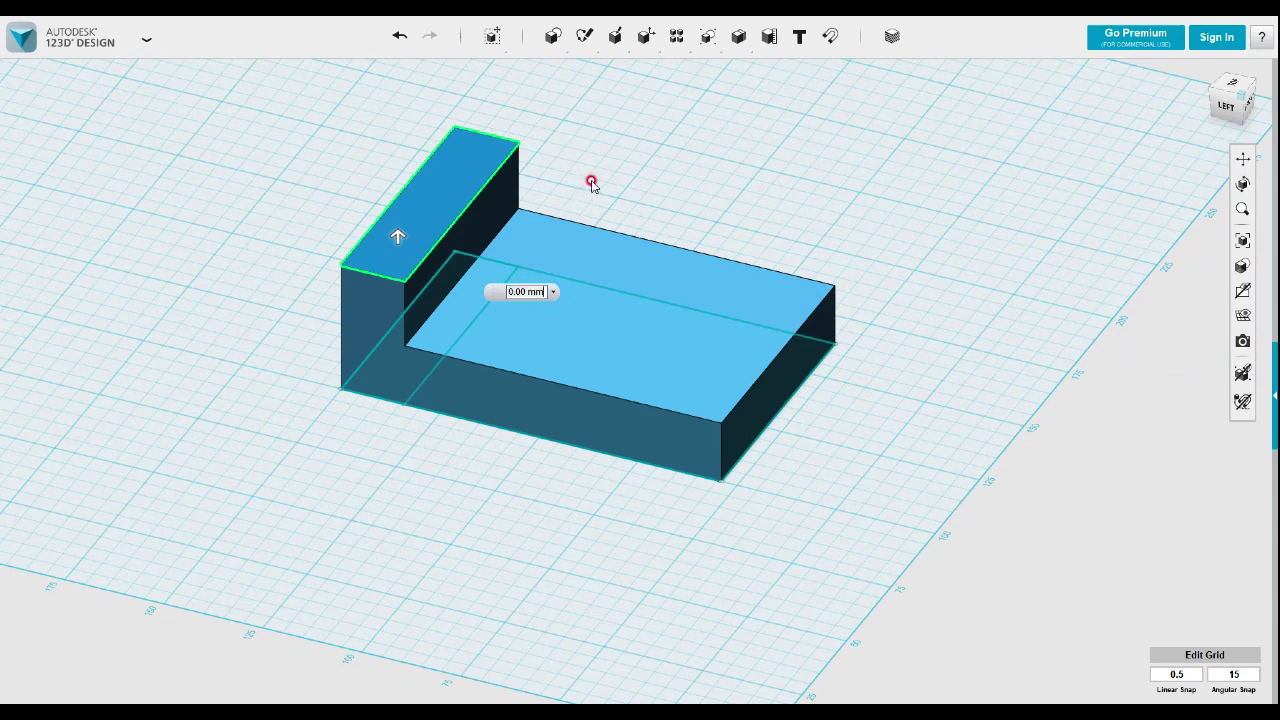
left_click(591, 182)
left_click(548, 50)
left_click(566, 116)
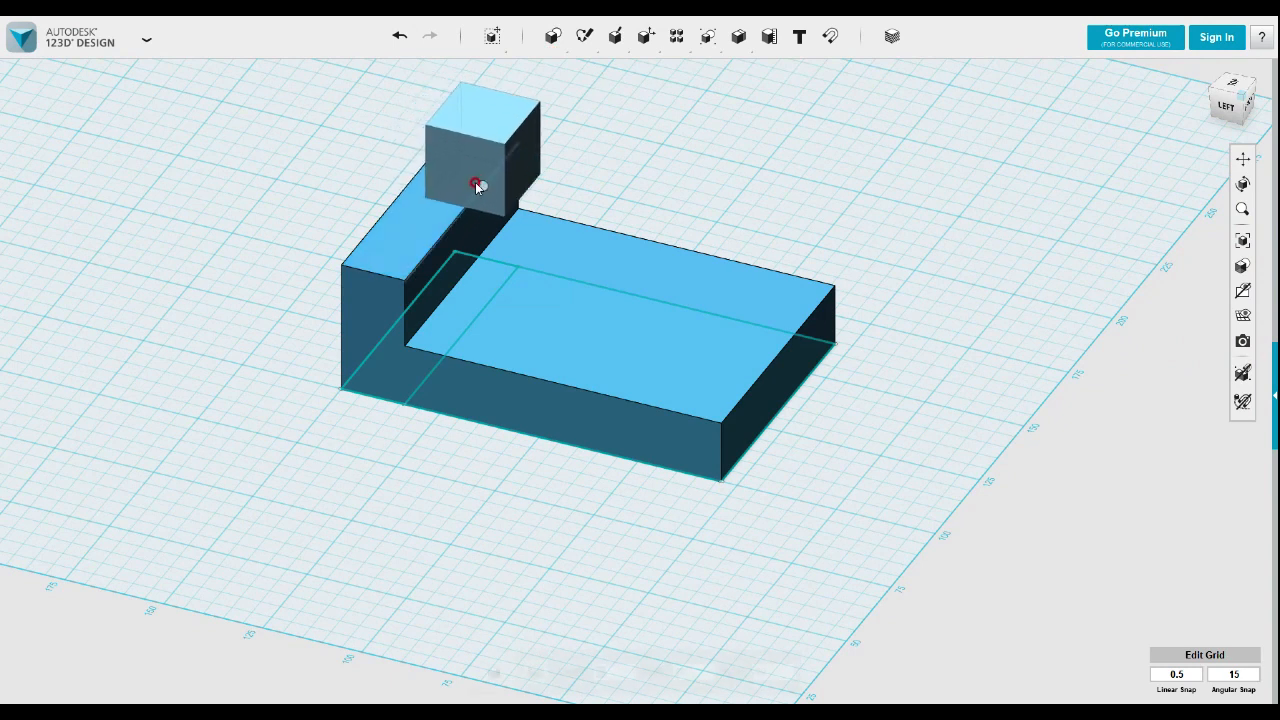
key("Escape")
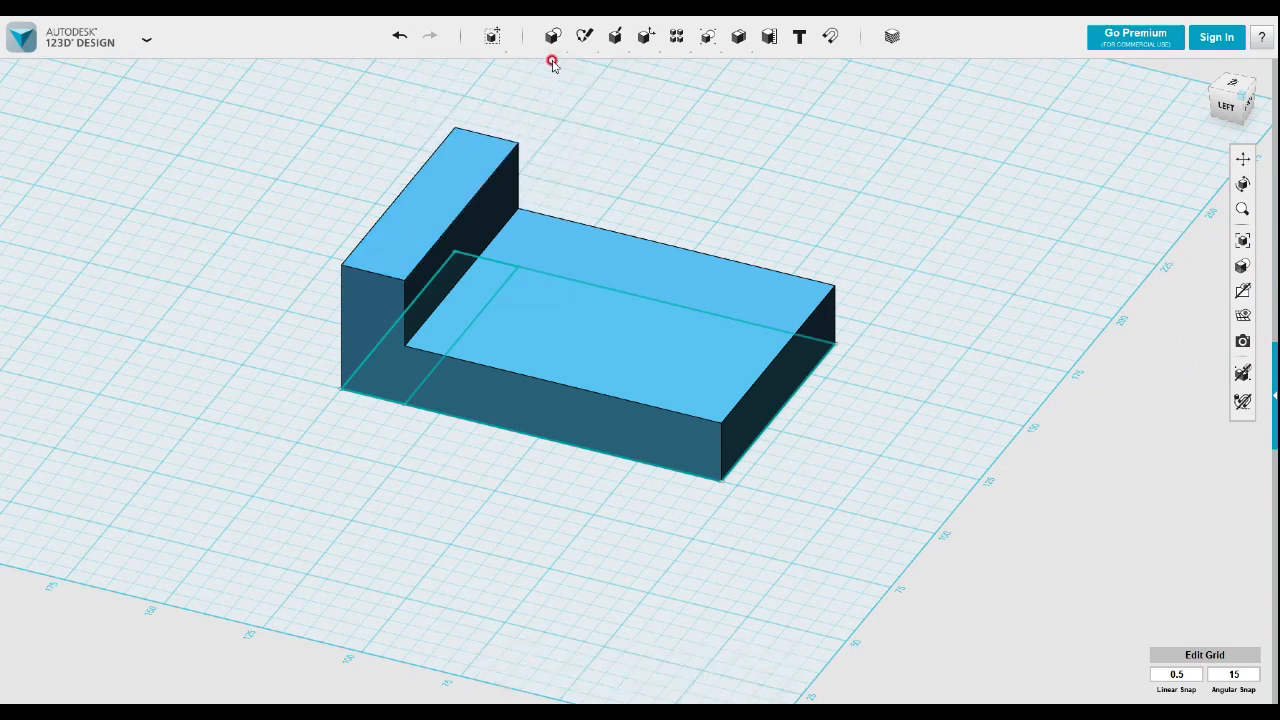
- Project the outline of the upright wall's top face into a new sketch
mouse_move(552, 40)
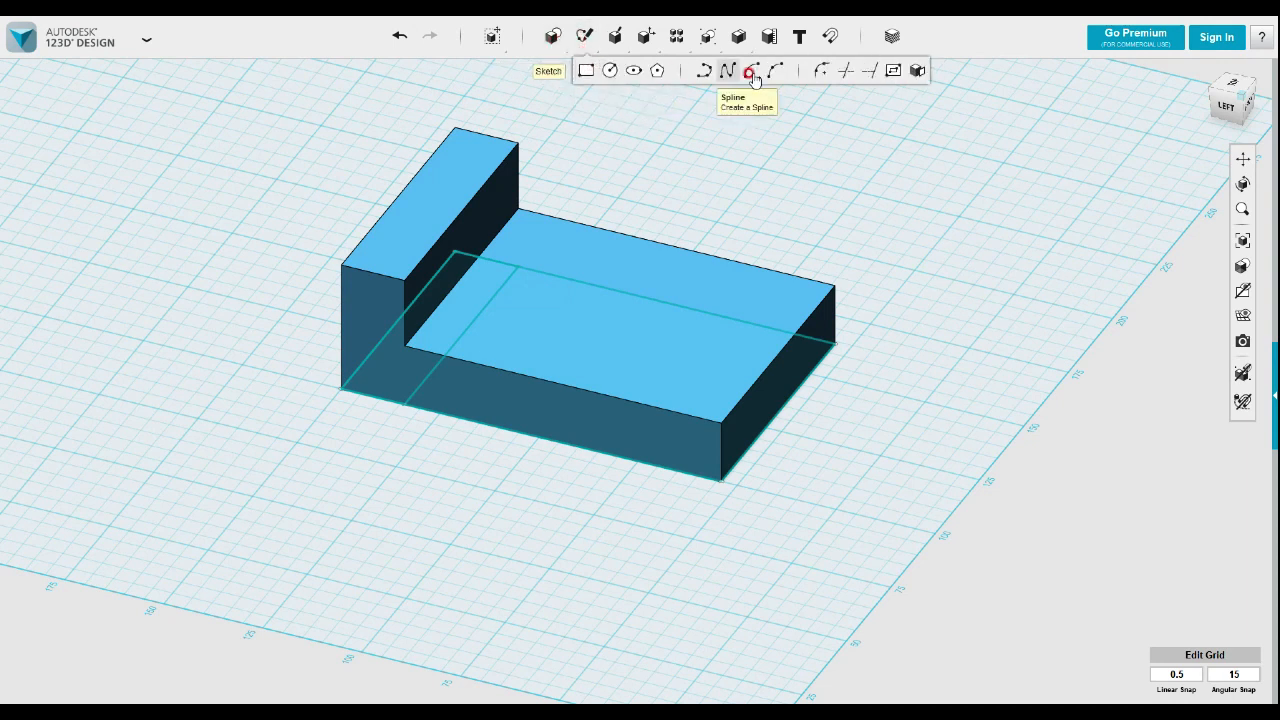
left_click(916, 72)
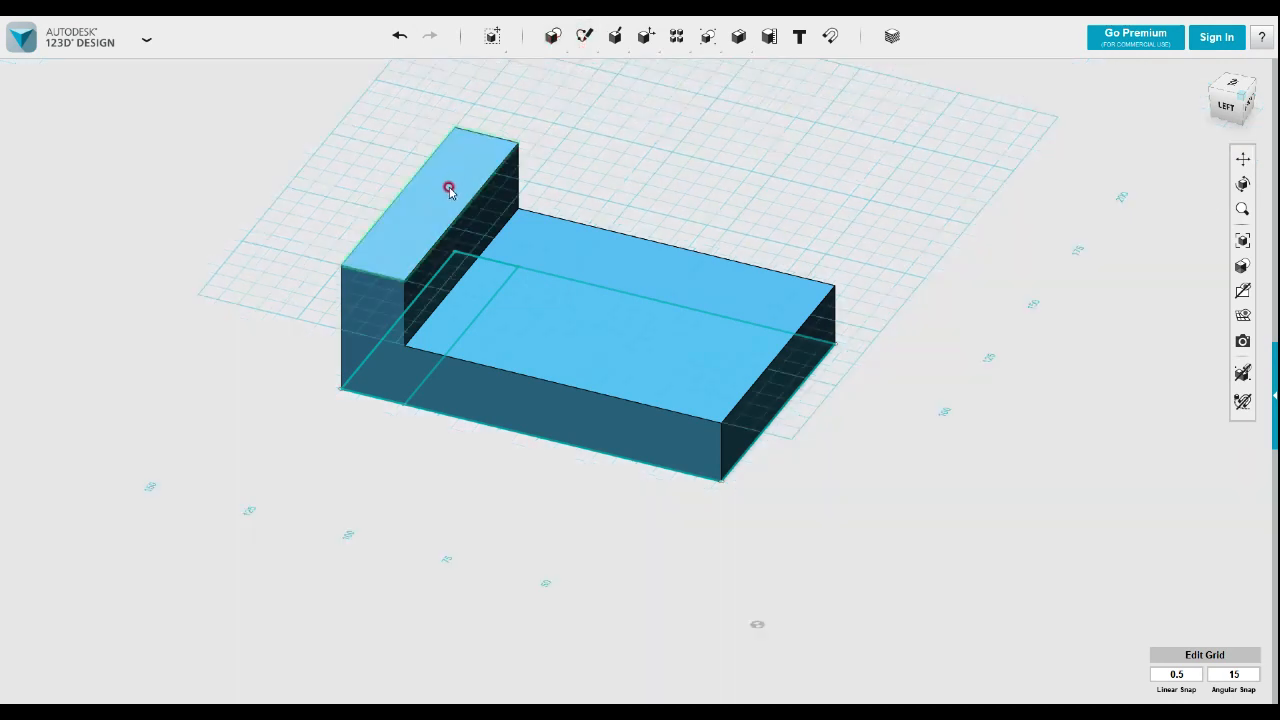
left_click(447, 199)
left_click(386, 260)
left_click(343, 240)
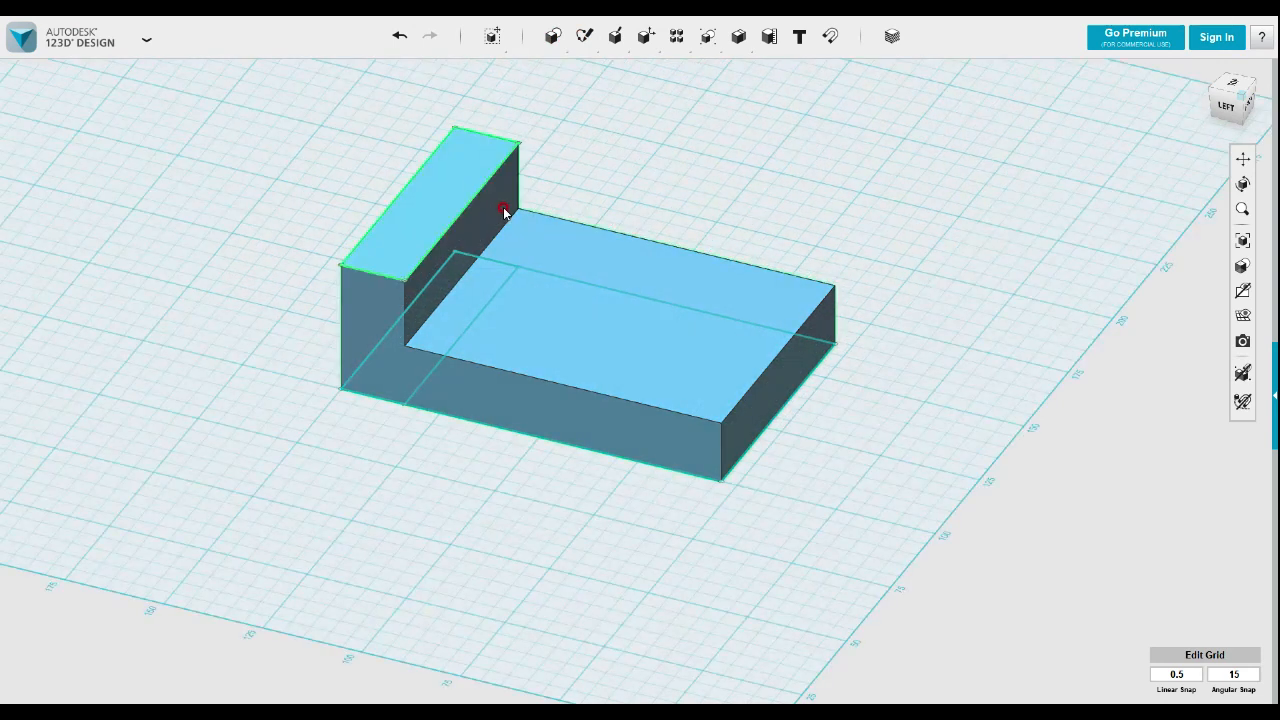
- Extrude the projected wall-top profile 30 mm upward as a new solid
left_click(462, 196)
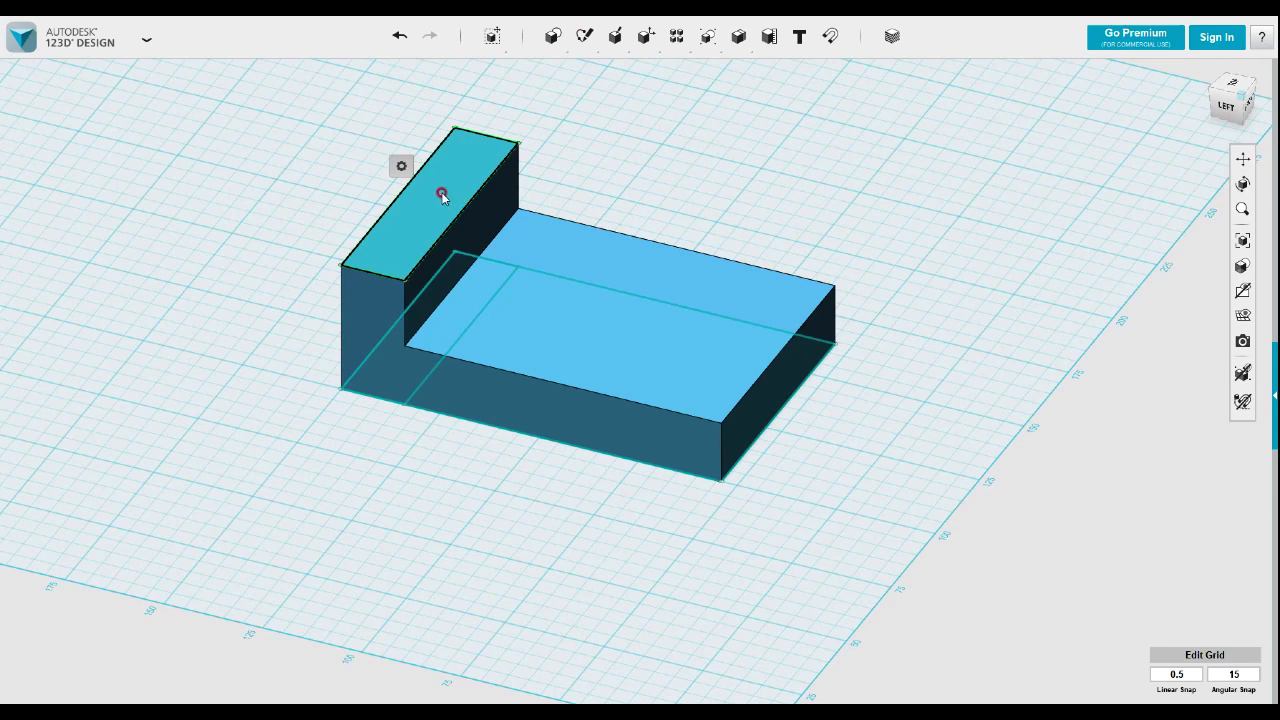
left_click(439, 197)
left_click(418, 216)
mouse_move(443, 272)
left_click(520, 272)
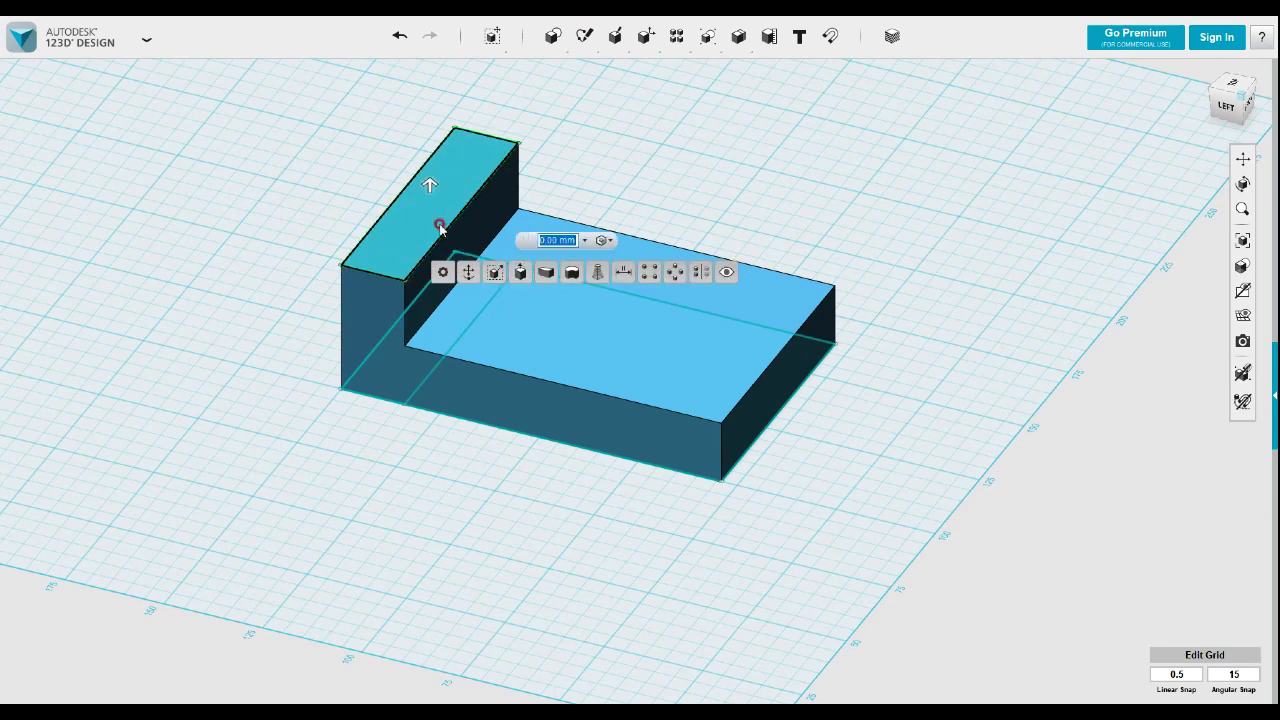
left_click_drag(428, 190, 428, 118)
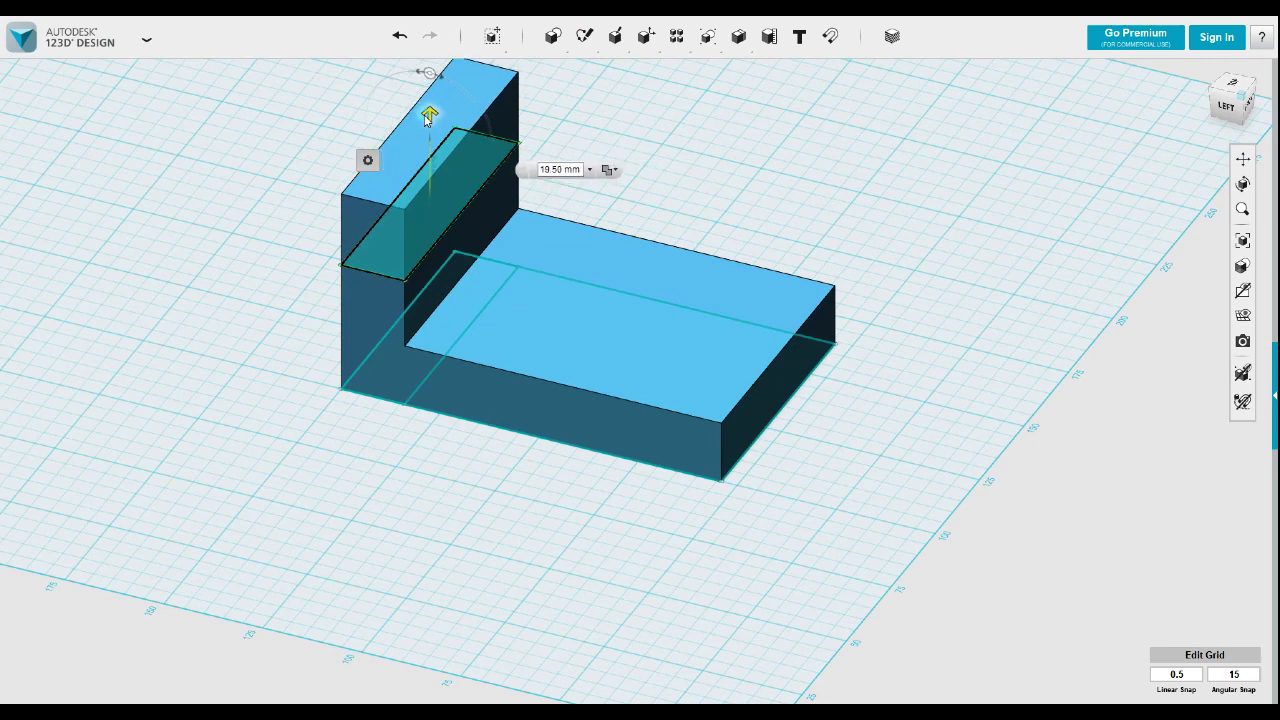
left_click(568, 170)
type("3")
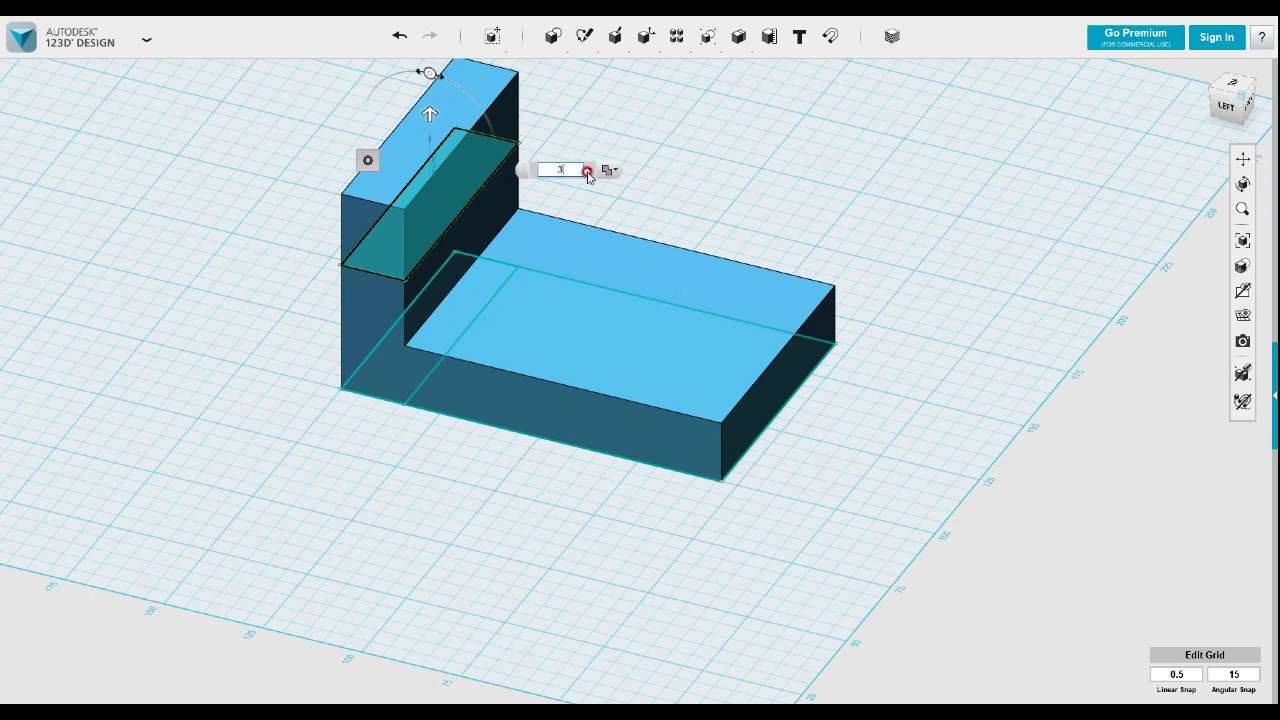
type("0")
left_click(609, 131)
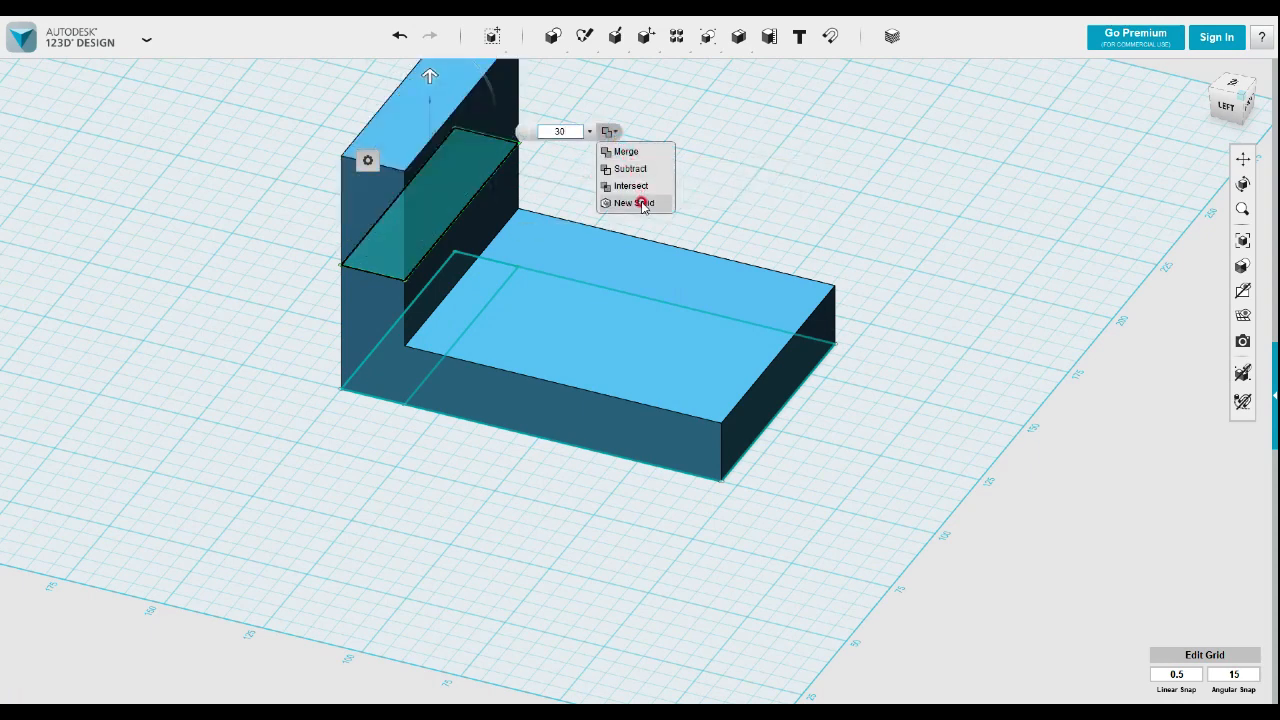
left_click(640, 203)
middle_click_drag(640, 172, 636, 297)
right_click_drag(585, 200, 609, 222)
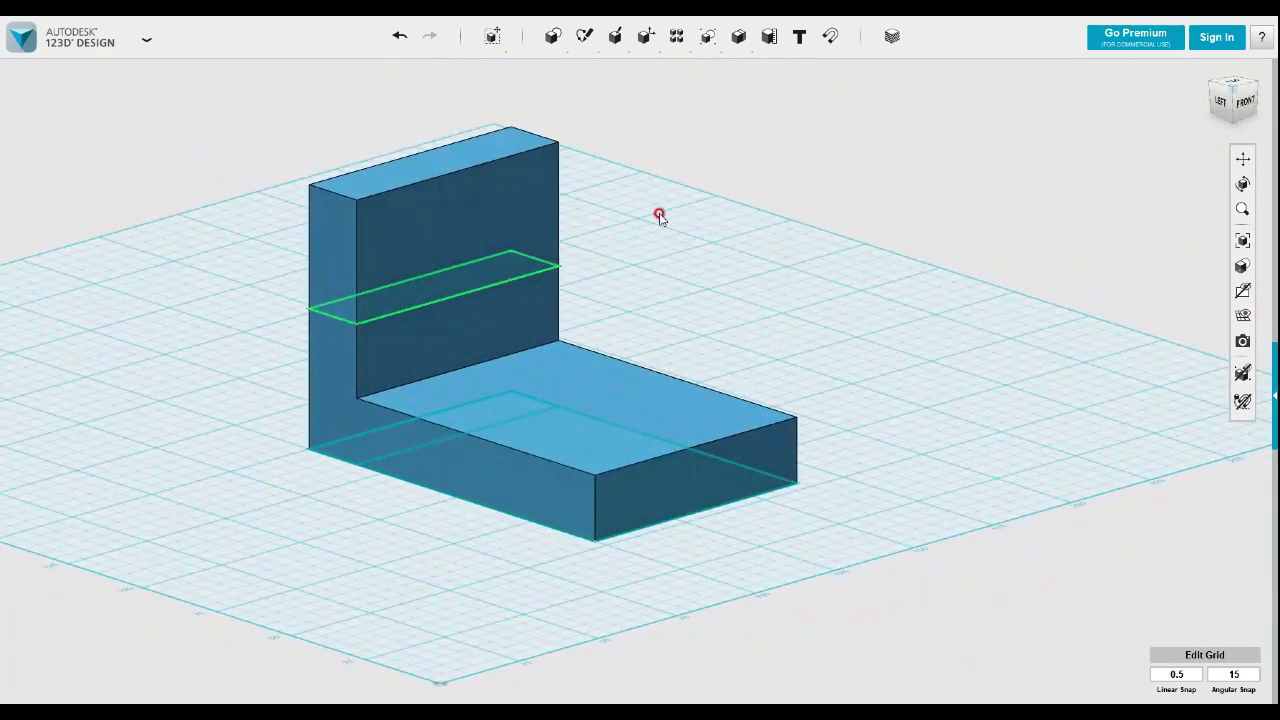
mouse_move(585, 37)
left_click(358, 316)
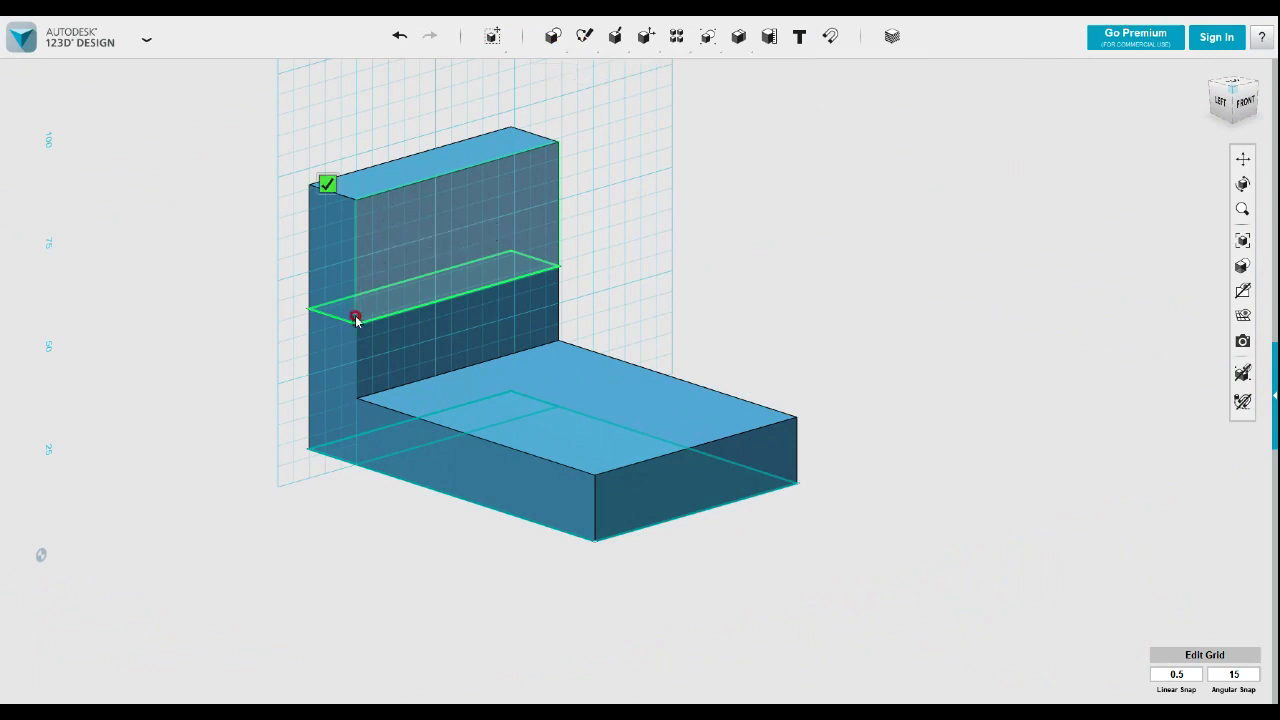
scroll(360, 332, "up", 5)
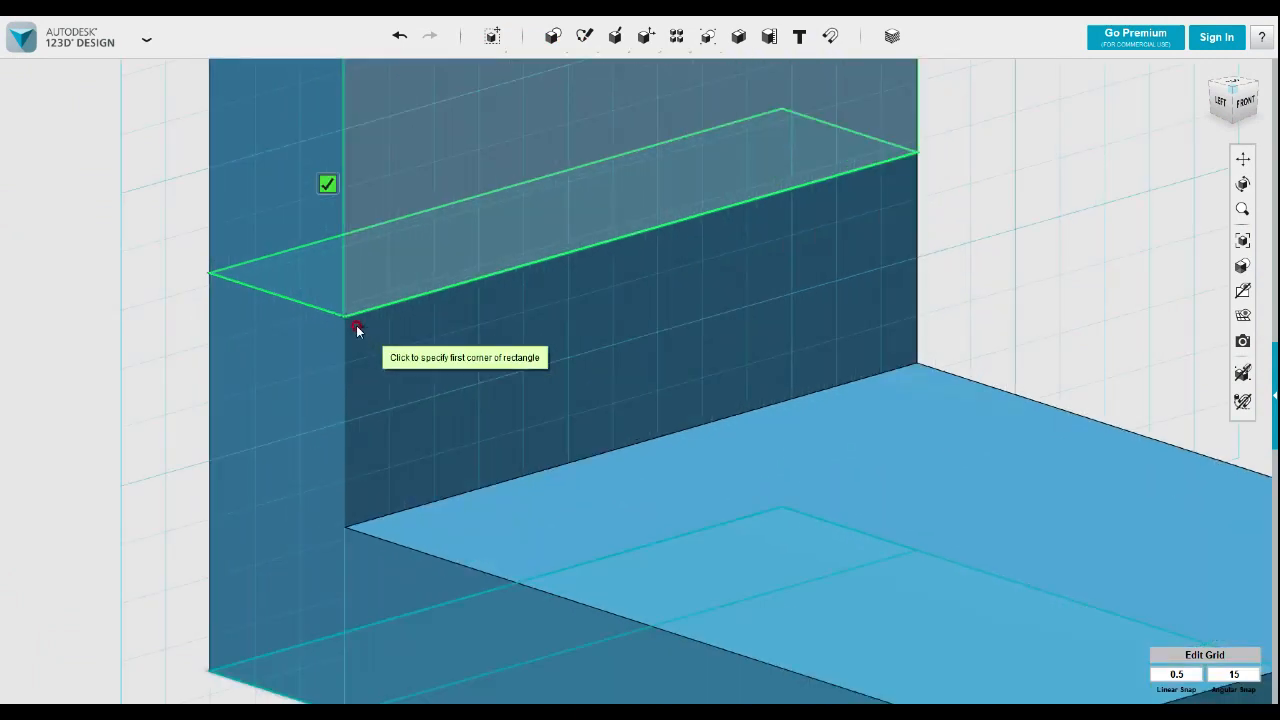
scroll(345, 319, "down", 5)
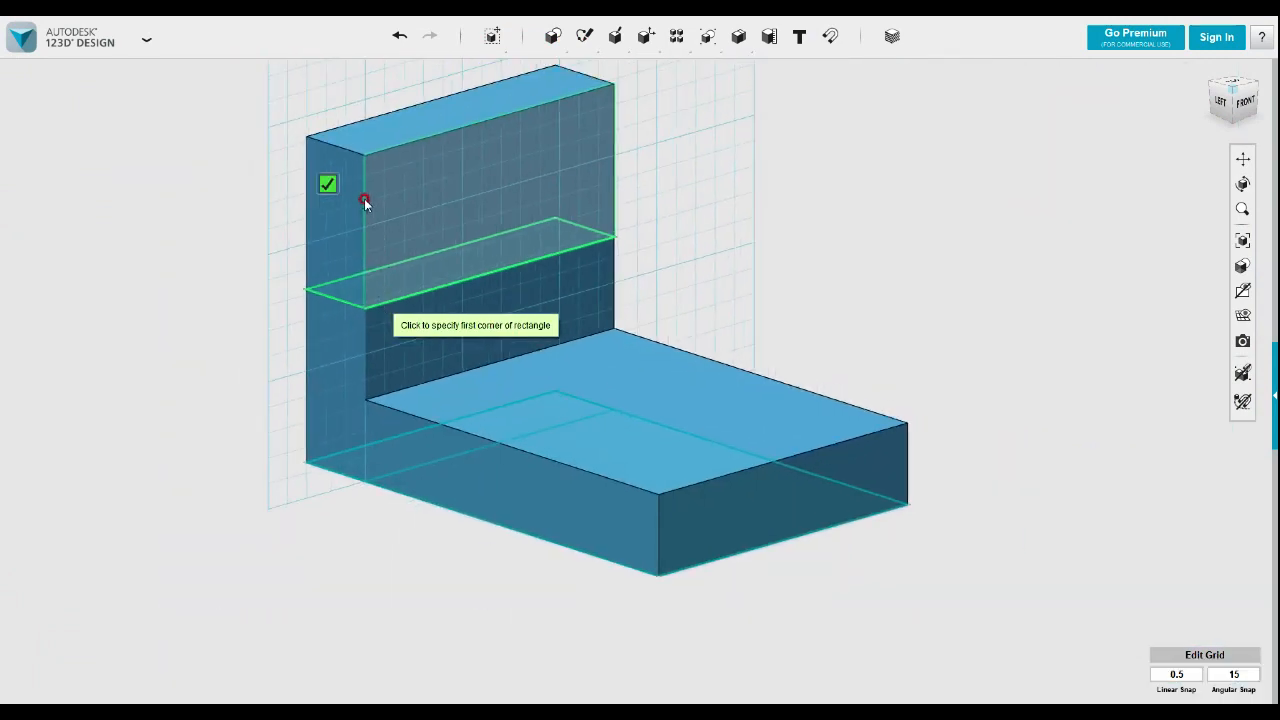
left_click(368, 155)
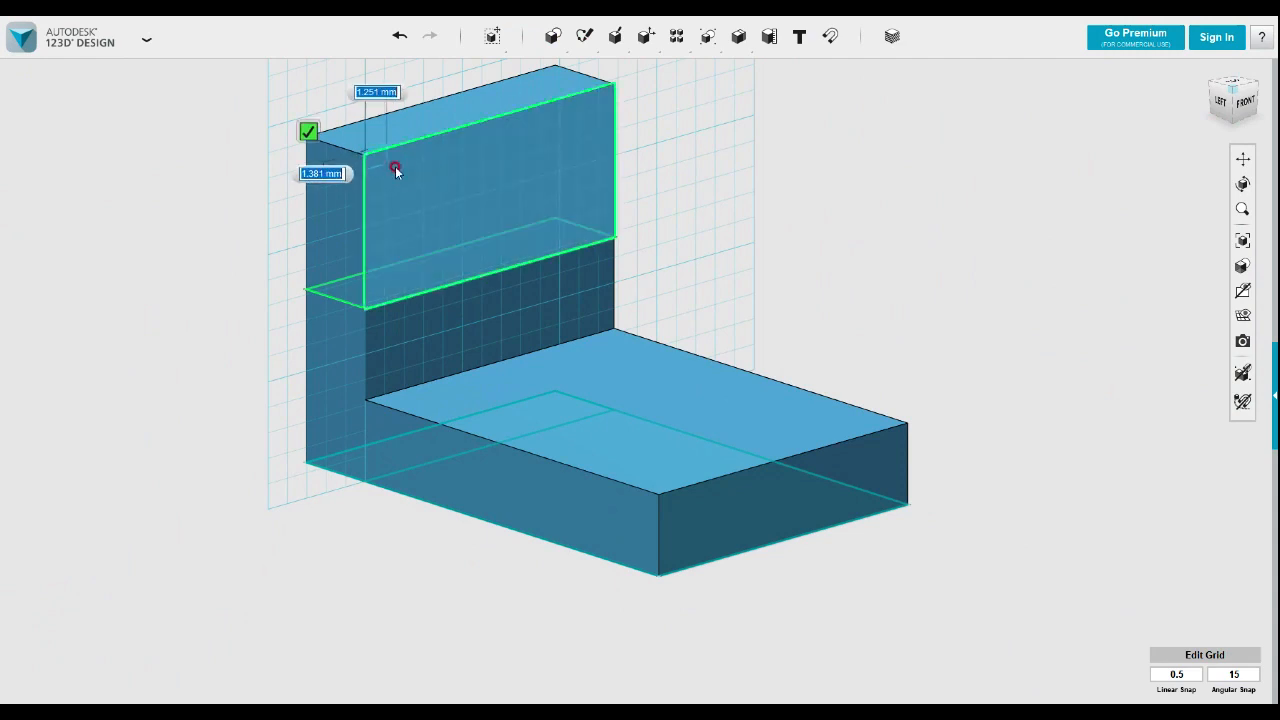
left_click(454, 234)
mouse_move(391, 220)
right_mouse_down()
mouse_move(369, 203)
mouse_move(434, 211)
mouse_move(414, 218)
right_mouse_up()
left_click(434, 208)
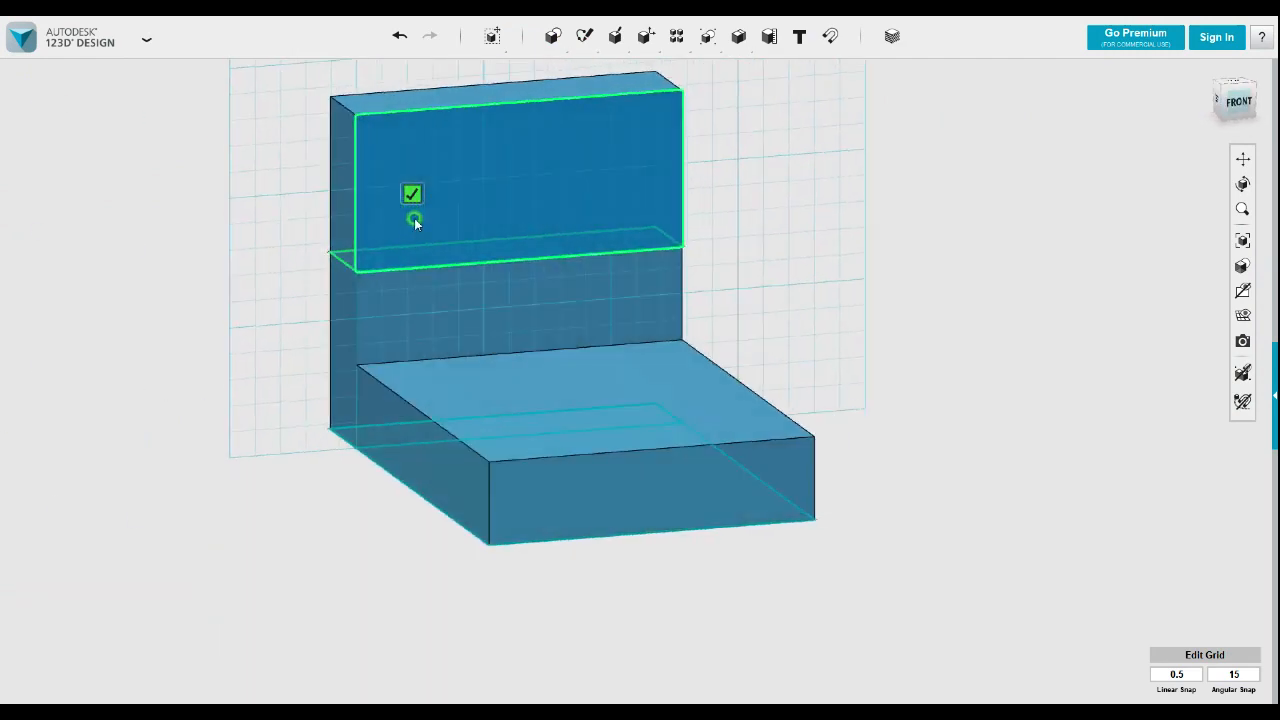
scroll(431, 233, "up", 3)
key("Escape")
middle_click_drag(322, 195, 340, 338)
right_click_drag(340, 338, 346, 330)
mouse_move(584, 37)
left_click(585, 69)
left_click(429, 209)
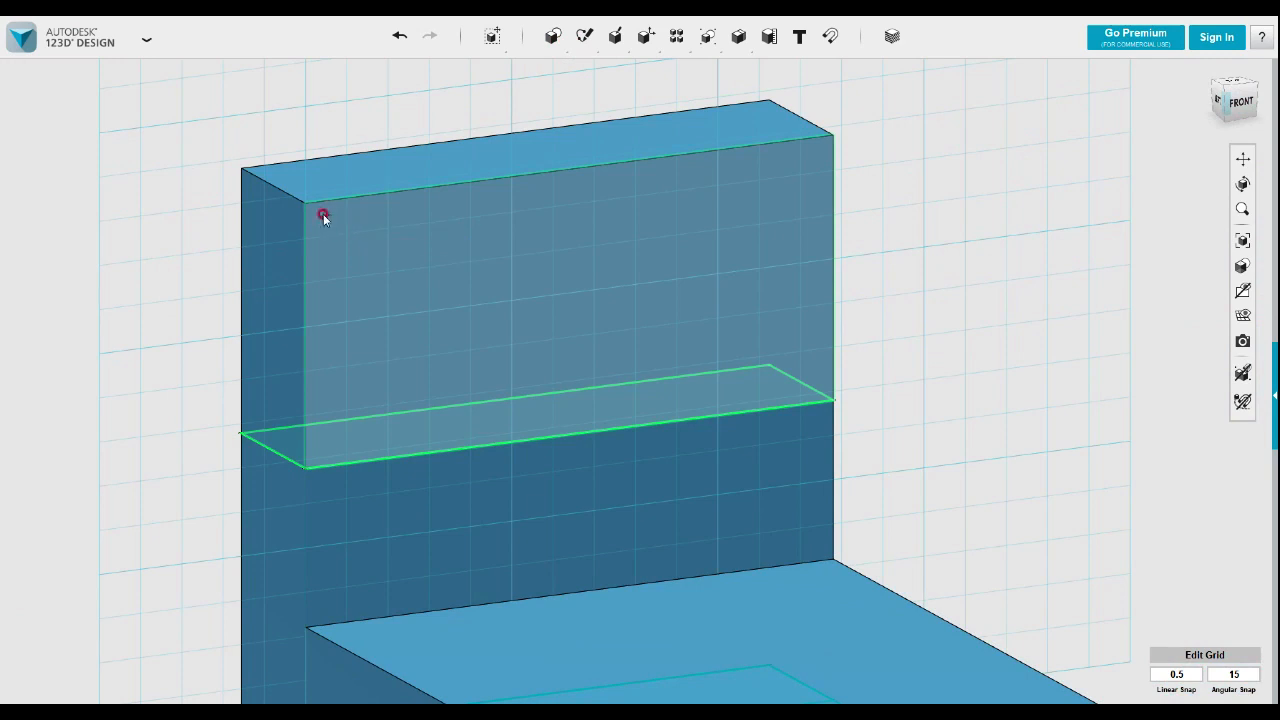
scroll(307, 205, "up", 3)
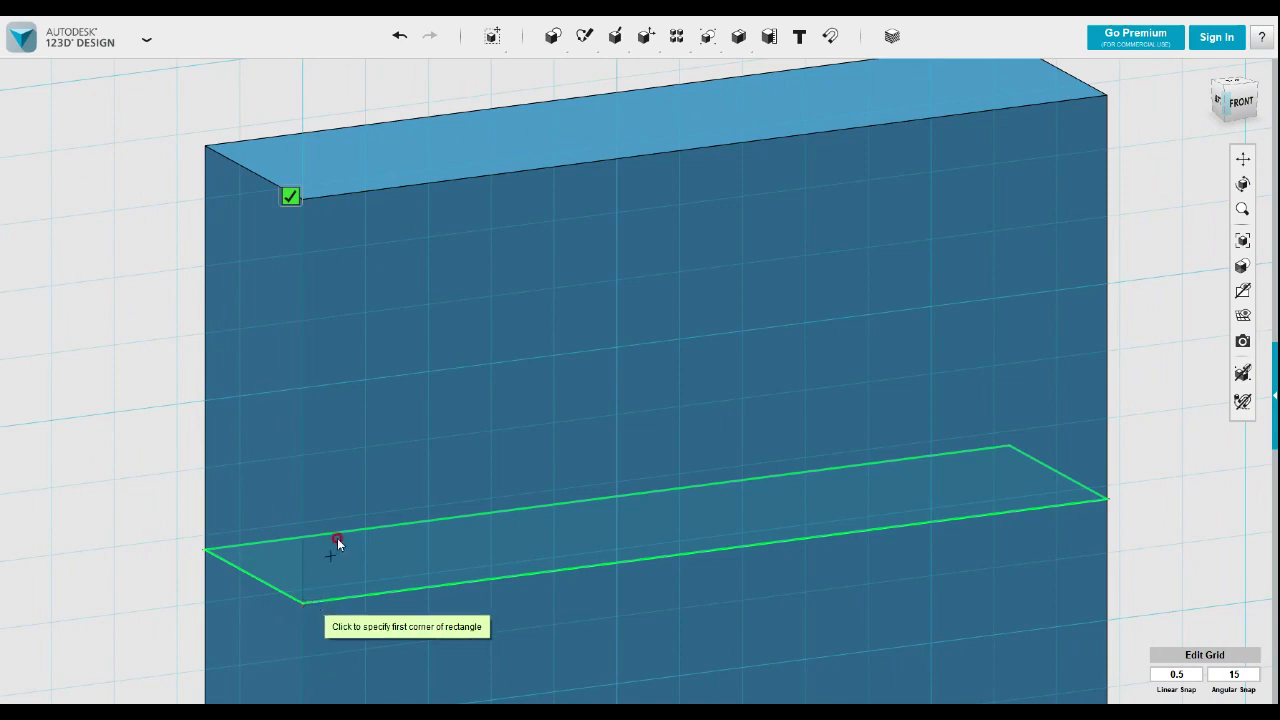
scroll(351, 466, "down", 5)
right_click_drag(451, 449, 477, 397)
scroll(473, 299, "up", 4)
scroll(473, 299, "up", 2)
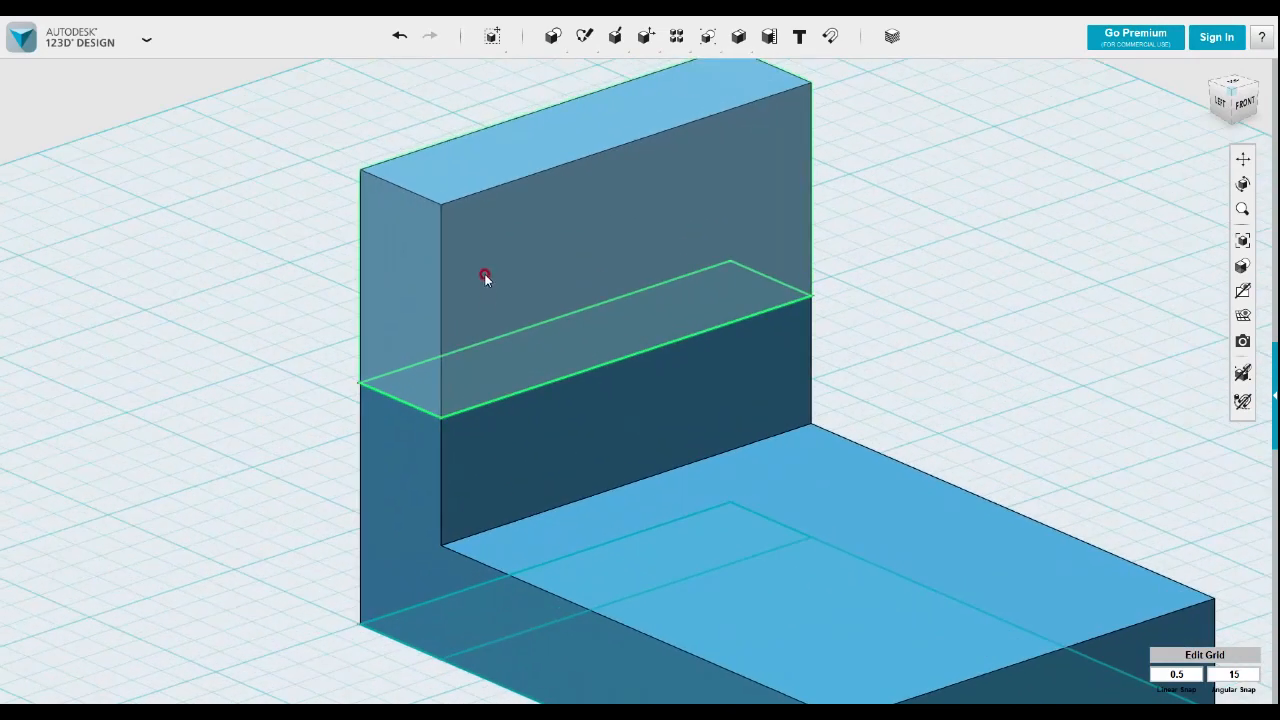
left_click(486, 279)
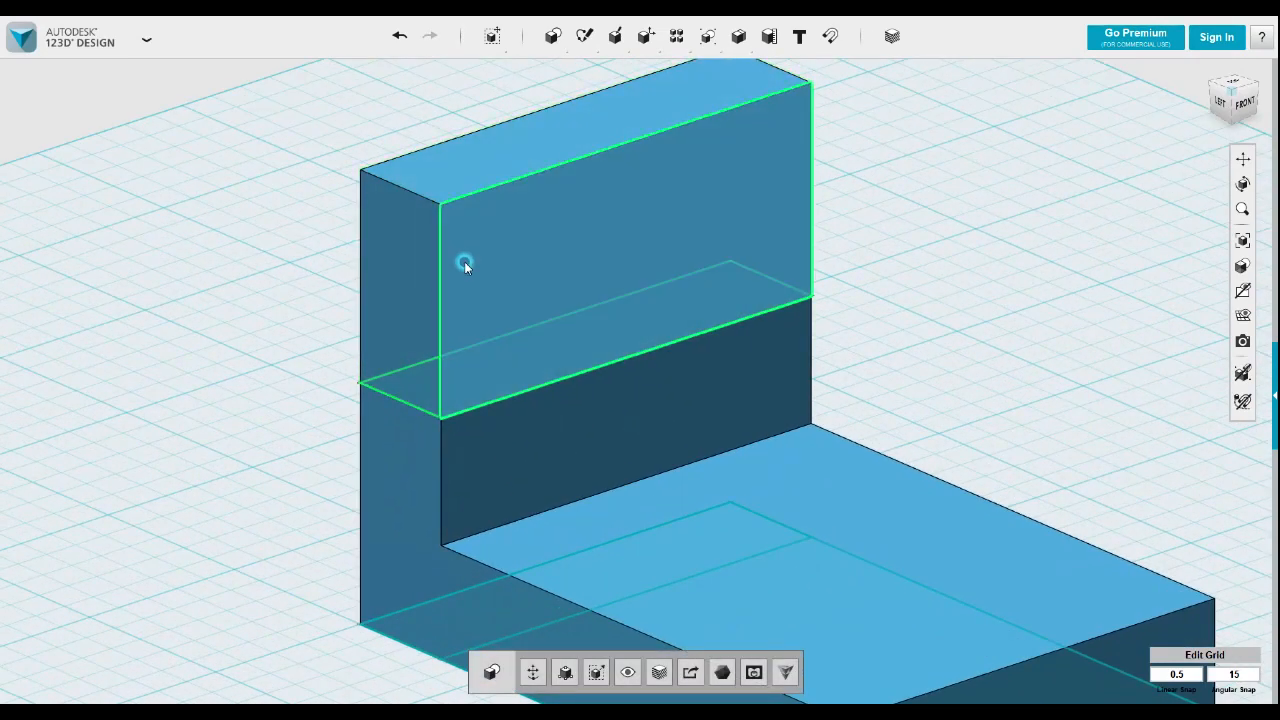
left_click(495, 290)
mouse_move(491, 320)
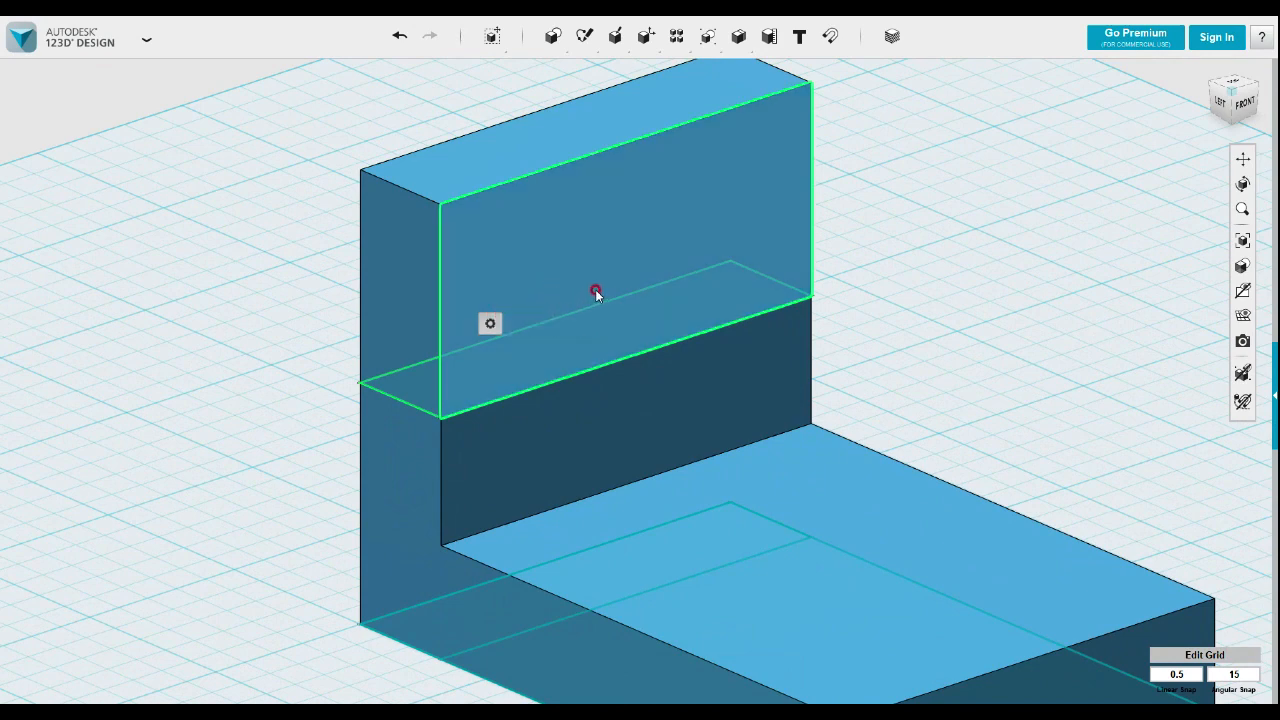
left_click(530, 88)
mouse_move(586, 37)
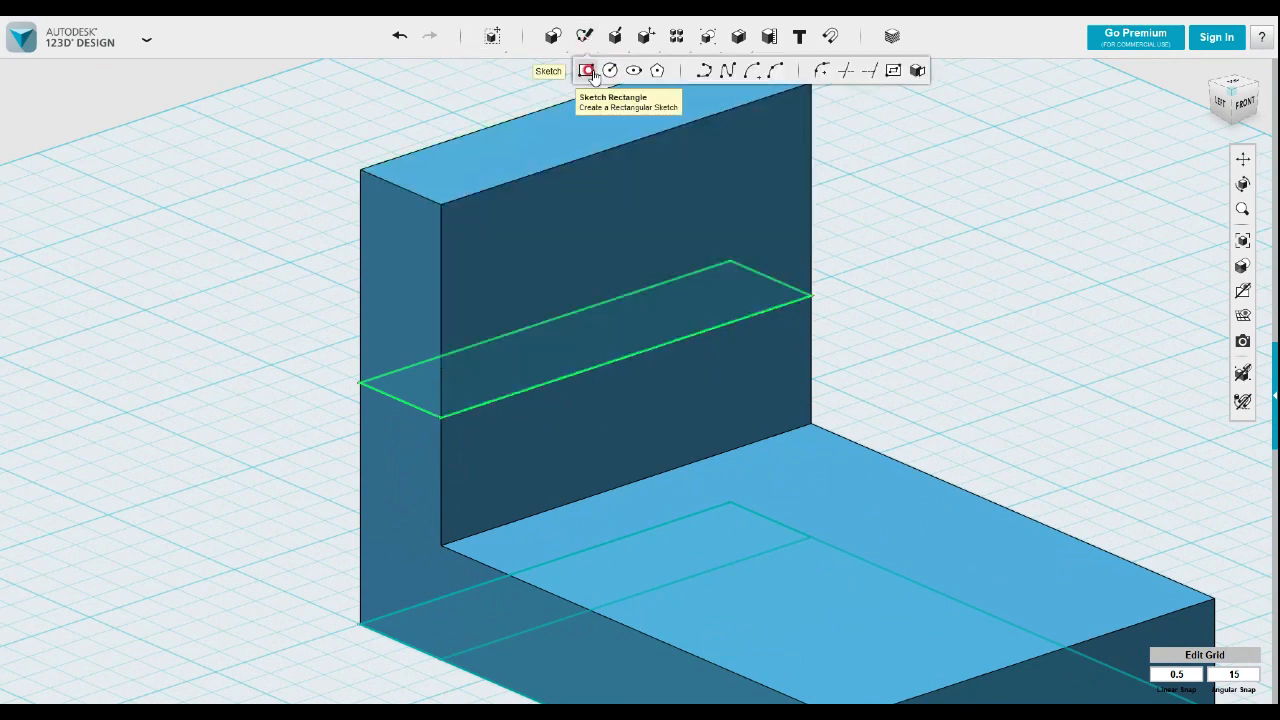
left_click(587, 72)
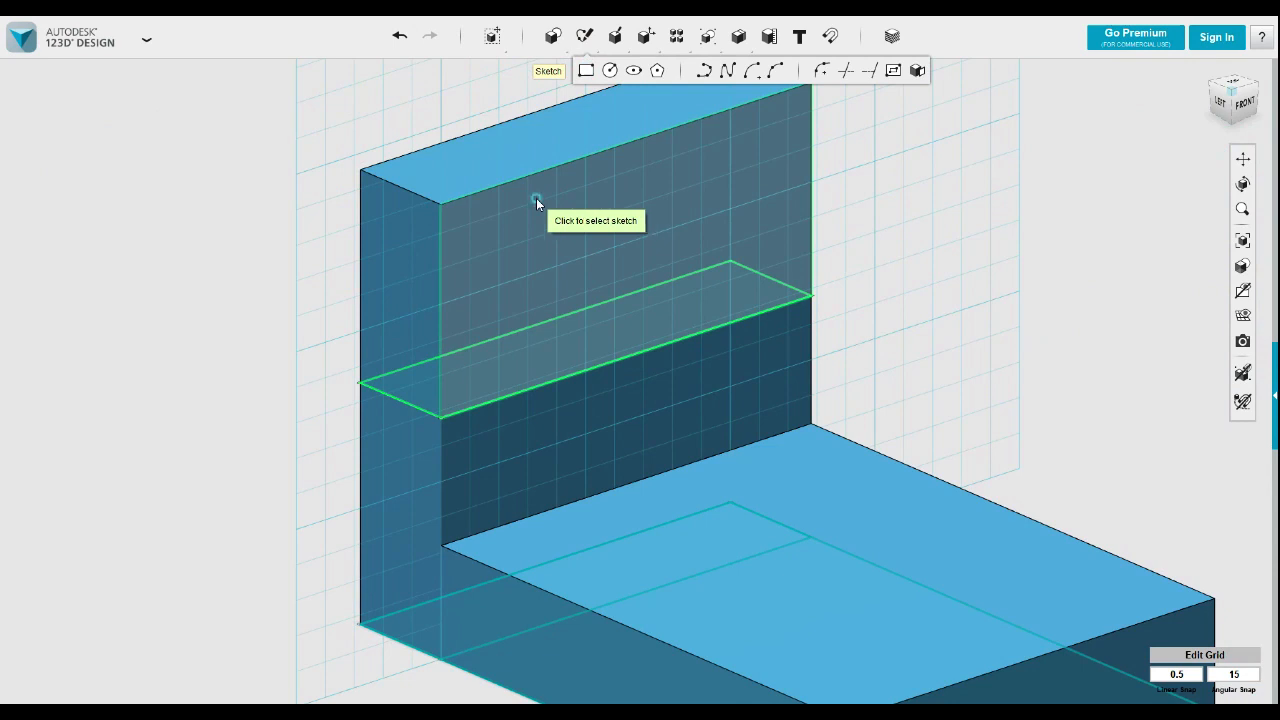
left_click(536, 200)
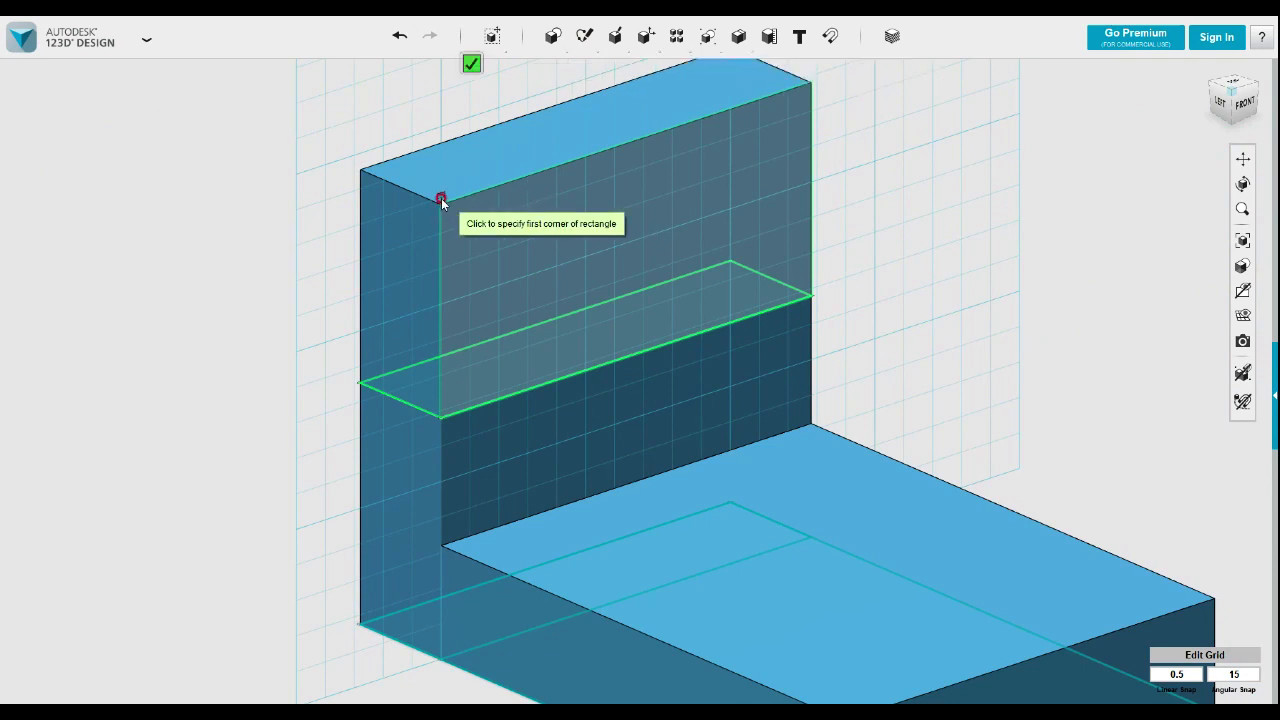
scroll(441, 204, "up", 3)
scroll(441, 204, "up", 2)
scroll(441, 205, "down", 1)
scroll(458, 240, "down", 3)
key("Escape")
- Sketch a rectangle 30 mm high and 20 mm wide on the upper wall block's inner face, starting from its near upper corner
mouse_move(585, 36)
left_click(585, 76)
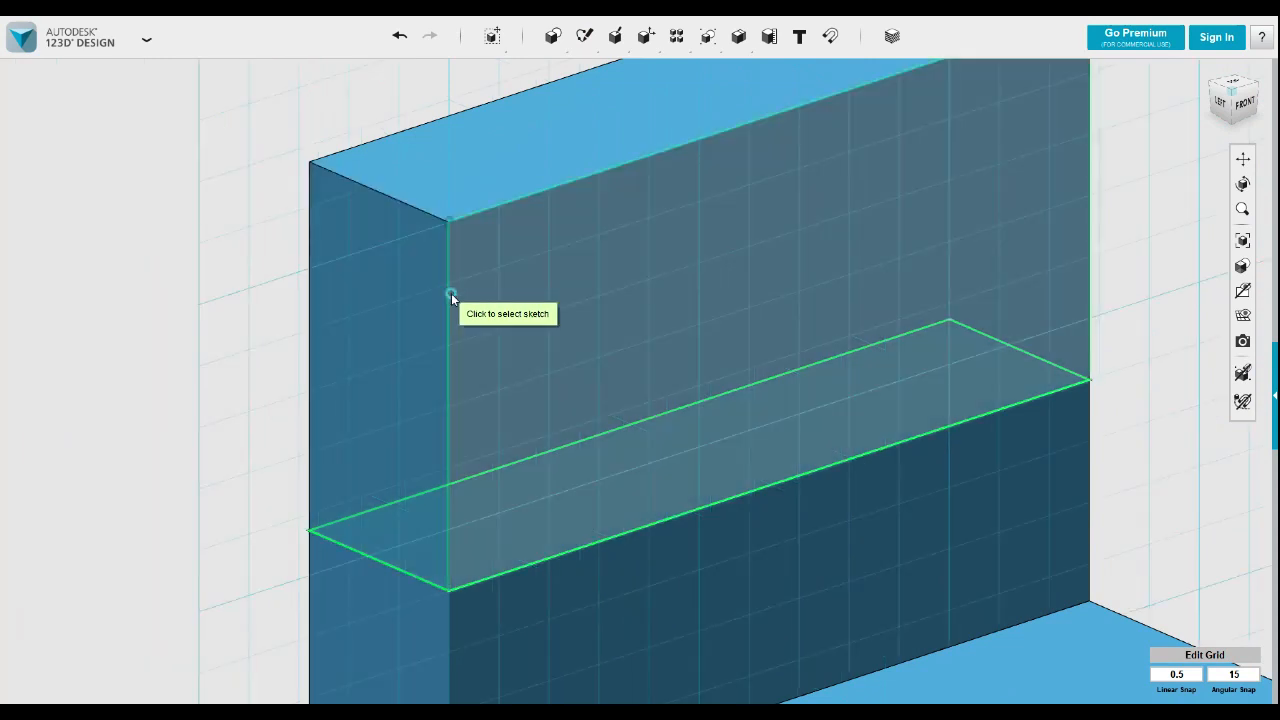
left_click(451, 295)
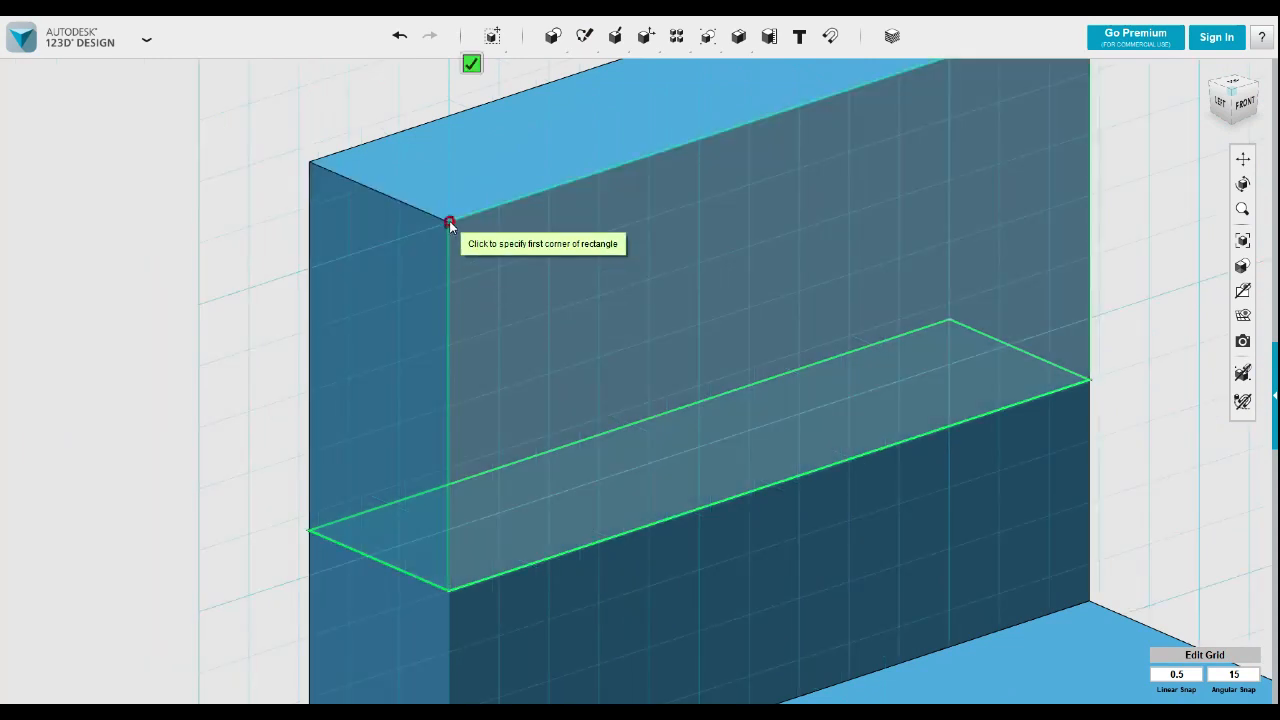
scroll(450, 224, "up", 5)
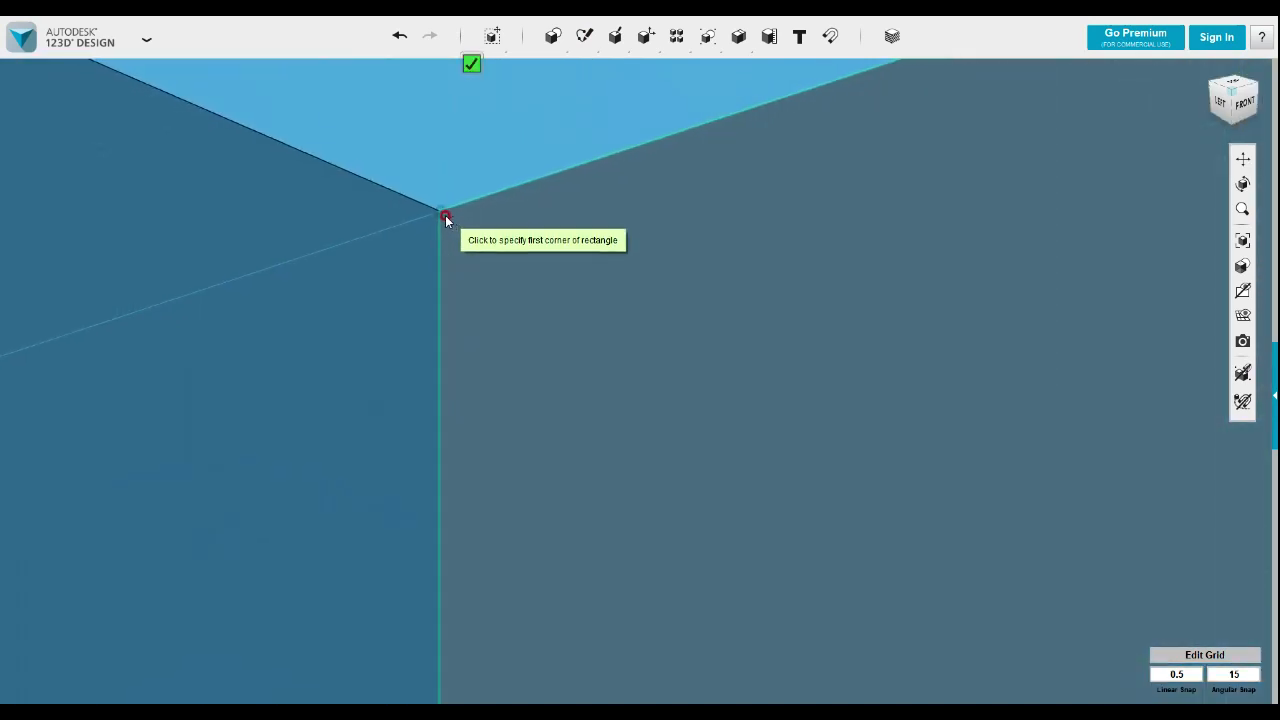
scroll(438, 216, "up", 3)
scroll(435, 236, "down", 3)
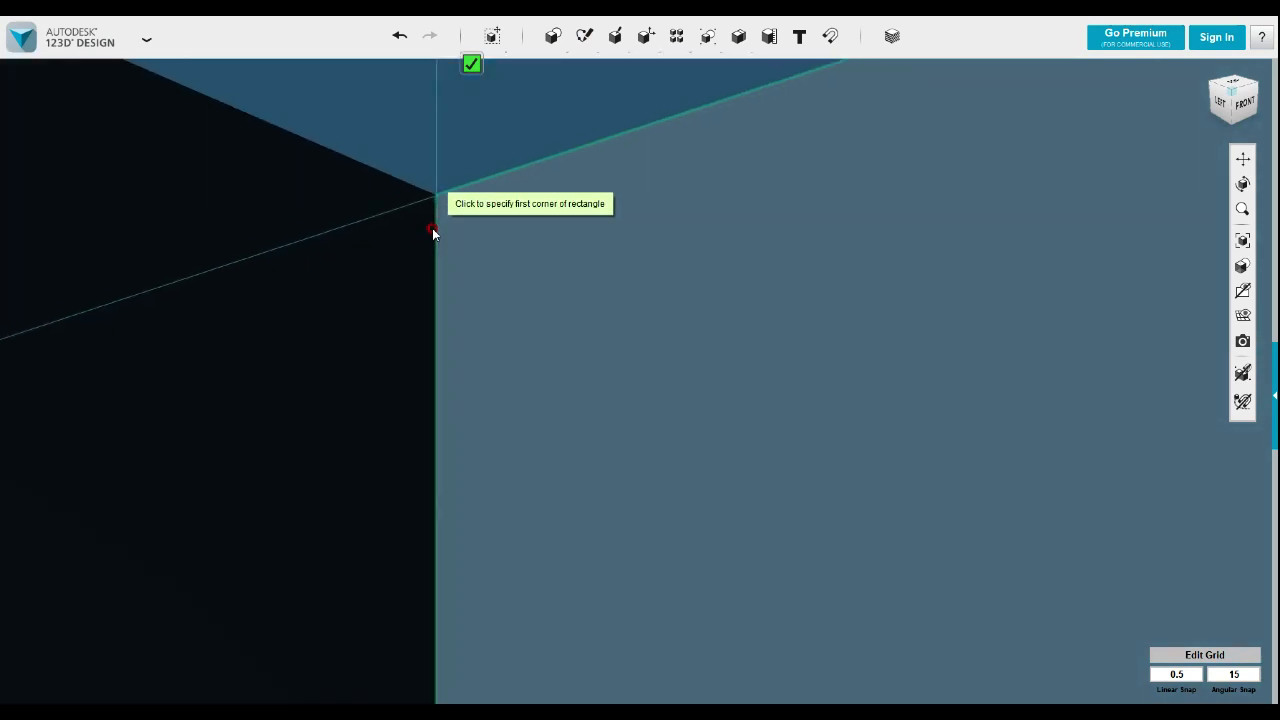
scroll(437, 242, "down", 5)
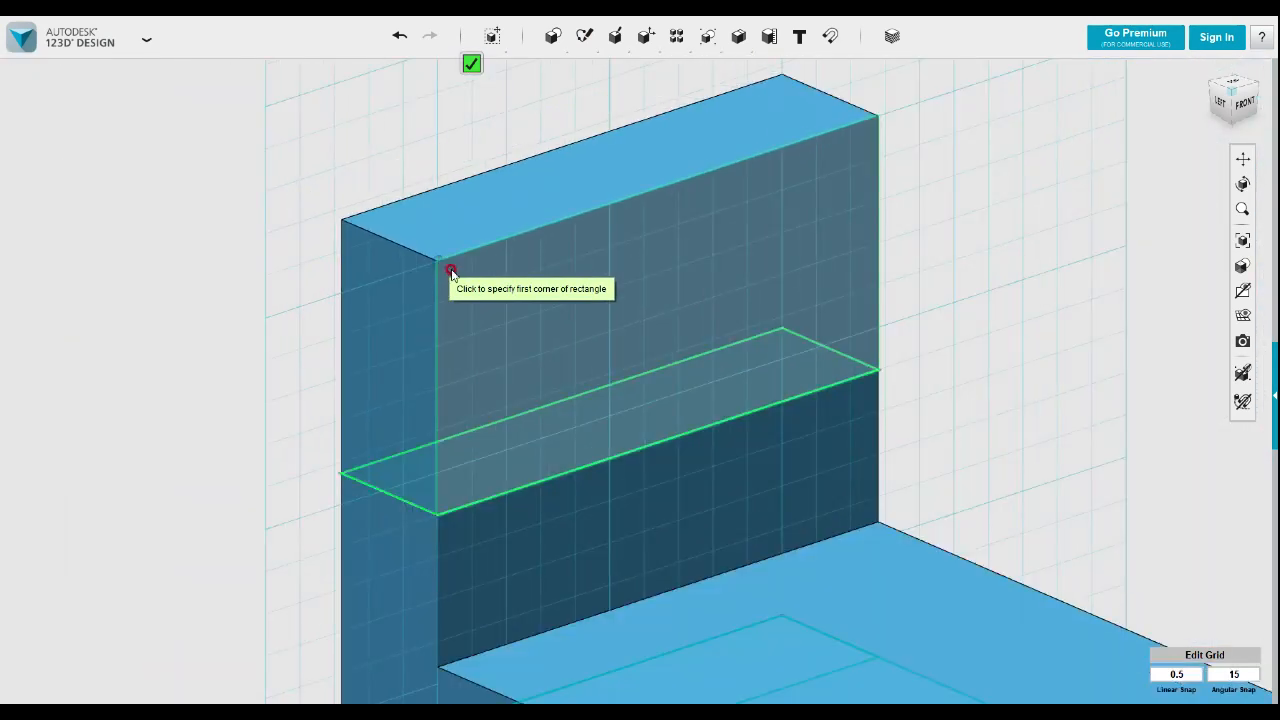
left_click(441, 262)
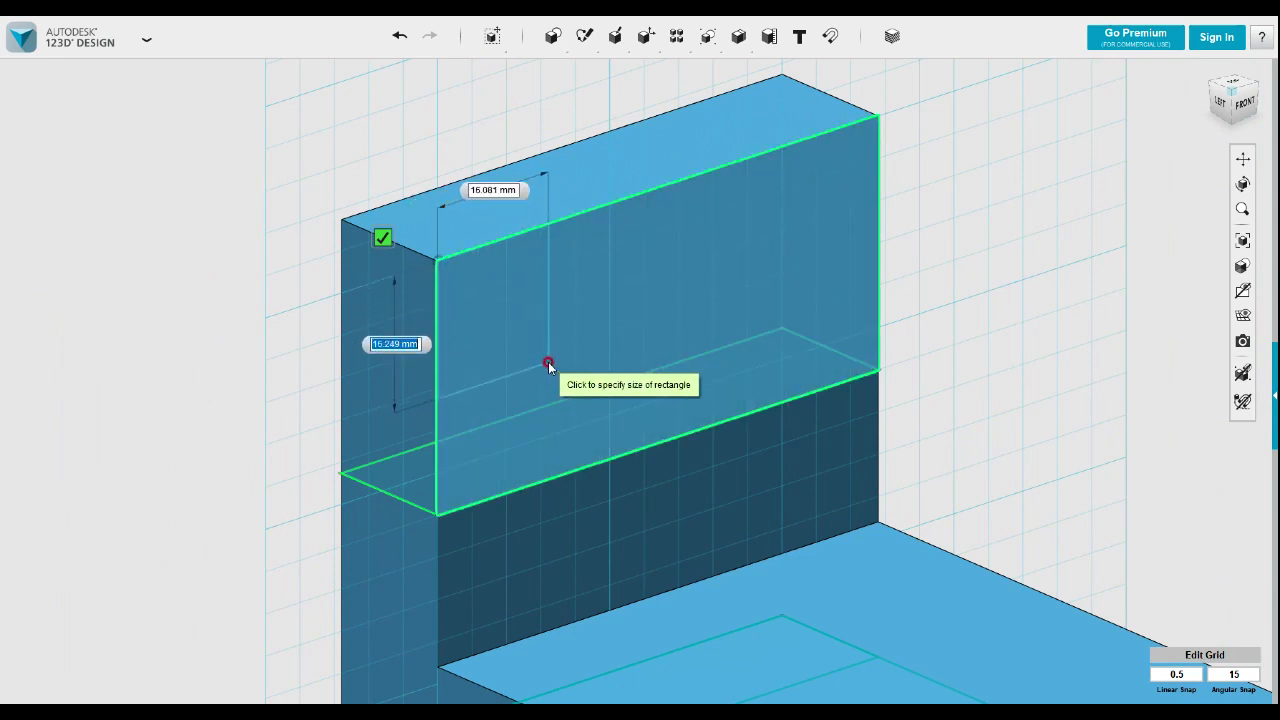
type("30")
key("Tab")
type("2")
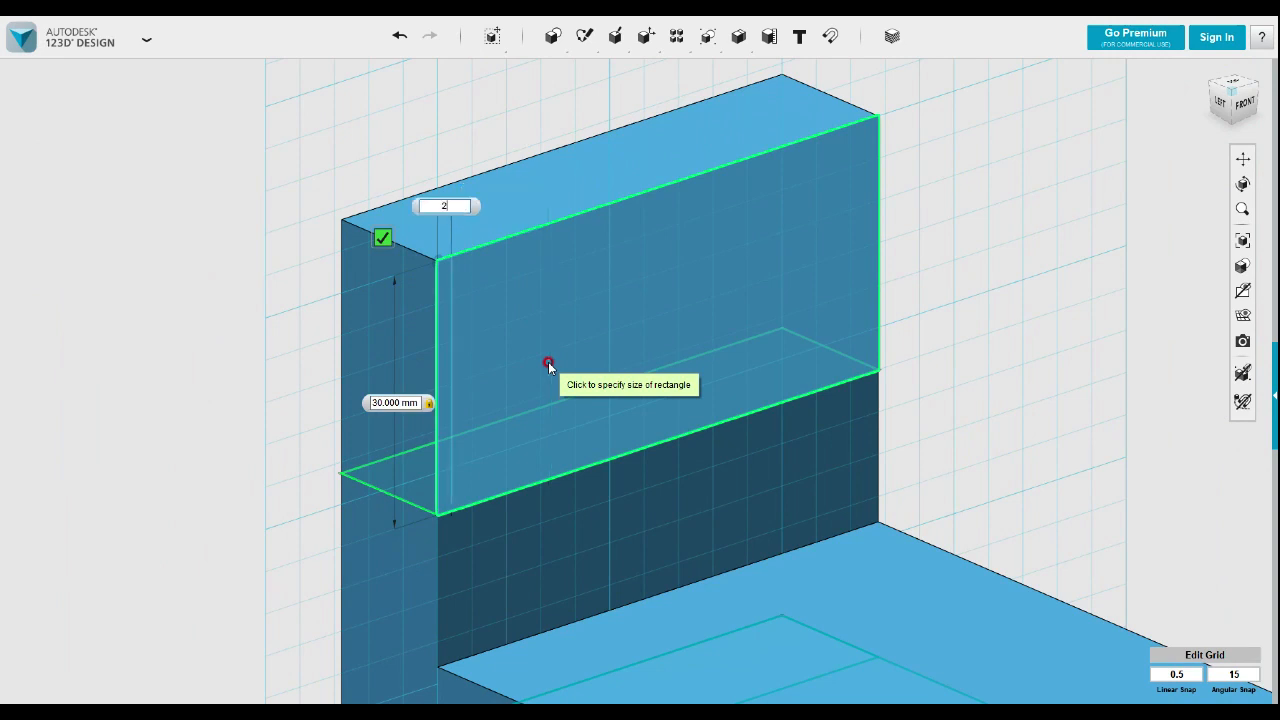
key("Return")
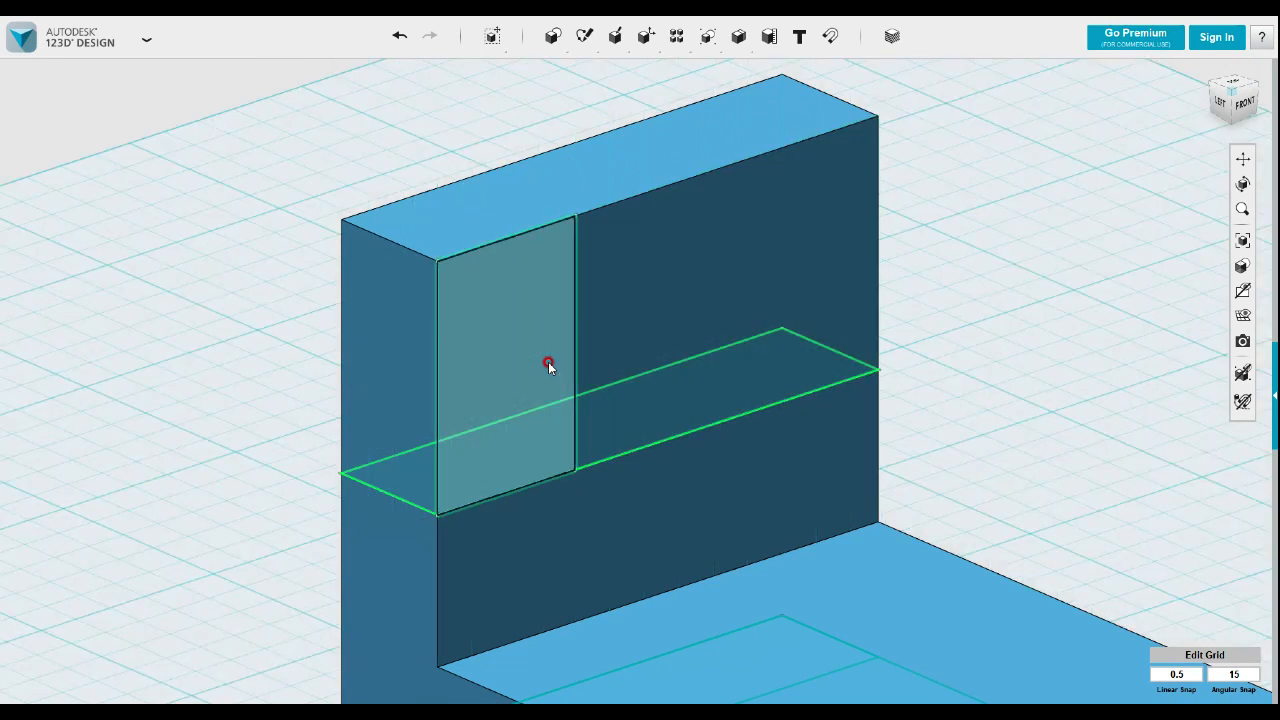
- Sketch a closed triangle over the rectangle with lines along its diagonal, its upper edge and its outer vertical edge
right_click_drag(569, 390, 555, 399)
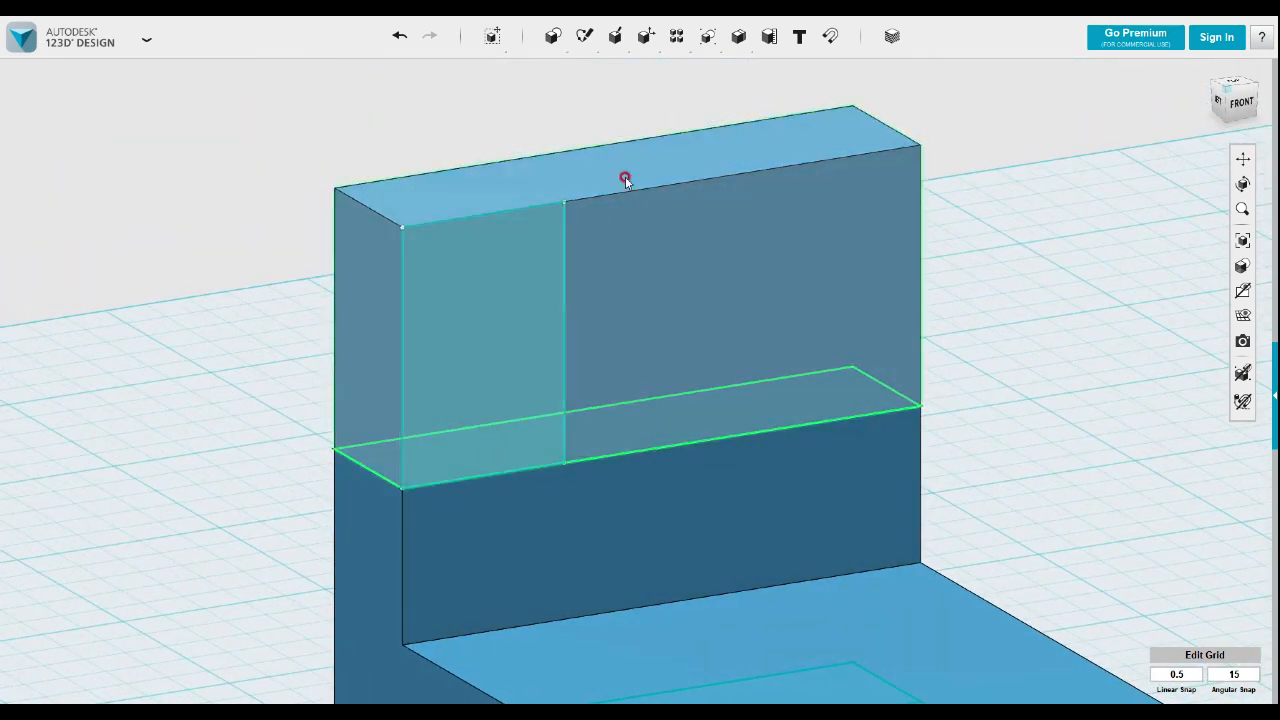
mouse_move(586, 36)
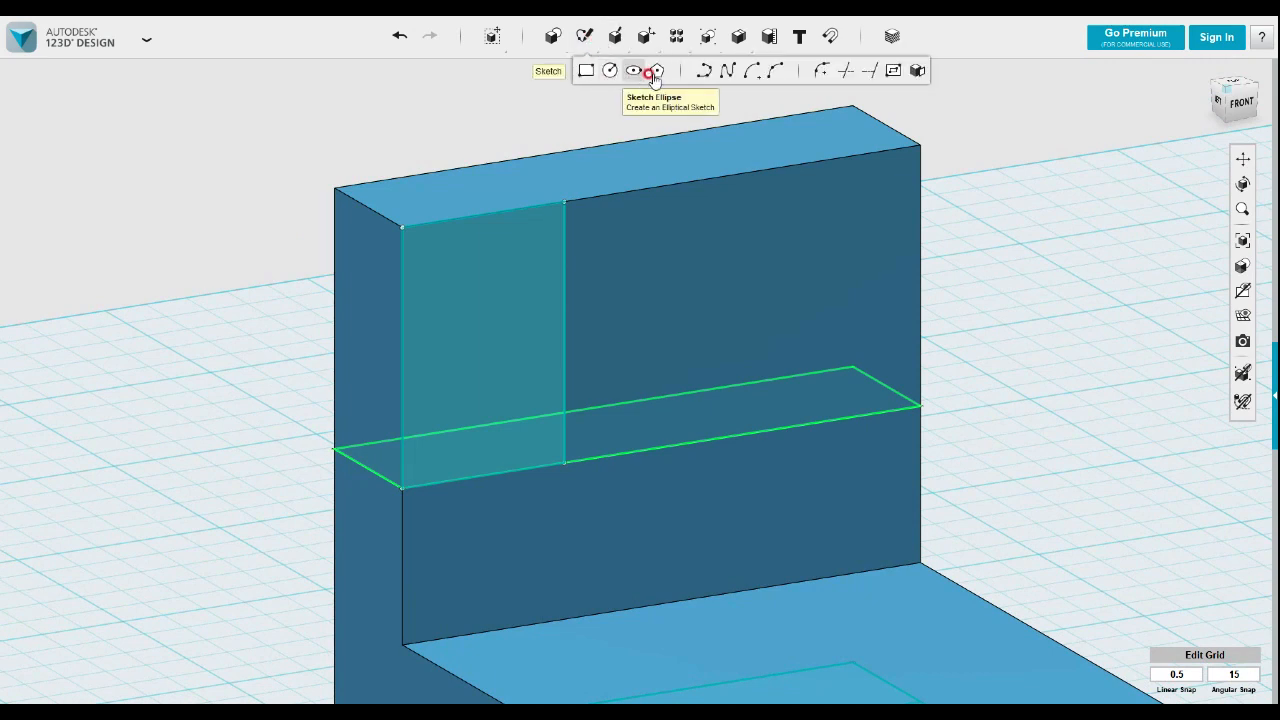
left_click(703, 70)
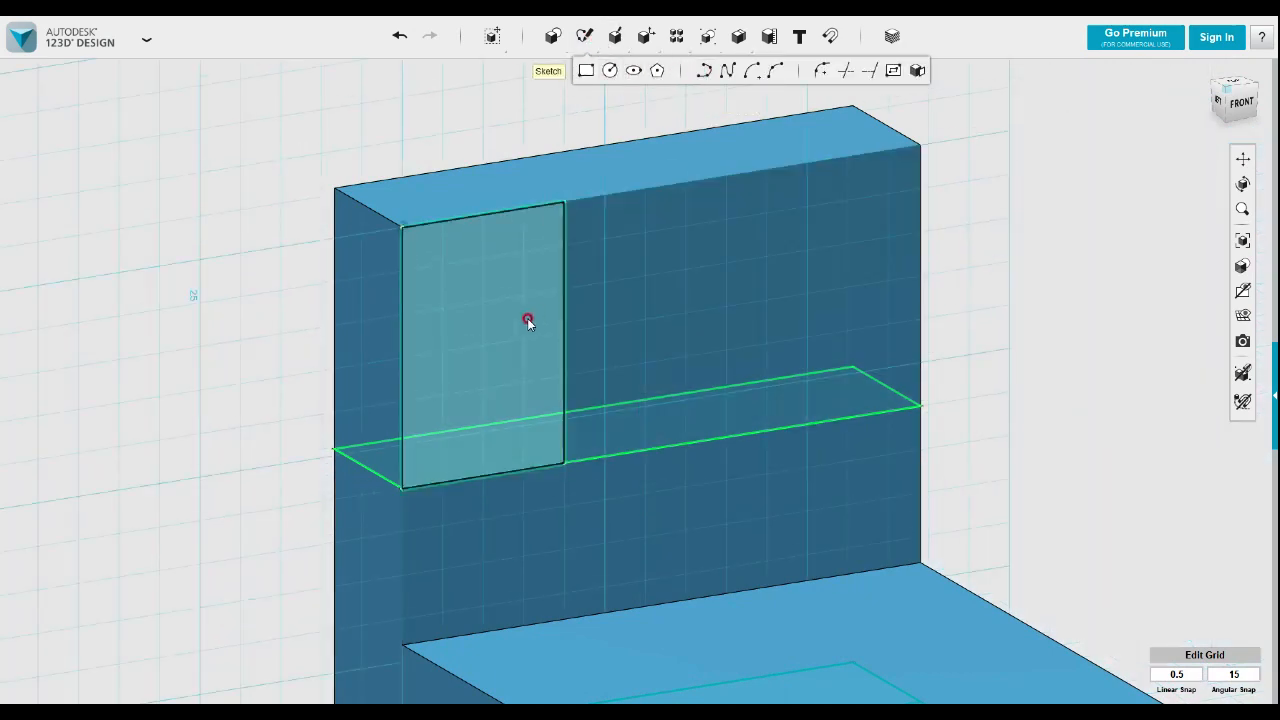
left_click(406, 484)
left_click(563, 201)
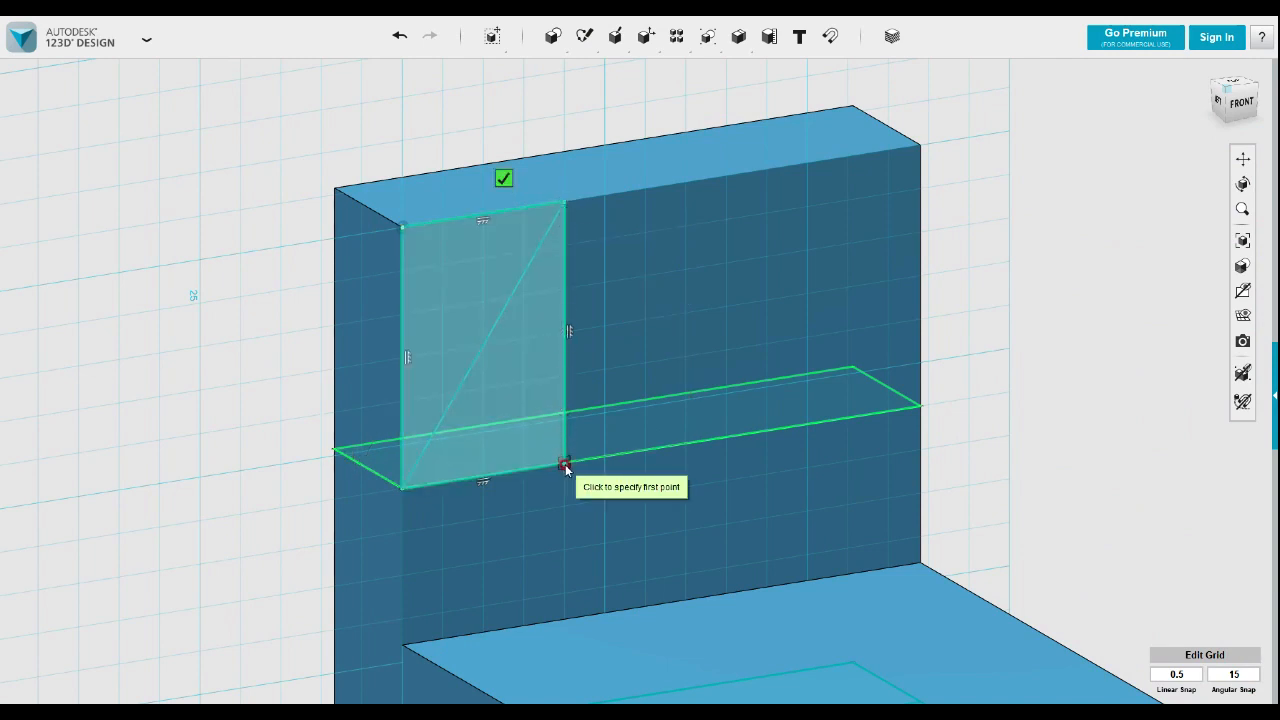
left_click(403, 227)
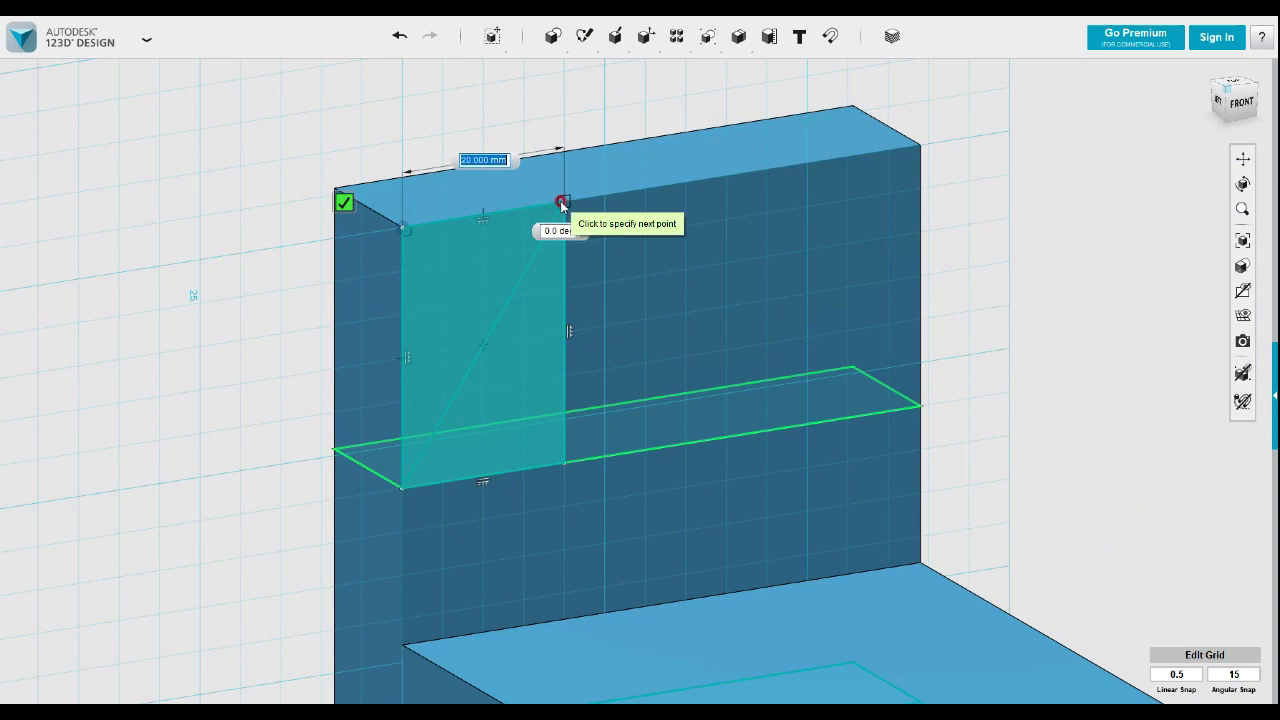
left_click(562, 202)
left_click(403, 228)
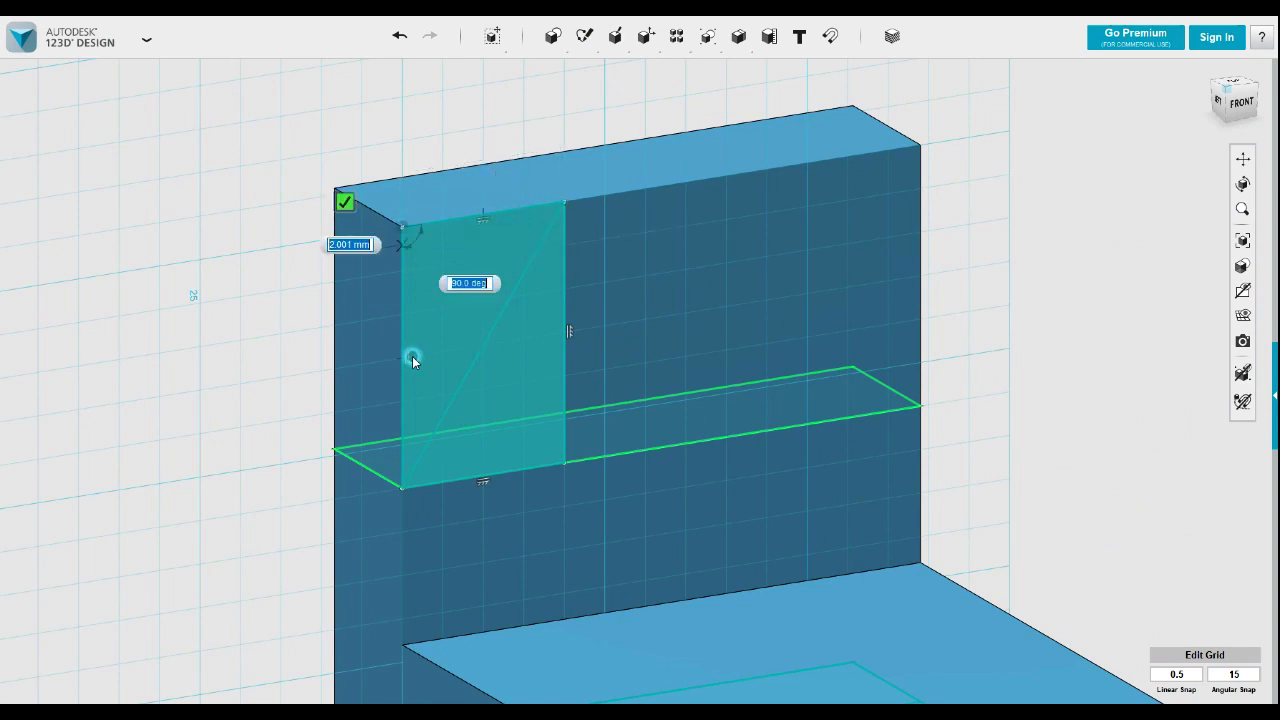
left_click(404, 486)
left_click(337, 288)
- Extrude the triangular profile back through the upper wall block to cut its outer corner off at a slant
left_click(480, 336)
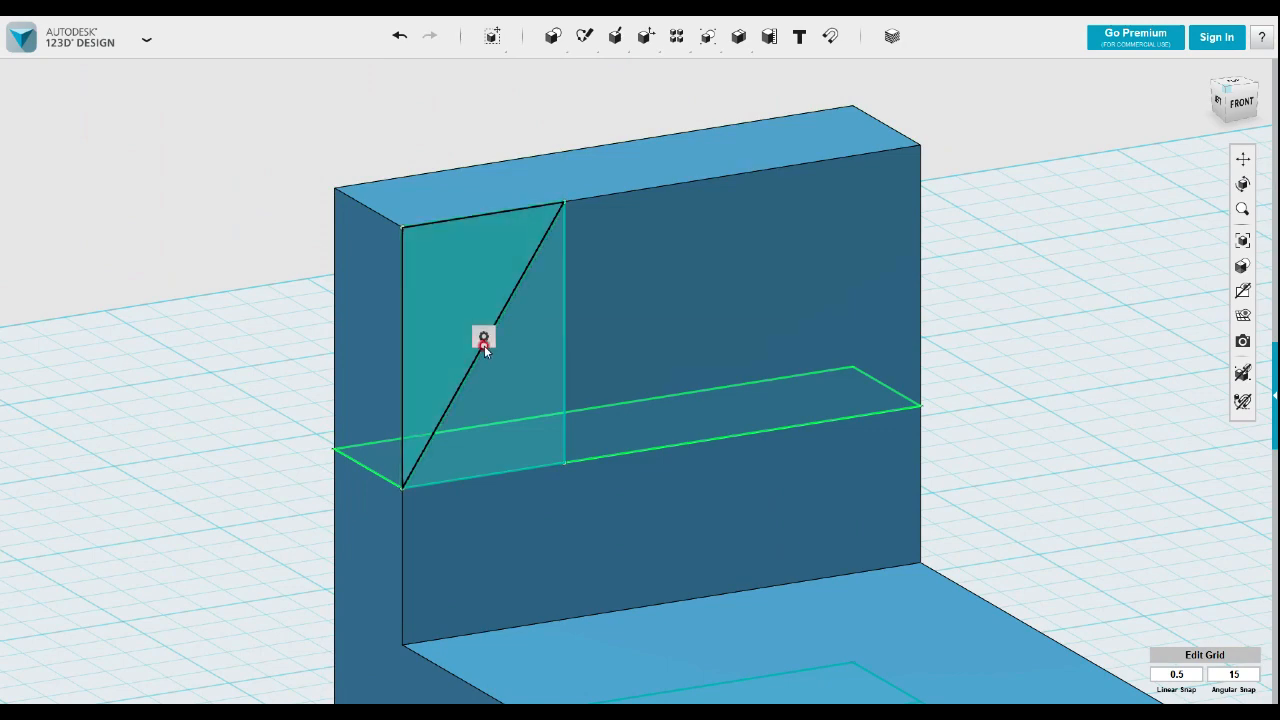
left_click(563, 343)
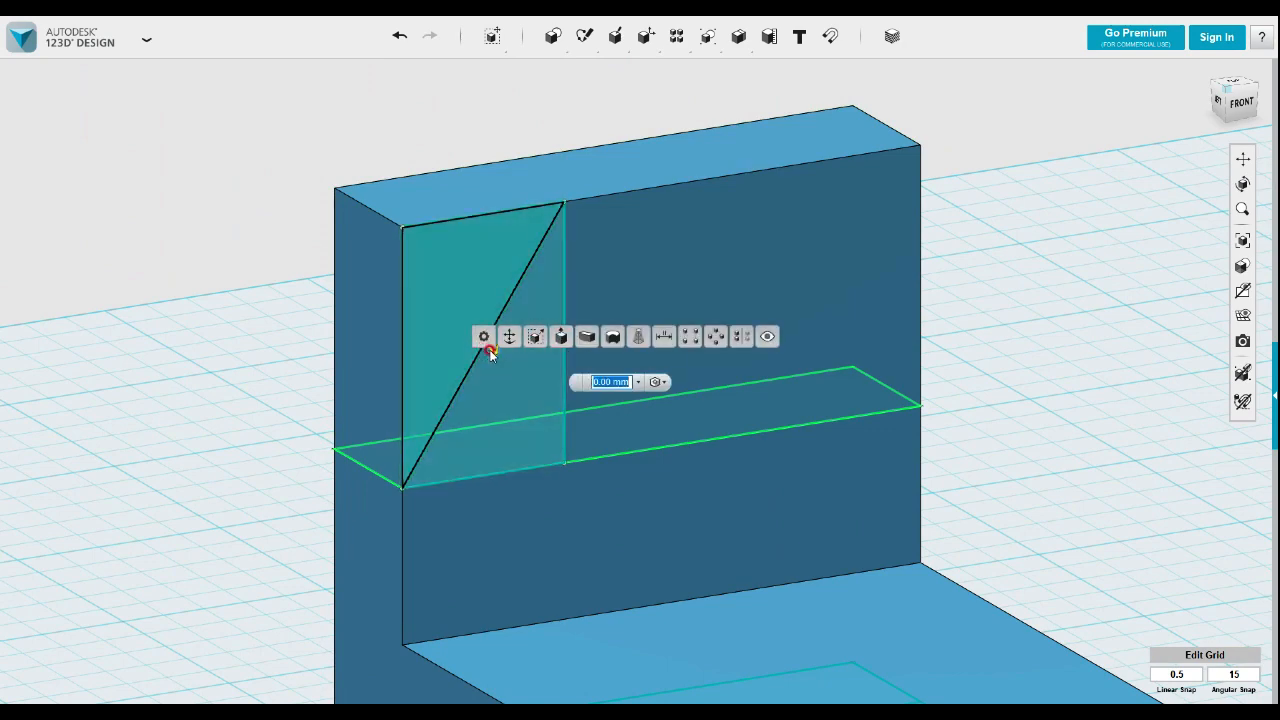
left_click(197, 260)
mouse_move(197, 260)
right_mouse_down()
mouse_move(214, 271)
mouse_move(171, 243)
mouse_move(212, 272)
right_mouse_up()
scroll(200, 252, "down", 3)
left_click(375, 247)
scroll(191, 249, "down", 3)
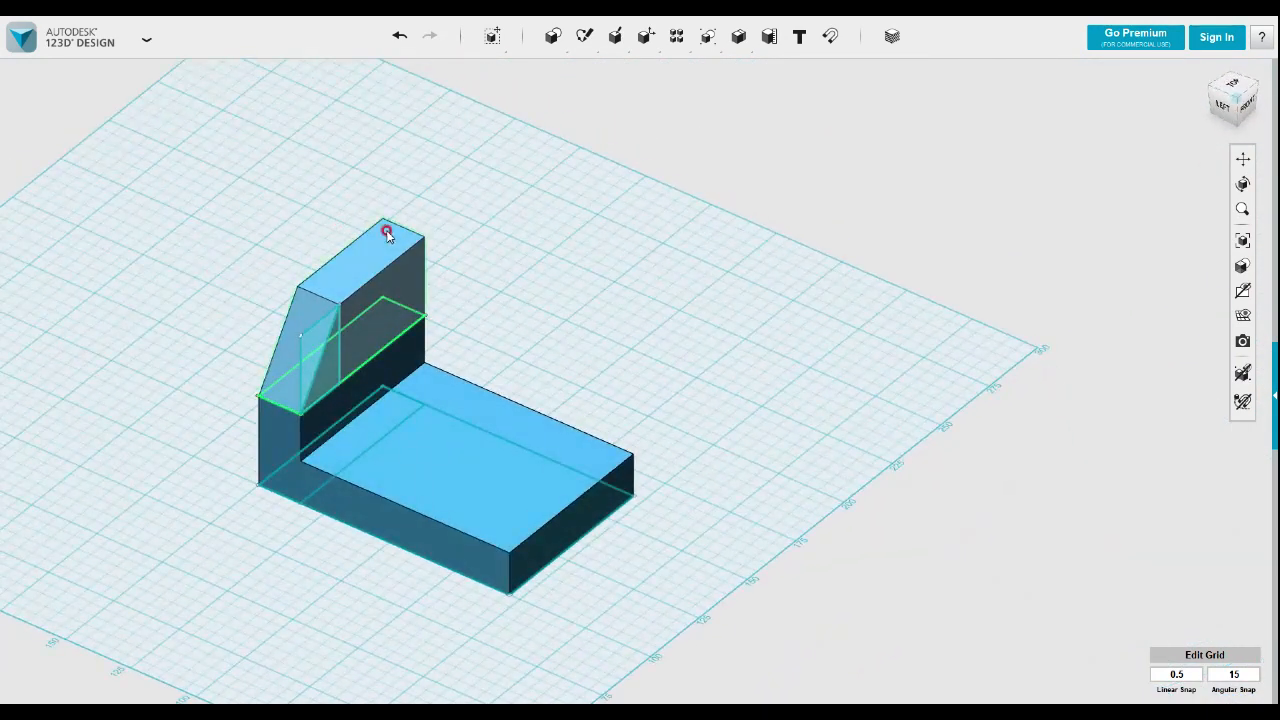
right_click_drag(375, 236, 526, 163)
right_click_drag(500, 271, 486, 271)
scroll(486, 271, "up", 3)
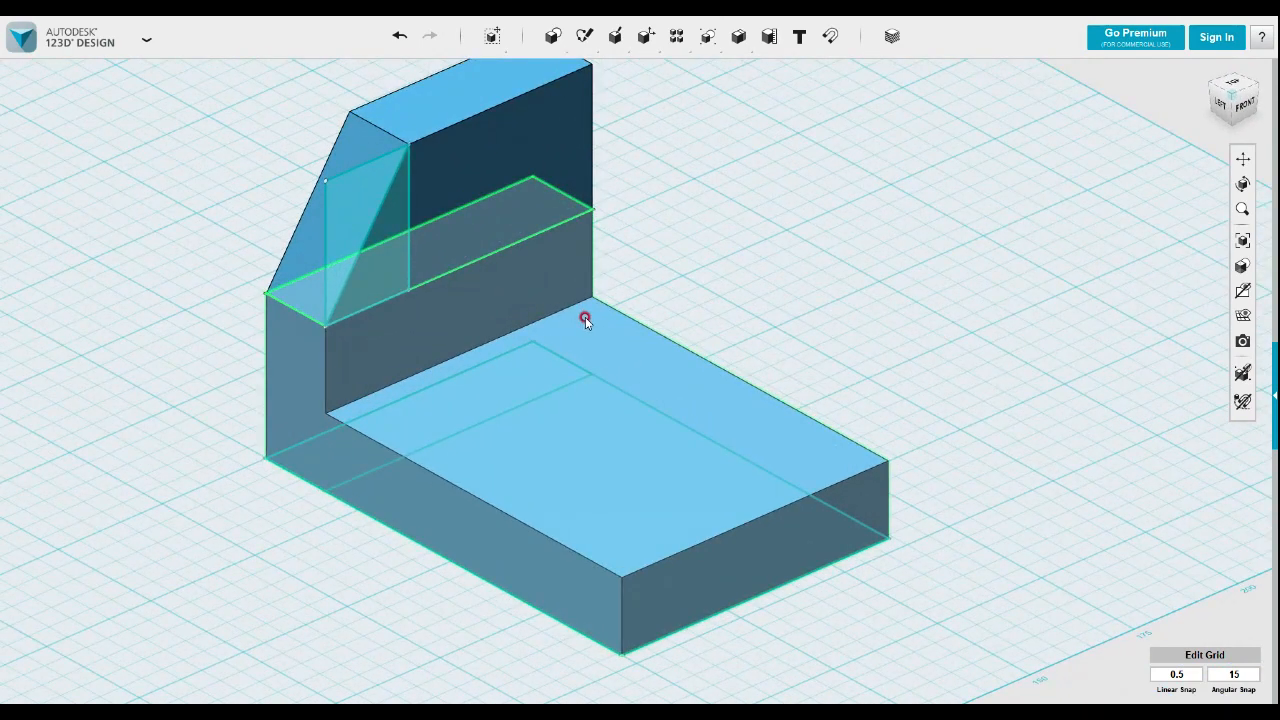
right_click_drag(545, 341, 600, 385)
left_click(585, 71)
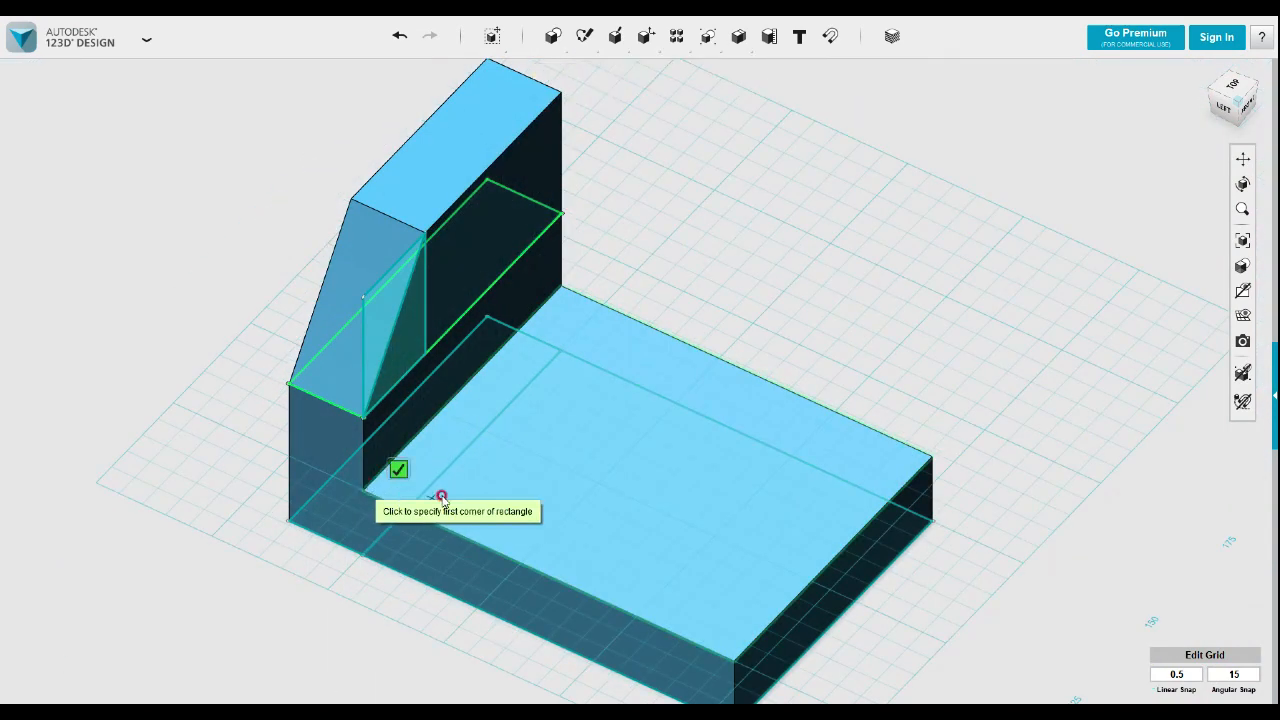
scroll(405, 468, "up", 5)
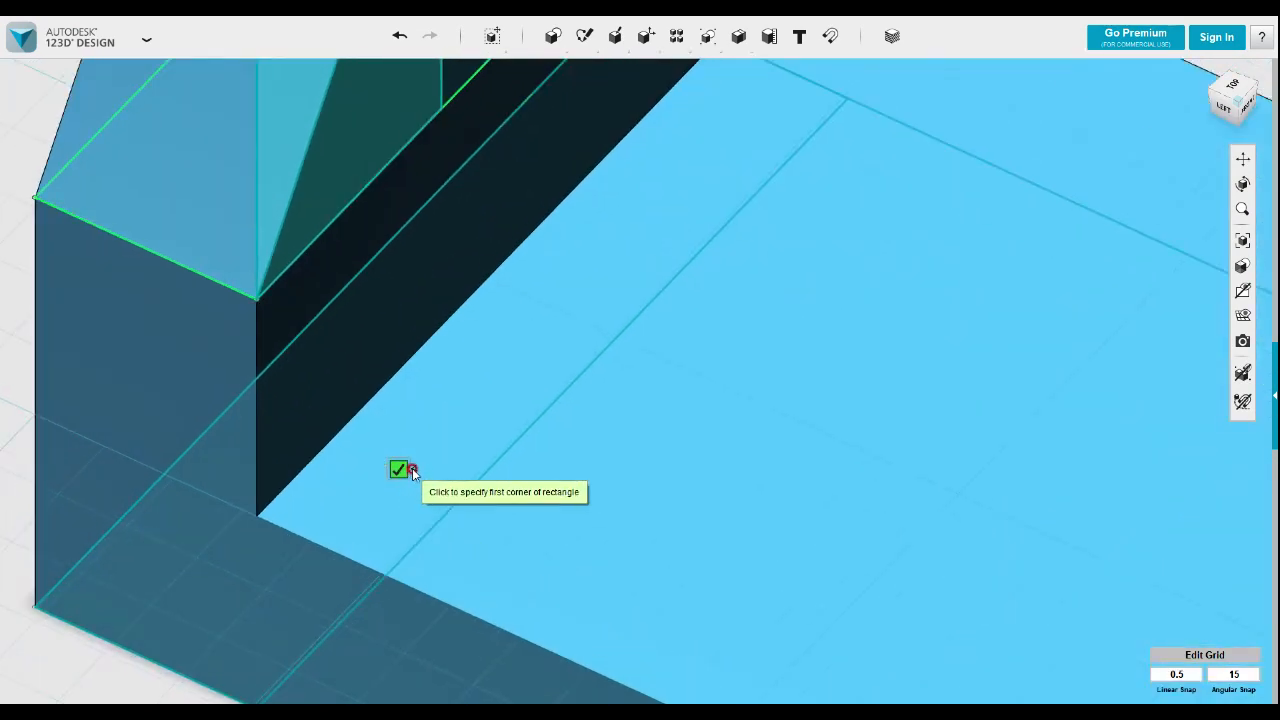
scroll(410, 470, "down", 2)
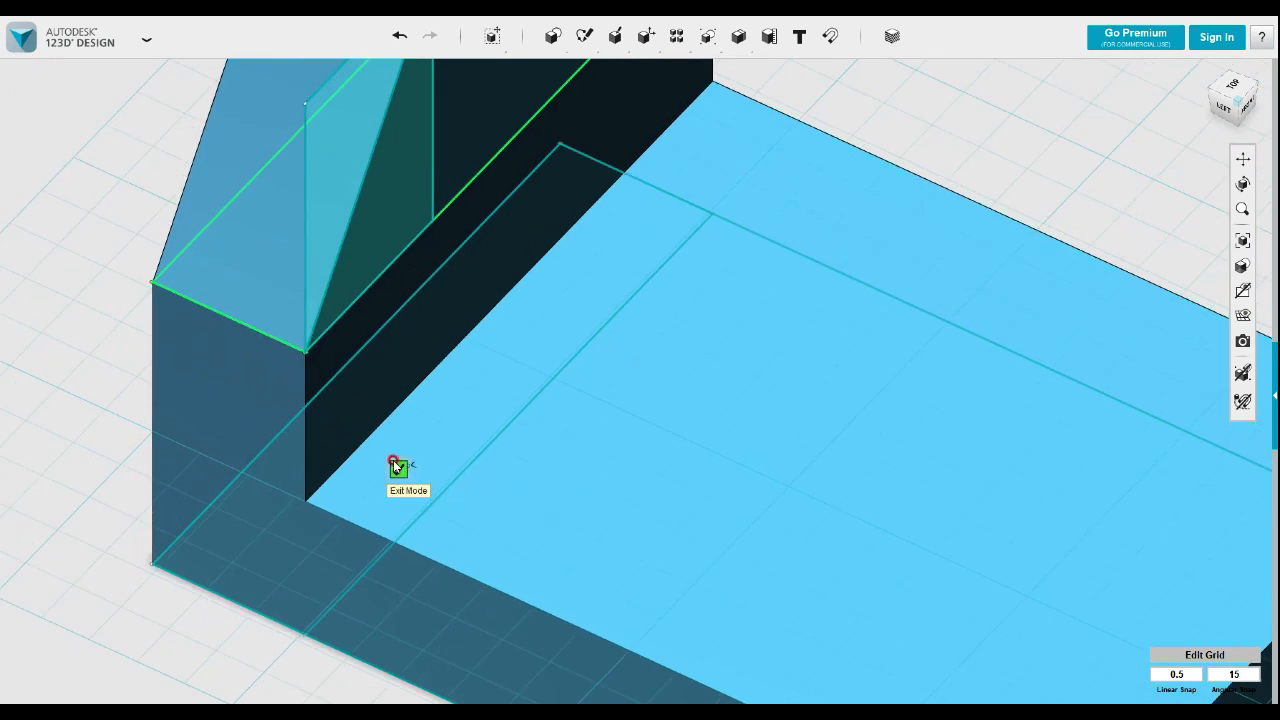
scroll(463, 446, "up", 3)
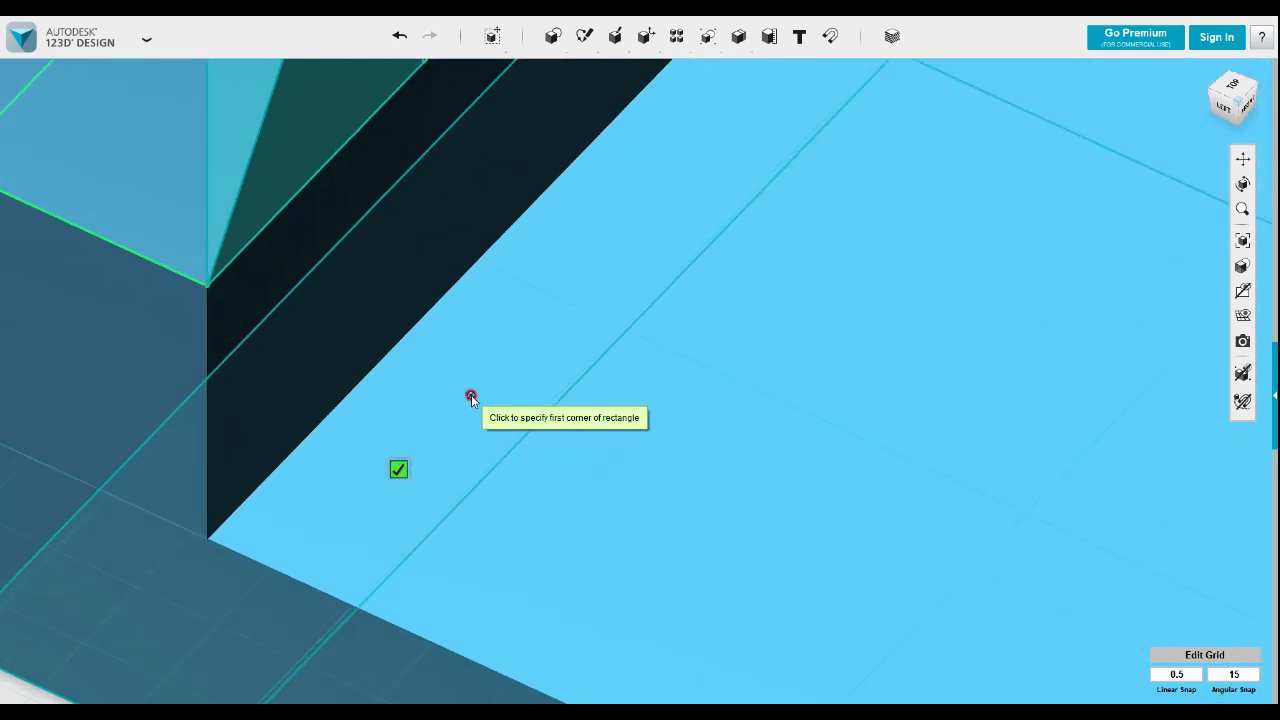
key("Escape")
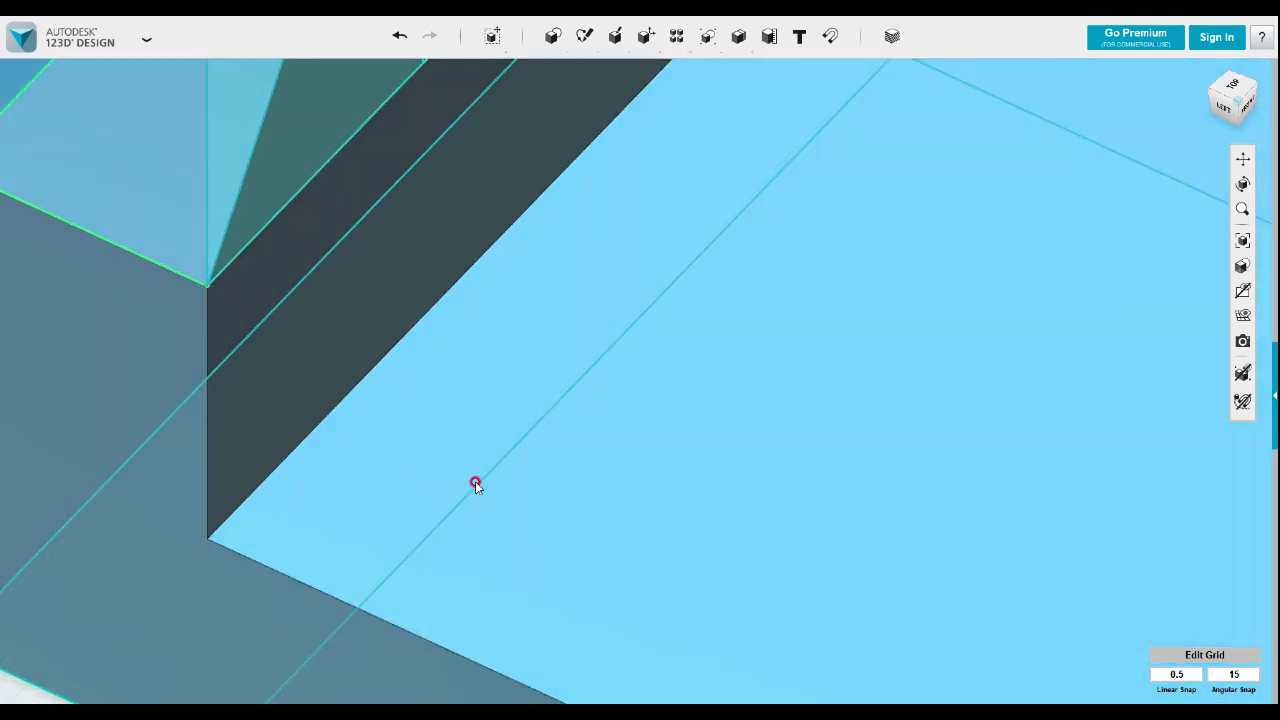
- Project the outline of the base block's top face into a new sketch
scroll(533, 456, "down", 2)
scroll(533, 457, "down", 5)
right_click_drag(606, 451, 591, 397)
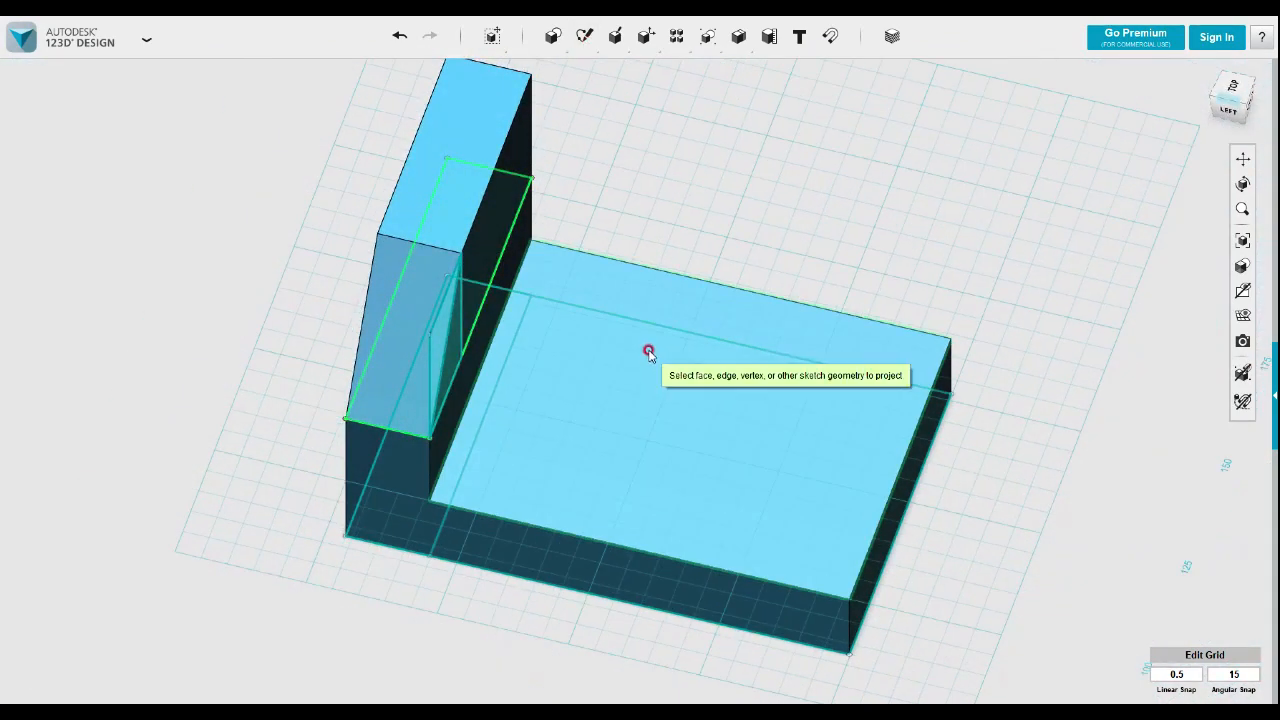
left_click(650, 351)
left_click(600, 324)
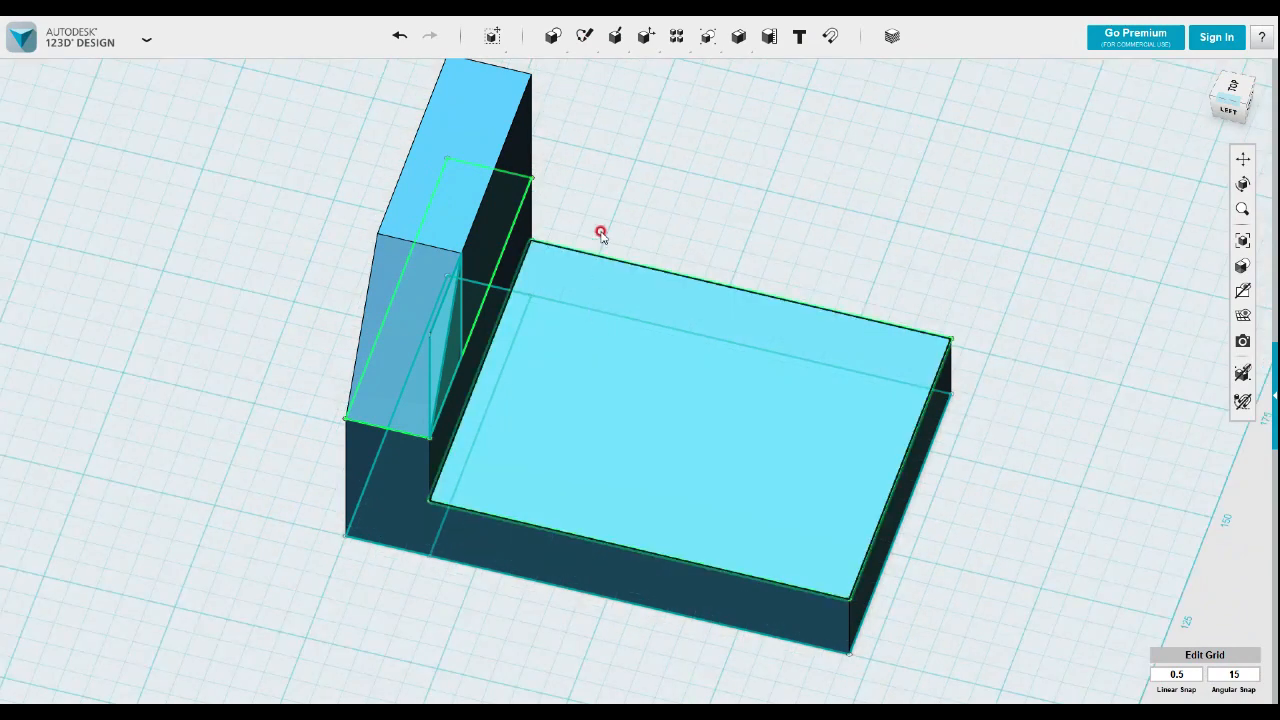
mouse_move(586, 37)
left_click(586, 72)
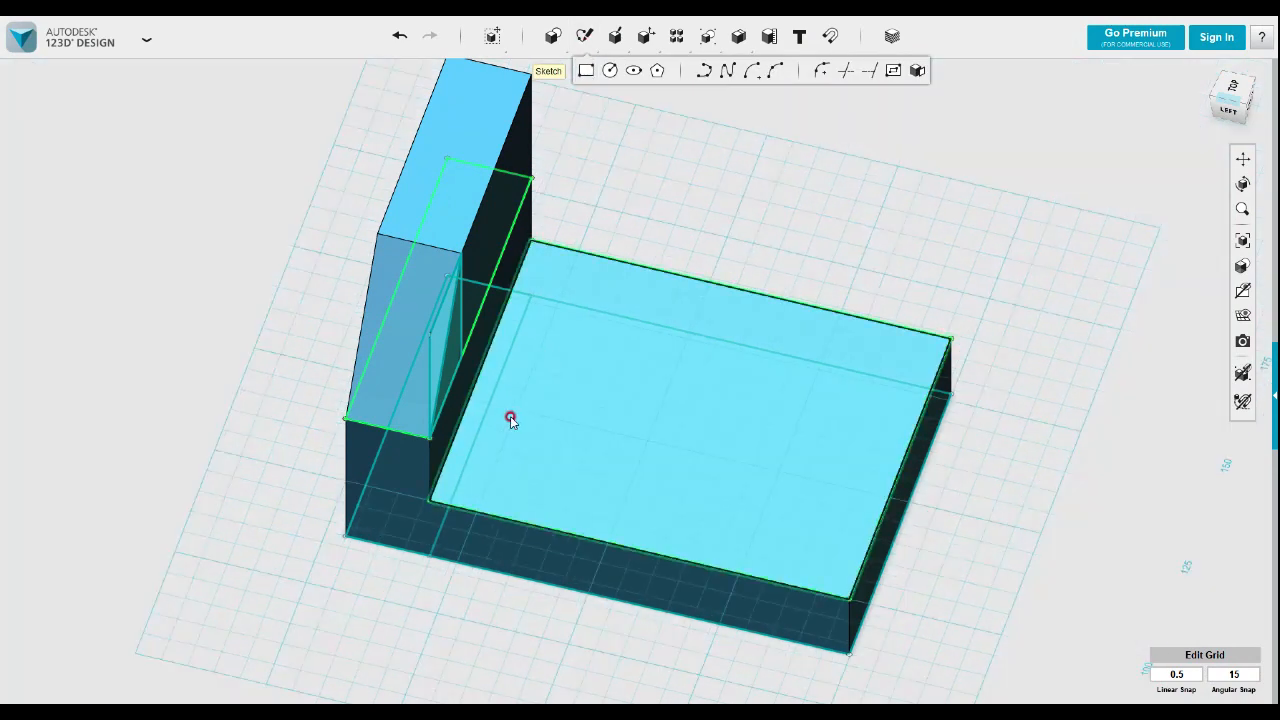
left_click(448, 469)
scroll(377, 435, "up", 5)
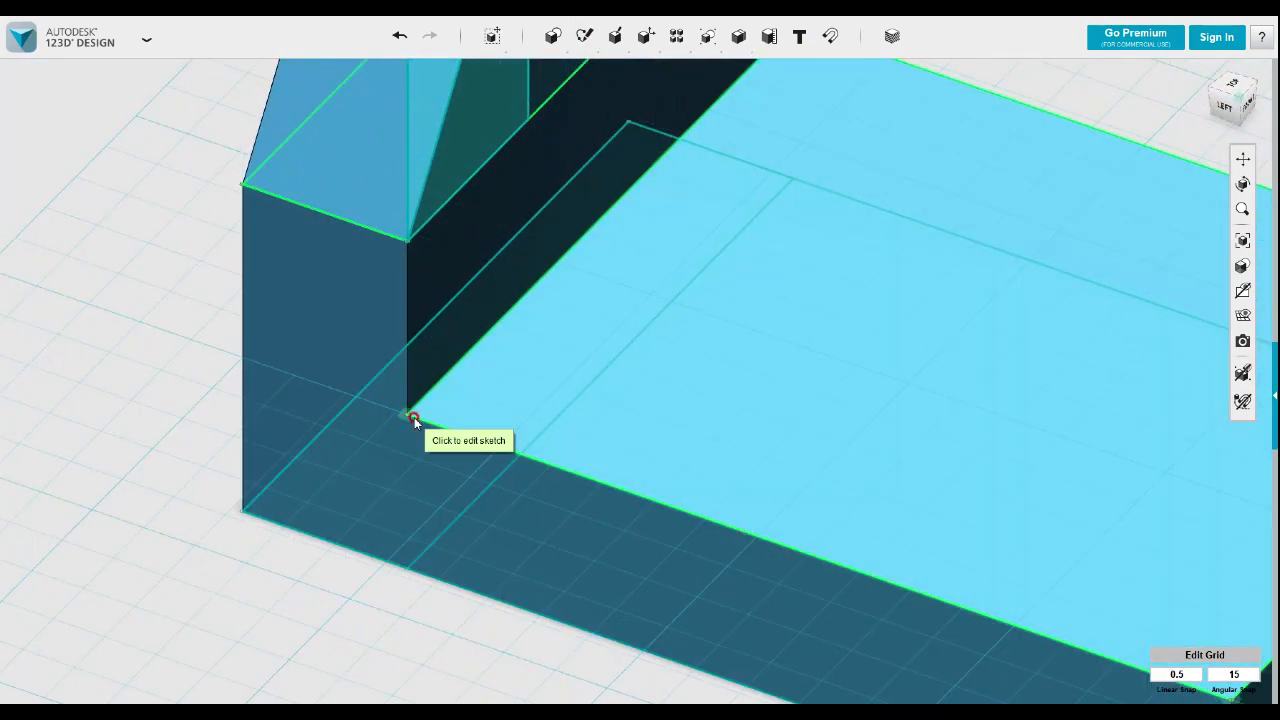
left_click(411, 412)
left_click(403, 412)
scroll(912, 231, "down", 4)
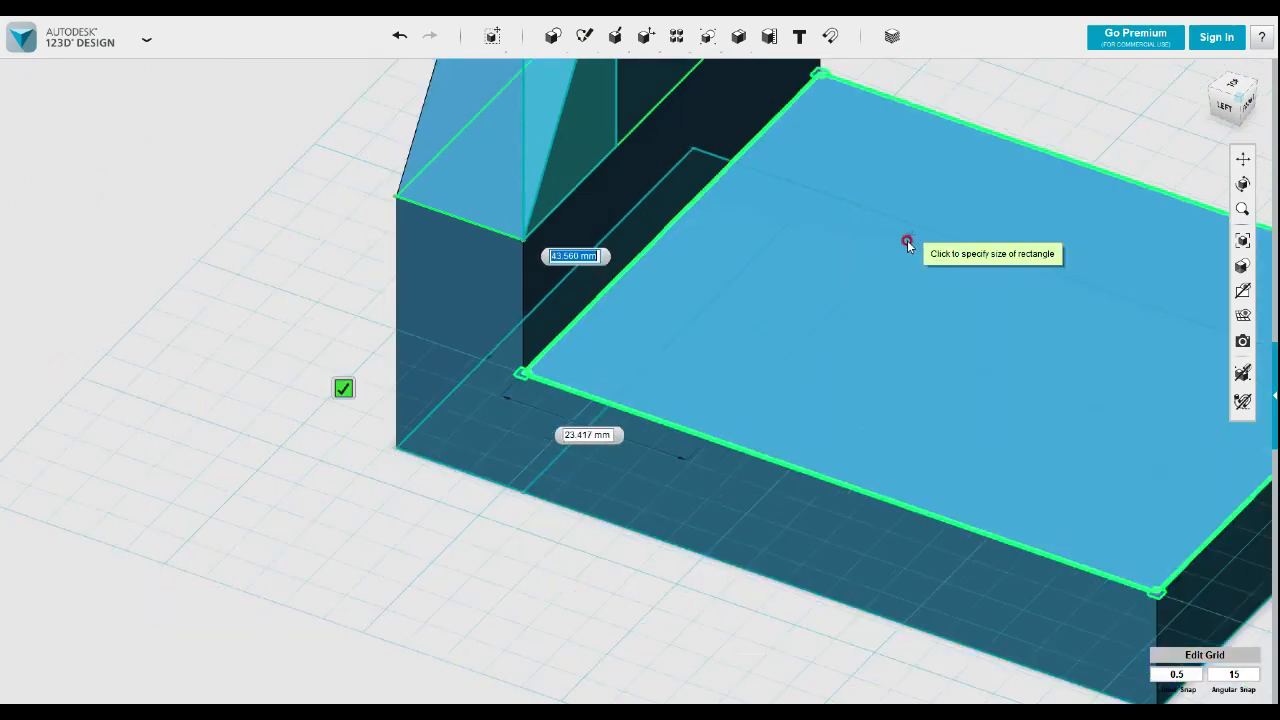
left_click(862, 273)
middle_click_drag(853, 268, 678, 350)
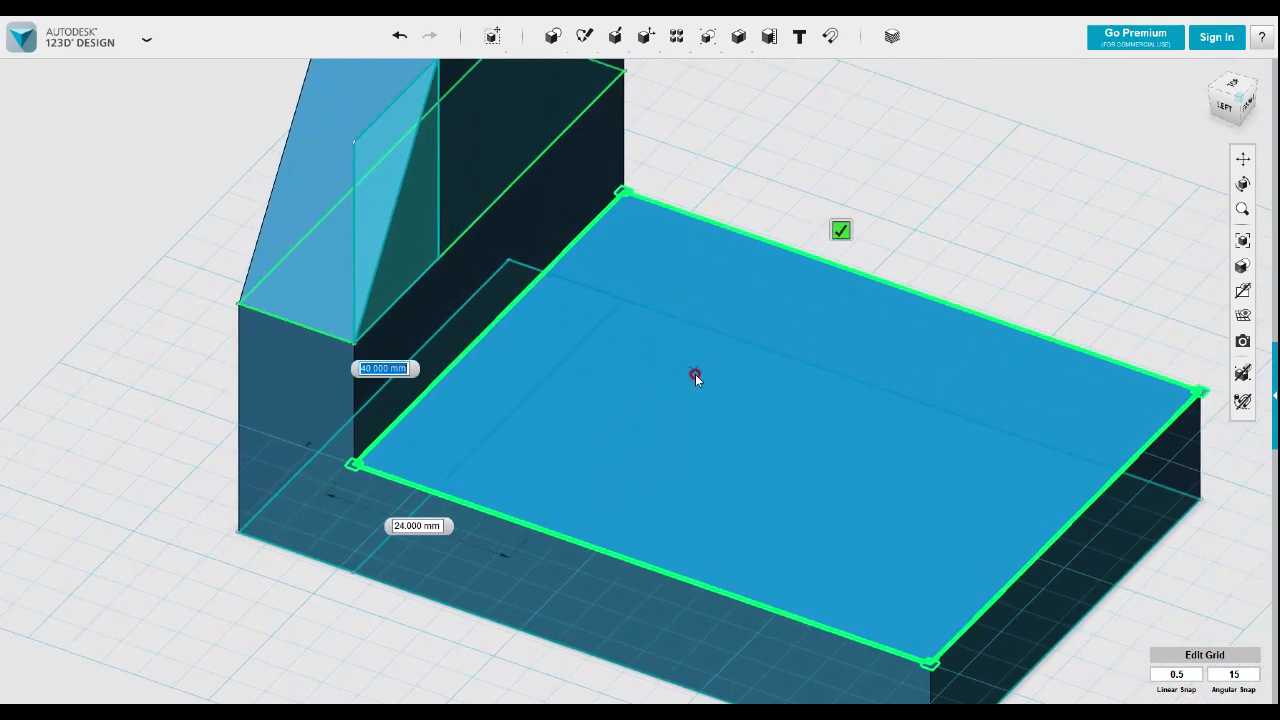
key("Escape")
mouse_move(585, 42)
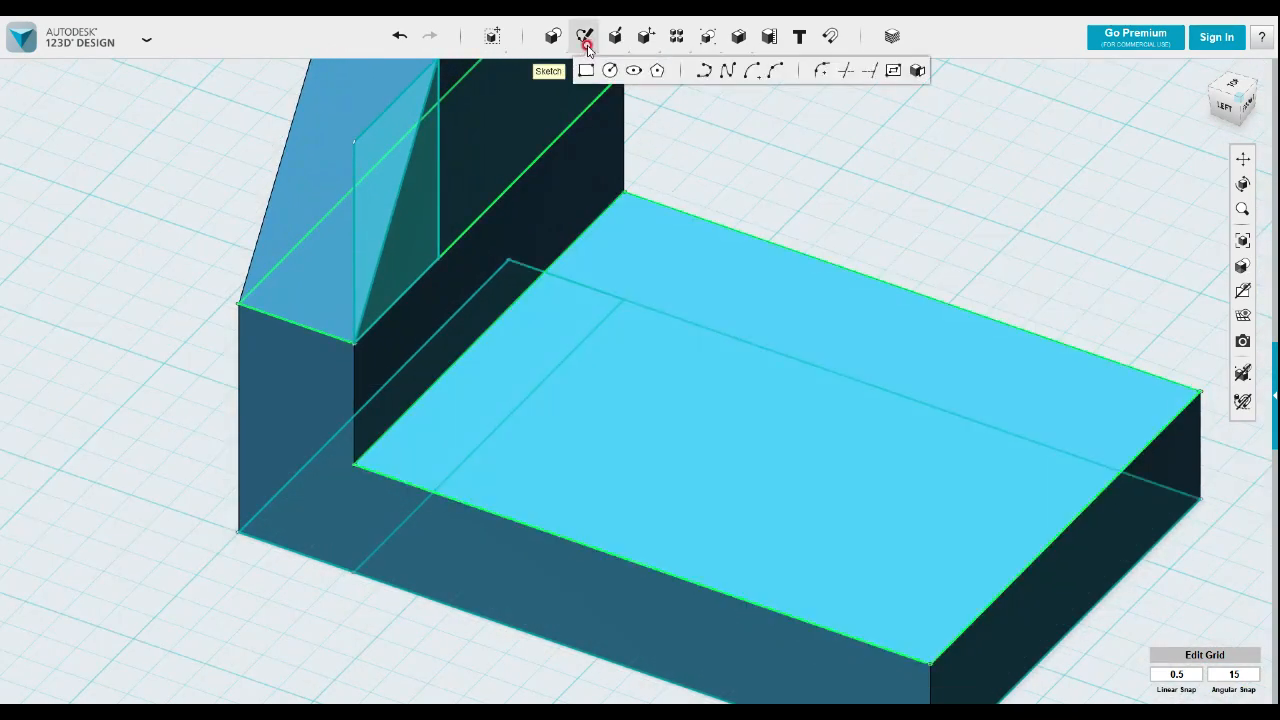
left_click(587, 71)
left_click(642, 200)
left_click(627, 201)
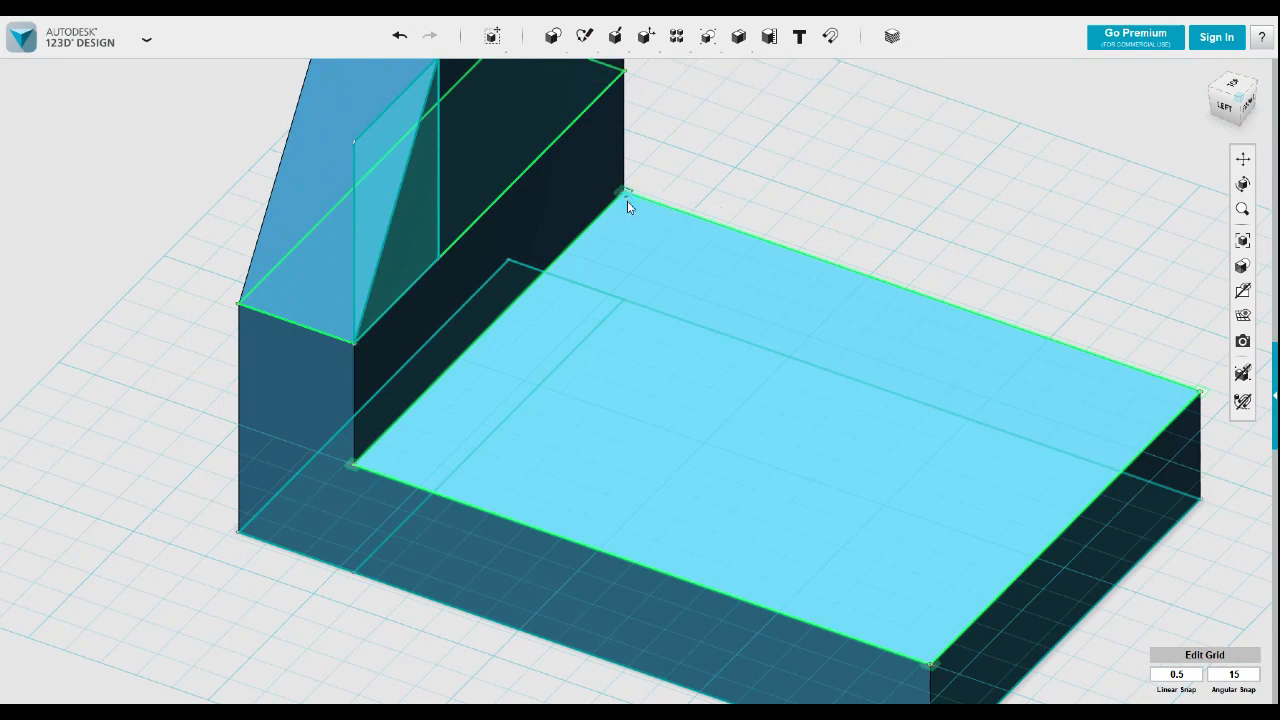
left_click(623, 195)
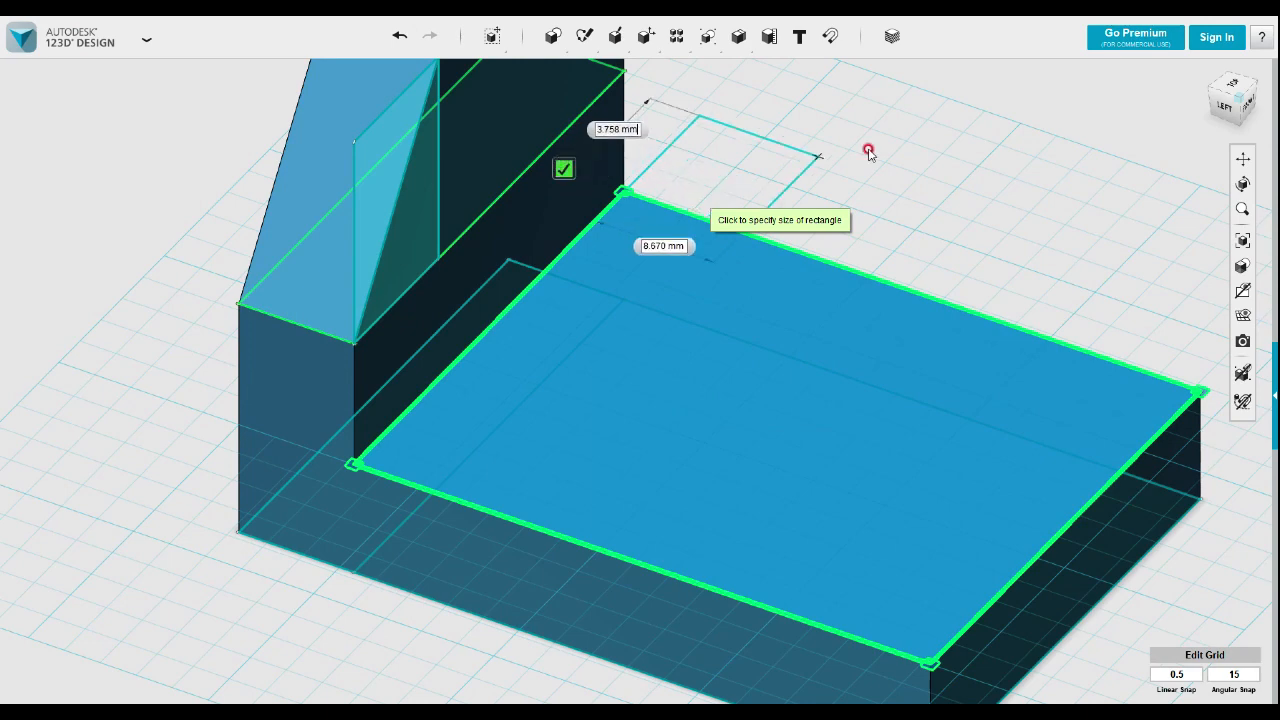
left_click(799, 190)
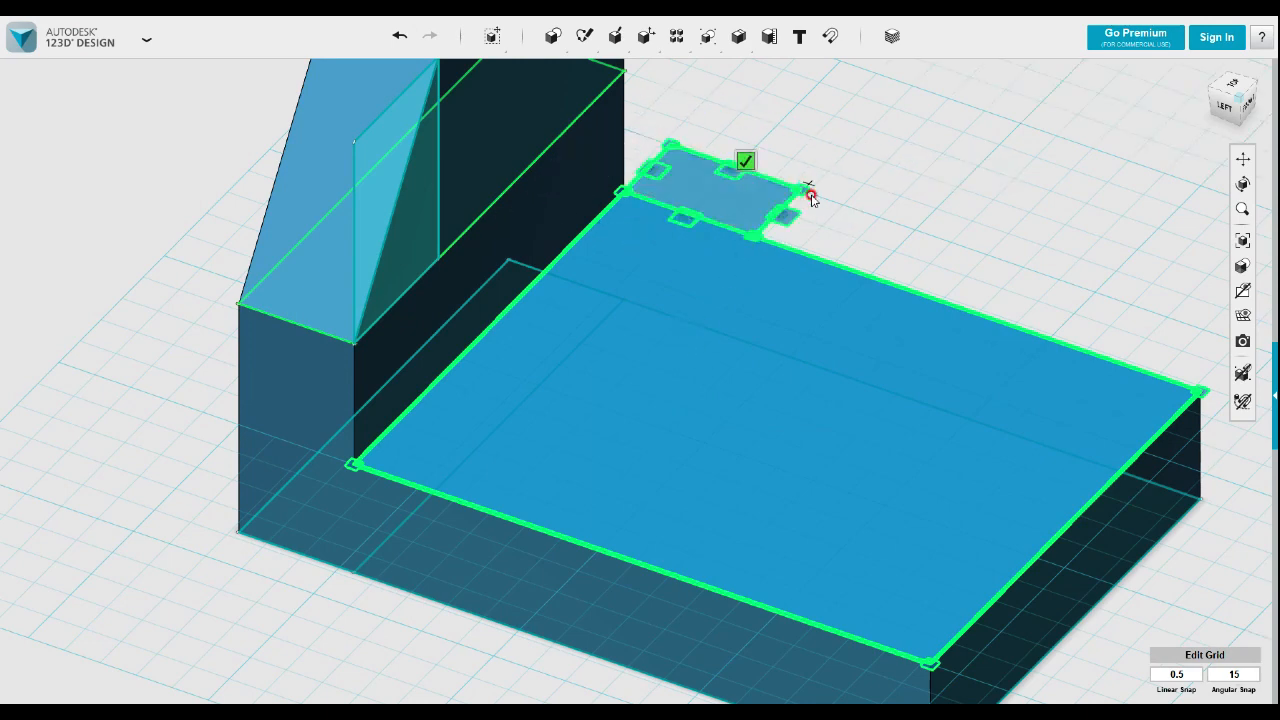
left_click(858, 216)
key("ctrl+z")
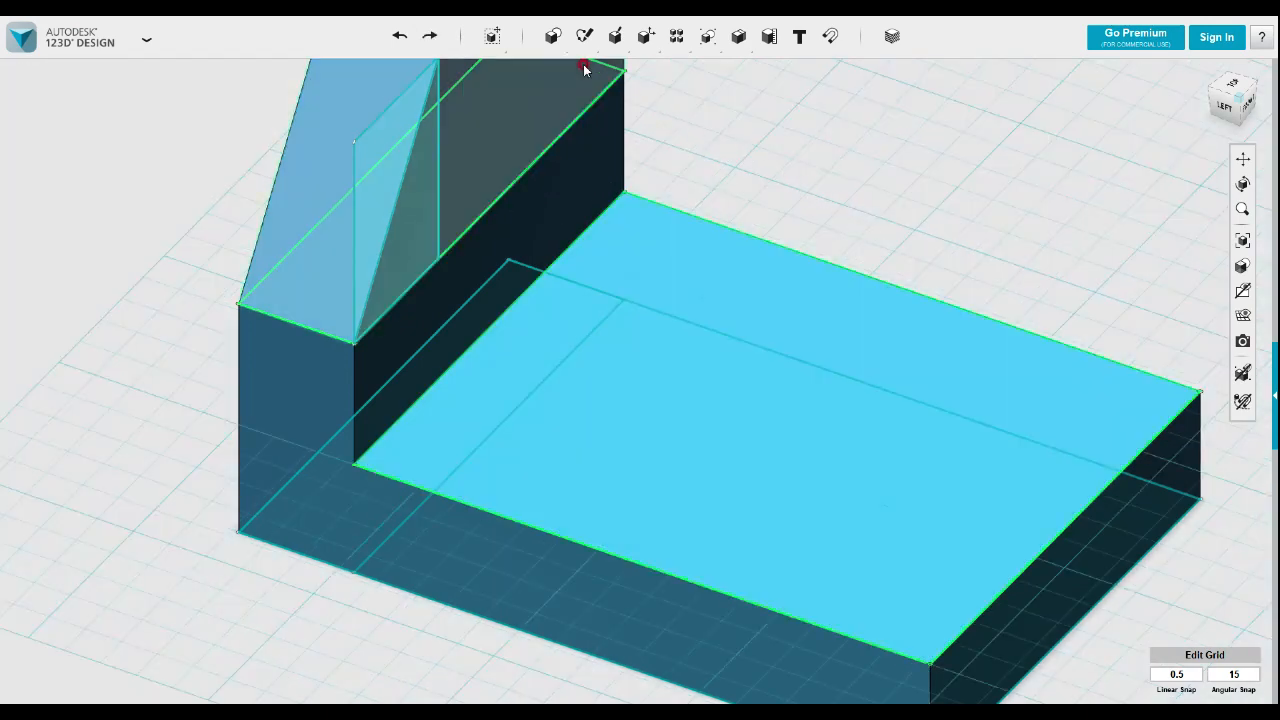
- Sketch a rectangle on the base block's top face from its far corner beside the wall, 42 mm along the wall and 40 mm outward
left_click(626, 195)
left_click(626, 195)
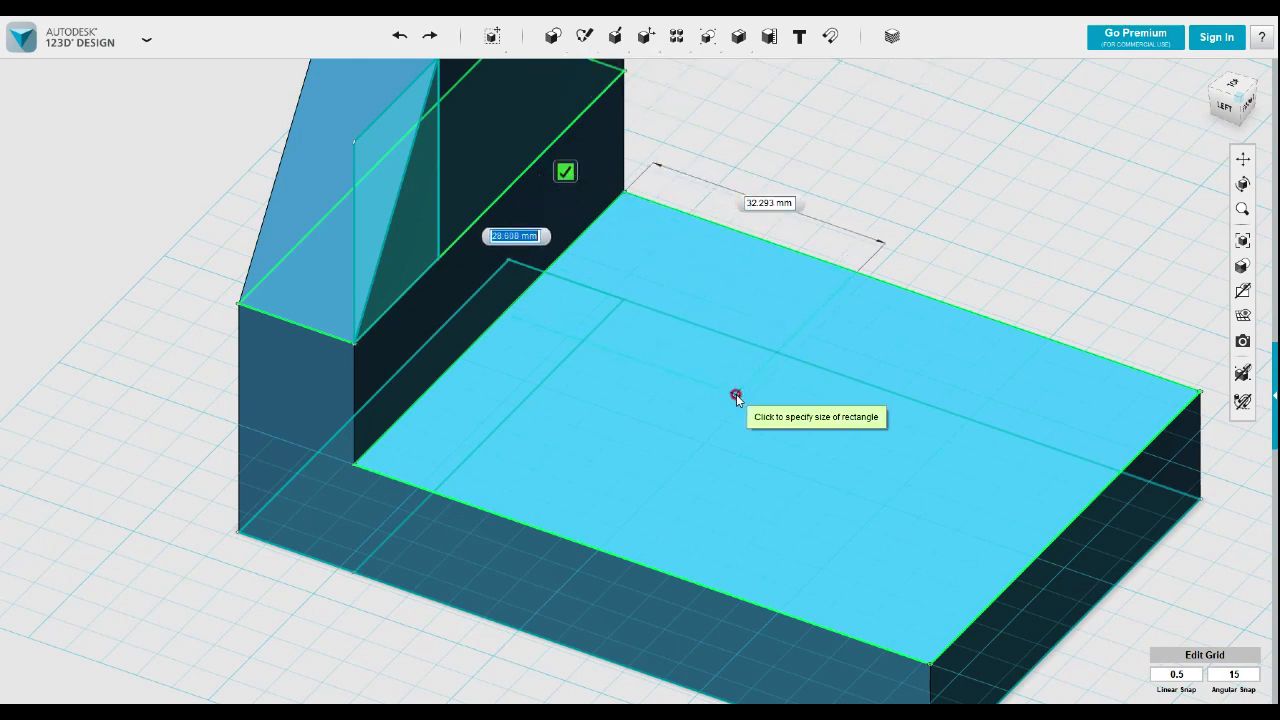
type("42")
key("Tab")
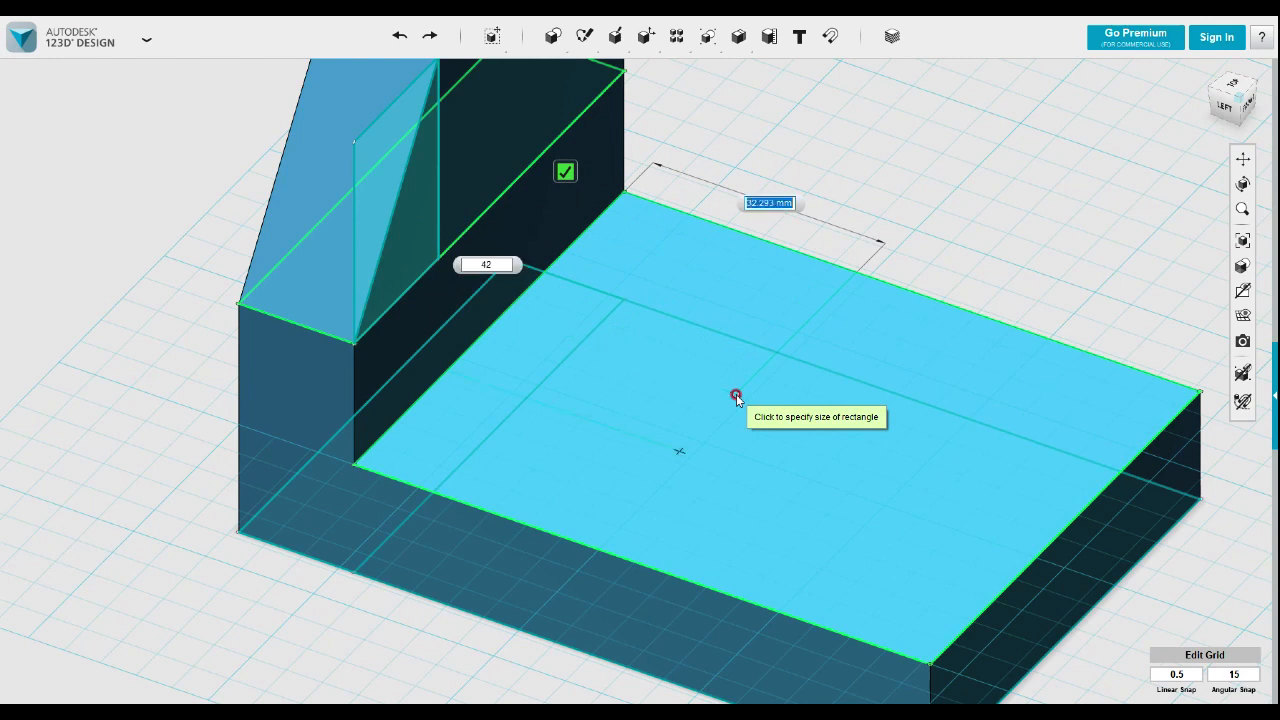
type("40")
key("Tab")
key("Tab")
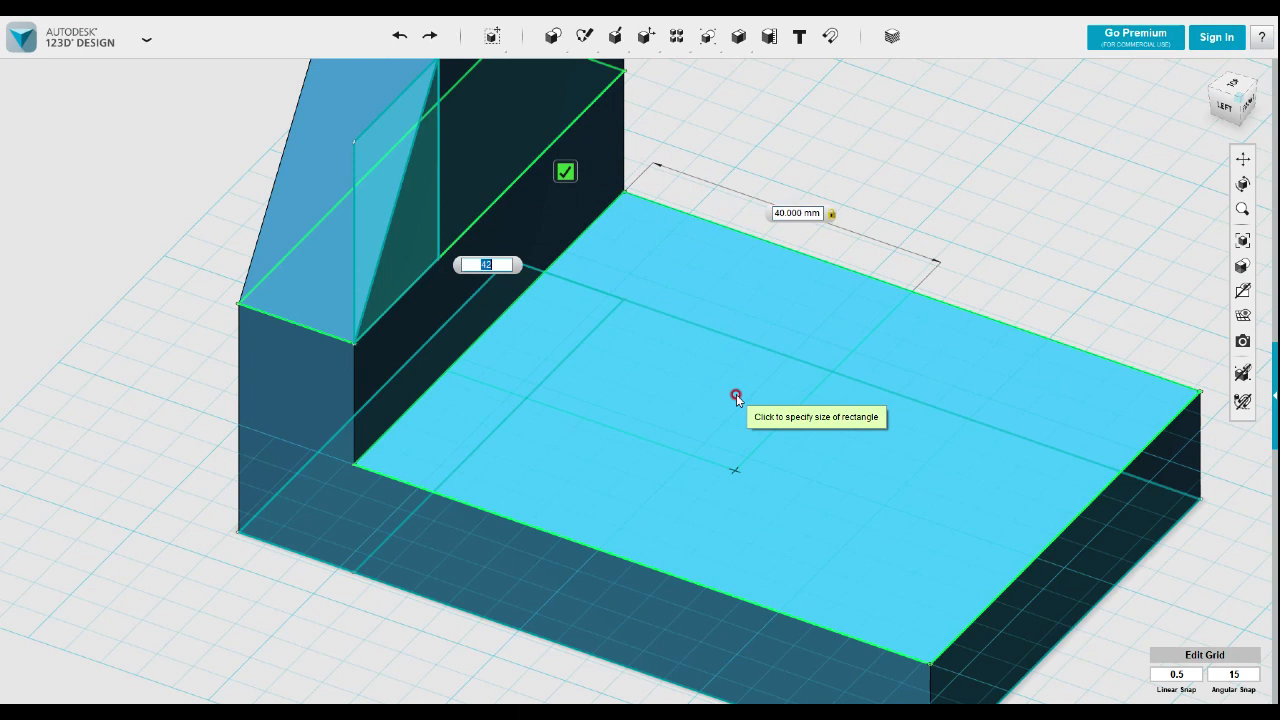
key("Return")
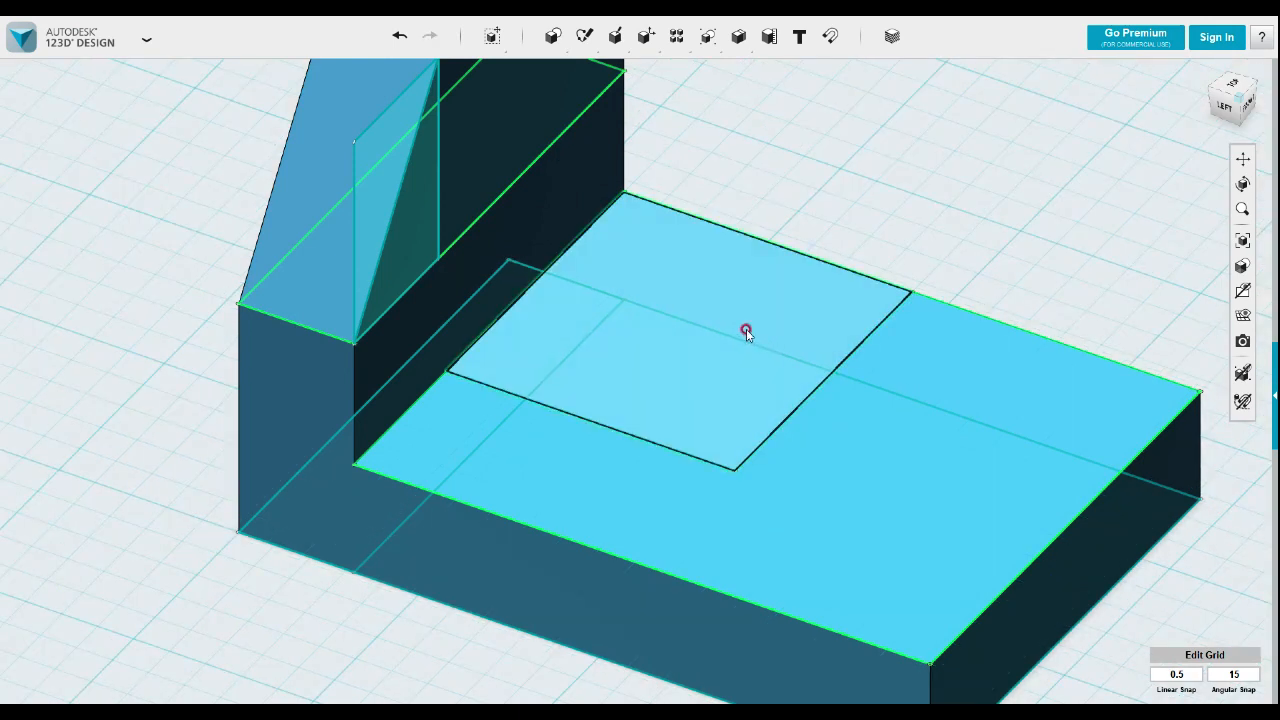
- Extrude the 42 by 40 mm rectangle 28 mm upward
left_click(717, 378)
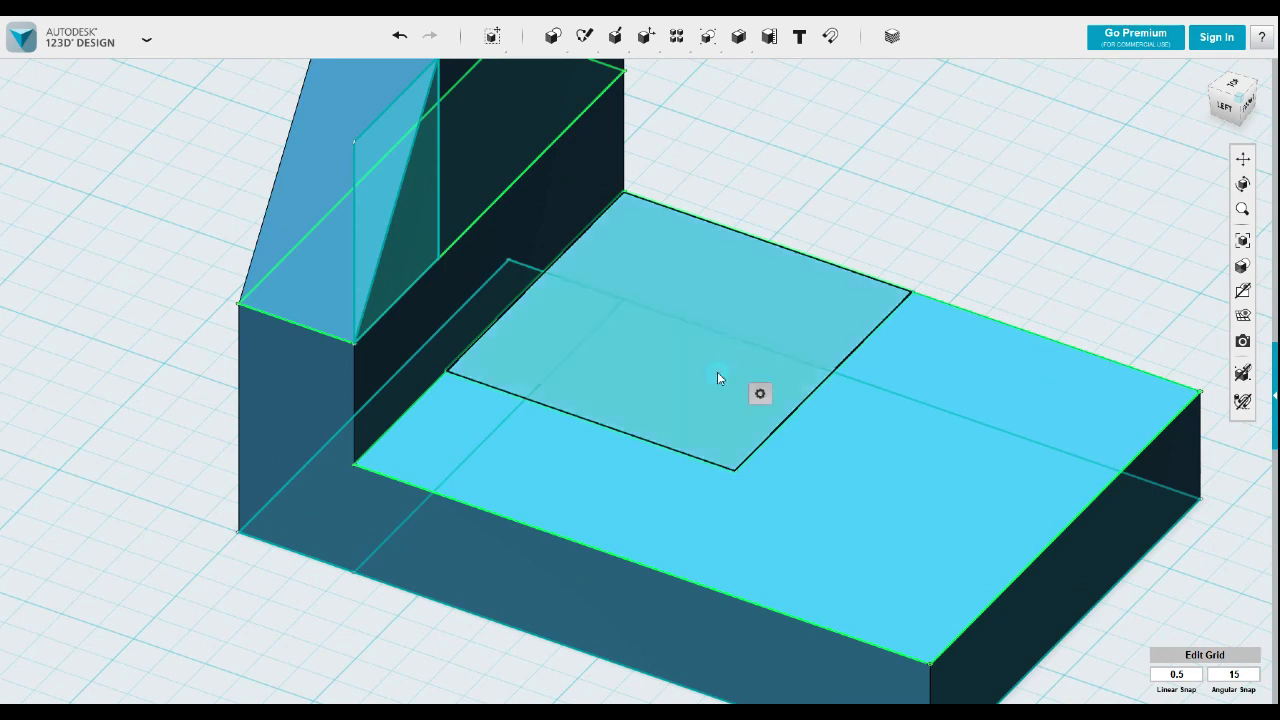
mouse_move(760, 394)
left_click(837, 393)
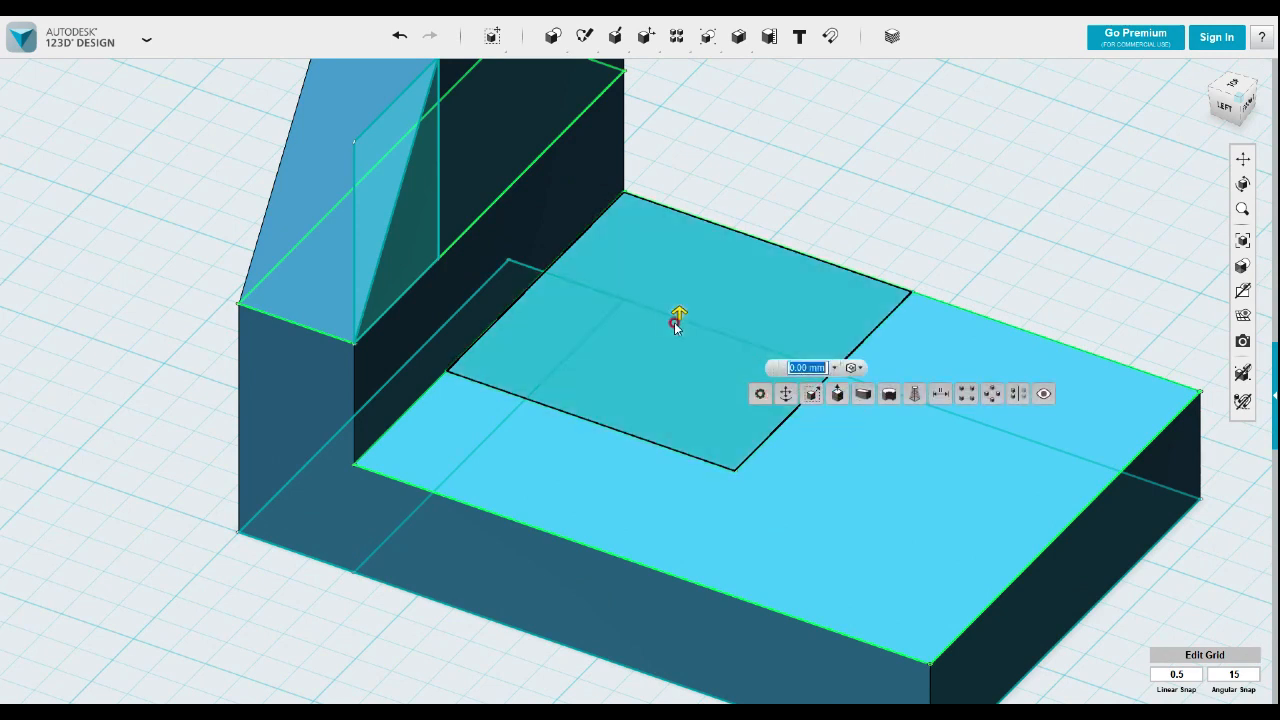
left_click_drag(677, 316, 677, 263)
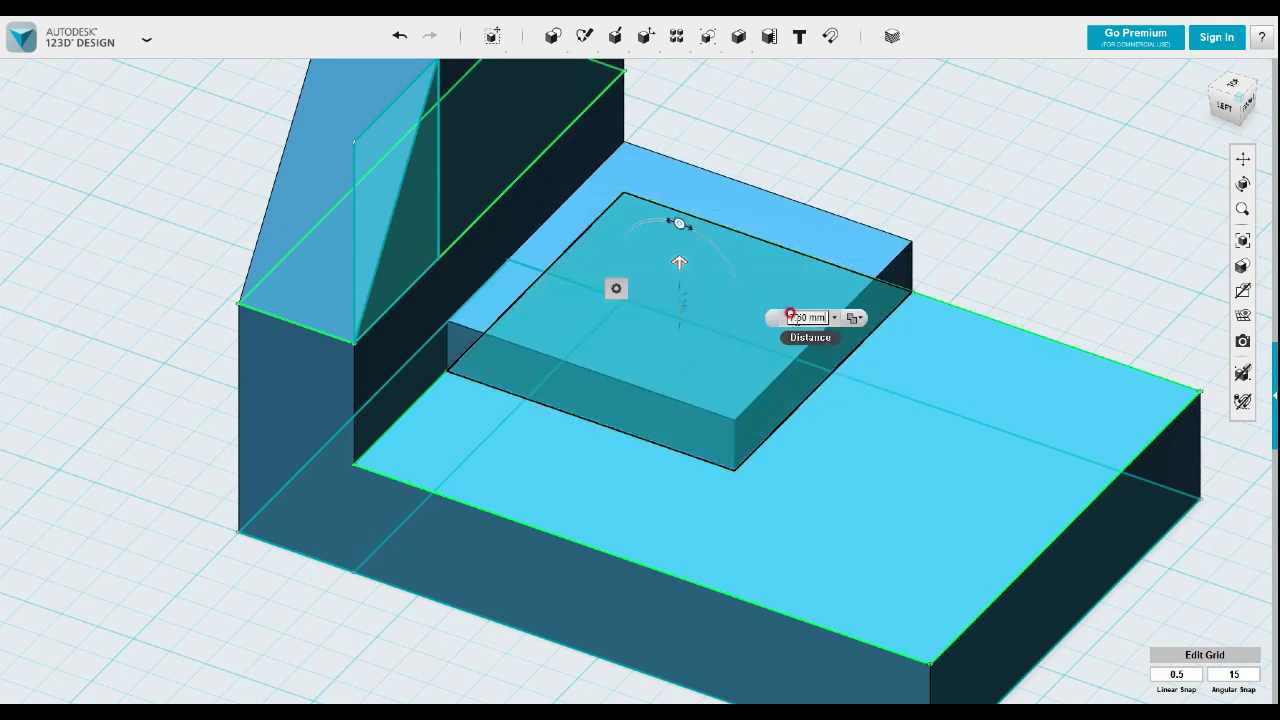
type("28")
key("Return")
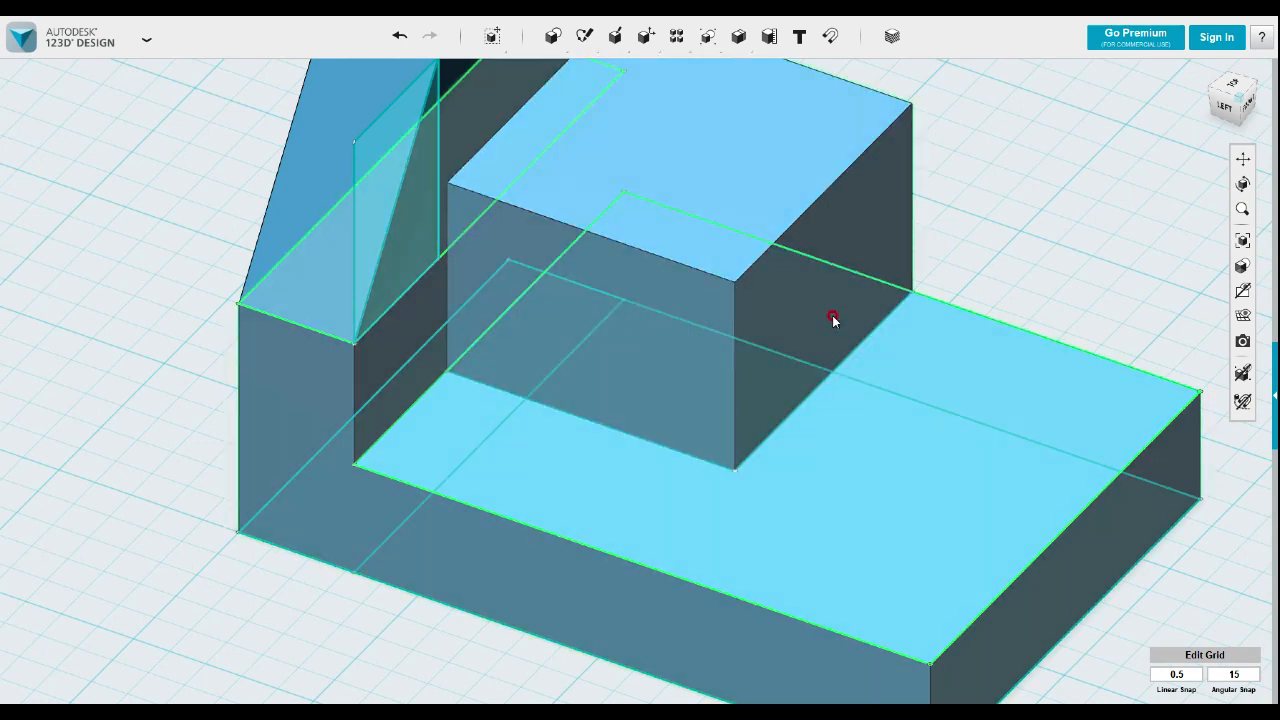
- Sketch a 12 by 40 mm rectangle along the base top's outer edge, from the free corner to the new block
scroll(1030, 215, "down", 2)
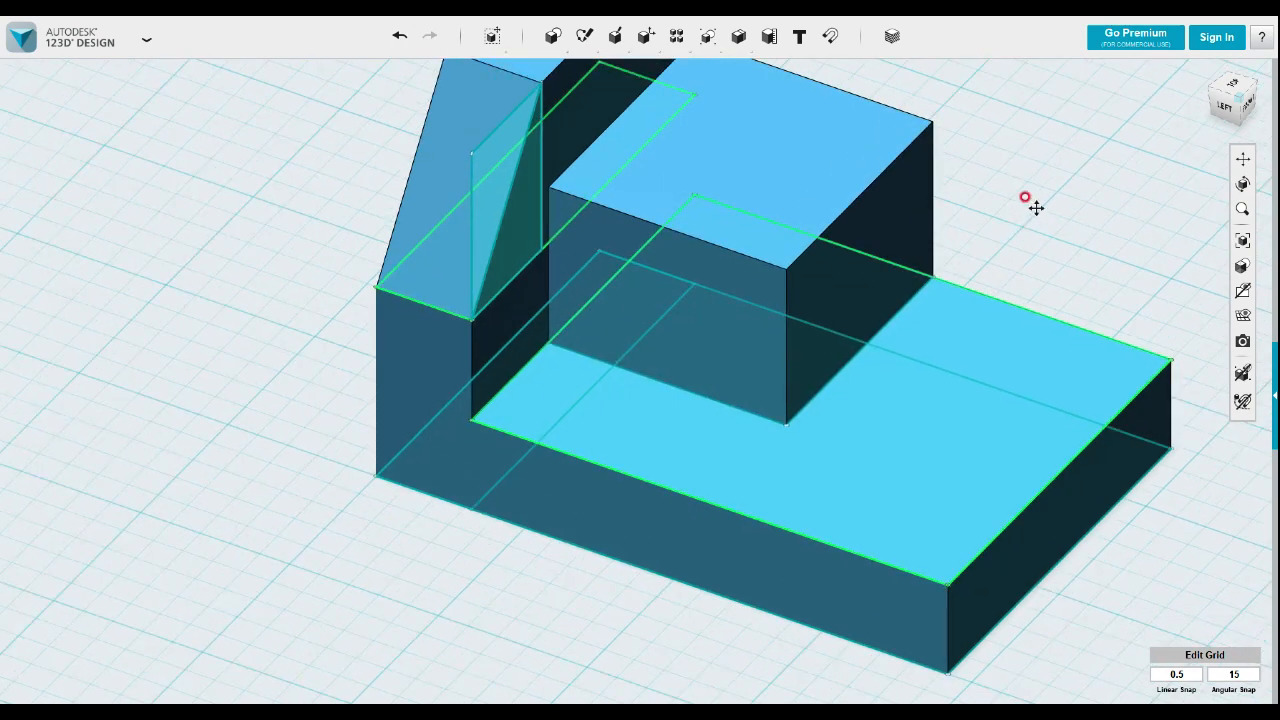
middle_click_drag(1036, 207, 943, 303)
mouse_move(935, 299)
right_mouse_down()
mouse_move(917, 294)
mouse_move(940, 295)
right_mouse_up()
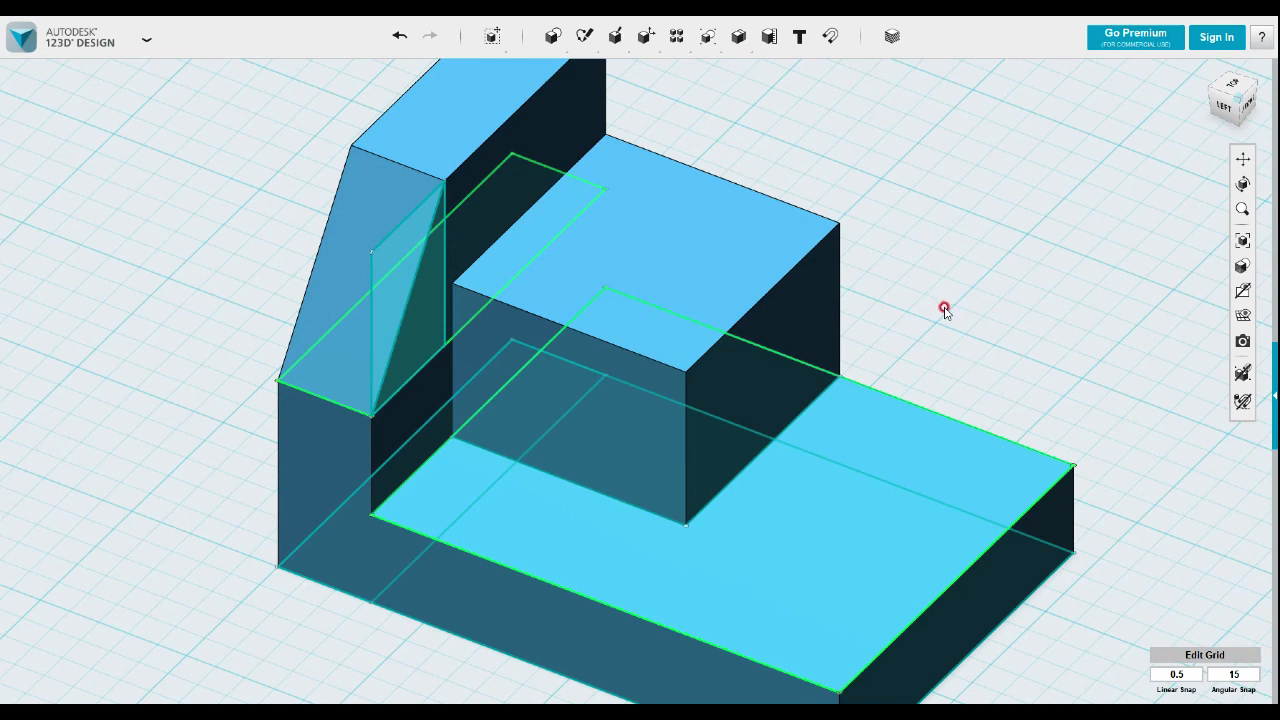
right_click_drag(940, 307, 902, 304)
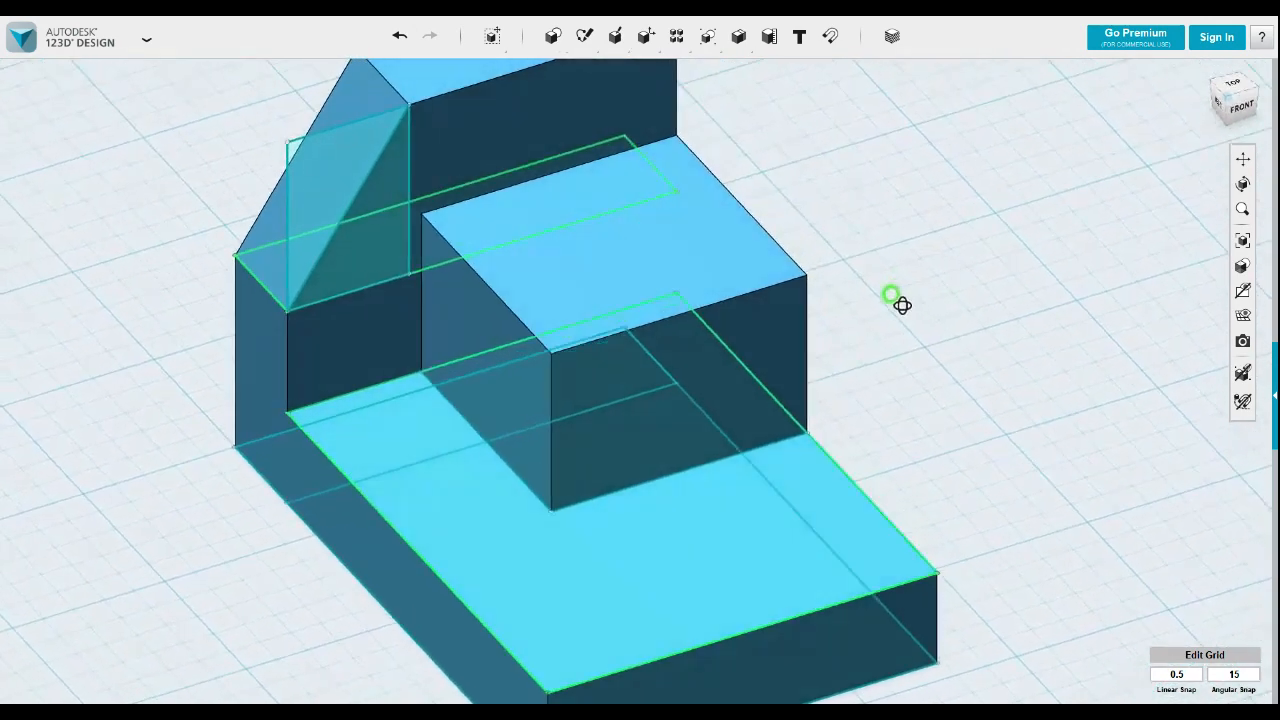
mouse_move(586, 36)
left_click(586, 70)
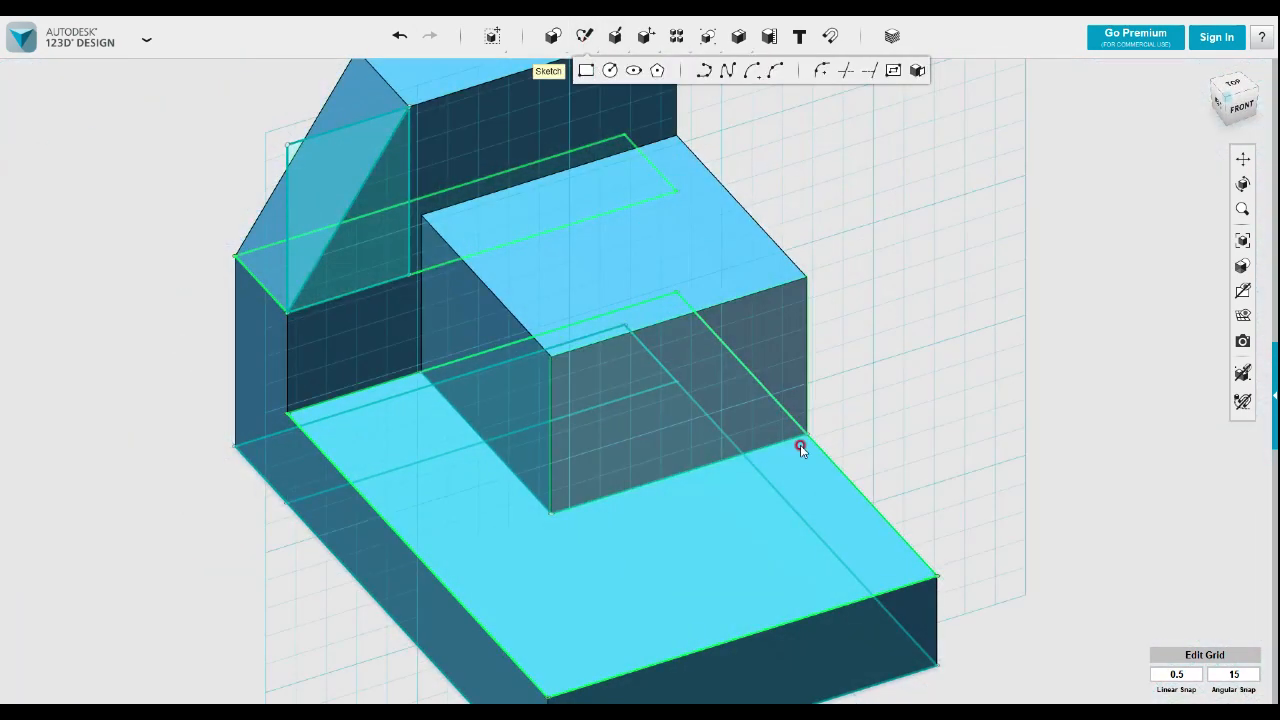
left_click(932, 577)
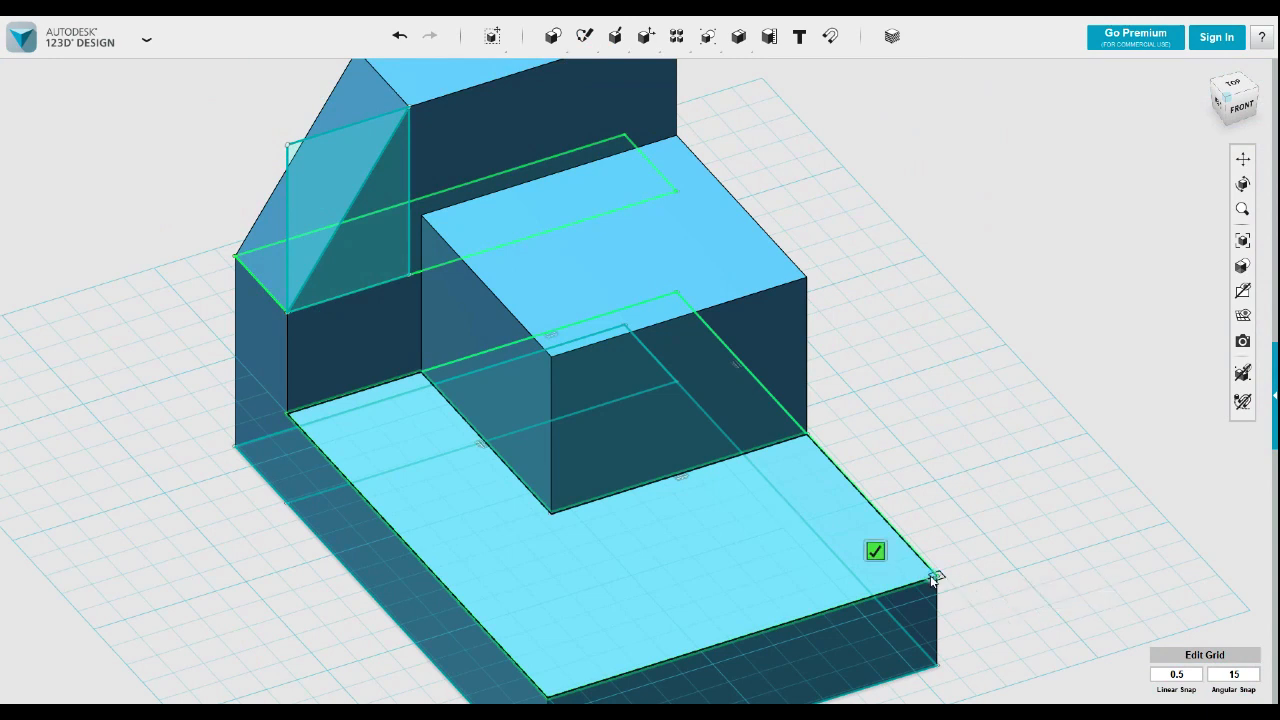
left_click(932, 577)
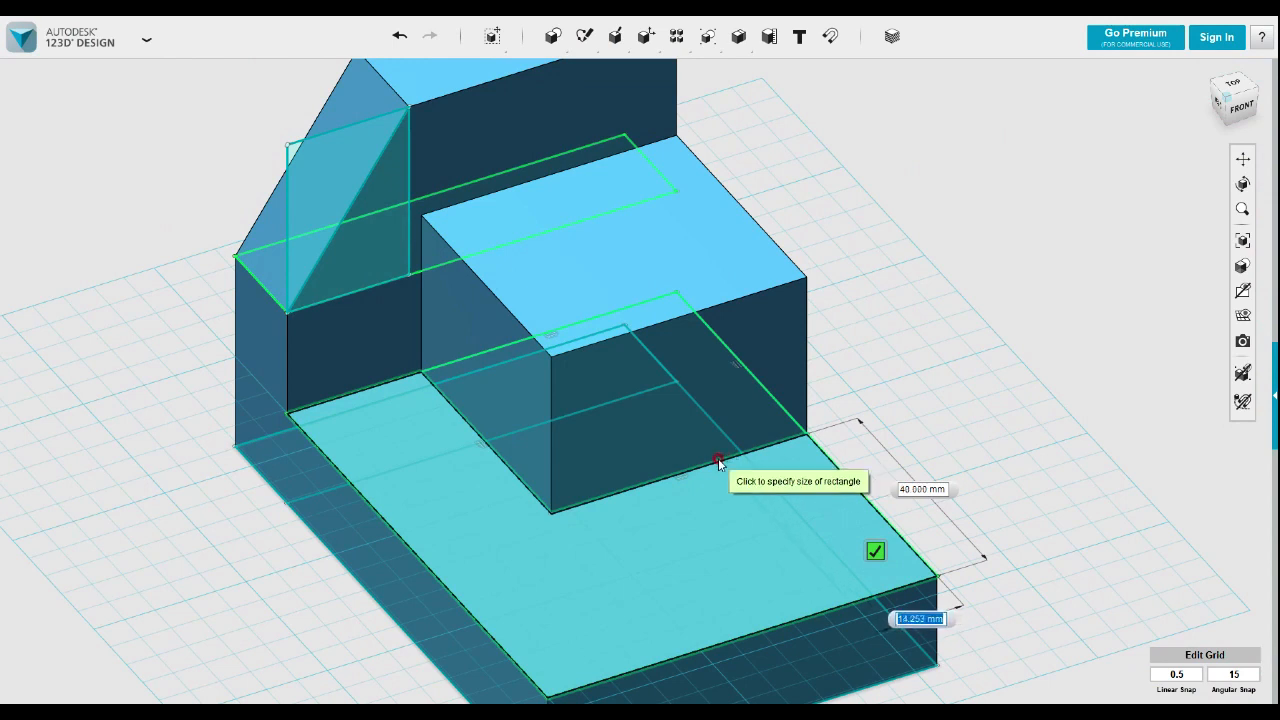
type("12")
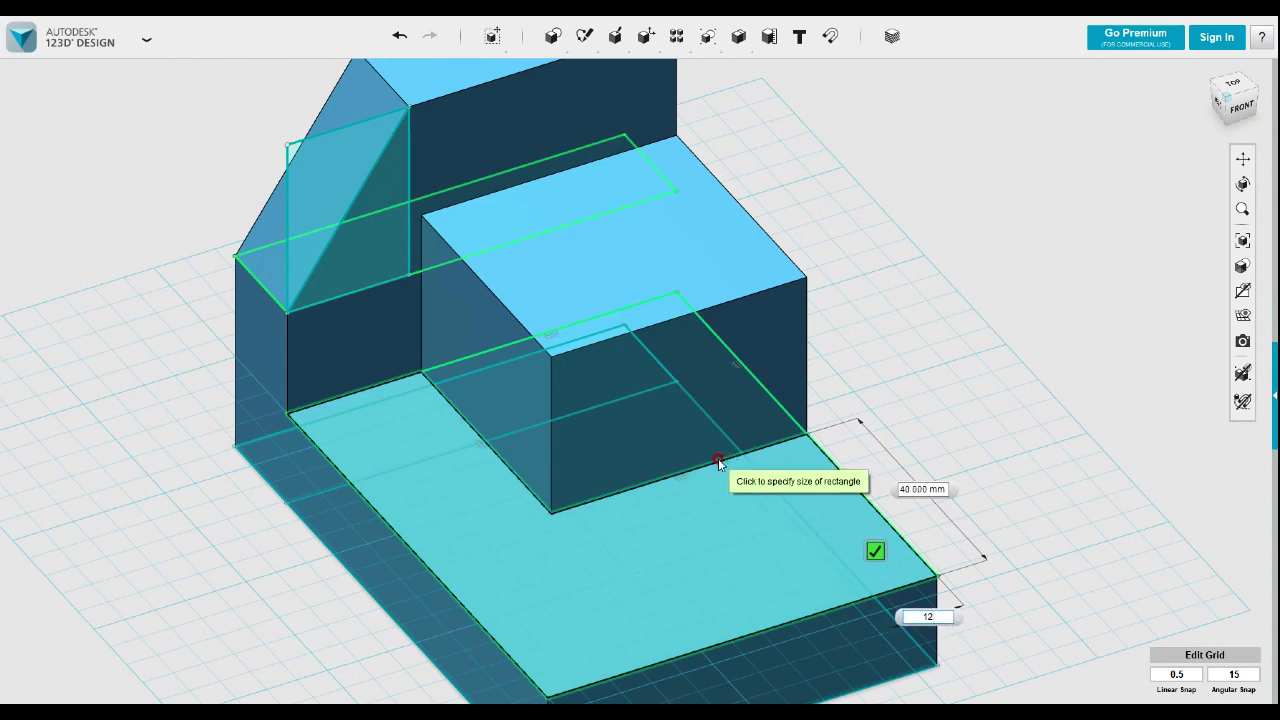
key("Tab")
key("Return")
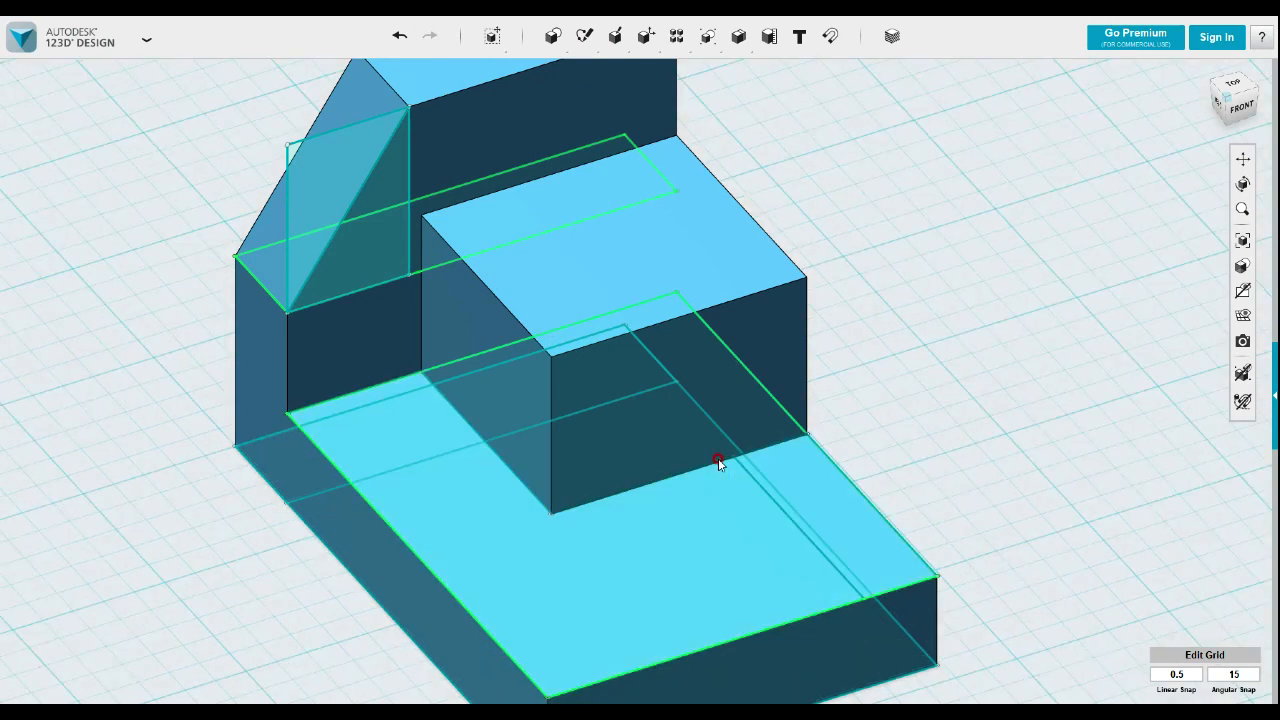
- Try to extrude the 12 mm wide strip upward to the height of the adjoining block, and undo it
left_click(815, 493)
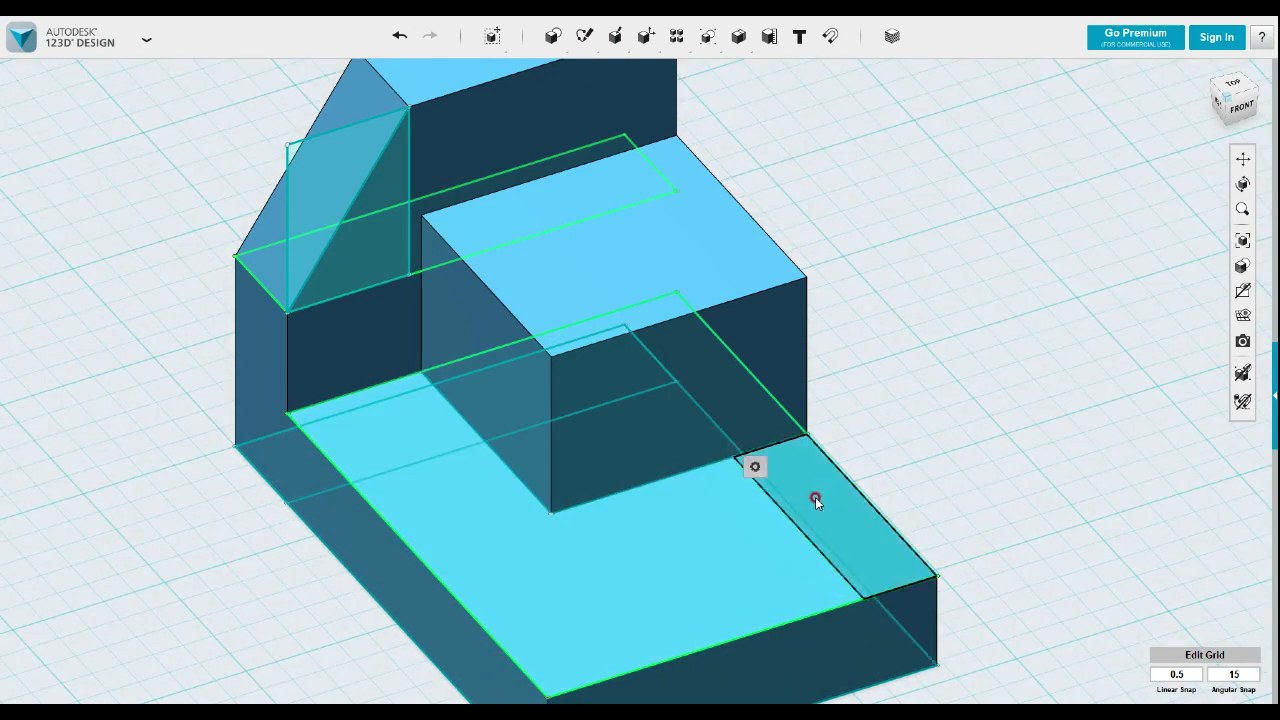
mouse_move(755, 466)
left_click(808, 465)
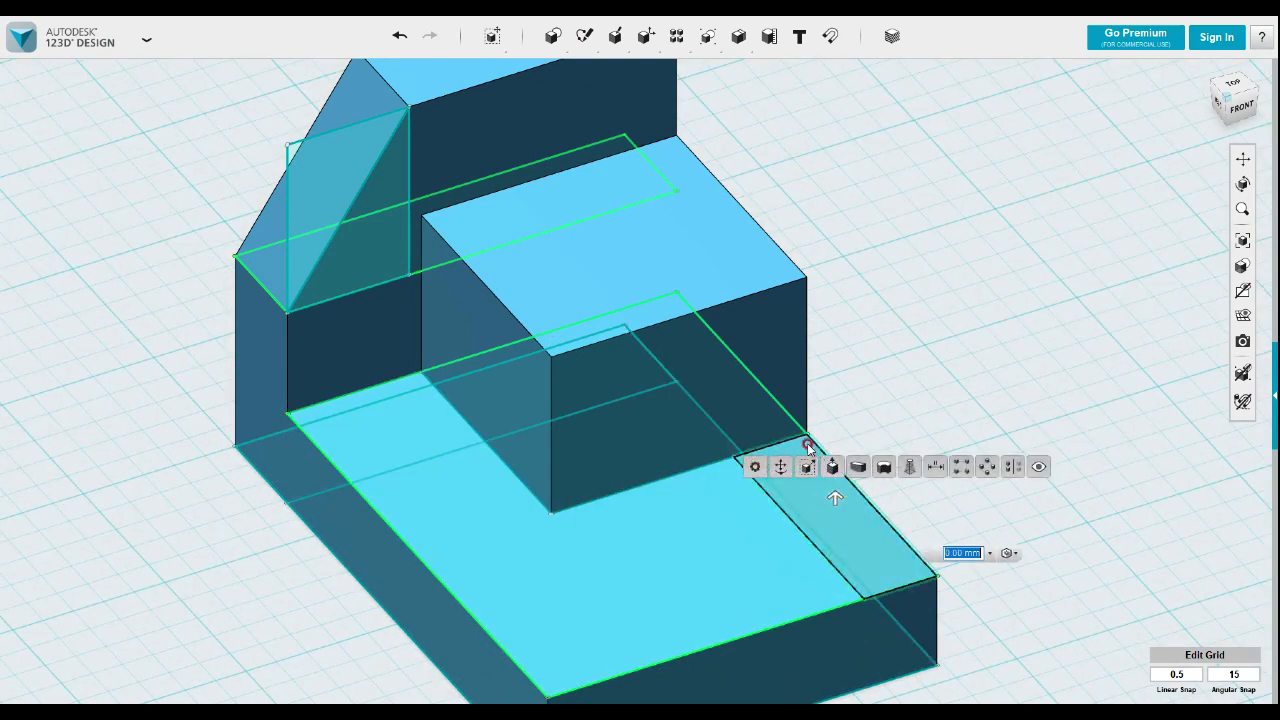
left_click_drag(831, 493, 749, 274)
left_click(922, 316)
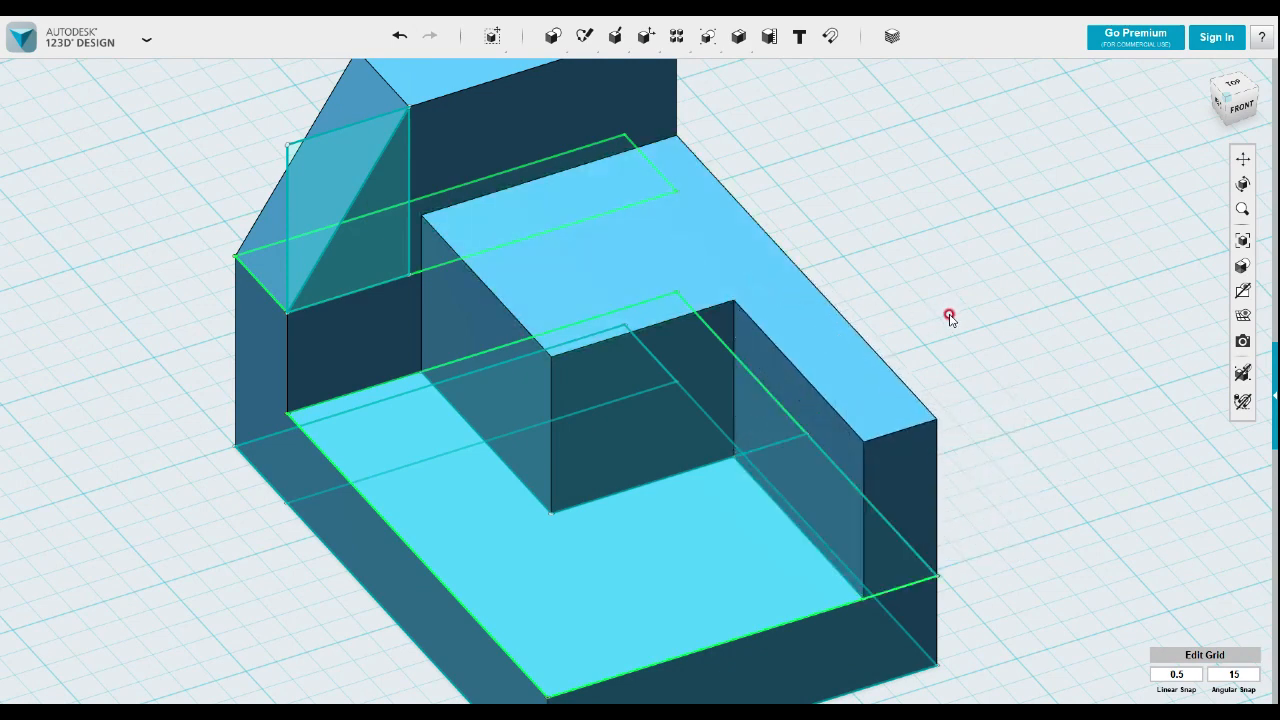
right_click_drag(967, 351, 1006, 337)
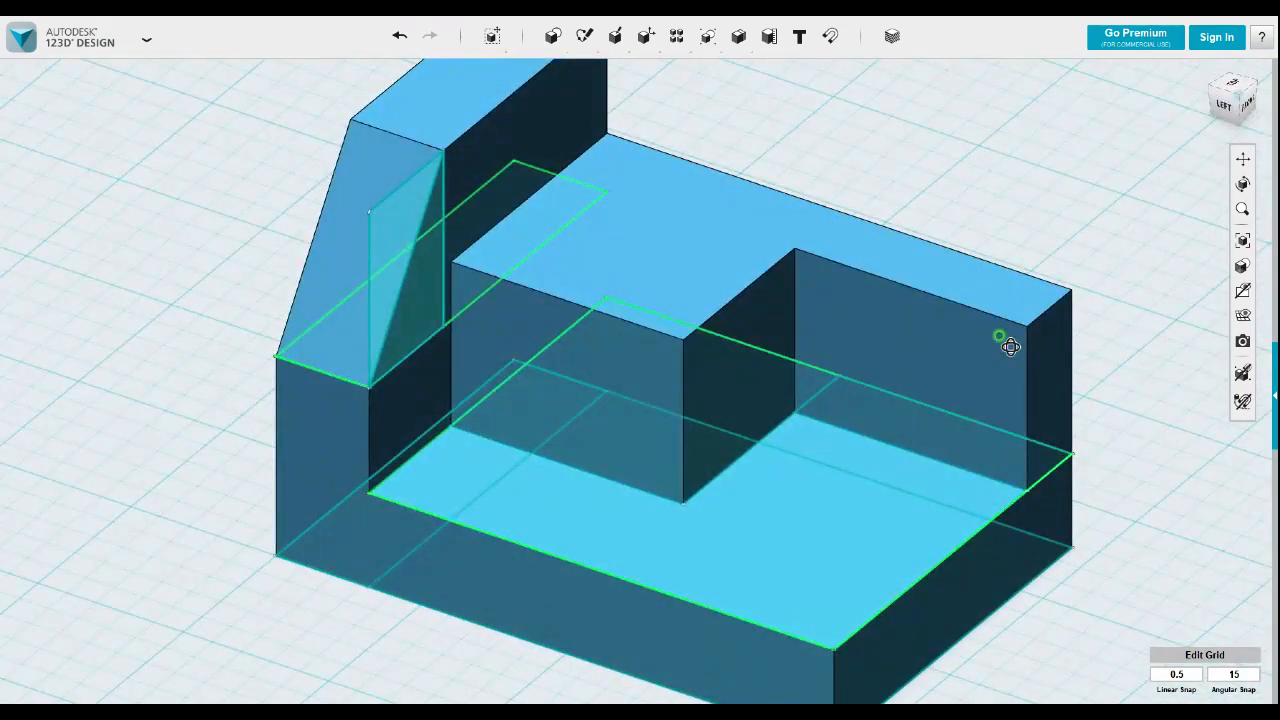
key("ctrl+z")
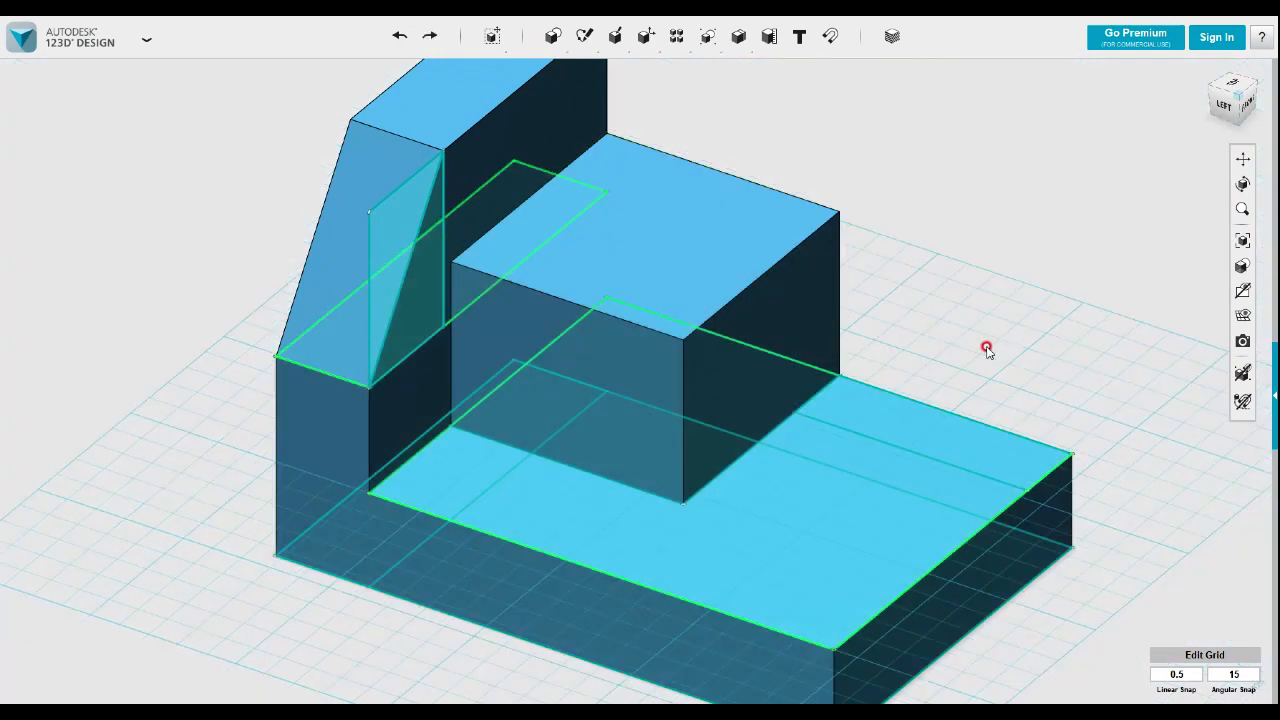
- Try to extrude the narrow strip upward with the New Solid option, and undo it
left_click(926, 437)
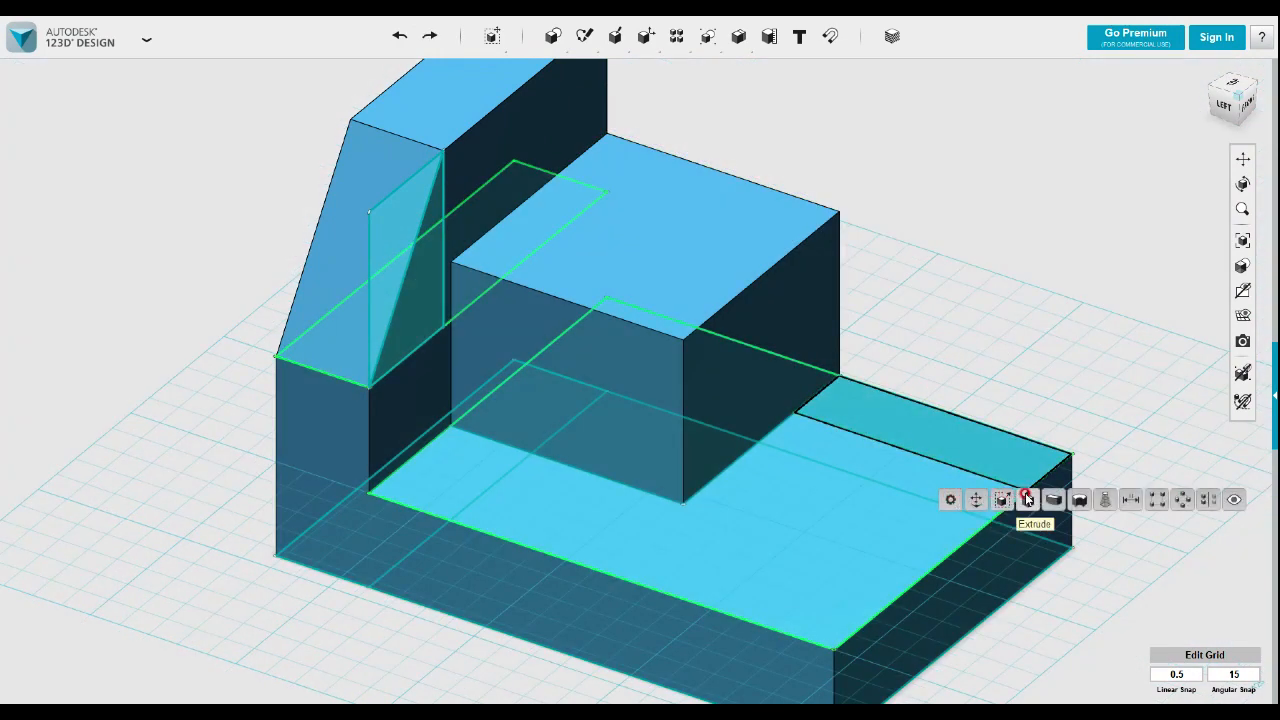
left_click(1027, 499)
left_click(1106, 470)
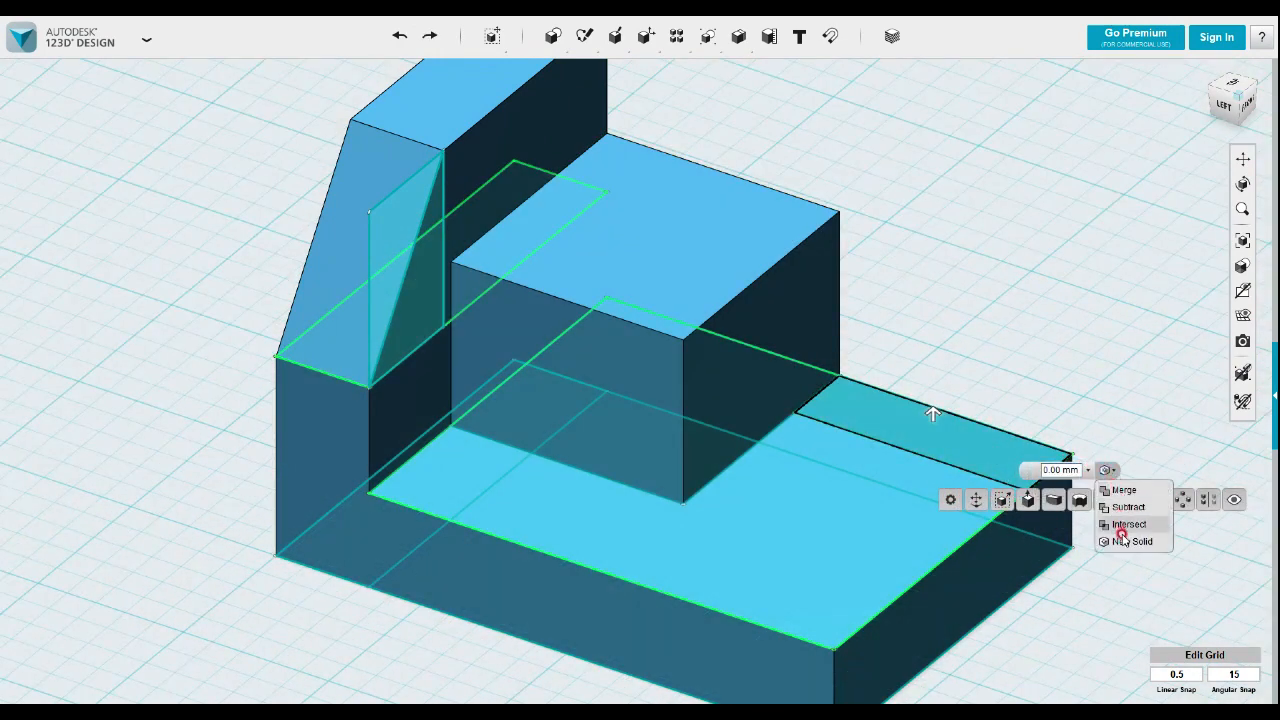
left_click(1121, 540)
left_click_drag(932, 411, 928, 214)
left_click(1062, 239)
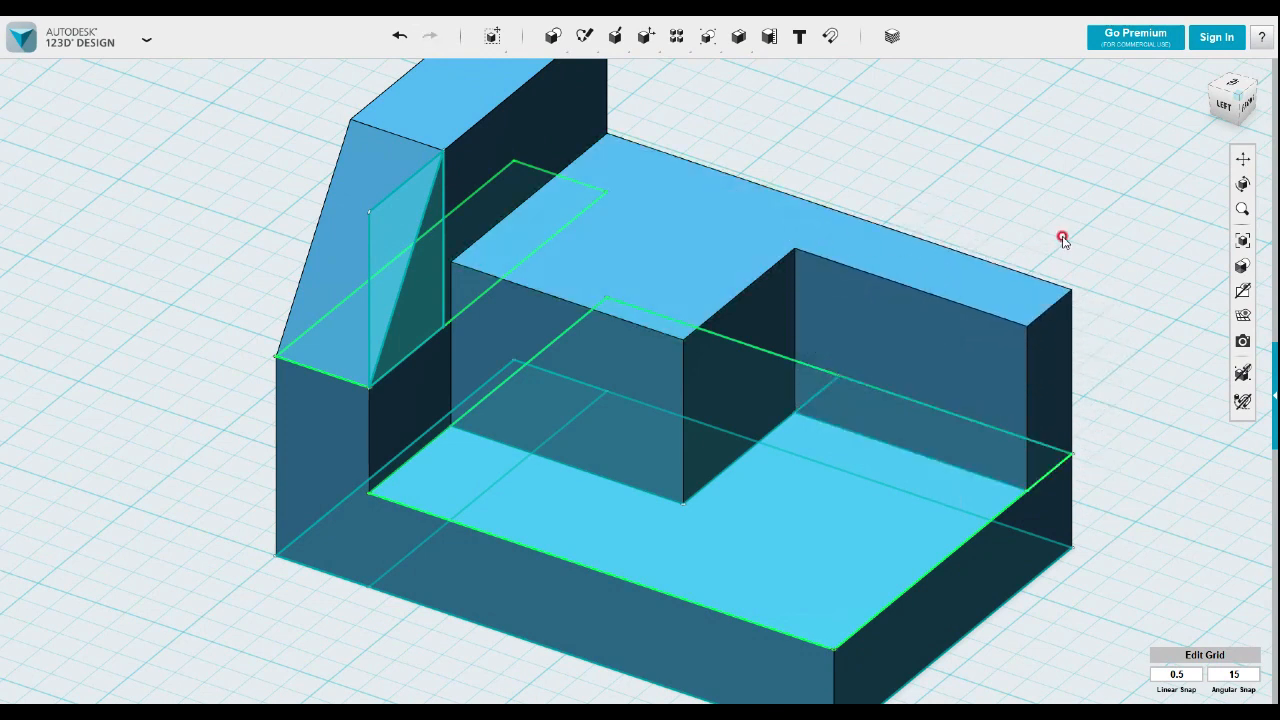
key("ctrl+z")
- Extrude the 12 mm wide strip 28 mm upward as a new solid, level with the adjoining block
left_click(894, 429)
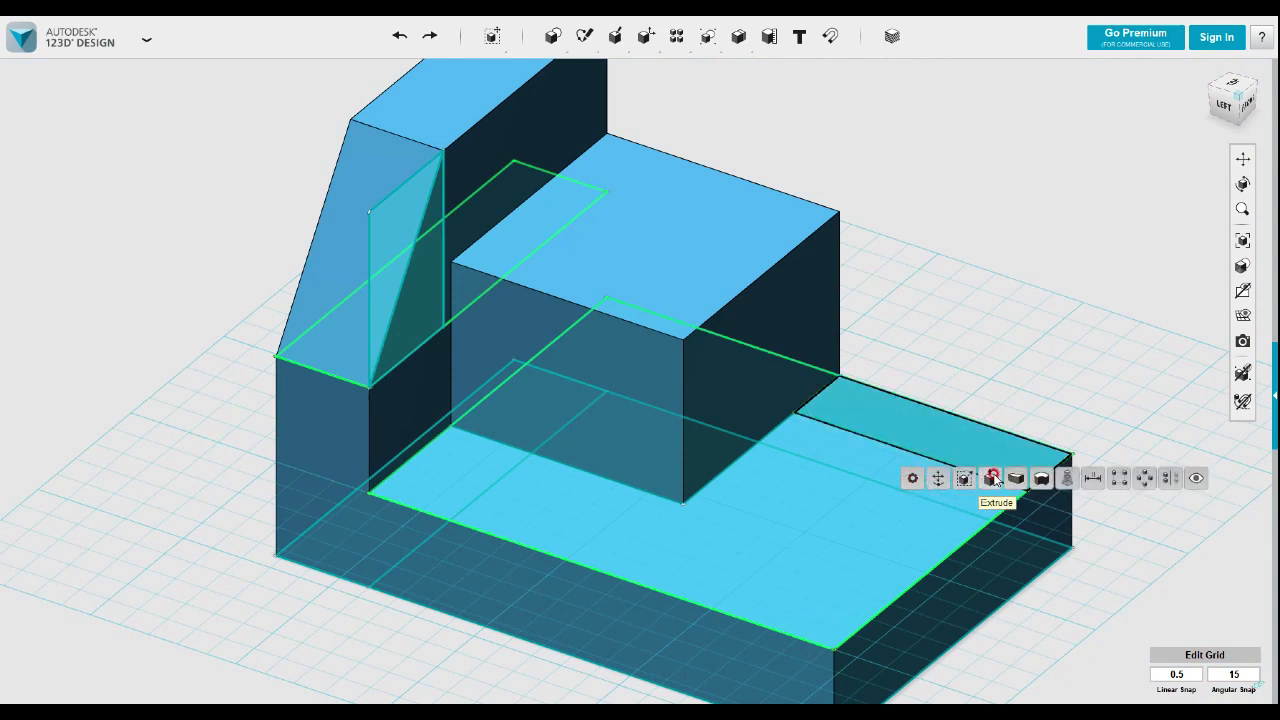
left_click(1016, 478)
left_click_drag(928, 409, 818, 240)
left_click(1110, 305)
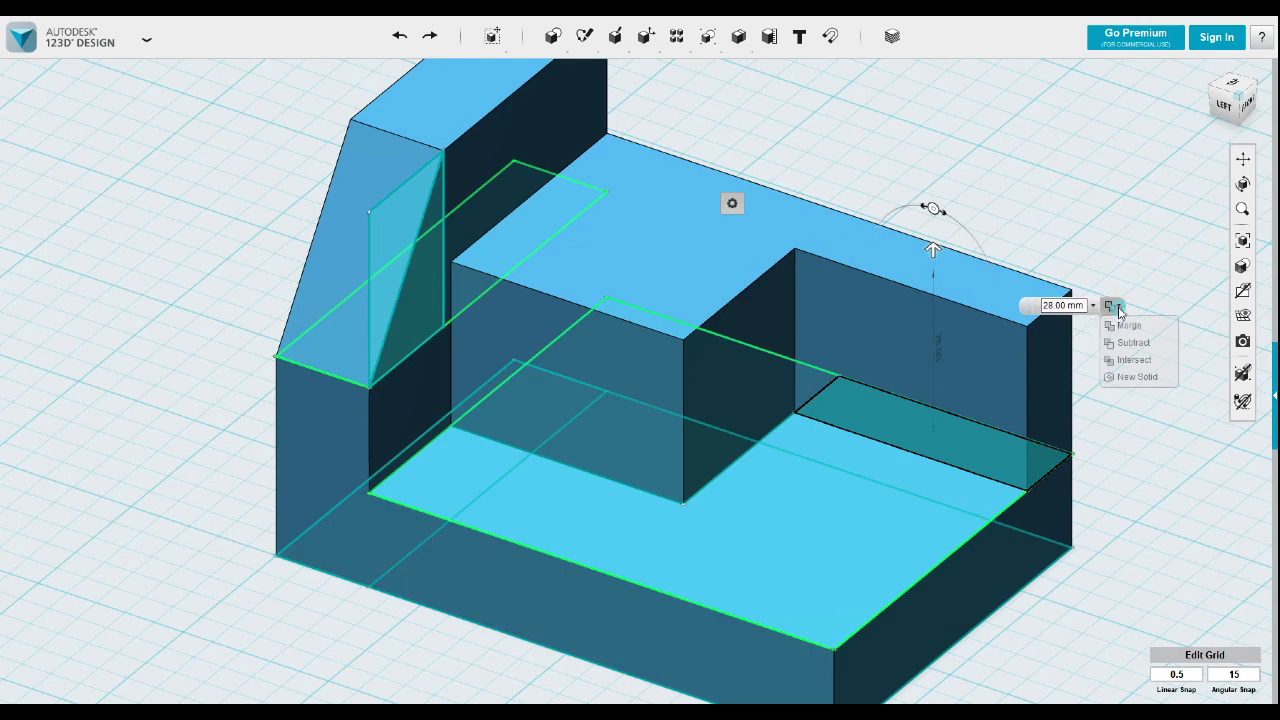
left_click(1136, 377)
left_click(1145, 368)
- Try to sketch a diagonal line across the narrow wall's outer face, from its upper inner corner to the opposite lower corner, and undo it
right_click_drag(1149, 366, 992, 360)
middle_click_drag(731, 357, 911, 329)
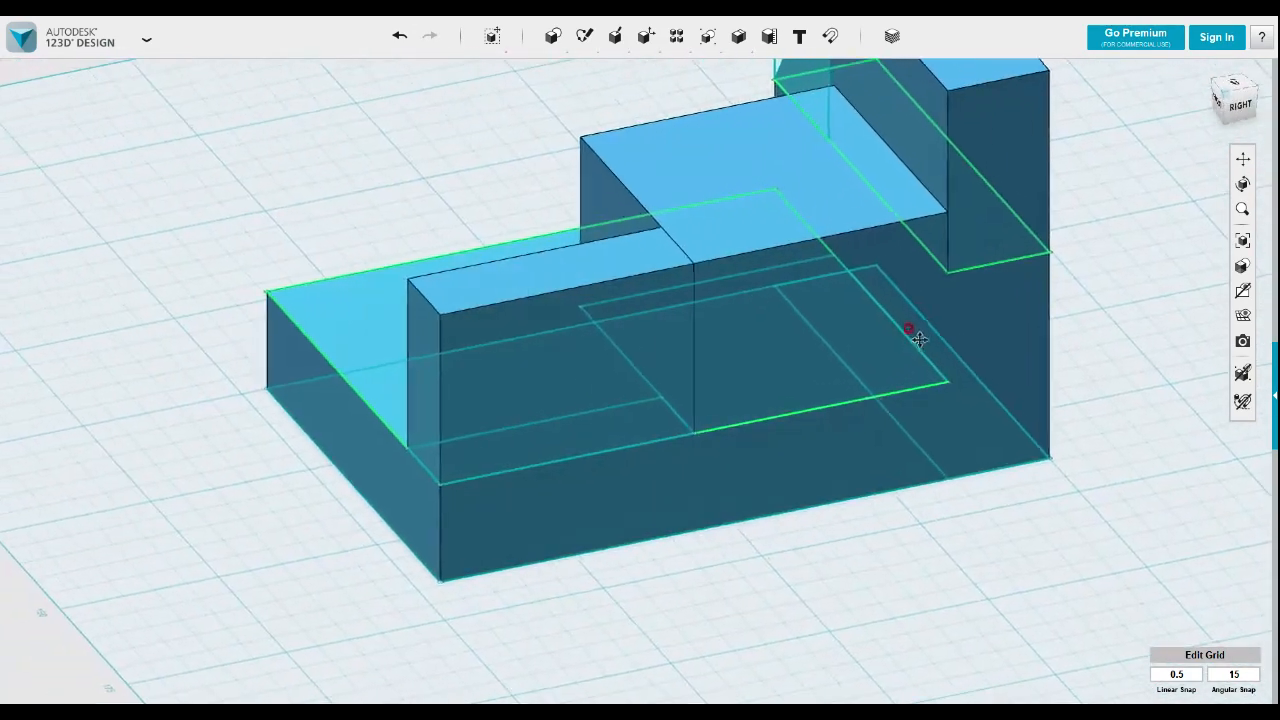
scroll(769, 368, "up", 1)
scroll(768, 367, "up", 1)
mouse_move(588, 42)
left_click(705, 72)
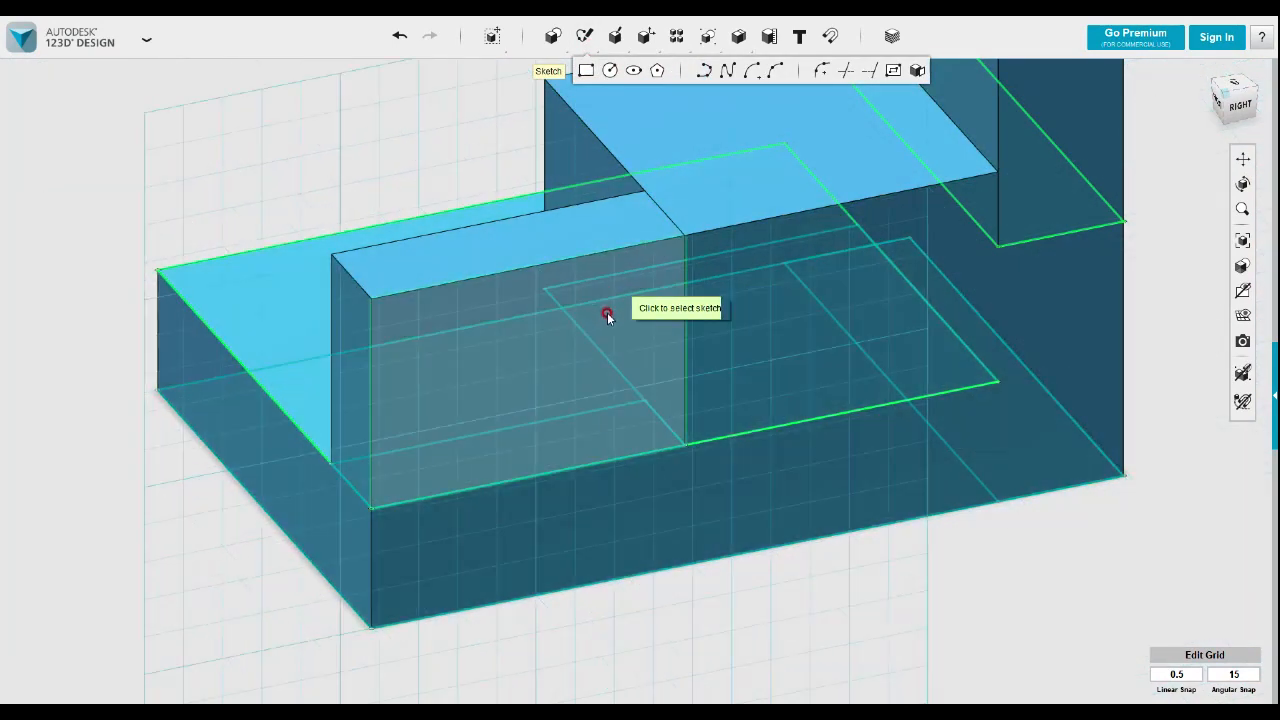
left_click(512, 303)
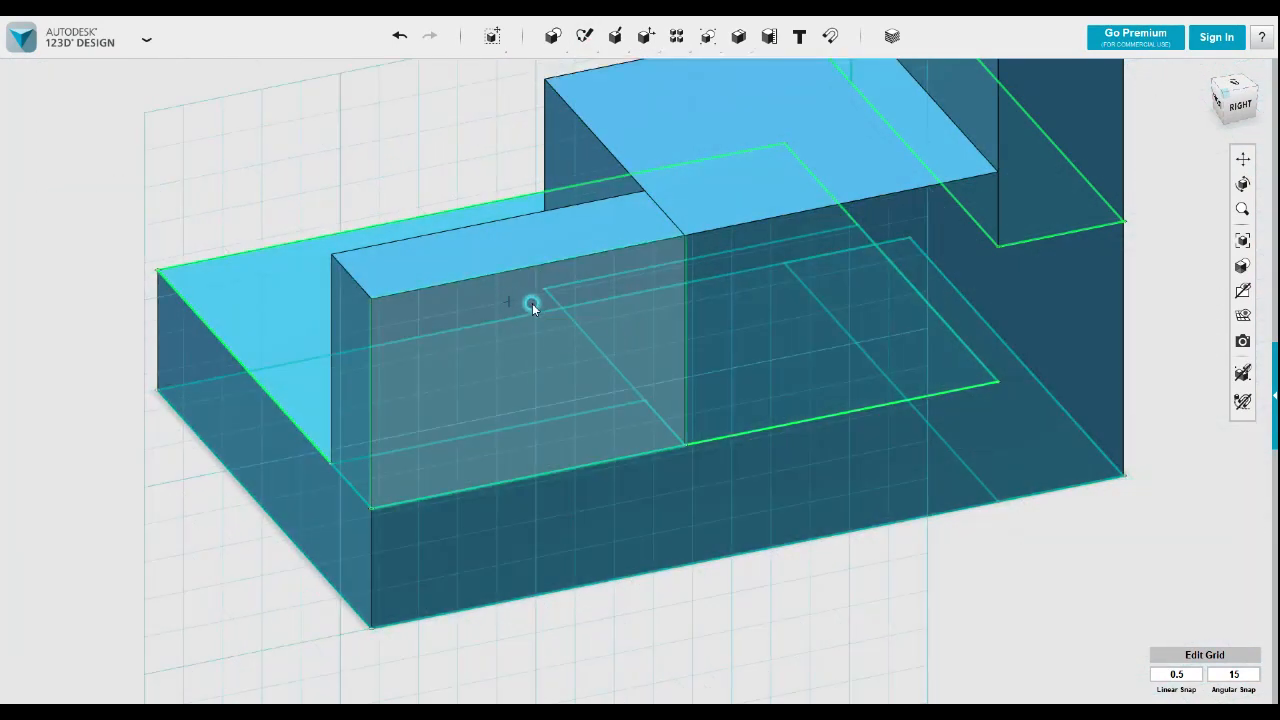
left_click(685, 238)
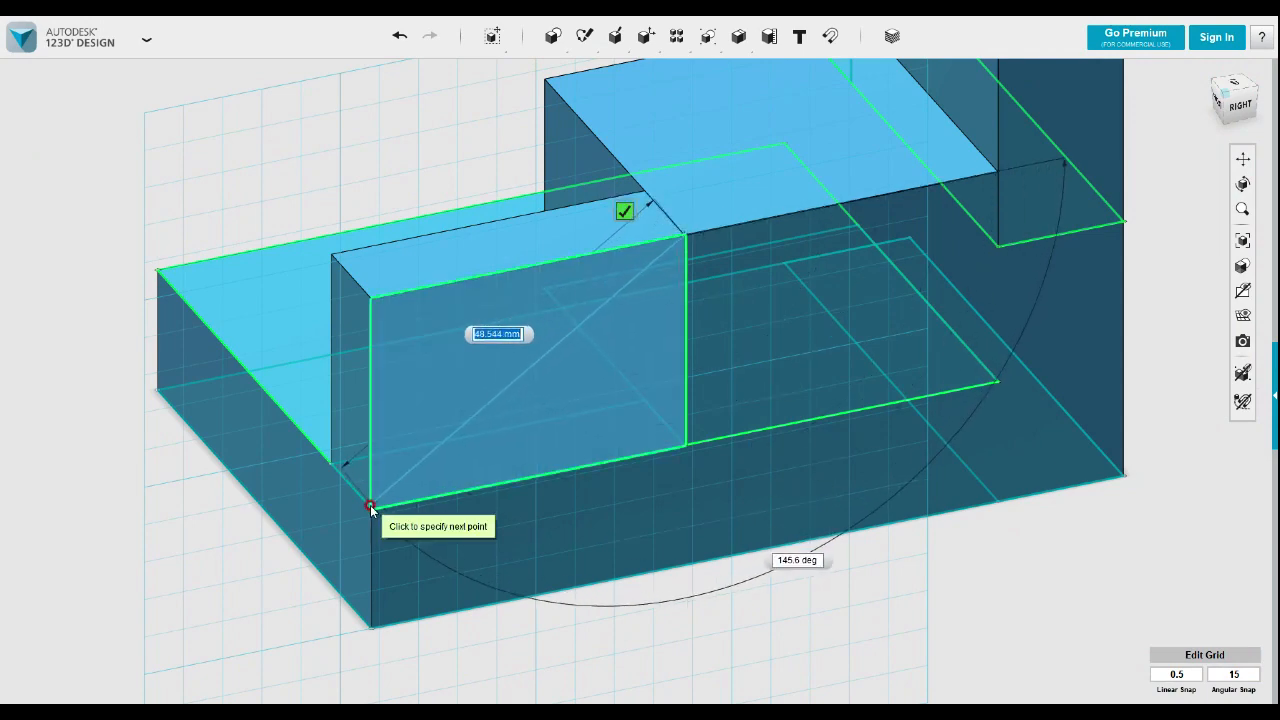
scroll(373, 510, "up", 5)
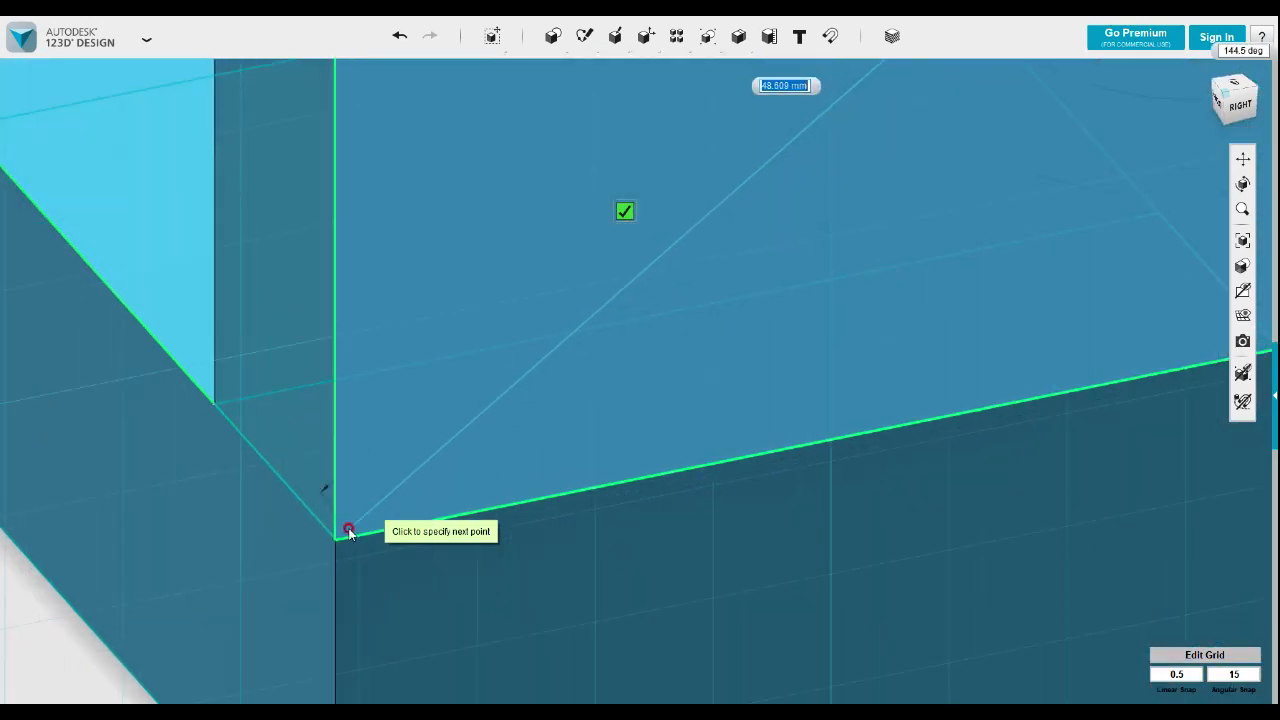
left_click(334, 539)
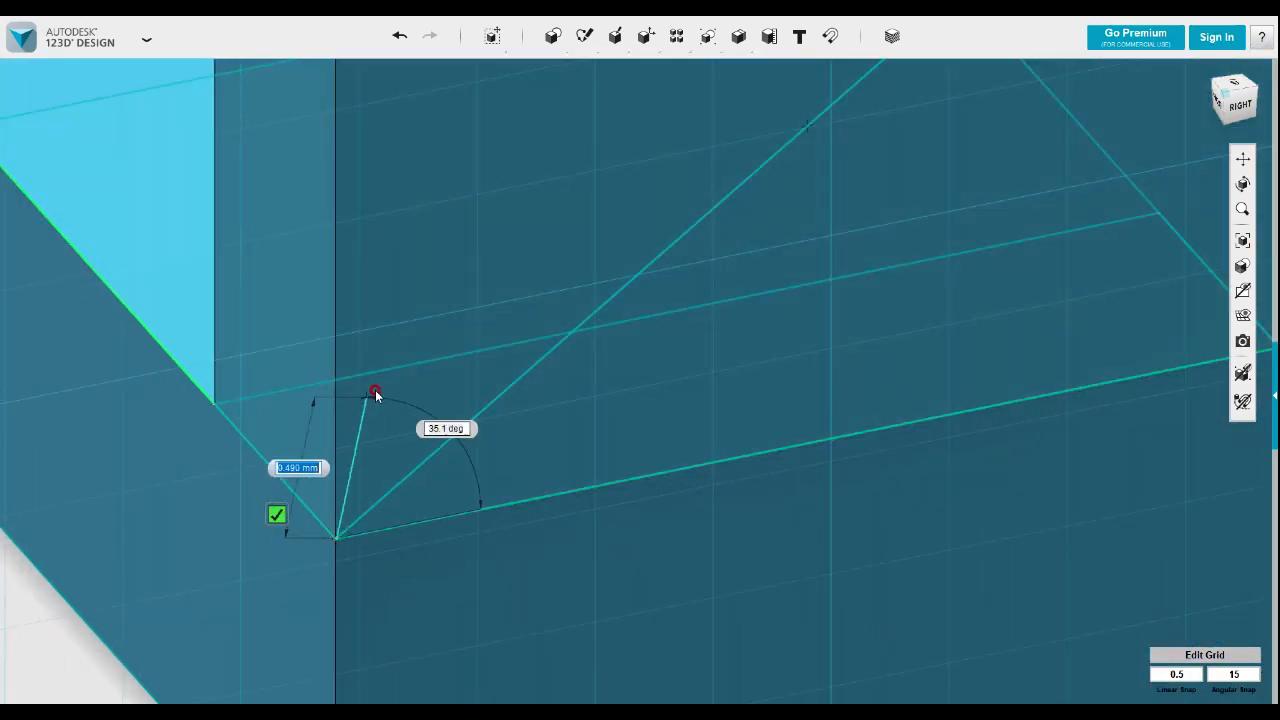
scroll(374, 398, "down", 2)
scroll(372, 402, "down", 2)
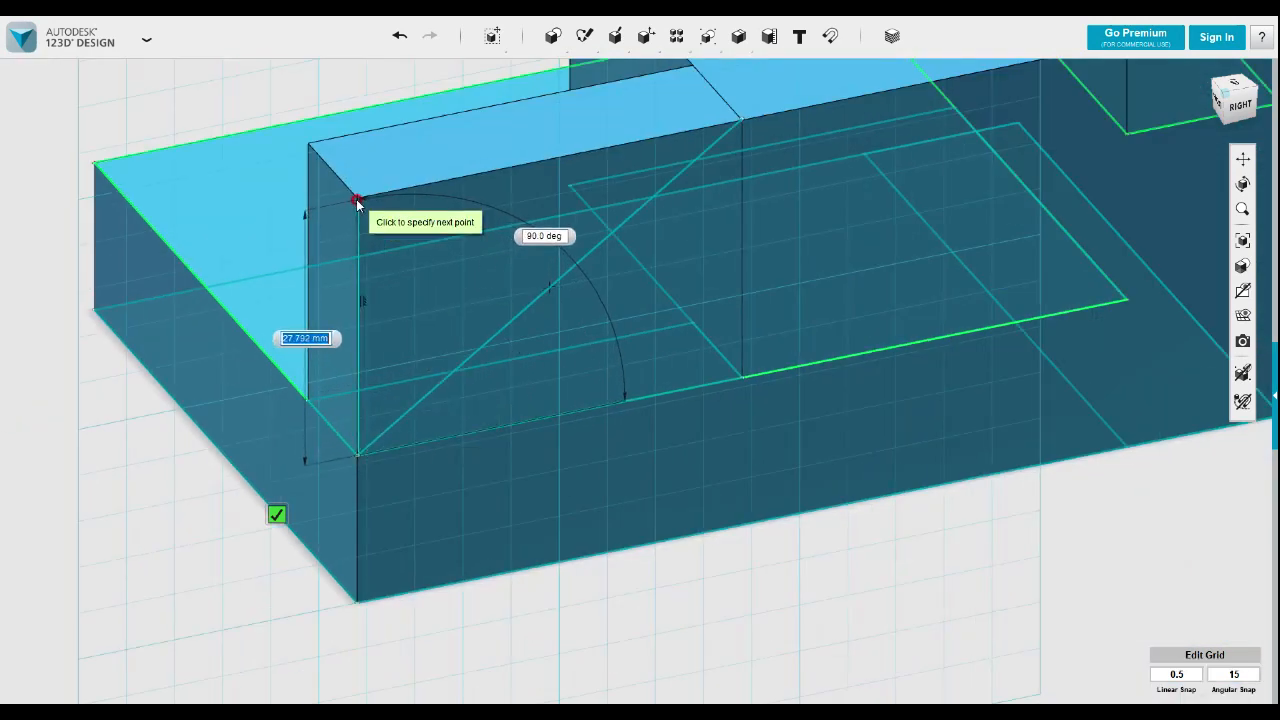
key("Escape")
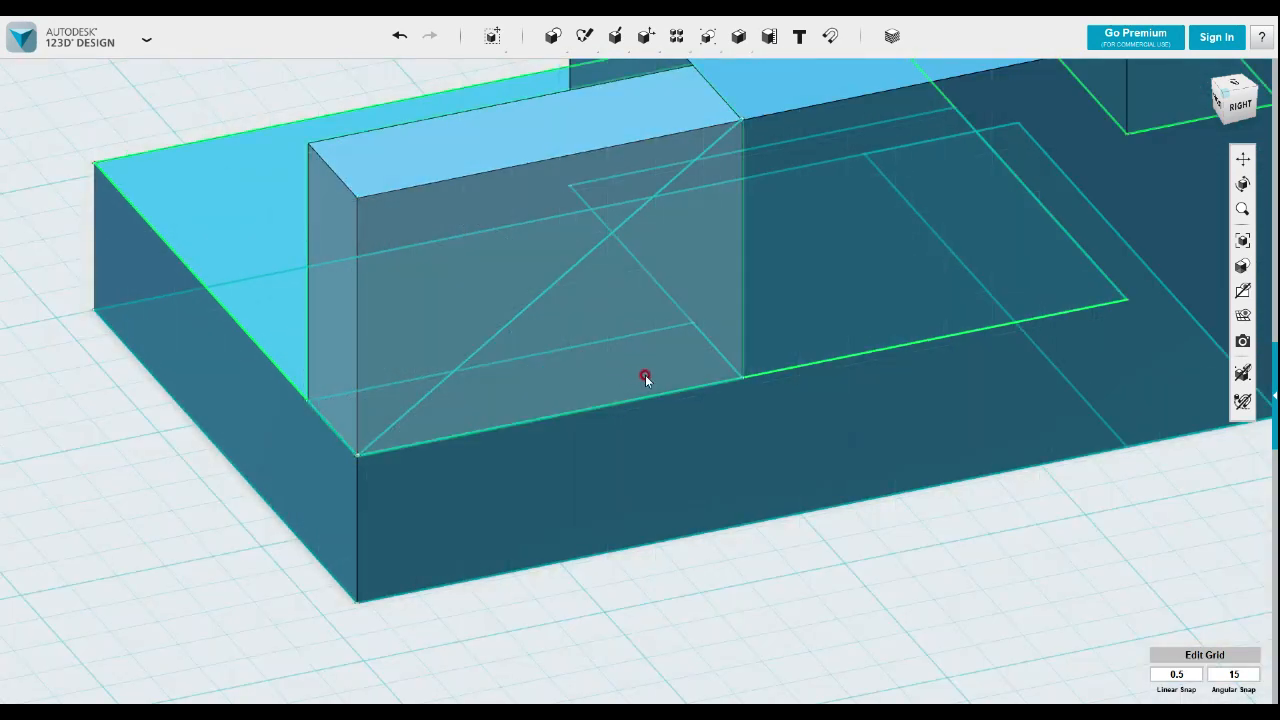
key("ctrl+z")
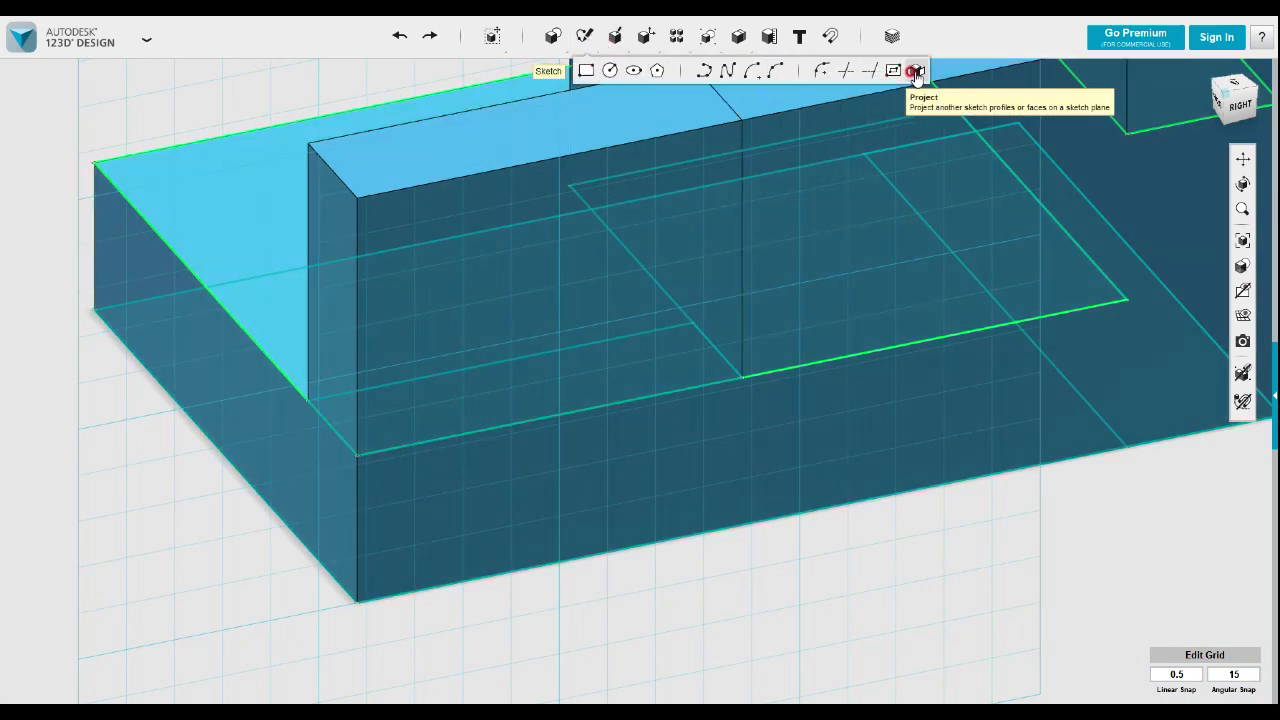
- Project the outline of the narrow wall's outer face onto a new sketch on that face
left_click(912, 72)
left_click(512, 204)
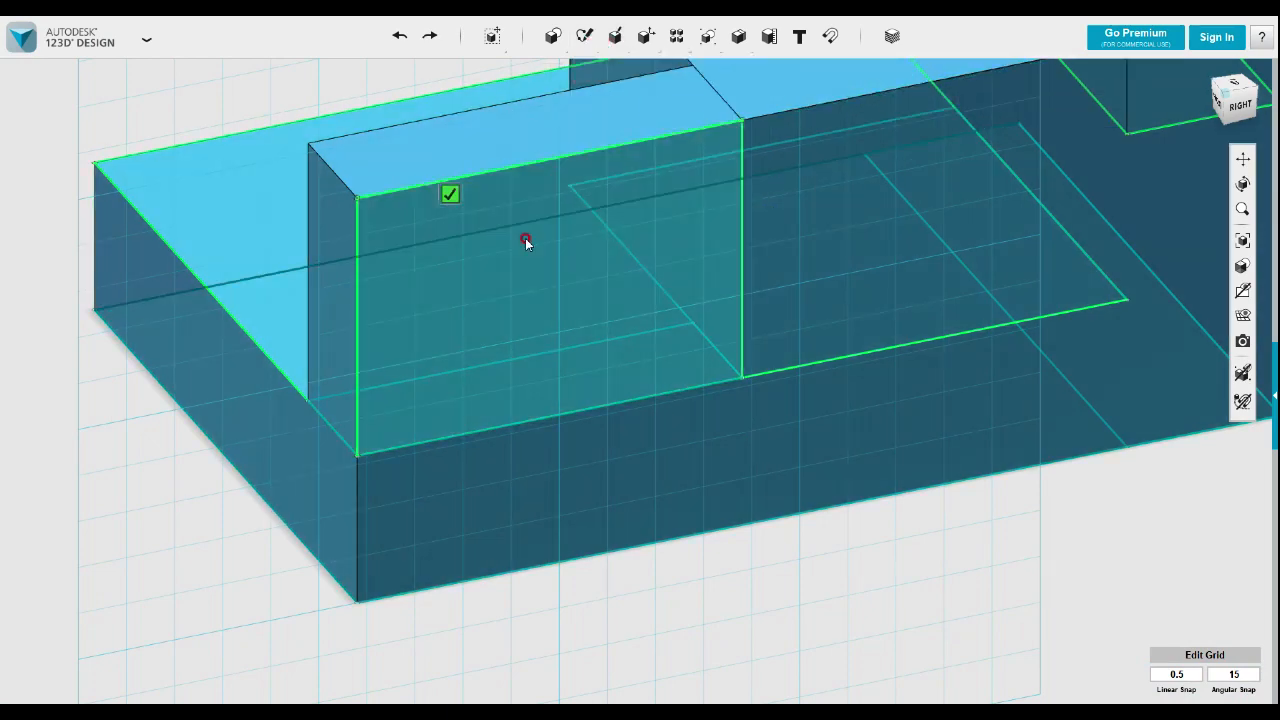
left_click(450, 194)
- Draw a diagonal line in the projected sketch from the upper corner at the block to the opposite lower corner
mouse_move(585, 36)
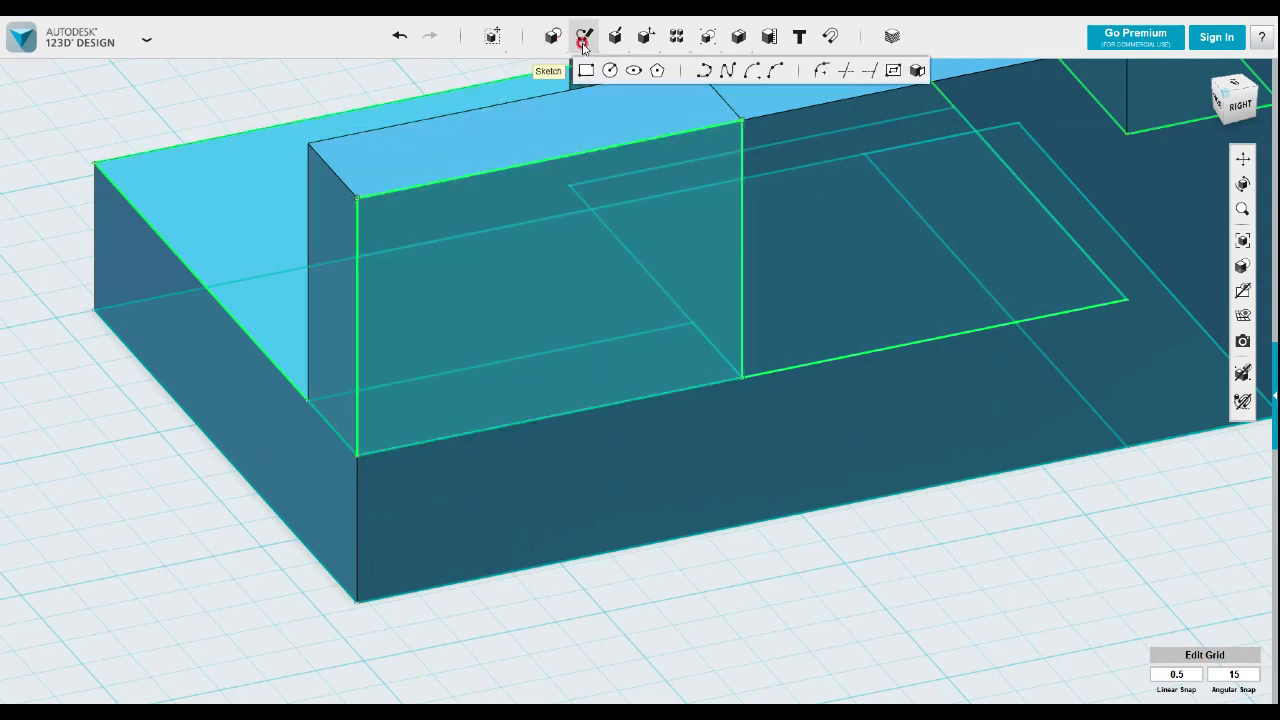
left_click(680, 71)
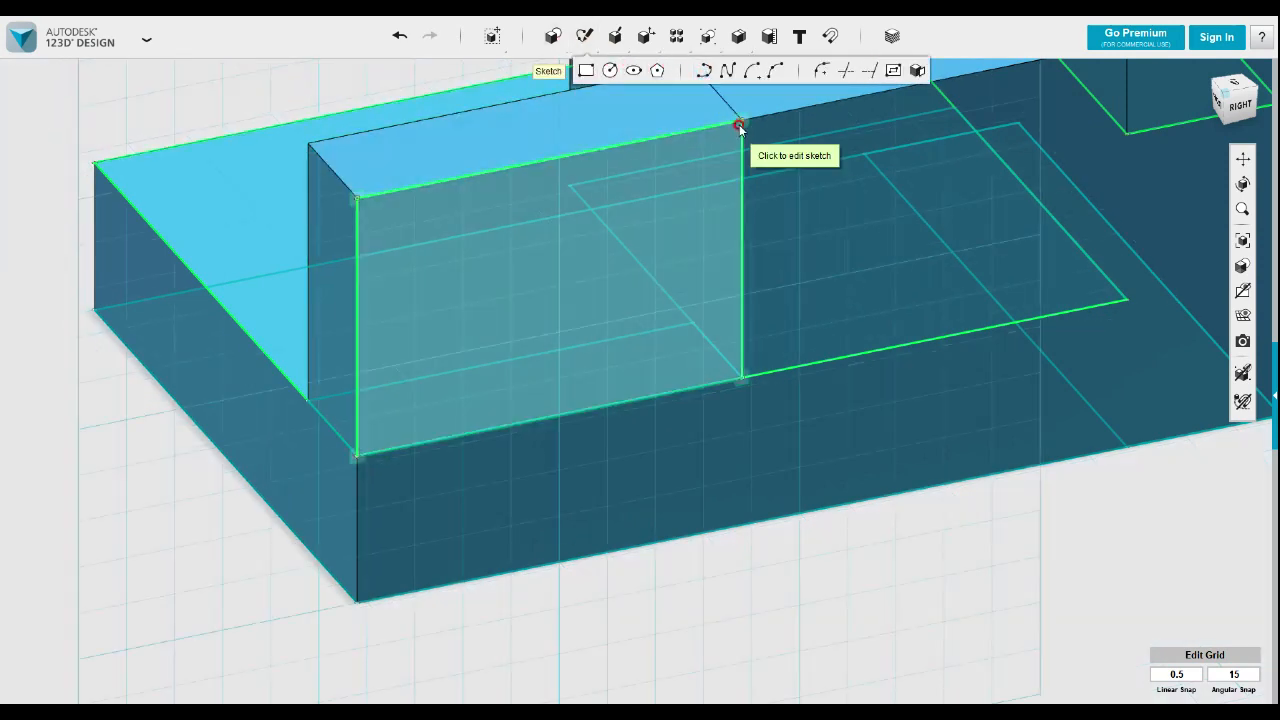
left_click(717, 150)
left_click(741, 124)
left_click(358, 456)
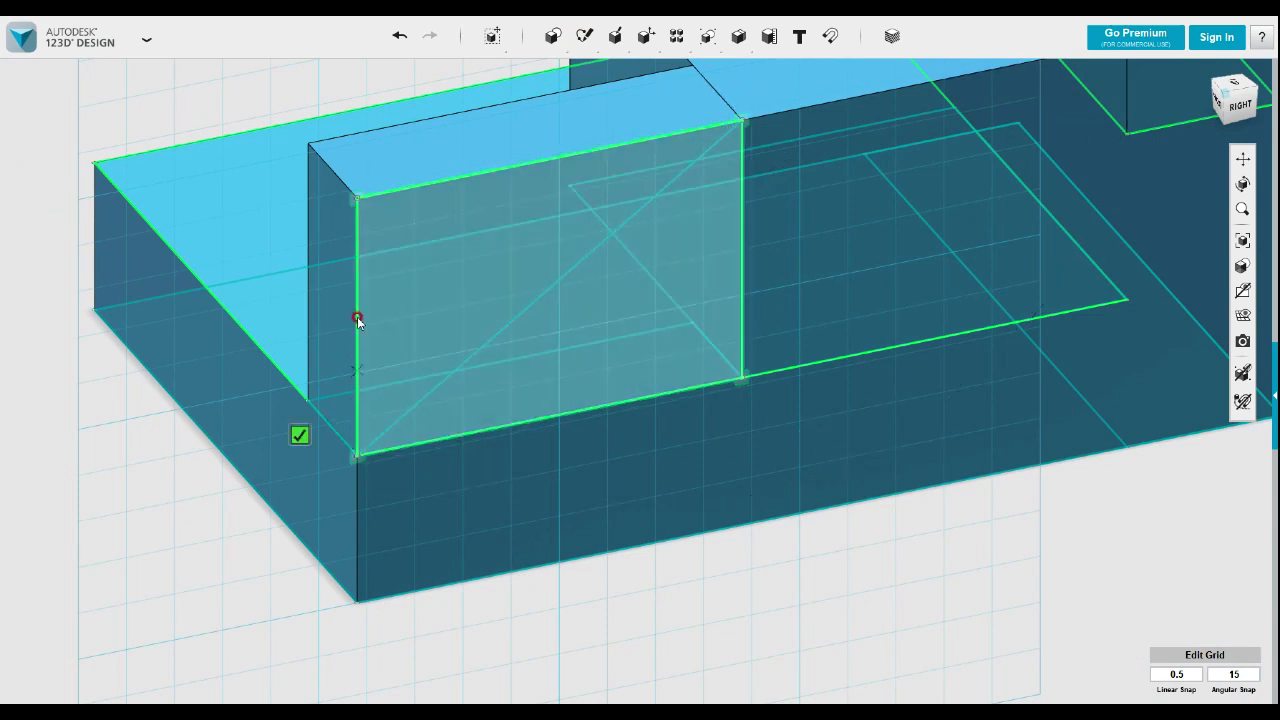
left_click(359, 200)
left_click(678, 101)
- Extrude the upper triangle of the sketch inward as a cut through the narrow wall's full thickness
left_click(527, 235)
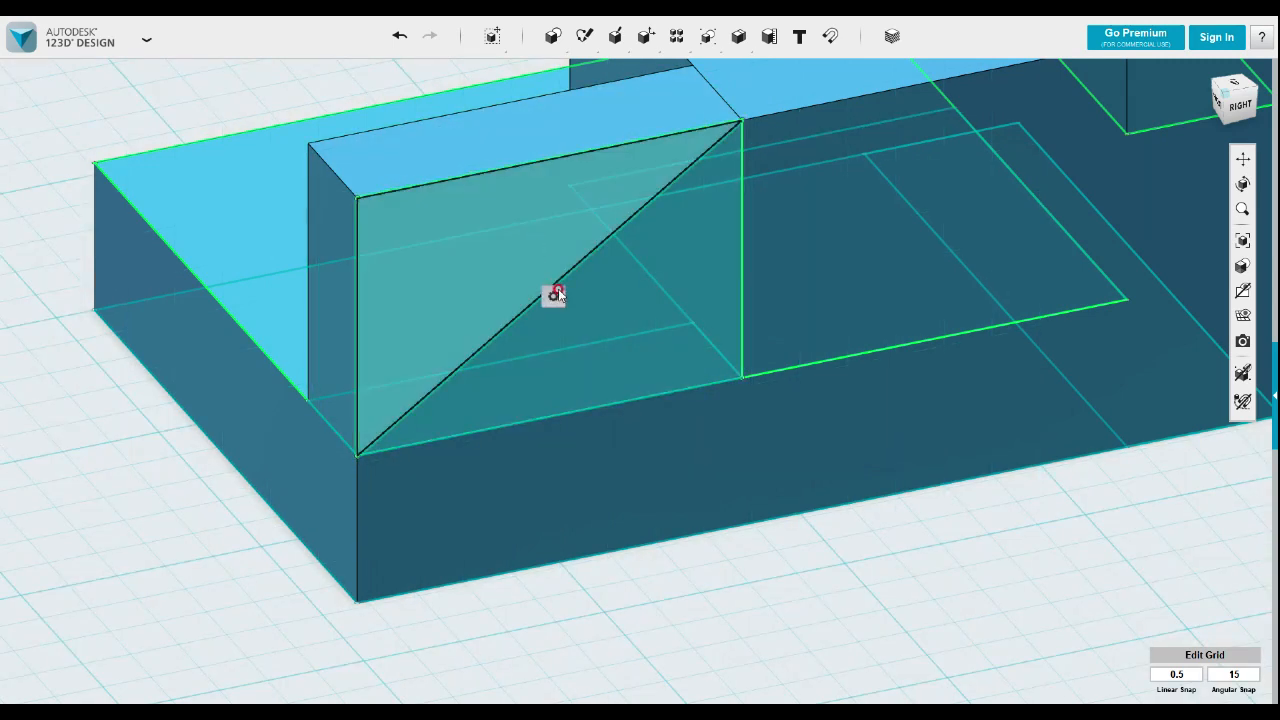
left_click(630, 296)
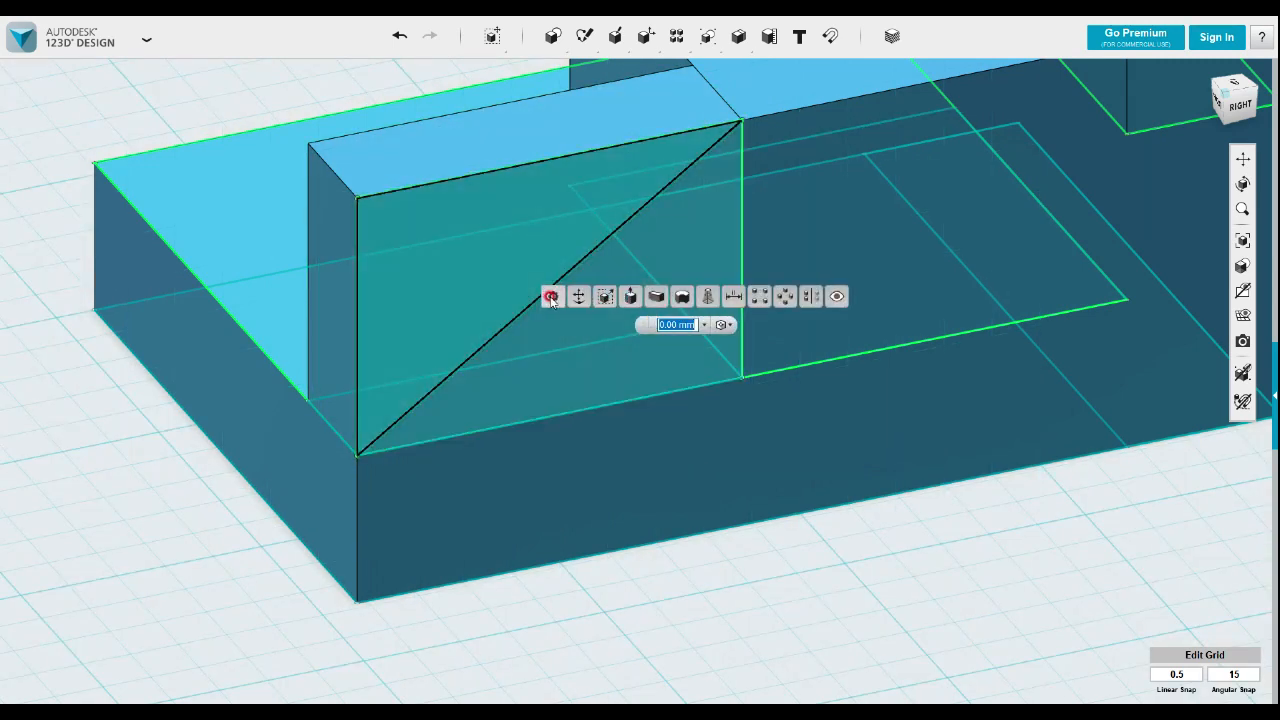
right_click_drag(531, 326, 540, 331)
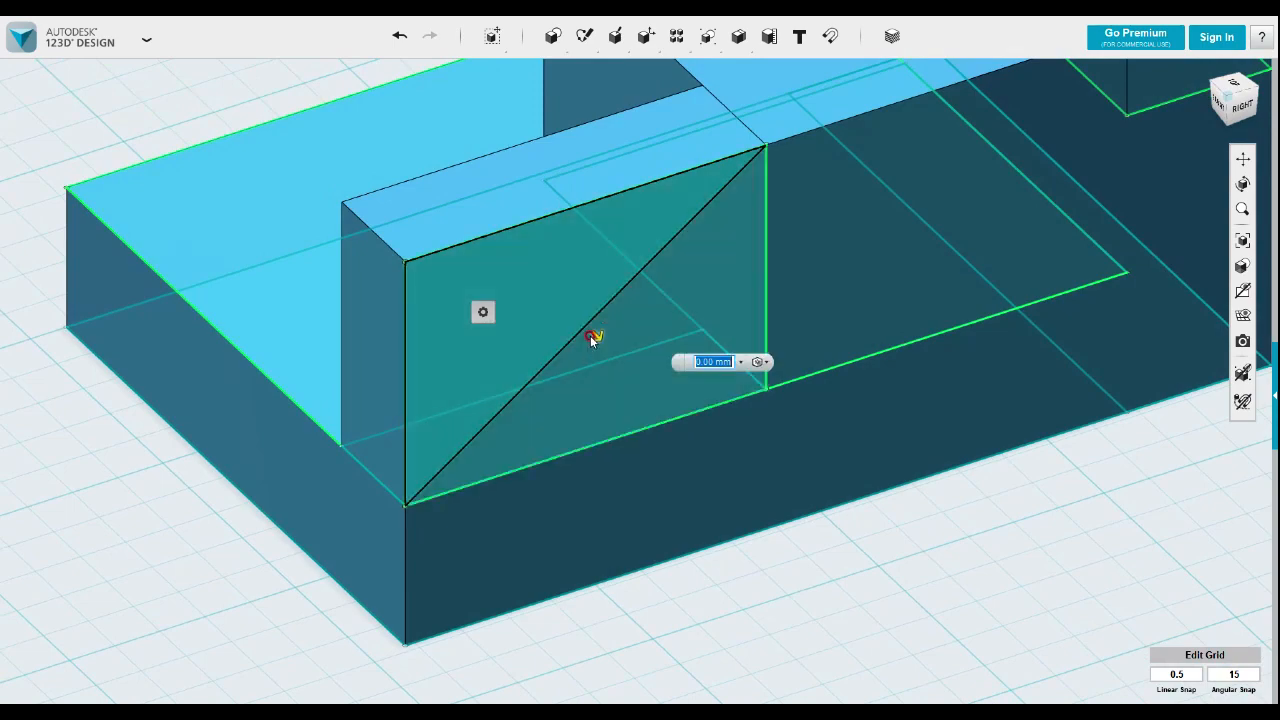
left_click_drag(597, 336, 374, 246)
left_click(168, 517)
- Hide all sketches in the model
scroll(191, 501, "down", 3)
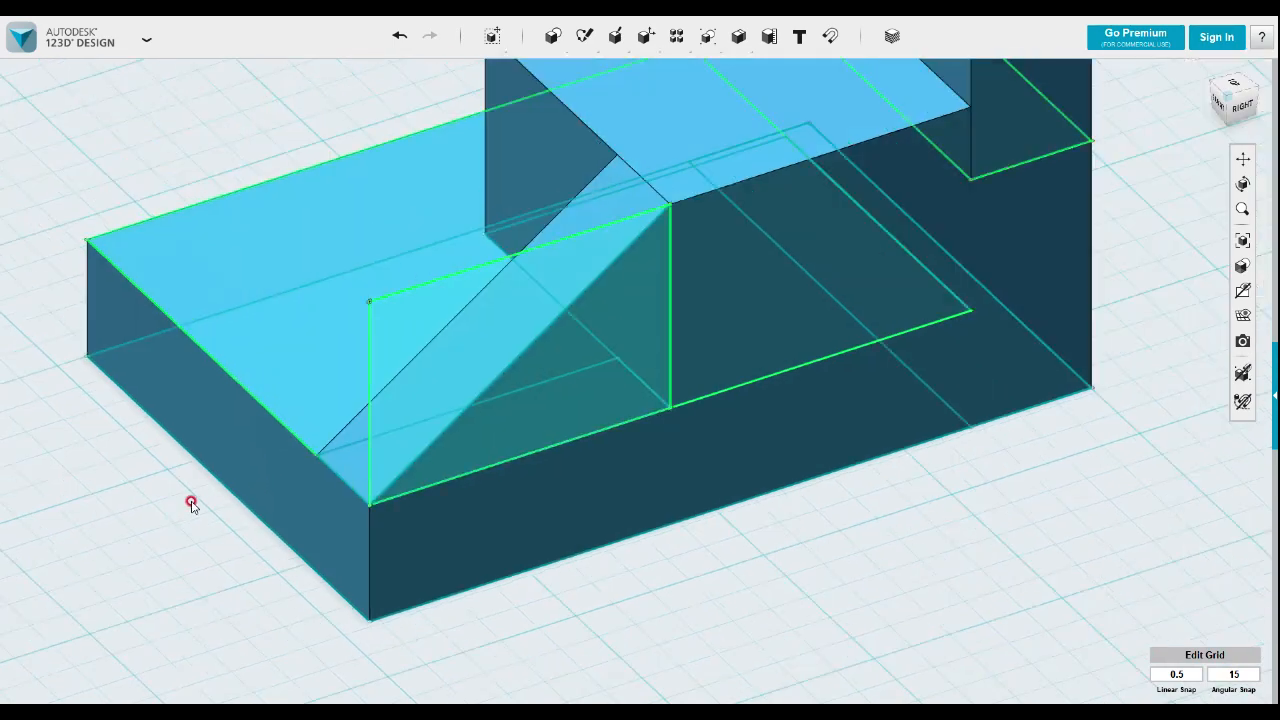
right_click_drag(446, 582, 543, 483)
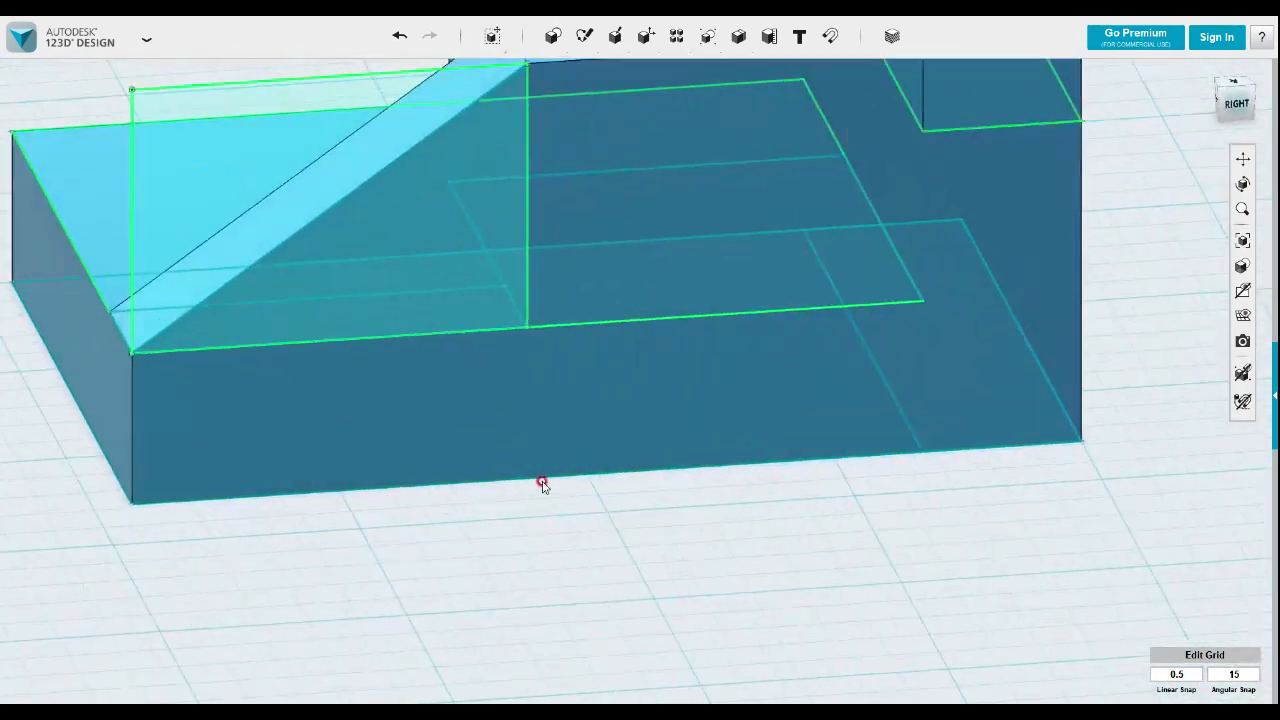
mouse_move(1246, 296)
left_click(1190, 343)
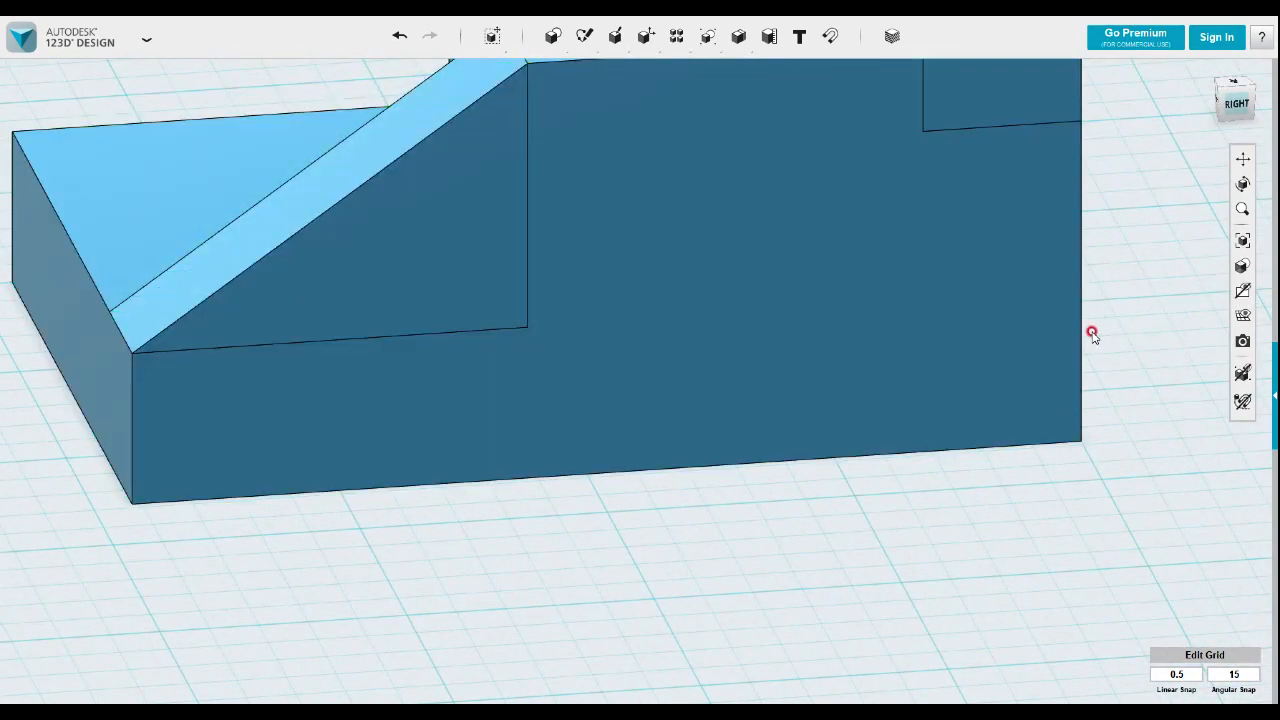
scroll(1057, 467, "down", 6)
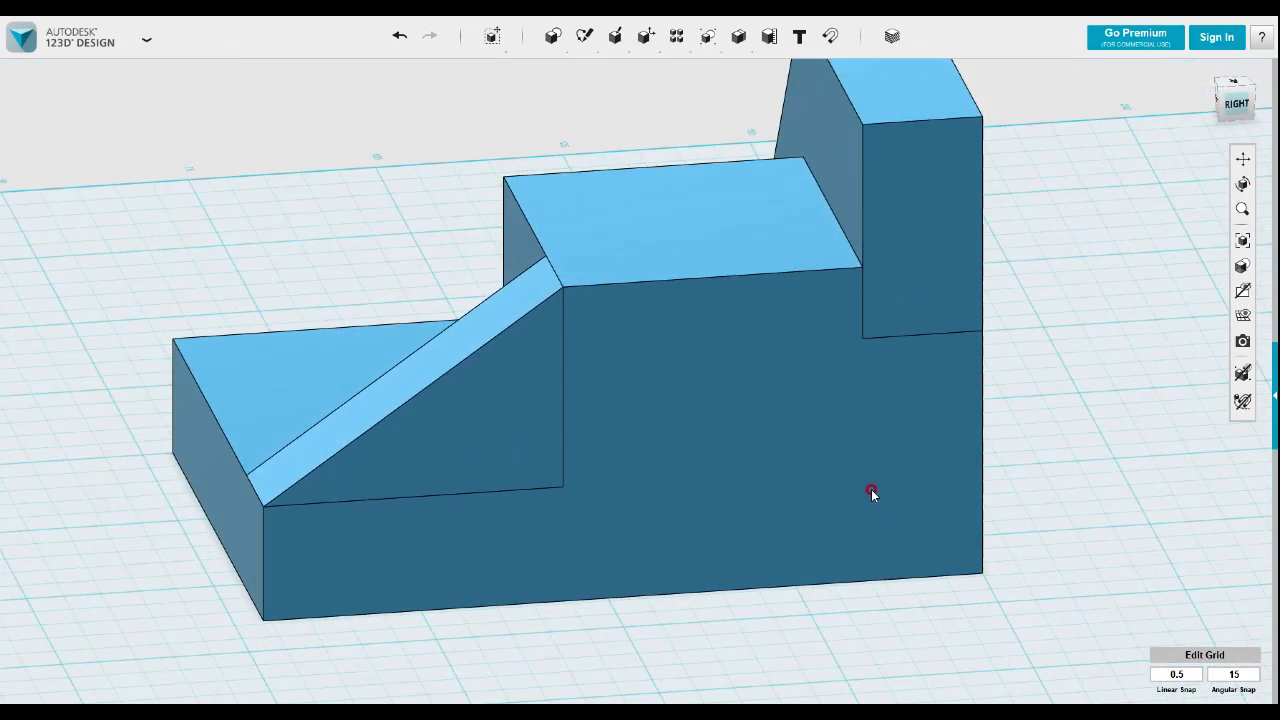
mouse_move(817, 477)
middle_mouse_down()
mouse_move(828, 487)
mouse_move(814, 485)
middle_mouse_up()
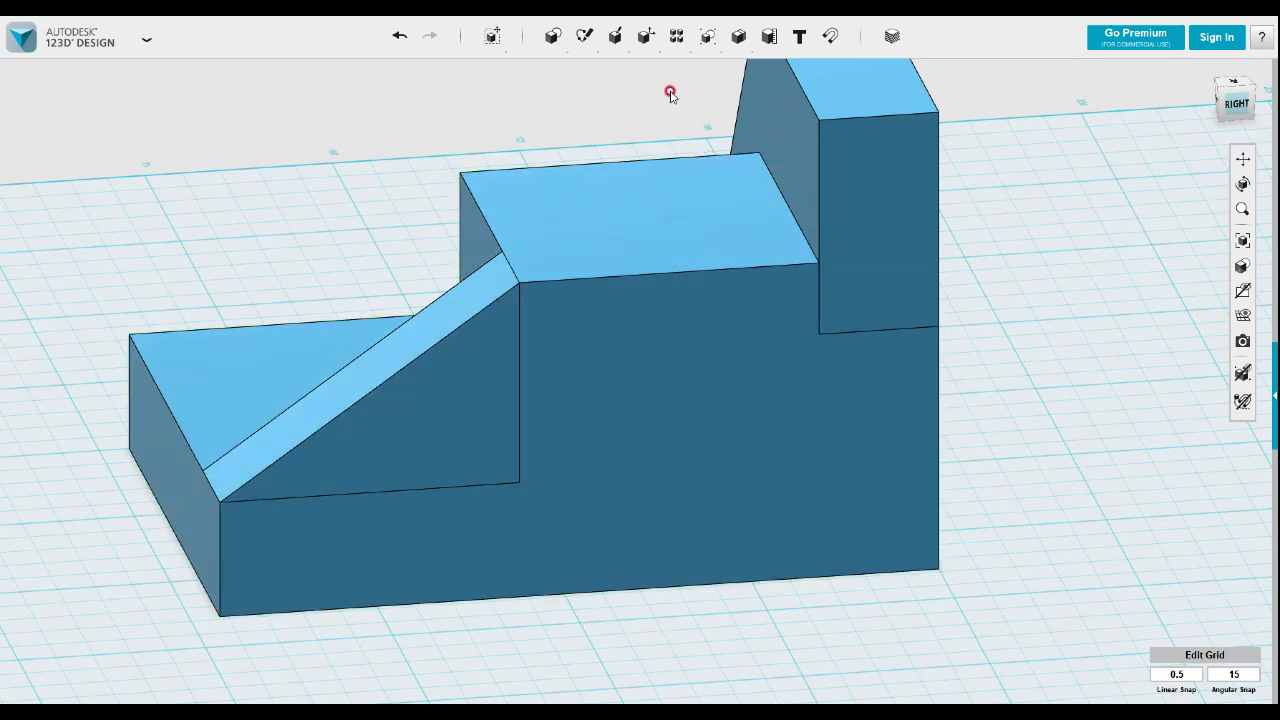
- Sketch a rectangle 40 mm wide and about 14 mm high on the block's outer side face, from the upper corner at the sloped wall
mouse_move(584, 38)
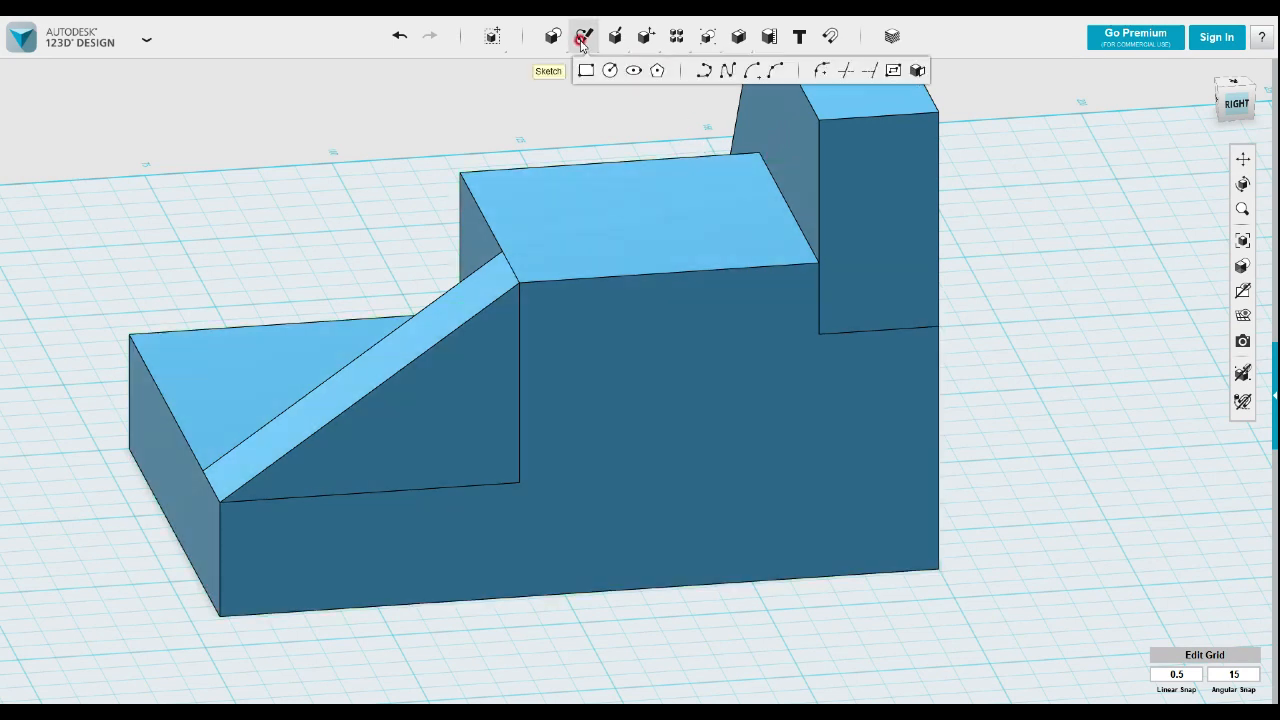
left_click(588, 80)
left_click(595, 298)
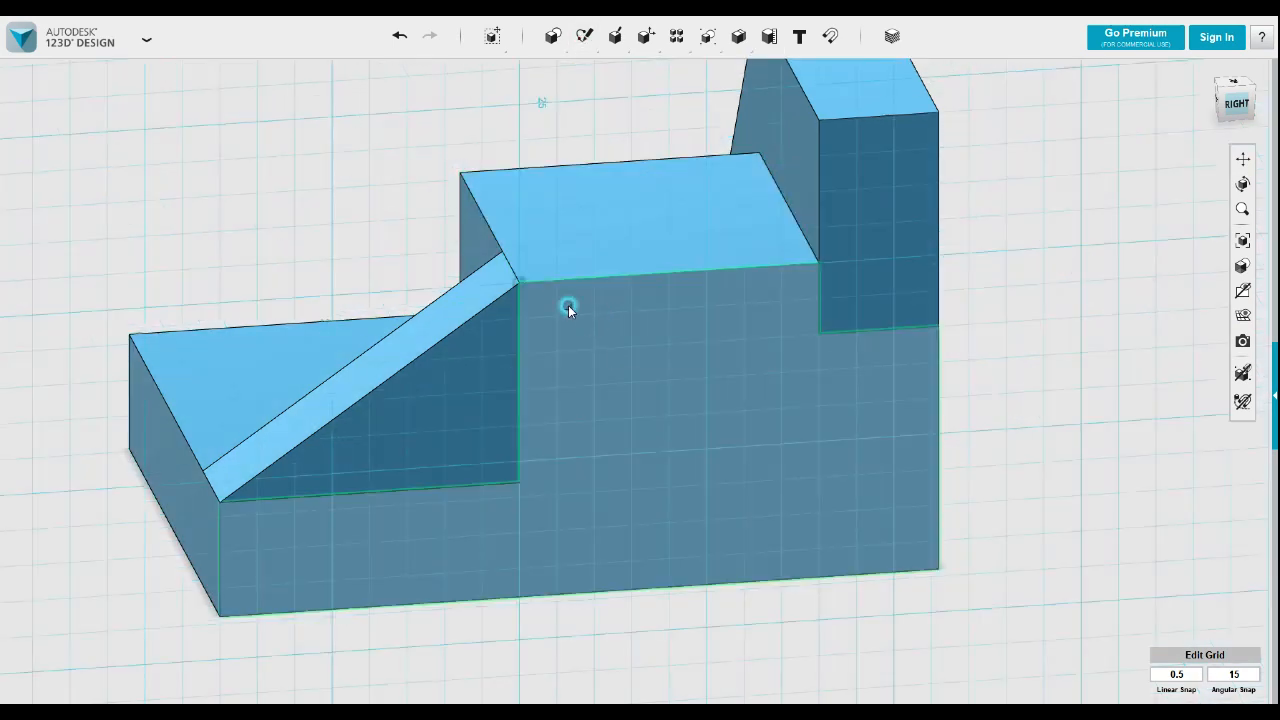
left_click(519, 285)
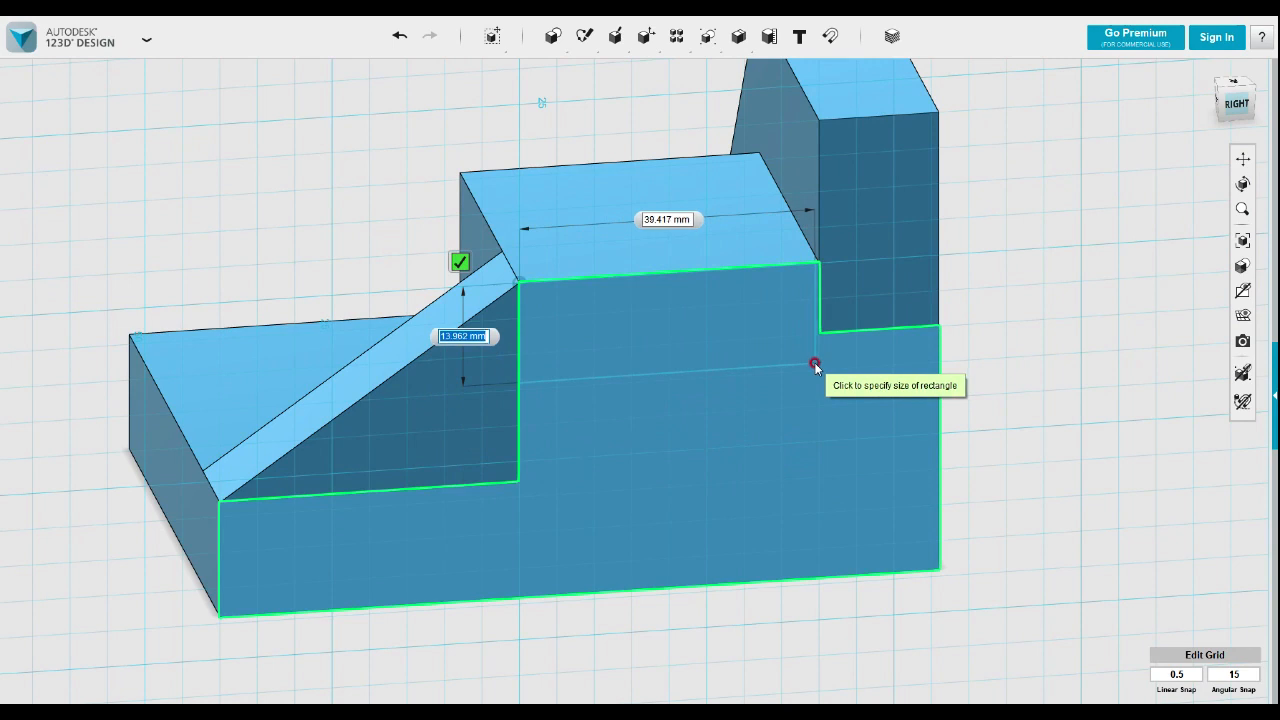
key("Tab")
type("40")
key("Tab")
key("Tab")
key("Return")
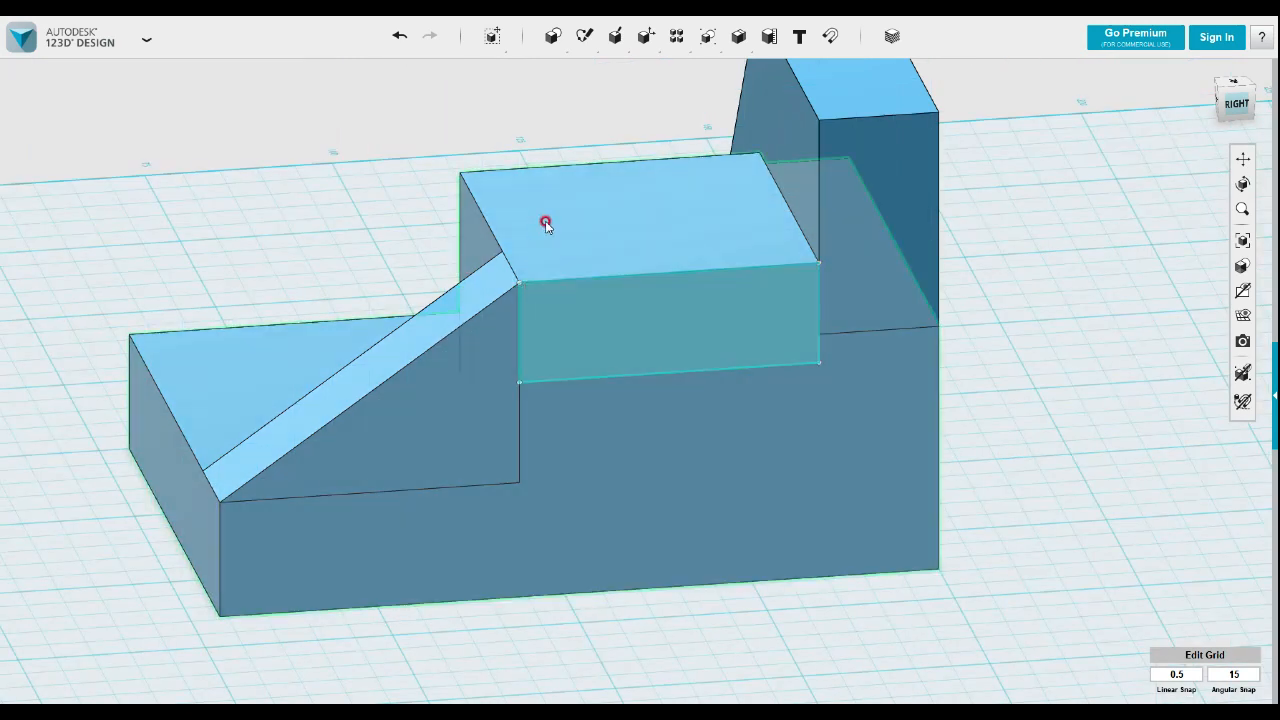
- Add a 12 mm high, 20 mm wide rectangle to the same sketch, starting from the upper corner at the sloped wall
left_click(585, 38)
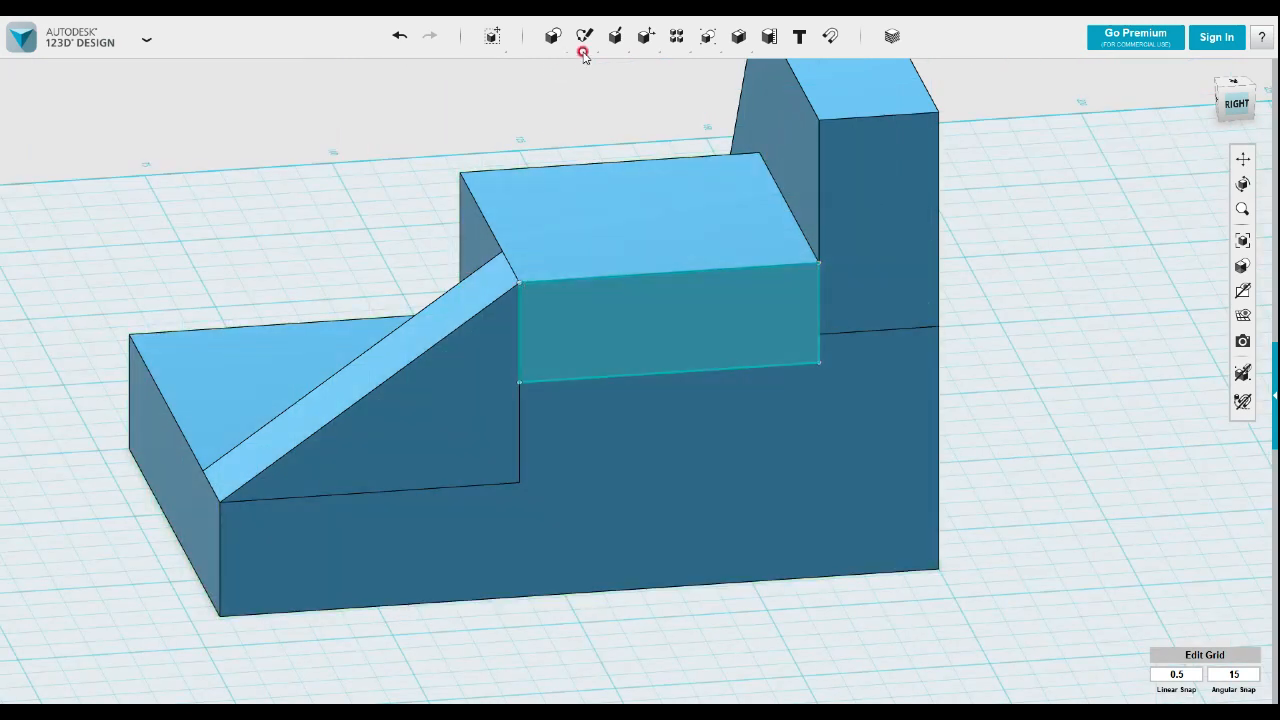
left_click(585, 64)
left_click(552, 322)
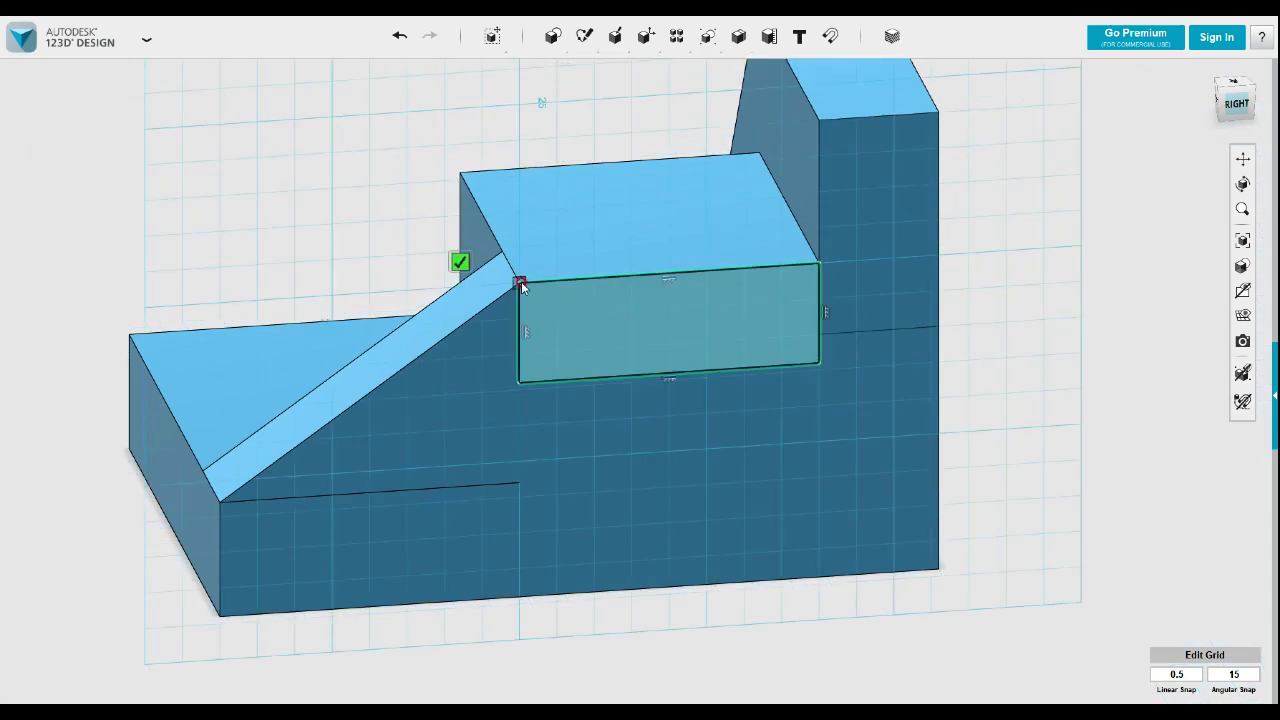
left_click(520, 282)
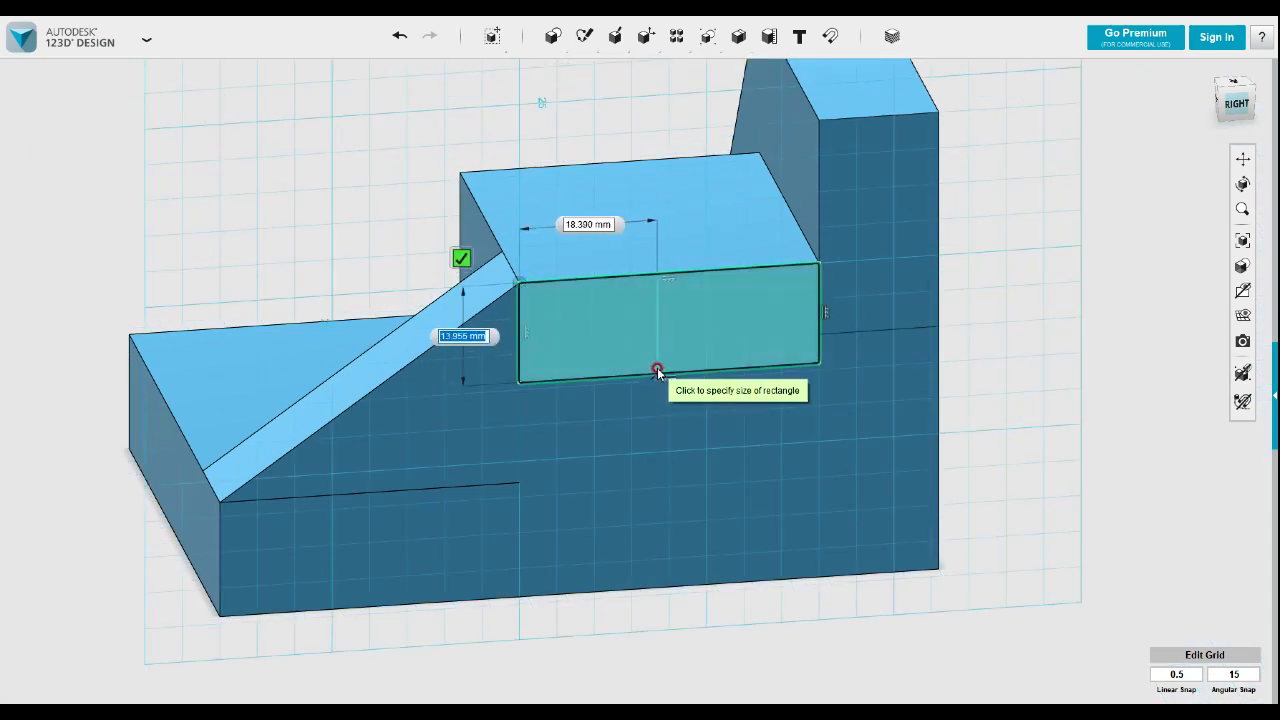
type("12")
key("Tab")
type("20")
key("Tab")
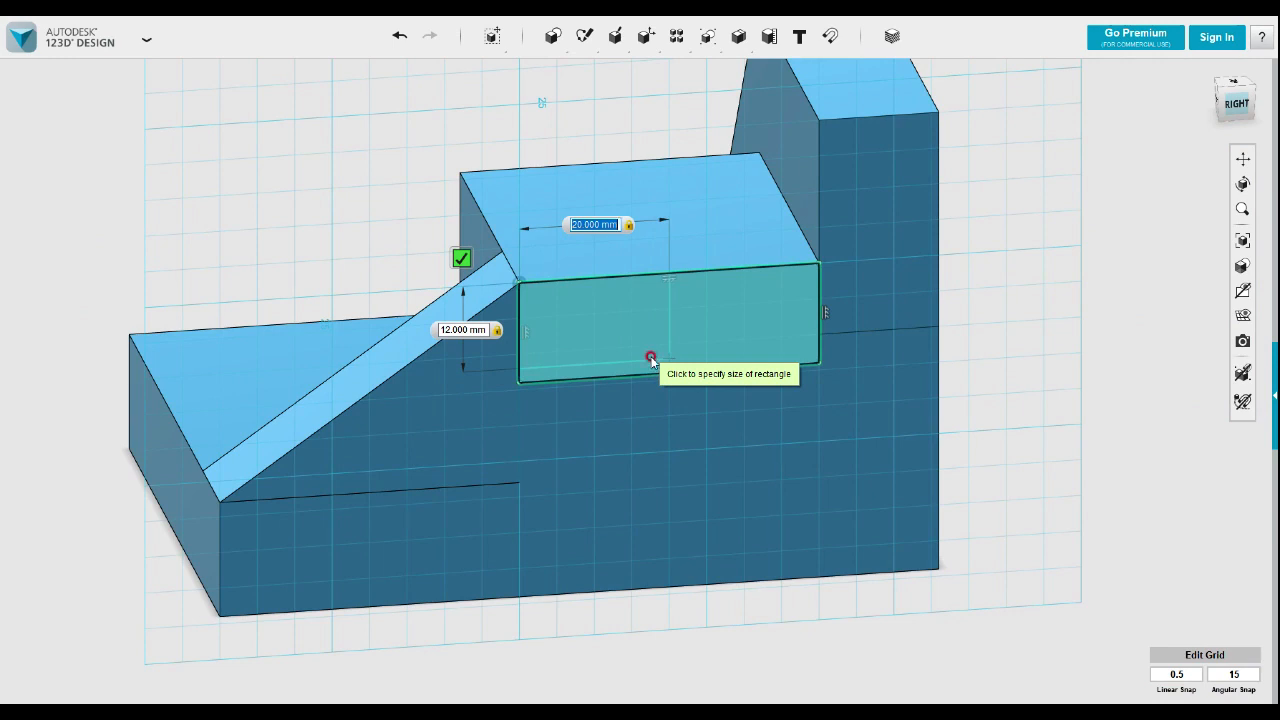
left_click(727, 338)
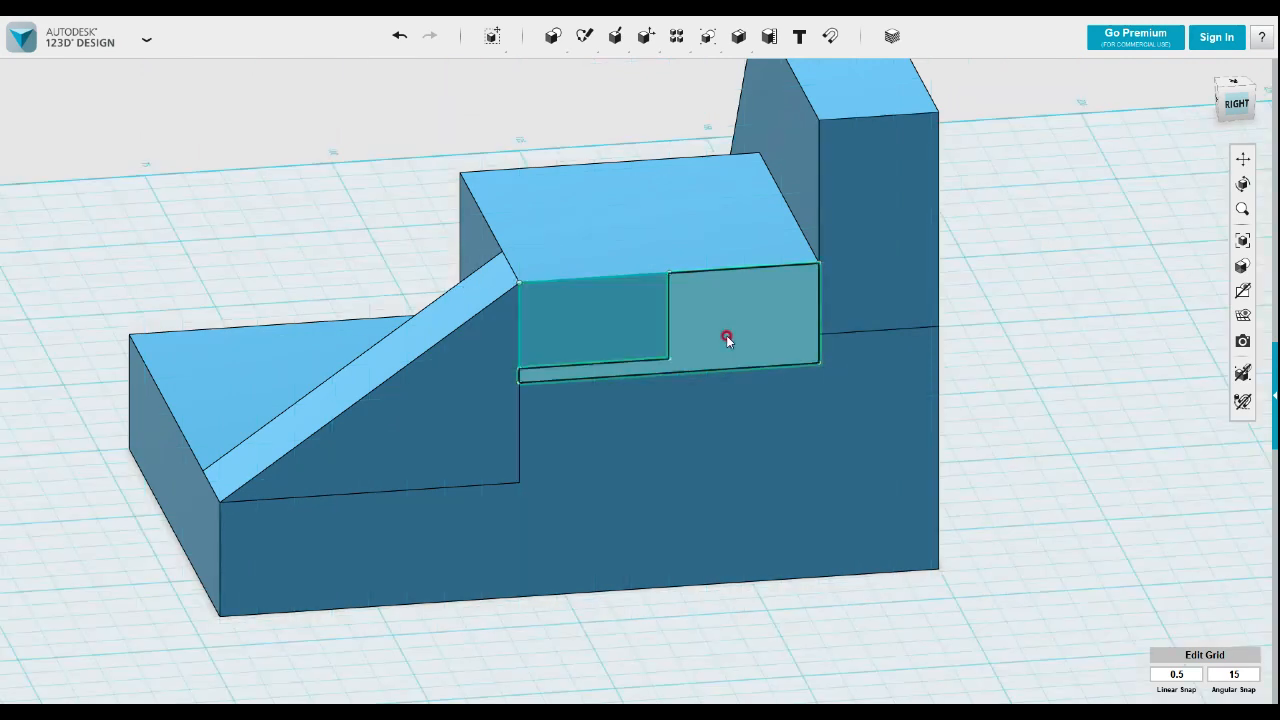
left_click(768, 382)
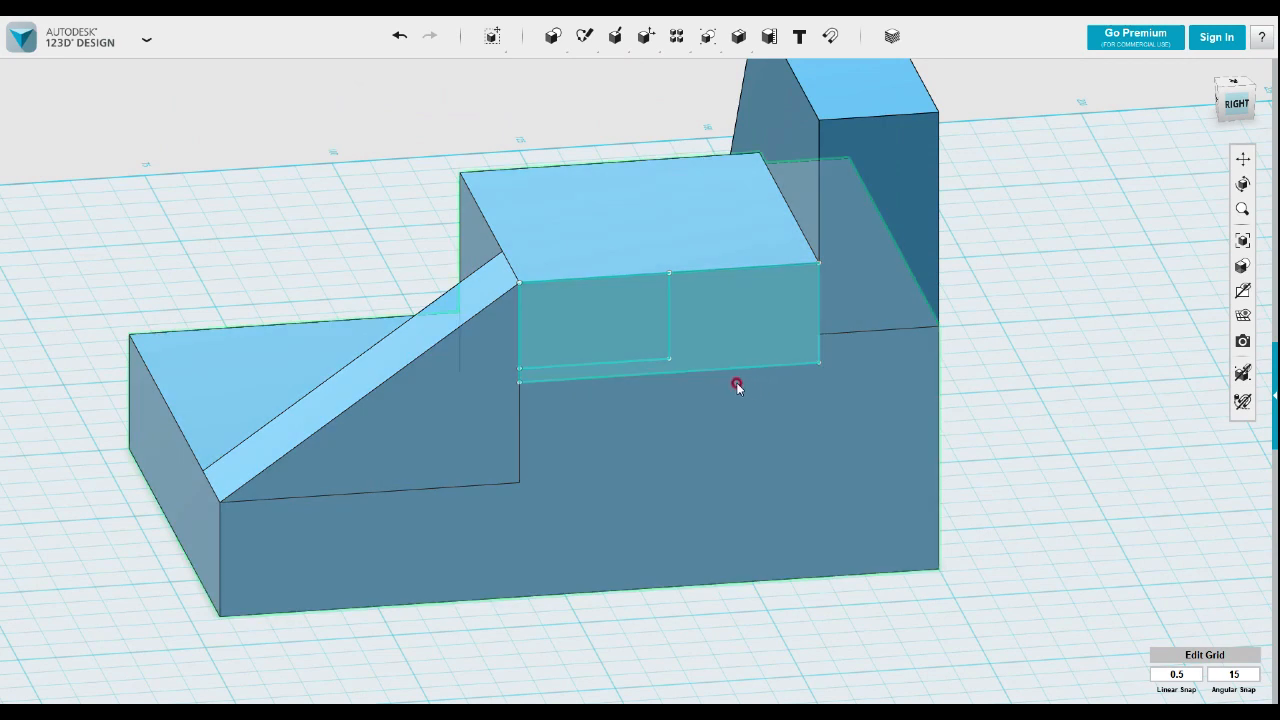
left_click(670, 358)
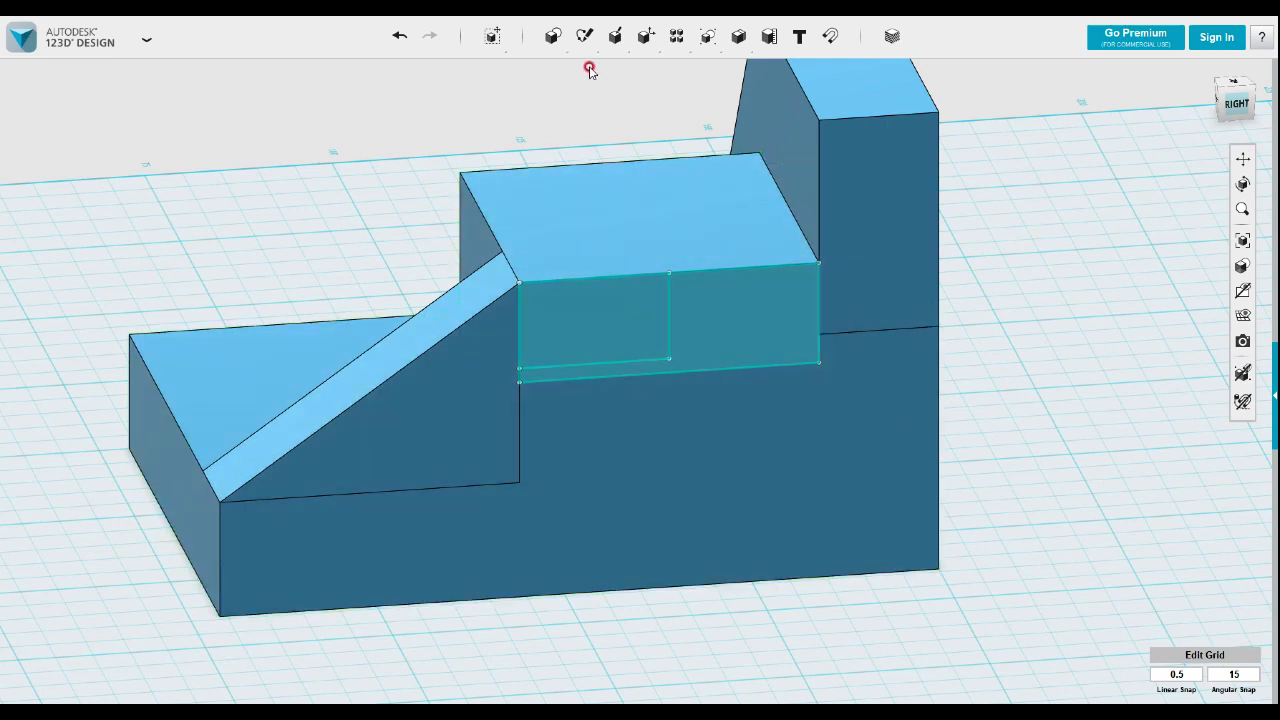
- Sketch a circle centred on the midpoint of the block's upper edge, passing through the smaller rectangle's lower corner
mouse_move(586, 40)
left_click(604, 75)
left_click(665, 275)
left_click(667, 274)
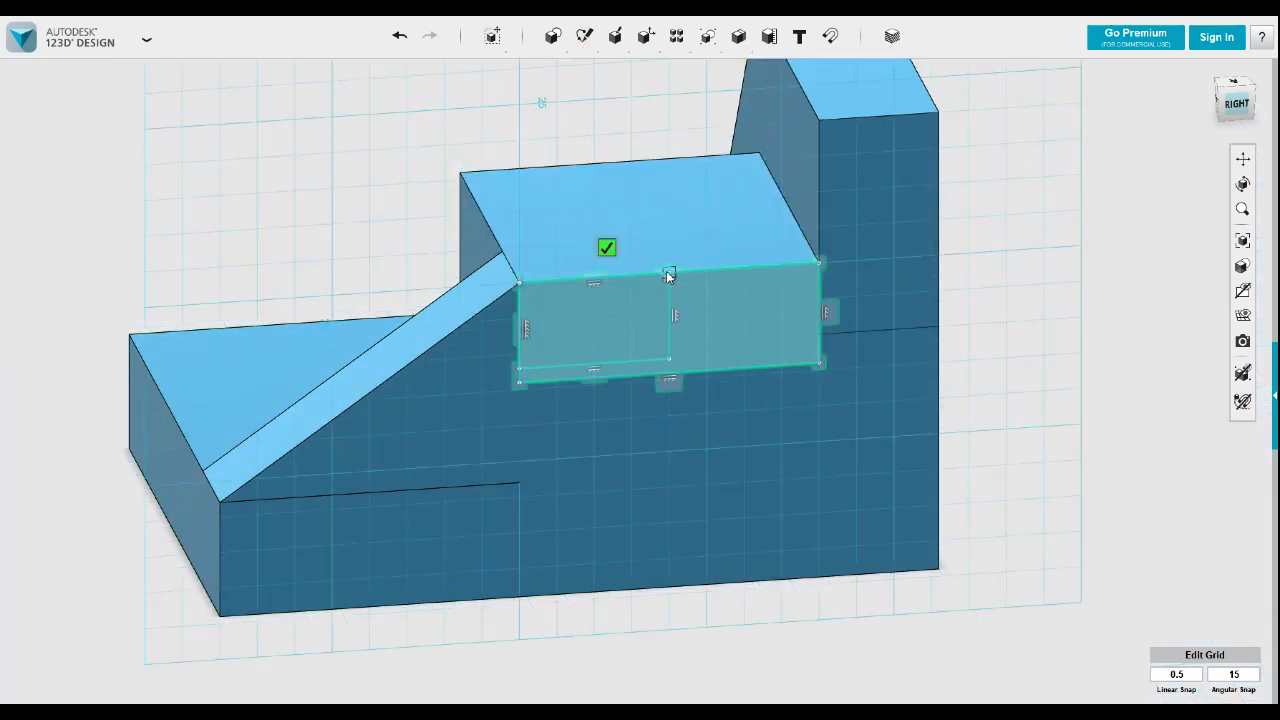
left_click(668, 358)
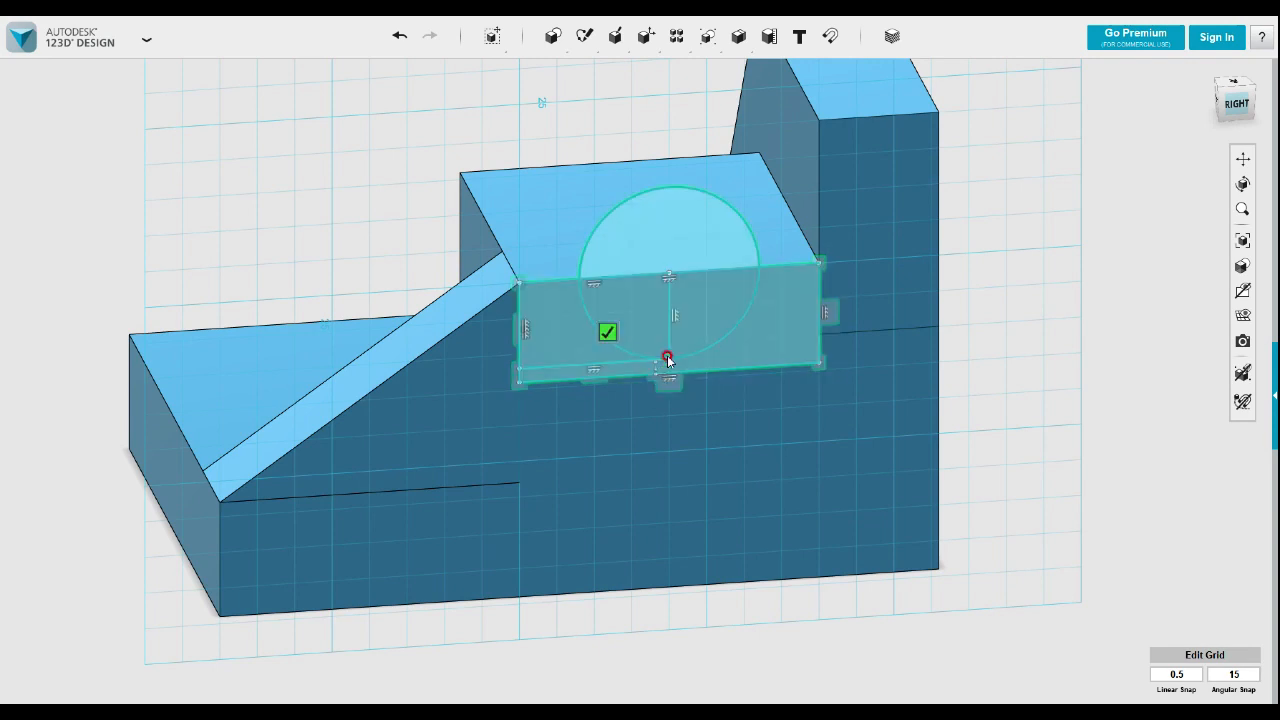
key("Escape")
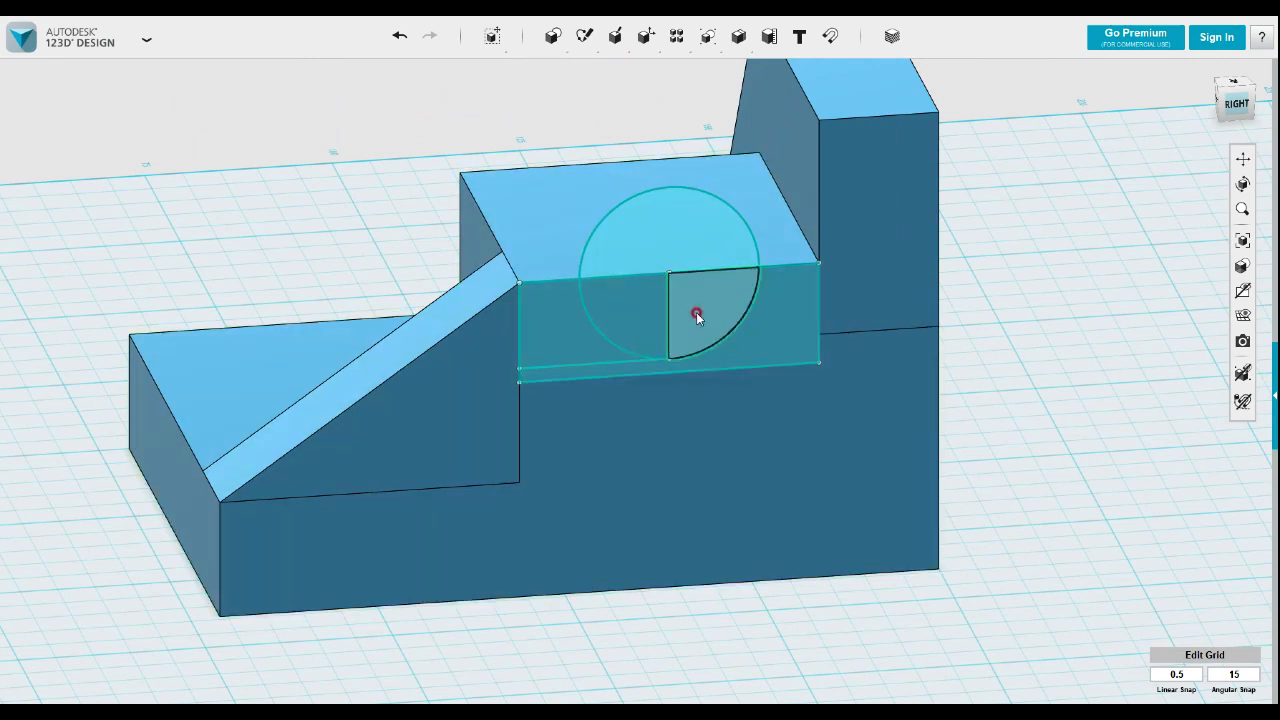
- Extrude the circle's lower quarter nearest the tall end wall through the full depth of the block as a cut
left_click(697, 314)
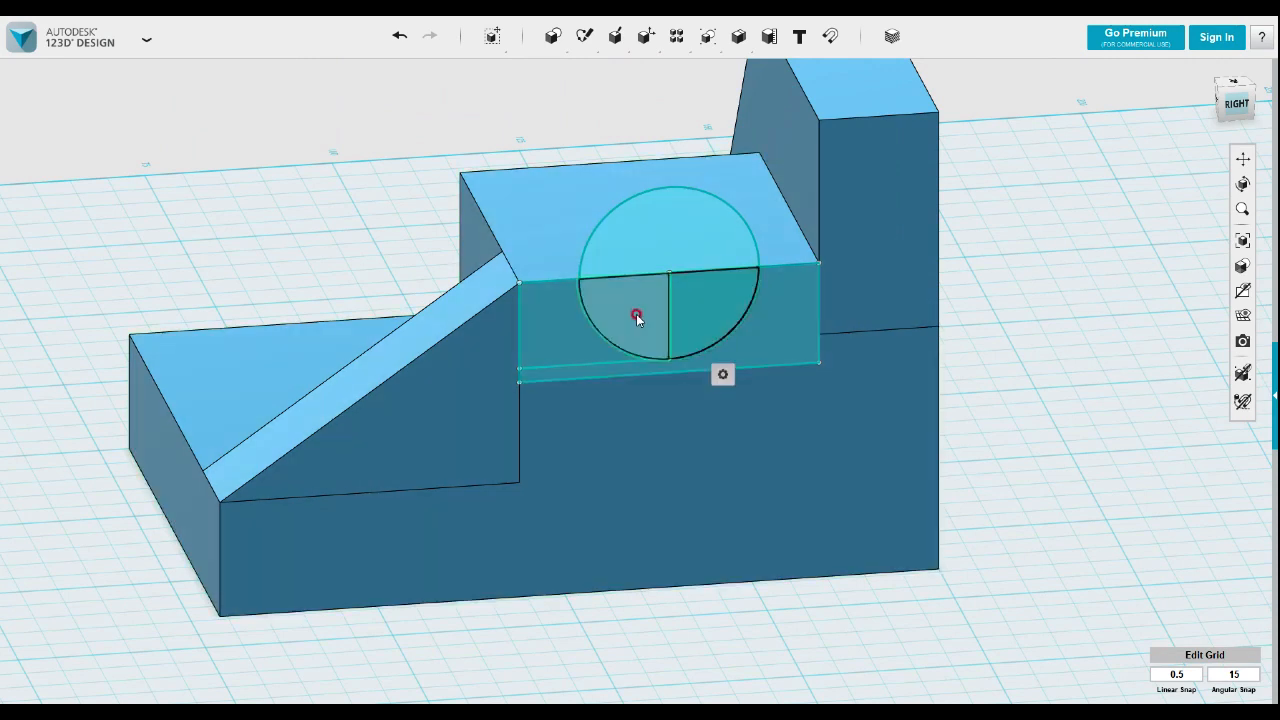
mouse_move(722, 374)
left_click(808, 381)
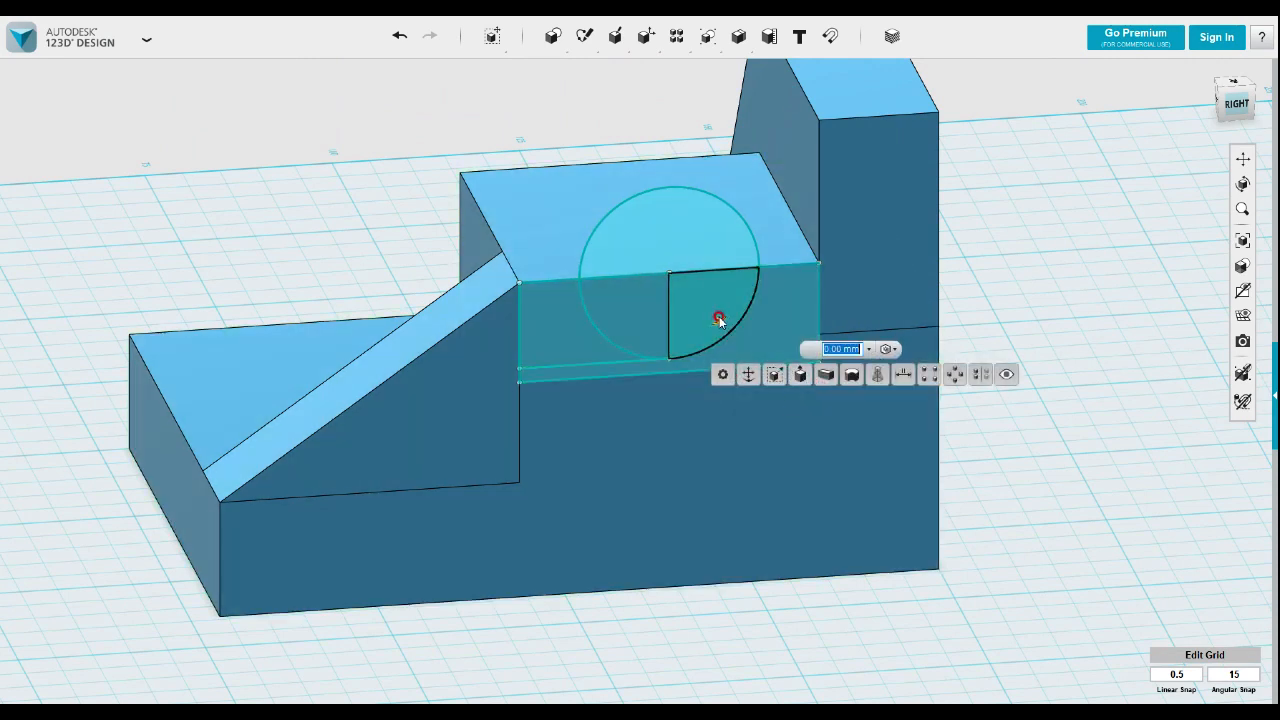
left_click_drag(718, 317, 620, 150)
left_click(549, 109)
- Cut the circle's other lower quarter through the full depth of the block to complete the round notch
left_click(646, 318)
mouse_move(669, 378)
left_click(749, 380)
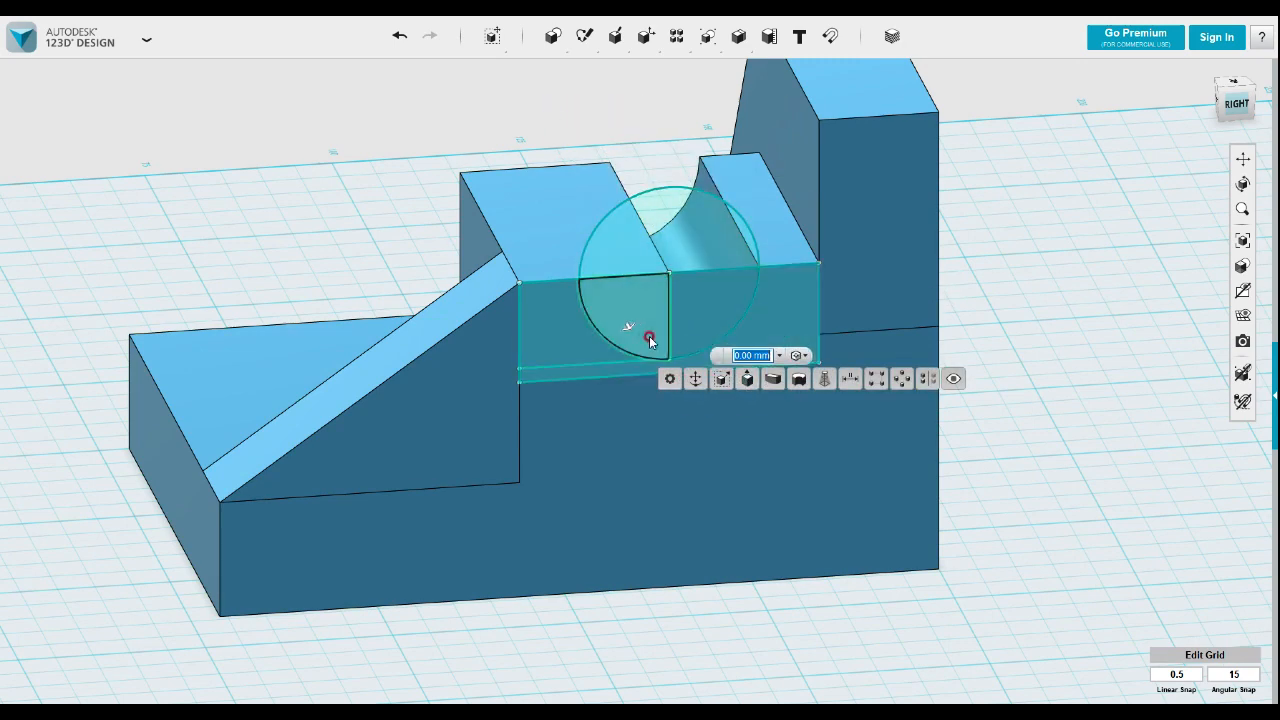
left_click_drag(634, 320, 597, 123)
left_click(620, 105)
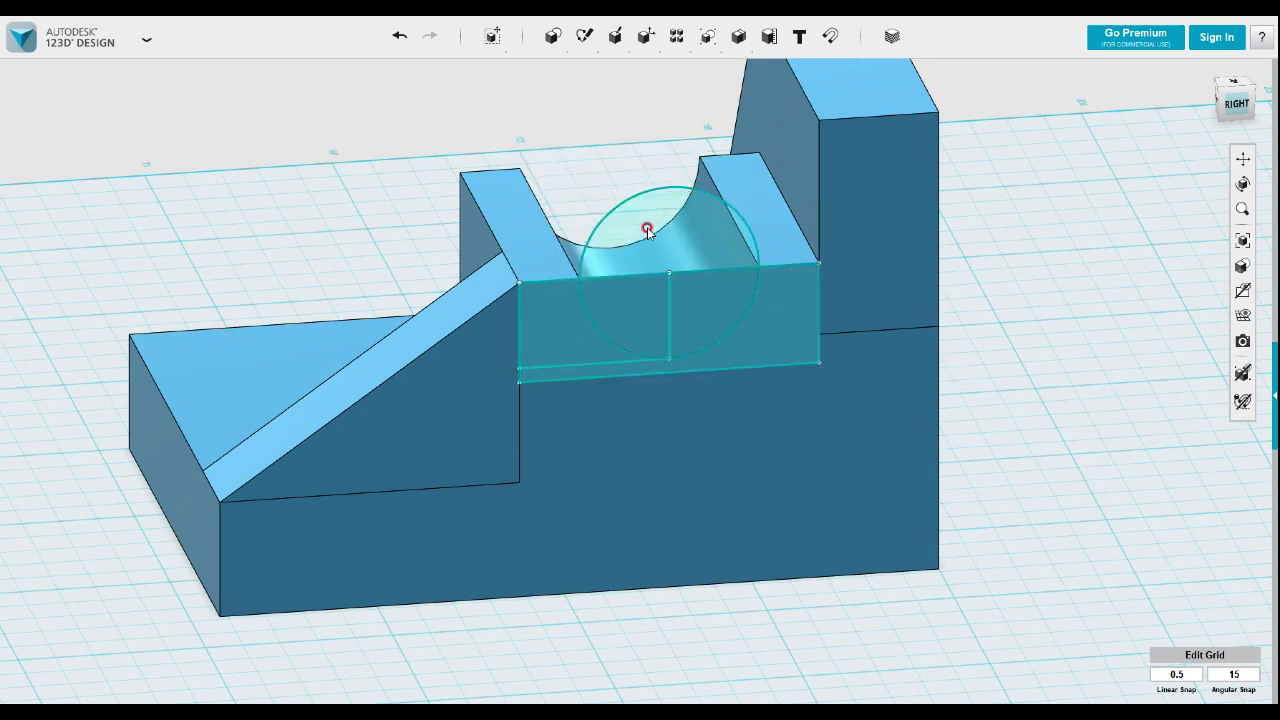
mouse_move(763, 462)
right_mouse_down()
mouse_move(877, 477)
mouse_move(971, 469)
mouse_move(863, 463)
mouse_move(751, 374)
mouse_move(690, 408)
mouse_move(734, 394)
right_mouse_up()
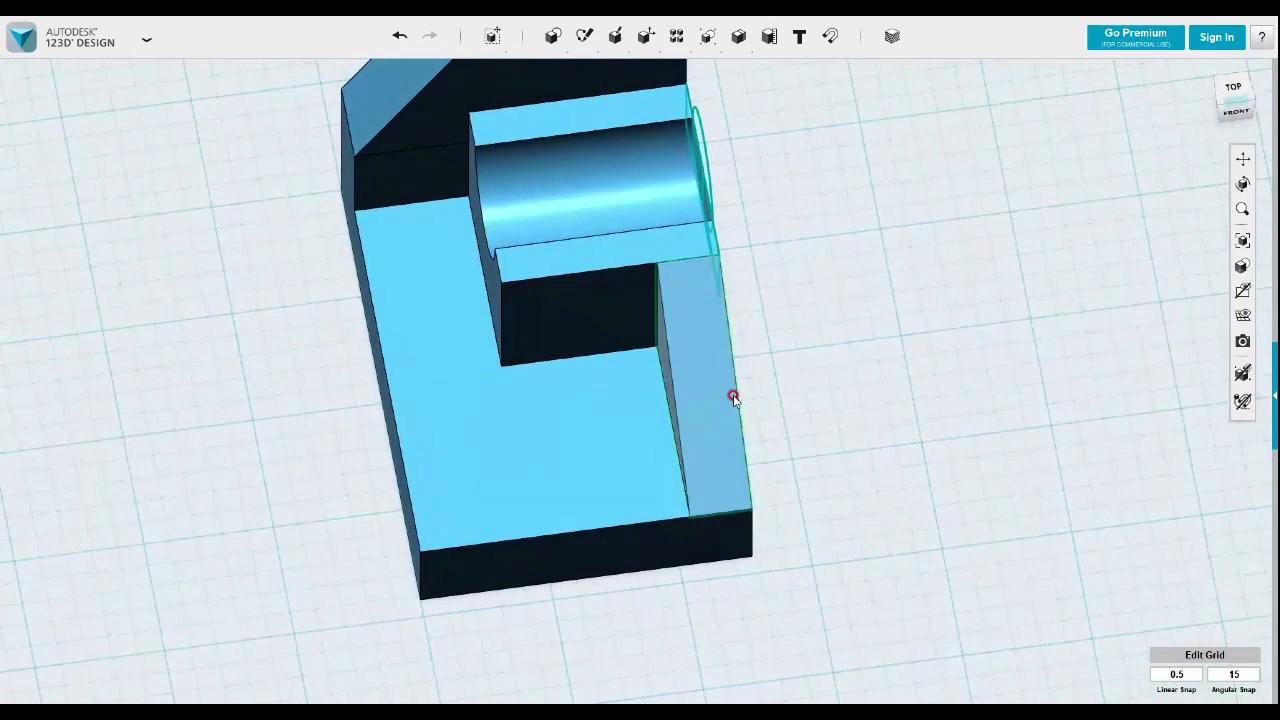
middle_click_drag(734, 297, 932, 250)
right_click_drag(933, 251, 941, 281)
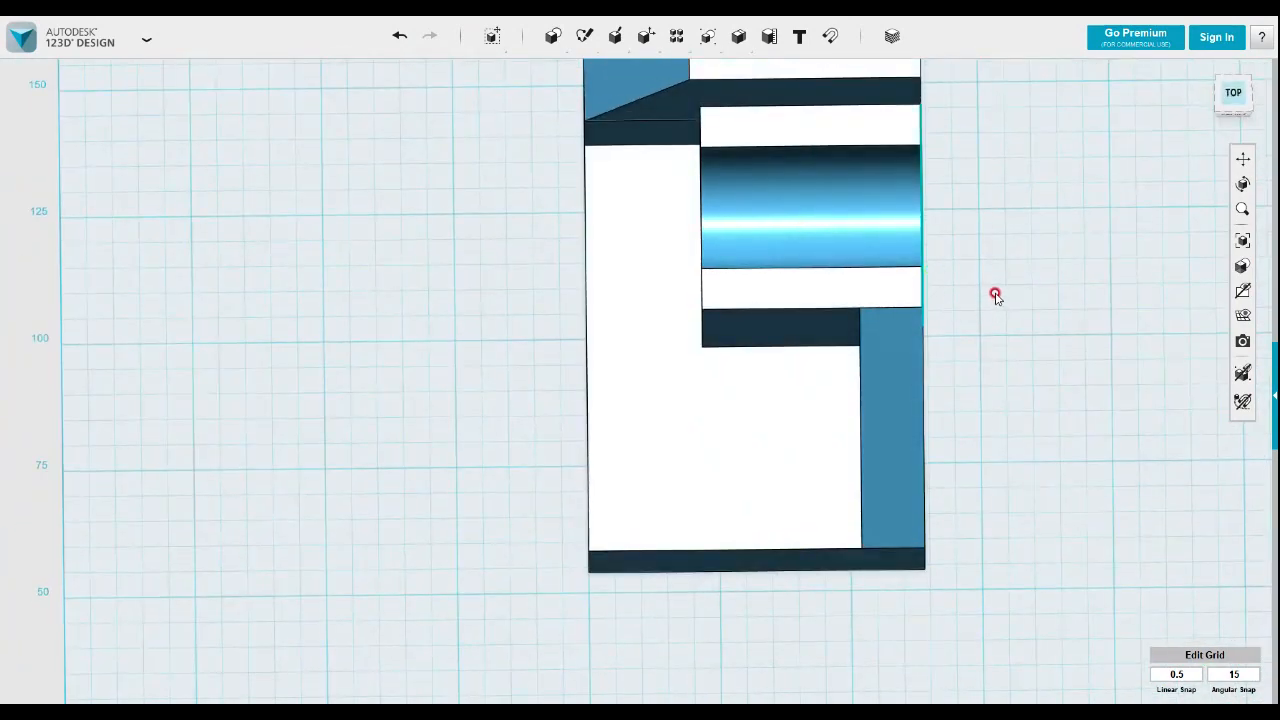
left_click(1233, 94)
scroll(788, 484, "up", 5)
middle_click_drag(662, 396, 780, 457)
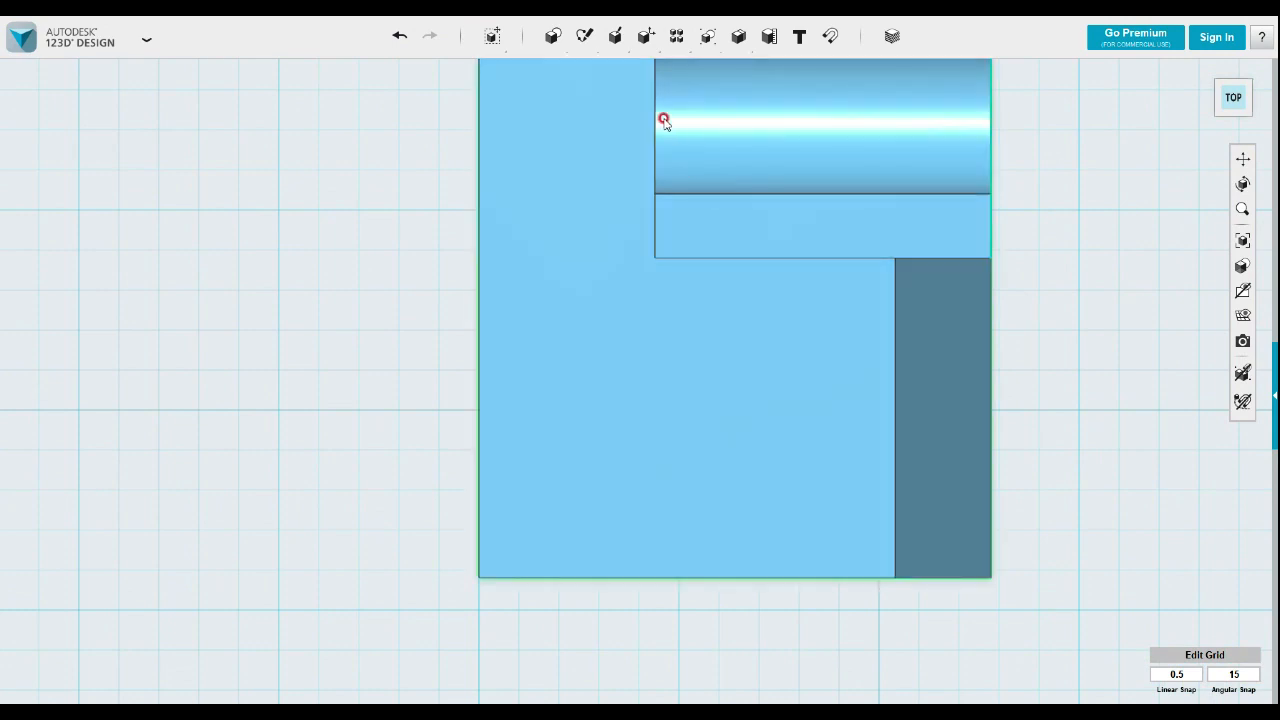
mouse_move(585, 38)
left_click(585, 73)
left_click(520, 553)
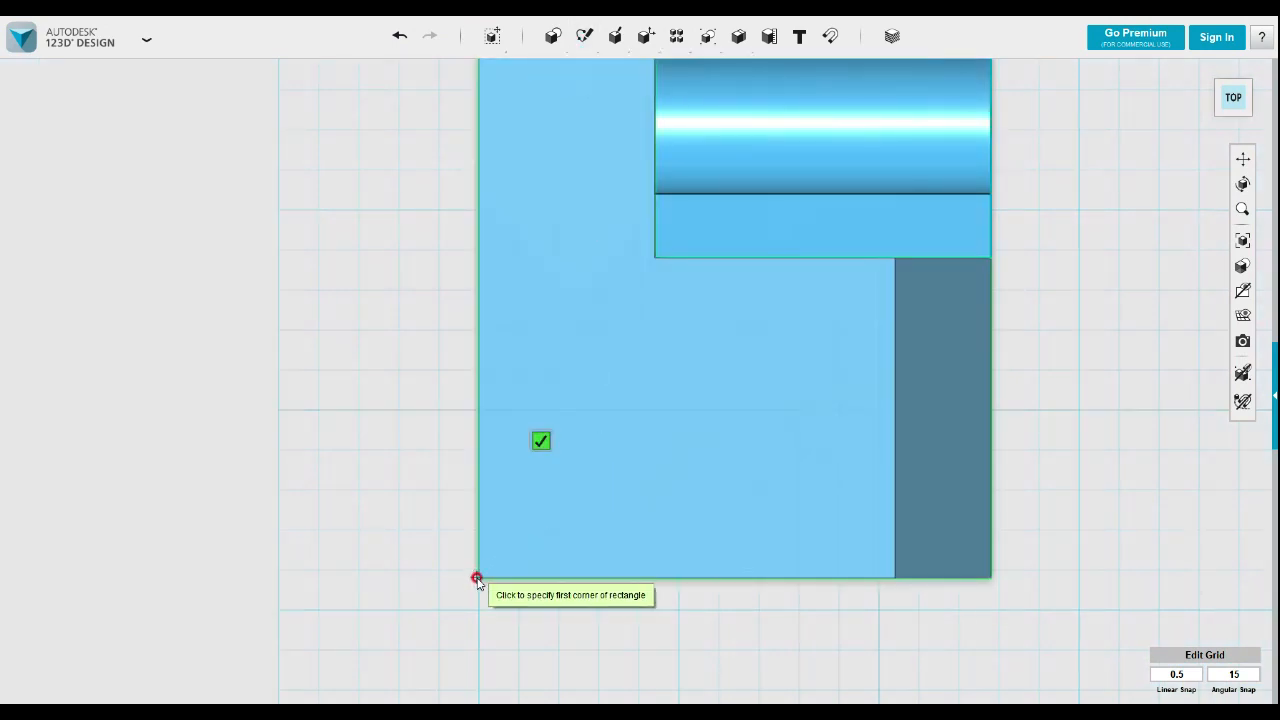
key("Escape")
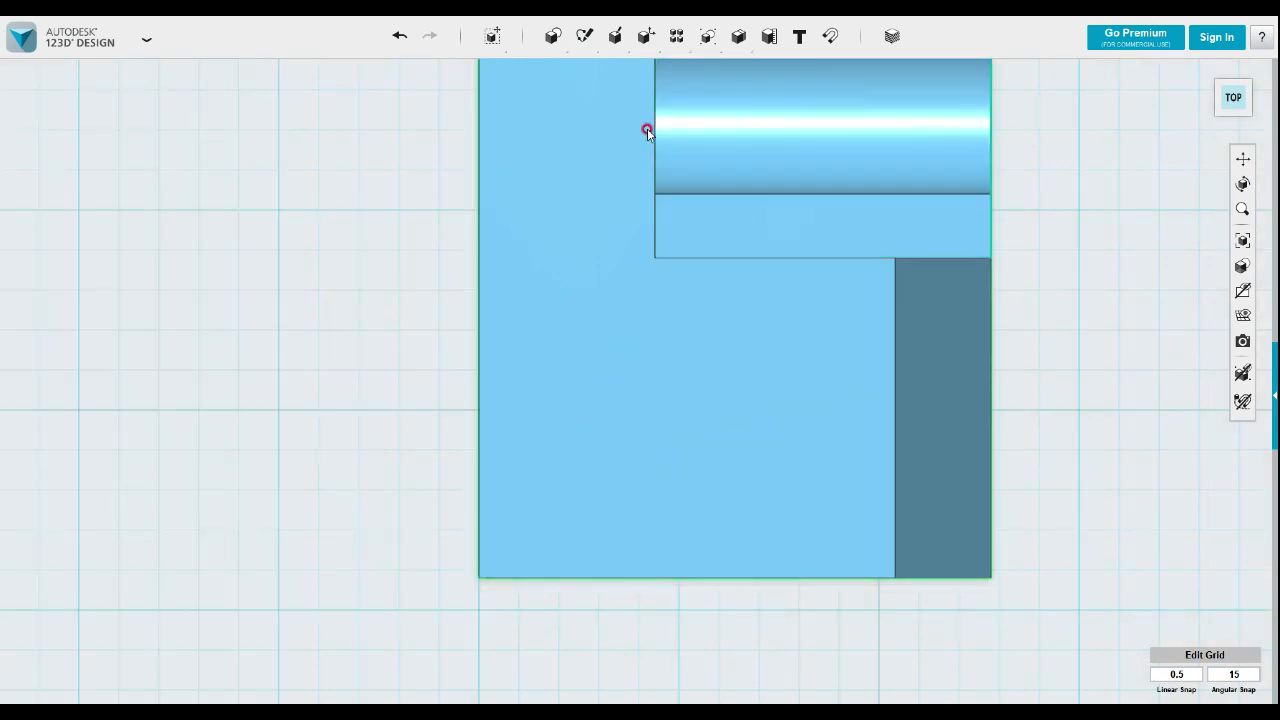
- Project the outline of the base's upper face into a new sketch
mouse_move(590, 38)
left_click(917, 71)
left_click(831, 329)
left_click(514, 560)
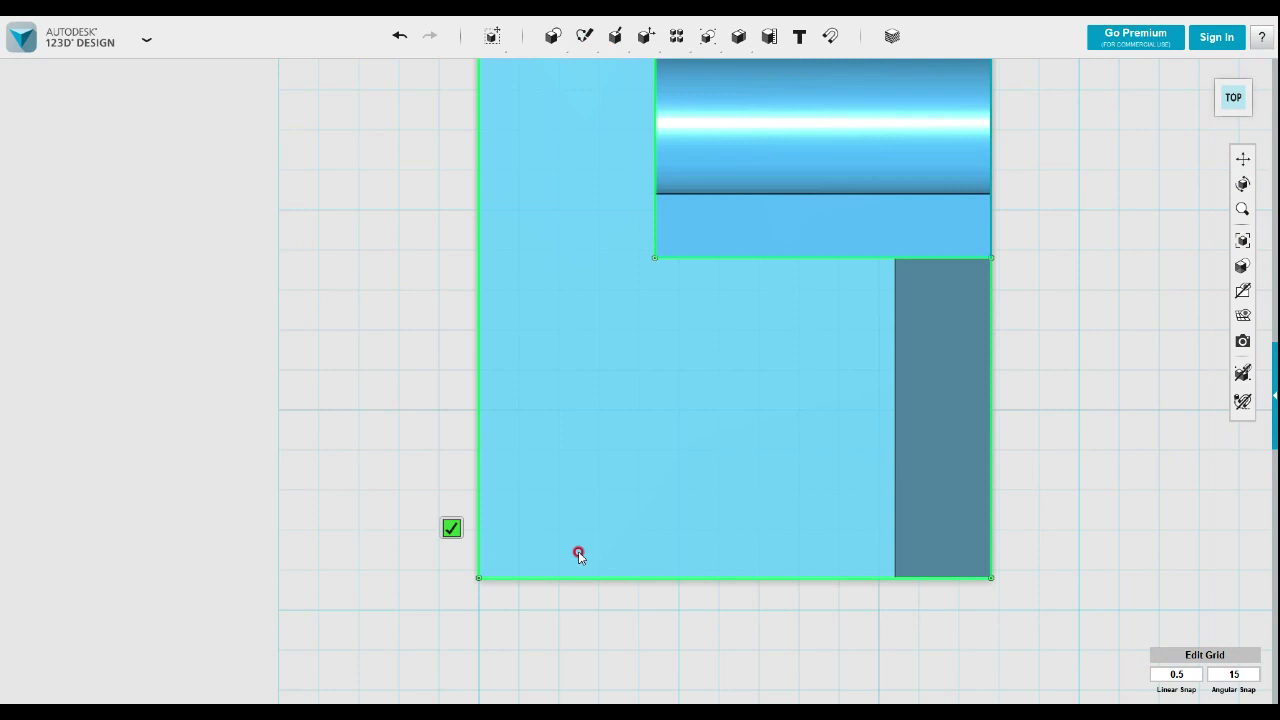
- Sketch a rectangle 24 mm wide and about 25 mm long on the base's upper face, starting from the open corner away from the sloped wall
mouse_move(585, 40)
left_click(586, 70)
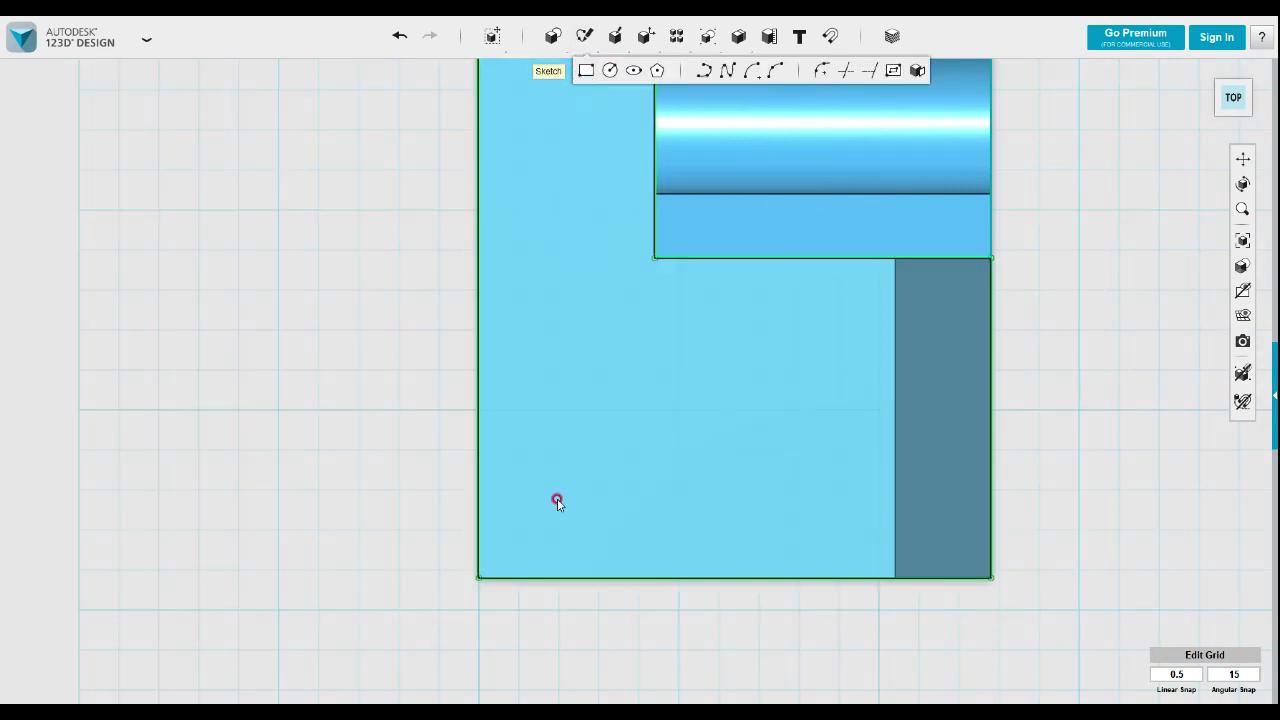
left_click(500, 582)
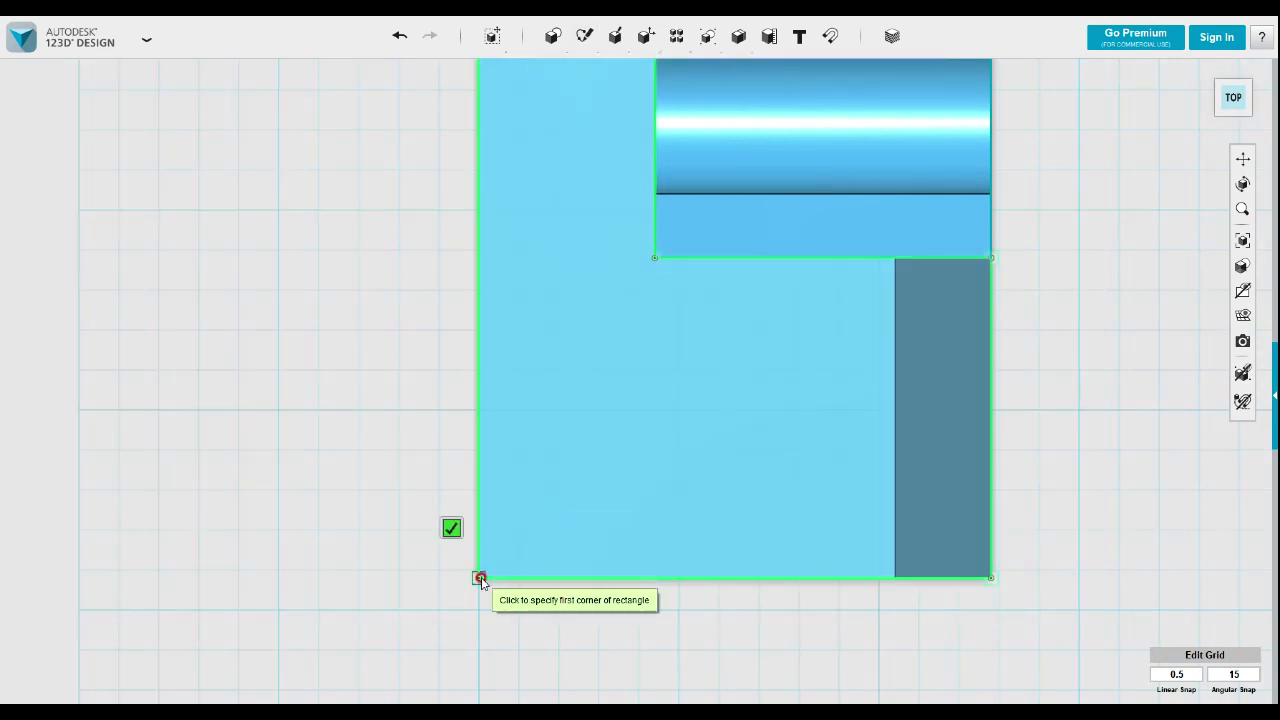
left_click(479, 577)
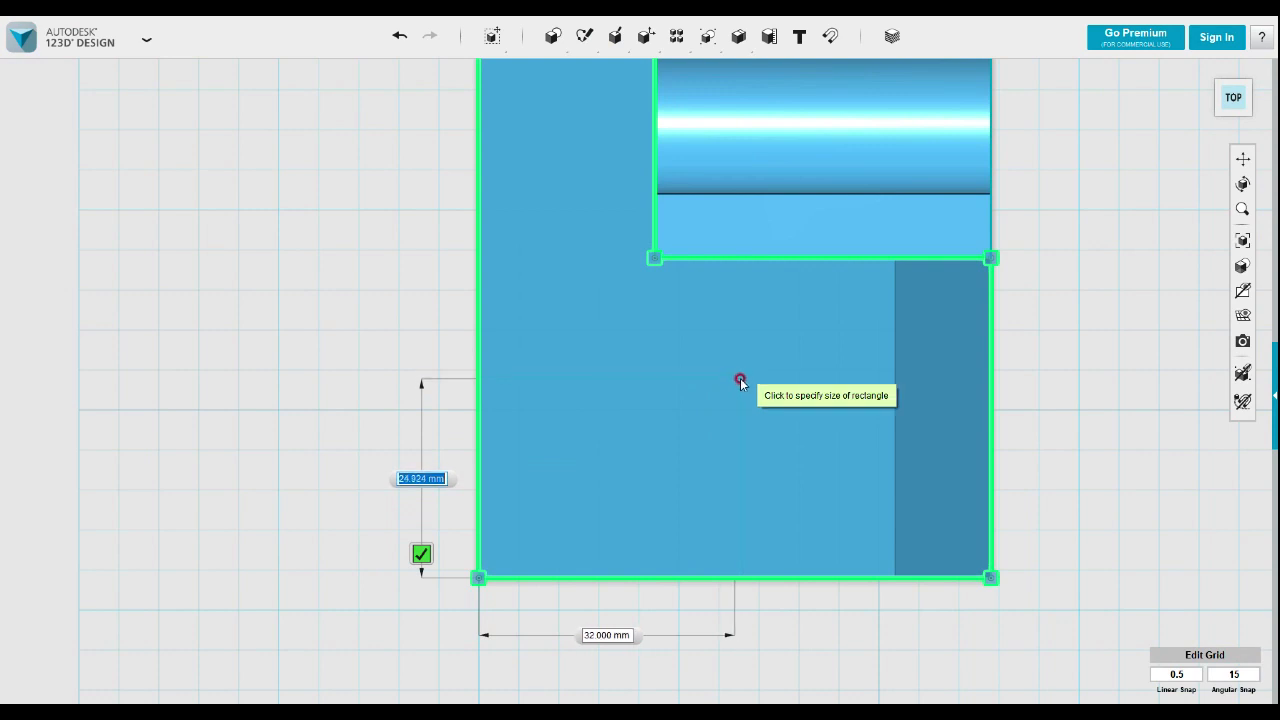
type("20")
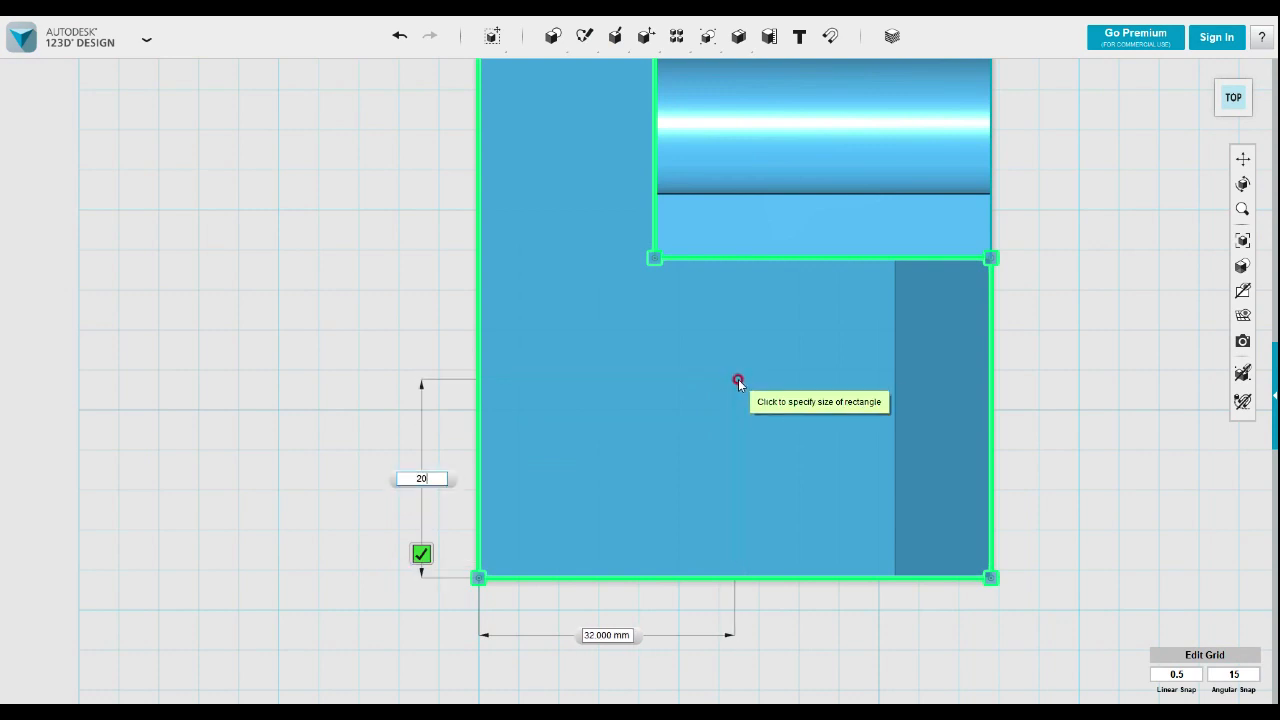
key("Tab")
type("24")
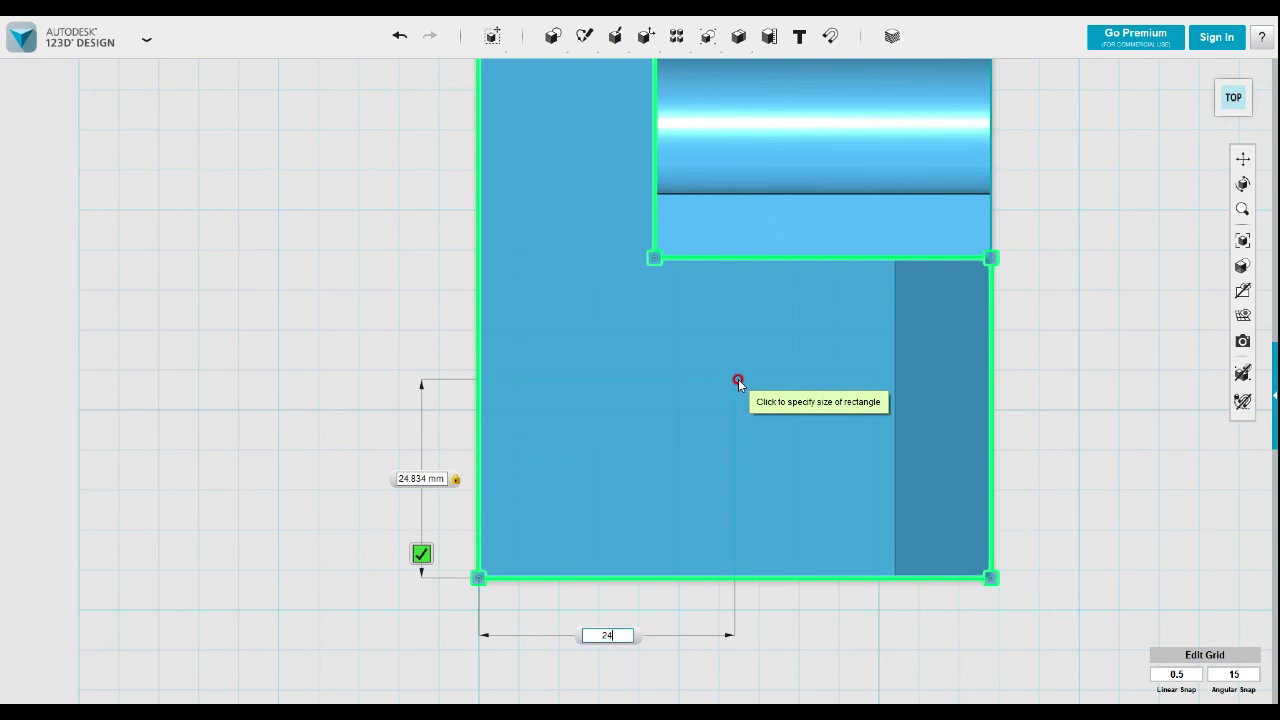
key("Return")
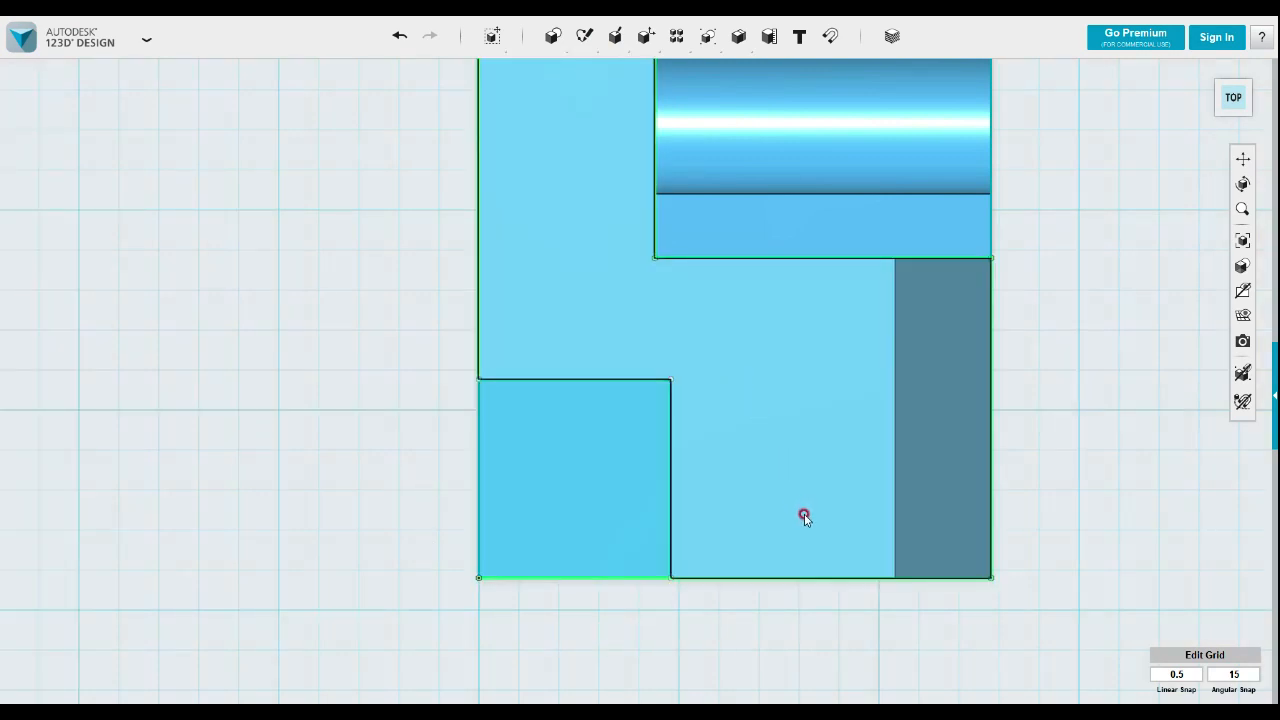
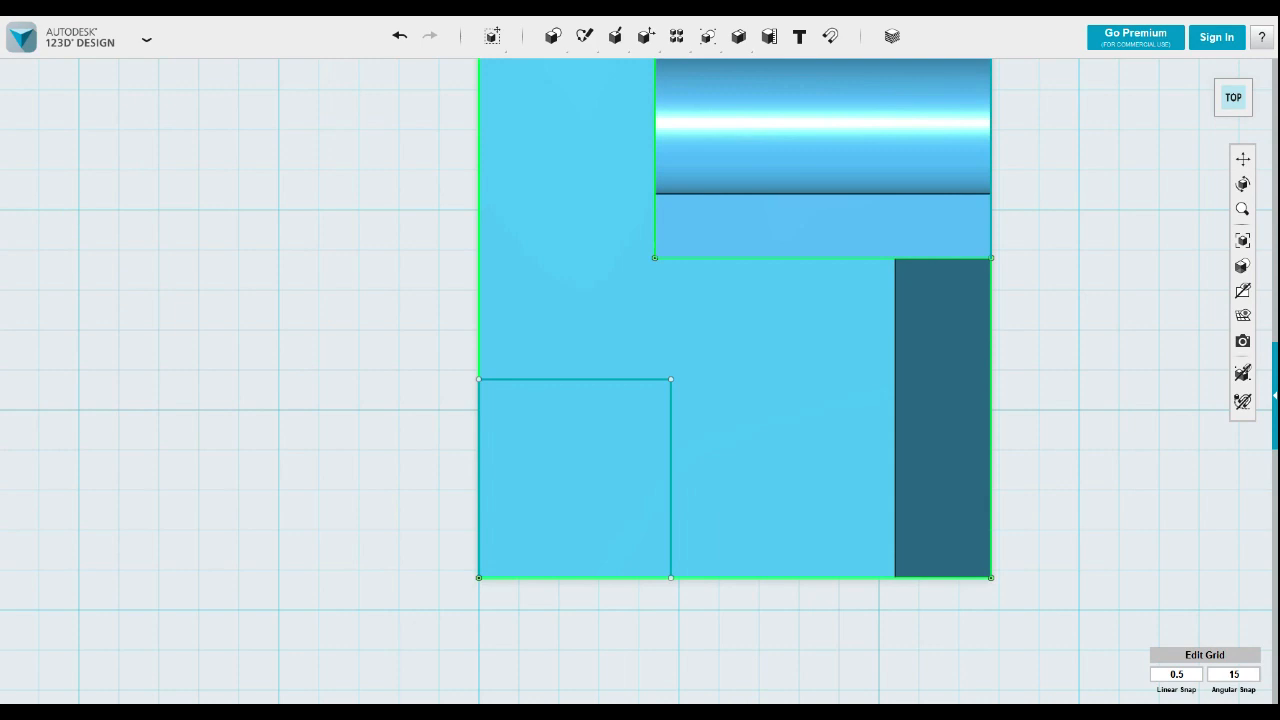
- Add an 8 mm wide rectangle to the same sketch, starting from the inner corner of the 24 mm wide rectangle towards the sloped wall
mouse_move(618, 712)
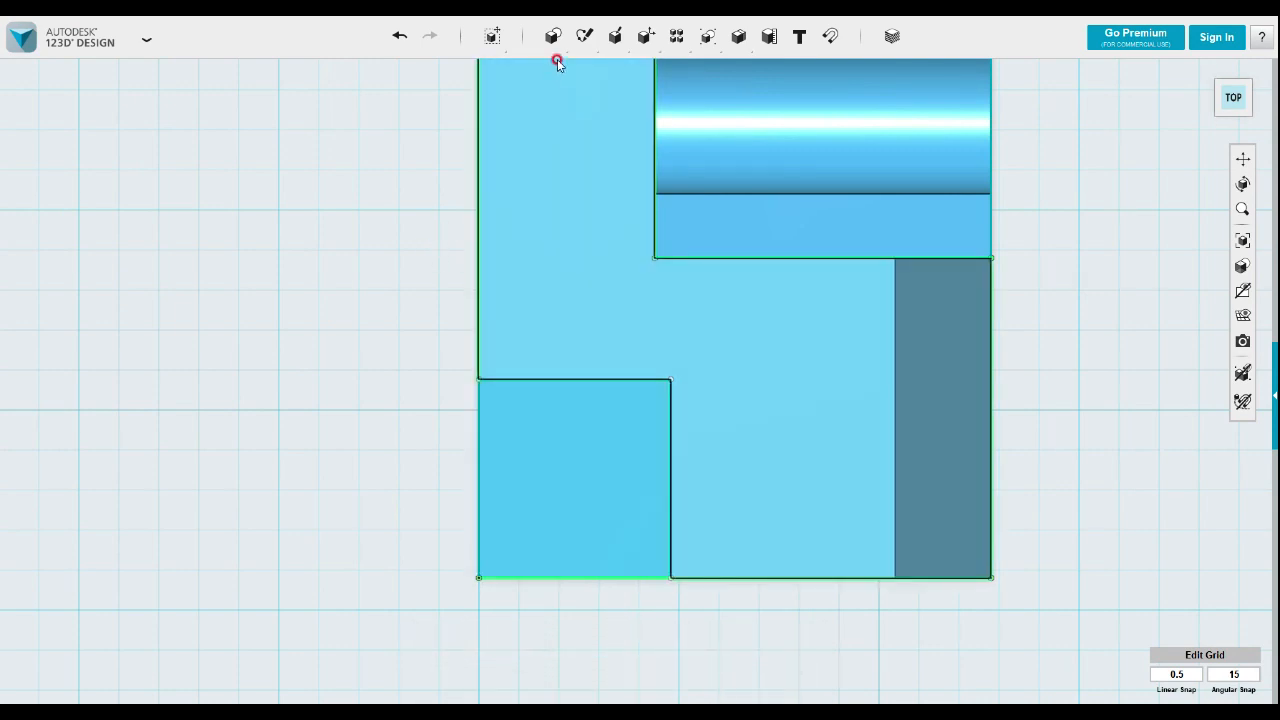
mouse_move(582, 40)
left_click(586, 70)
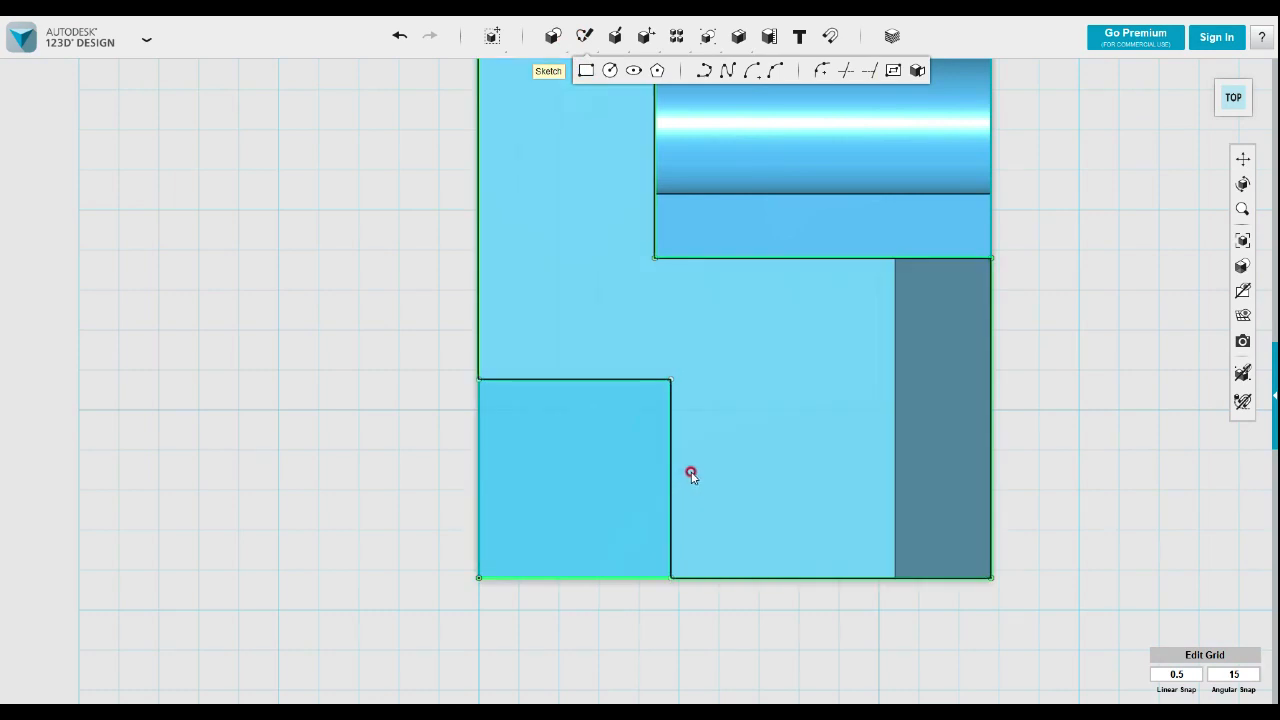
left_click(668, 460)
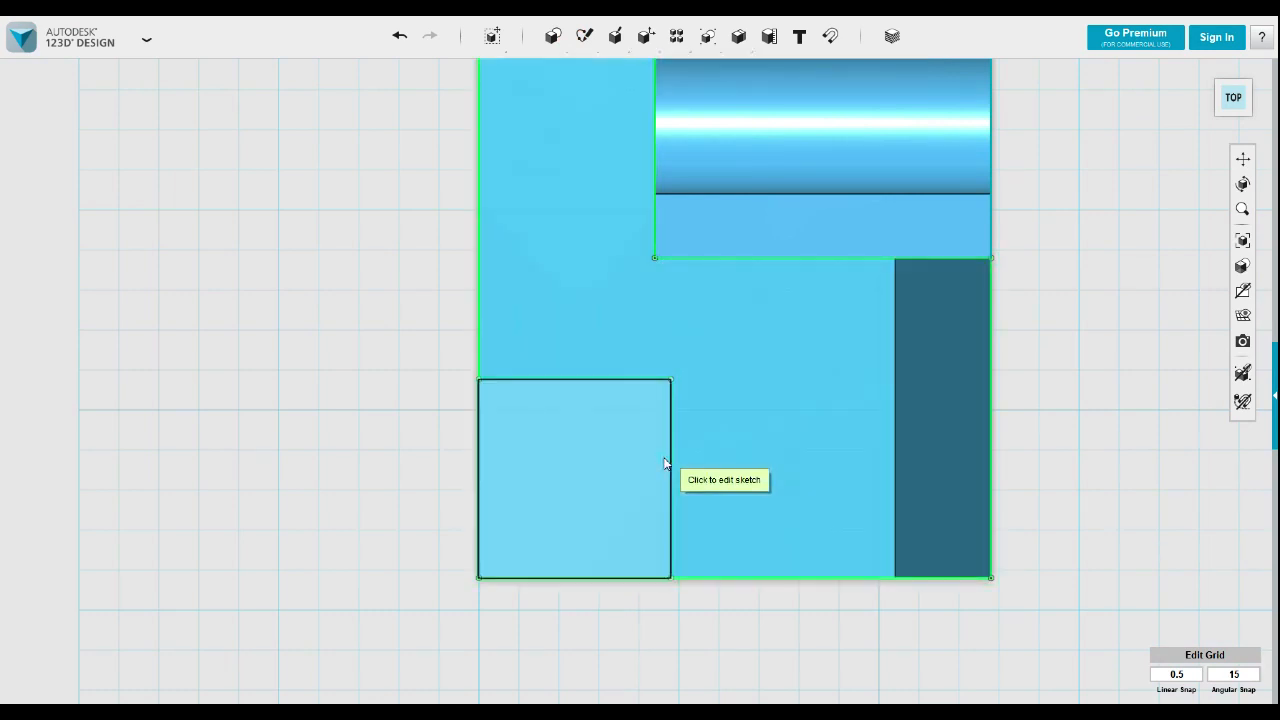
left_click(670, 380)
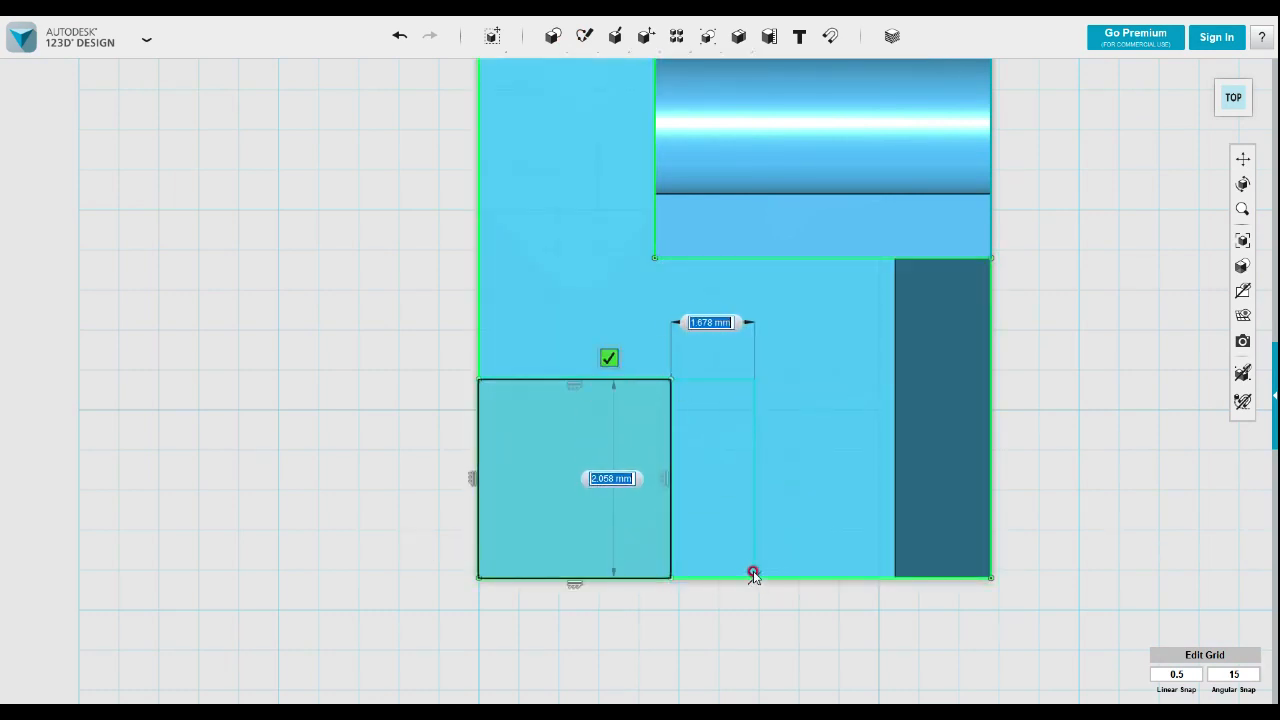
type("8")
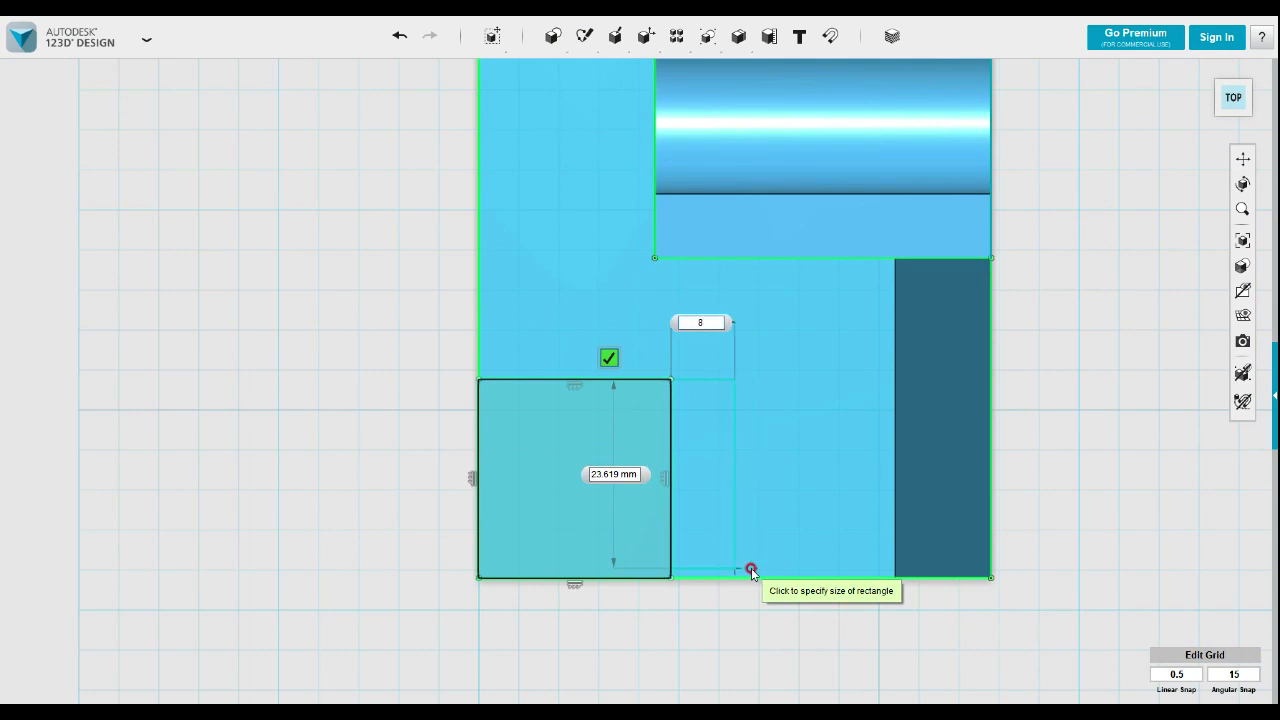
- Sketch an 8 by 20 mm rectangle starting from the upper-right corner of the existing corner rectangle
key("Tab")
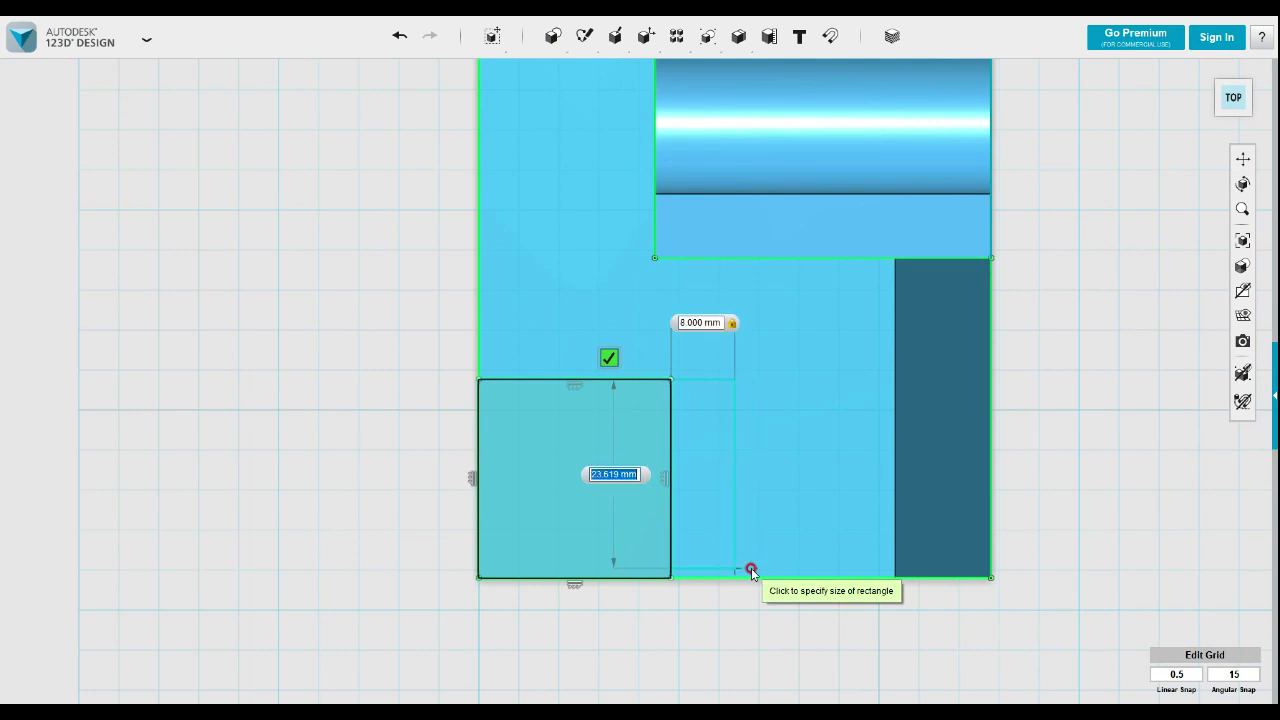
type("20")
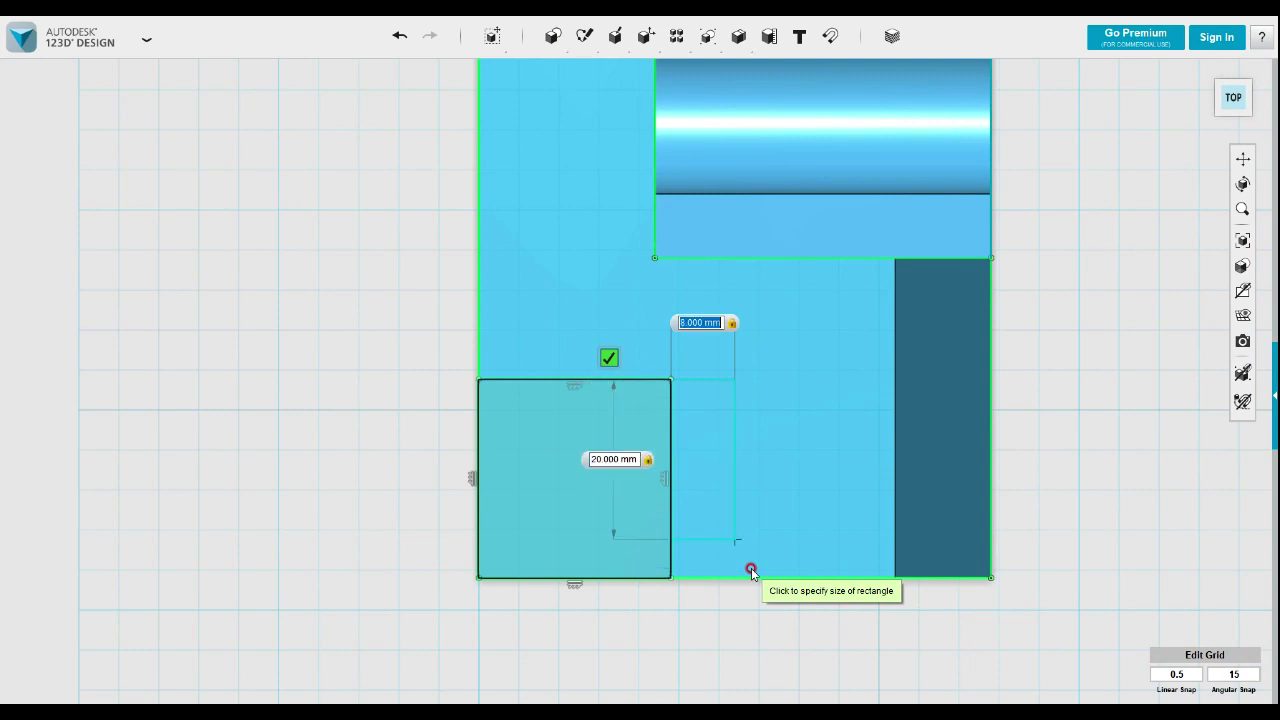
key("Return")
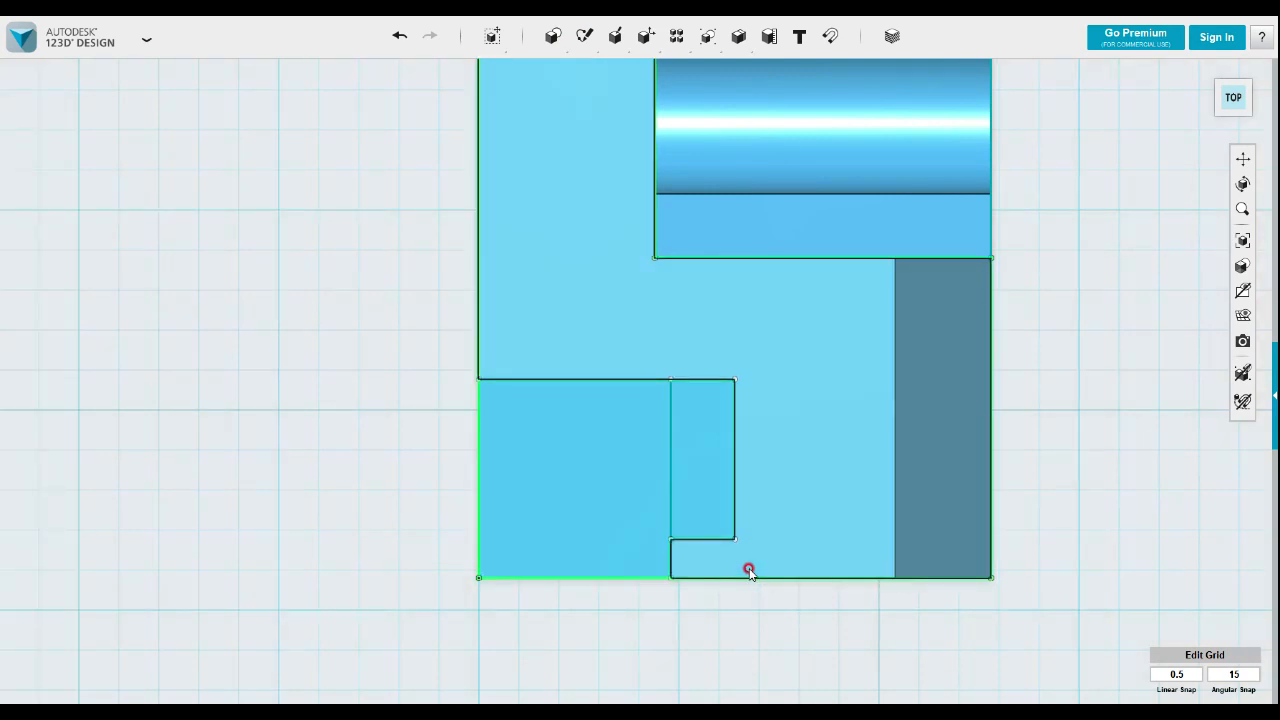
- Check the sketch's edge dimensions and move the corner rectangle's upper edge down to a height of about 21.3 mm
left_click(589, 544)
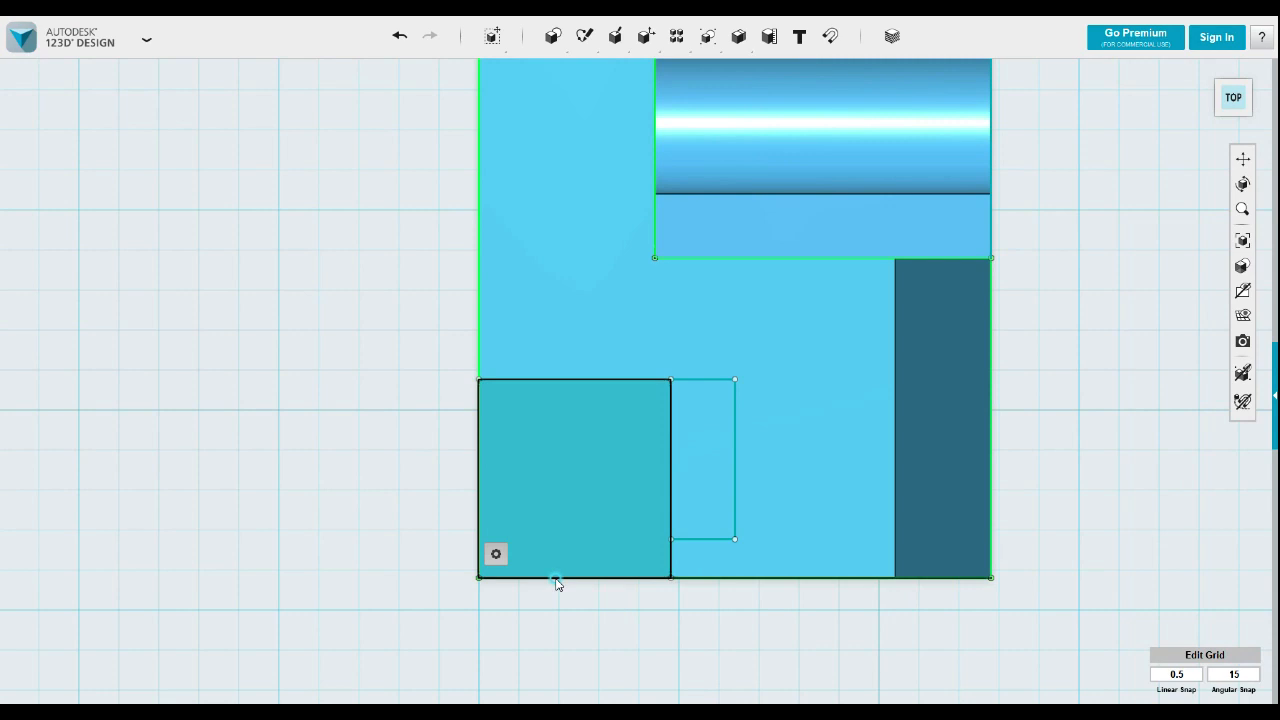
left_click(556, 580)
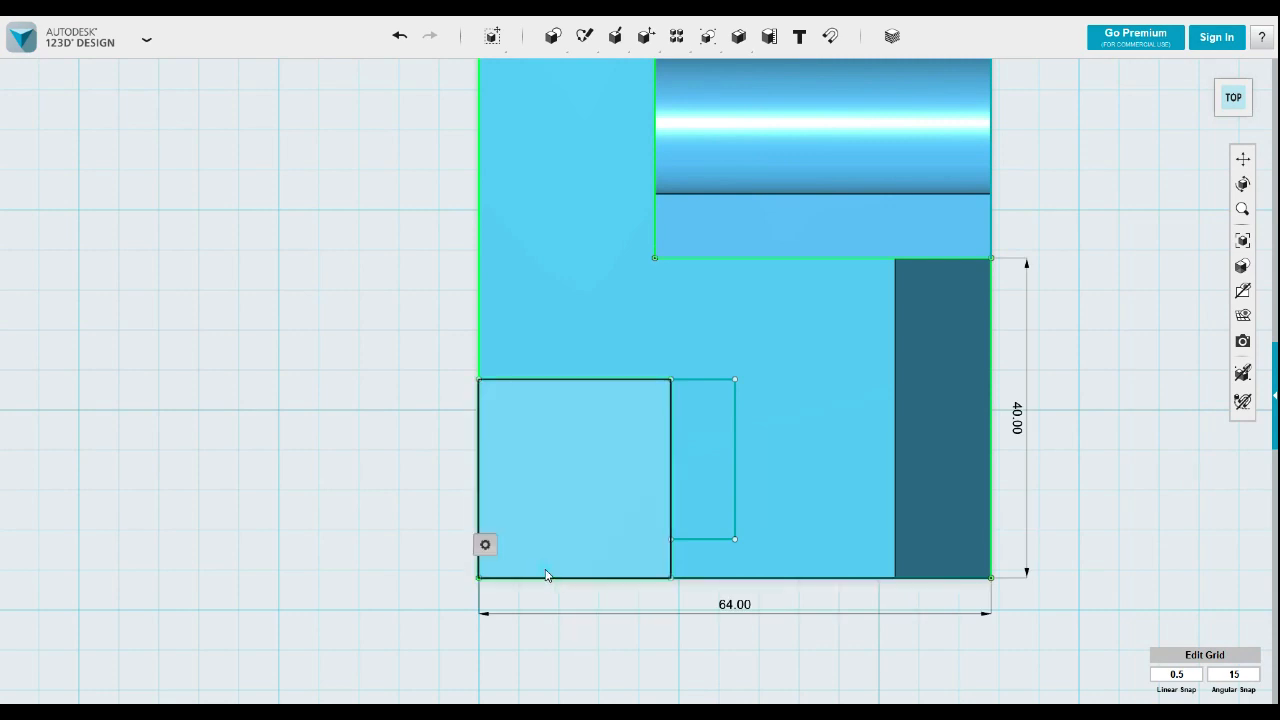
left_click(542, 576)
left_click(540, 580)
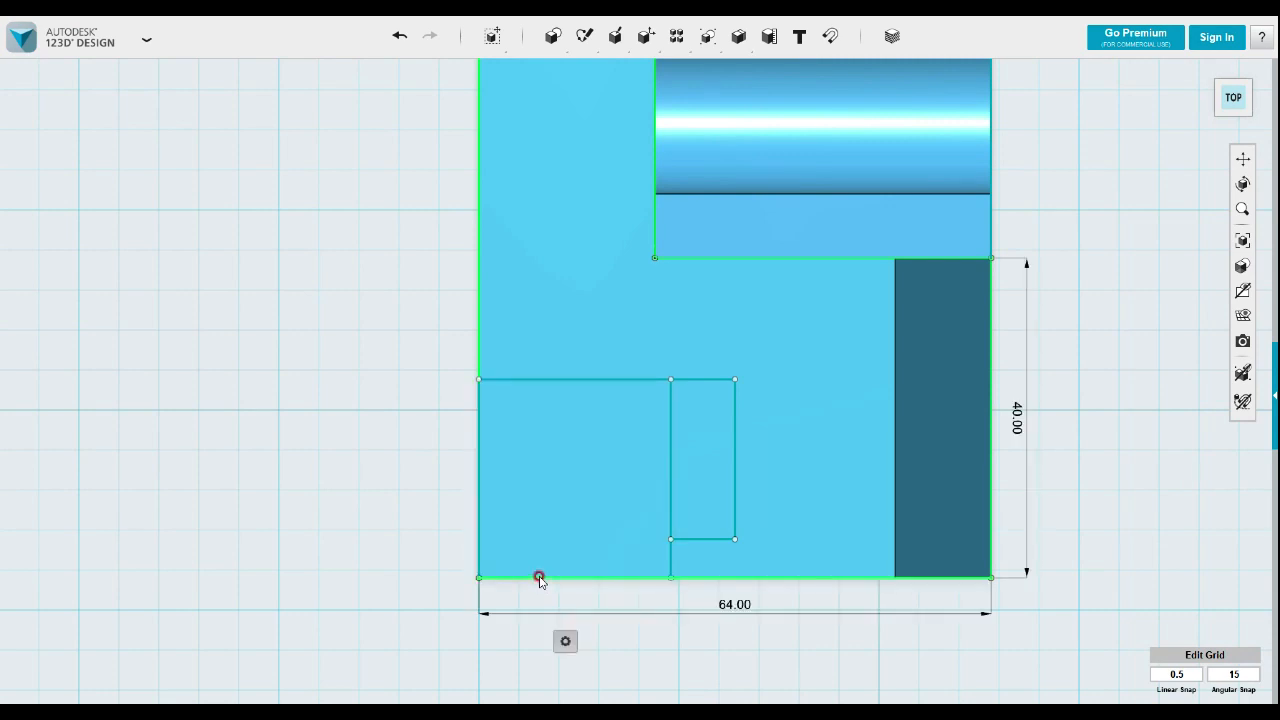
left_click(478, 514)
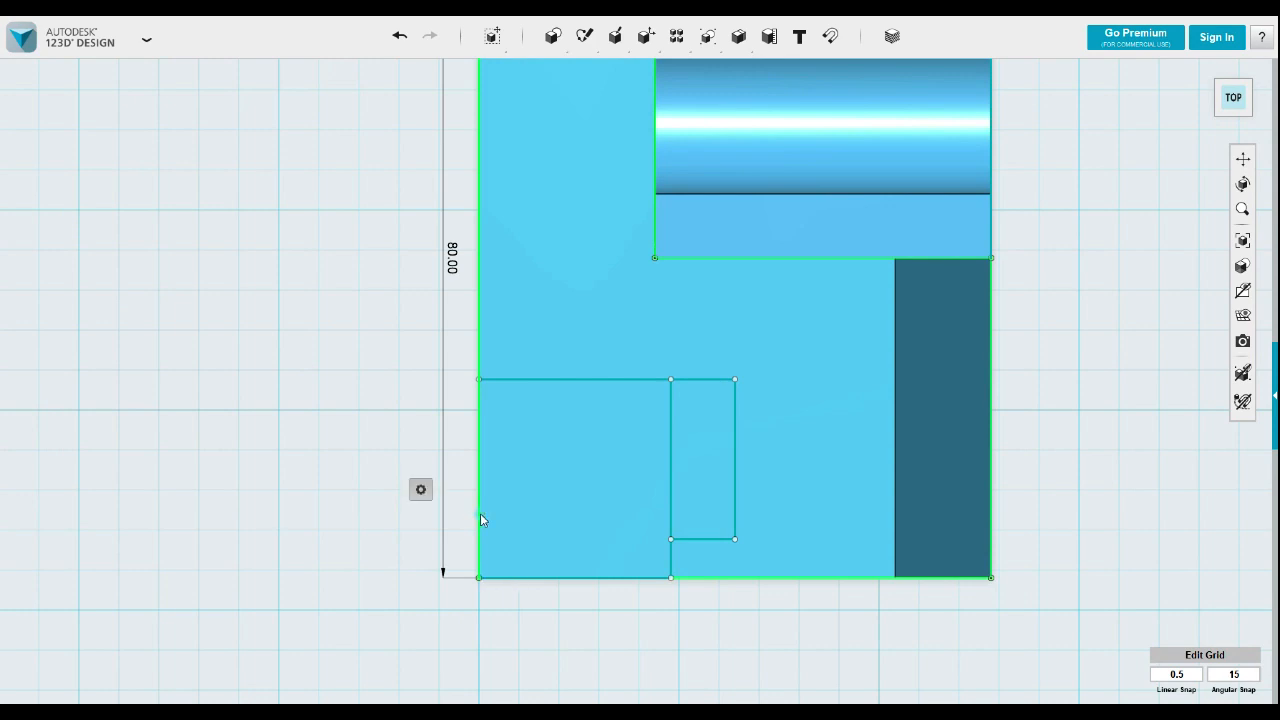
left_click(498, 399)
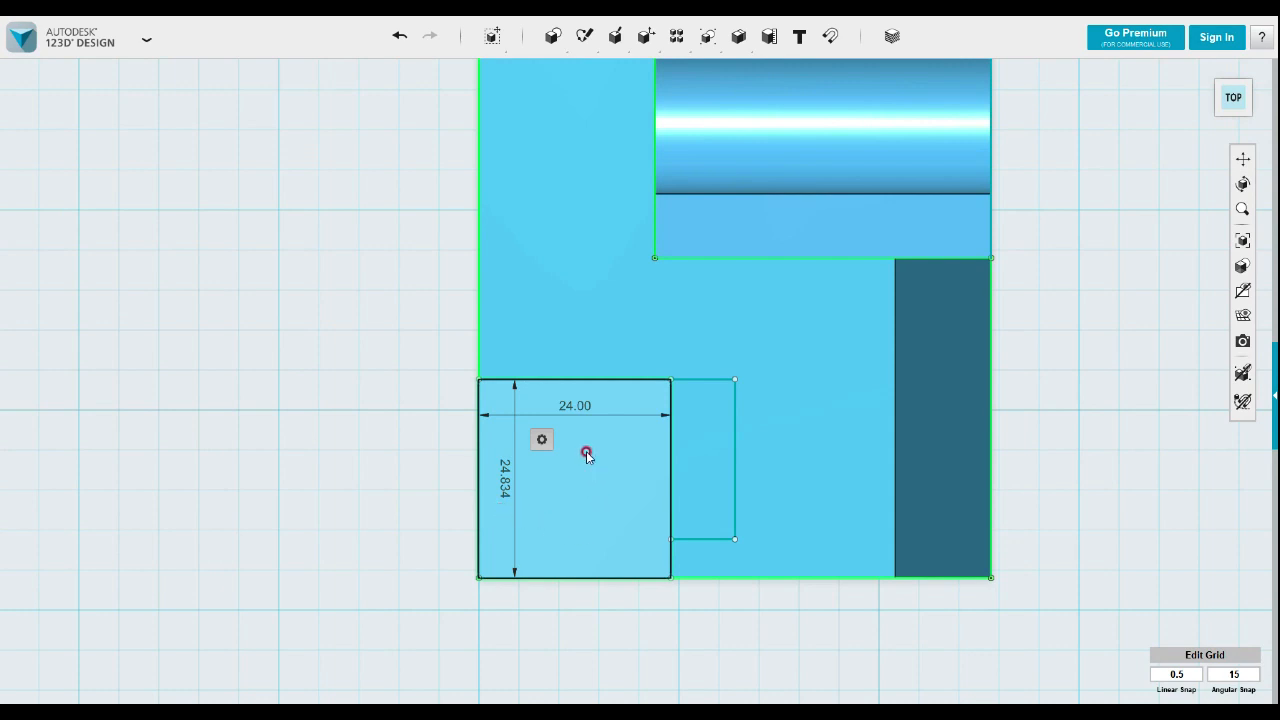
left_click_drag(560, 387, 557, 409)
left_click(522, 470)
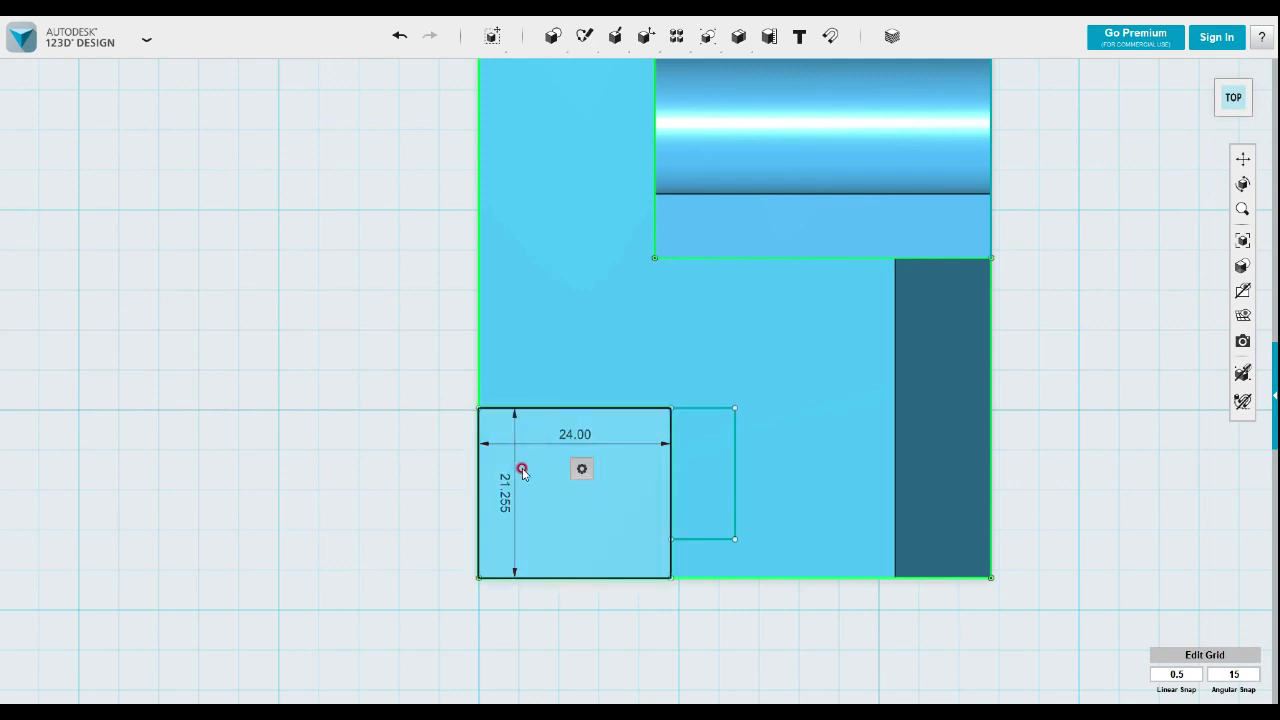
left_click(502, 493)
- Delete the sketch containing the two rectangles from the L-shaped face
mouse_move(527, 551)
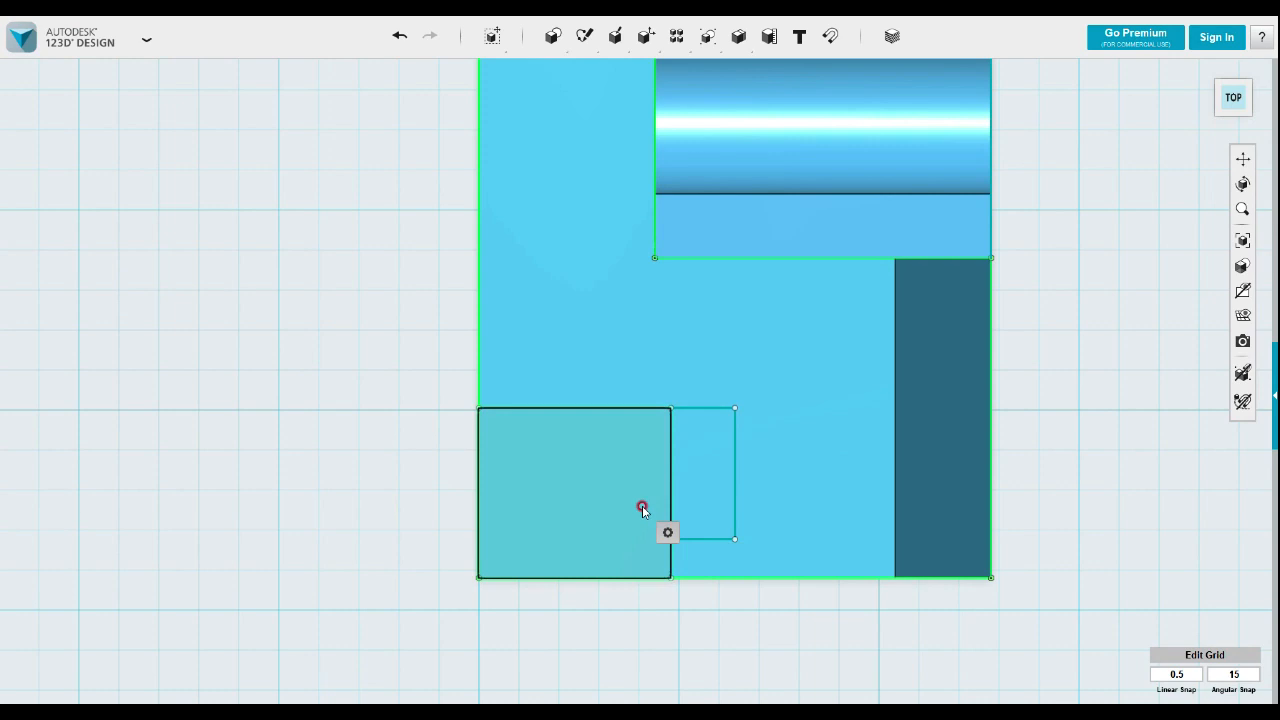
left_click(667, 576)
key("Delete")
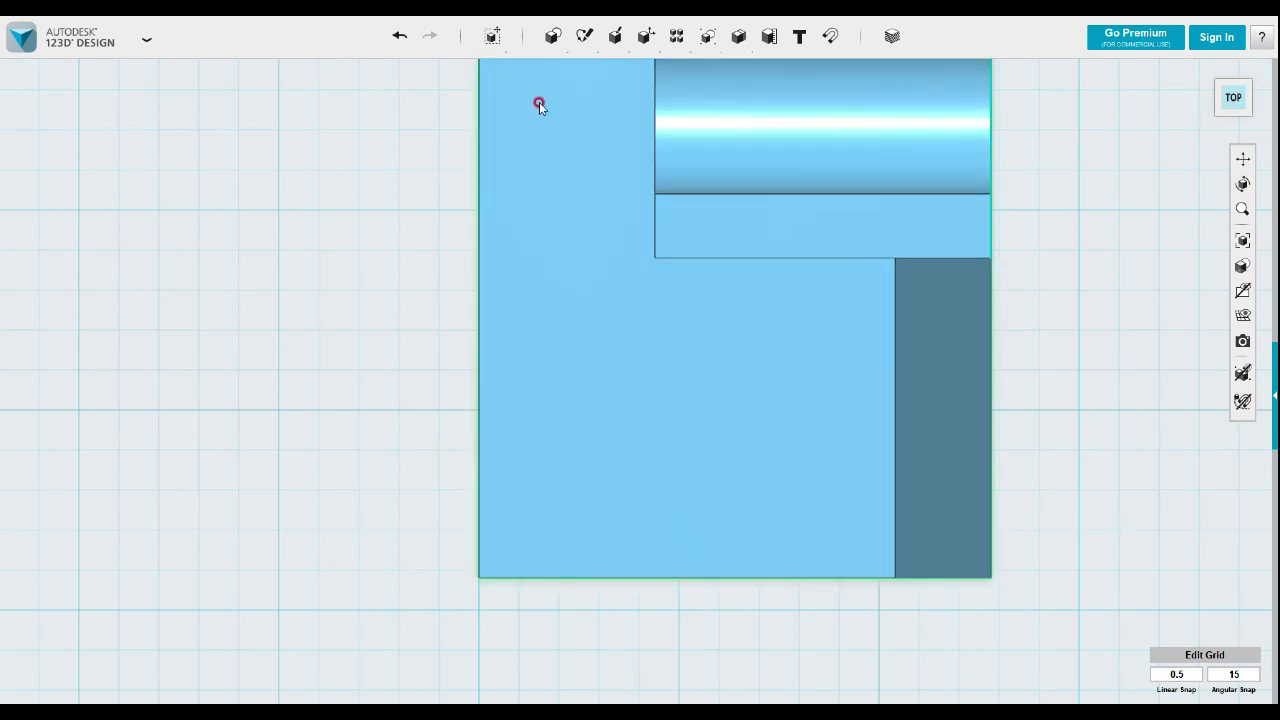
mouse_move(585, 36)
left_click(586, 70)
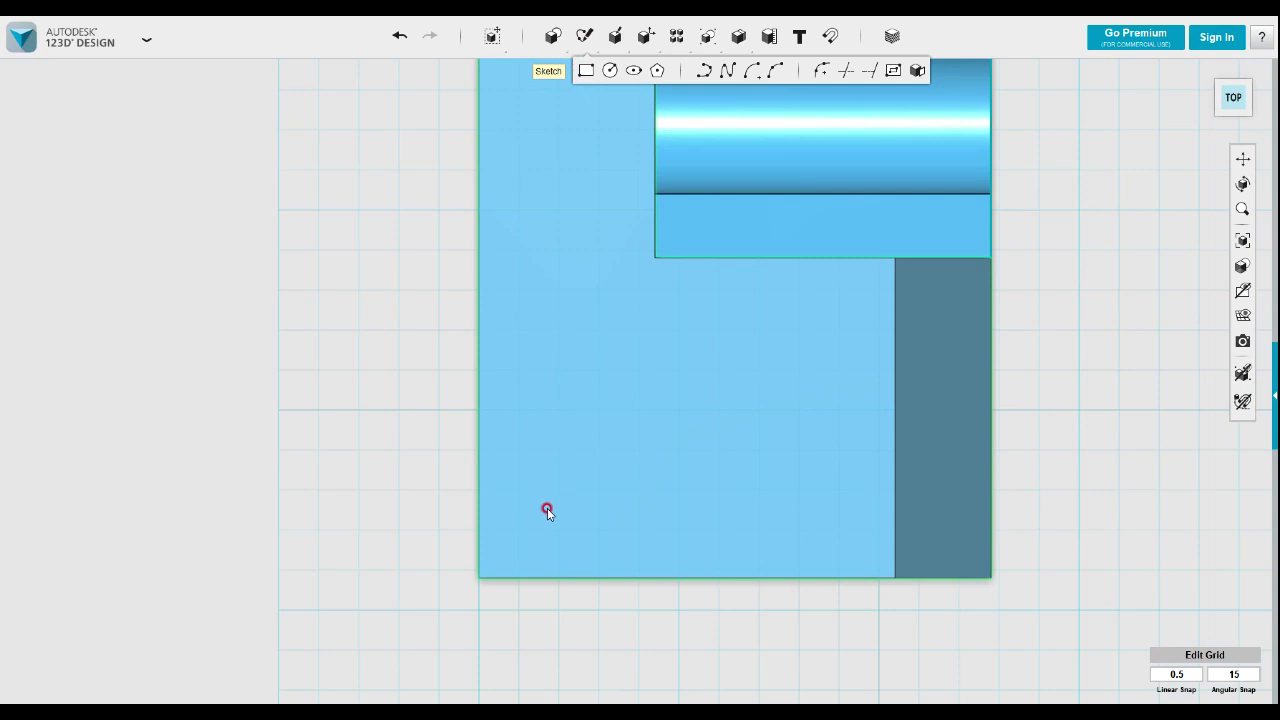
left_click(480, 579)
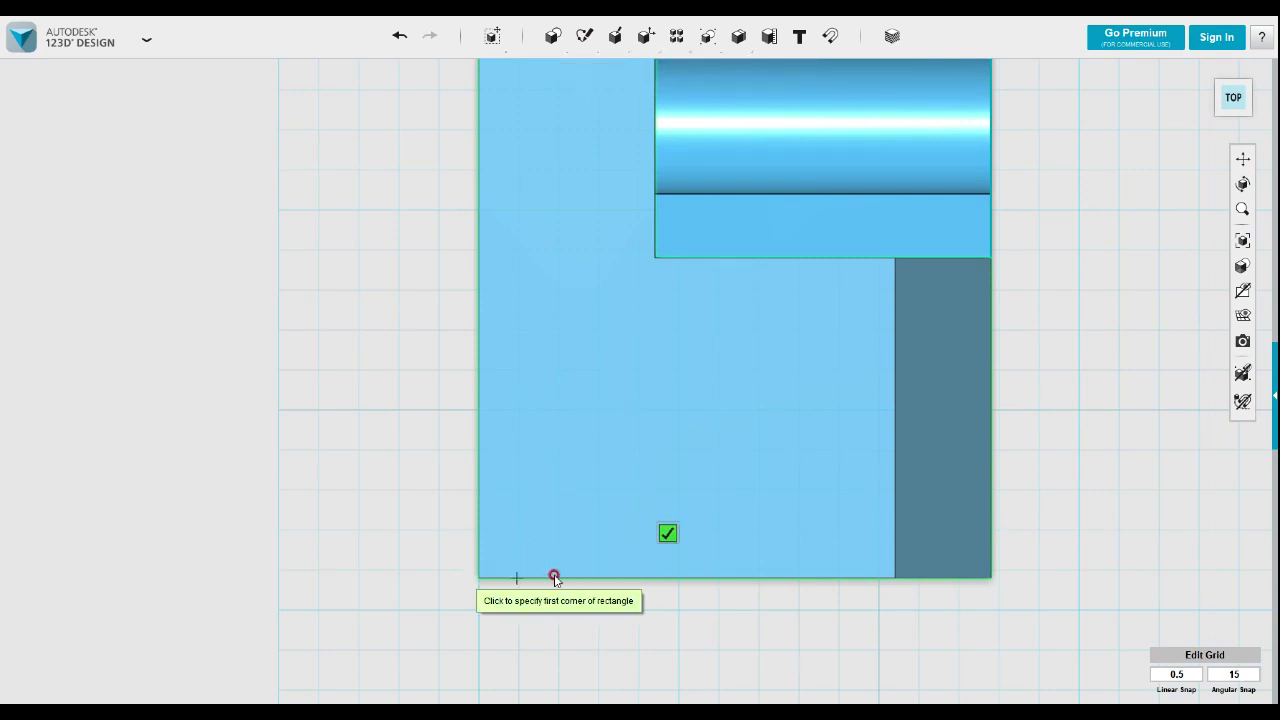
key("Escape")
- Project the outline of the L-shaped upper face into a new sketch on that face
left_click(709, 529)
right_click_drag(711, 532, 729, 489)
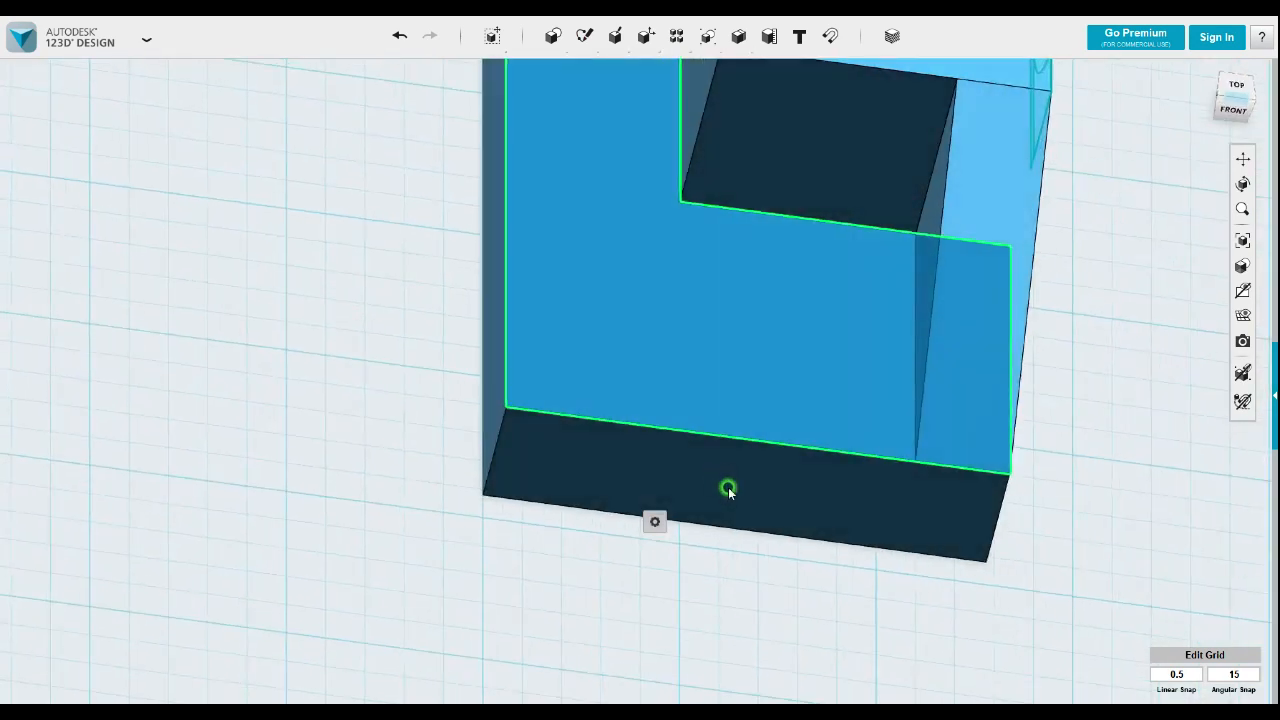
left_click(674, 623)
mouse_move(622, 45)
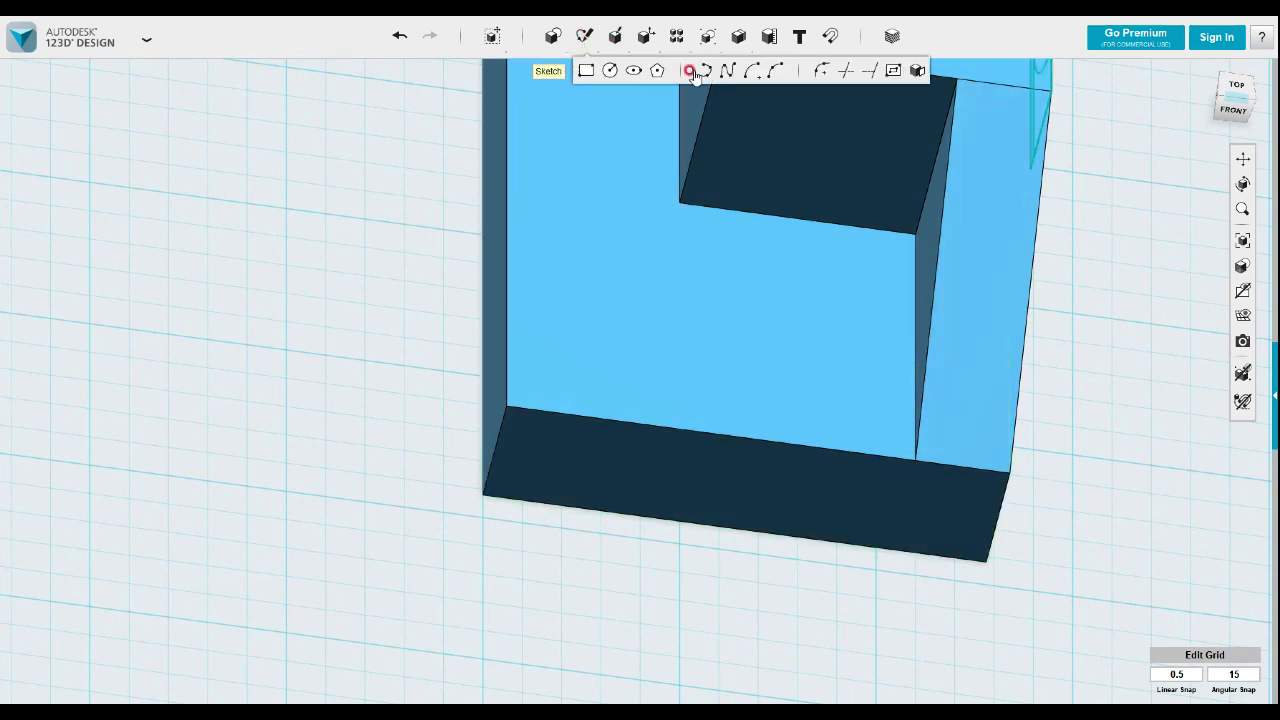
left_click(917, 70)
left_click(592, 386)
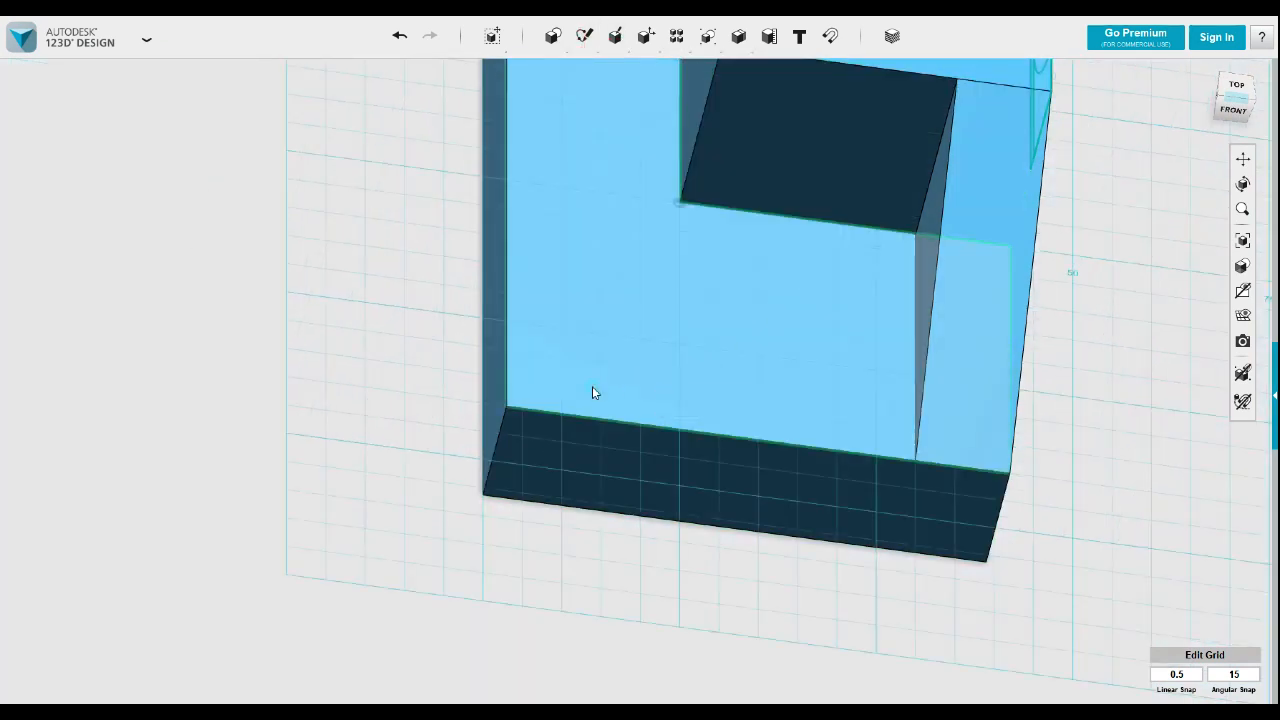
left_click(562, 399)
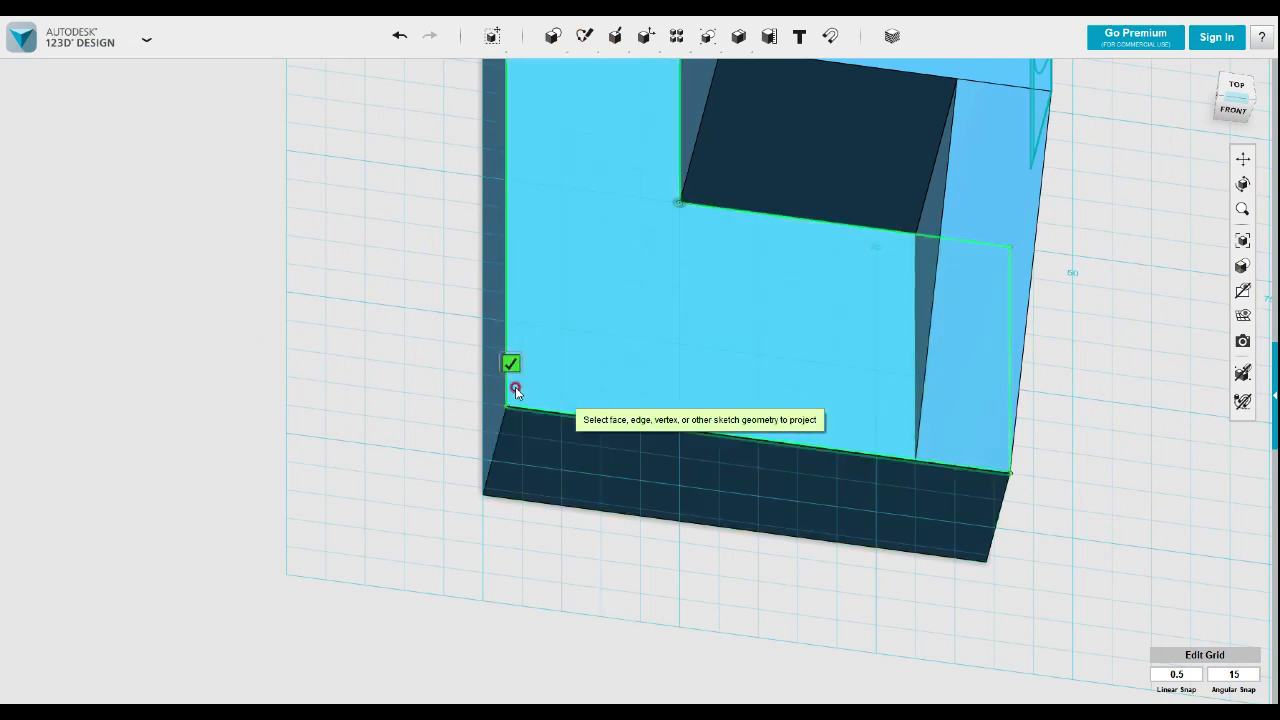
left_click(510, 365)
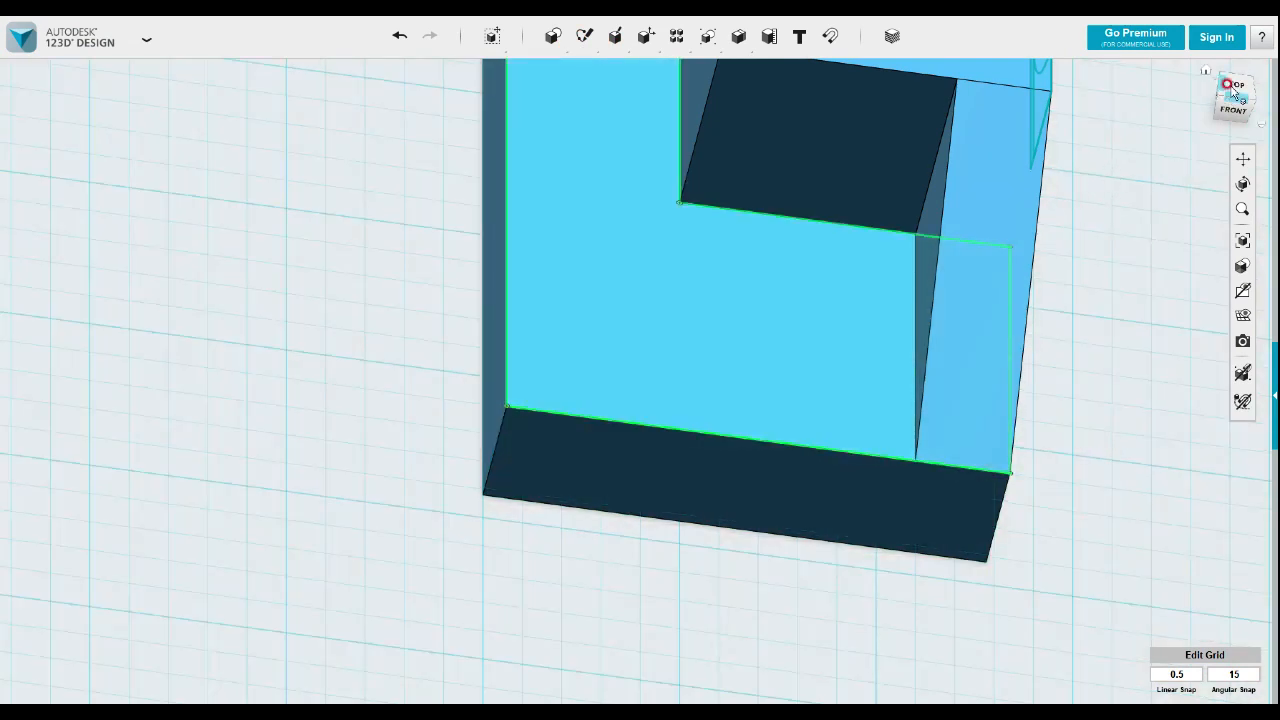
- In top view, sketch a rectangle 24 mm wide and about 20 mm high from the projected outline's lower-left corner
left_click(1232, 96)
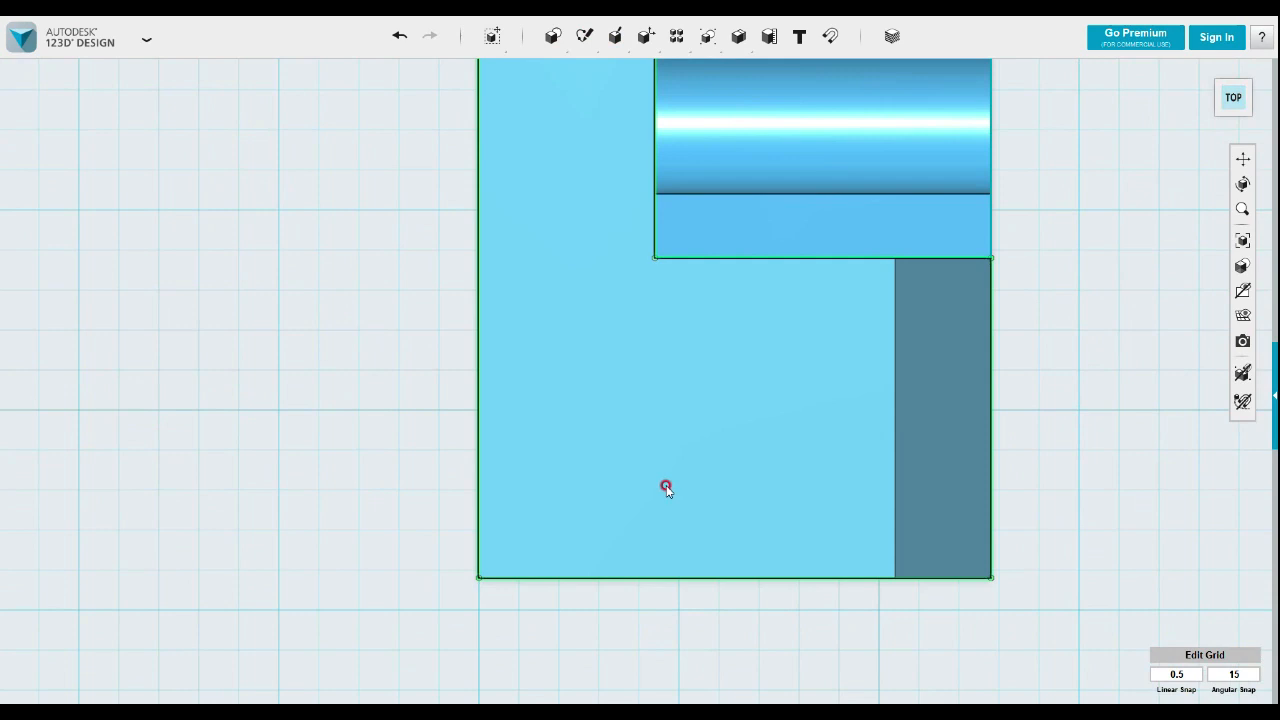
scroll(666, 487, "up", 3)
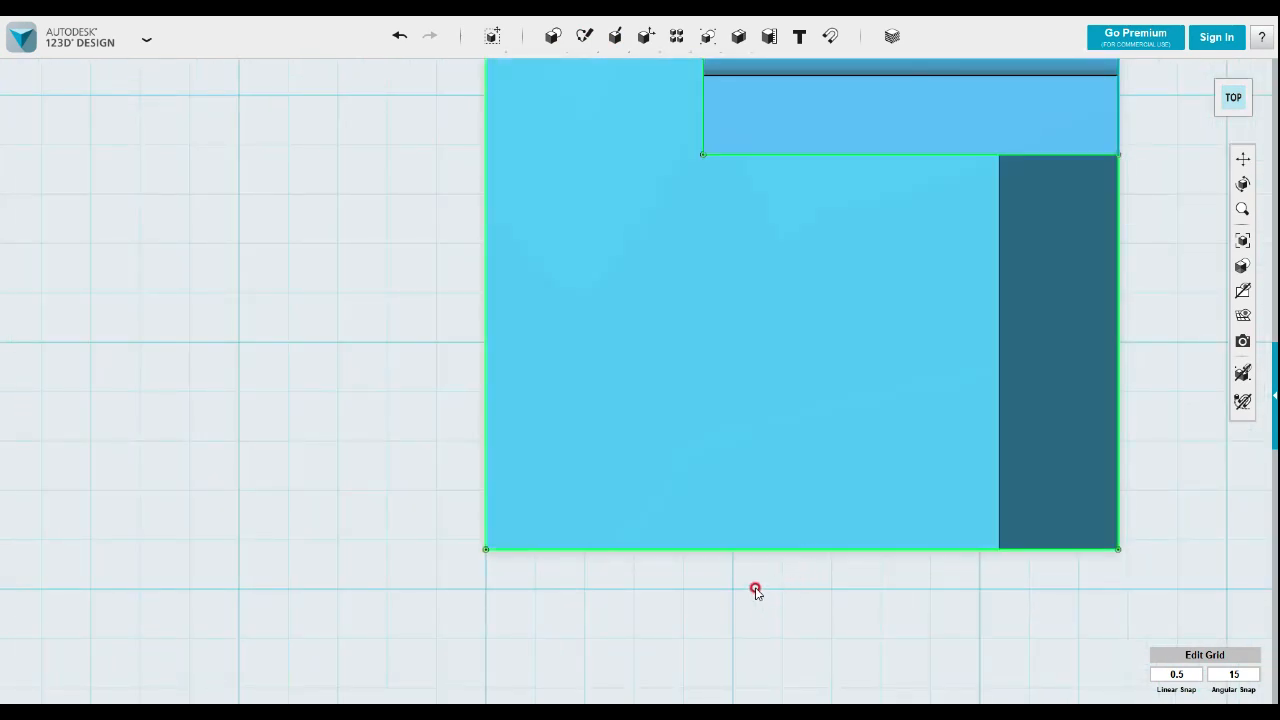
mouse_move(585, 36)
left_click(586, 71)
left_click(488, 551)
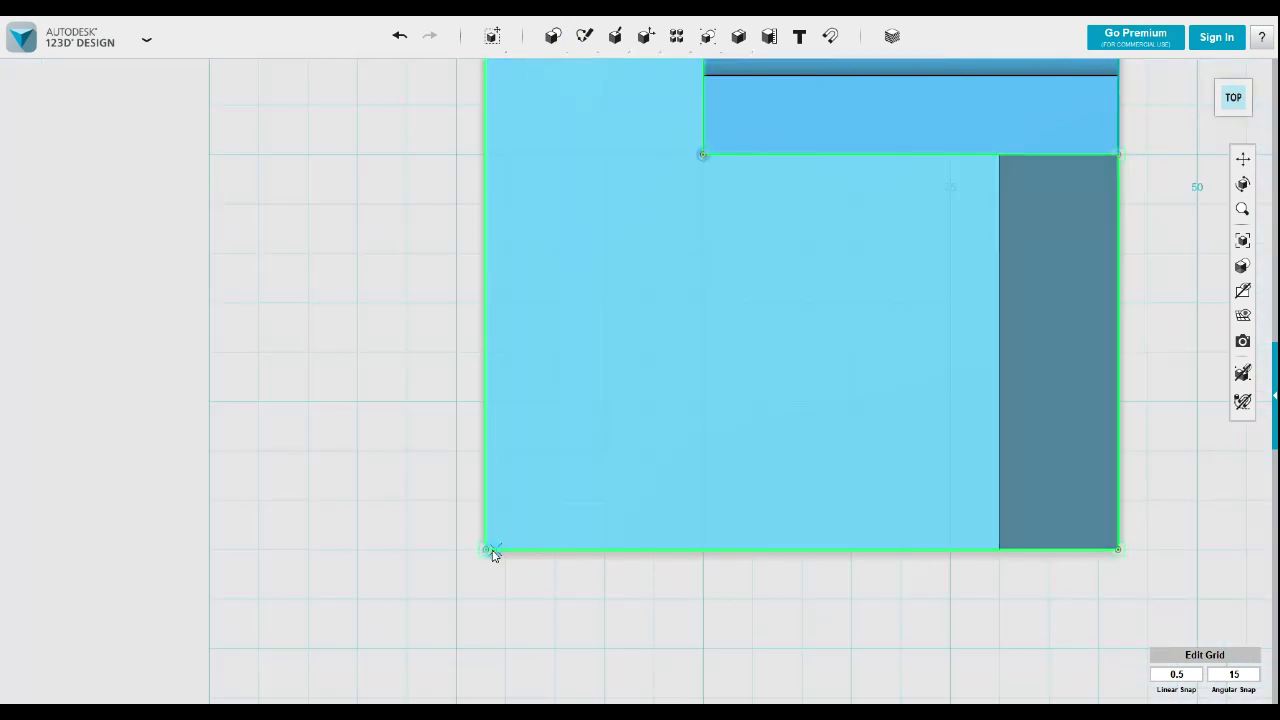
left_click(486, 550)
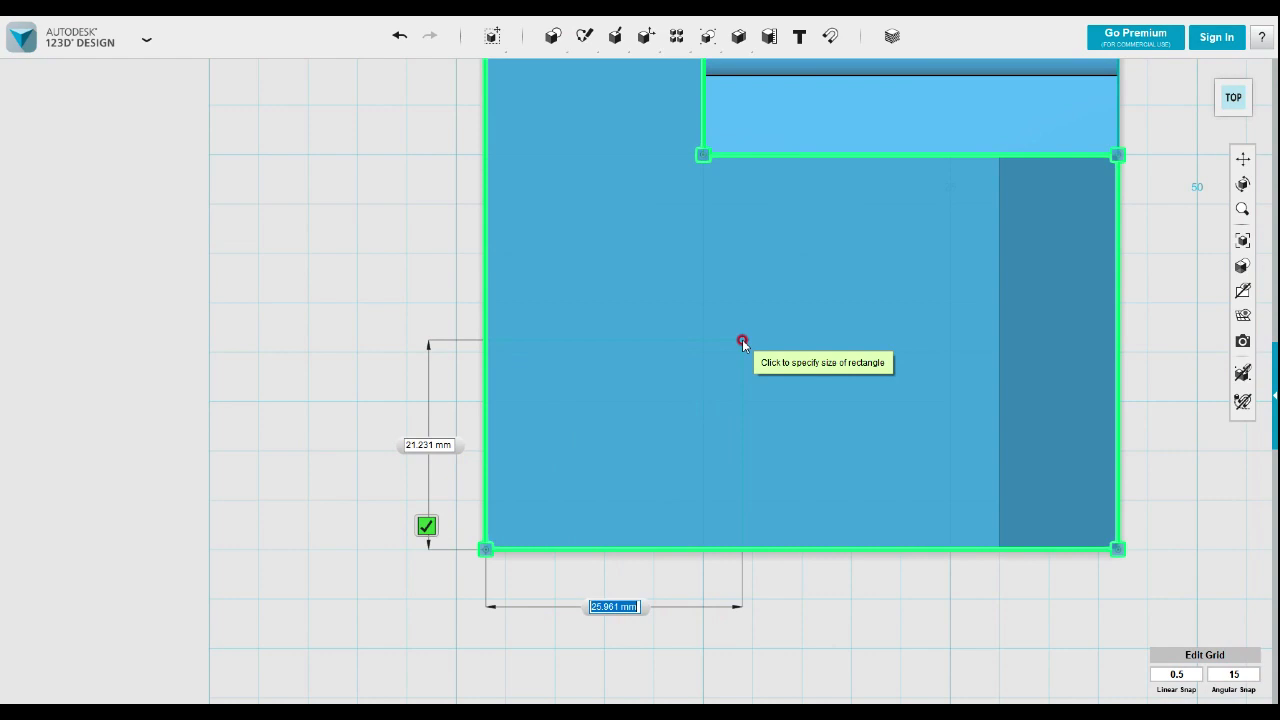
type("24")
key("Tab")
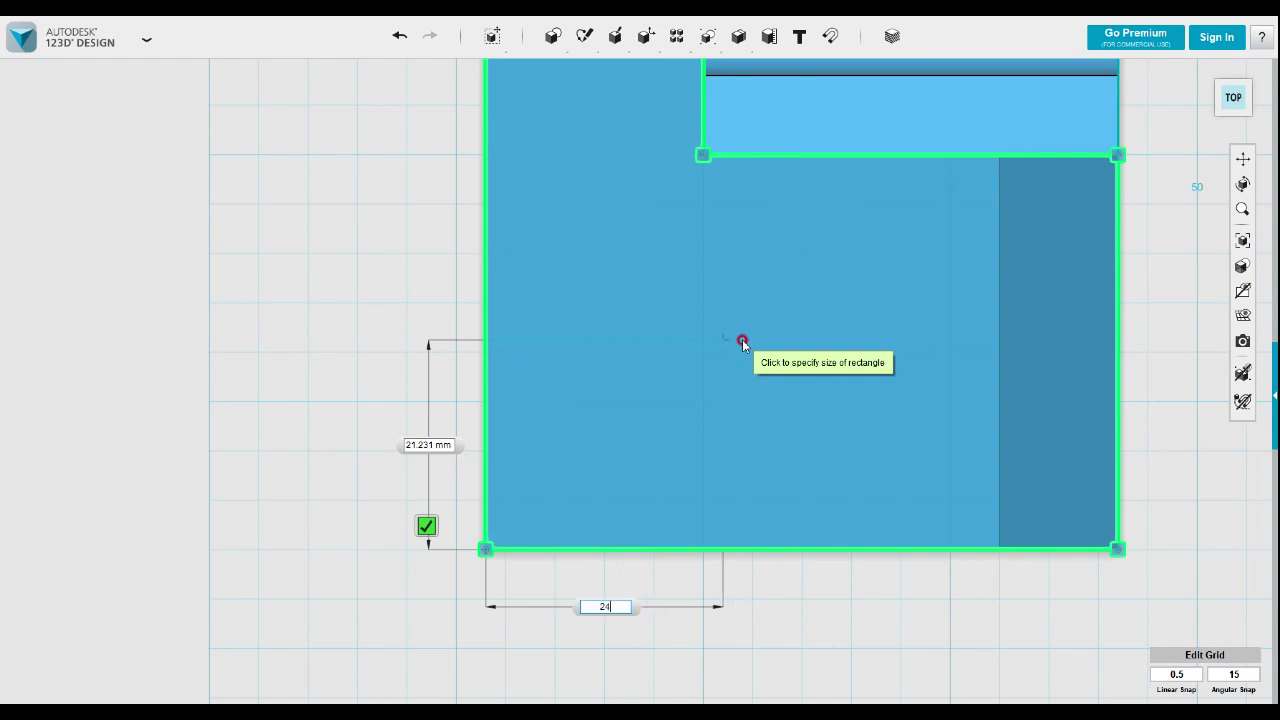
key("Tab")
key("Return")
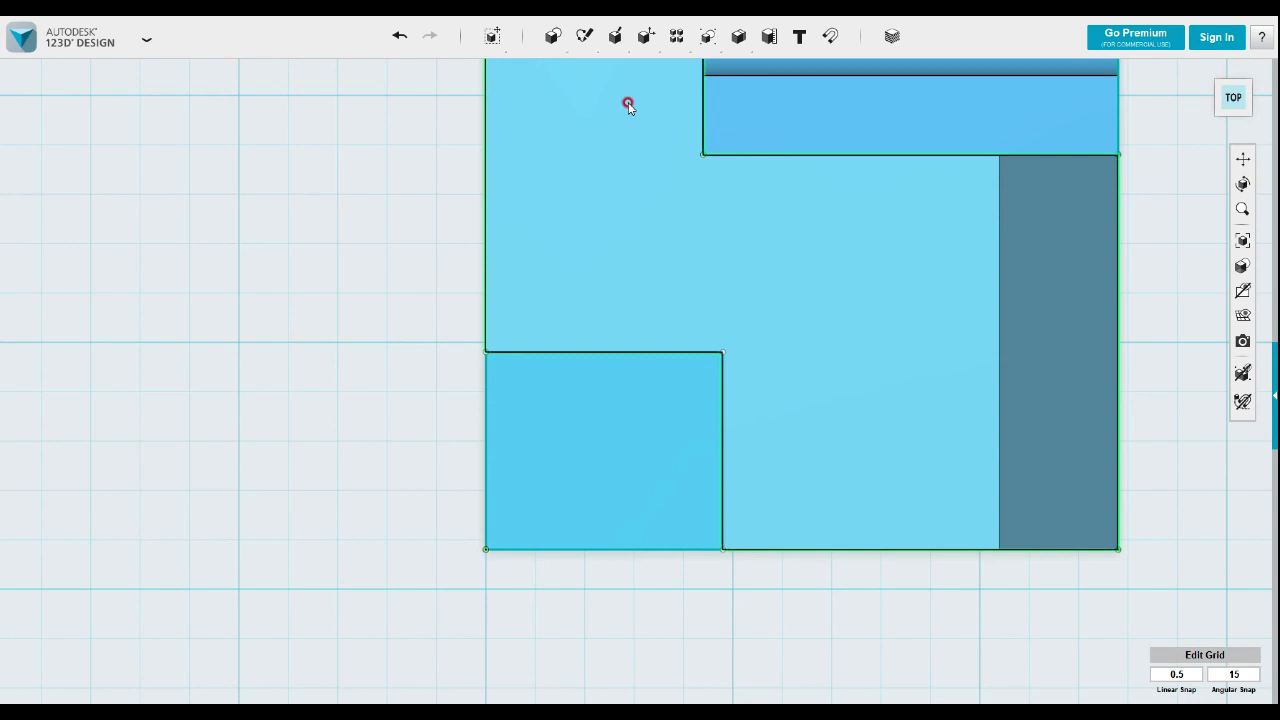
- Add an 8 mm wide, 20 mm high rectangle to the sketch, directly right of the 24 mm rectangle along the lower edge
mouse_move(585, 37)
left_click(586, 69)
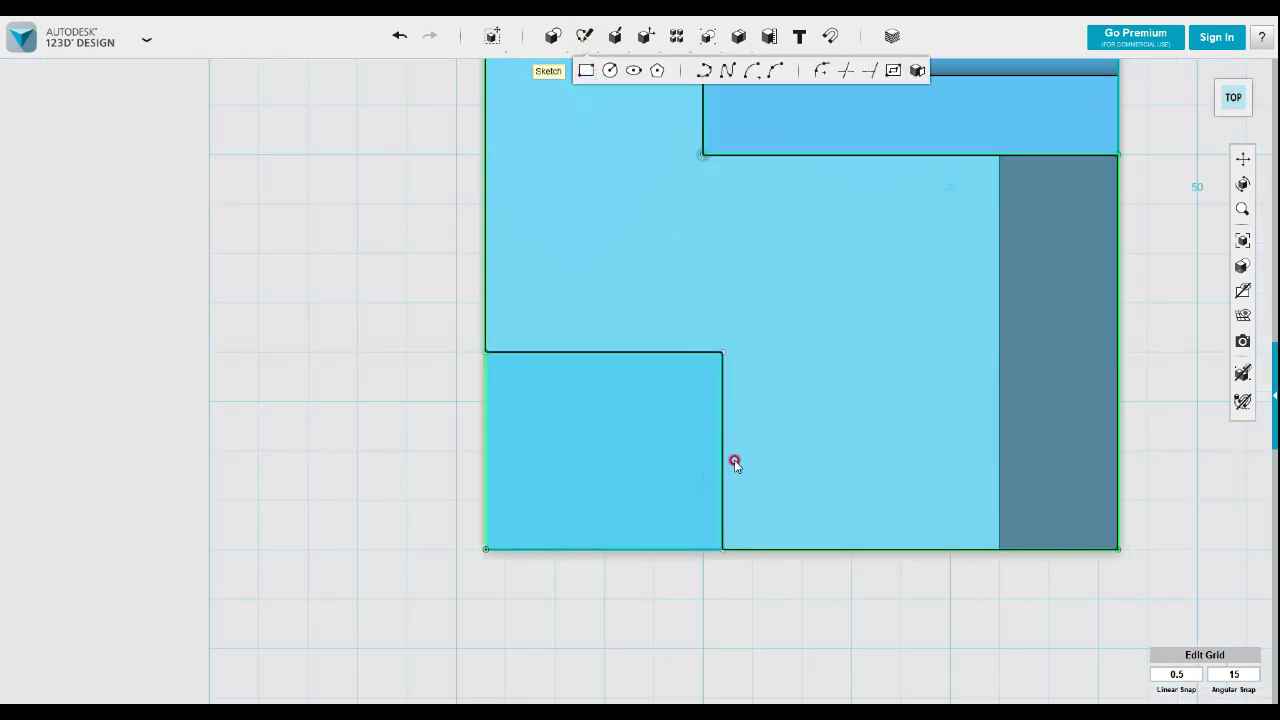
left_click(753, 547)
left_click(723, 549)
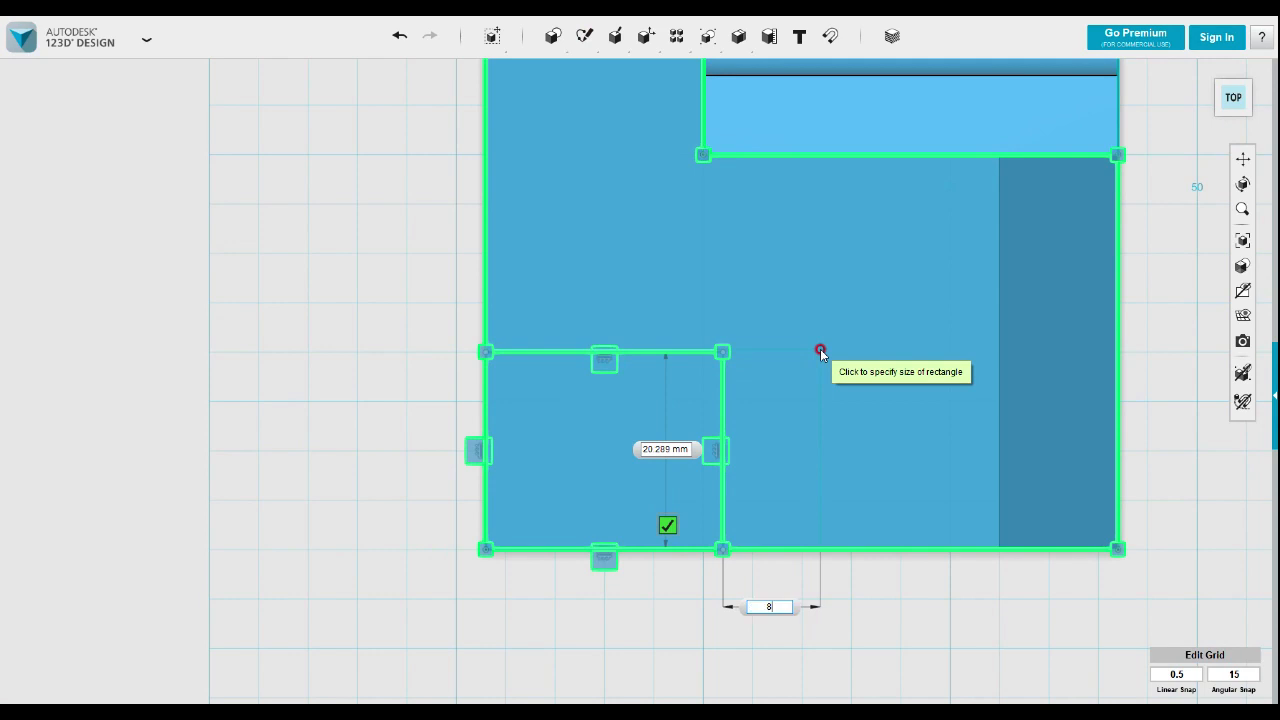
type("8")
key("Tab")
type("20")
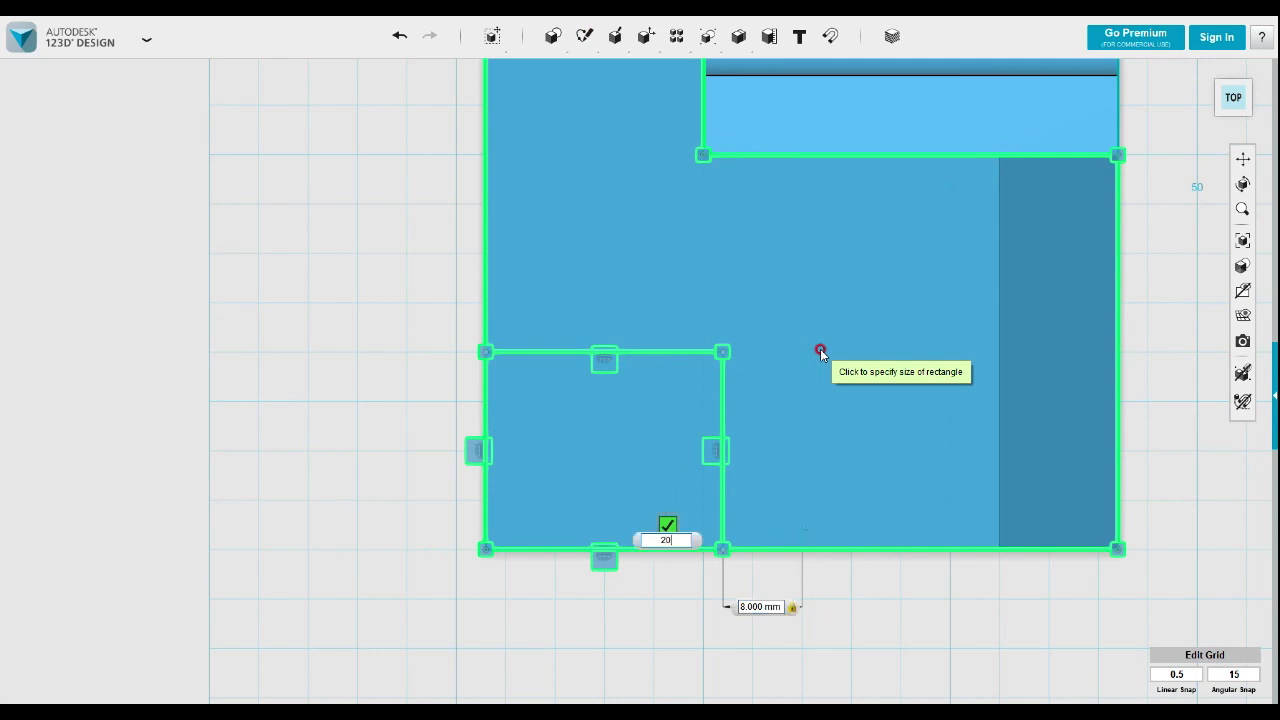
key("Return")
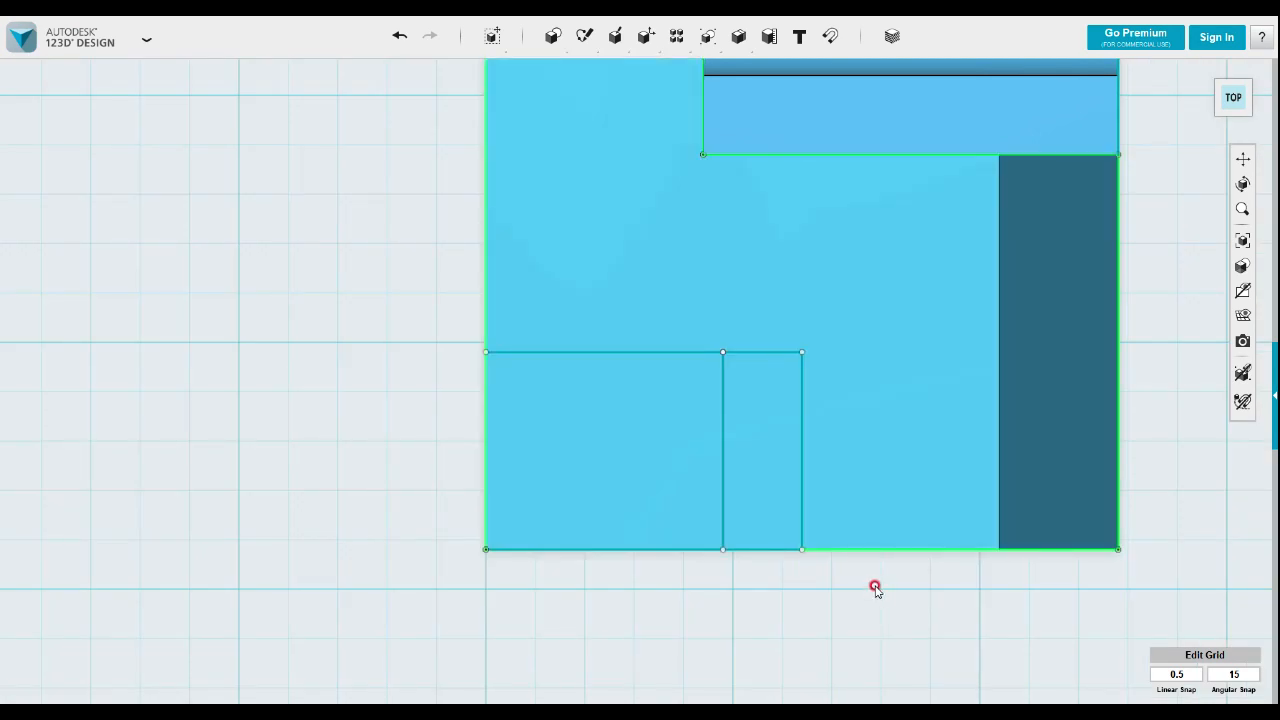
- Draw a 16 mm diameter circle centred on the upper-right corner of the 8 by 20 mm rectangle
mouse_move(585, 38)
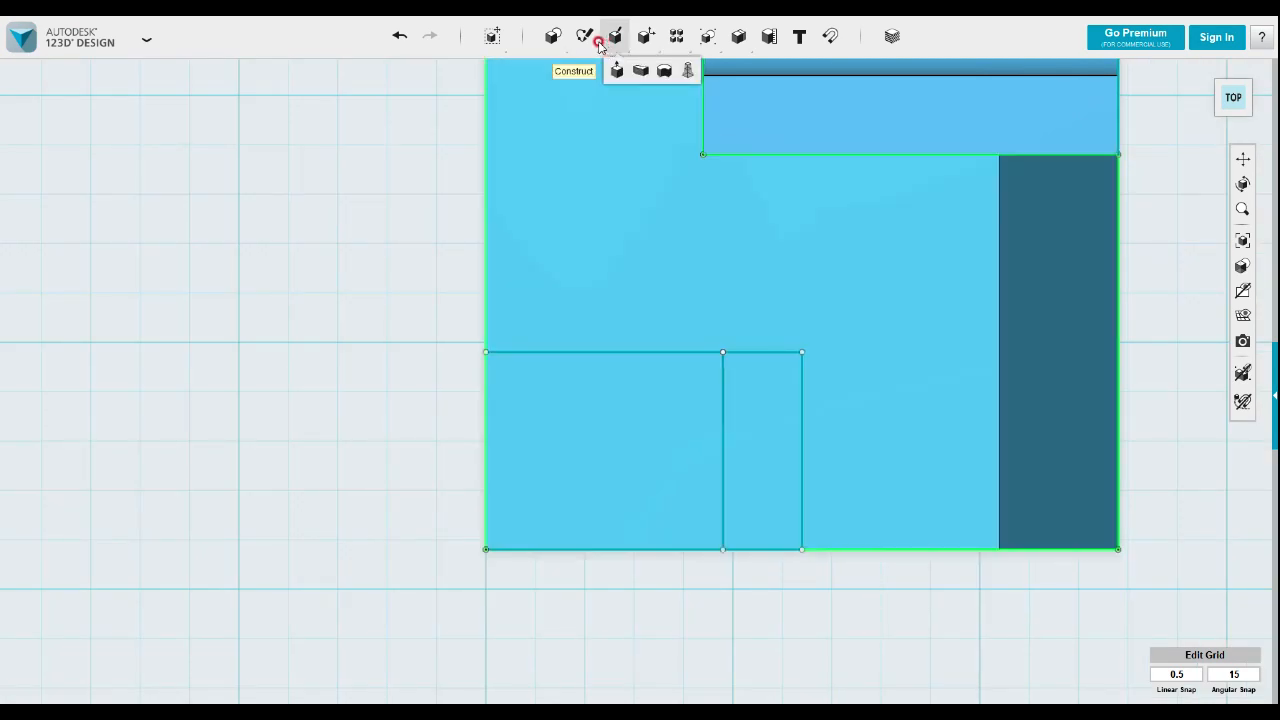
left_click(621, 80)
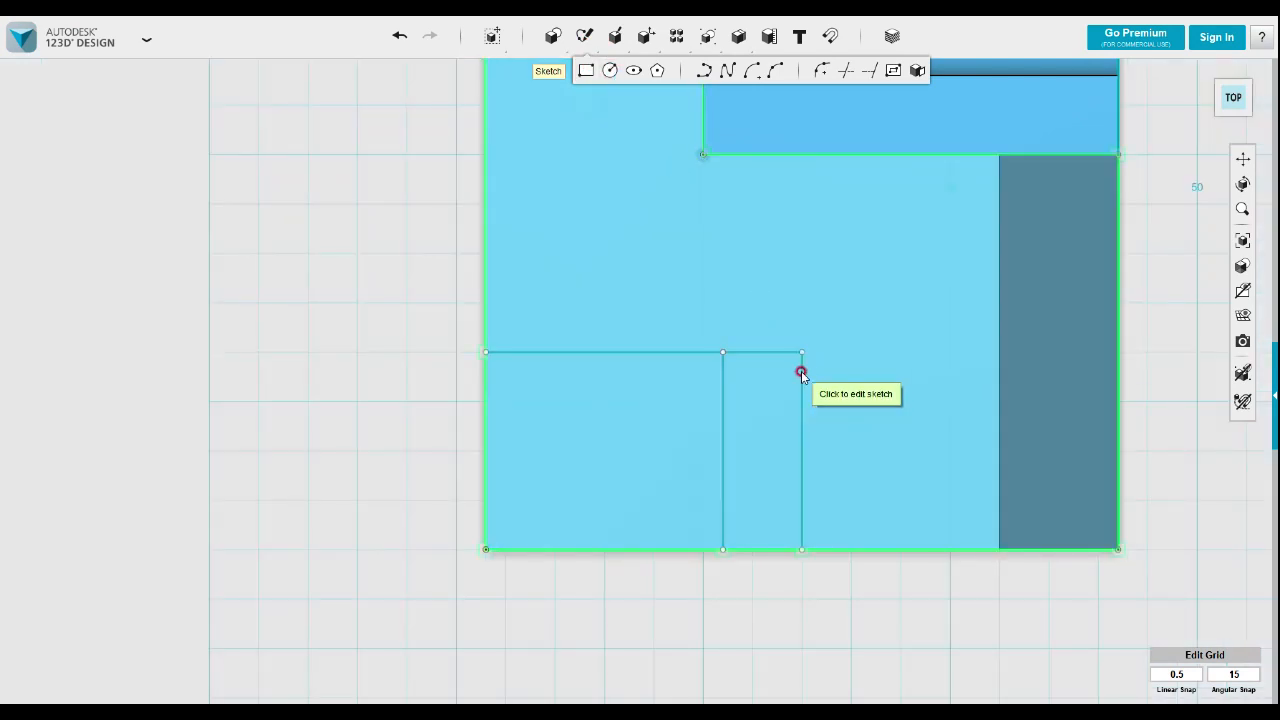
left_click(803, 355)
left_click(803, 354)
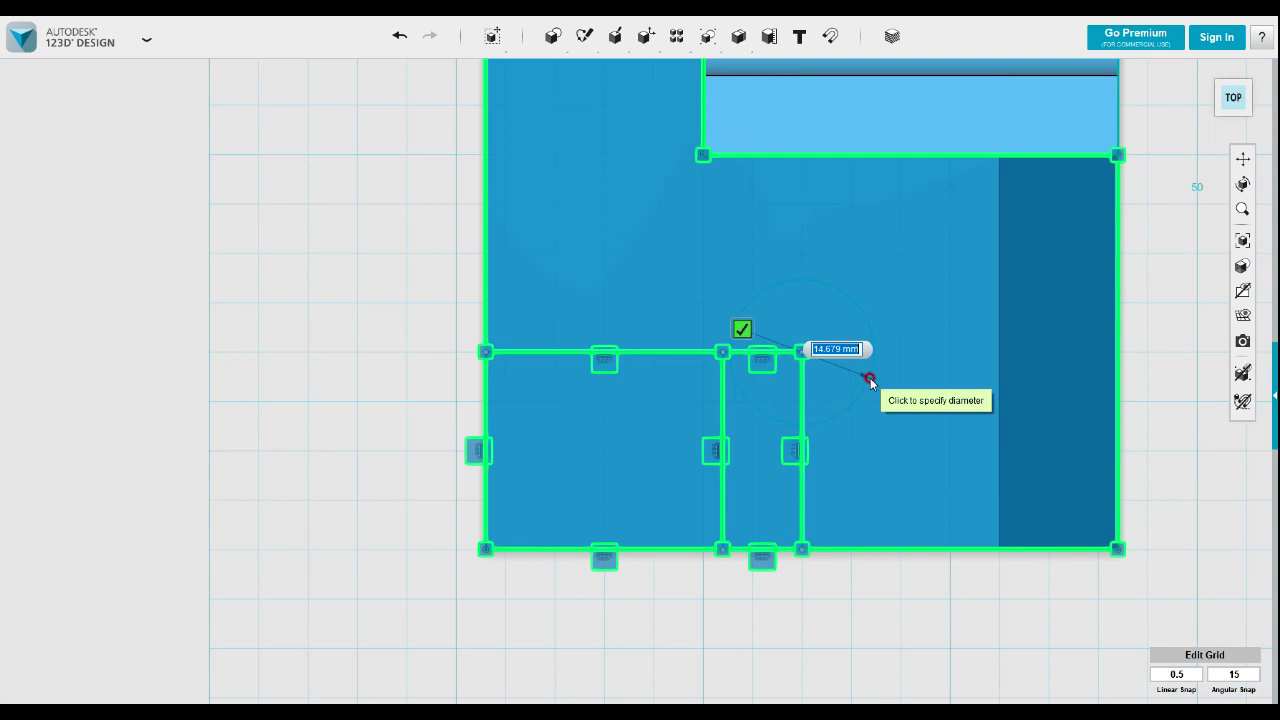
type("16")
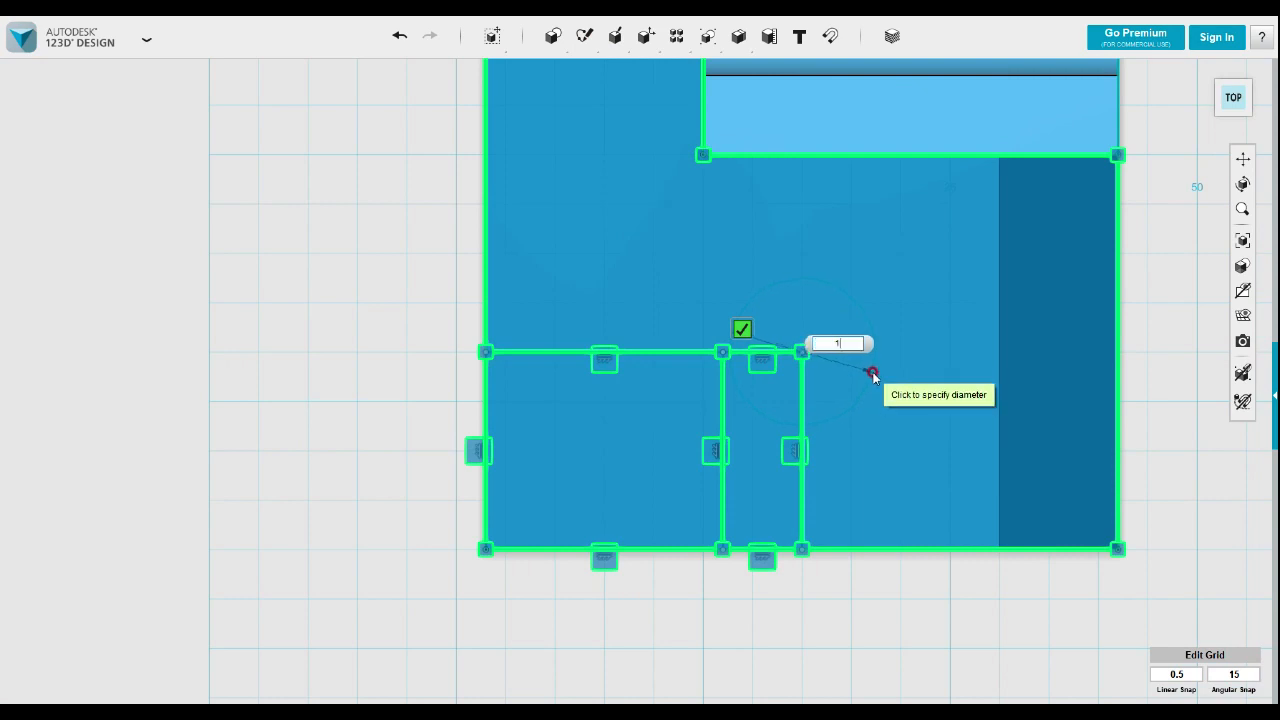
key("Return")
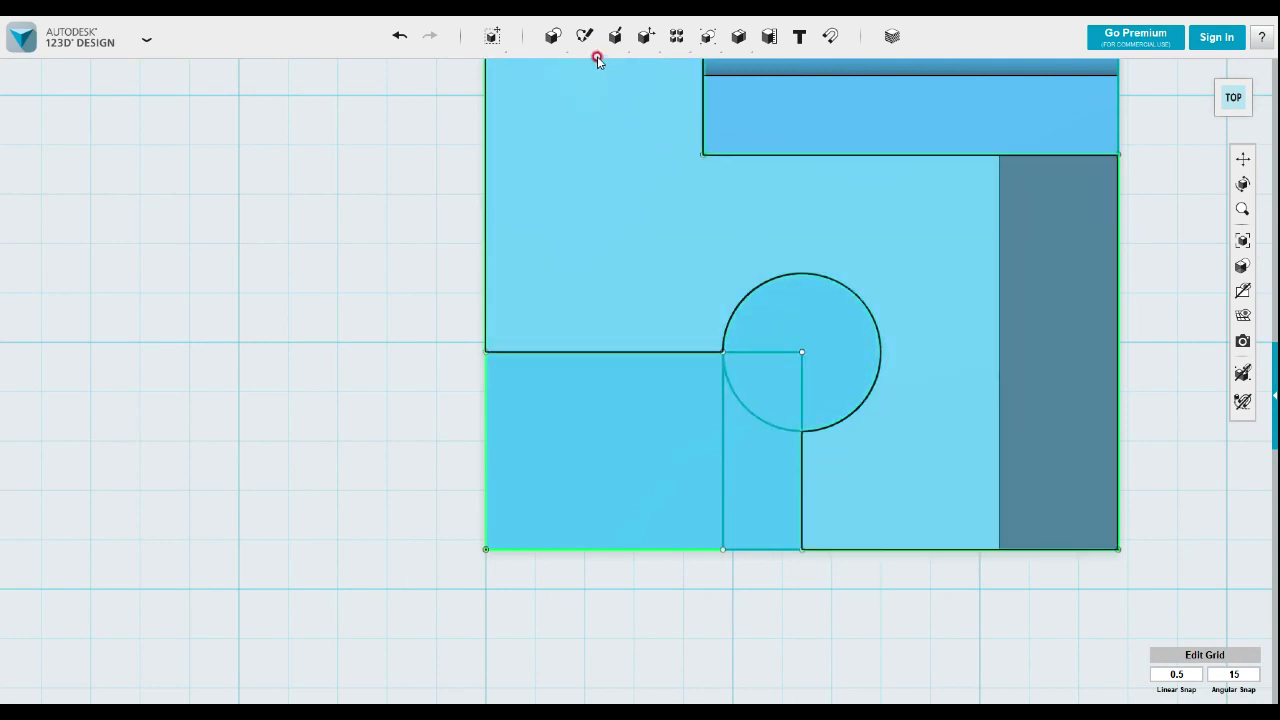
- Add another 8 mm wide, 20 mm high rectangle beside the existing 8 mm rectangle, starting from its lower-right corner
mouse_move(596, 46)
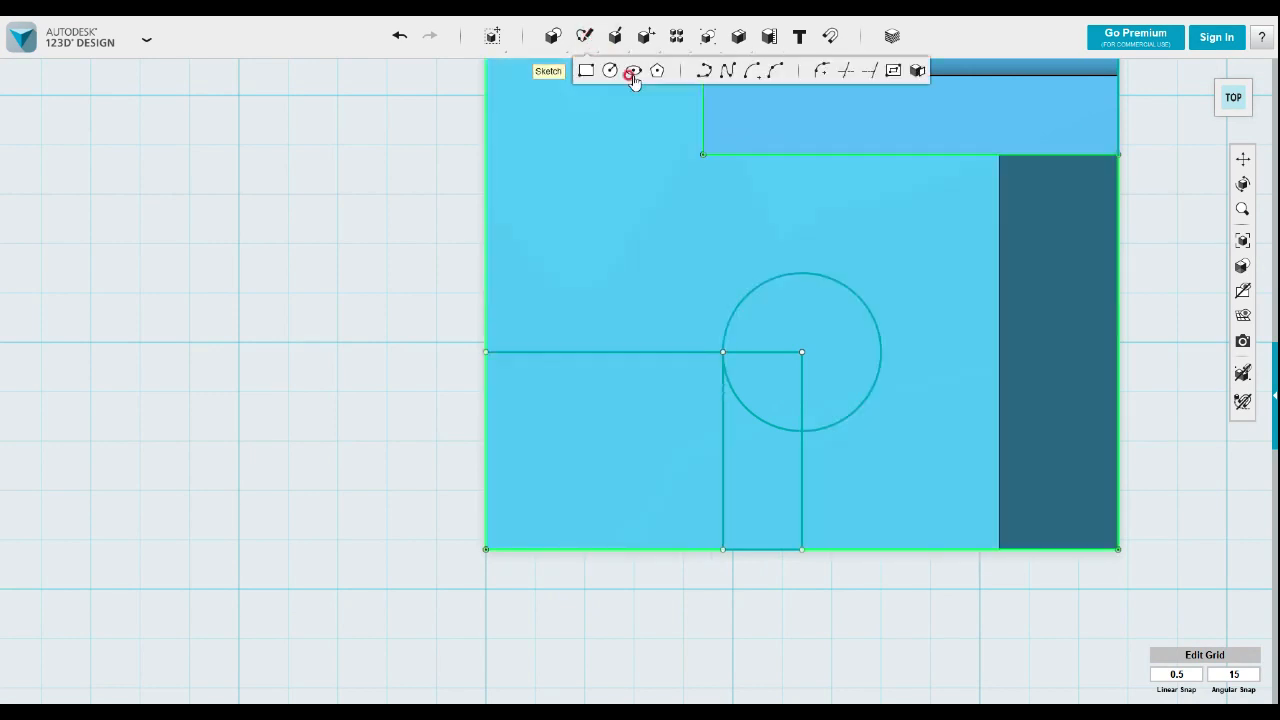
left_click(587, 70)
left_click(801, 538)
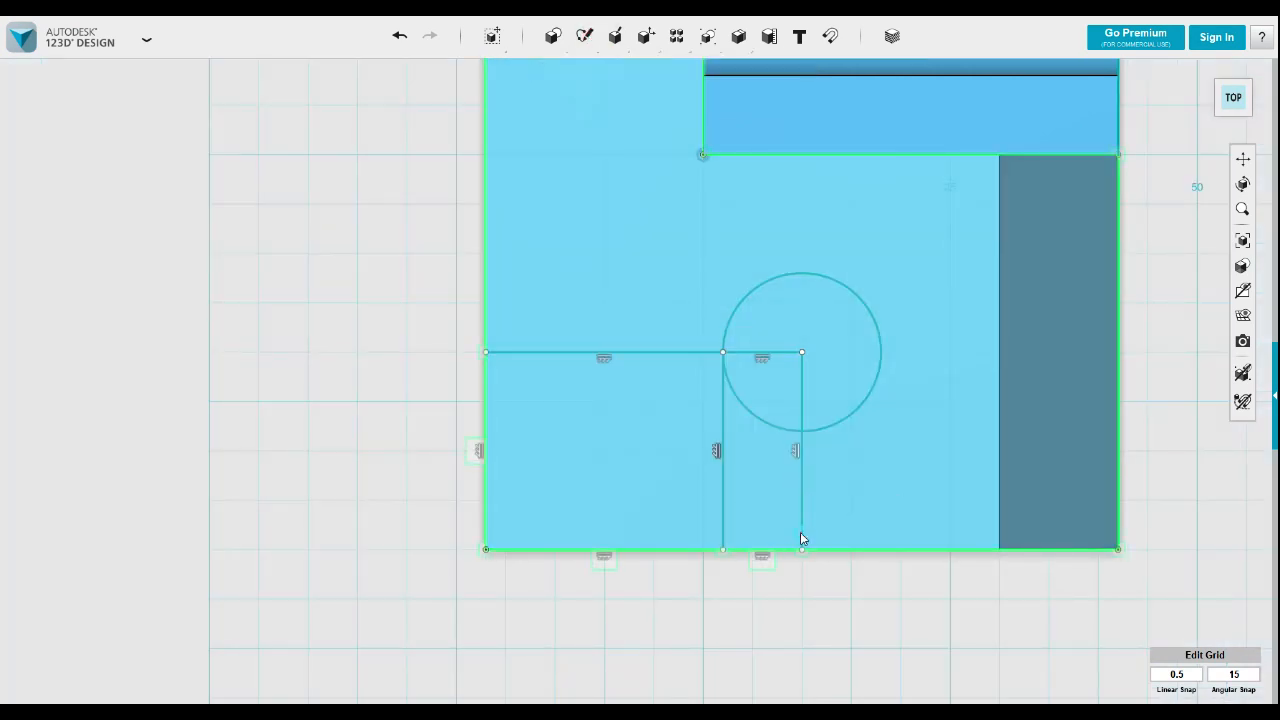
left_click(803, 550)
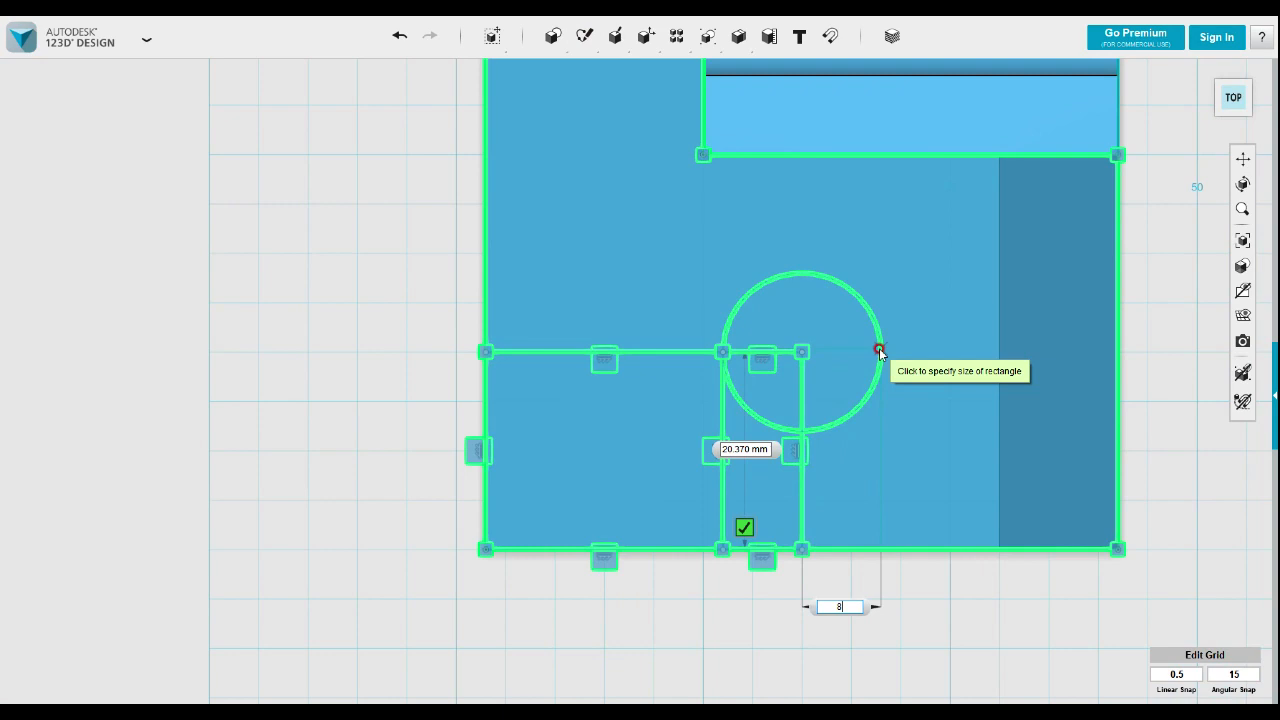
key("Tab")
type("20")
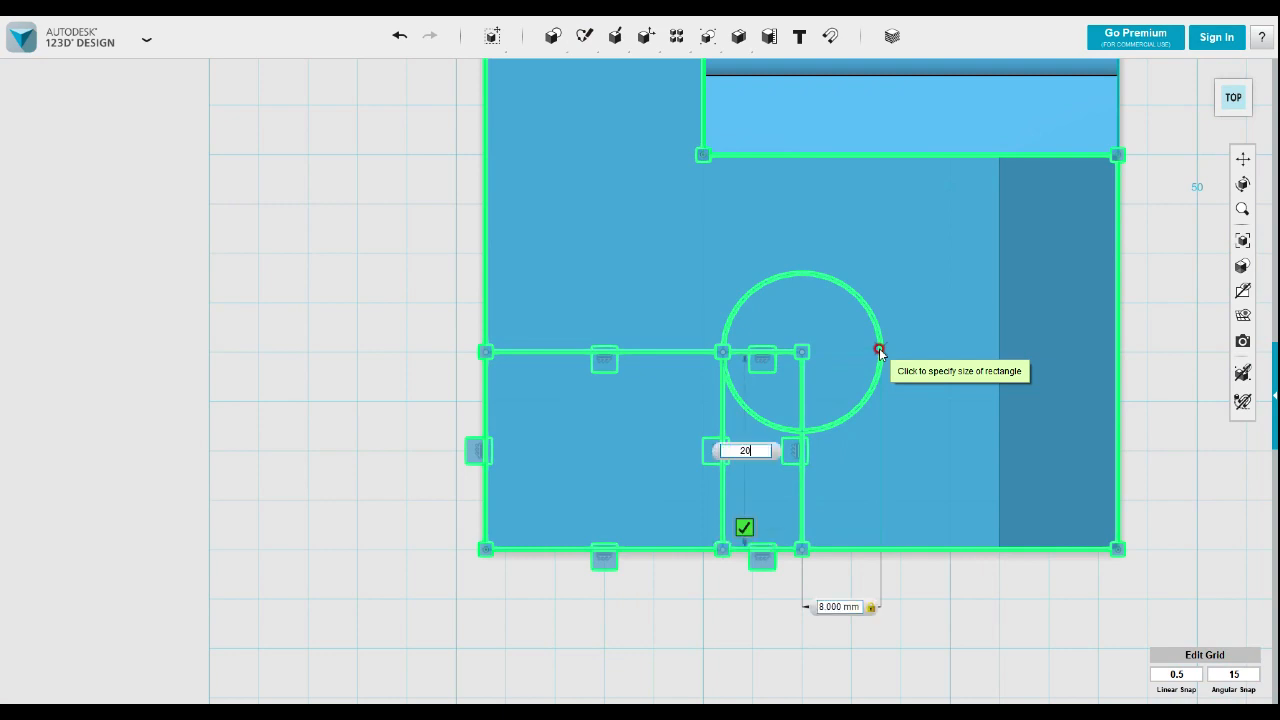
key("Return")
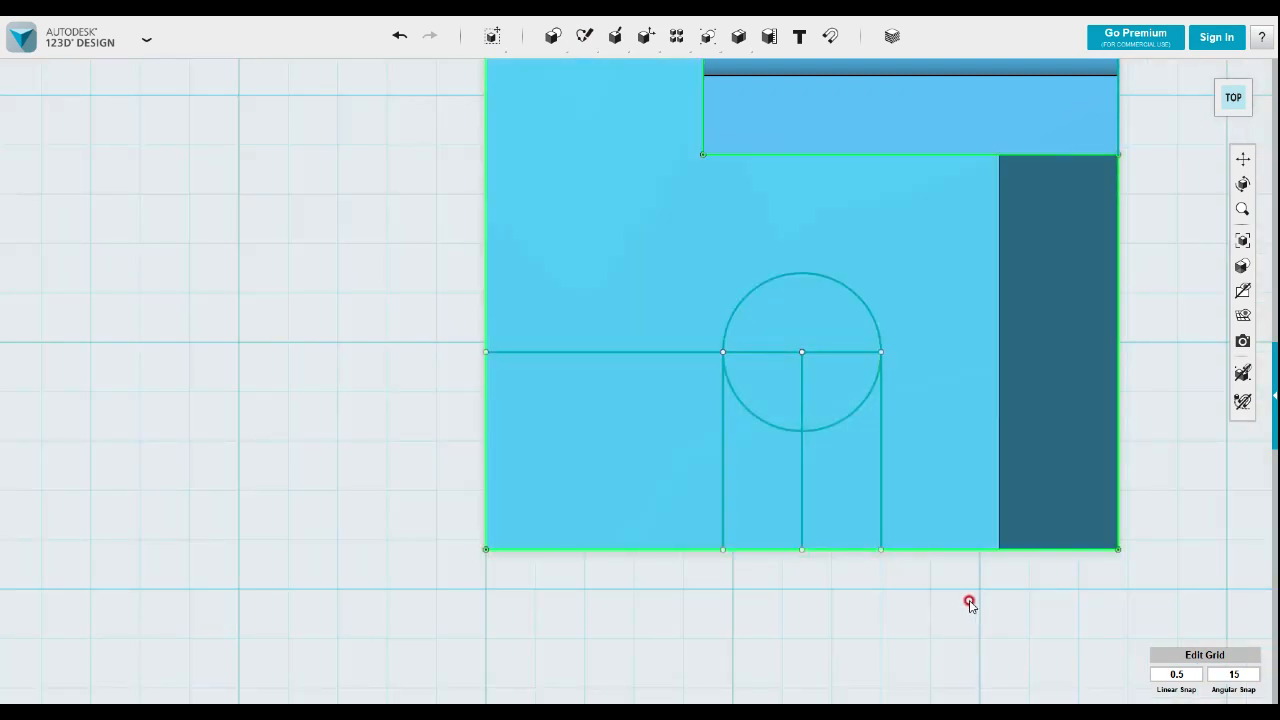
- Extrude the right-hand region below the circle downward to cut it completely through the base
right_click_drag(866, 460, 868, 444)
left_click(836, 437)
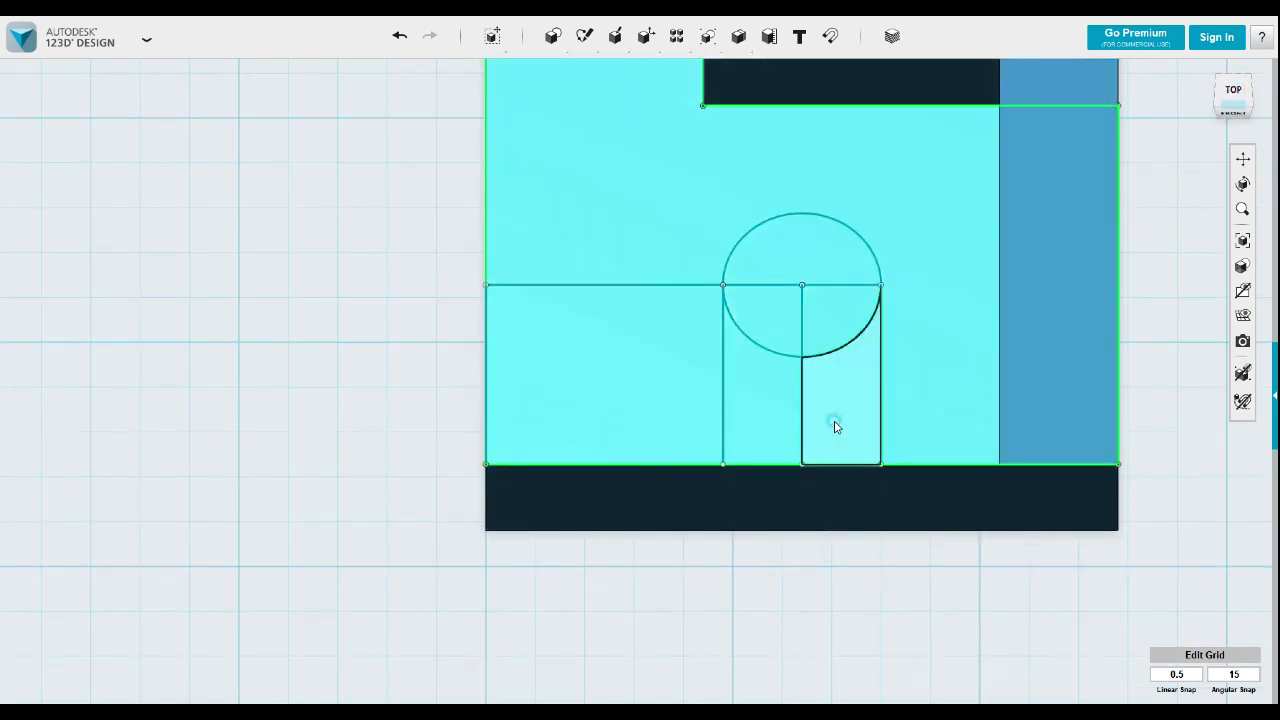
left_click(937, 482)
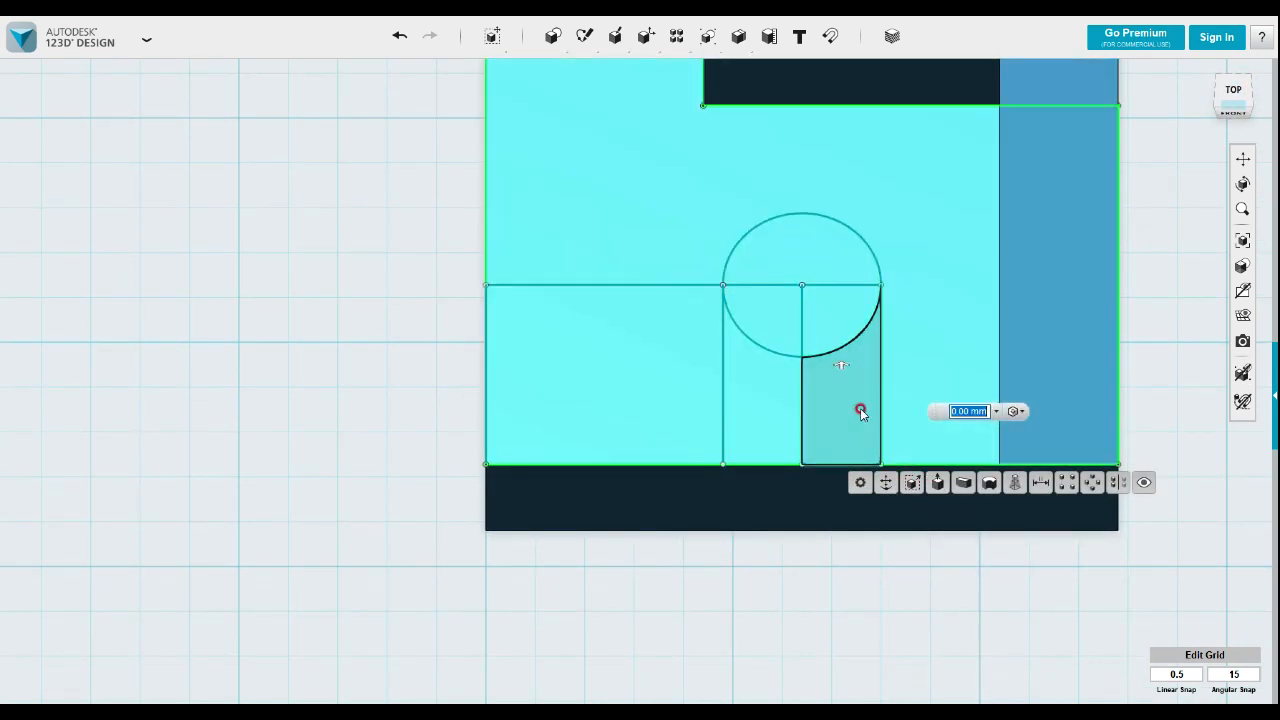
left_click_drag(840, 367, 840, 528)
left_click(906, 581)
mouse_move(875, 577)
right_mouse_down()
mouse_move(886, 588)
mouse_move(894, 549)
mouse_move(881, 583)
right_mouse_up()
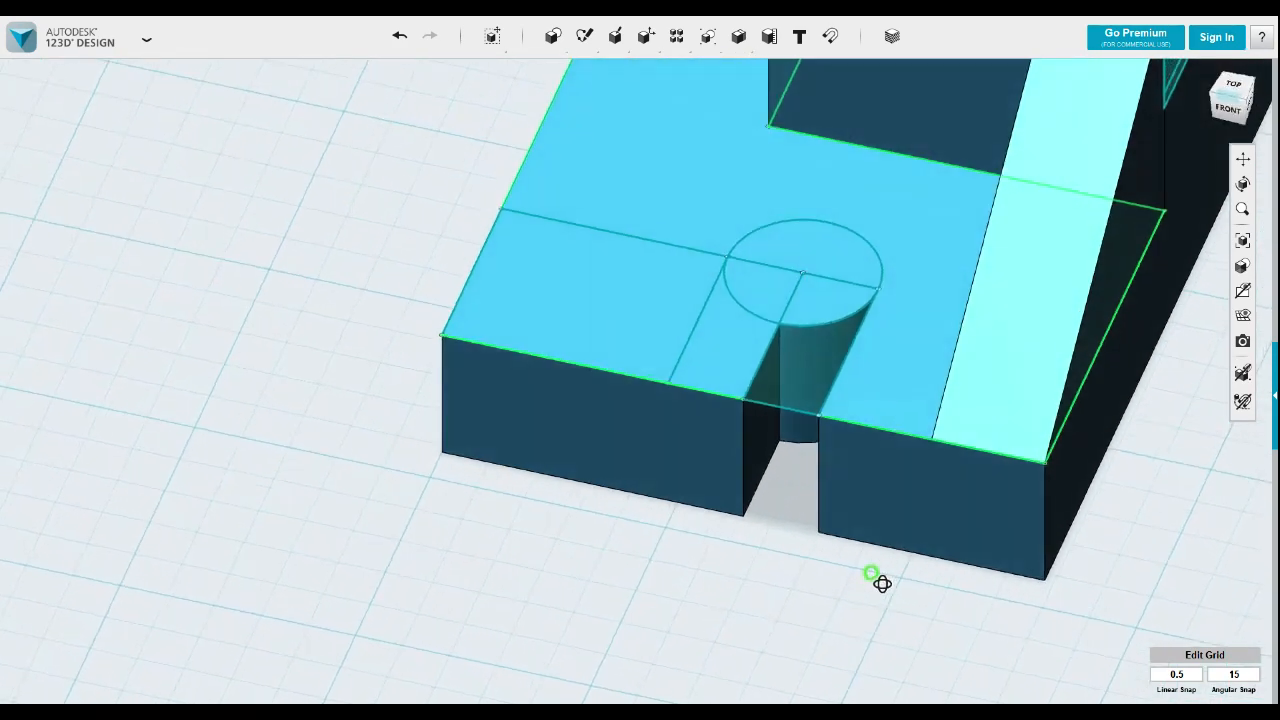
- Extrude the left-hand region below the circle -20 mm to cut it through the base
left_click(738, 397)
mouse_move(748, 437)
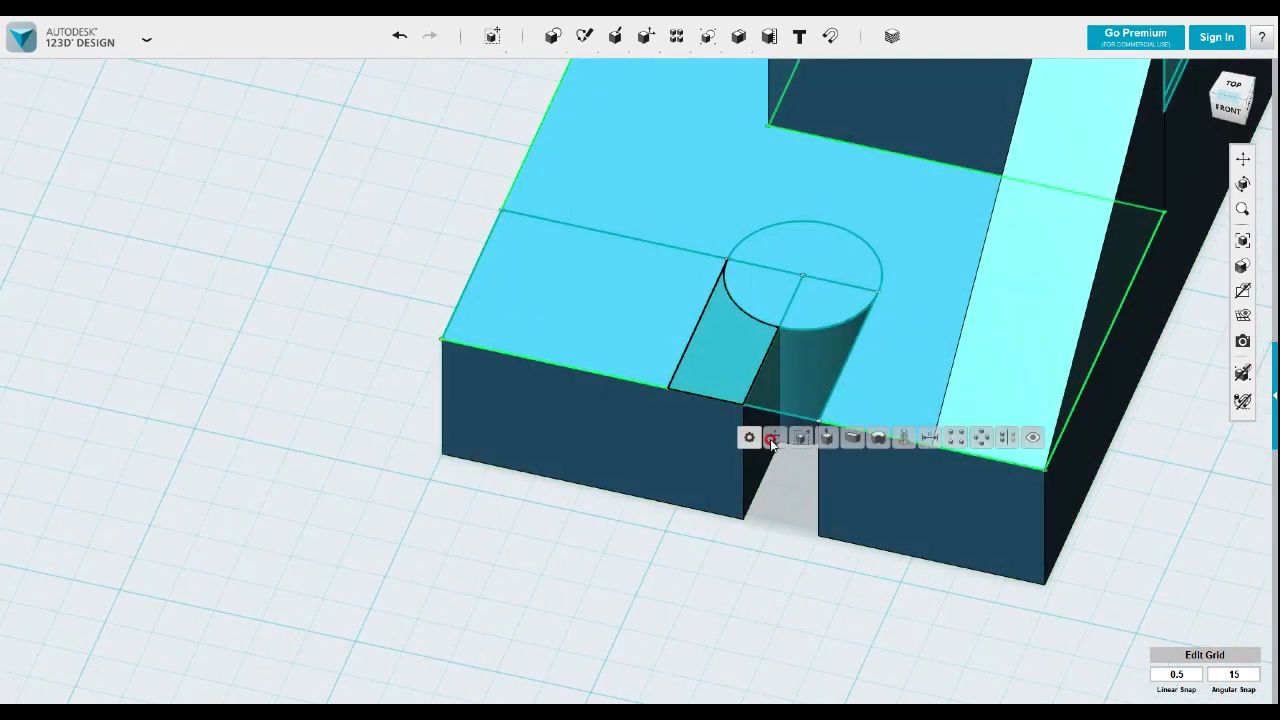
left_click(826, 438)
left_click_drag(737, 323, 735, 490)
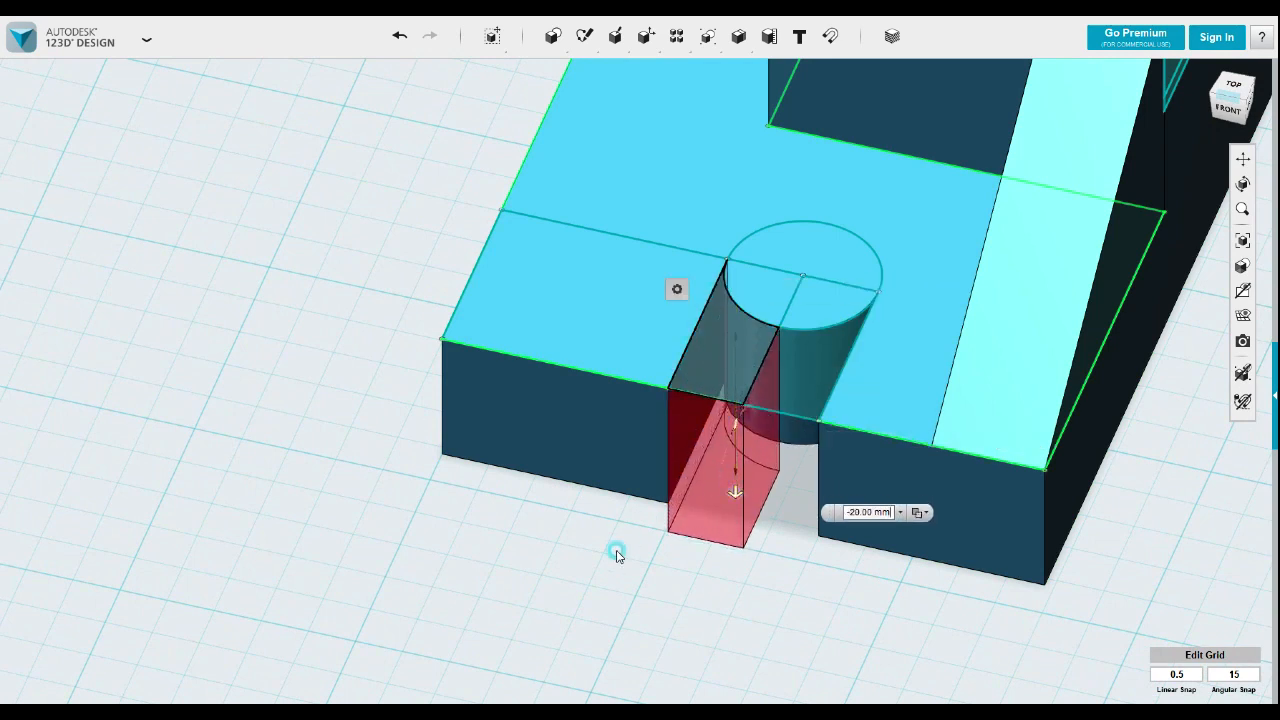
left_click(617, 556)
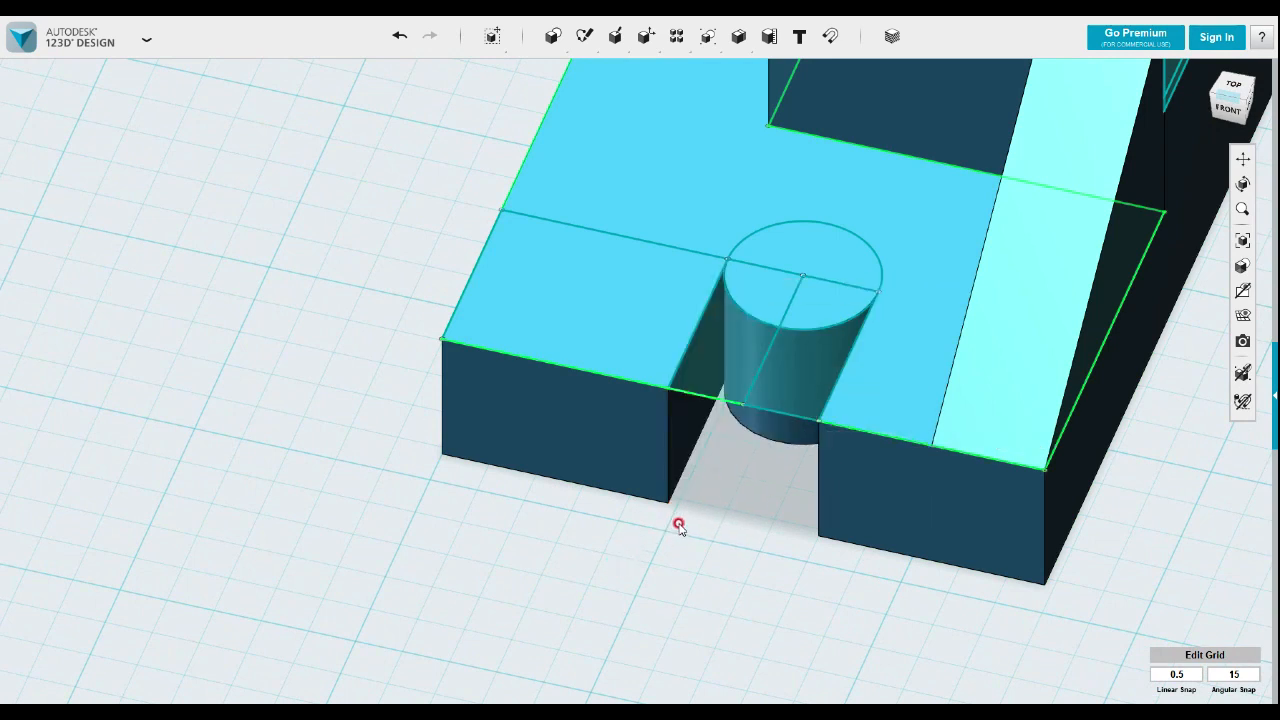
- Extrude both front quarter-circle regions together downward to cut them through the base
left_click(805, 311)
left_click(772, 297, "shift")
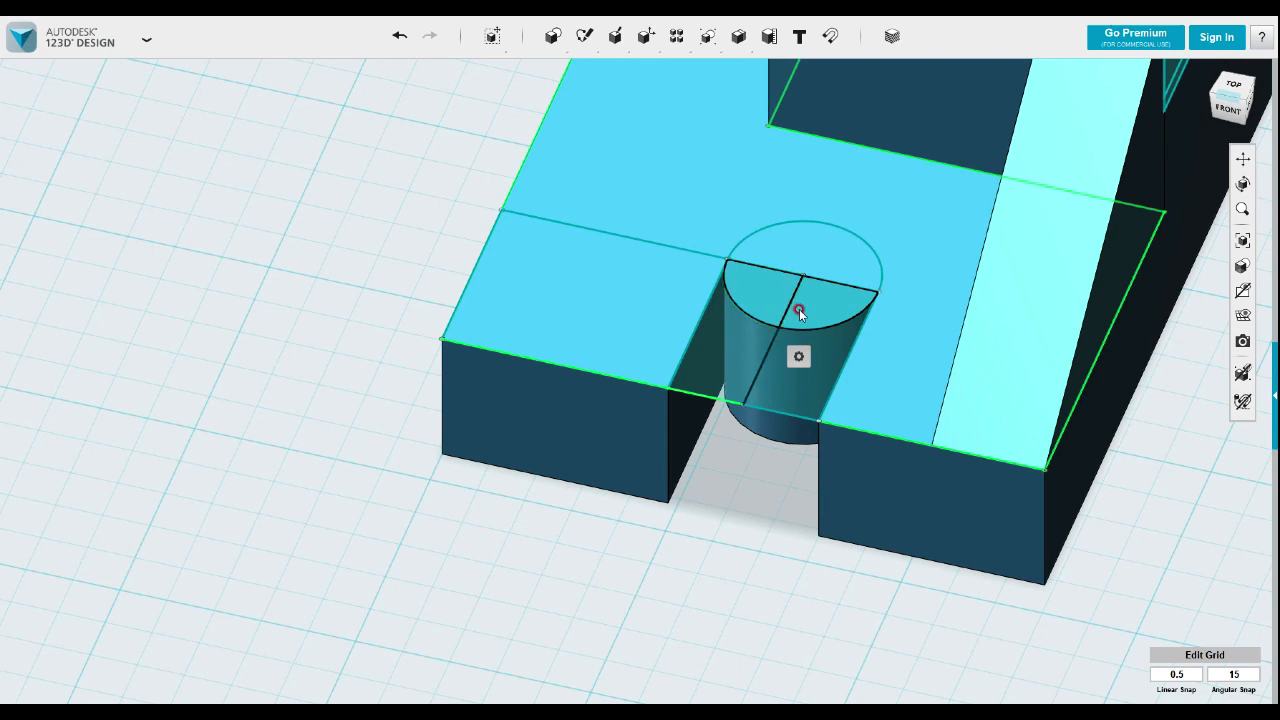
mouse_move(802, 359)
left_click(876, 356)
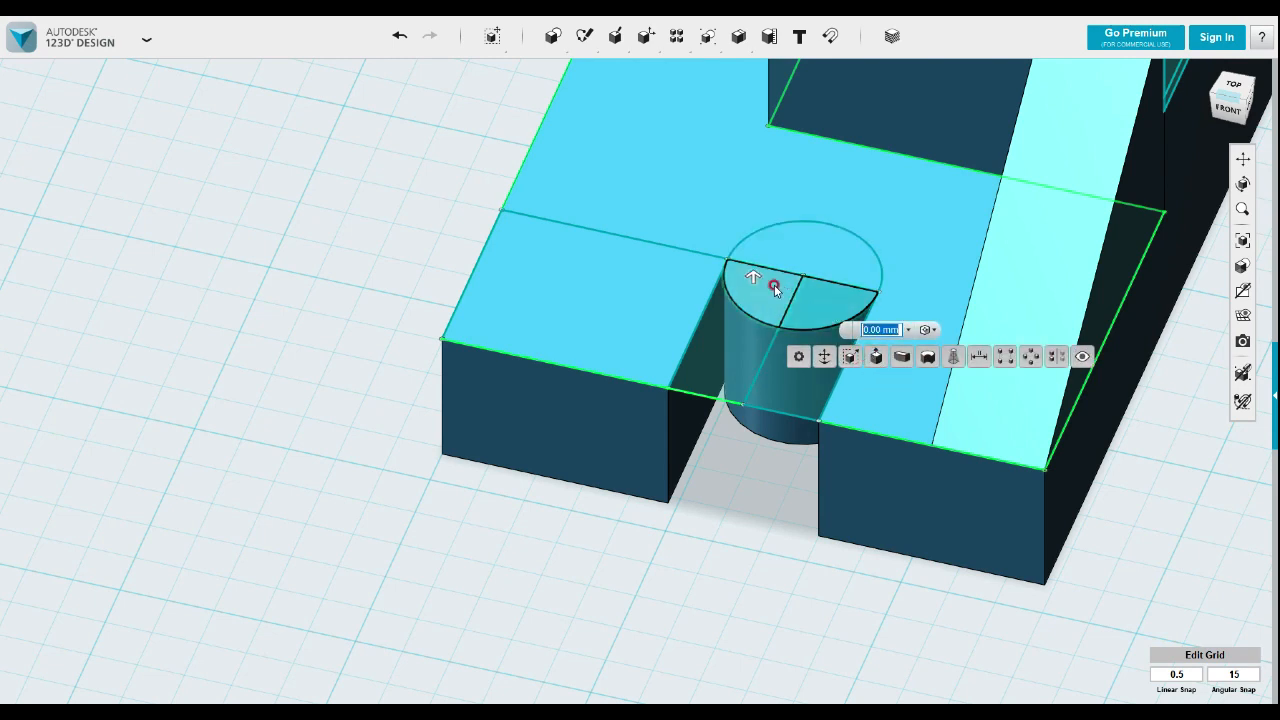
left_click_drag(754, 277, 693, 558)
left_click(693, 558)
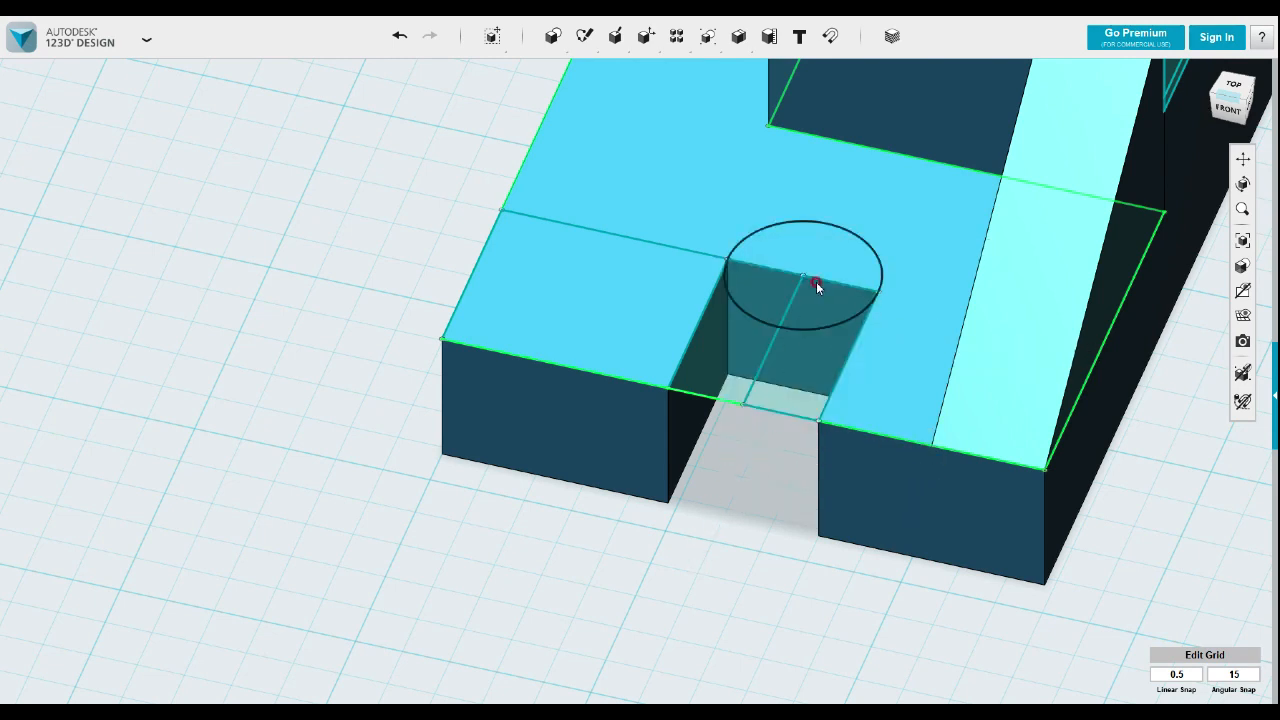
- Cut the remaining rear half of the circle down through the base to complete the rounded slot
left_click(820, 291)
mouse_move(871, 316)
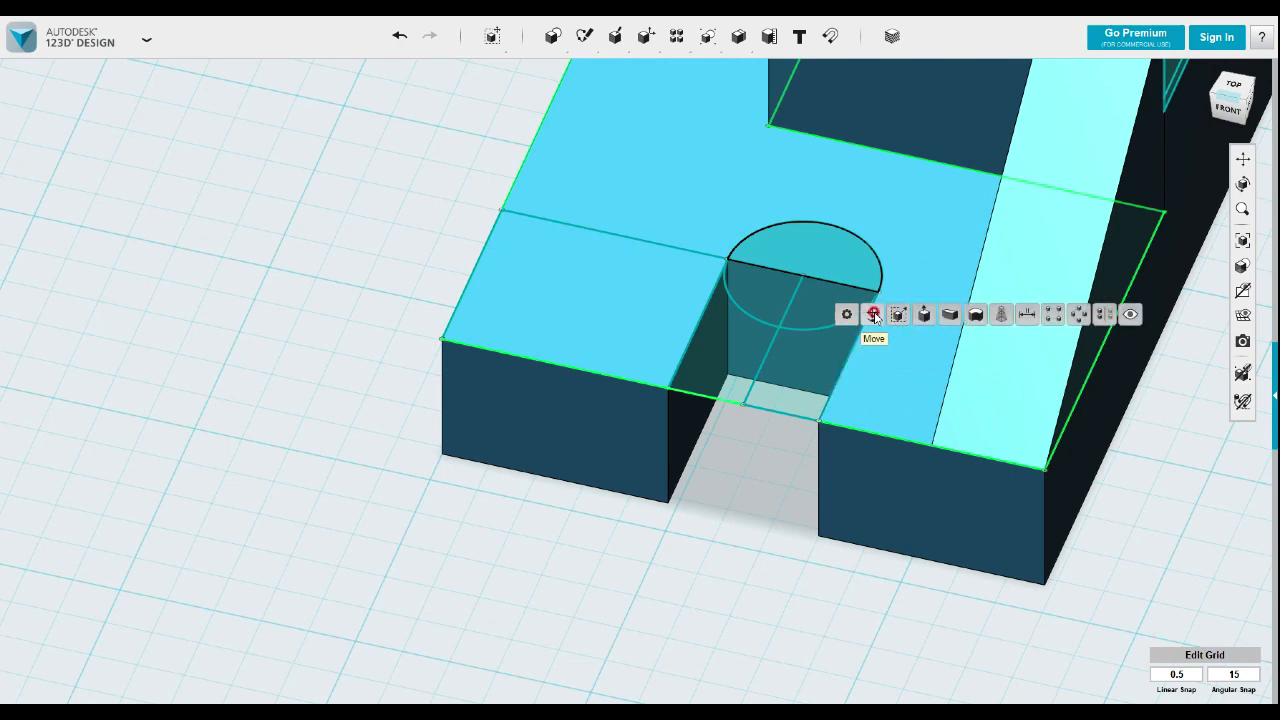
left_click(923, 314)
left_click_drag(811, 276, 749, 551)
right_click_drag(749, 551, 847, 549)
- Hide all sketches so only the solid part is displayed
scroll(847, 549, "down", 6)
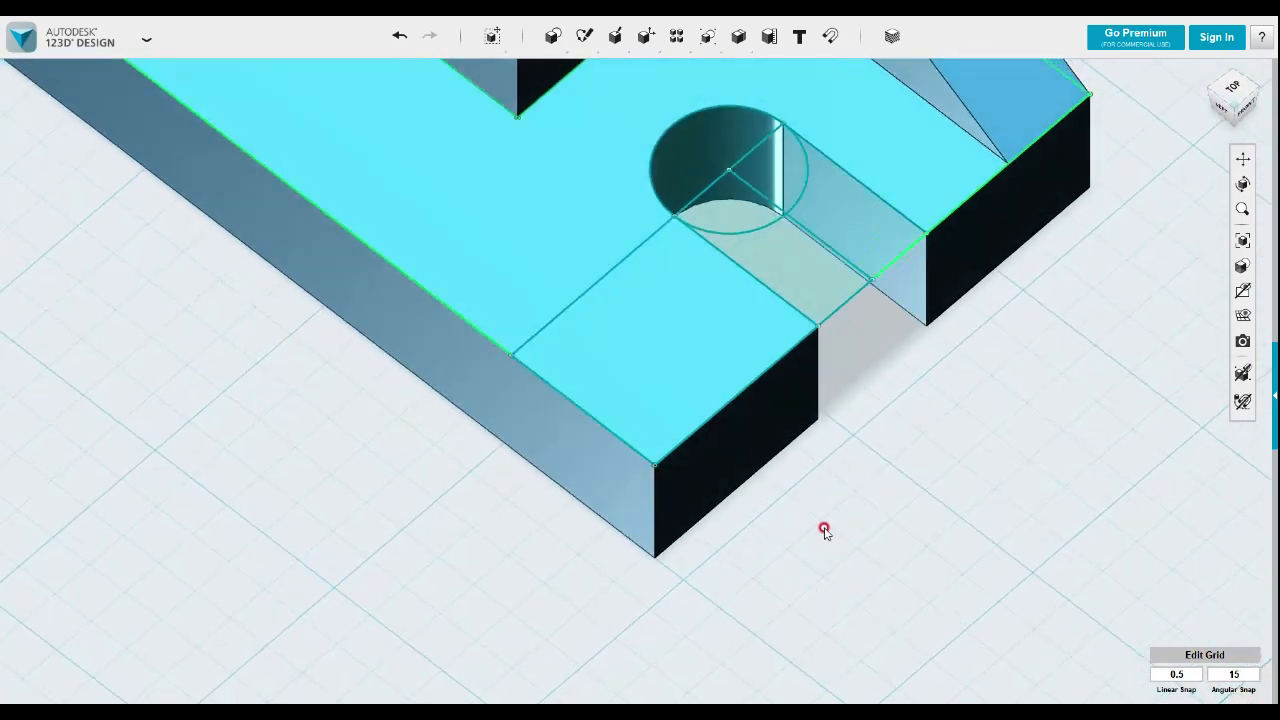
middle_click_drag(831, 537, 814, 598)
right_click_drag(814, 598, 833, 578)
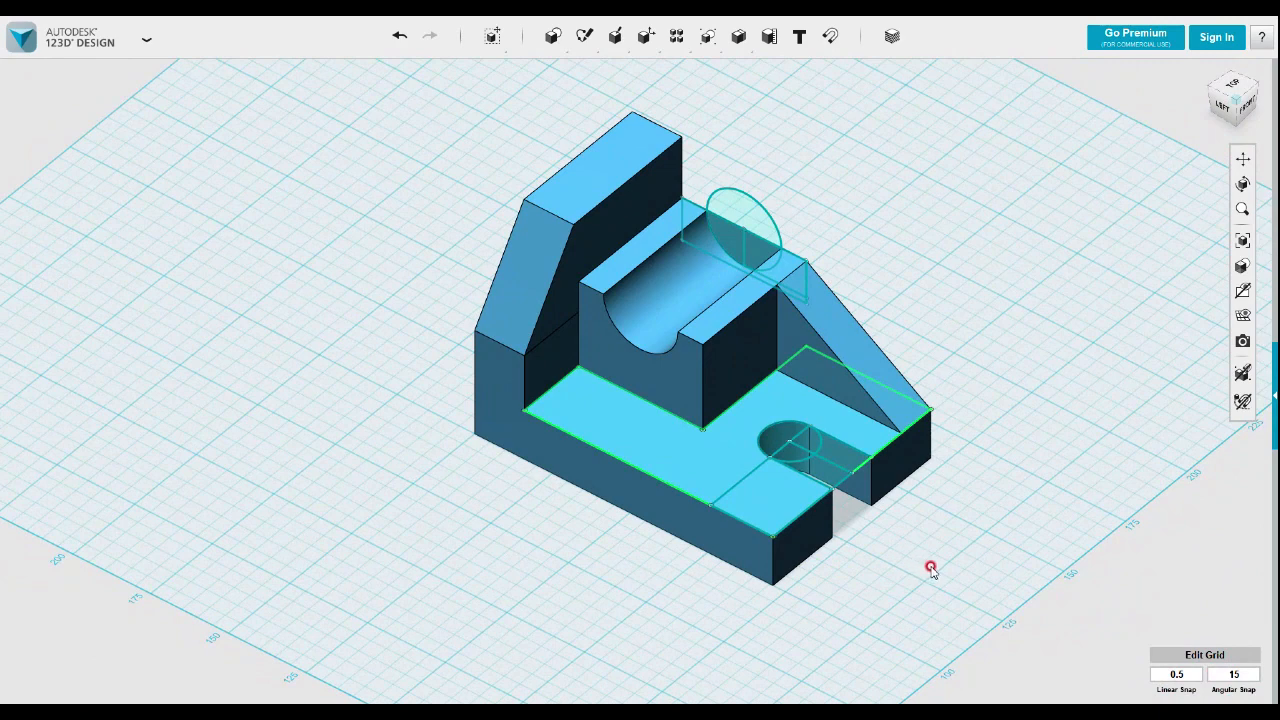
right_click(1127, 310)
left_click(1208, 340)
right_click_drag(1029, 439, 947, 458)
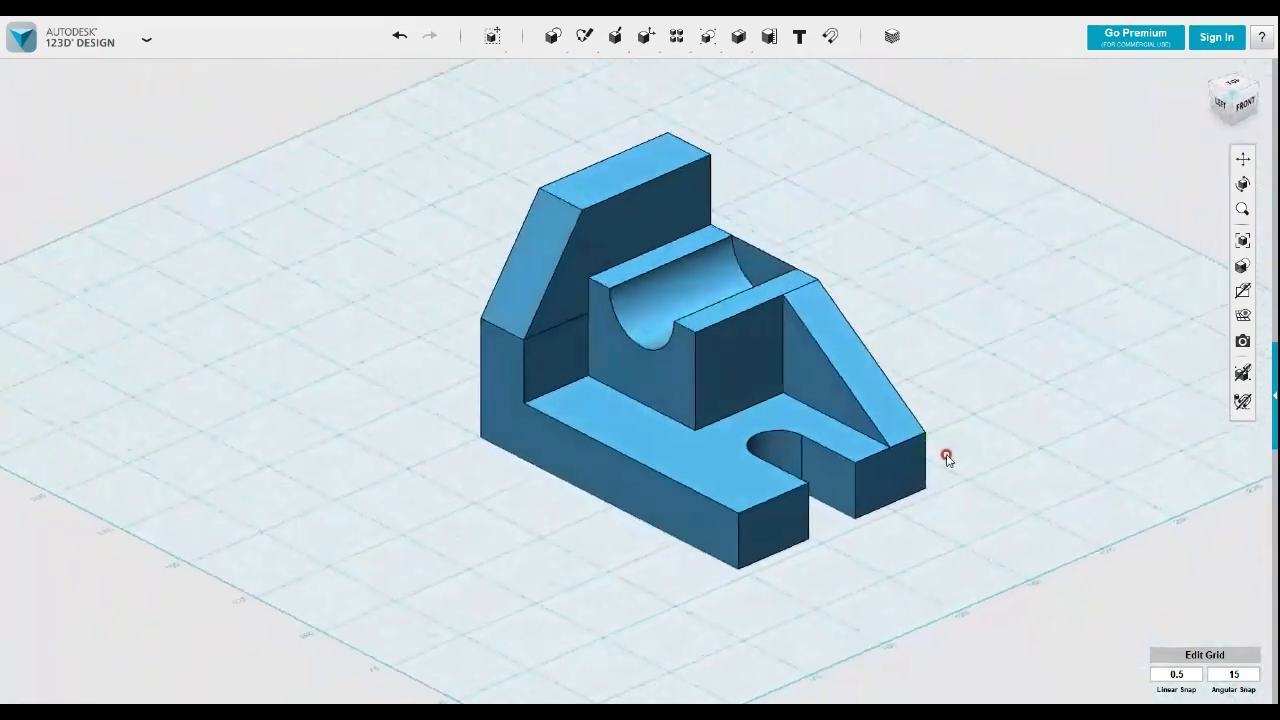
- Try to delete the thin half-round wall at the far end of the groove
scroll(668, 226, "up", 3)
scroll(757, 289, "down", 2)
right_click_drag(959, 263, 956, 292)
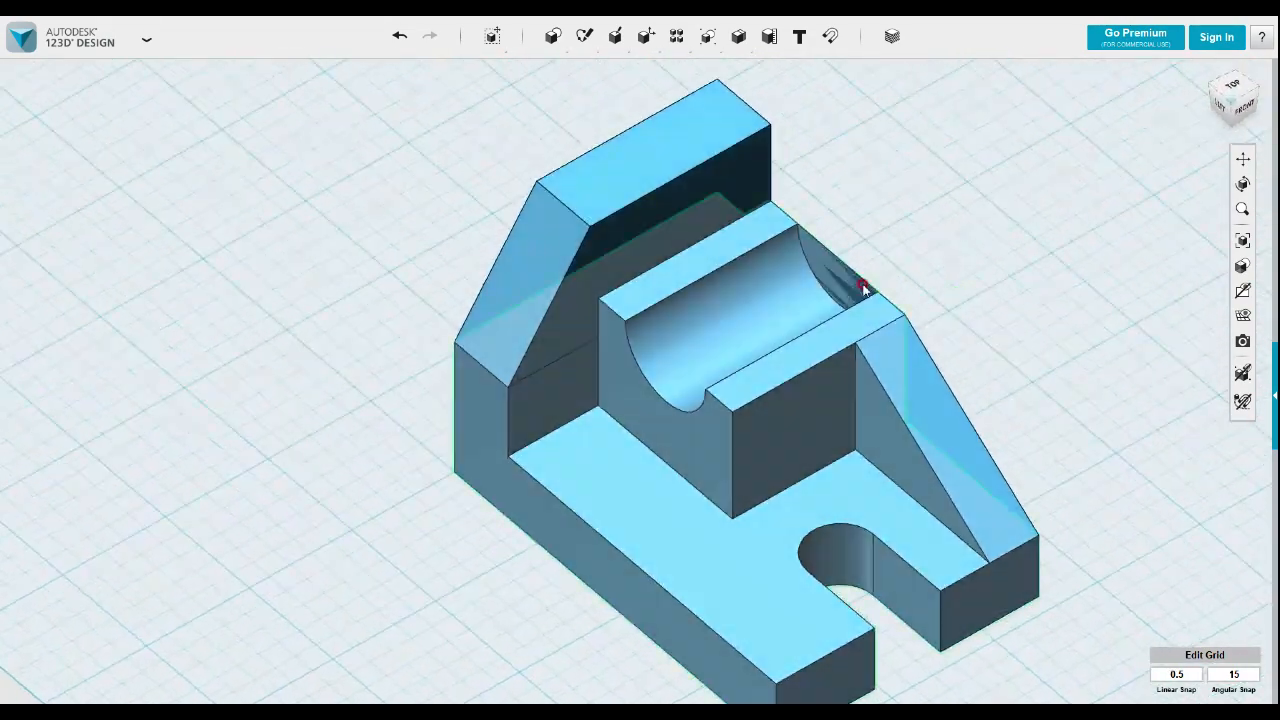
left_click(857, 288)
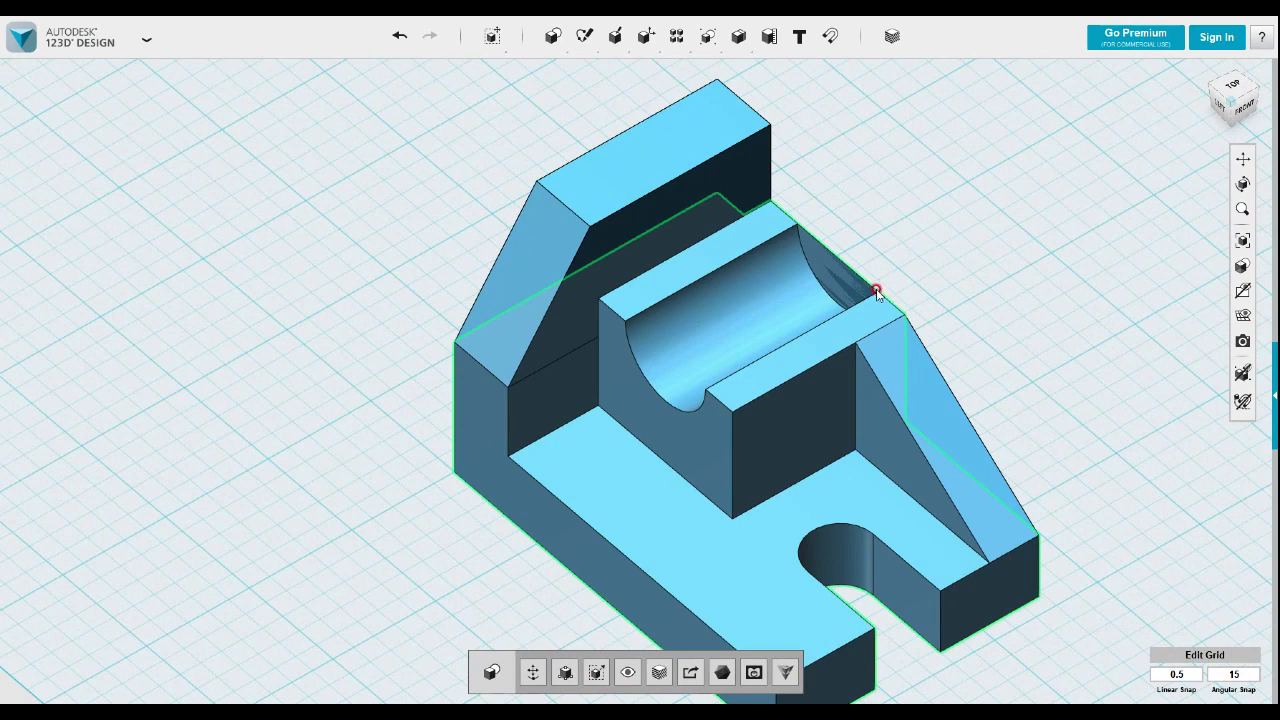
key("Delete")
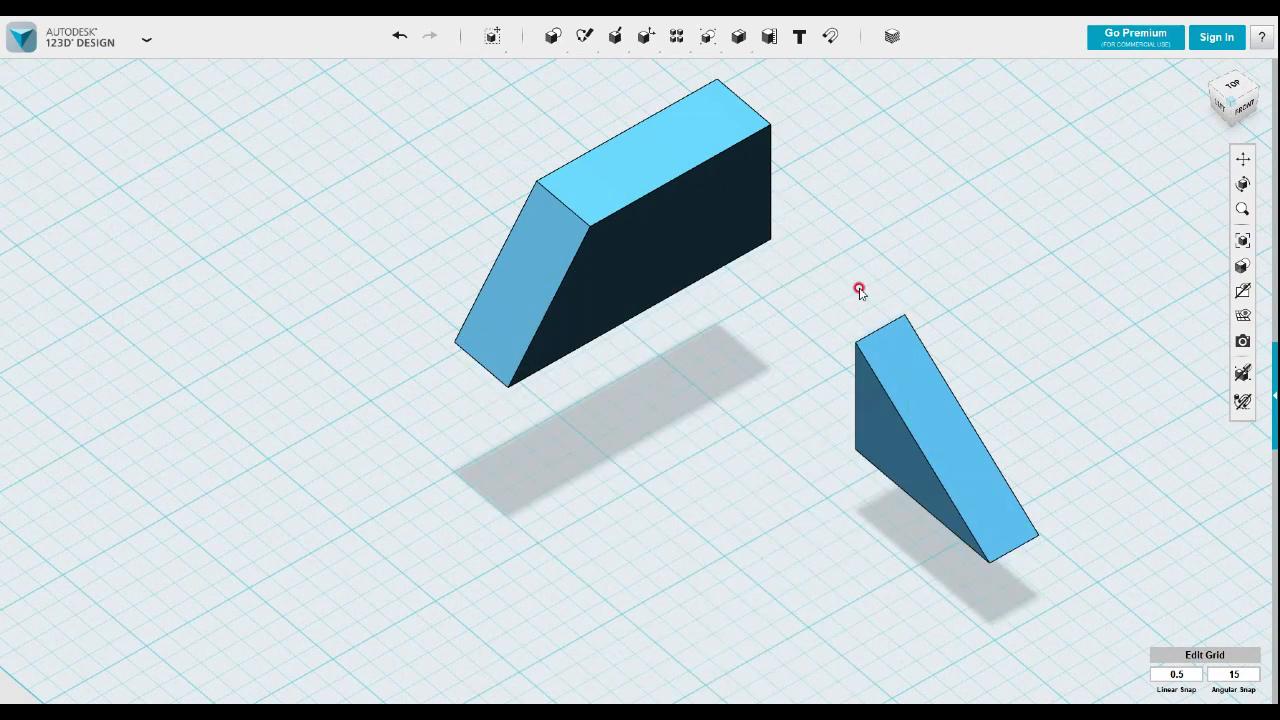
key("ctrl+z")
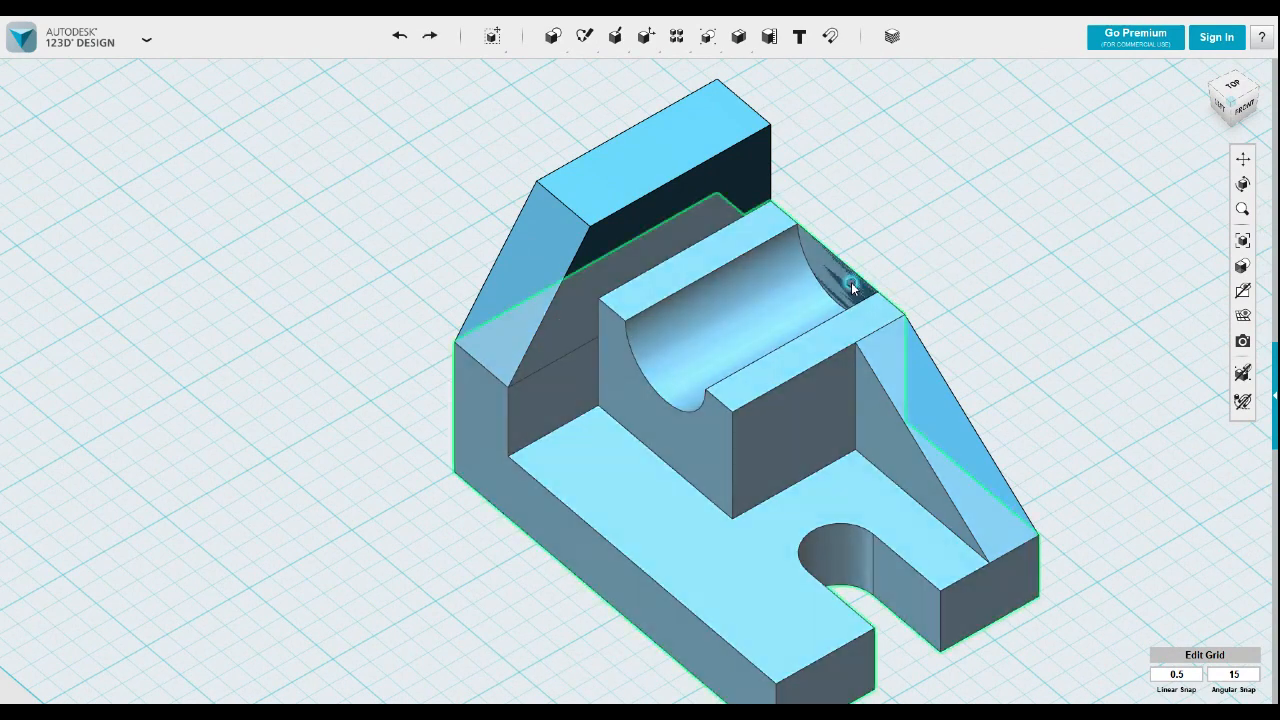
- Try to push the half-round wall face at the groove's far end outward by -11 mm
left_click(835, 275)
left_click(820, 258)
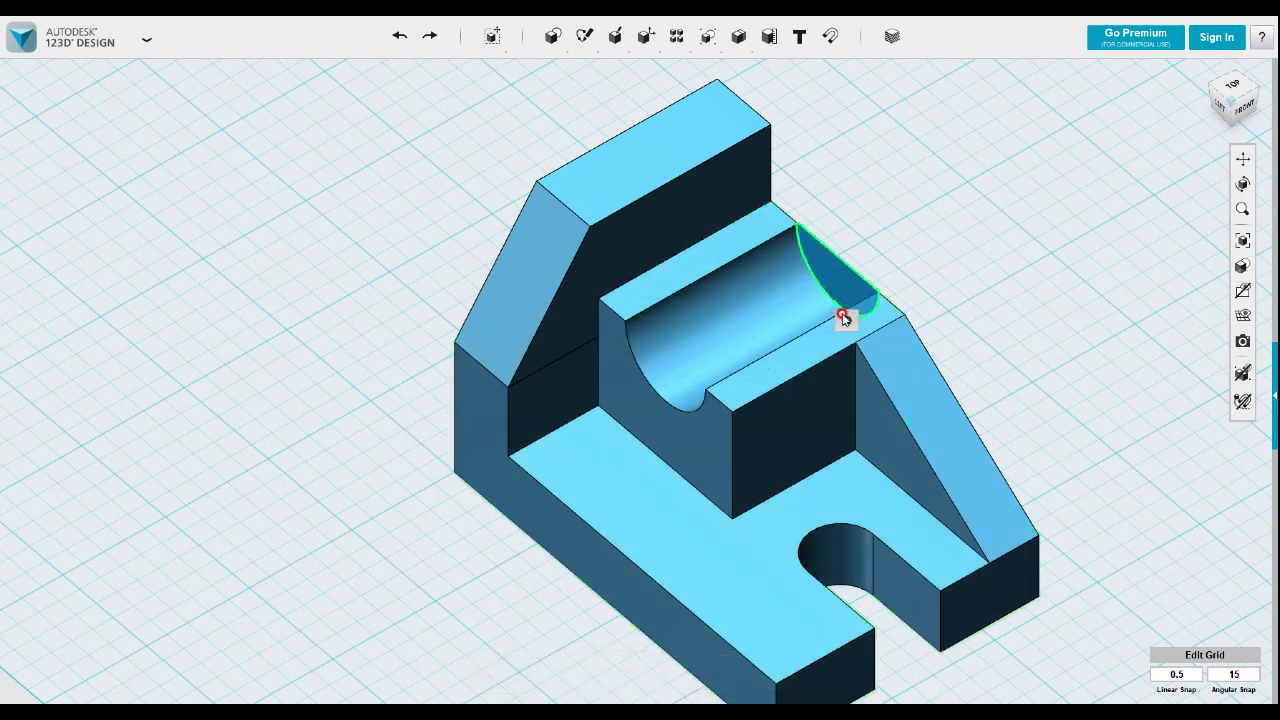
left_click(880, 319)
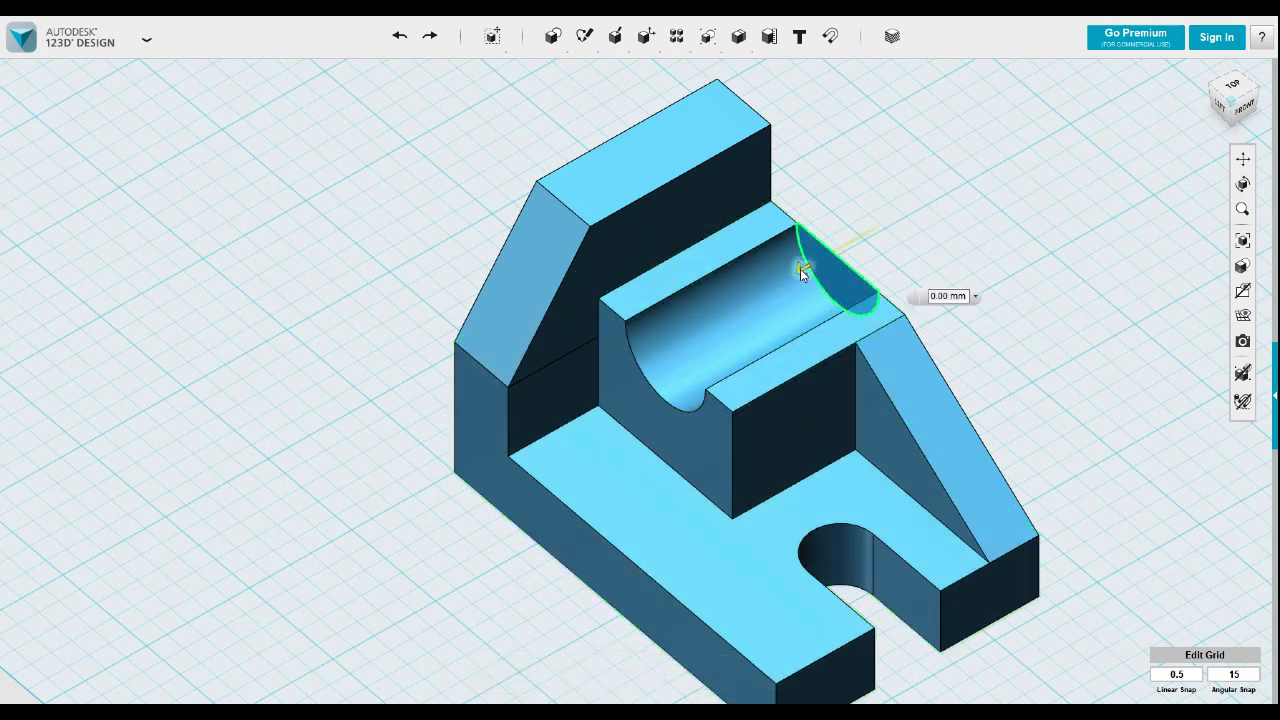
left_click_drag(812, 275, 865, 245)
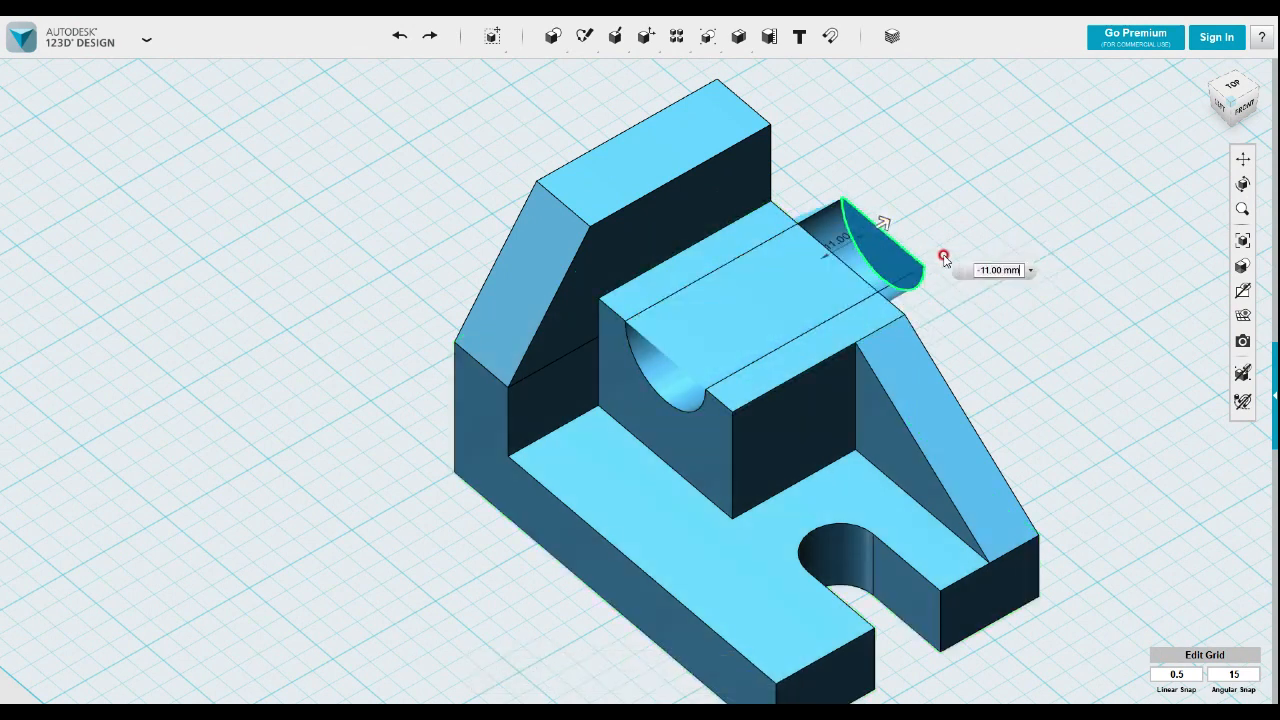
left_click(910, 279)
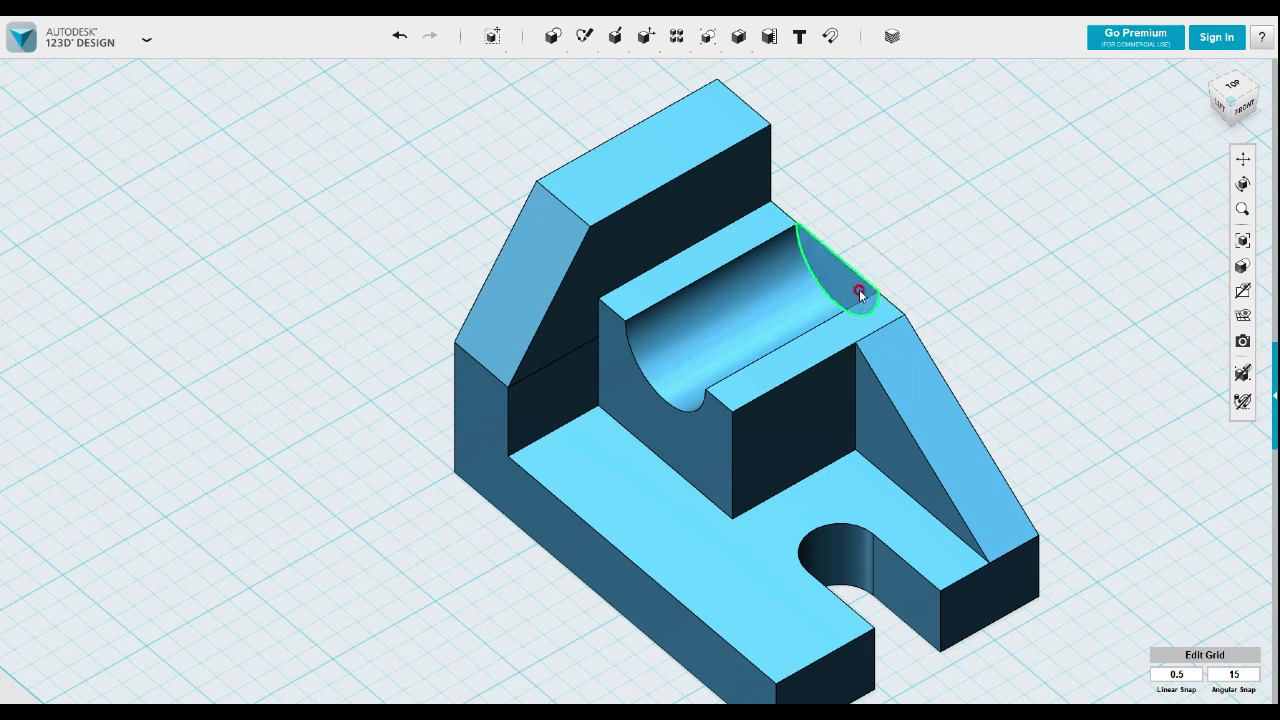
- Try Press/Pull once more on the half-round wall face, moving it outward beyond the block
scroll(859, 289, "up", 5)
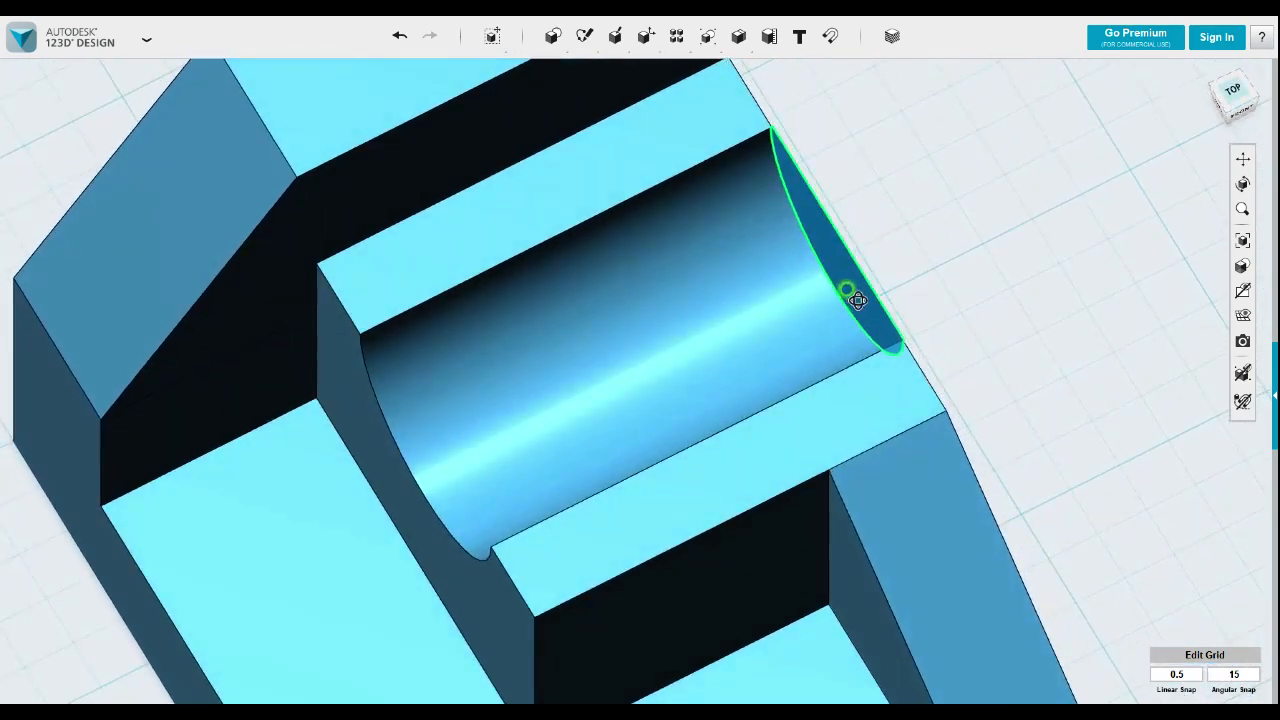
right_click_drag(857, 300, 825, 256)
left_click(808, 299)
left_click(857, 302)
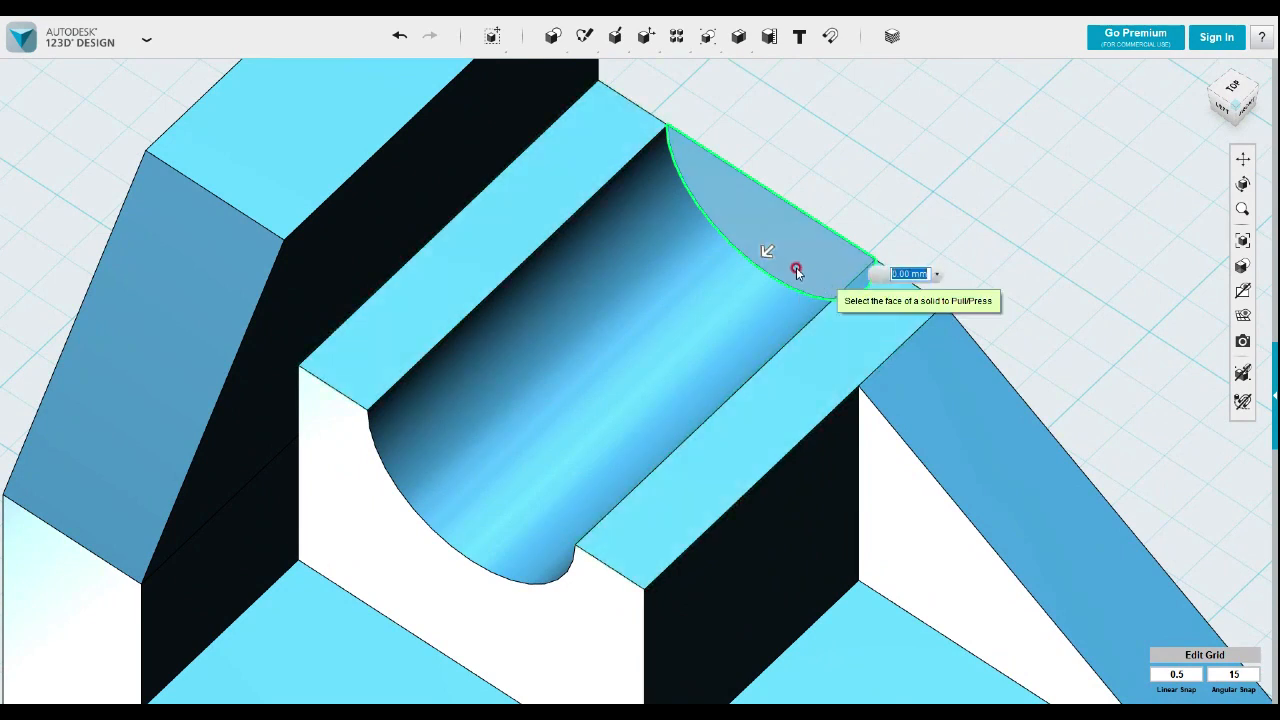
left_click_drag(766, 250, 900, 240)
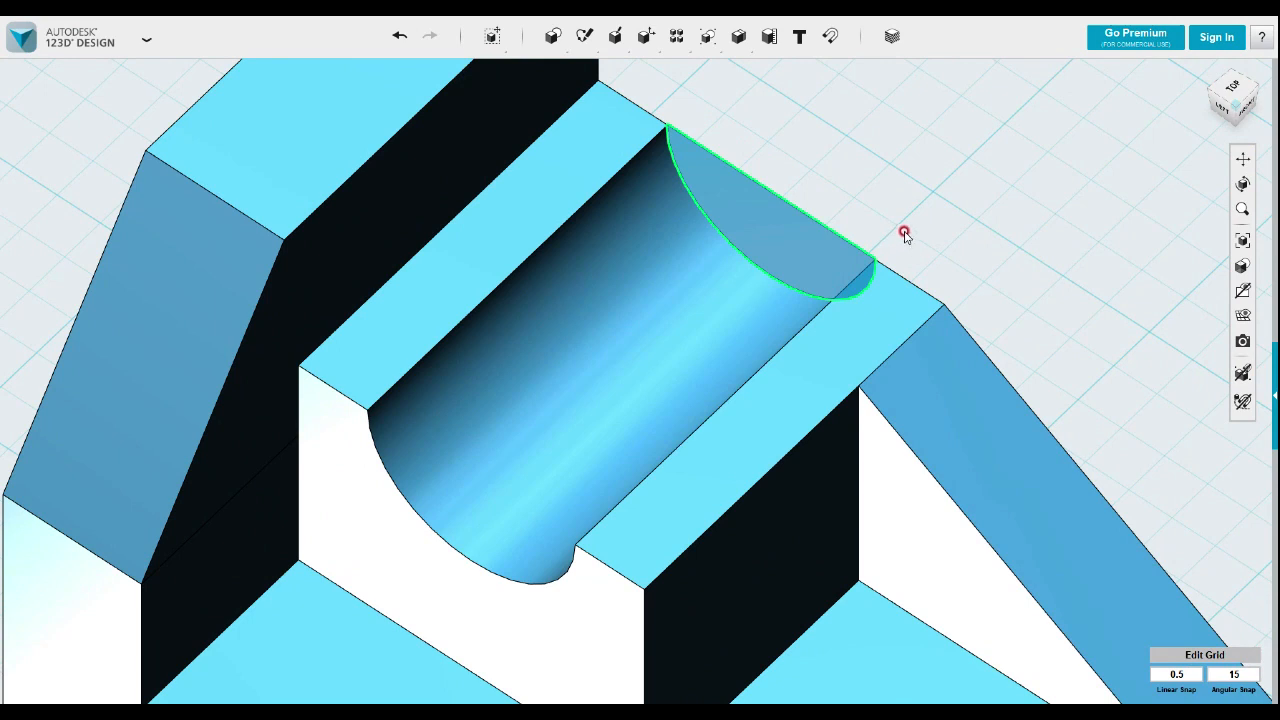
- Project the outline of the half-round end face of the groove into a new sketch
mouse_move(588, 36)
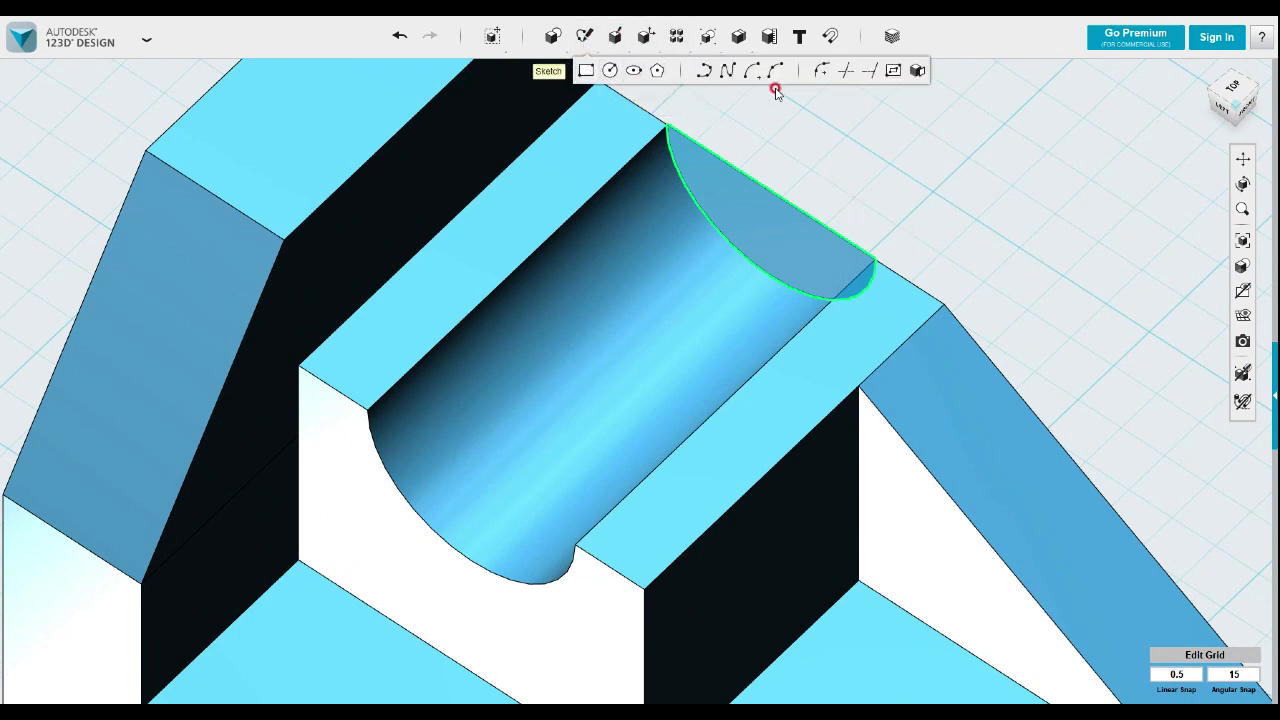
left_click(916, 72)
left_click(728, 222)
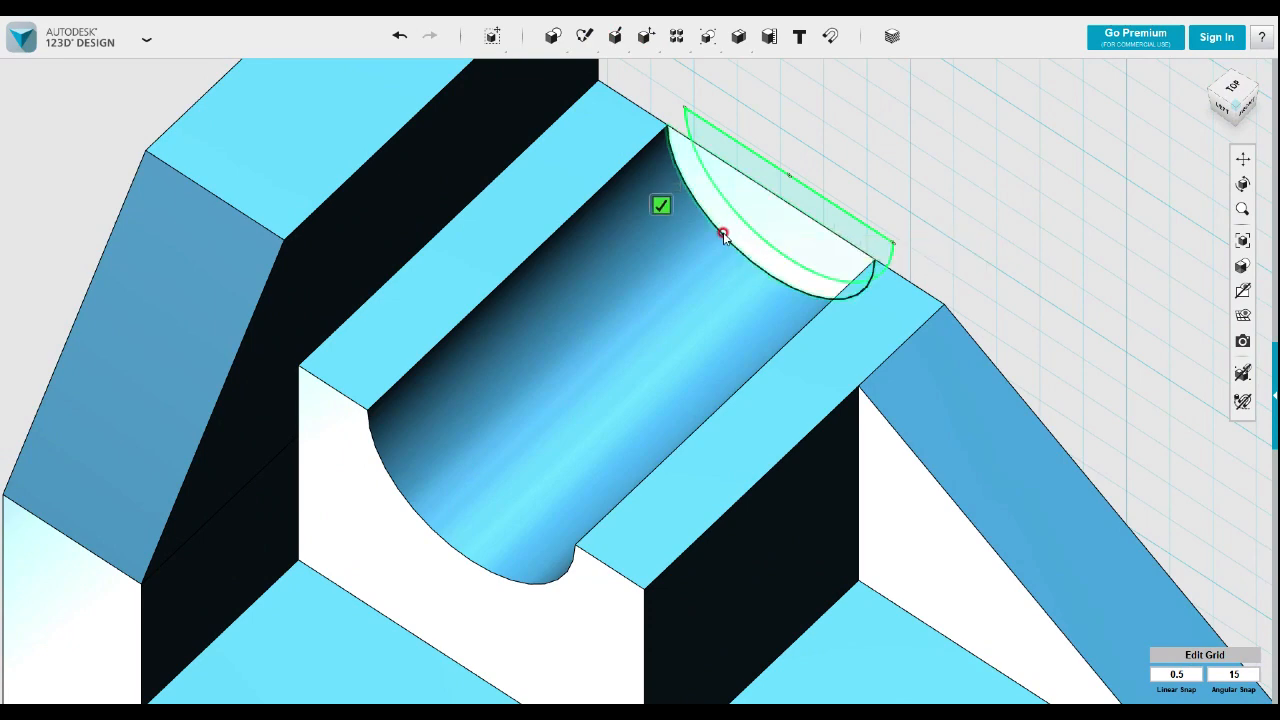
left_click(897, 184)
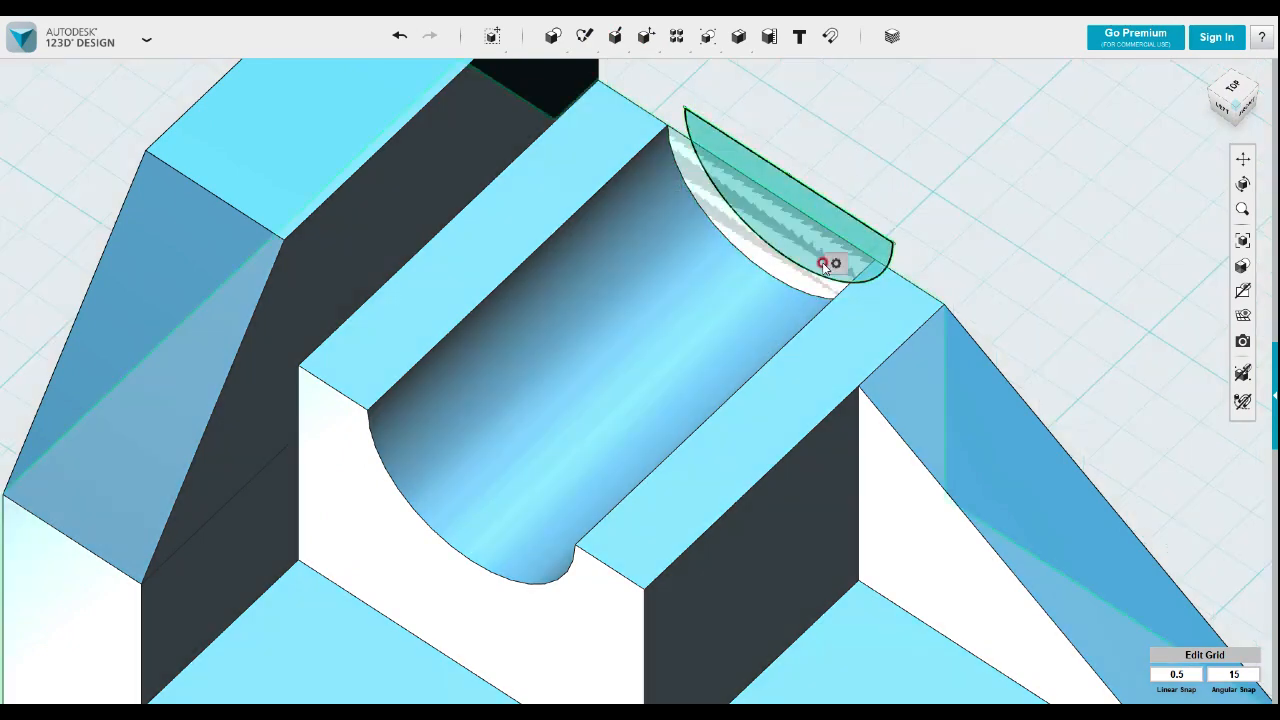
- Extrude the projected half-round profile along the groove to cut away the thin wall closing its far end
left_click(828, 261)
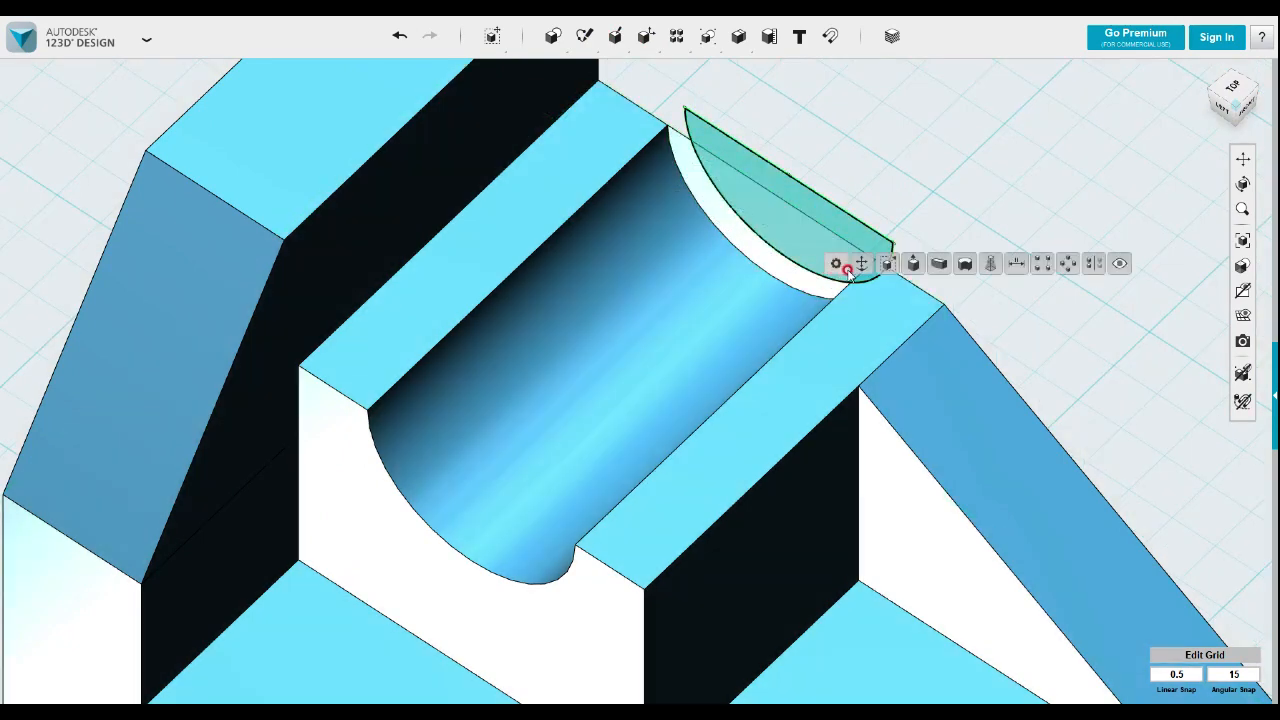
left_click(912, 264)
left_click_drag(773, 229, 375, 535)
left_click(980, 200)
- Hide the projected half-round sketch from the view
right_click_drag(1010, 232, 960, 222)
mouse_move(1240, 290)
left_click(1195, 345)
mouse_move(1120, 345)
right_mouse_down()
mouse_move(1011, 309)
mouse_move(1031, 324)
mouse_move(1176, 341)
mouse_move(1160, 350)
right_mouse_up()
- Merge the tall sloped wall section into the main body of the part
scroll(1022, 351, "down", 5)
scroll(845, 371, "up", 4)
middle_click_drag(829, 349, 769, 368)
right_click_drag(769, 368, 745, 352)
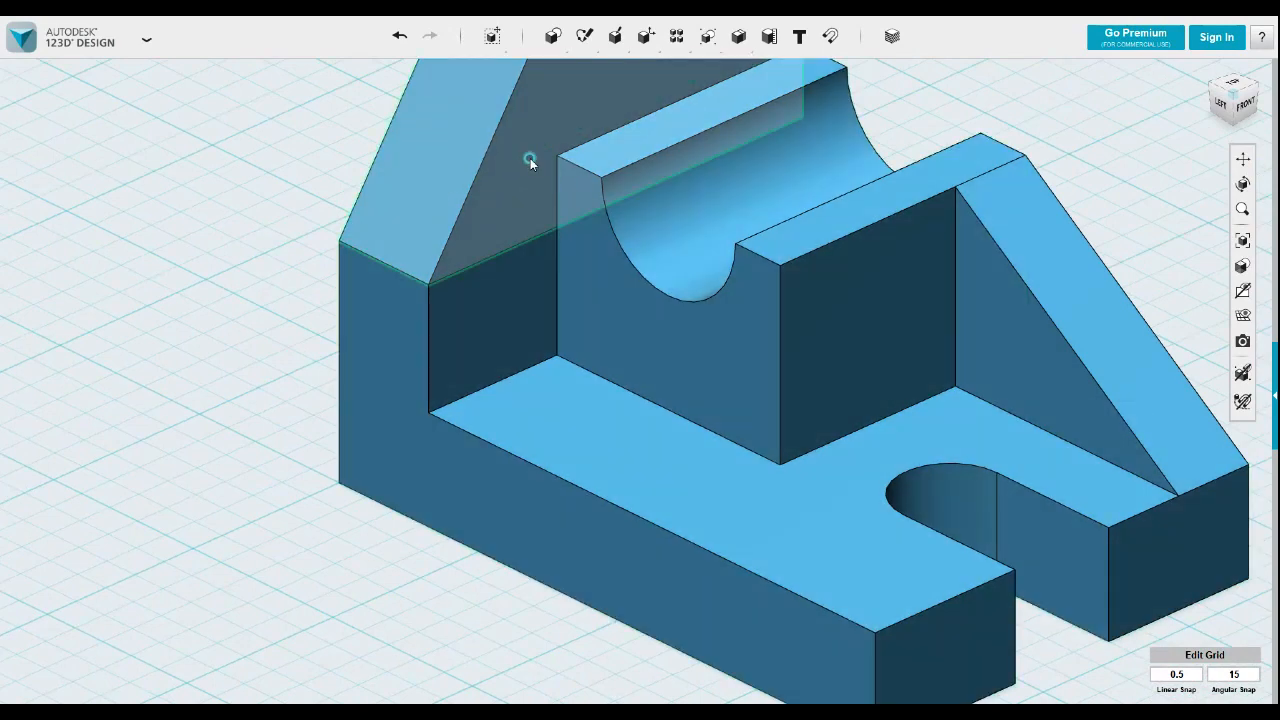
left_click(530, 158)
scroll(545, 200, "down", 3)
middle_click_drag(710, 85, 660, 209)
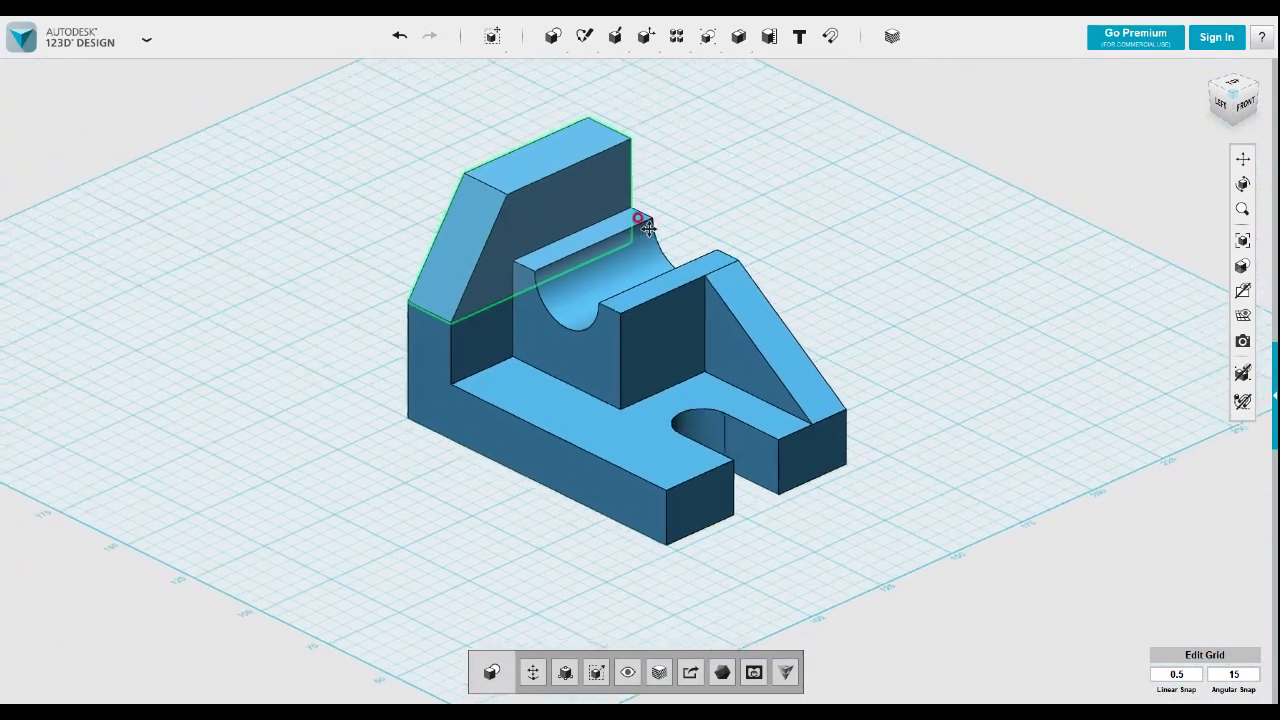
mouse_move(707, 36)
left_click(740, 63)
left_click(595, 178)
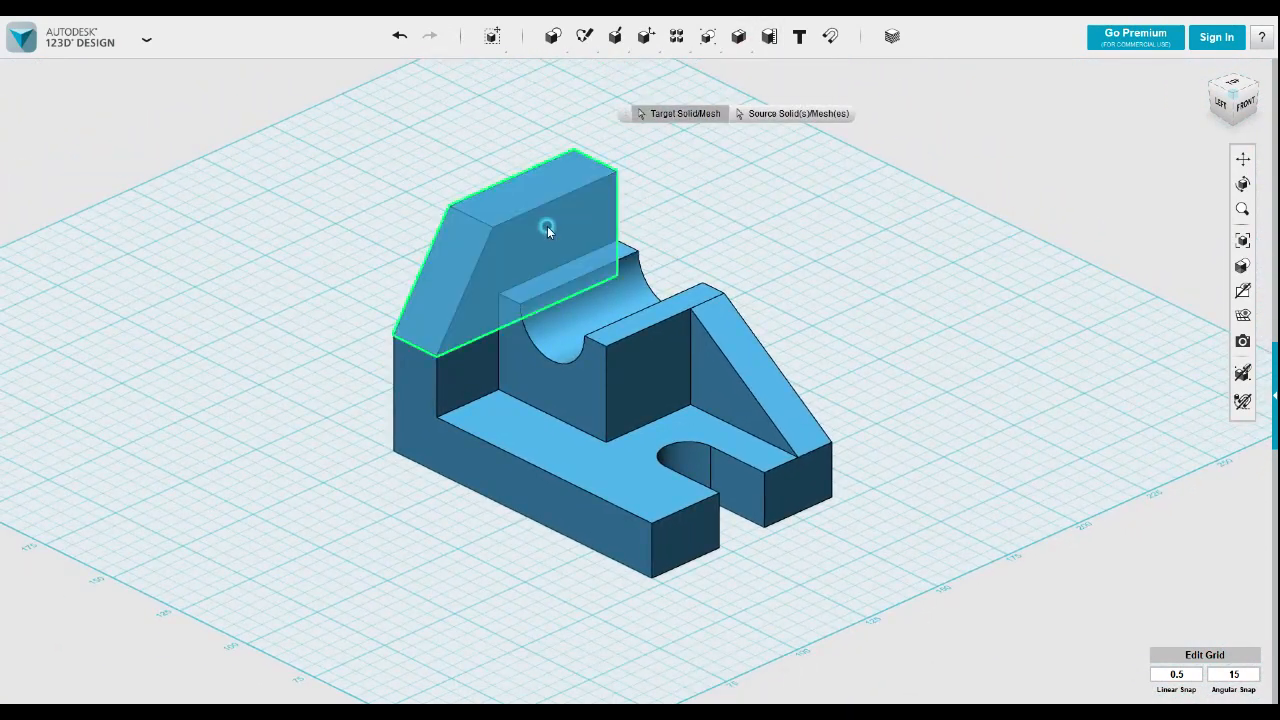
left_click(586, 349)
left_click(828, 197)
- Merge the triangular rib beside the grooved block into the main body
left_click(751, 377)
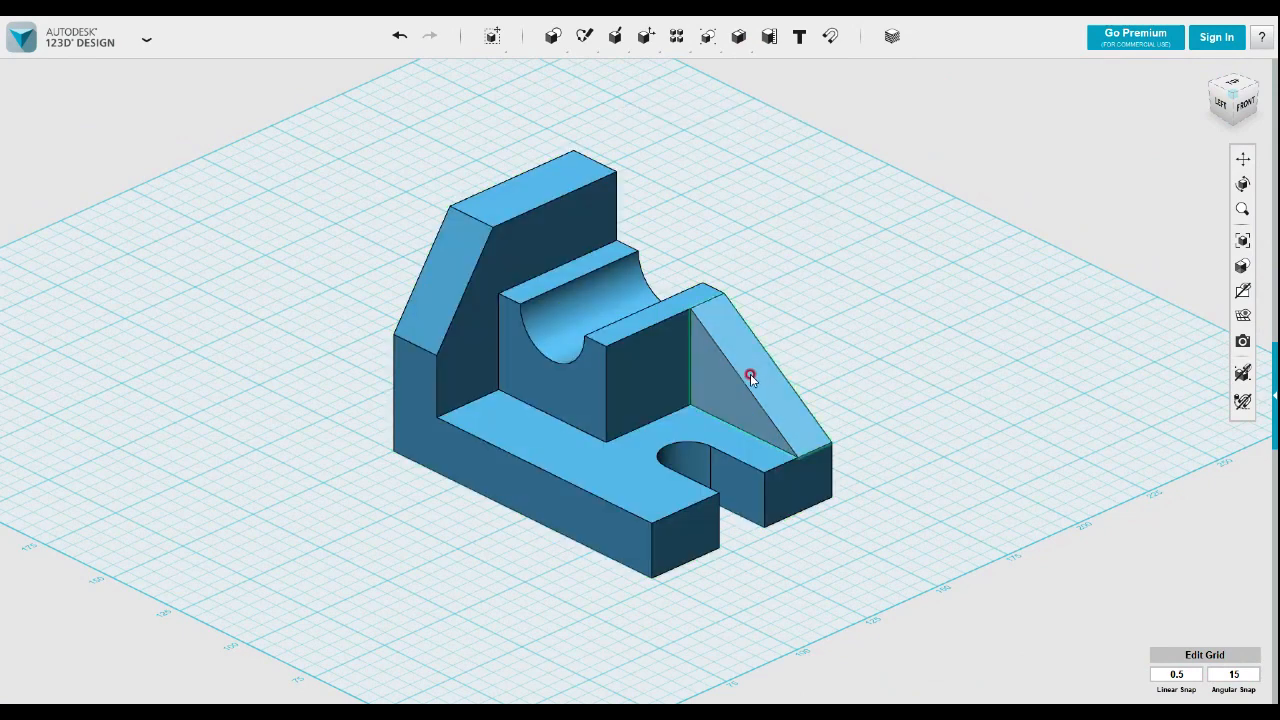
mouse_move(707, 36)
left_click(739, 66)
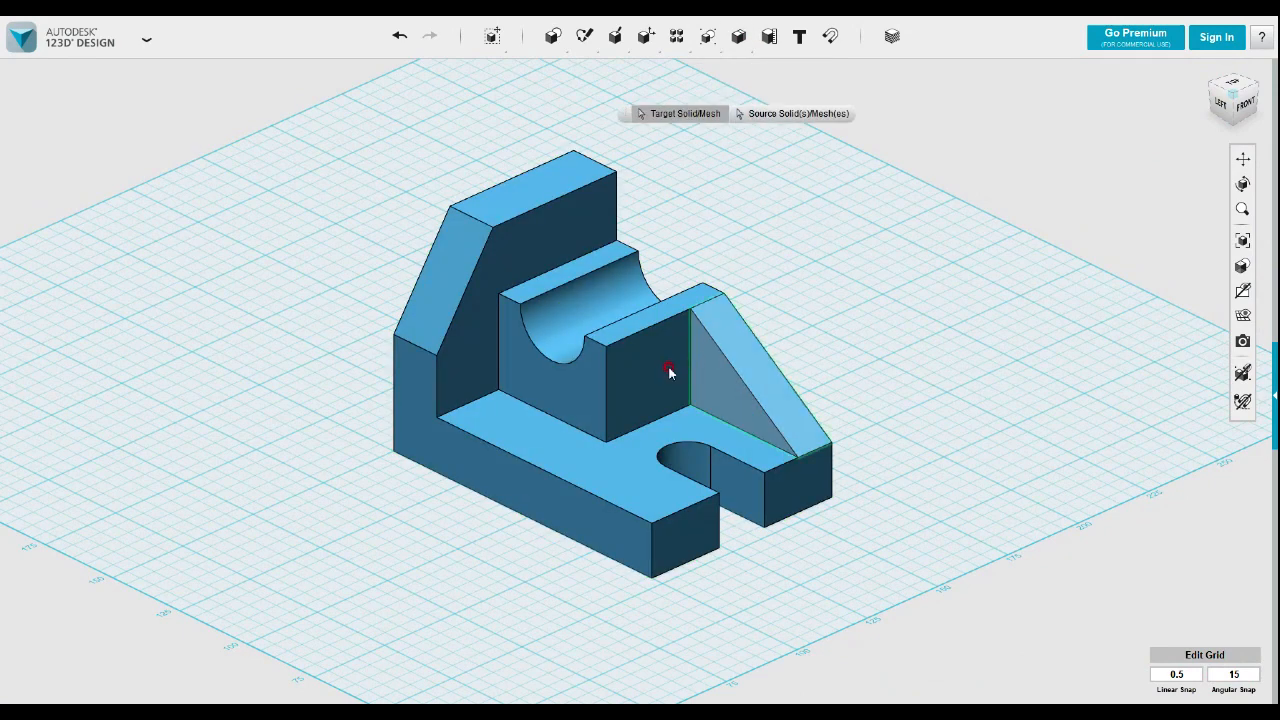
left_click(690, 369)
left_click(755, 364)
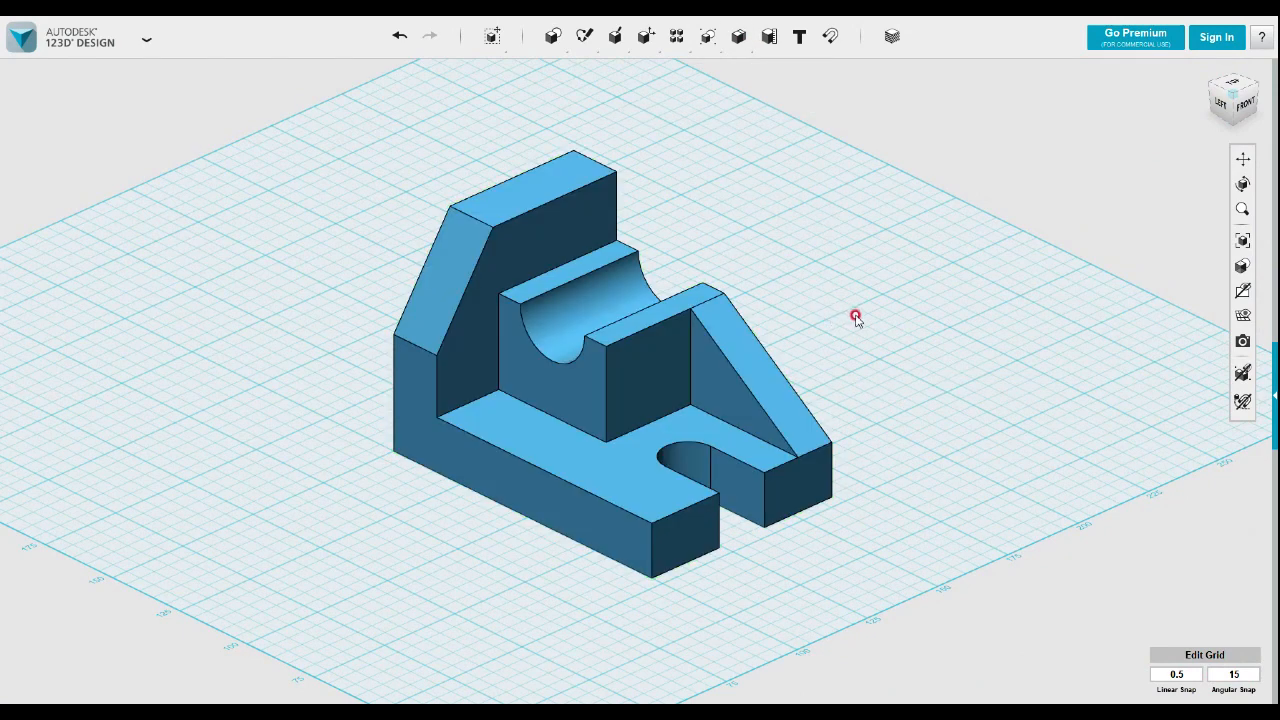
right_click_drag(926, 317, 809, 335)
scroll(705, 329, "up", 2)
middle_click_drag(687, 327, 723, 344)
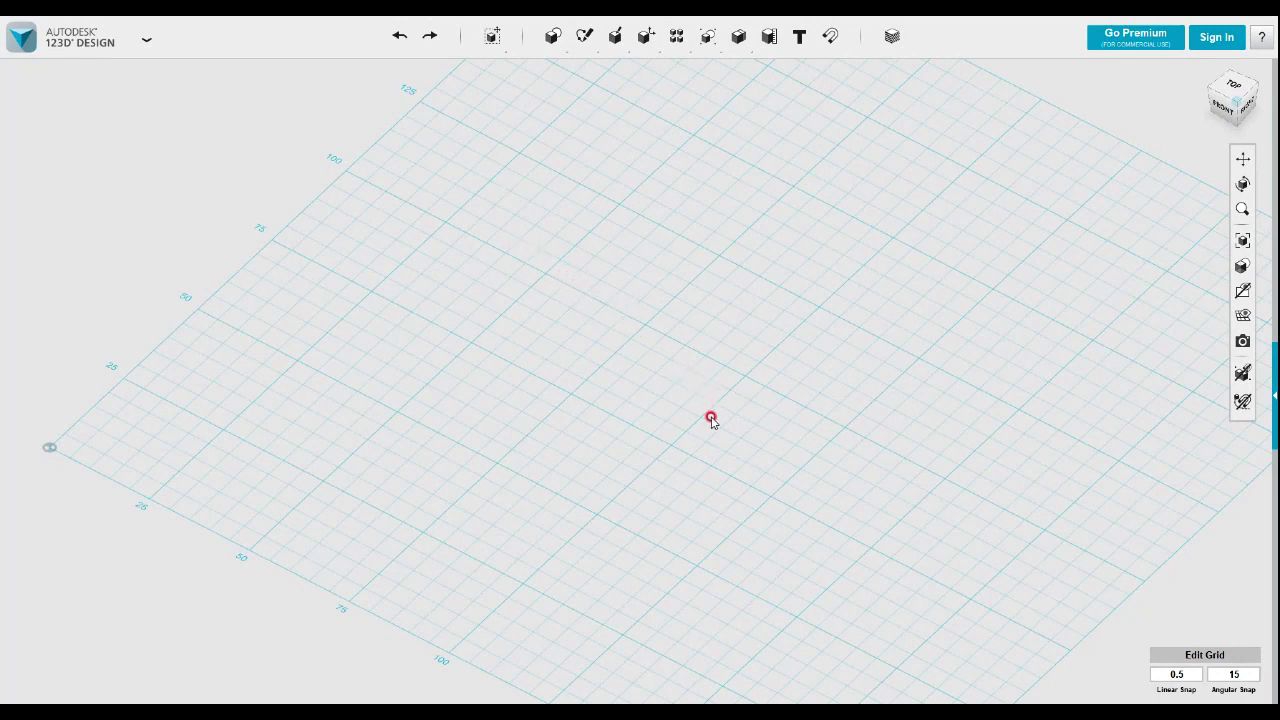
- Sketch a 30 mm by 105 mm rectangle on the grid of the empty workspace
mouse_move(580, 46)
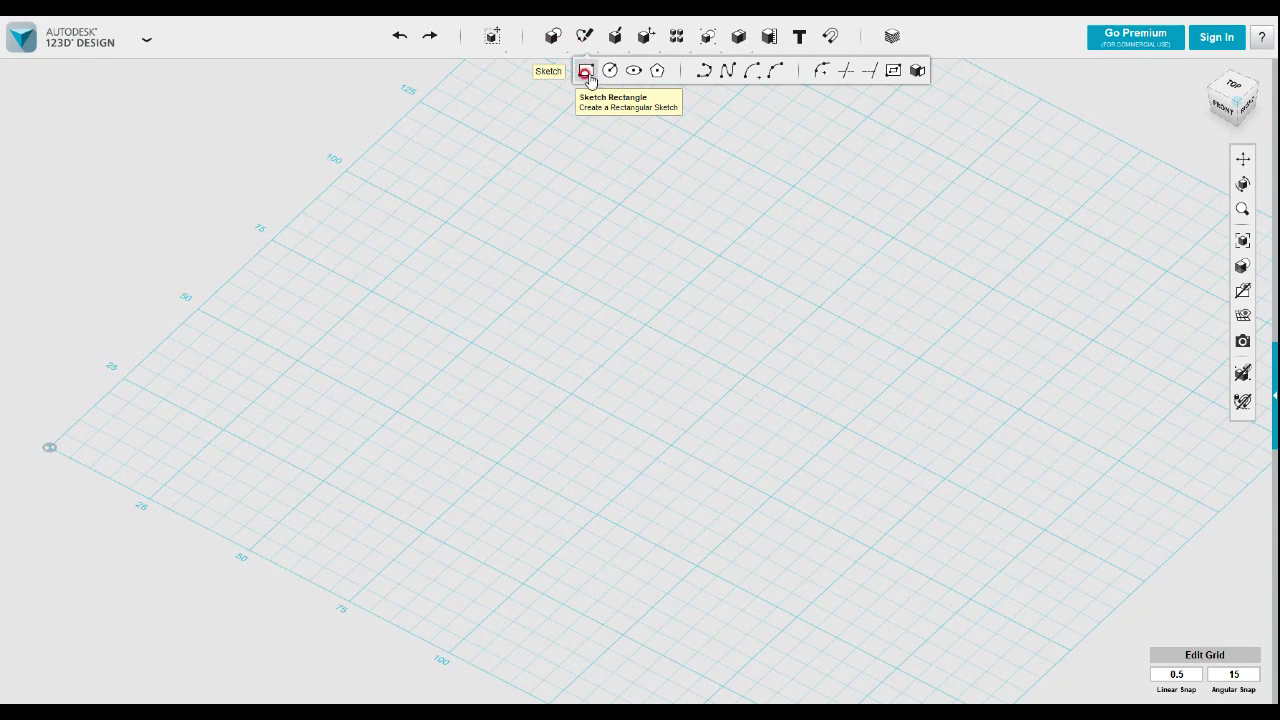
left_click(586, 72)
left_click(672, 322)
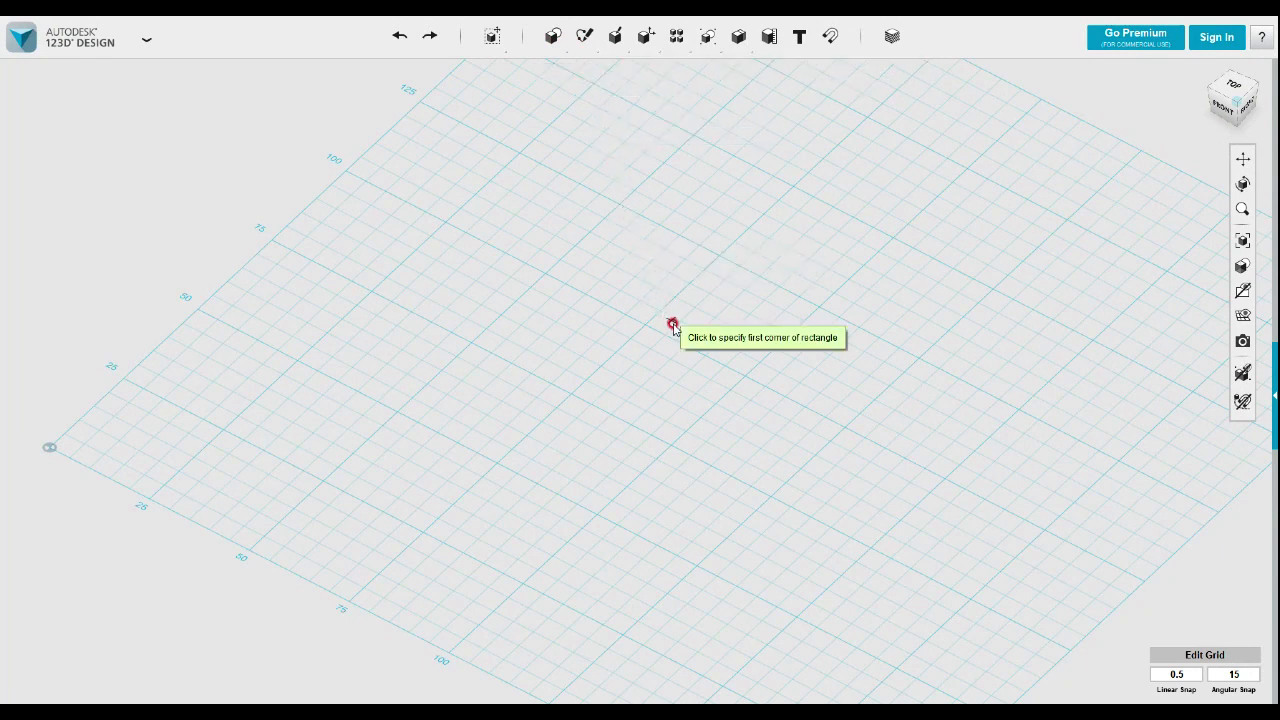
left_click(498, 466)
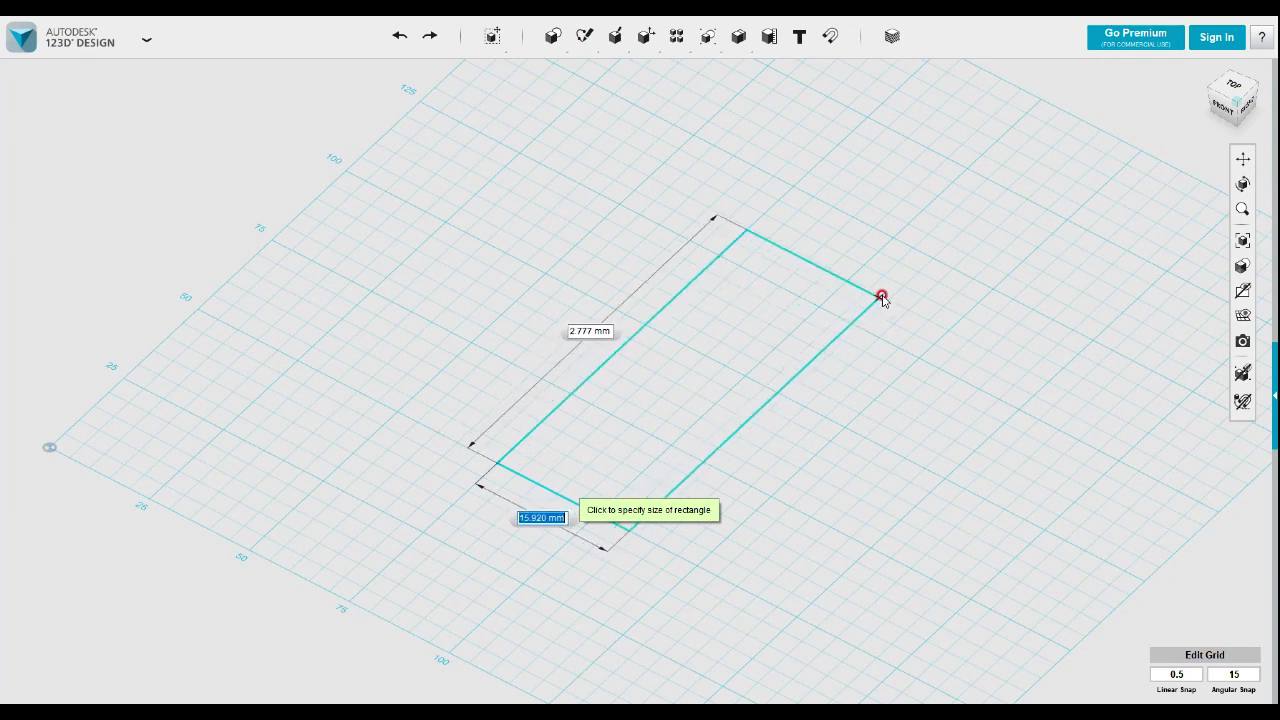
type("30")
key("Tab")
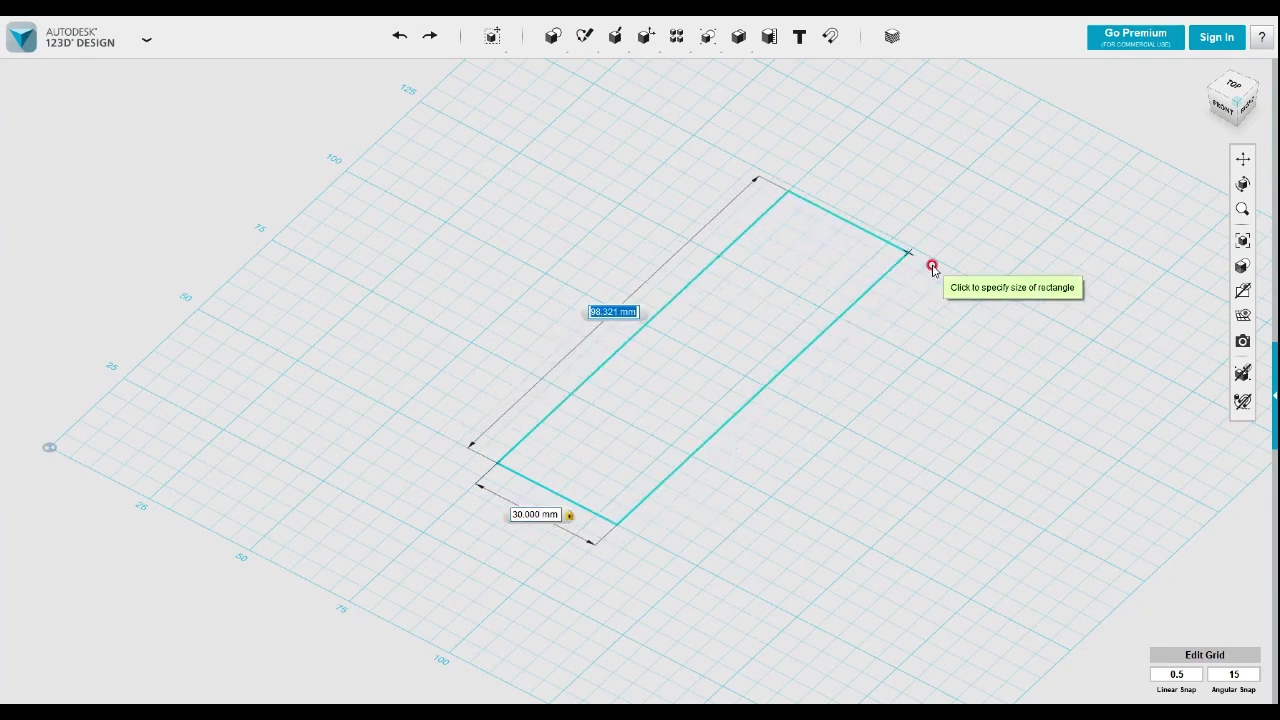
type("105")
key("Tab")
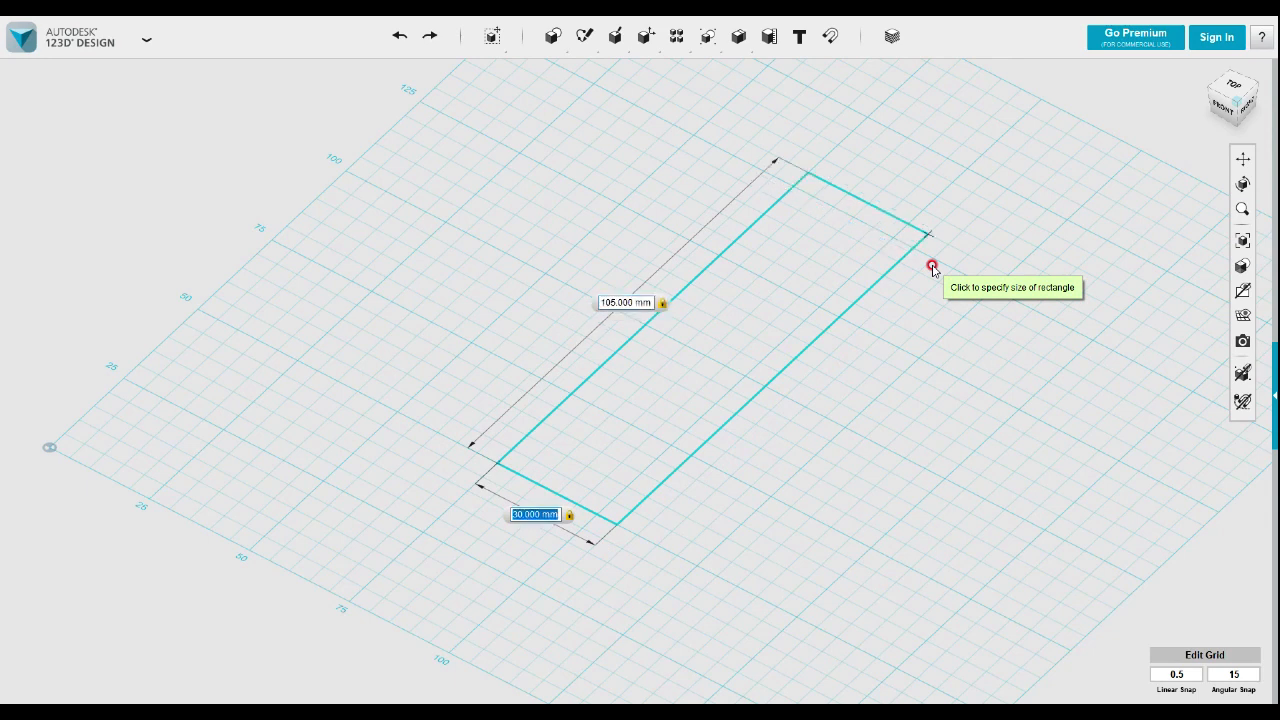
key("Return")
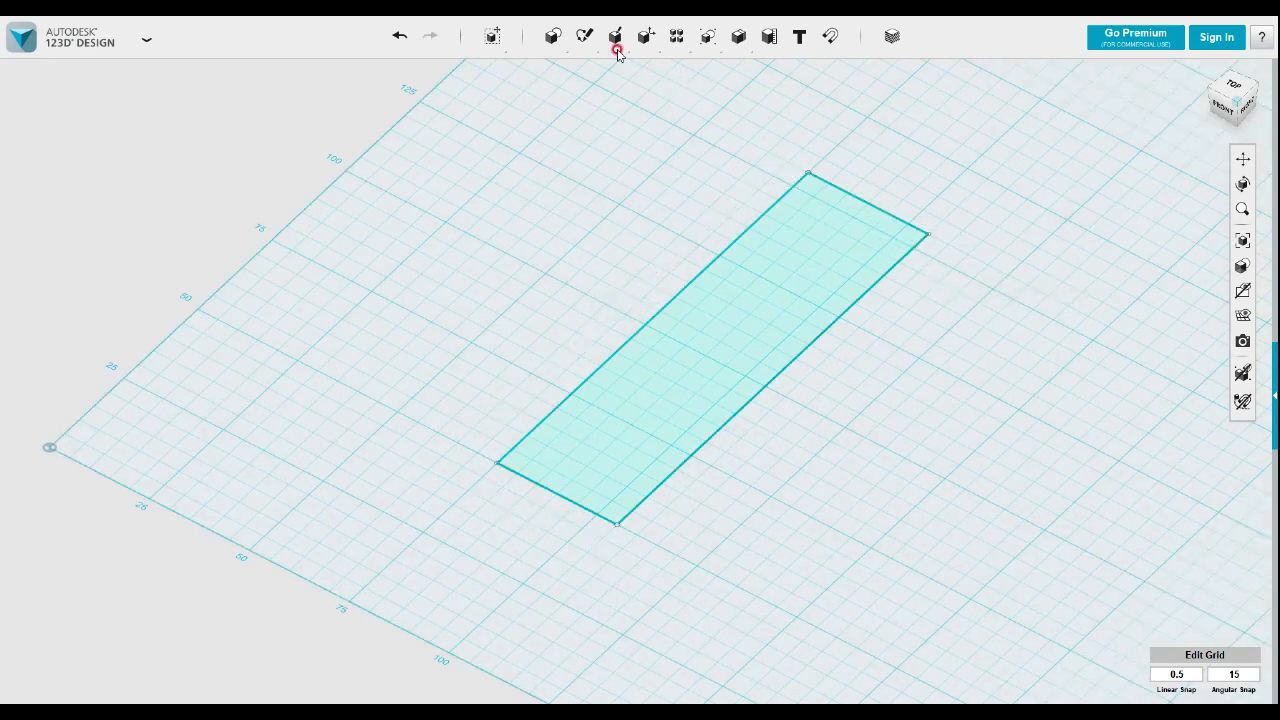
- Add a second 30 mm by 105 mm rectangle to the same sketch, sharing the long edge of the first
mouse_move(615, 40)
left_click(586, 70)
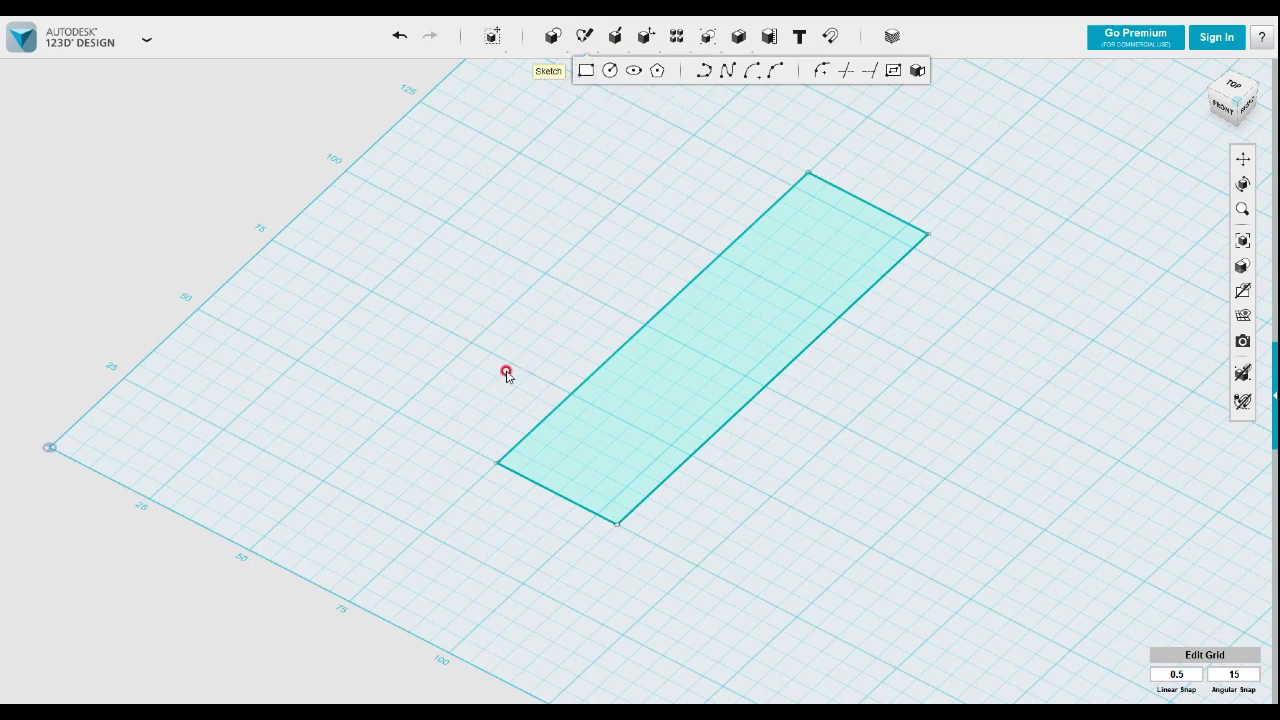
left_click(498, 461)
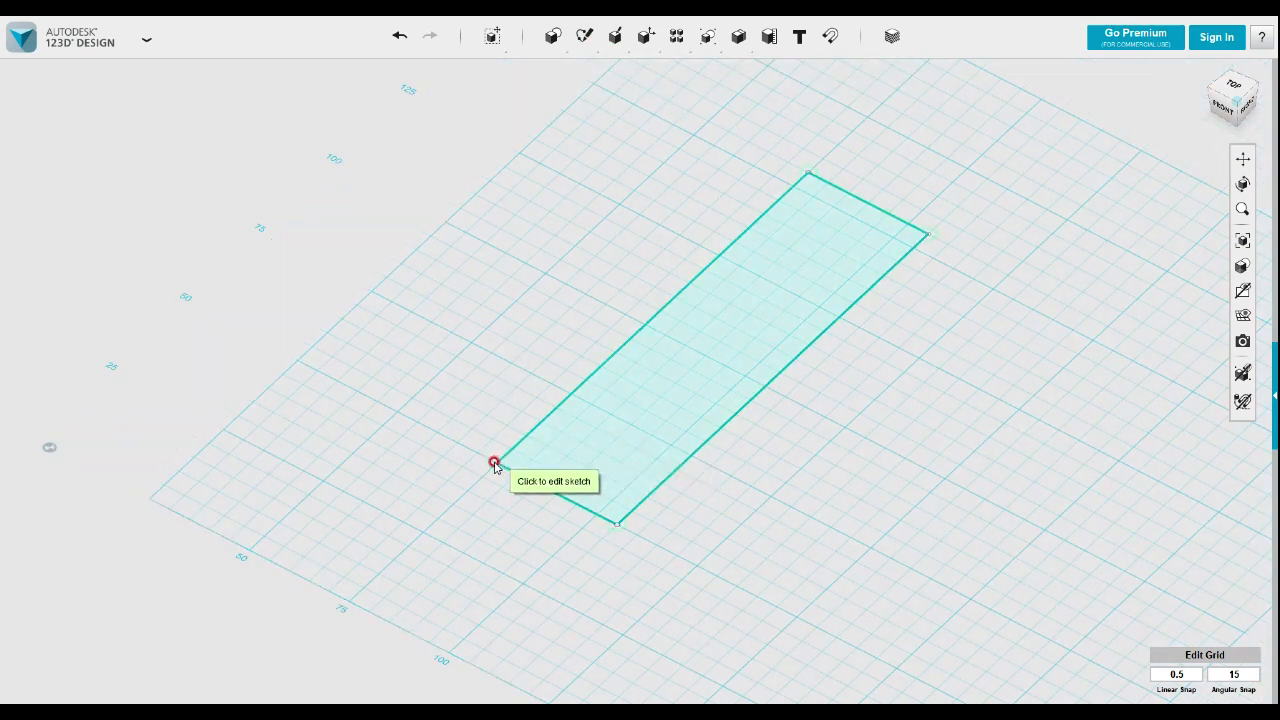
left_click(493, 464)
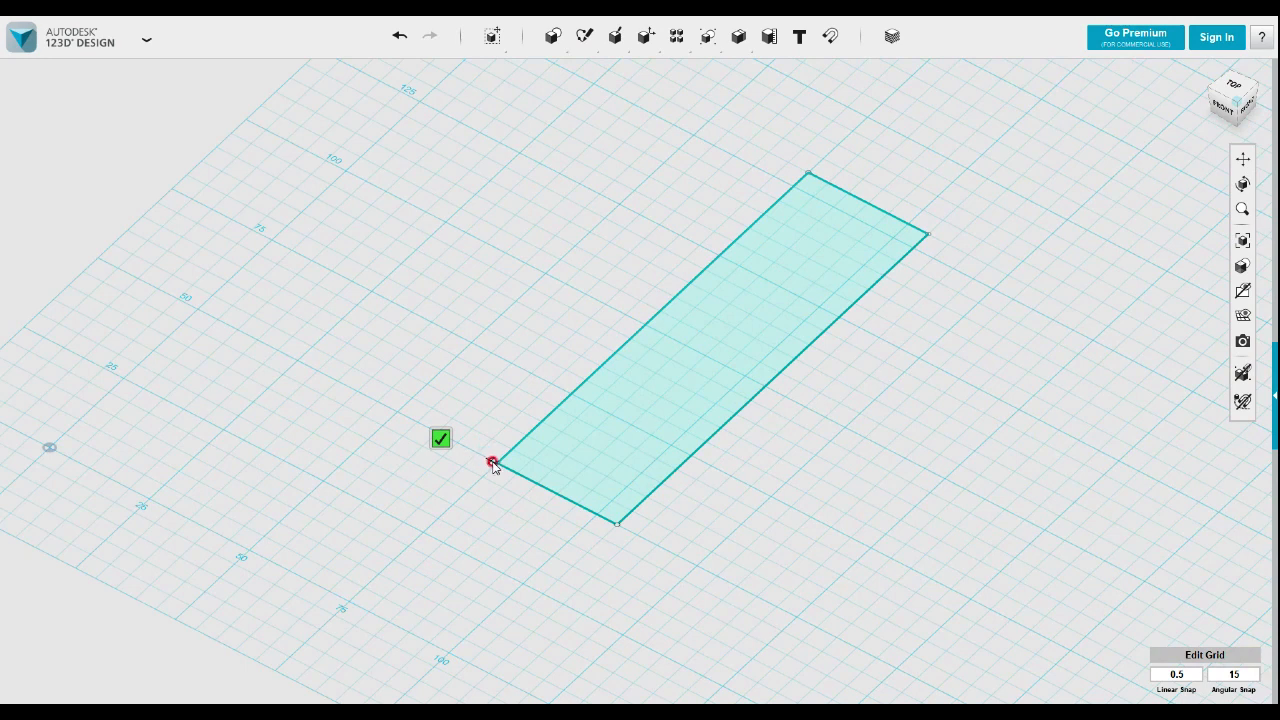
left_click(494, 463)
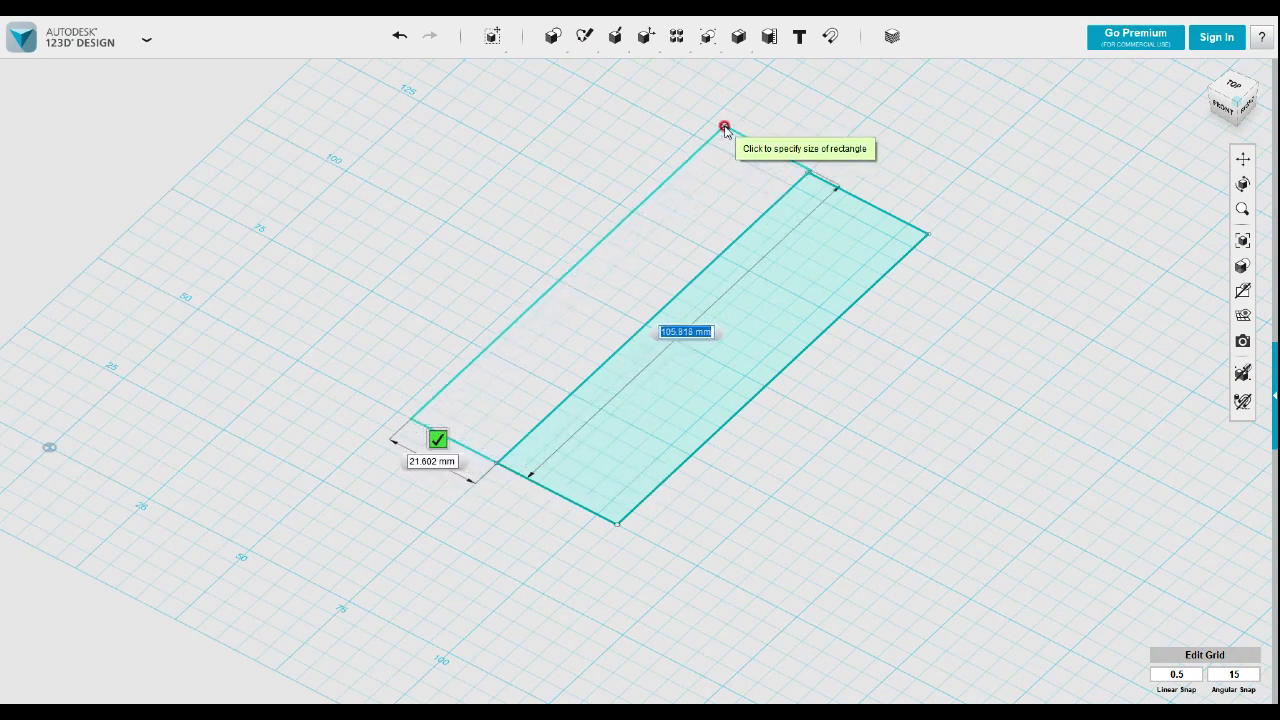
type("105")
key("Tab")
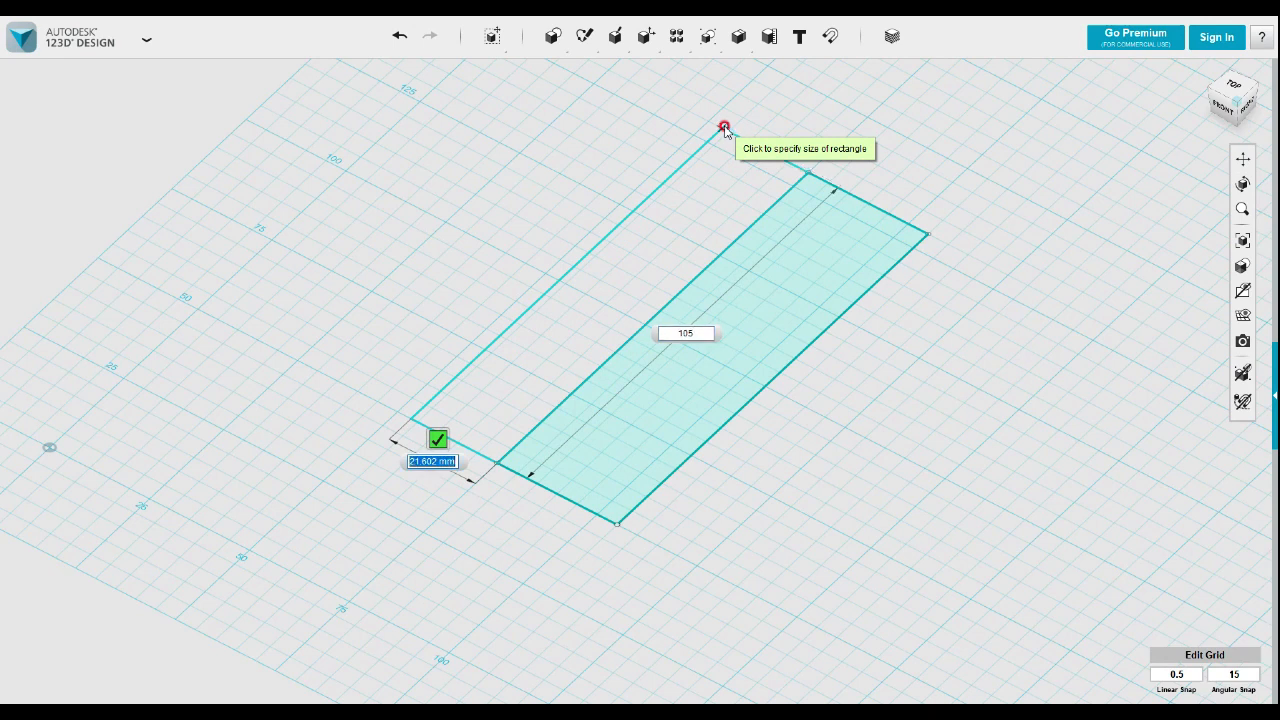
type("30")
key("Tab")
key("Tab")
key("Return")
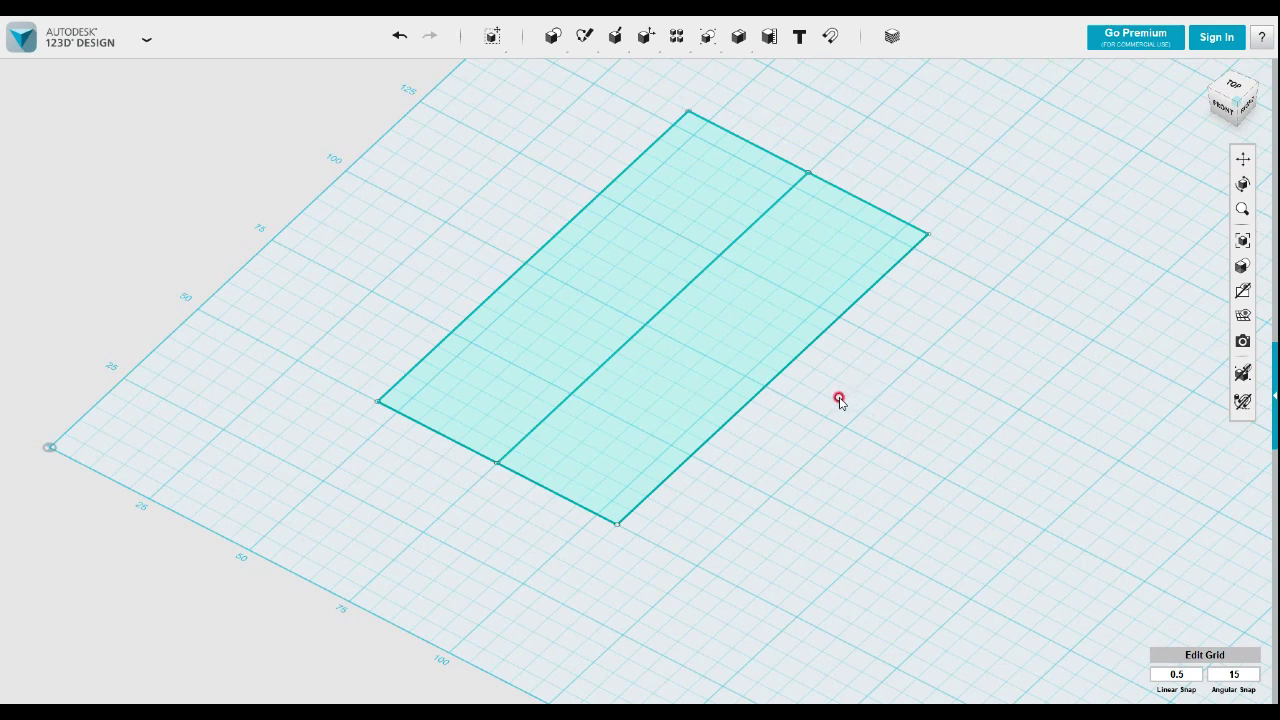
- Extrude both adjoining rectangles upward 25 mm into one block
left_click(683, 363)
left_click(596, 322, "shift")
mouse_move(619, 378)
left_click(697, 379)
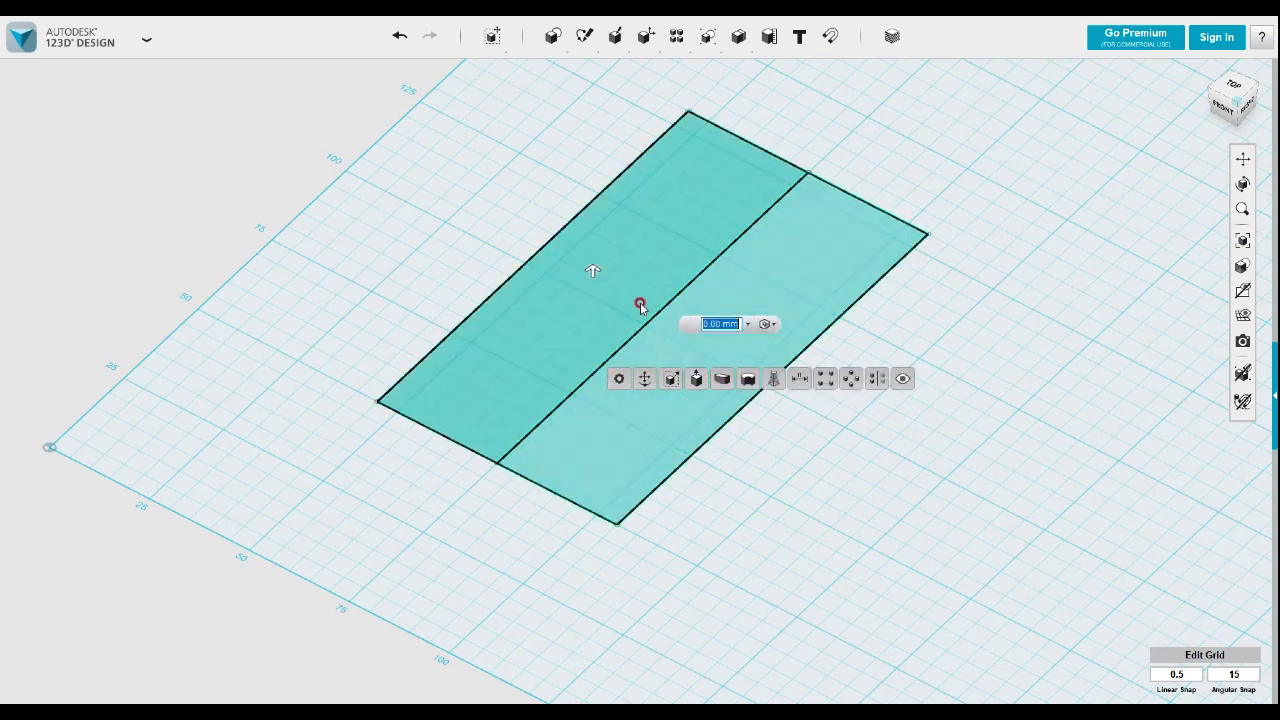
left_click_drag(591, 270, 593, 209)
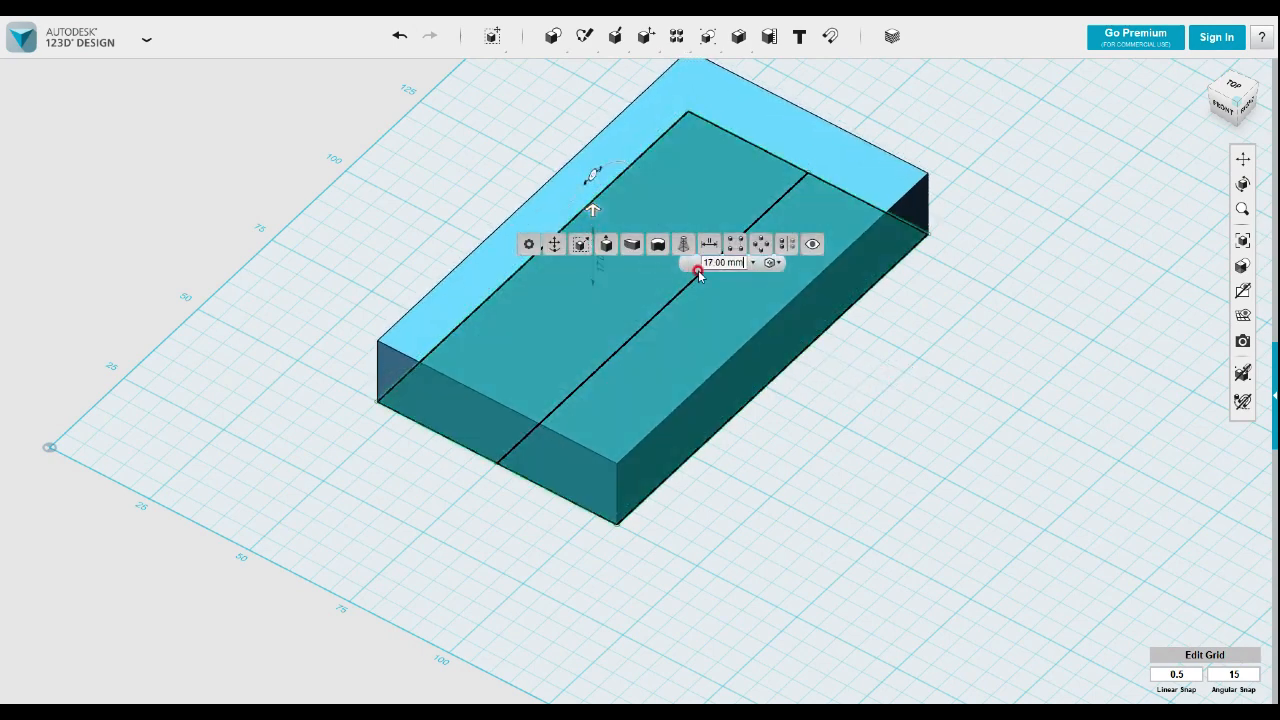
left_click(740, 262)
type("25")
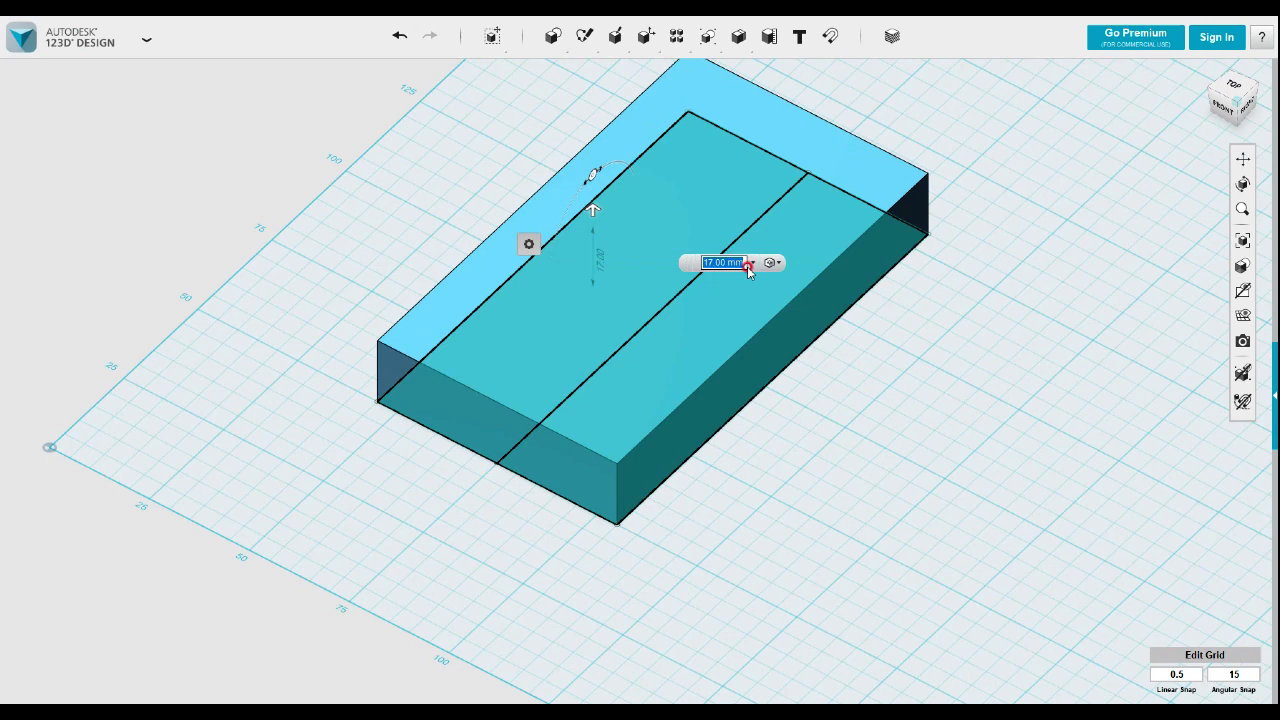
key("Return")
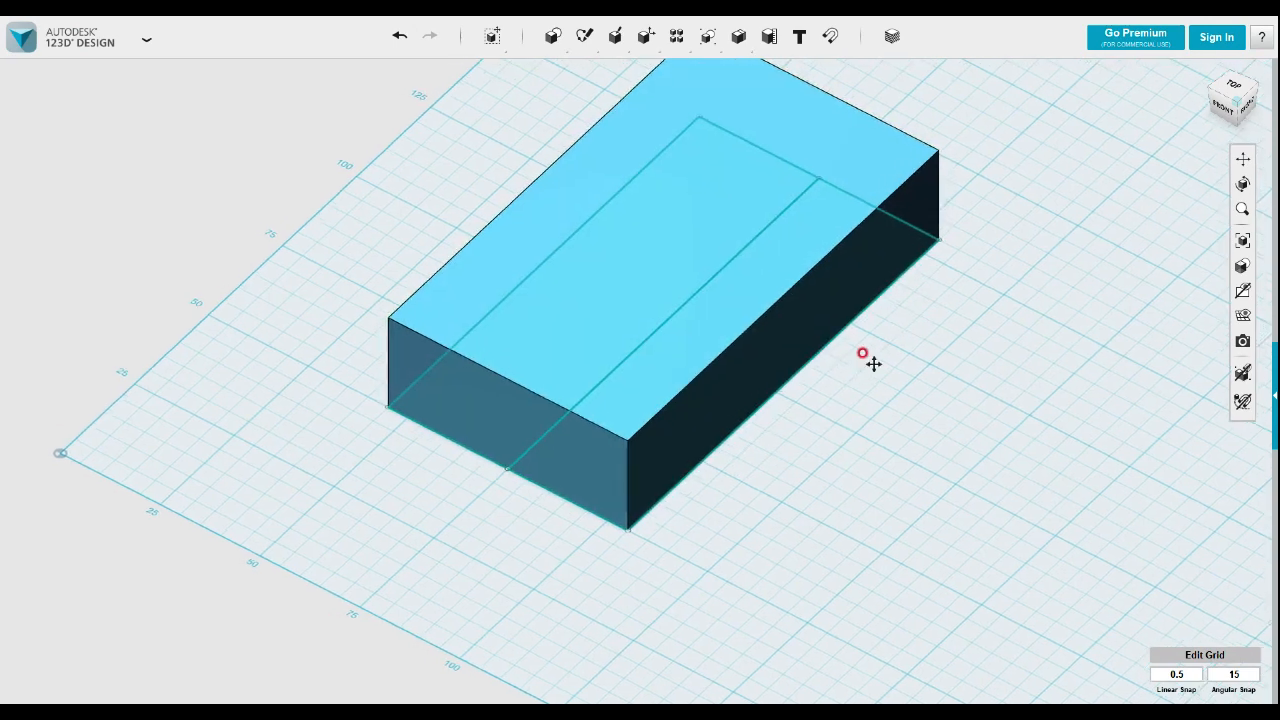
- Sketch a rectangle 14 mm wide and 15 mm high on the block's front end face, starting at the midpoint of its bottom edge
scroll(771, 371, "up", 3)
scroll(780, 392, "down", 3)
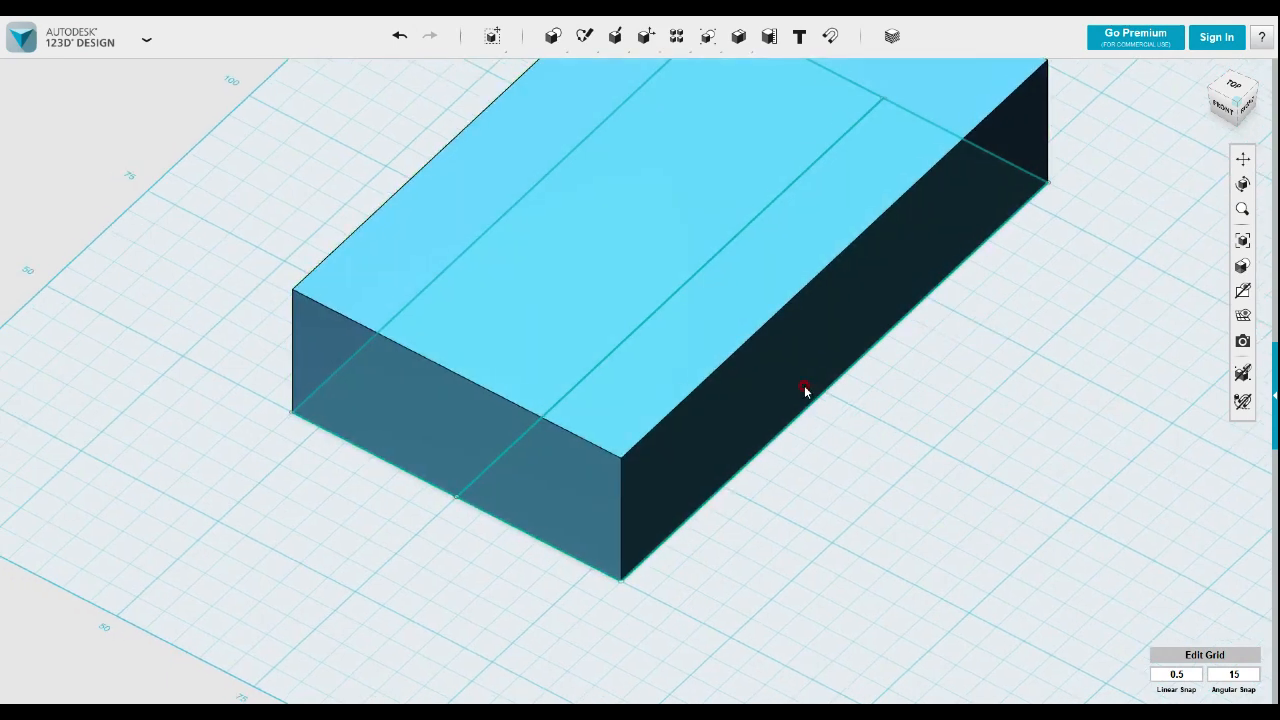
scroll(728, 366, "up", 3)
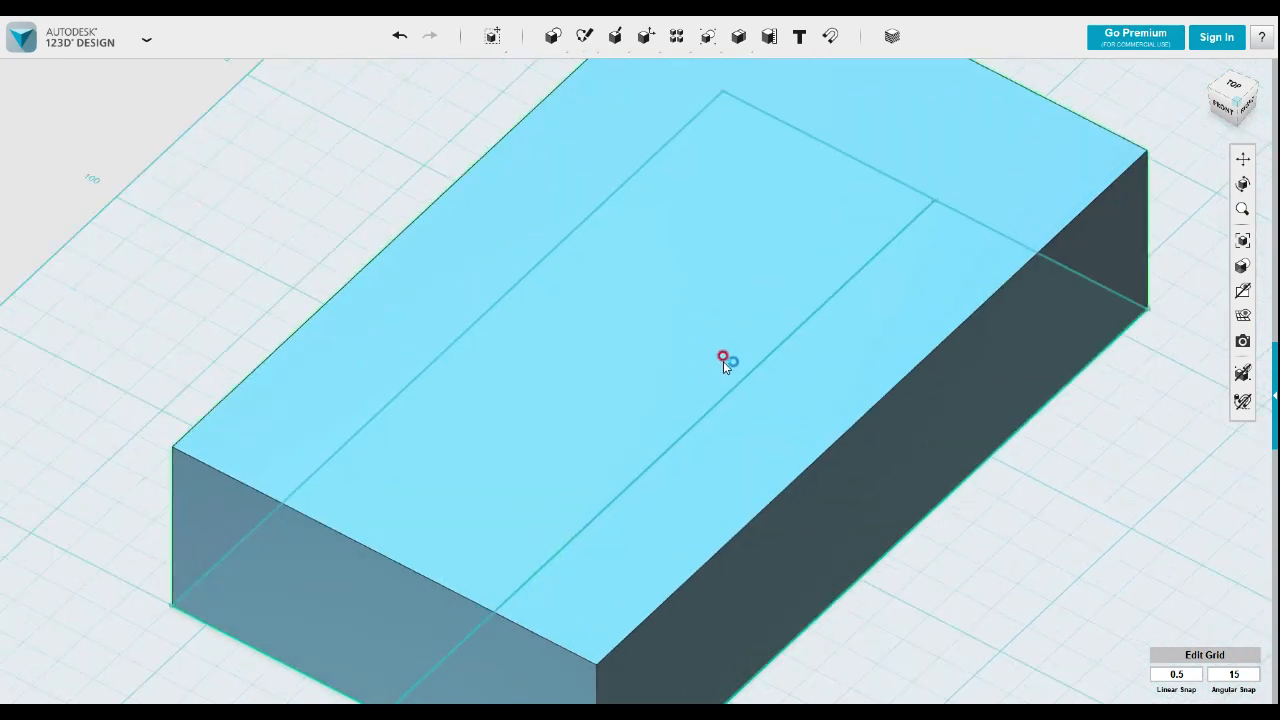
middle_click_drag(651, 391, 814, 200)
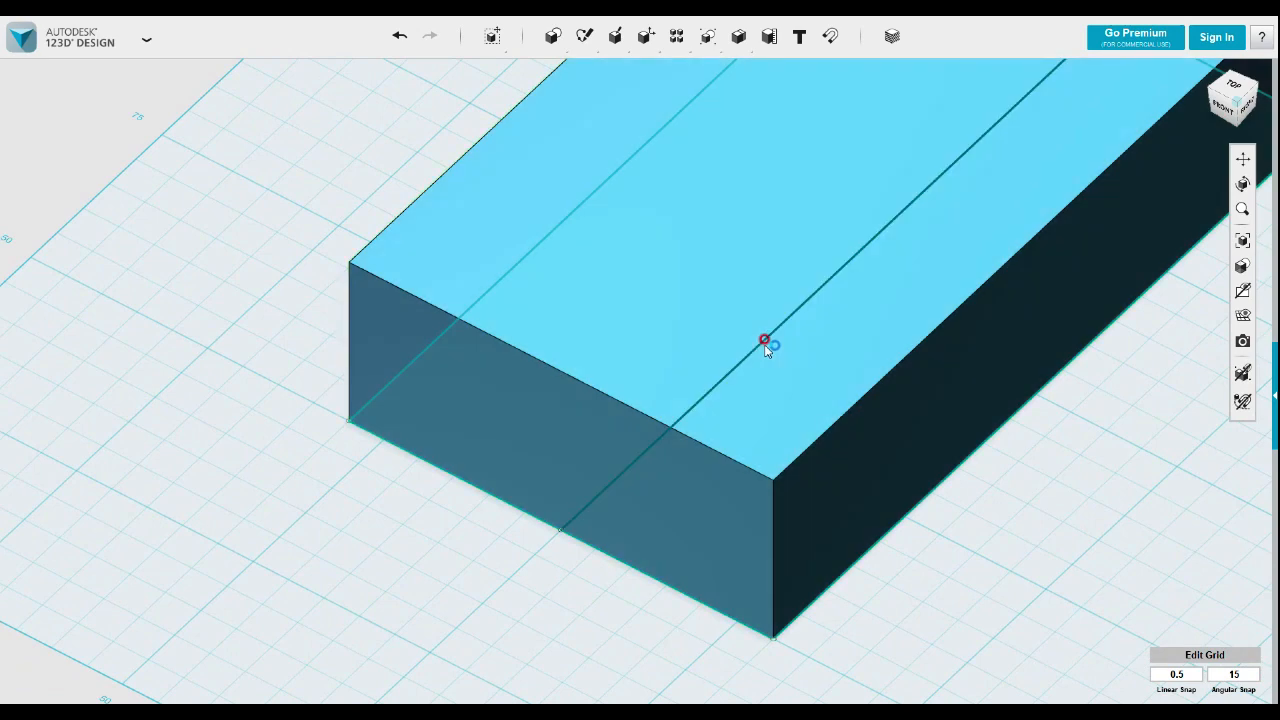
middle_click_drag(766, 345, 680, 306)
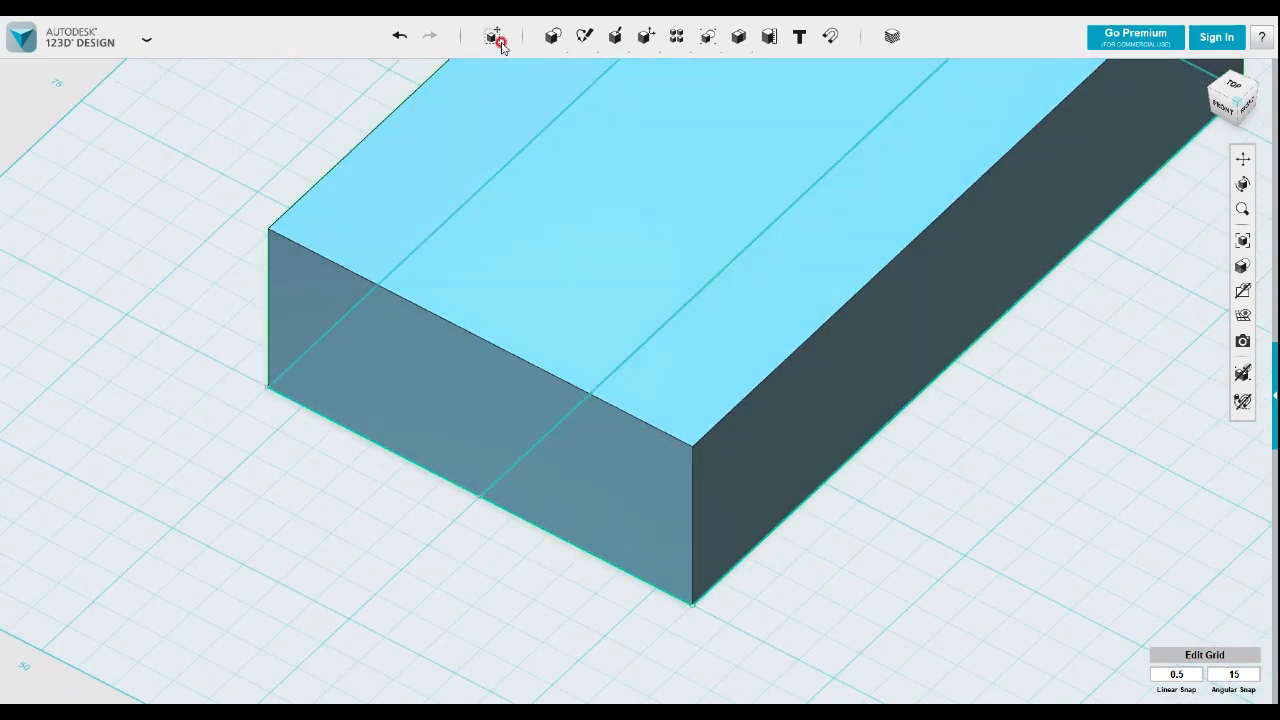
mouse_move(585, 36)
left_click(585, 70)
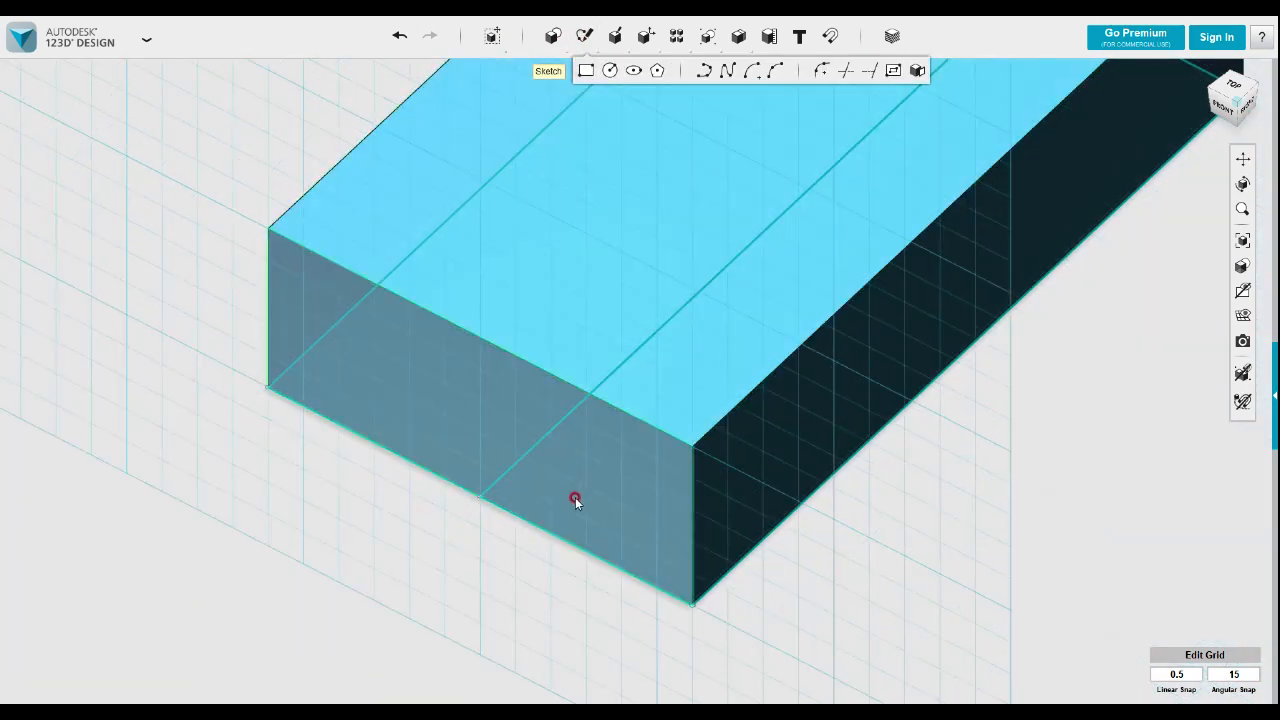
left_click(548, 497)
left_click(481, 499)
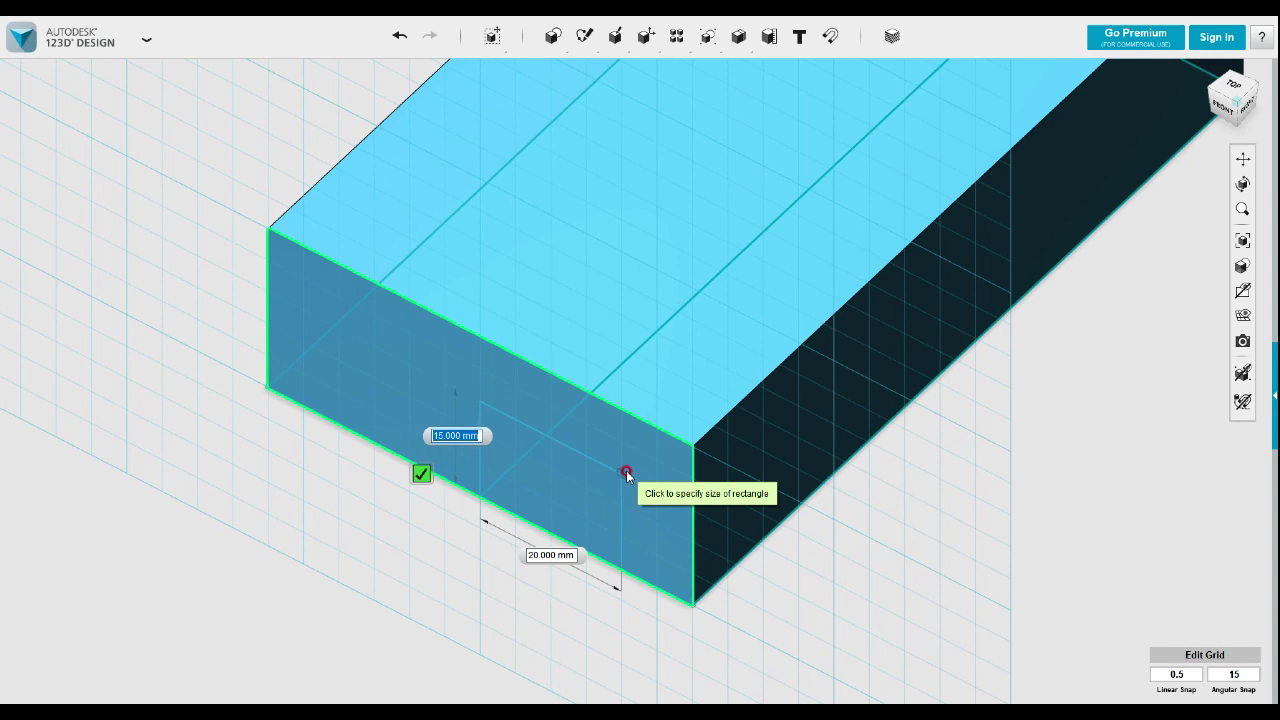
key("Tab")
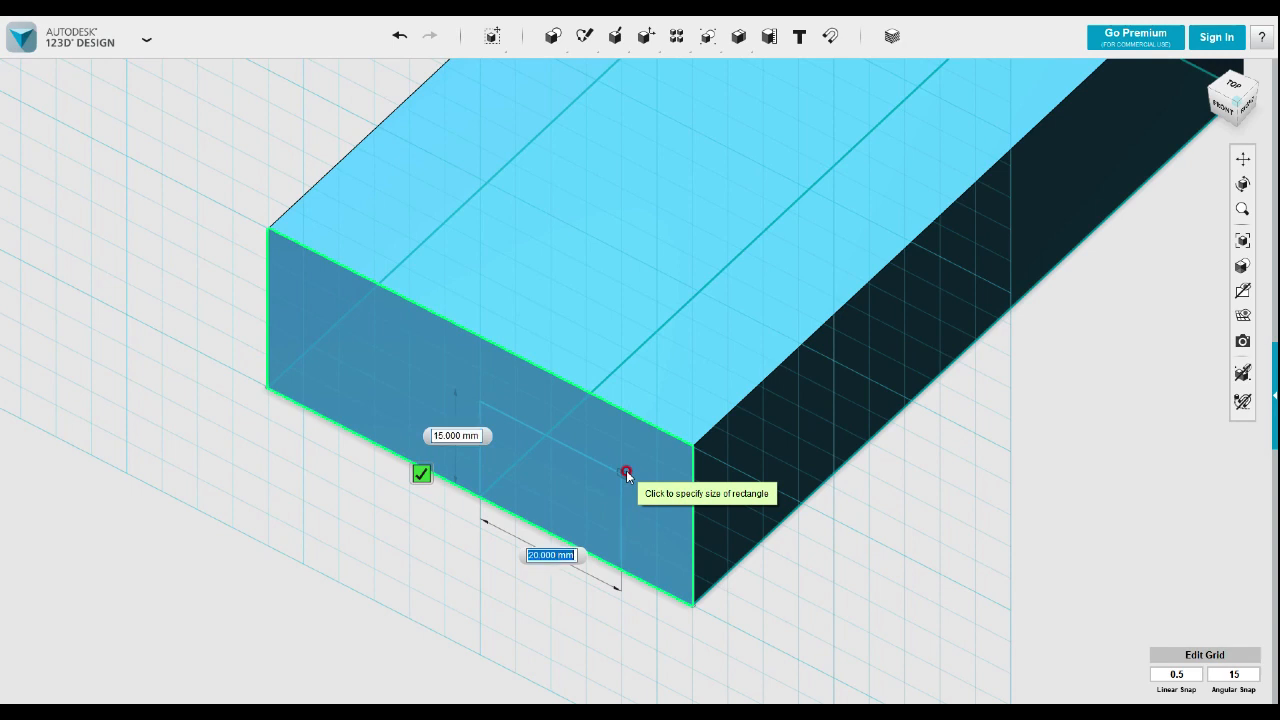
type("14")
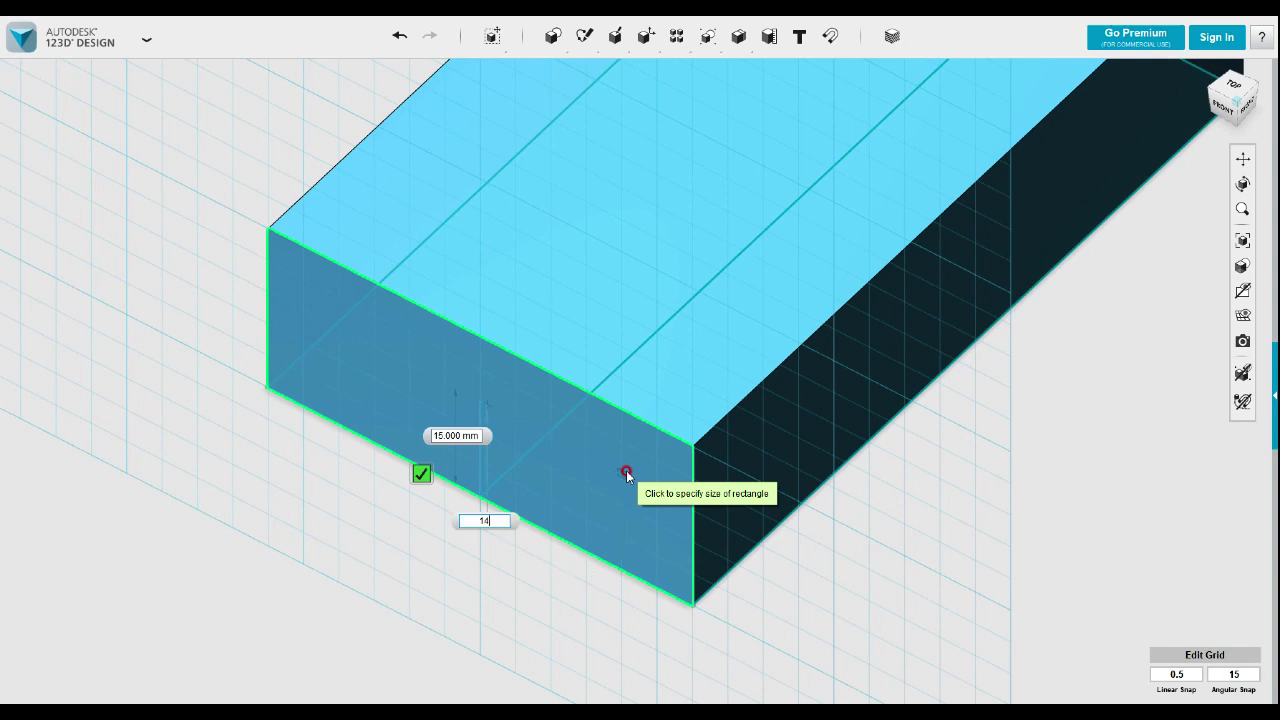
key("Tab")
key("Tab")
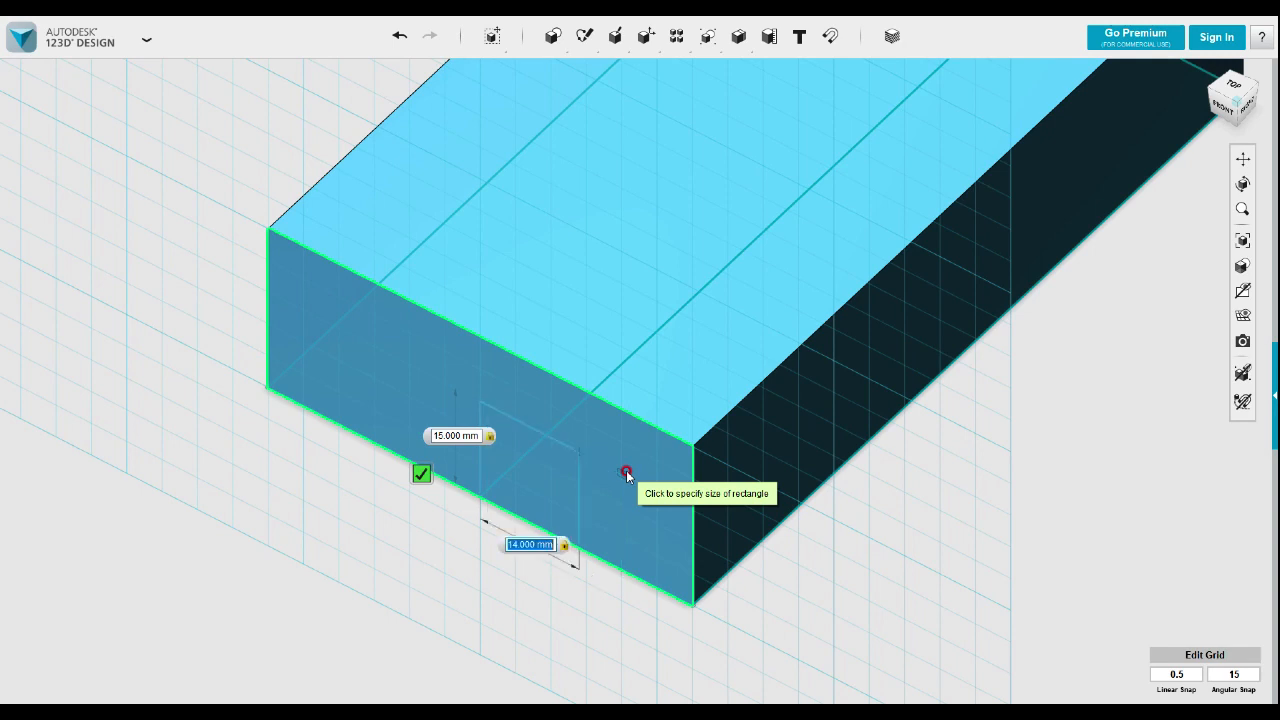
key("Return")
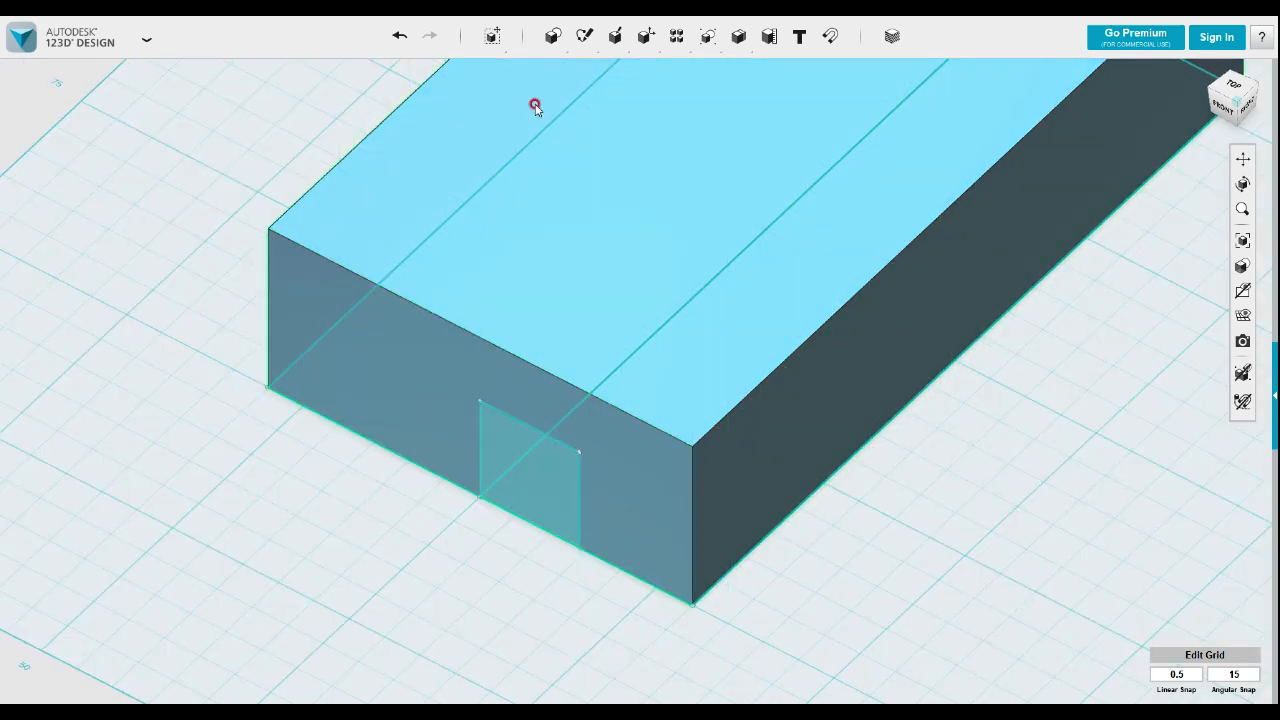
- Sketch a second rectangle 14 mm wide and 15 mm high on the end face, mirroring the first from the bottom edge's midpoint
mouse_move(580, 40)
left_click(585, 69)
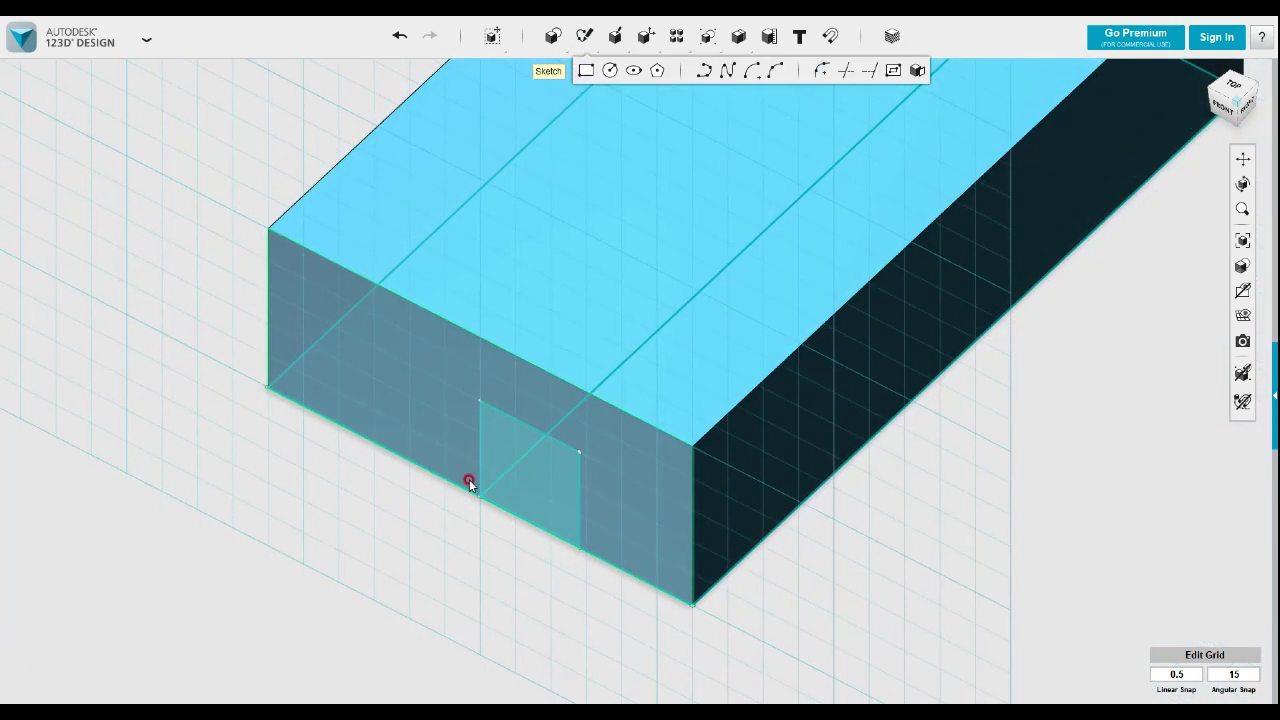
left_click(465, 474)
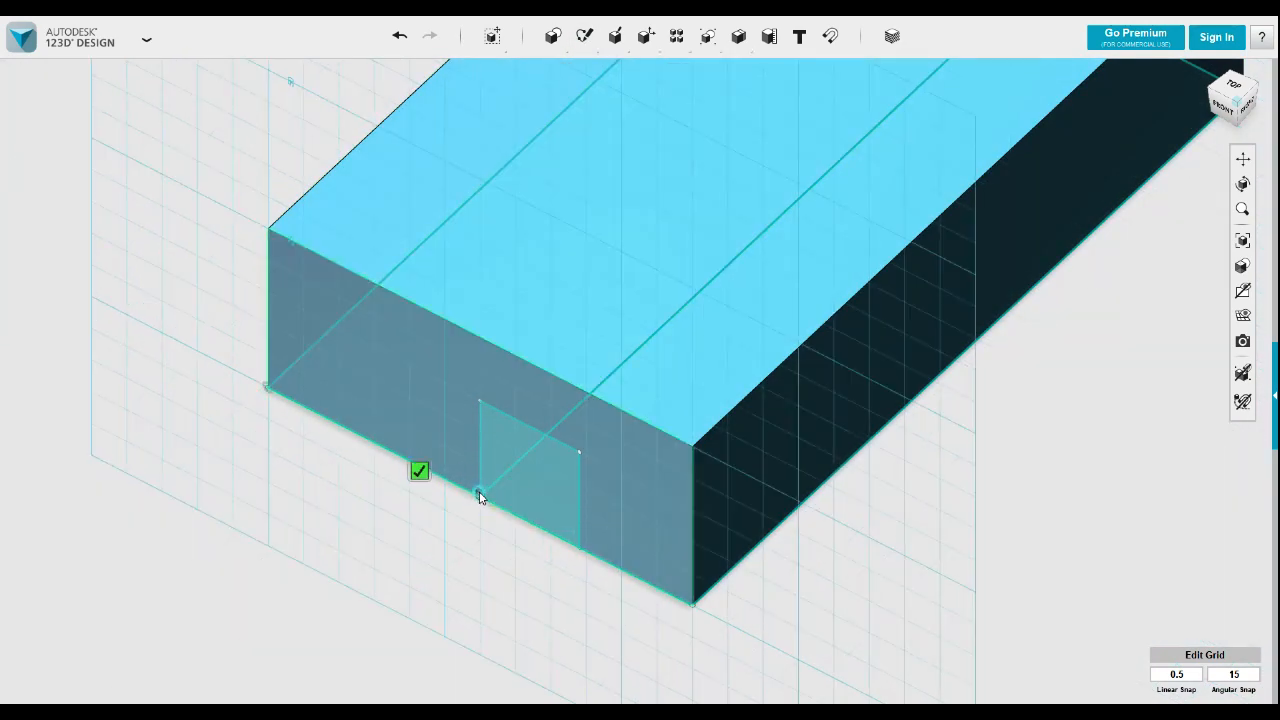
left_click(479, 497)
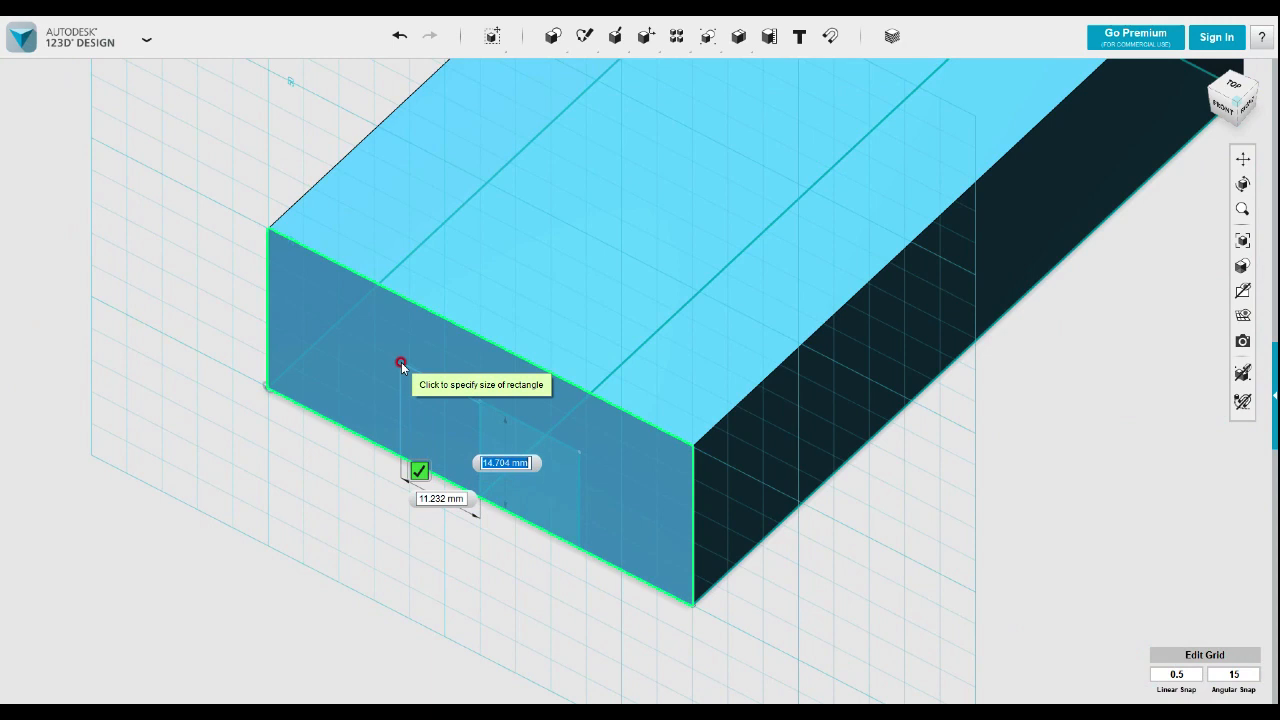
type("14")
key("Tab")
type("15")
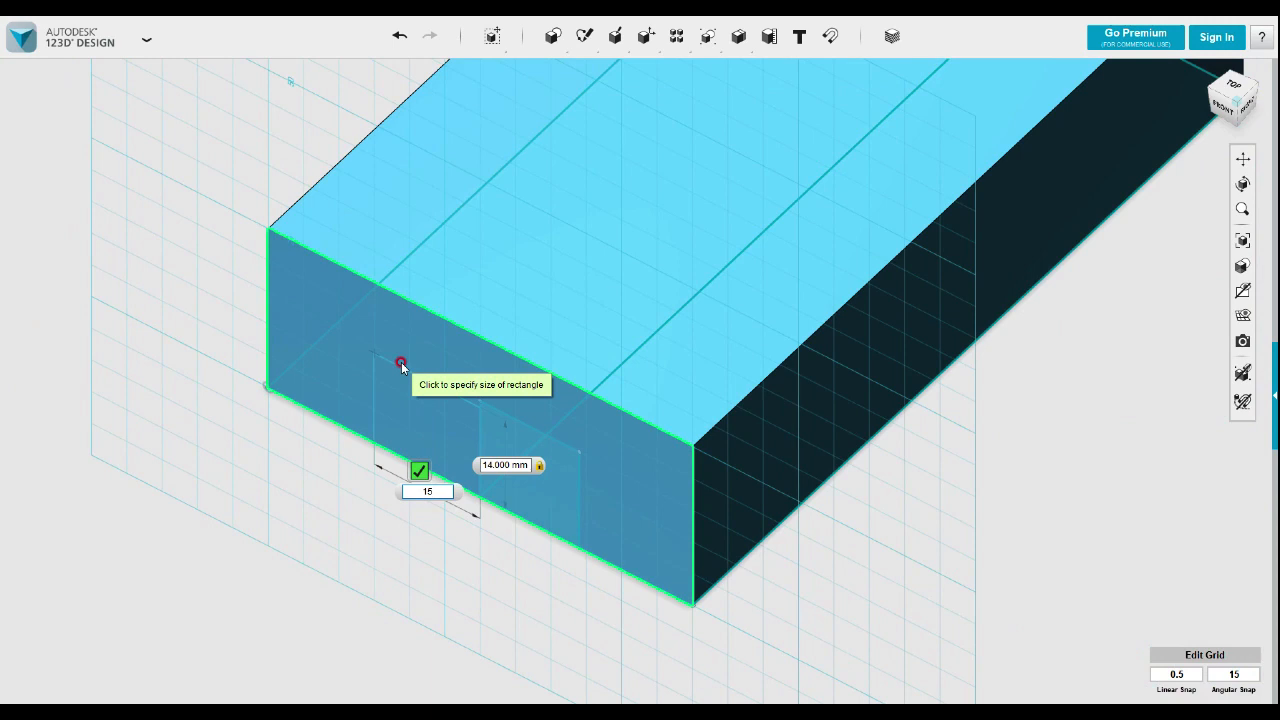
key("Tab")
type("1")
key("Tab")
type("14")
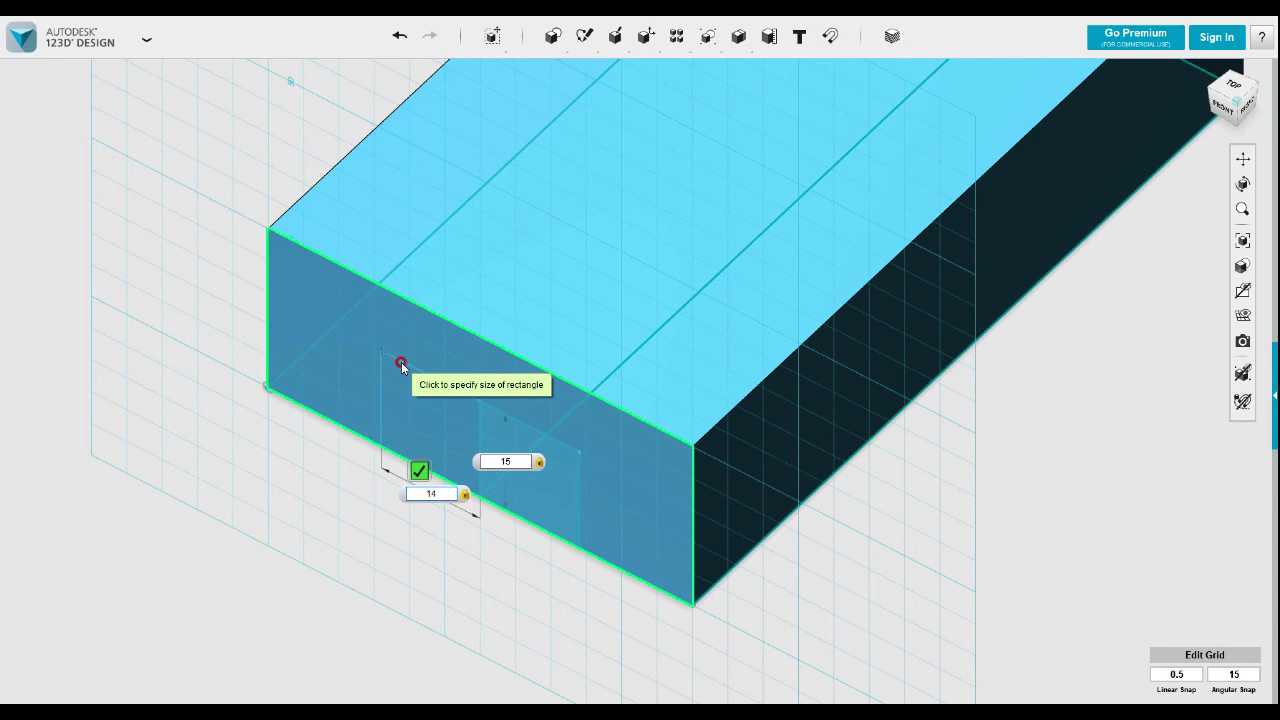
key("Return")
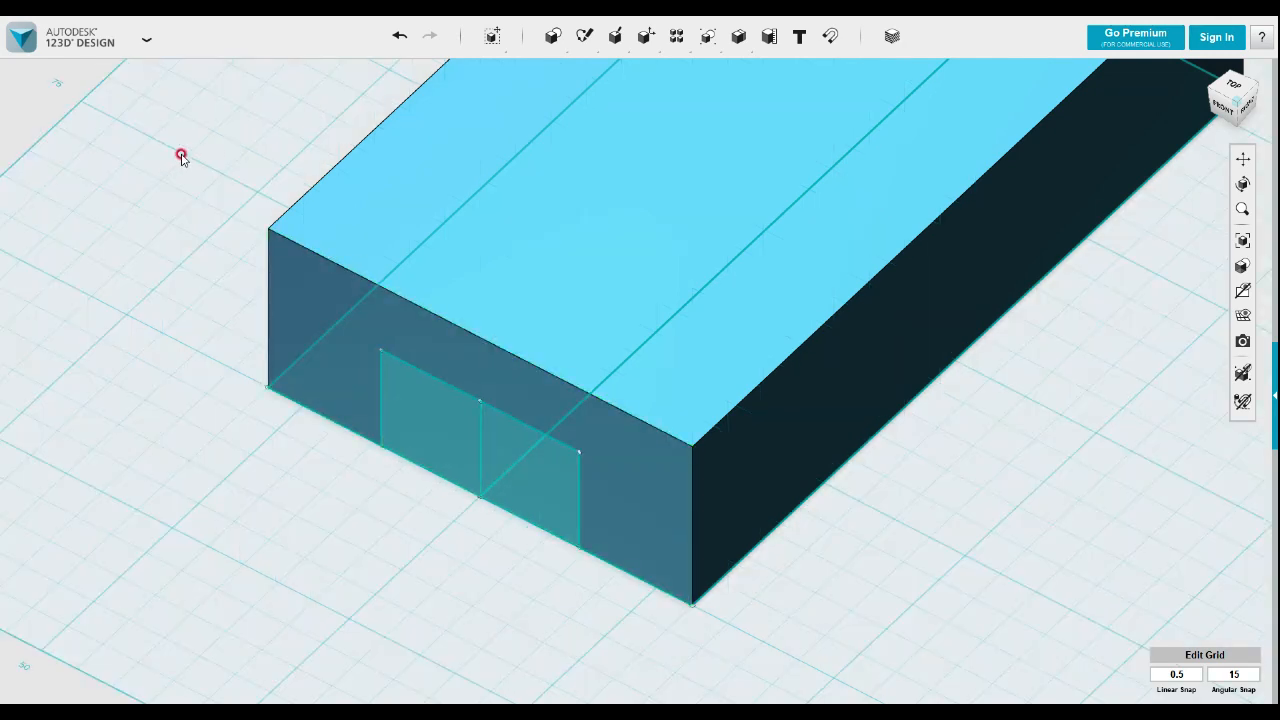
- Sketch a line about 13.6 mm long at 120 degrees from the new rectangle's outer bottom corner, slanting up towards the block's side
mouse_move(584, 40)
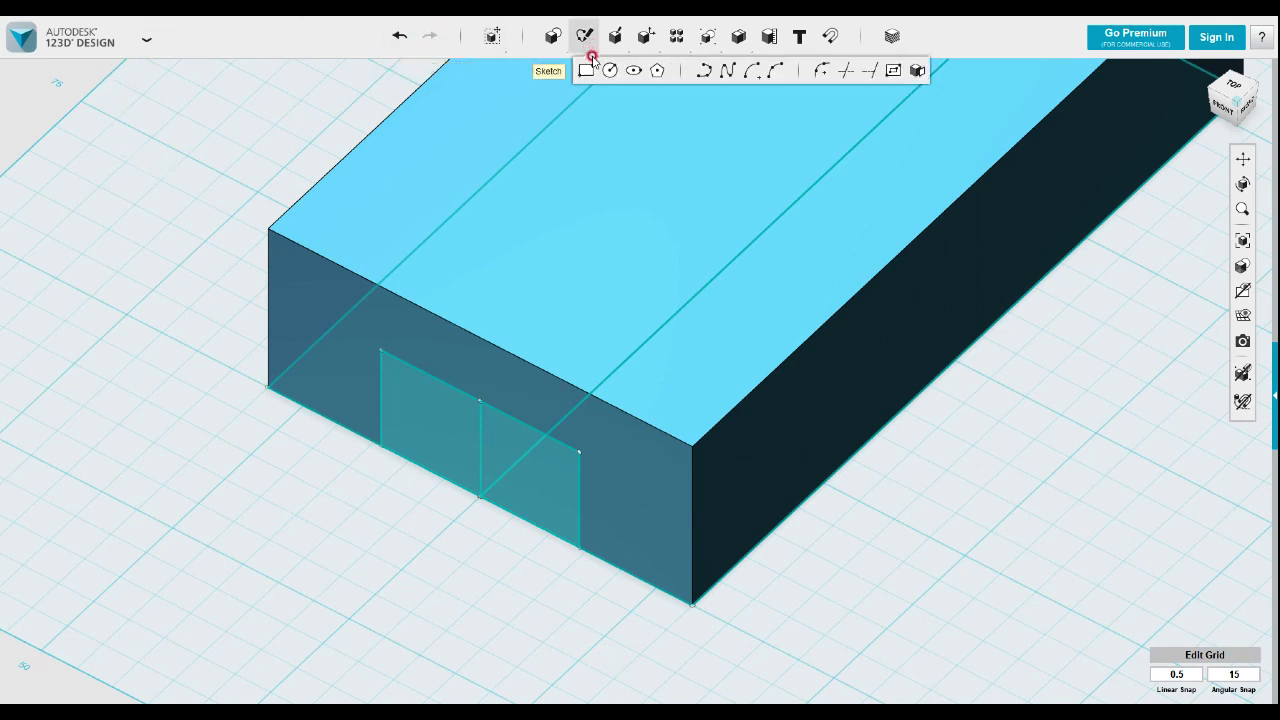
left_click(703, 70)
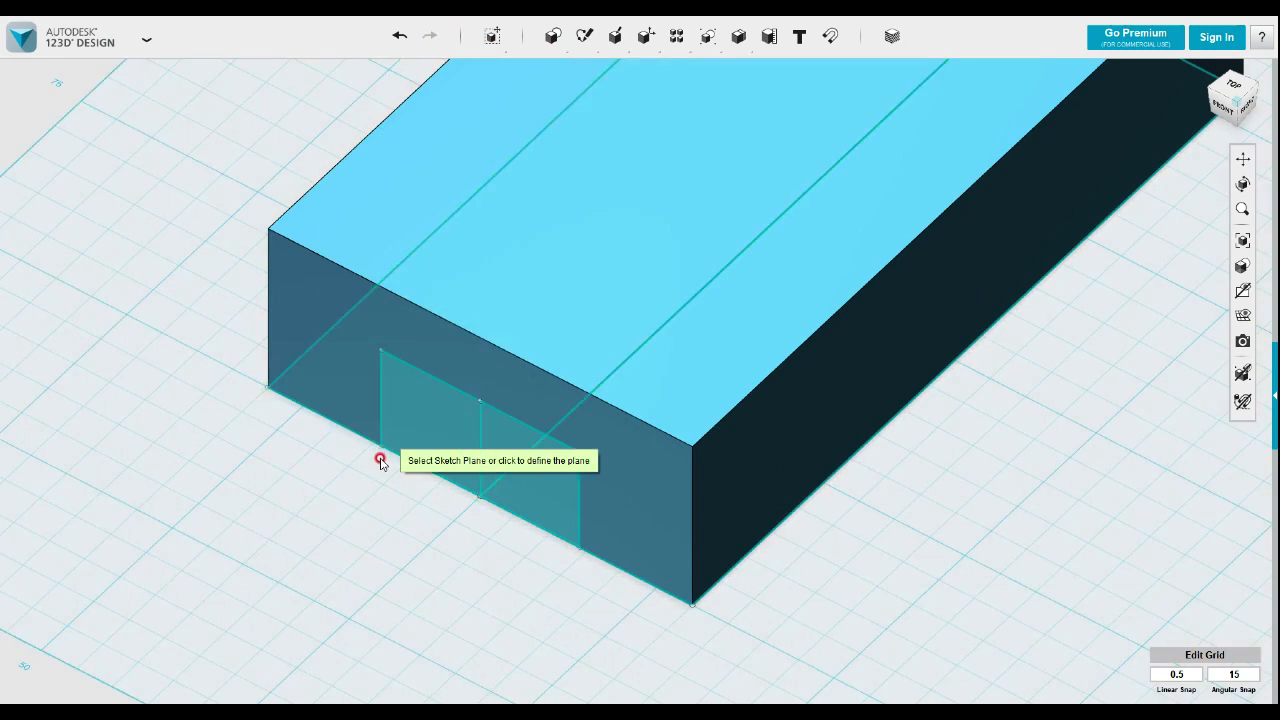
left_click(378, 447)
left_click(378, 447)
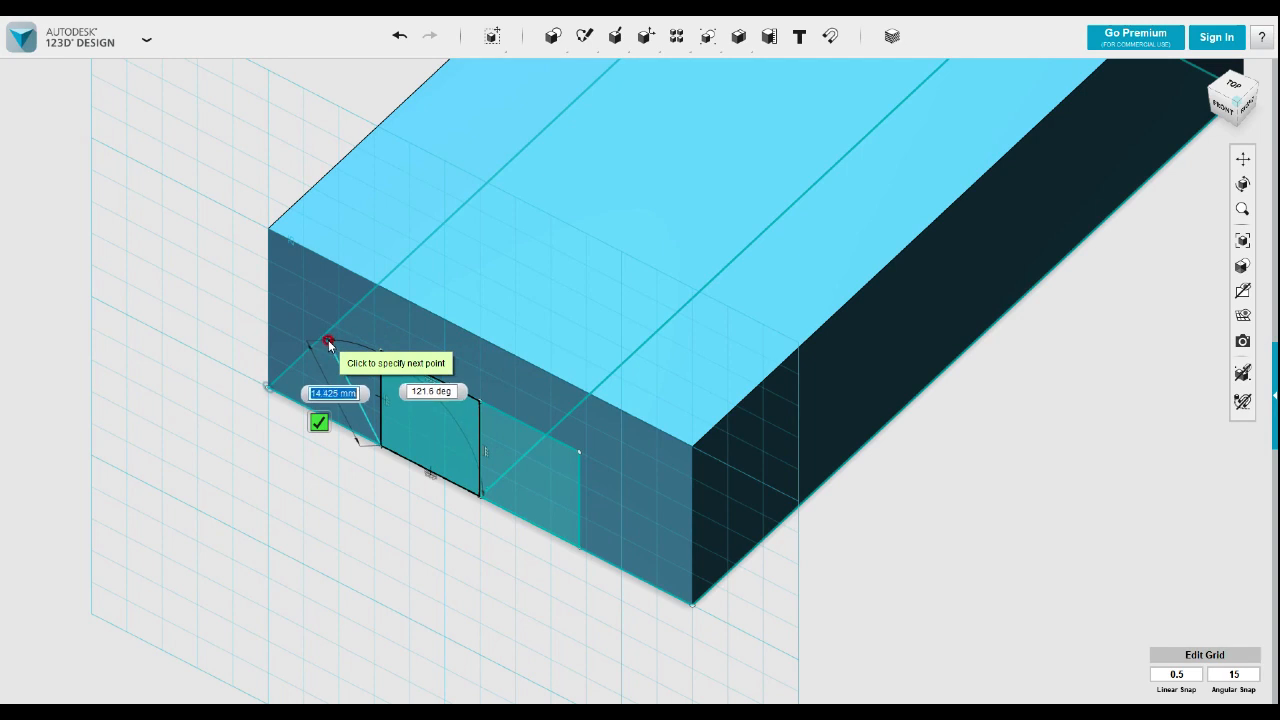
key("Tab")
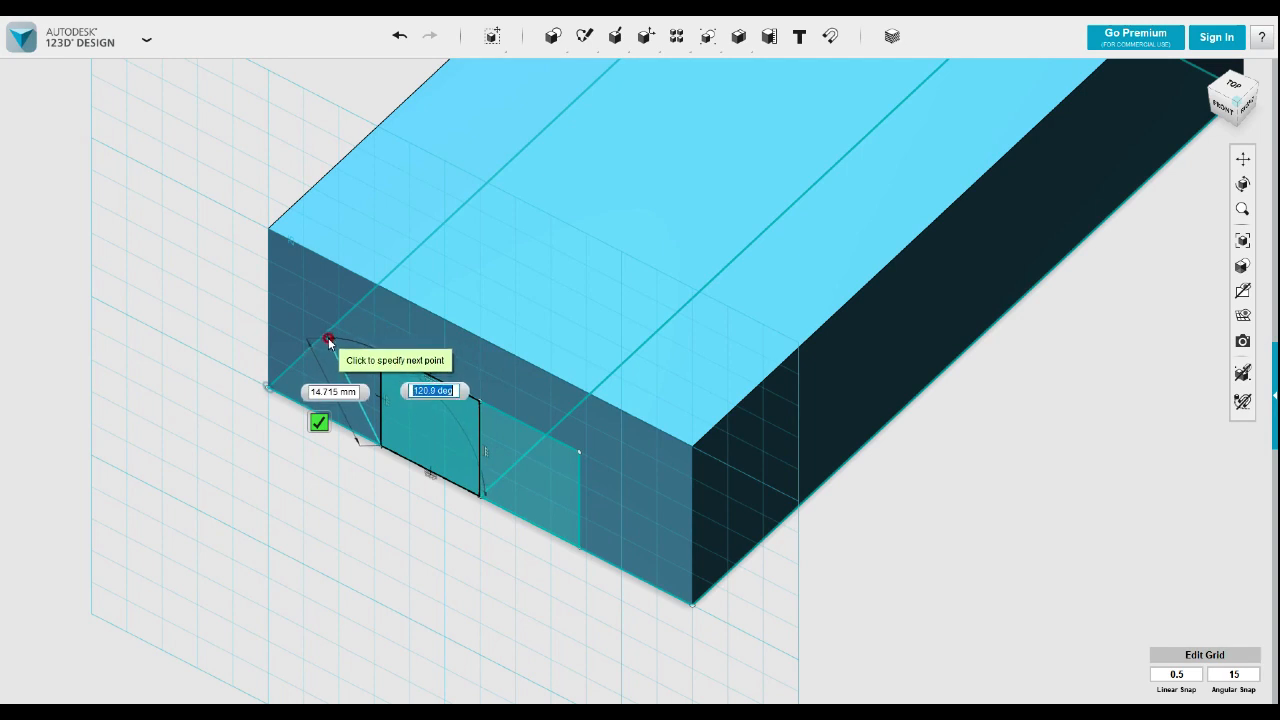
type("120")
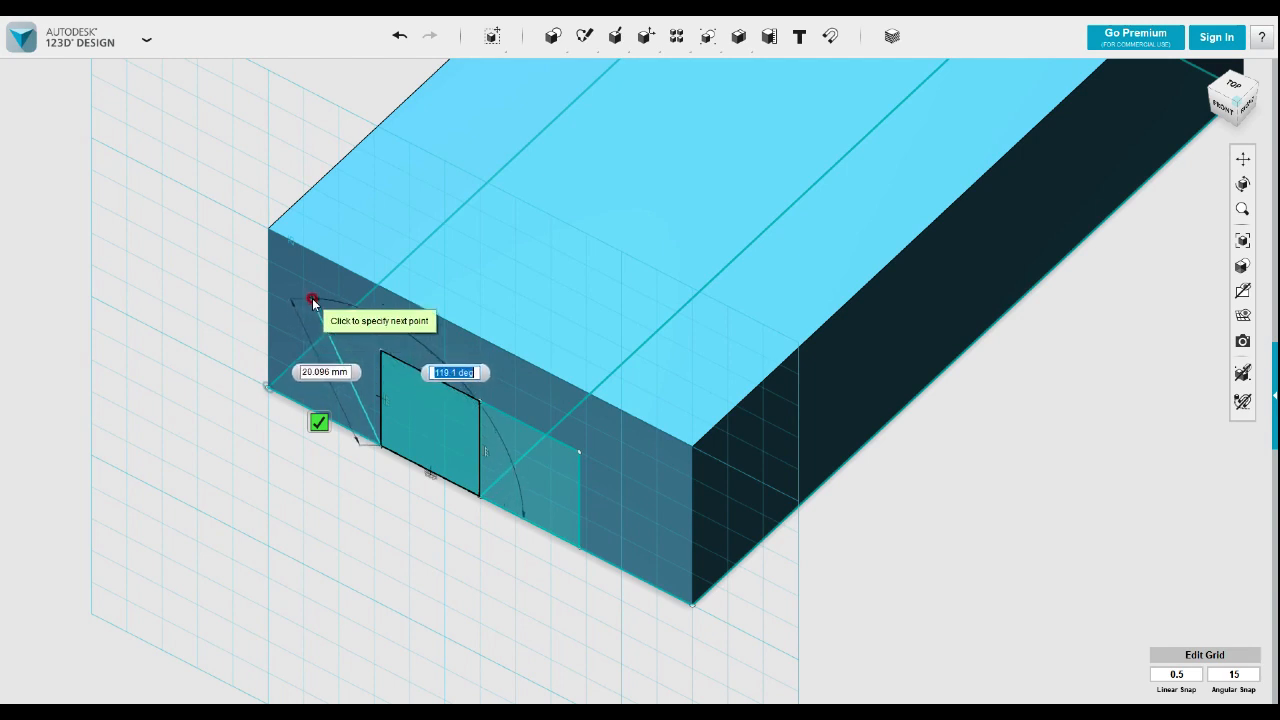
type("124")
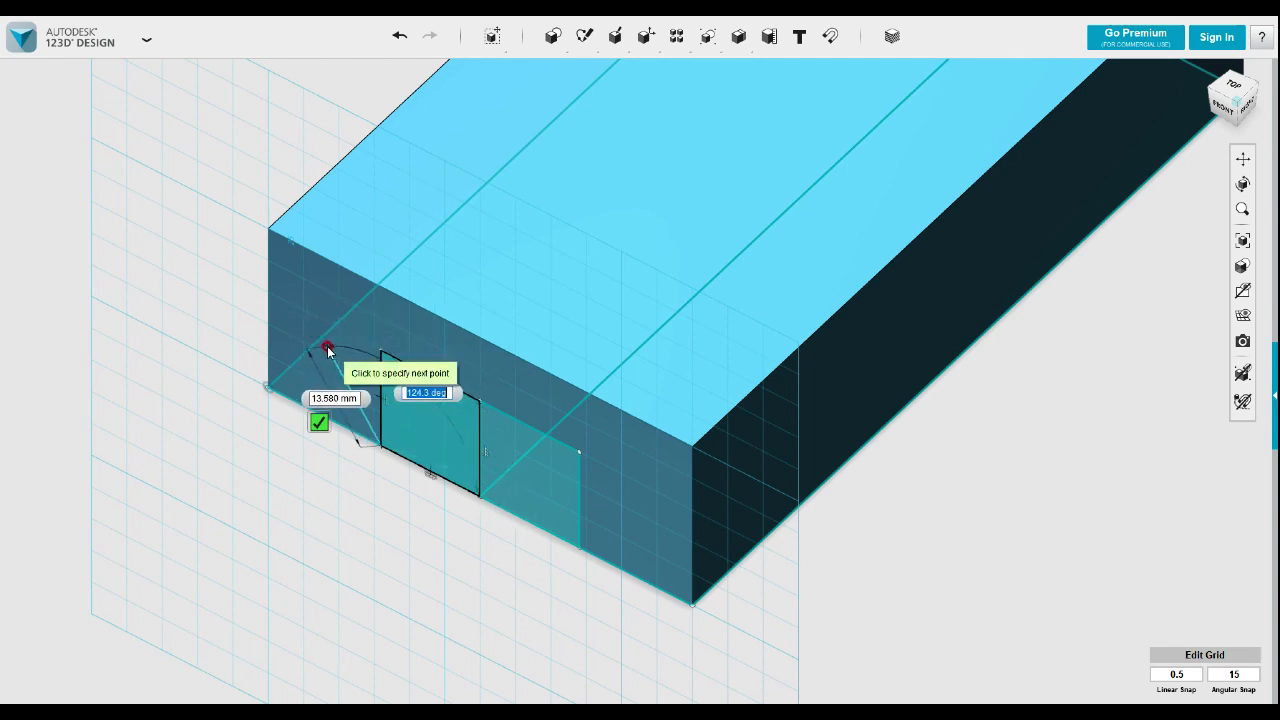
type("120")
key("Return")
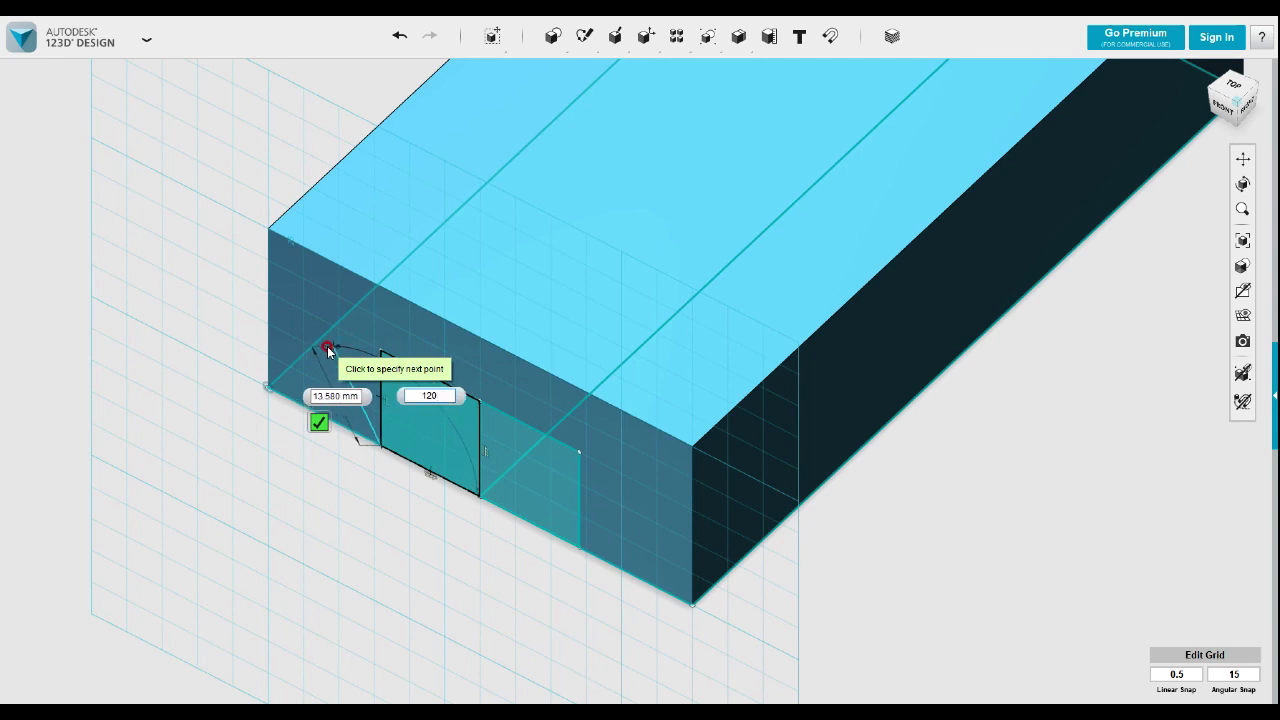
key("Tab")
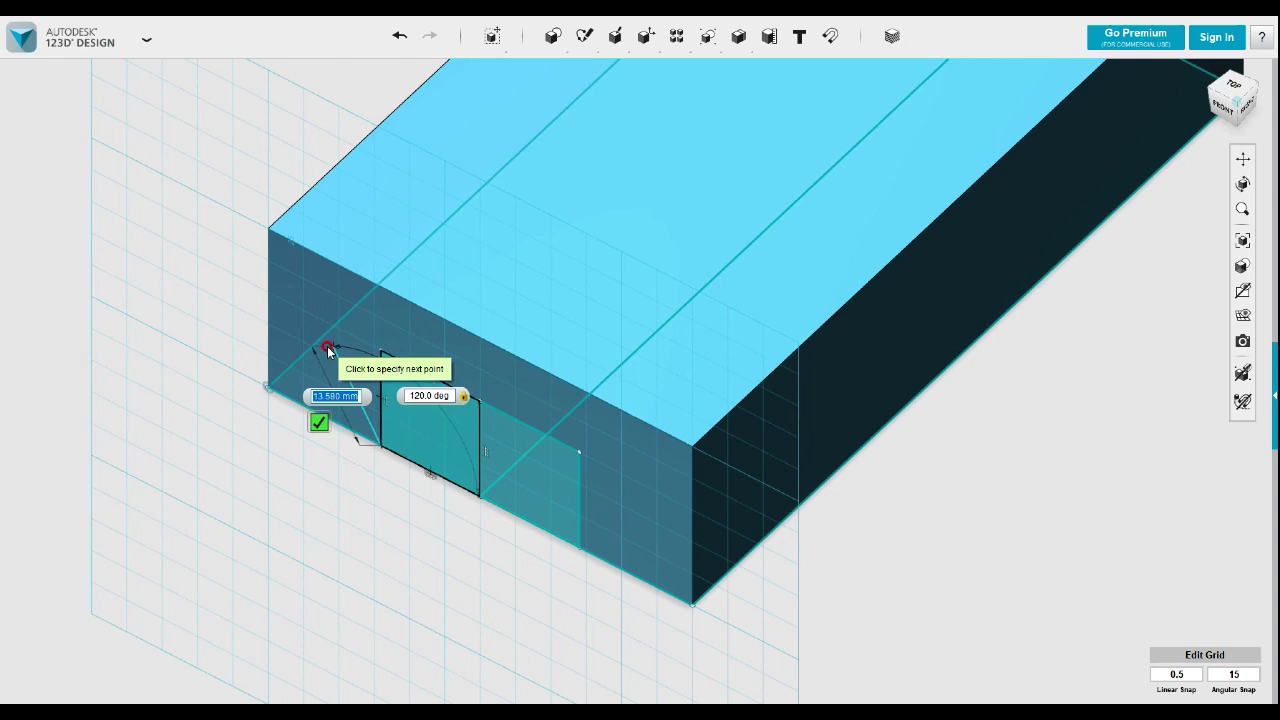
key("Tab")
key("Return")
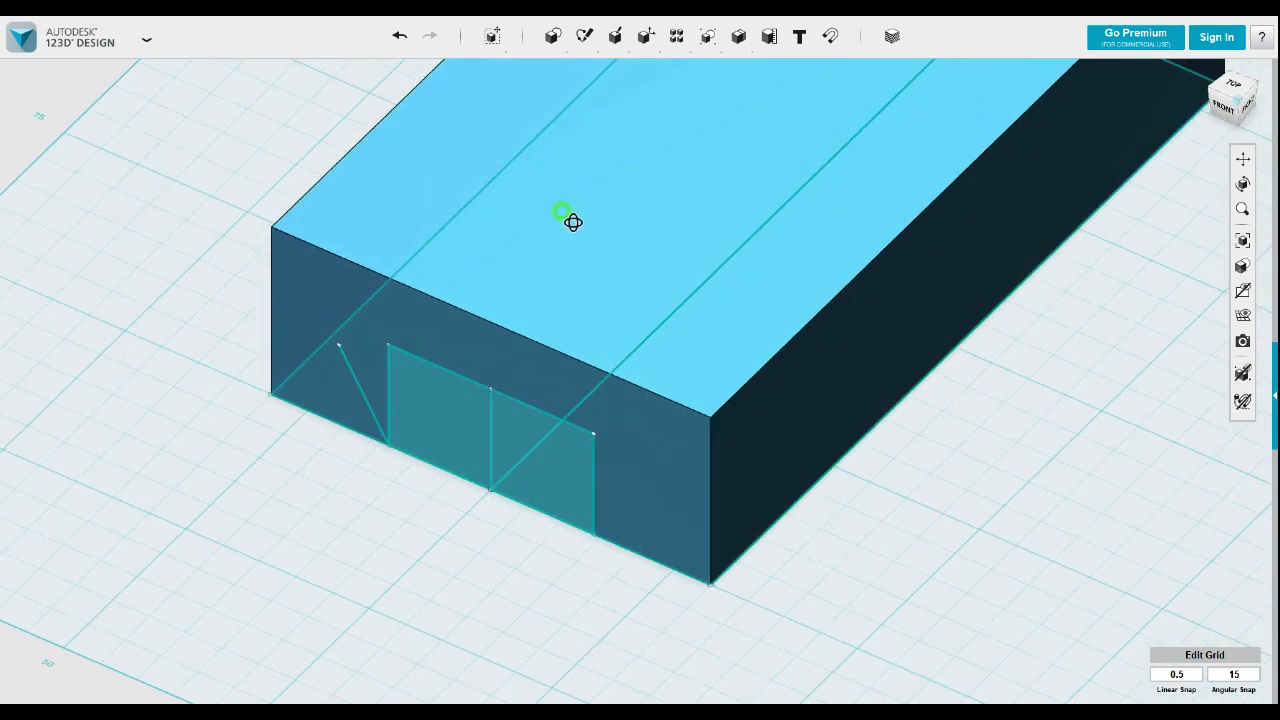
- Add a horizontal line about 11 mm long from the second rectangle's outer top corner towards the block's nearer side edge
right_click_drag(569, 214, 529, 237)
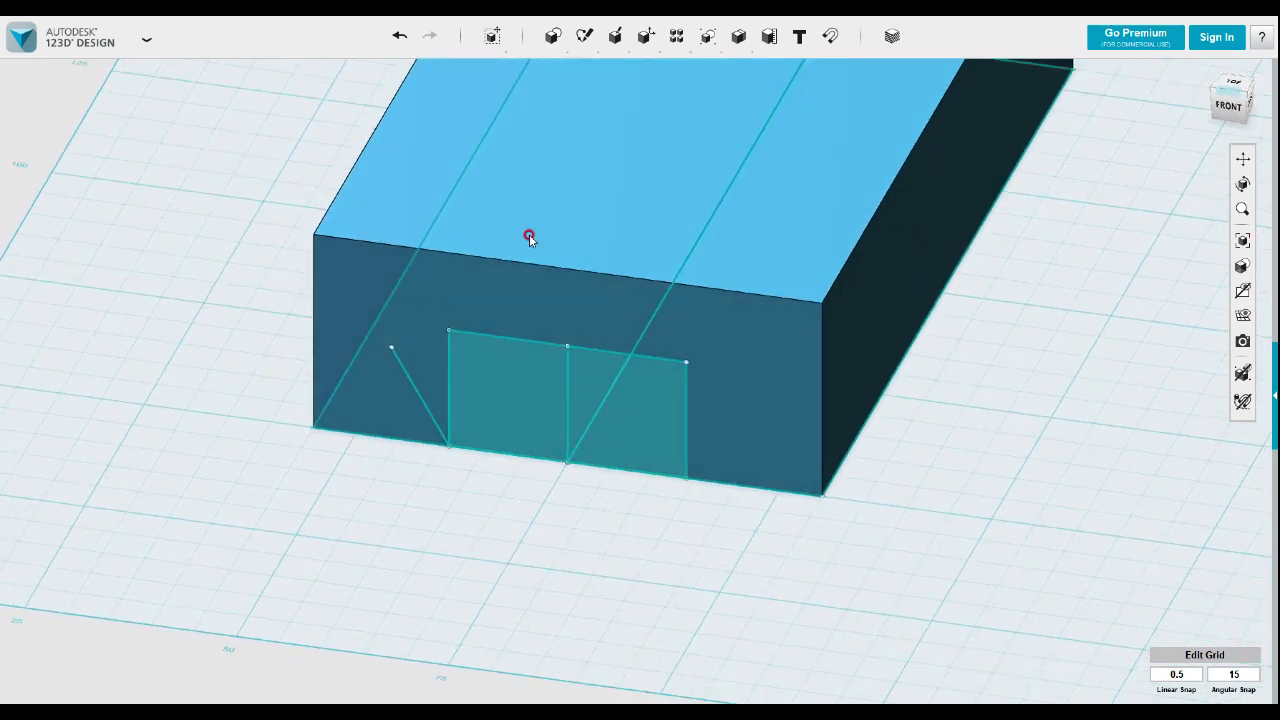
scroll(454, 286, "up", 3)
mouse_move(584, 36)
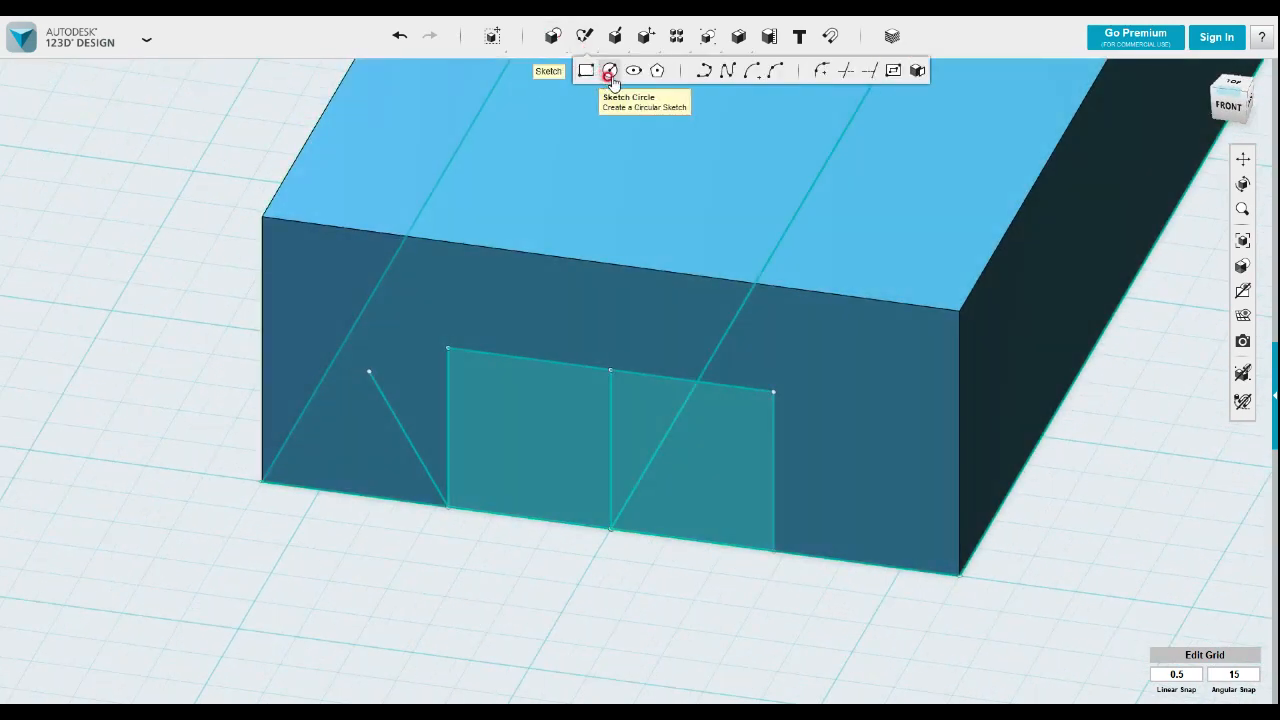
left_click(700, 72)
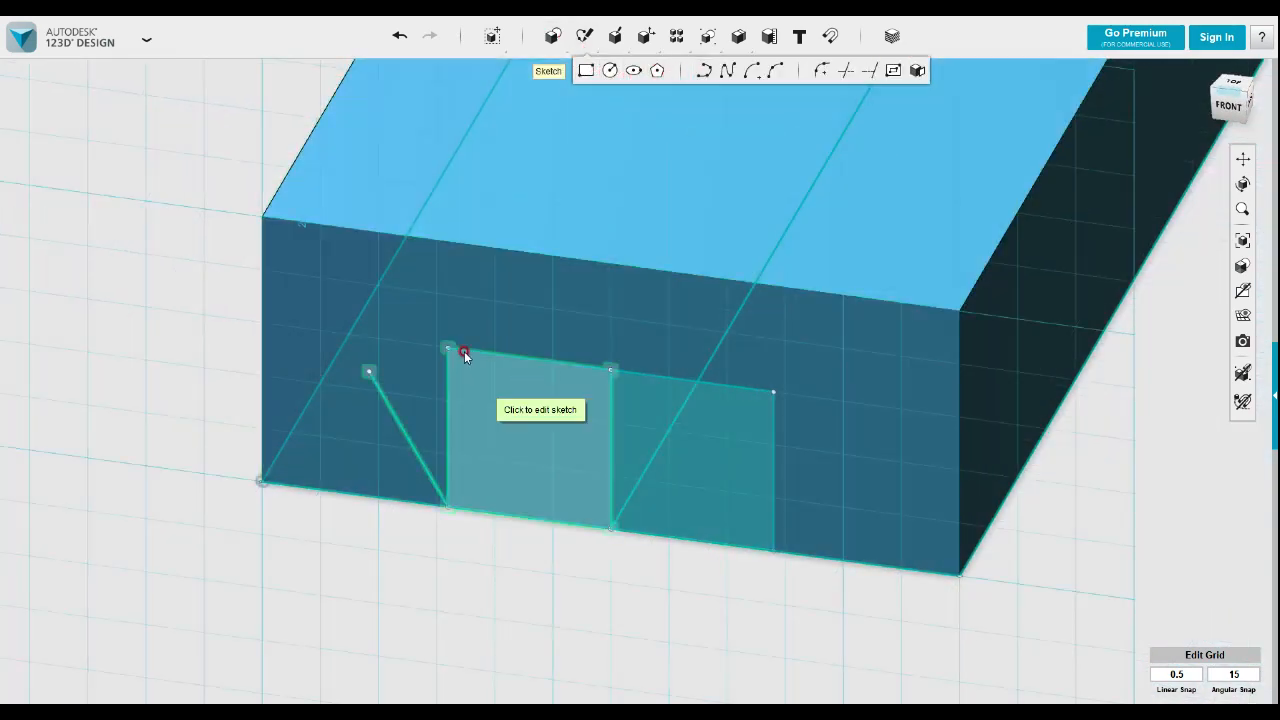
left_click(464, 354)
left_click(448, 349)
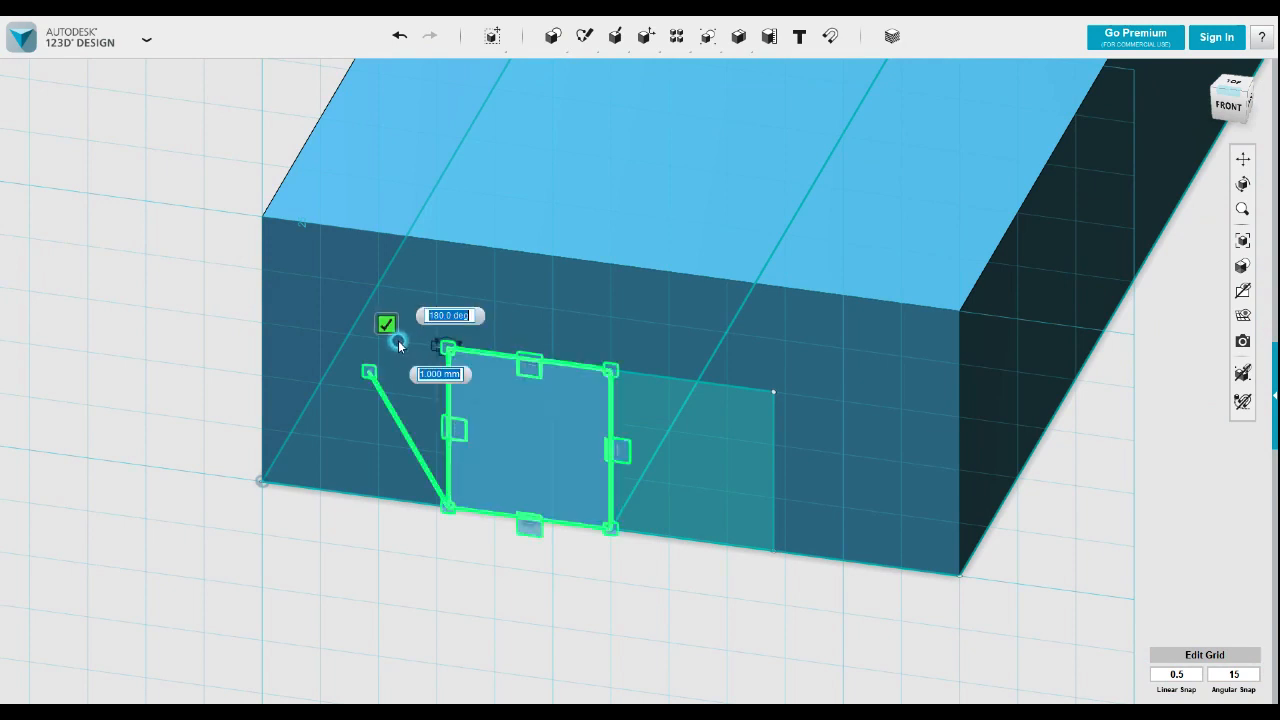
left_click(318, 330)
key("Escape")
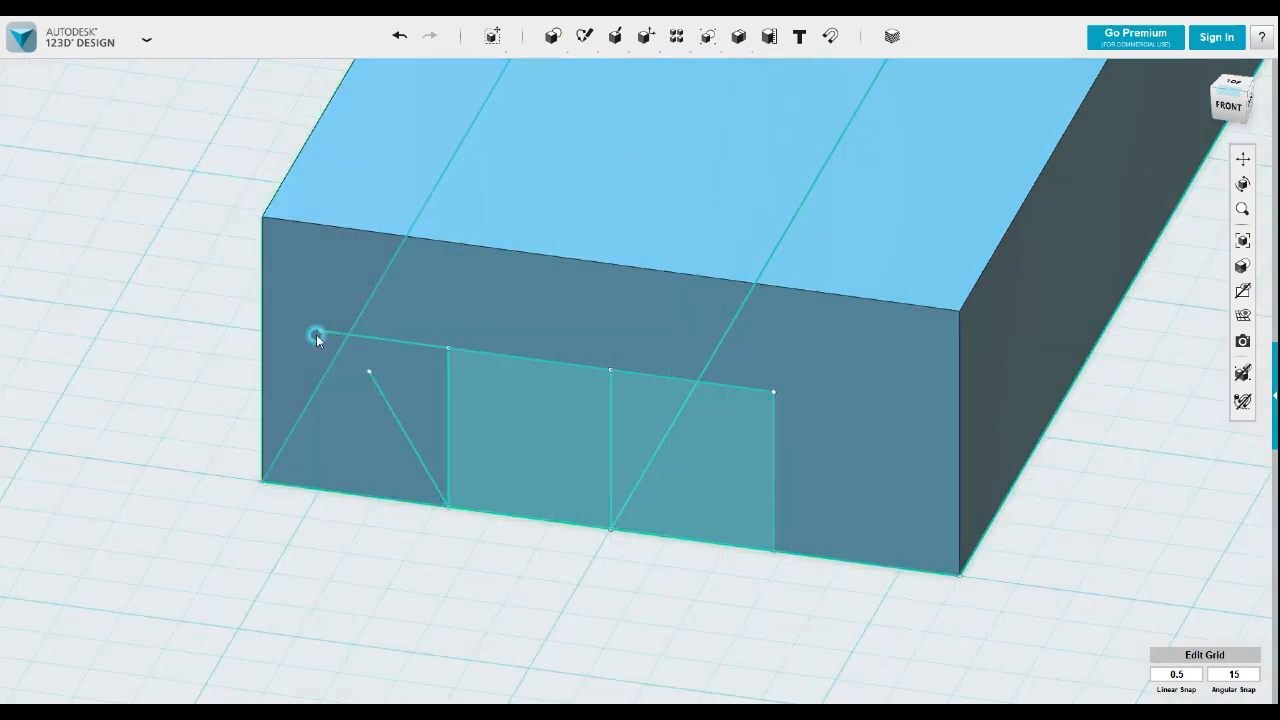
- Extend the slanted line up to meet the horizontal line
left_click(378, 385)
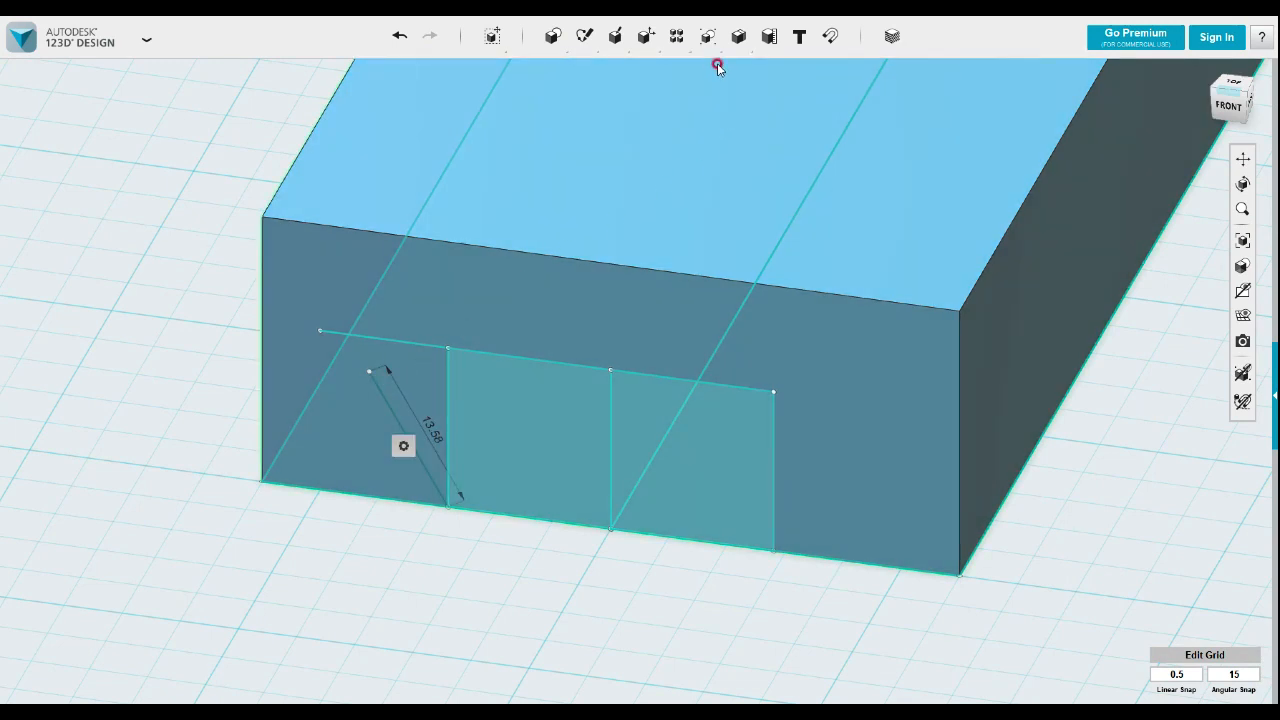
mouse_move(615, 38)
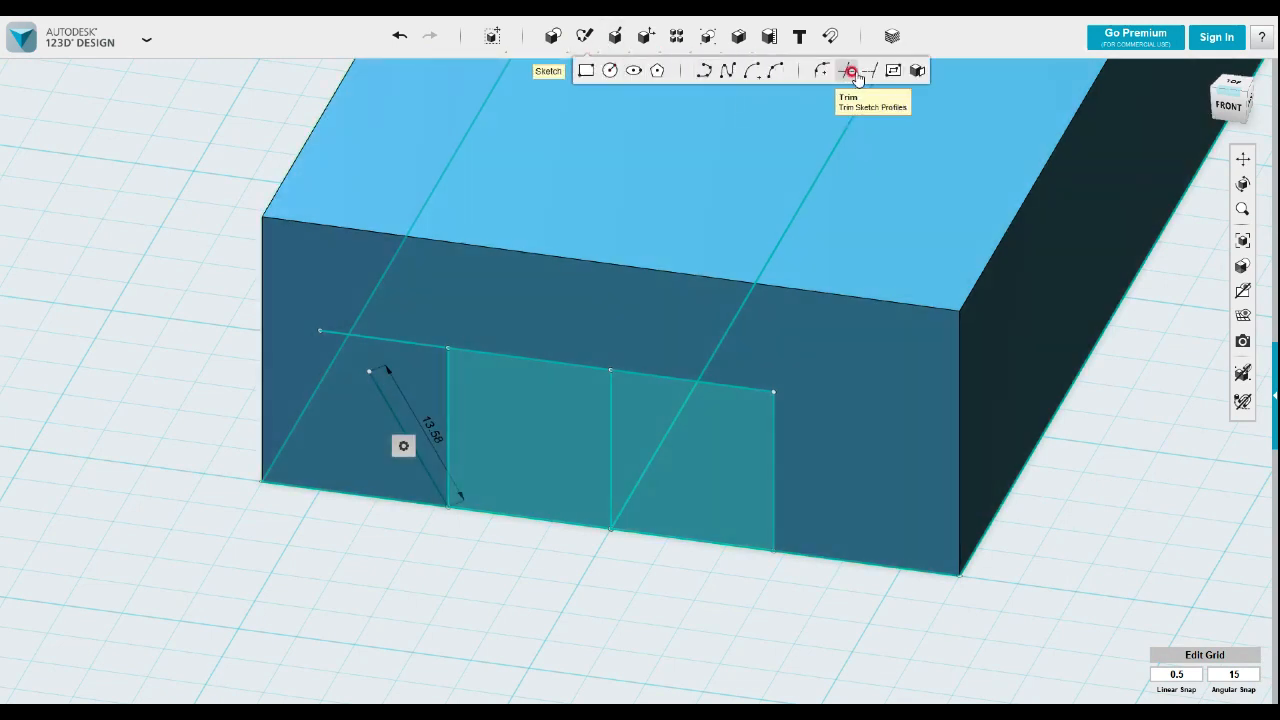
left_click(852, 74)
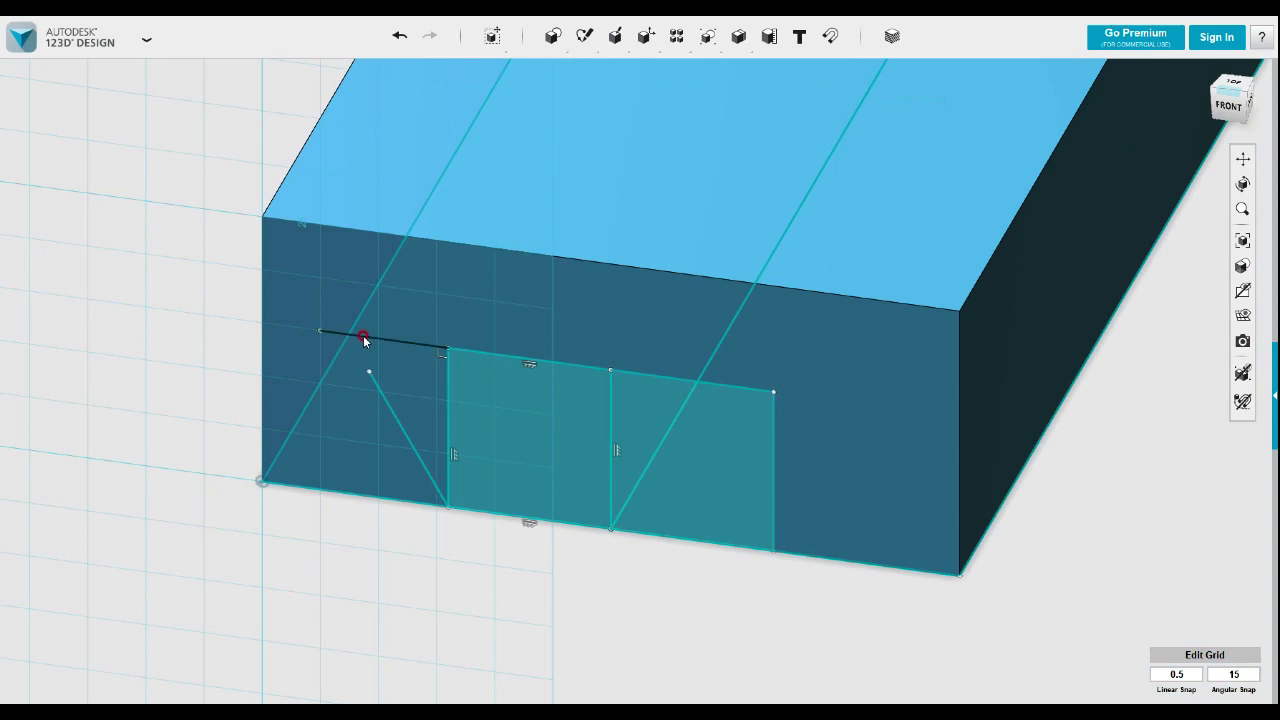
left_click(373, 382)
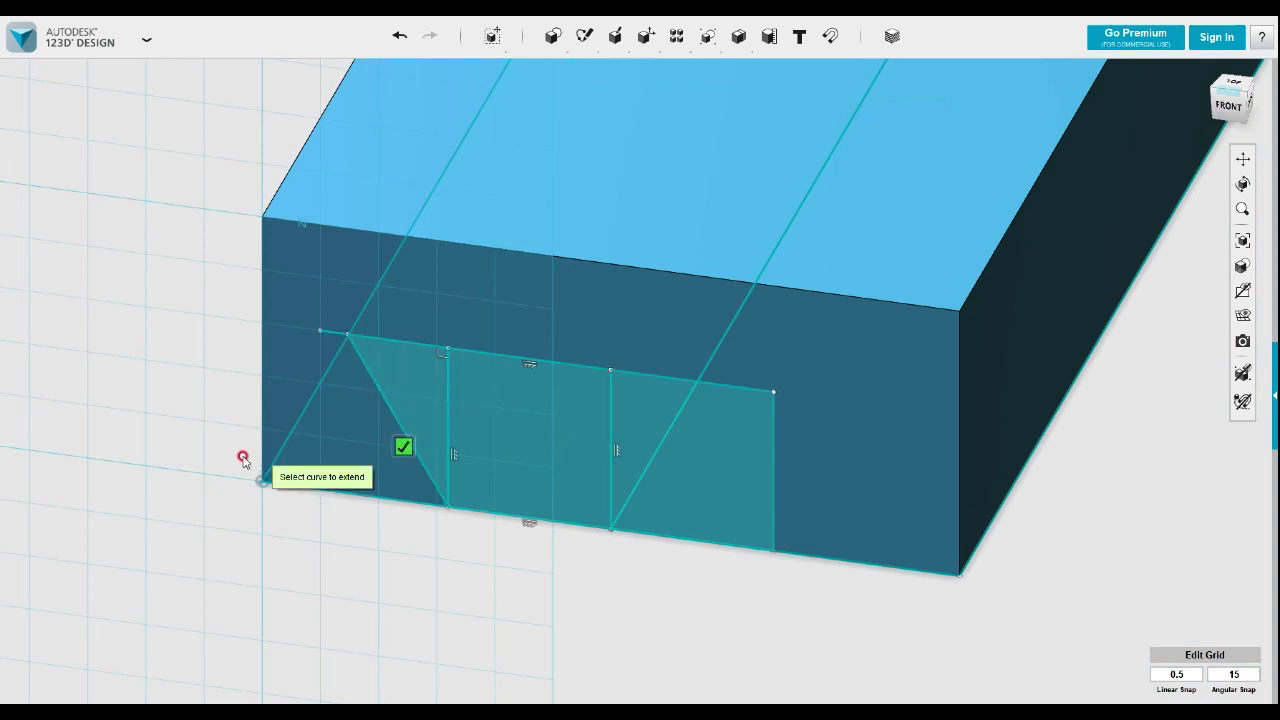
left_click(403, 446)
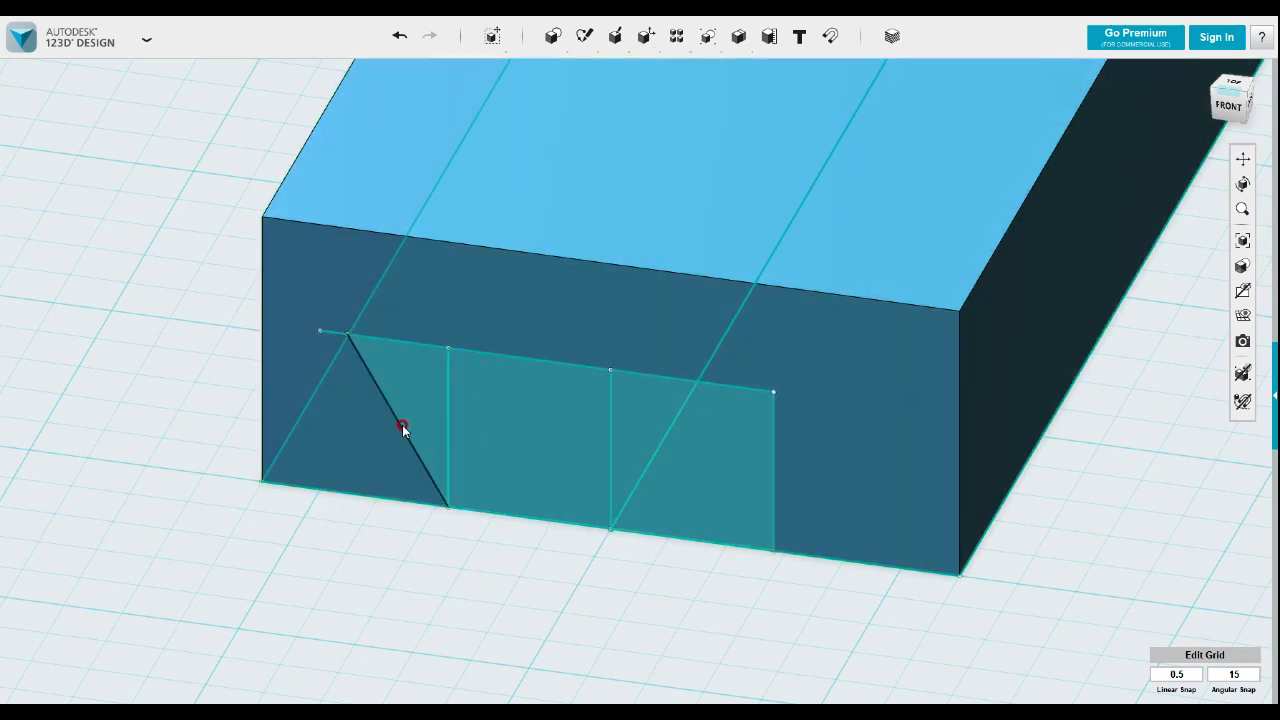
- Mirror the slanted line across the vertical centre line shared by the two rectangles
left_click(401, 426)
mouse_move(428, 486)
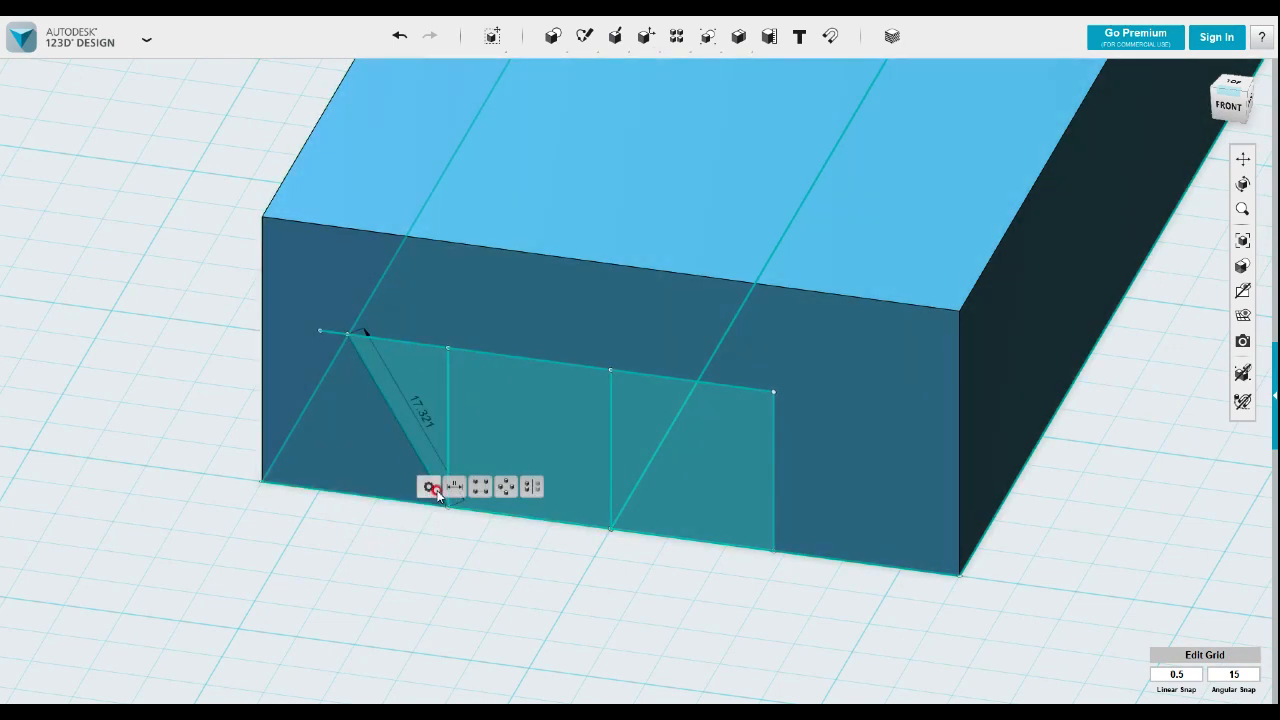
left_click(532, 487)
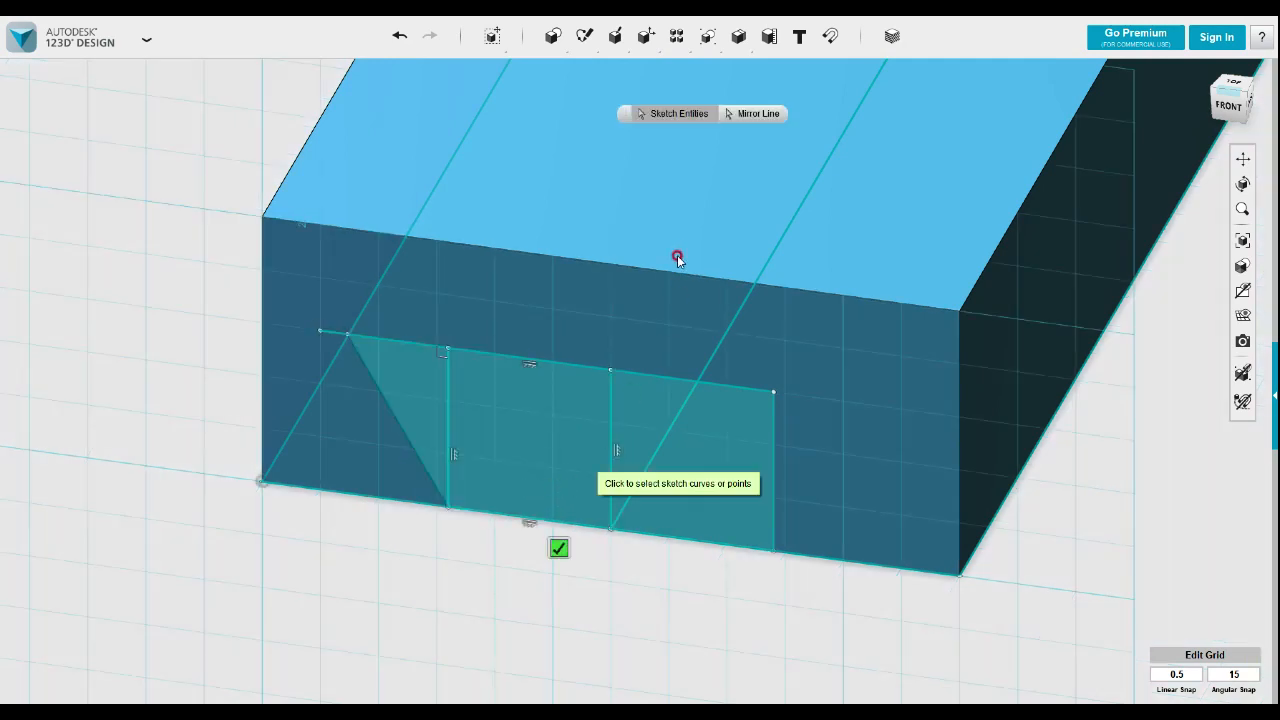
left_click(758, 113)
left_click(611, 462)
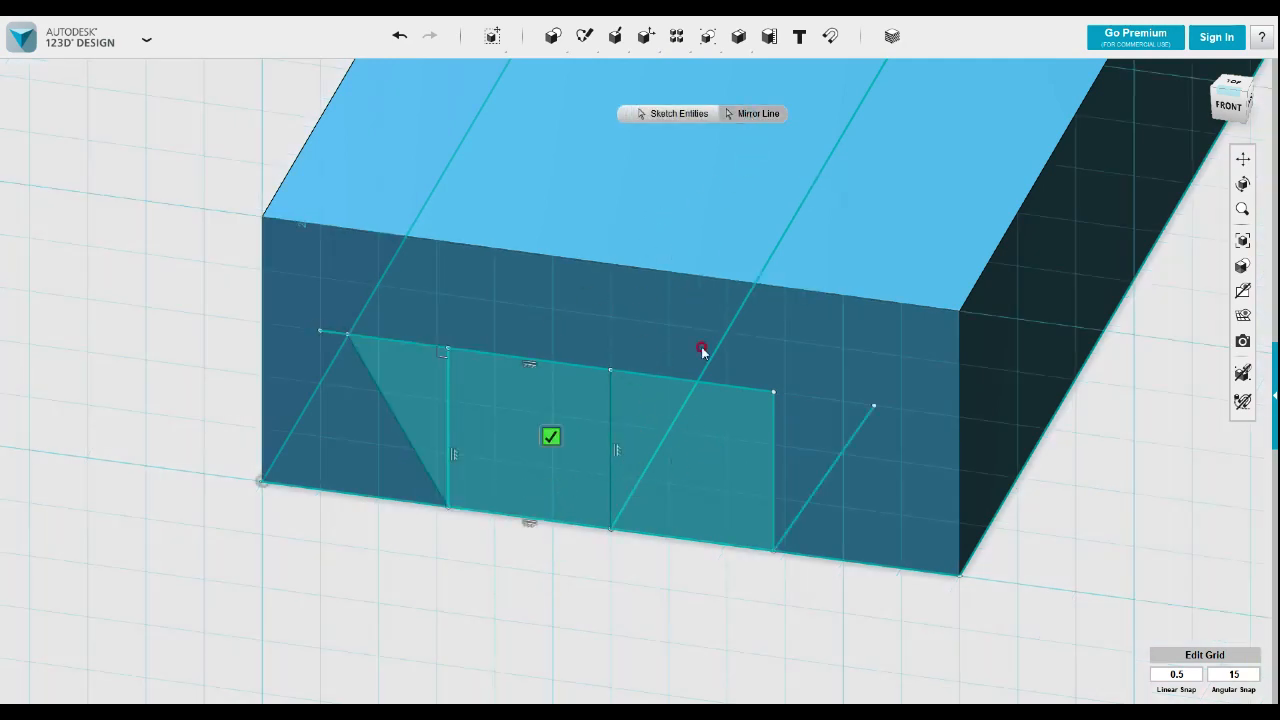
left_click(552, 437)
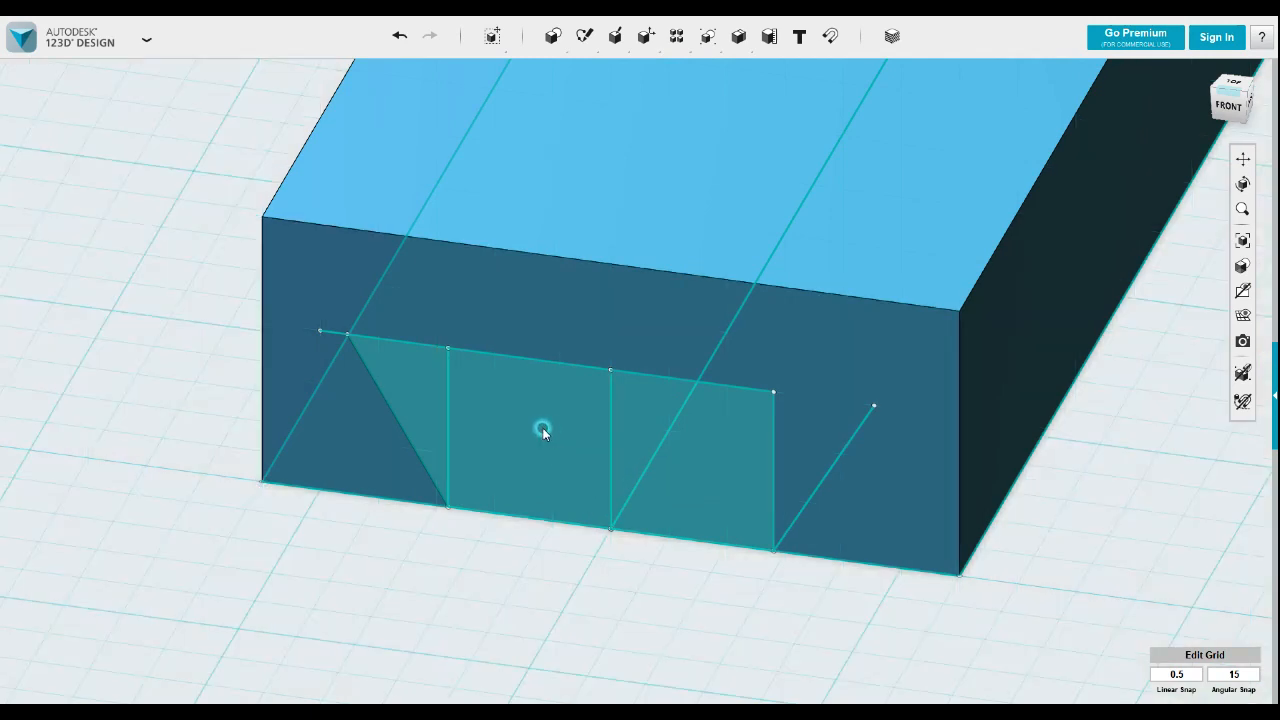
- Mirror the horizontal line at the profile's upper corner across the vertical centre line shared by the two rectangles
left_click(411, 346)
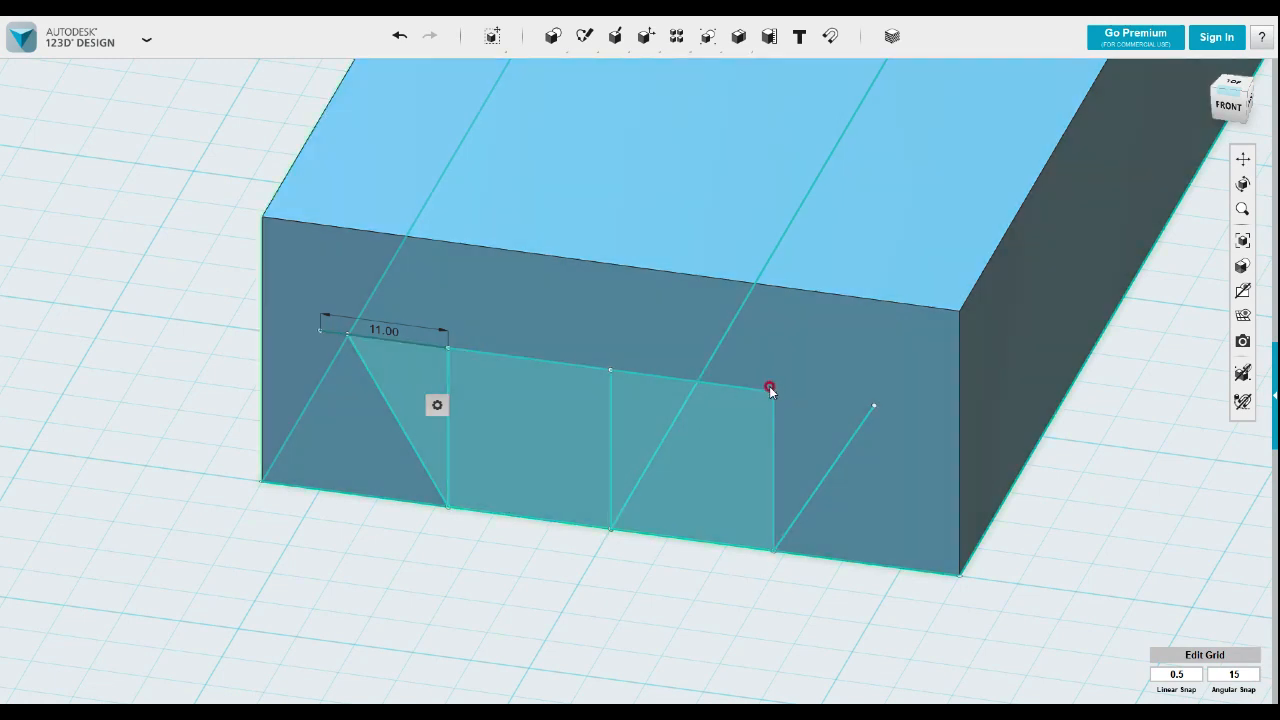
left_click(761, 391)
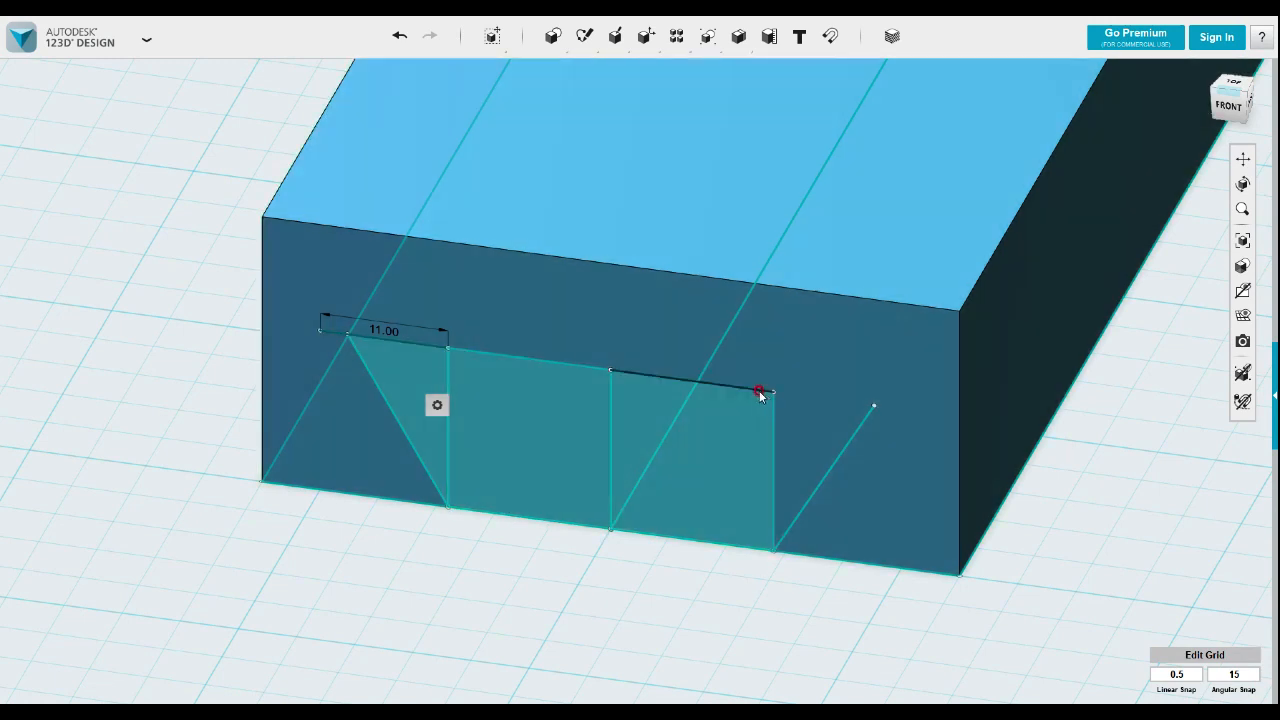
left_click(416, 349)
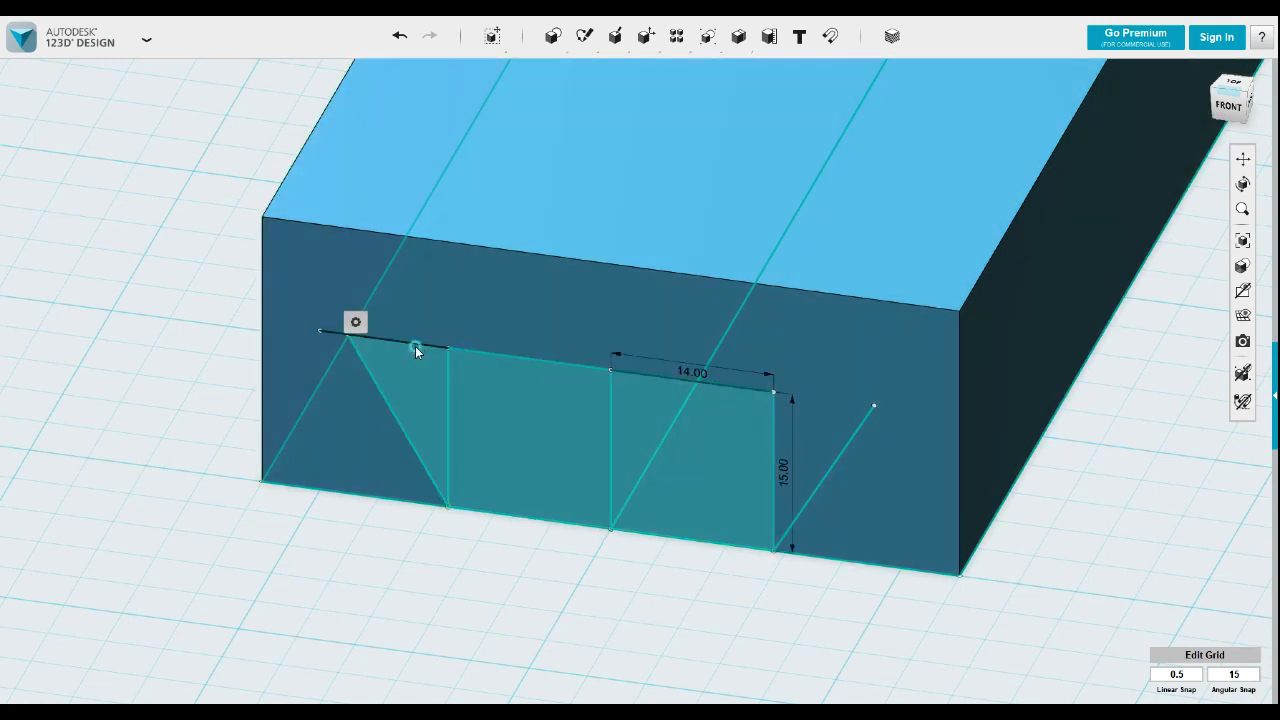
mouse_move(440, 407)
left_click(545, 405)
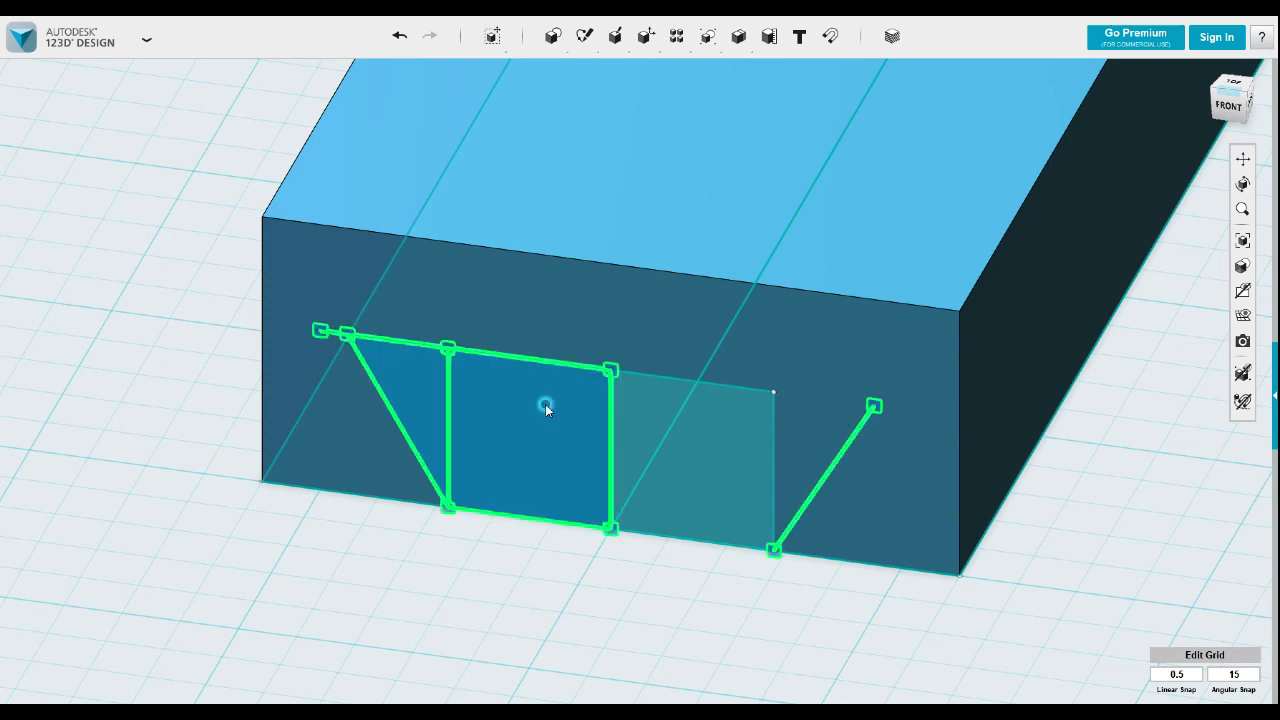
left_click(751, 117)
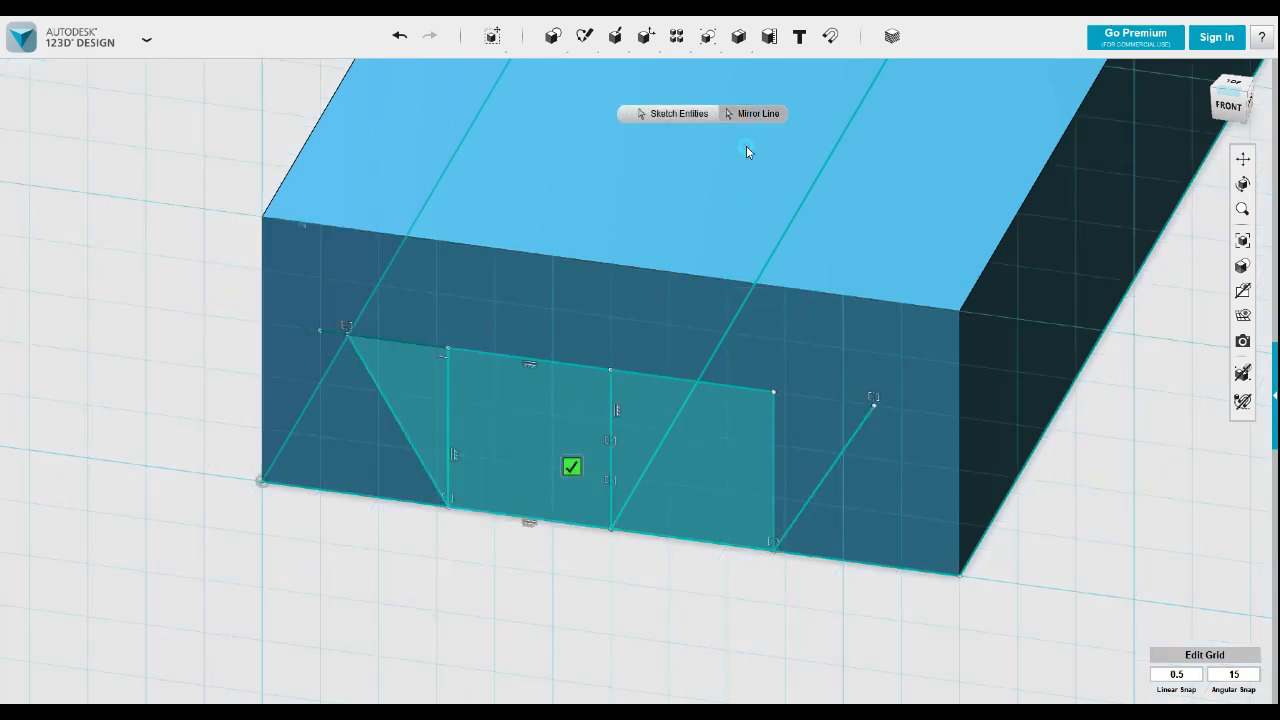
left_click(611, 400)
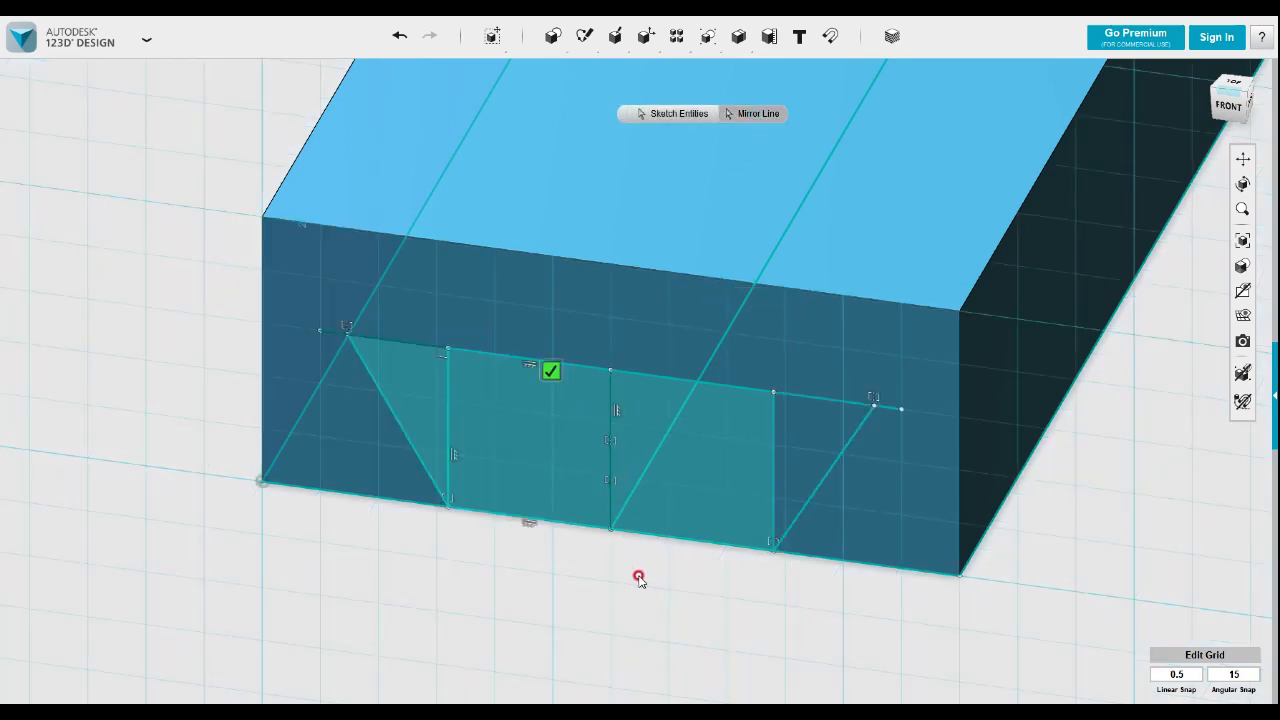
left_click(654, 583)
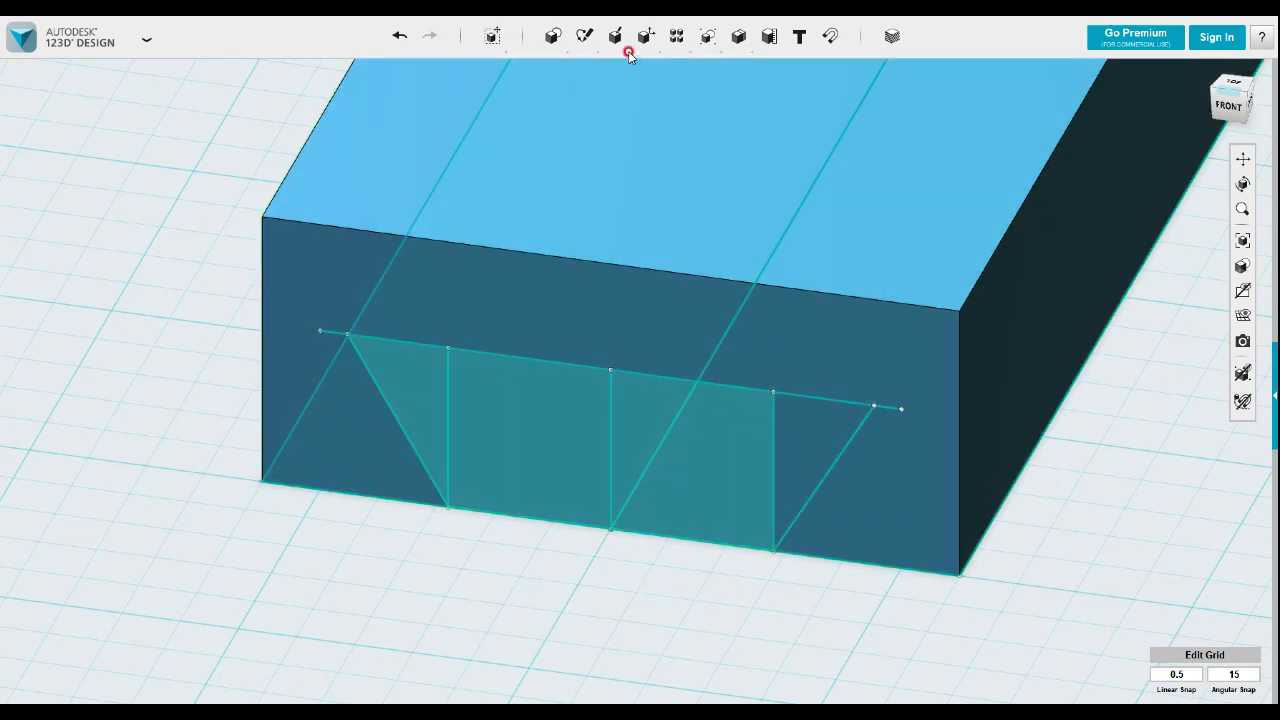
- Draw a vertical 15 mm line down the second rectangle's outer side to close the remaining triangular region of the profile
mouse_move(585, 40)
left_click(704, 70)
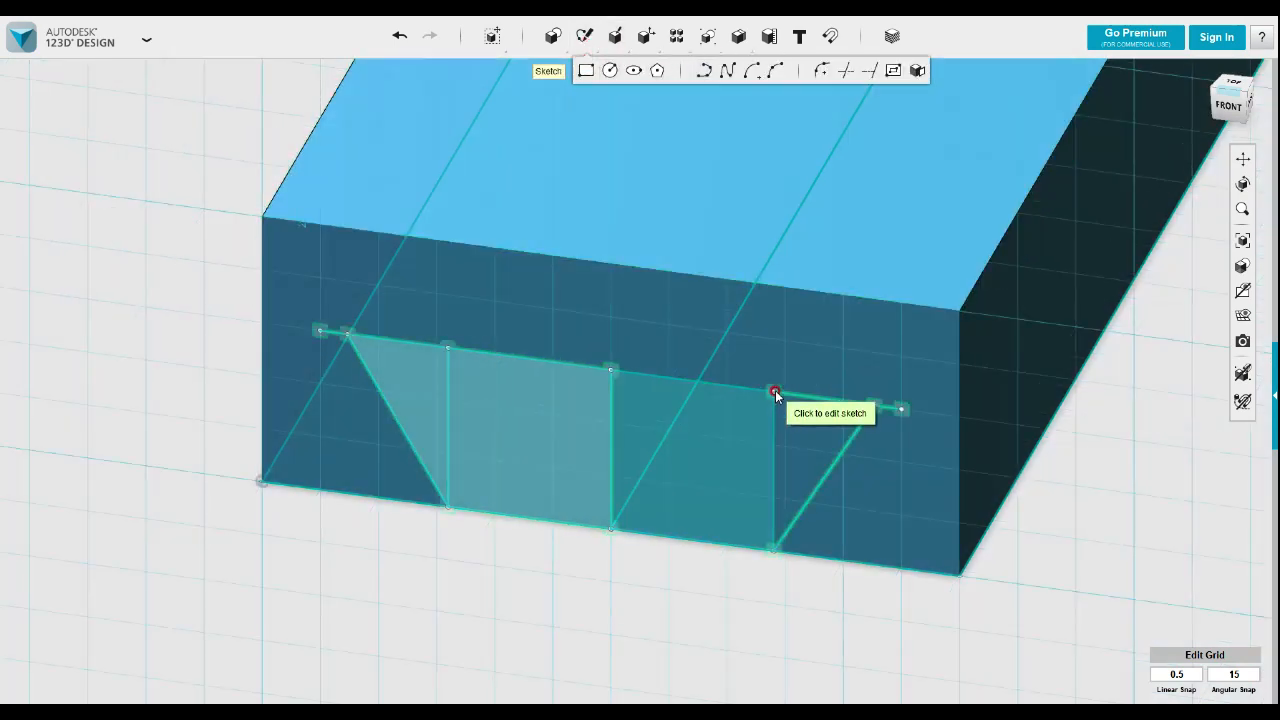
left_click(773, 392)
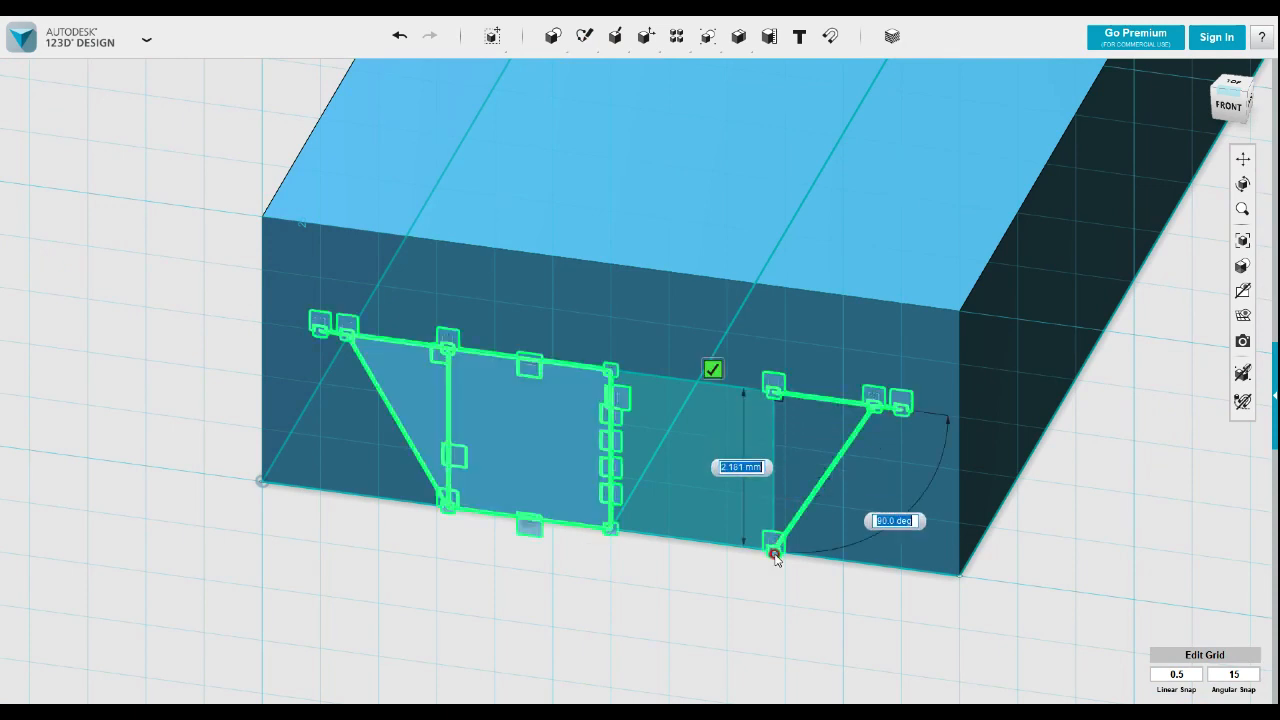
left_click(773, 550)
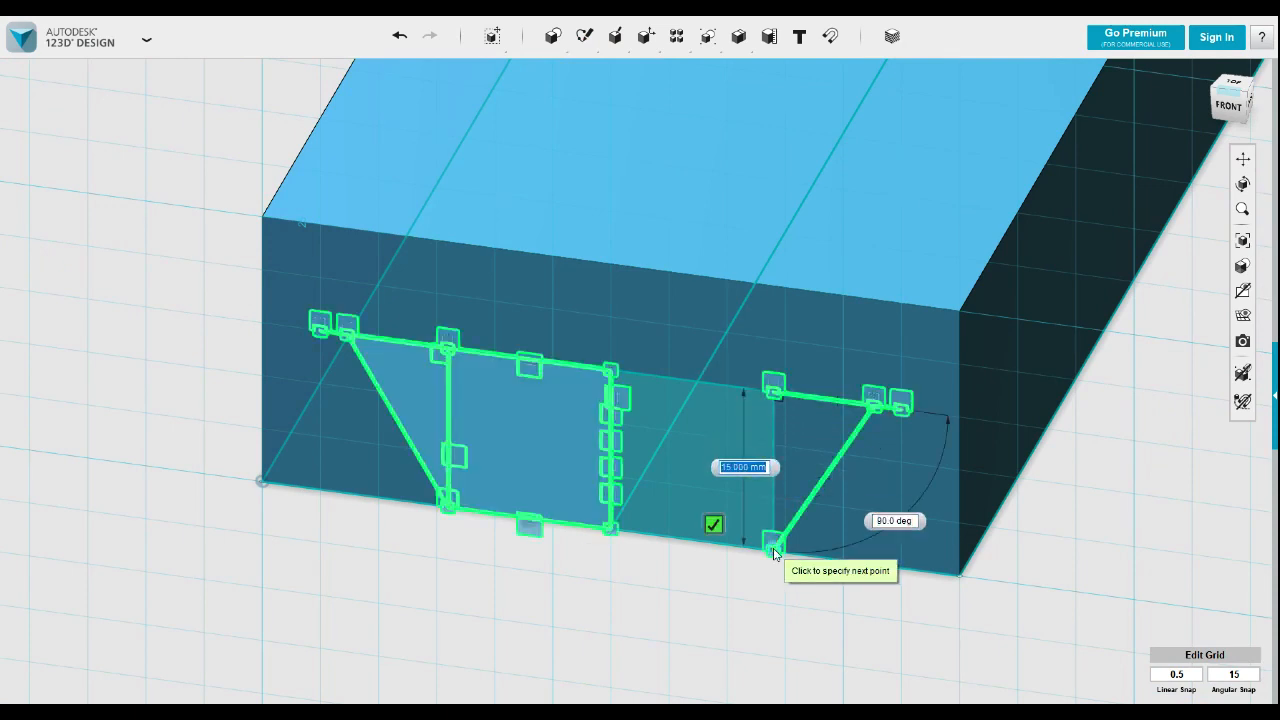
left_click(714, 524)
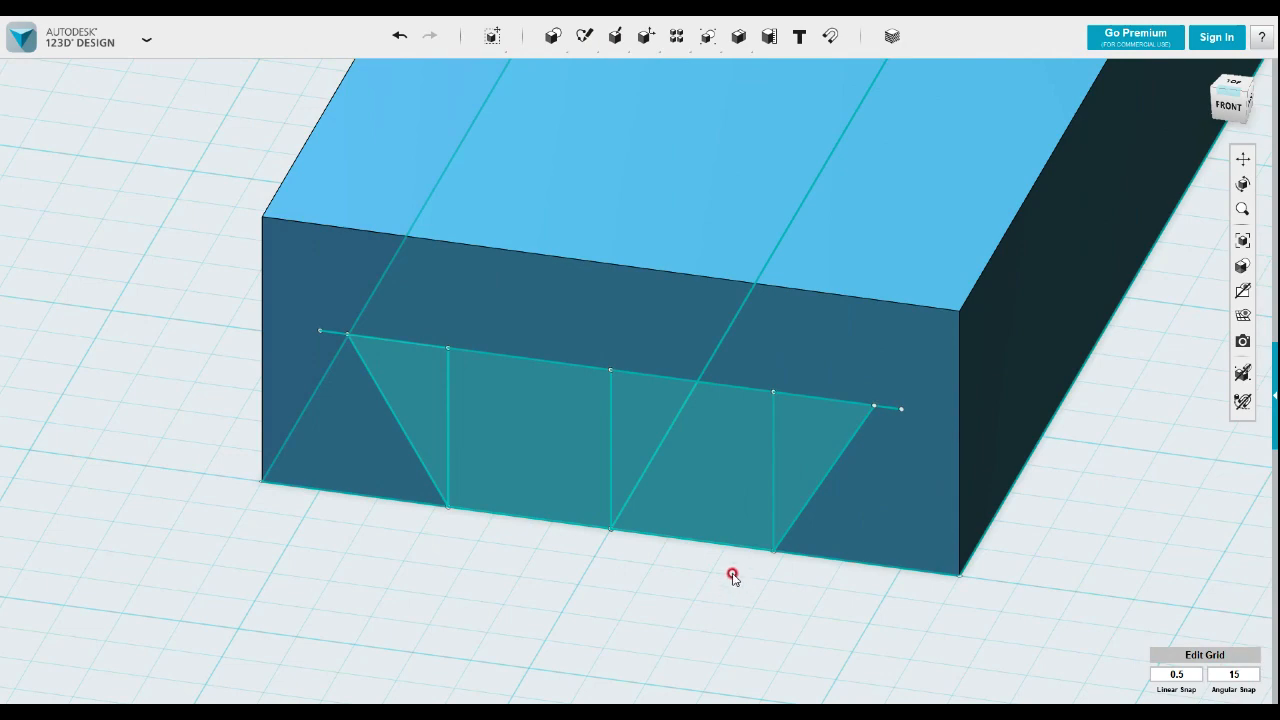
- Extrude all four regions of the dovetail profile by -172 mm to cut a slot through the block's full length
scroll(732, 577, "down", 5)
right_click_drag(723, 574, 702, 610)
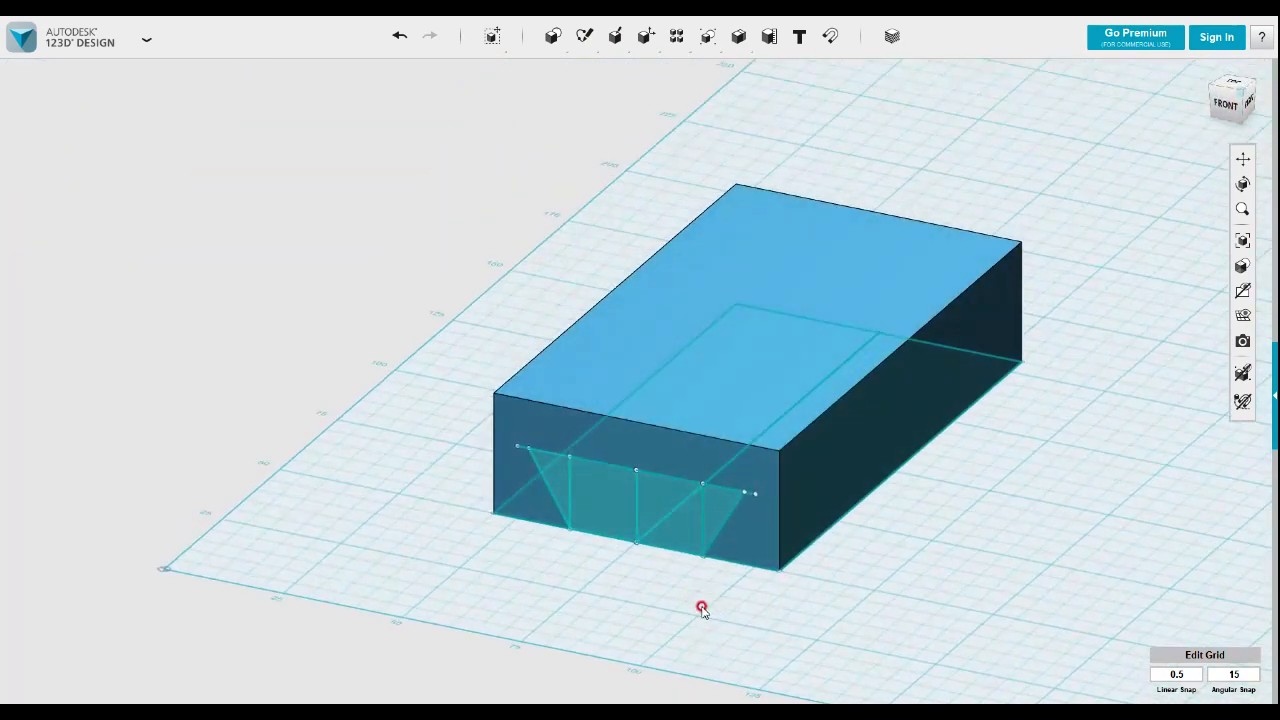
left_click(717, 515)
left_click(680, 528, "shift")
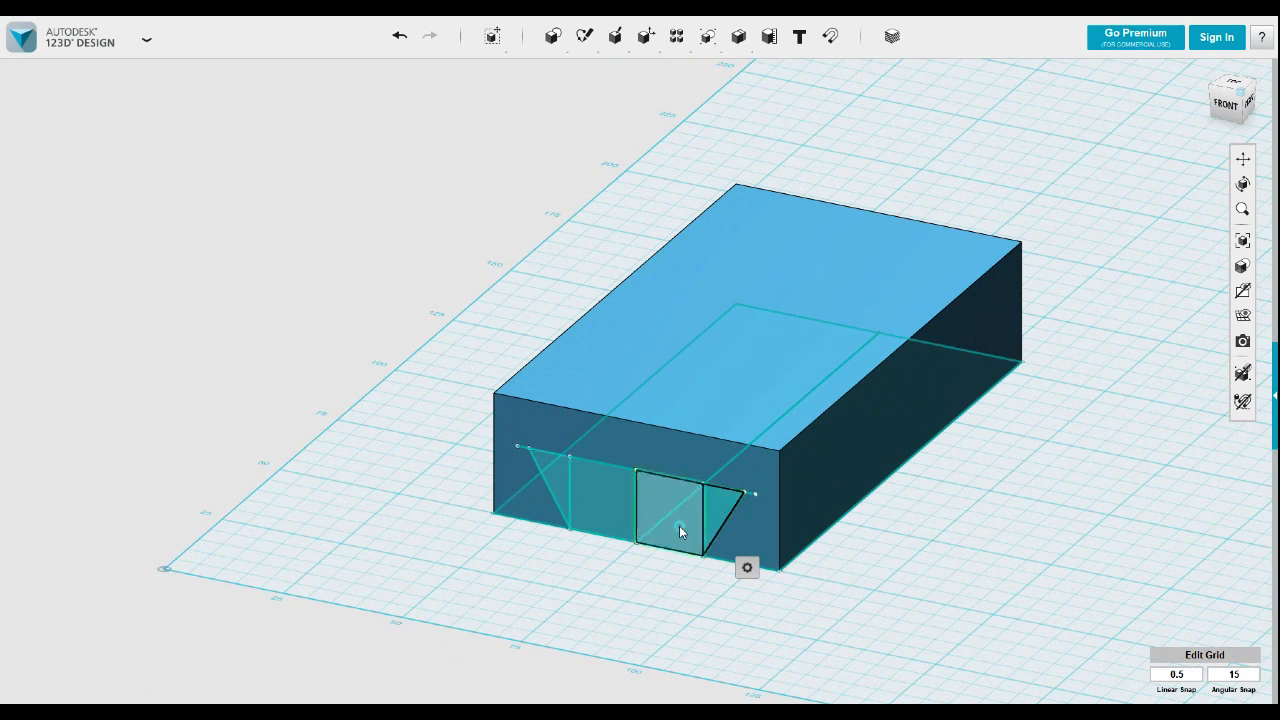
left_click(611, 517, "shift")
left_click(555, 482, "shift")
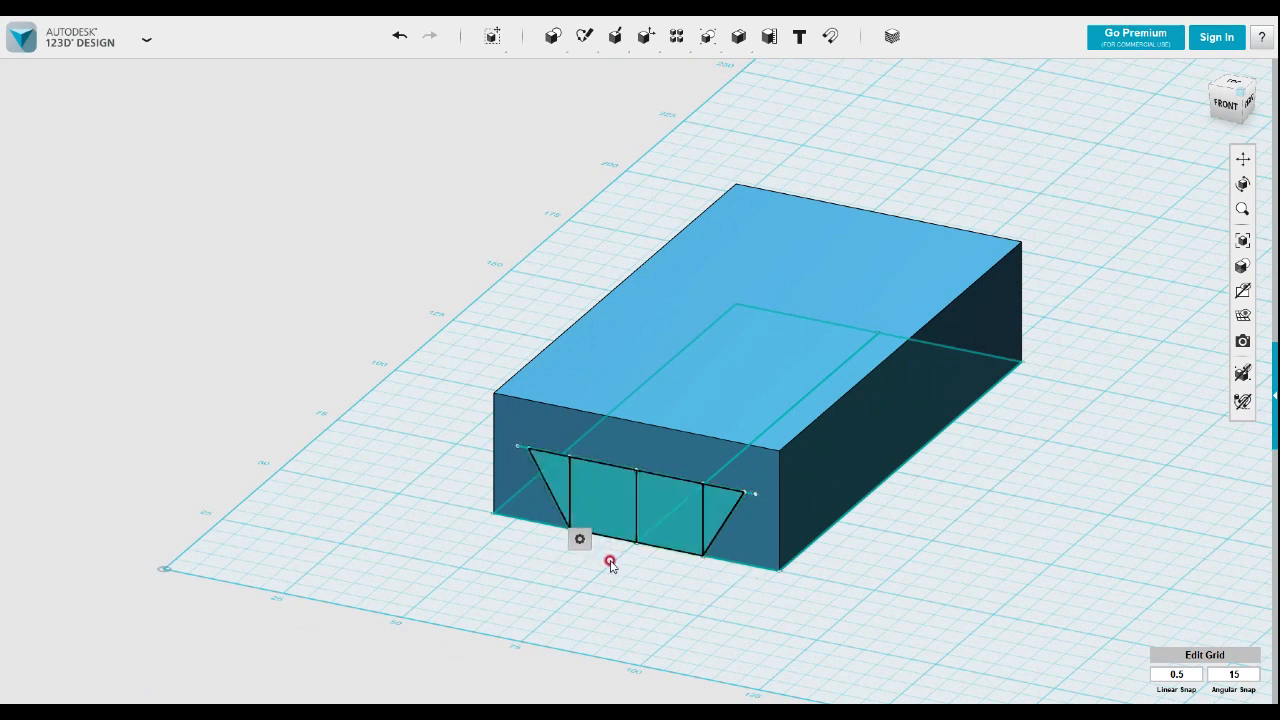
mouse_move(579, 539)
left_click(657, 541)
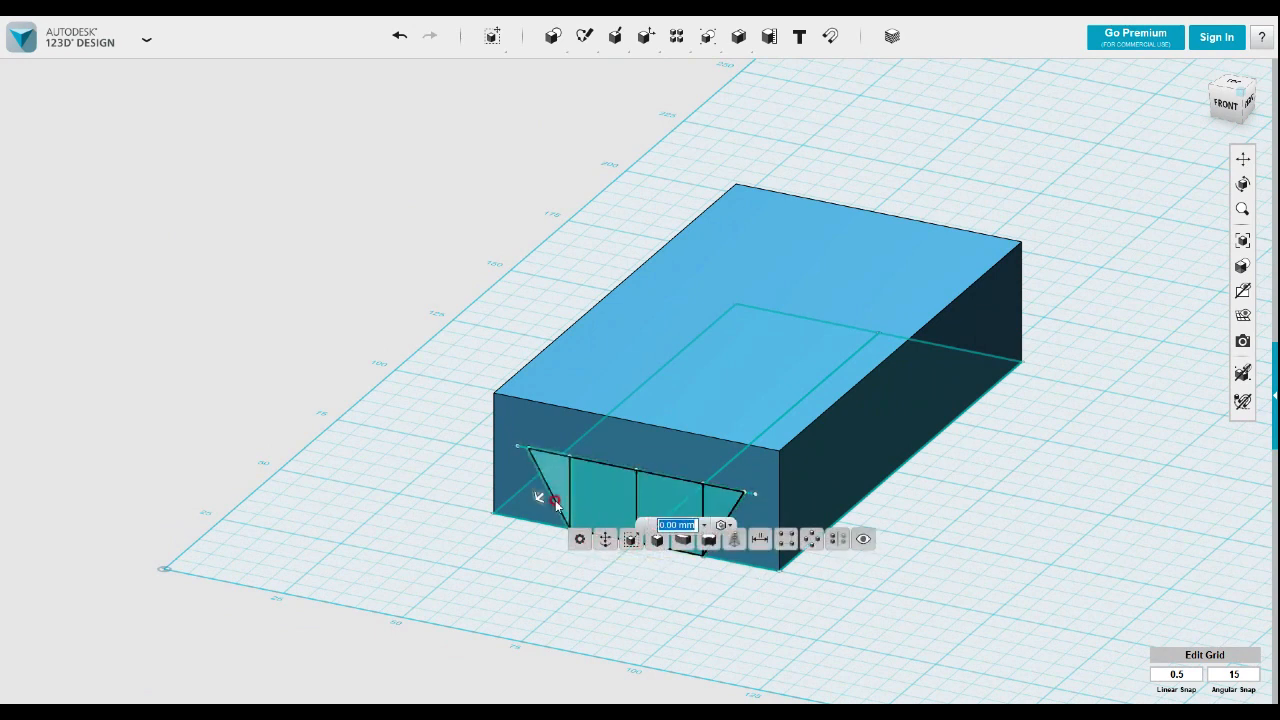
left_click_drag(541, 494, 955, 137)
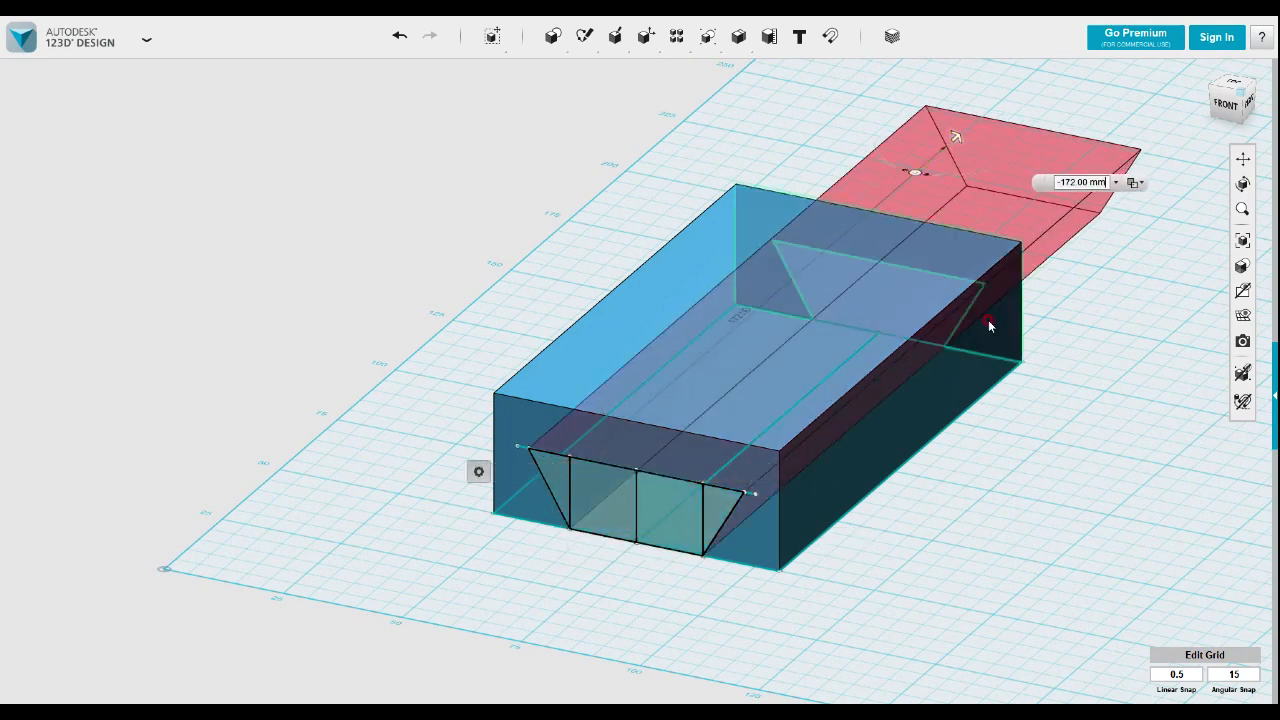
left_click(984, 446)
- Hide all sketches so that only the slotted block is displayed
right_click_drag(980, 478, 931, 540)
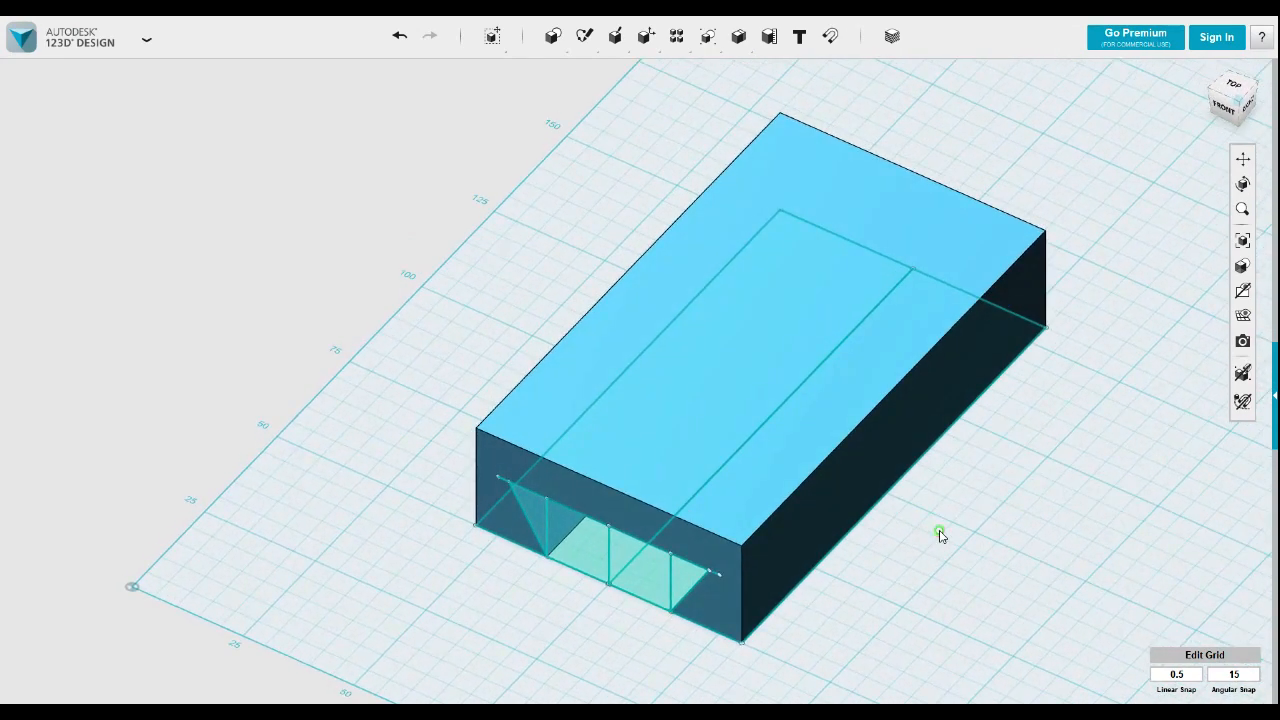
scroll(940, 532, "up", 1)
scroll(870, 515, "up", 2)
scroll(846, 495, "up", 1)
mouse_move(1247, 290)
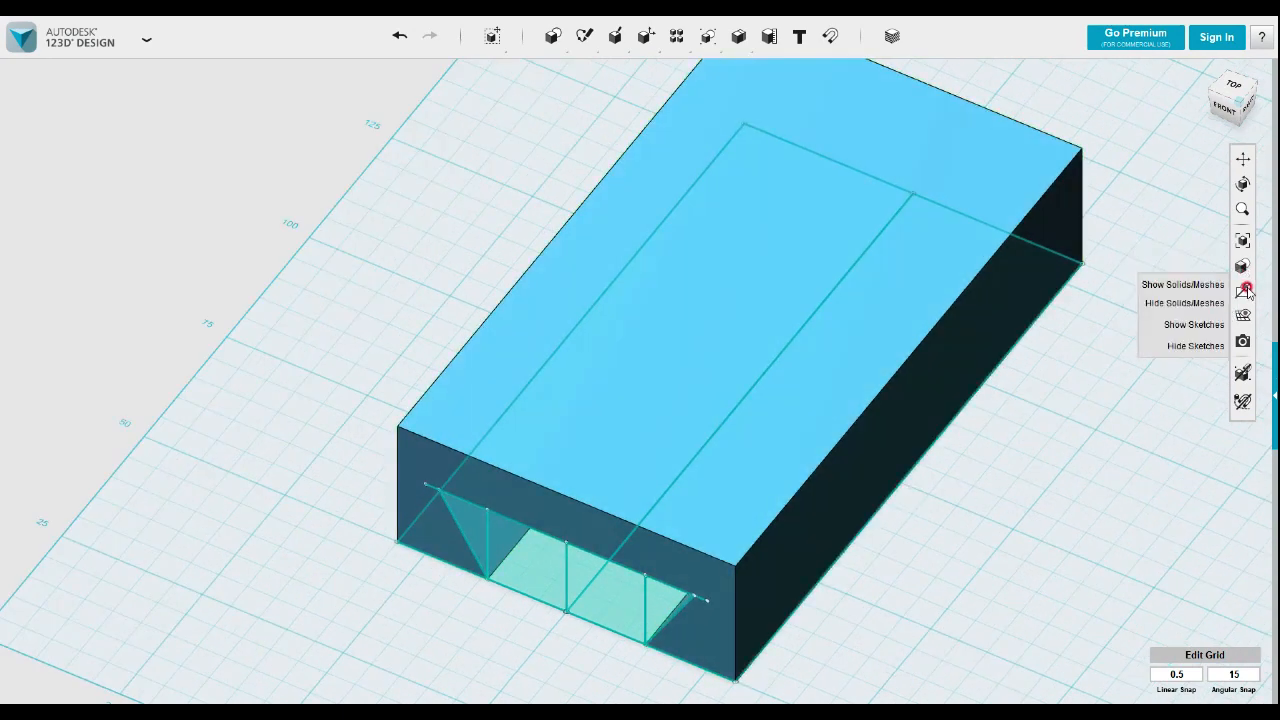
left_click(1193, 345)
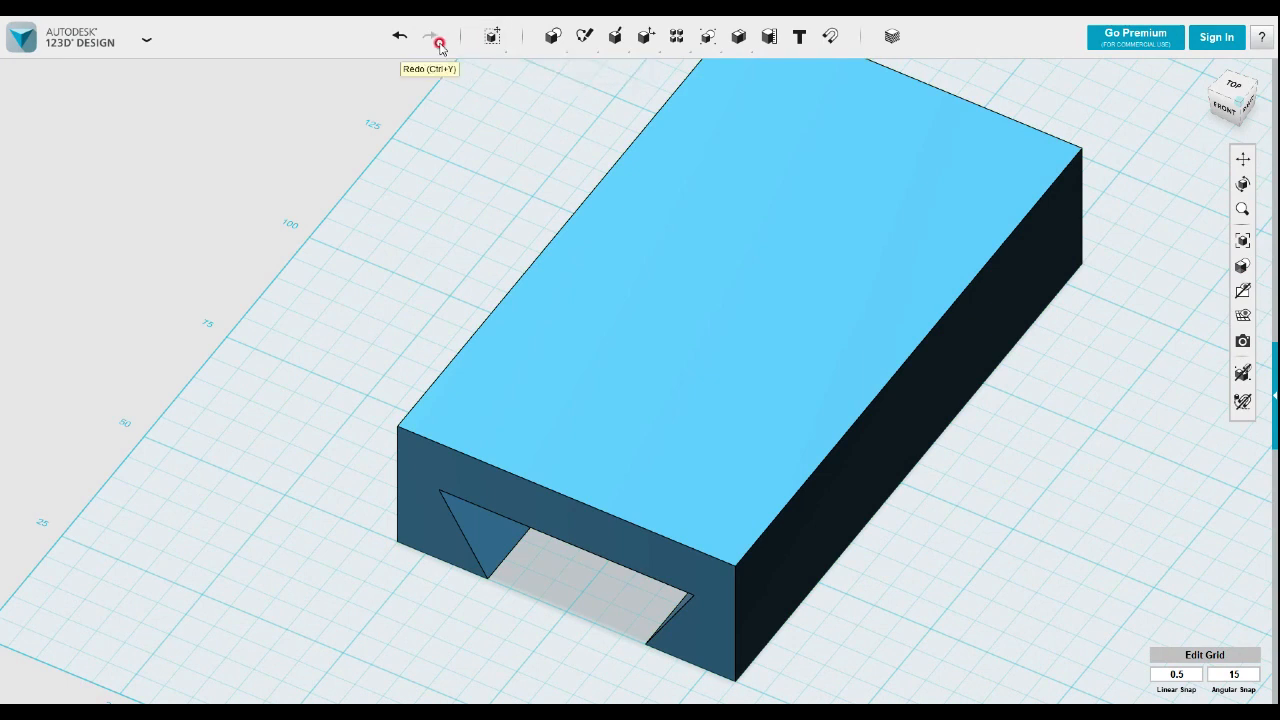
- Sketch a rectangle across the full width of the block's top face, starting from a corner at the front edge
mouse_move(585, 40)
left_click(586, 70)
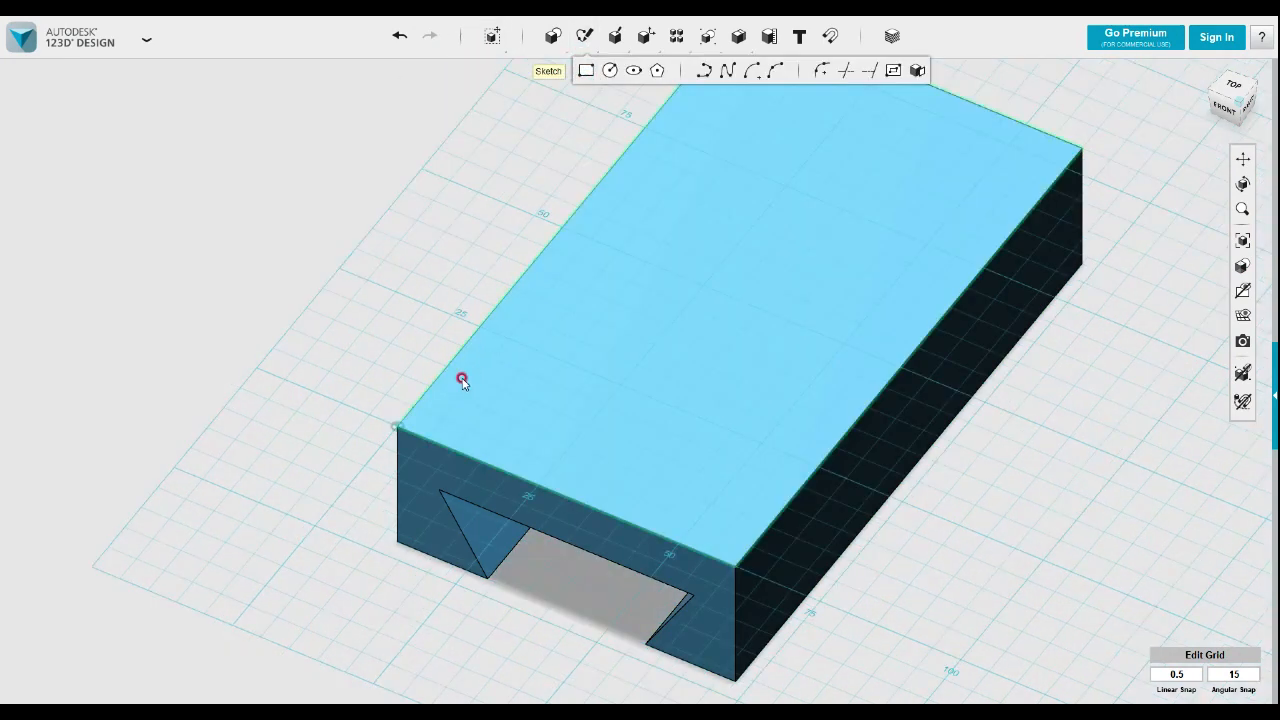
left_click(399, 428)
left_click(399, 428)
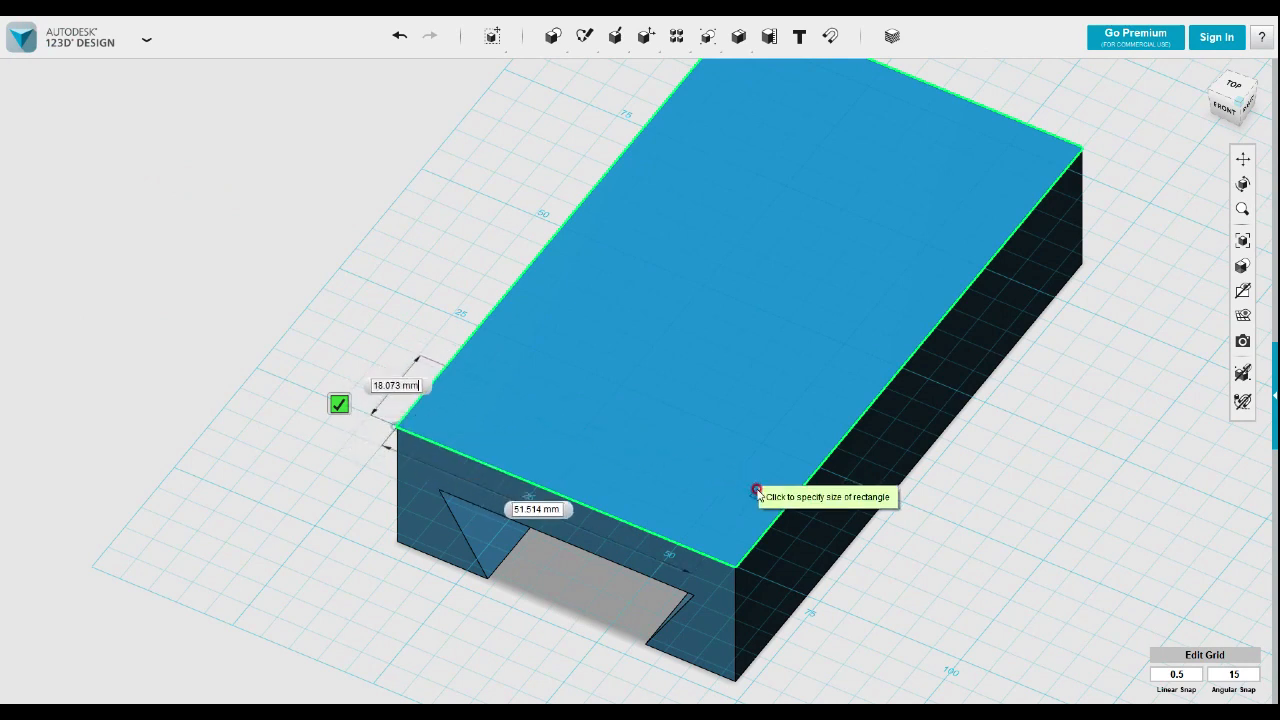
left_click(818, 470)
left_click(760, 446)
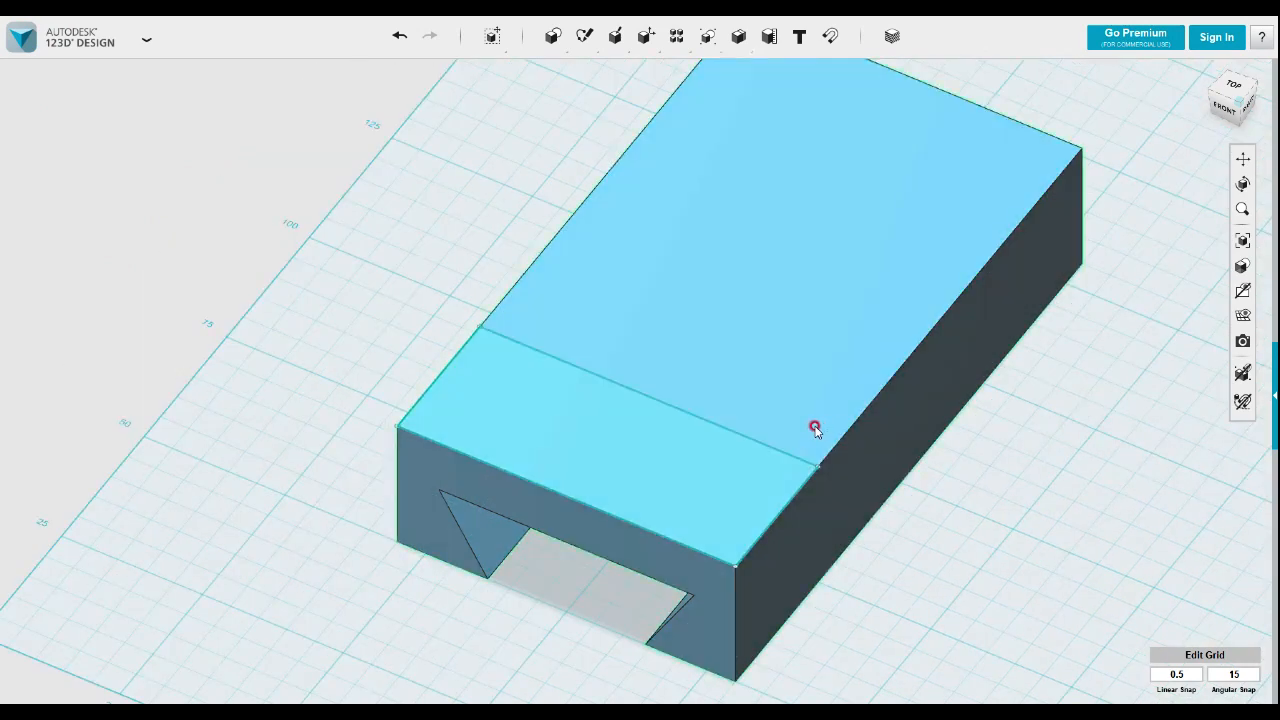
- Sketch a 60 by 18 mm rectangle on the top face directly behind the first one, starting from its rear corner
mouse_move(585, 36)
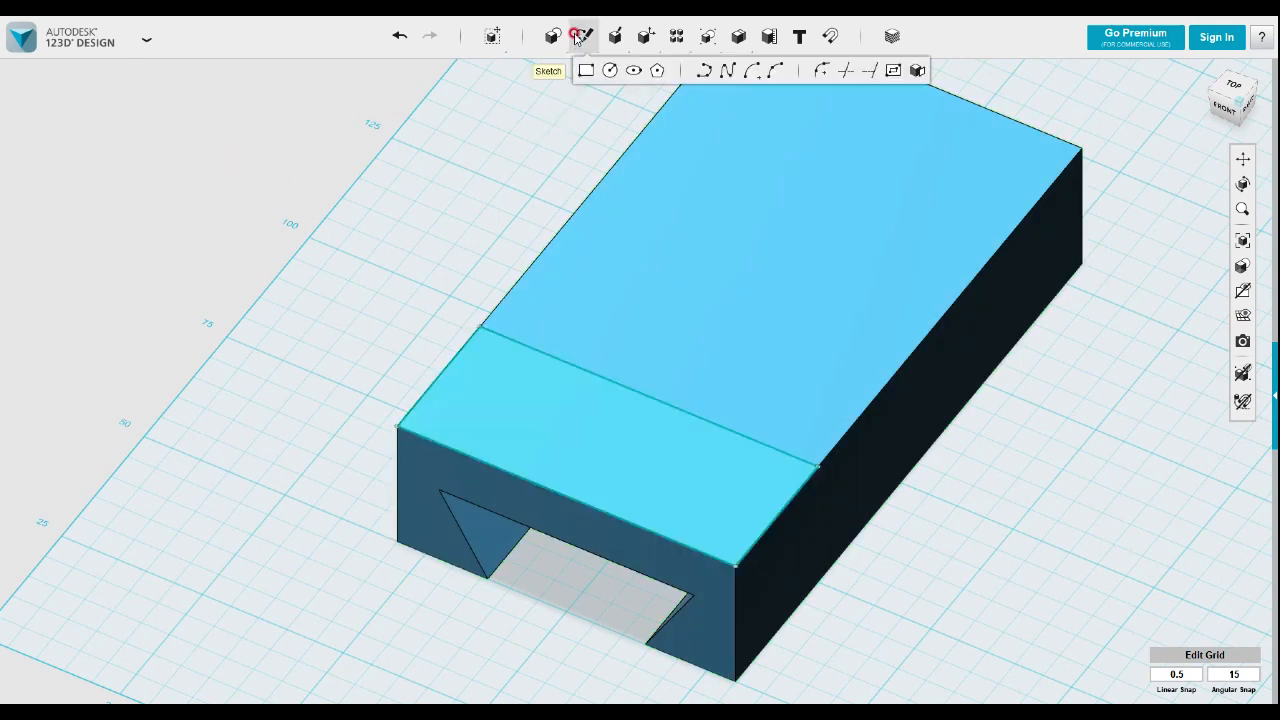
left_click(585, 70)
left_click(719, 397)
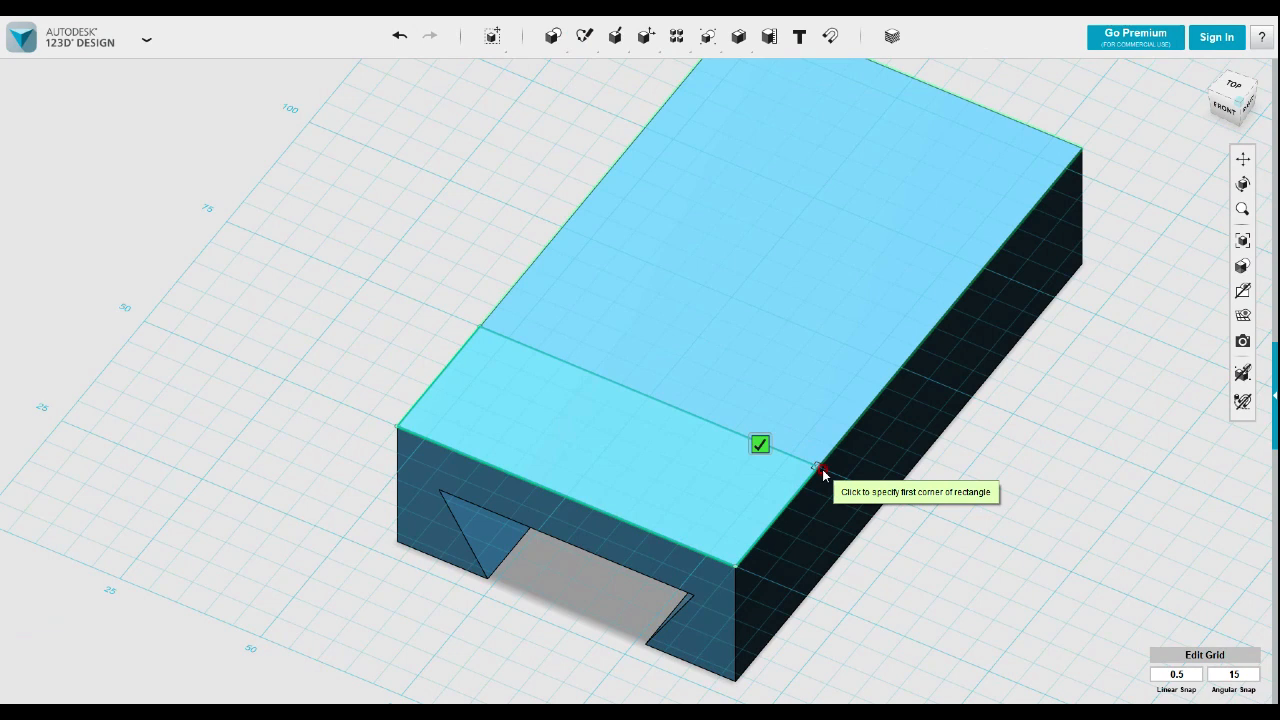
left_click(822, 472)
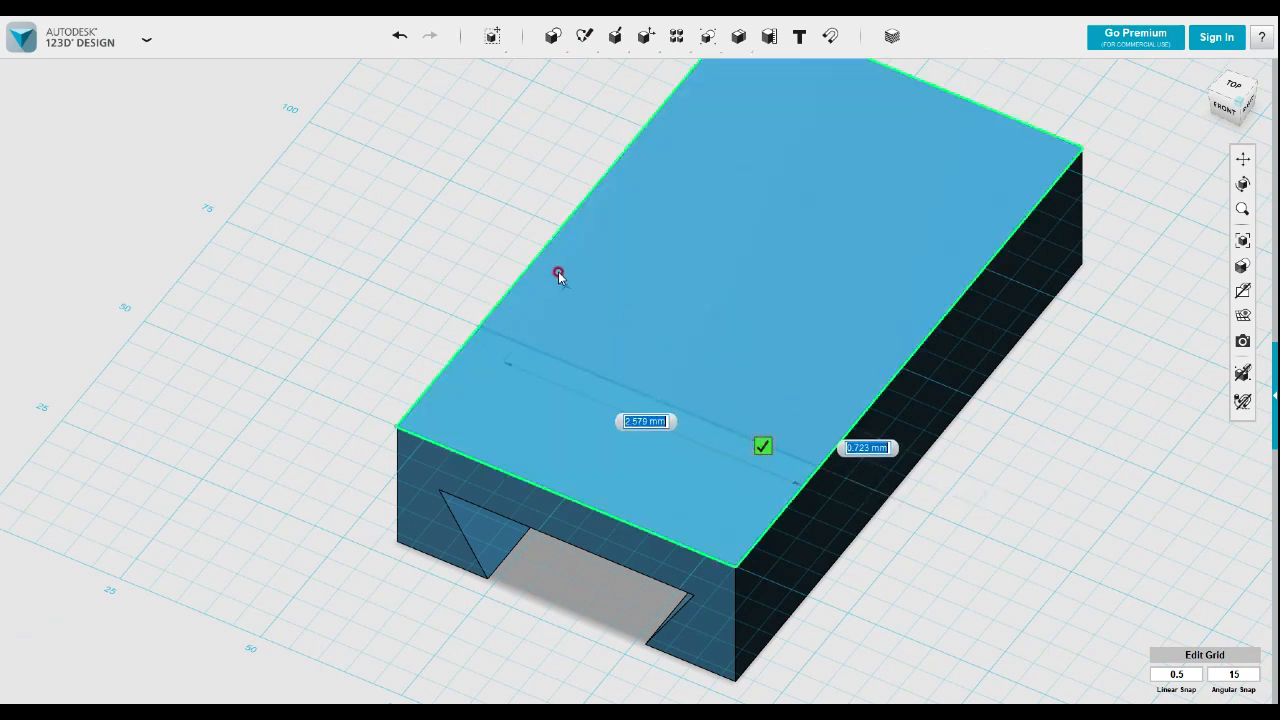
key("Tab")
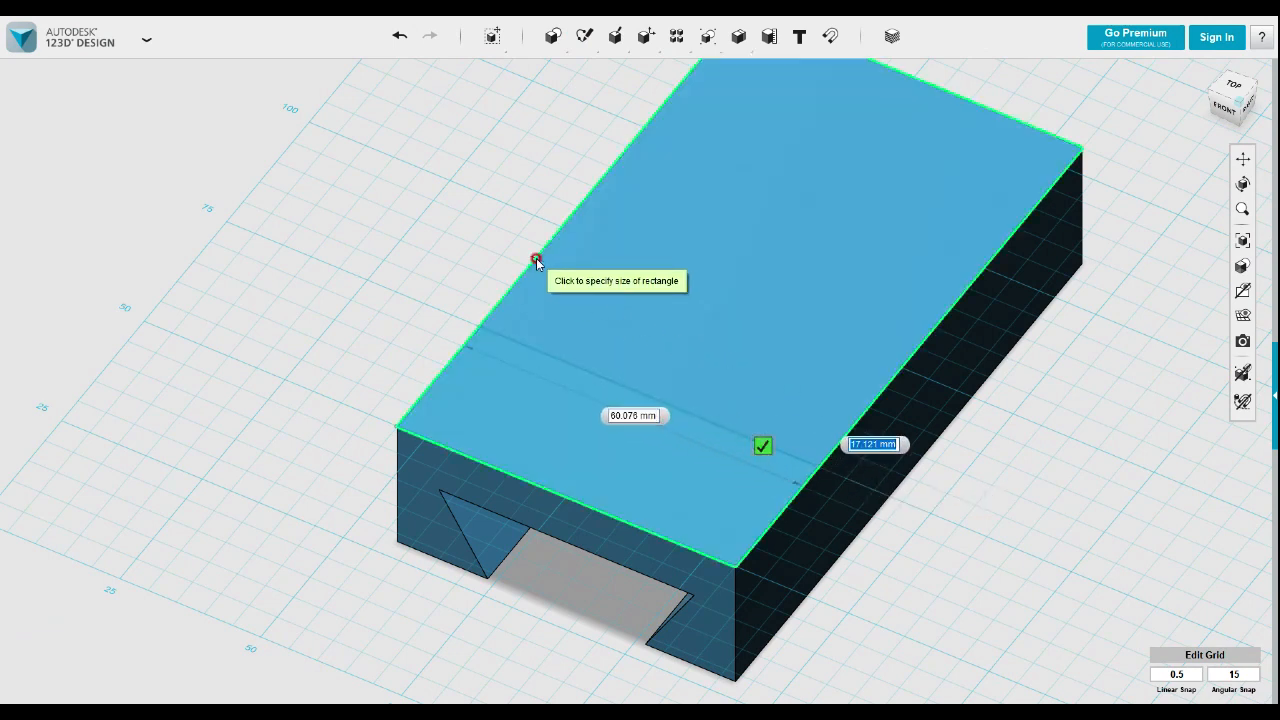
type("18")
key("Tab")
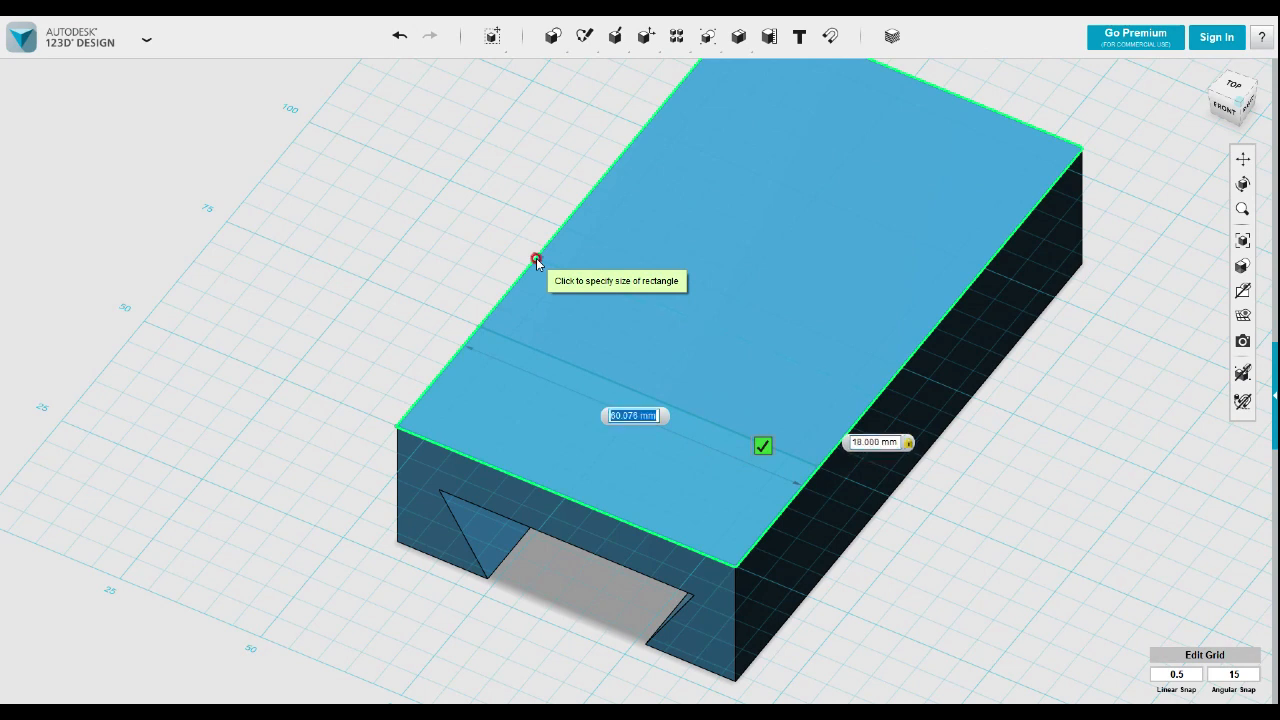
type("60")
key("Tab")
key("Return")
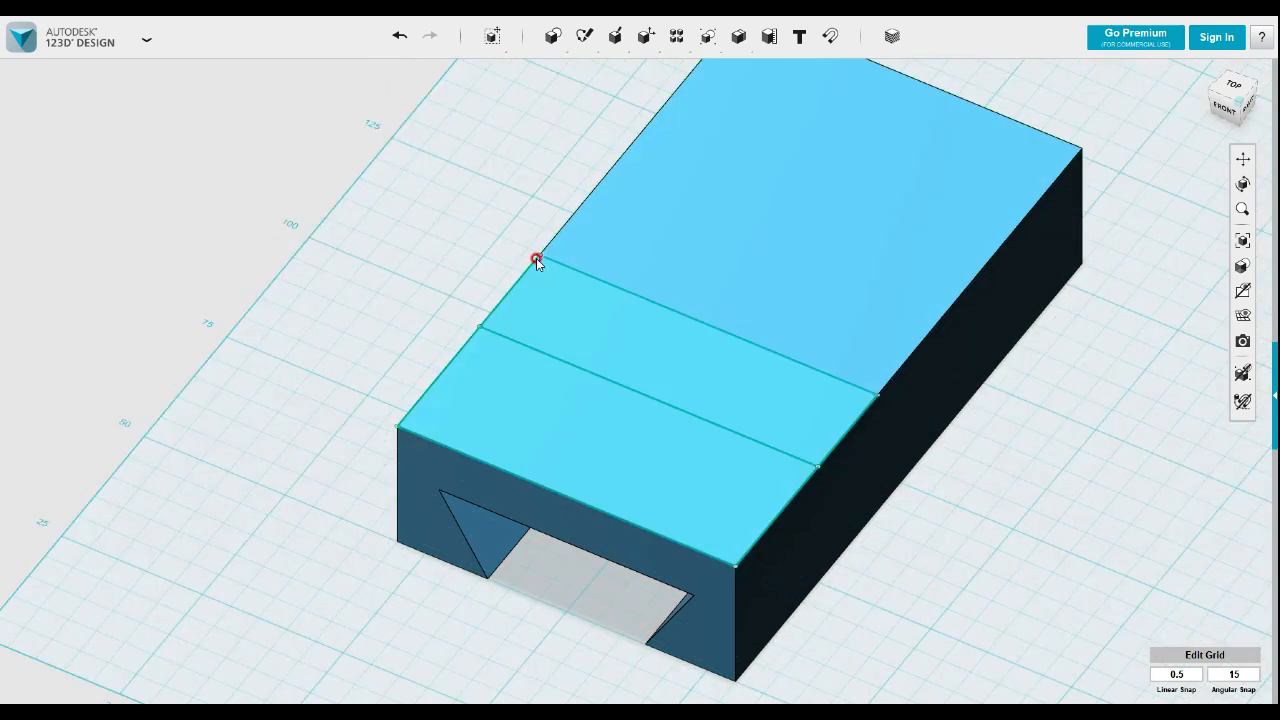
- Extrude the 18 mm deep rectangle on the top face upward by 30 mm
scroll(634, 414, "up", 3)
scroll(890, 433, "up", 6)
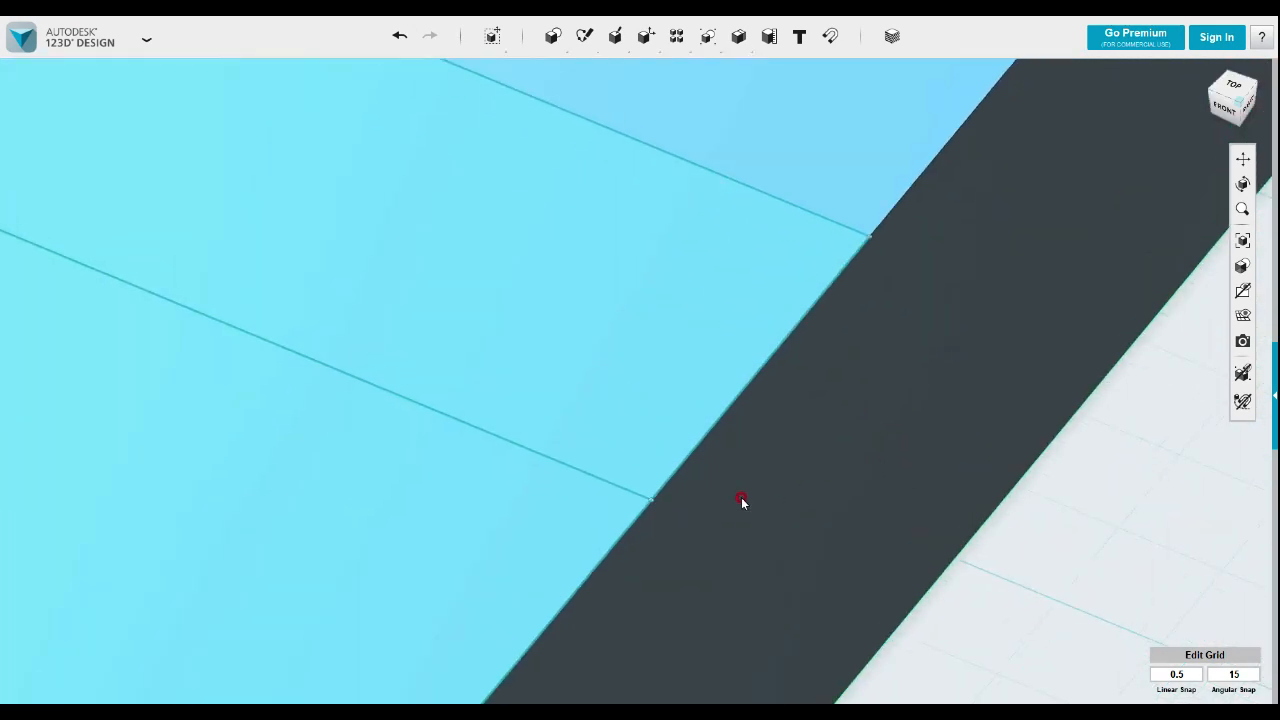
scroll(624, 508, "down", 8)
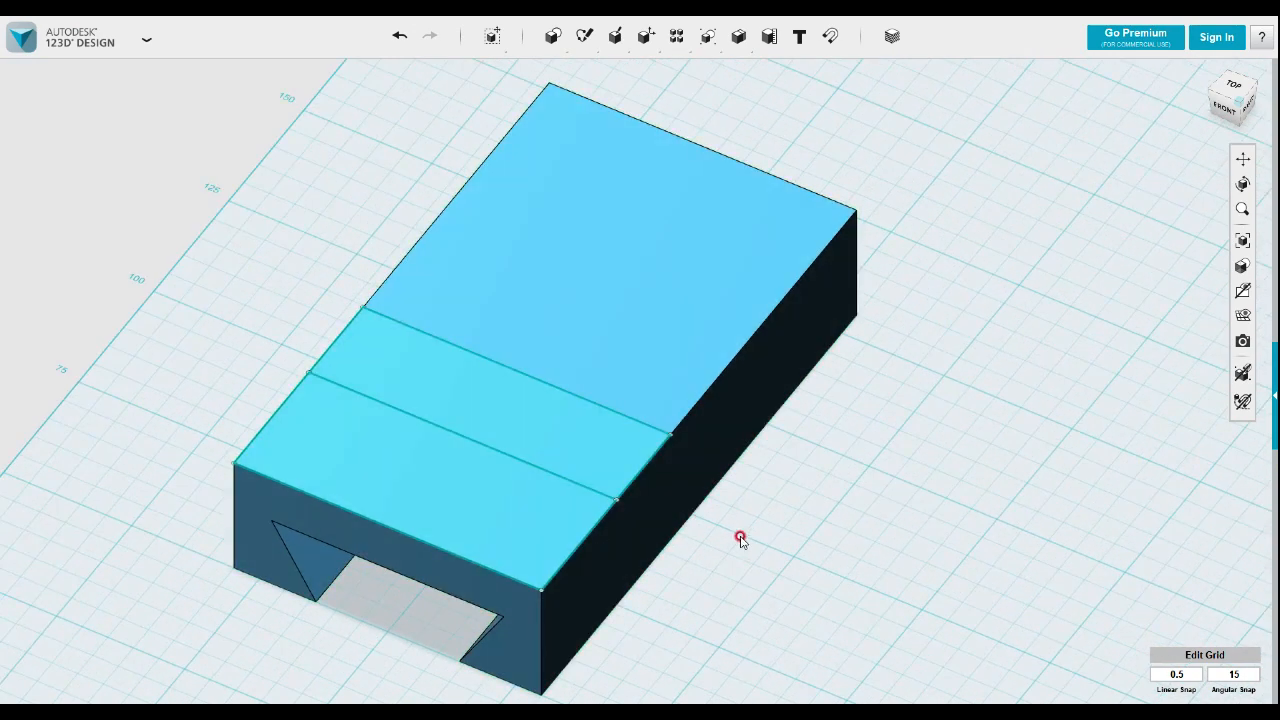
middle_click_drag(535, 417, 695, 344)
scroll(695, 344, "up", 2)
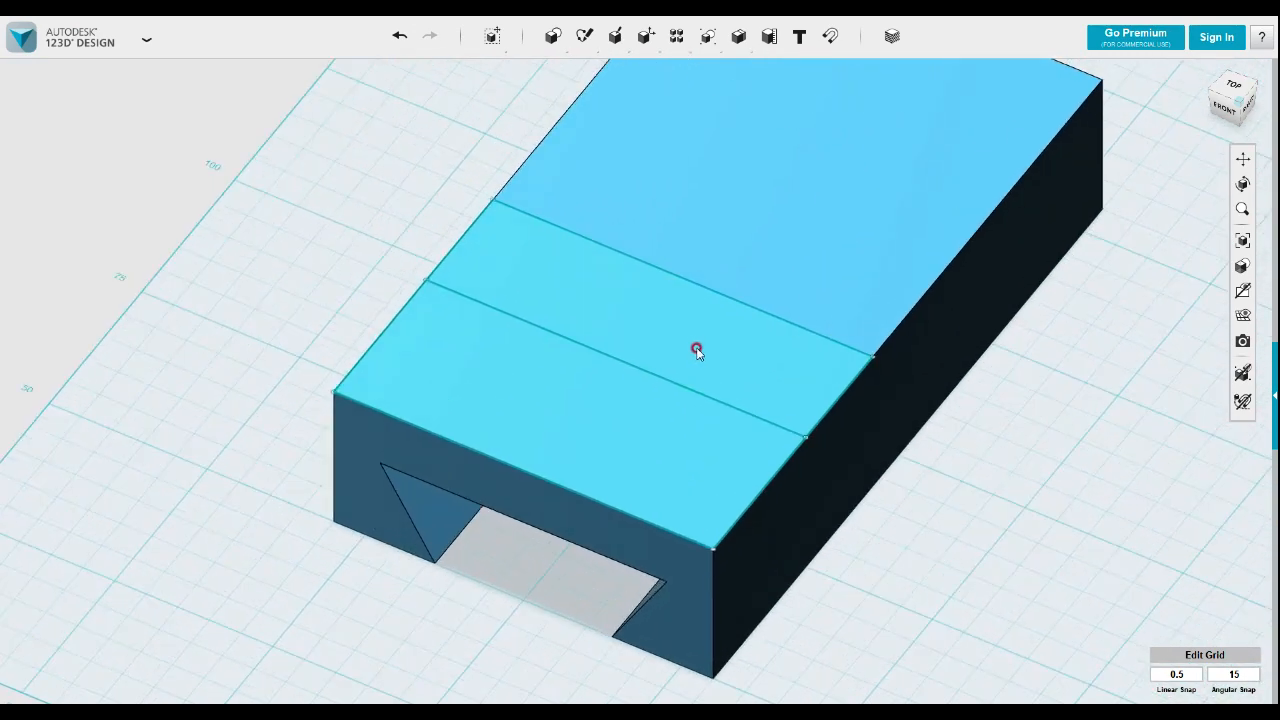
left_click(777, 383)
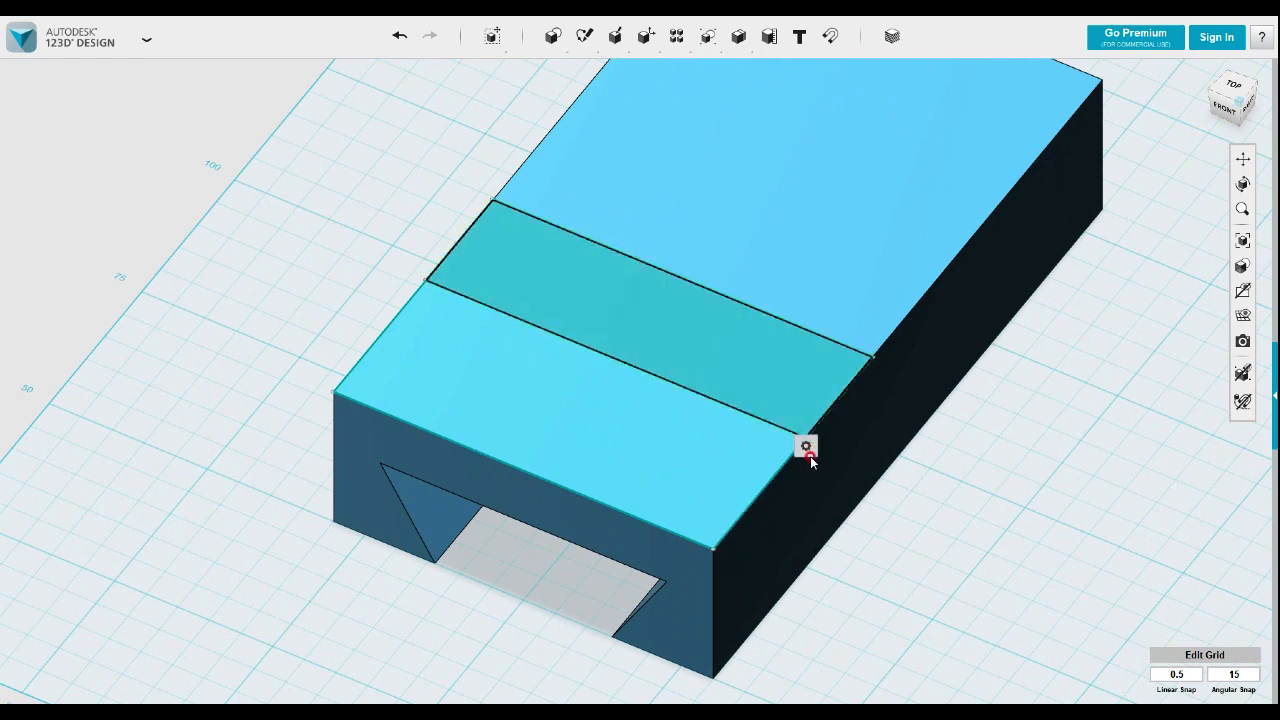
mouse_move(806, 446)
left_click(884, 449)
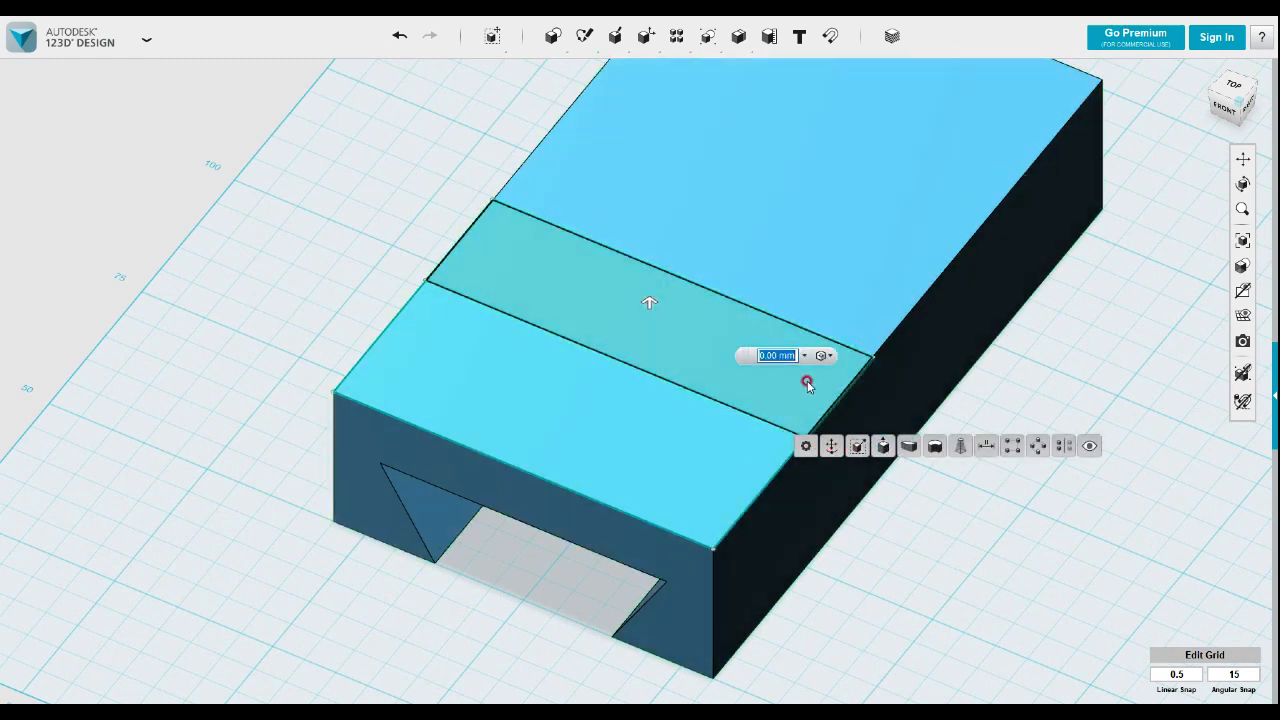
left_click_drag(651, 303, 650, 190)
middle_click_drag(633, 349, 622, 380)
middle_click_drag(604, 490, 607, 483)
middle_click_drag(608, 375, 573, 490)
left_click_drag(611, 332, 616, 289)
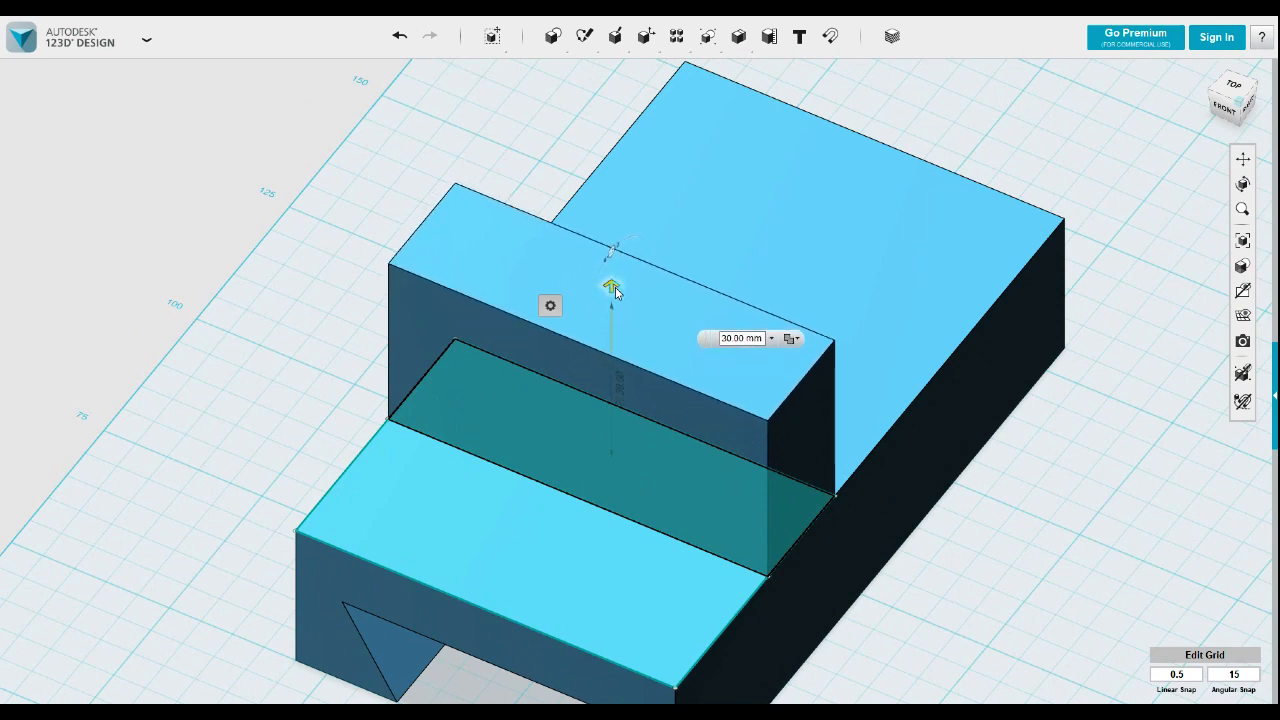
left_click(1001, 509)
right_click_drag(970, 496, 991, 474)
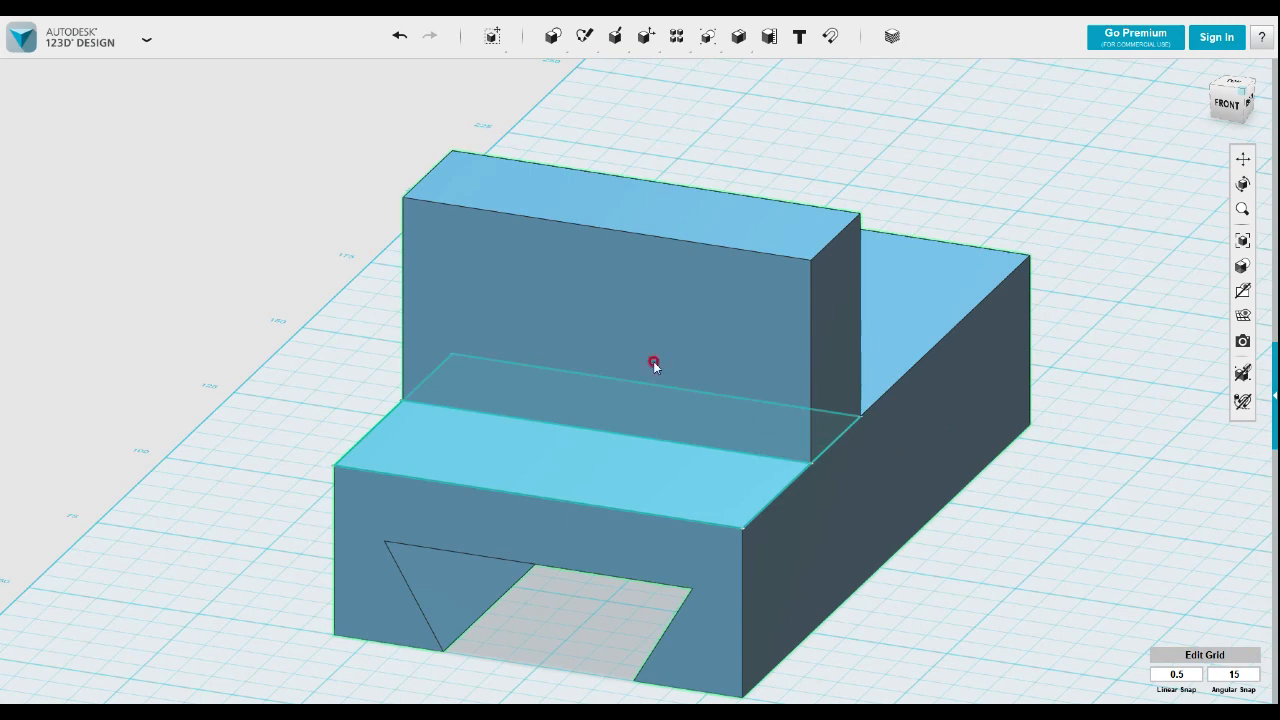
- Sketch a 30 by 30 mm rectangle on the upright's front face, starting from its upper left corner
mouse_move(557, 40)
left_click(586, 70)
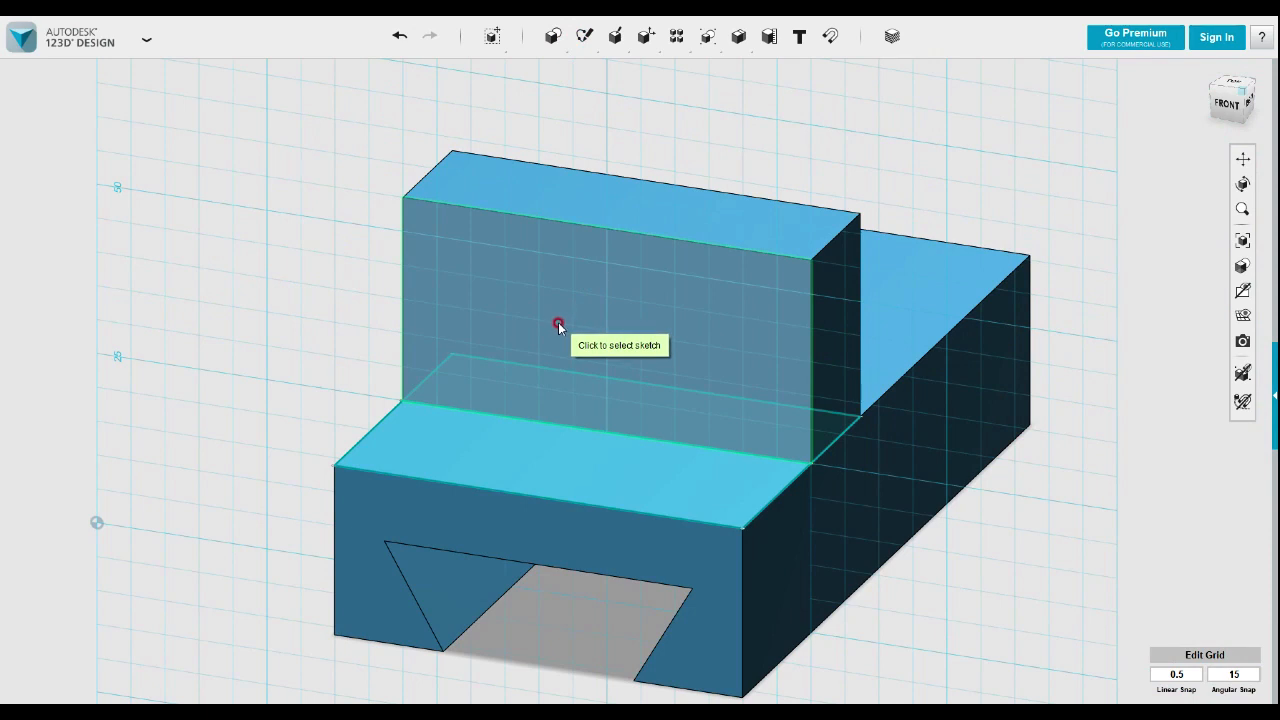
left_click(466, 272)
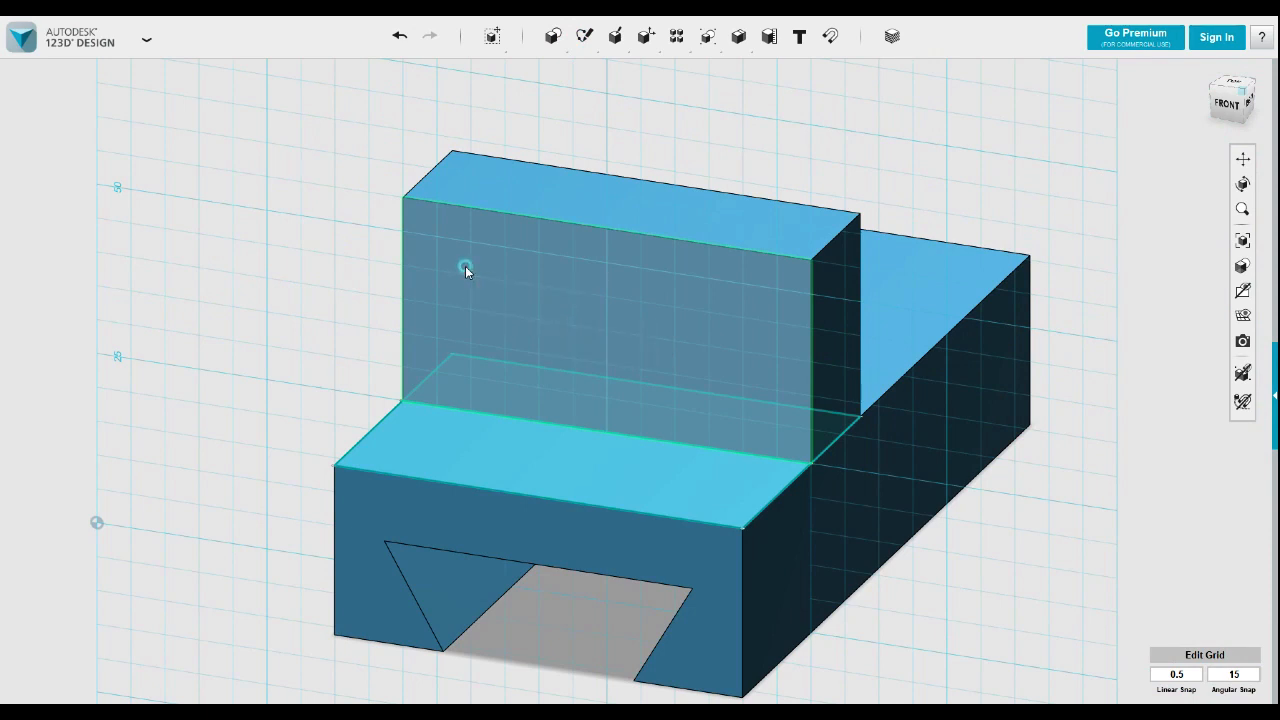
left_click(403, 198)
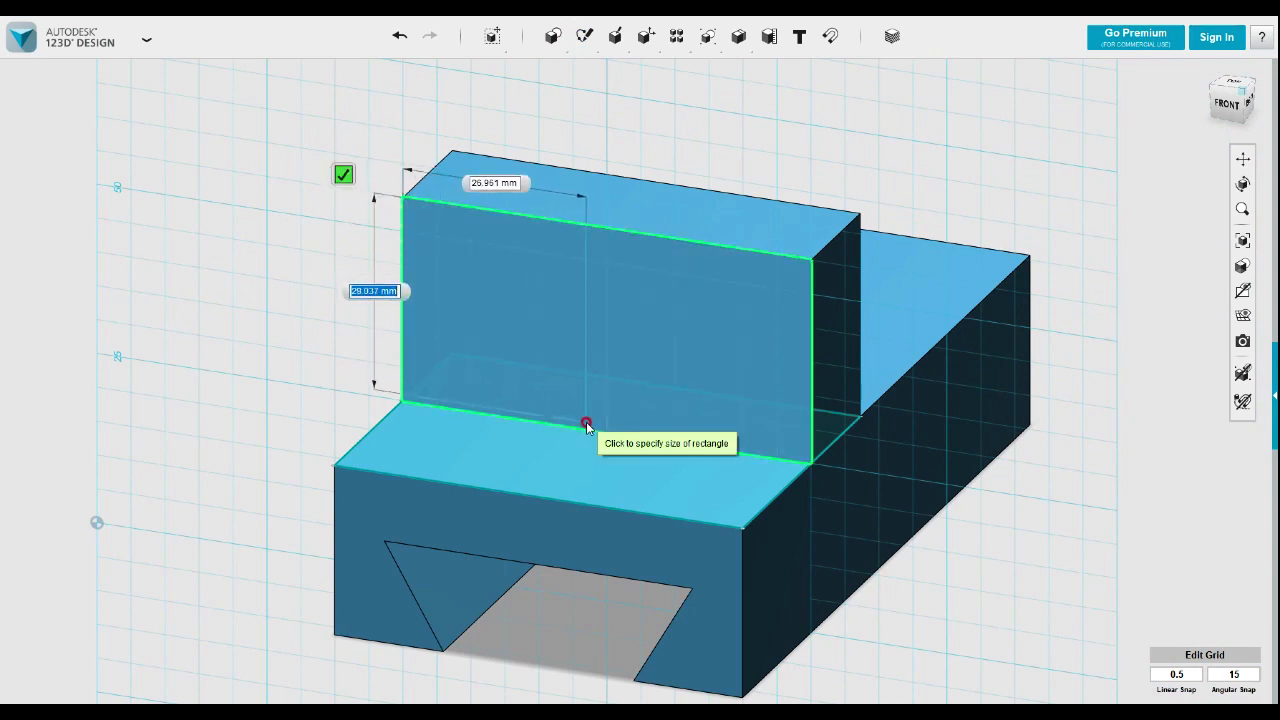
key("Tab")
type("30")
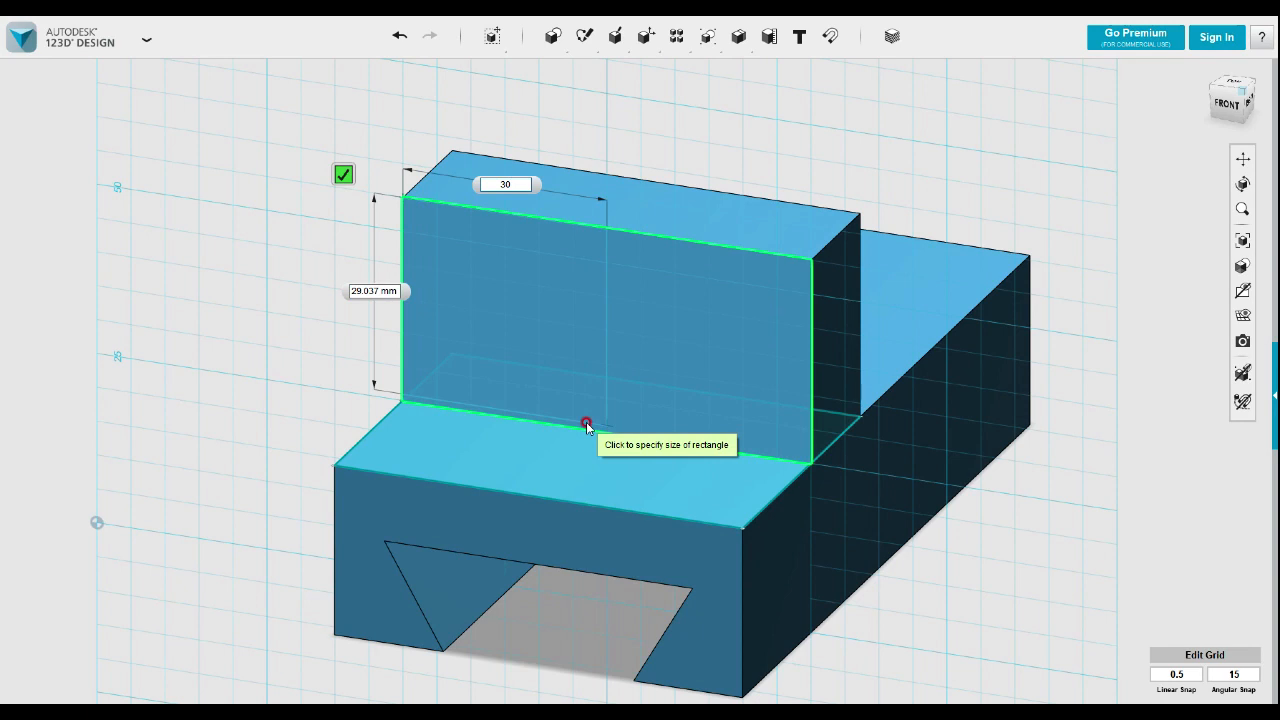
key("Tab")
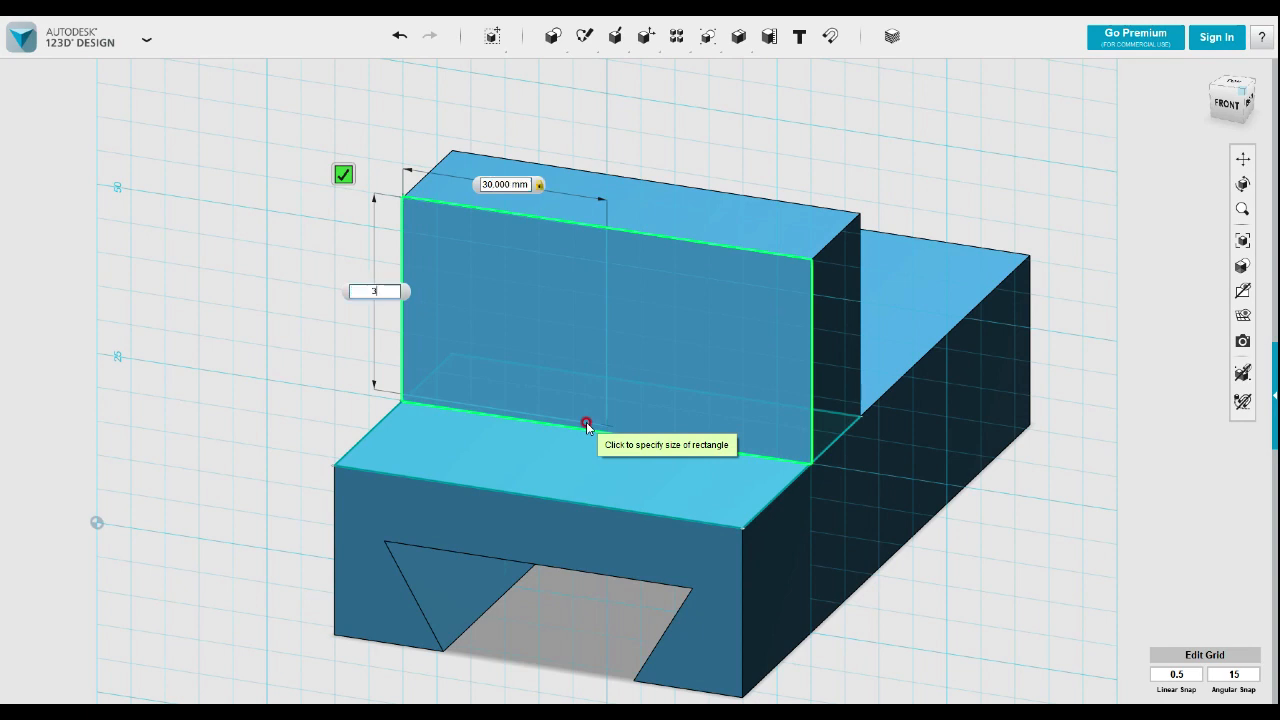
key("Tab")
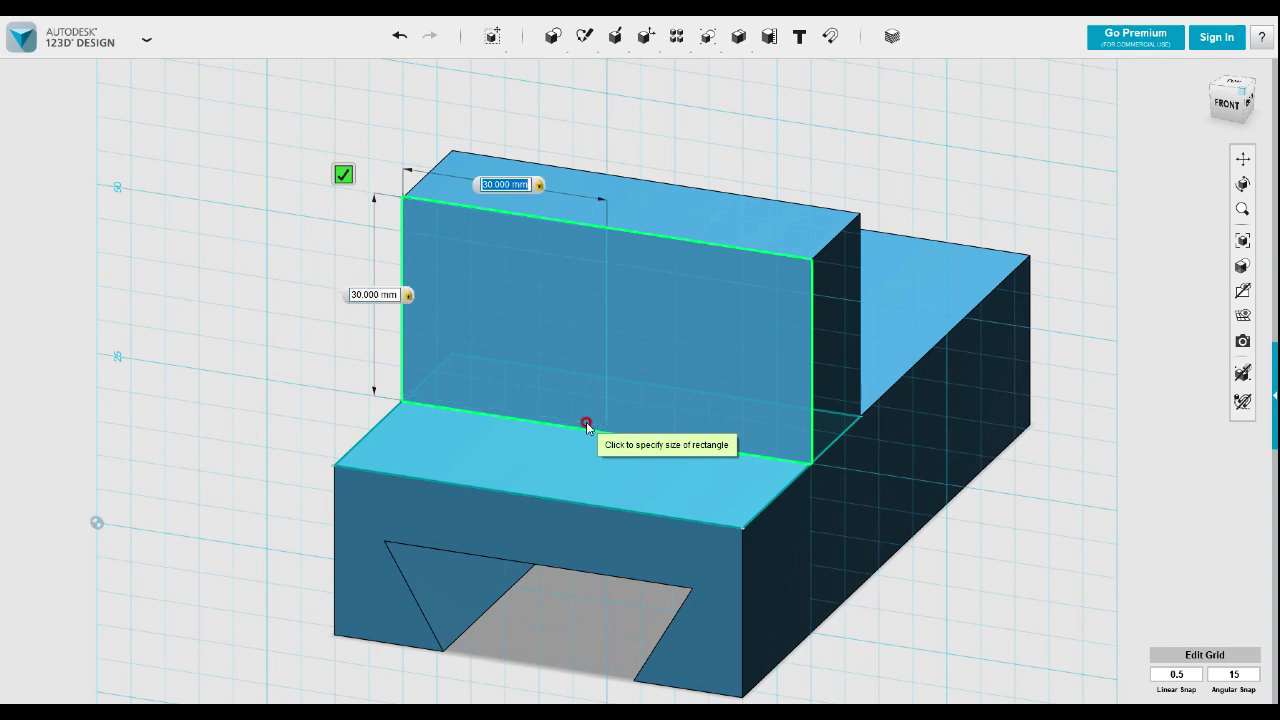
left_click(586, 423)
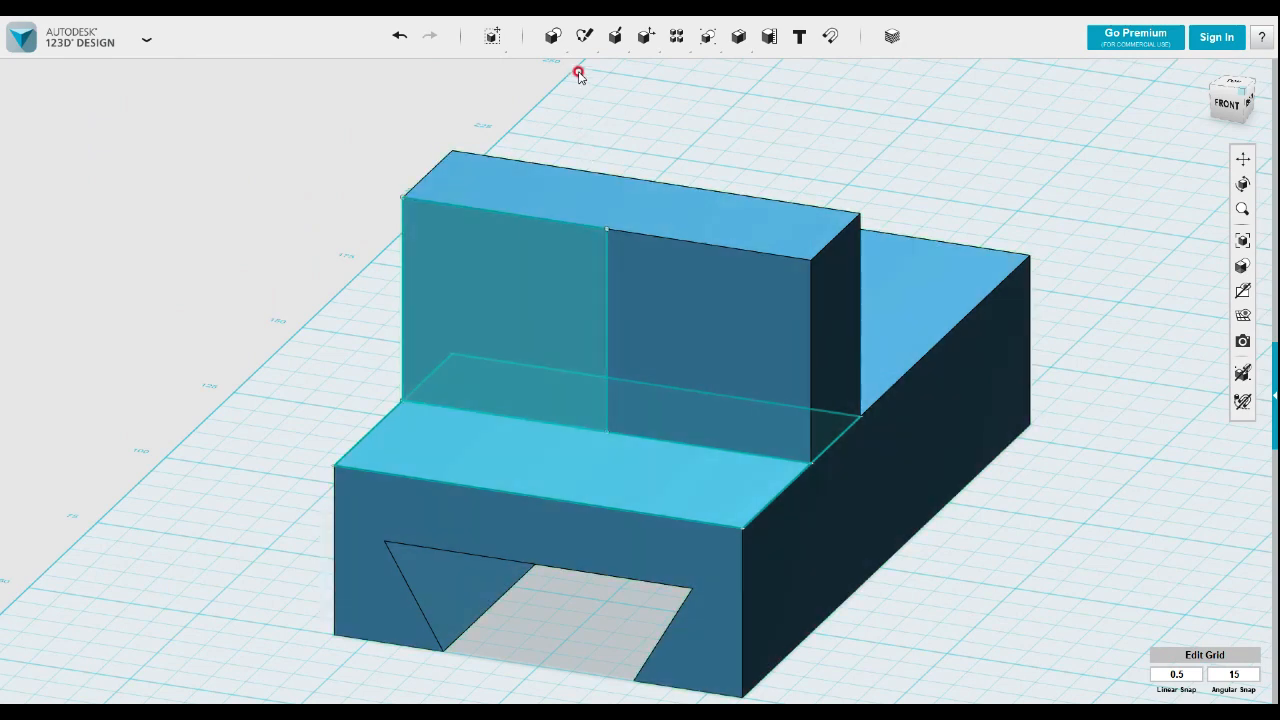
- Sketch a second rectangle over the remaining right half of the upright's front face, meeting the first at the centre line
mouse_move(586, 38)
left_click(586, 63)
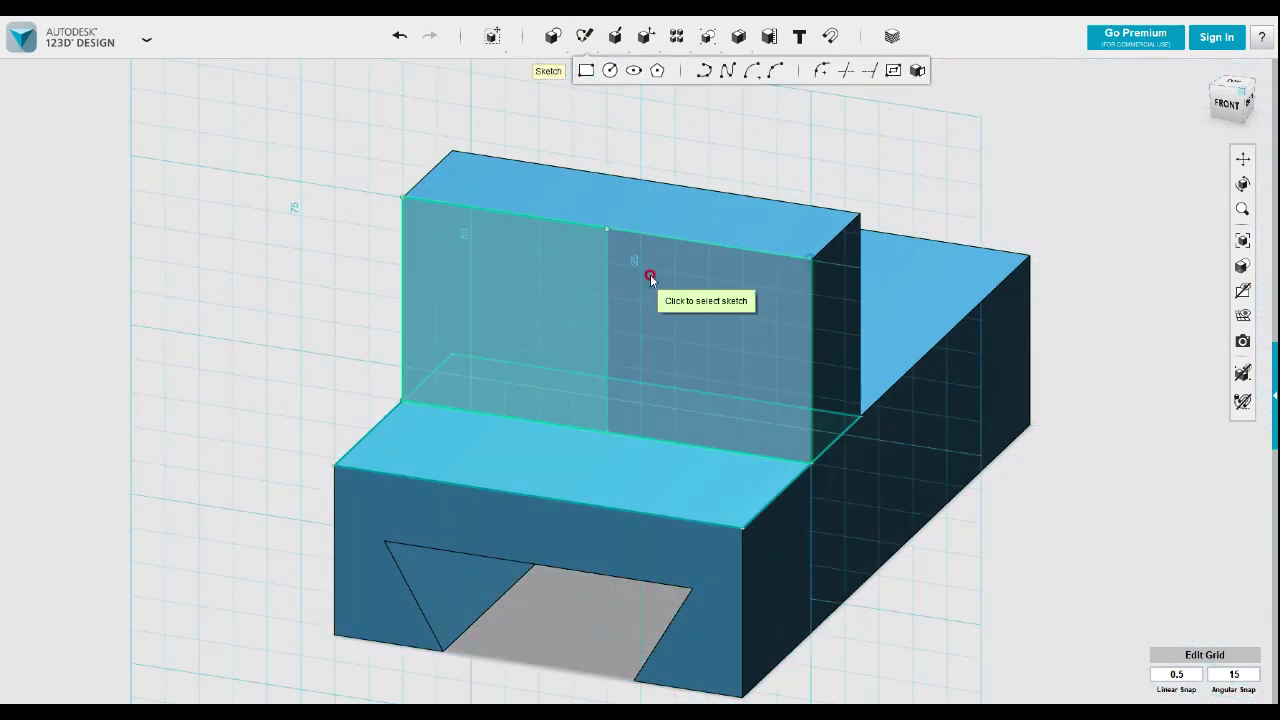
left_click(705, 277)
left_click(813, 257)
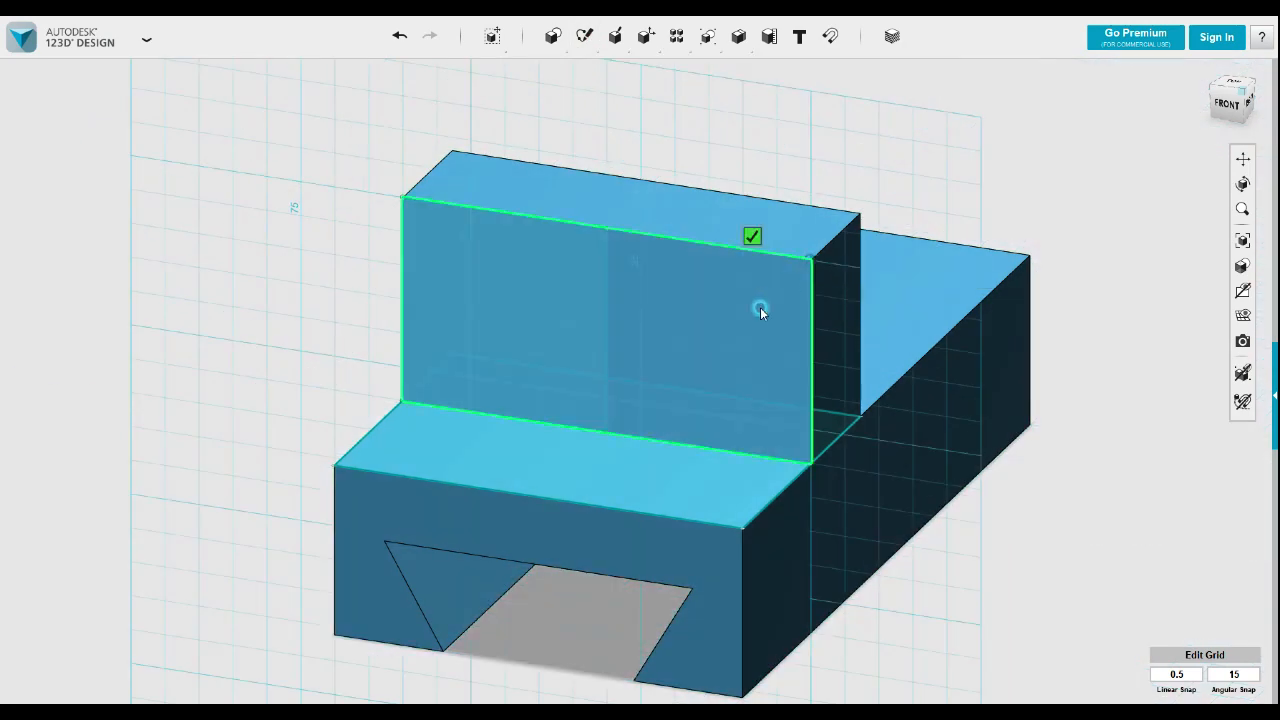
left_click(610, 435)
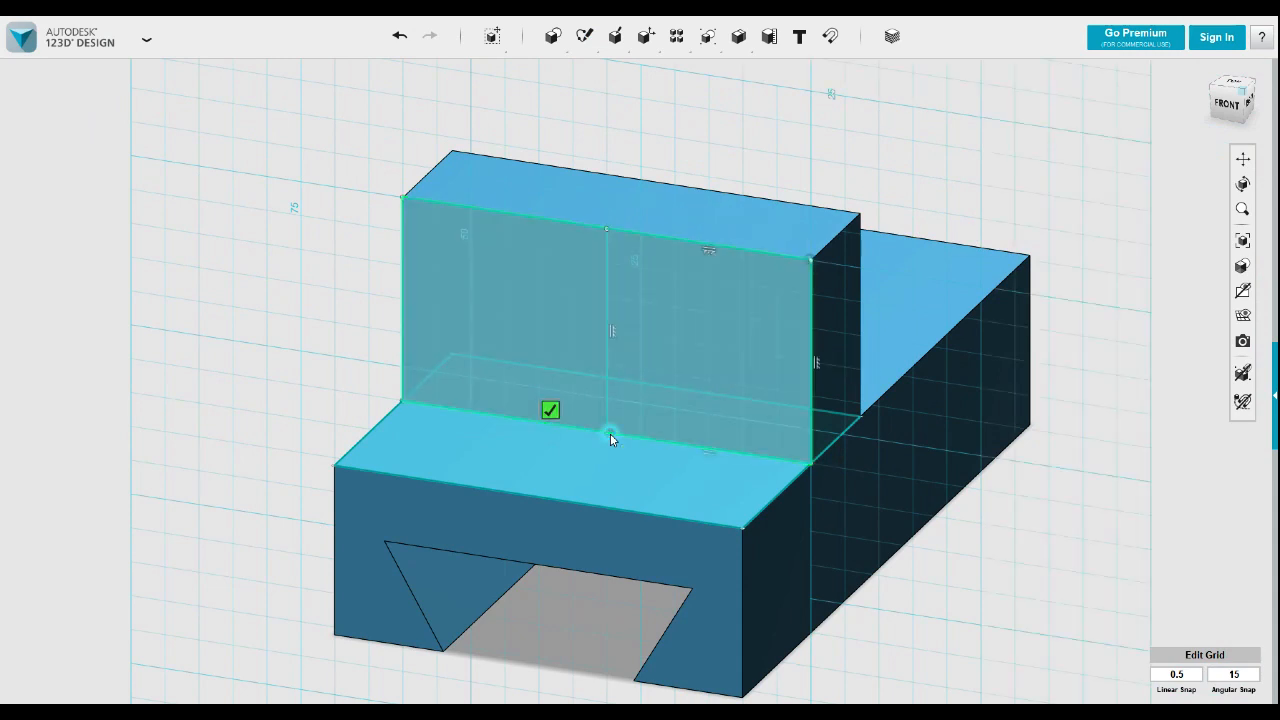
key("Escape")
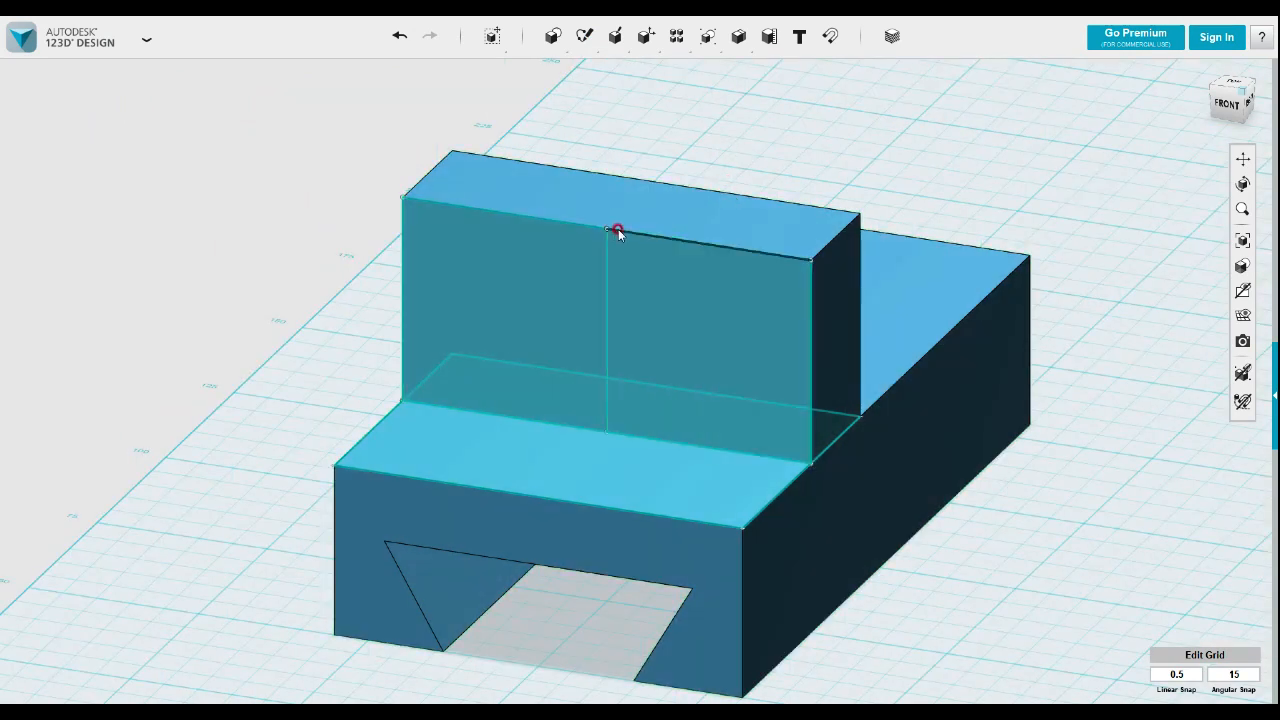
- Sketch a 30 mm diameter circle on the upright's front face, centred on the midpoint of its top edge
left_click(609, 70)
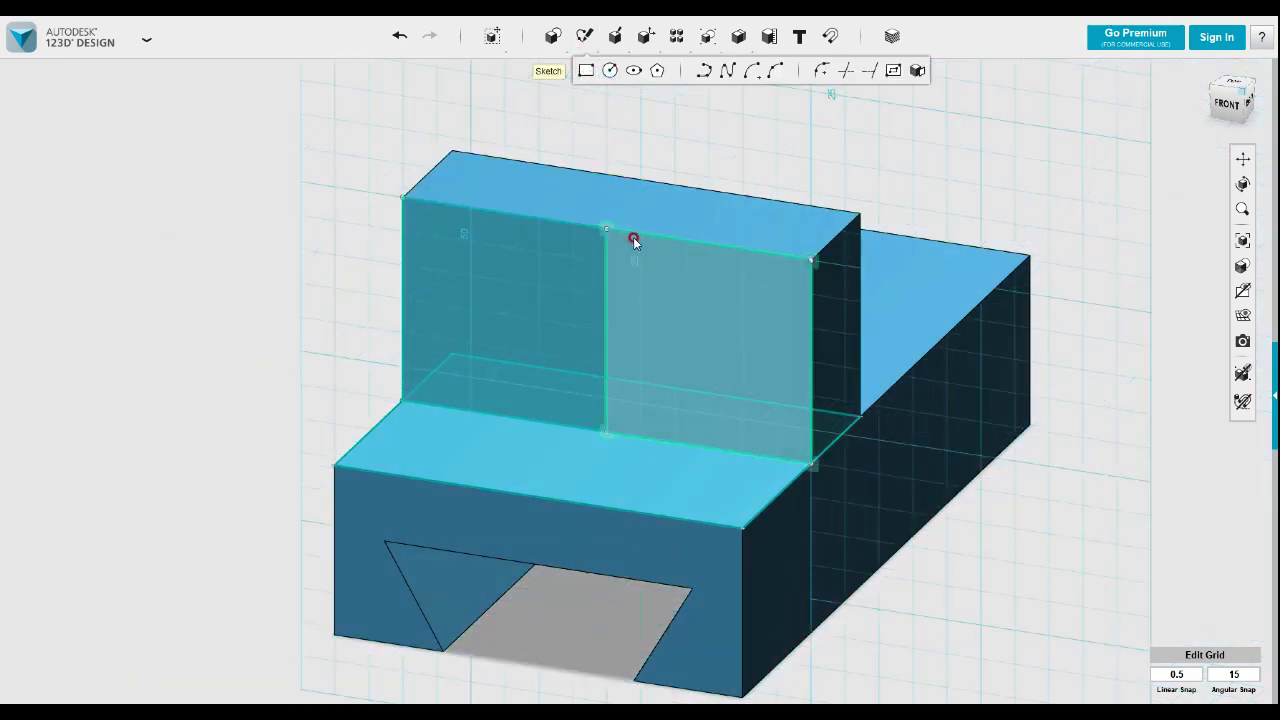
left_click(630, 239)
left_click(613, 236)
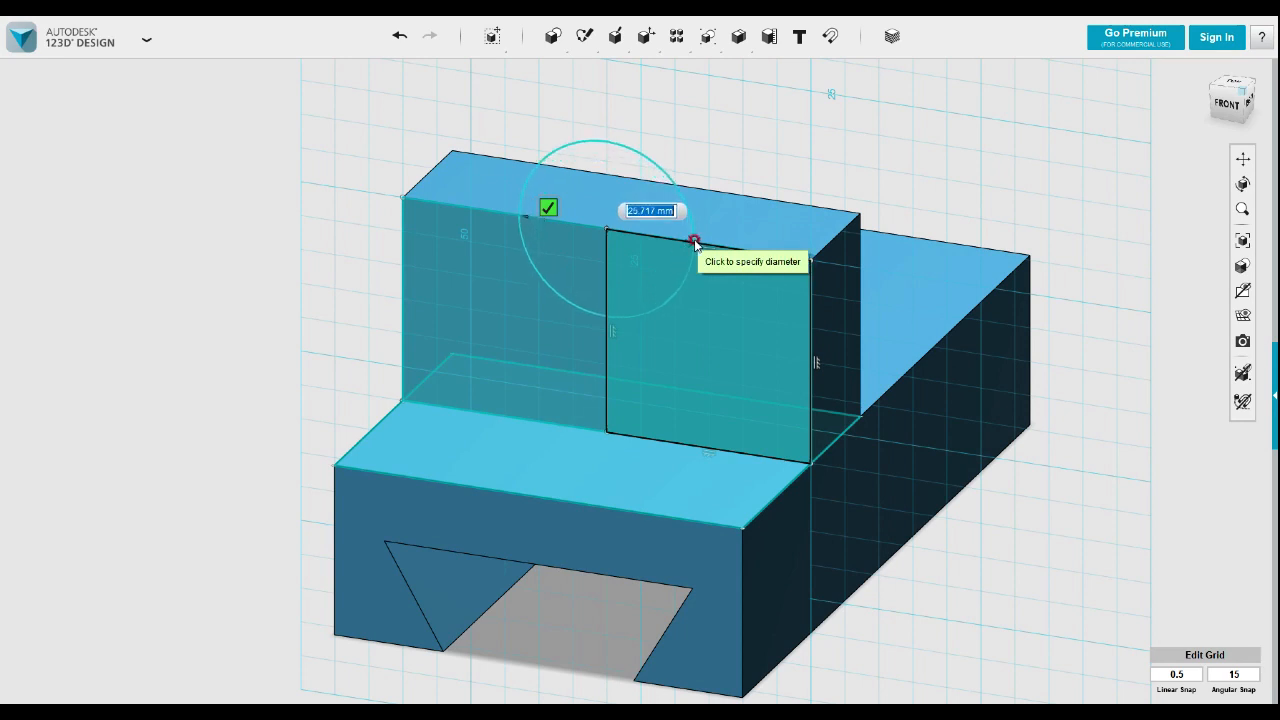
type("0")
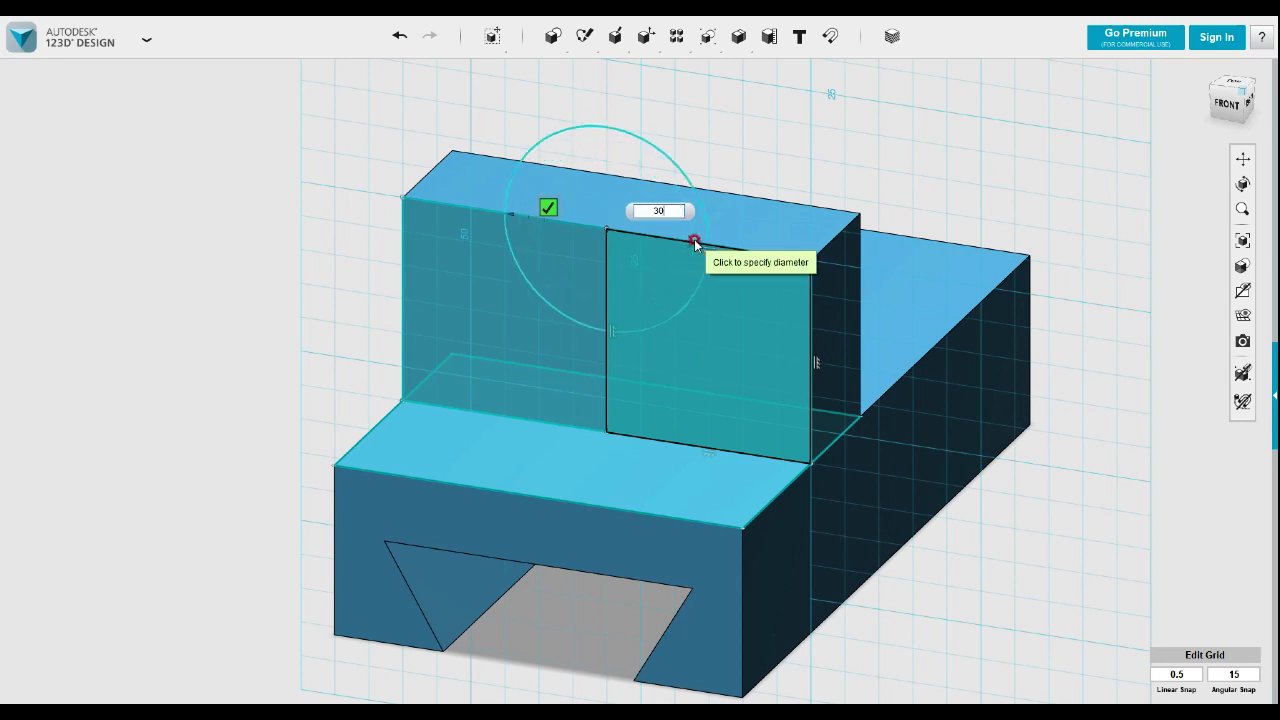
key("Return")
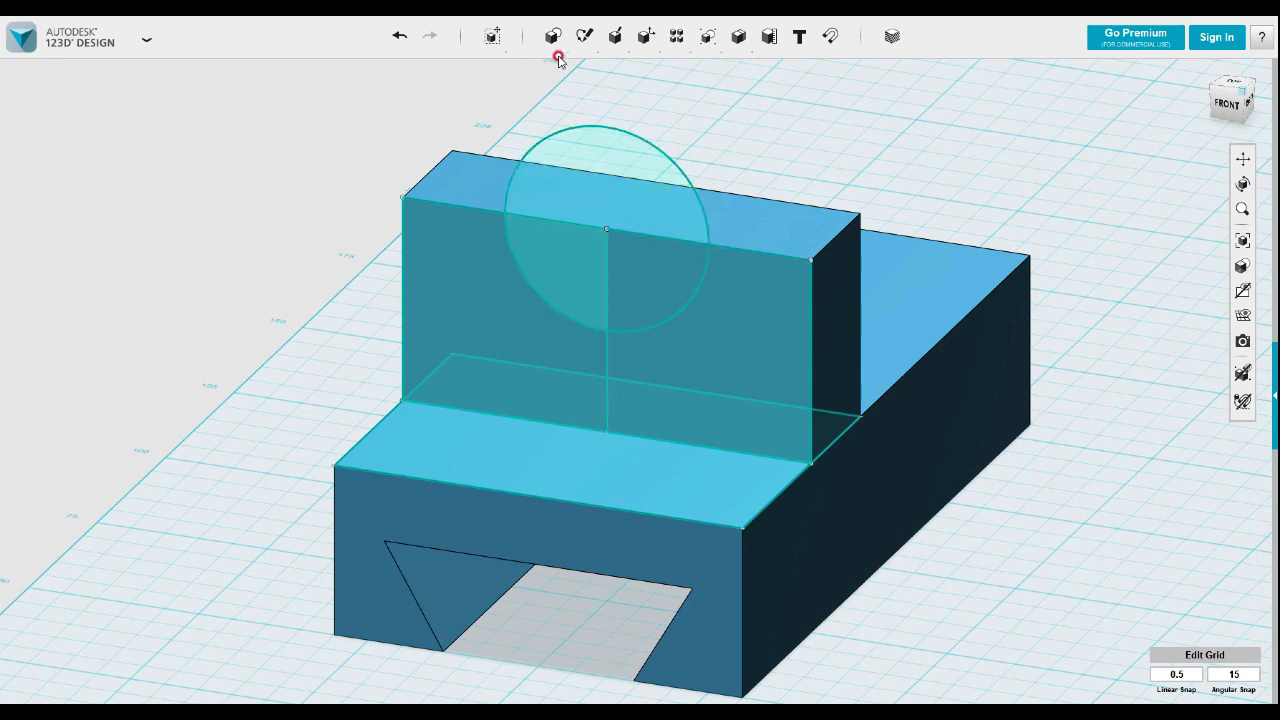
- Add a concentric 15 mm diameter circle inside the 30 mm circle
mouse_move(585, 38)
left_click(609, 231)
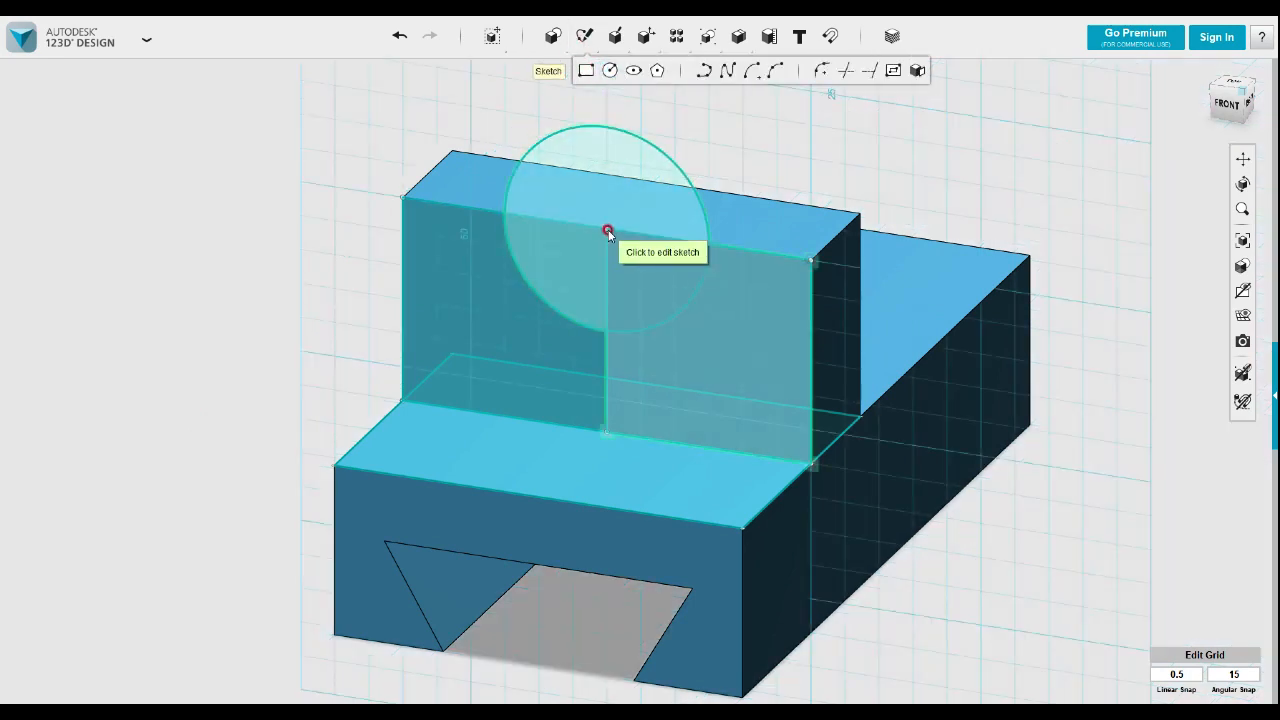
left_click(606, 230)
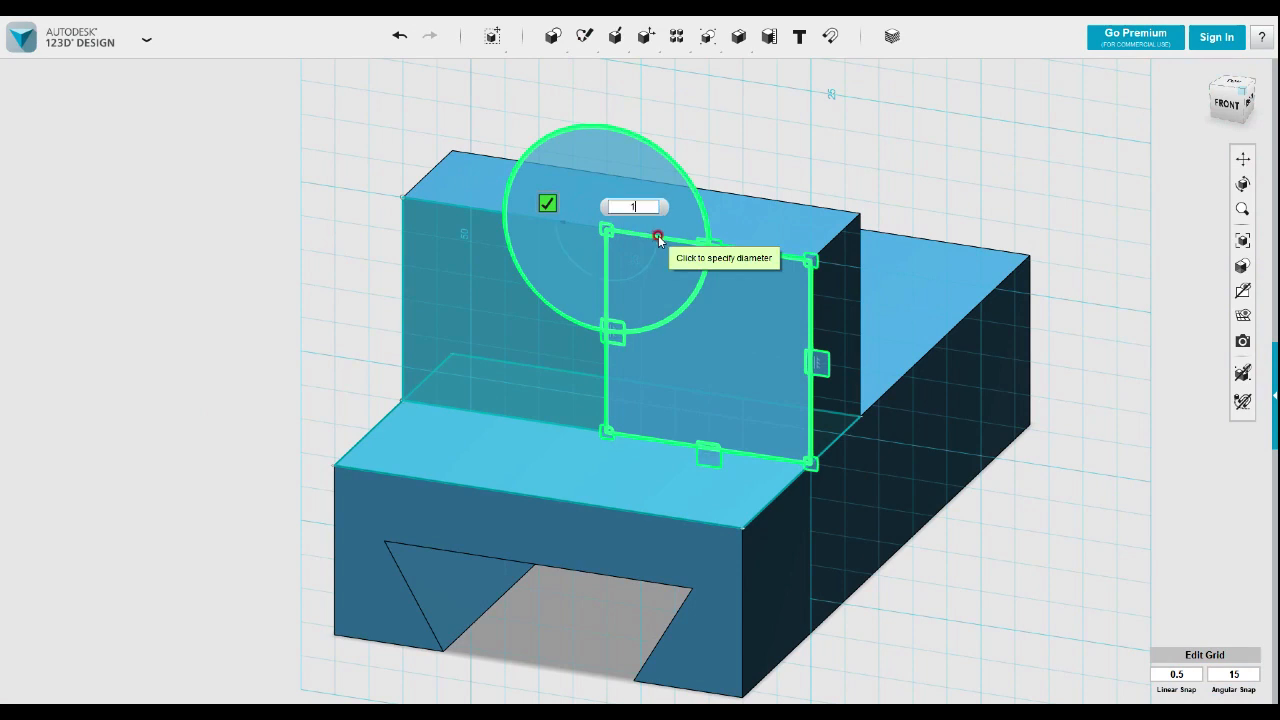
type("15")
key("Return")
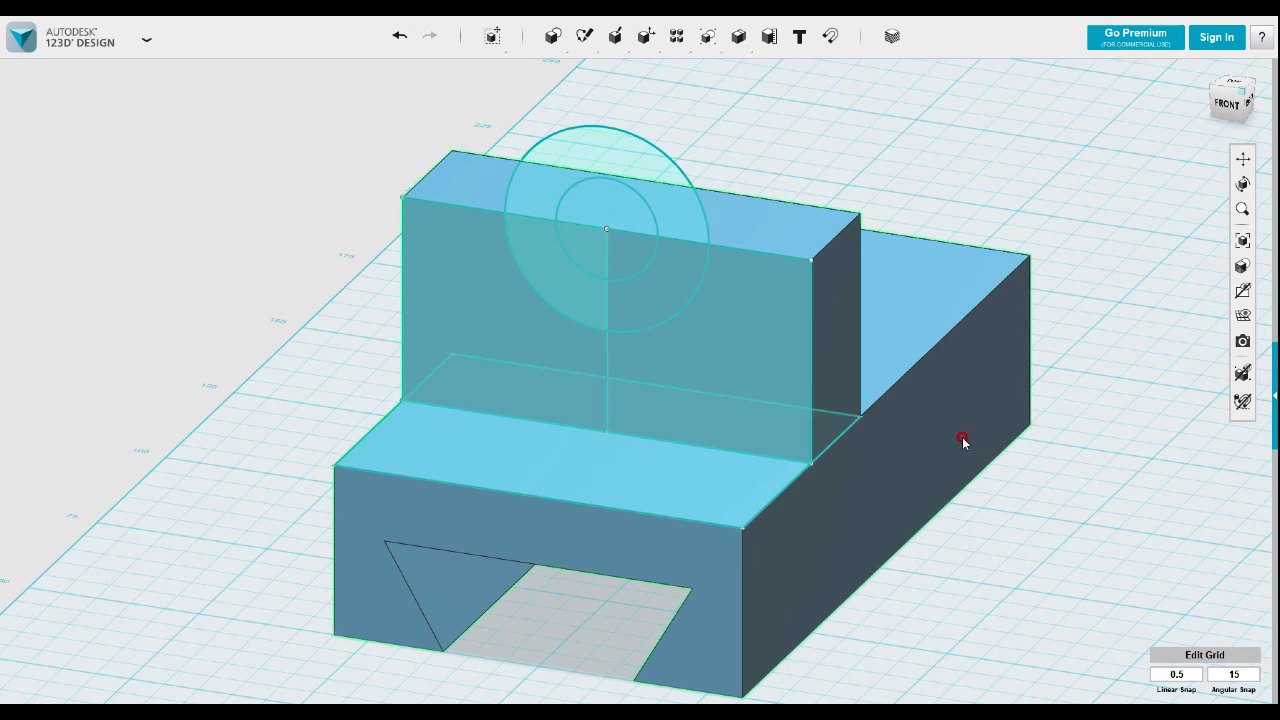
- Sketch a 15 mm wide, 30 mm high rectangle on the upright's front face, starting from its upper right corner
left_click(714, 379)
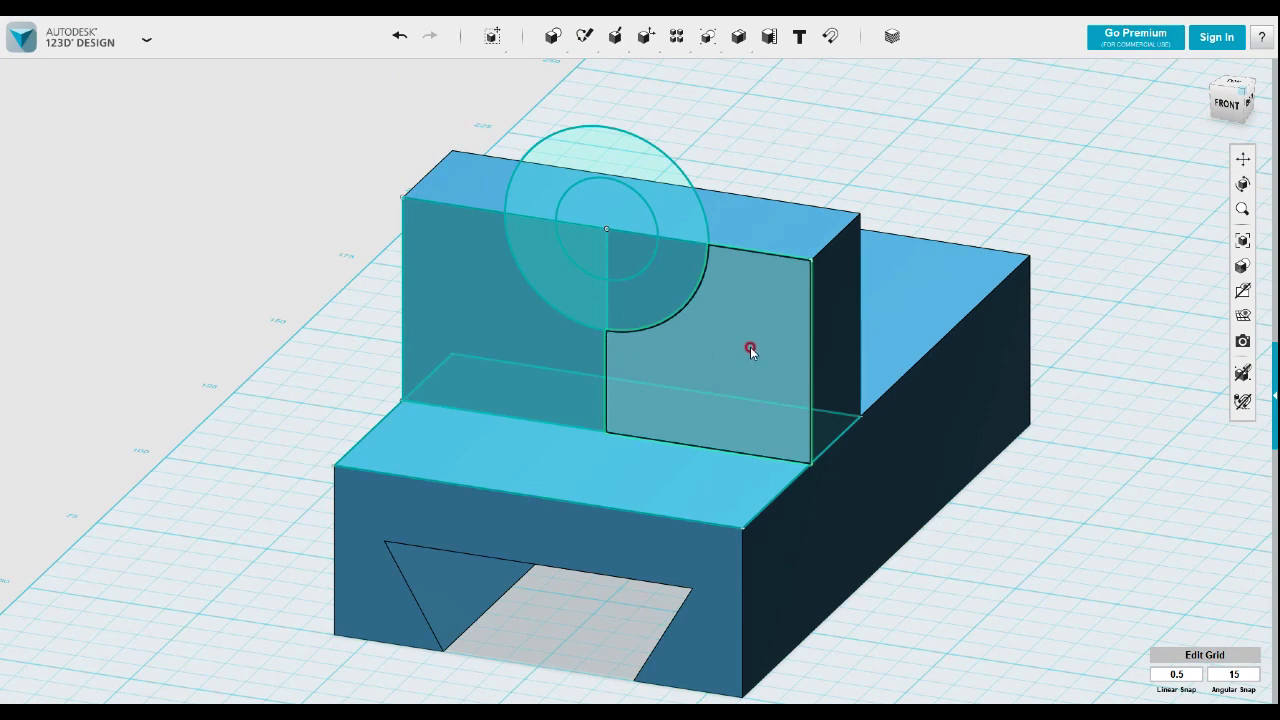
left_click(748, 342)
left_click(581, 40)
left_click(586, 70)
left_click(728, 264)
left_click(728, 264)
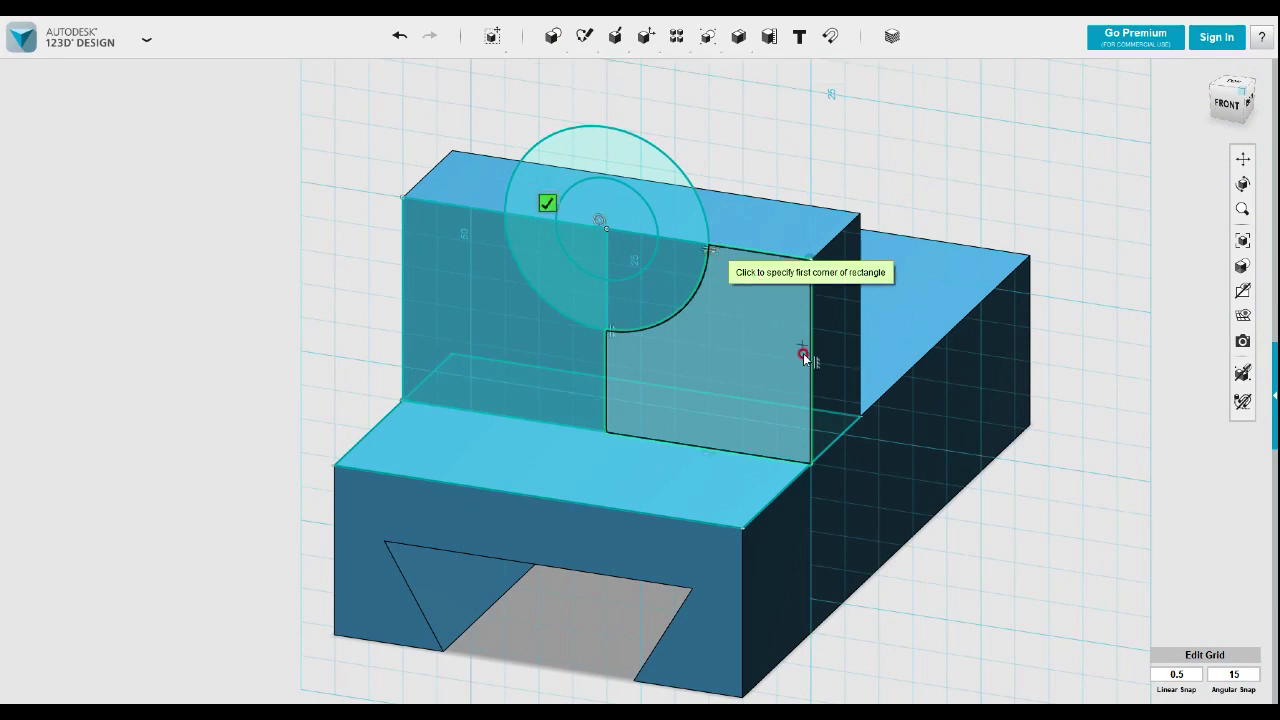
left_click(808, 260)
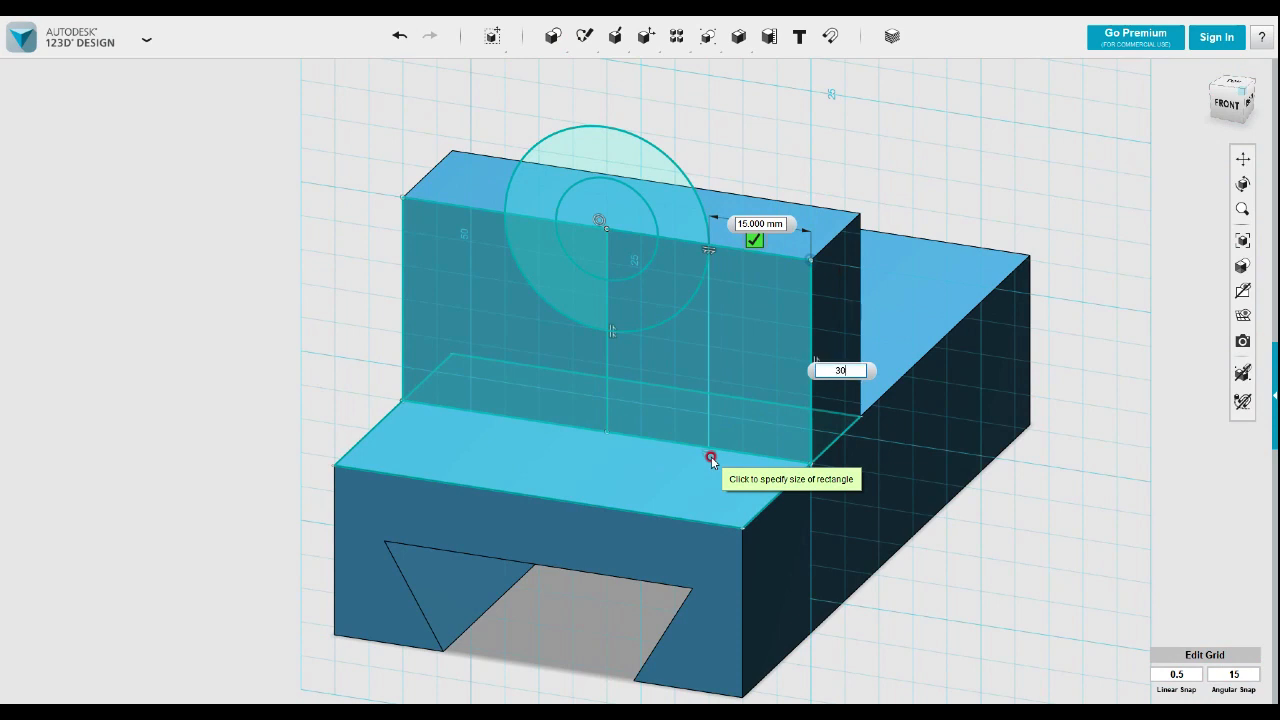
key("Tab")
key("Tab")
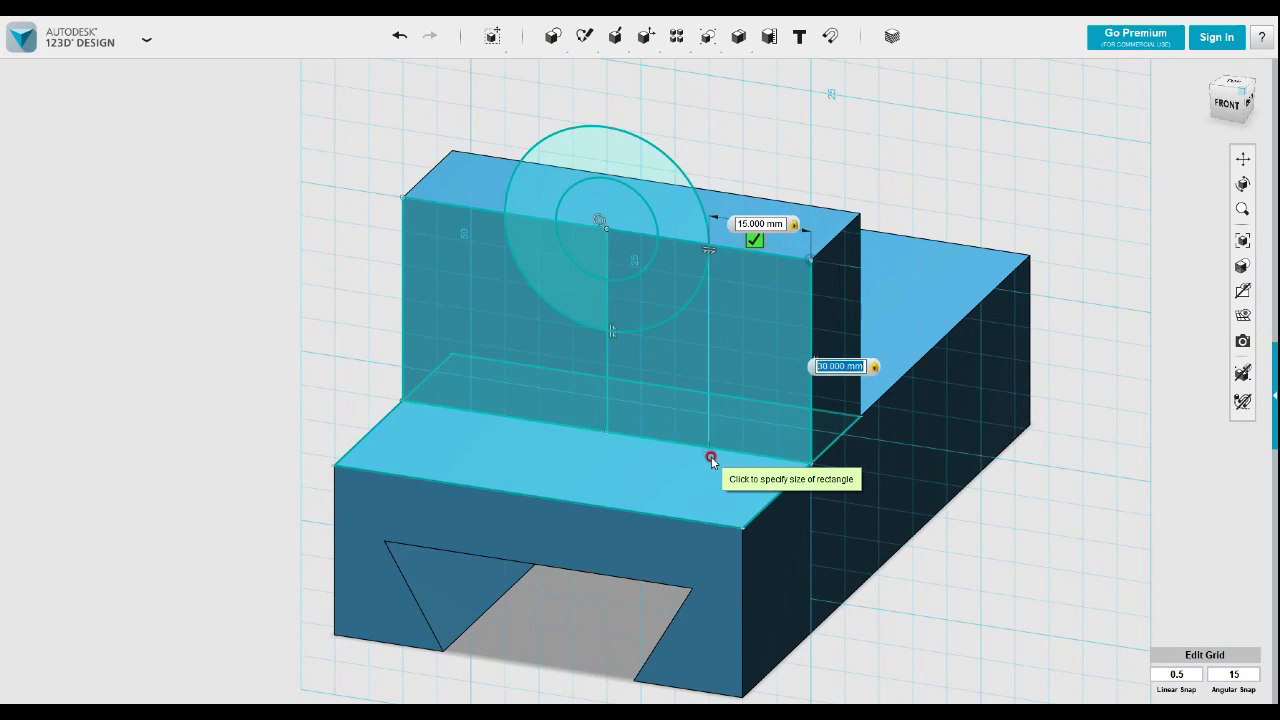
key("Return")
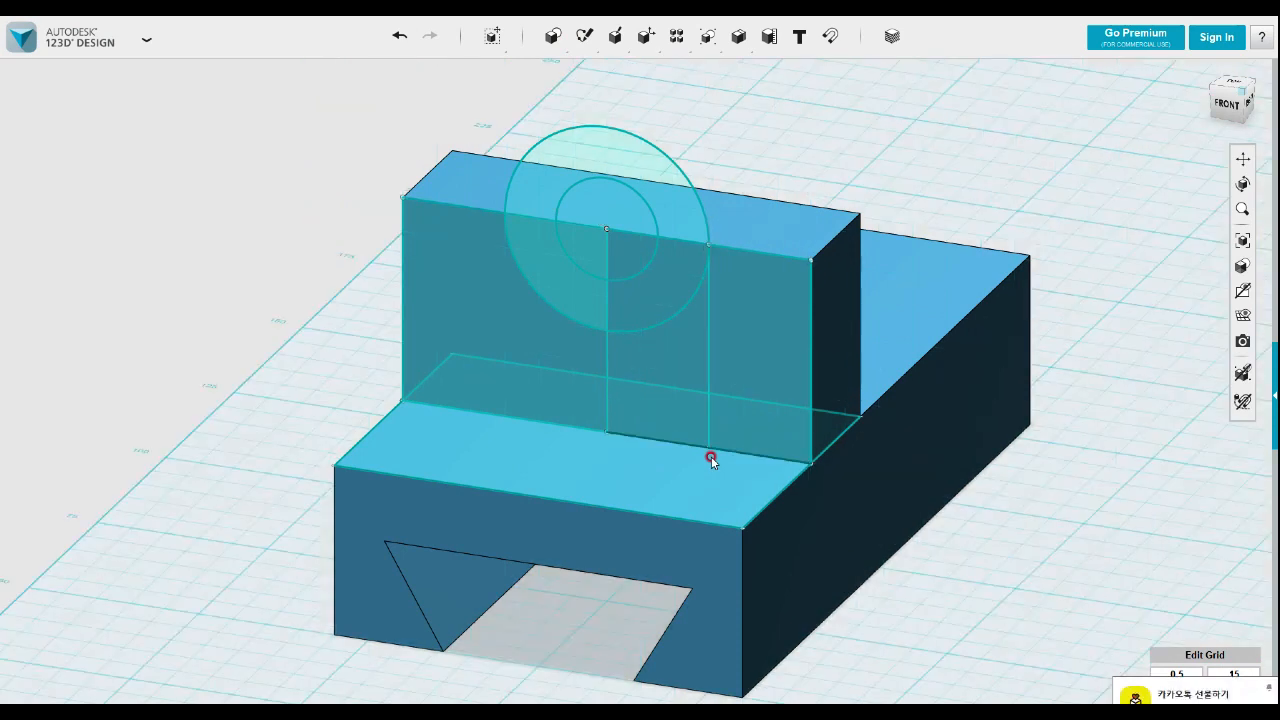
- Sketch a matching full-height rectangle from the front face's upper left corner to below the large circle's left edge
mouse_move(584, 36)
left_click(586, 69)
left_click(534, 178)
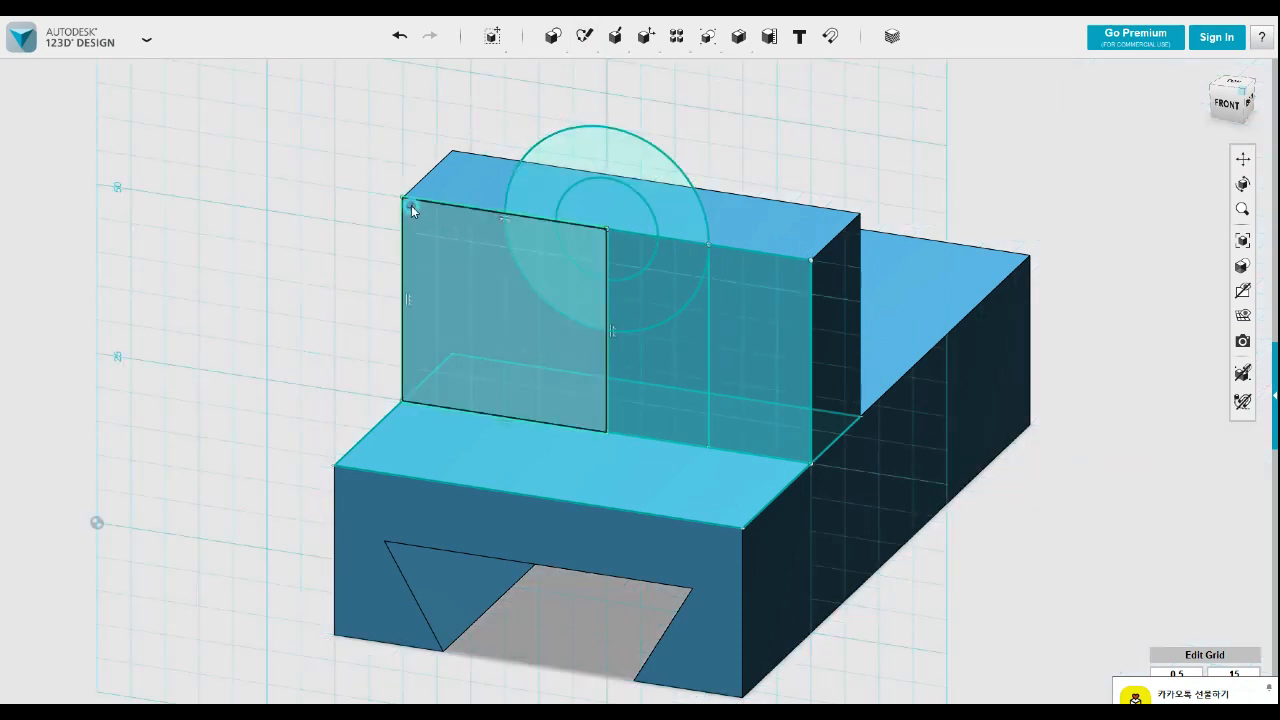
left_click(403, 200)
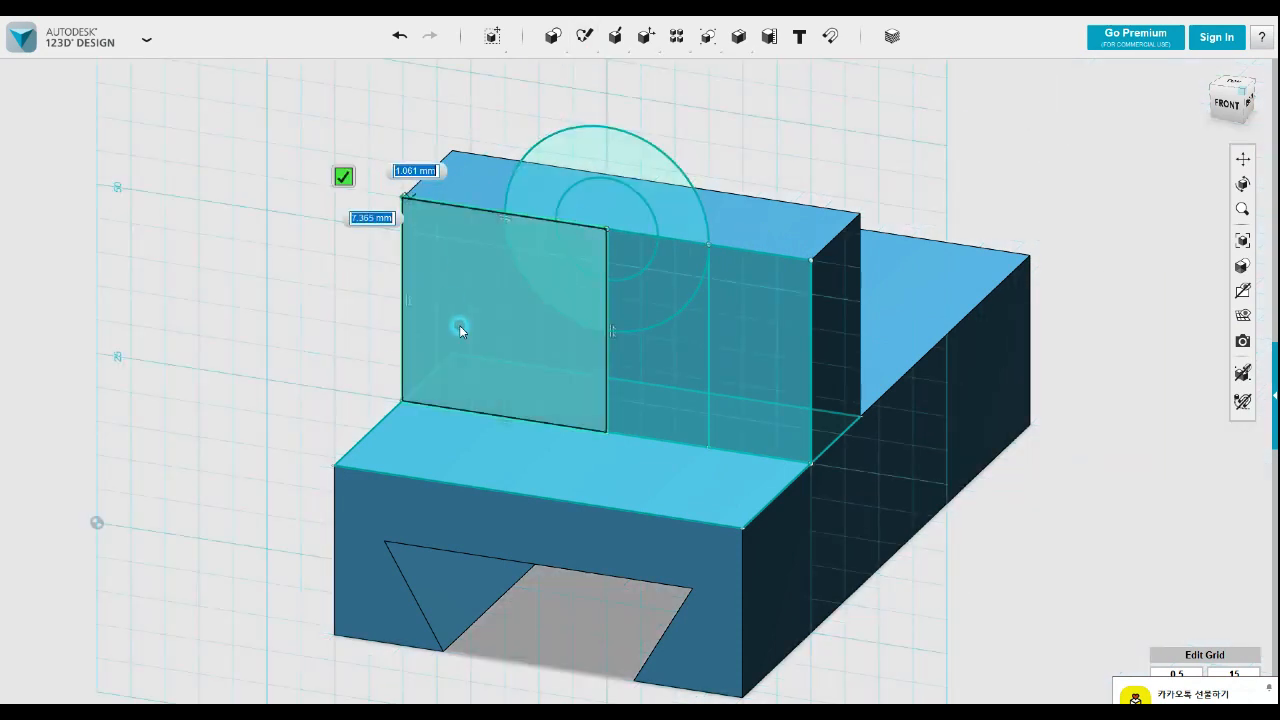
left_click(506, 425)
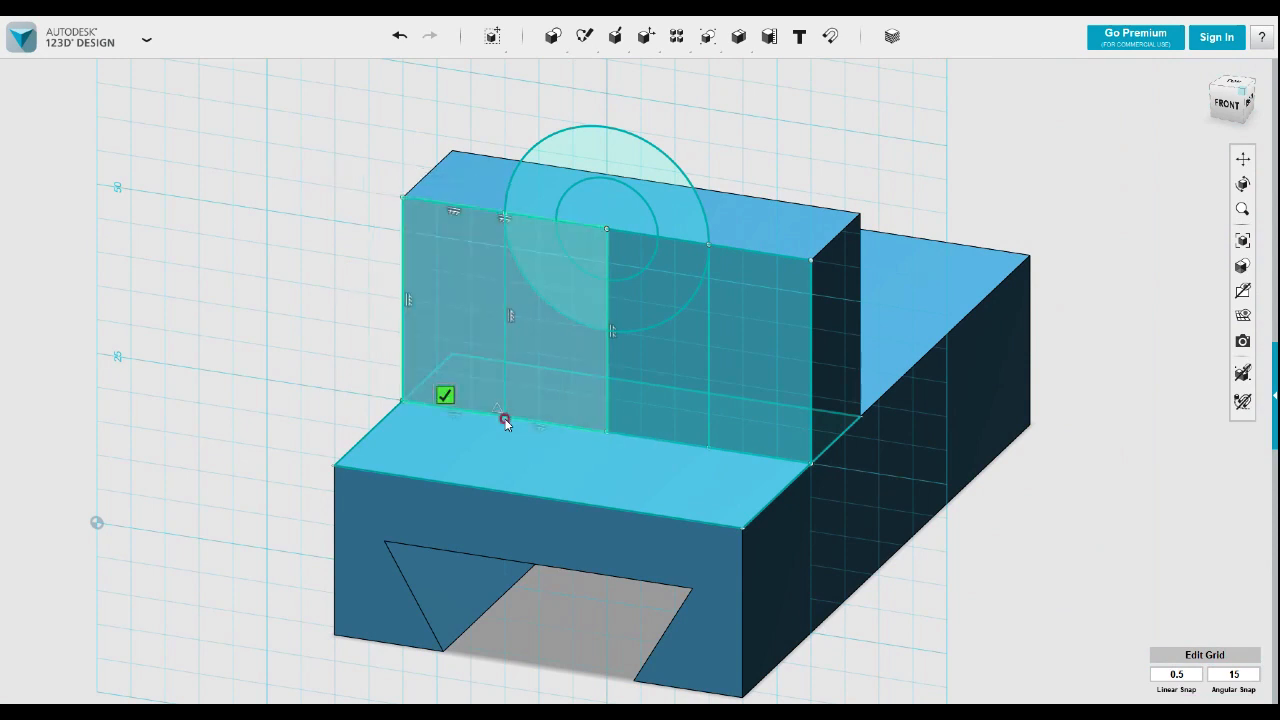
left_click(447, 397)
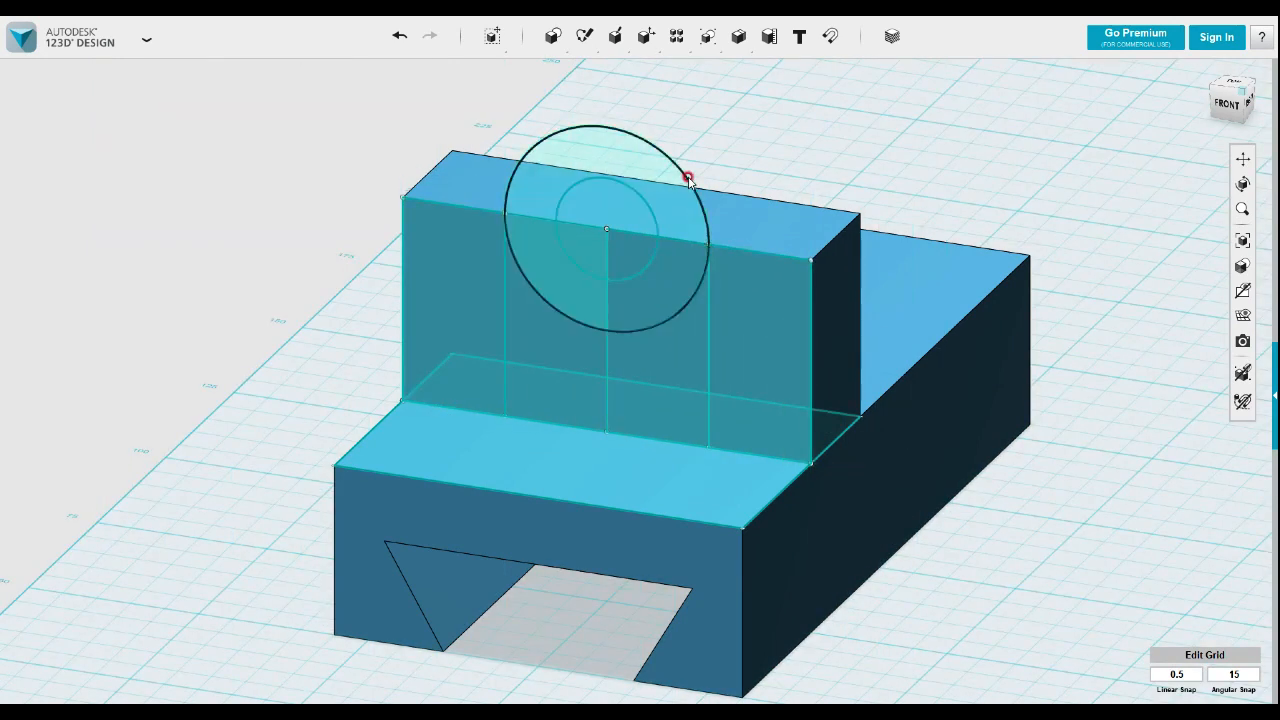
- Extrude the ring between the two circles by -18 mm through the upright's depth and merge it with the body
left_click(668, 216)
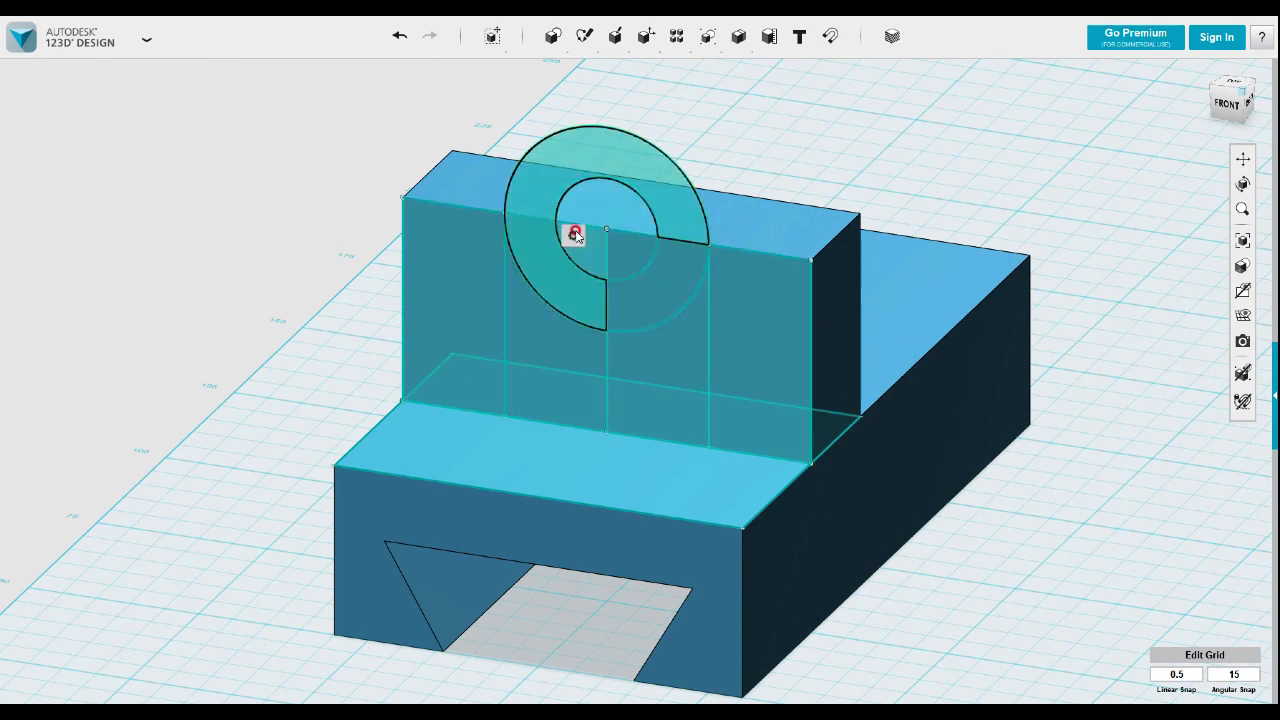
mouse_move(654, 232)
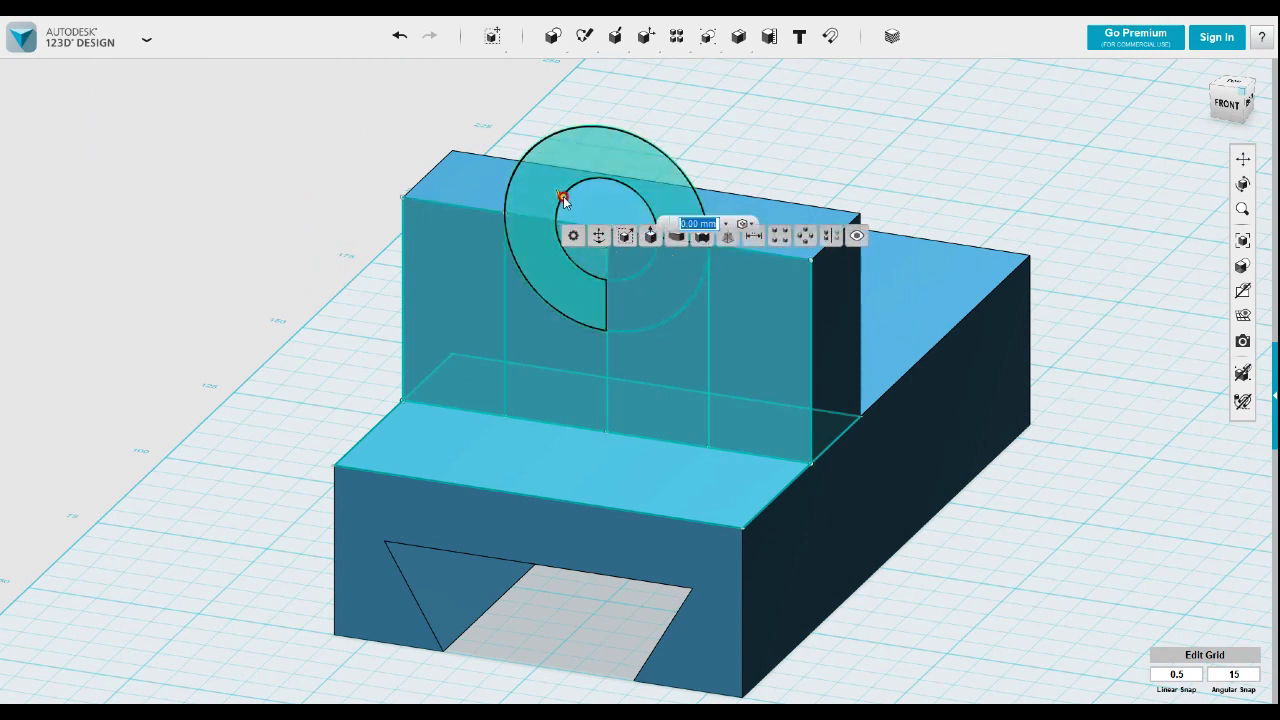
left_click(651, 236)
left_click_drag(606, 170, 620, 165)
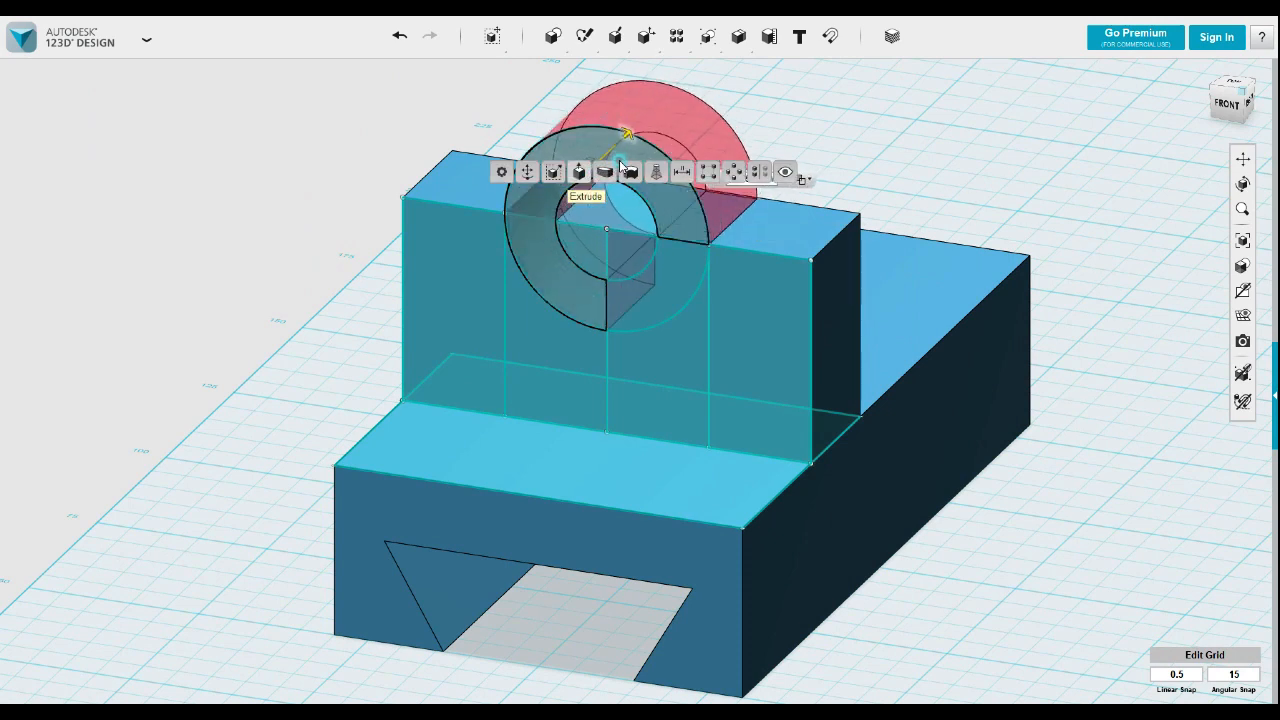
middle_click_drag(934, 369, 918, 418)
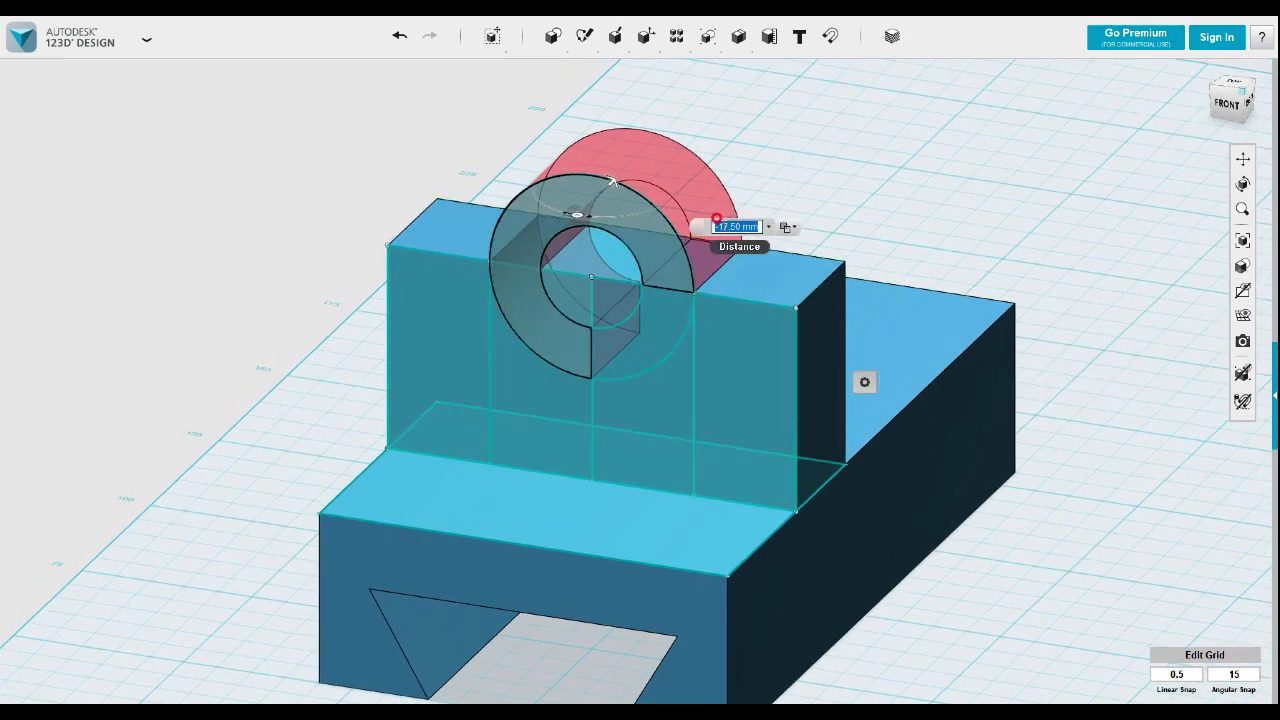
left_click_drag(723, 226, 757, 225)
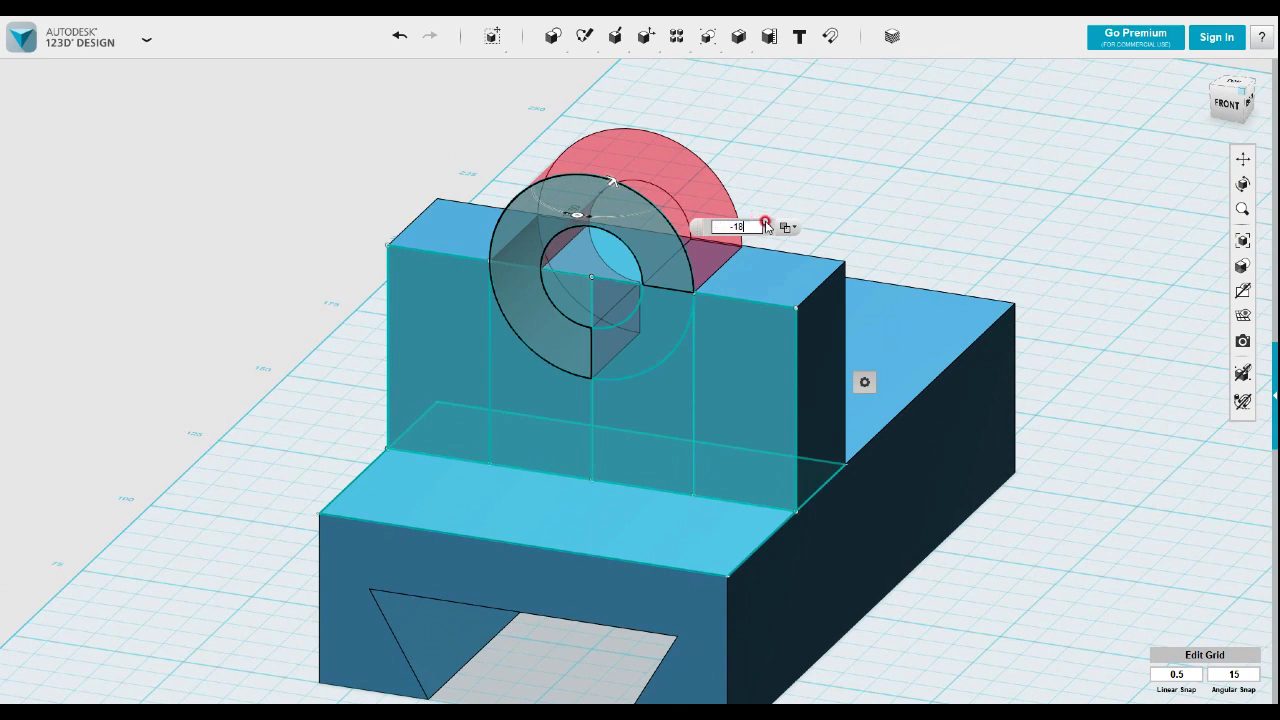
left_click(788, 227)
left_click(819, 296)
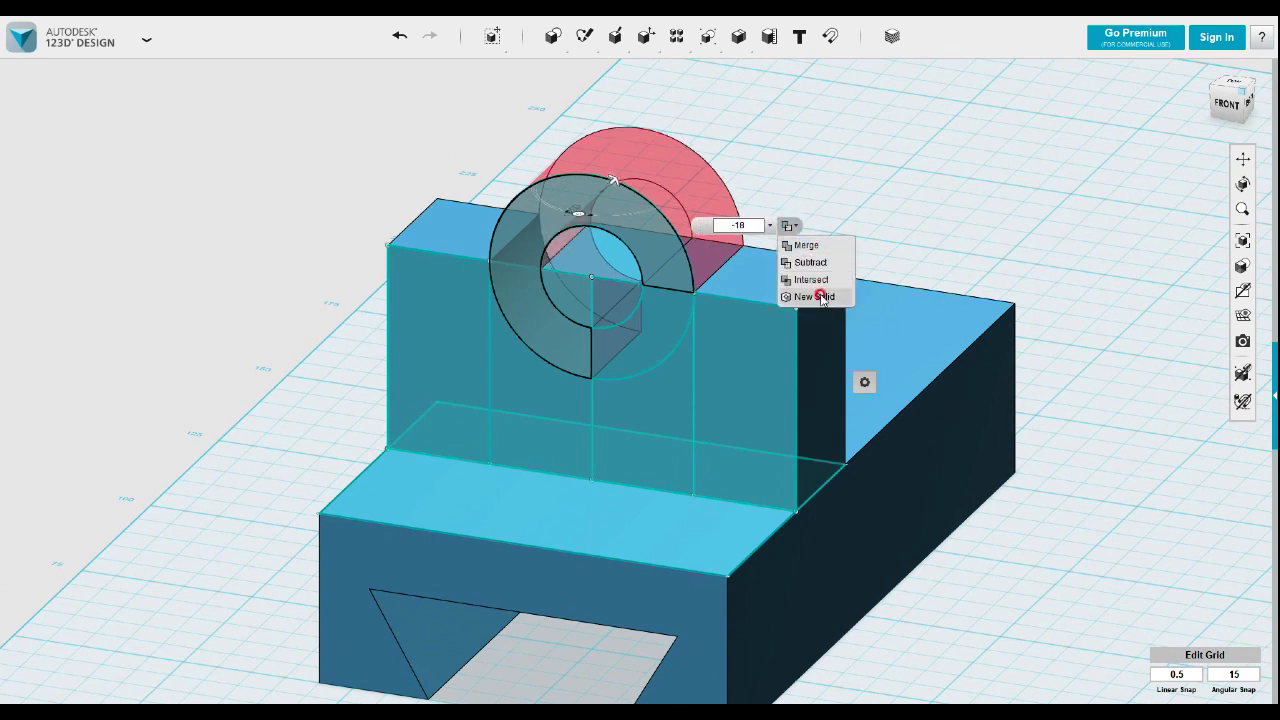
left_click(818, 244)
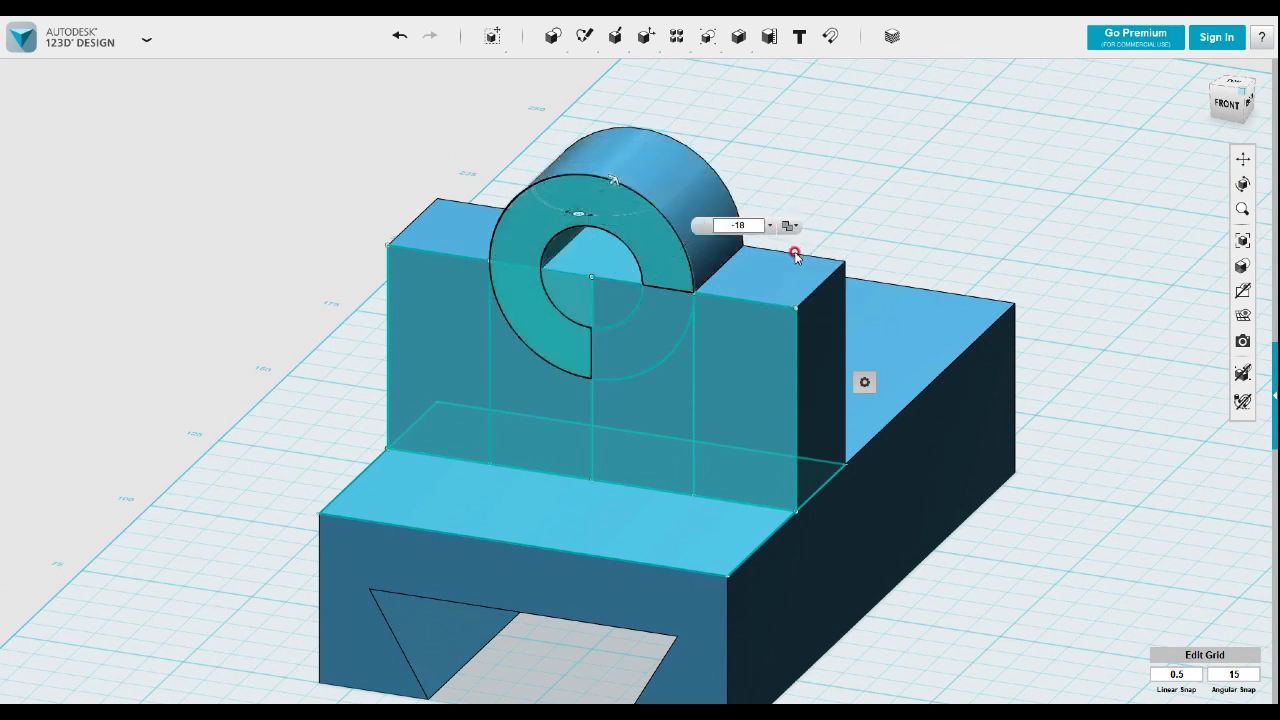
left_click(795, 254)
- Cut the inner 15 mm circle through the upright's full depth to open the hole in the round boss
right_click_drag(801, 197, 805, 214)
left_click(619, 283)
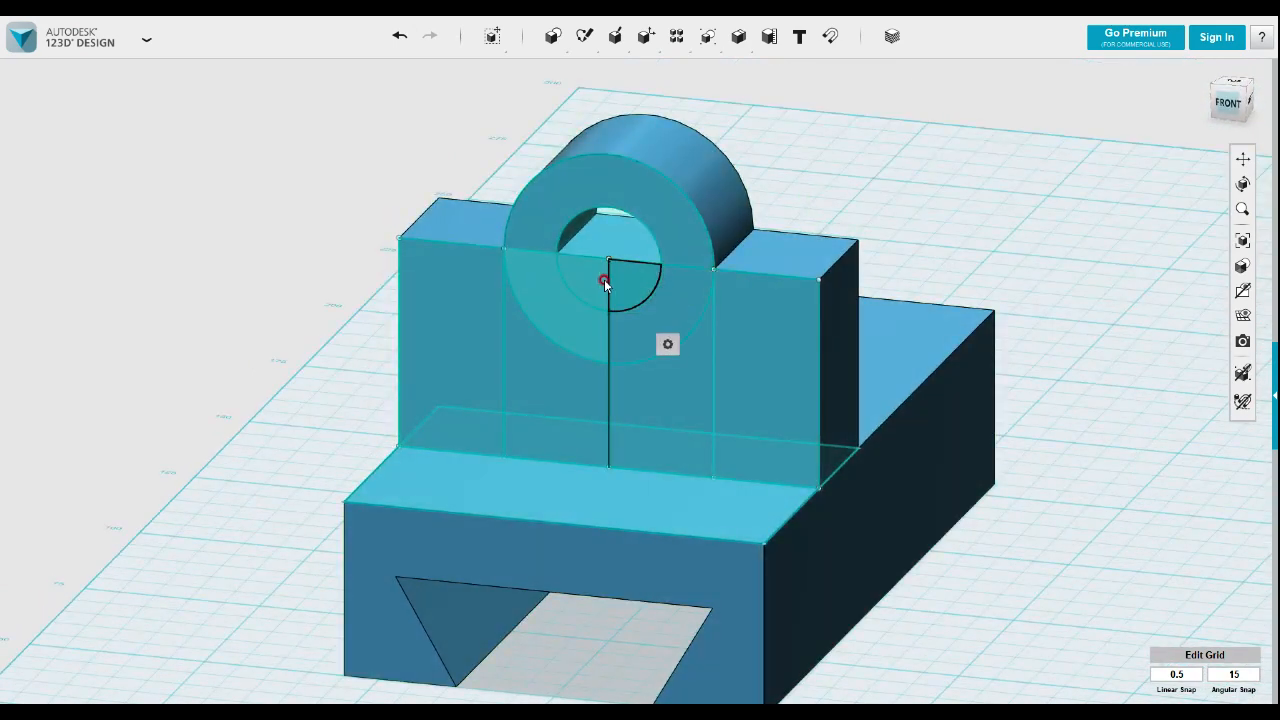
left_click(596, 281)
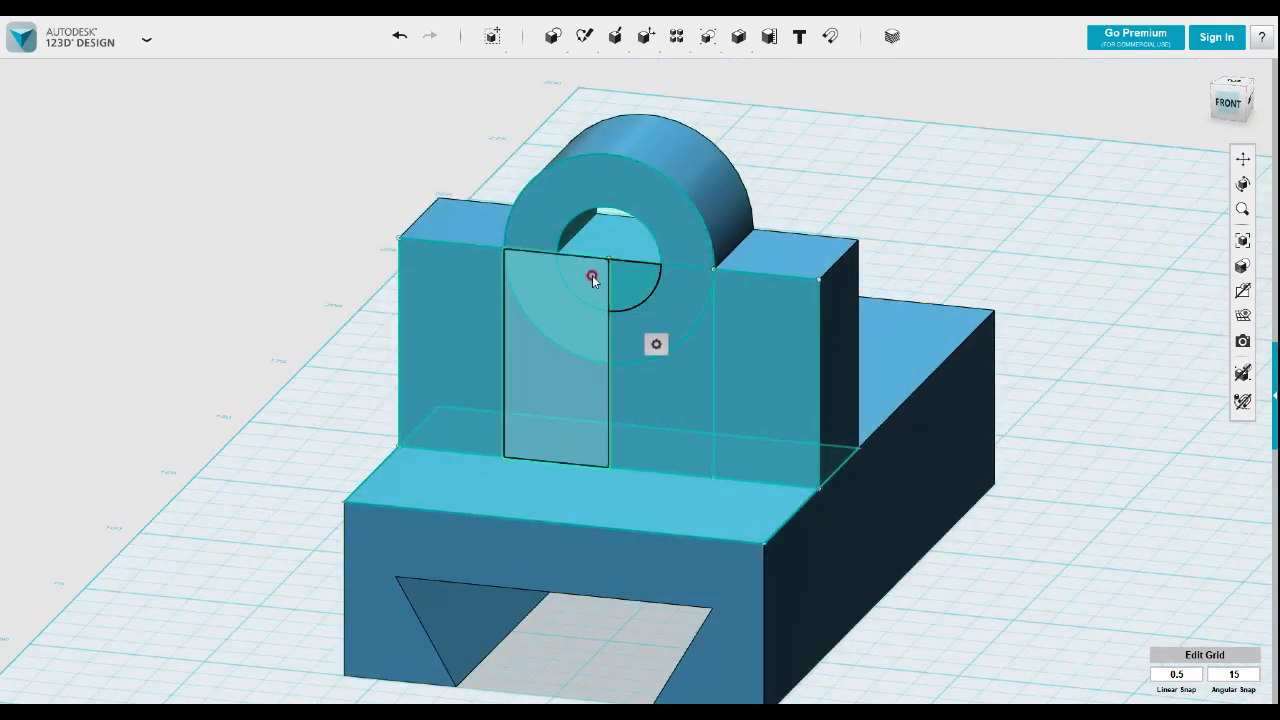
left_click(595, 278)
left_click(631, 283)
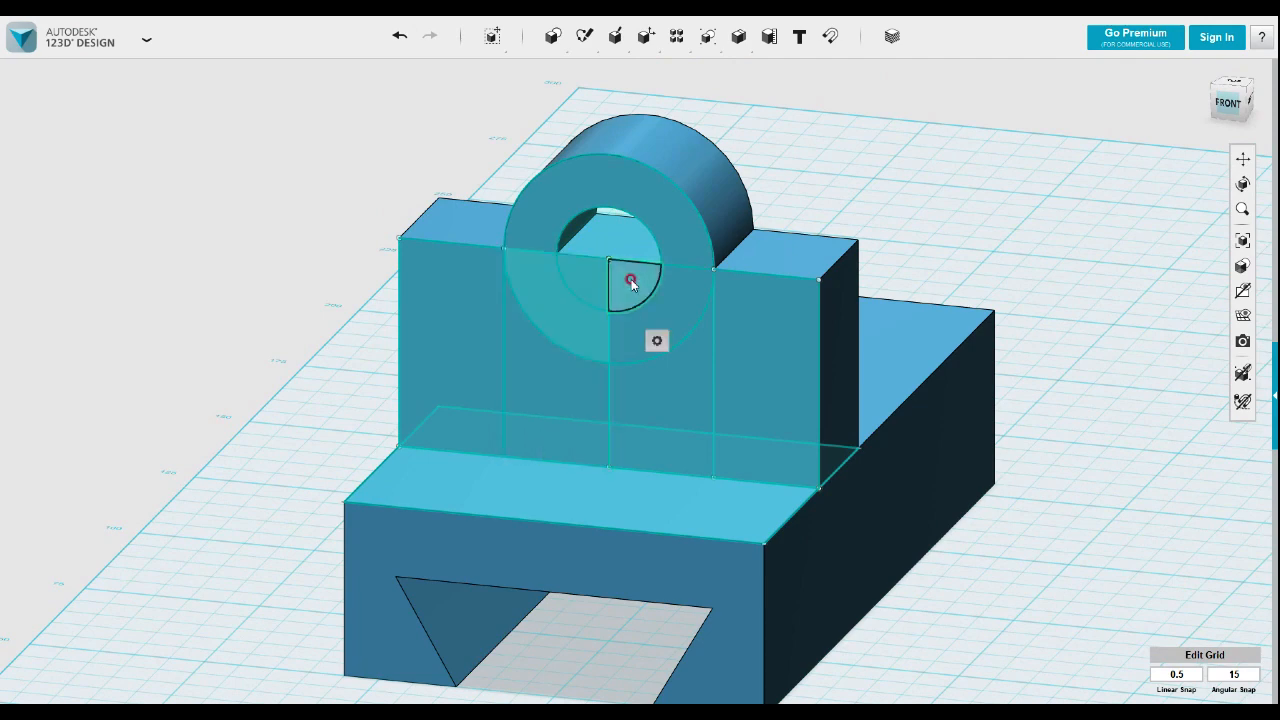
scroll(586, 293, "up", 5)
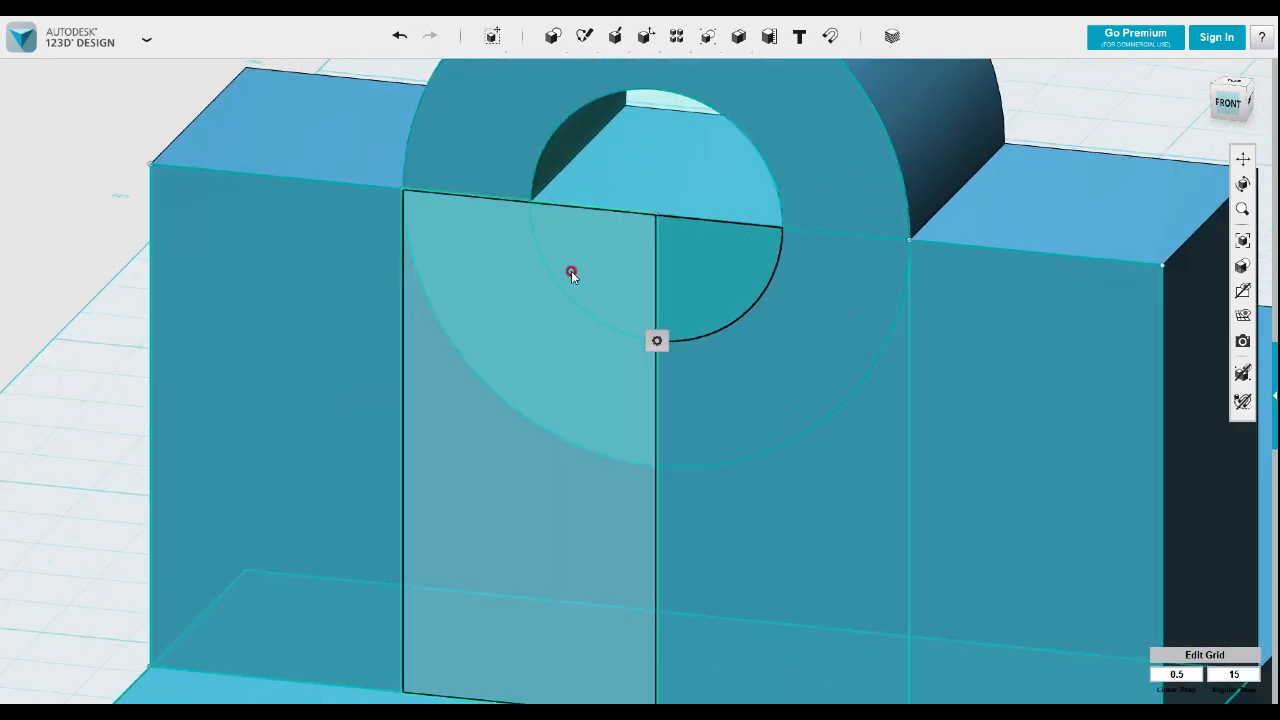
left_click(584, 267)
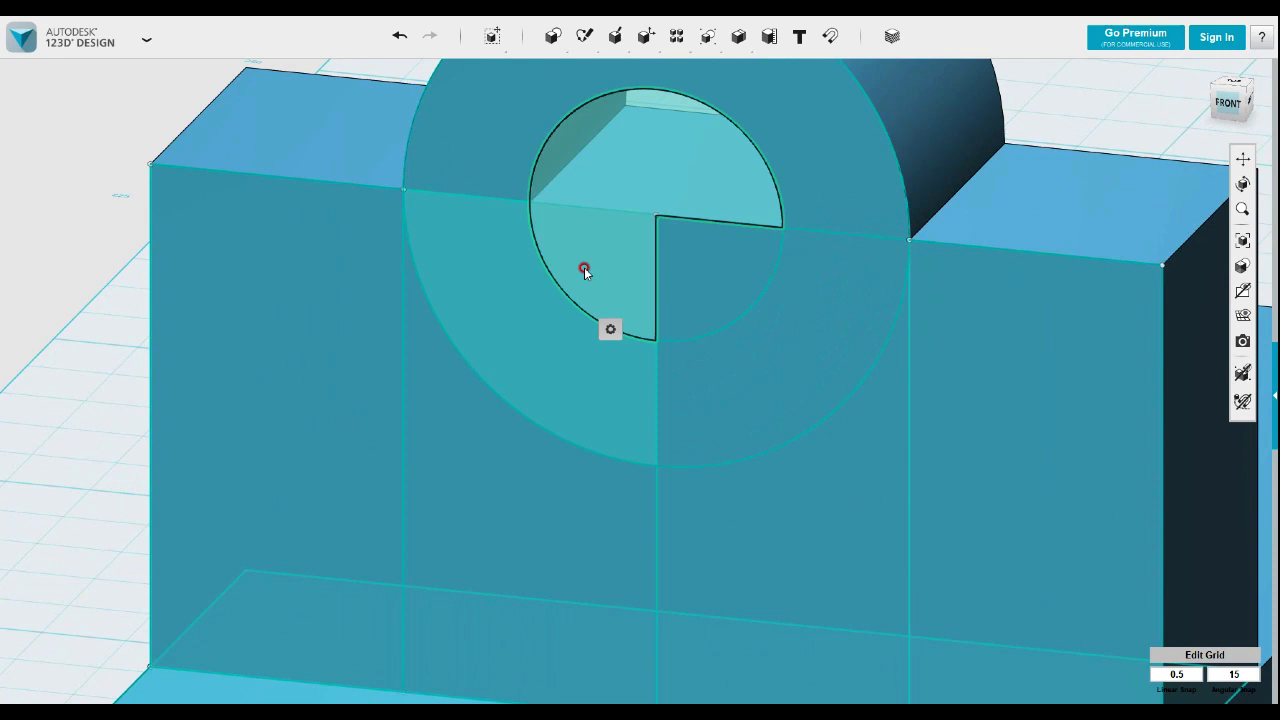
left_click(674, 279)
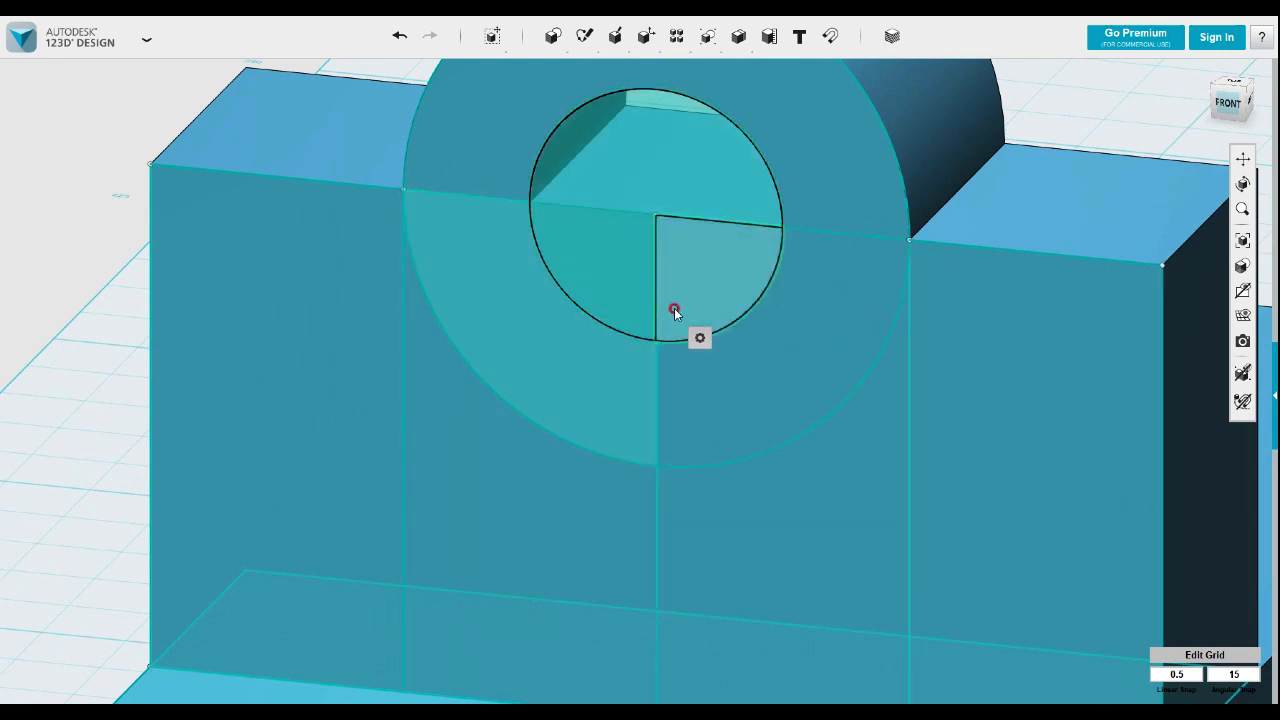
mouse_move(700, 337)
left_click(779, 341)
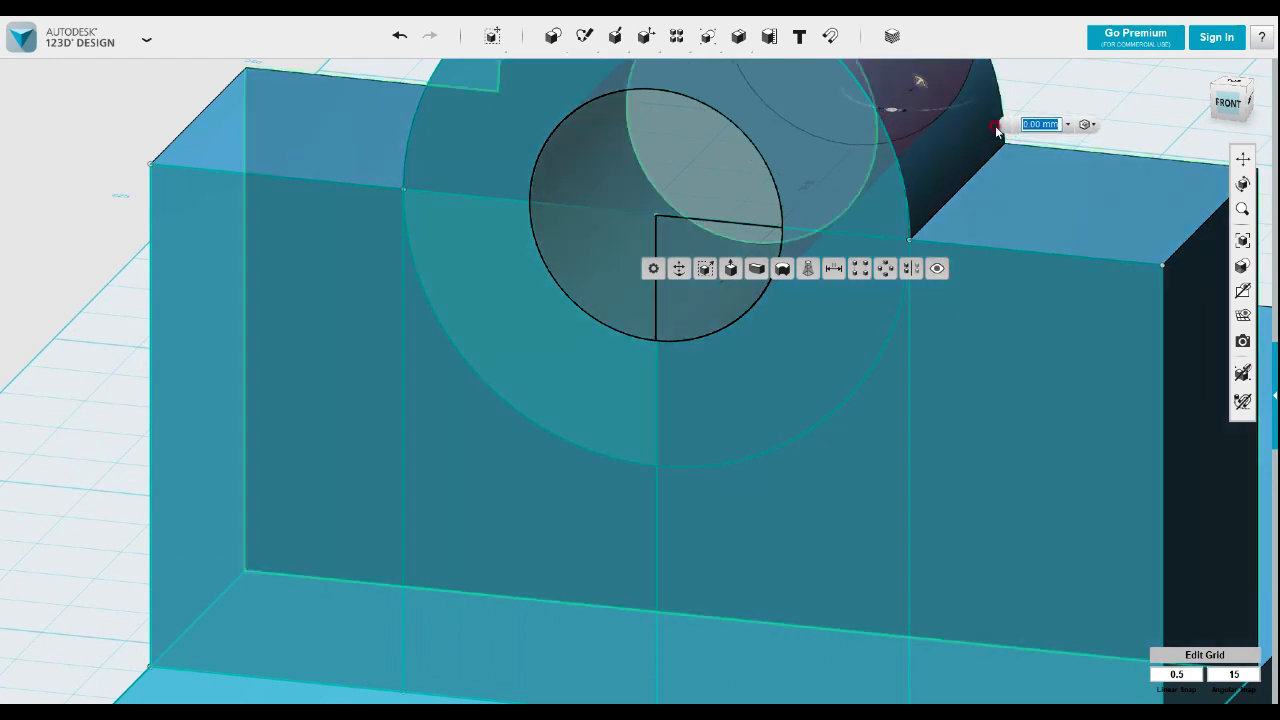
left_click(996, 130)
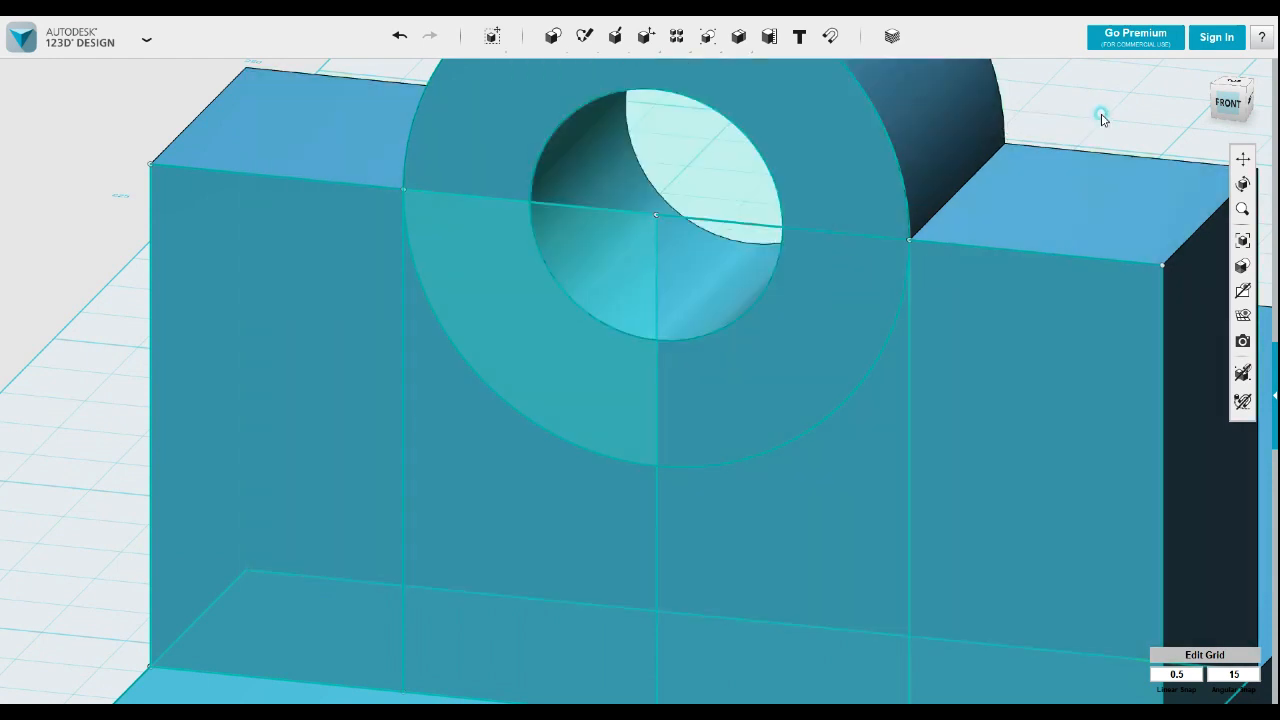
- Cut away the two rectangular side profiles through the upright's depth, leaving only the central part beneath the boss
scroll(966, 210, "down", 4)
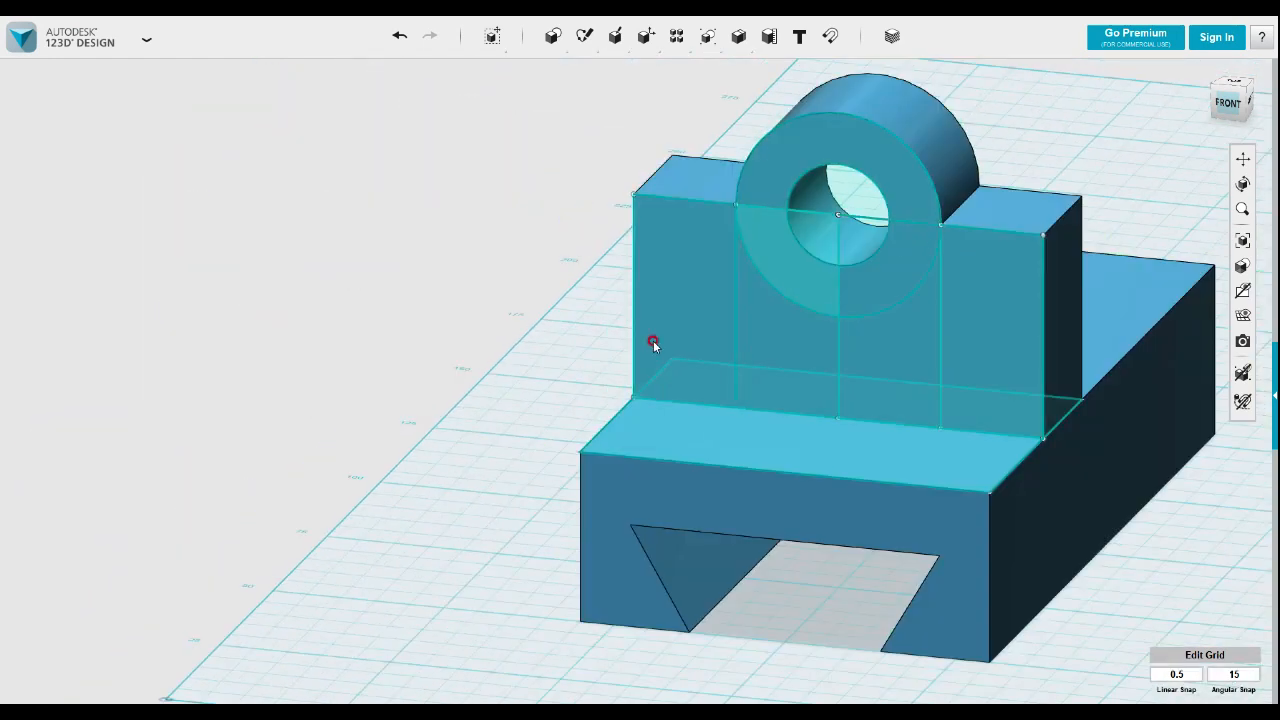
left_click(993, 313)
left_click(714, 324, "shift")
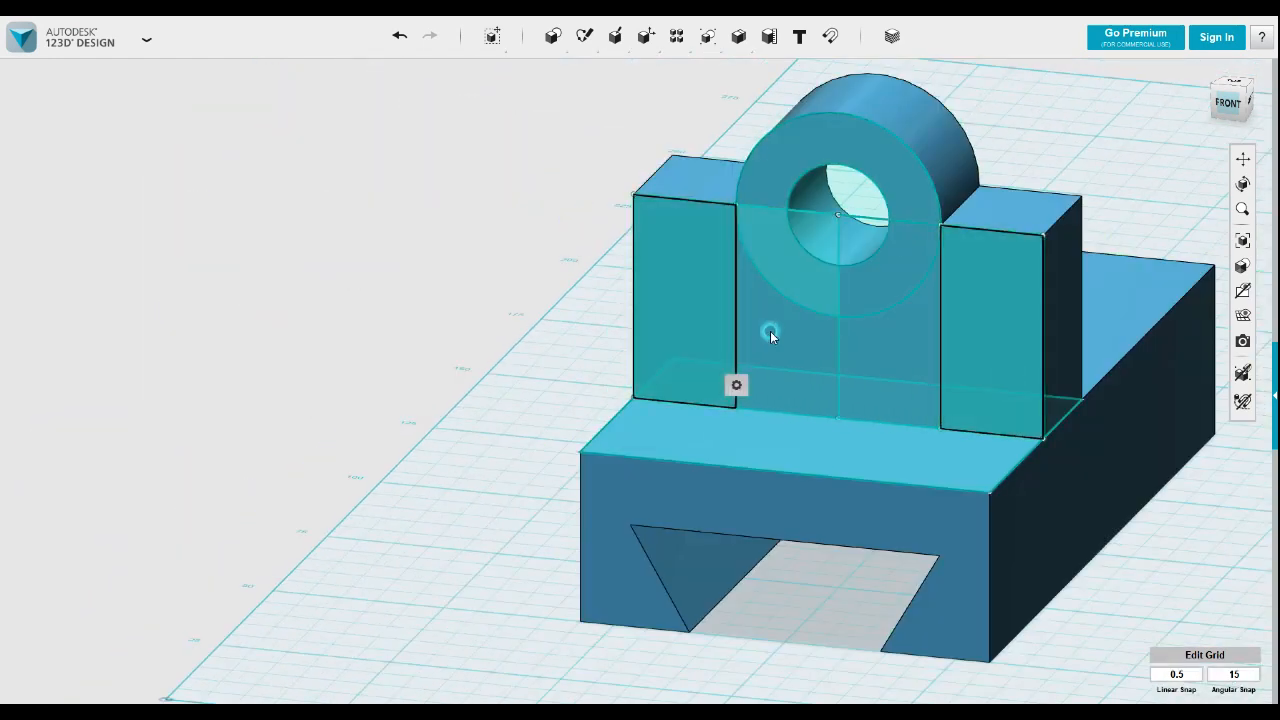
mouse_move(736, 385)
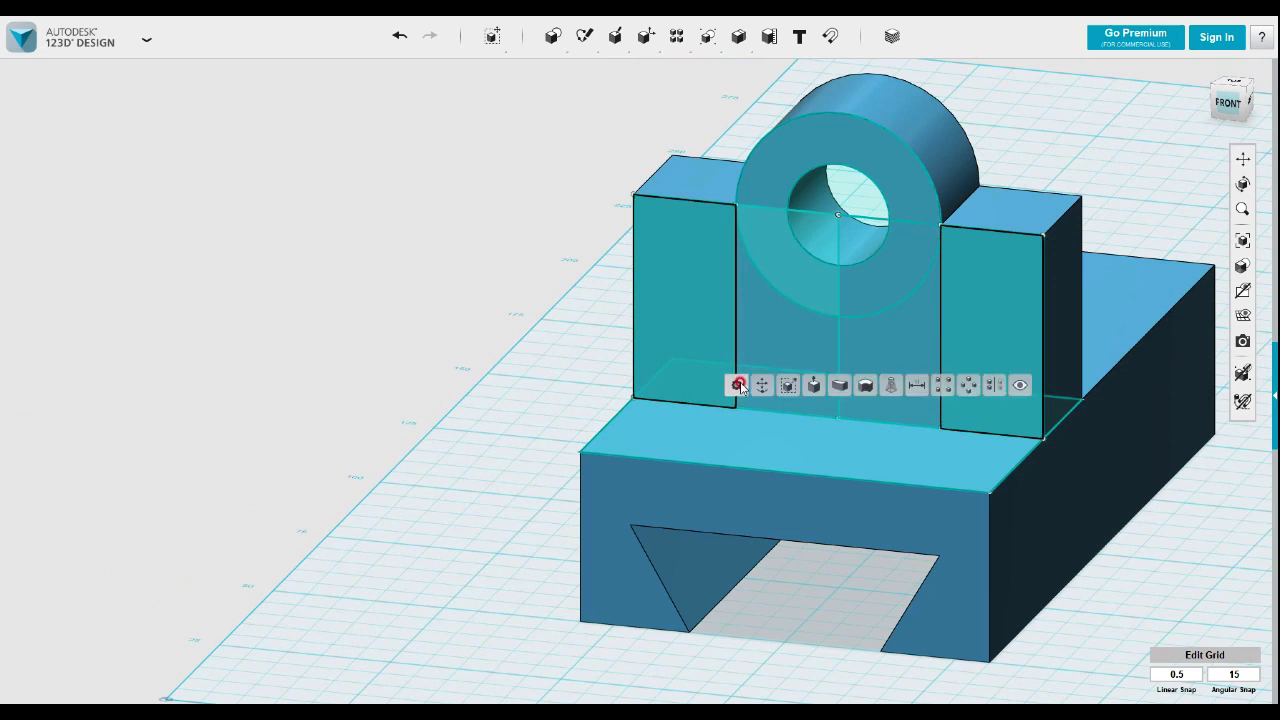
left_click(814, 387)
left_click_drag(833, 188, 860, 164)
left_click(979, 115)
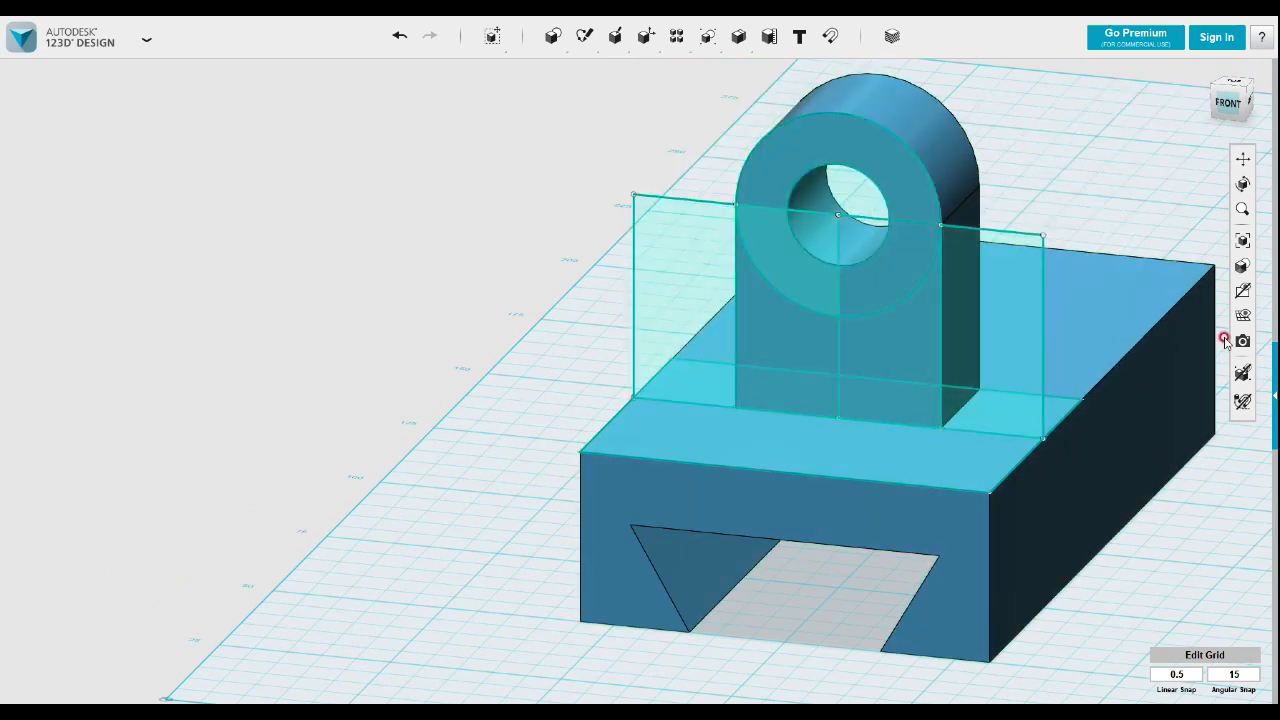
- Hide the sketches in the model
mouse_move(1248, 298)
mouse_move(1245, 265)
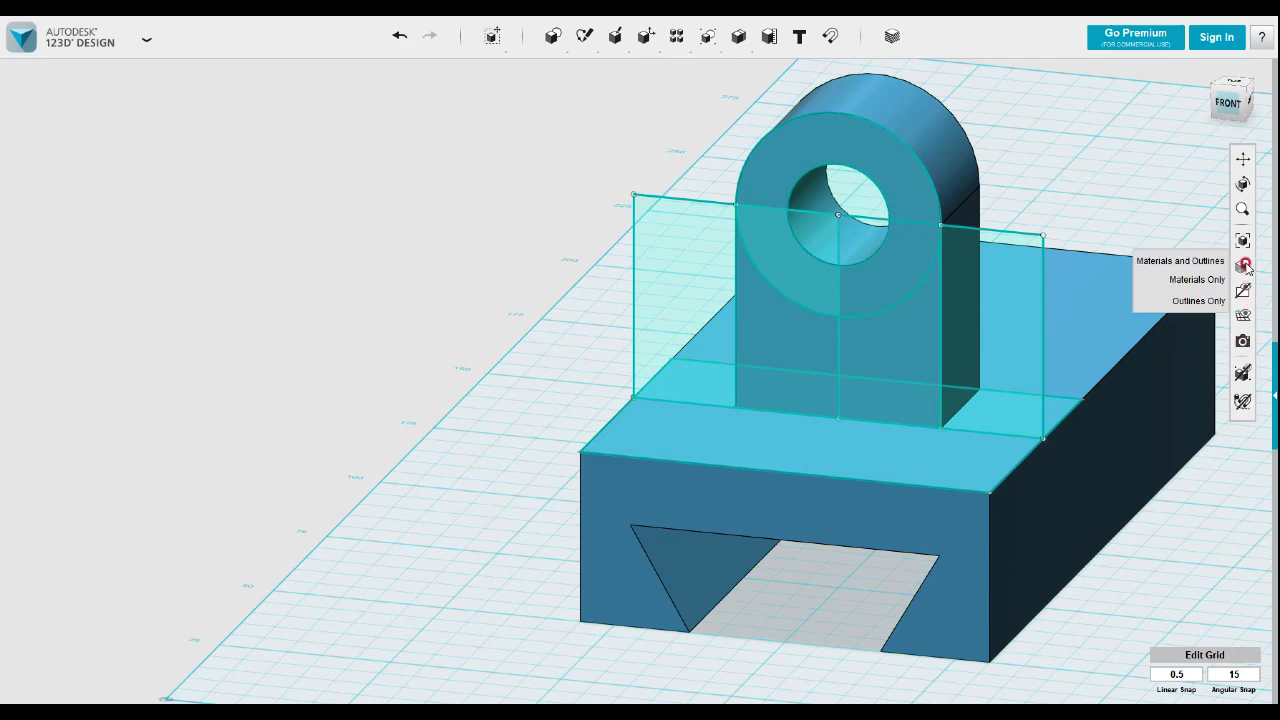
left_click(1198, 347)
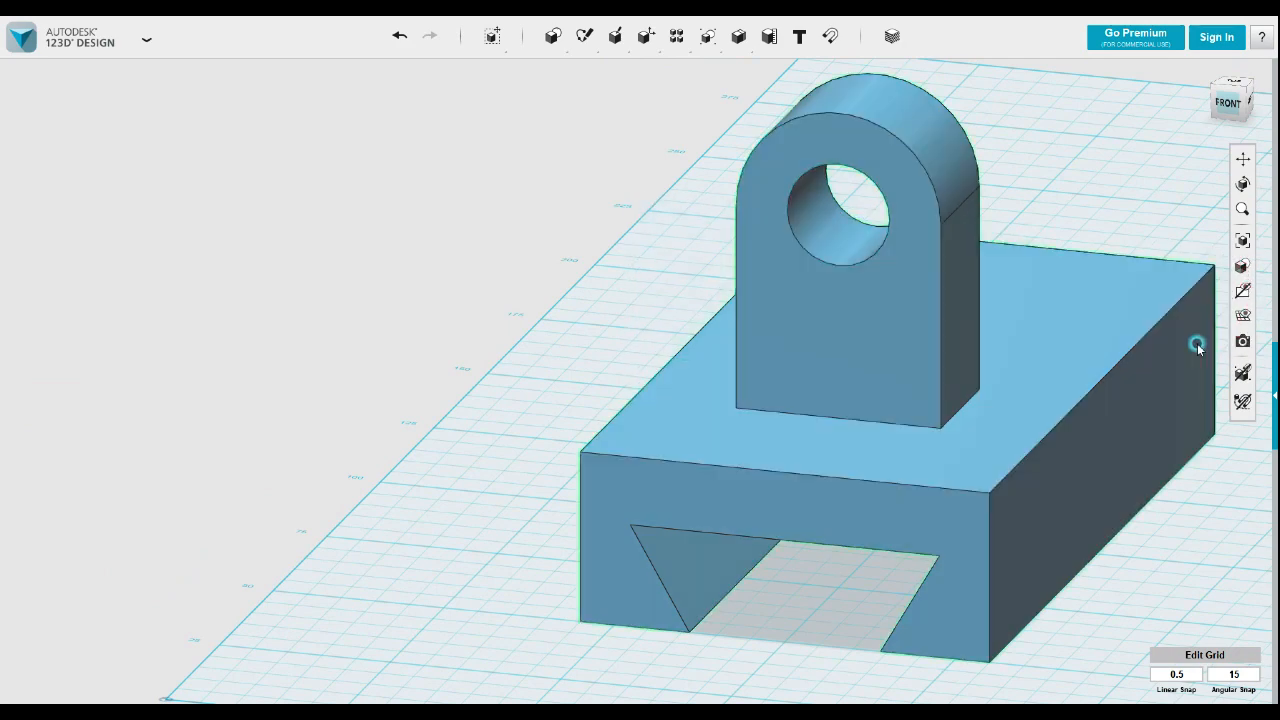
- Fillet the edge where the upright's right side, seen from the front, meets the block's top face
middle_click_drag(857, 369, 739, 331)
right_click_drag(750, 342, 745, 396)
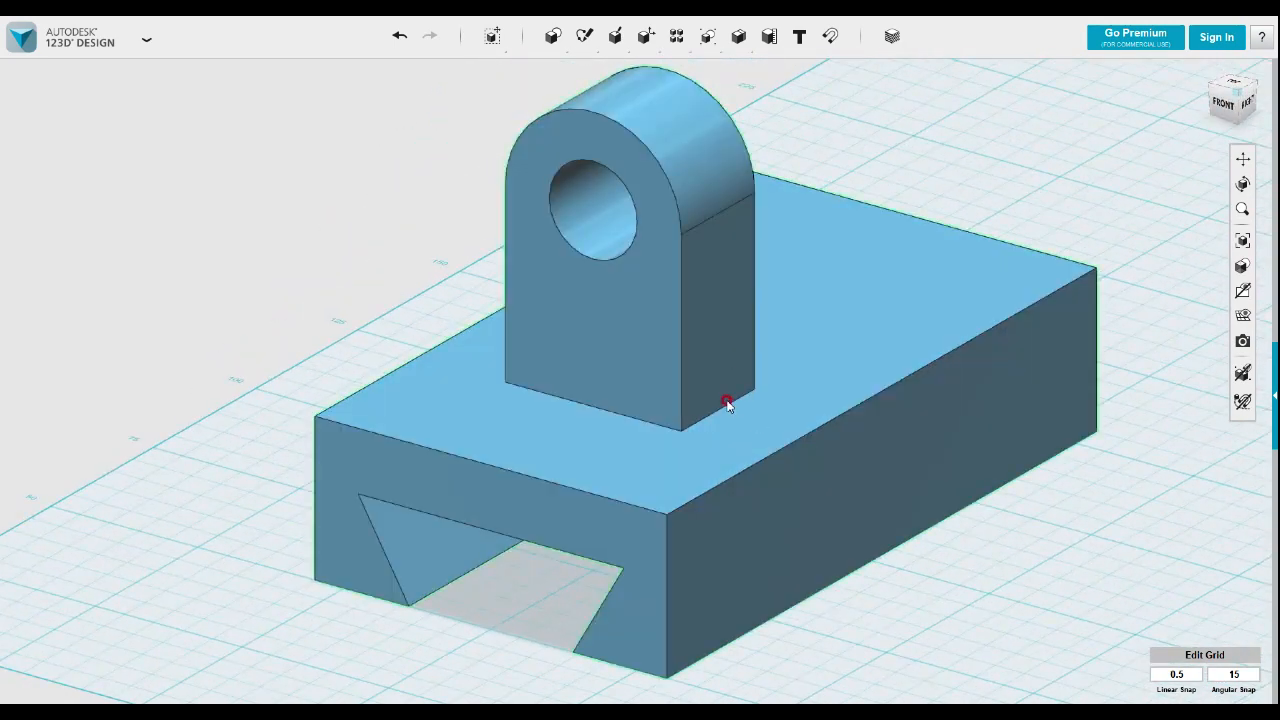
left_click(727, 403)
left_click(721, 409)
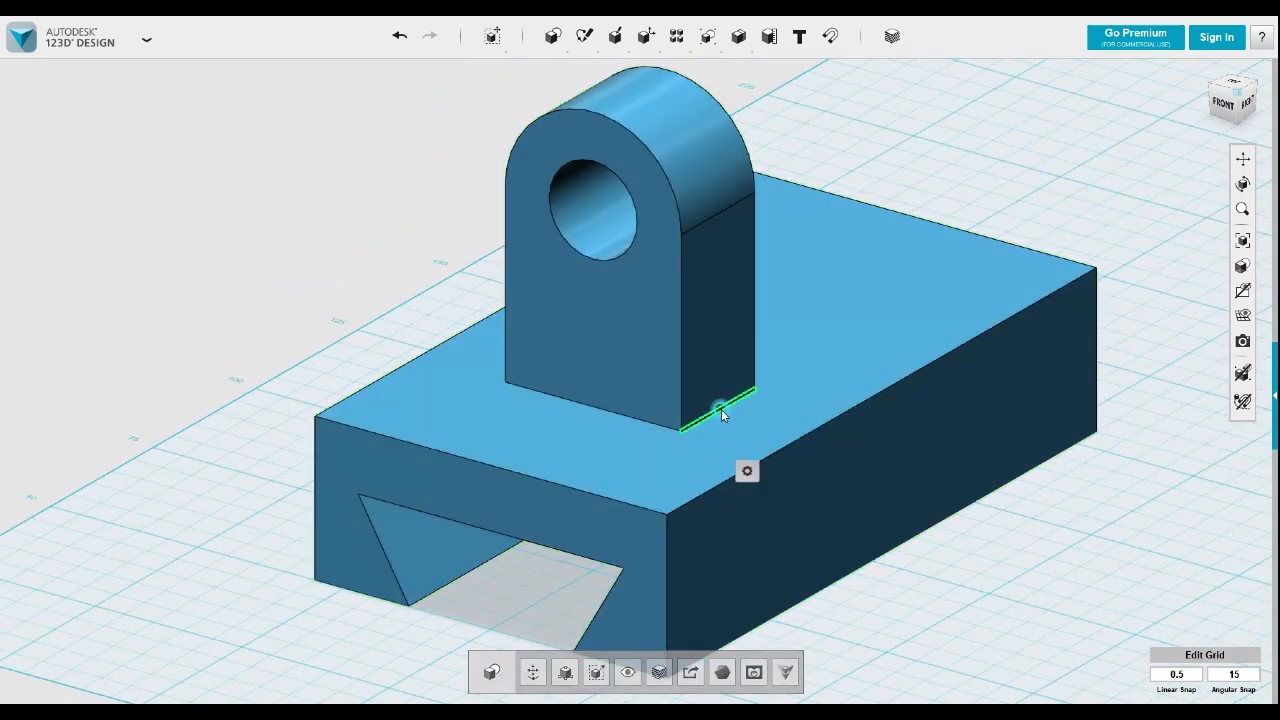
mouse_move(749, 472)
left_click(797, 469)
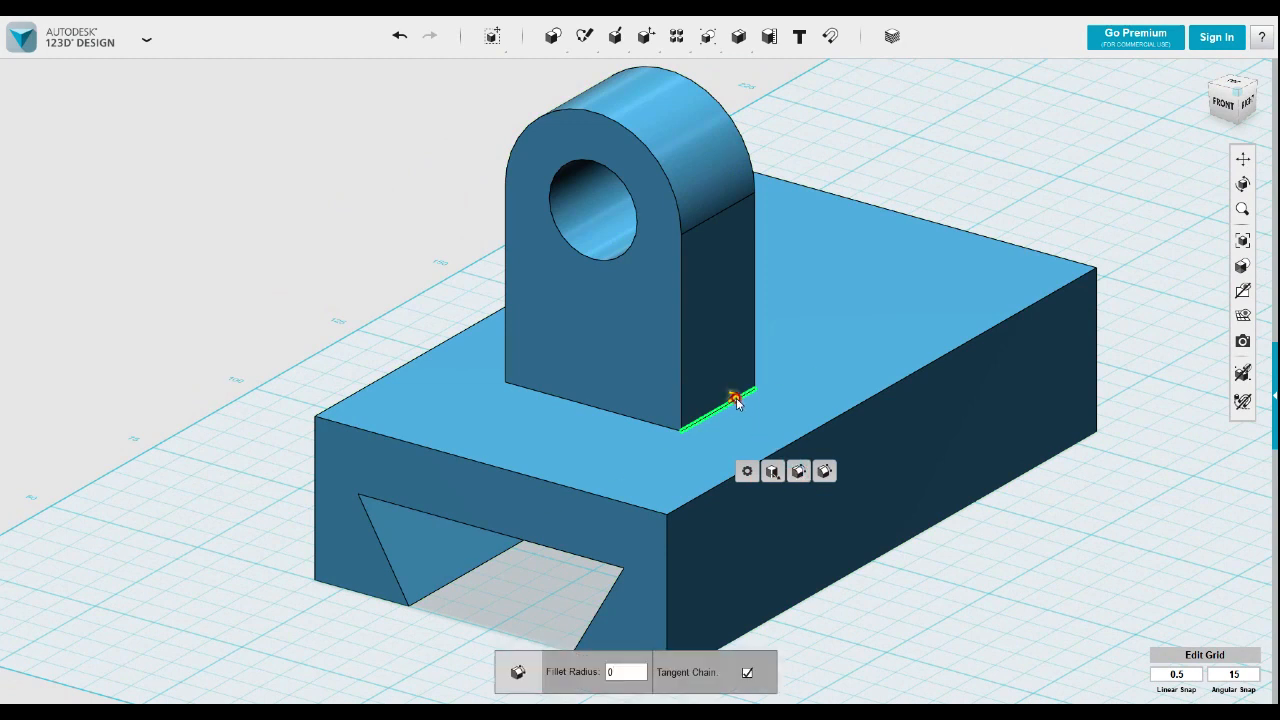
left_click_drag(739, 395, 753, 392)
left_click(426, 310)
- Fillet the opposite base edge on the upright's left side with an 8 mm radius
right_click_drag(364, 300, 657, 366)
left_click(698, 370)
left_click(691, 384)
left_click(767, 438)
left_click_drag(686, 372, 668, 371)
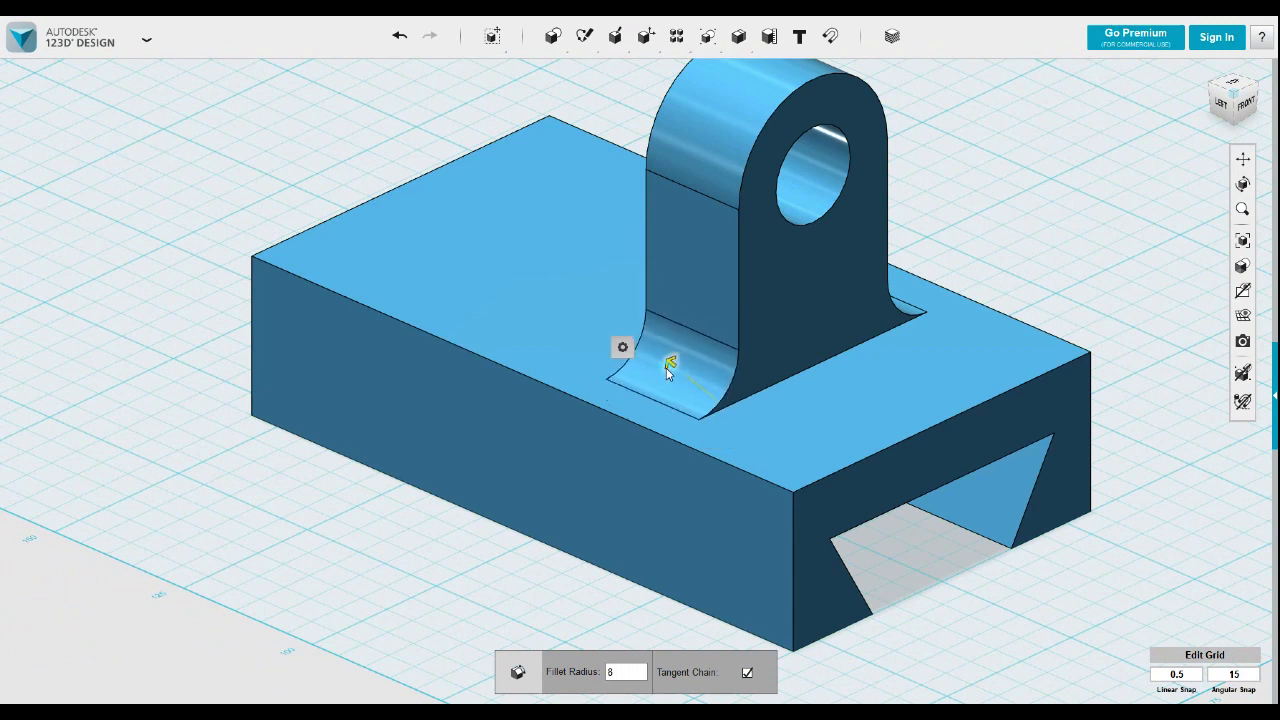
left_click(514, 572)
- Sketch a 60 mm by 20 mm rectangle on the block's top face, across the full width at the rear end
scroll(485, 548, "down", 3)
right_click_drag(932, 444, 858, 441)
left_click(806, 431)
right_click_drag(898, 399, 804, 380)
middle_click_drag(804, 380, 804, 323)
mouse_move(585, 36)
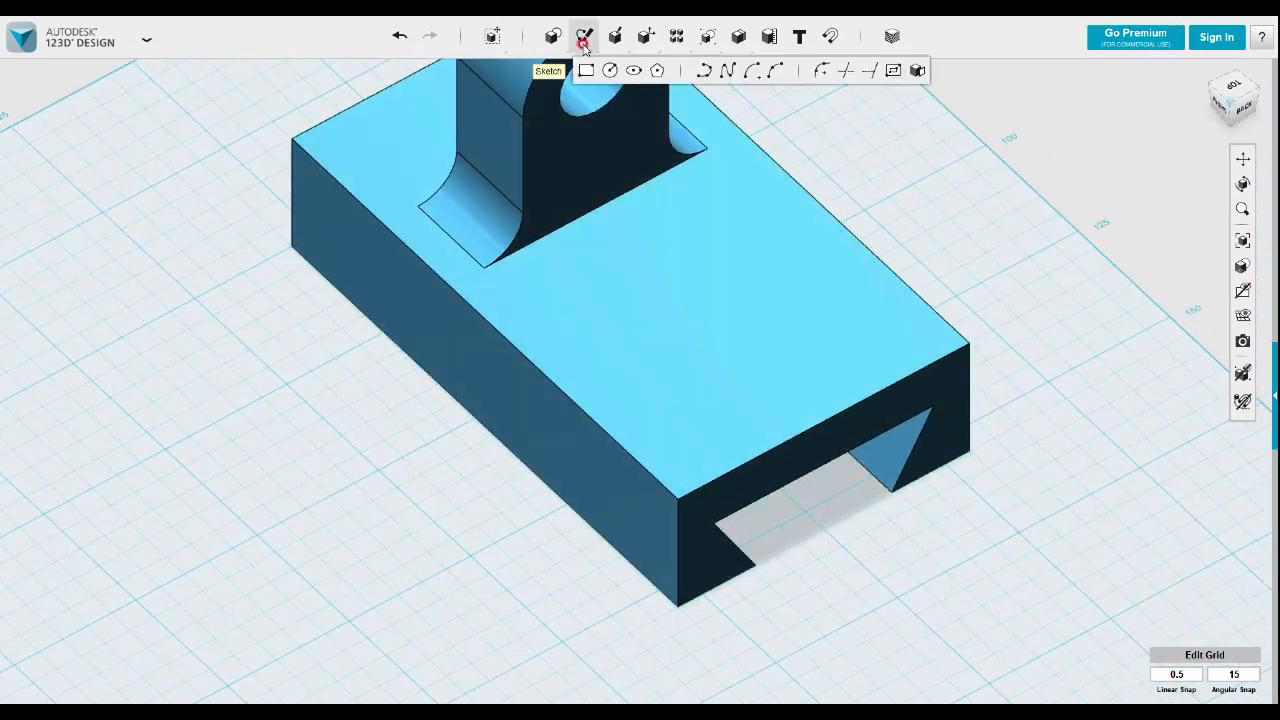
left_click(586, 70)
left_click(788, 445)
left_click(679, 500)
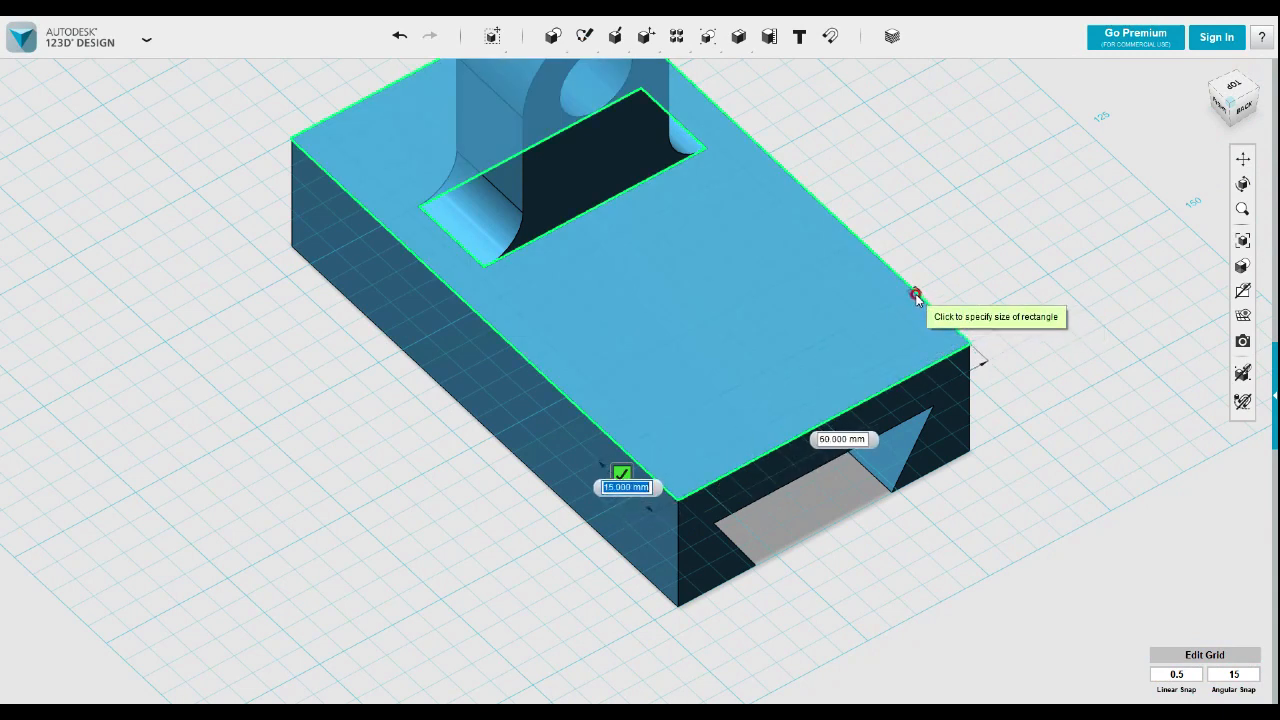
type("0")
key("Tab")
key("Tab")
key("Tab")
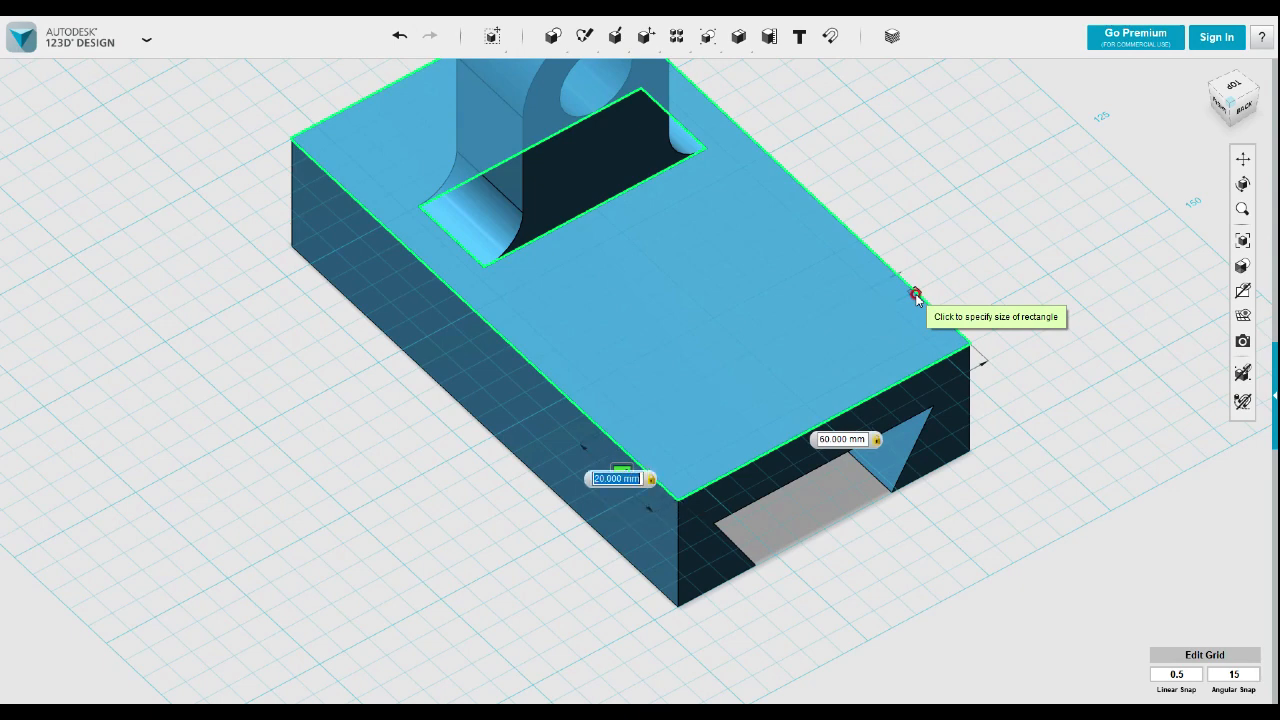
key("Return")
- Extrude the 60 mm by 20 mm rectangle upward into a full-width rear wall
left_click(882, 347)
mouse_move(905, 404)
left_click(986, 407)
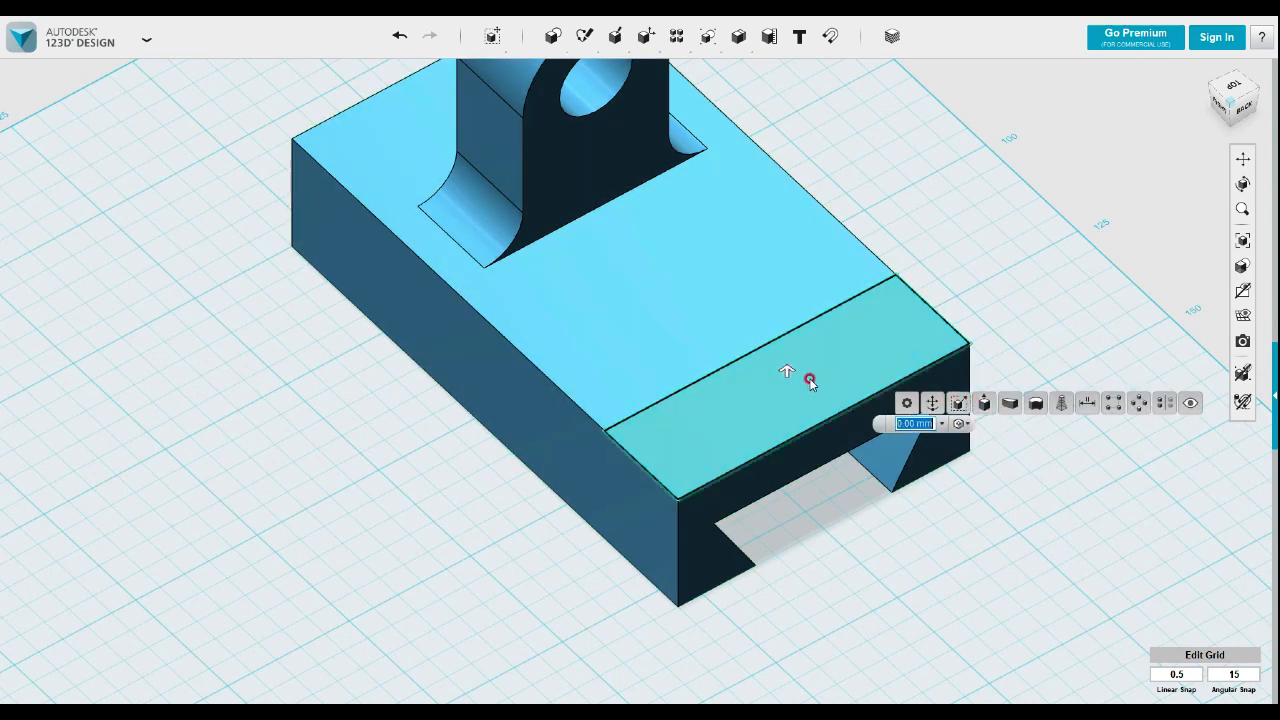
left_click_drag(785, 372, 795, 184)
left_click(1026, 269)
- Sketch a 60 mm wide, 30 mm high rectangle on the rear wall's back face, starting from the wall's lower corner
right_click_drag(1008, 310, 1007, 294)
right_click_drag(1017, 302, 1120, 343)
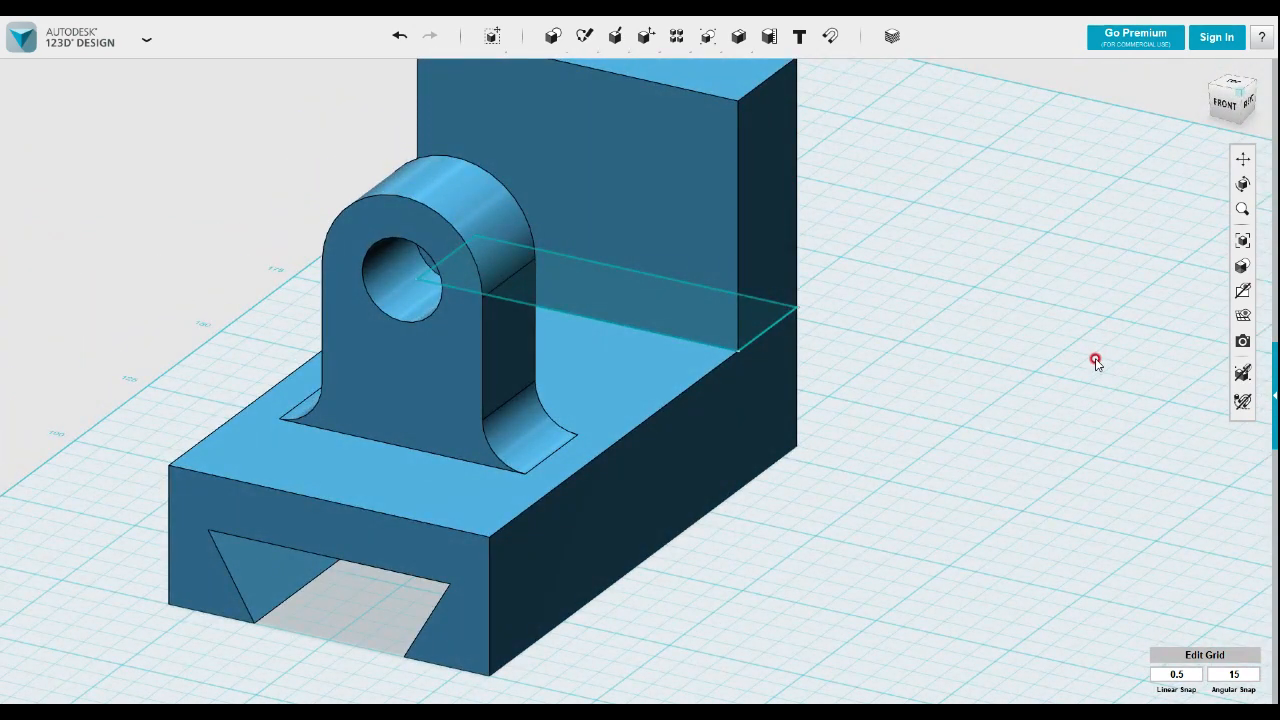
right_click_drag(1088, 366, 874, 320)
mouse_move(680, 42)
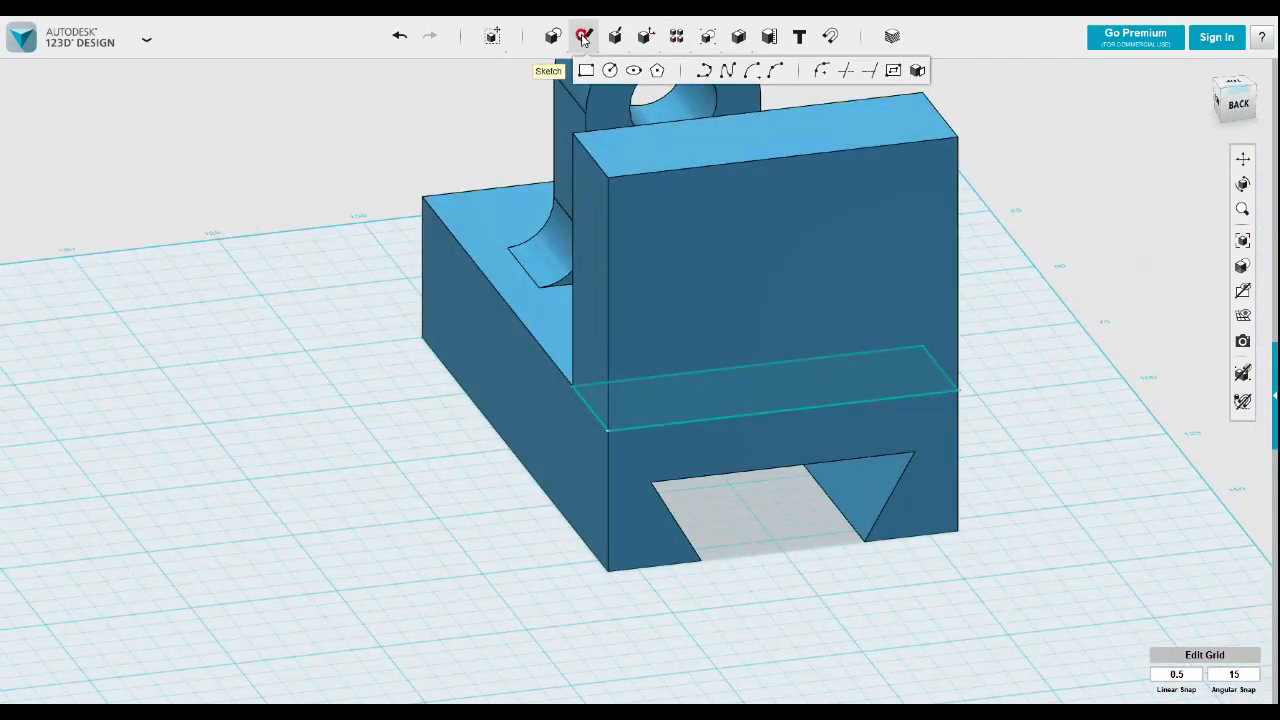
left_click(586, 67)
left_click(630, 428)
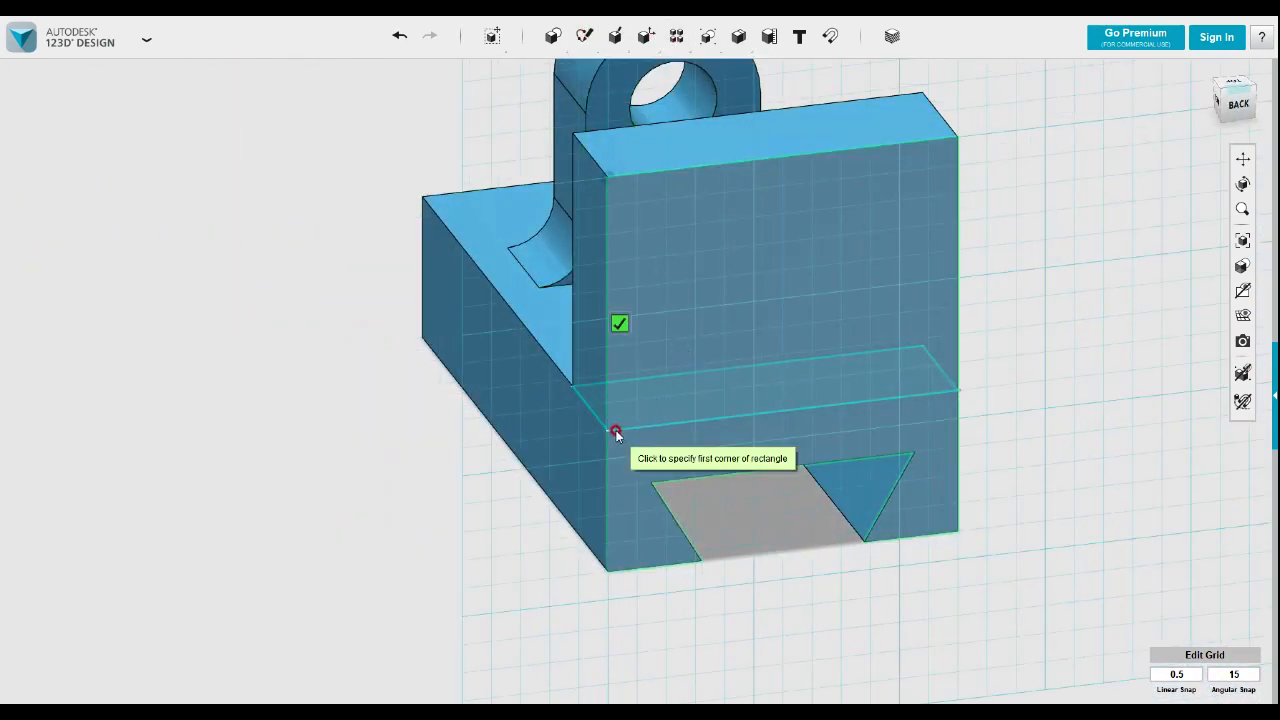
left_click(606, 432)
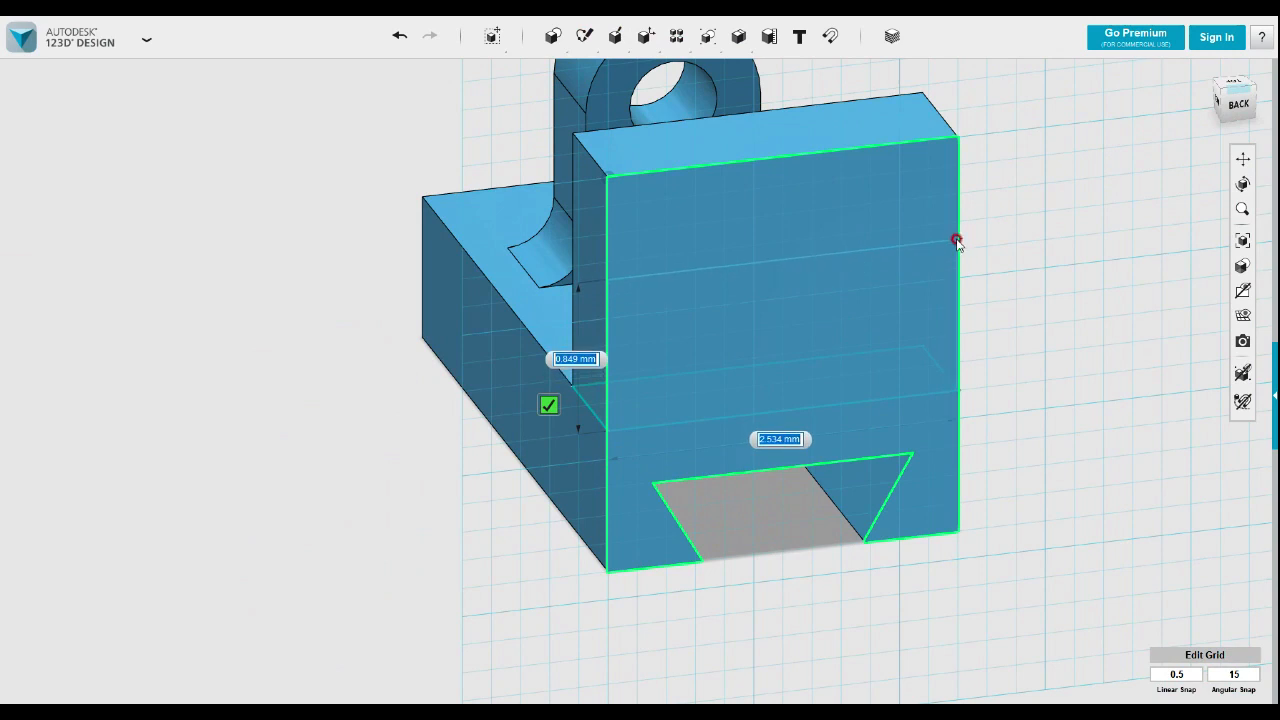
type("3")
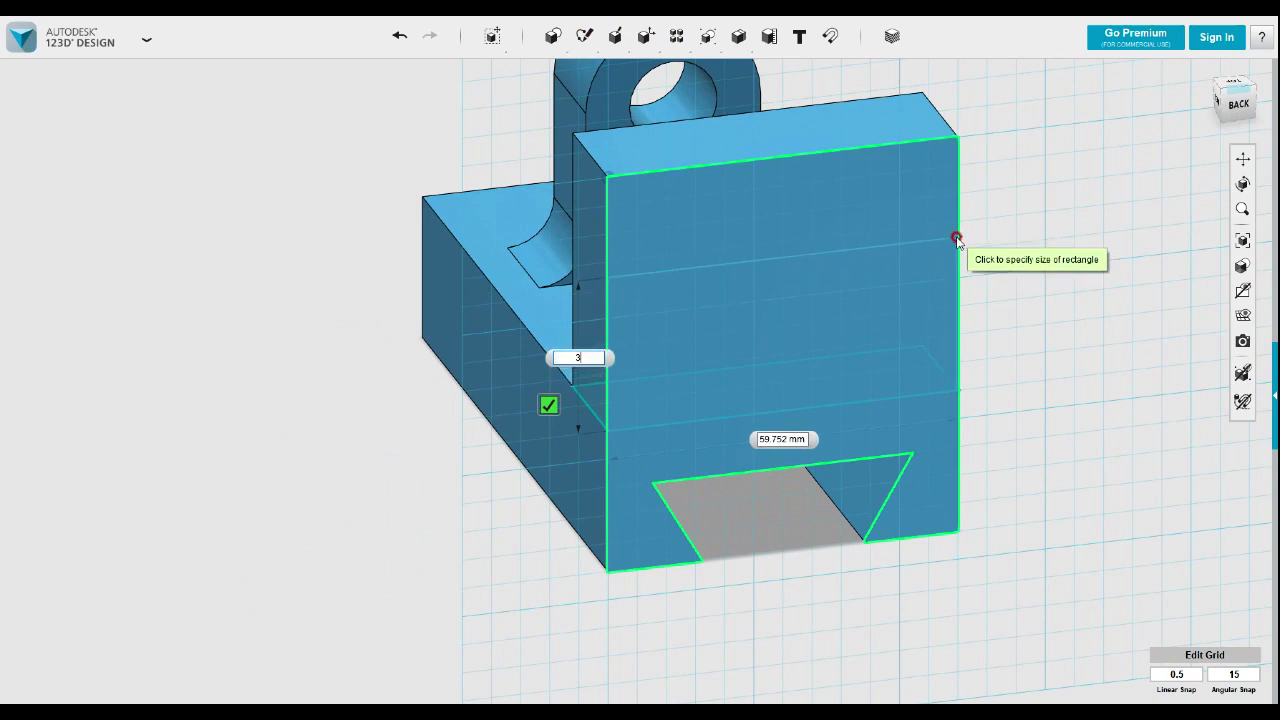
type("0")
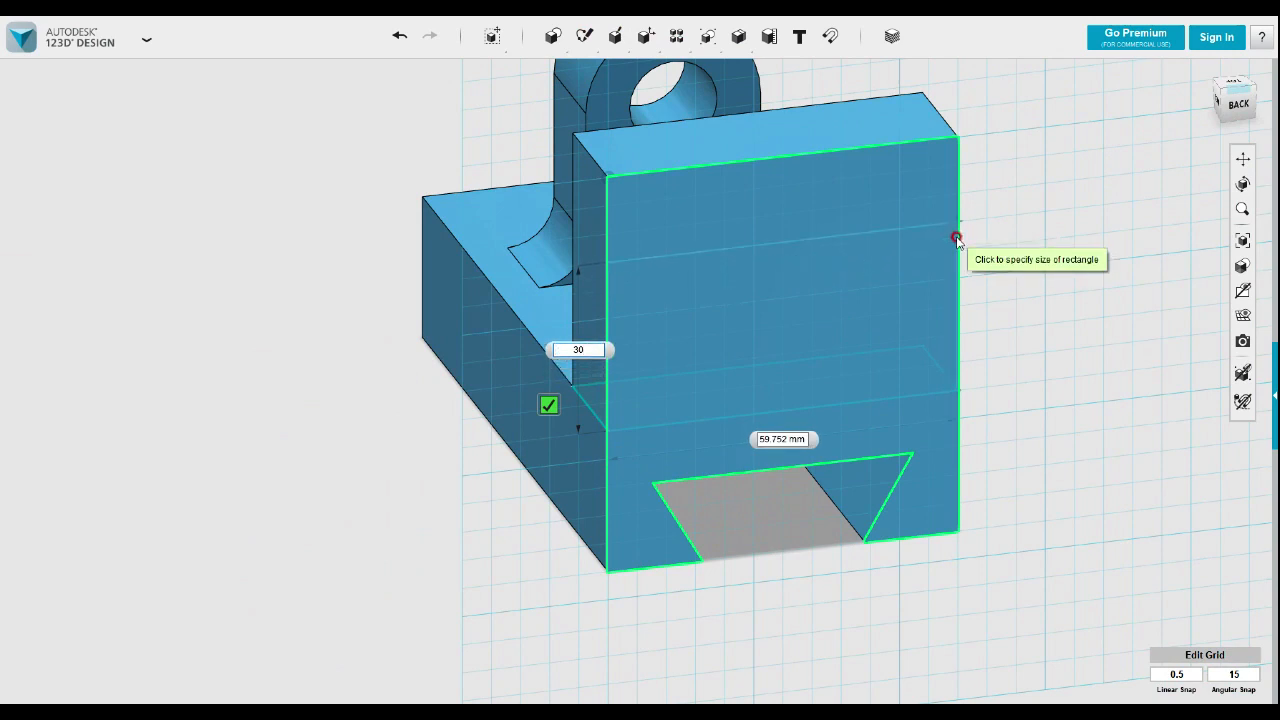
key("Tab")
type("60")
key("Return")
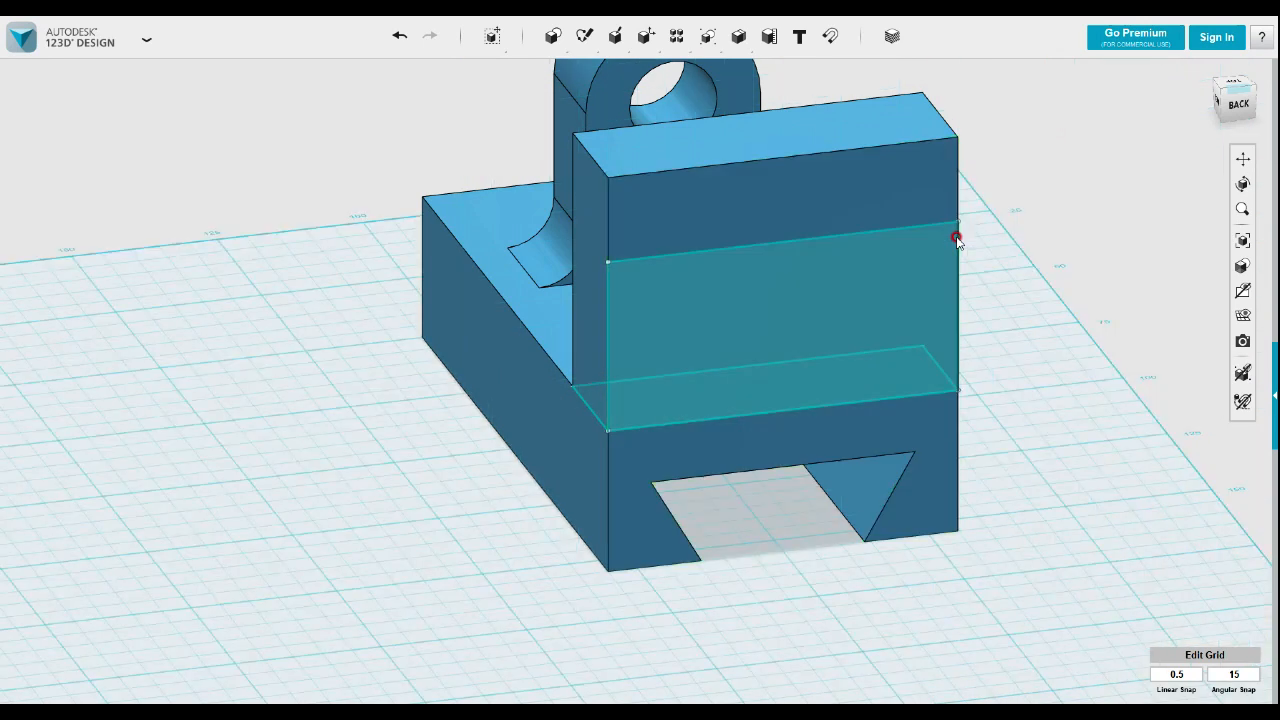
scroll(966, 311, "up", 5)
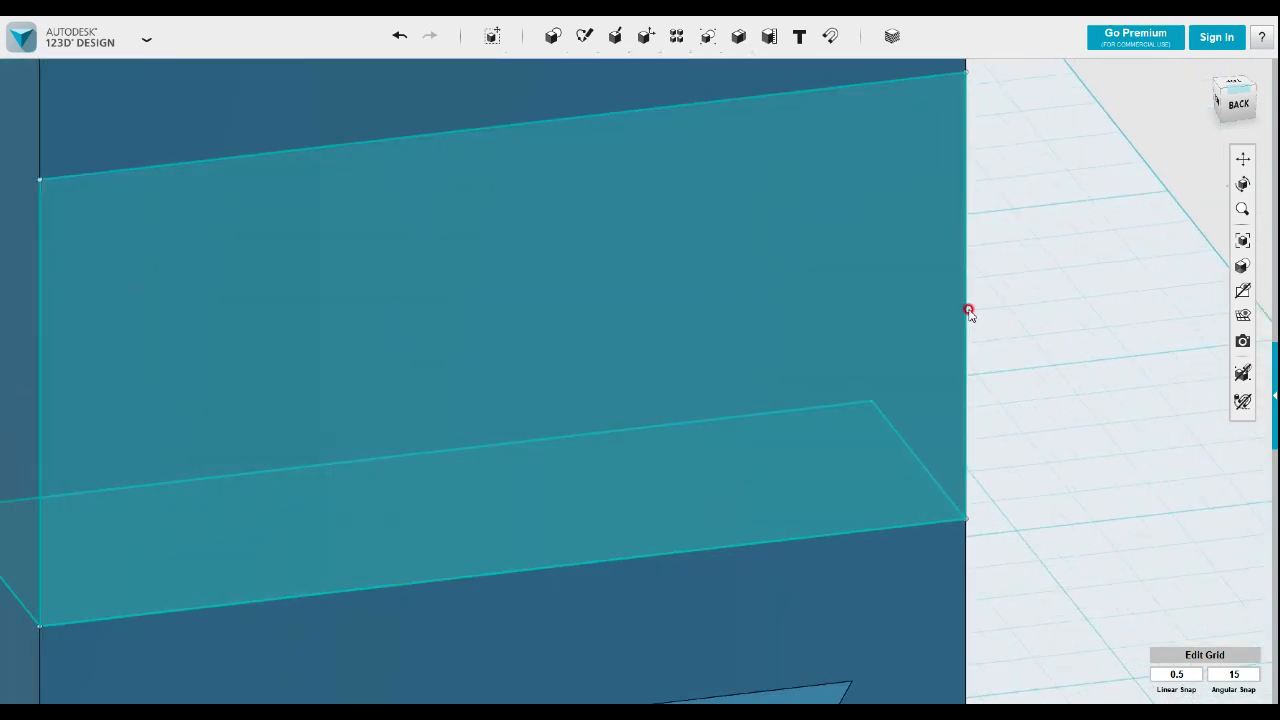
scroll(962, 320, "down", 3)
scroll(959, 327, "down", 3)
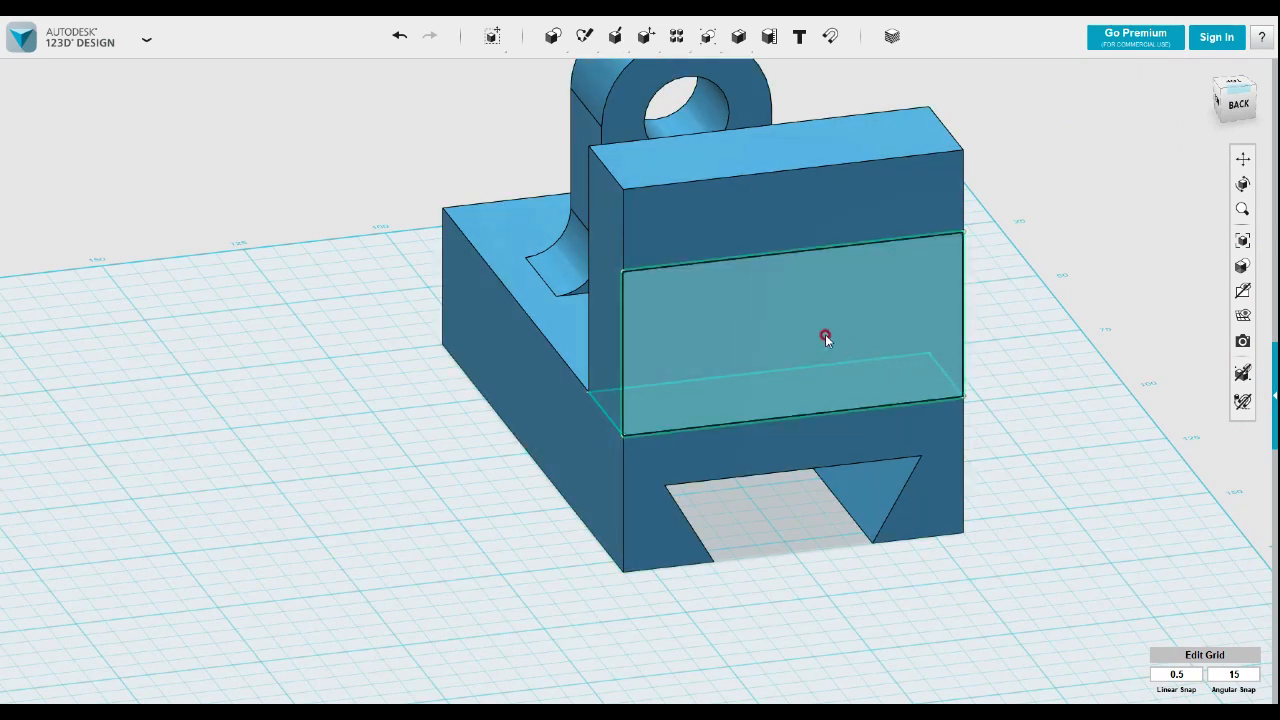
mouse_move(585, 36)
left_click(586, 70)
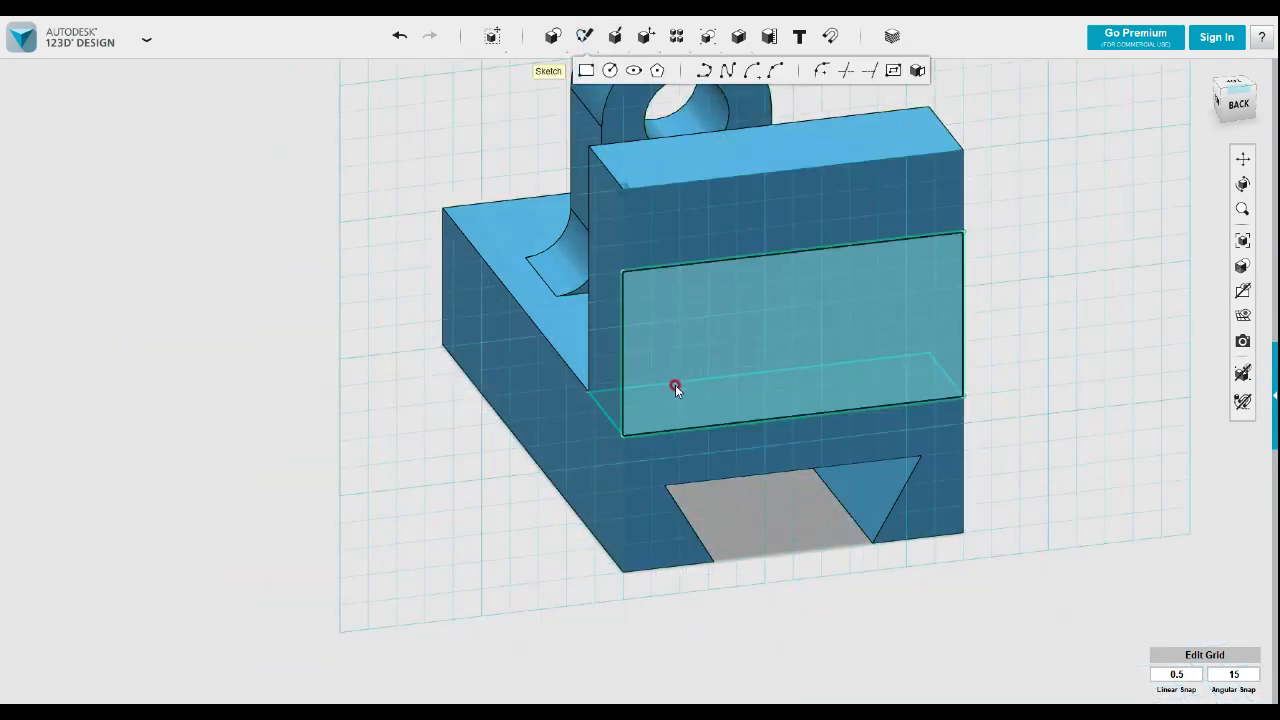
left_click(665, 385)
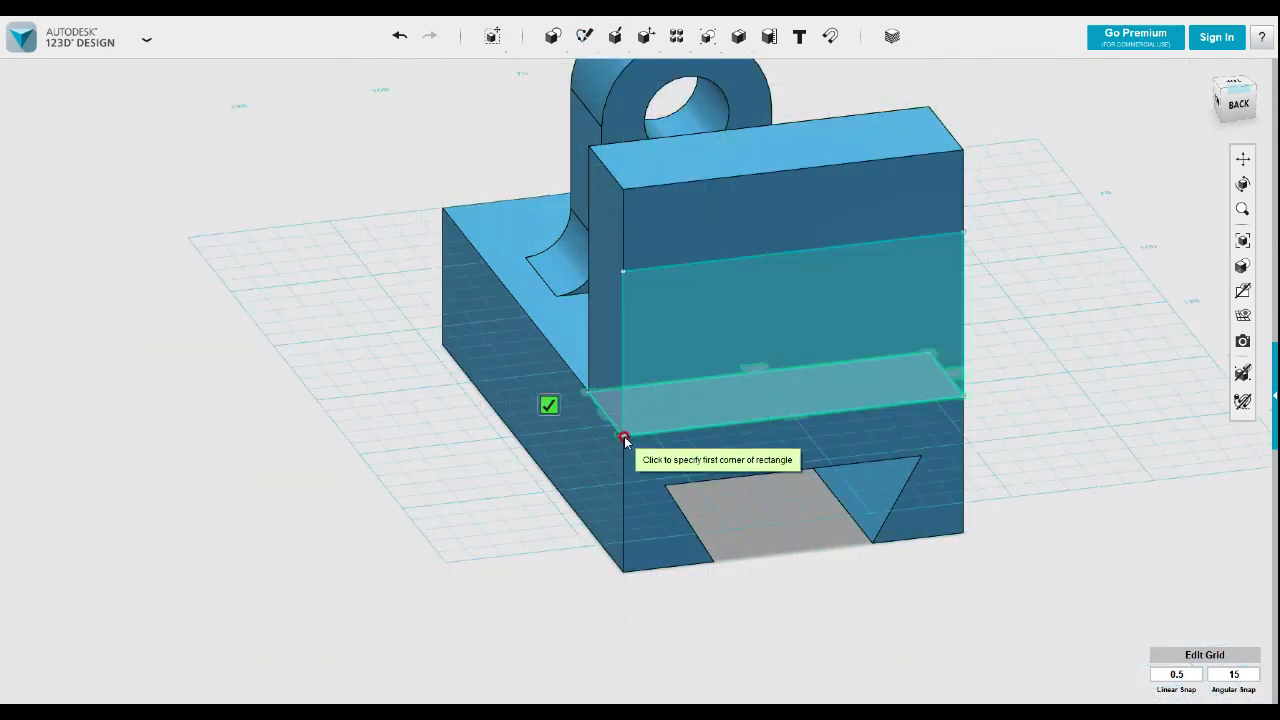
mouse_move(584, 38)
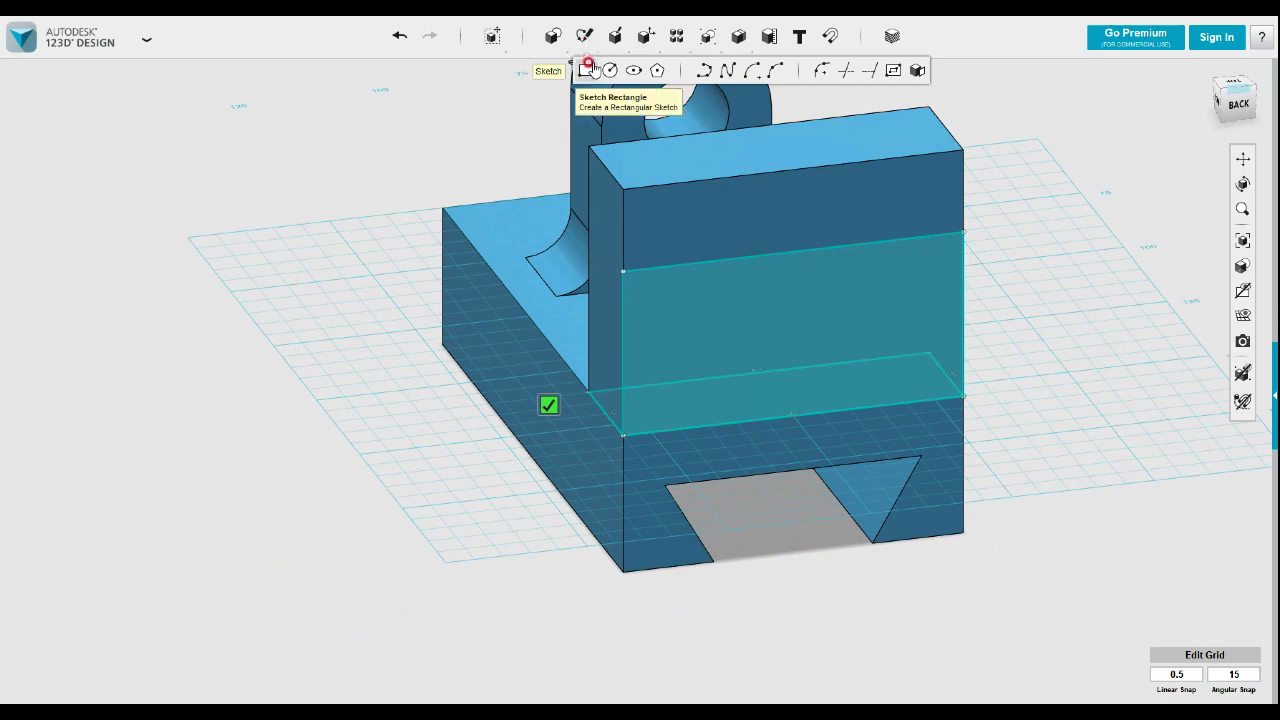
left_click(586, 70)
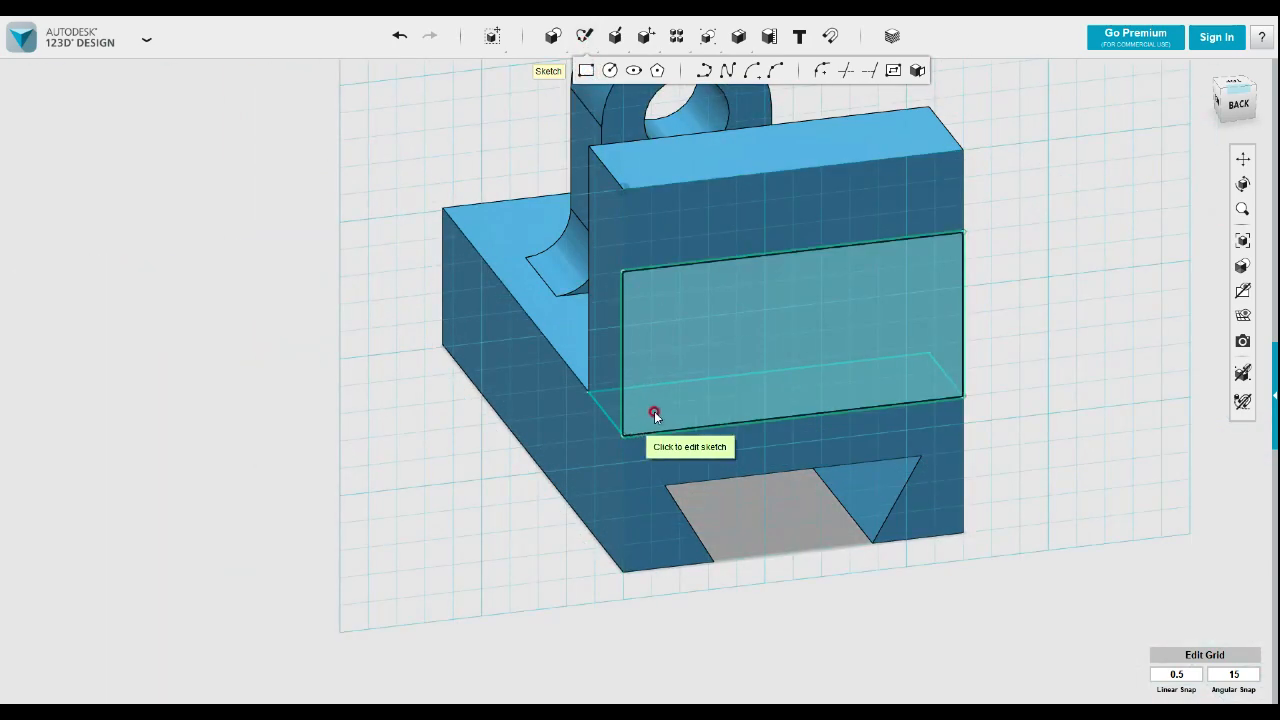
- Sketch a 30 mm wide, 45 mm high rectangle in the rear wall's back-face sketch, from the wall's lower-left corner to its top edge
mouse_move(586, 39)
left_click(586, 71)
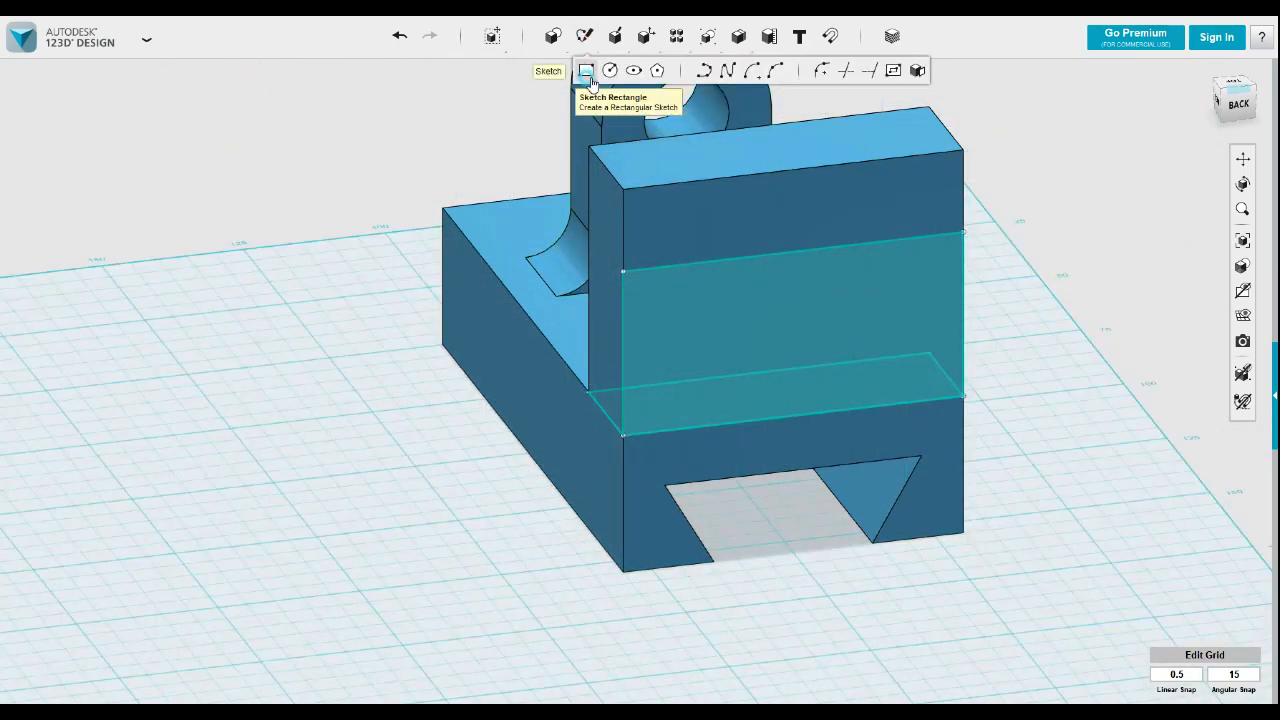
left_click(623, 425)
left_click(623, 435)
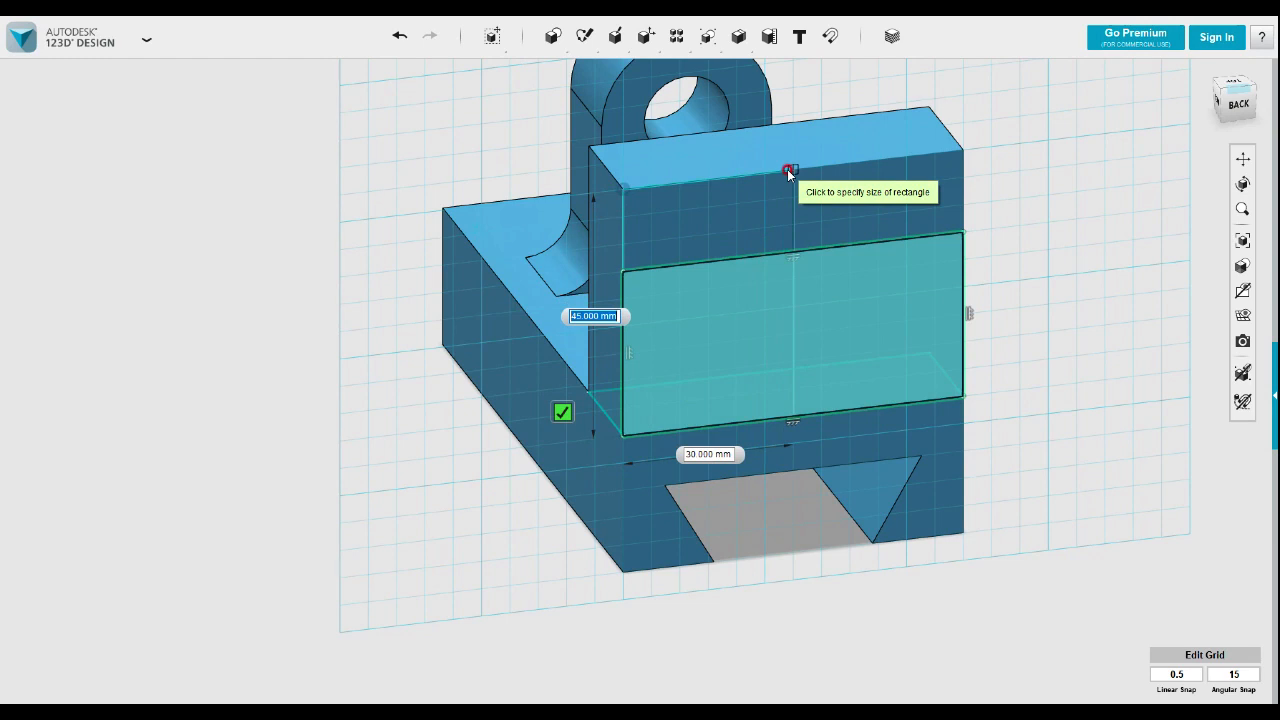
key("Tab")
key("Tab")
key("Return")
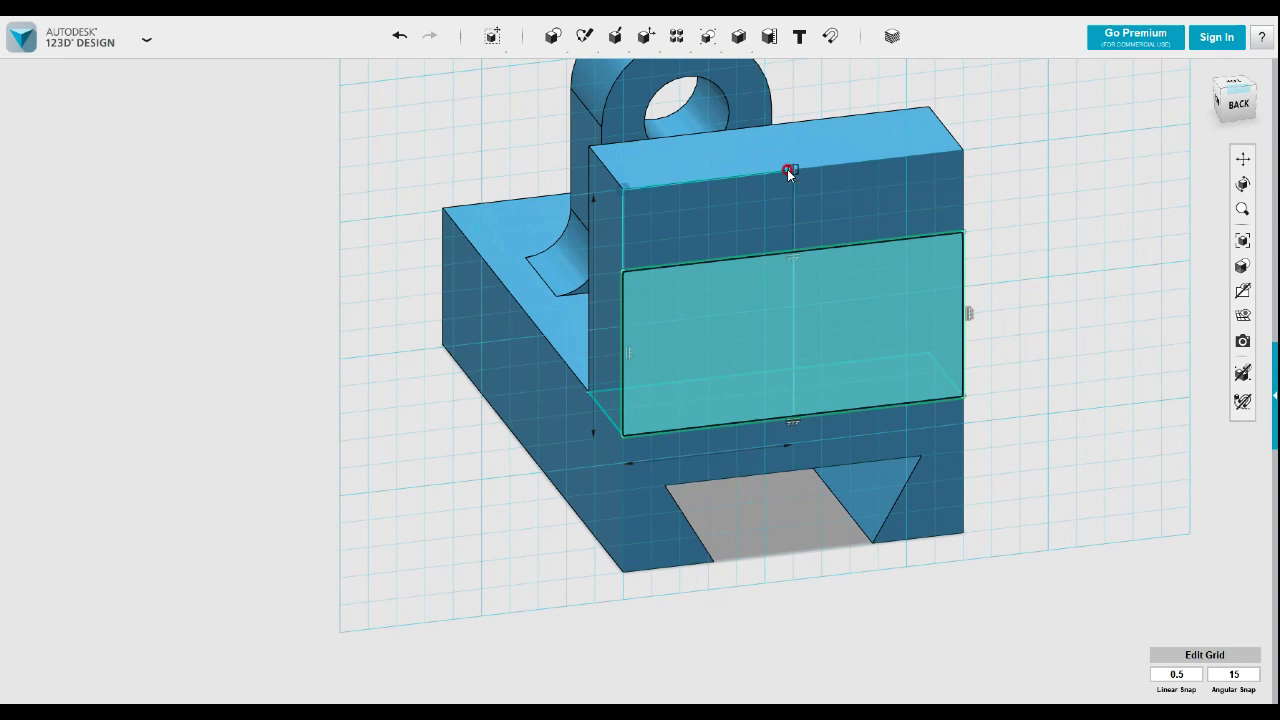
- Sketch a second rectangle over the other half of the back face, from the lower edge's midpoint to the wall's upper-right corner
mouse_move(584, 38)
left_click(585, 72)
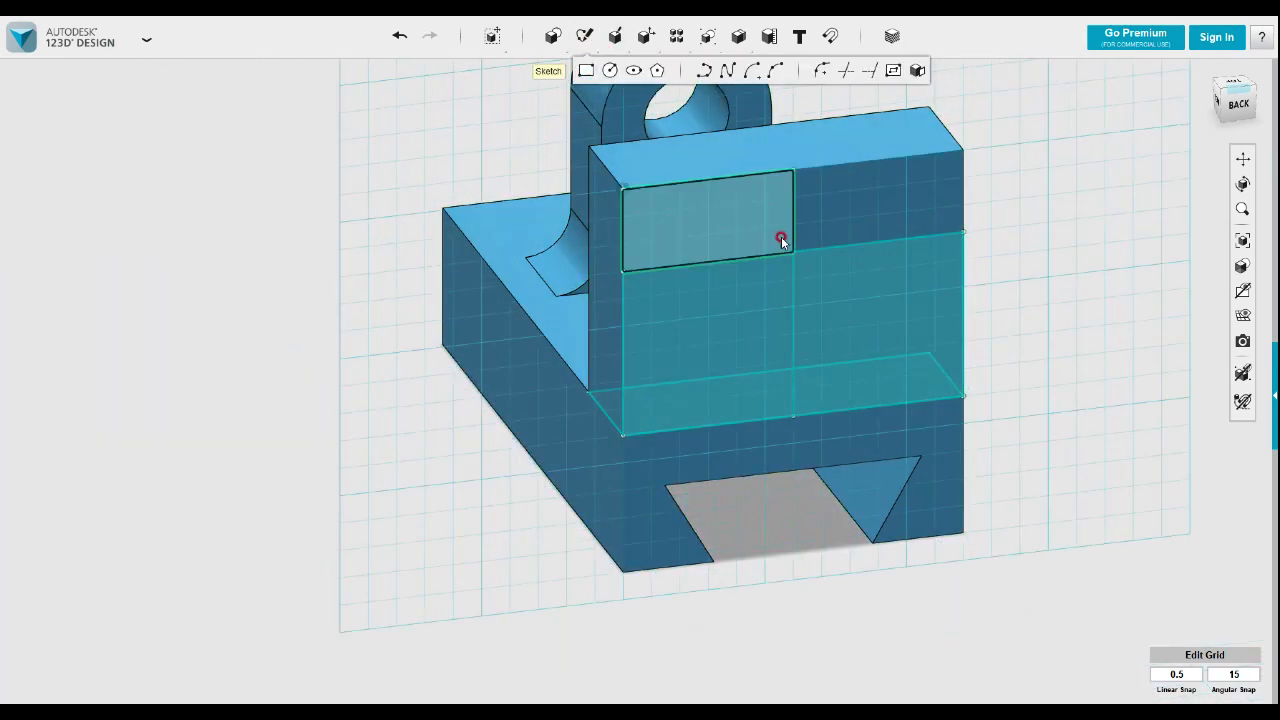
left_click(804, 405)
left_click(793, 416)
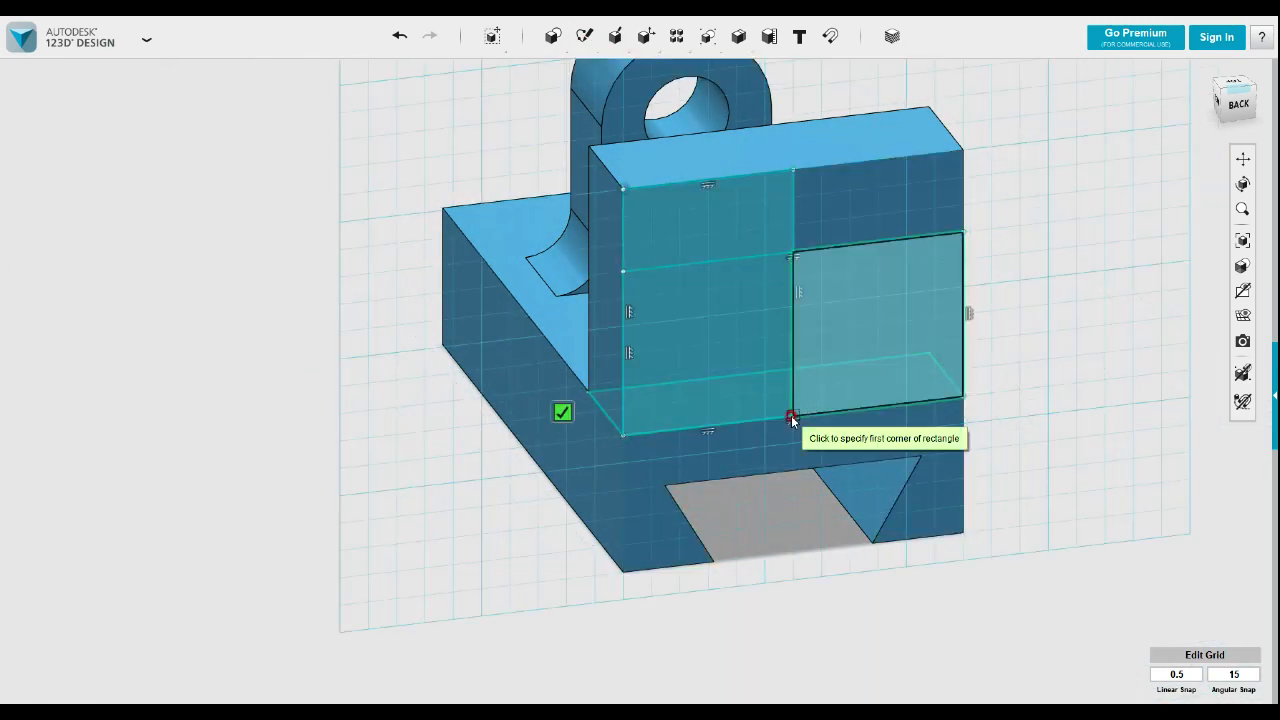
left_click(958, 150)
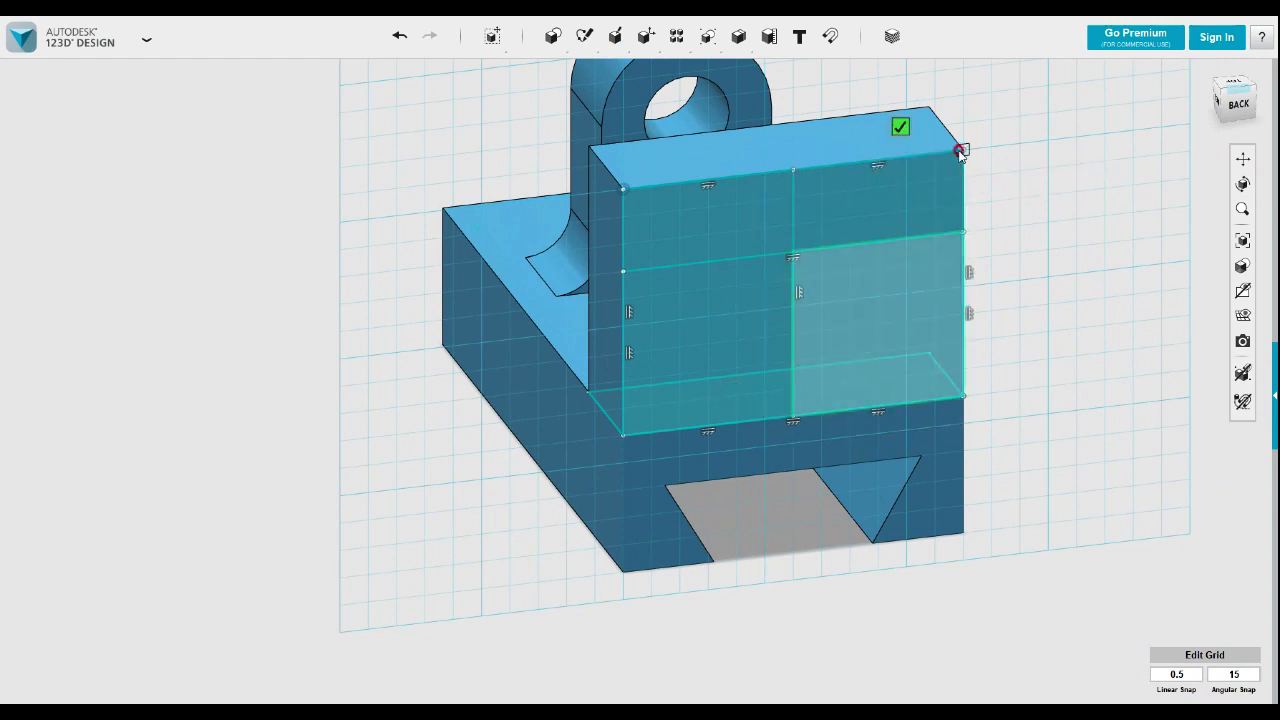
key("Escape")
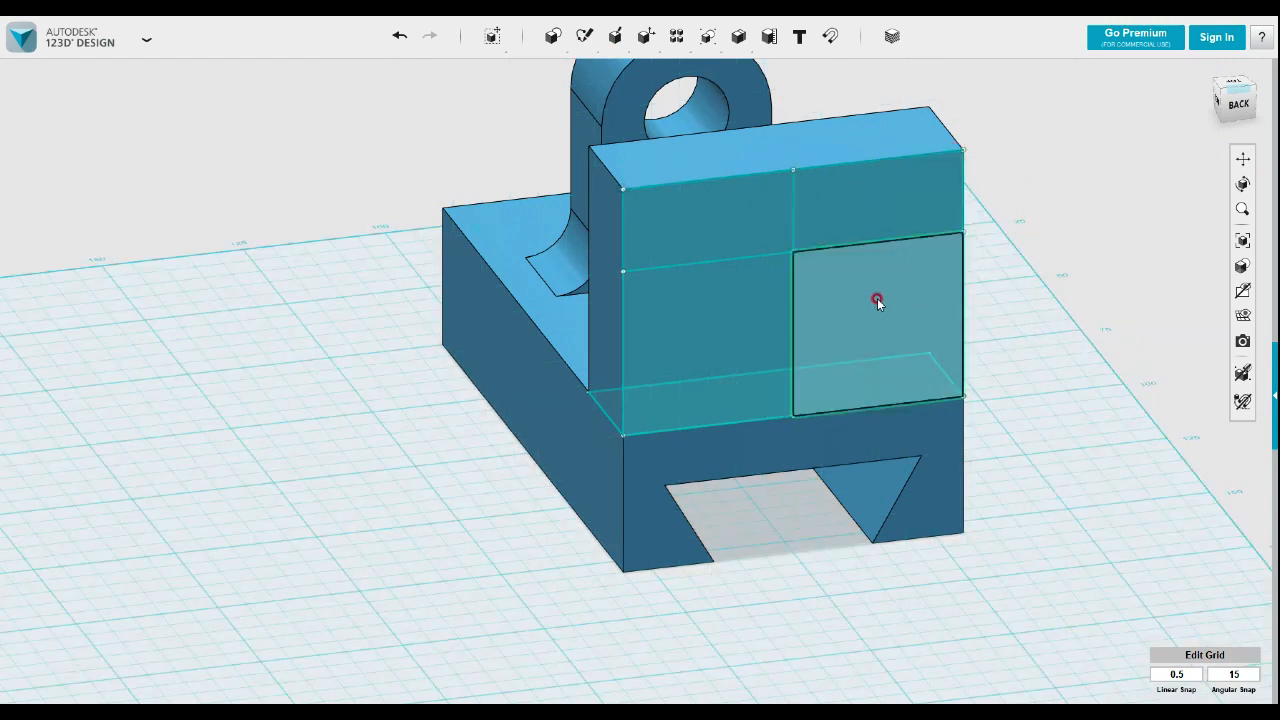
- Sketch a 15 mm diameter circle on the back face, centred where the vertical and horizontal dividing lines cross
mouse_move(586, 37)
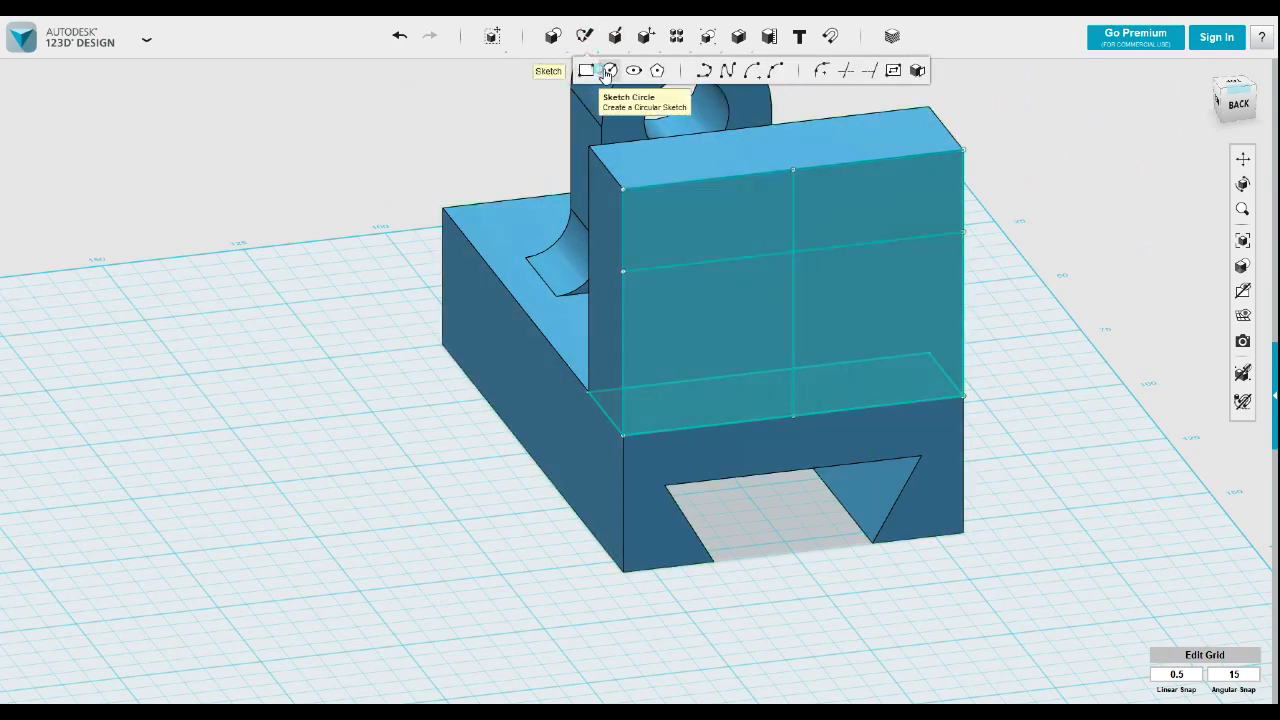
left_click(608, 70)
left_click(793, 259)
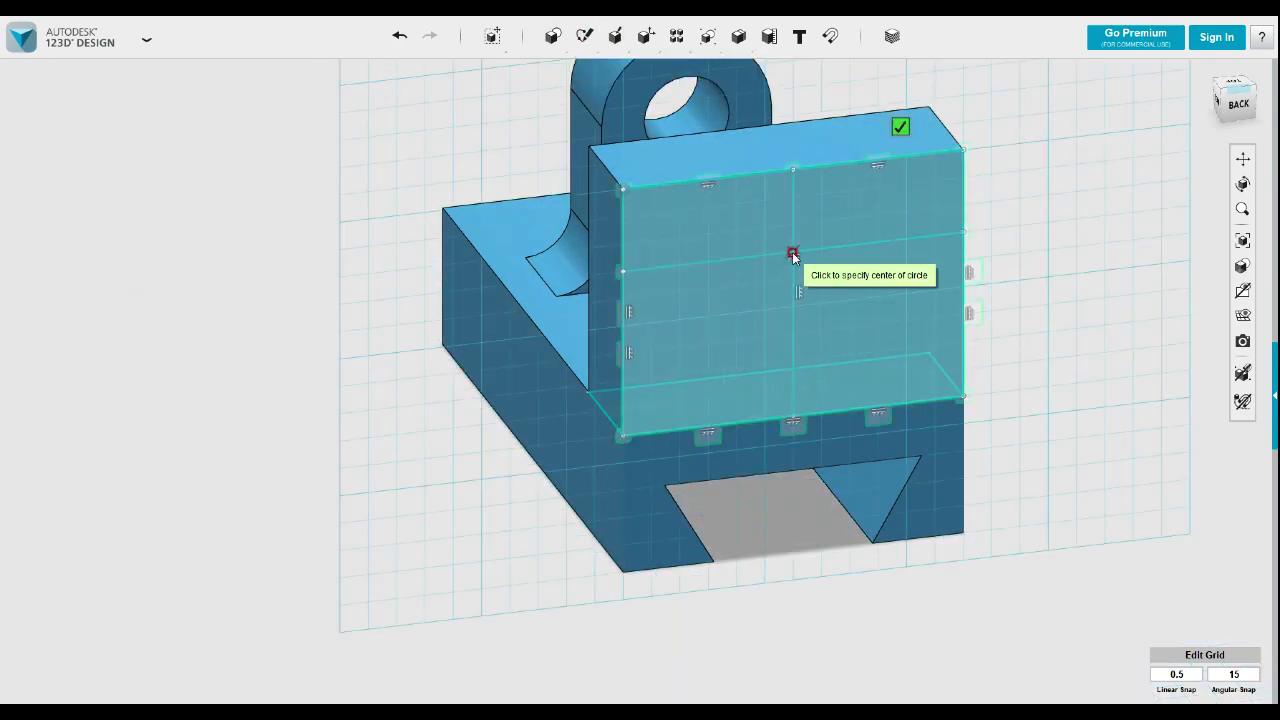
left_click(795, 259)
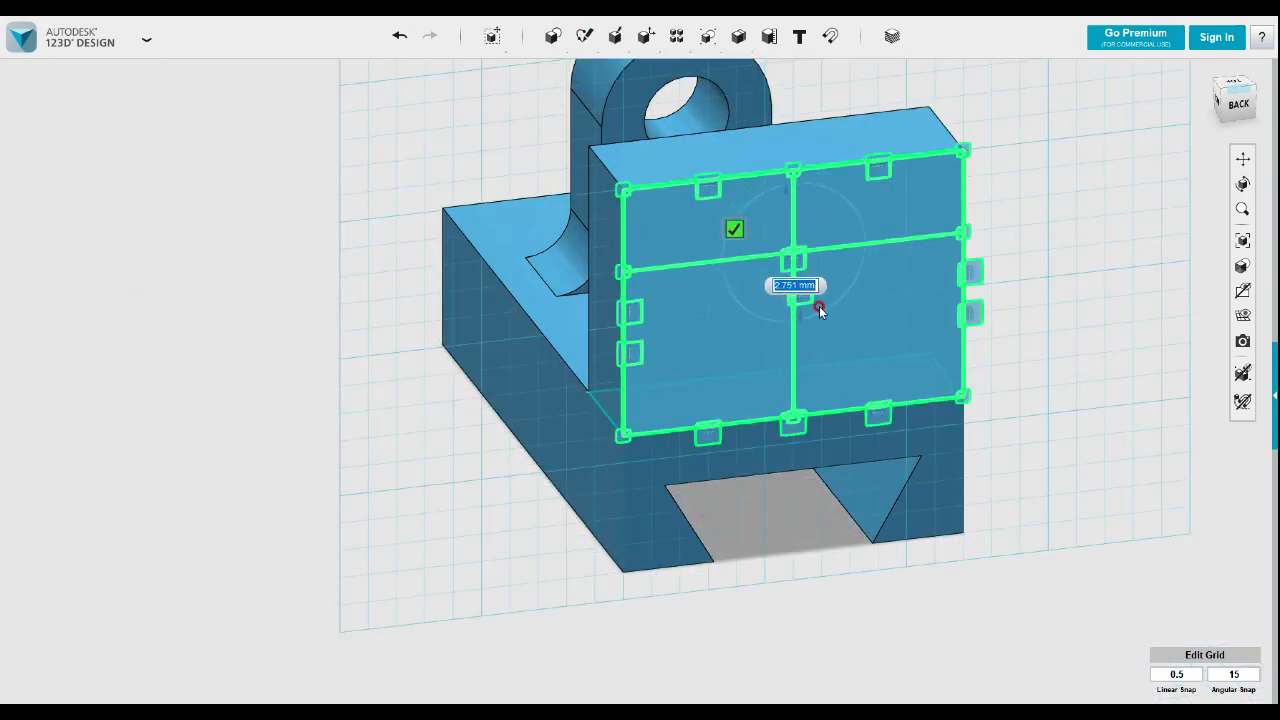
type("15")
key("Return")
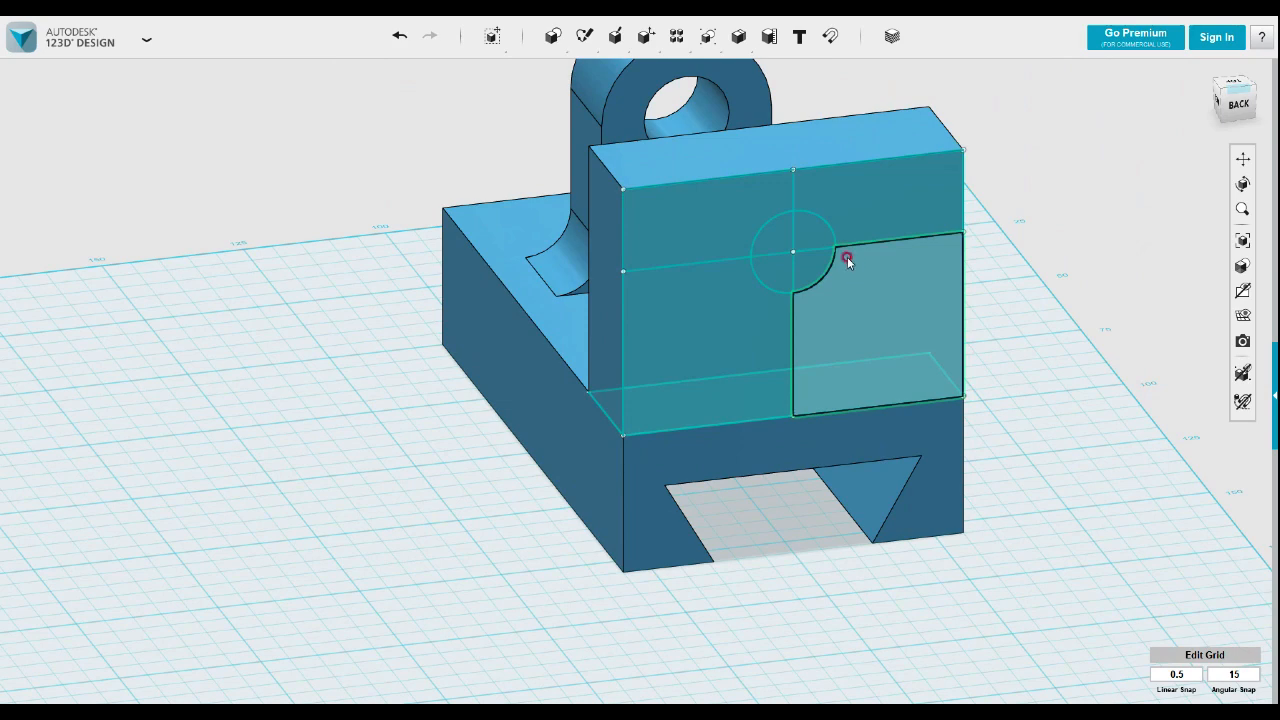
- Sketch a vertical line from the circle's right side, where it meets the horizontal line, up to the wall's top edge
mouse_move(607, 40)
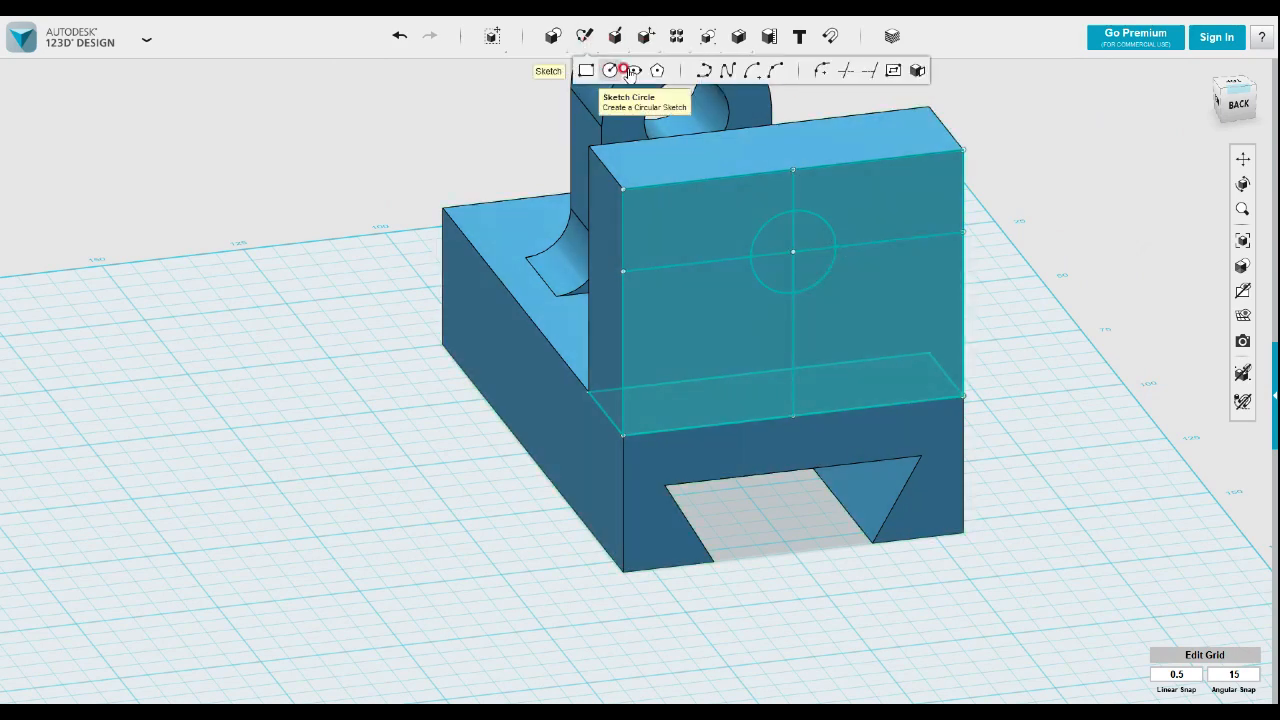
left_click(702, 72)
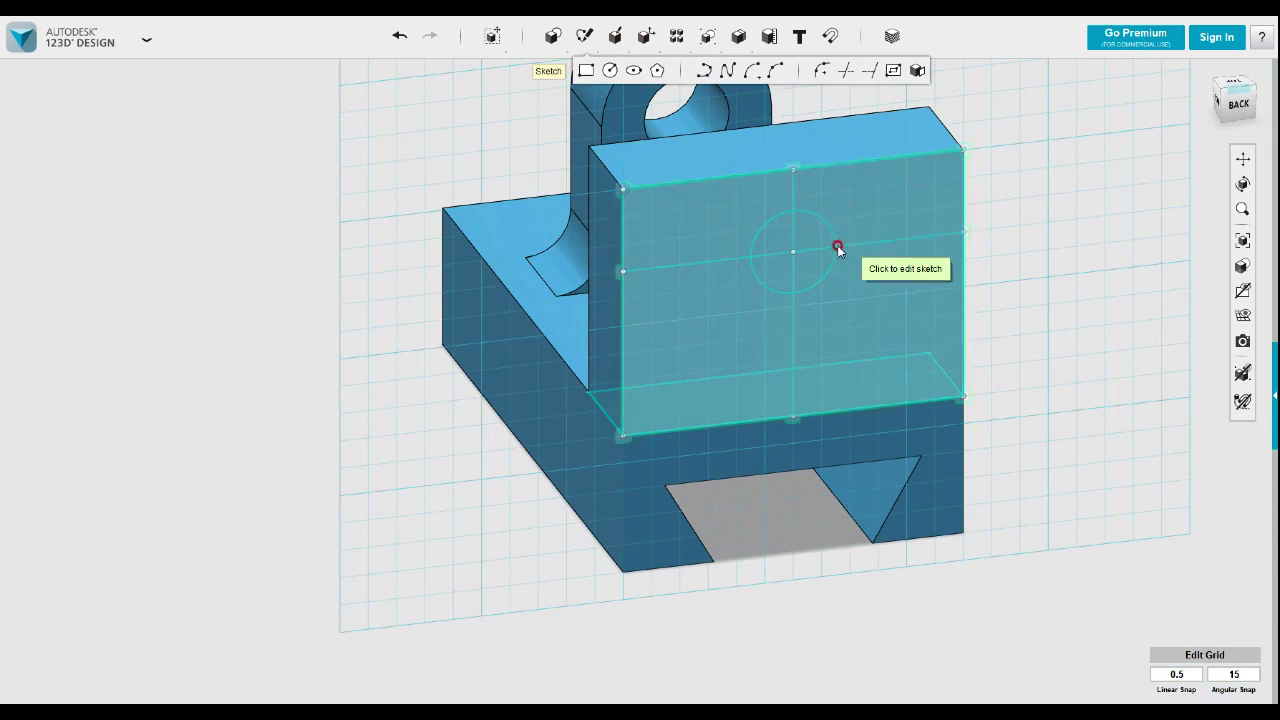
left_click(844, 239)
left_click(842, 244)
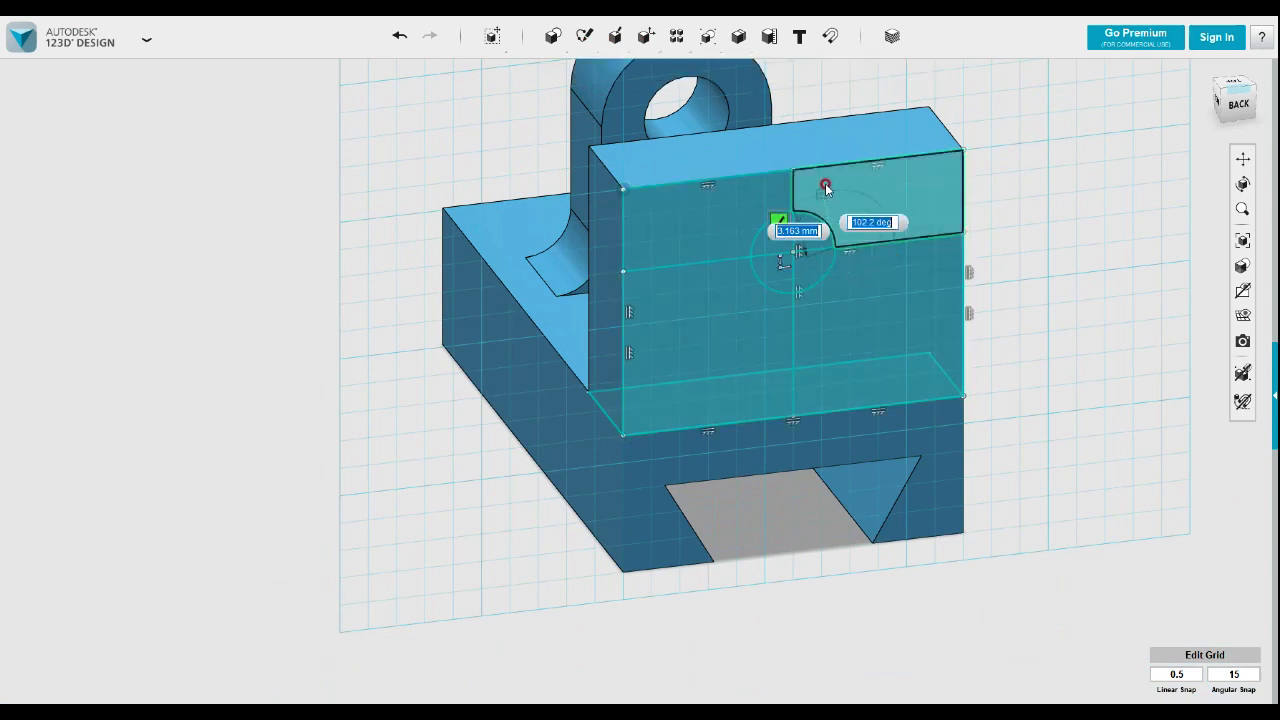
left_click(837, 172)
left_click(837, 172)
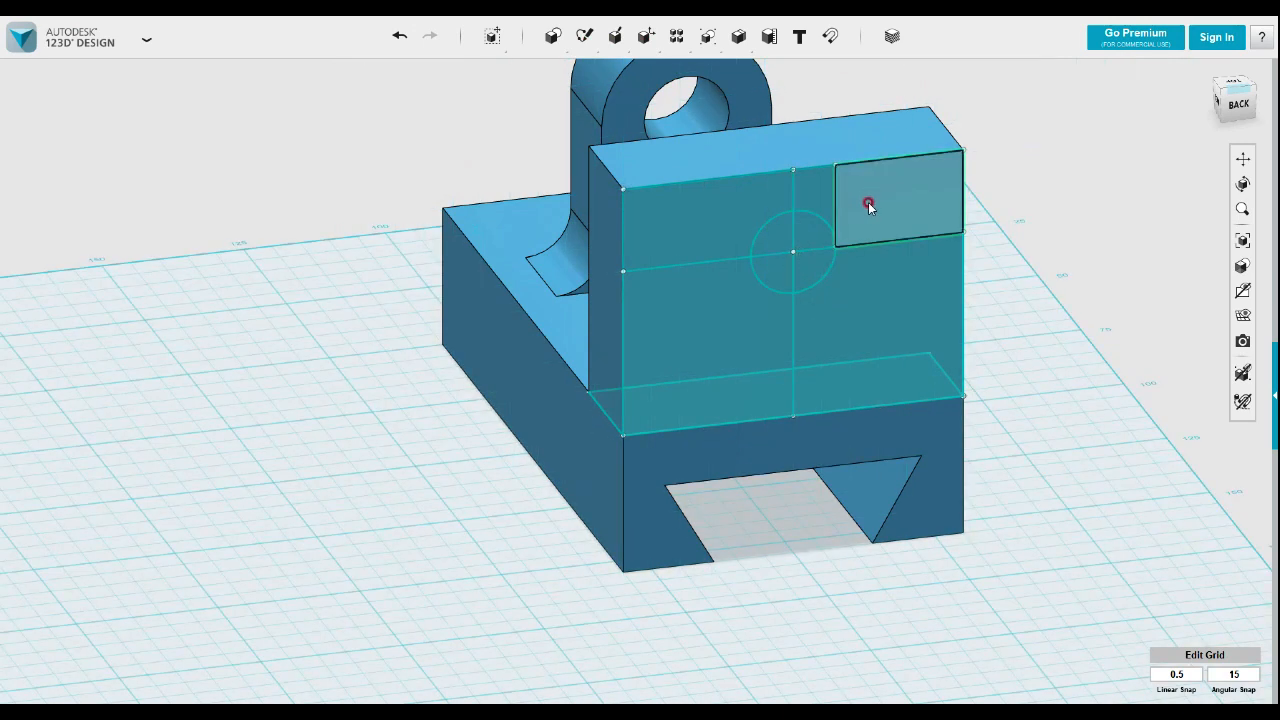
- Sketch a 15 mm vertical line from the circle's left side up to the wall's top edge
mouse_move(586, 37)
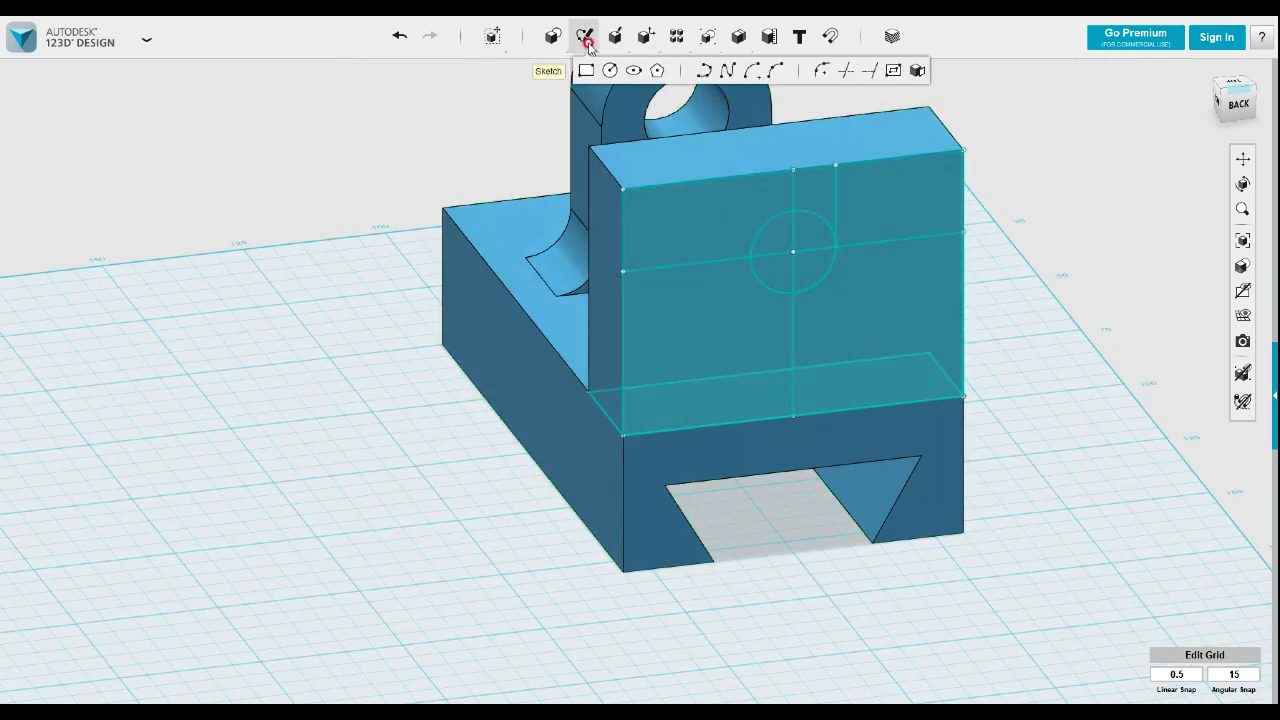
left_click(704, 72)
left_click(745, 182)
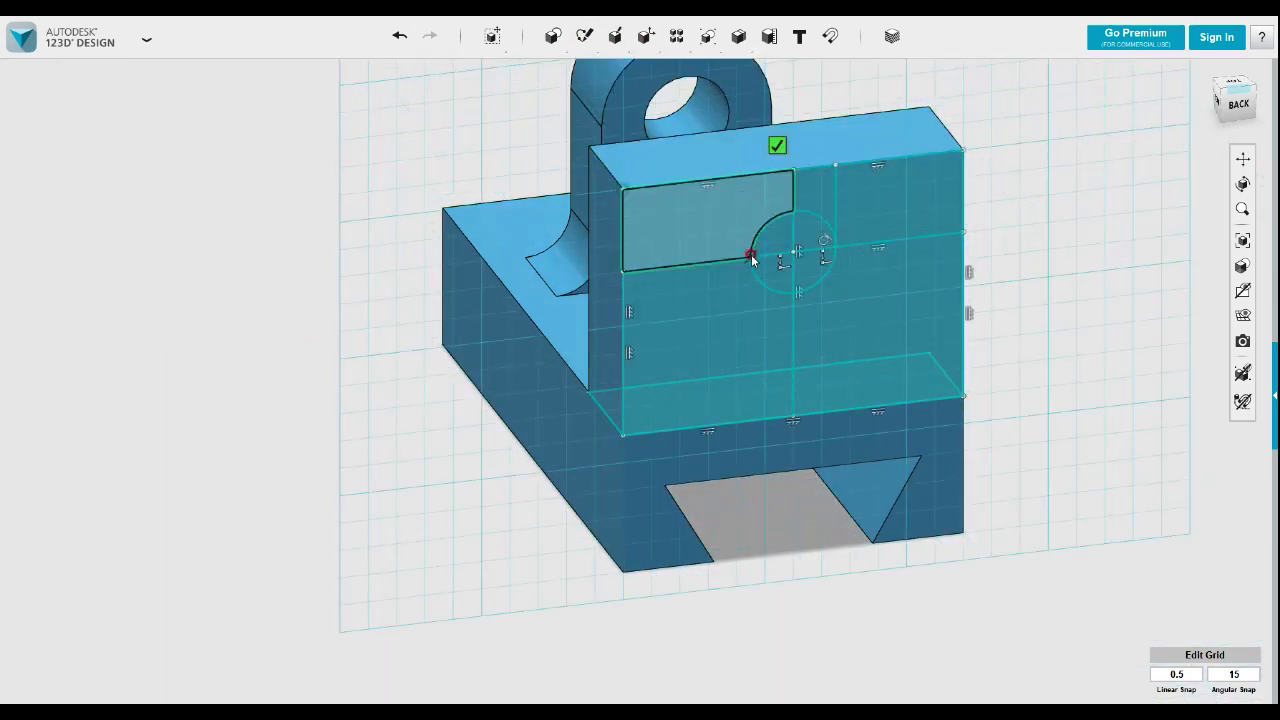
left_click(751, 256)
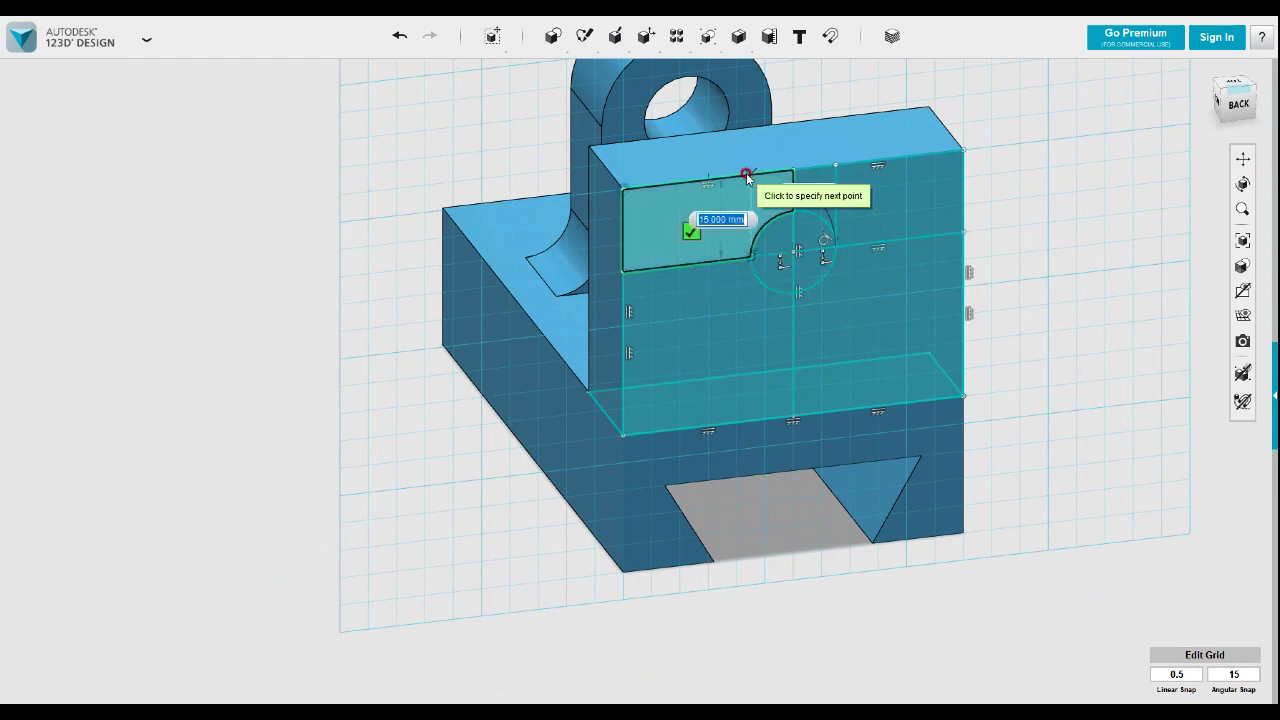
left_click(755, 178)
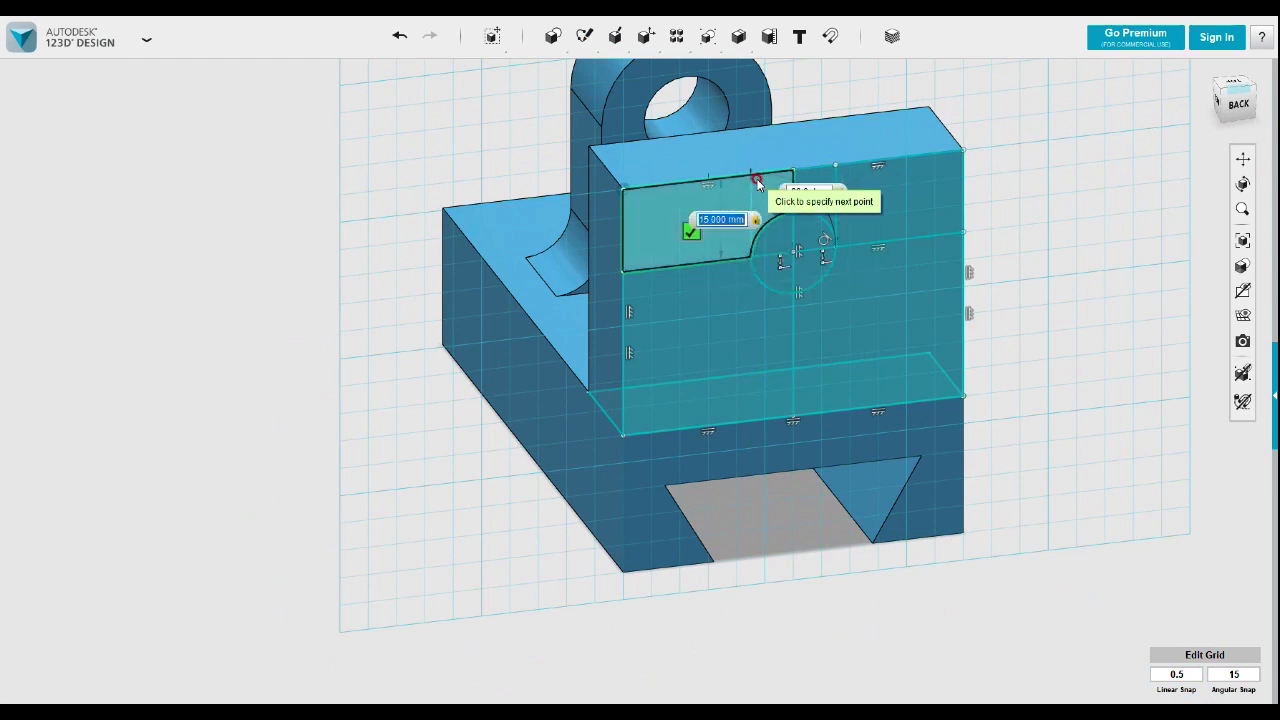
key("Return")
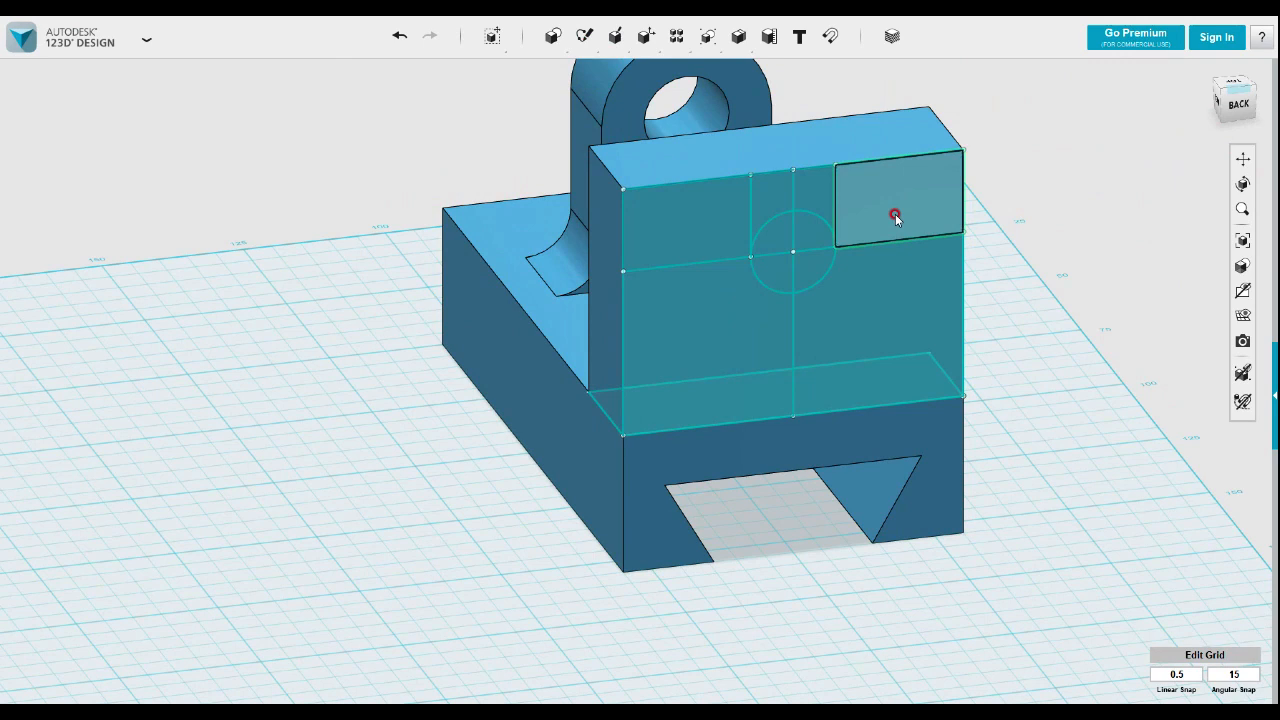
- Extrude the circle's four quarters and the two regions above them through the rear wall to cut a round-bottomed slot
left_click(809, 203)
left_click(768, 195, "shift")
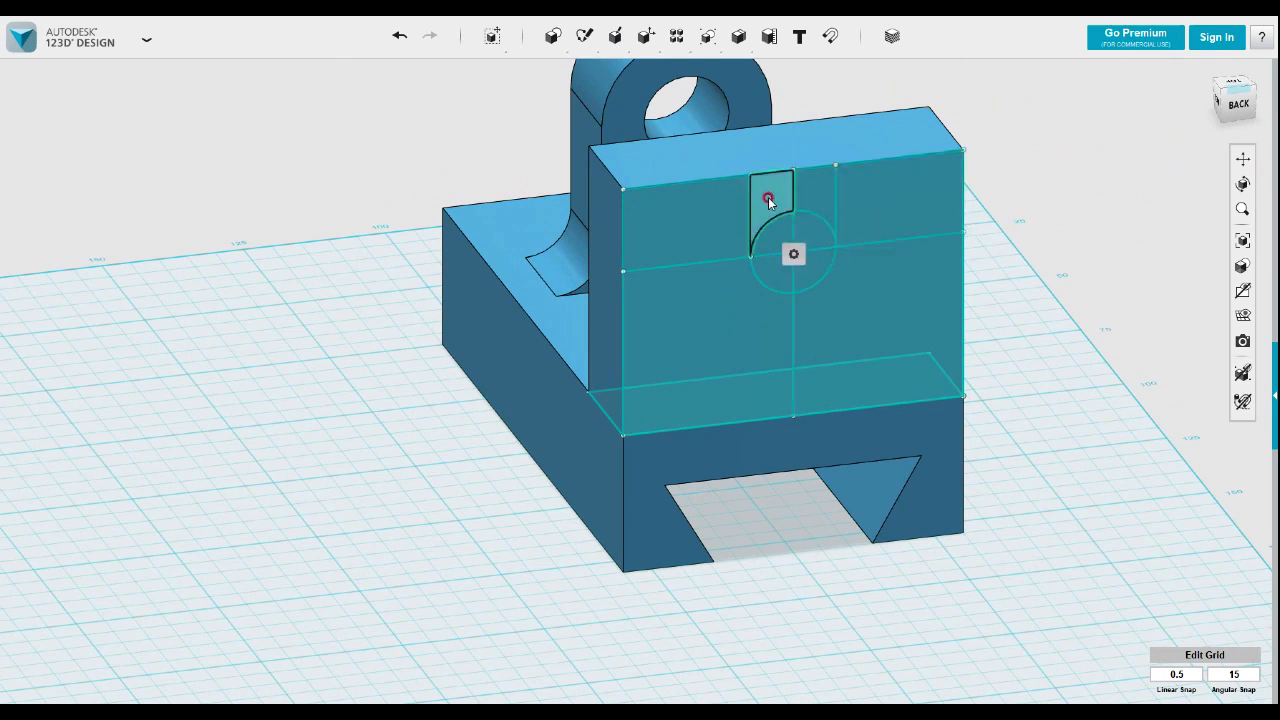
left_click(800, 194, "ctrl")
left_click(783, 230, "ctrl")
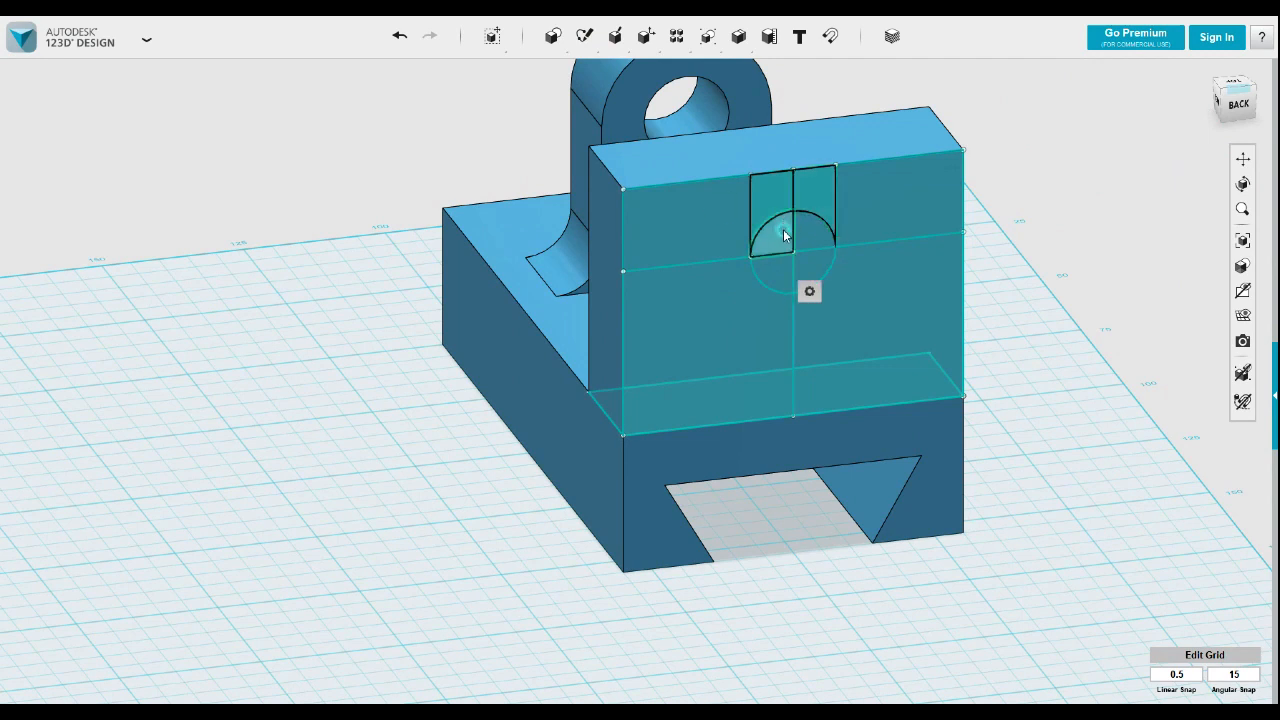
left_click(809, 233, "ctrl")
left_click(805, 266, "ctrl")
left_click(784, 269, "ctrl")
left_click(780, 270, "ctrl")
left_click(777, 270, "ctrl")
left_click(780, 272, "ctrl")
left_click(791, 273, "ctrl")
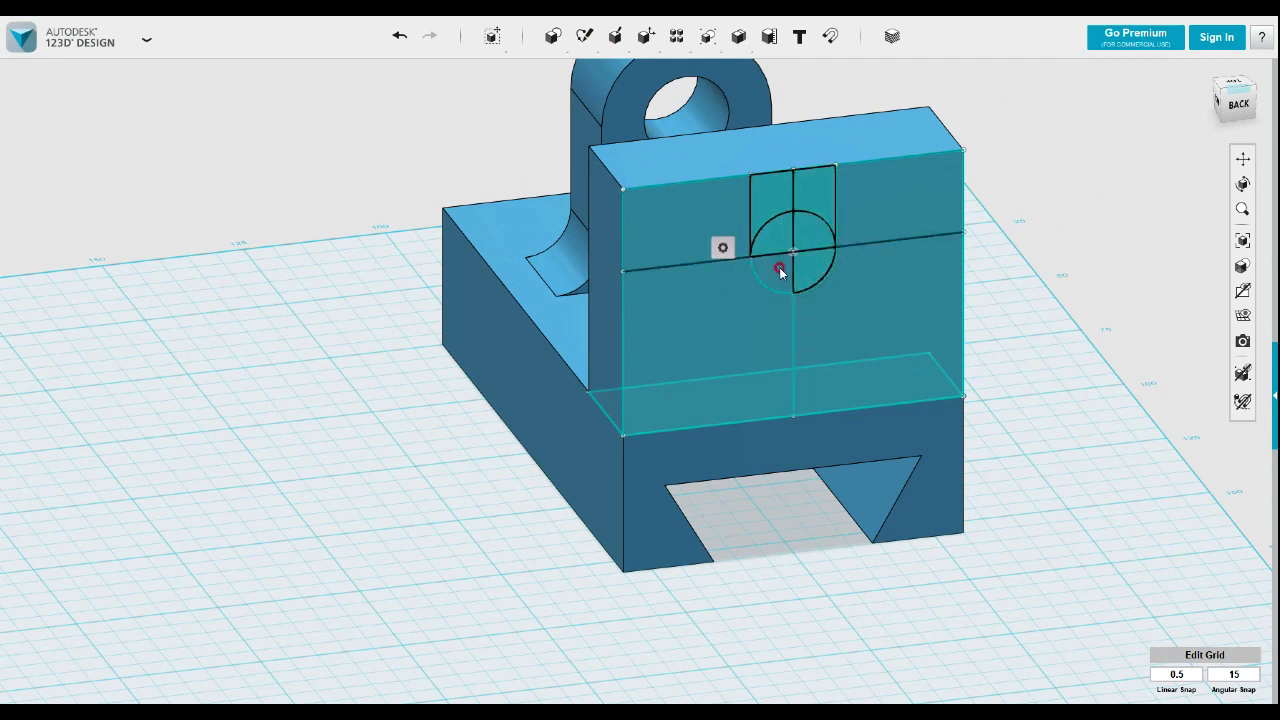
left_click(782, 279, "ctrl")
mouse_move(805, 343)
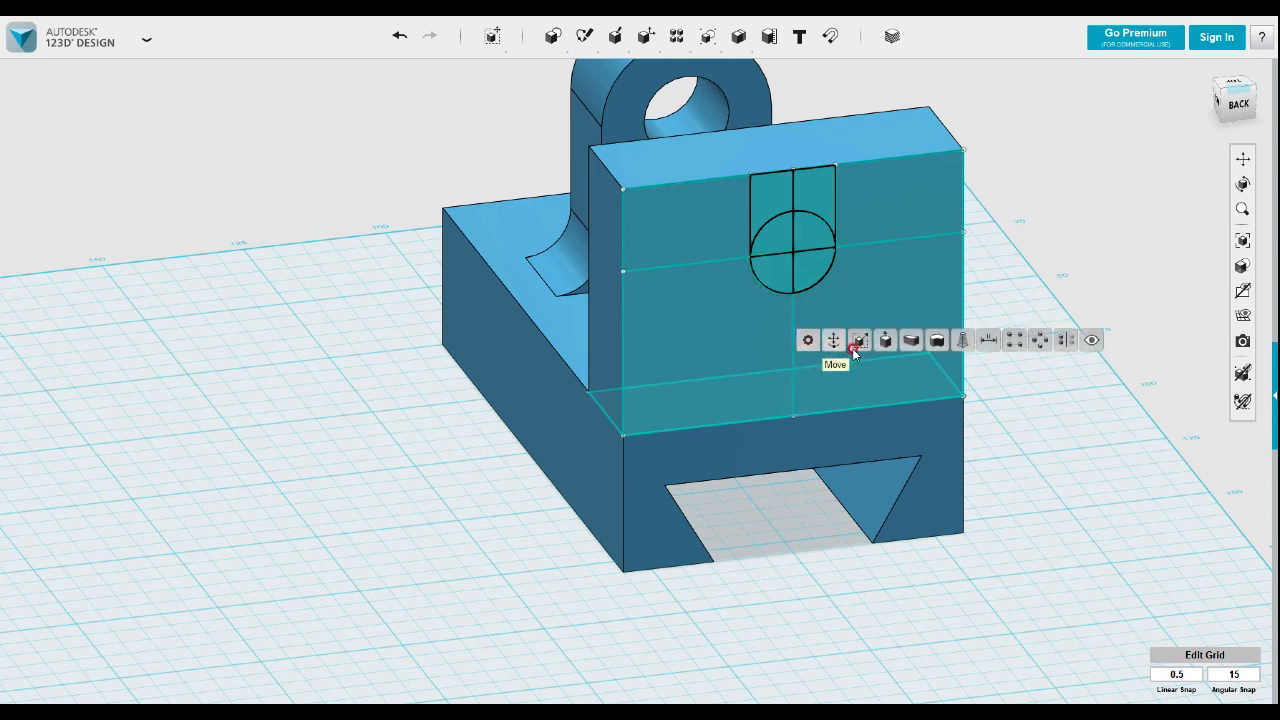
left_click(885, 340)
left_click_drag(778, 285, 771, 194)
left_click(1078, 224)
right_click_drag(1077, 237, 1040, 245)
scroll(910, 280, "up", 3)
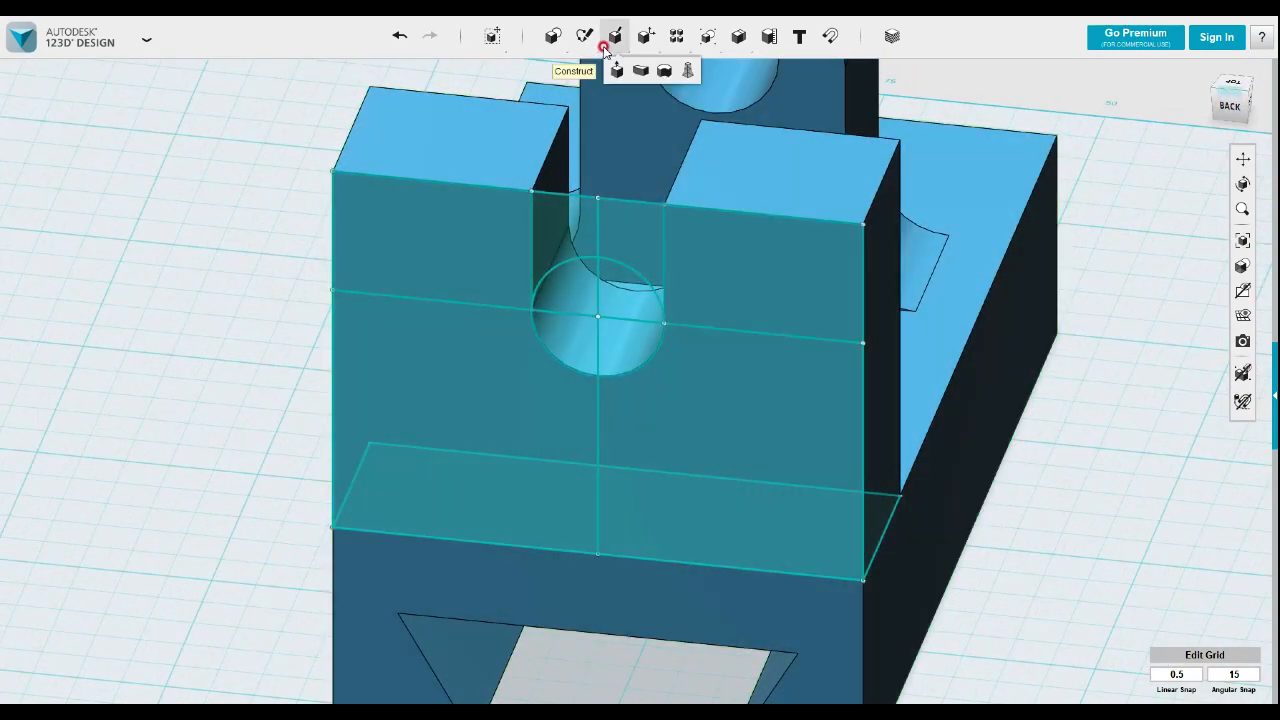
mouse_move(585, 36)
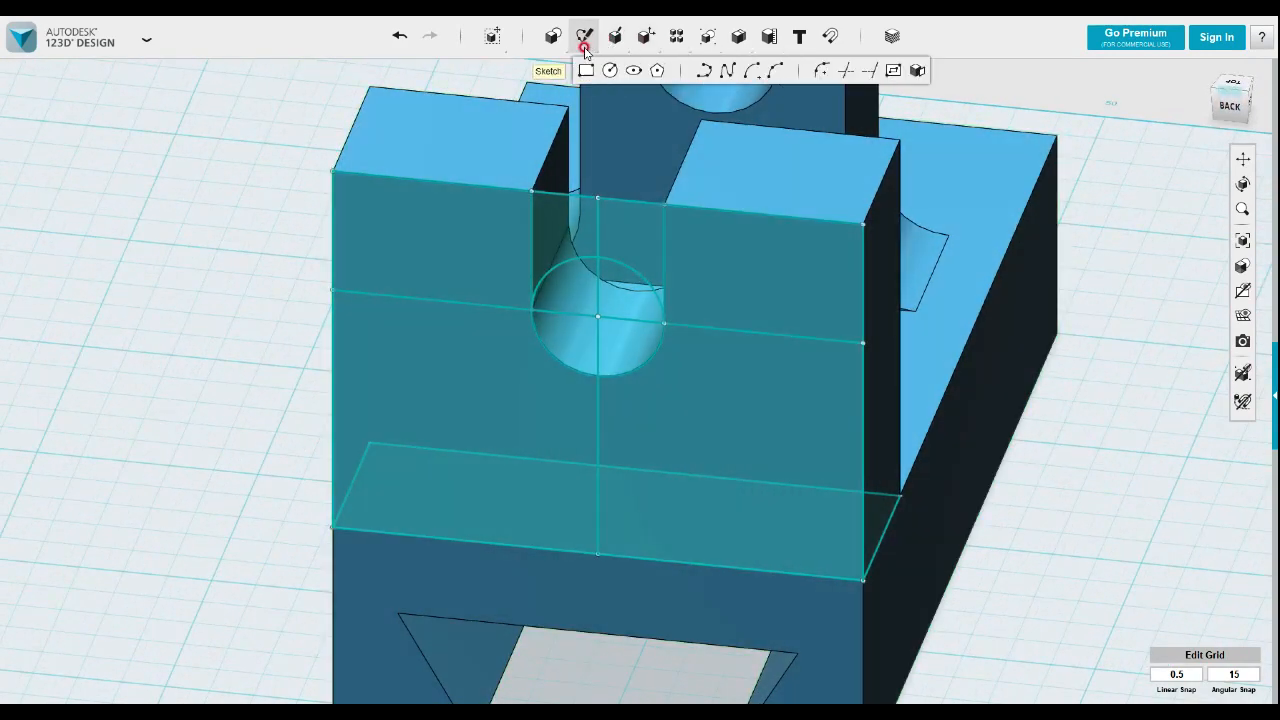
left_click(701, 72)
left_click(849, 331)
left_click(861, 343)
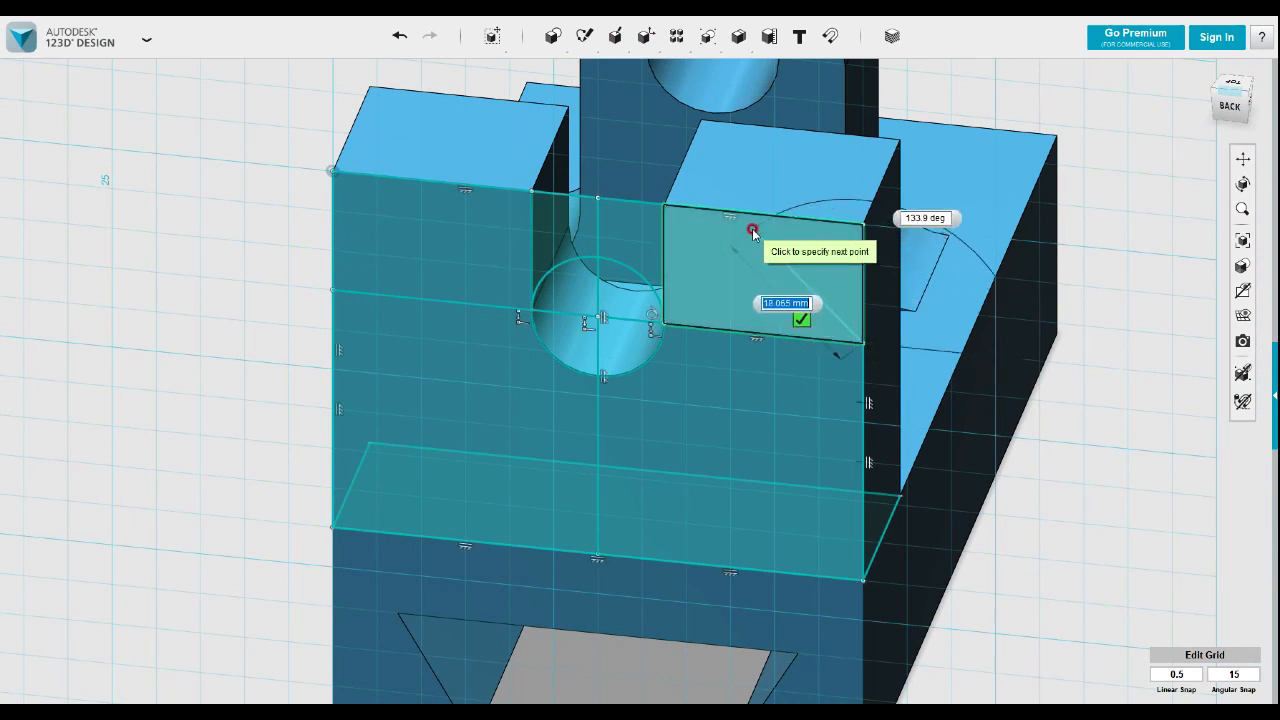
key("Tab")
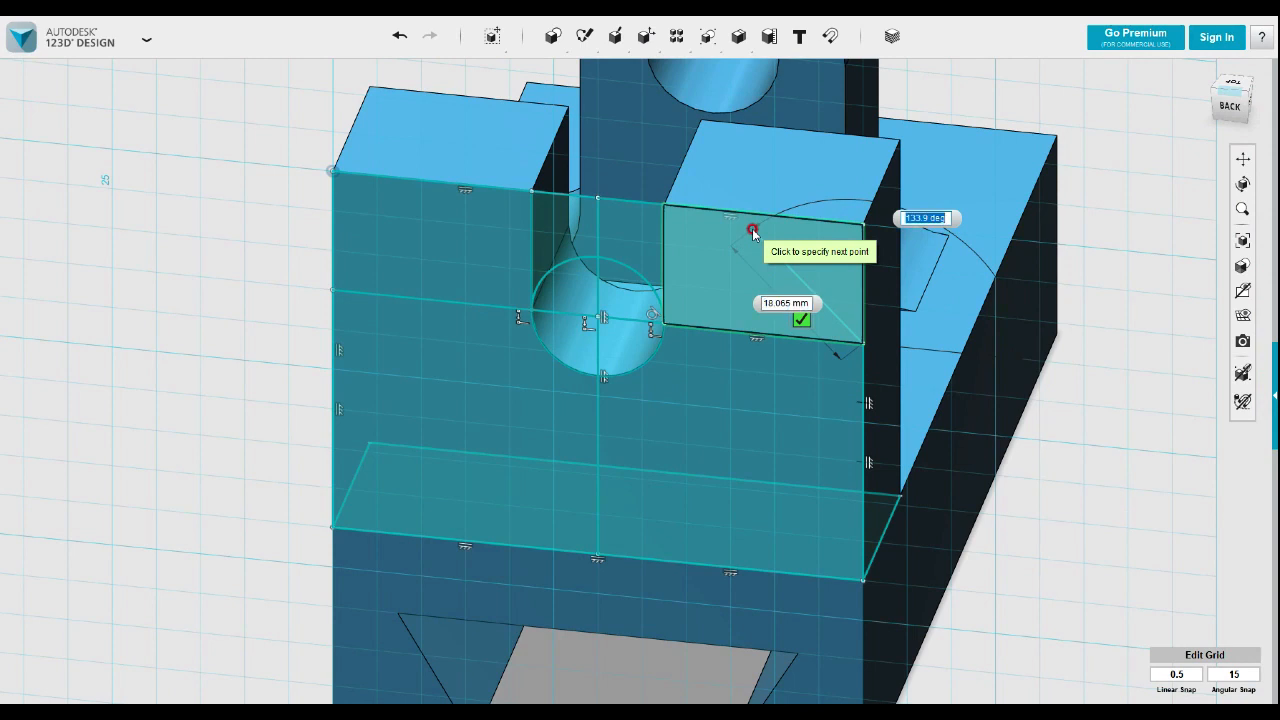
key("Escape")
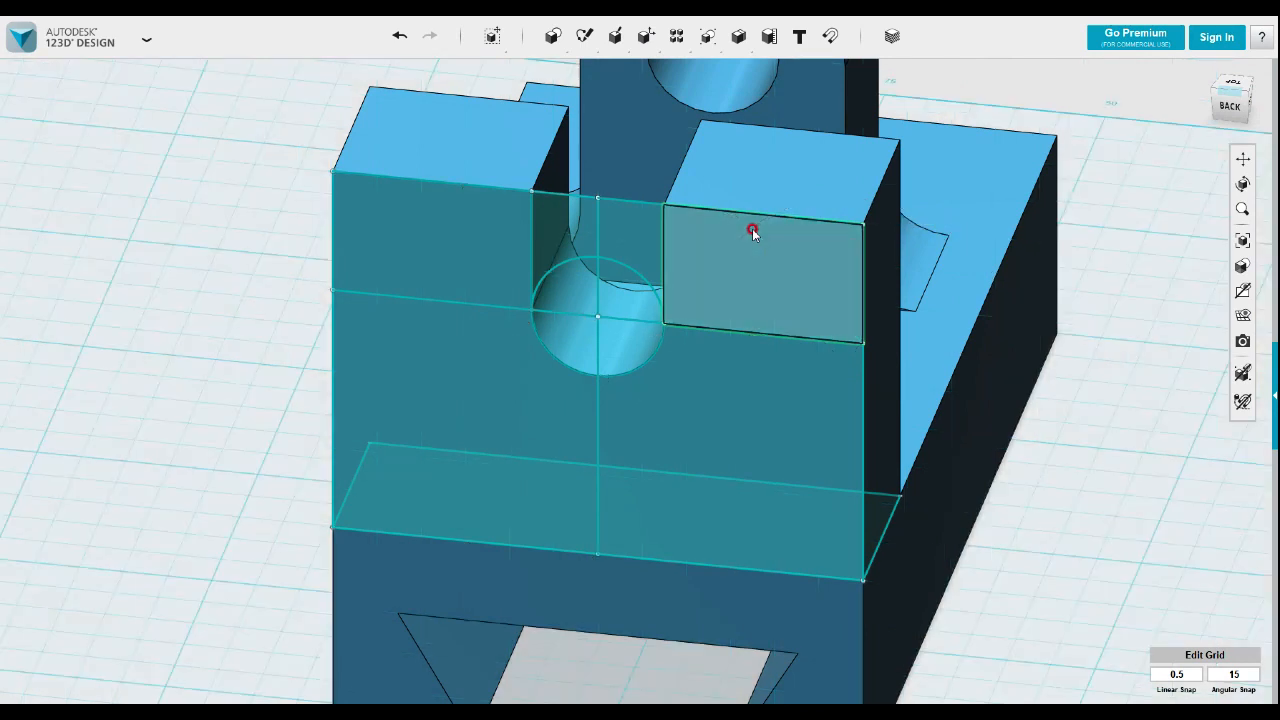
- Sketch a 45-degree line about 15 mm long on the back face, starting where the horizontal dividing line meets the wall's left edge
mouse_move(585, 36)
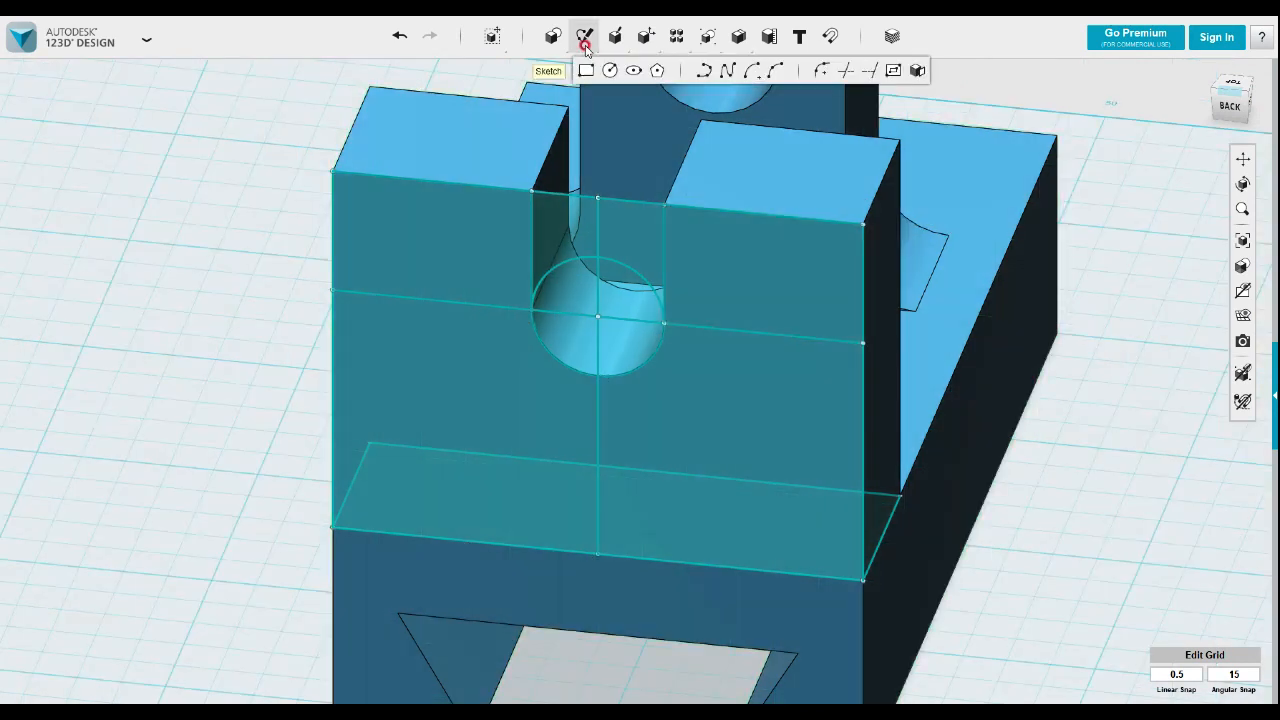
left_click(704, 70)
left_click(340, 291)
left_click(340, 291)
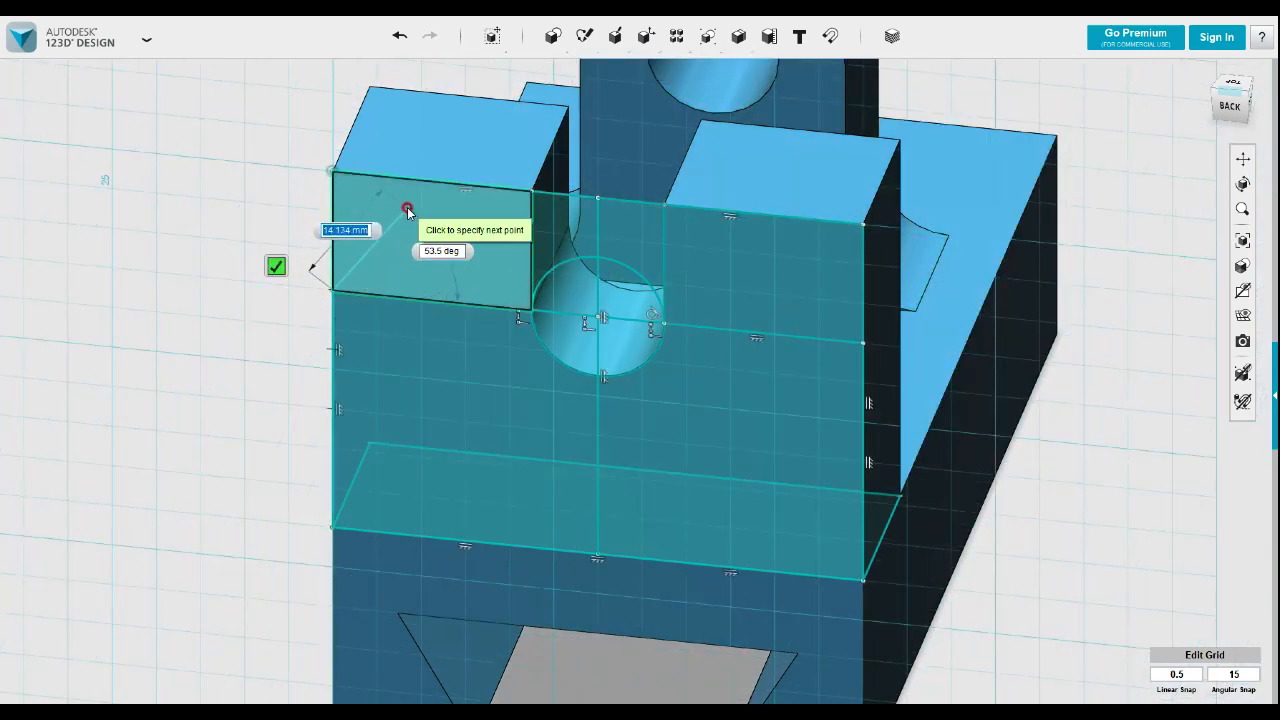
key("Tab")
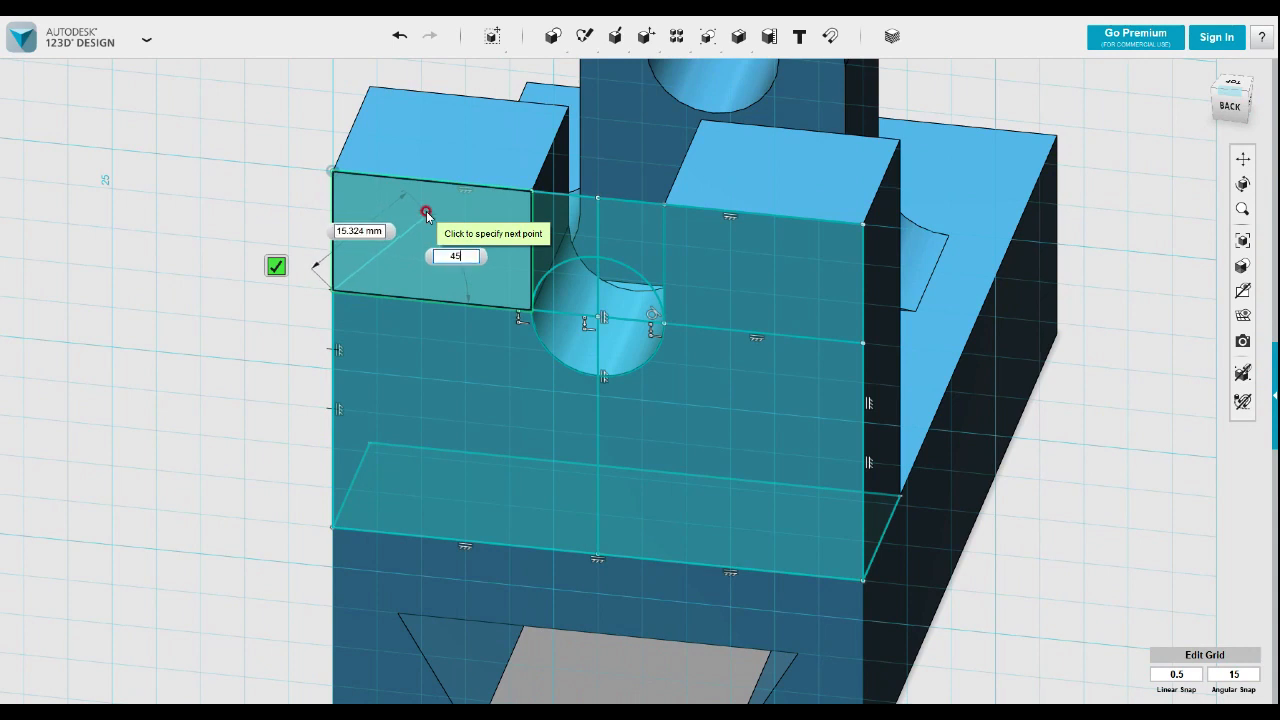
key("Tab")
key("Tab")
left_click(426, 215)
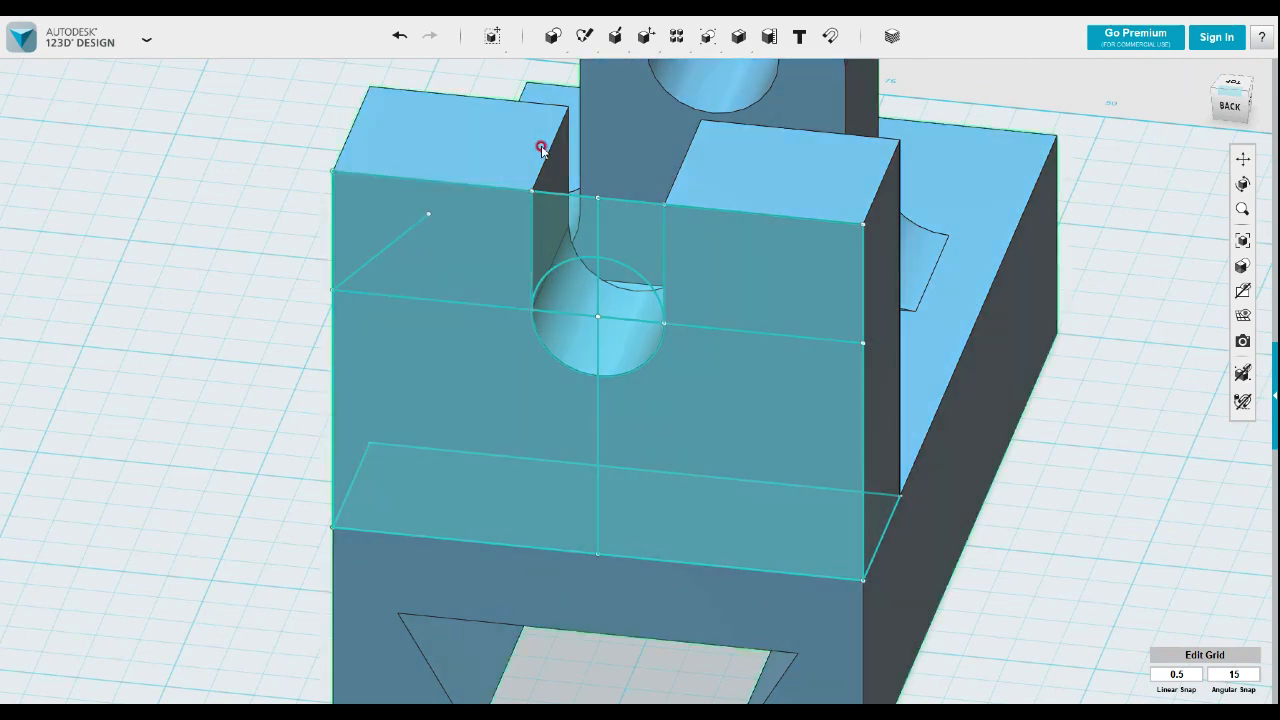
- Extend the 45-degree line up to the wall's top edge
mouse_move(590, 56)
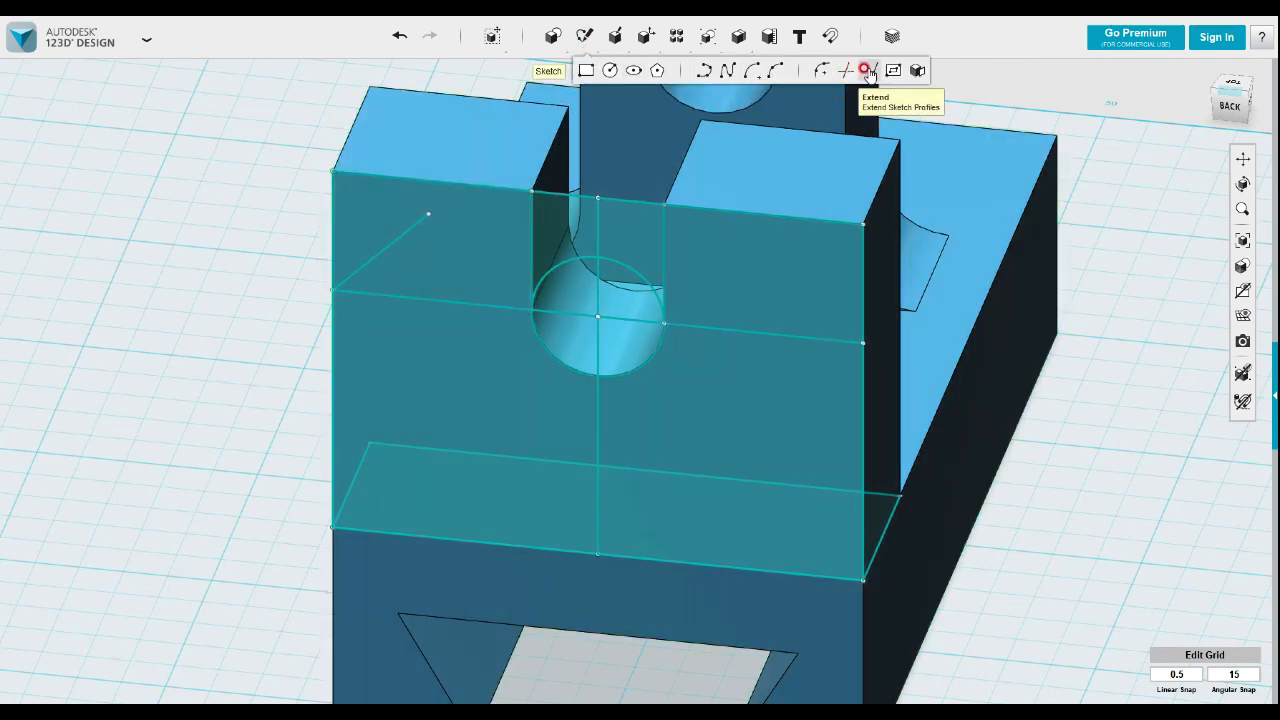
left_click(800, 72)
left_click(419, 221)
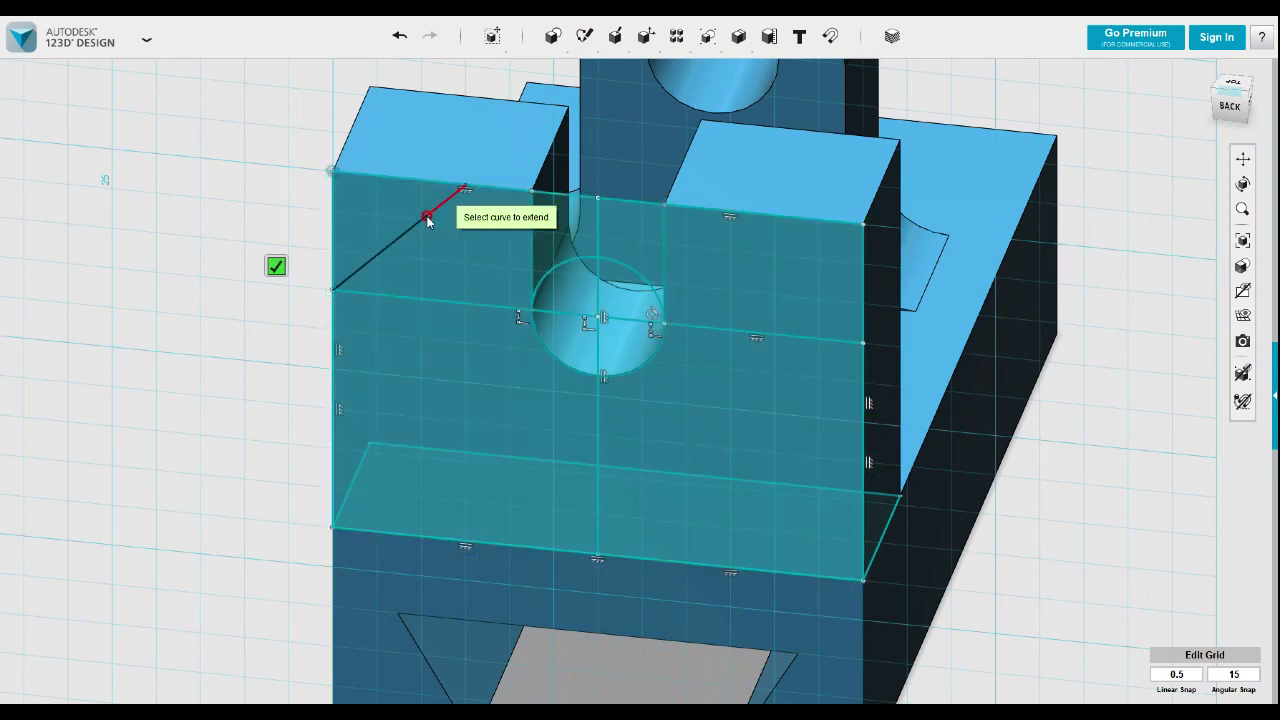
left_click(427, 213)
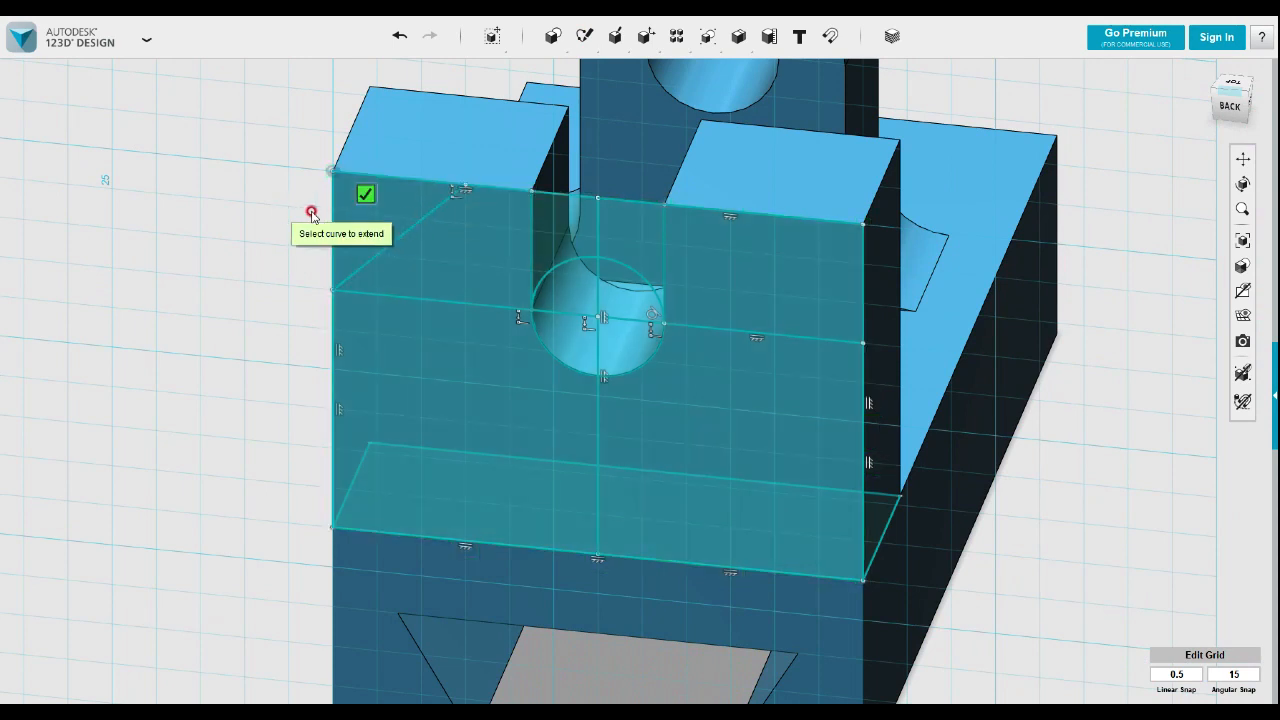
left_click(366, 194)
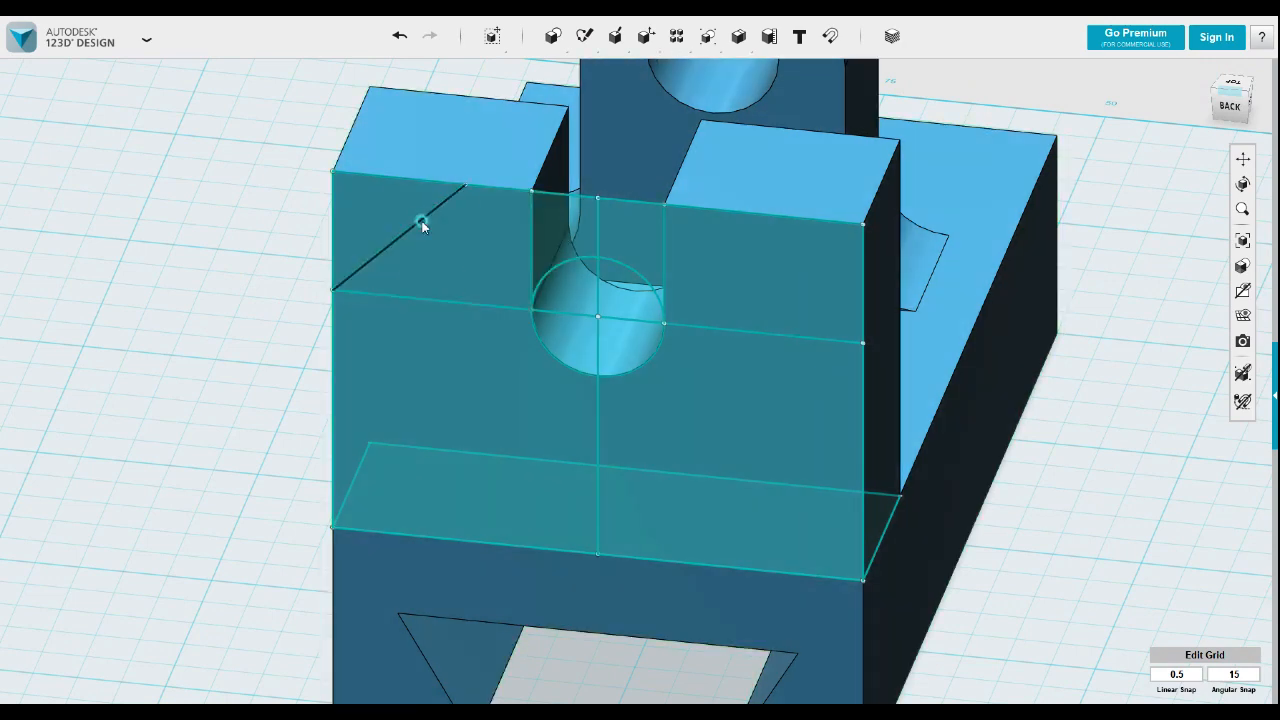
- Mirror the 45-degree line to the other side of the back face about the vertical dividing line
left_click(422, 224)
mouse_move(443, 280)
left_click(554, 281)
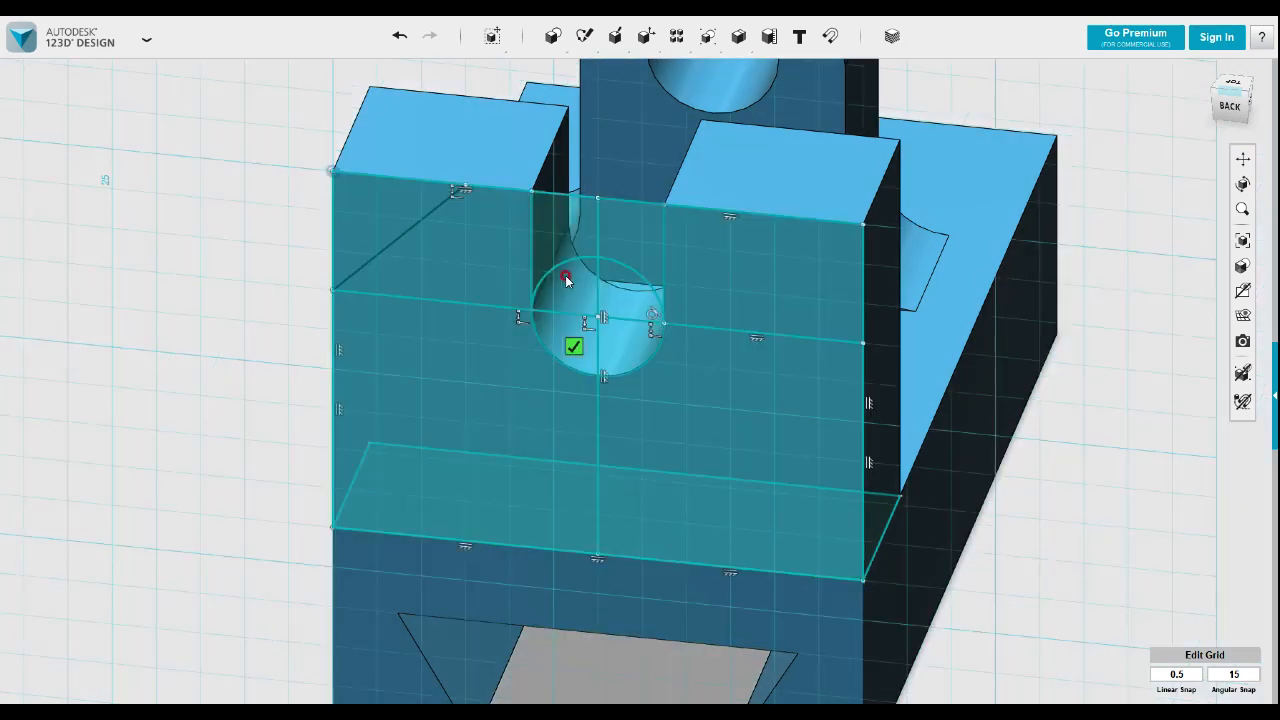
left_click(743, 113)
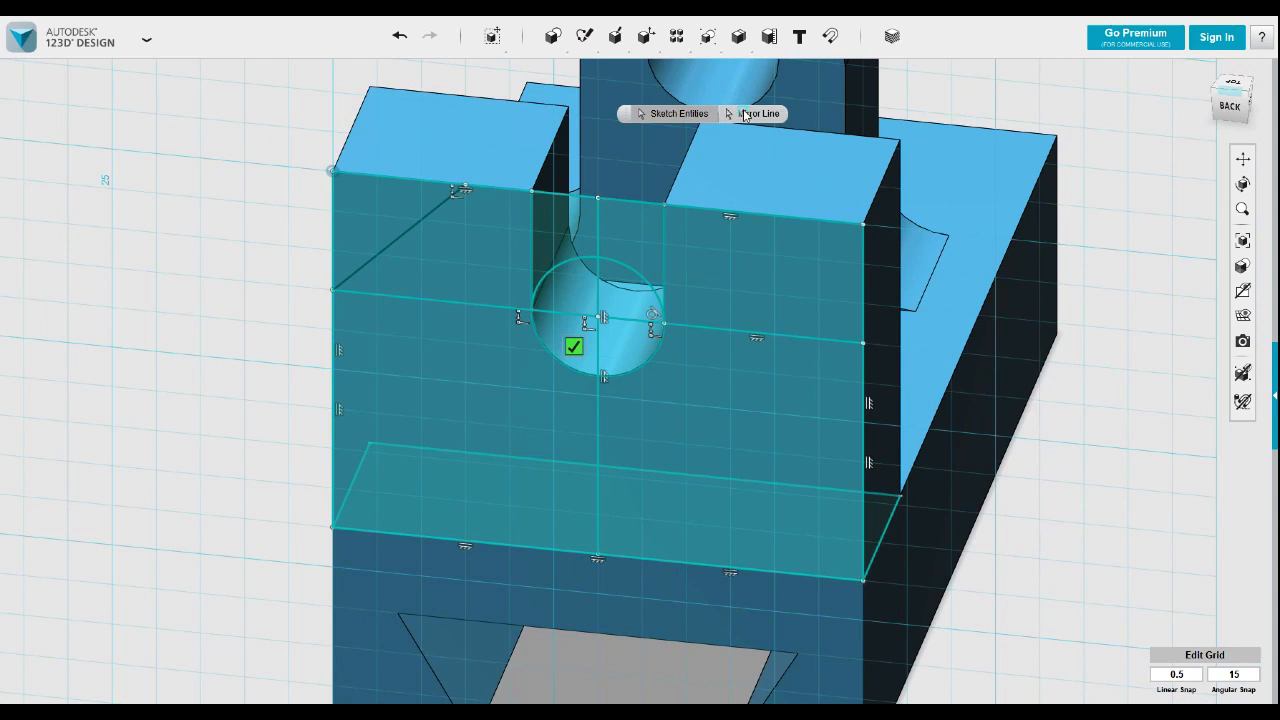
left_click(605, 241)
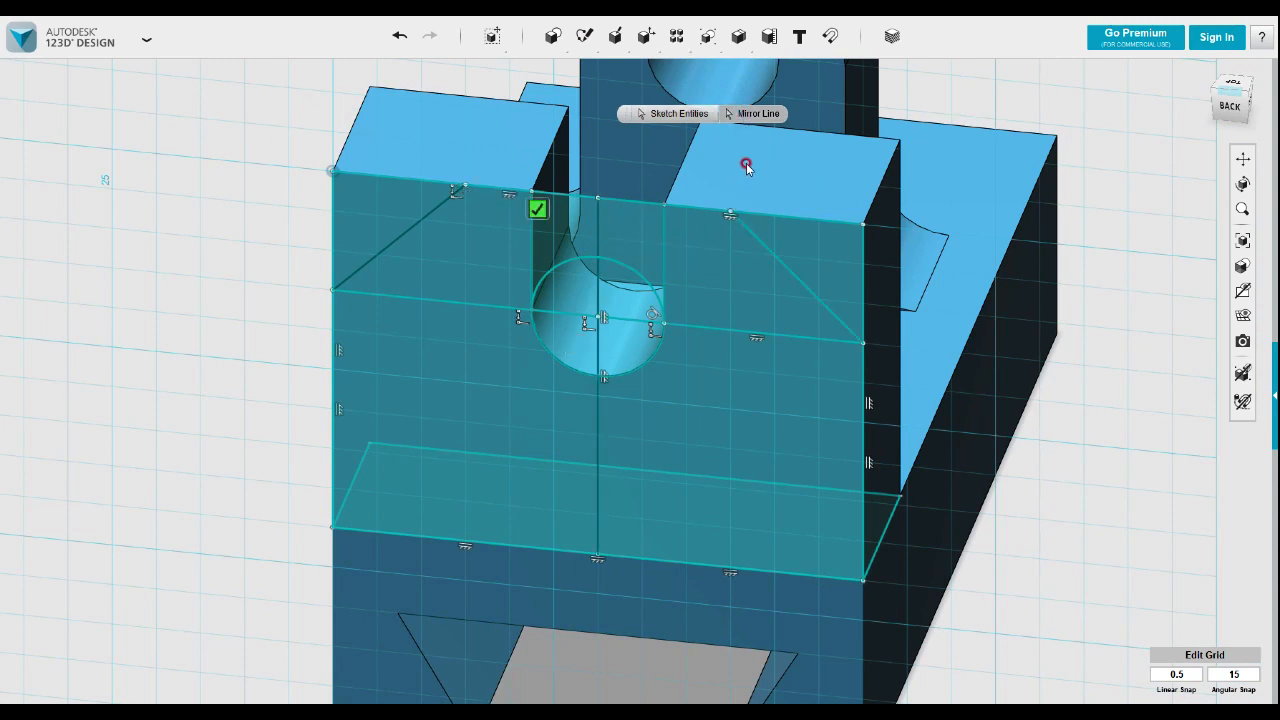
left_click(1059, 328)
- Extrude the triangular region at the back face's upper right corner through the rear wall to cut the corner off
left_click(813, 260)
mouse_move(837, 321)
left_click(934, 320)
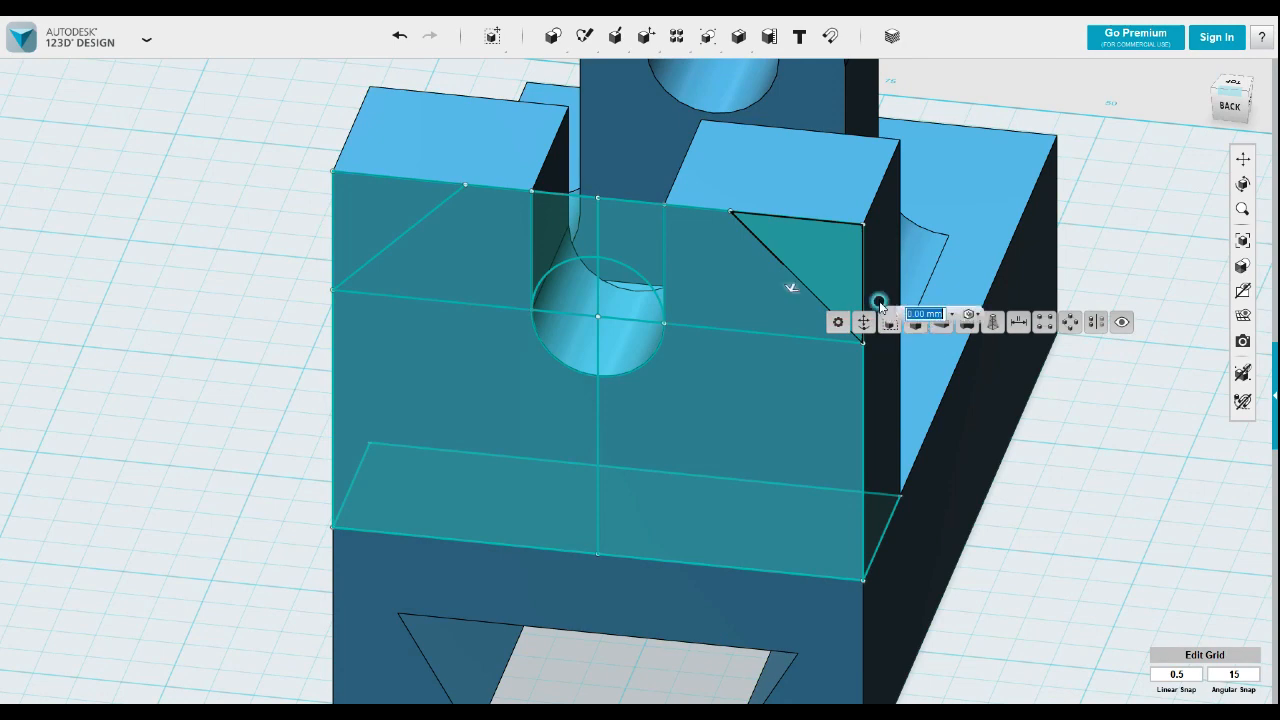
left_click_drag(794, 290, 857, 177)
left_click(1000, 408)
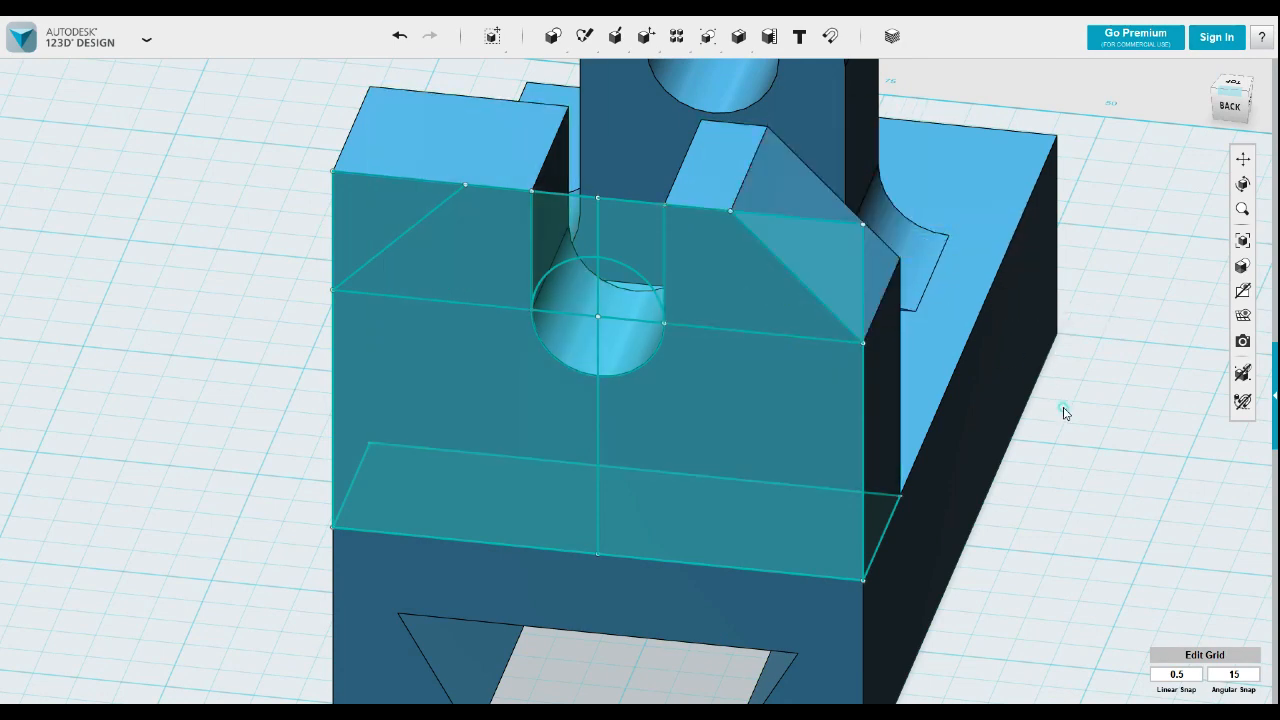
- Extrude the triangular region at the upper left corner by -22 mm to cut it off the rear wall
left_click(571, 288)
mouse_move(592, 350)
left_click(702, 351)
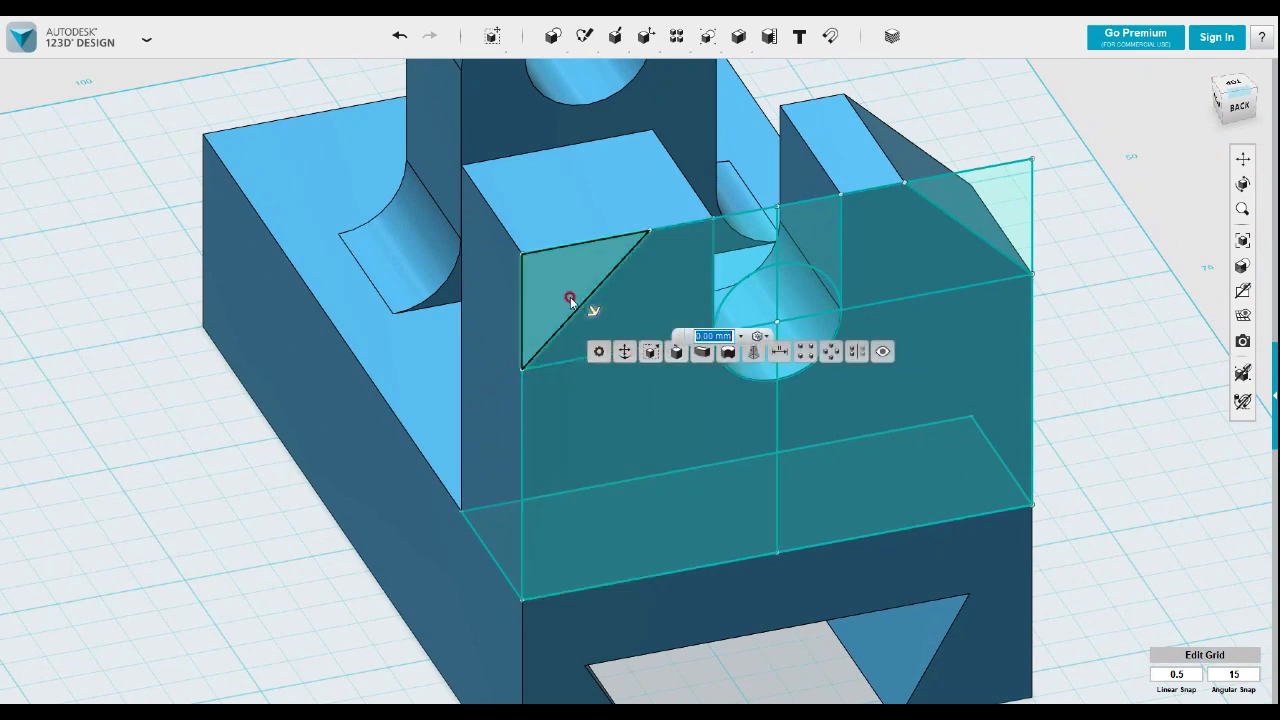
left_click_drag(594, 314, 509, 190)
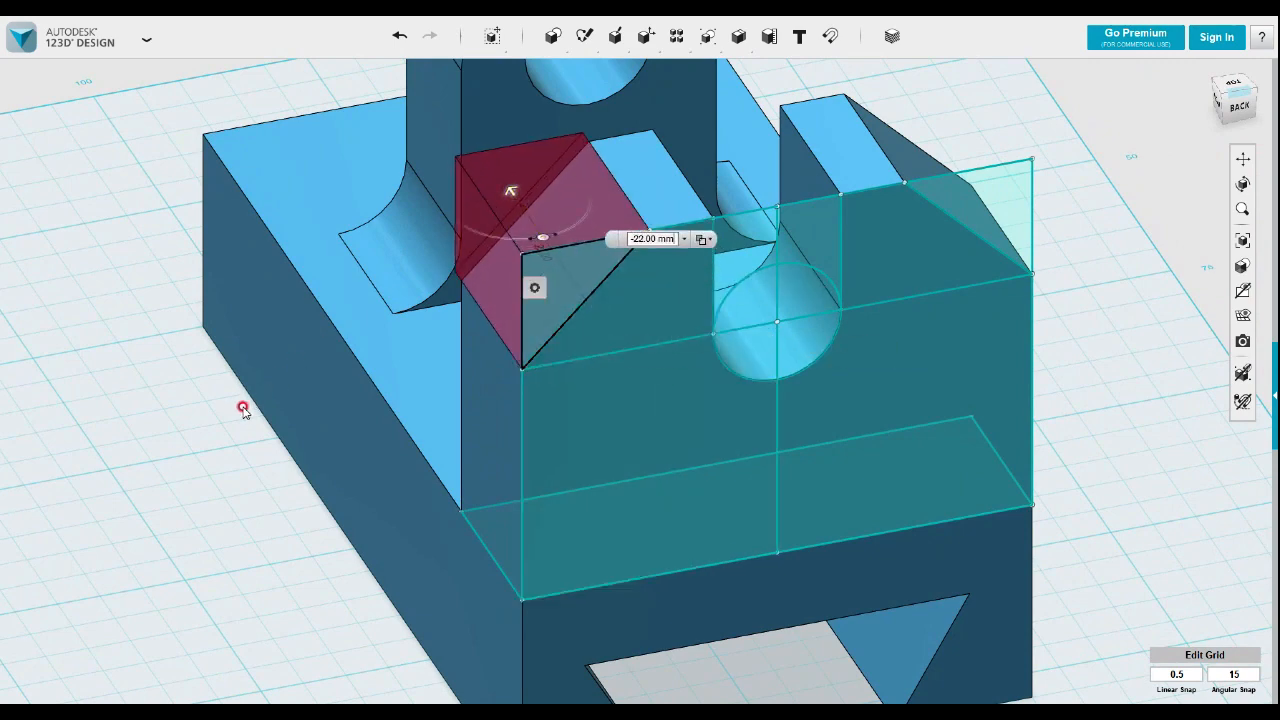
left_click(183, 444)
- Hide all sketches so that only the solid part is shown
scroll(166, 416, "down", 5)
right_click_drag(171, 414, 340, 395)
mouse_move(1243, 315)
left_click(1165, 343)
middle_click_drag(963, 383, 829, 294)
right_click_drag(843, 292, 857, 323)
middle_click_drag(739, 342, 758, 198)
right_click_drag(850, 305, 811, 297)
middle_click_drag(801, 326, 812, 392)
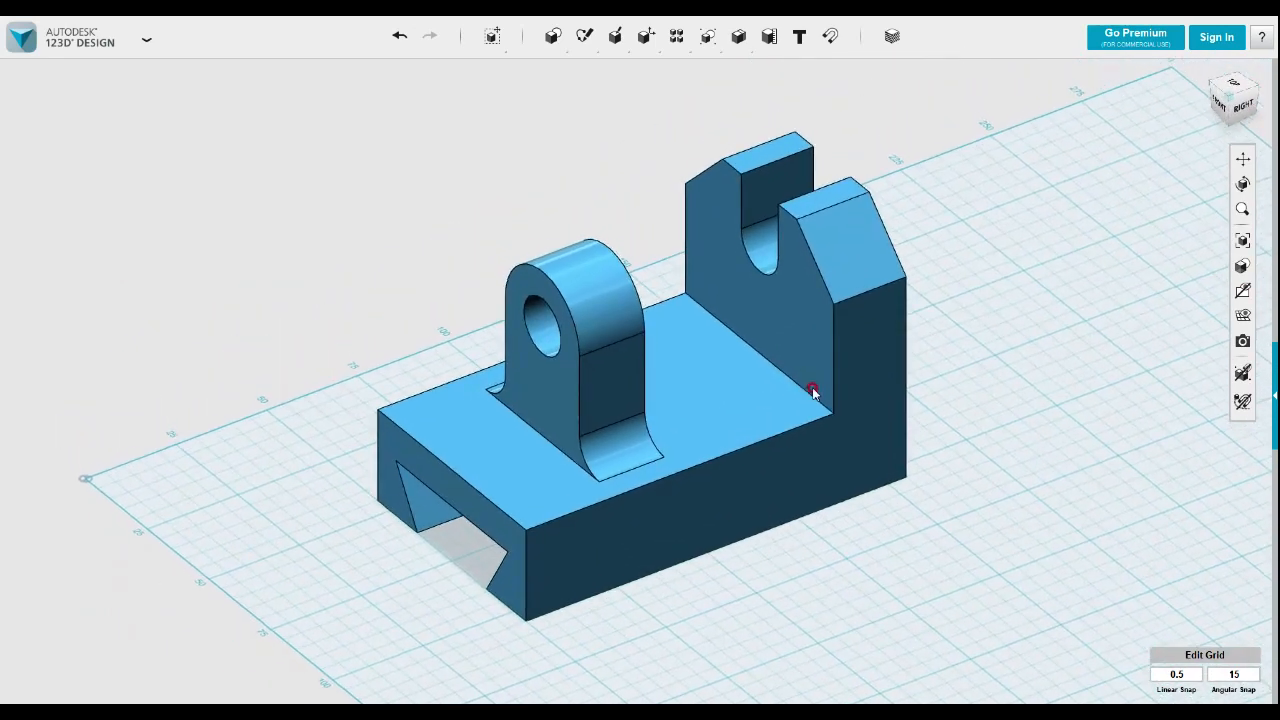
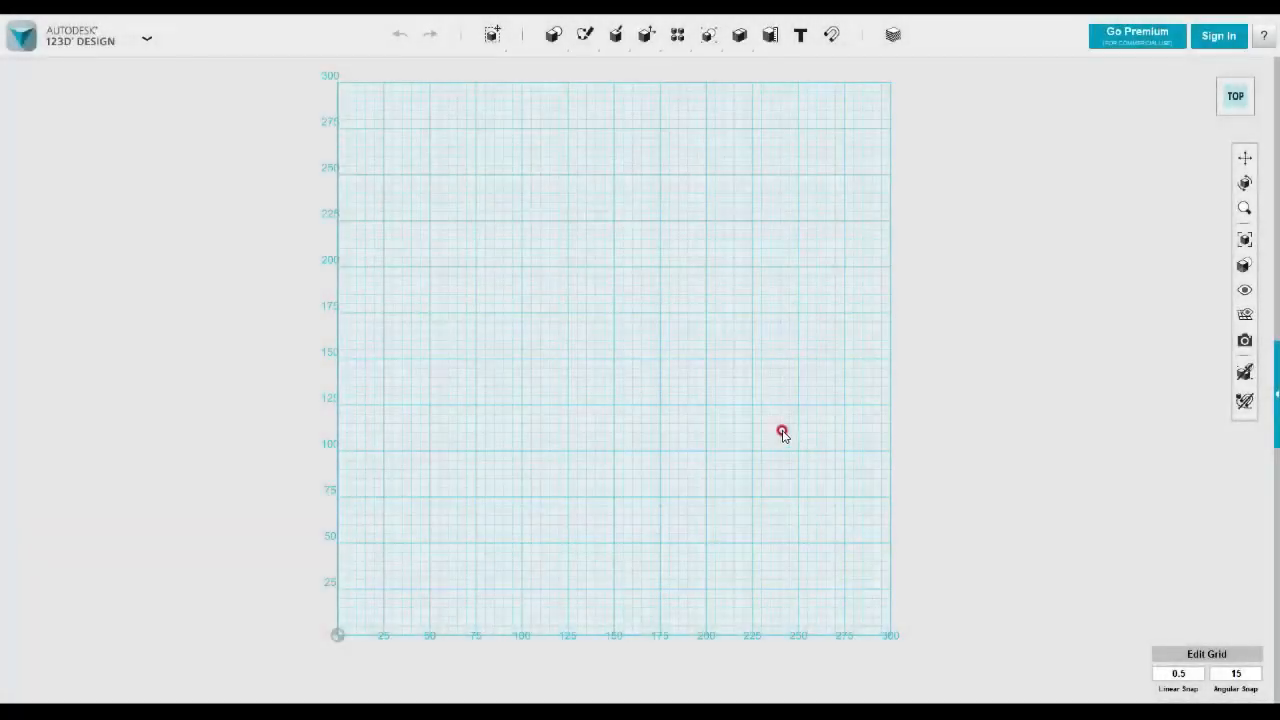
- Sketch a 100 mm vertical line on the empty grid of a new design, from the 225 mark to the 125 mark
scroll(782, 433, "up", 1)
scroll(790, 408, "up", 1)
scroll(760, 388, "up", 1)
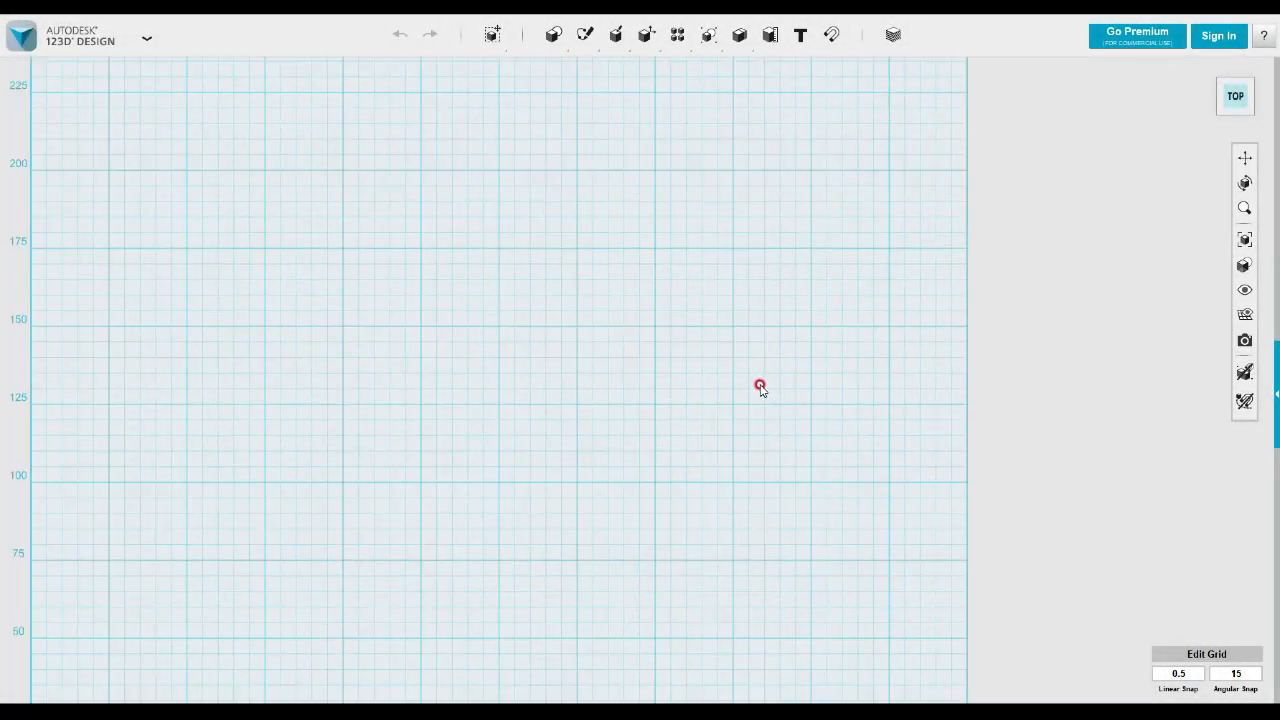
middle_click_drag(601, 369, 669, 388)
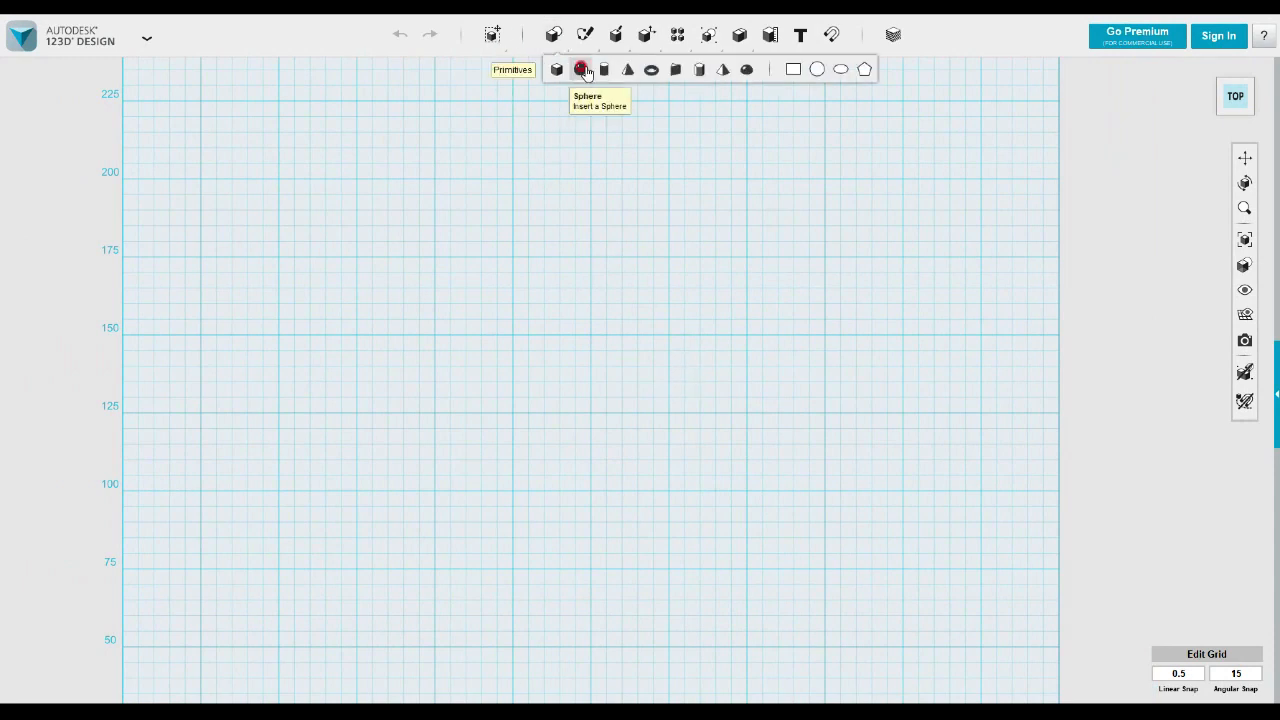
mouse_move(586, 35)
left_click(705, 69)
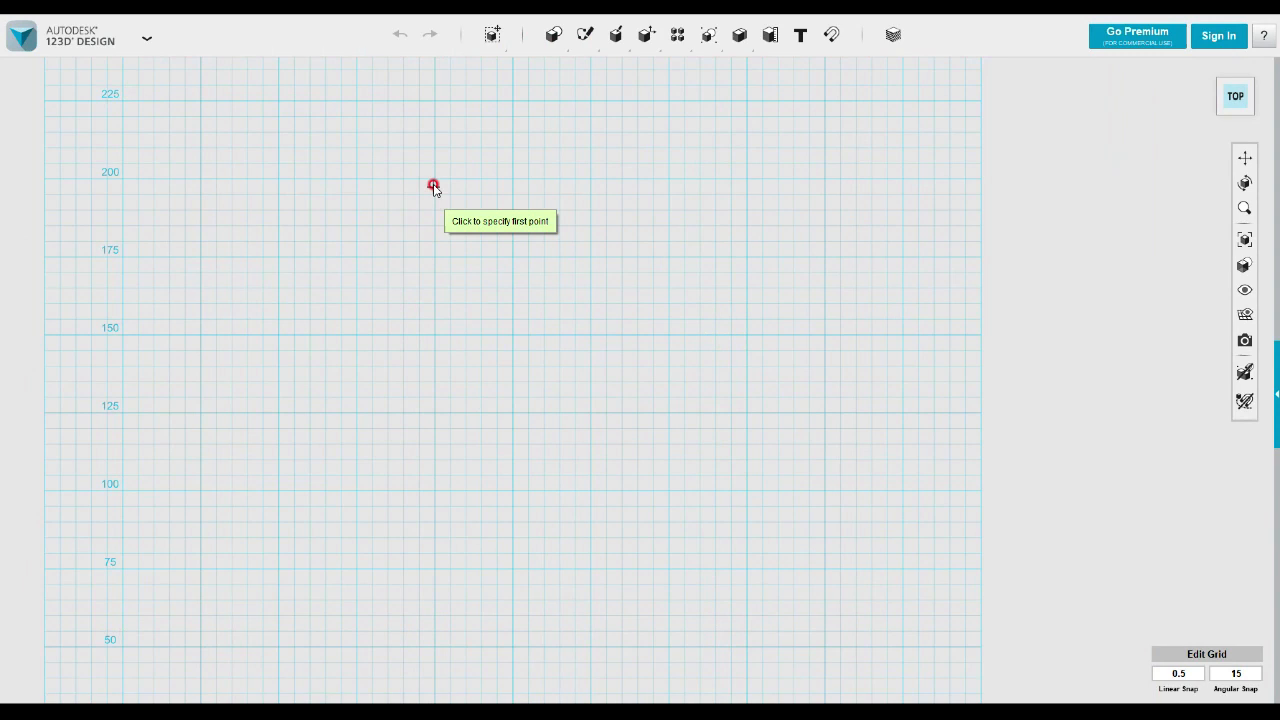
left_click(435, 112)
left_click(435, 101)
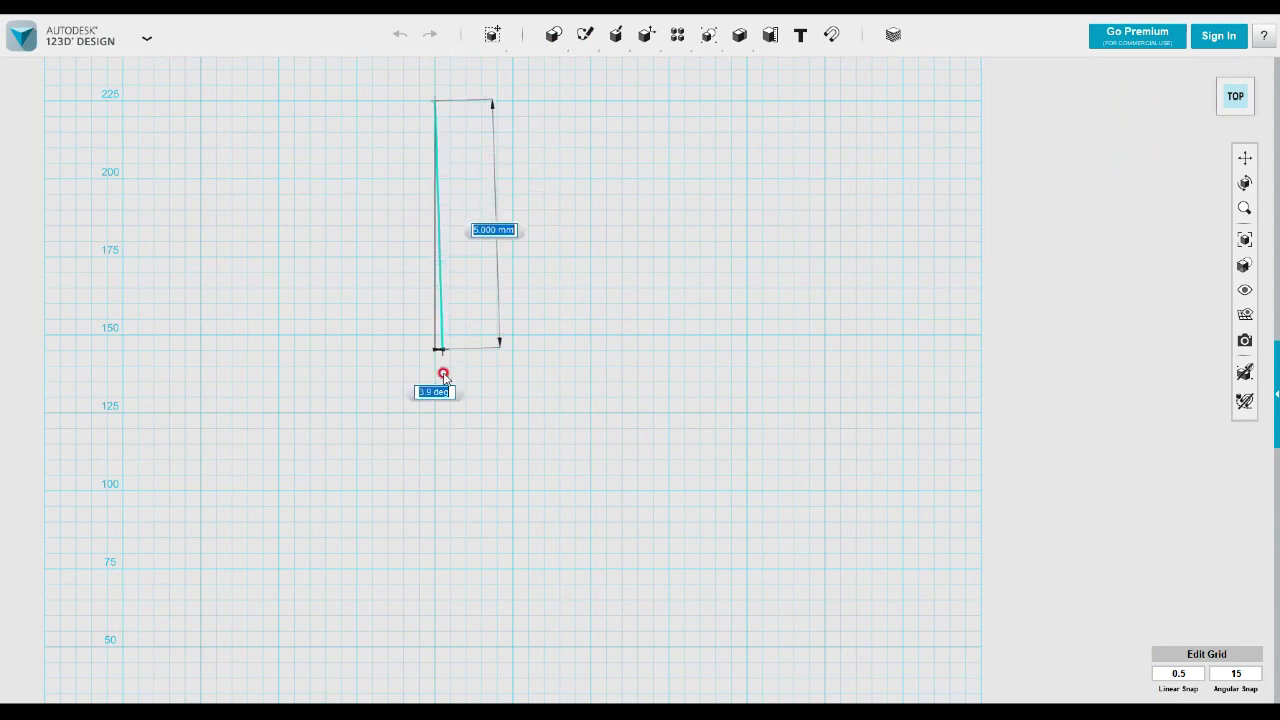
left_click(435, 412)
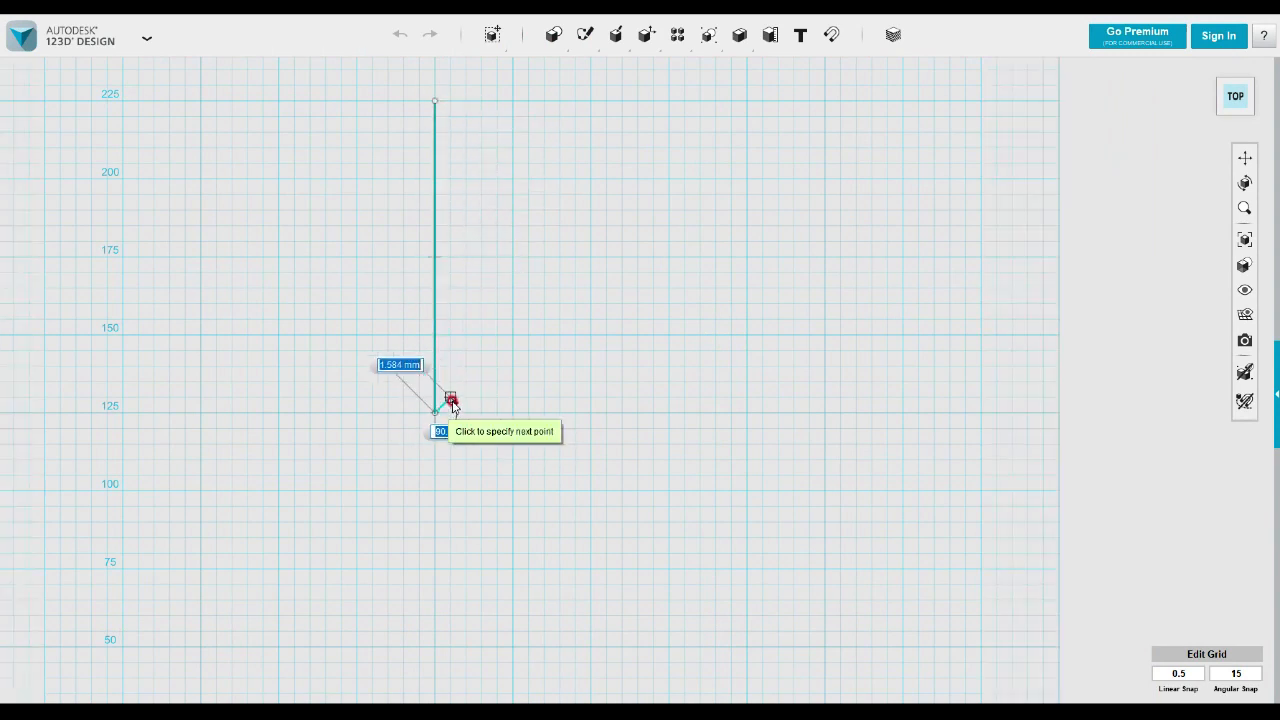
key("Escape")
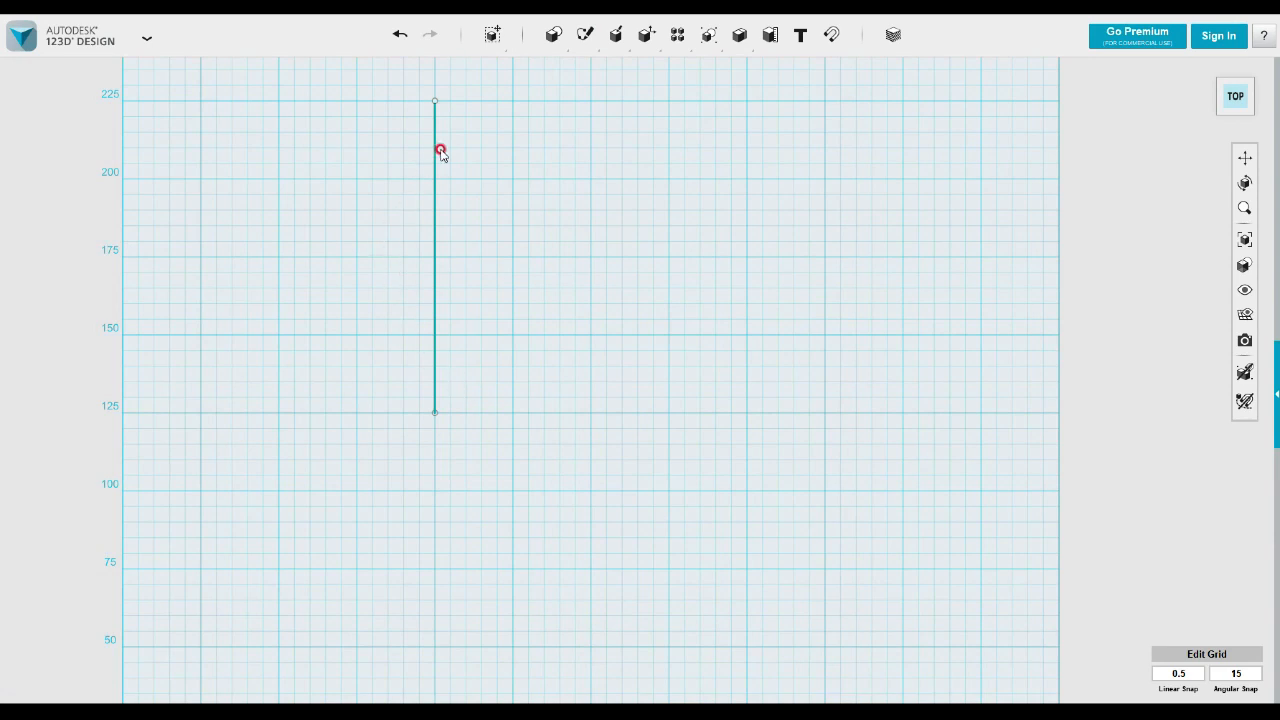
- Sketch a 100 mm horizontal line through the vertical line's midpoint, starting 25 mm to its left
mouse_move(580, 35)
left_click(397, 264)
left_click(365, 260)
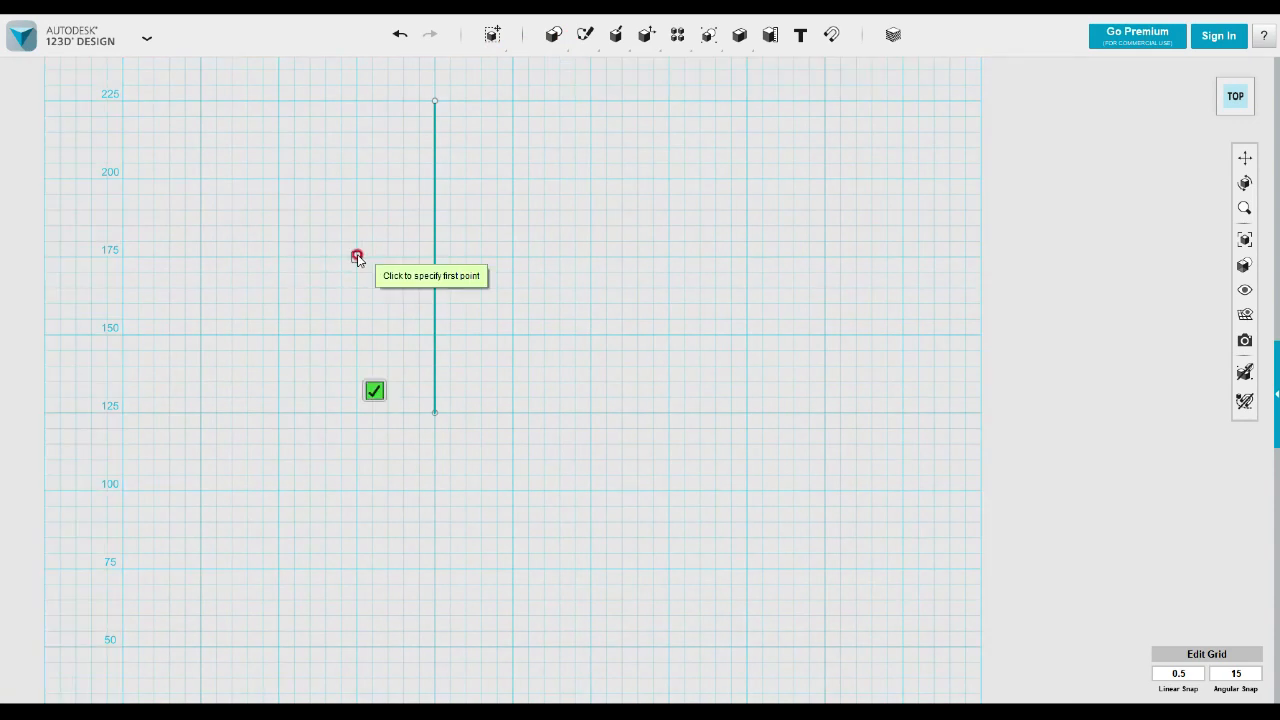
left_click(357, 257)
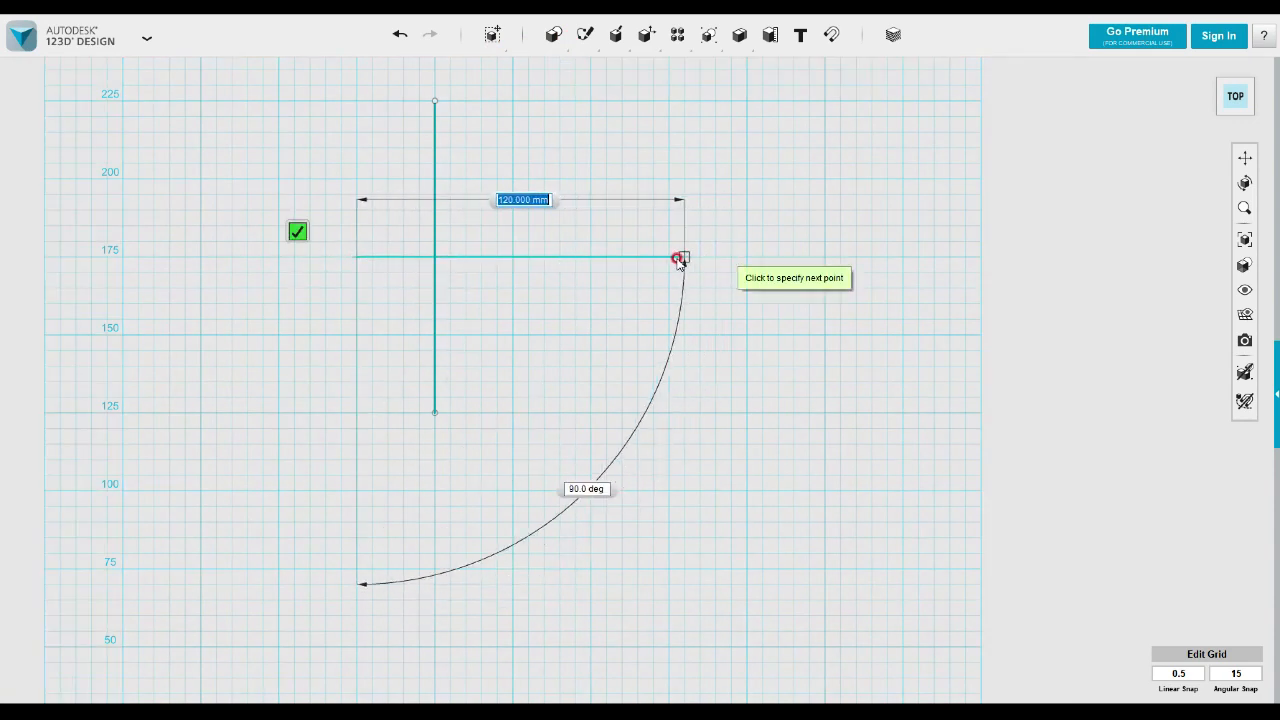
left_click(668, 257)
left_click(607, 235)
- Start a circle centred where the vertical and horizontal lines cross
scroll(460, 313, "up", 3)
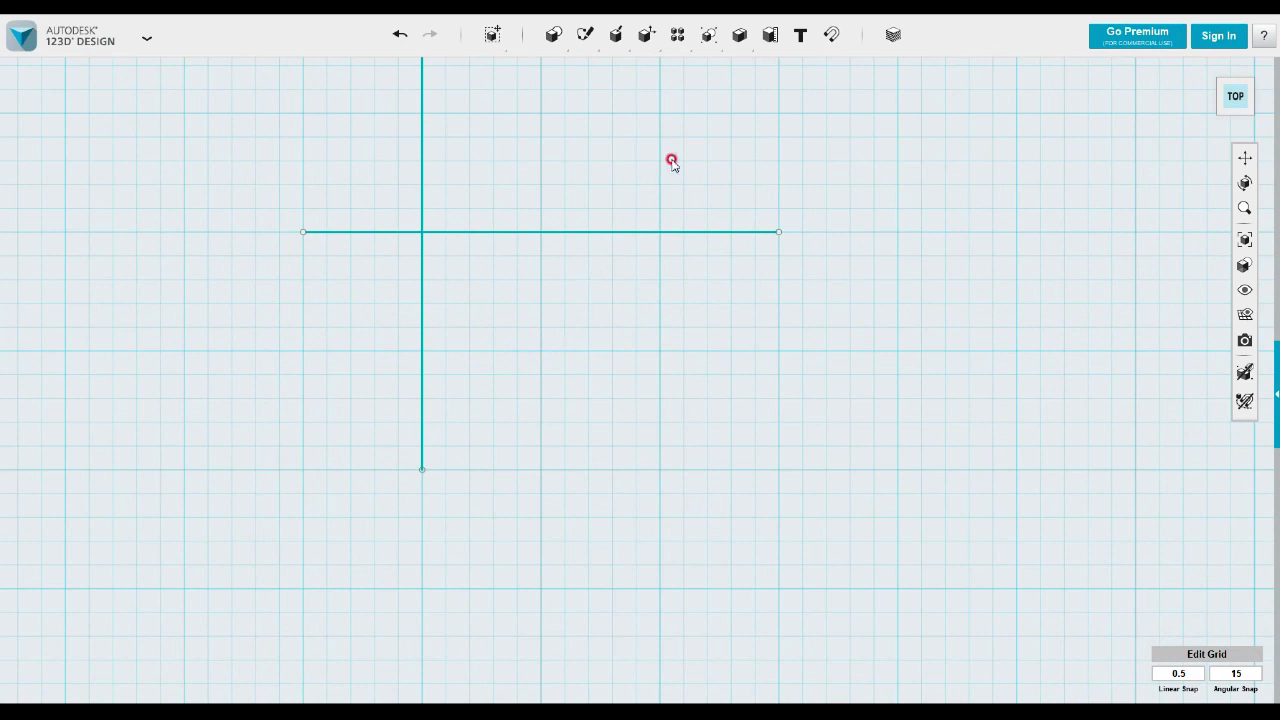
mouse_move(560, 40)
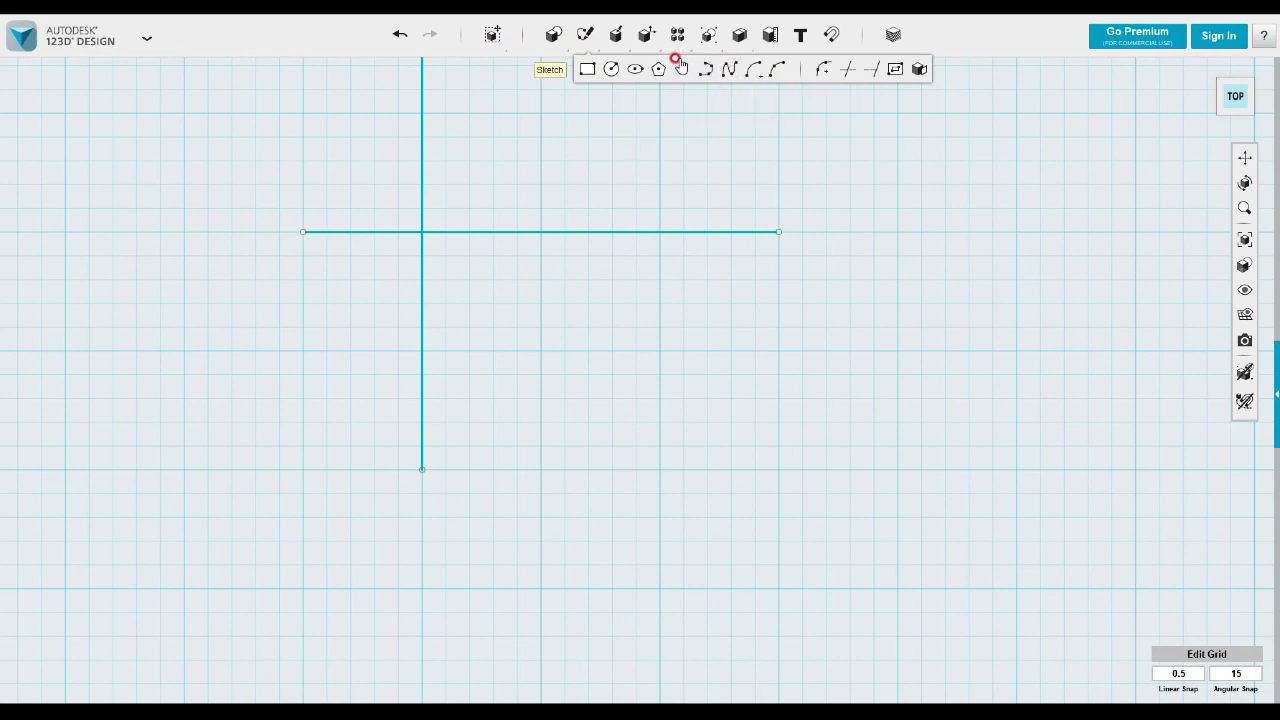
left_click(611, 70)
left_click(471, 197)
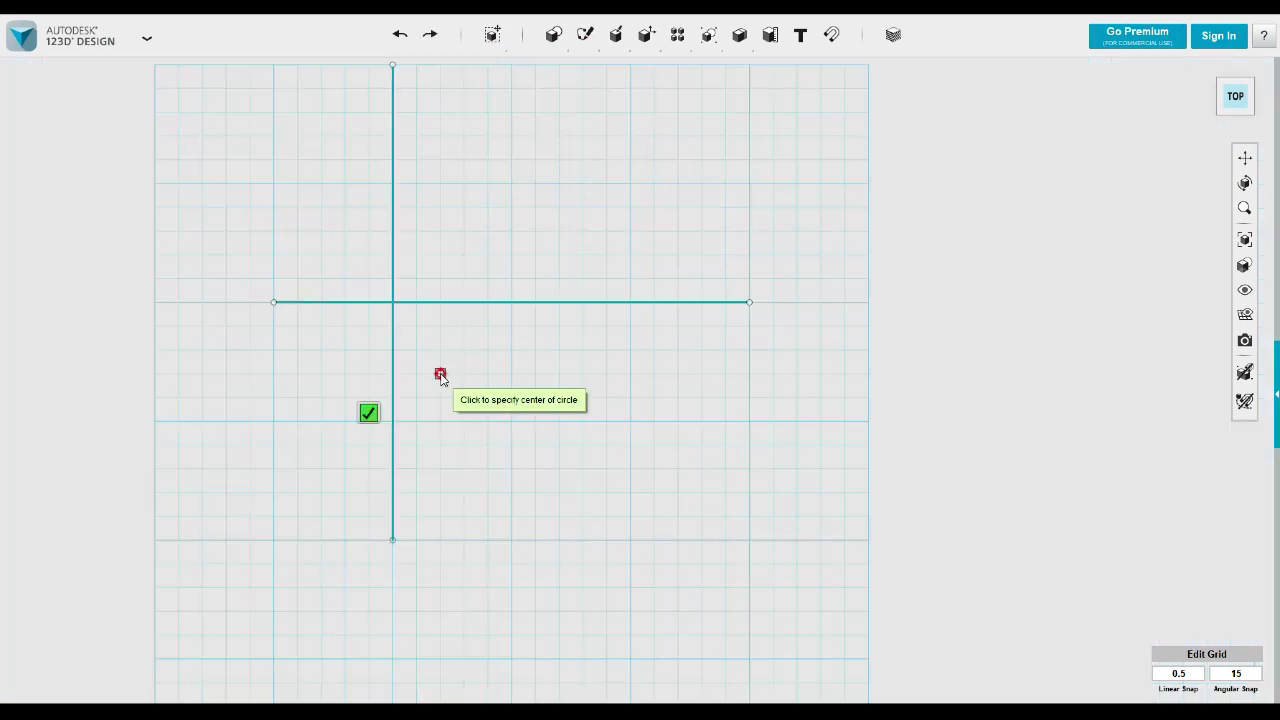
left_click(393, 302)
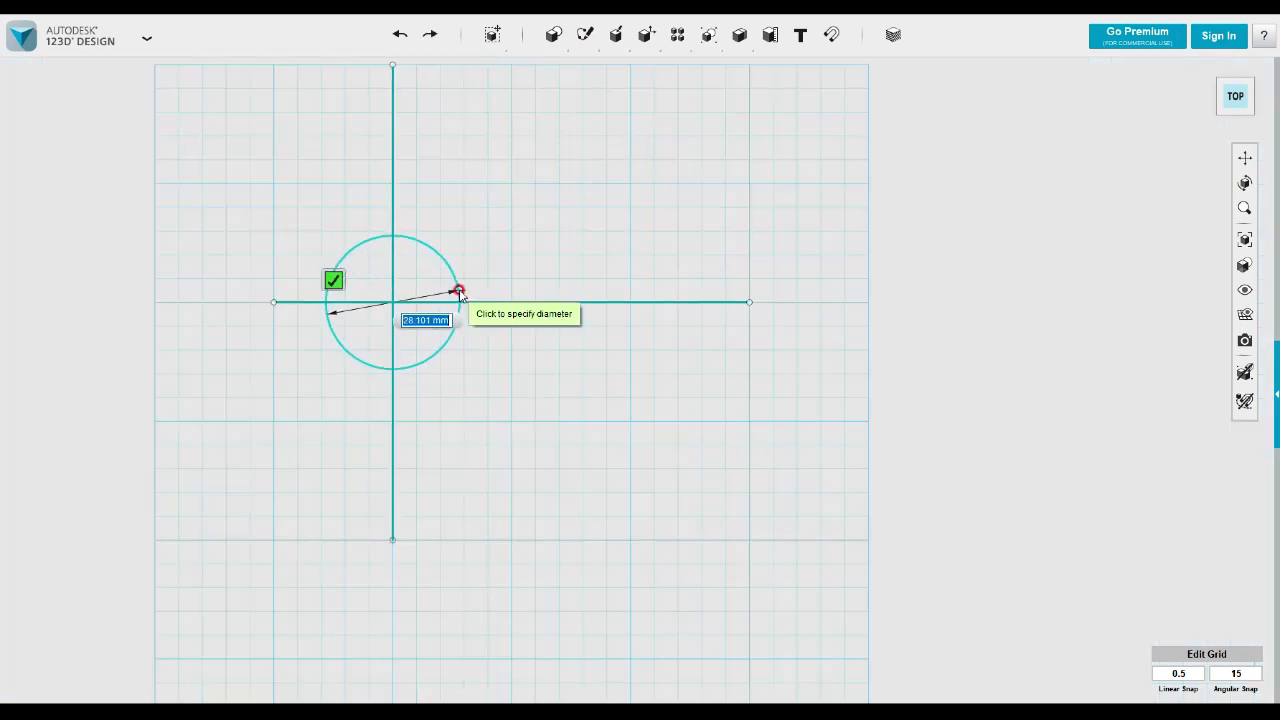
- Set the diameter of the circle centred on the crossing lines to 50 mm
type("50")
key("Return")
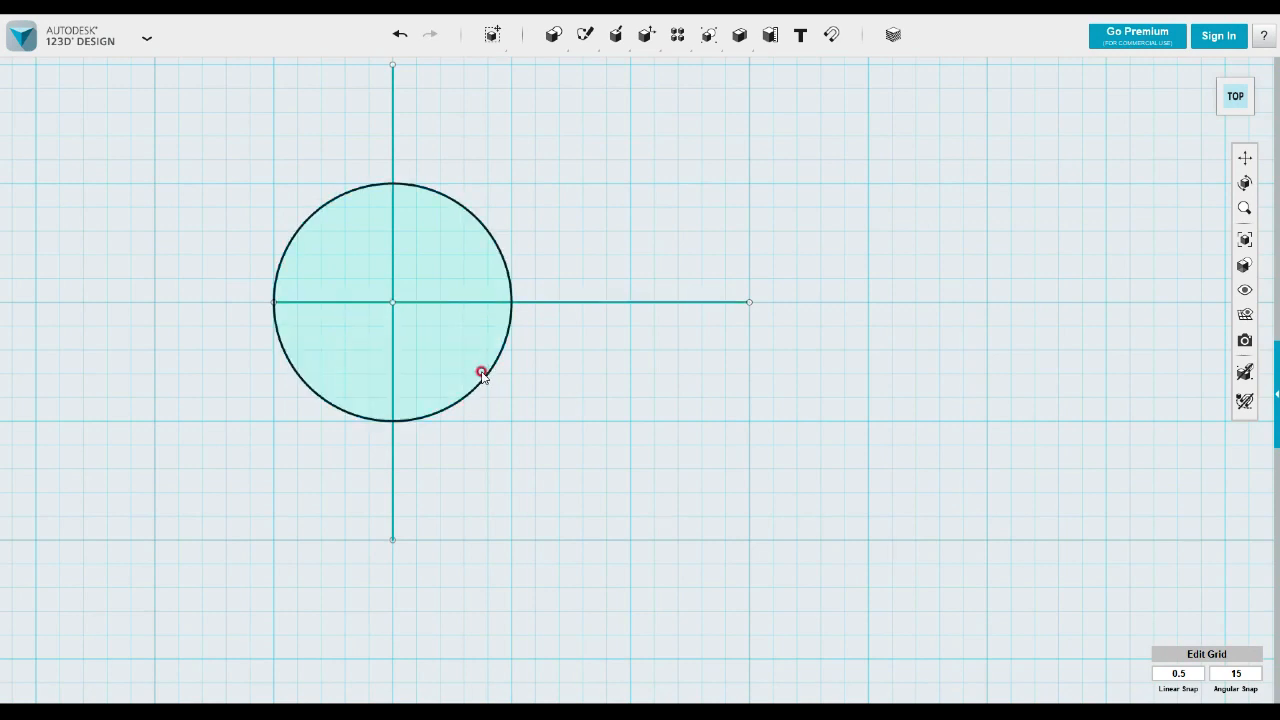
left_click(394, 142)
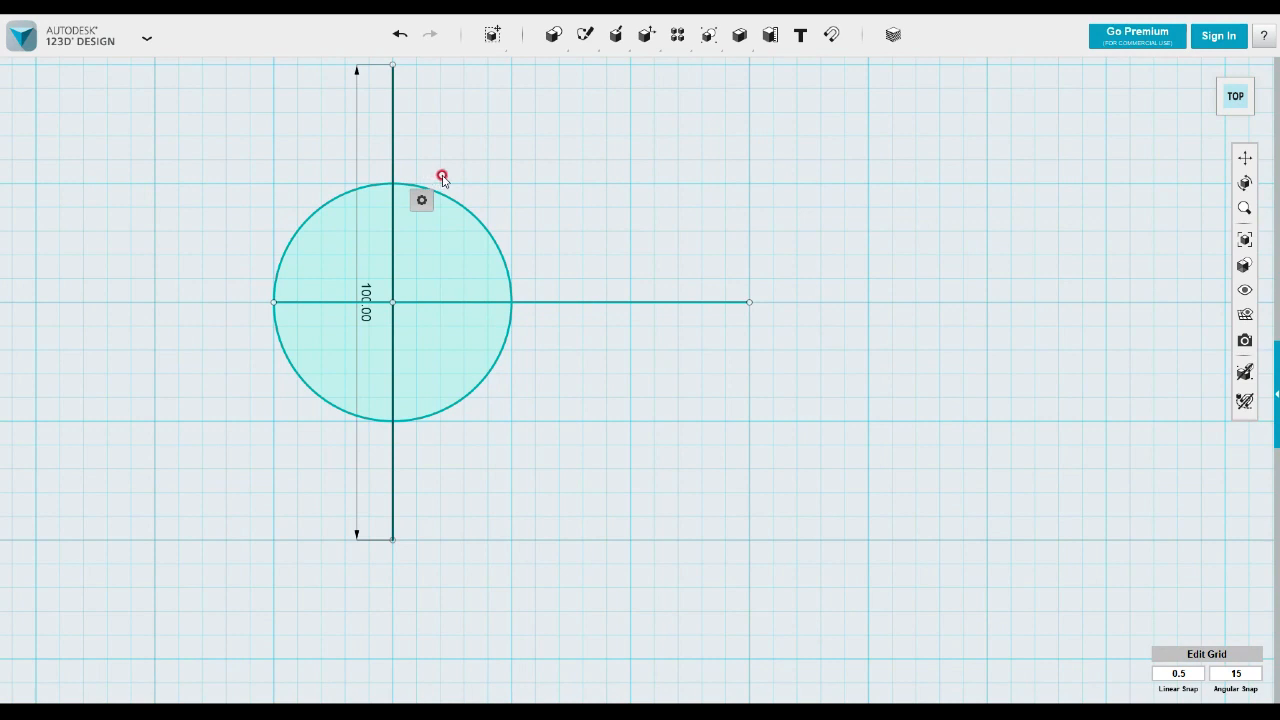
left_click(450, 200)
left_click_drag(445, 305, 563, 303)
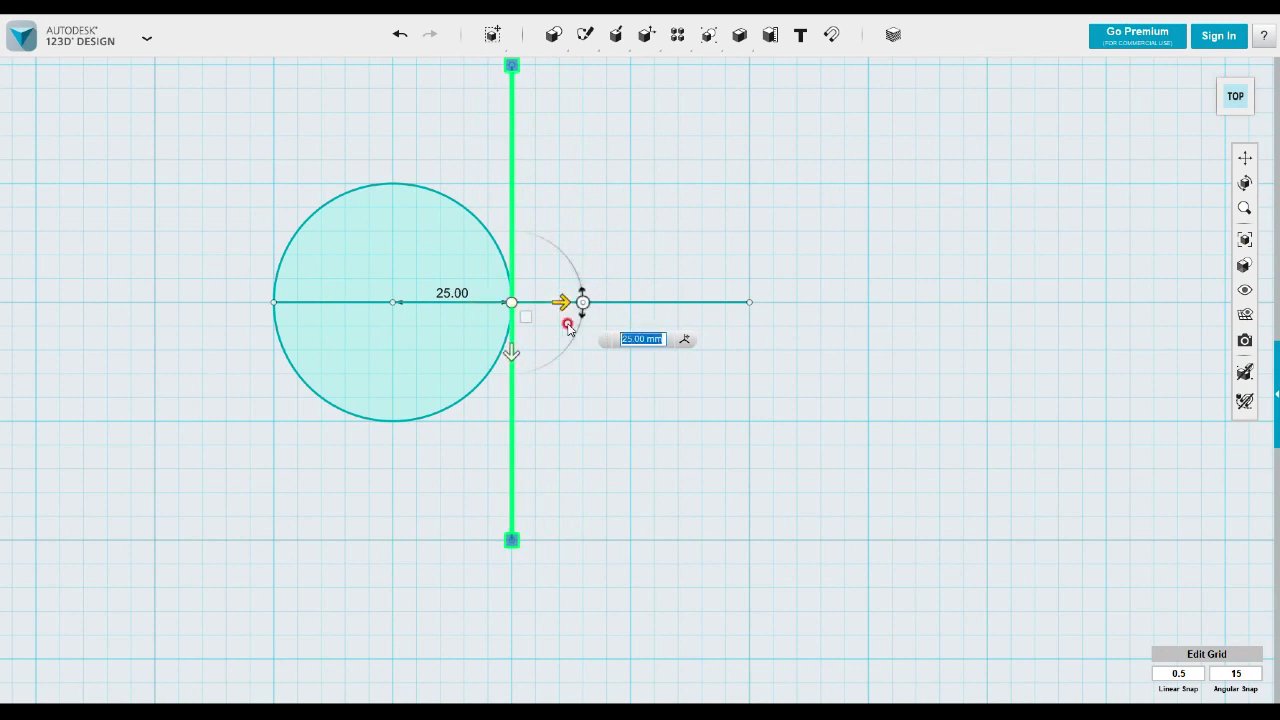
left_click(603, 410)
key("ctrl+z")
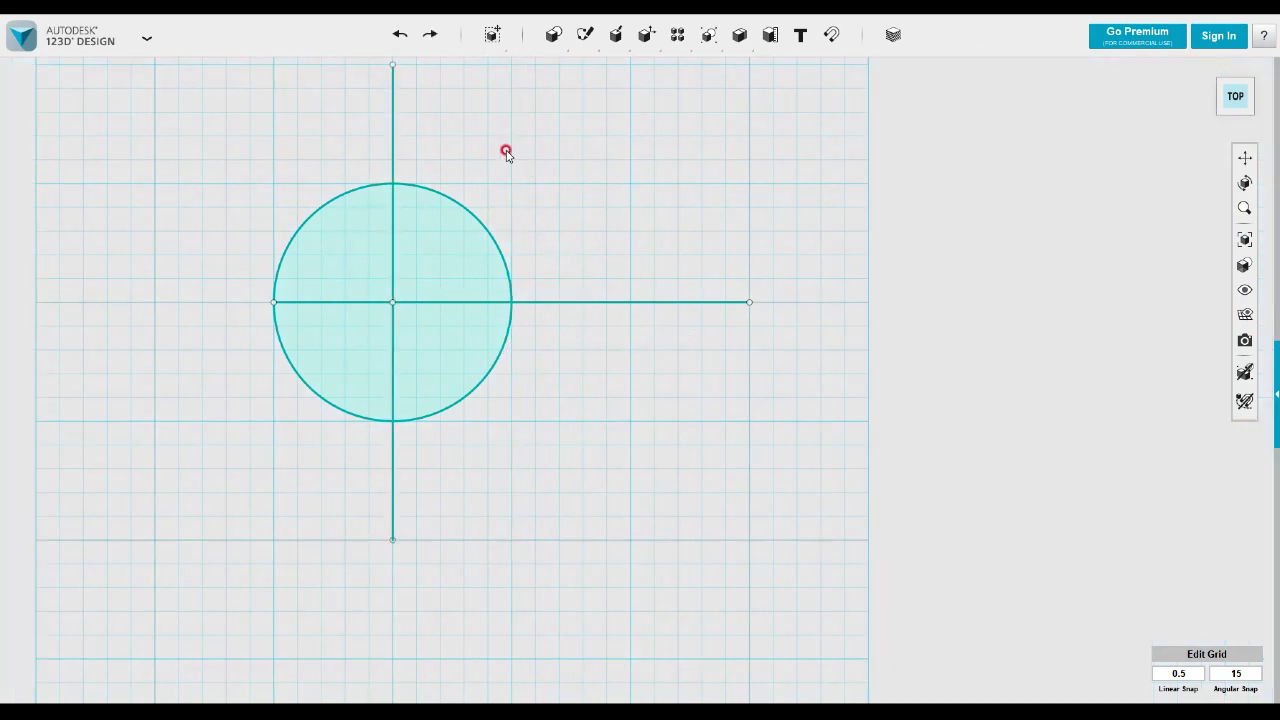
- Copy the vertical line and place the copy 25 mm to the right, tangent to the circle
key("ctrl+t")
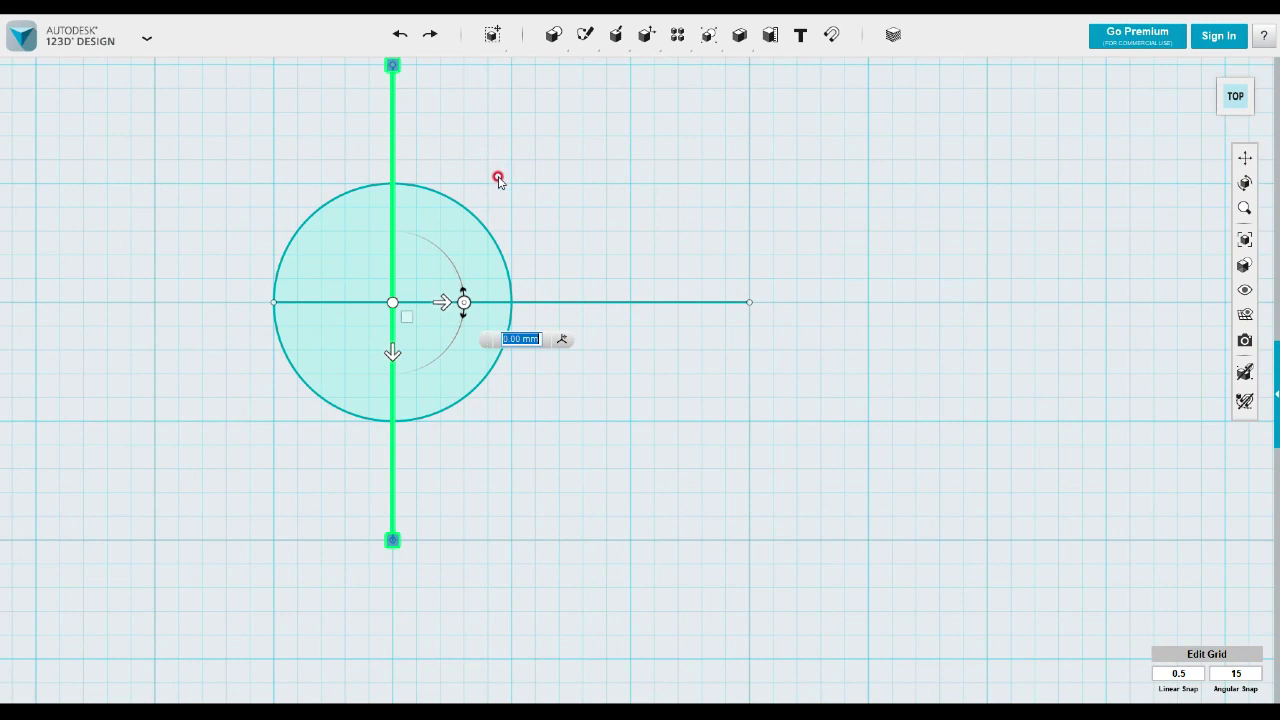
left_click_drag(463, 301, 563, 313)
left_click(563, 380)
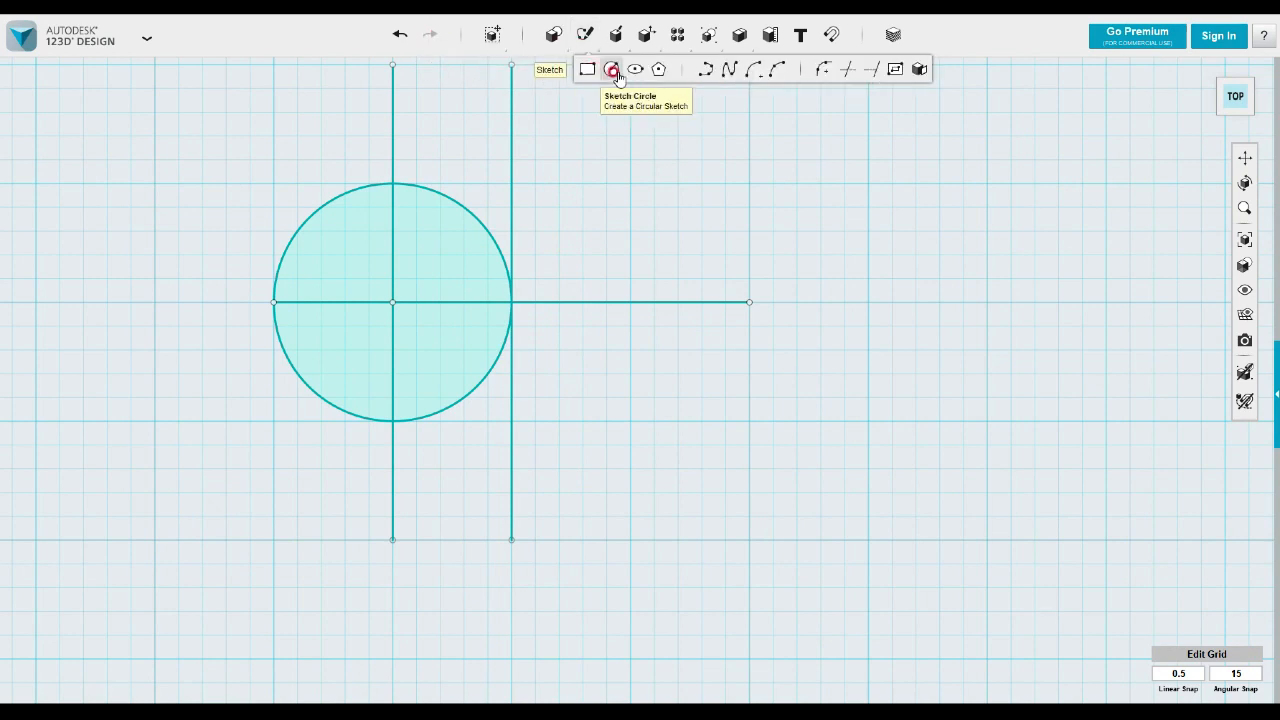
- Sketch a second circle, the same size as the first, centred where the copied vertical line crosses the horizontal line
left_click(503, 351)
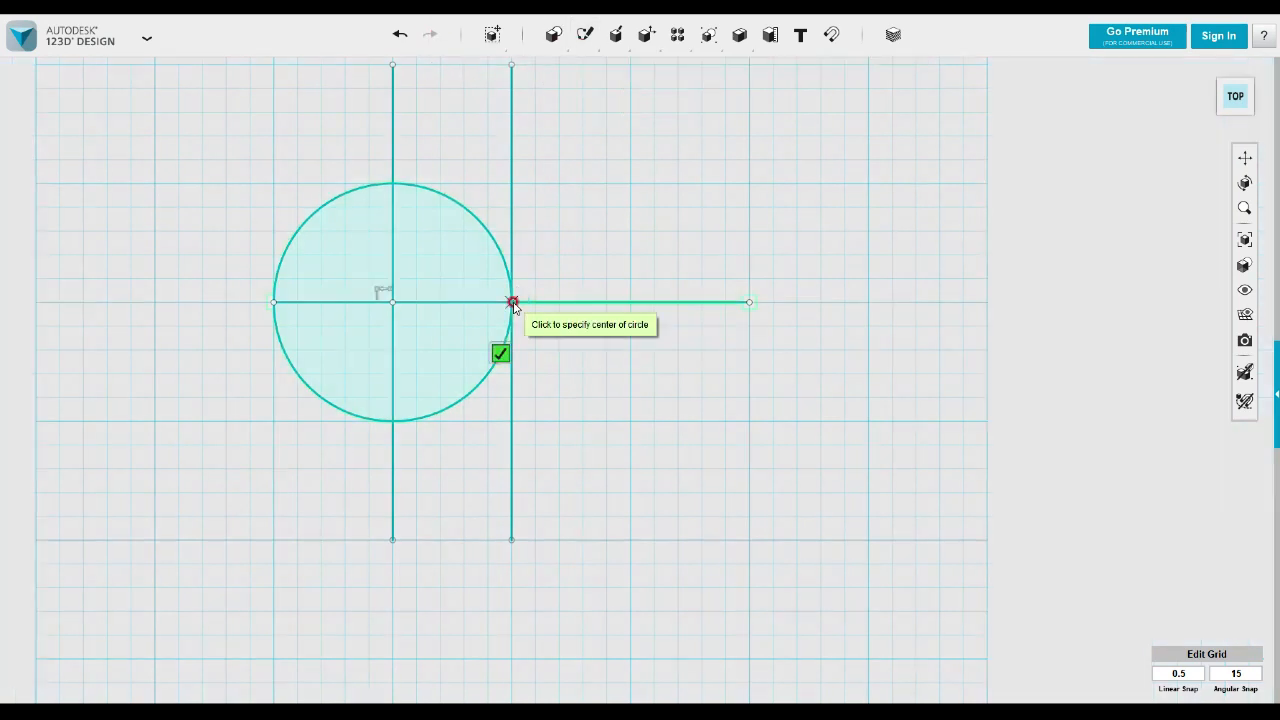
left_click(513, 302)
left_click(511, 183)
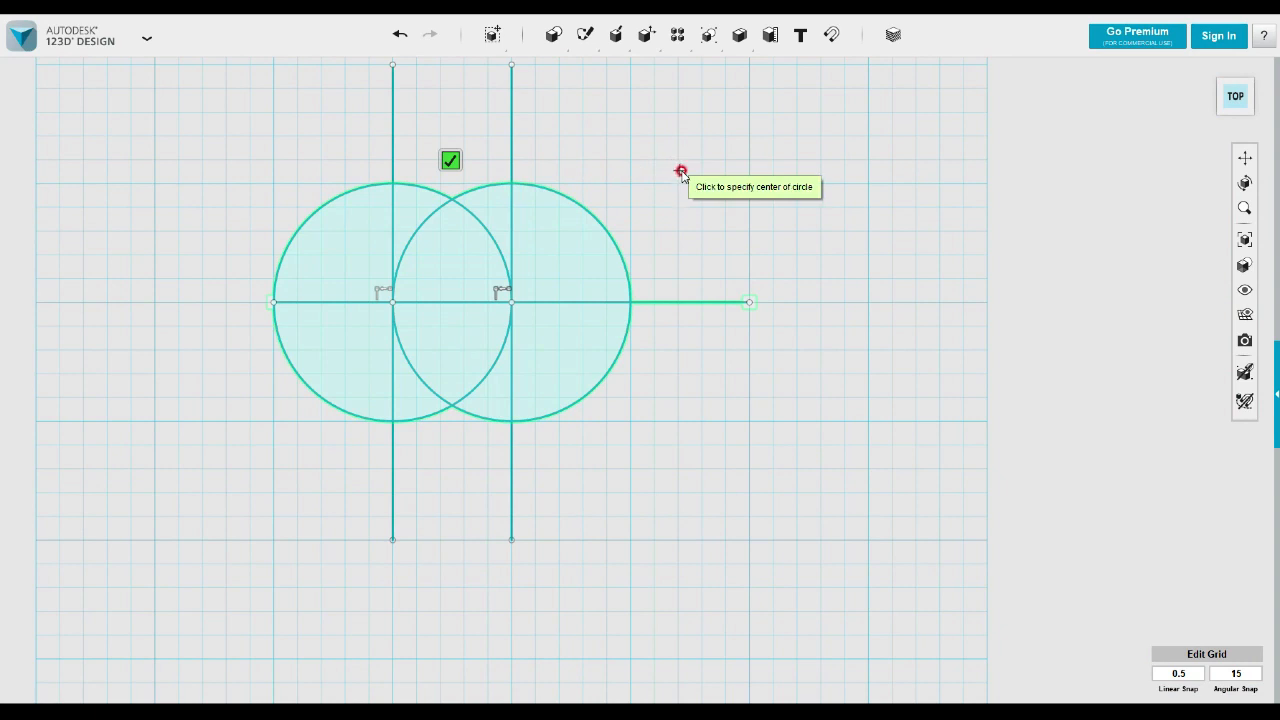
- Sketch two horizontal lines joining the tops and the bottoms of the two large circles between the vertical lines
mouse_move(587, 36)
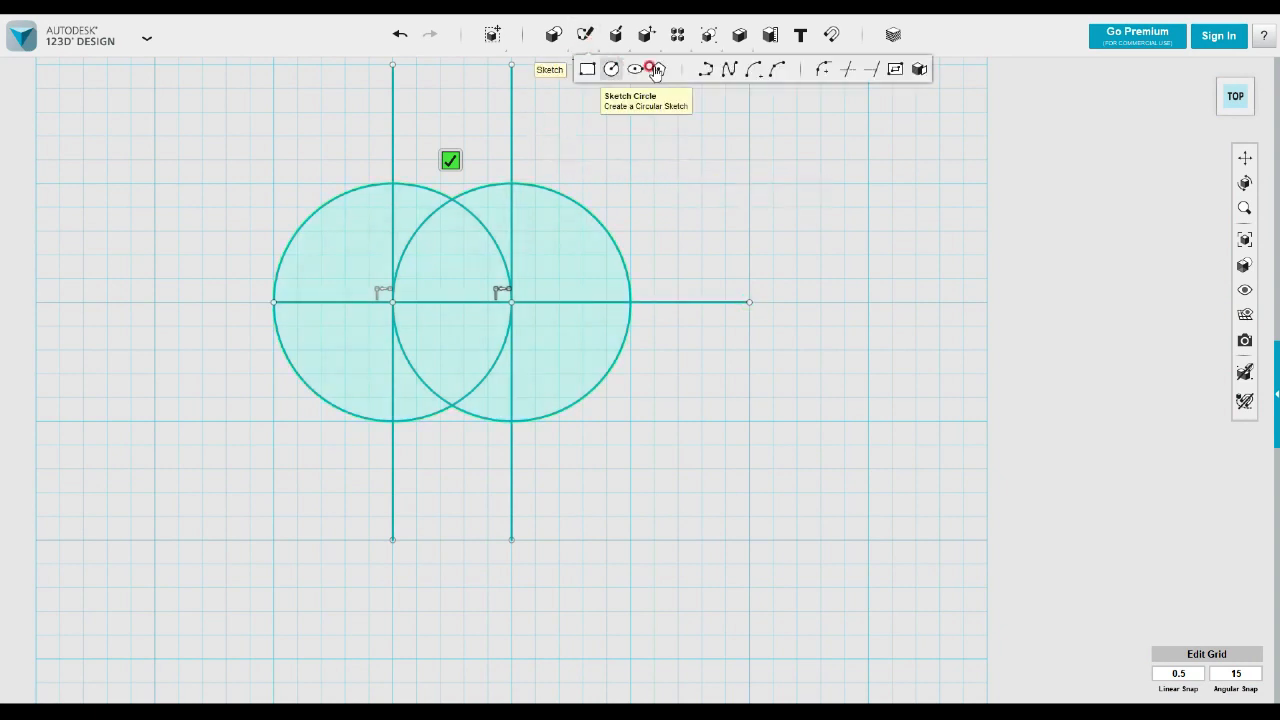
left_click(709, 69)
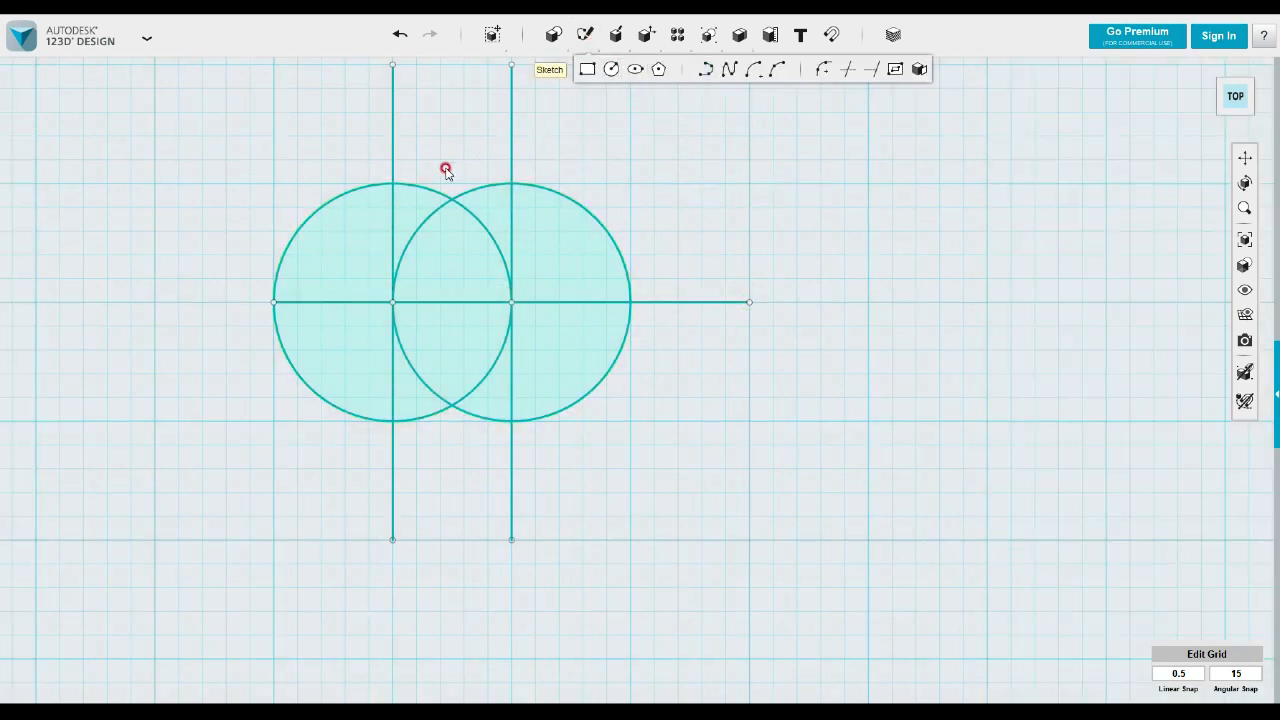
left_click(392, 184)
left_click(512, 184)
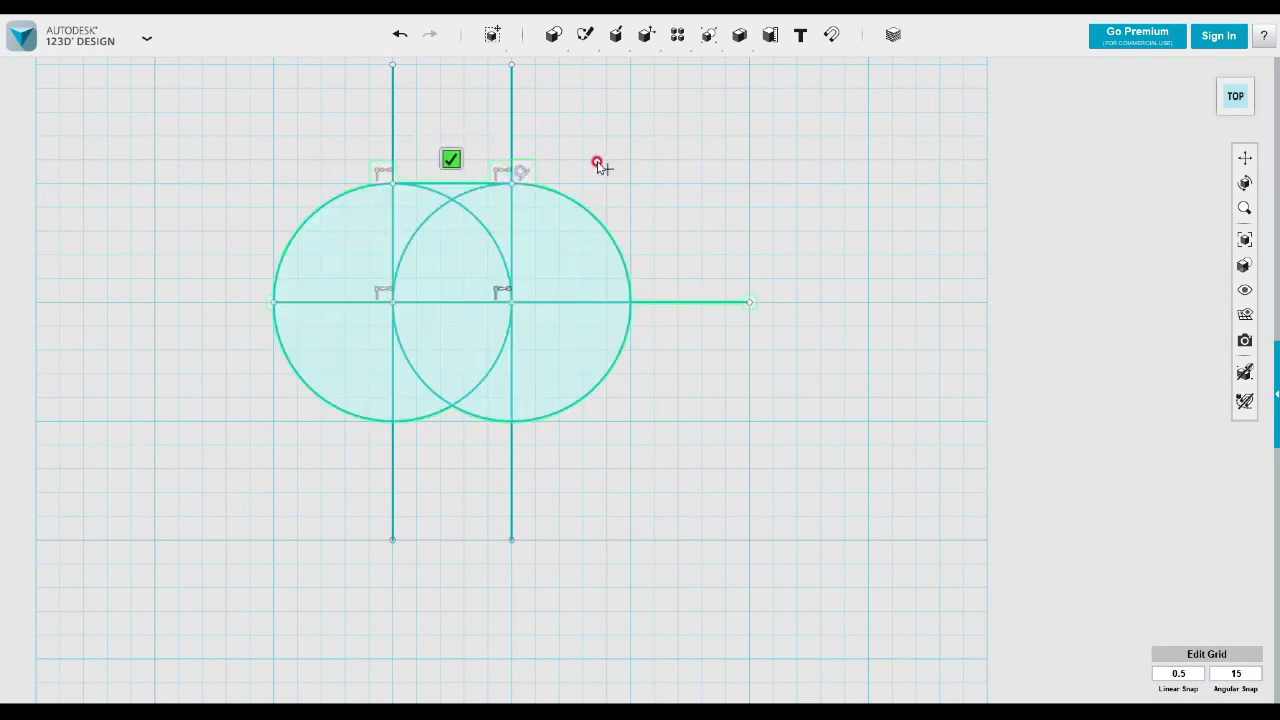
left_click(392, 421)
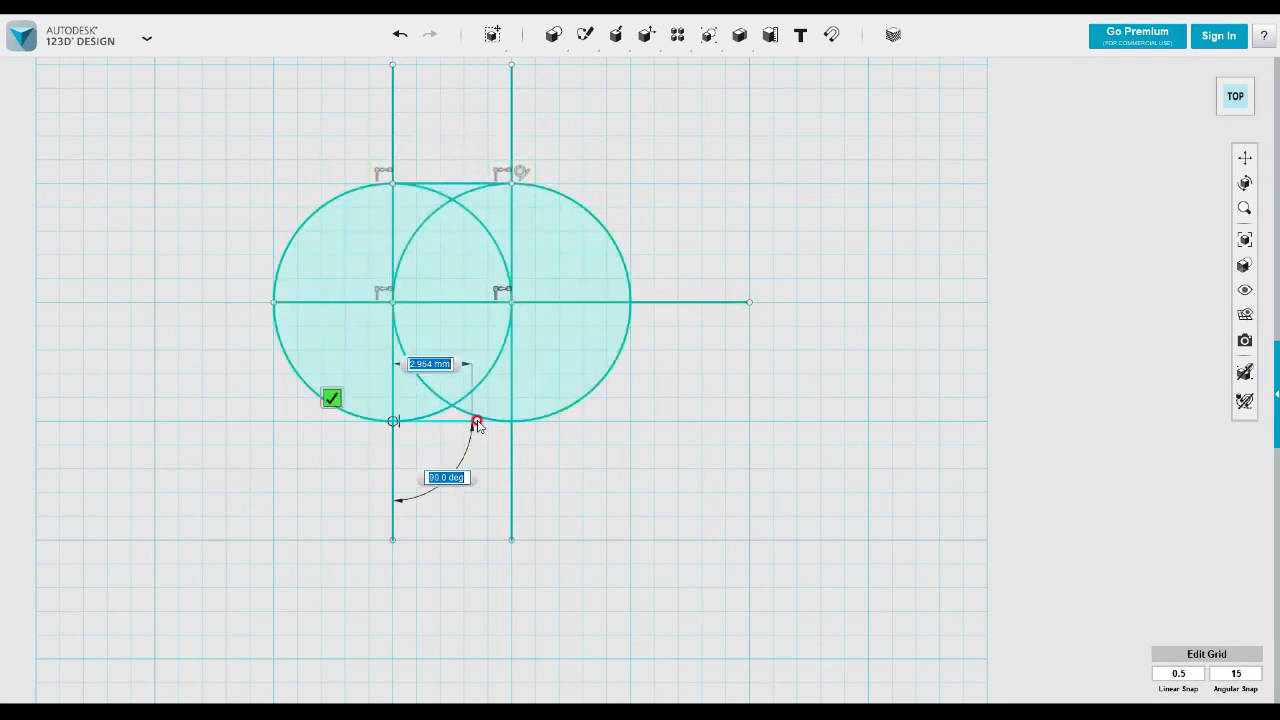
left_click(511, 421)
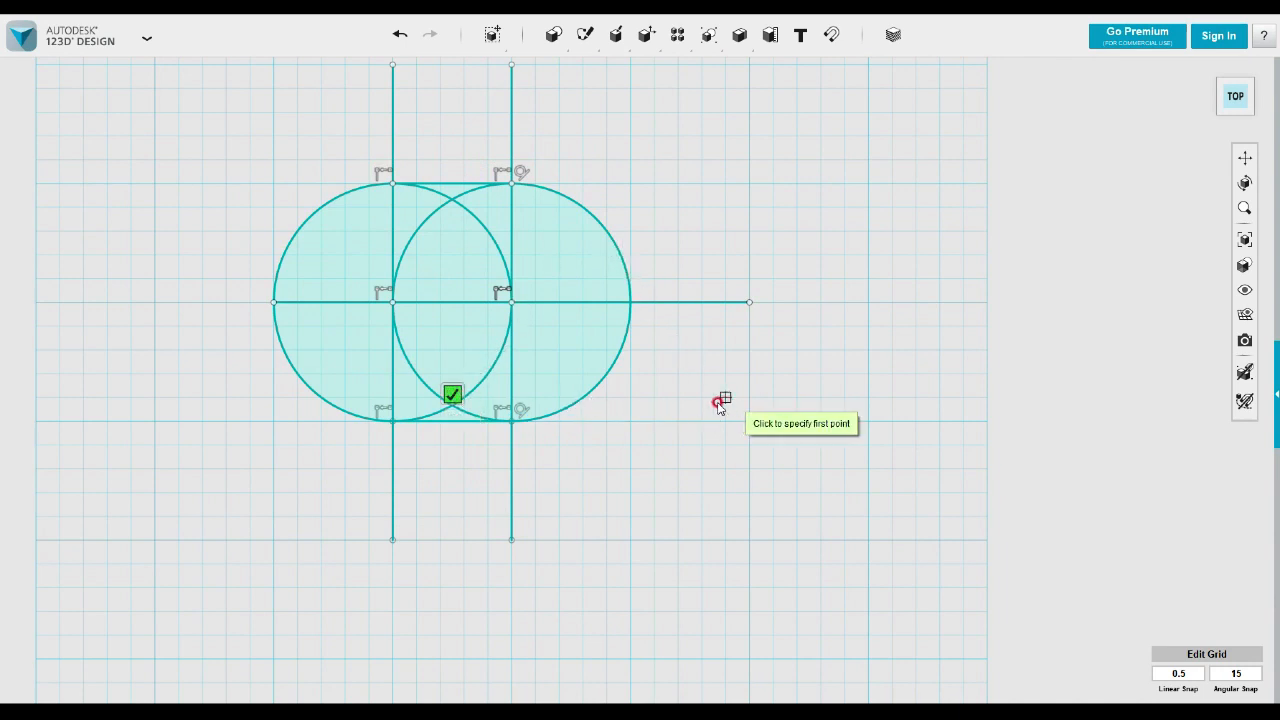
- Sketch a 20 mm diameter circle concentric with the left large circle
mouse_move(584, 40)
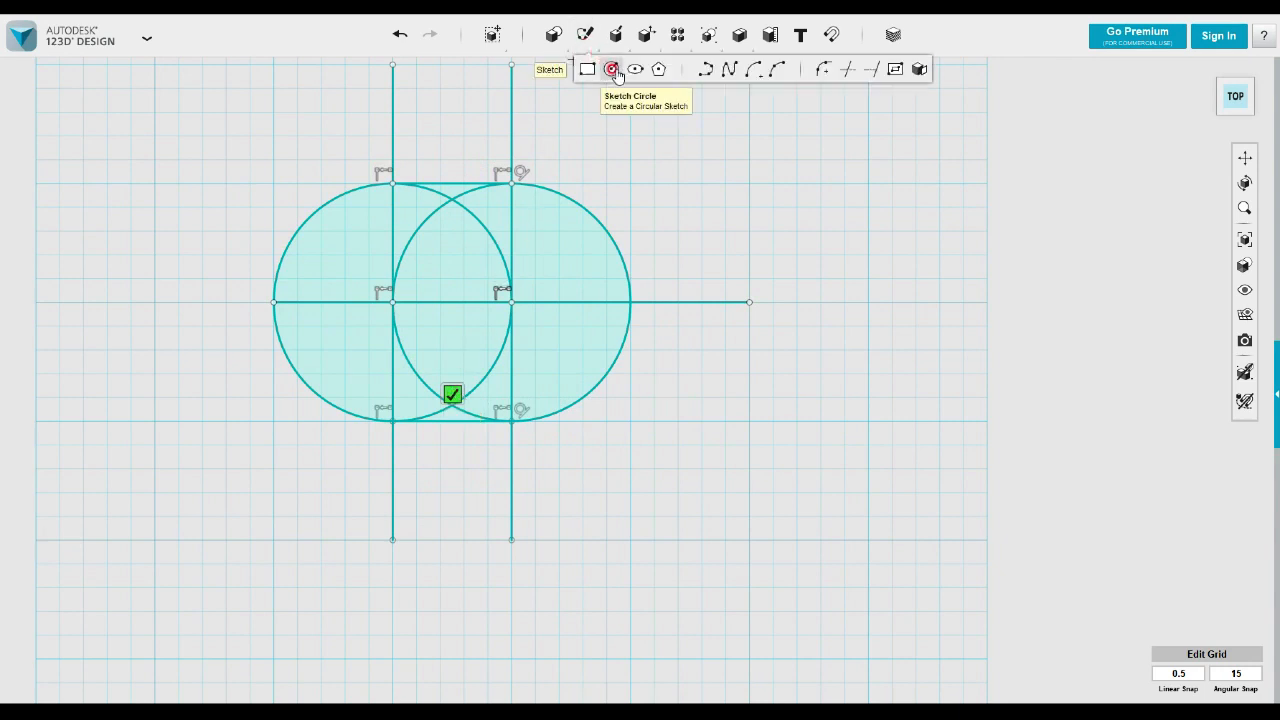
left_click(611, 70)
left_click(390, 303)
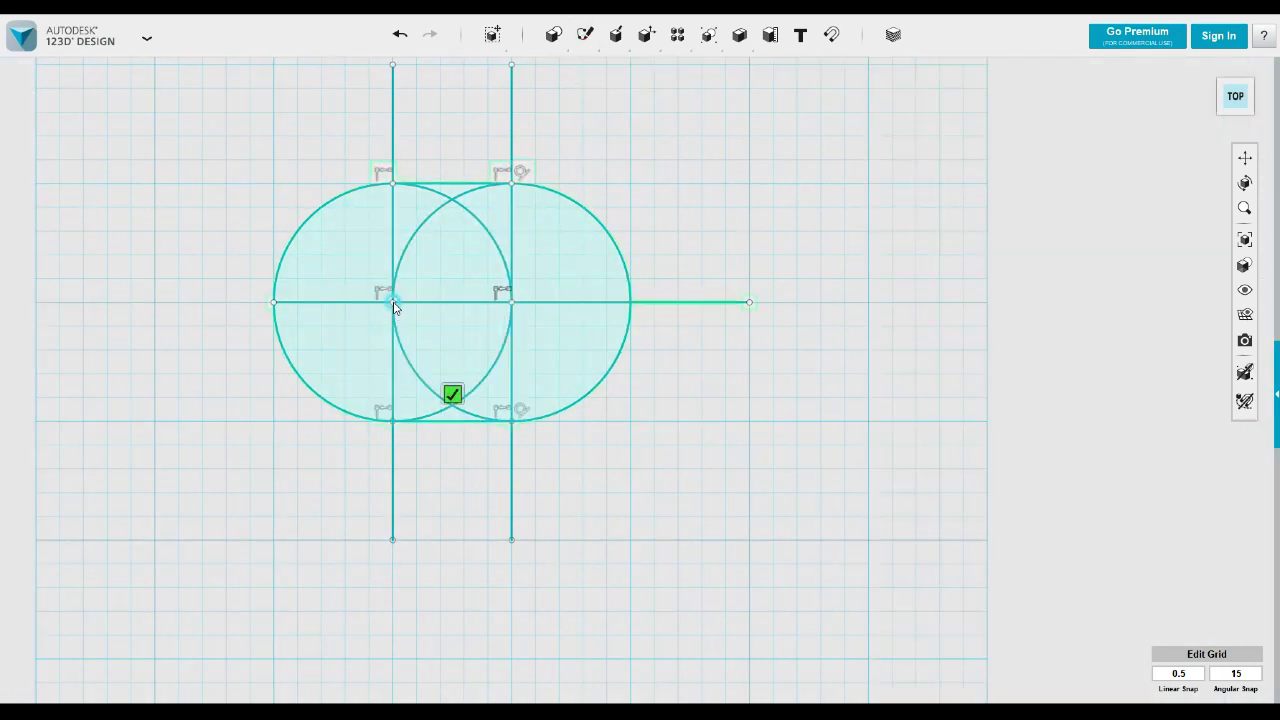
left_click(390, 303)
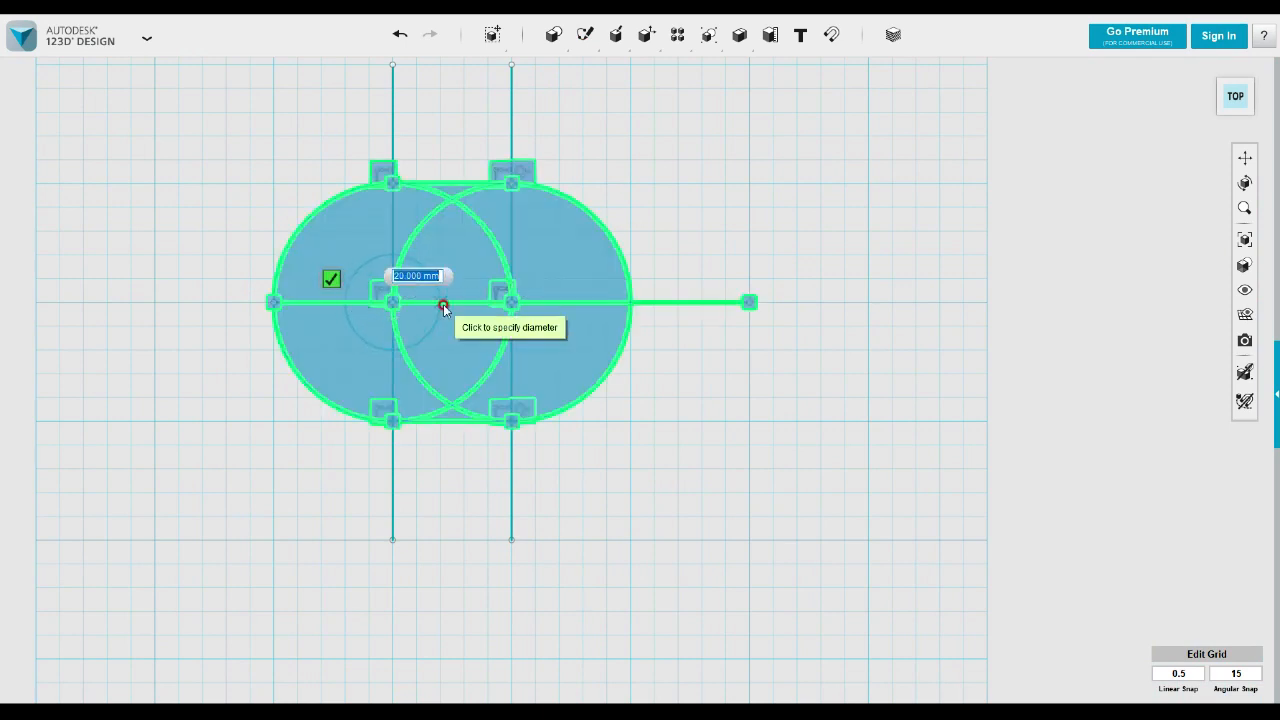
type("20")
key("Tab")
key("Return")
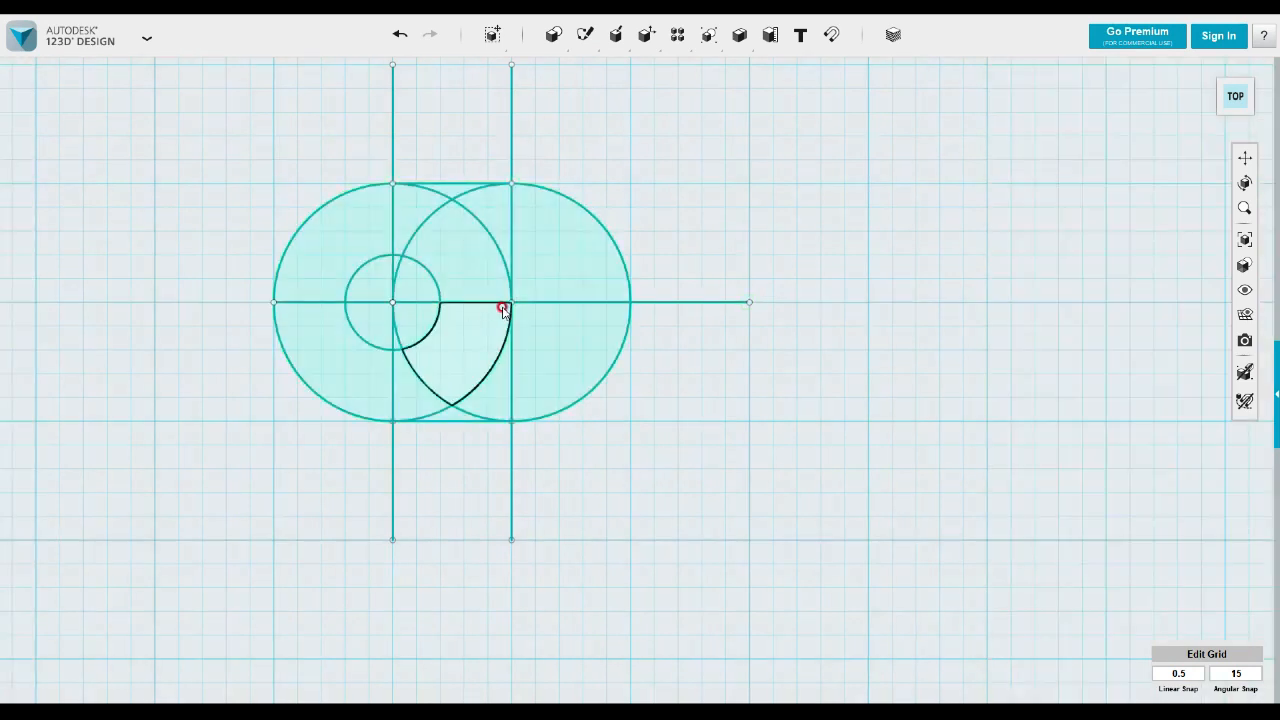
- Sketch a 20 mm diameter circle concentric with the right large circle
mouse_move(585, 34)
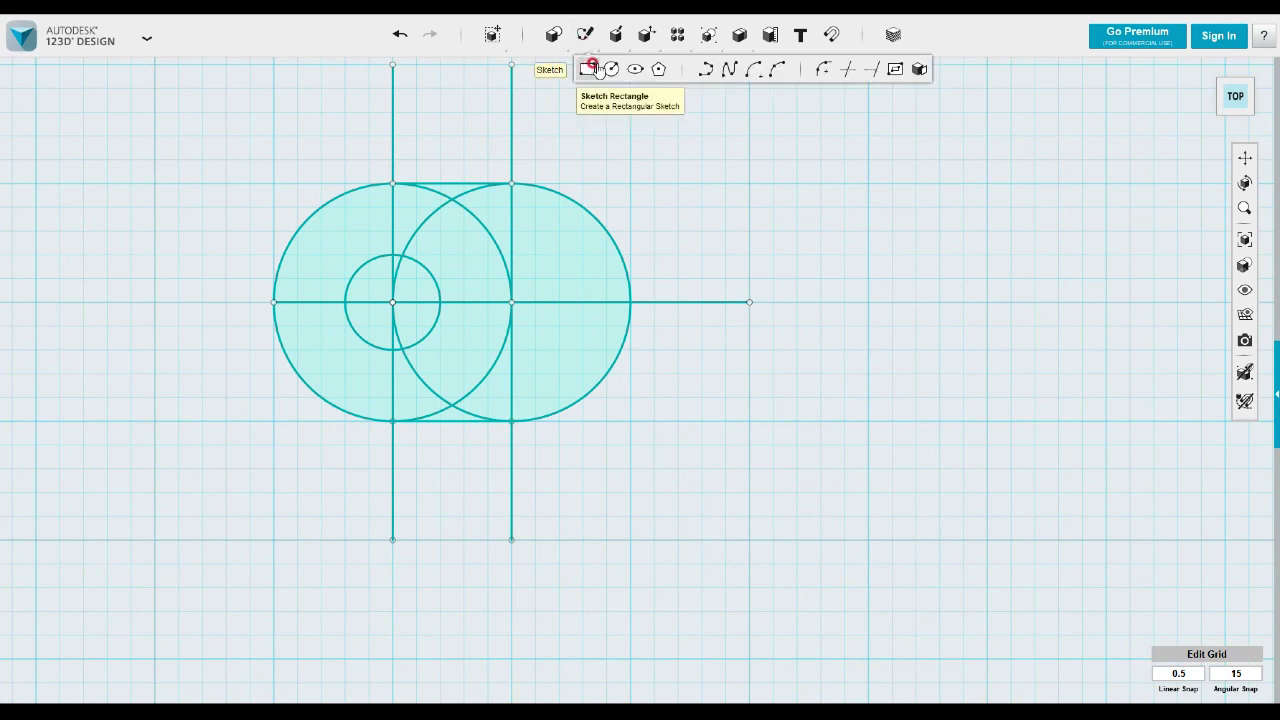
left_click(611, 69)
left_click(513, 303)
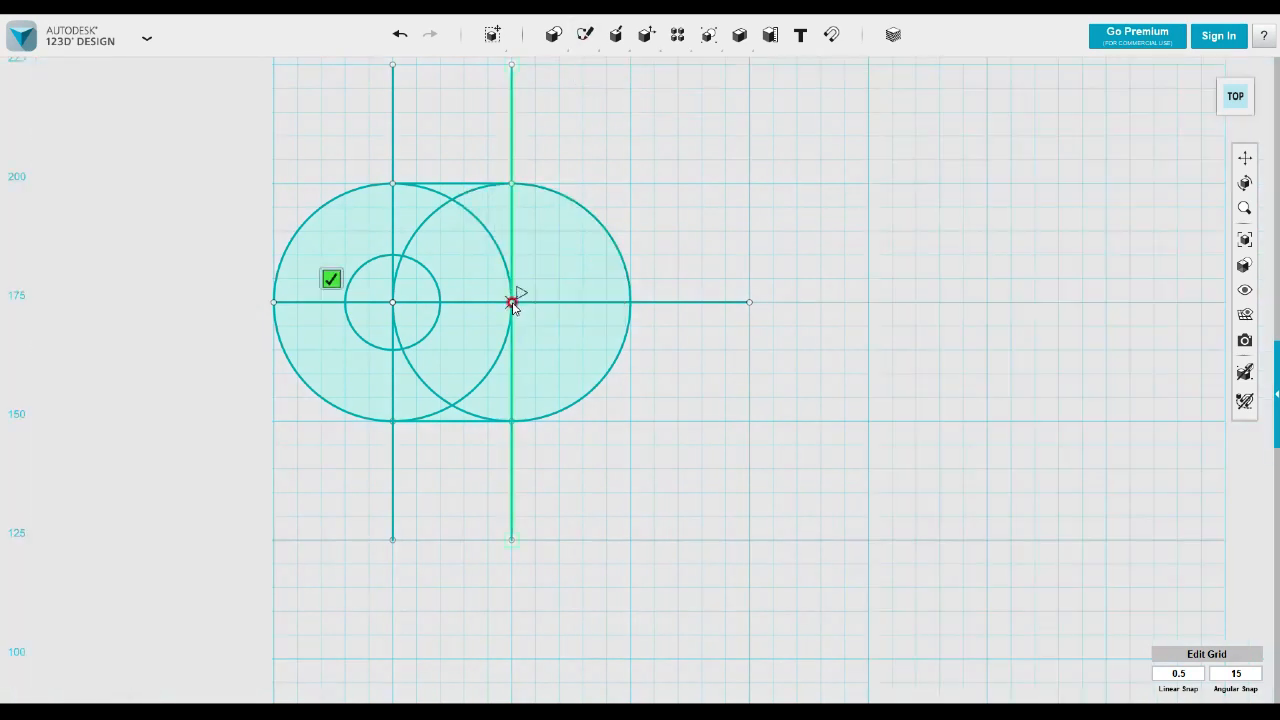
left_click(511, 302)
type("2")
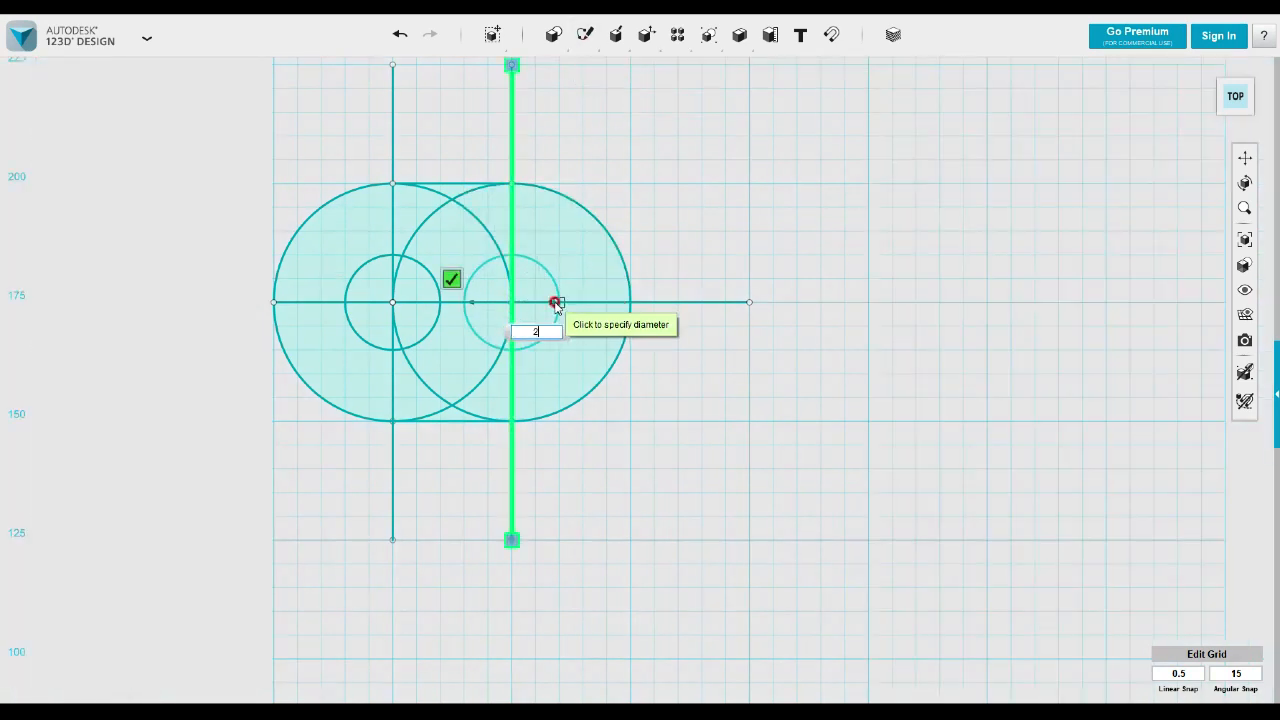
type("0")
key("Return")
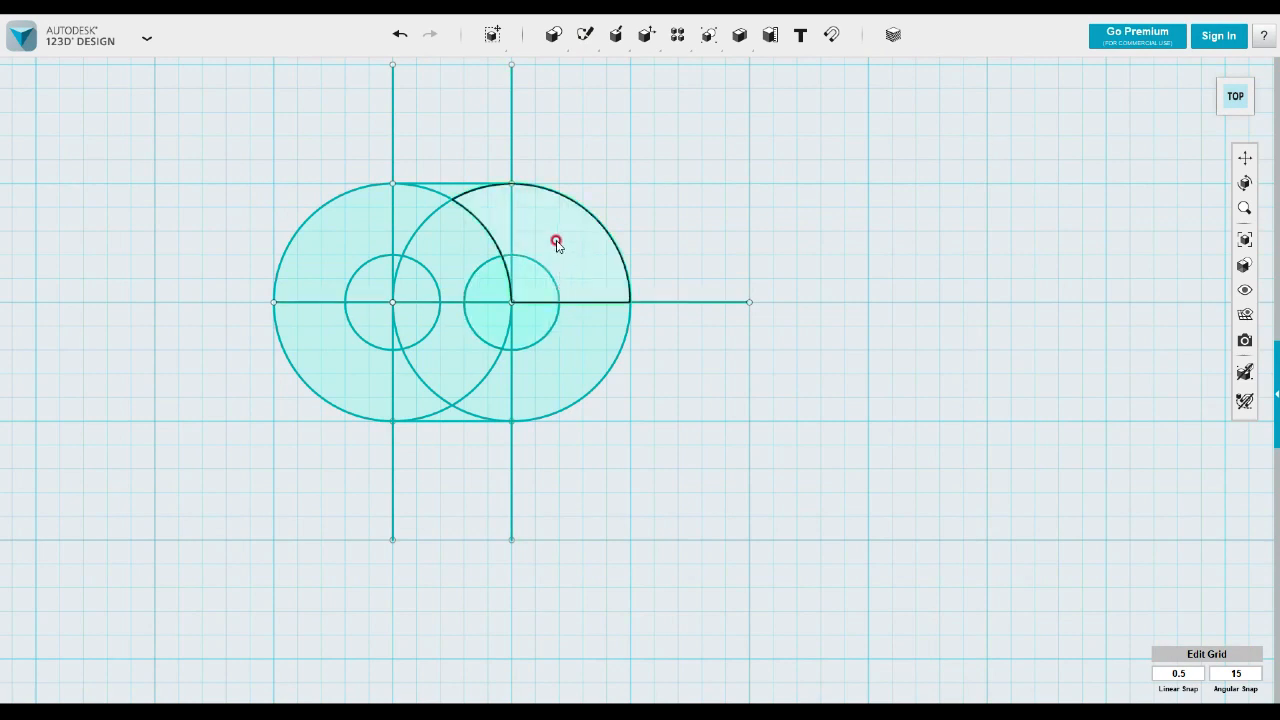
- Sketch a horizontal line joining the tops of the two small circles
mouse_move(585, 34)
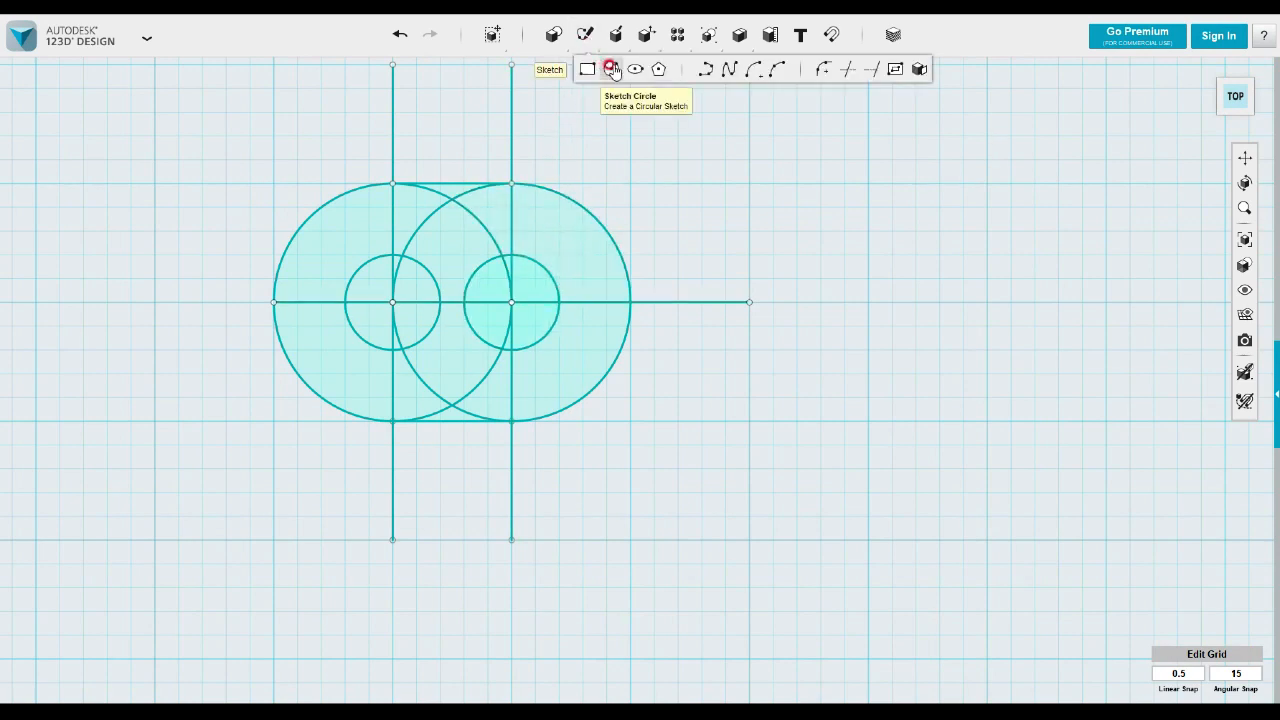
left_click(686, 74)
left_click(393, 256)
left_click(393, 255)
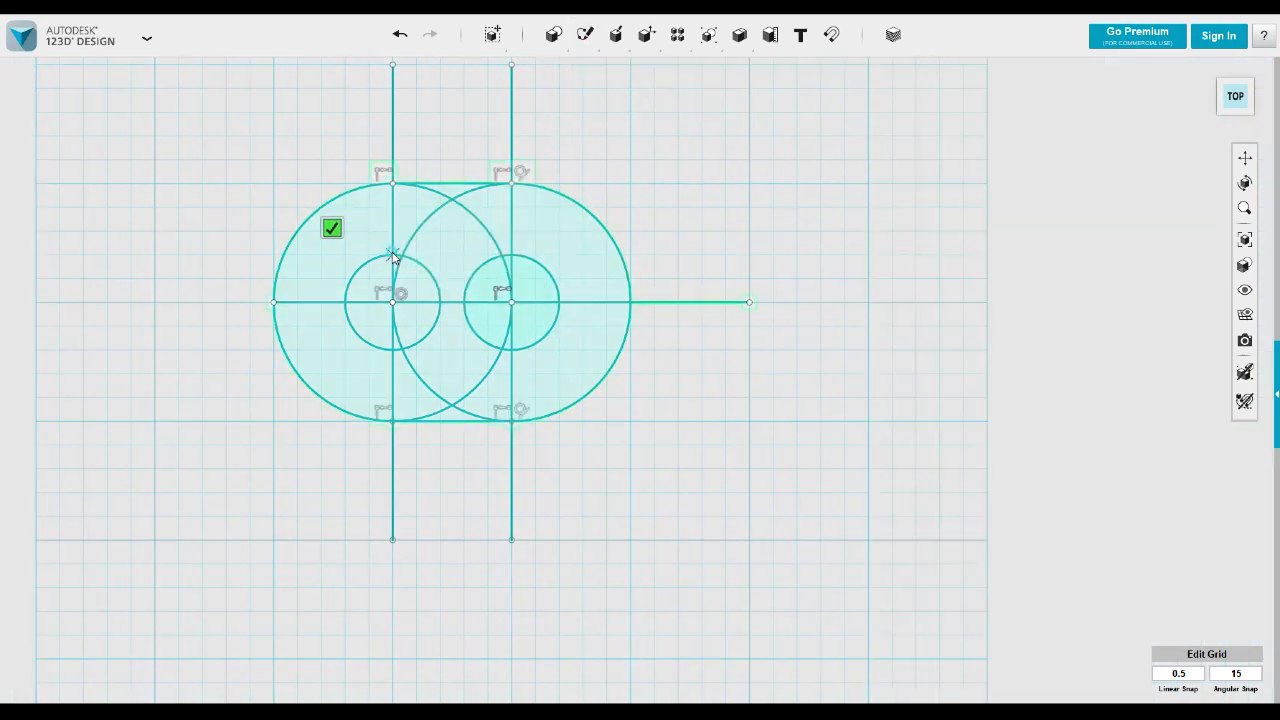
left_click(522, 255)
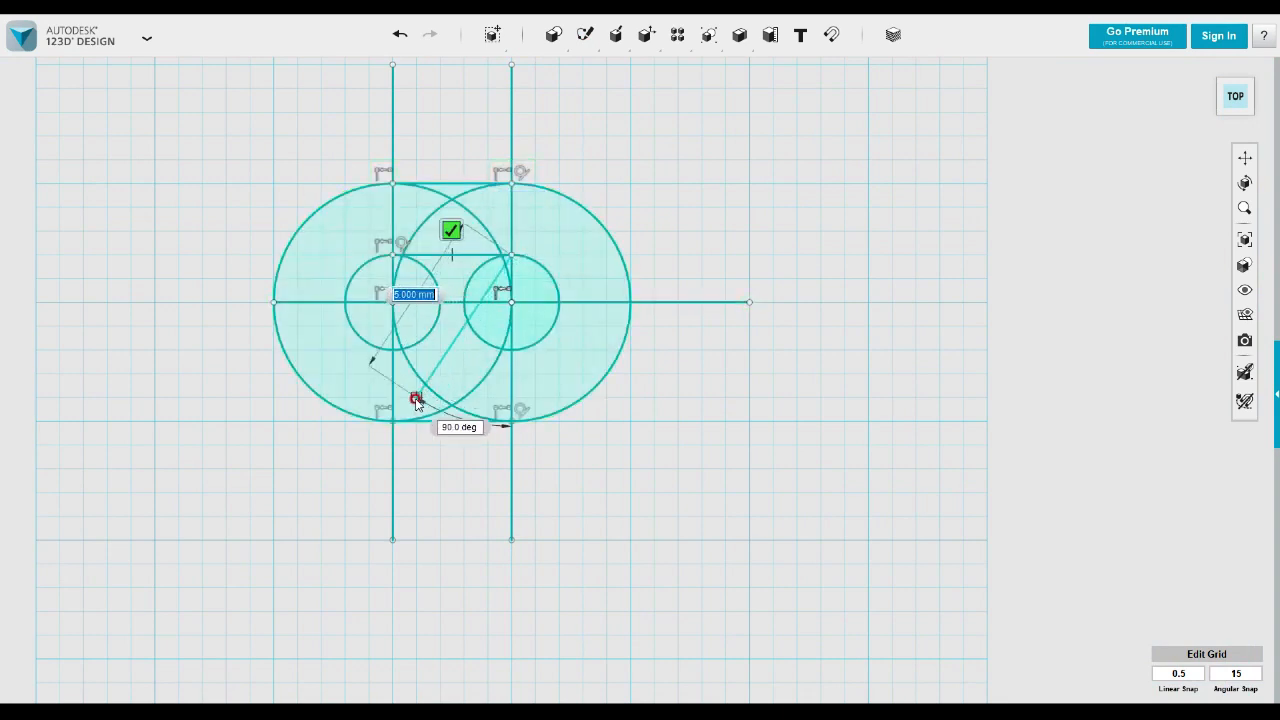
left_click(451, 231)
- Sketch a horizontal line joining the bottoms of the two small circles
mouse_move(585, 38)
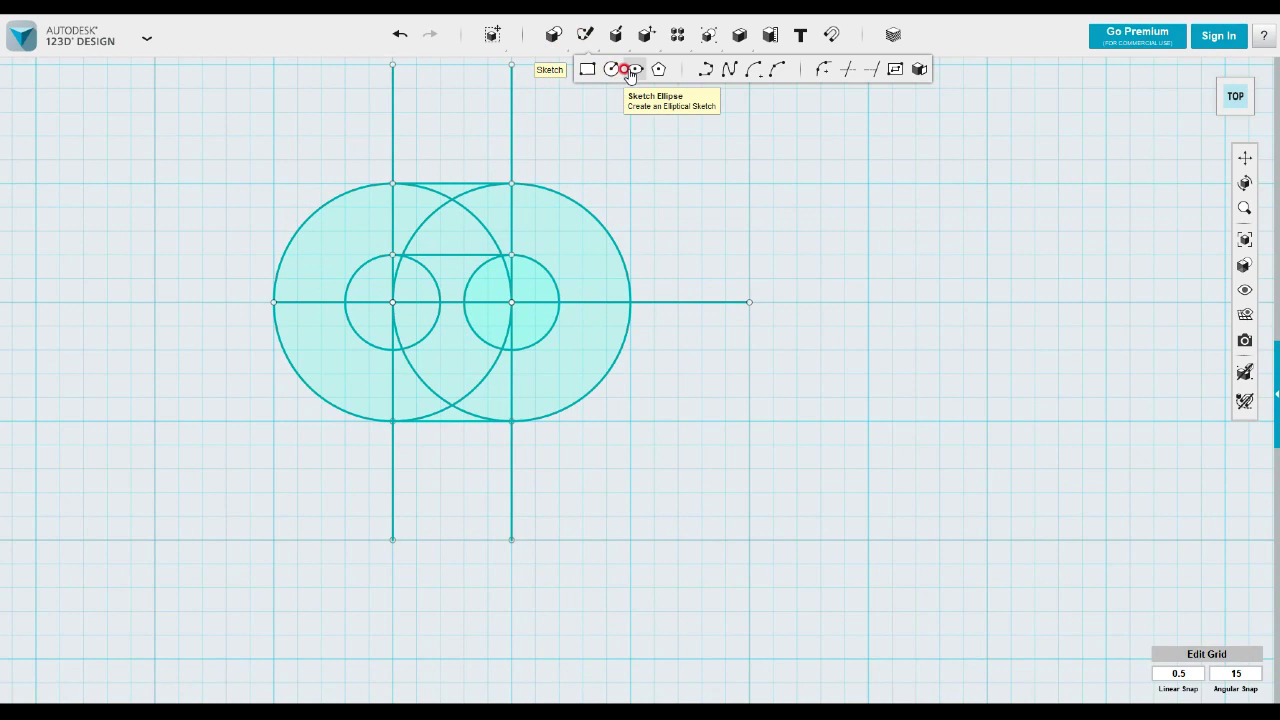
left_click(705, 70)
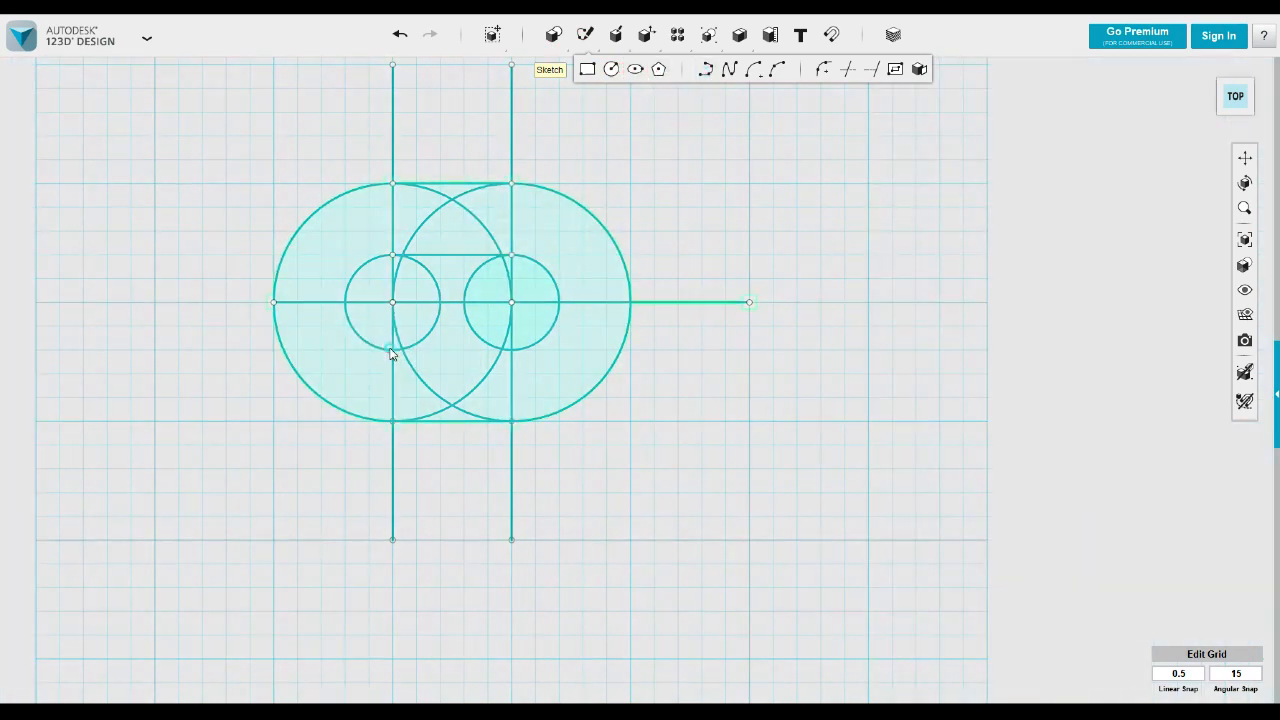
left_click(390, 352)
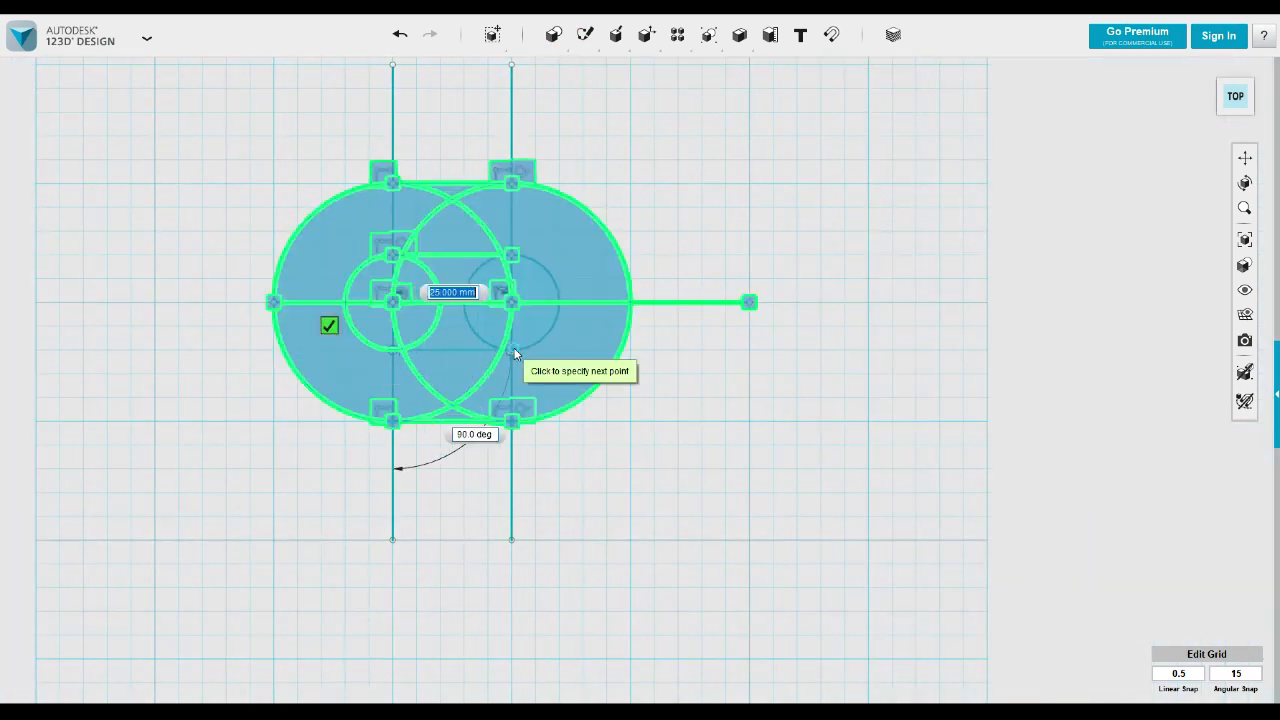
left_click(512, 348)
left_click(642, 430)
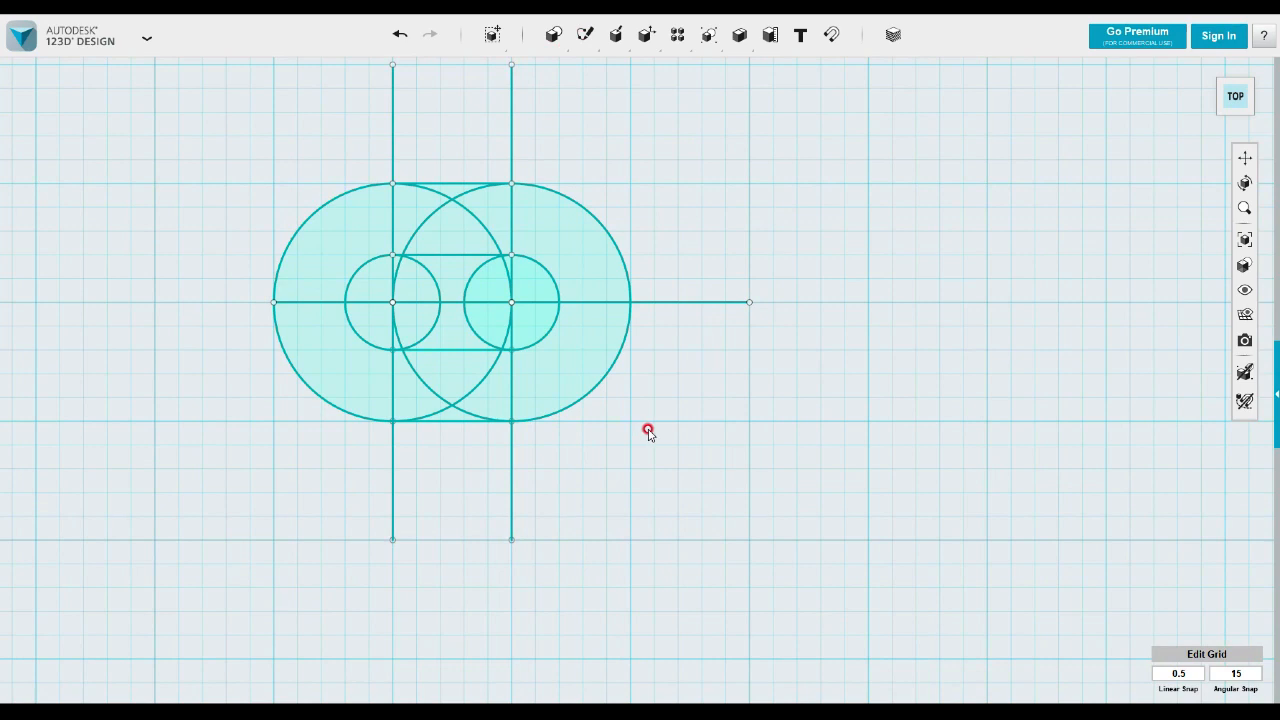
- Trim the overlapping arcs of the large circles between the upper outer line and the upper inner line
mouse_move(585, 38)
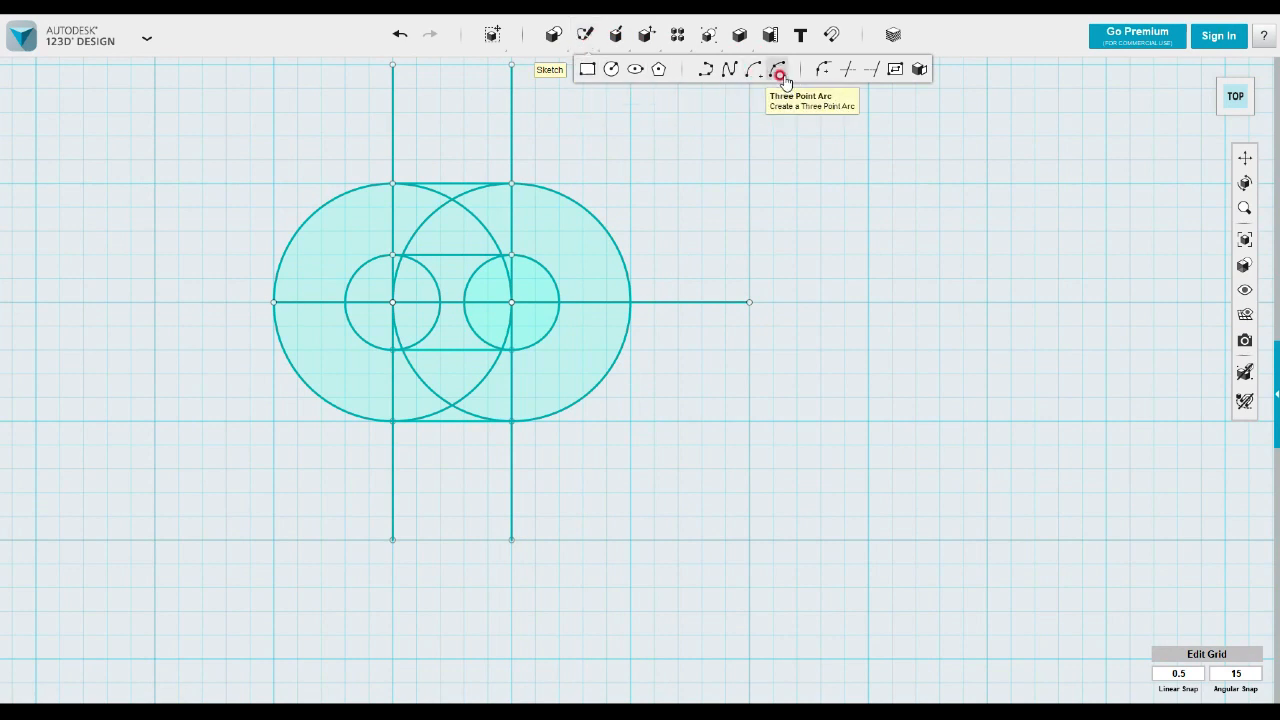
left_click(845, 72)
left_click(485, 192)
left_click(449, 203)
left_click(570, 216)
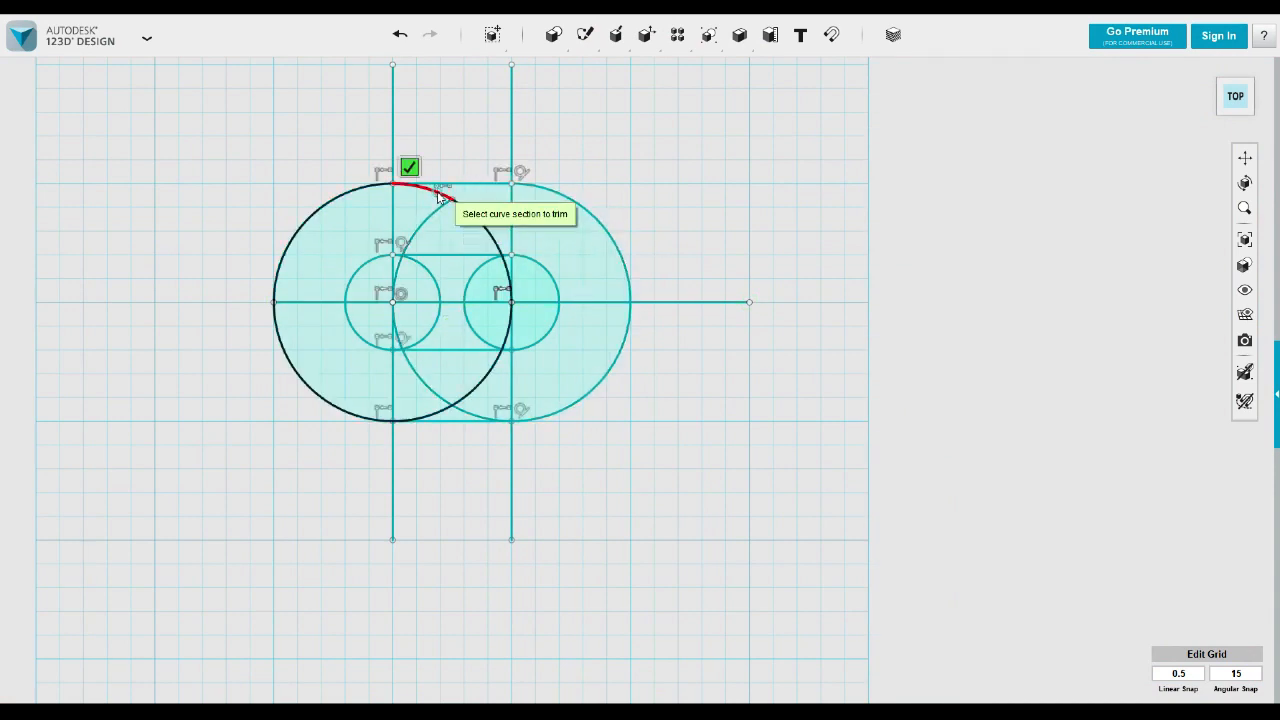
left_click(442, 194)
left_click(471, 215)
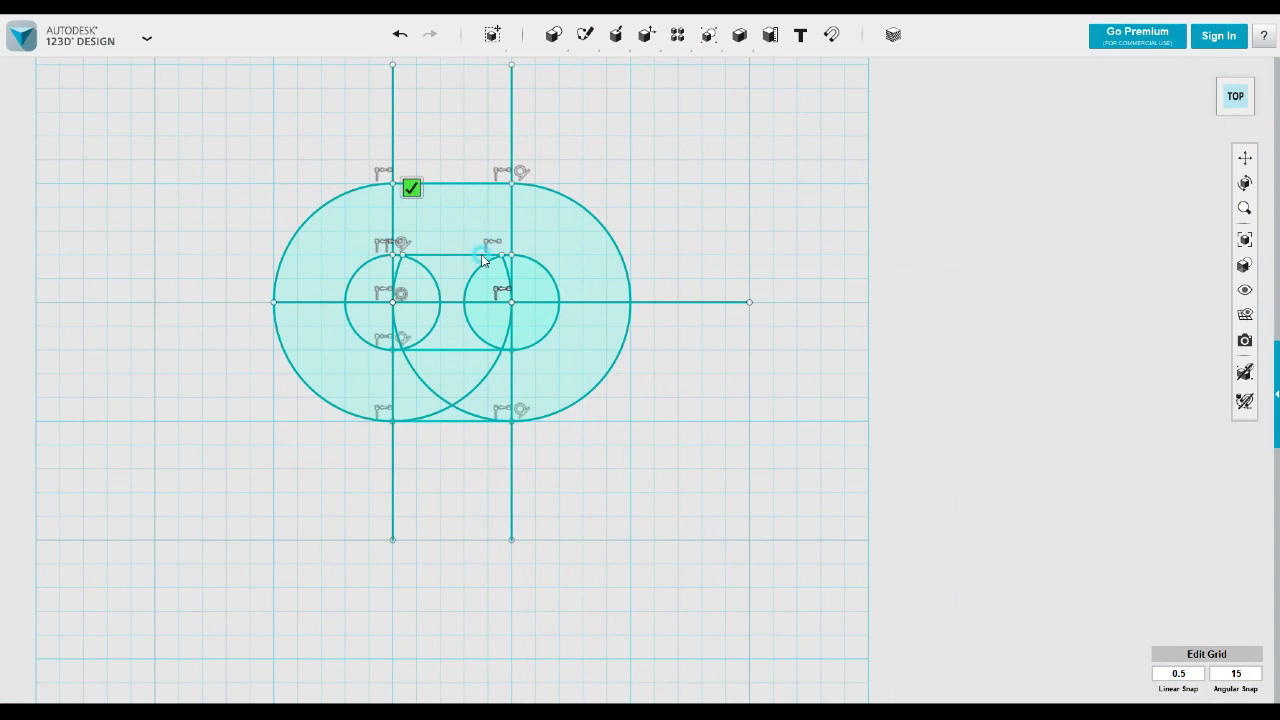
- Trim the overlapping arcs of the large circles between the lower outer line and the lower inner line
left_click(432, 414)
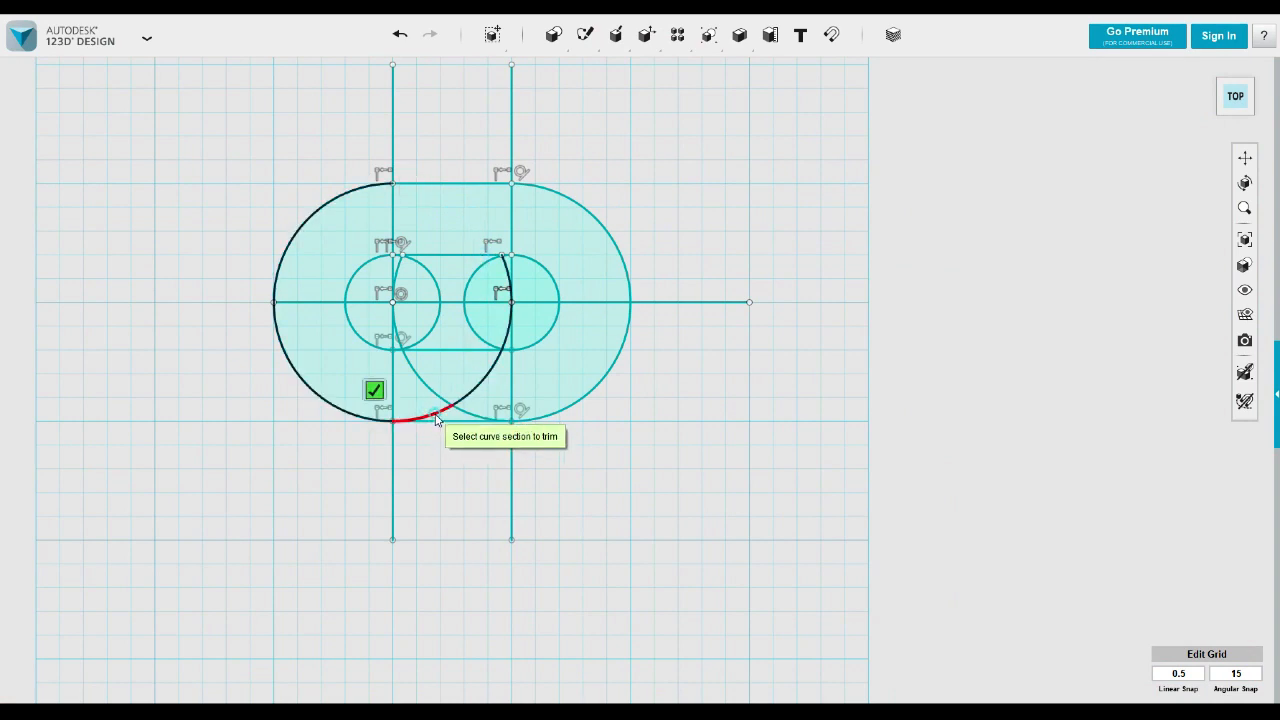
left_click(463, 405)
left_click(463, 400)
left_click(432, 390)
left_click(420, 348)
- Trim the leftover large-circle arc pieces inside the two small circles
left_click(399, 337)
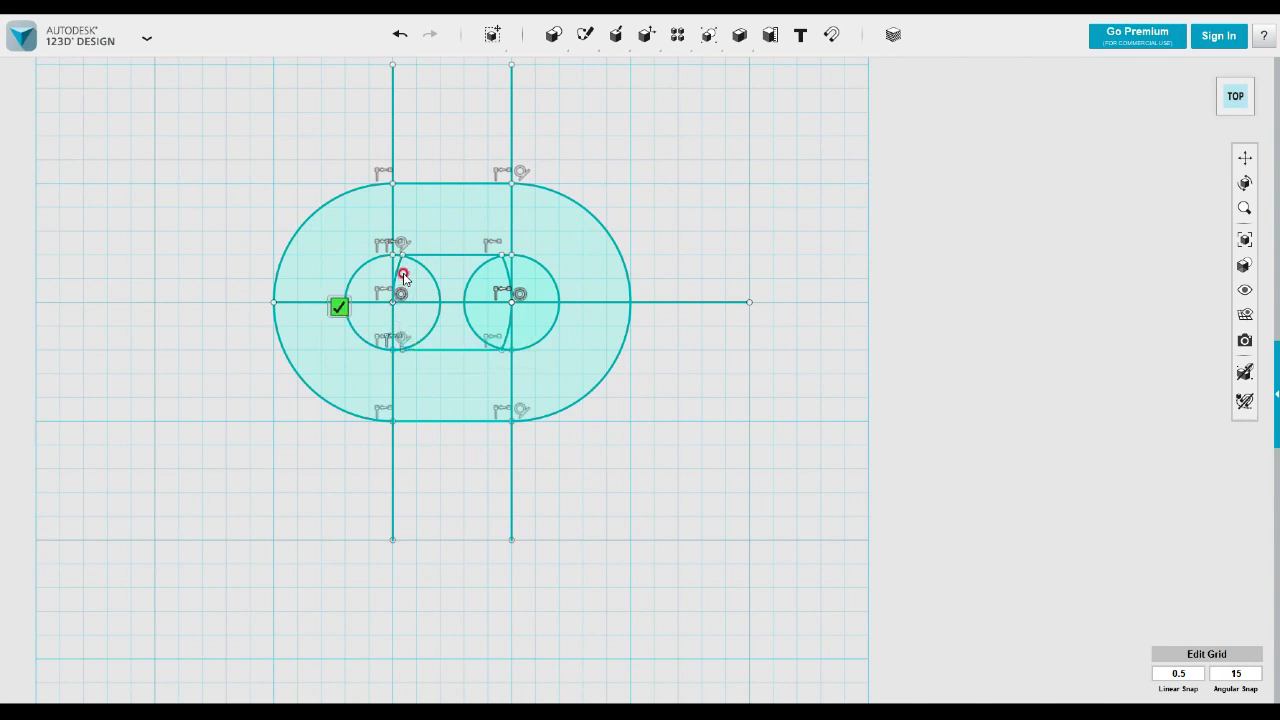
left_click(398, 272)
left_click(507, 268)
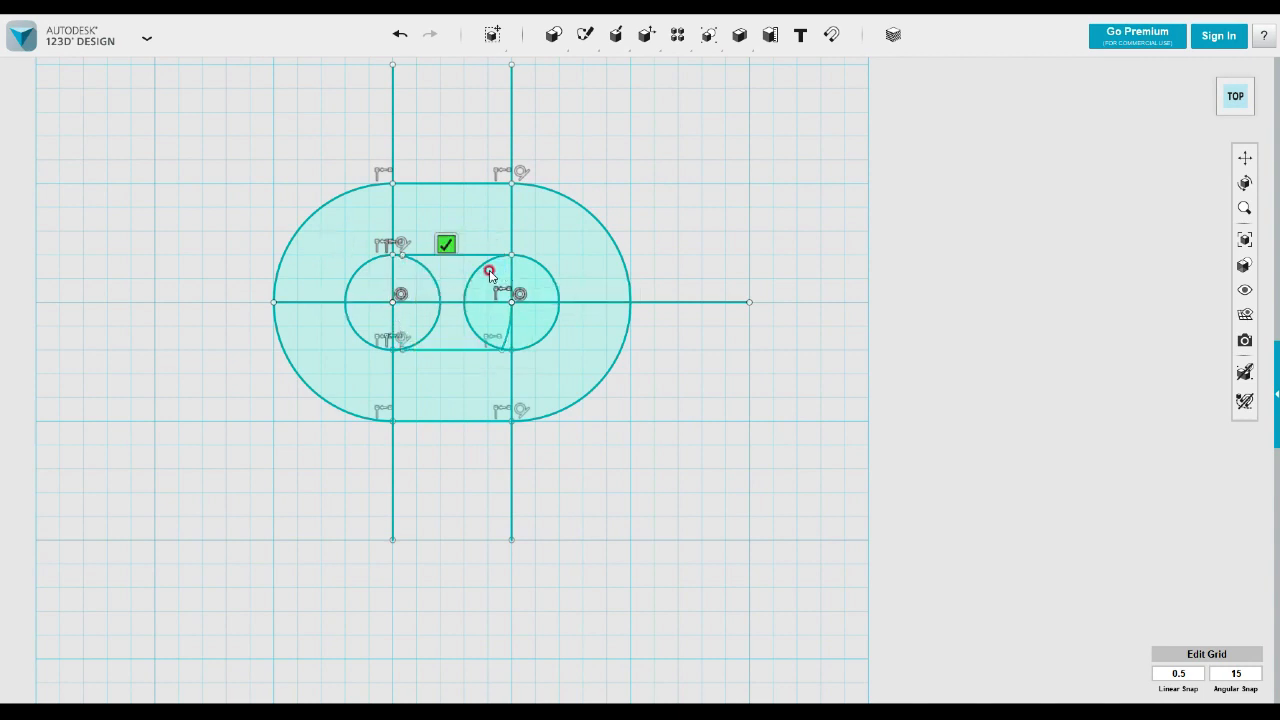
left_click(507, 340)
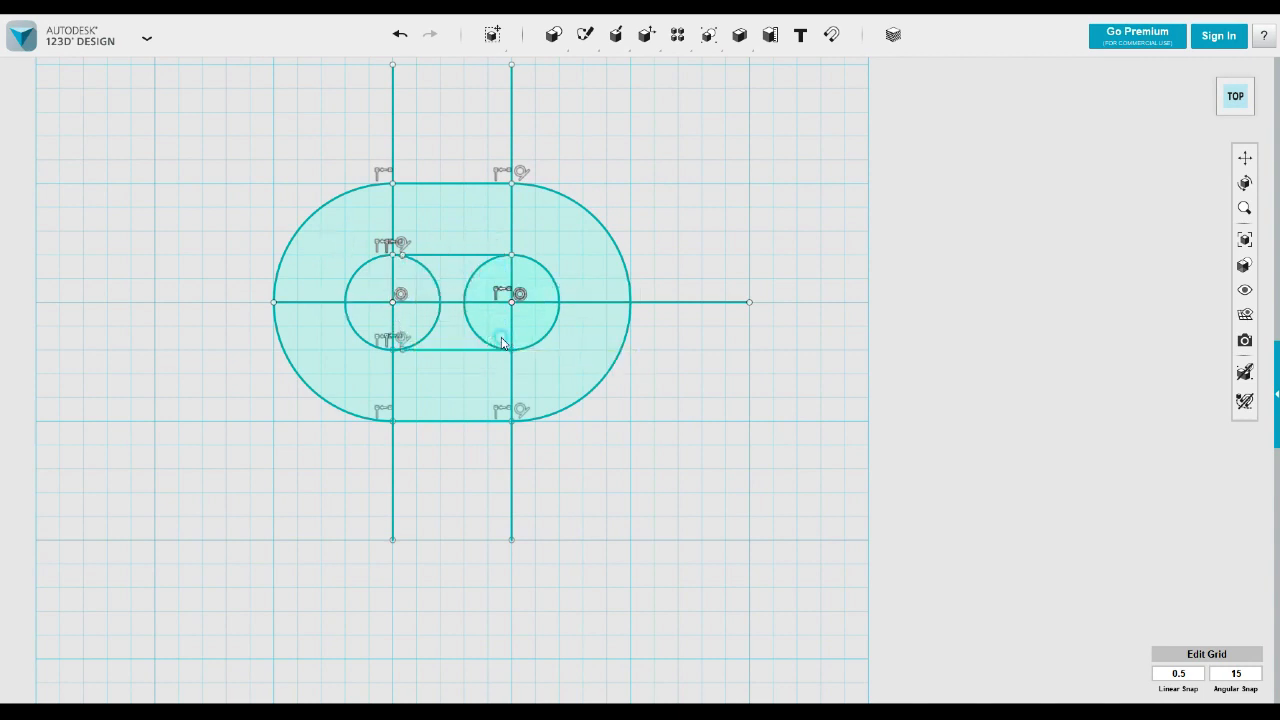
- Trim the inward-facing half of the right small circle between the two inner horizontal lines
left_click(448, 309)
mouse_move(585, 34)
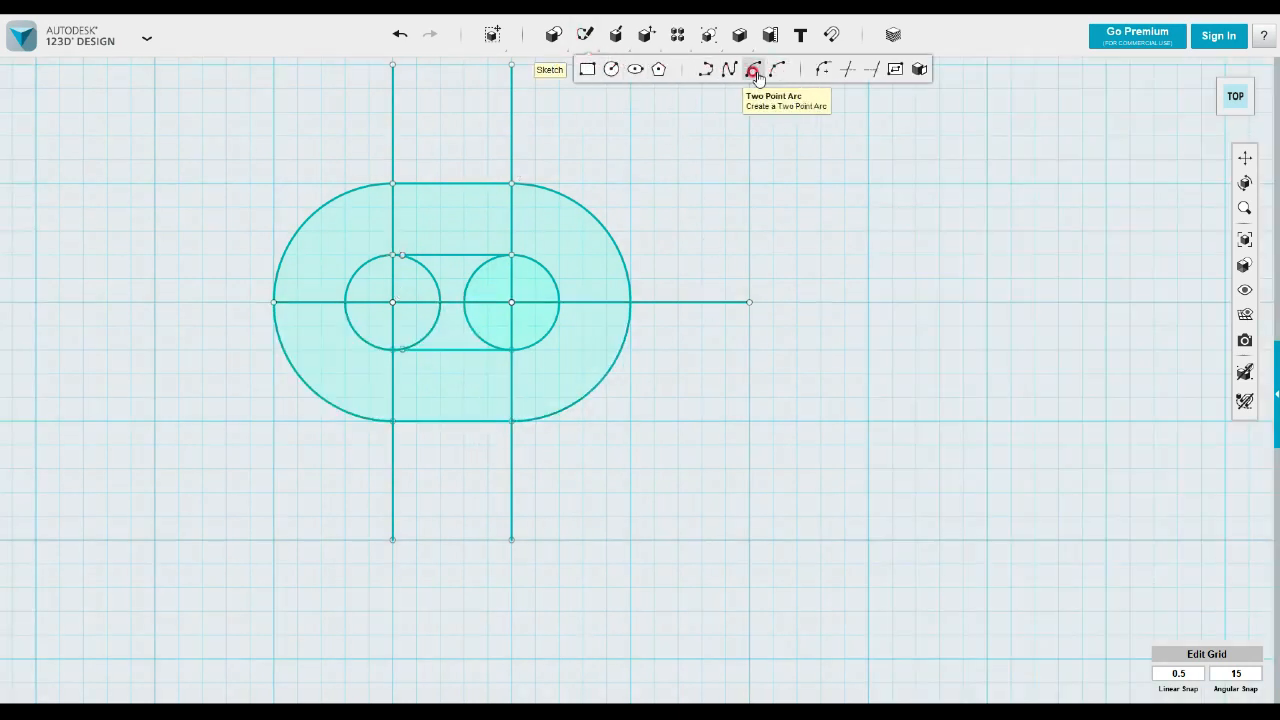
left_click(847, 72)
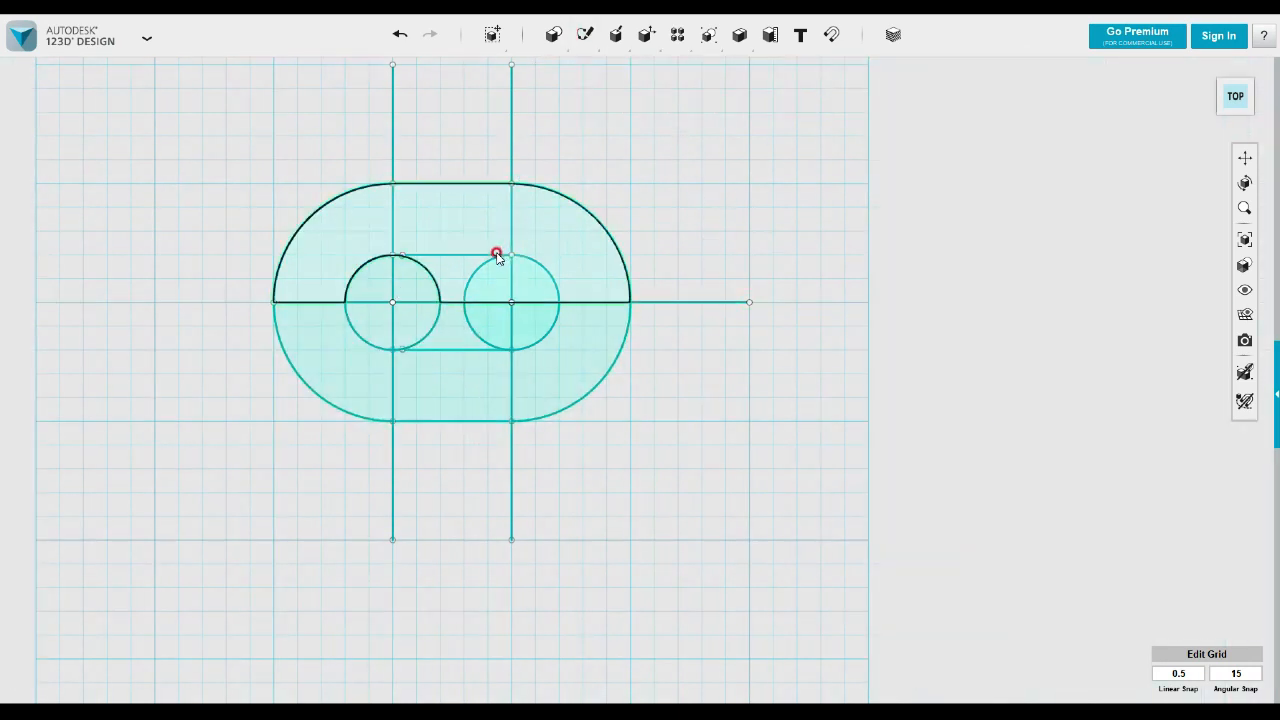
left_click(479, 271)
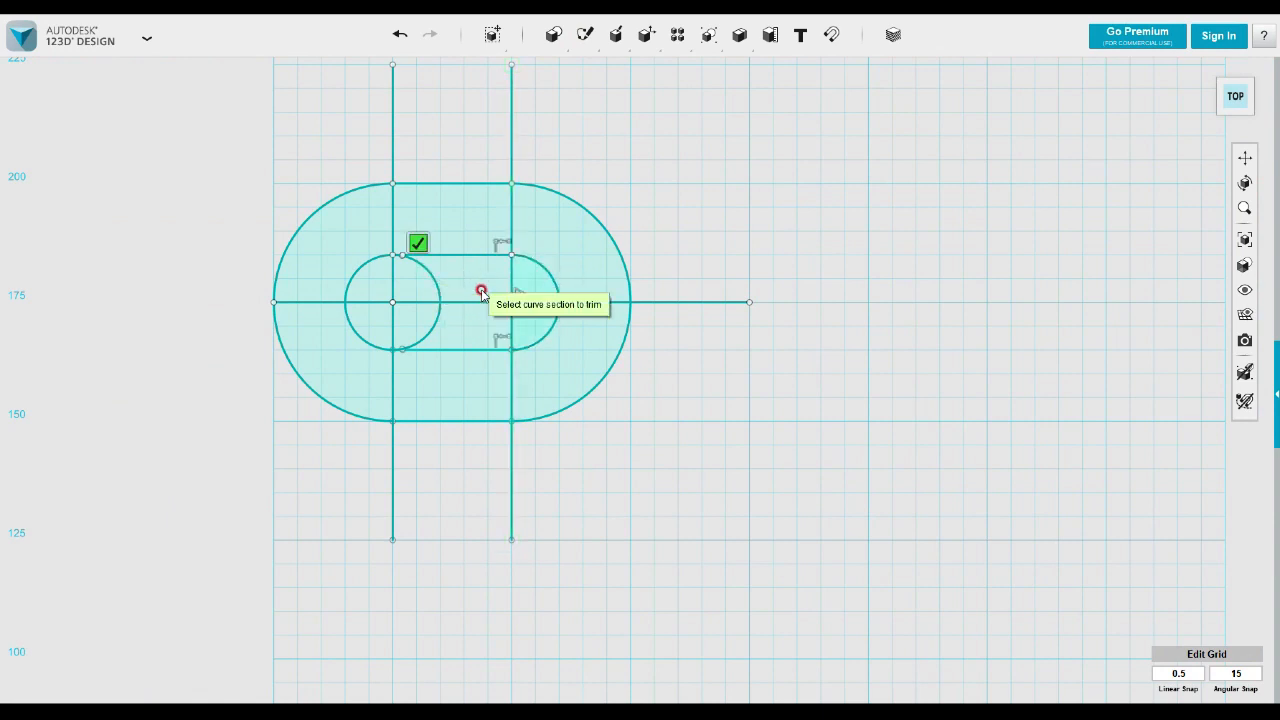
left_click(419, 243)
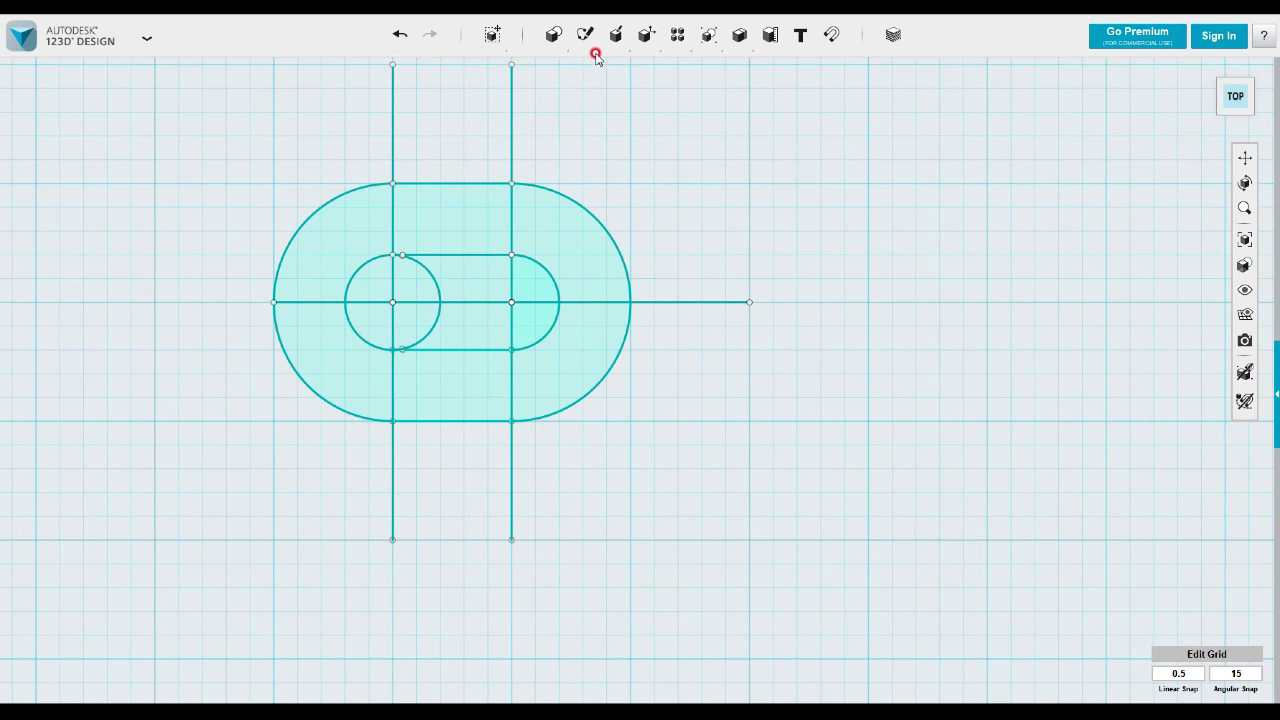
- Trim the inward-facing half of the left small circle so the inner outline forms a slot
mouse_move(590, 45)
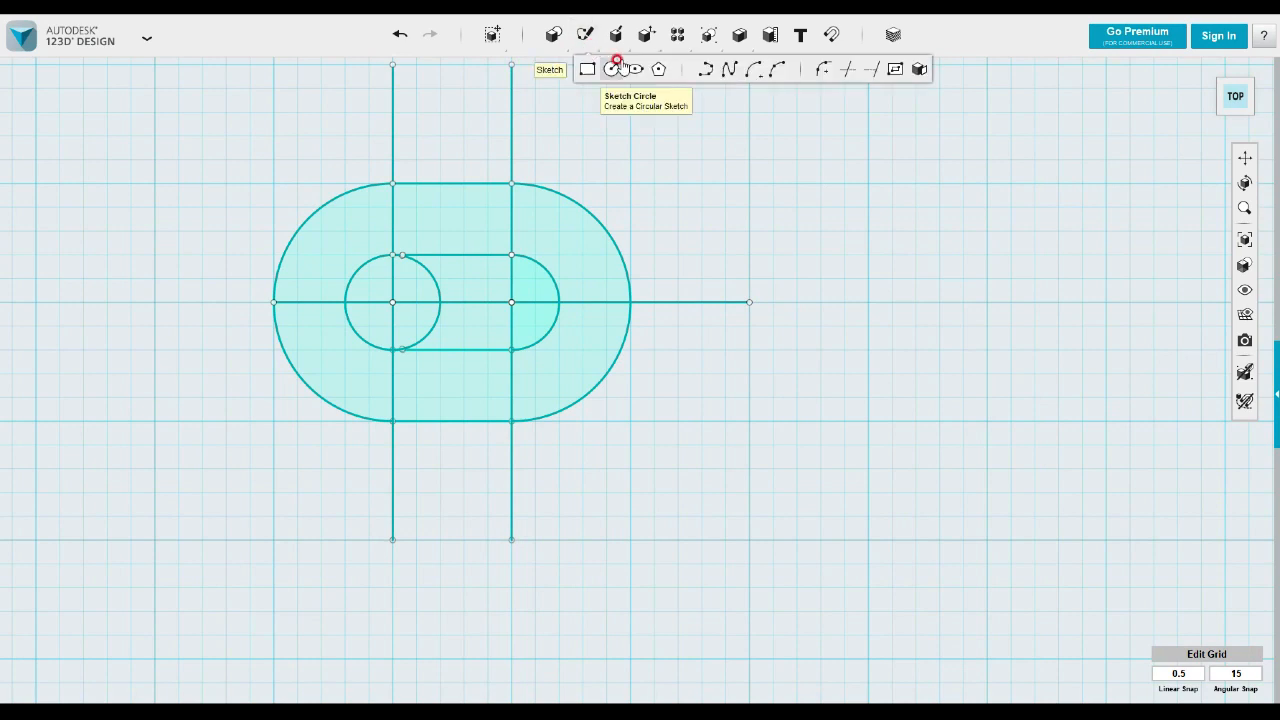
left_click(847, 69)
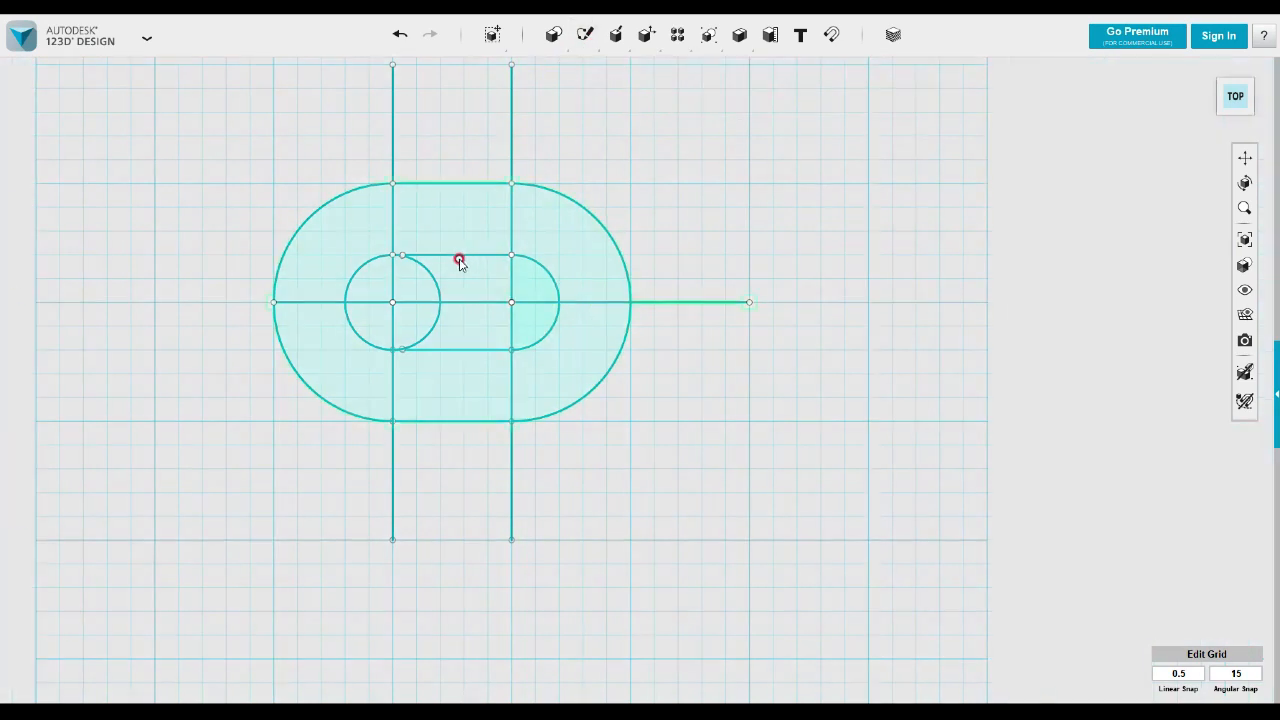
left_click(429, 317)
left_click(437, 292)
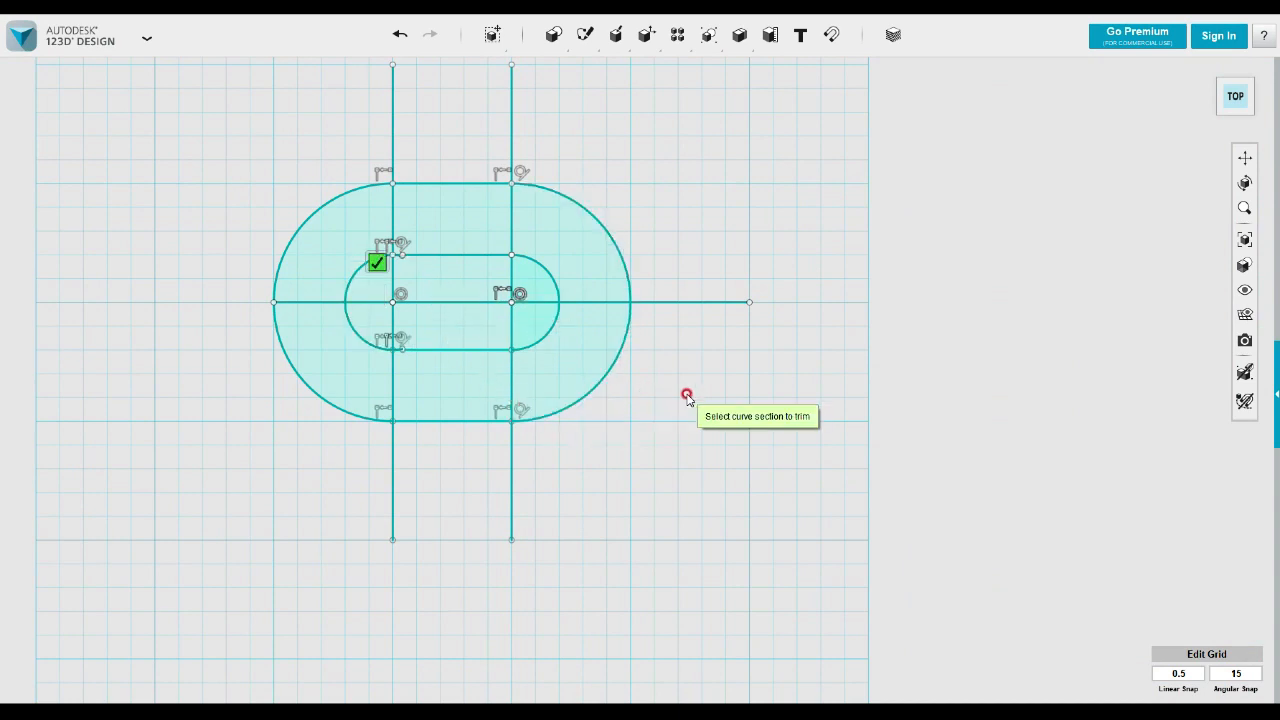
left_click(377, 262)
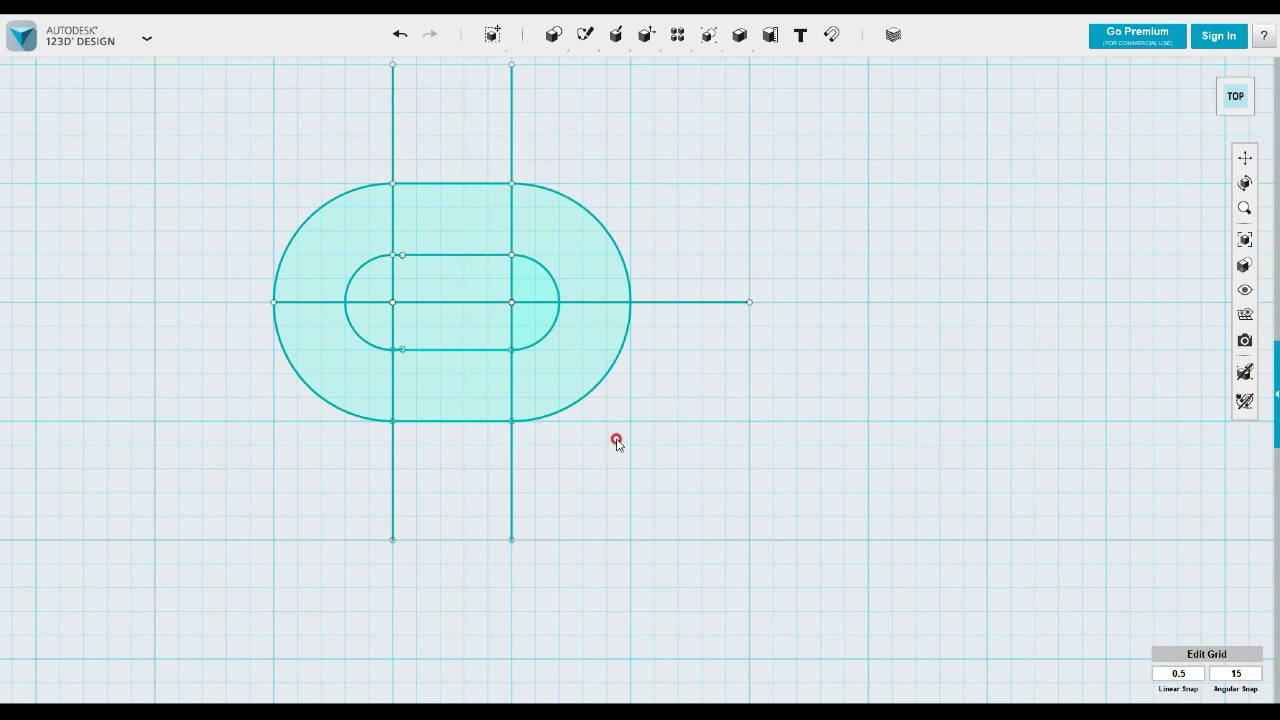
- Check which closed regions of the slot sketch can be selected, viewing it at an angle
right_click_drag(642, 432, 642, 395)
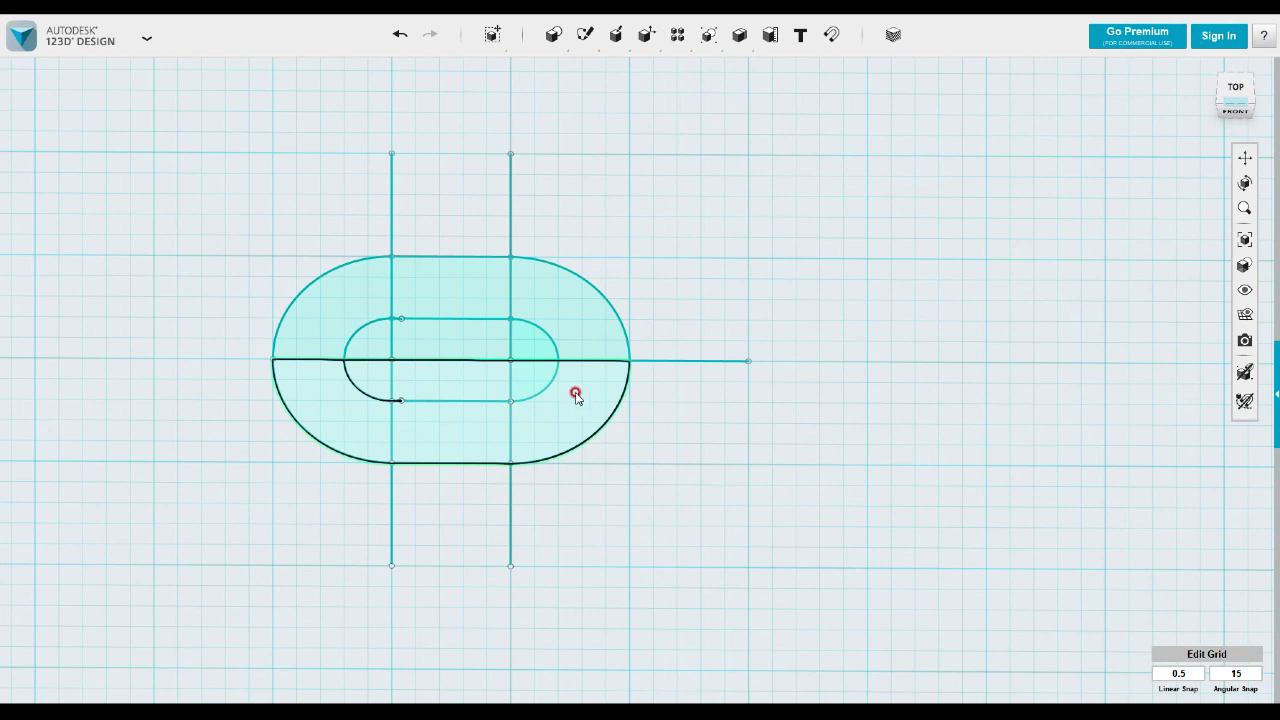
mouse_move(751, 451)
right_mouse_down()
mouse_move(737, 403)
mouse_move(757, 431)
mouse_move(661, 437)
right_mouse_up()
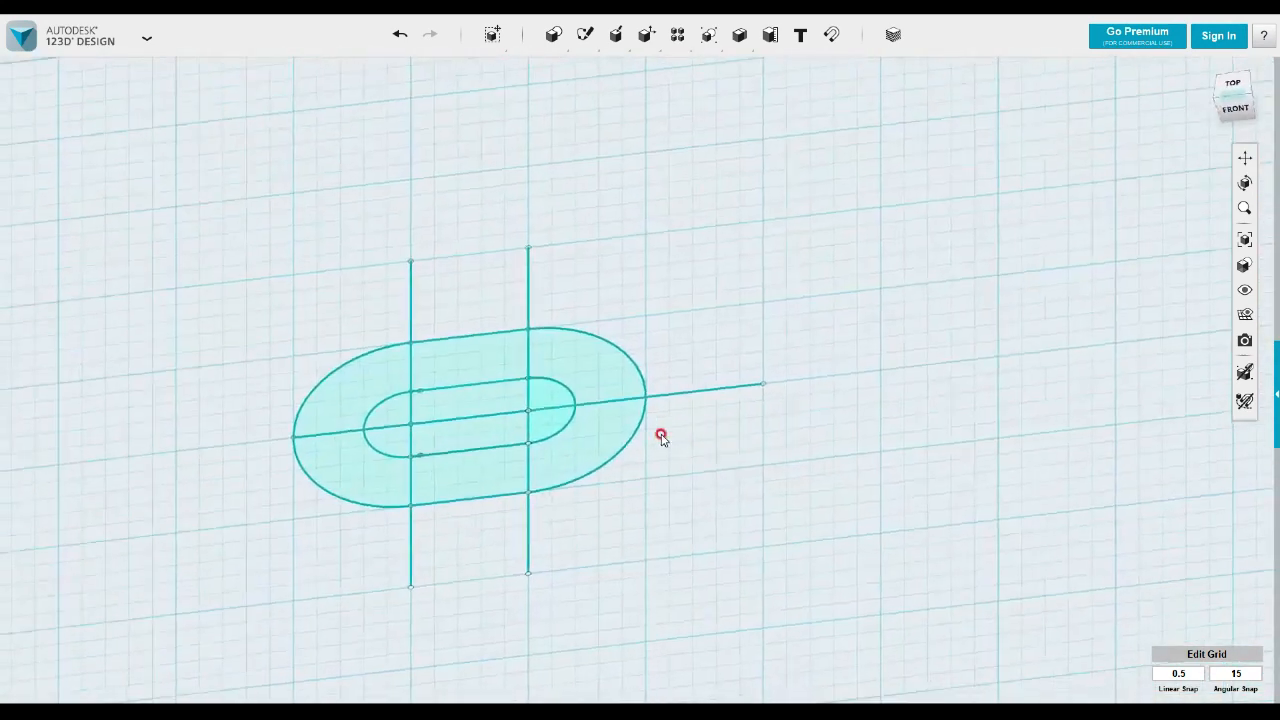
mouse_move(728, 404)
left_mouse_down()
mouse_move(694, 323)
mouse_move(634, 287)
mouse_move(342, 258)
left_mouse_up()
left_click(732, 483)
left_click(572, 295)
left_click(568, 463)
left_click(447, 460)
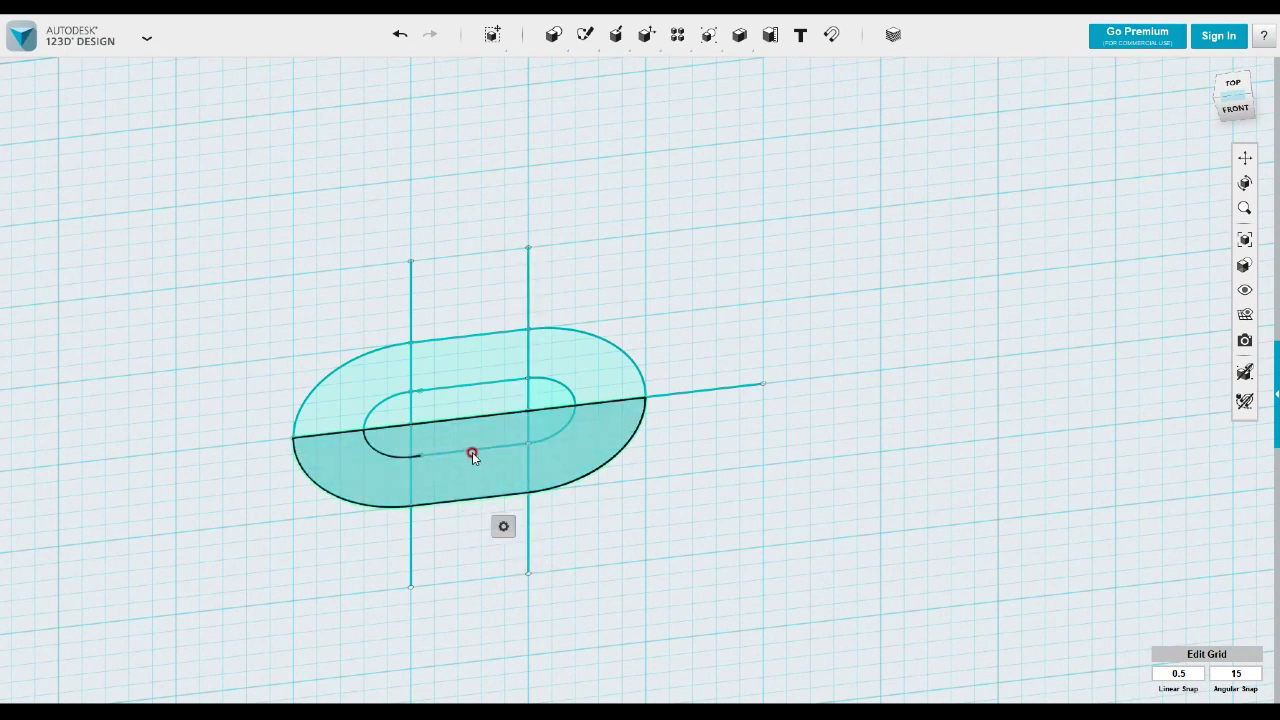
left_click(580, 462)
left_click(581, 370)
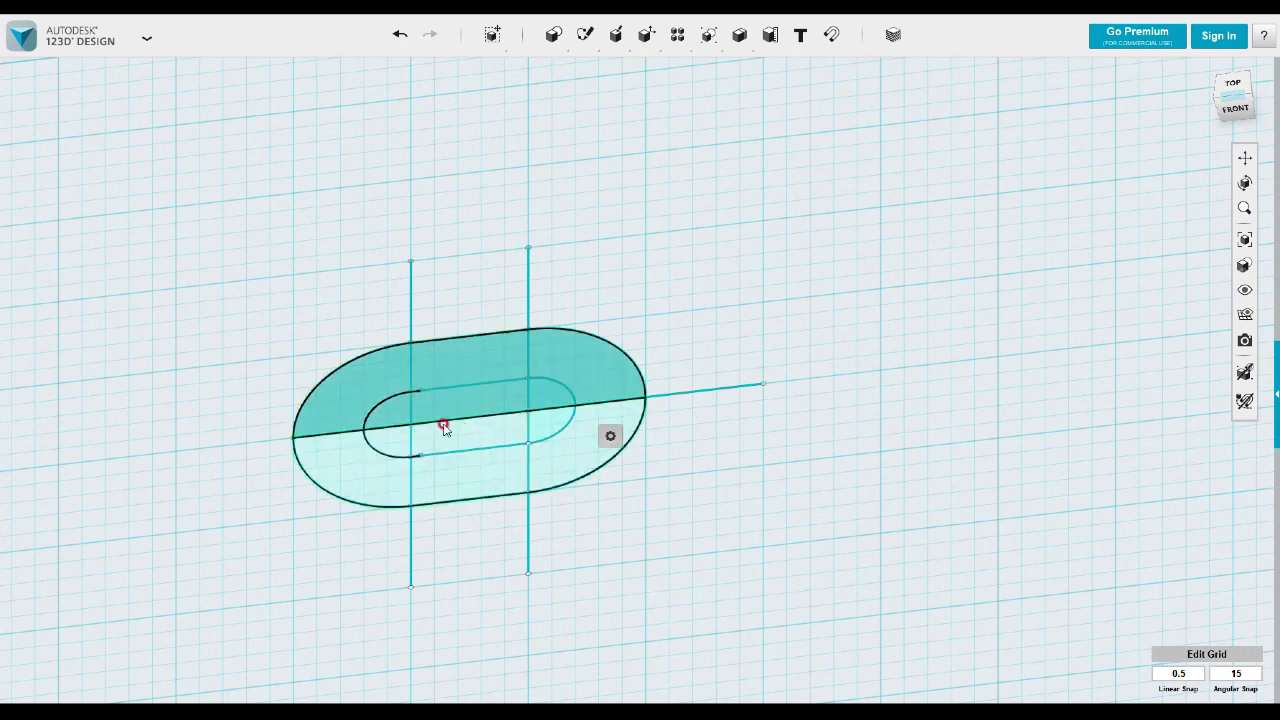
- Trim the two short leftover large-circle arc pieces beside the left end of the inner slot's straight lines
scroll(442, 452, "up", 3)
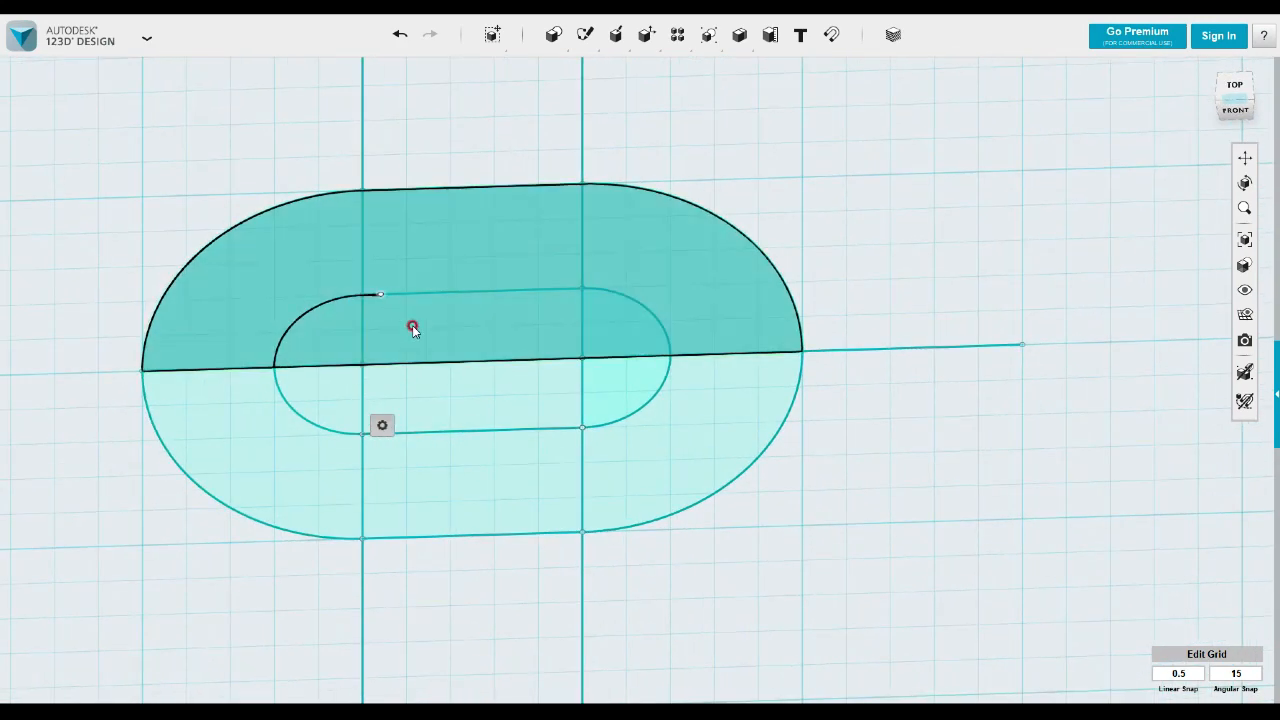
scroll(443, 417, "up", 3)
scroll(443, 417, "up", 3)
scroll(300, 497, "down", 2)
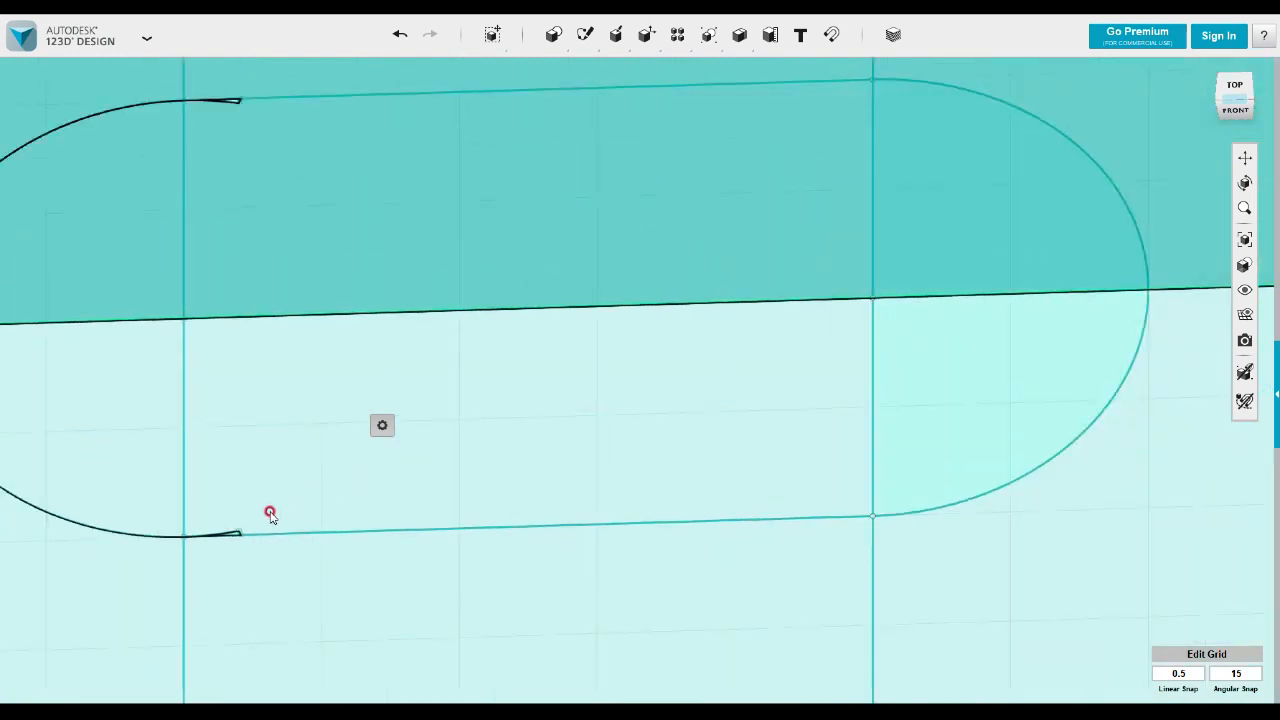
left_click(237, 531)
scroll(253, 517, "down", 3)
scroll(360, 302, "up", 2)
mouse_move(555, 36)
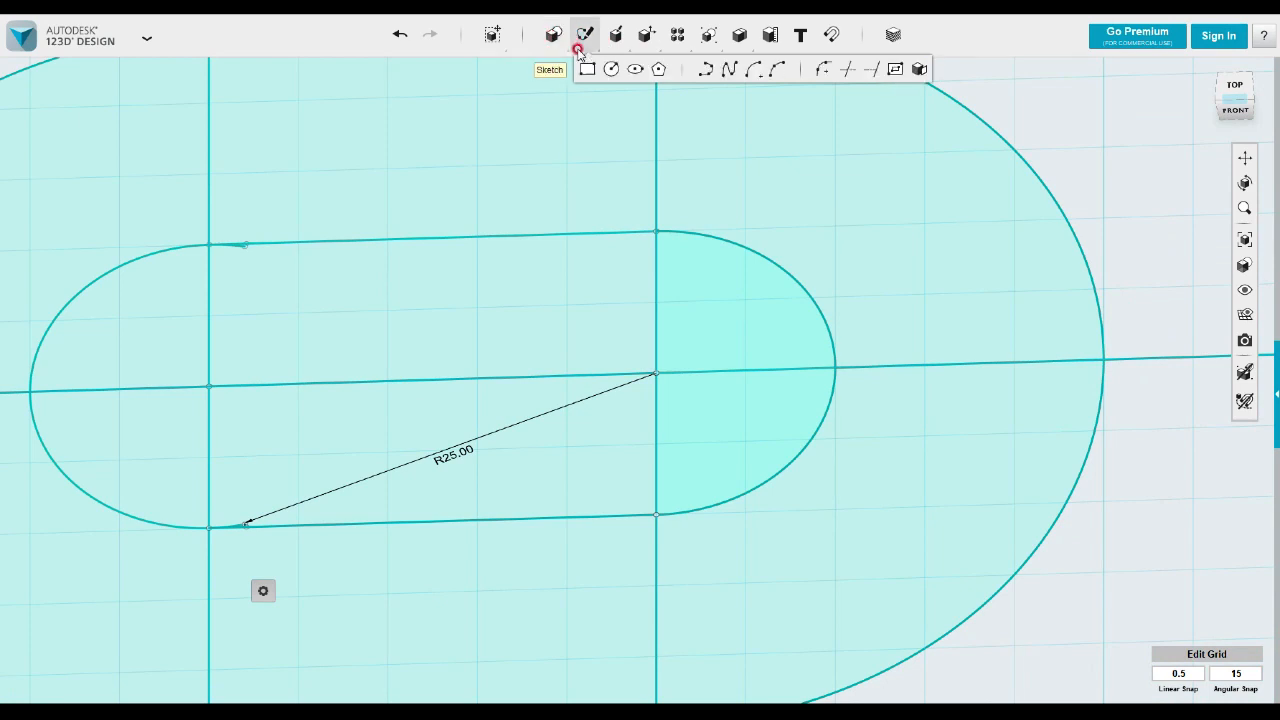
left_click(843, 72)
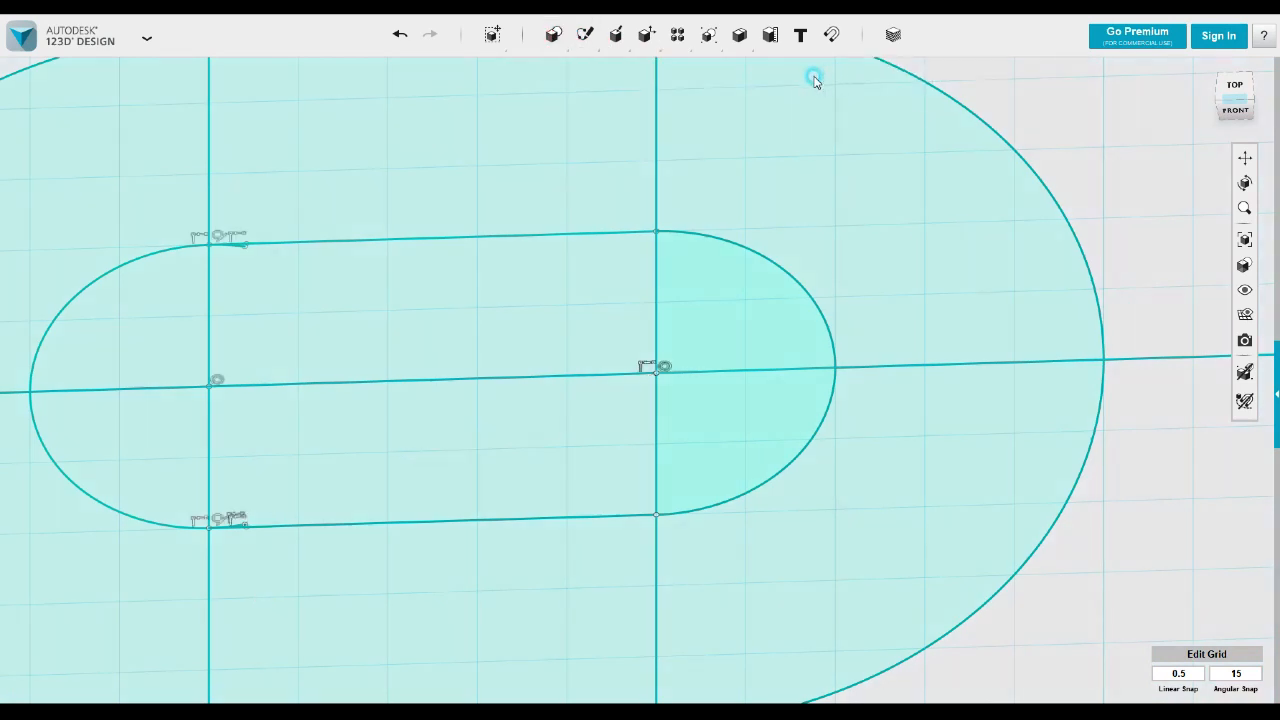
left_click(235, 244)
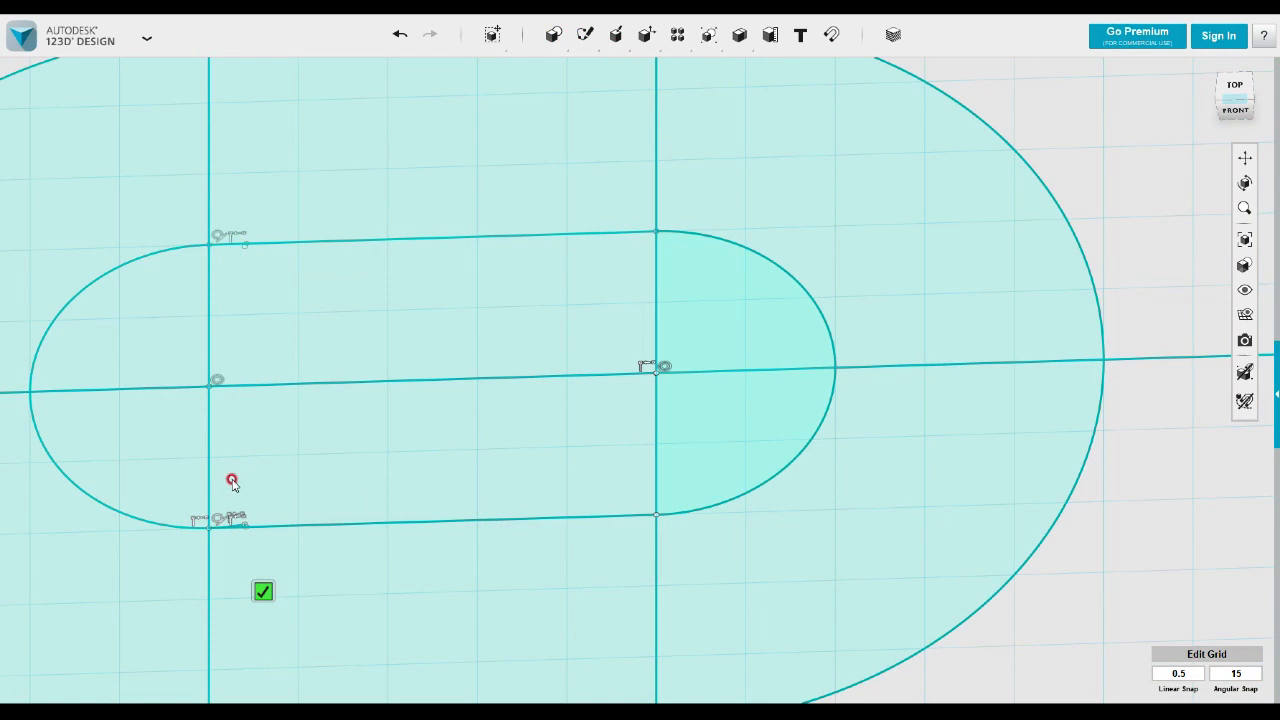
left_click(236, 527)
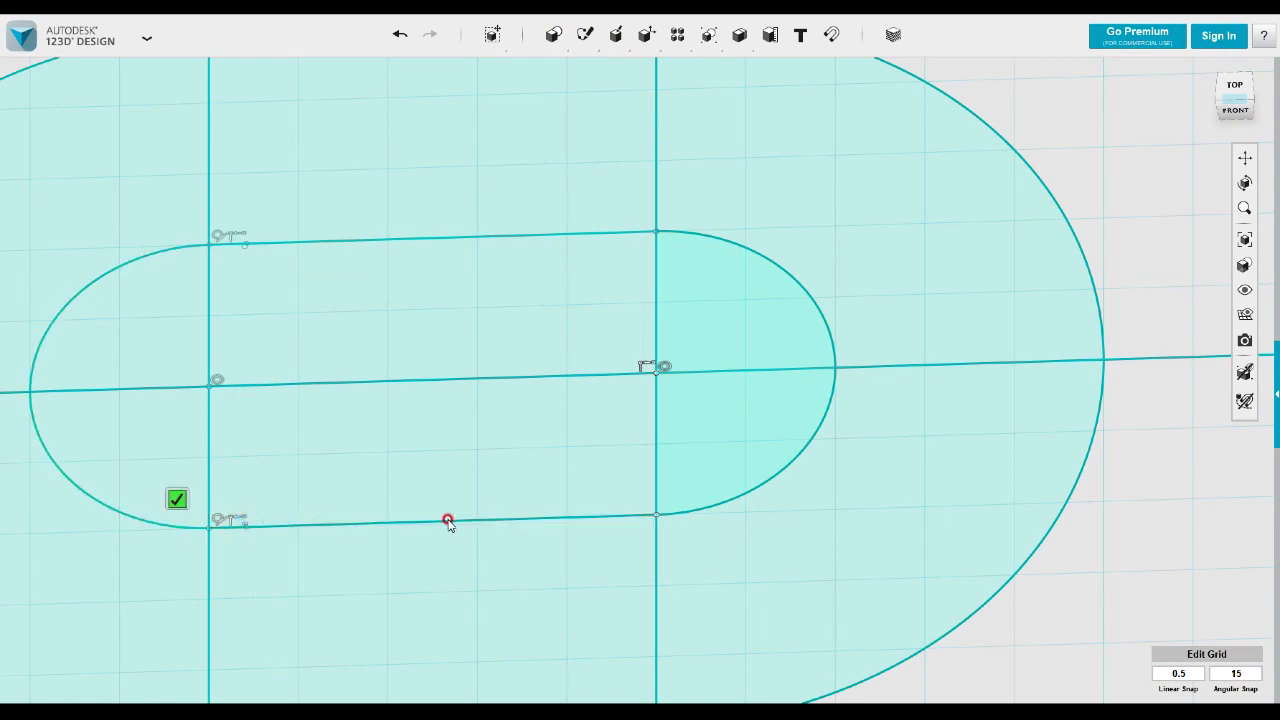
scroll(660, 341, "down", 5)
left_click(177, 498)
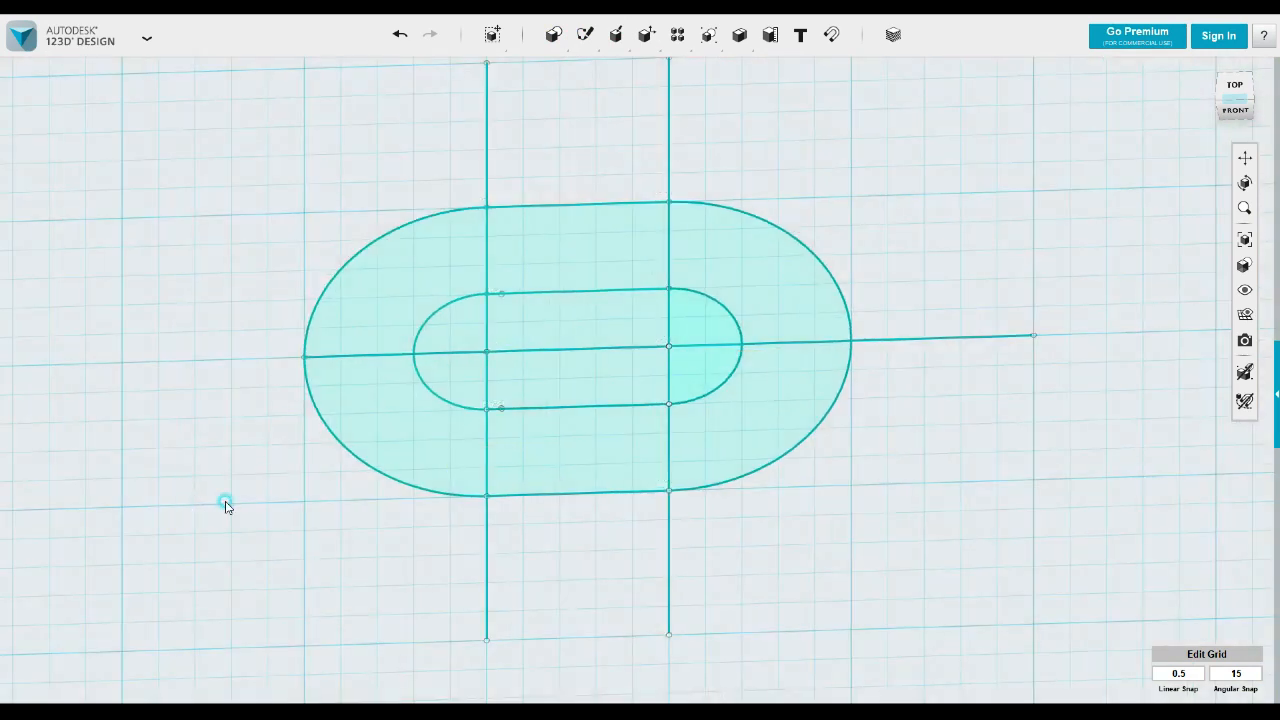
- Extrude both halves of the outer slot profile upward by 35 mm
left_click(704, 457)
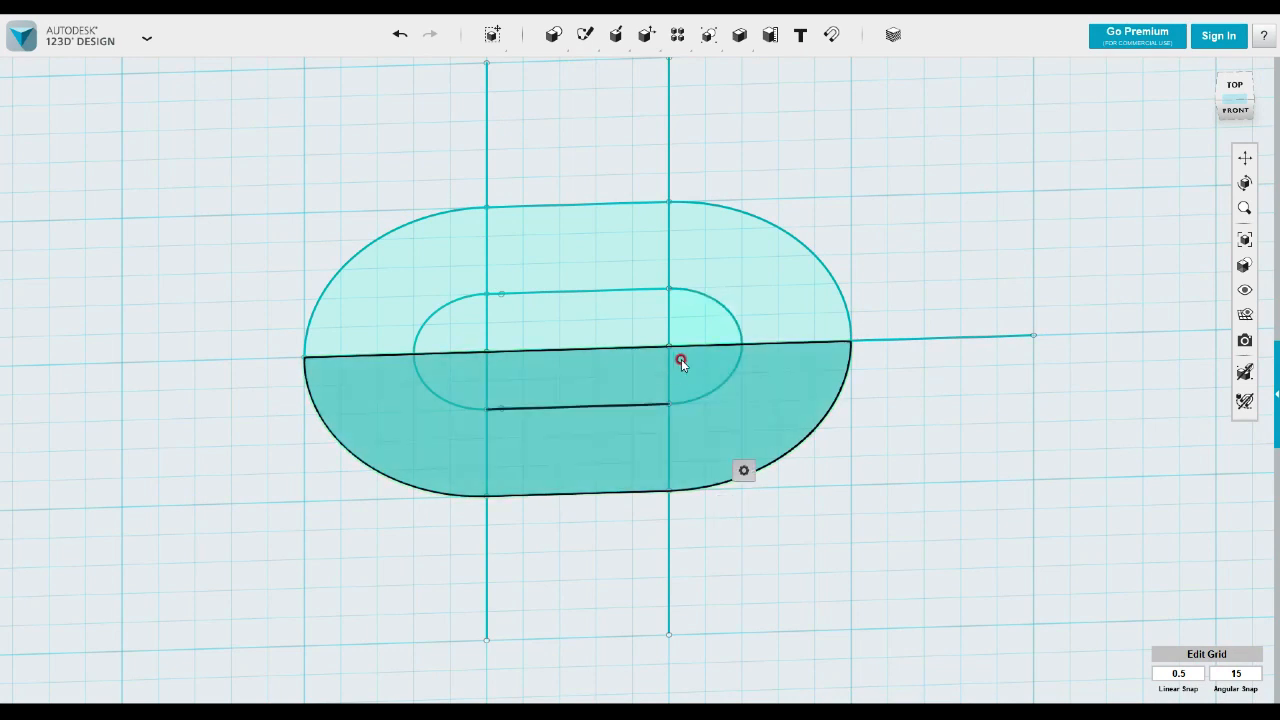
left_click(730, 270)
left_click(768, 385, "shift")
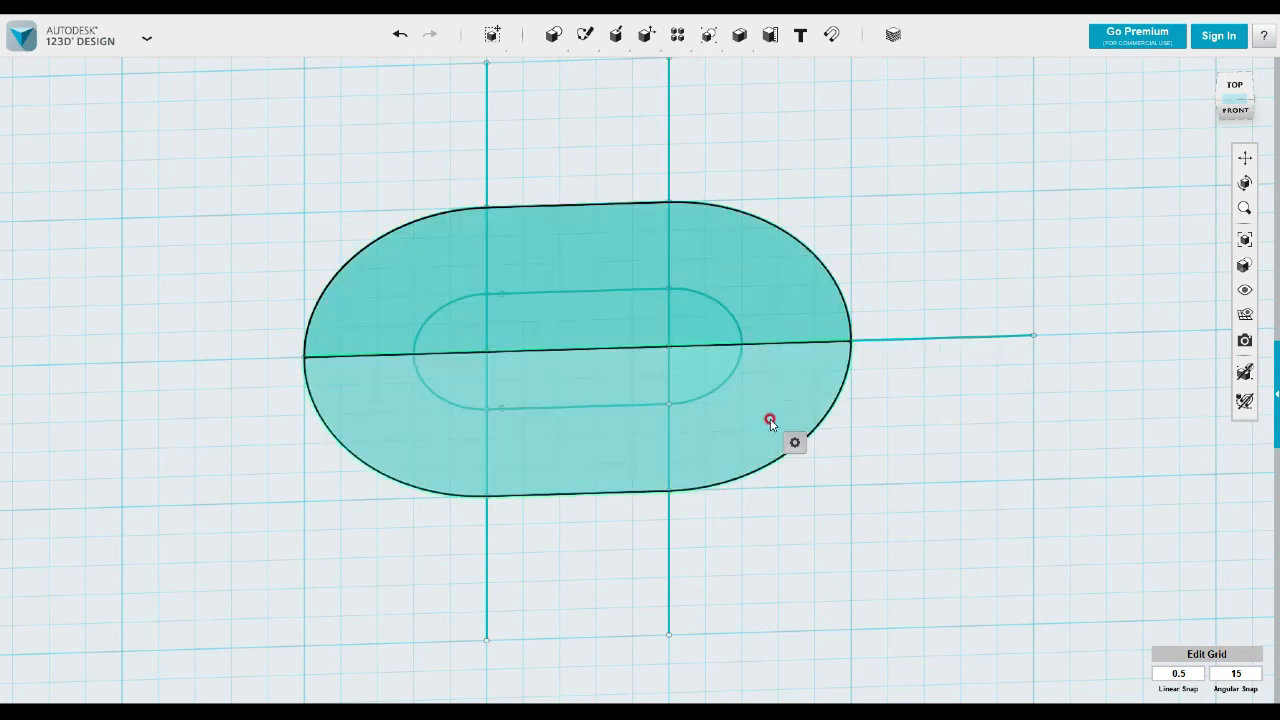
left_click(794, 443)
left_click(872, 442)
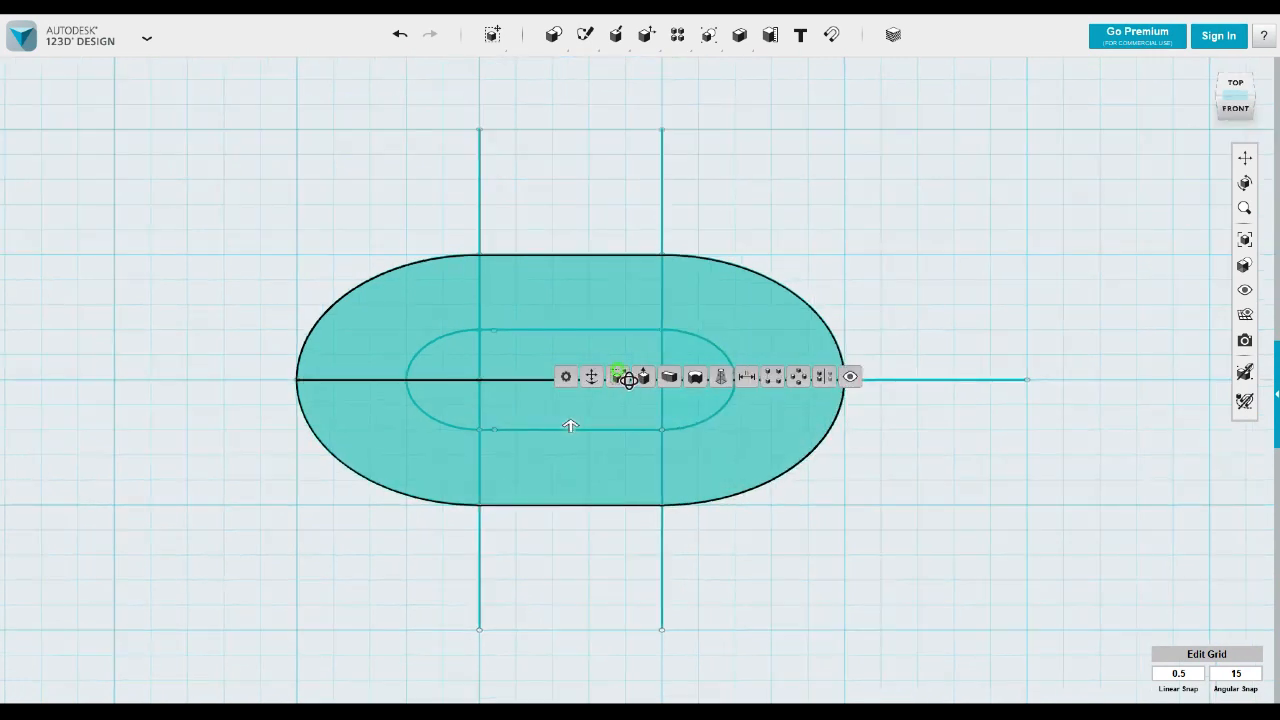
left_click(640, 376)
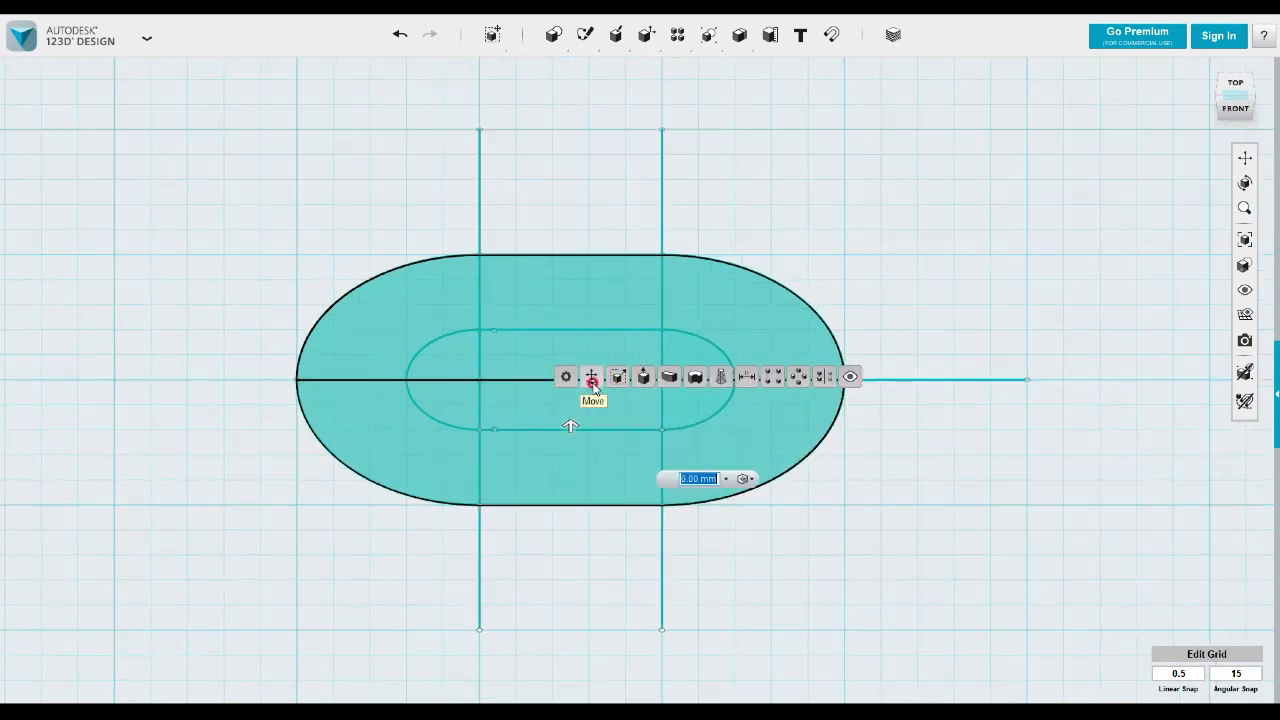
left_click(569, 428)
left_click_drag(571, 430, 571, 294)
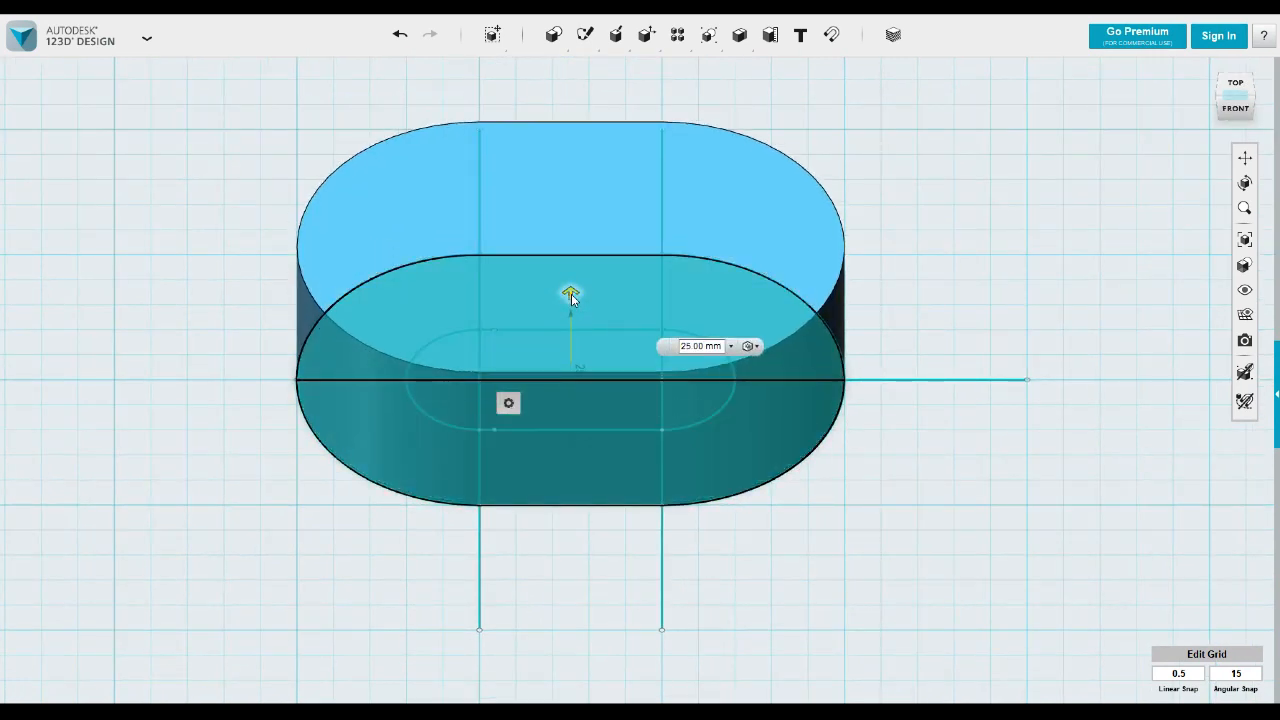
left_click(684, 346)
double_click(684, 346)
type("35")
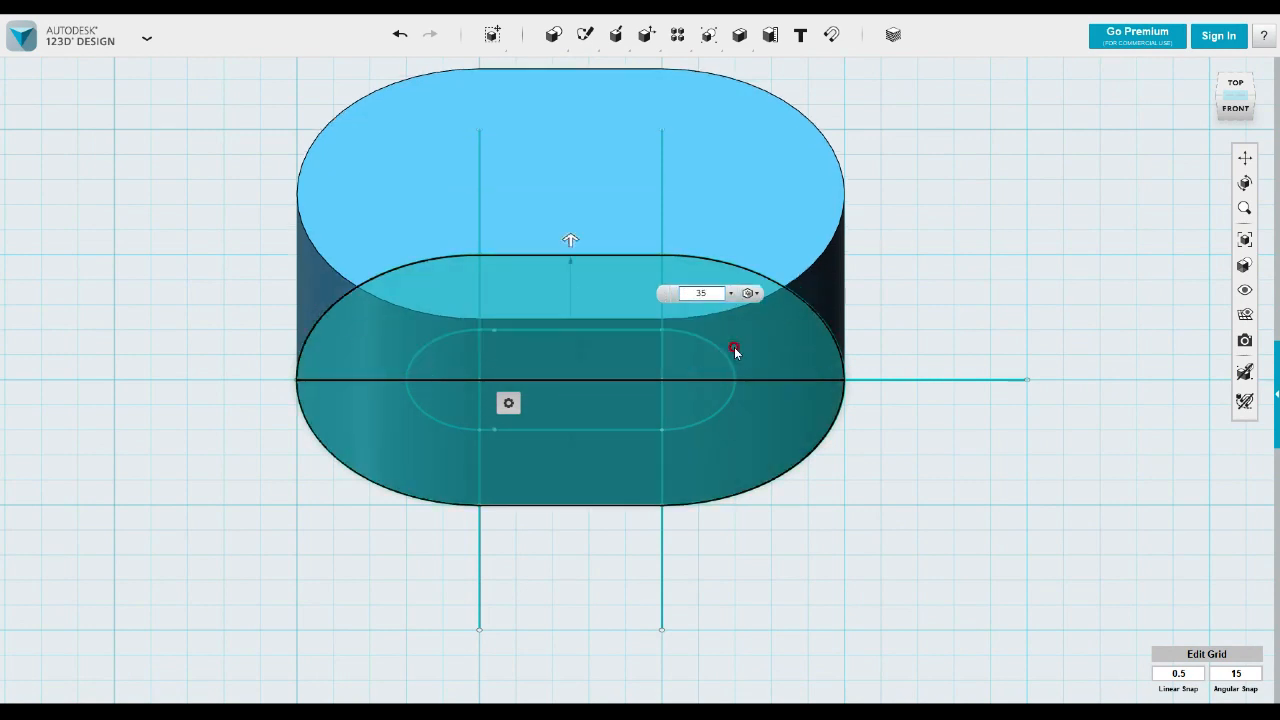
key("Return")
- From the underside, cut the semicircular region at the inner slot's right end up into the solid with Extrude
right_click_drag(820, 520, 706, 531)
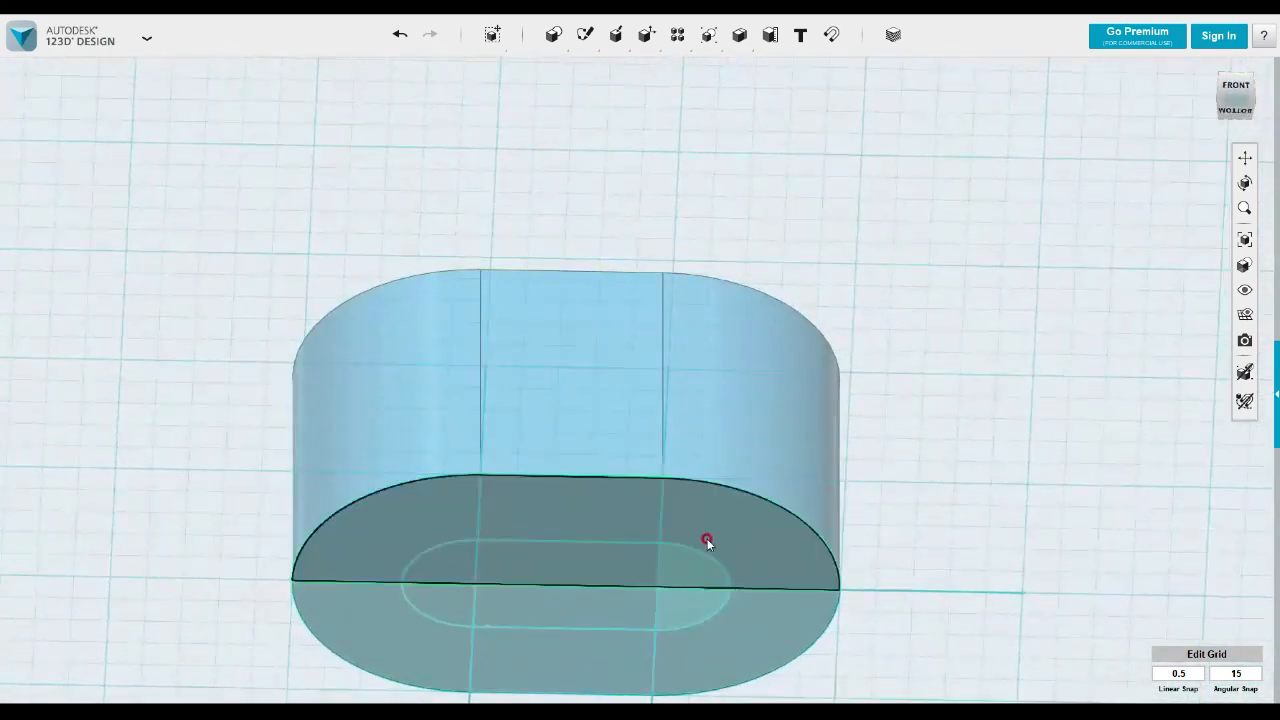
left_click(700, 574)
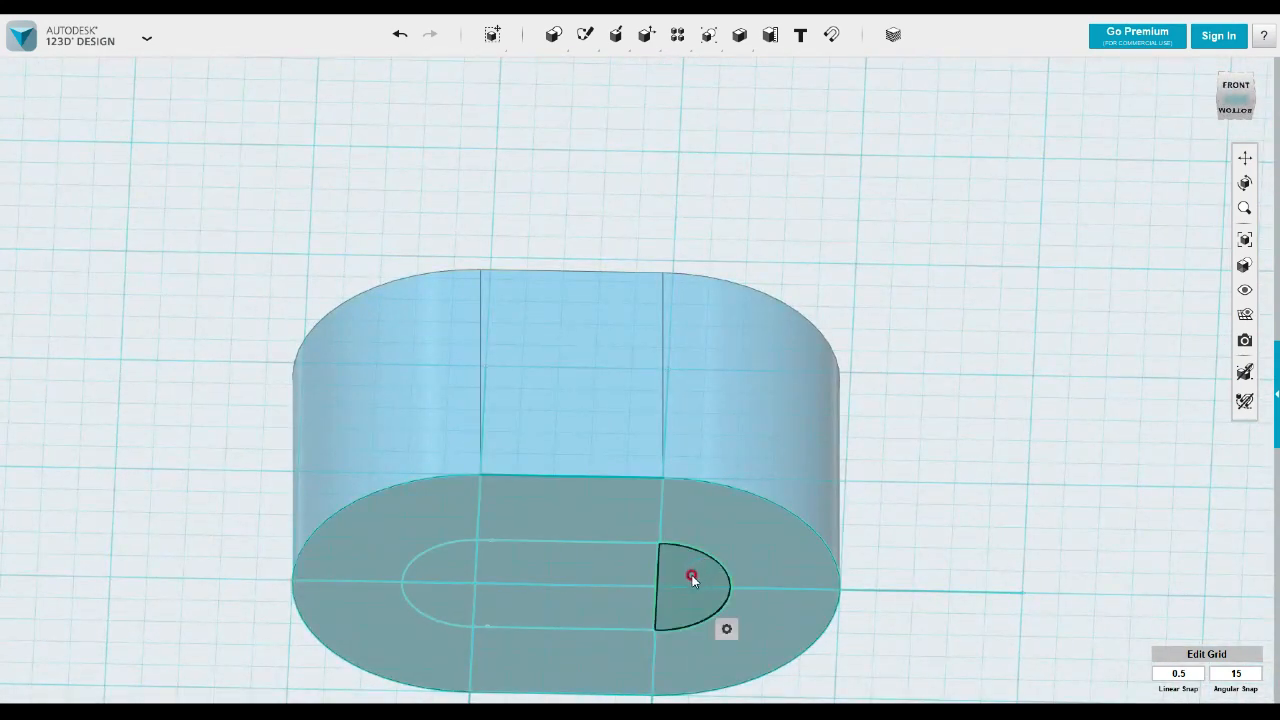
left_click(491, 566)
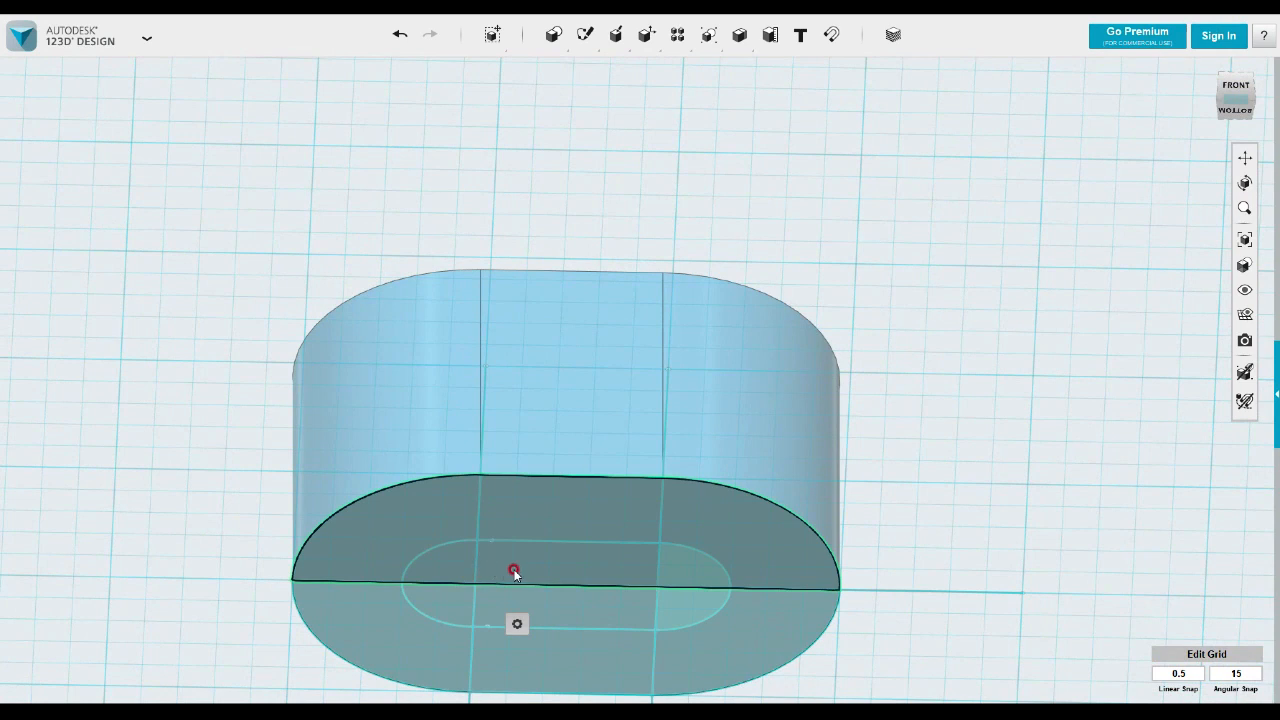
left_click(676, 601)
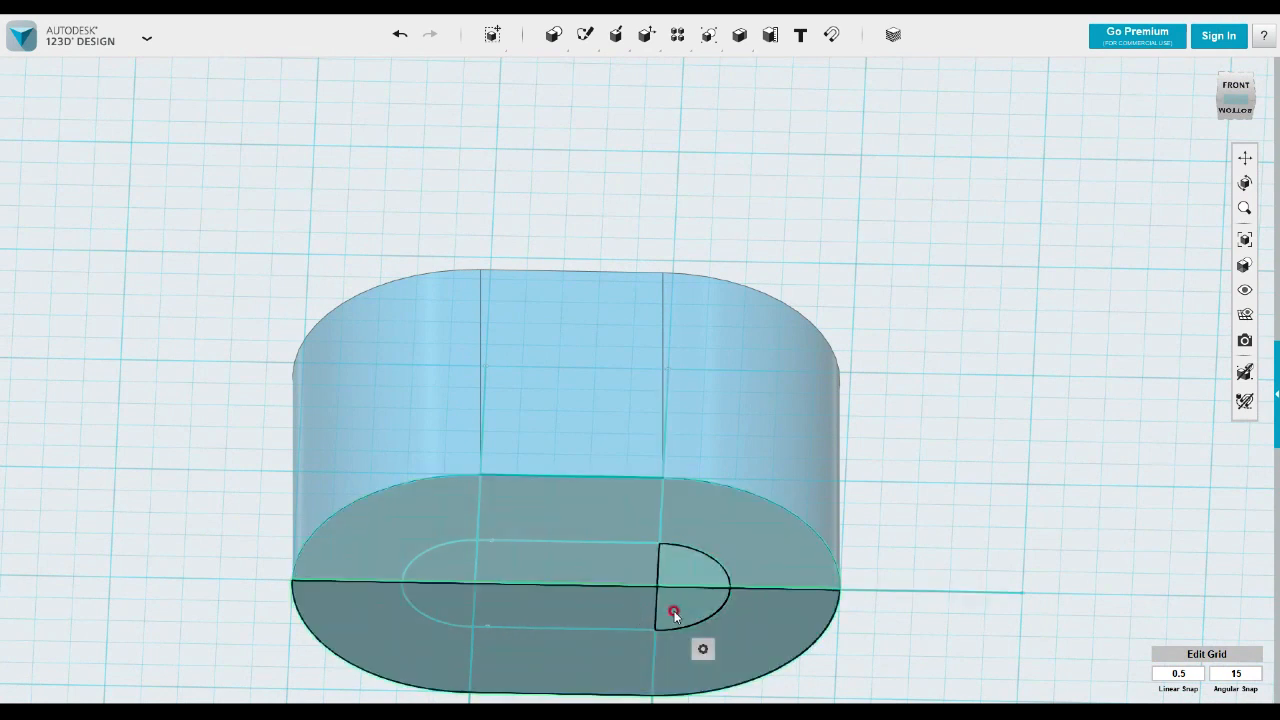
mouse_move(702, 649)
left_click(782, 650)
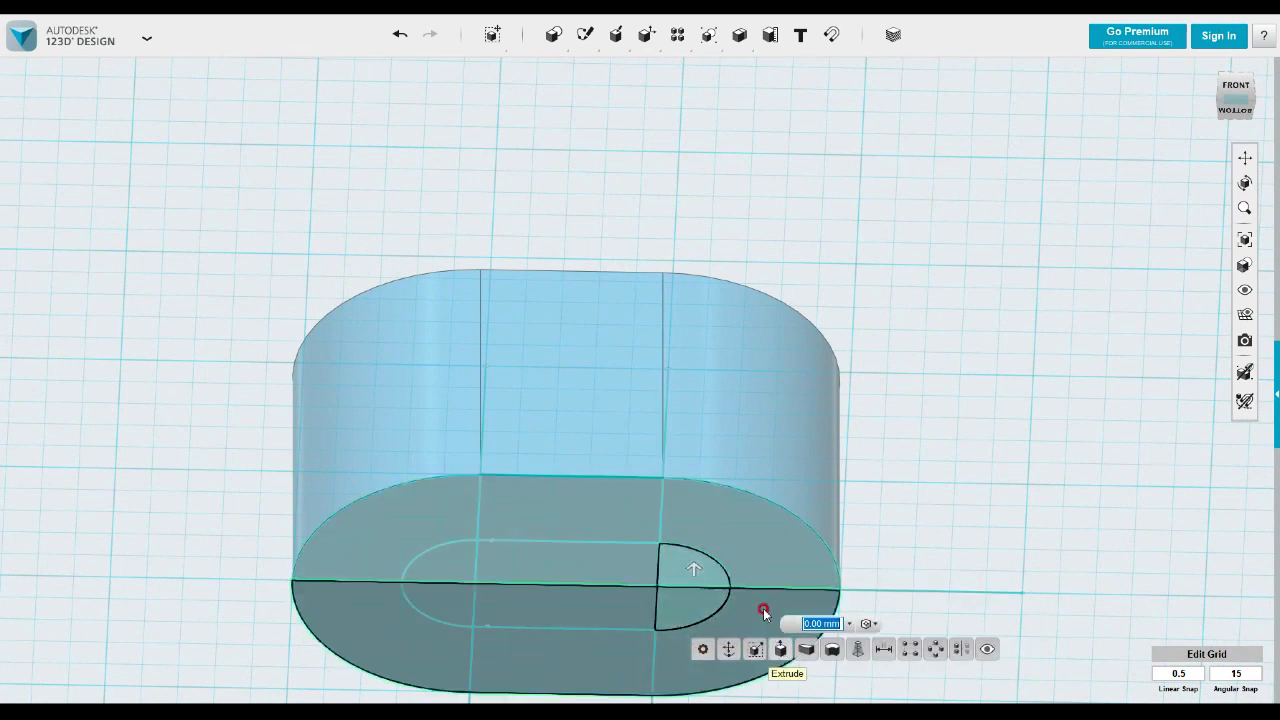
left_click(694, 573)
left_click(886, 200)
- Check which regions of the slot sketch can be selected on the solid's underside around the semicircular cut
right_click_drag(880, 365, 843, 388)
left_click(515, 558)
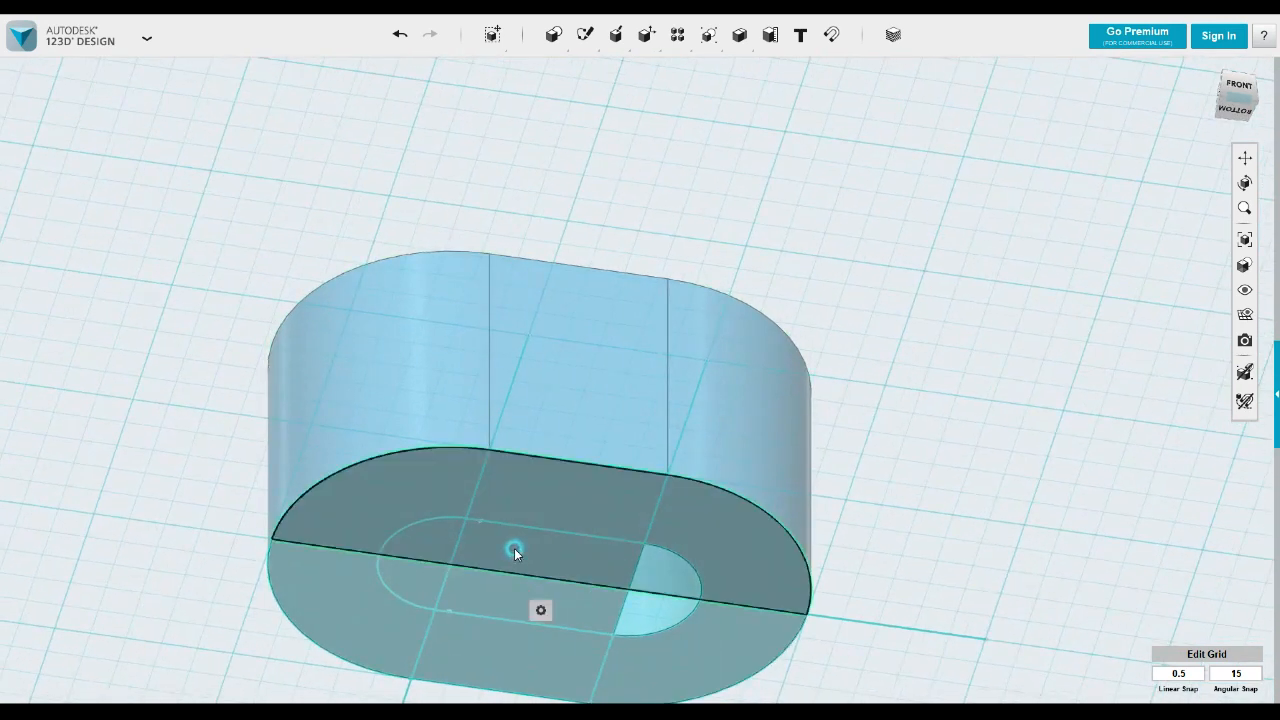
left_click(505, 582)
left_click(453, 520)
left_click(499, 523)
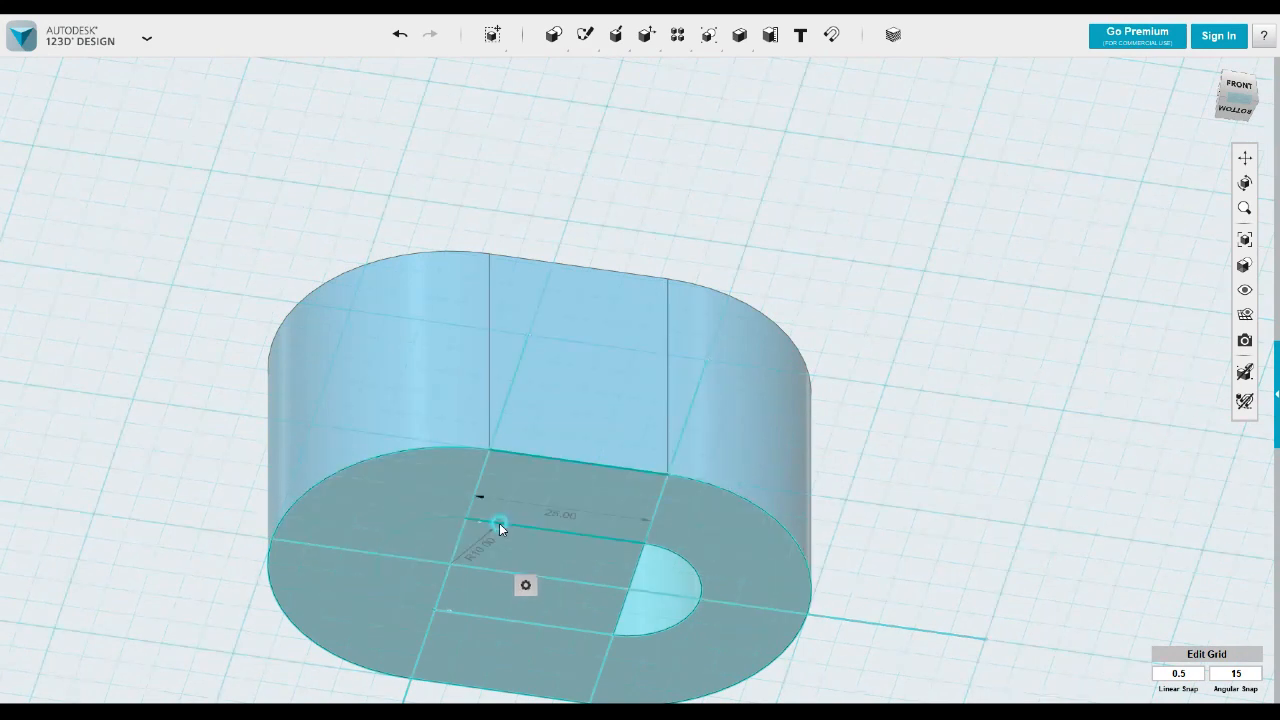
right_click_drag(549, 501, 624, 378)
middle_click_drag(624, 376, 636, 341)
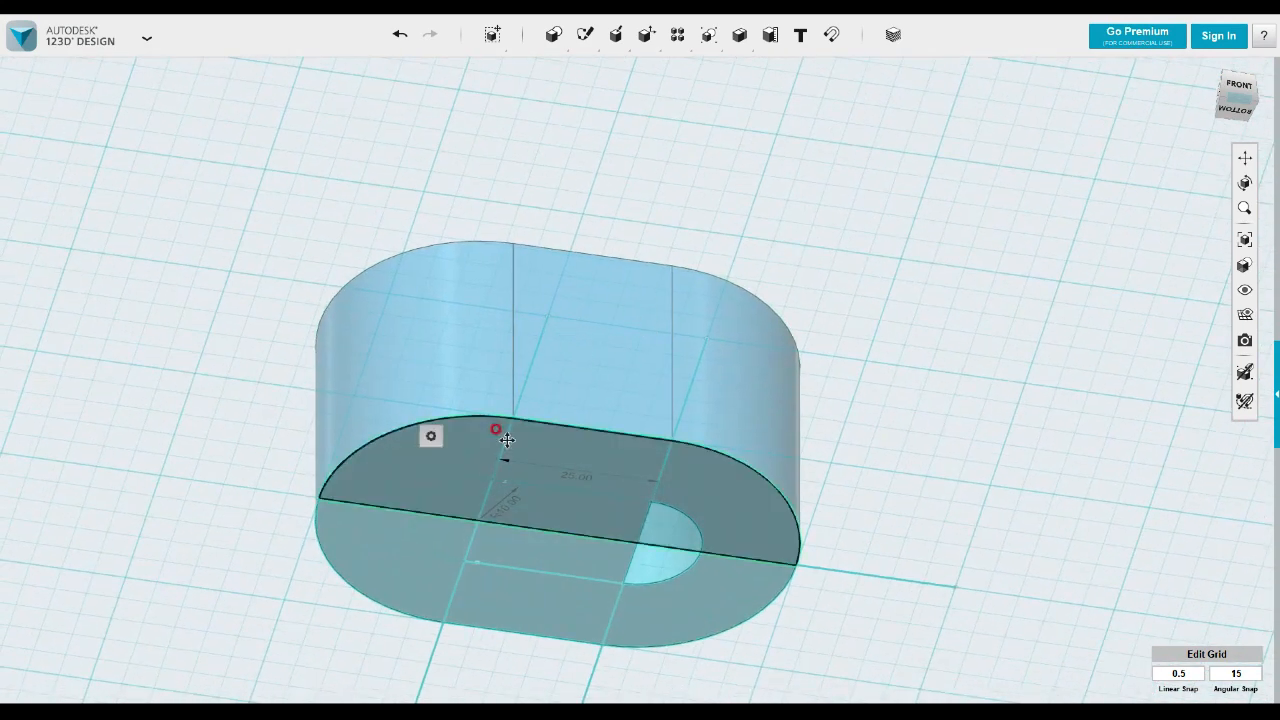
middle_click_drag(532, 395, 566, 349)
scroll(562, 422, "up", 5)
middle_click_drag(637, 374, 646, 295)
scroll(600, 414, "up", 2)
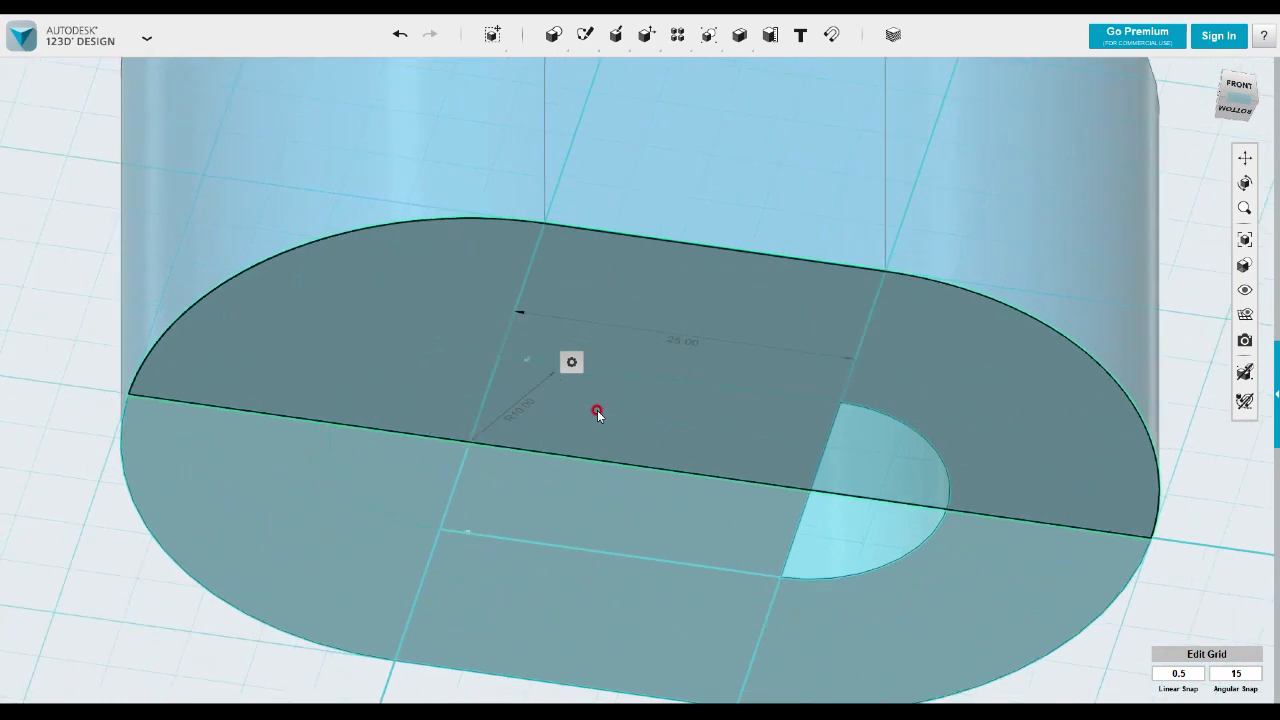
left_click(611, 426)
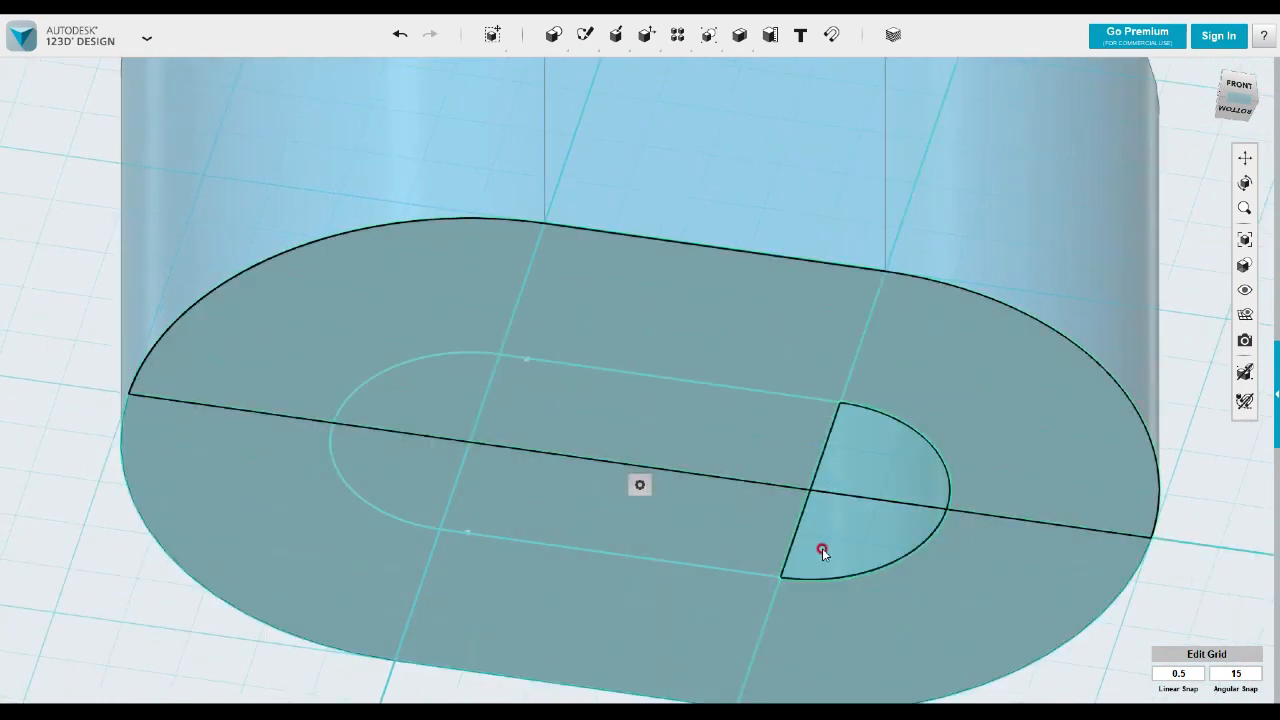
left_click(728, 564)
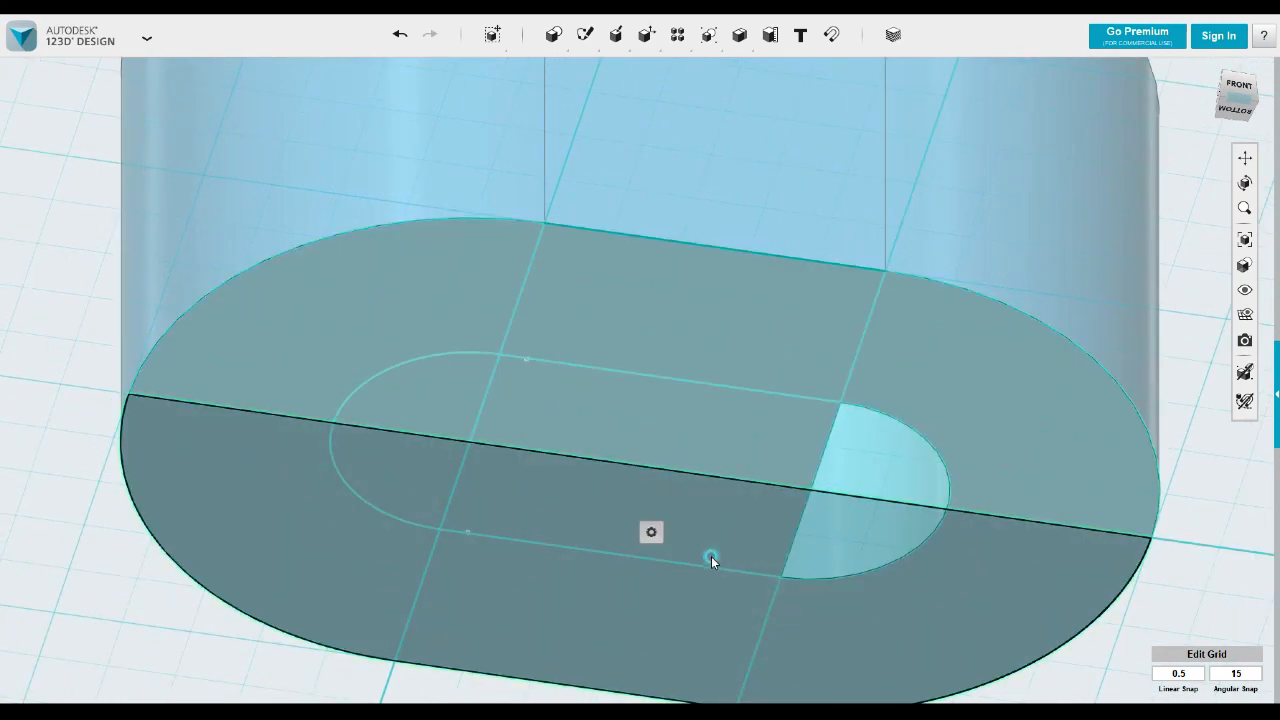
- Use Project to bring the edges of the solid's underside into the slot sketch
mouse_move(486, 26)
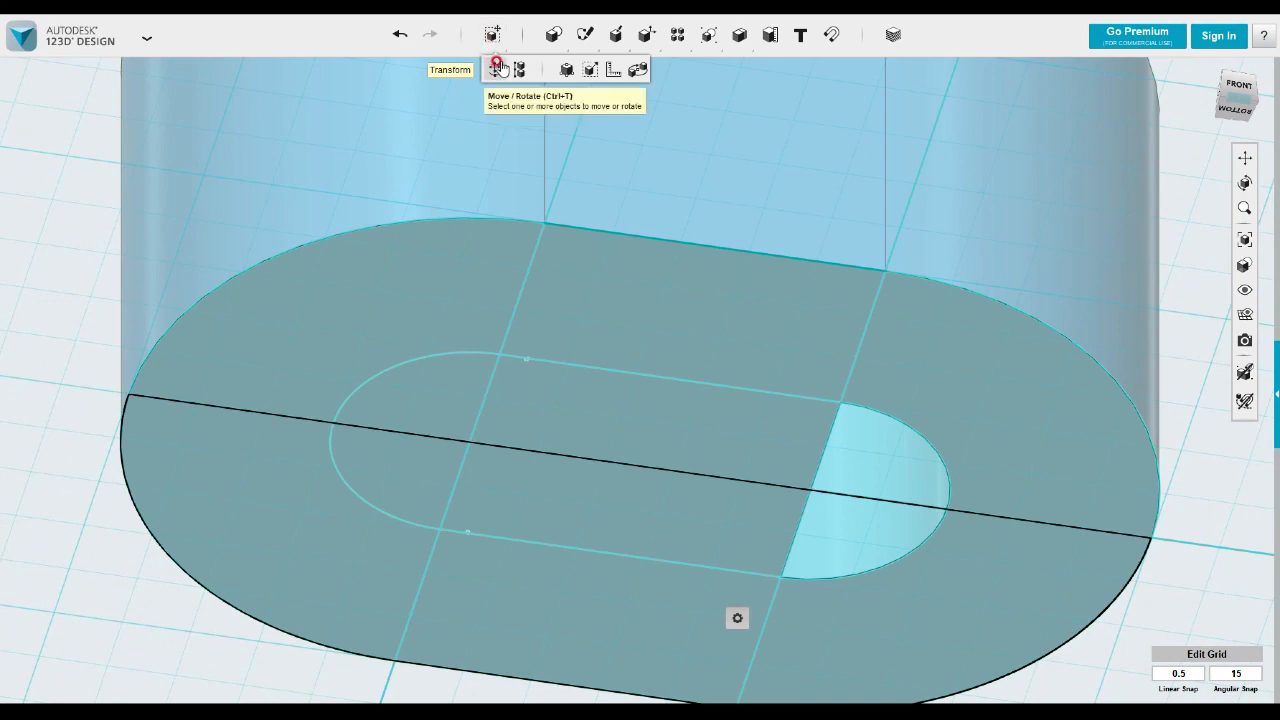
mouse_move(553, 36)
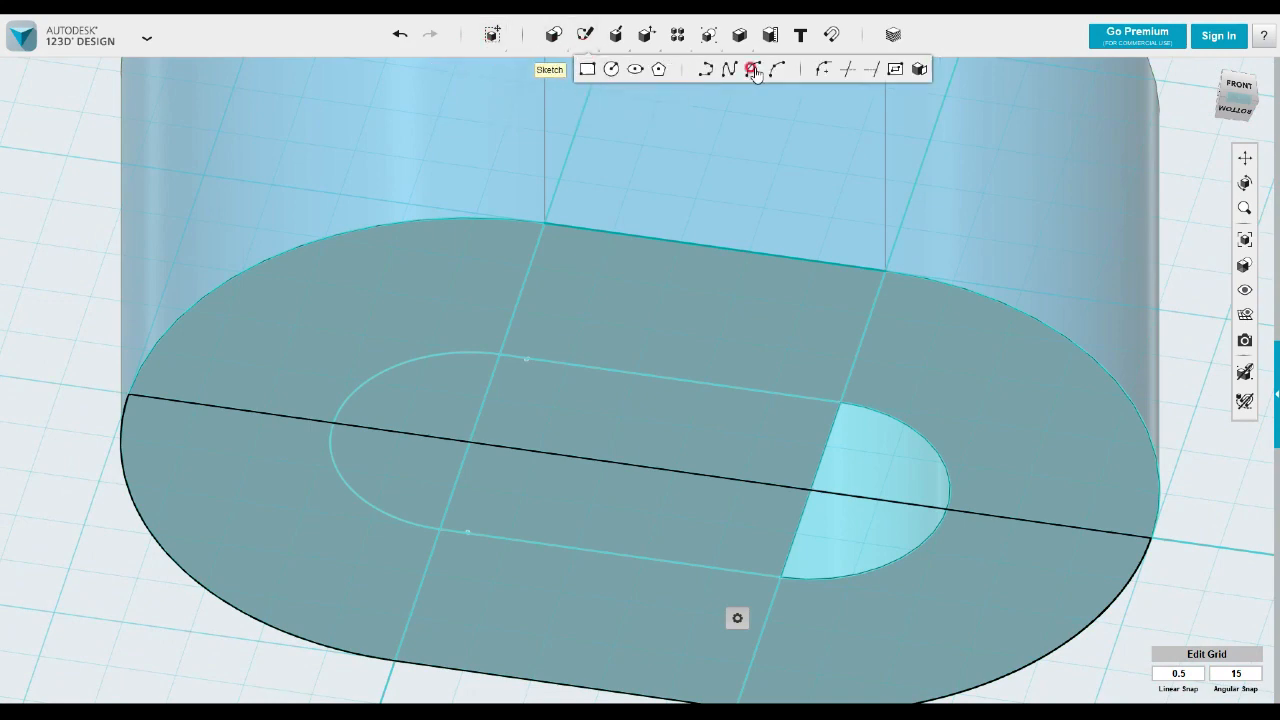
left_click(918, 68)
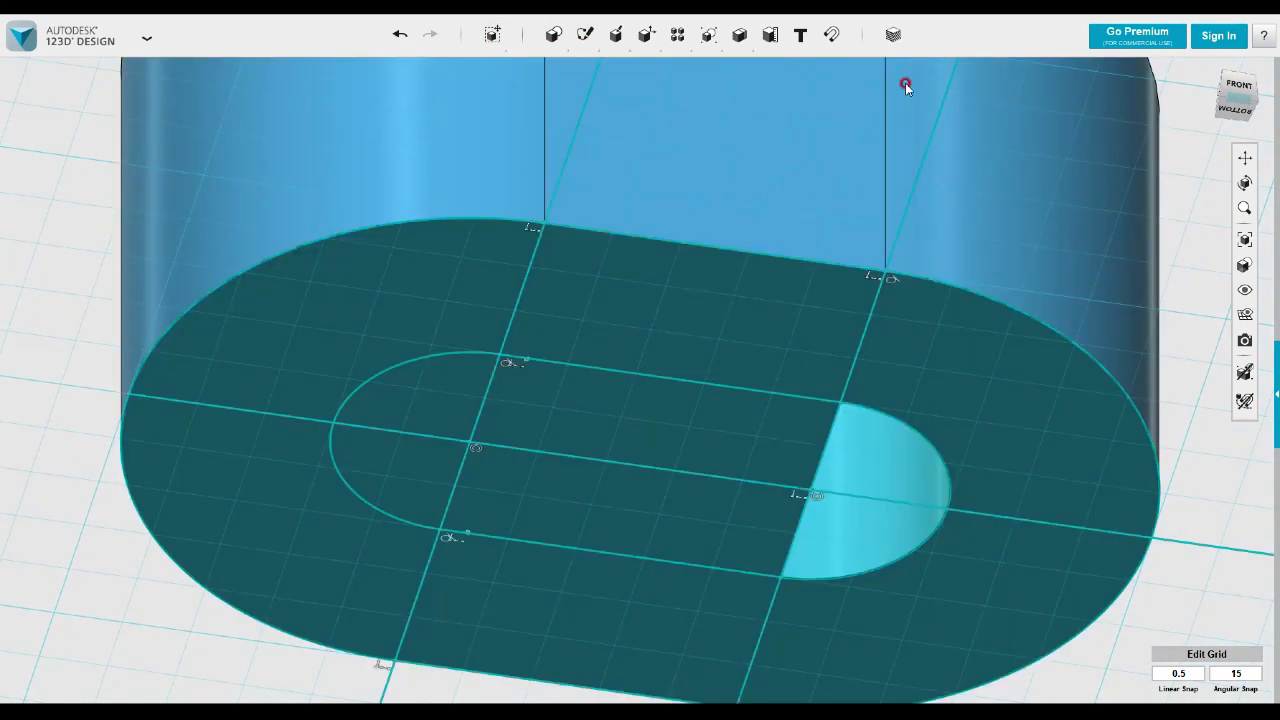
left_click(394, 507)
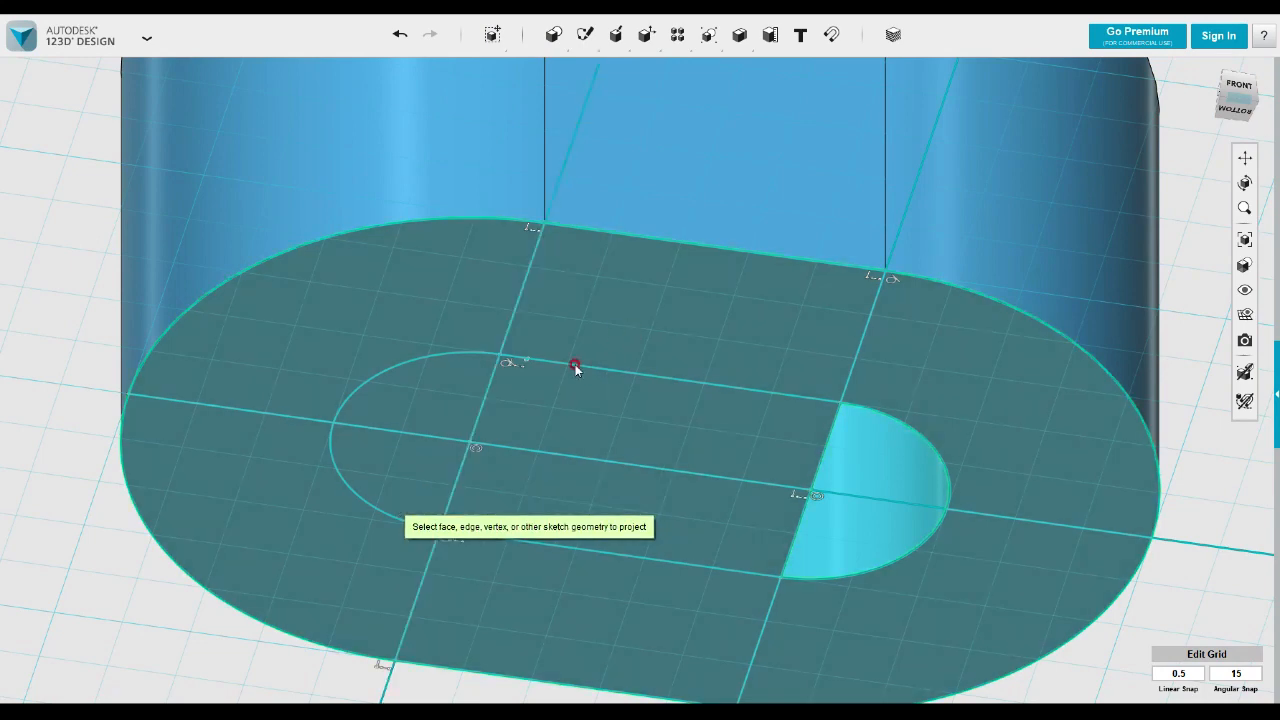
mouse_move(586, 38)
left_click(538, 324)
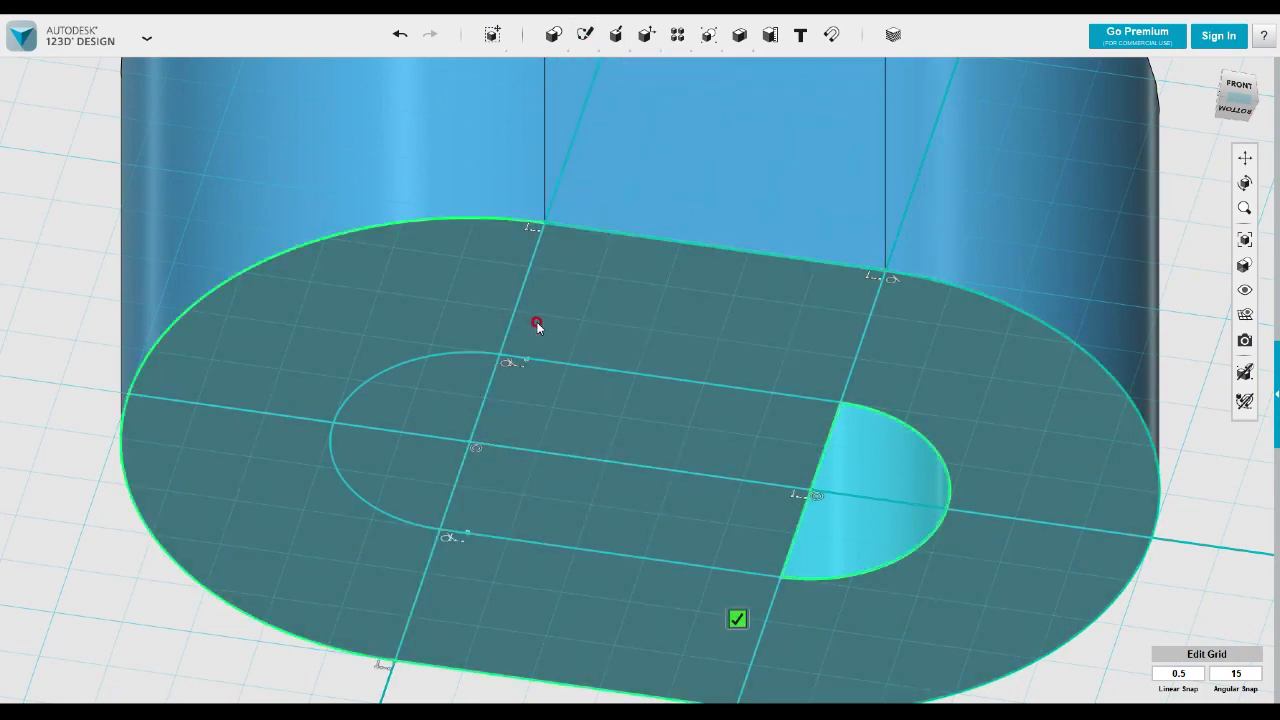
left_click(621, 248)
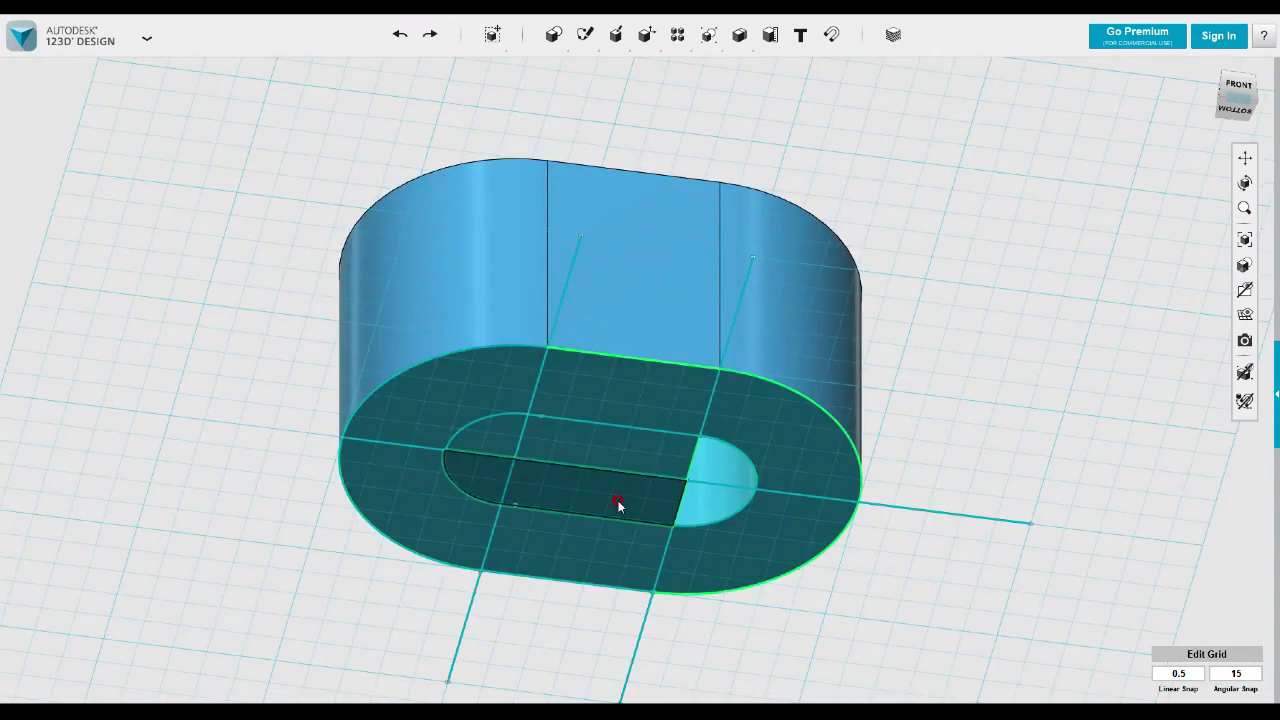
- Cut both halves of the inner slot's remaining region up through the solid with Extrude
left_click(618, 500)
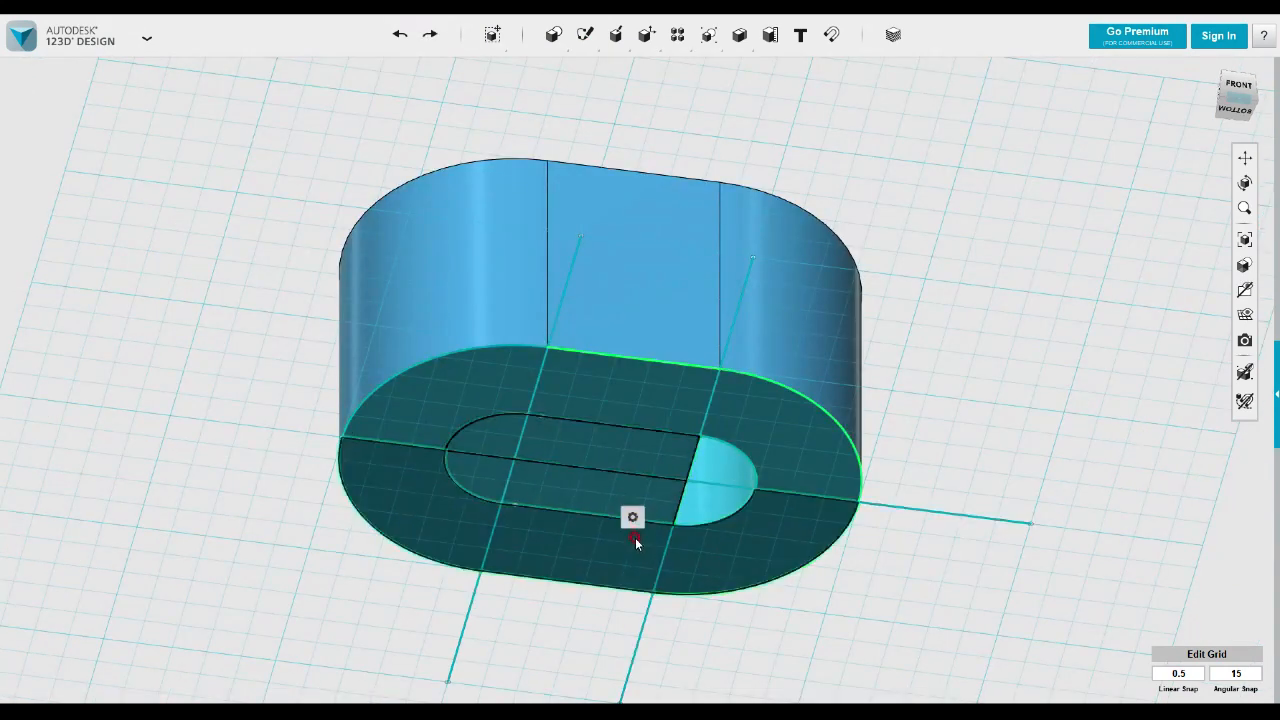
mouse_move(632, 518)
left_click(706, 520)
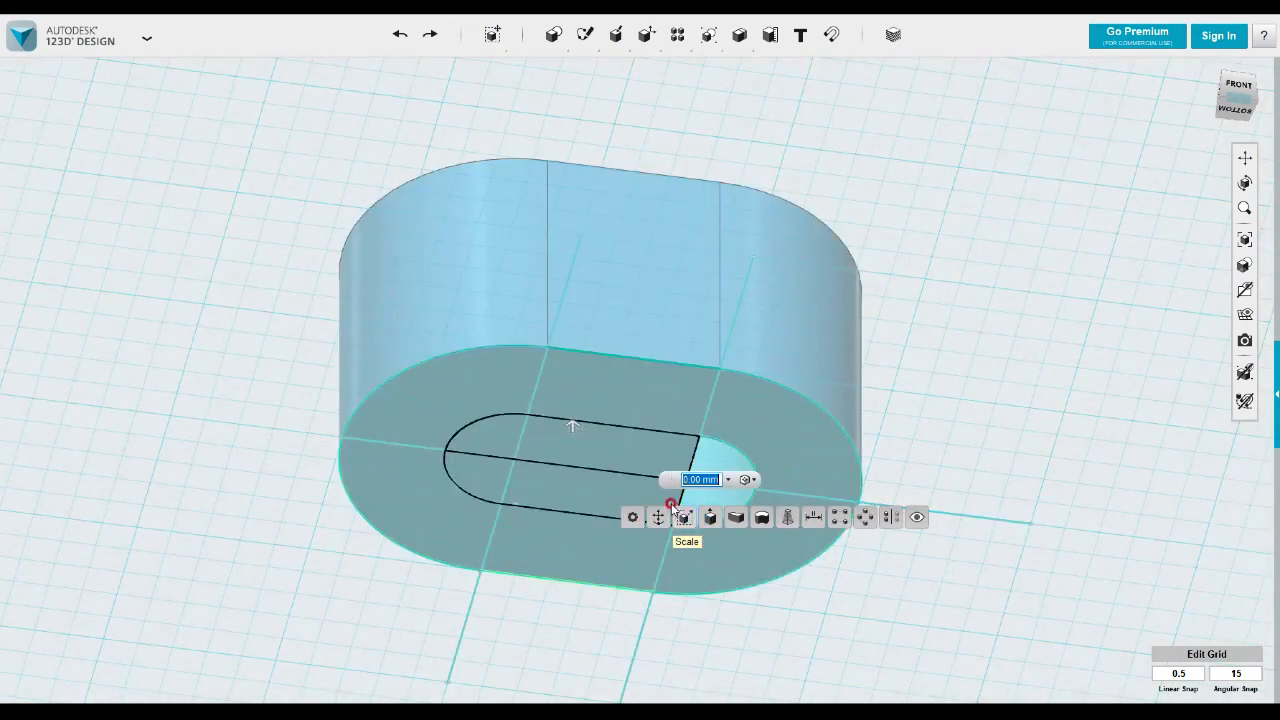
left_click(578, 435)
left_click(920, 143)
- In the top view, try to sketch a 190 by 75 mm rectangle starting level with the outer slot's upper-left extents
right_click_drag(934, 160, 988, 291)
left_click(1238, 95)
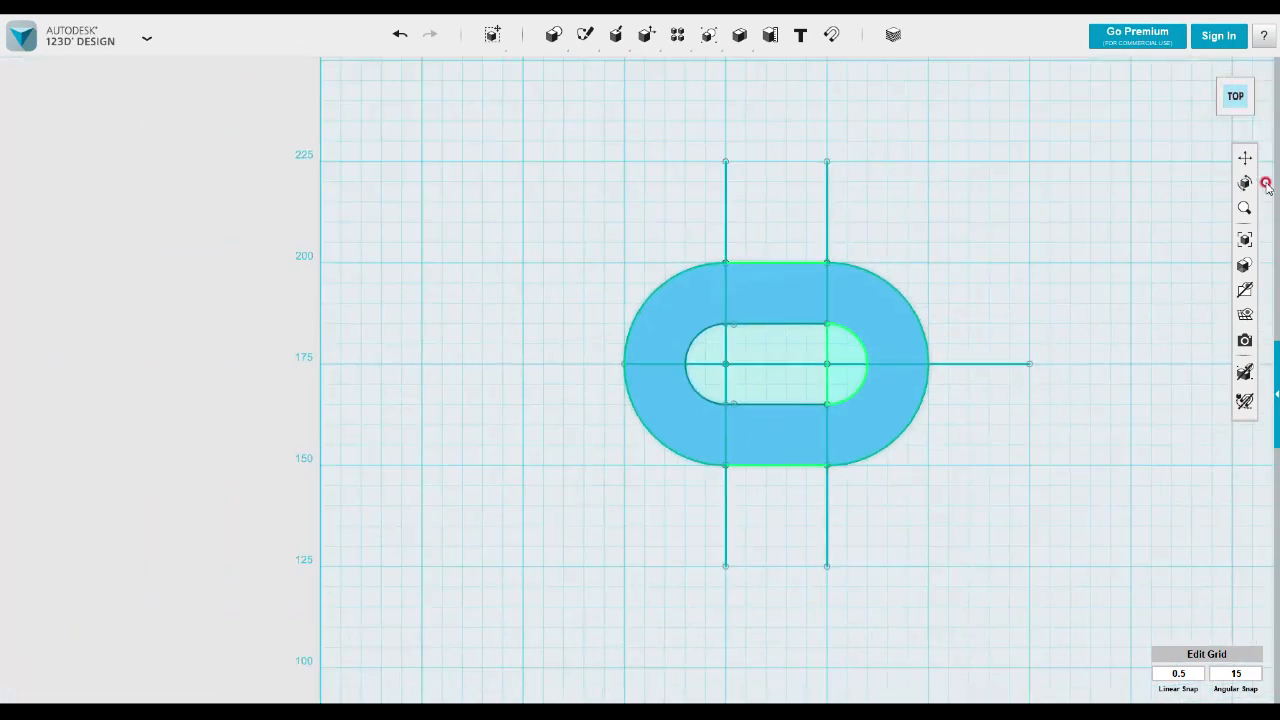
left_click(1245, 157)
left_click_drag(1130, 251, 771, 233)
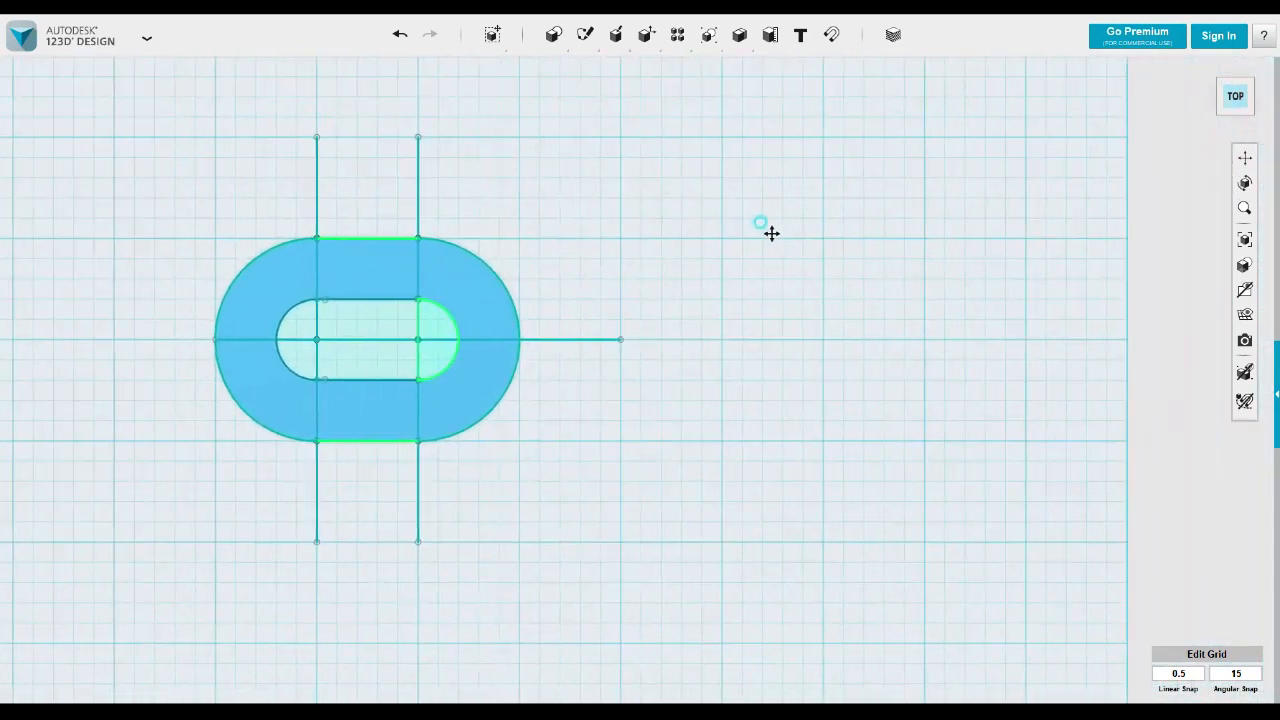
left_click(1245, 157)
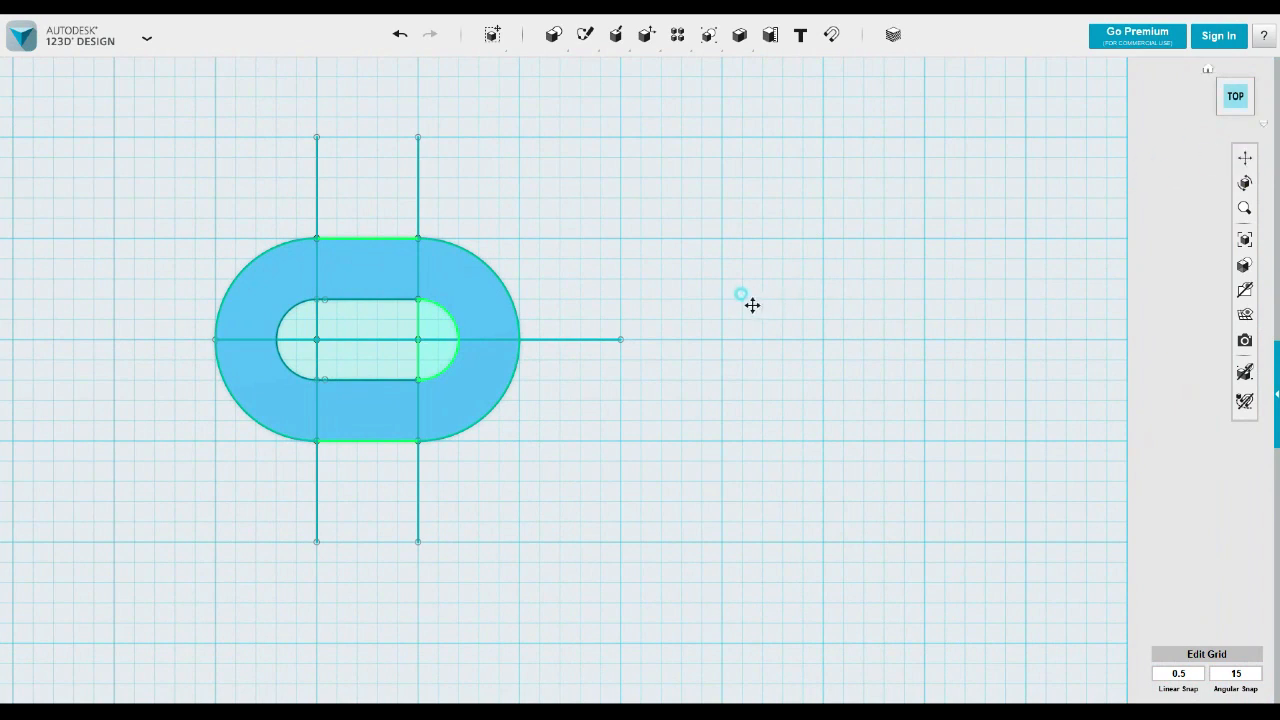
mouse_move(585, 35)
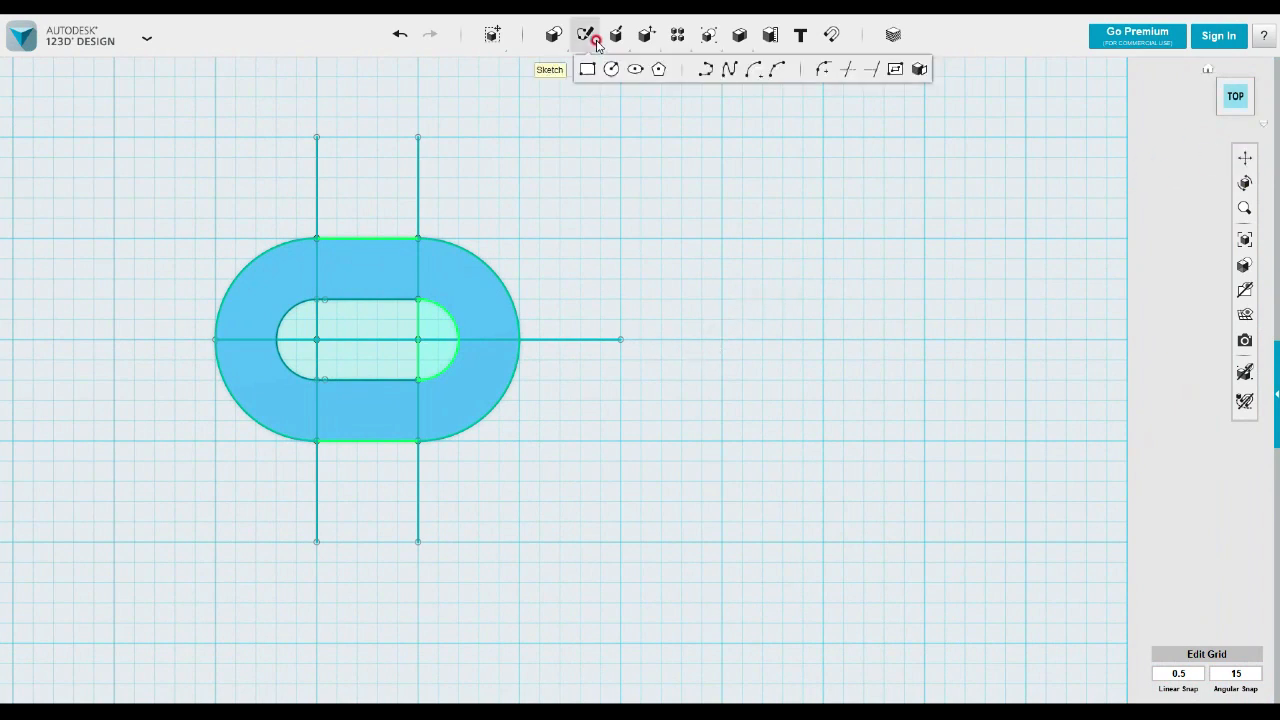
left_click(590, 78)
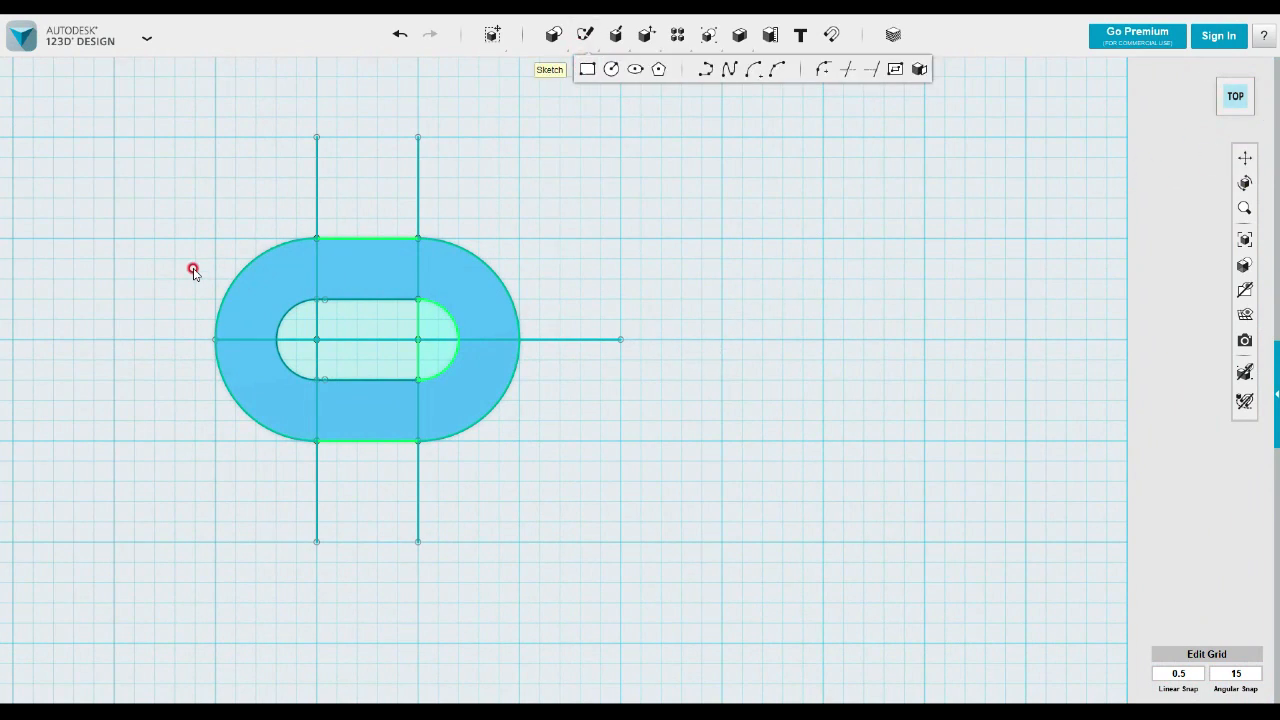
left_click(217, 241)
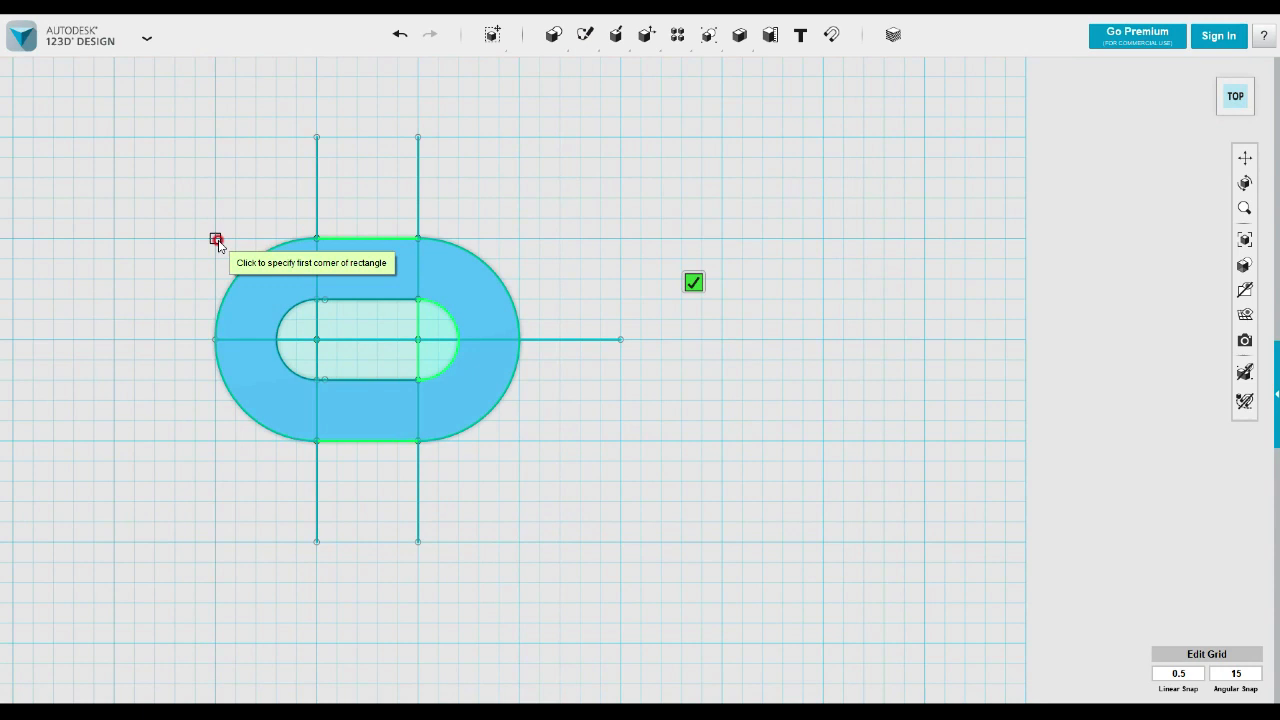
left_click(217, 241)
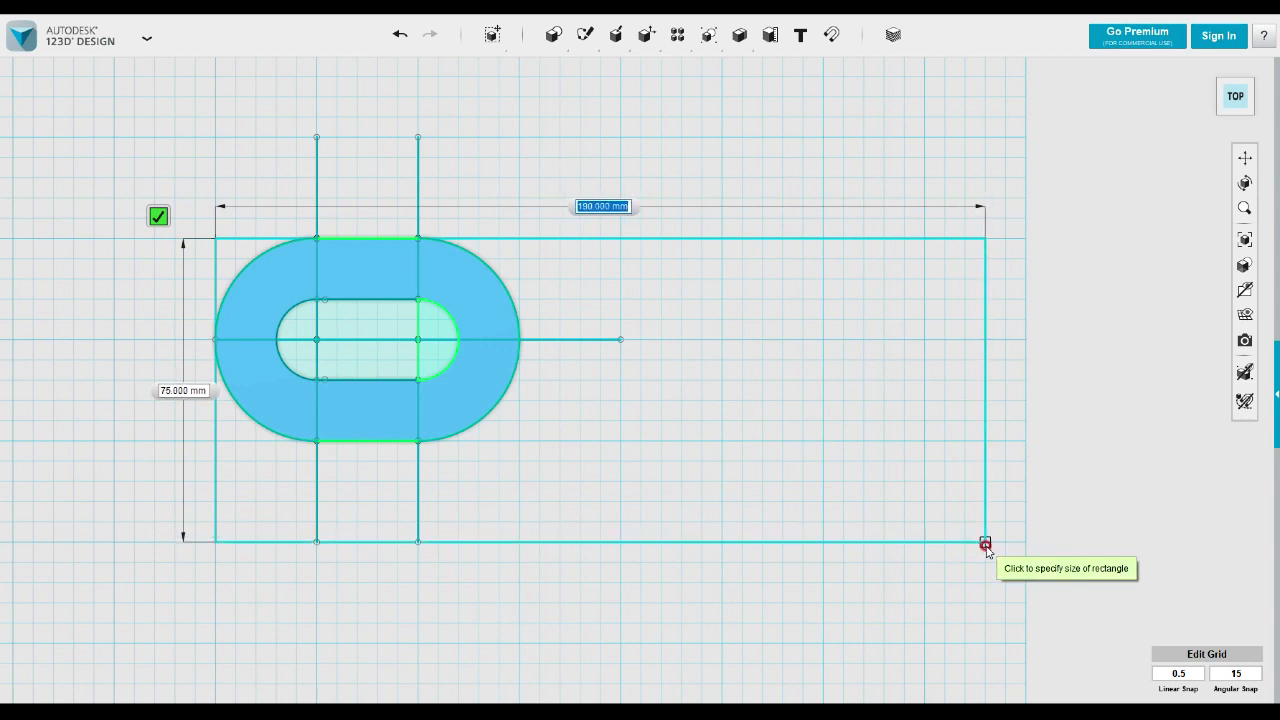
left_click(985, 543)
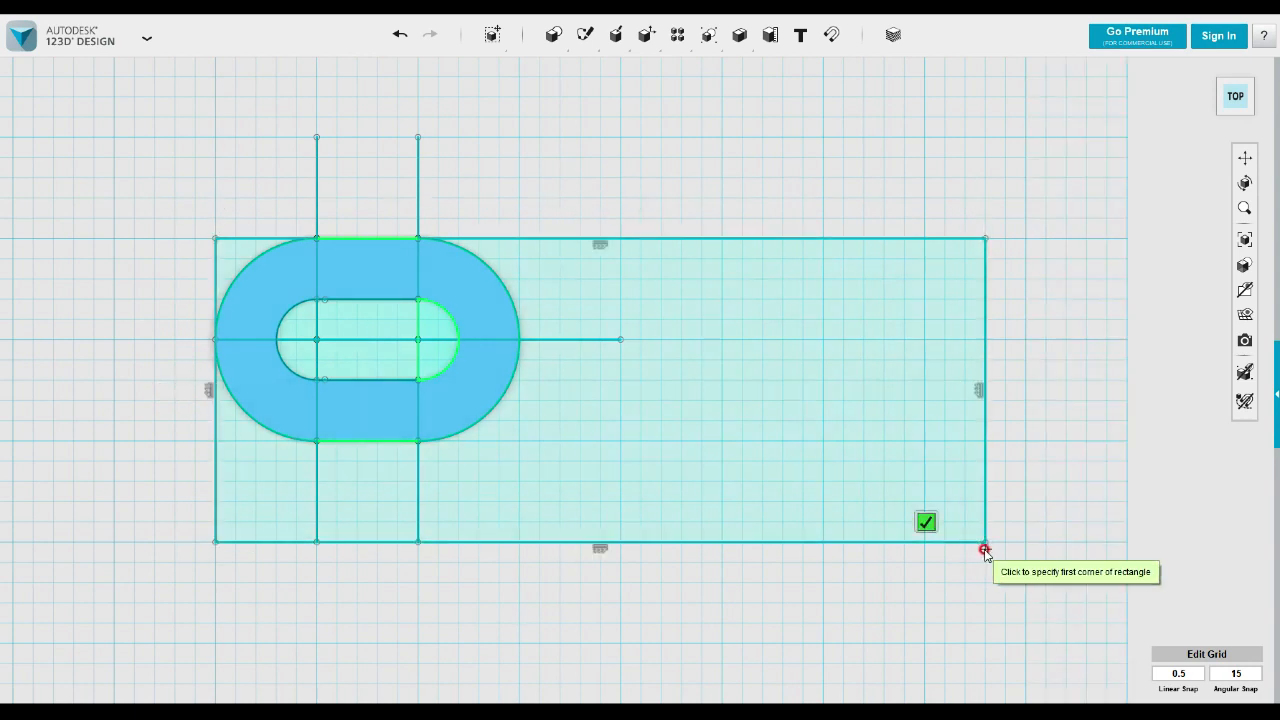
key("ctrl+z")
- Sketch a 190 by 50 mm rectangle from the outer slot's upper-left extents, matching the slot's full width and extending past its right end
mouse_move(565, 35)
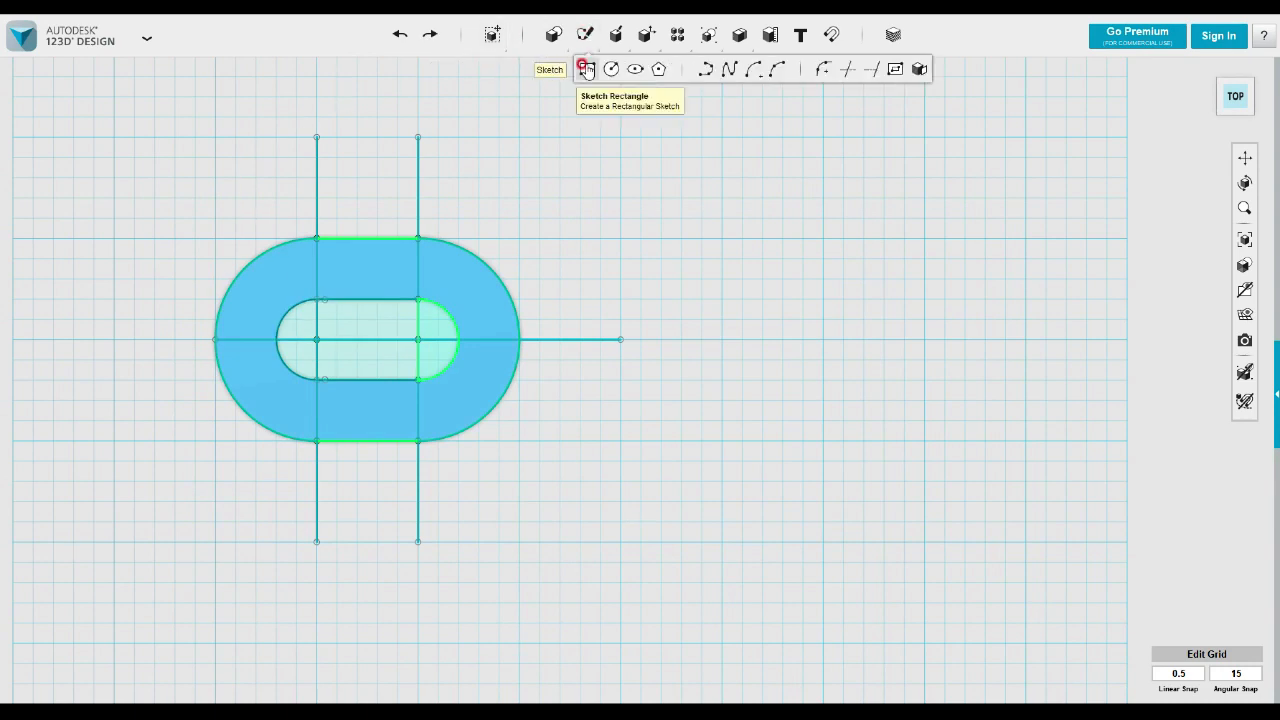
left_click(584, 68)
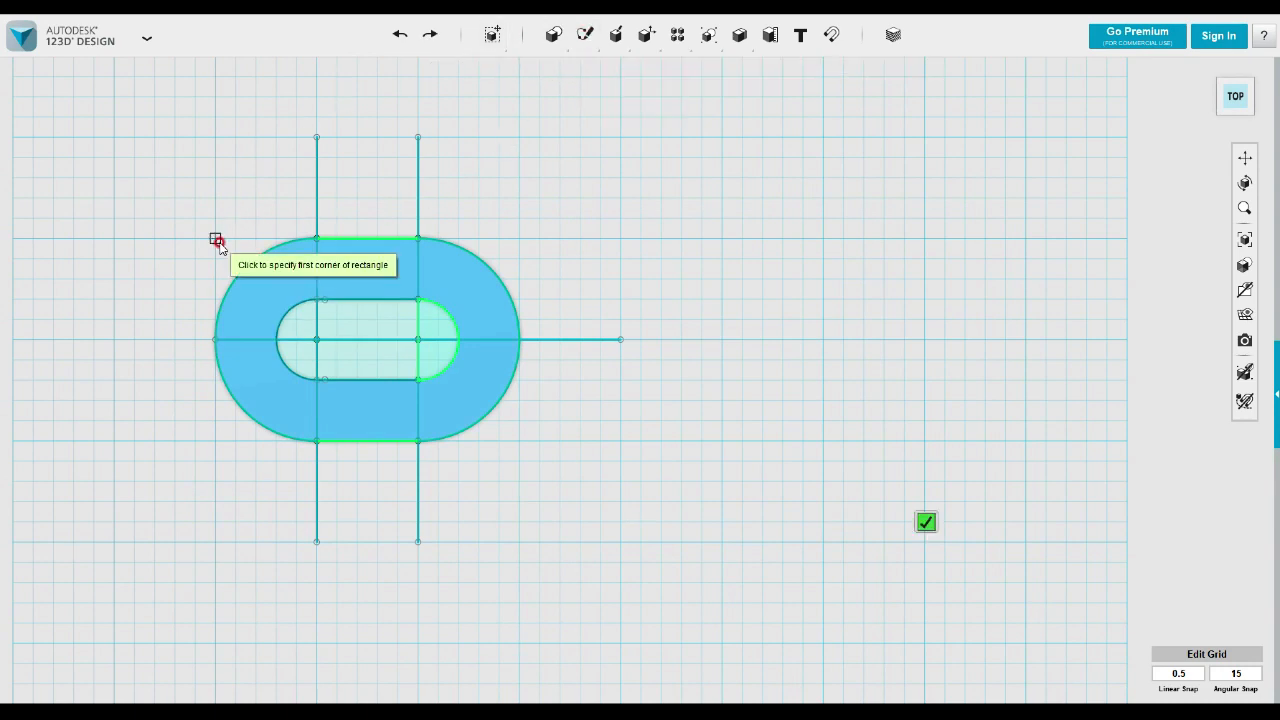
left_click(215, 240)
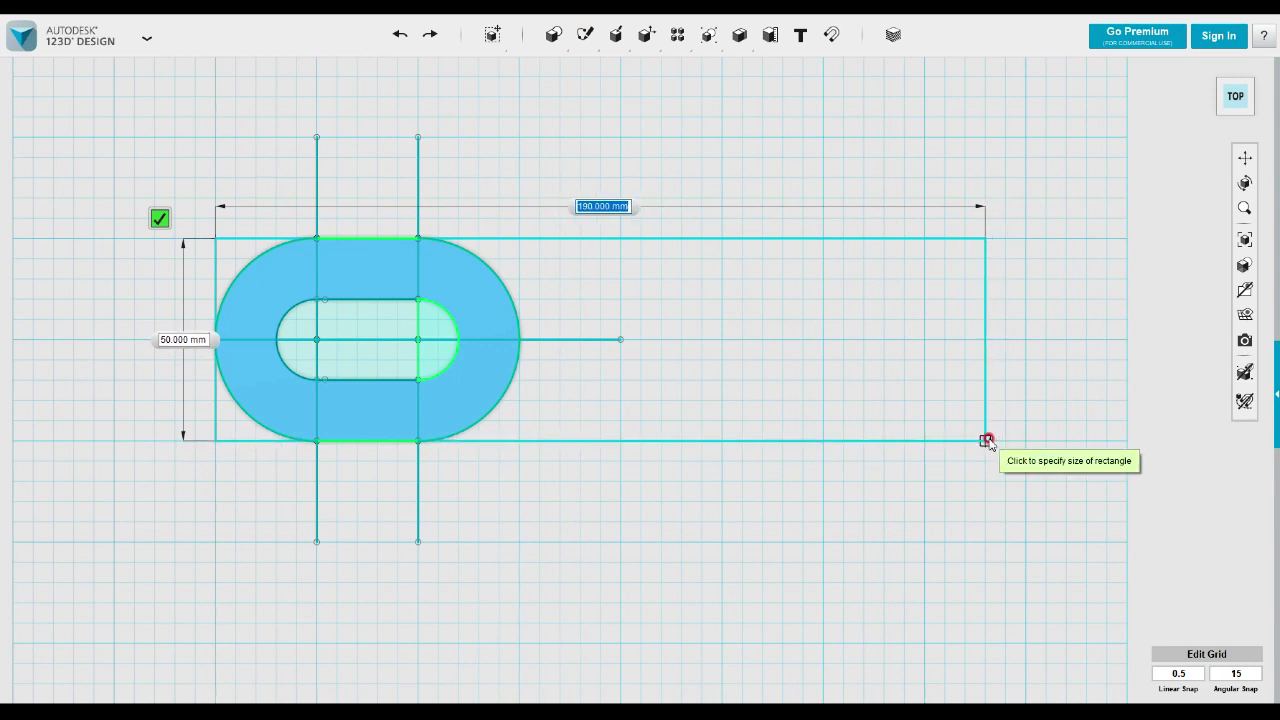
left_click(986, 440)
mouse_move(908, 500)
right_mouse_down()
mouse_move(898, 467)
mouse_move(906, 475)
right_mouse_up()
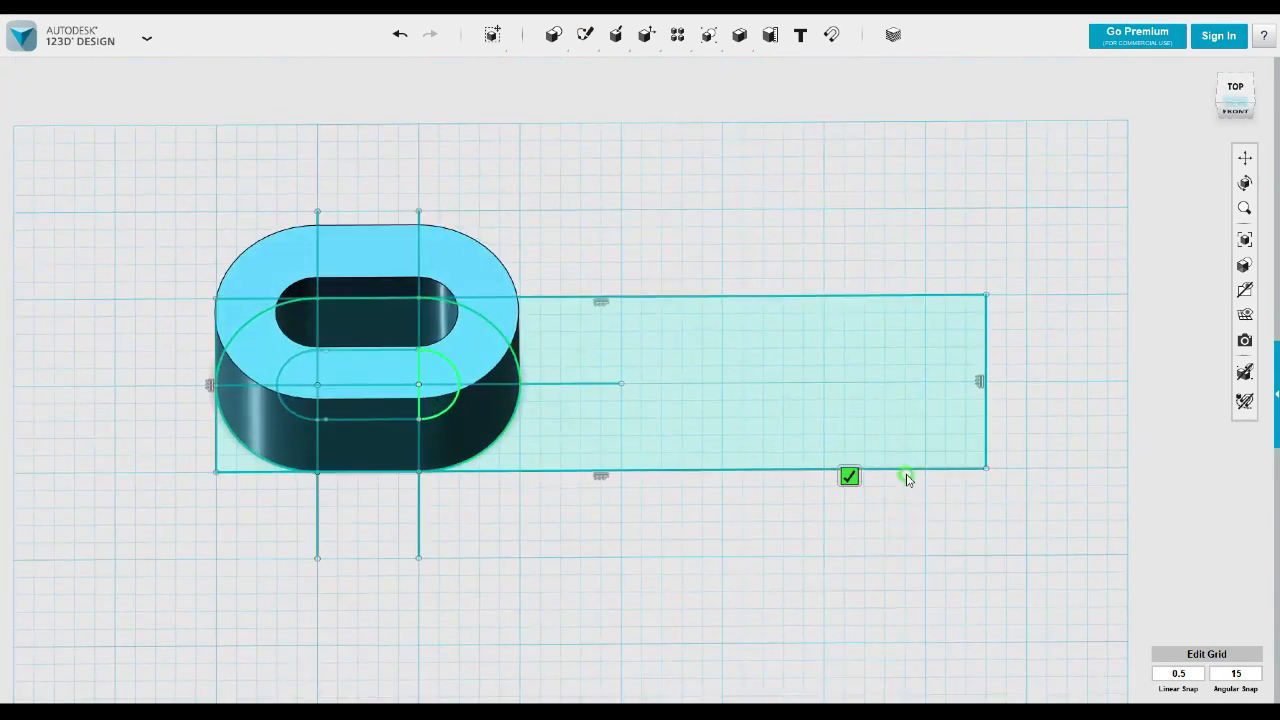
left_click(849, 478)
- Check from above and below which regions of the rectangle sketch can be selected around the slotted solid
mouse_move(777, 537)
right_mouse_down()
mouse_move(763, 520)
mouse_move(736, 552)
mouse_move(736, 540)
right_mouse_up()
mouse_move(706, 545)
middle_mouse_down()
mouse_move(693, 487)
mouse_move(704, 499)
middle_mouse_up()
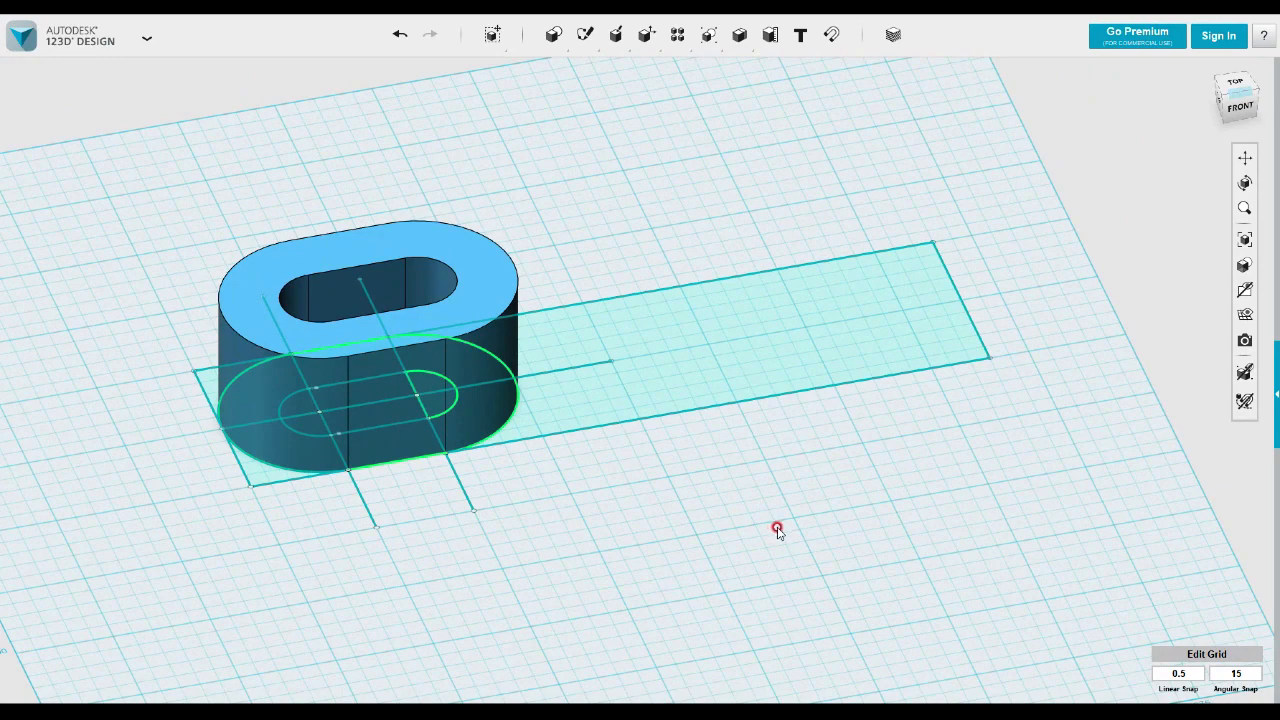
mouse_move(777, 527)
right_mouse_down()
mouse_move(771, 513)
mouse_move(763, 533)
right_mouse_up()
left_click(811, 405)
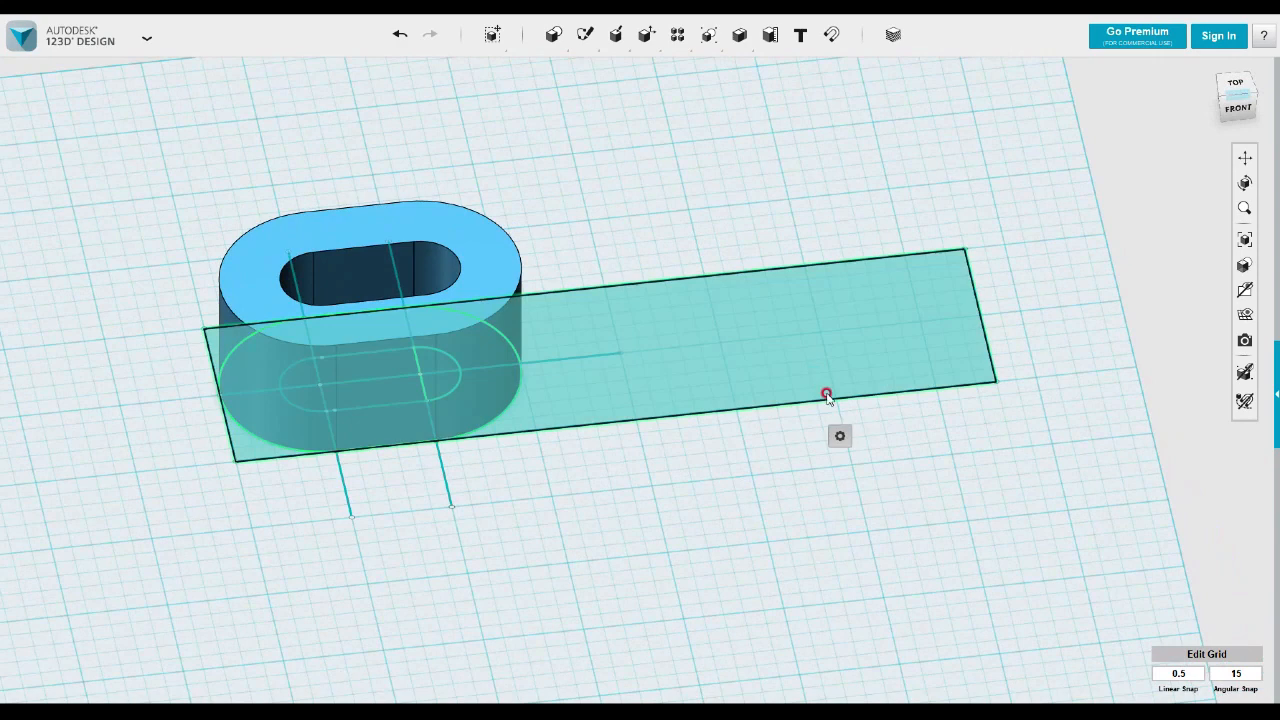
mouse_move(843, 437)
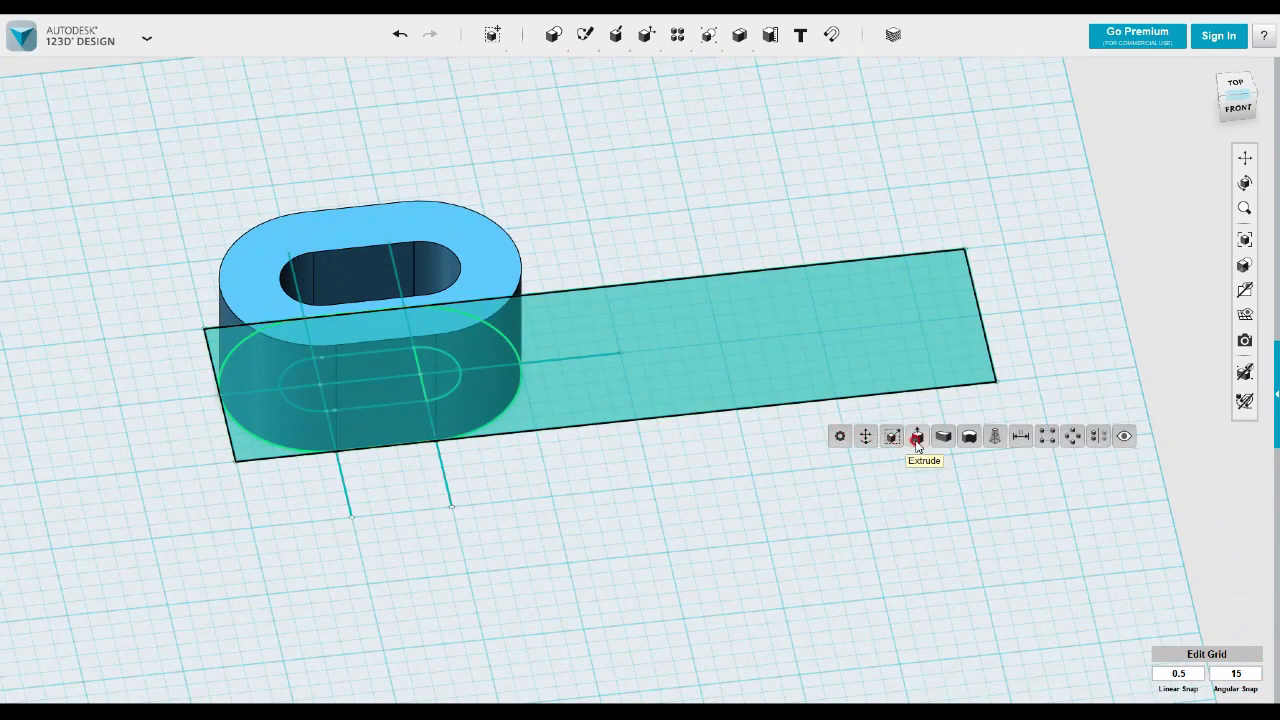
mouse_move(766, 451)
right_mouse_down()
mouse_move(757, 374)
mouse_move(603, 514)
right_mouse_up()
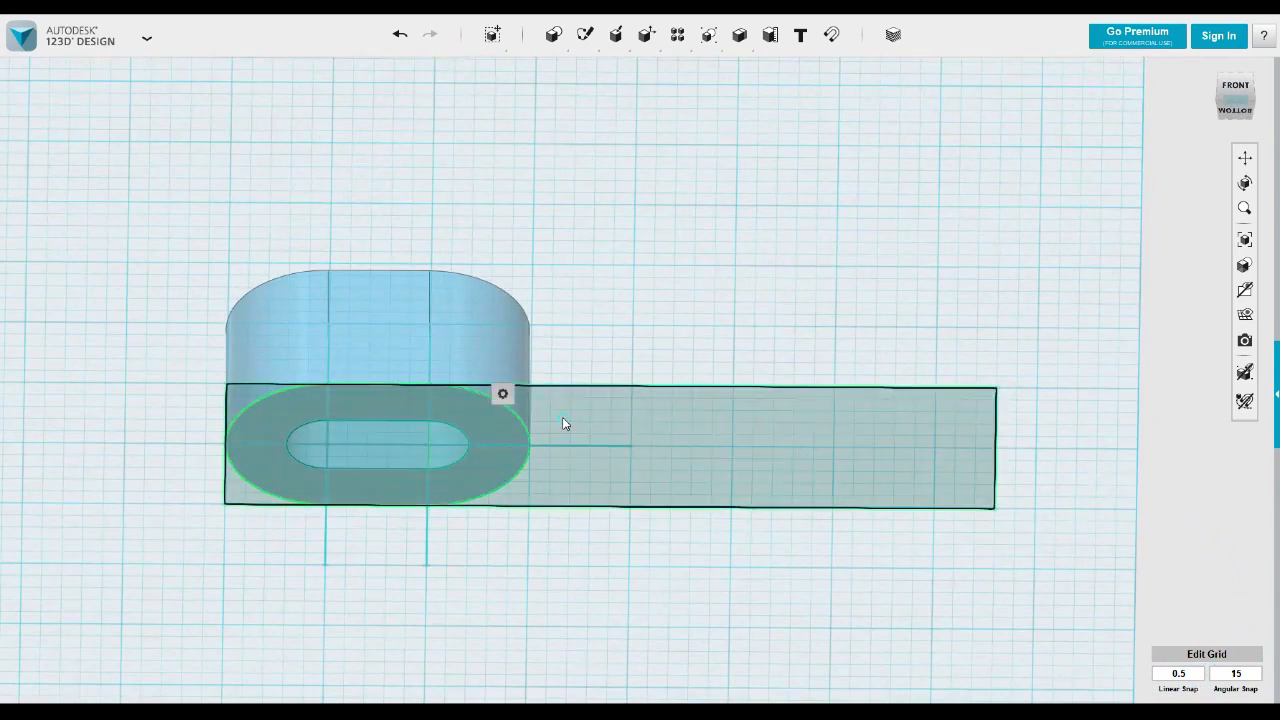
left_click(511, 448)
left_click(523, 414)
left_click(532, 431)
right_click_drag(589, 546, 620, 517)
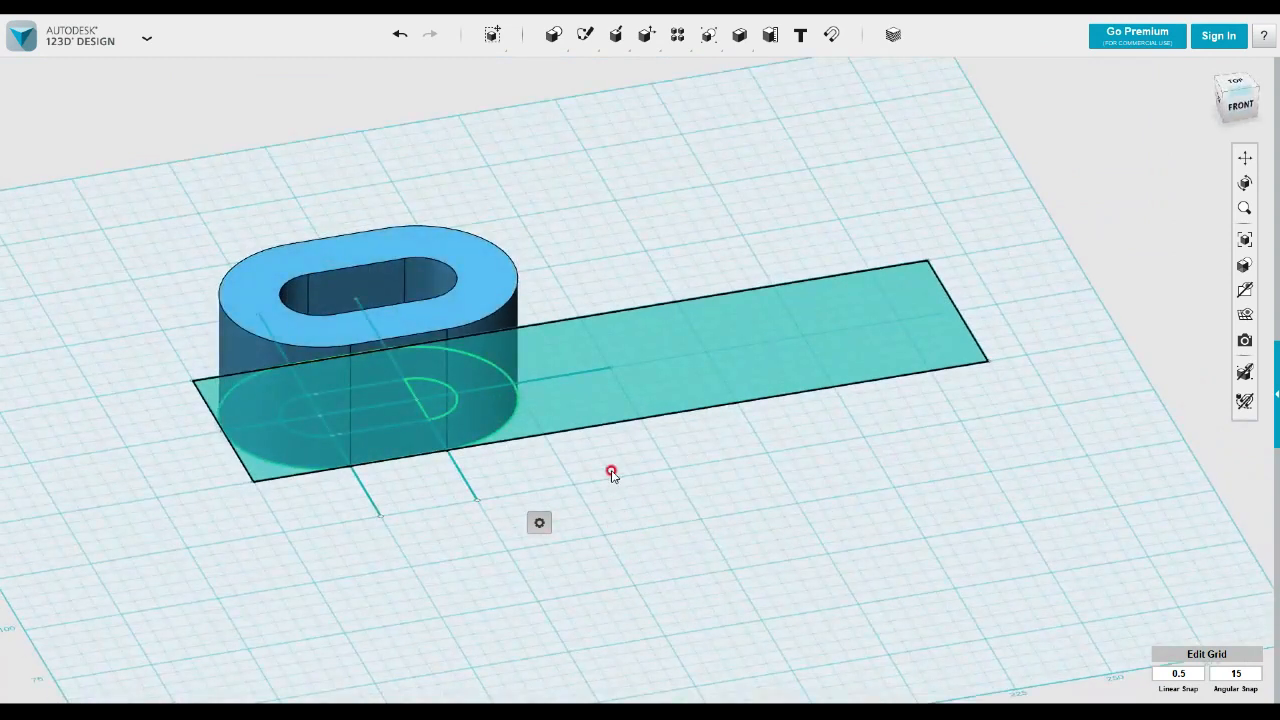
- Extrude the rectangle upward as a New Solid to form a thin plate around the slotted solid's base
mouse_move(539, 522)
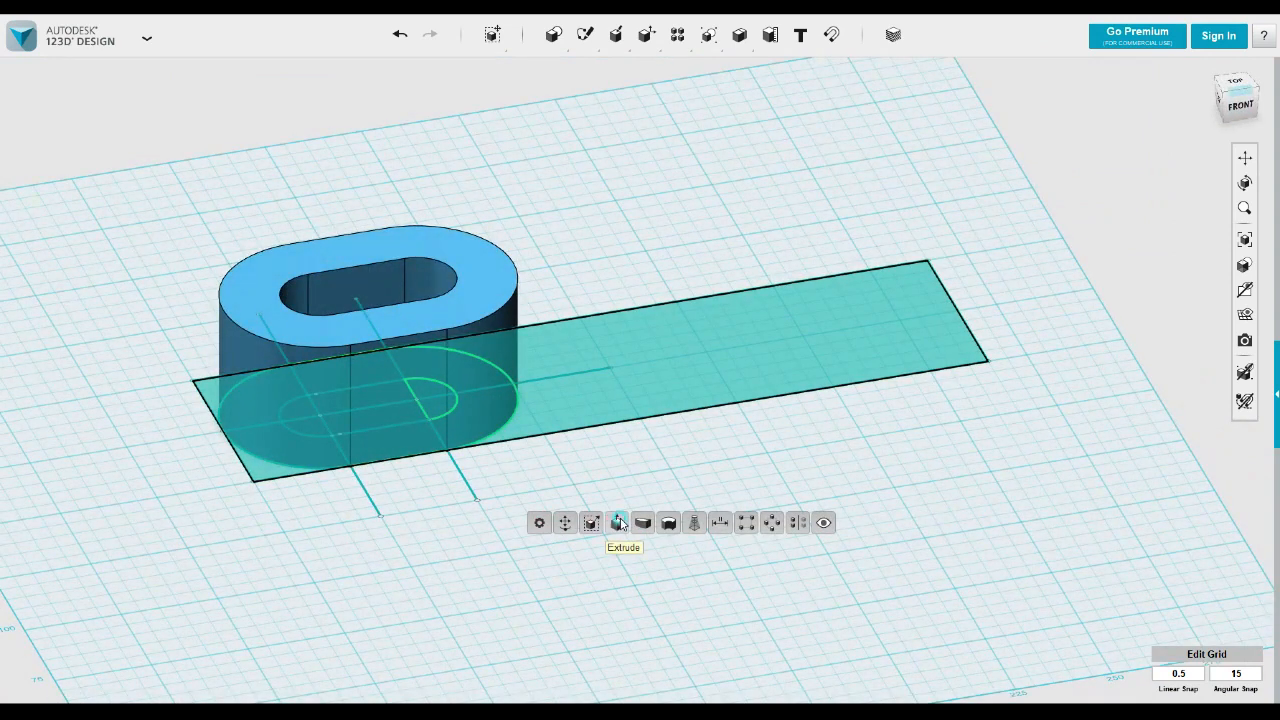
left_click(619, 522)
left_click(588, 345)
left_click_drag(589, 331, 588, 328)
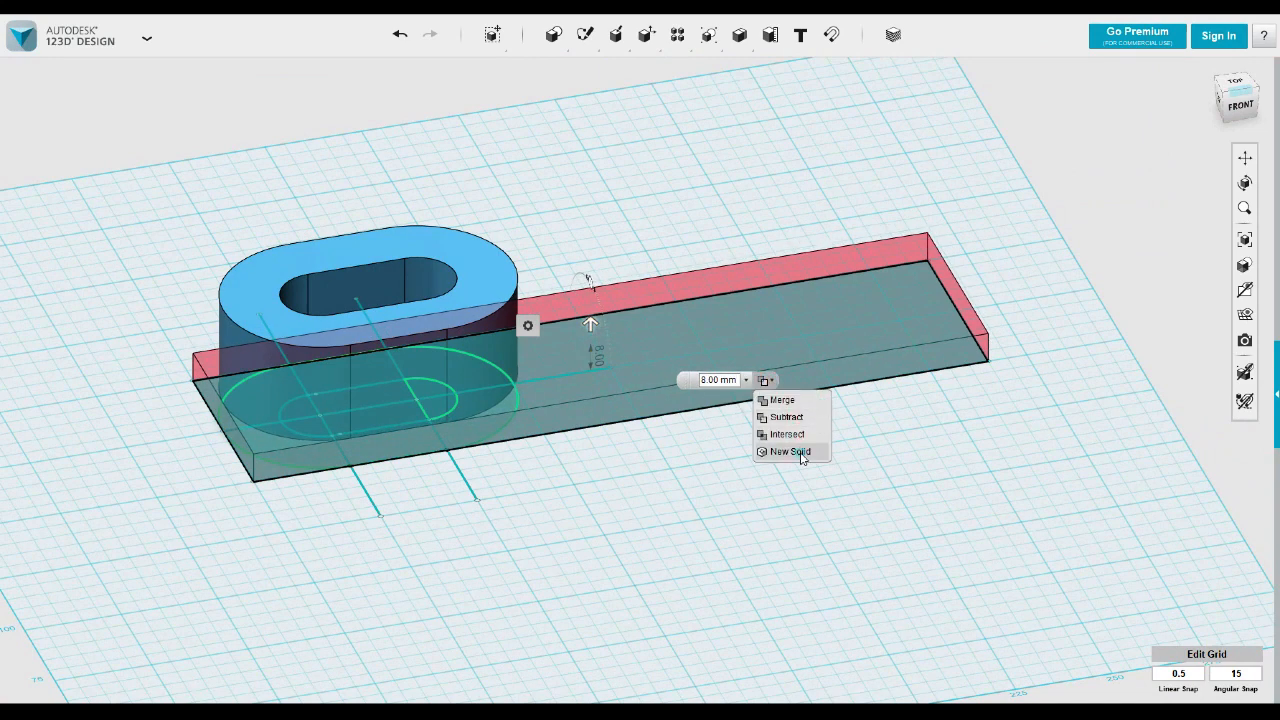
left_click(790, 452)
left_click_drag(589, 327, 589, 318)
left_click(666, 496)
- Inspect the new plate from below around the slotted solid and undo the last operation
right_click_drag(663, 491, 651, 545)
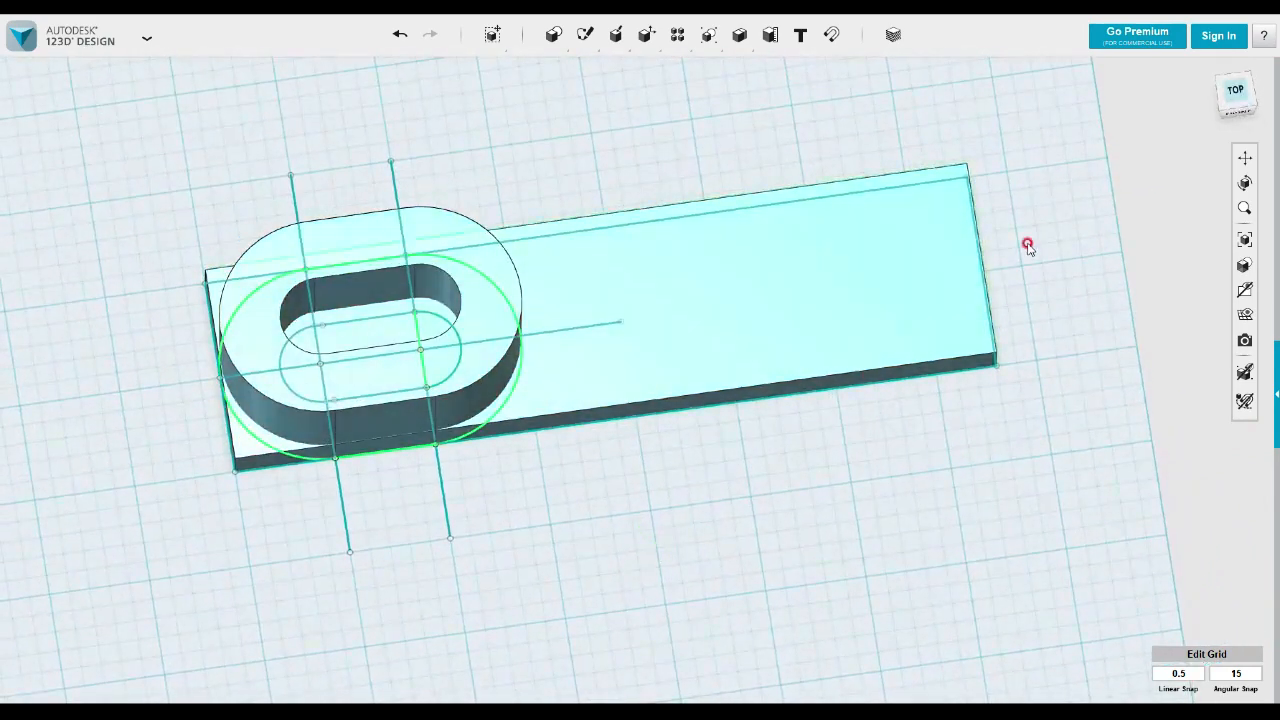
left_click(1235, 94)
right_click_drag(346, 523, 254, 443)
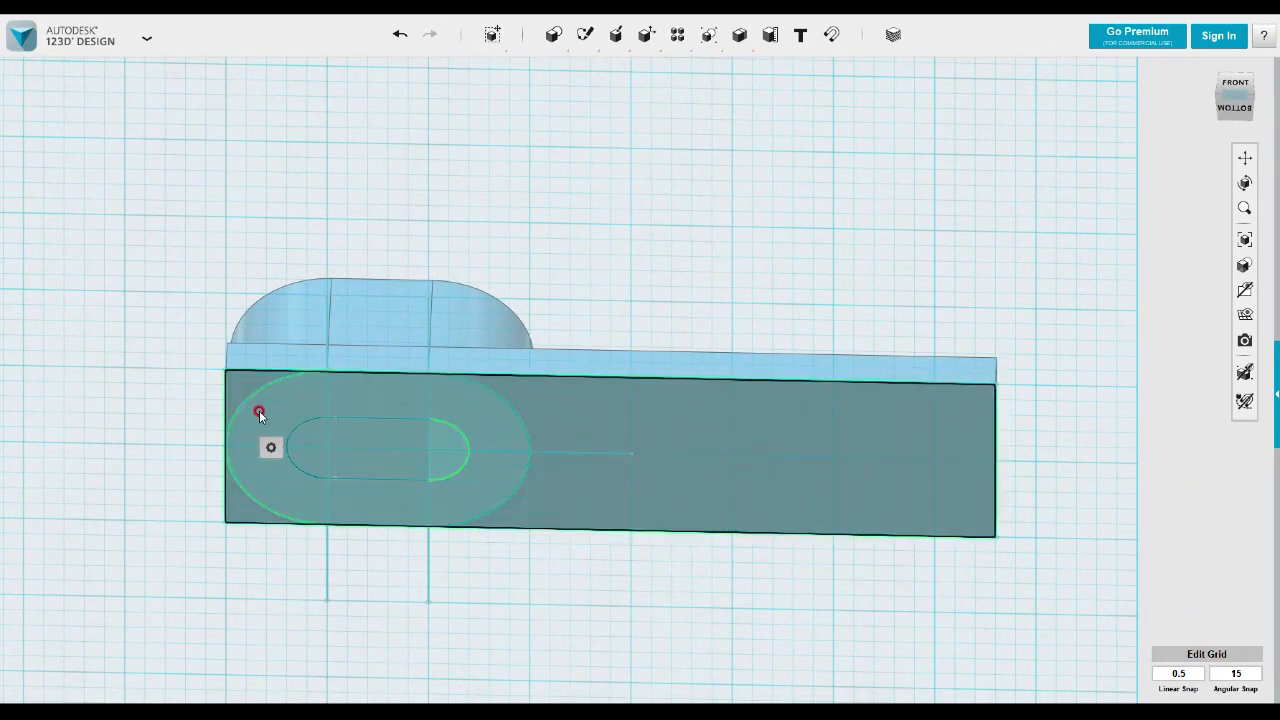
key("ctrl+z")
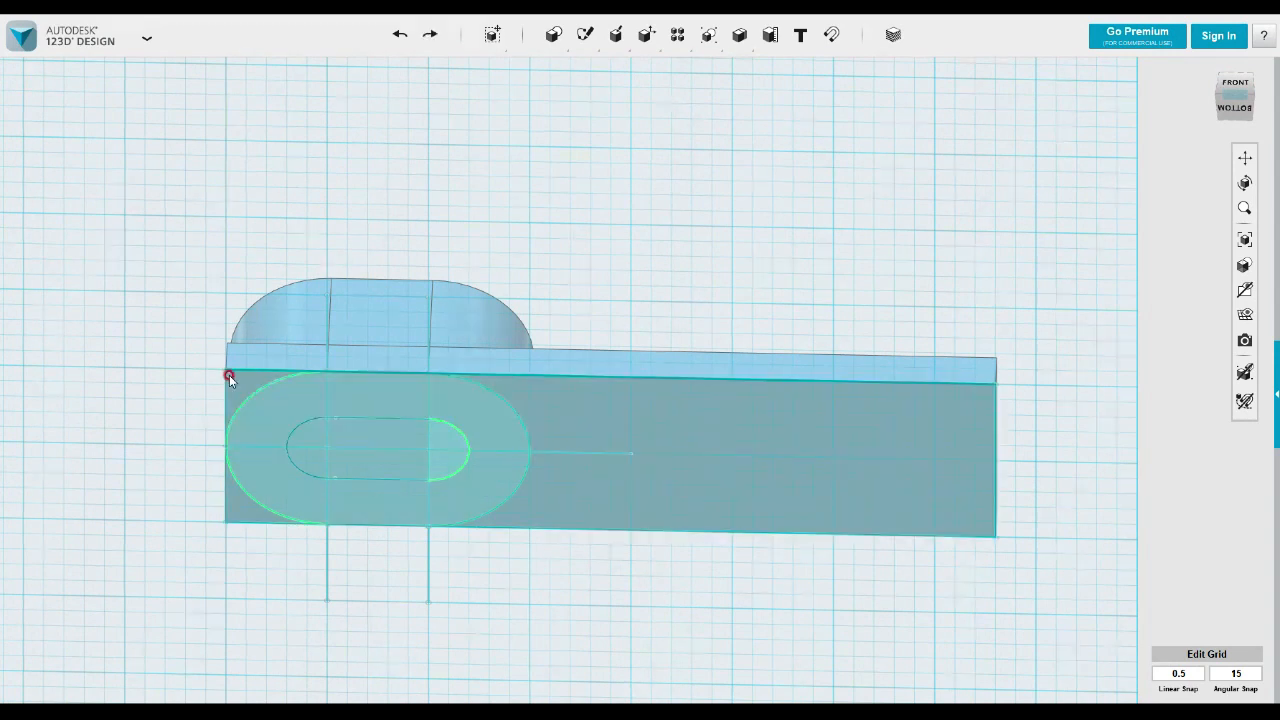
- Add polyline segments to the slot sketch, running from one outer tangent point around both plate end corners to the opposite tangent point
scroll(266, 378, "up", 3)
mouse_move(586, 38)
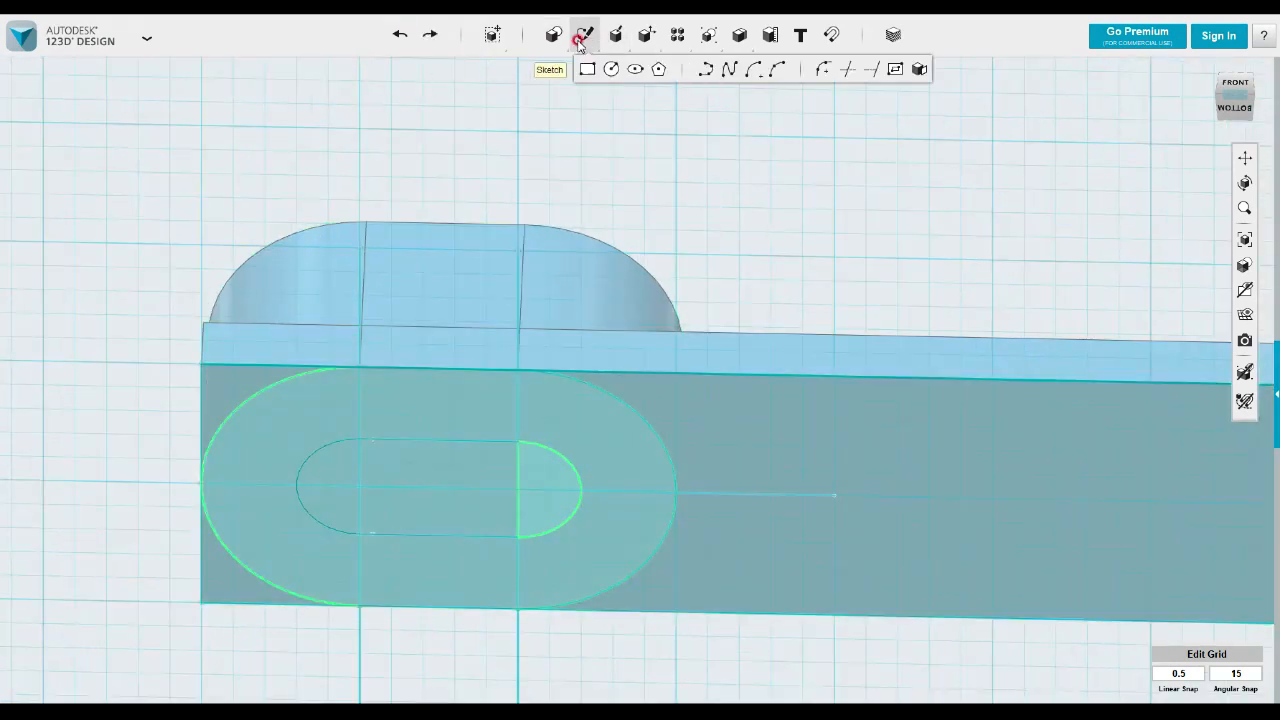
left_click(703, 72)
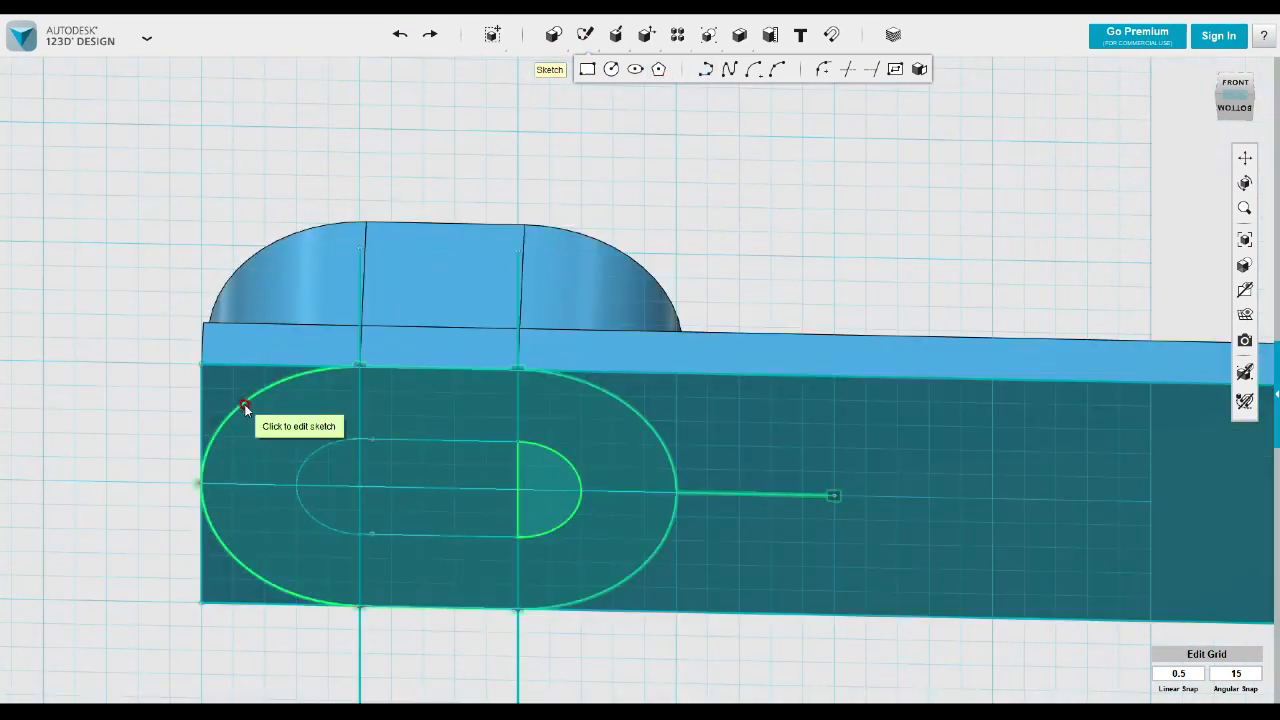
left_click(244, 408)
left_click(362, 367)
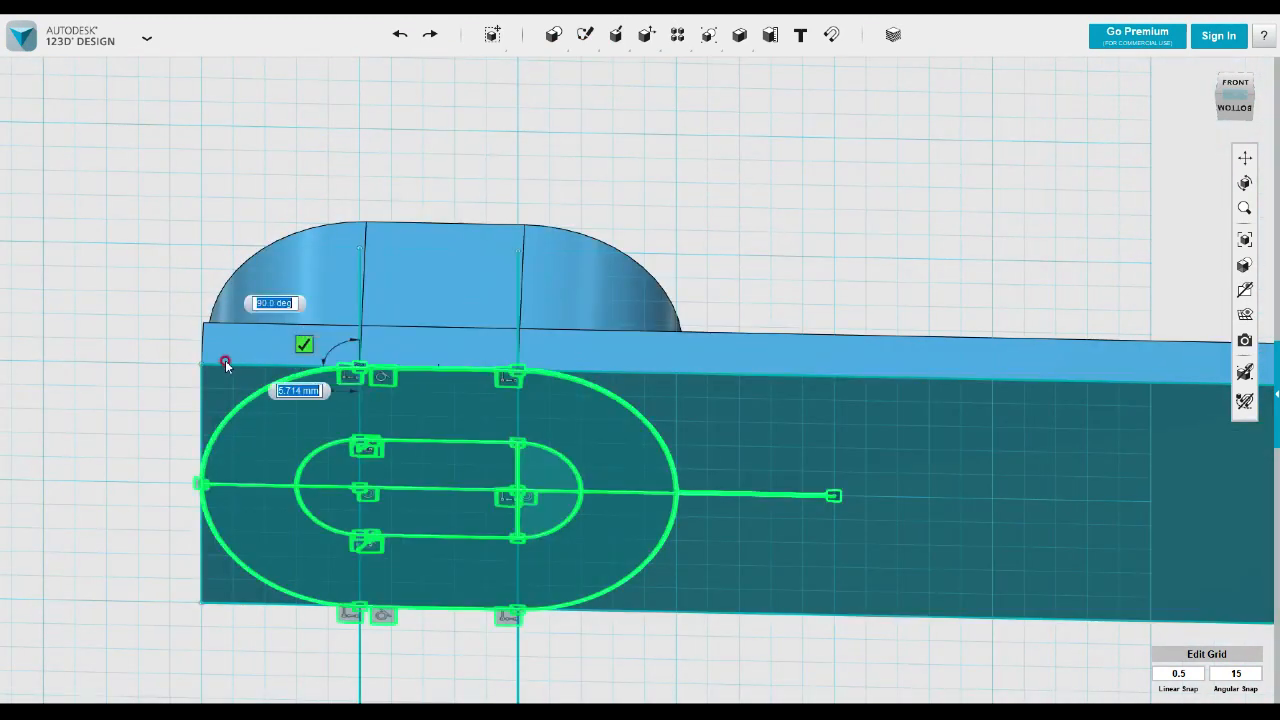
left_click(201, 363)
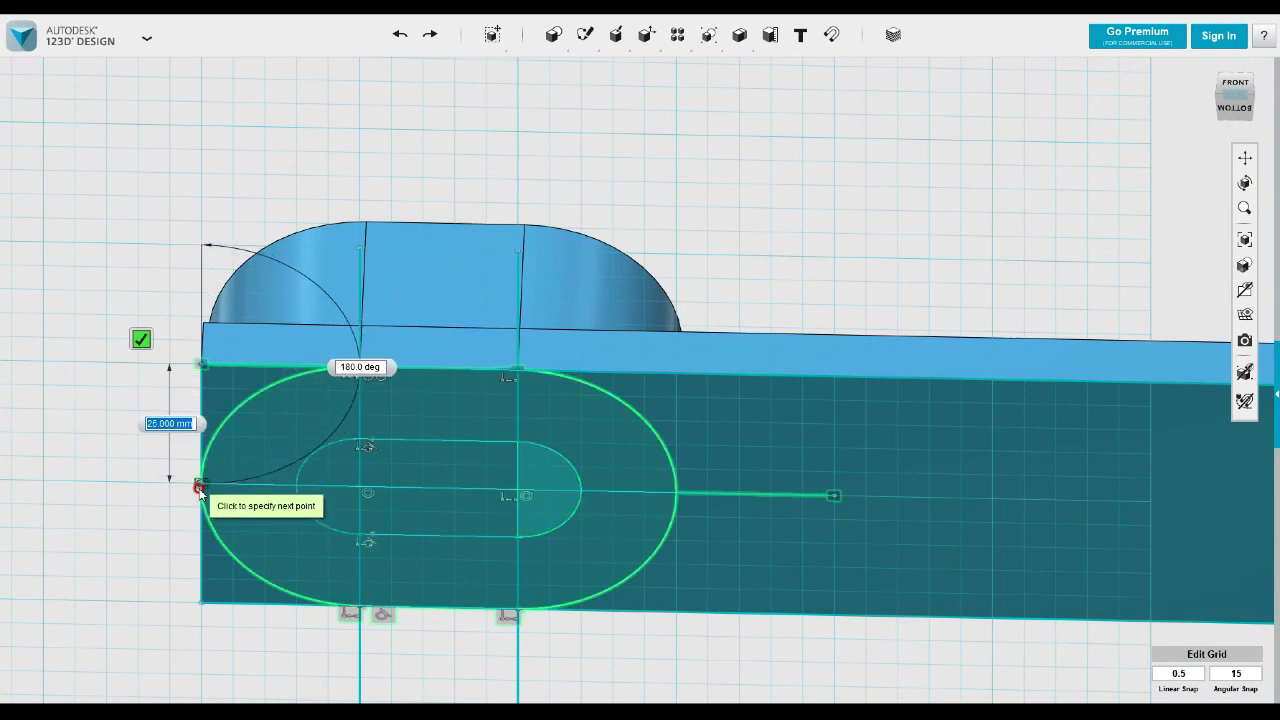
left_click(201, 602)
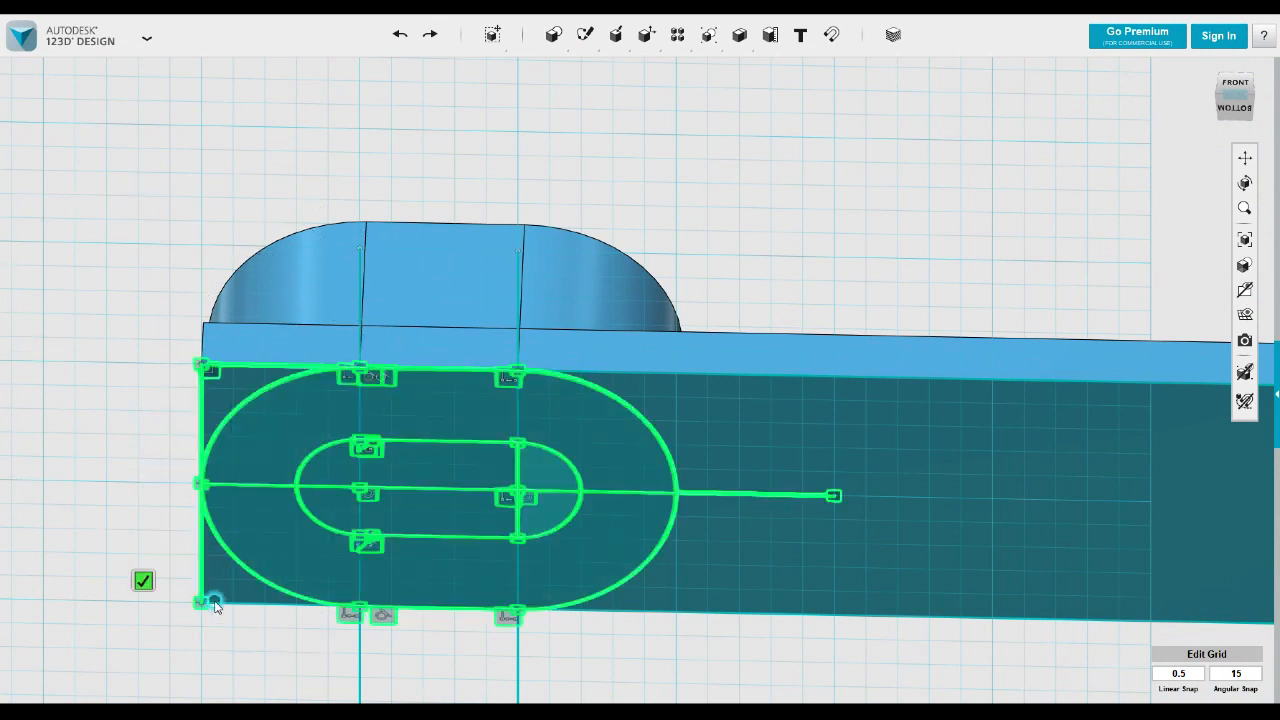
left_click(360, 606)
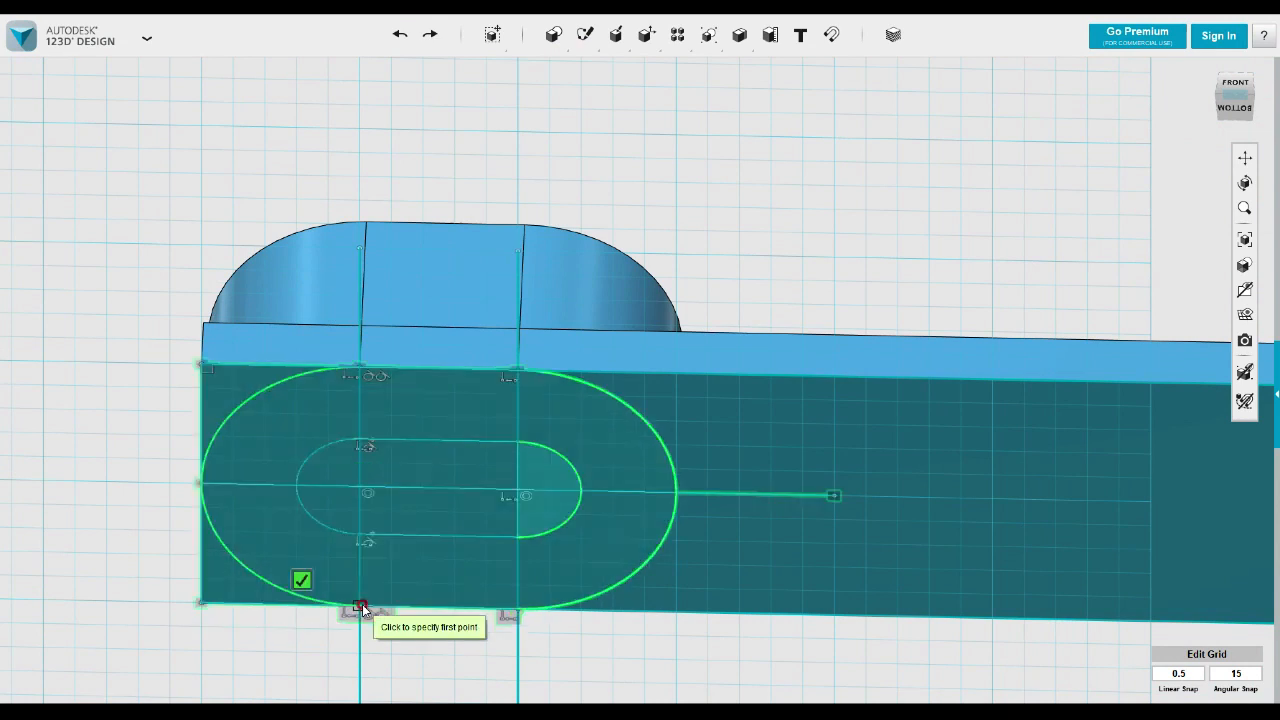
key("Escape")
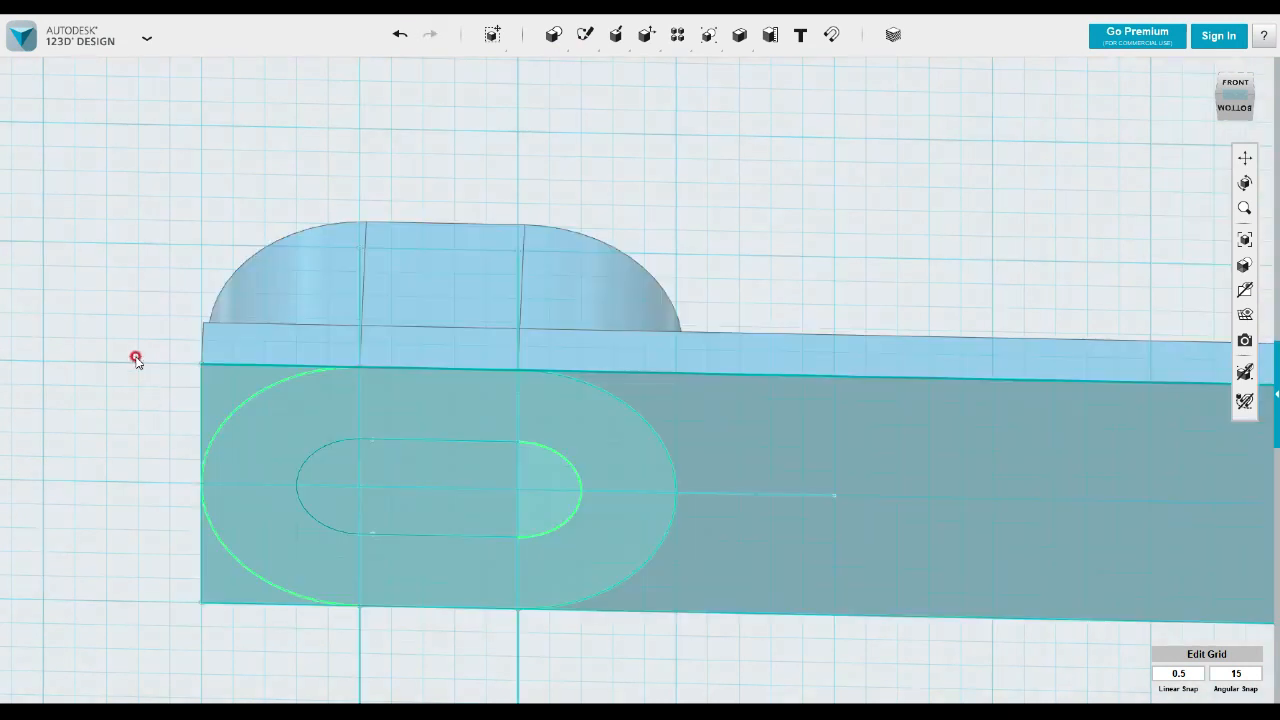
- Extrude one corner region between the polyline and the outer slot arc 81 mm upward as Subtract, trimming that plate corner
left_click(226, 574)
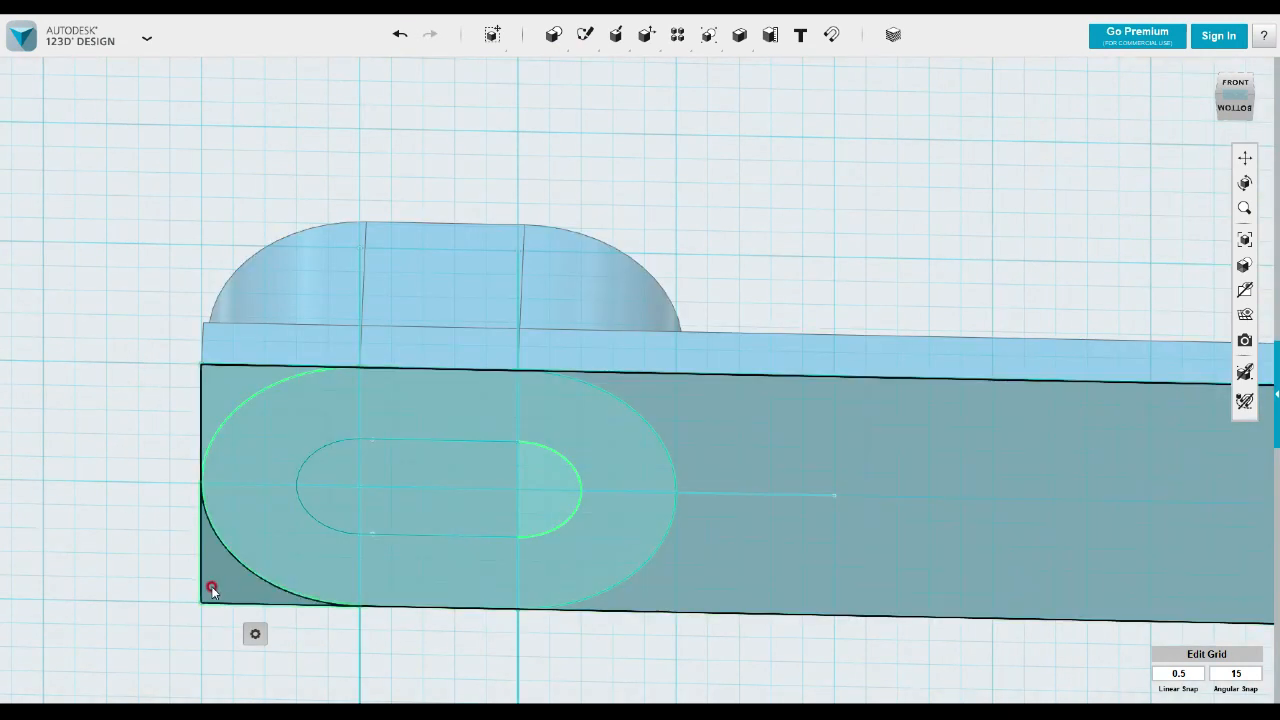
left_click(218, 588)
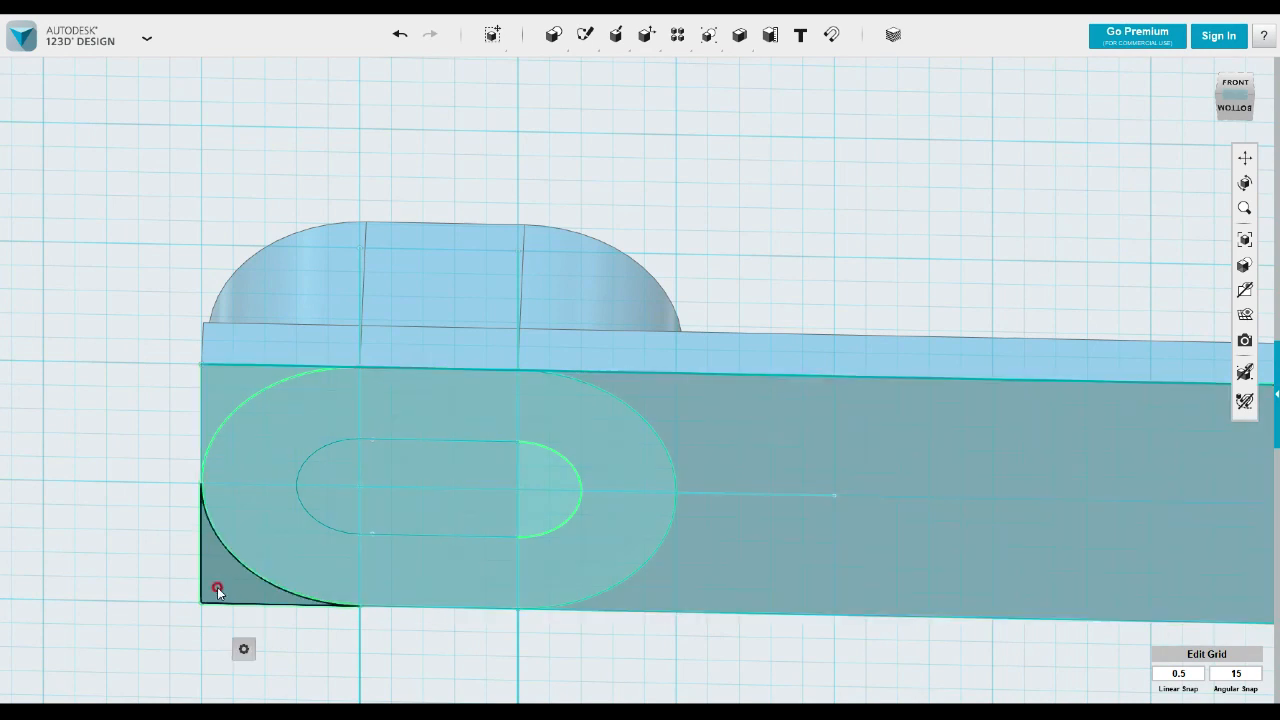
left_click(241, 652)
left_click(313, 651)
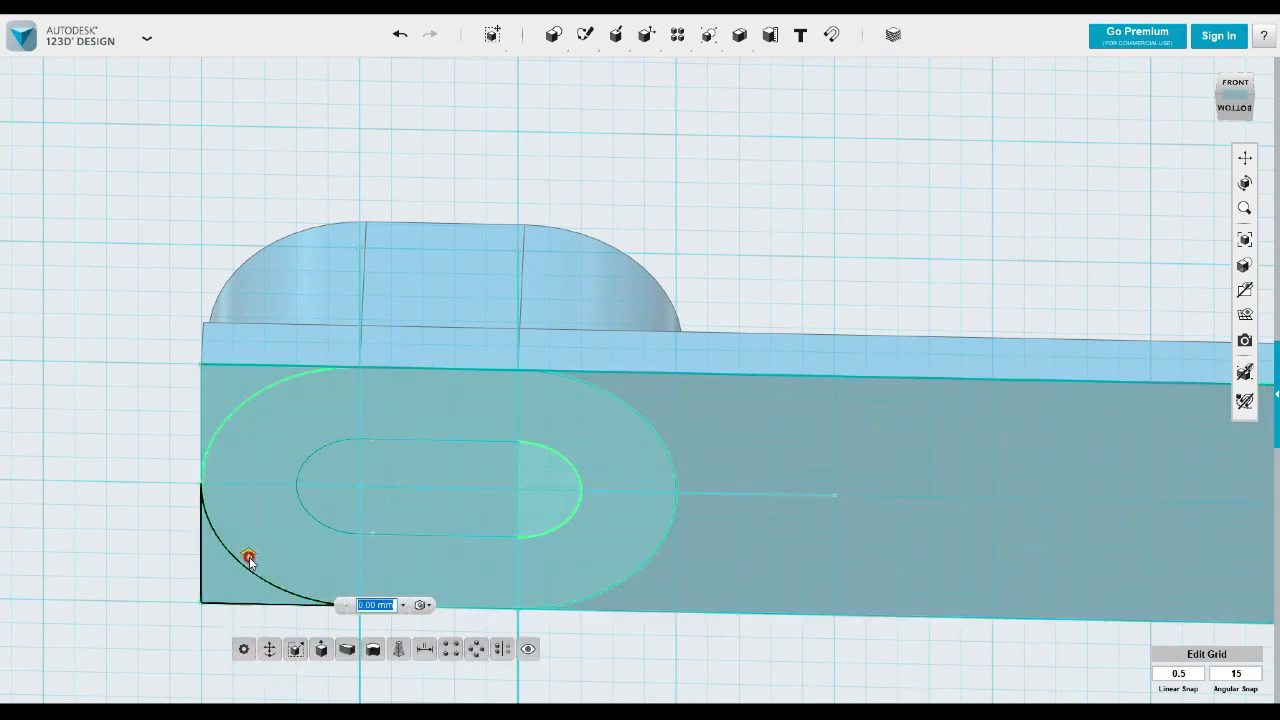
right_click_drag(191, 234, 392, 206)
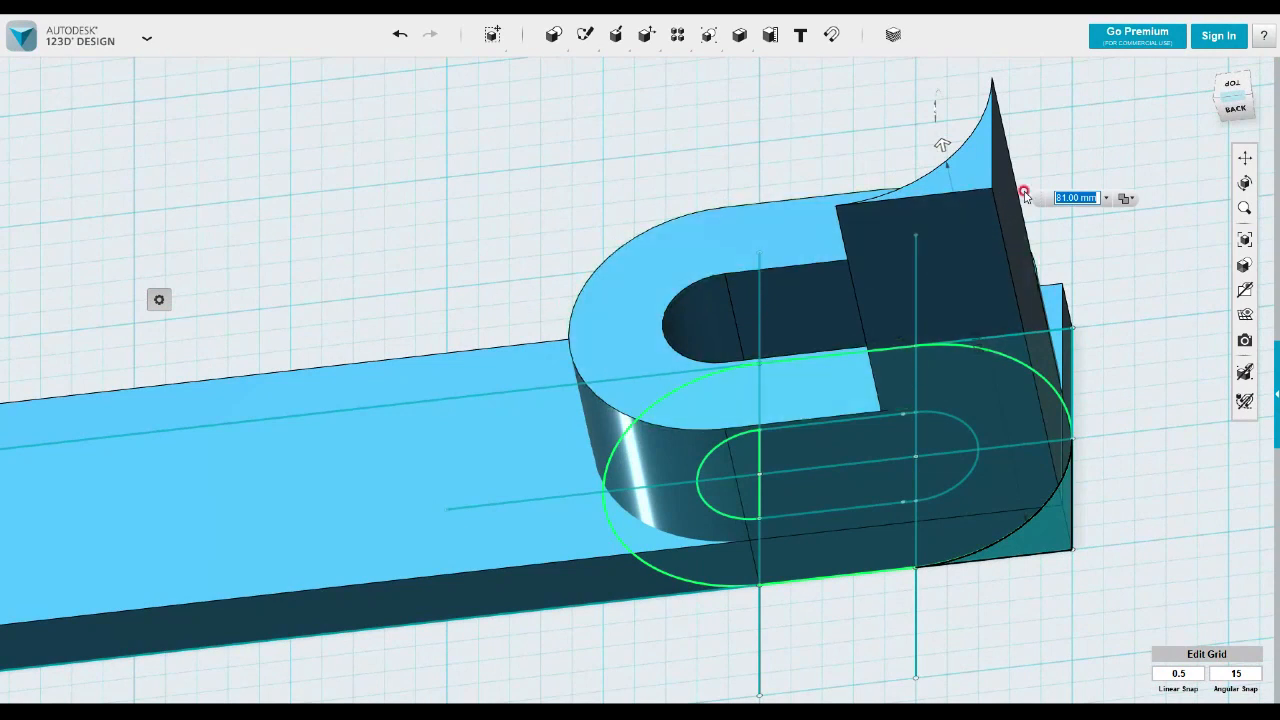
left_click(1129, 198)
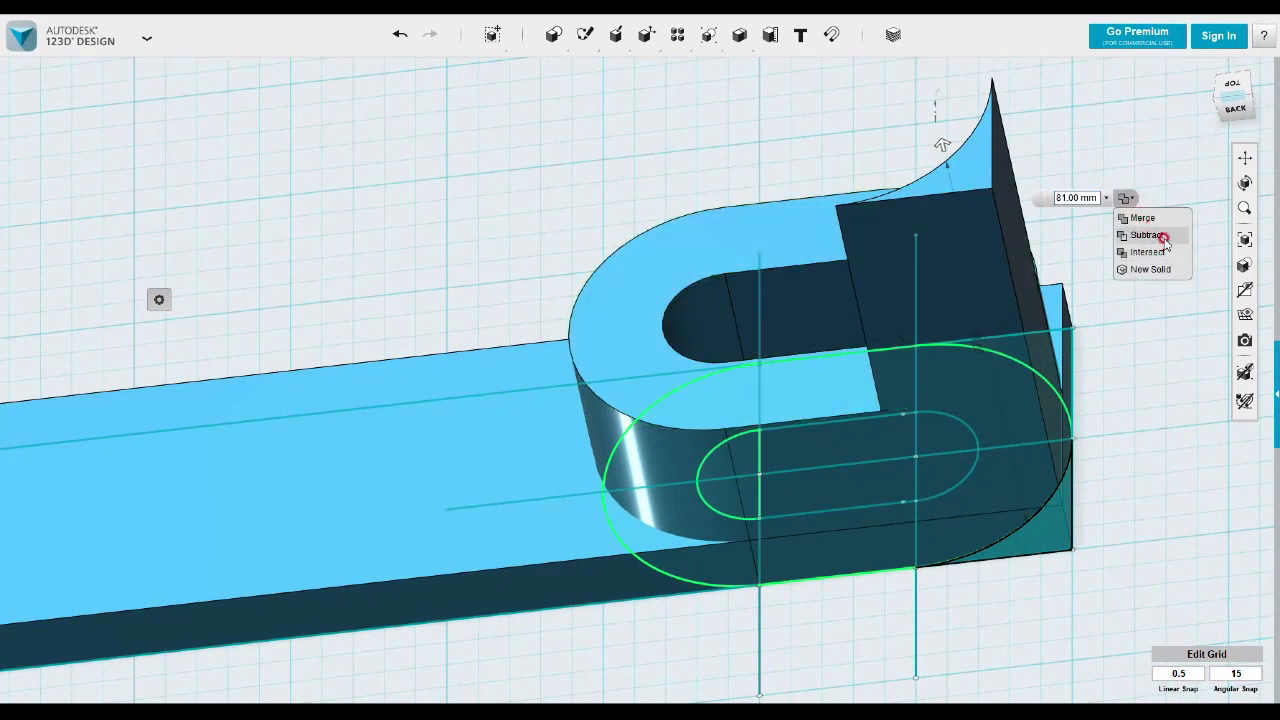
left_click(1160, 237)
left_click(1147, 278)
right_click_drag(1149, 351, 950, 360)
- Extrude the opposite corner region upward past the plate as Subtract, rounding the plate's end to match the slotted solid
mouse_move(404, 645)
right_mouse_down()
mouse_move(403, 554)
mouse_move(470, 263)
mouse_move(421, 222)
right_mouse_up()
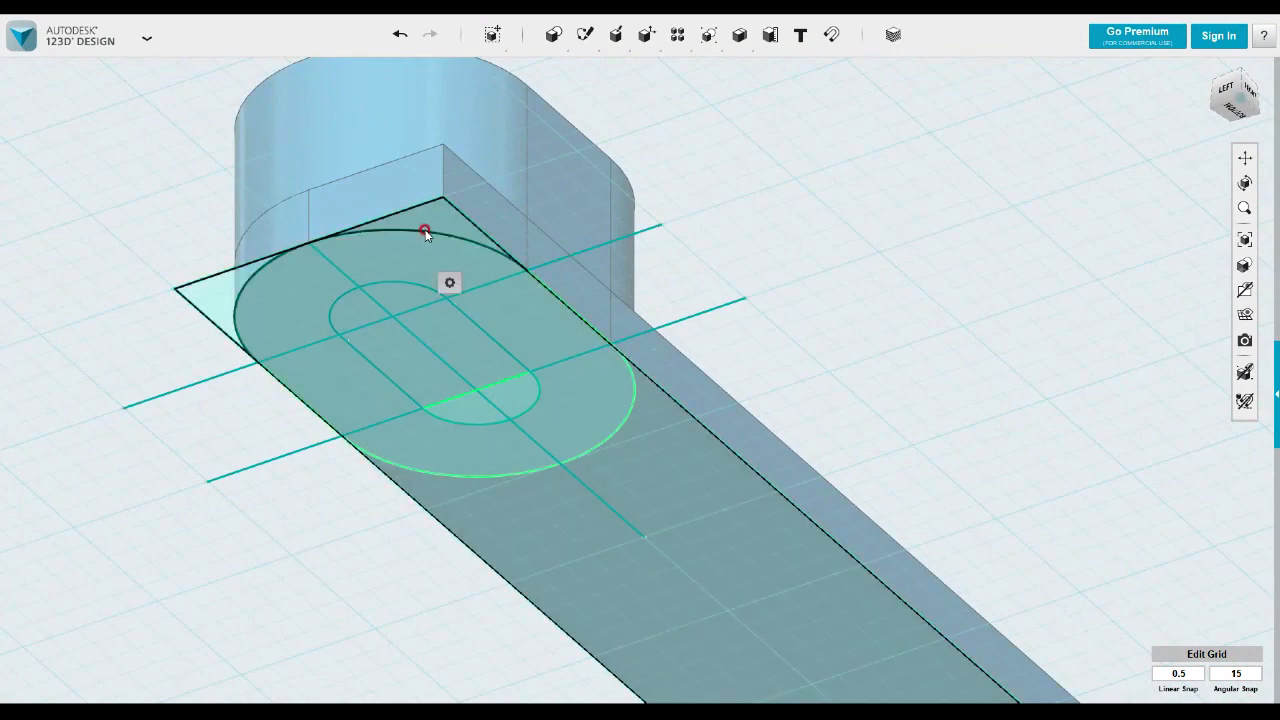
left_click(435, 228)
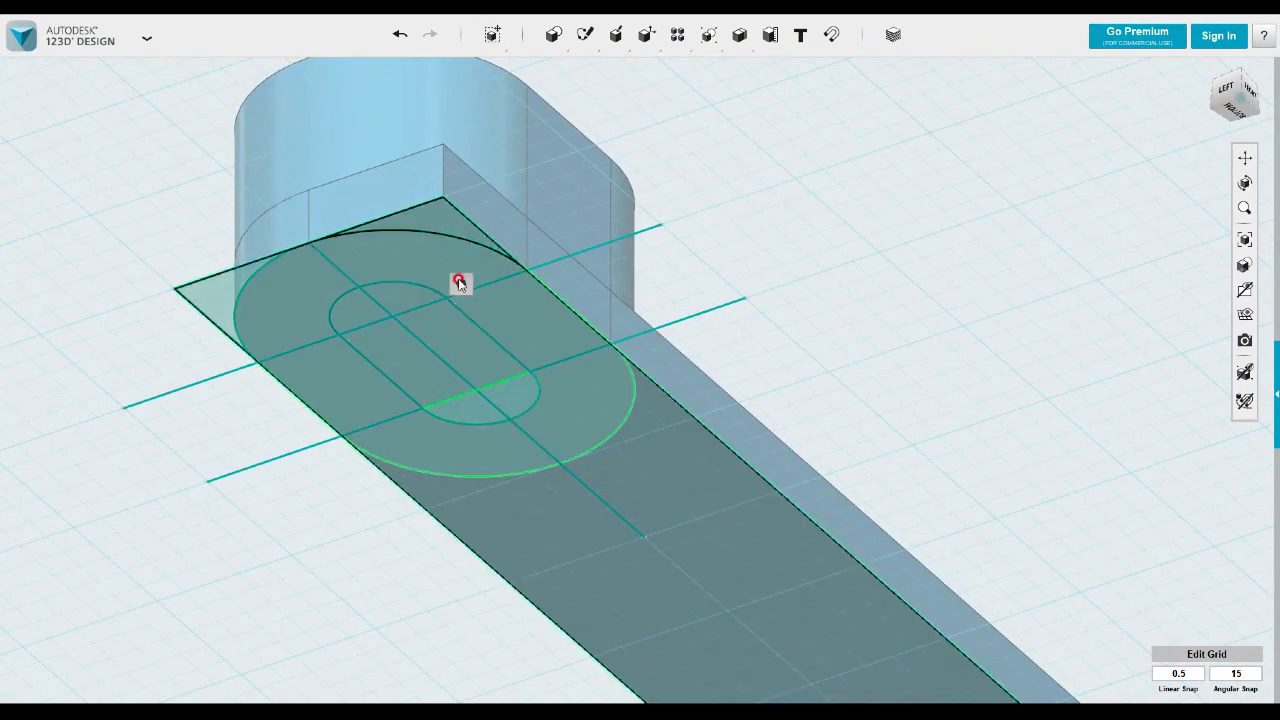
mouse_move(461, 284)
left_click(538, 287)
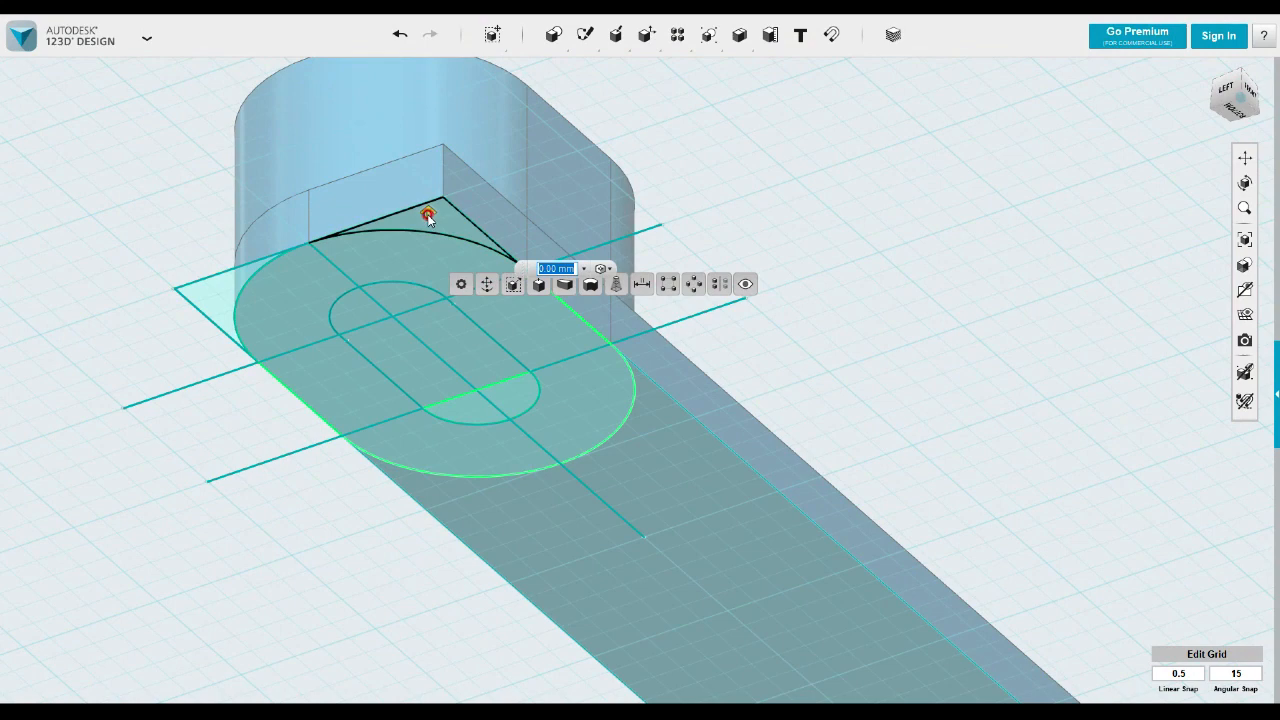
left_click_drag(429, 211, 423, 129)
middle_click_drag(402, 289, 402, 502)
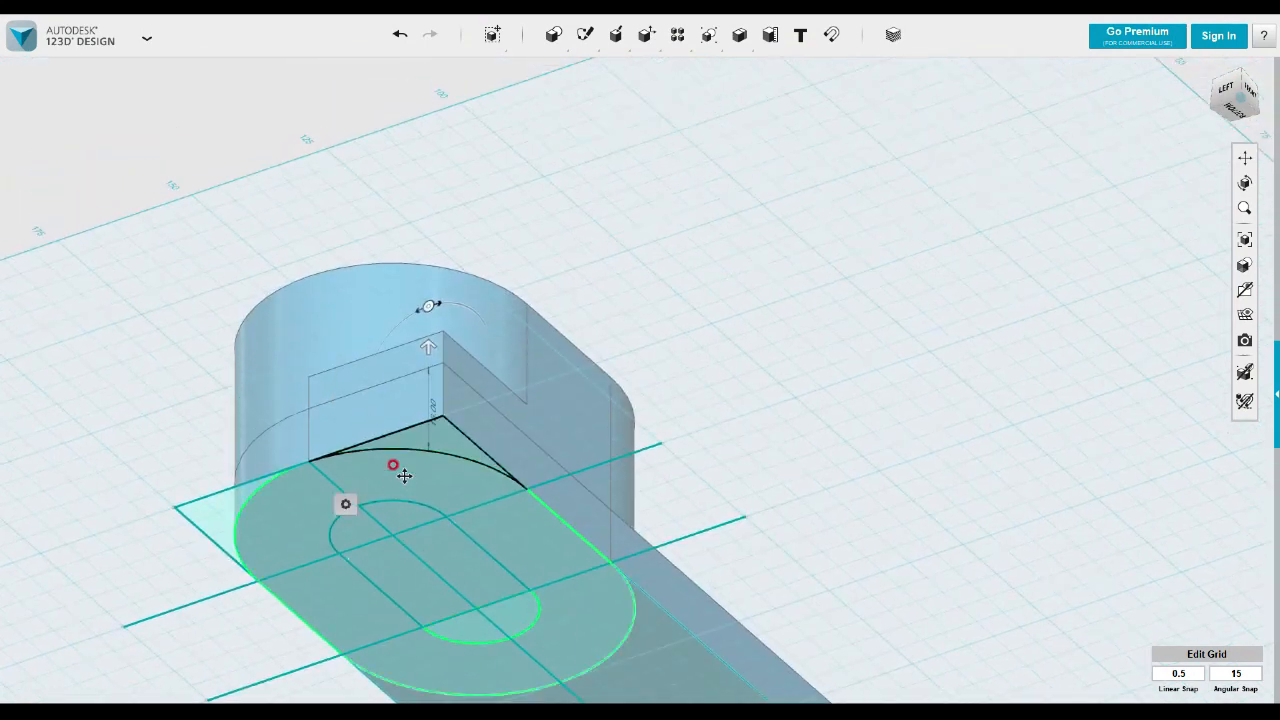
left_click_drag(425, 341, 428, 140)
left_click(608, 196)
left_click(620, 234)
left_click(622, 245)
right_click_drag(623, 251, 810, 370)
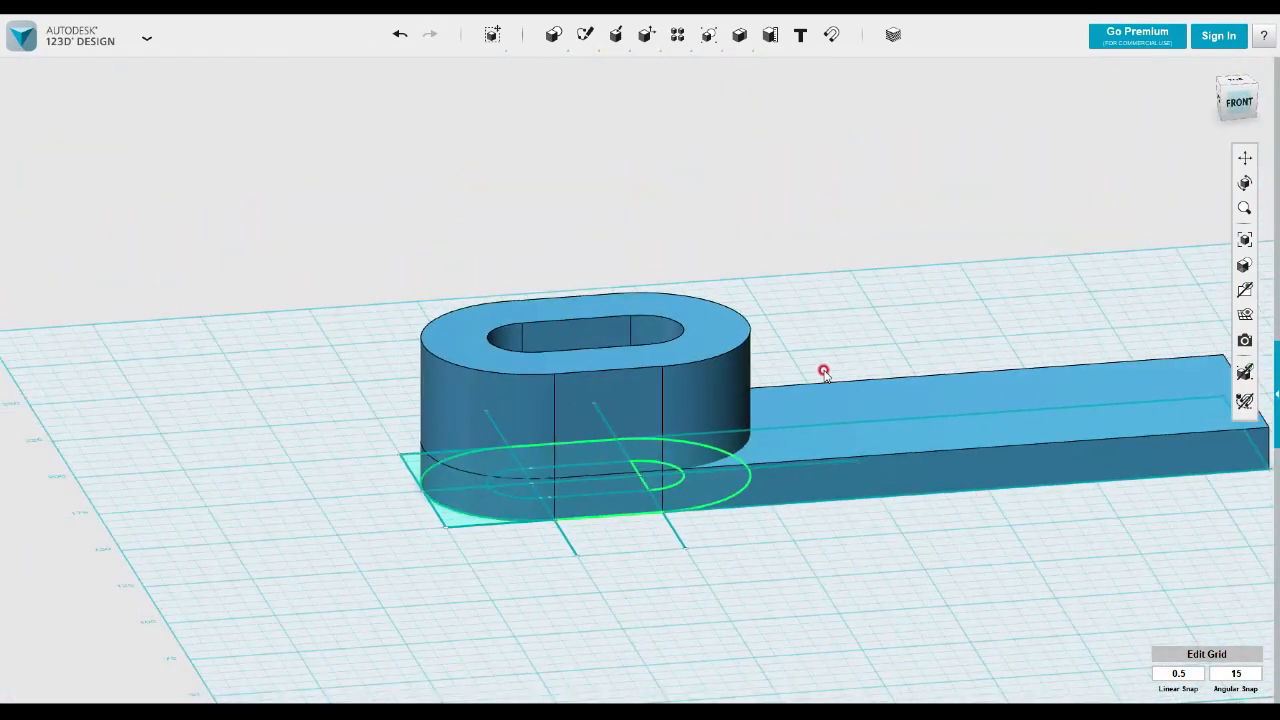
- Hide all sketches so only the slotted solid and the plate are displayed
middle_click_drag(830, 373, 646, 340)
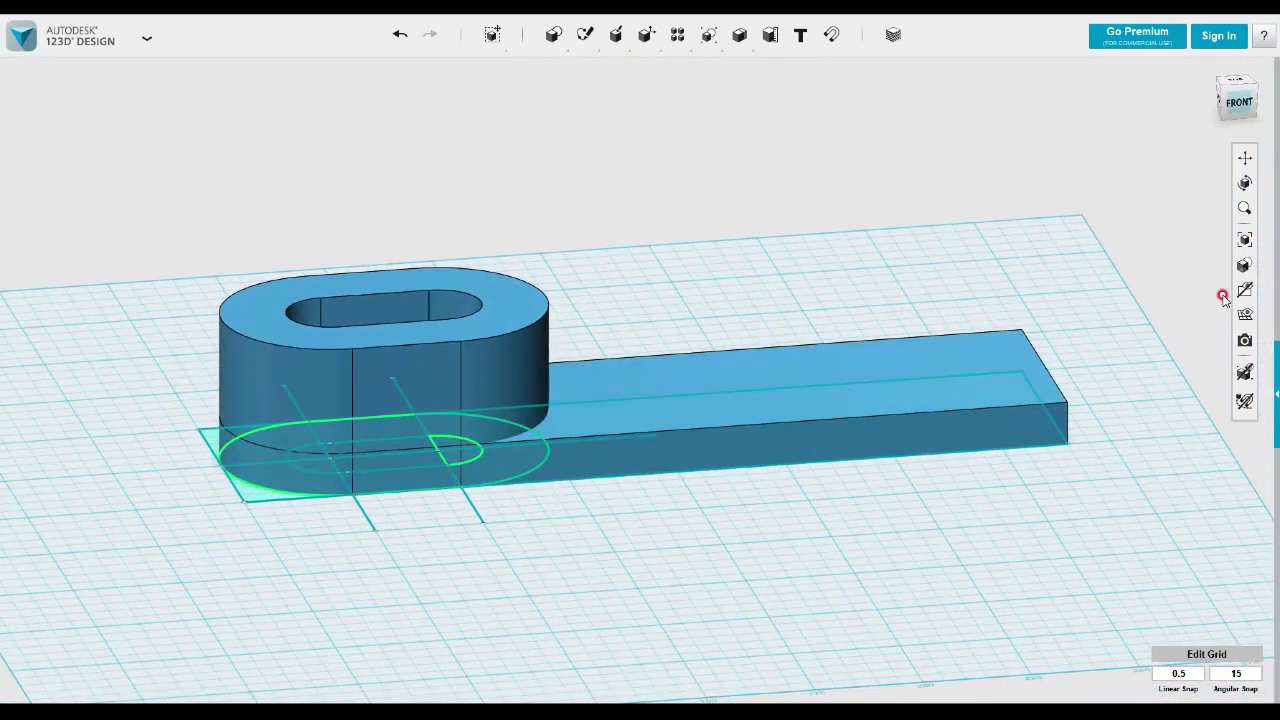
mouse_move(1245, 290)
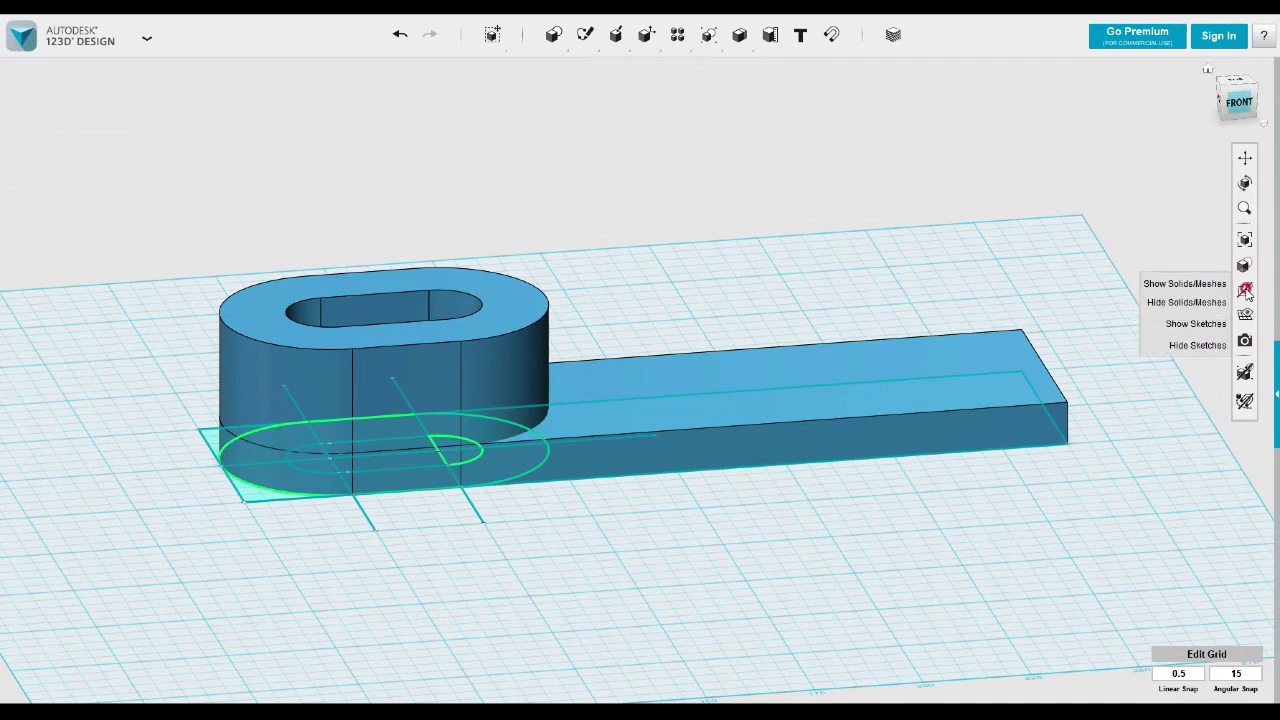
left_click(1200, 346)
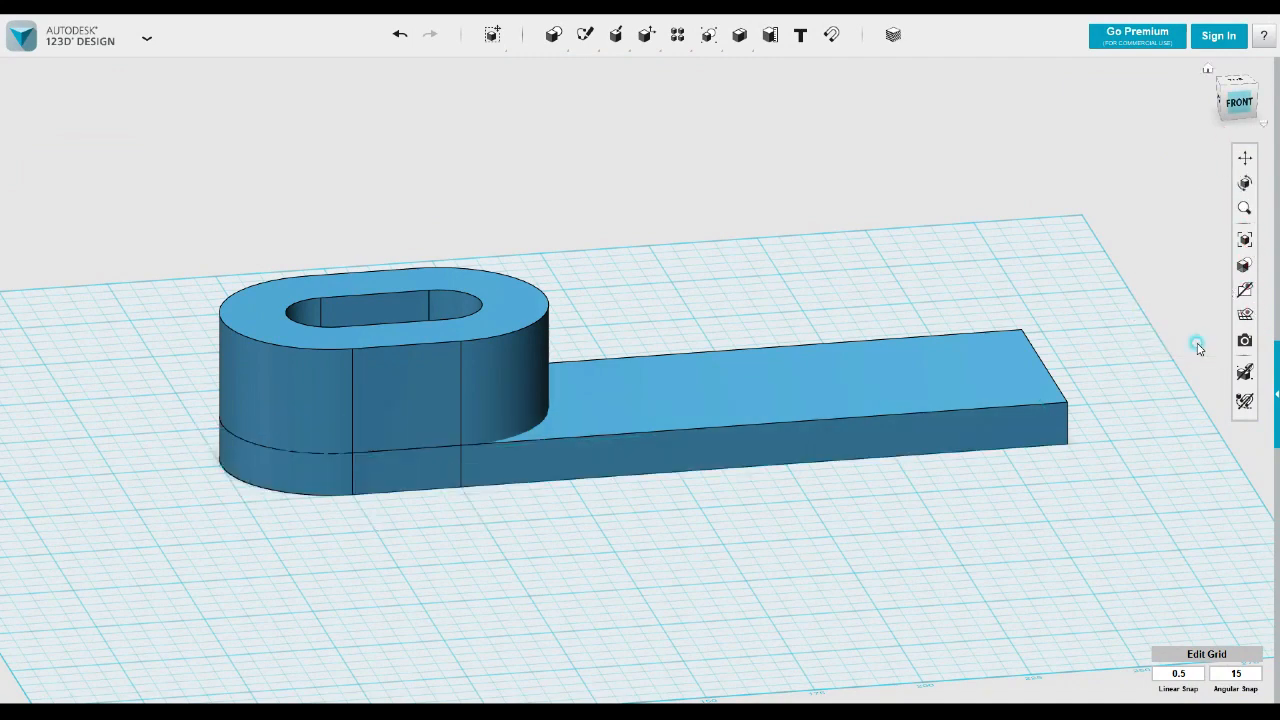
- Select the slotted solid and the plate and align them at their middles along the vertical axis
left_click(1215, 115)
right_click_drag(800, 511, 640, 434)
left_click_drag(636, 508, 453, 346)
left_click(554, 494)
left_click(686, 449)
left_click_drag(591, 529, 422, 347)
mouse_move(492, 34)
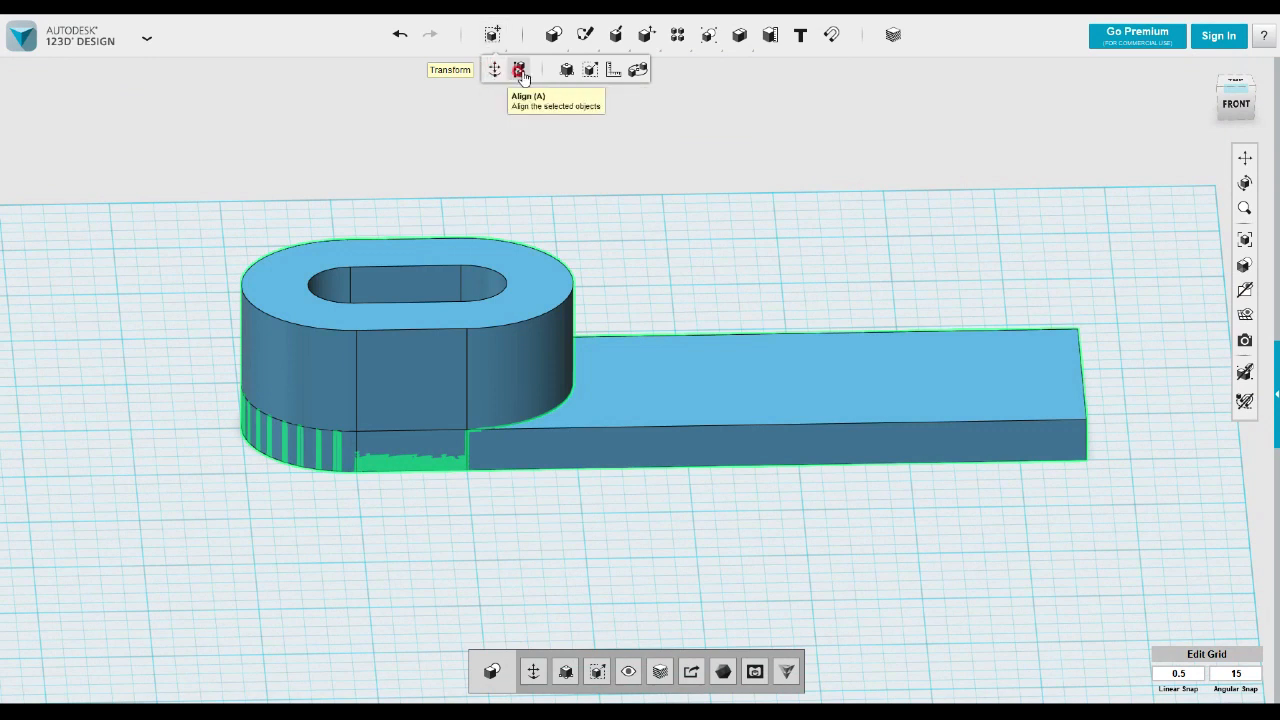
left_click(520, 71)
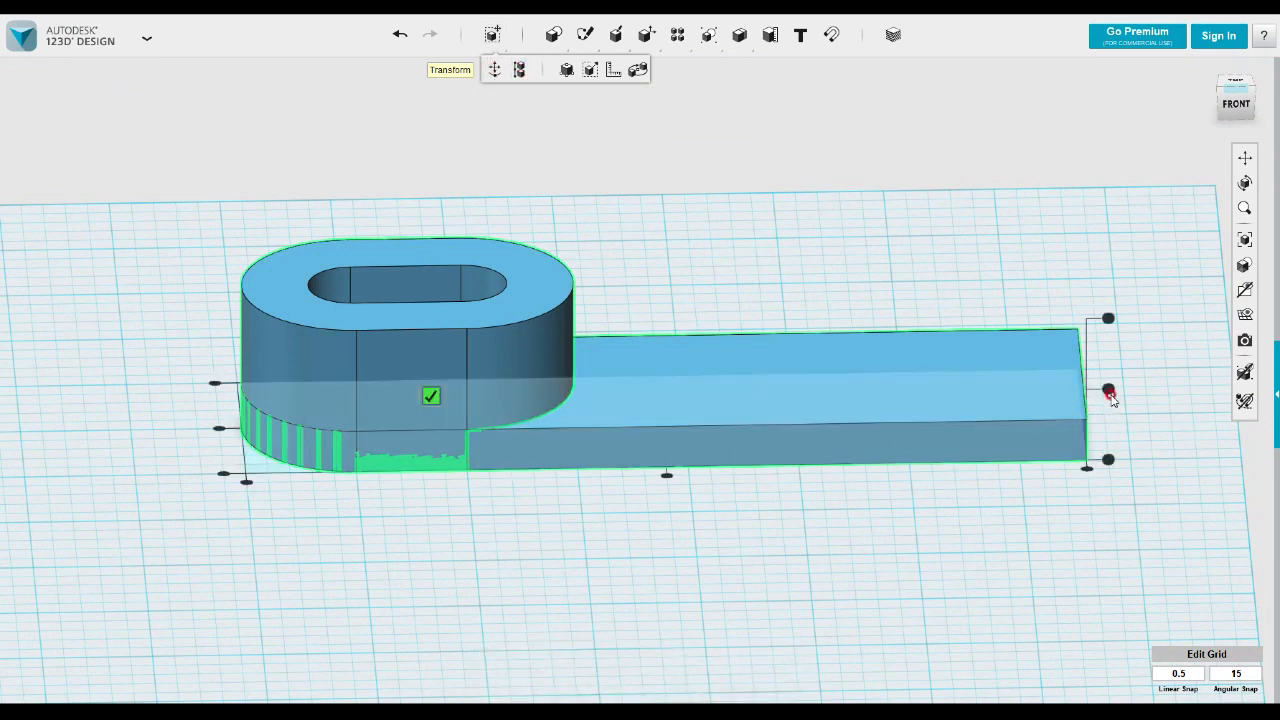
left_click(1108, 390)
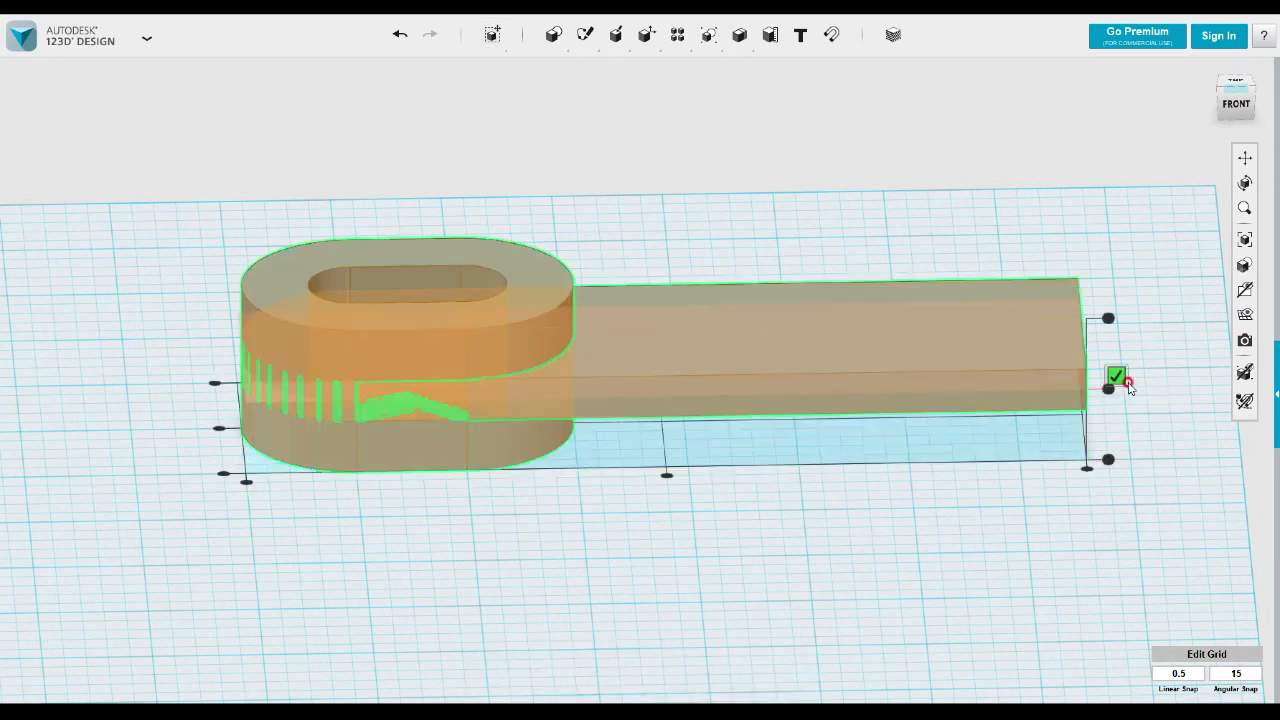
left_click(1116, 377)
- Check the aligned solids from several angles and show the hidden sketches again
right_click_drag(1123, 380, 1109, 538)
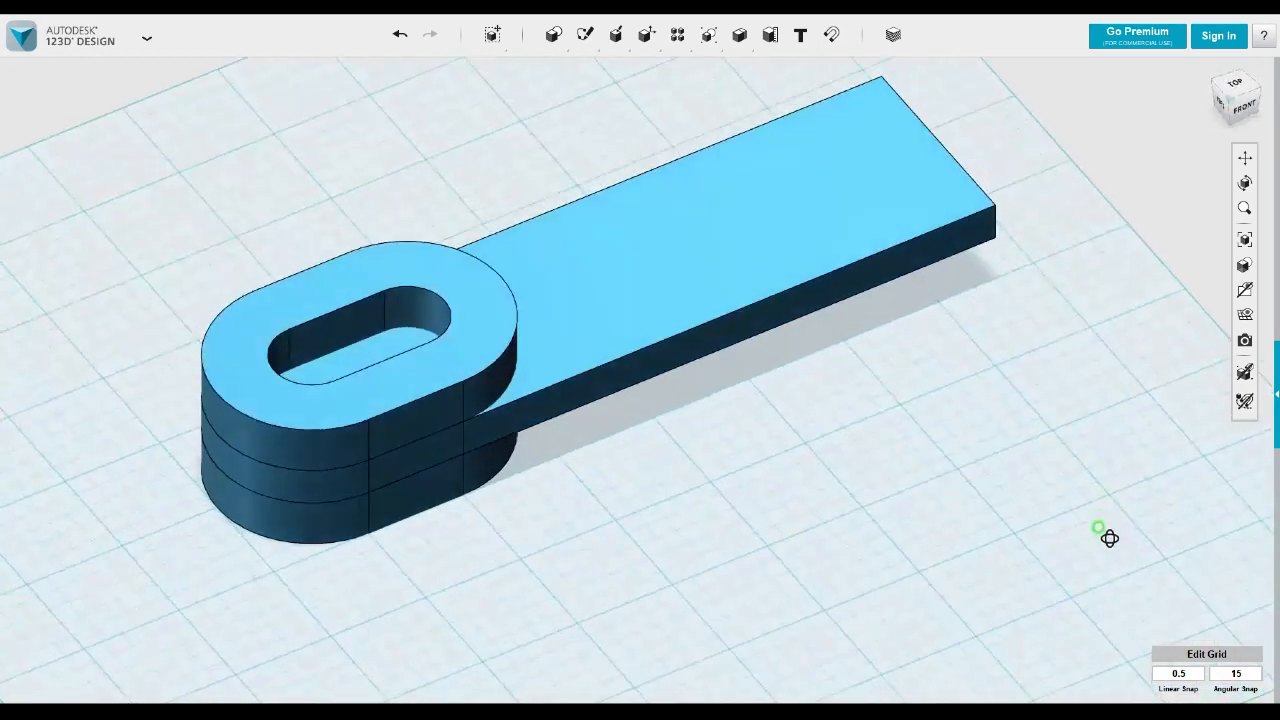
right_click_drag(937, 495, 831, 506)
scroll(730, 428, "up", 3)
right_click_drag(717, 434, 722, 300)
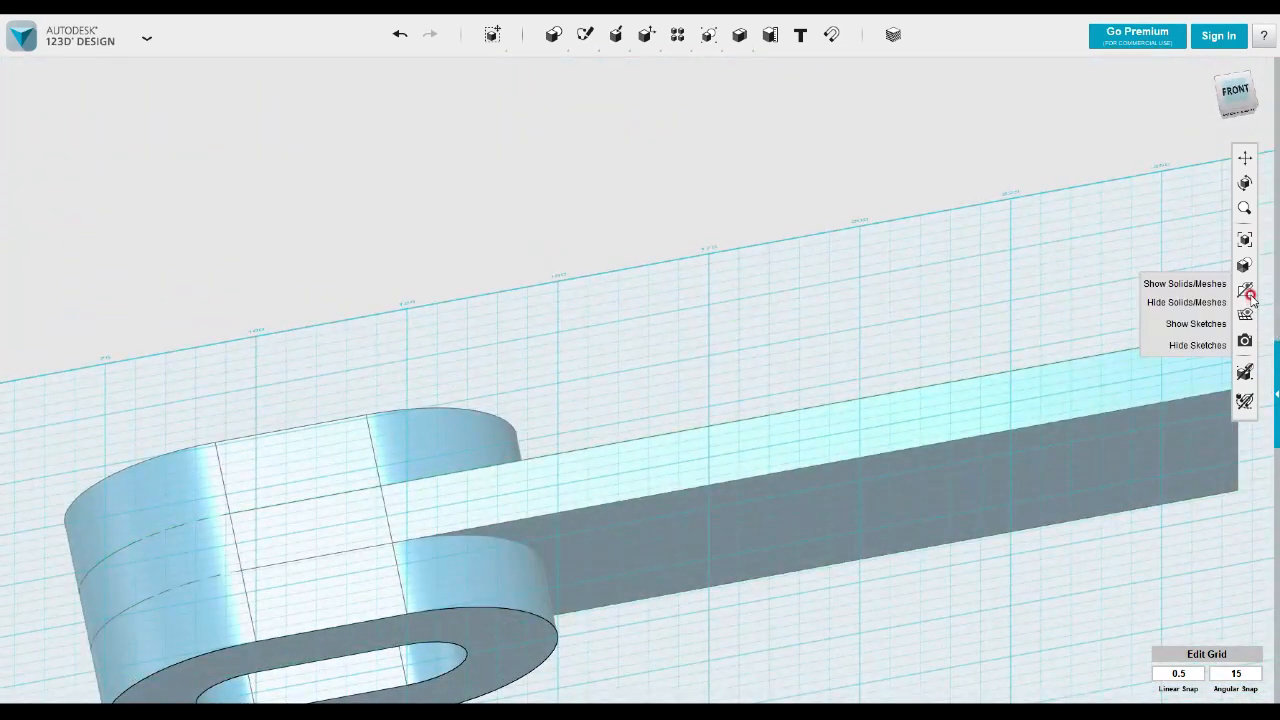
left_click(1220, 325)
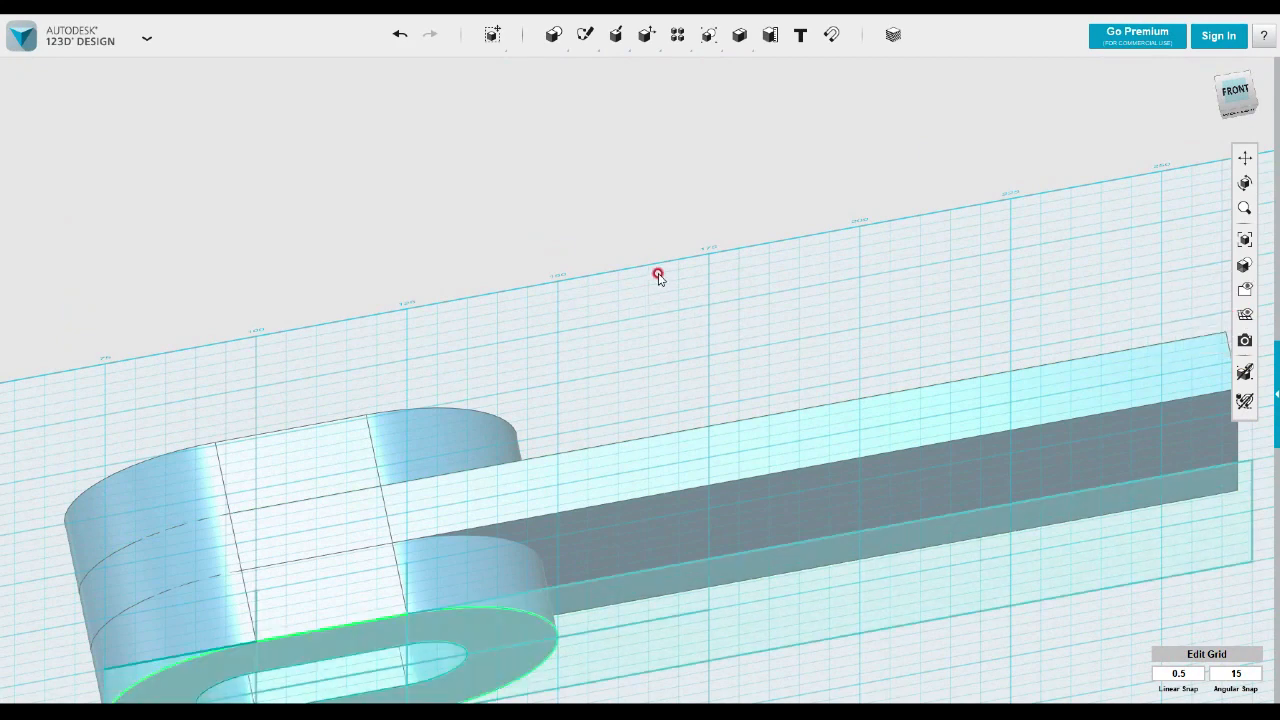
- Delete the long rectangle sketch beneath the raised plate
right_click_drag(639, 289, 854, 91)
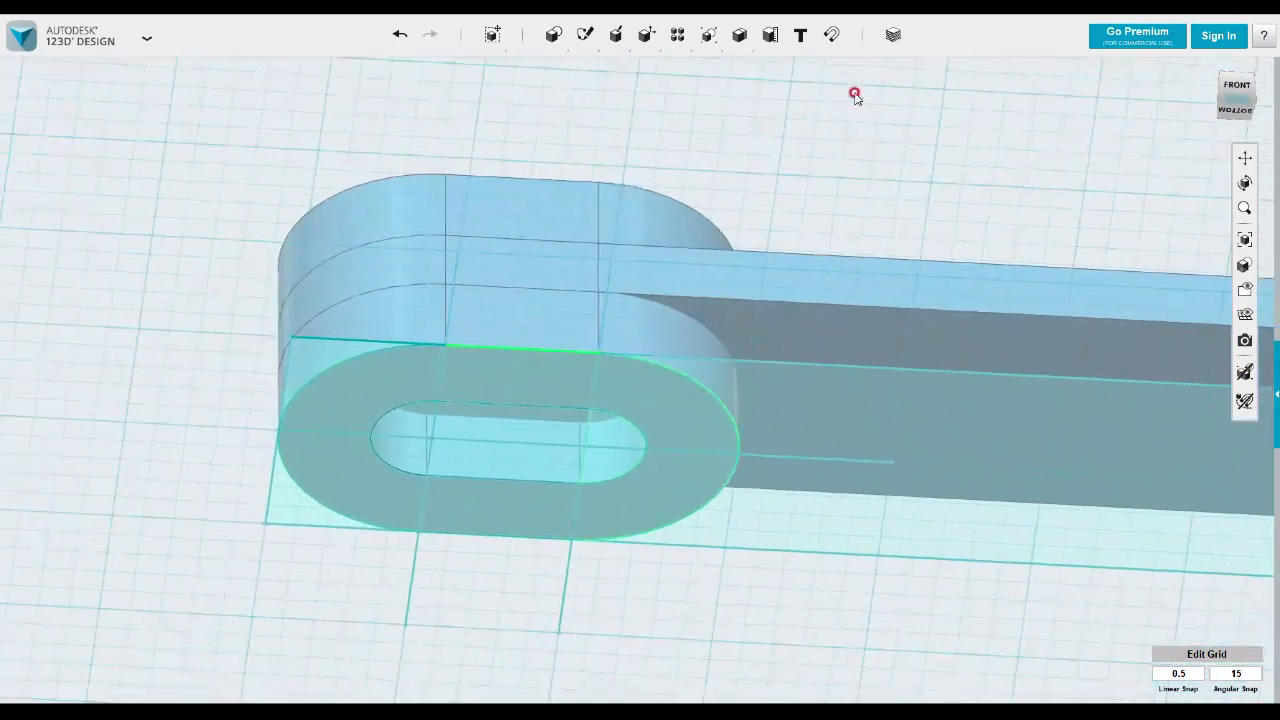
left_click(531, 434)
left_click(842, 415)
key("Escape")
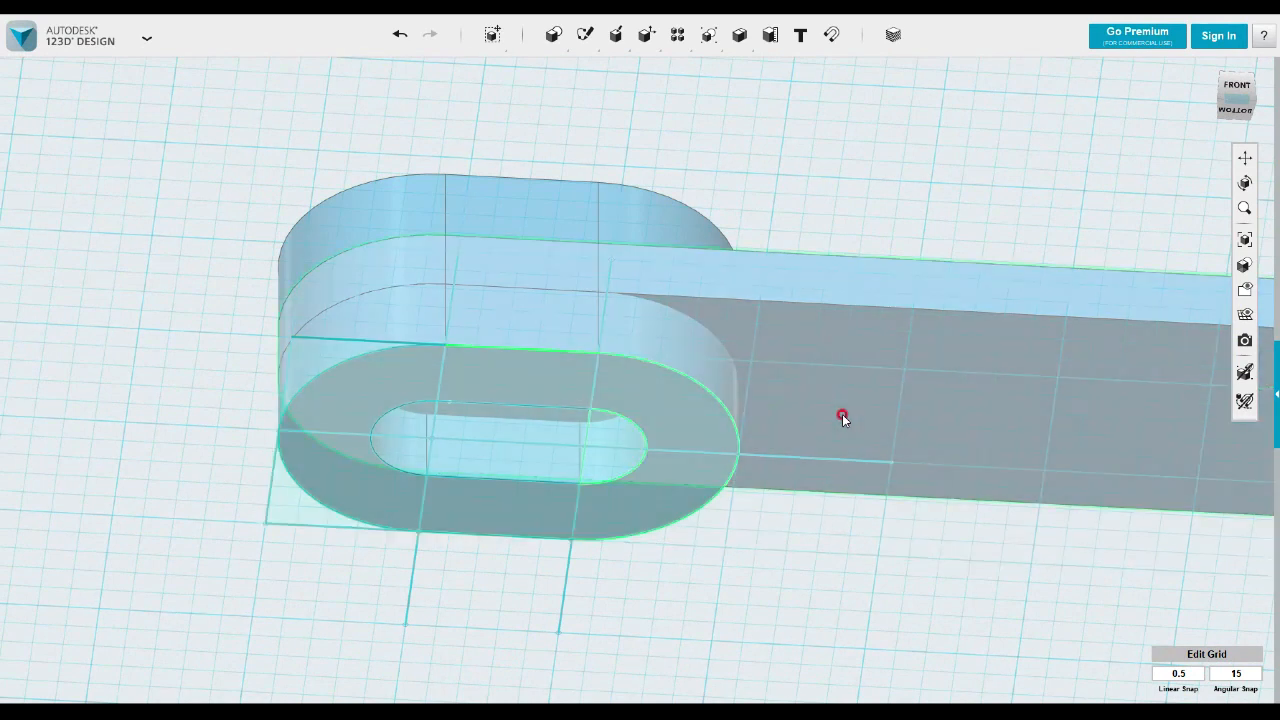
- Try to delete the leftover corner region of the slot sketch, and undo the deletion
left_click(296, 516)
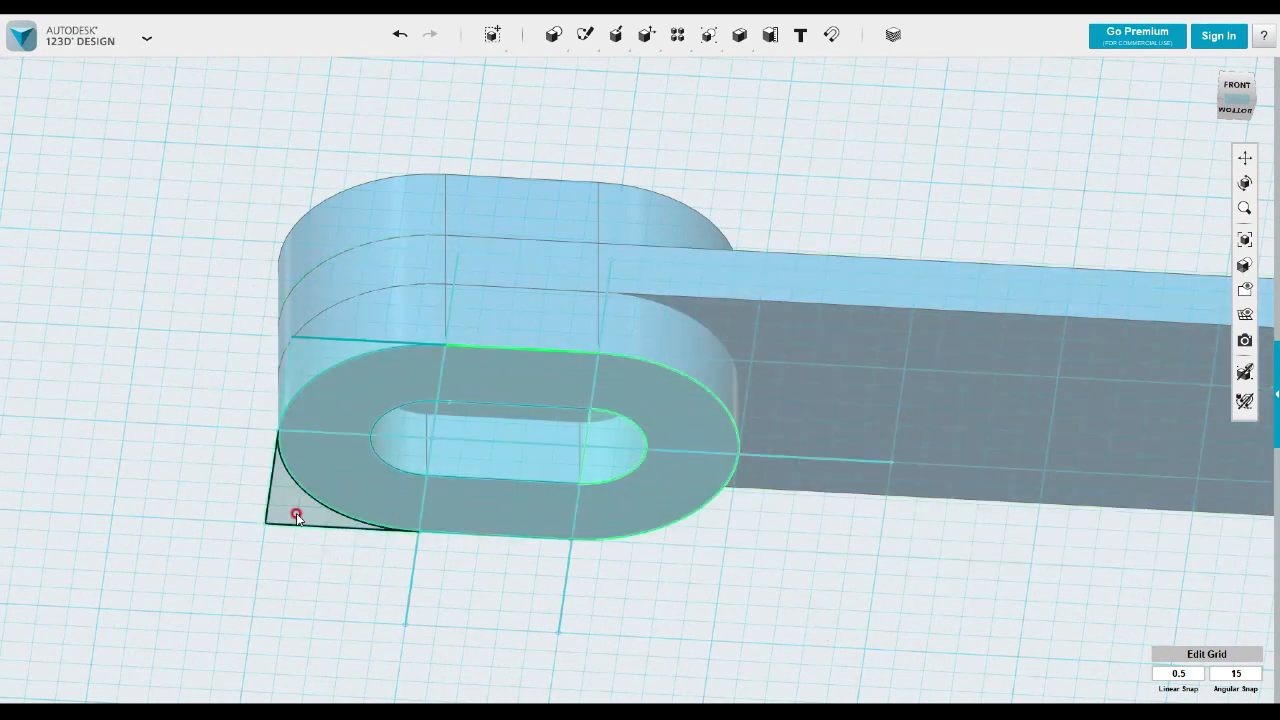
key("Delete")
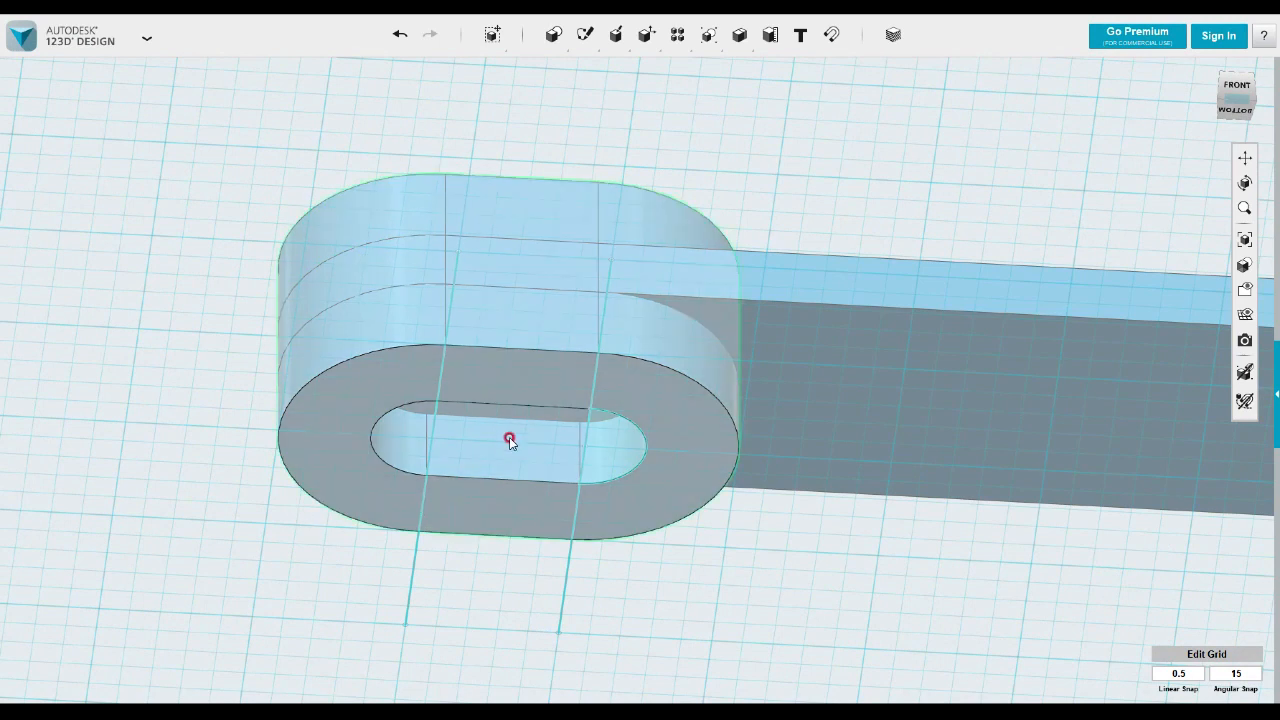
key("ctrl+z")
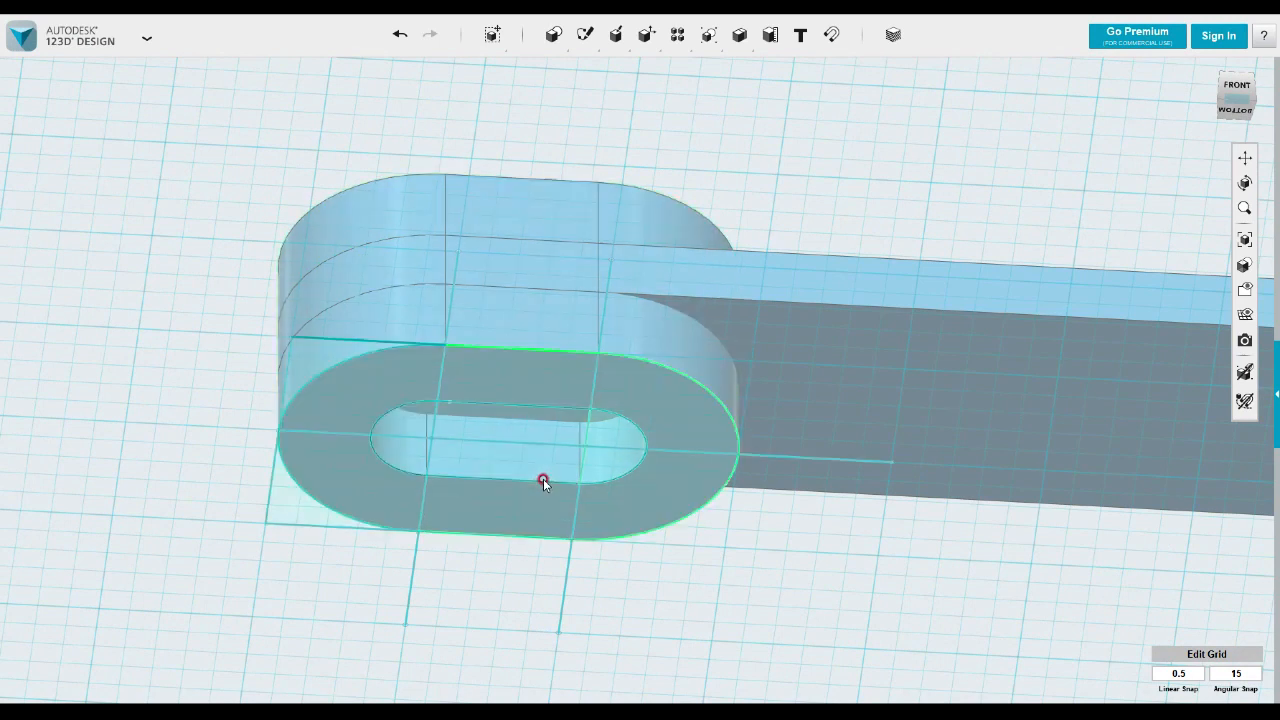
- Extrude all regions of the inner slot sketch 56.5 mm upward as a subtraction to cut the slot through the plate
left_click(516, 458)
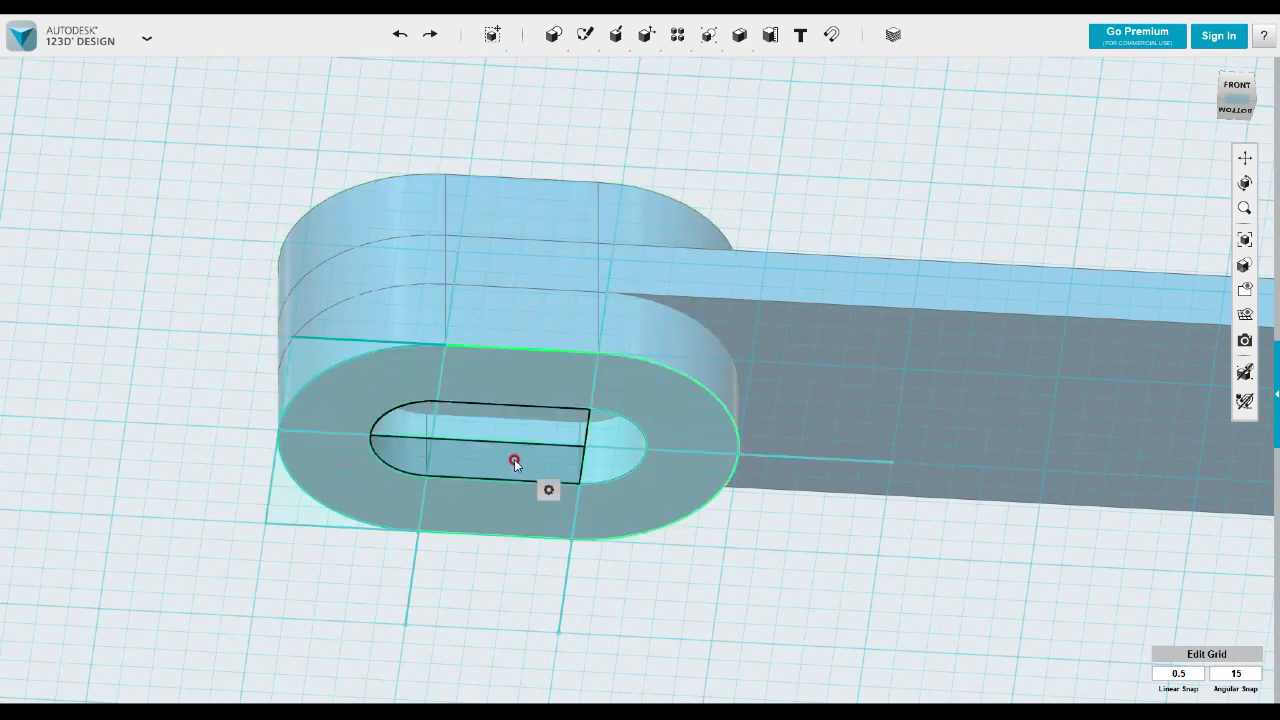
left_click(607, 440)
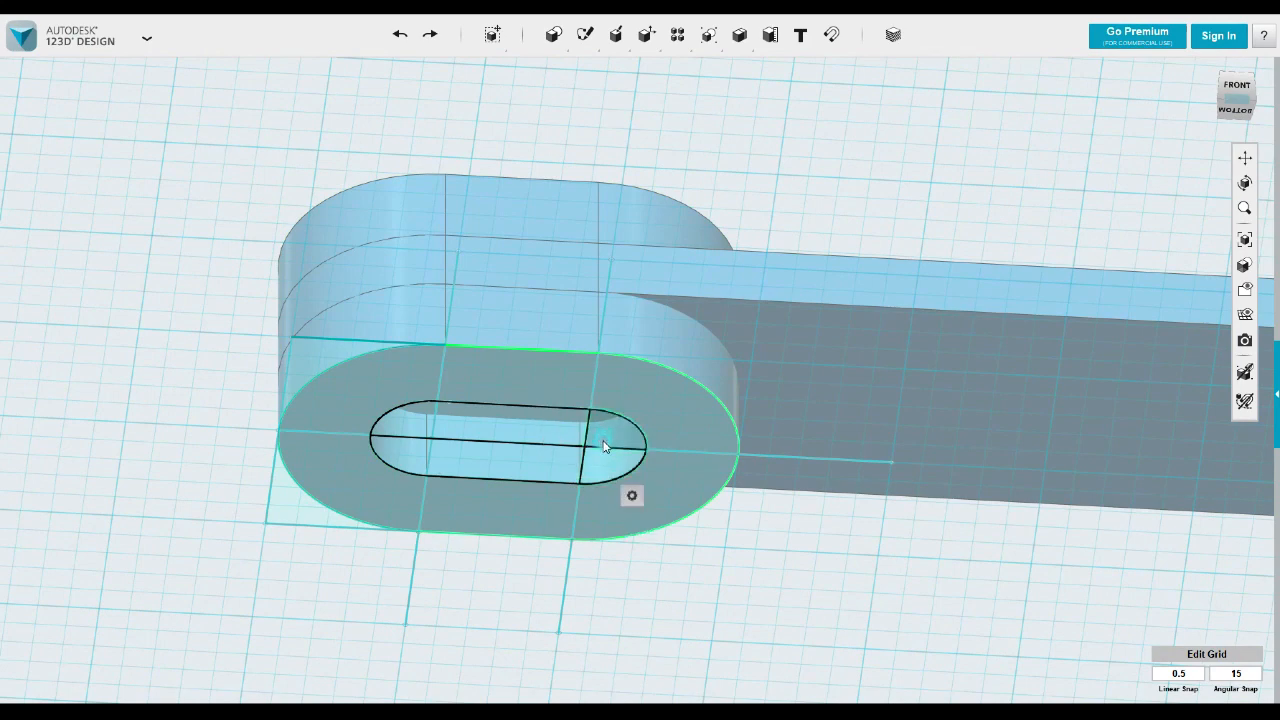
mouse_move(632, 497)
left_click(706, 498)
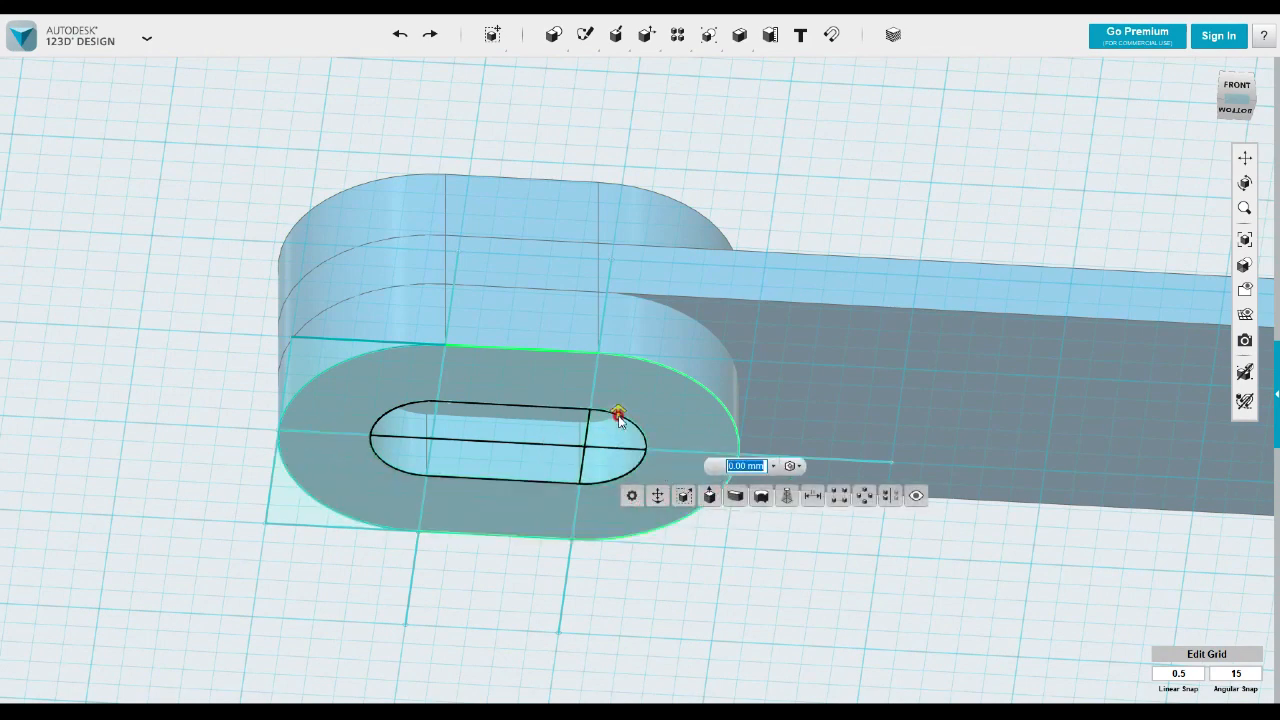
left_click_drag(618, 325, 617, 132)
right_click_drag(760, 123, 776, 236)
left_click(780, 149)
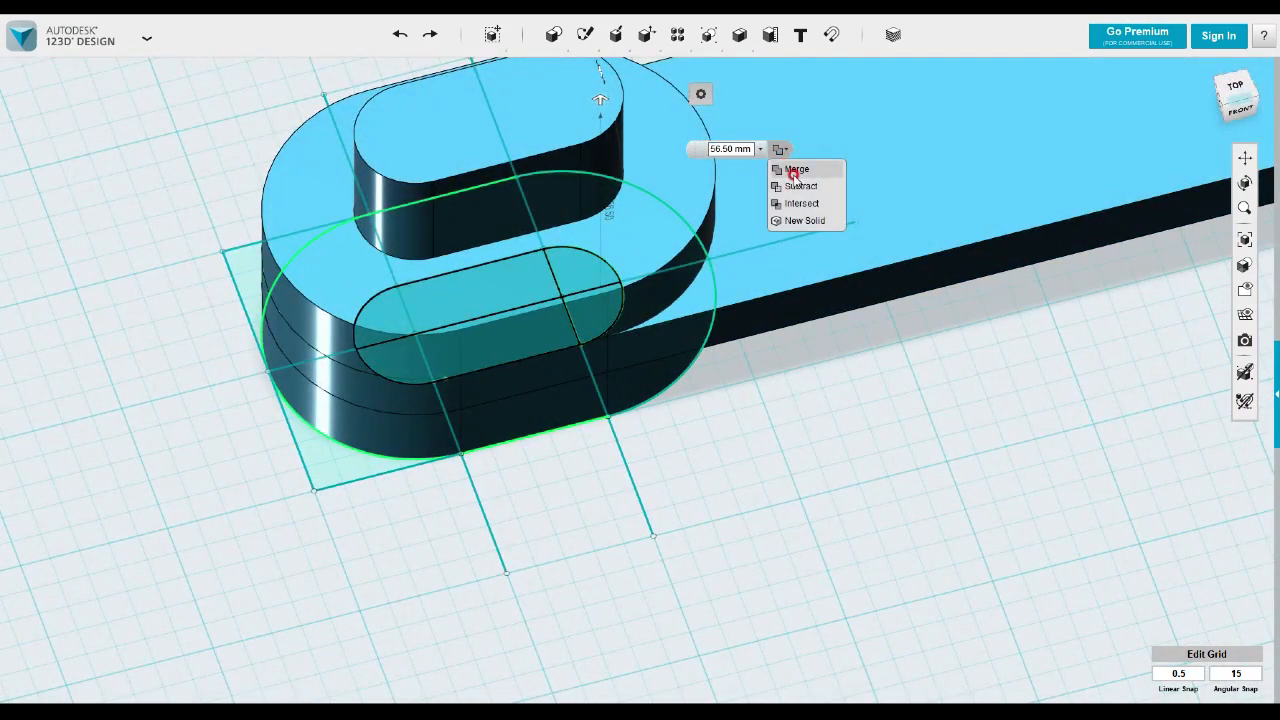
left_click(797, 187)
left_click(826, 418)
- Hide all sketches and view the slotted solid with its plate straight from above
right_click_drag(826, 415, 834, 371)
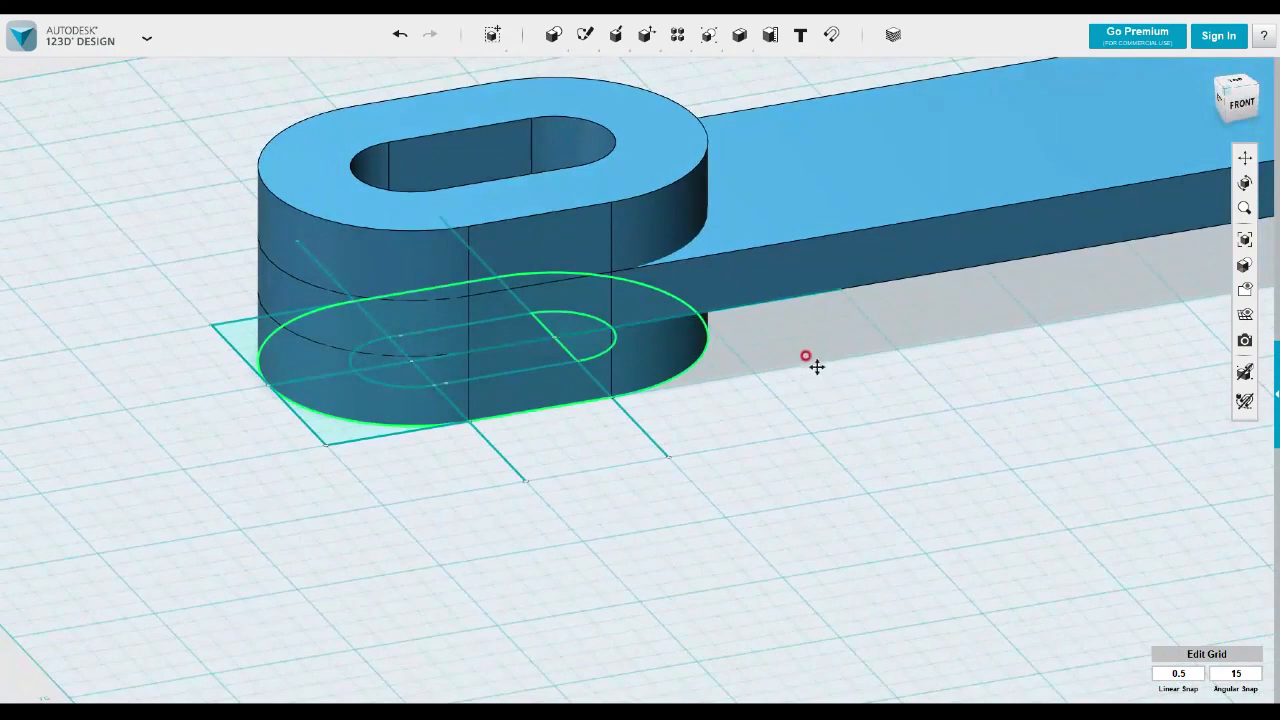
middle_click_drag(818, 357, 771, 517)
mouse_move(1244, 289)
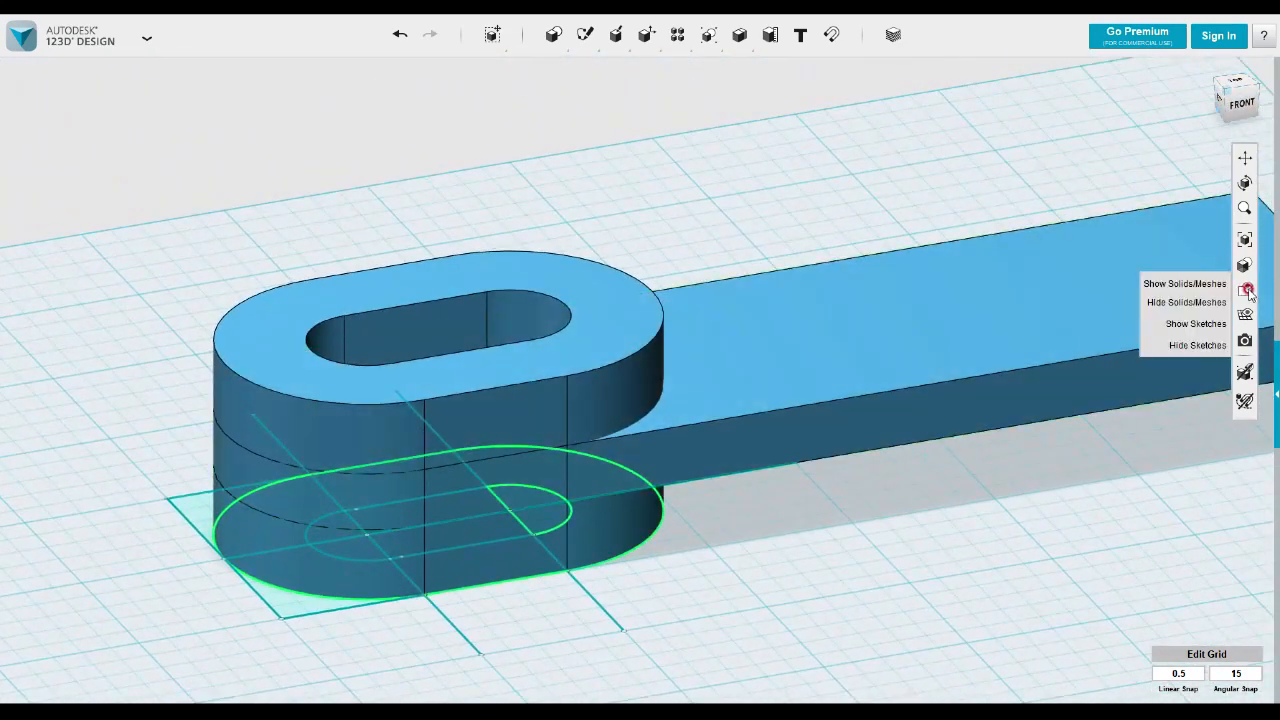
left_click(1187, 346)
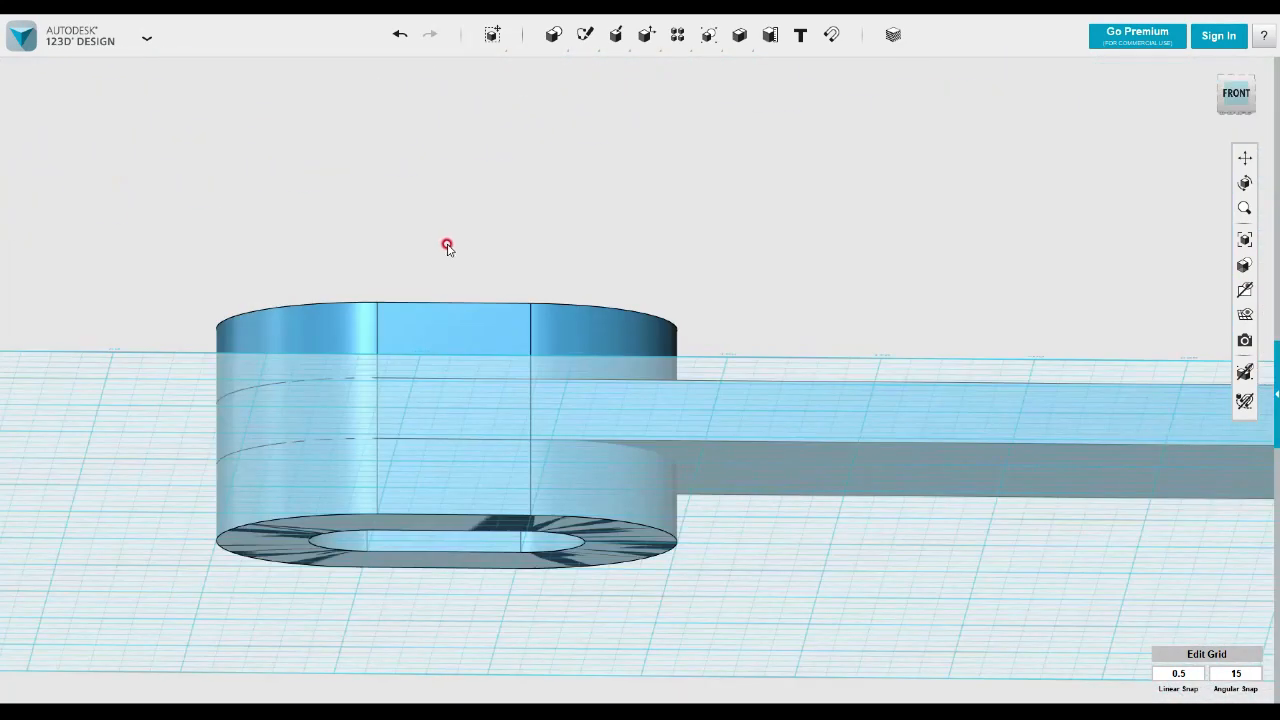
right_click_drag(447, 246, 471, 303)
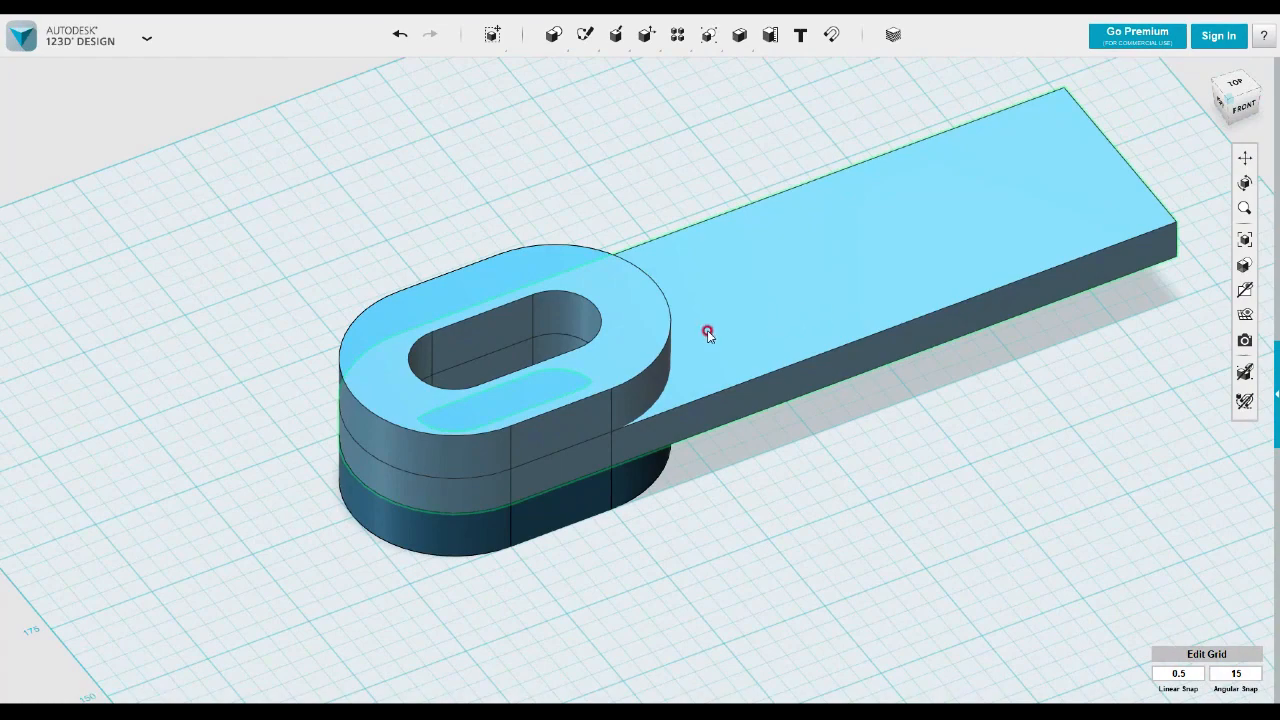
left_click(1238, 92)
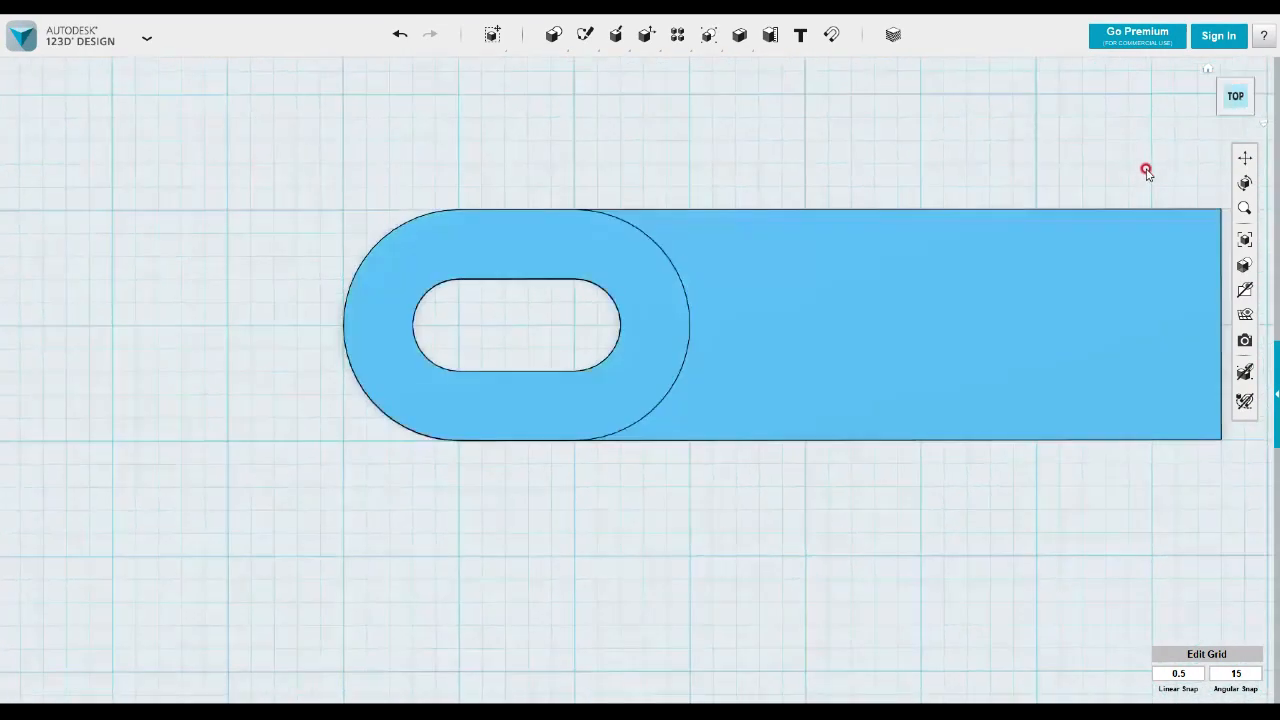
middle_click_drag(1111, 277, 937, 313)
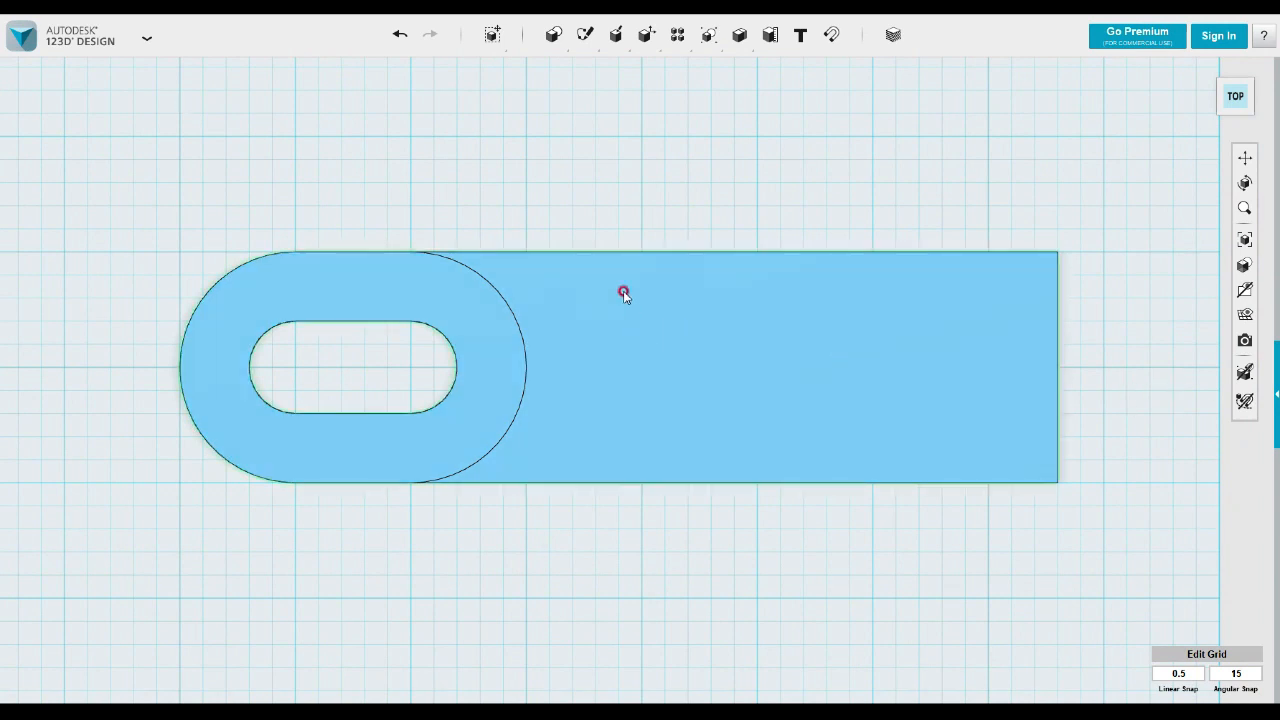
mouse_move(576, 44)
left_click(587, 69)
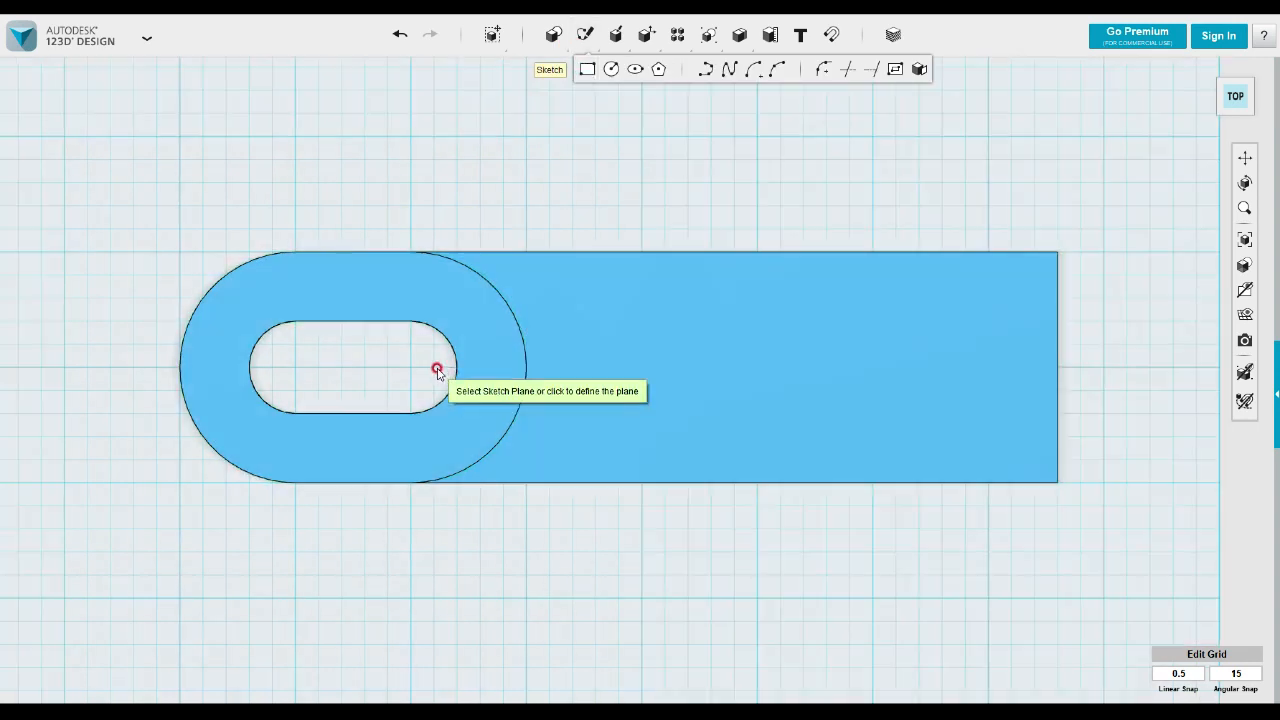
left_click(524, 363)
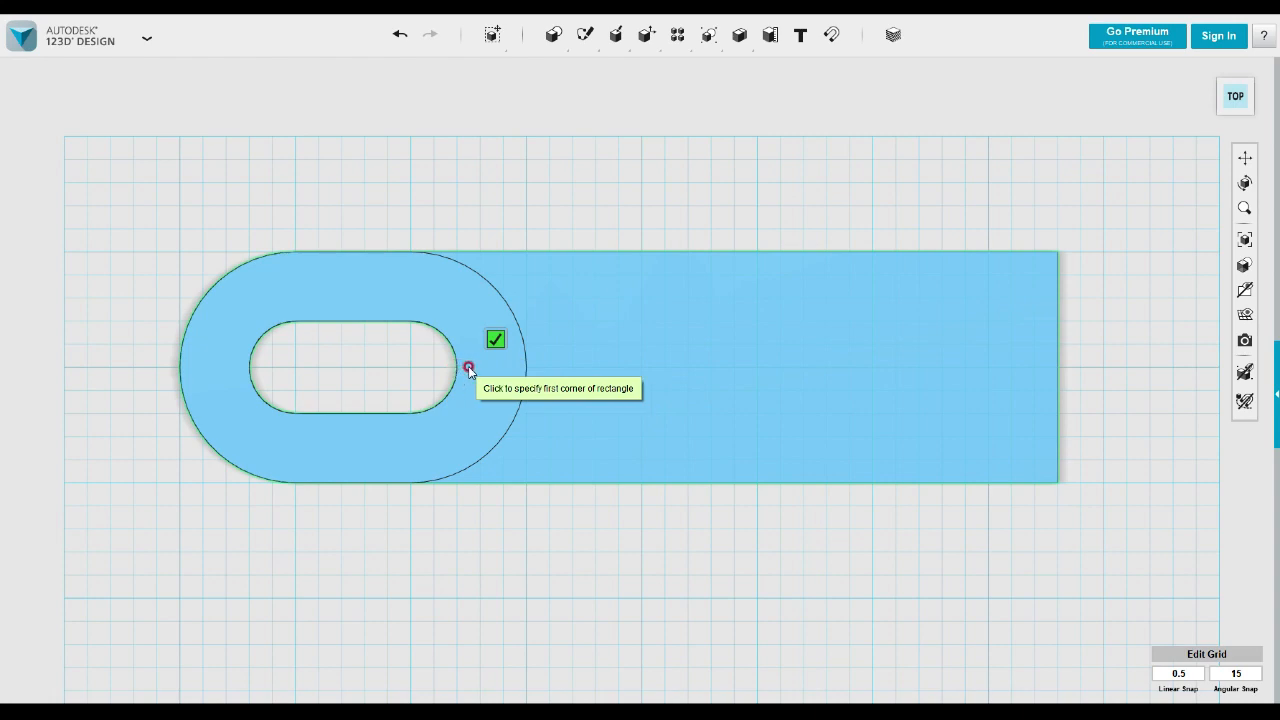
right_click_drag(470, 370, 515, 308)
right_click_drag(498, 271, 543, 389)
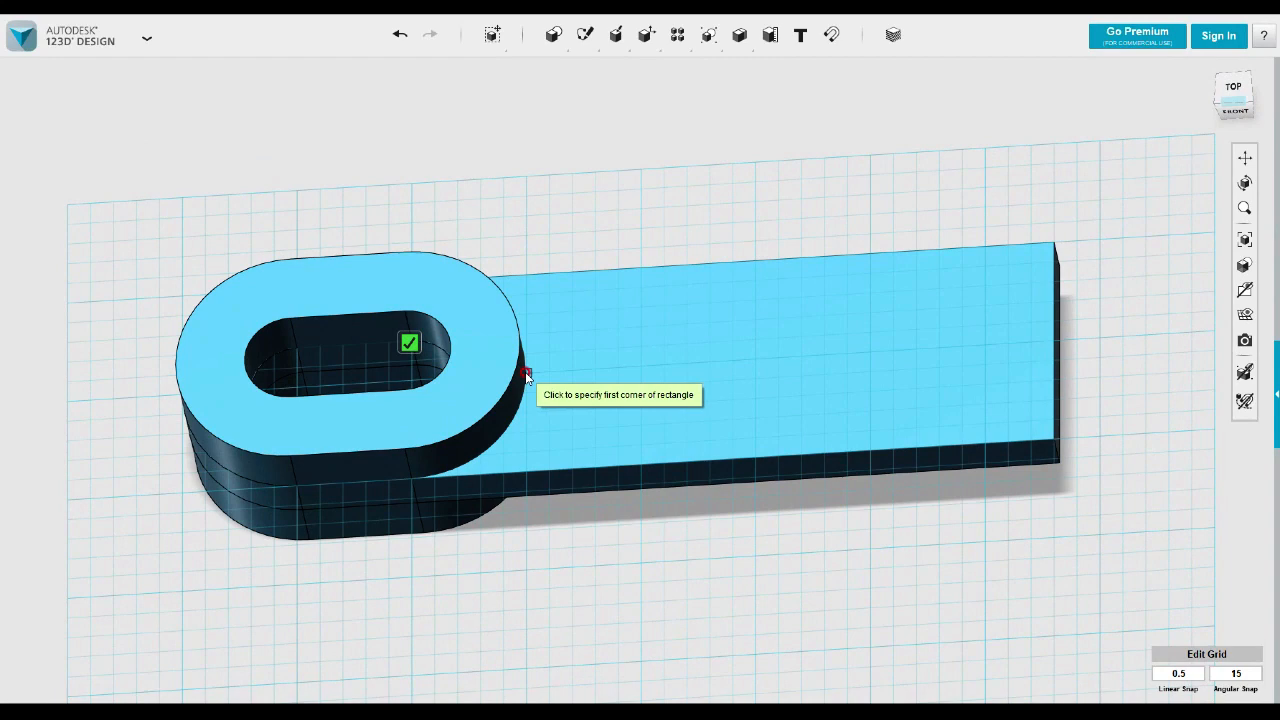
scroll(526, 375, "up", 2)
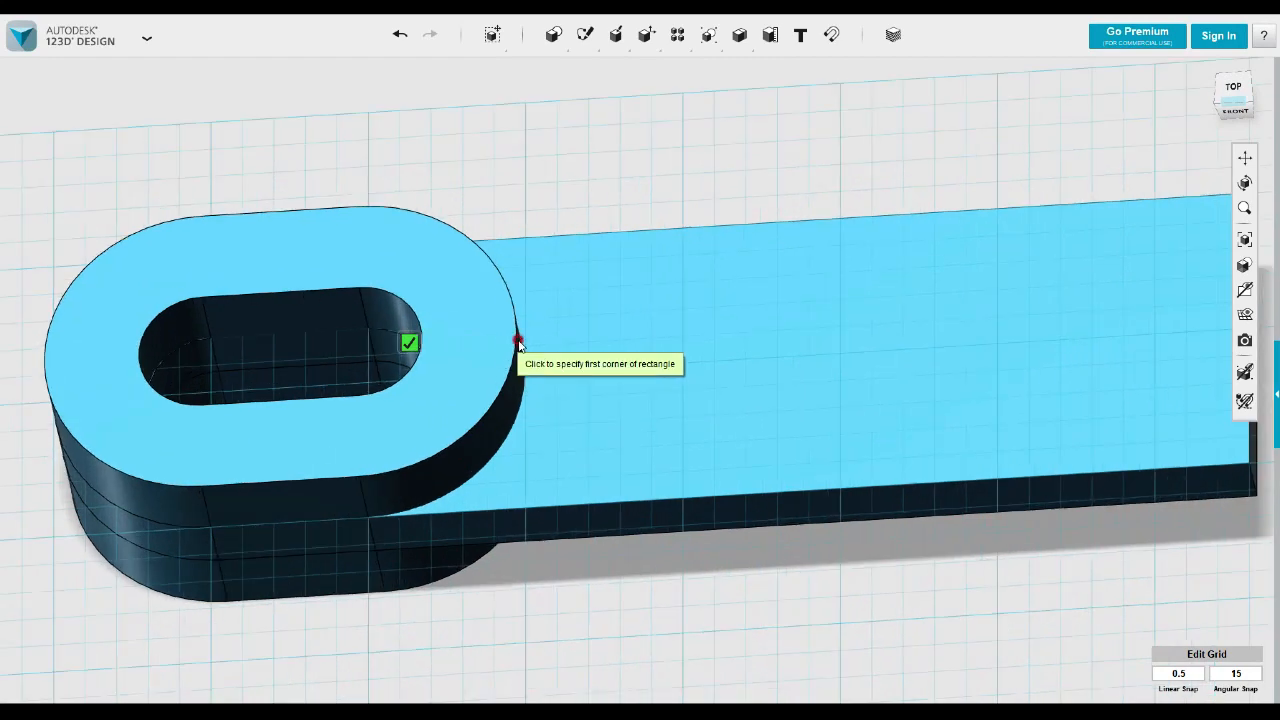
scroll(517, 357, "down", 4)
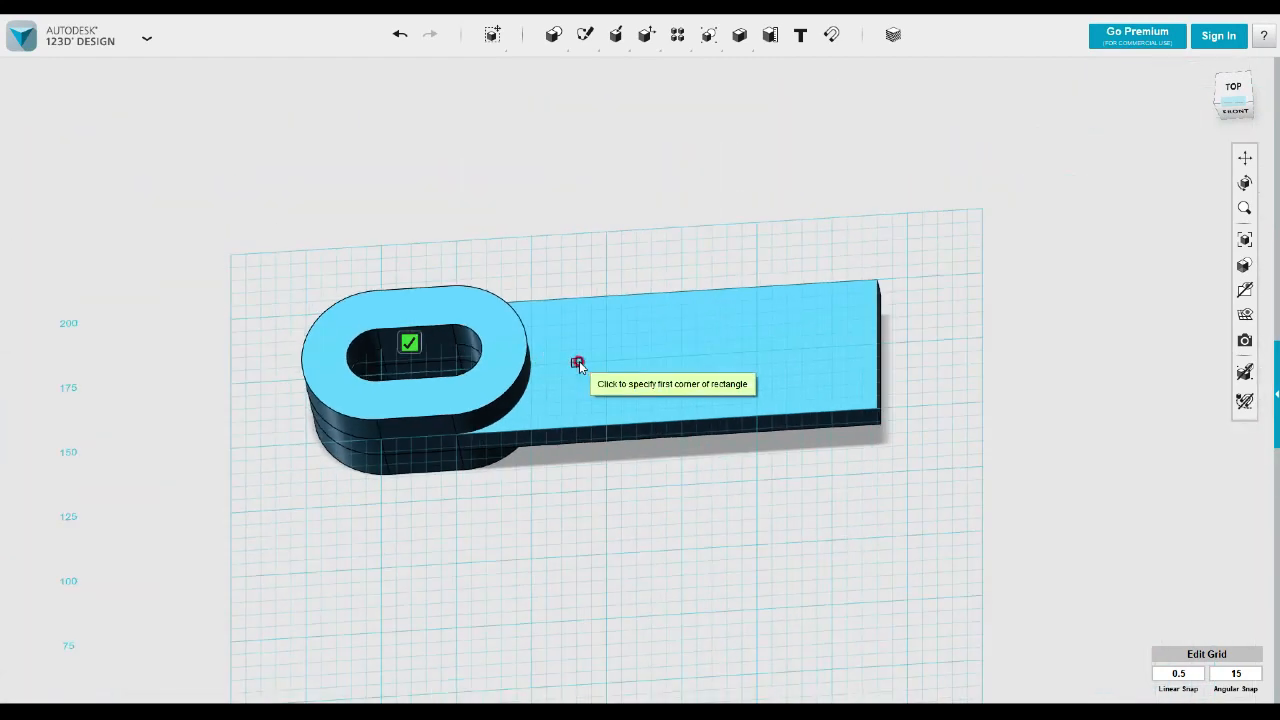
key("Escape")
right_click_drag(560, 369, 566, 381)
- Sketch a 120 by 5 mm rectangle on the slotted solid's top plane, on the rear side of the centreline, reaching the plate's far end
mouse_move(586, 34)
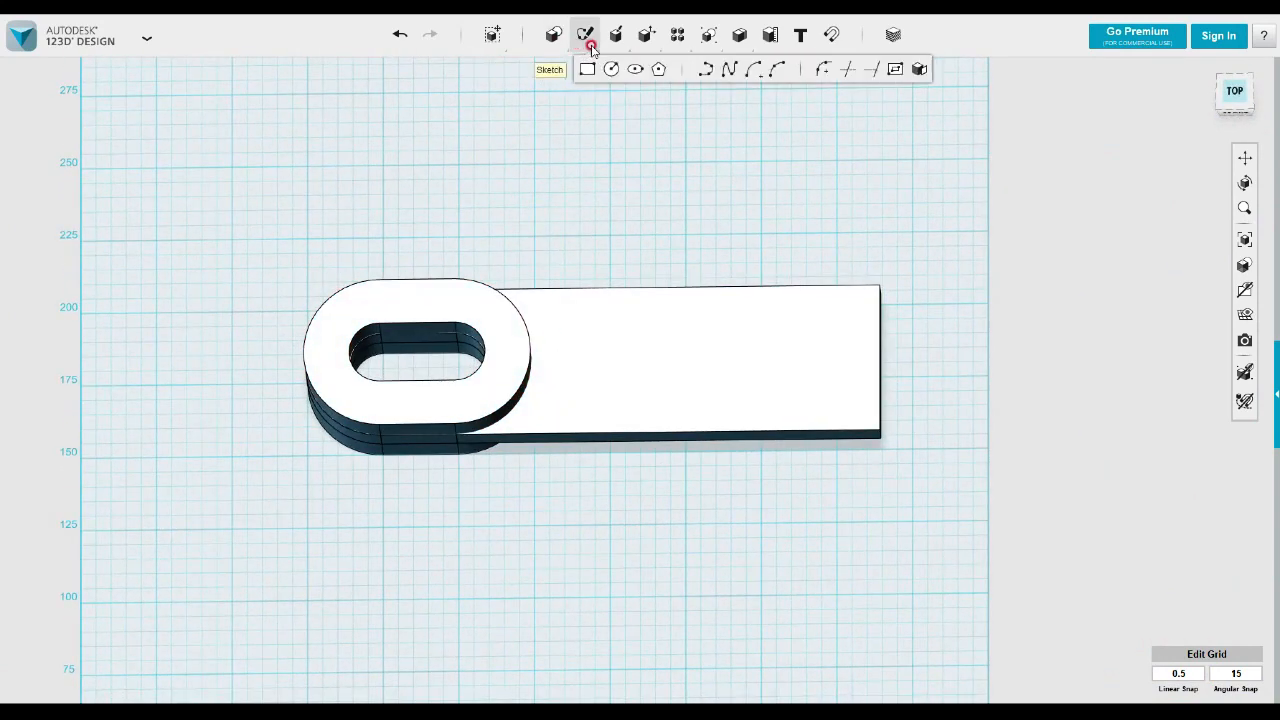
left_click(587, 69)
left_click(509, 356)
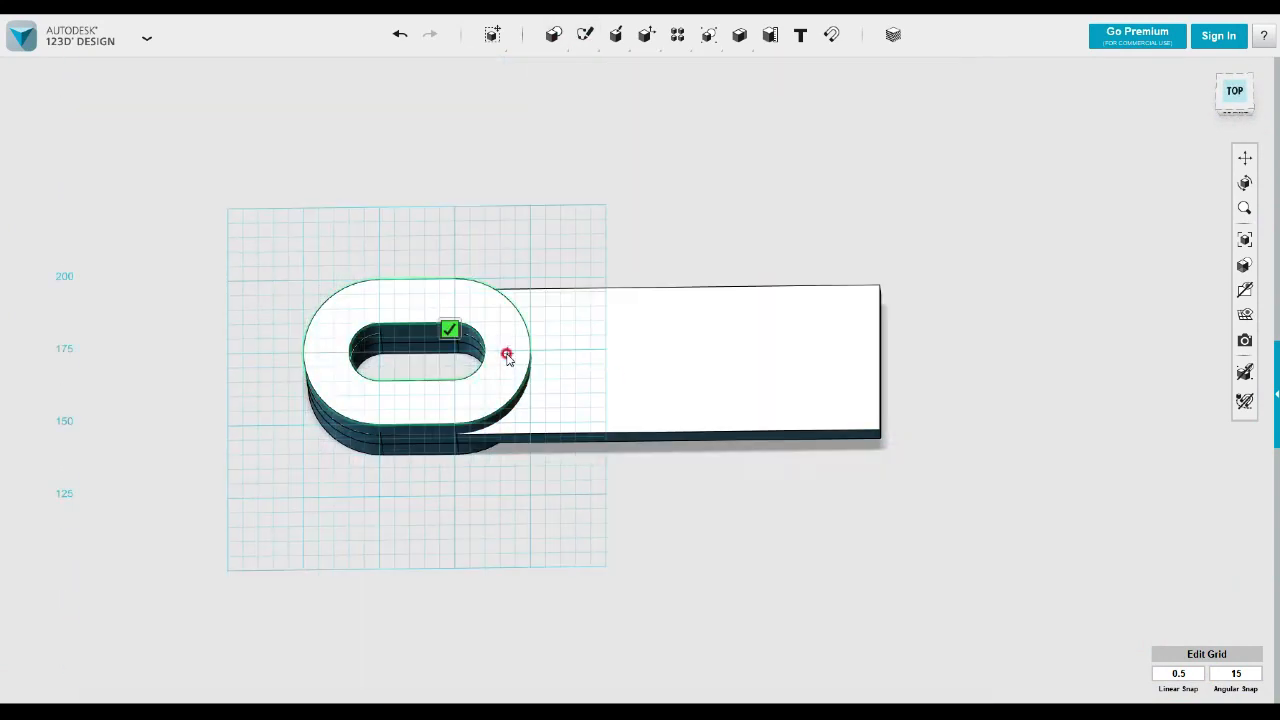
left_click(513, 354)
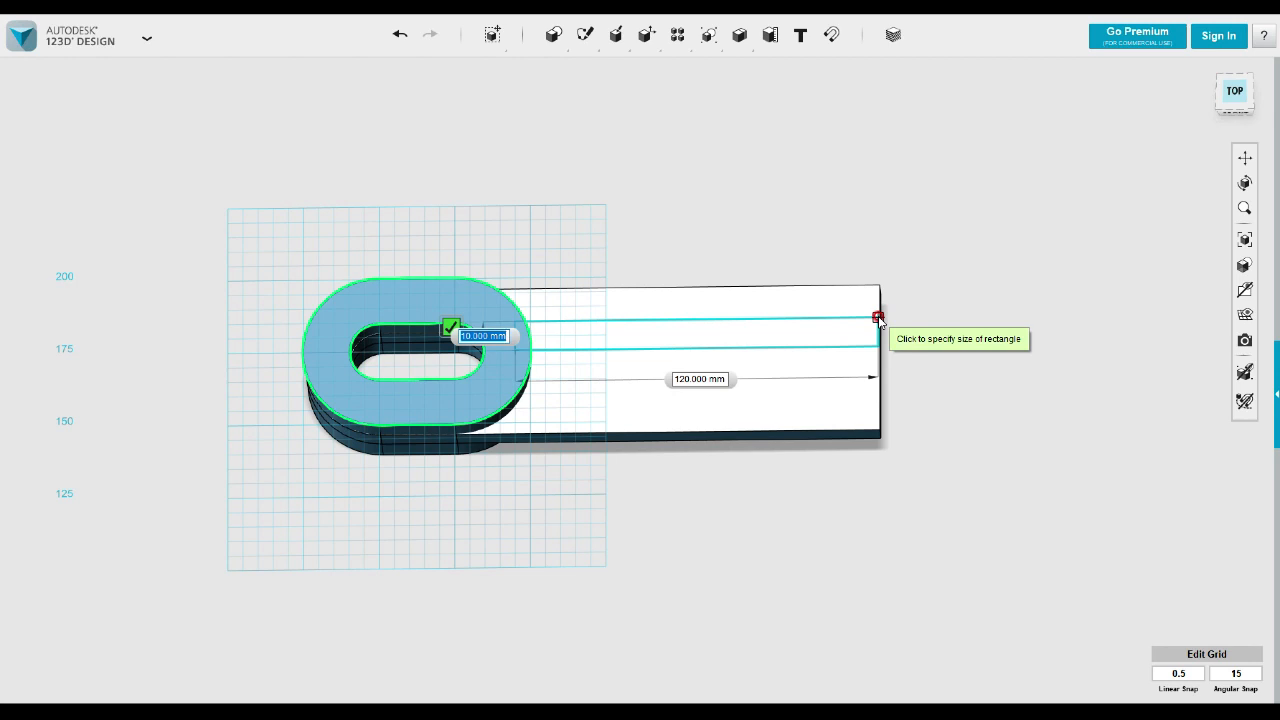
type("5")
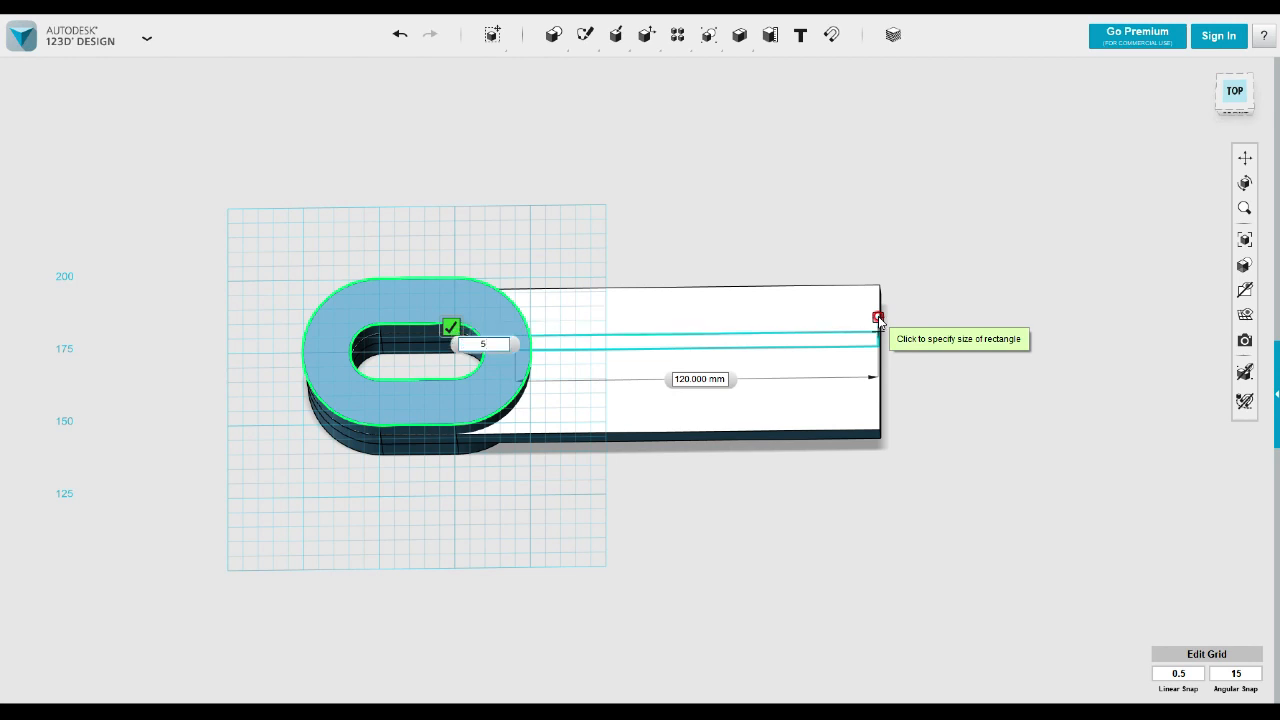
key("Tab")
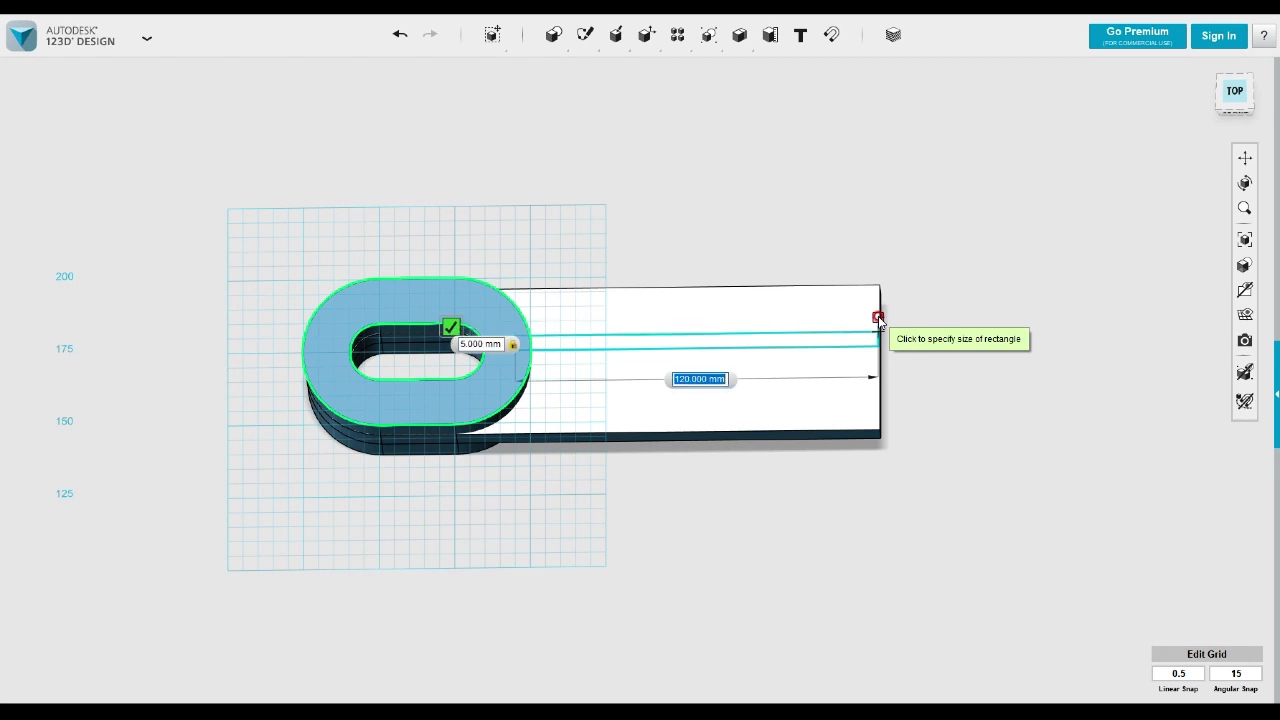
key("Tab")
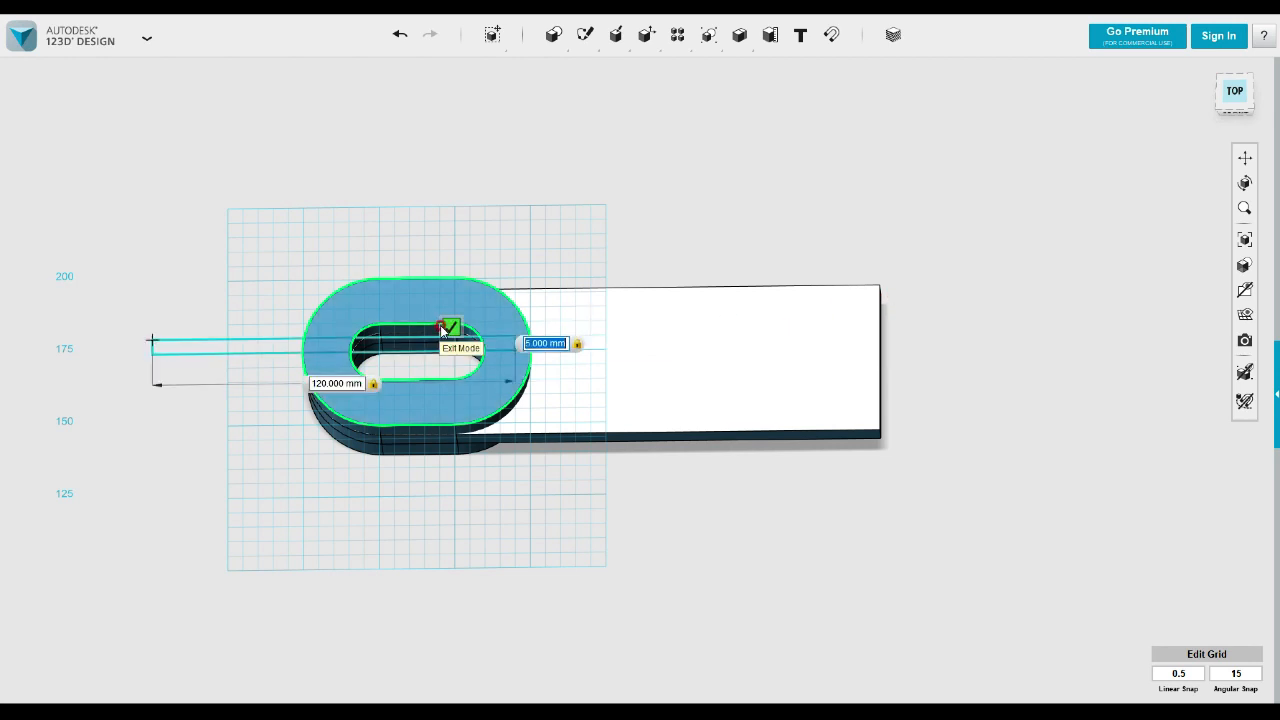
left_click(731, 325)
- Sketch a matching 120 by 5 mm rectangle directly against the first one, on the front side of the centreline
mouse_move(585, 35)
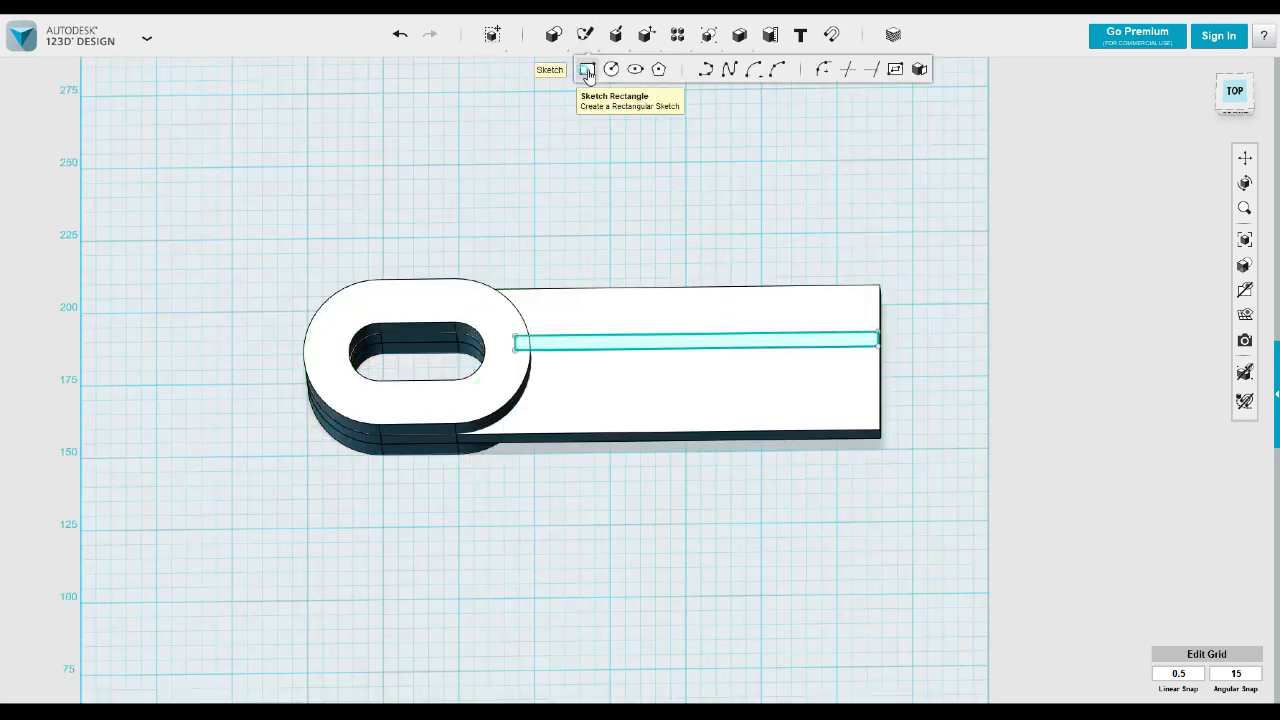
left_click(587, 69)
left_click(509, 362)
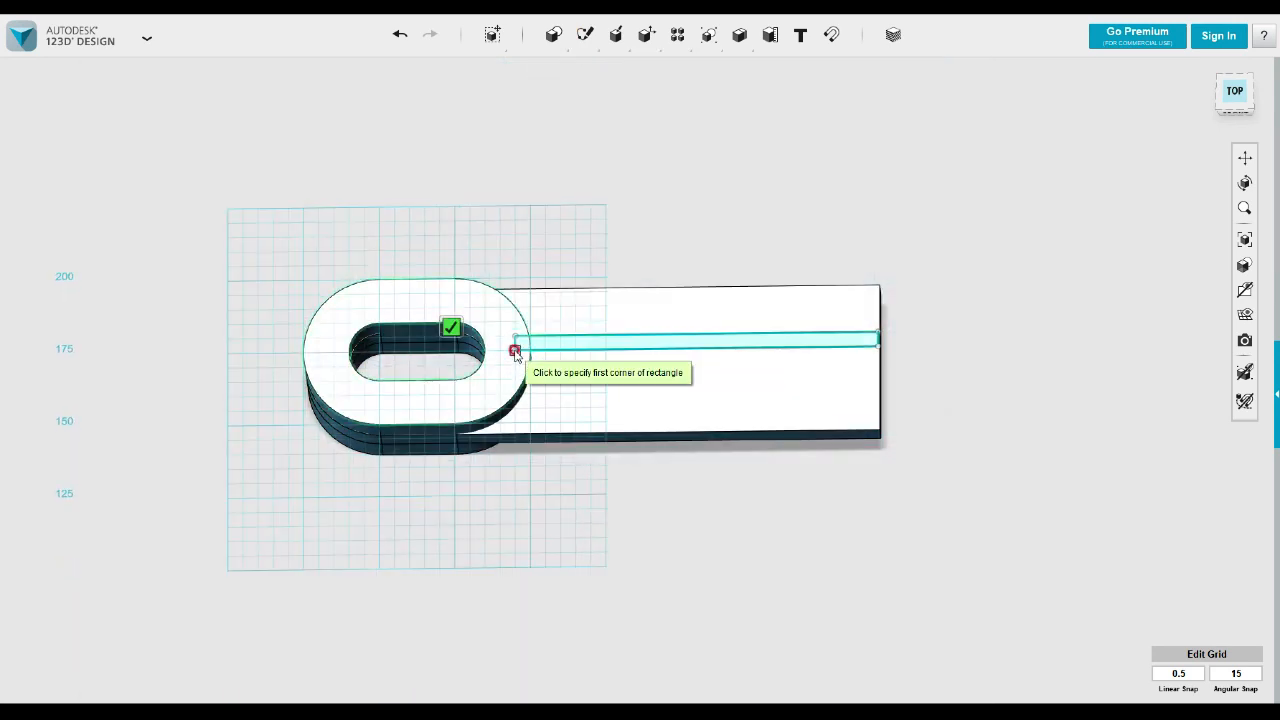
left_click(517, 320)
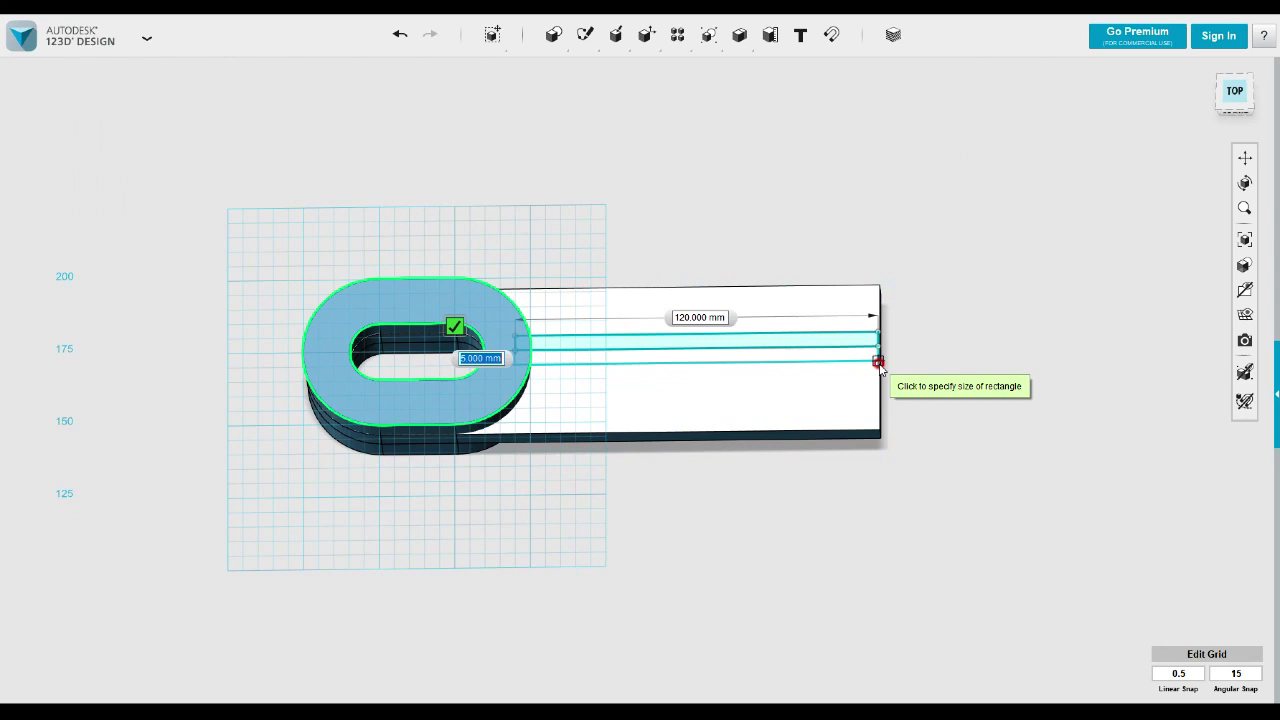
left_click(878, 364)
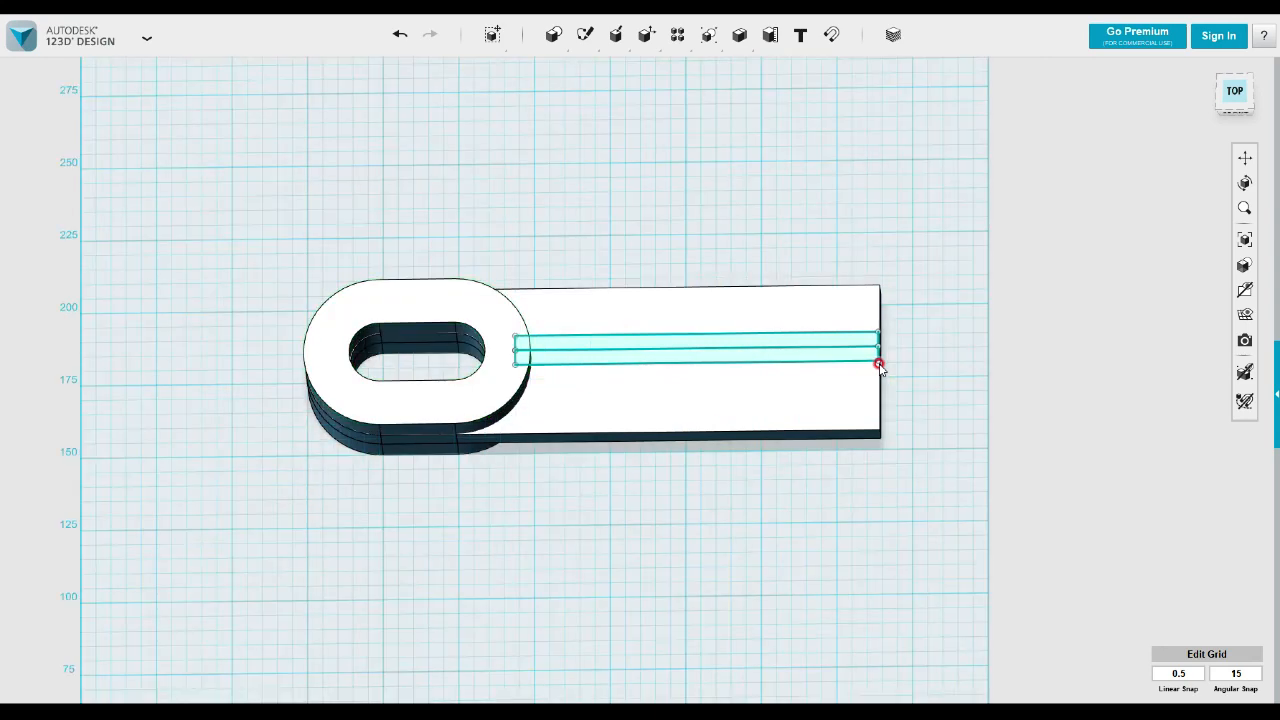
- Select both narrow rectangles and extrude them together 3.5 mm upward into a bar
mouse_move(926, 340)
right_mouse_down()
mouse_move(930, 262)
mouse_move(914, 334)
mouse_move(933, 343)
mouse_move(923, 336)
right_mouse_up()
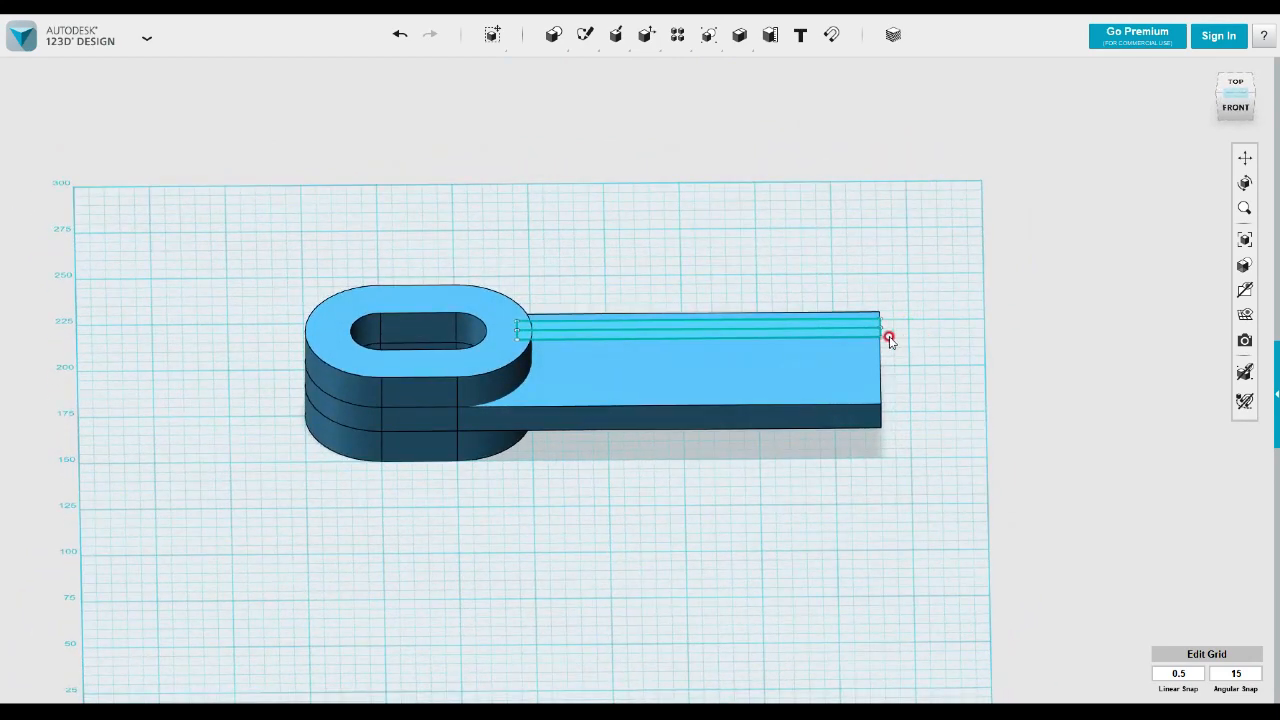
right_click_drag(731, 306, 751, 297)
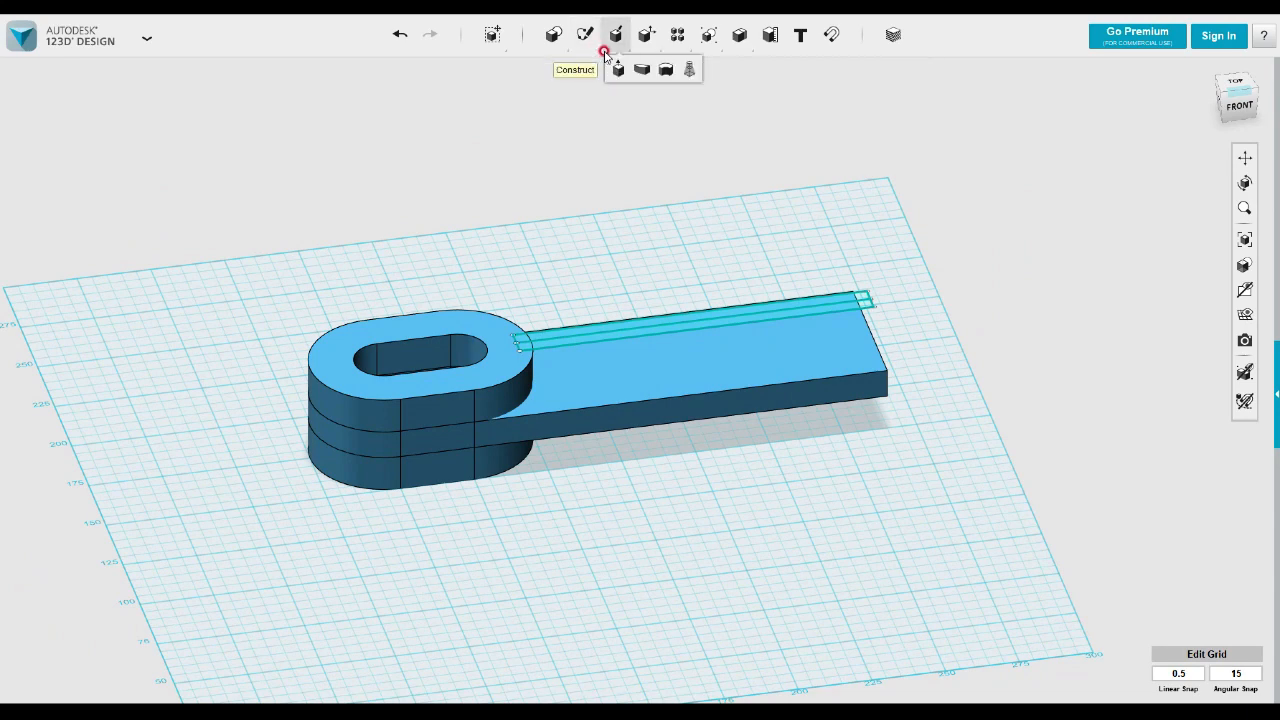
scroll(751, 329, "up", 4)
left_click(736, 309)
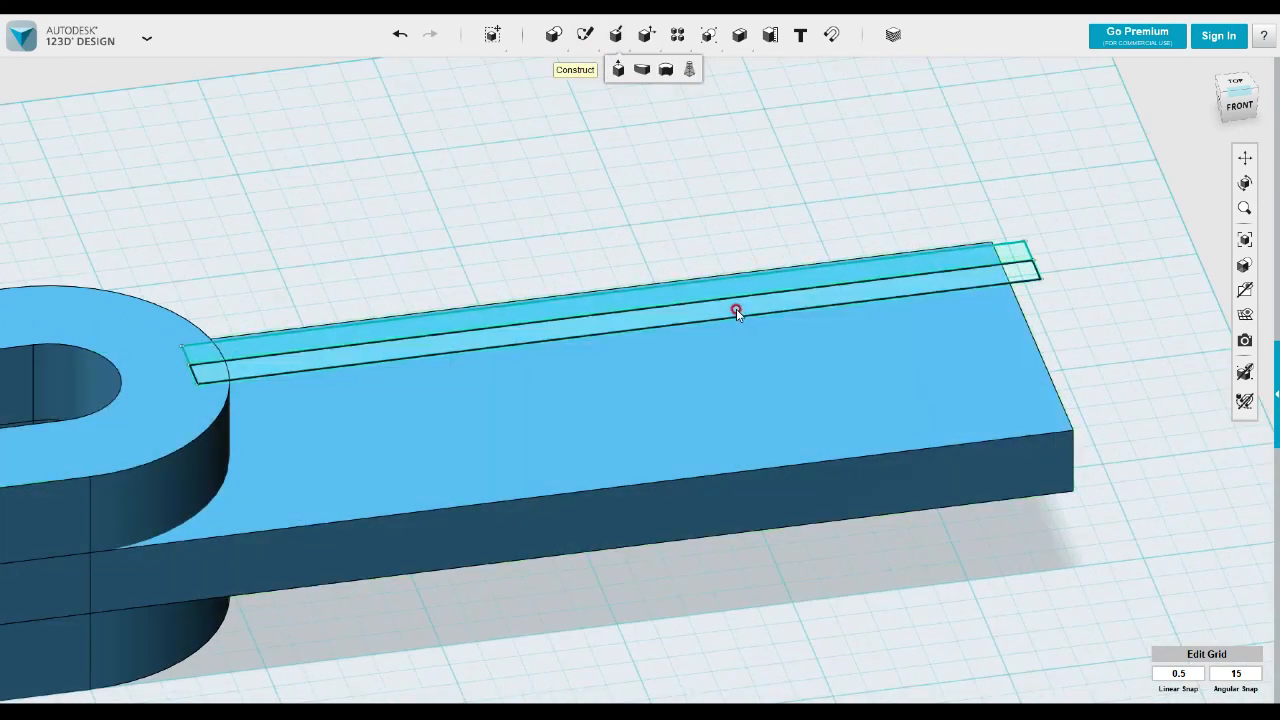
left_click(735, 292)
left_click(757, 348)
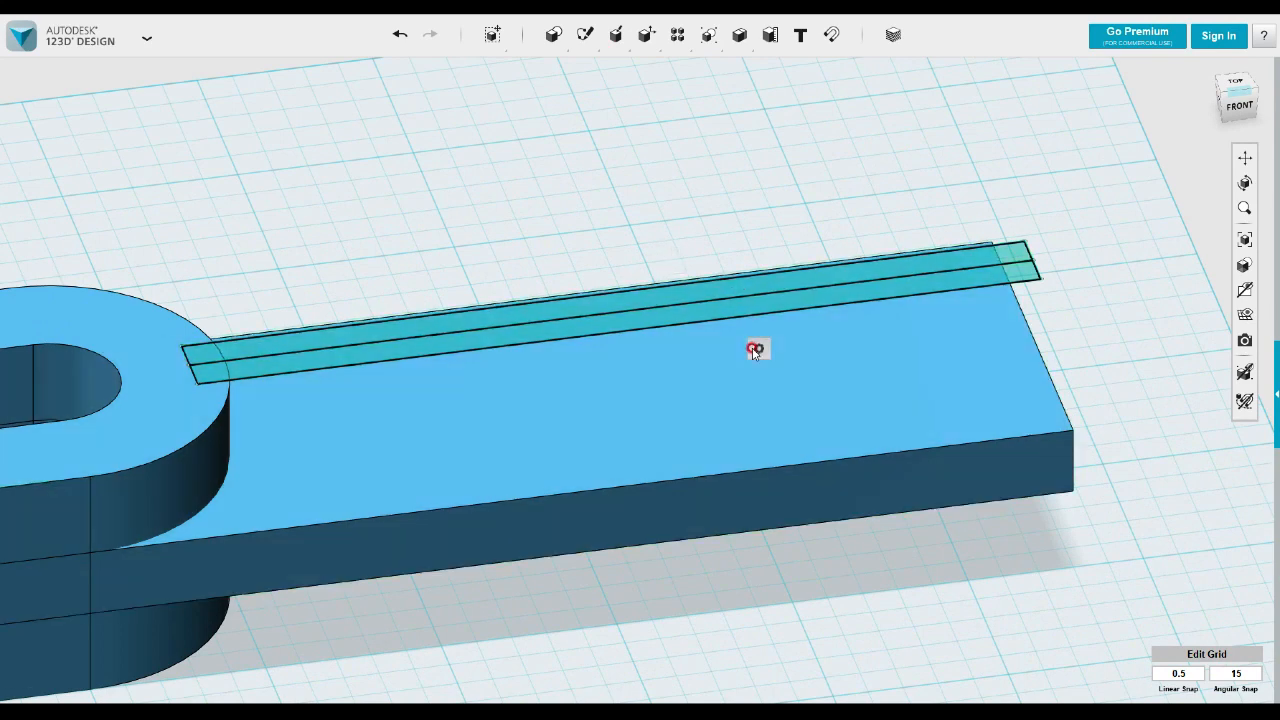
left_click(836, 349)
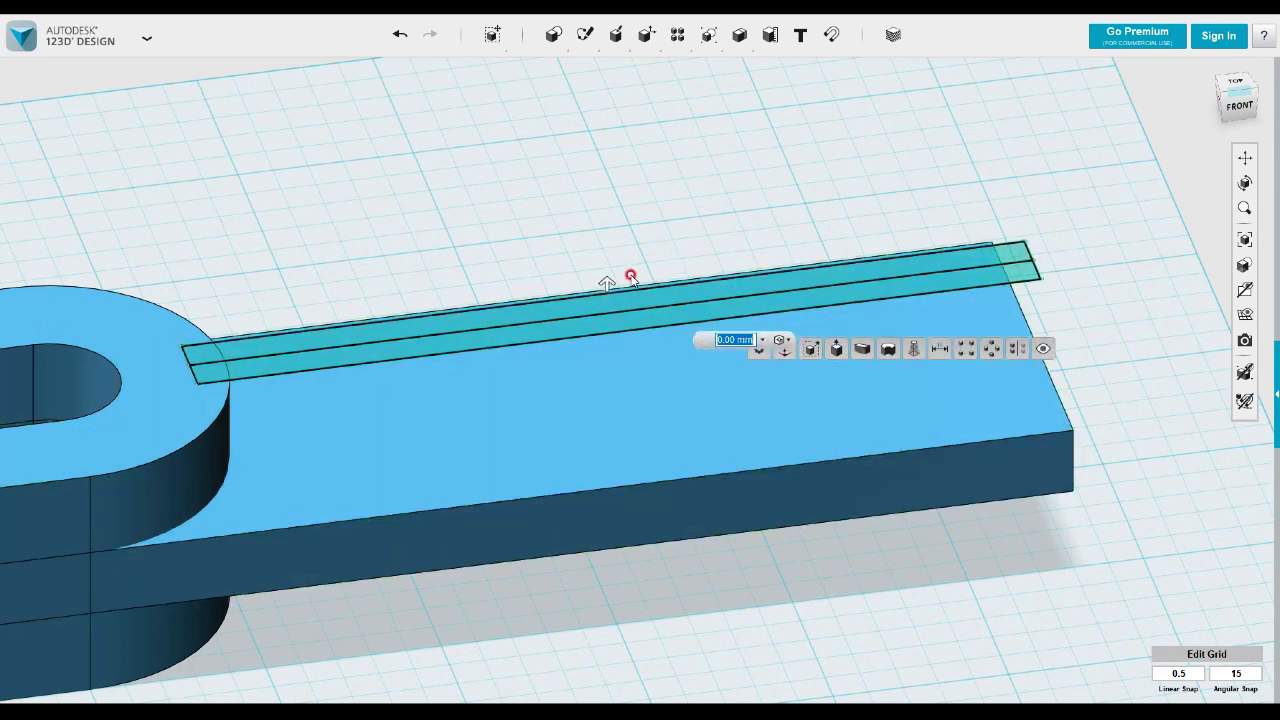
left_click_drag(606, 280, 606, 265)
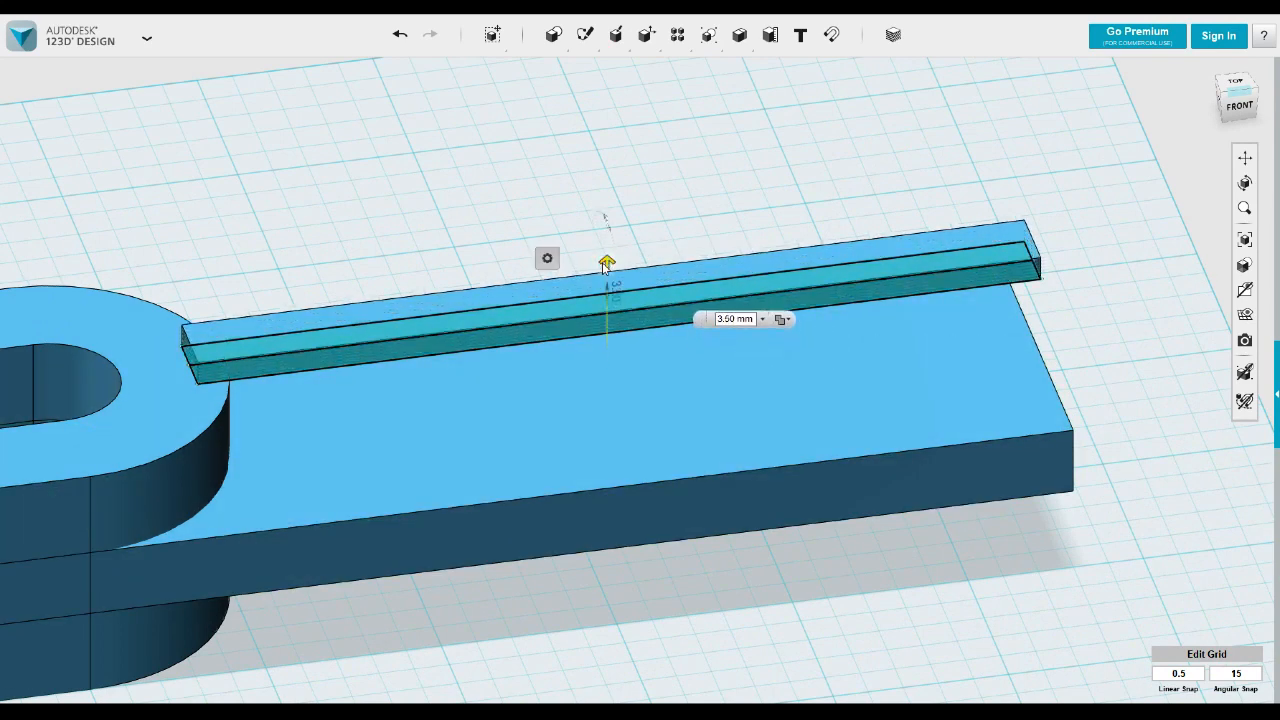
left_click(745, 220)
mouse_move(746, 214)
right_mouse_down()
mouse_move(737, 209)
mouse_move(766, 226)
right_mouse_up()
- Project the raised bar's top face onto the plate's top face as a sketch outline
mouse_move(586, 40)
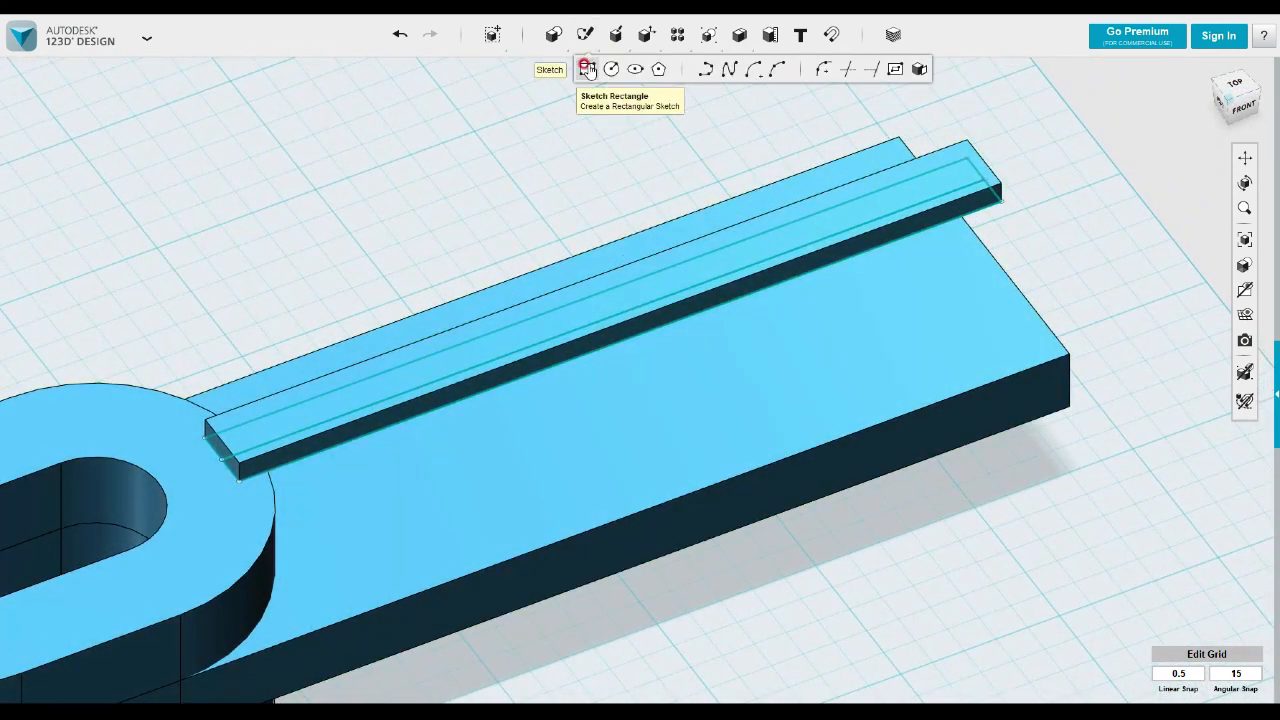
left_click(919, 69)
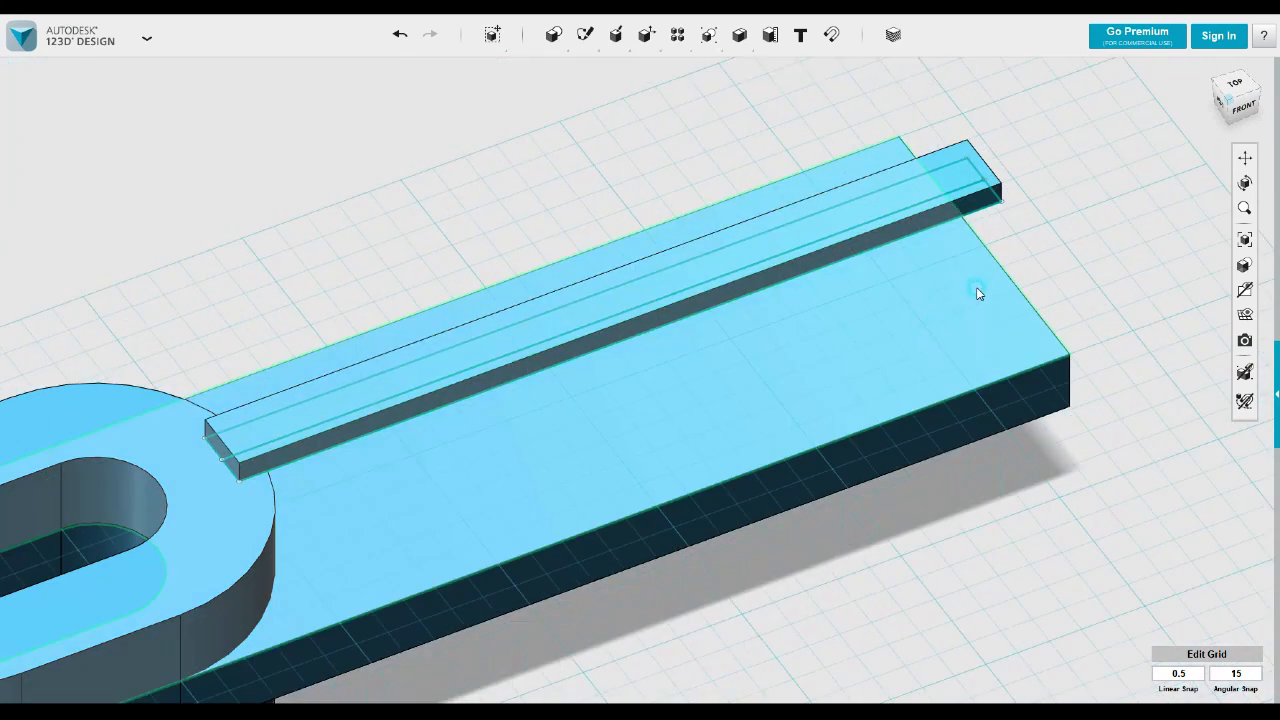
left_click(976, 287)
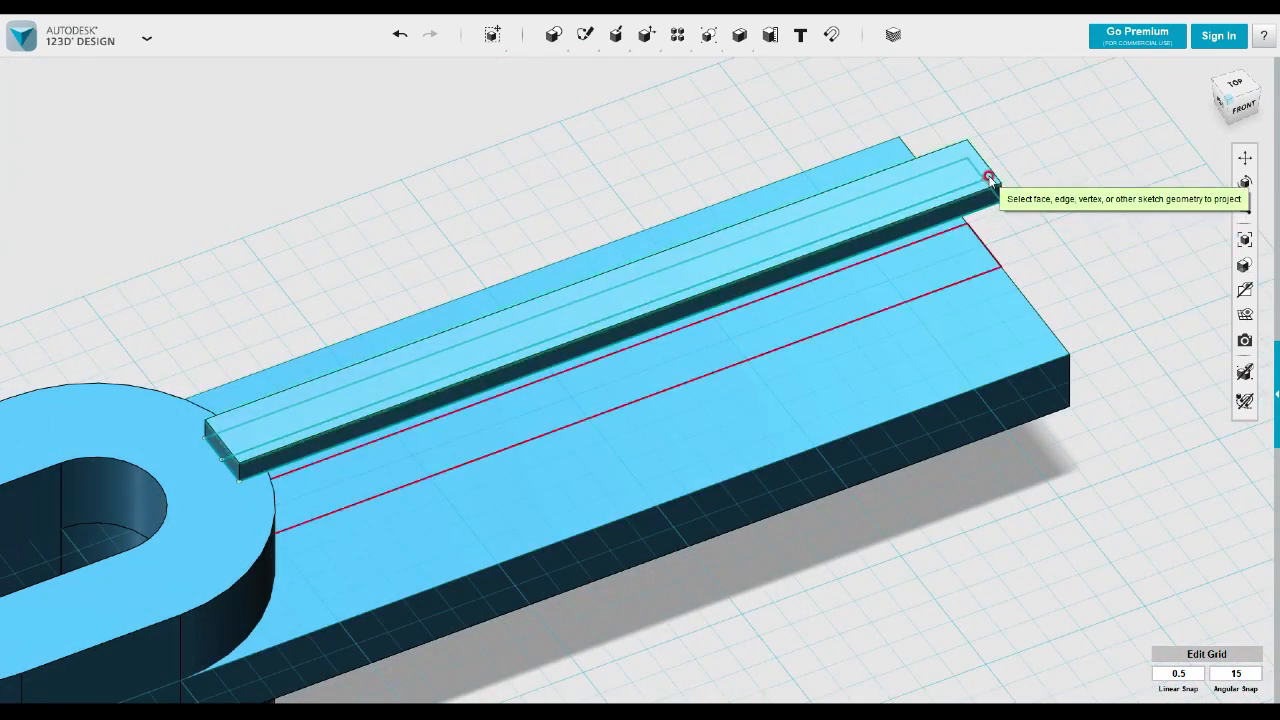
left_click(988, 178)
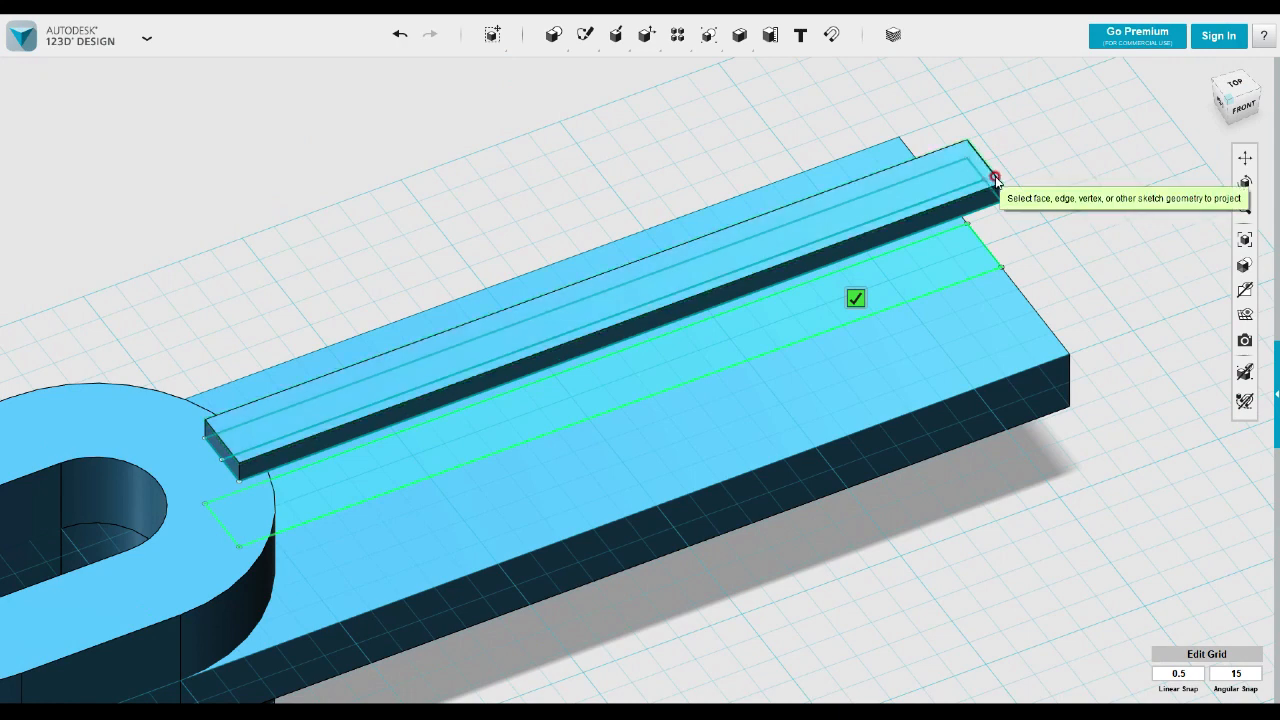
- Finish the projection and try to extrude the projected strip on the plate 8 mm upward
left_click(855, 298)
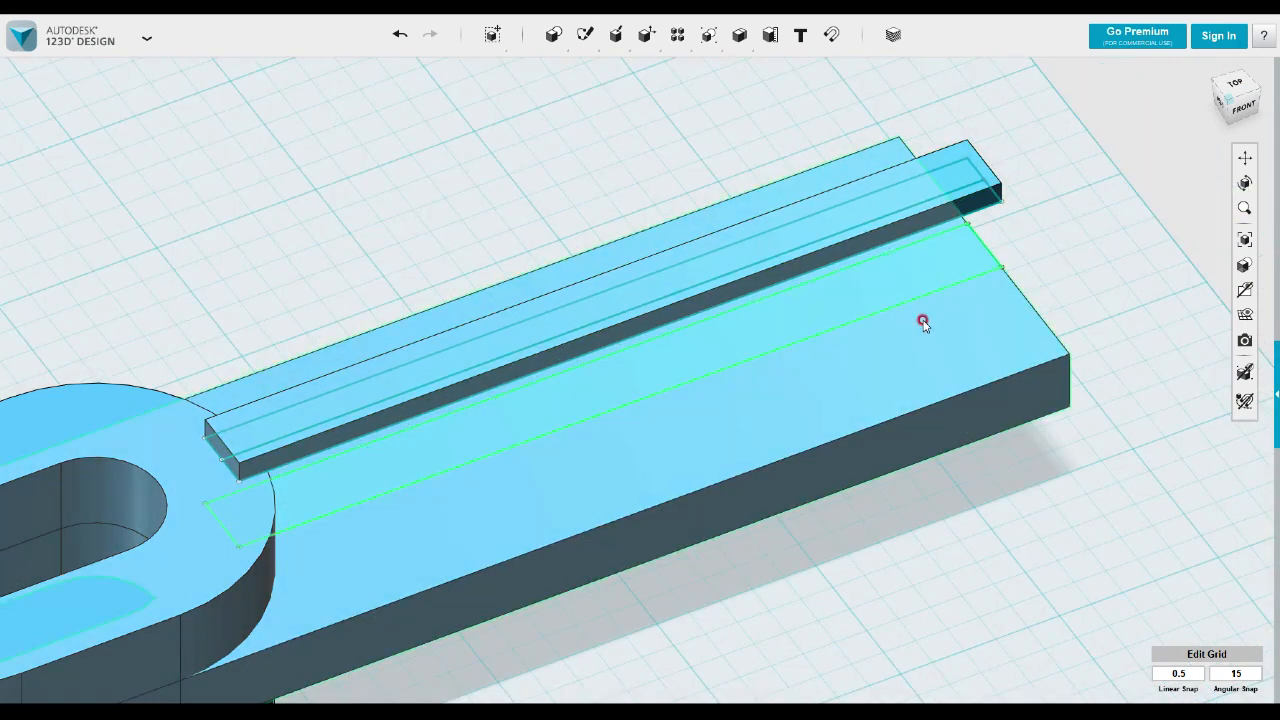
left_click(936, 274)
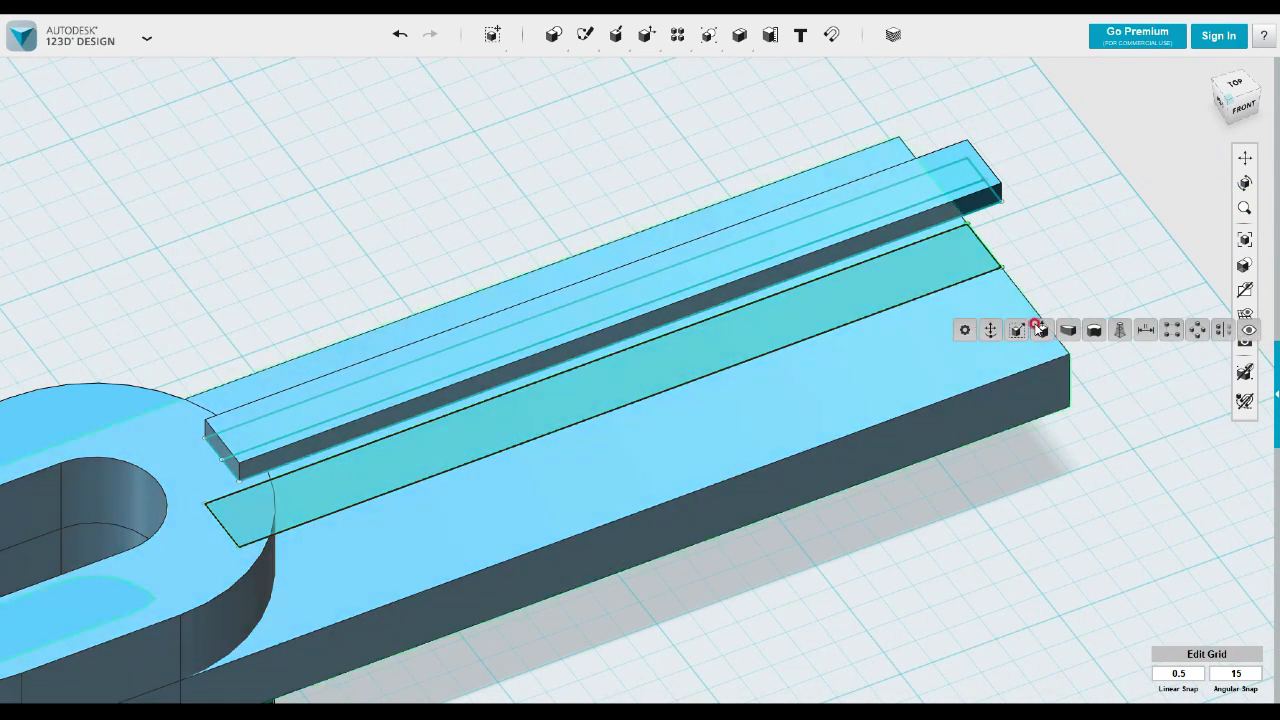
left_click(1018, 326)
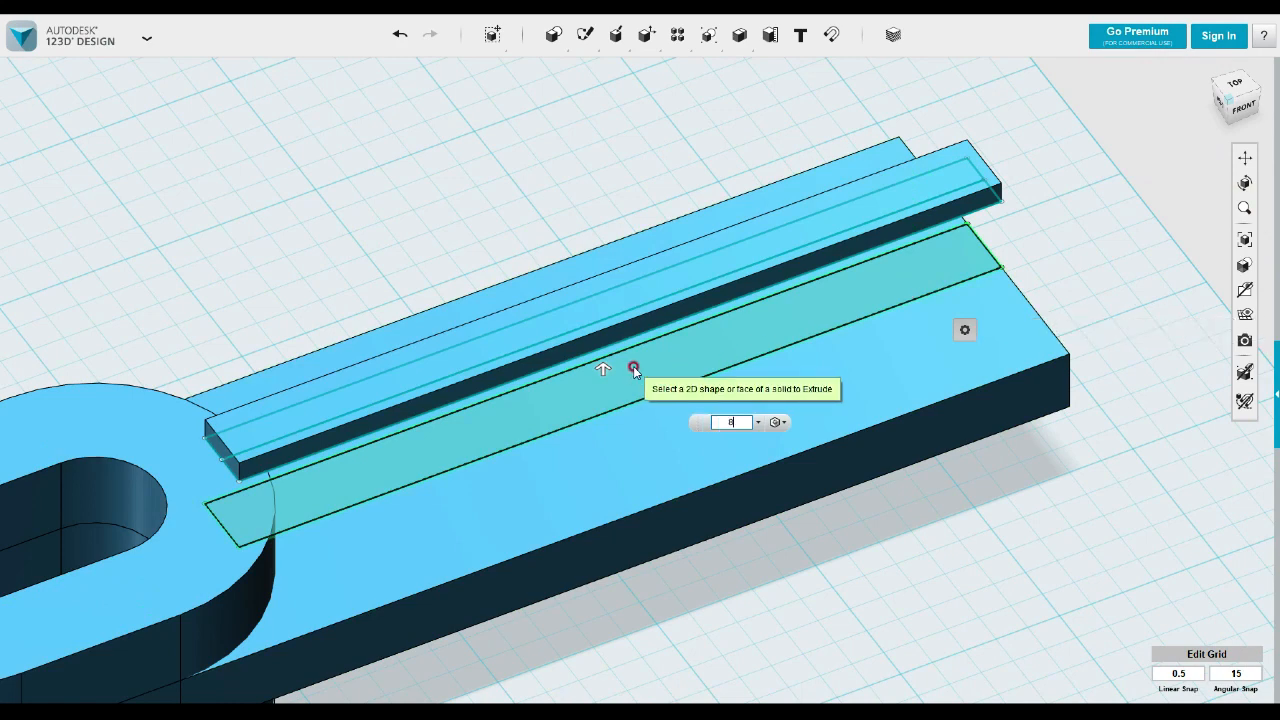
key("Return")
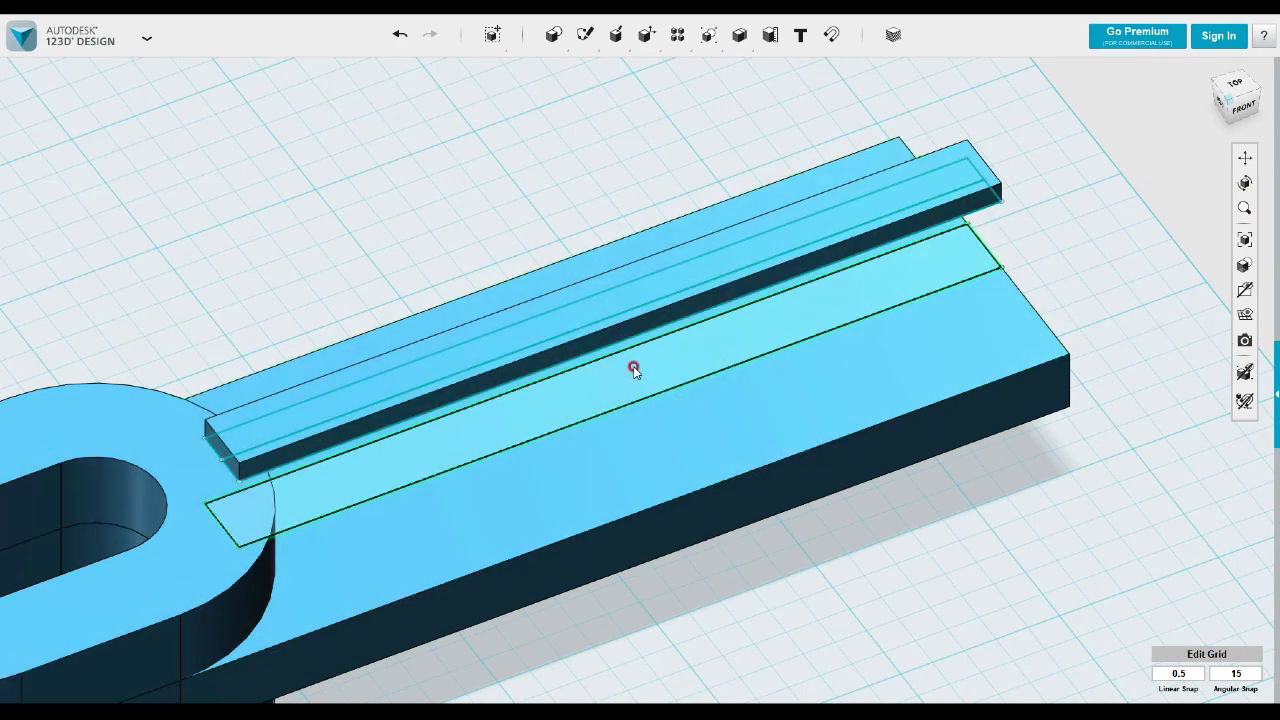
left_click(738, 381)
key("ctrl+z")
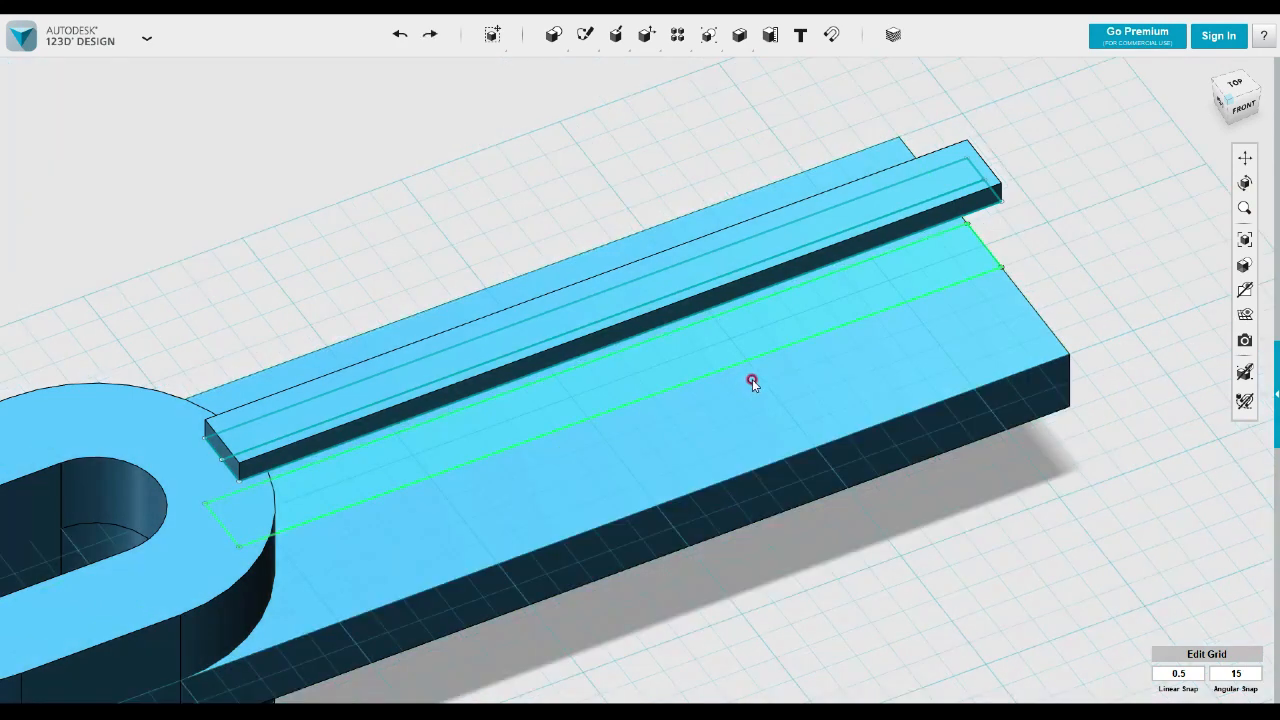
- Extrude the projected strip 8 mm upward, merging it with the plate
left_click(768, 335)
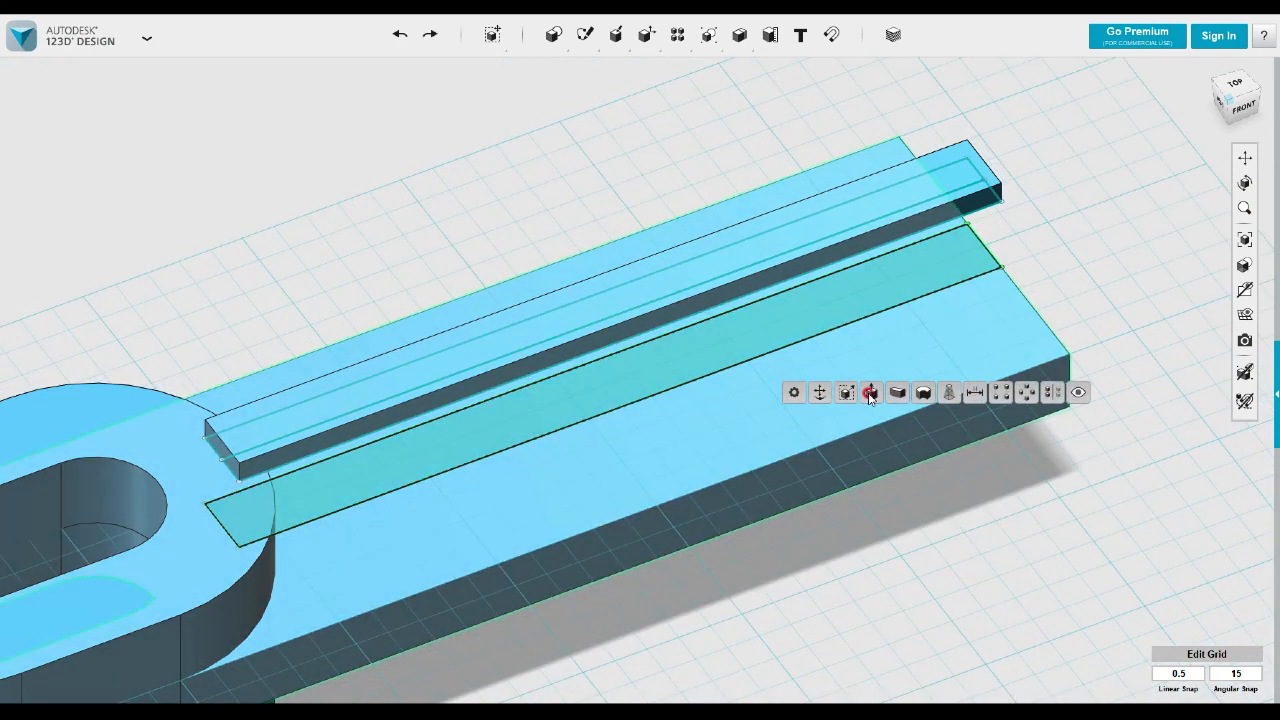
left_click(819, 392)
type("8")
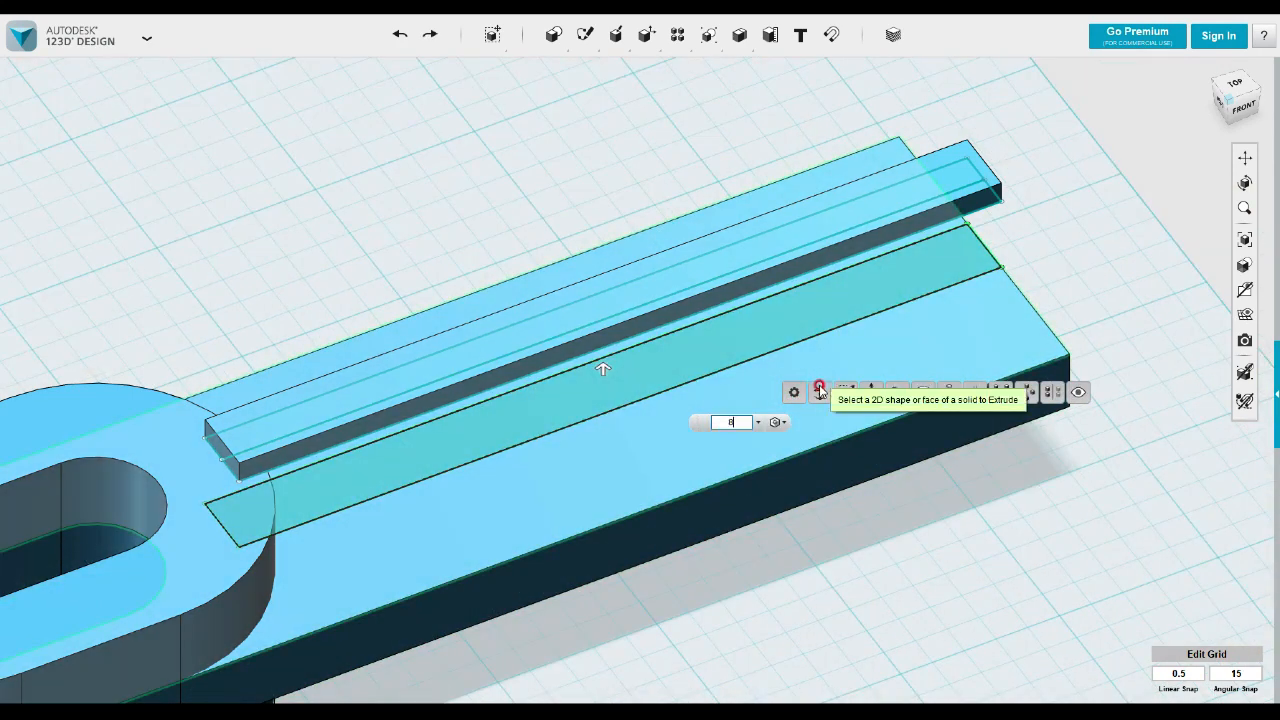
left_click(776, 384)
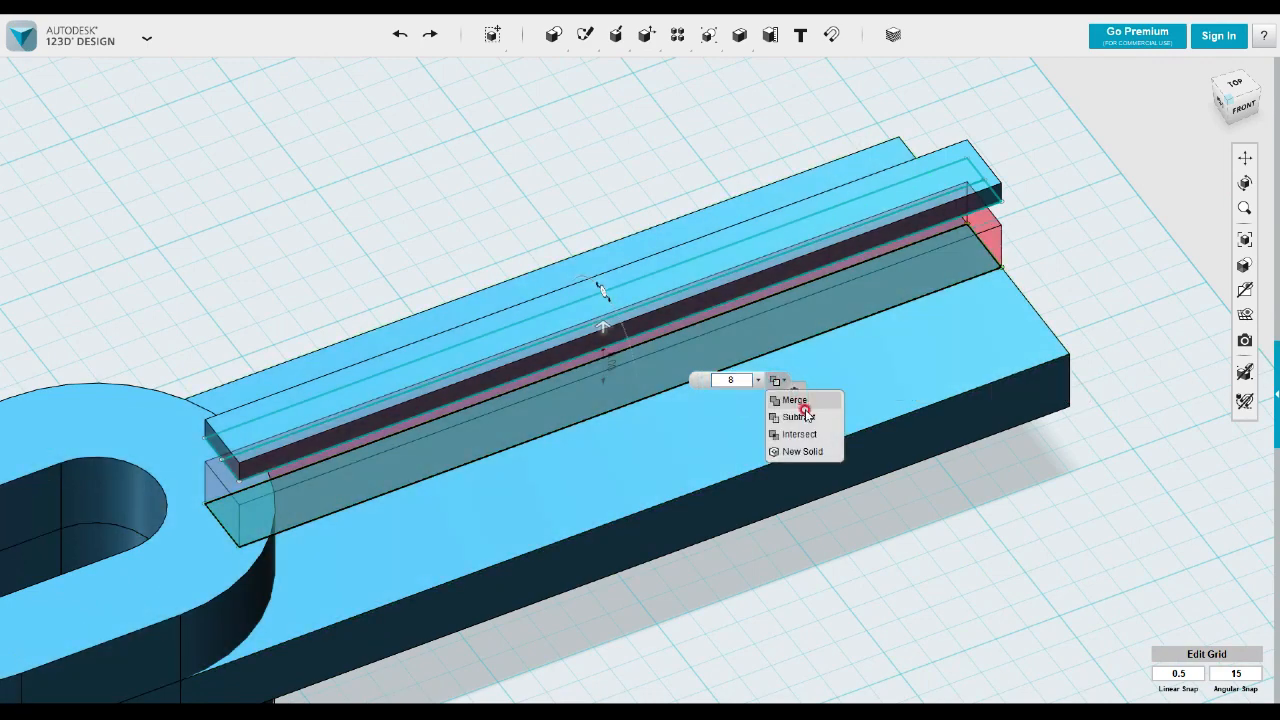
left_click(806, 400)
left_click(1023, 313)
- Try to delete the raised bar above the plate
mouse_move(1066, 277)
right_mouse_down()
mouse_move(1039, 245)
mouse_move(1011, 249)
mouse_move(1017, 229)
mouse_move(1059, 285)
right_mouse_up()
left_click_drag(1084, 337, 981, 276)
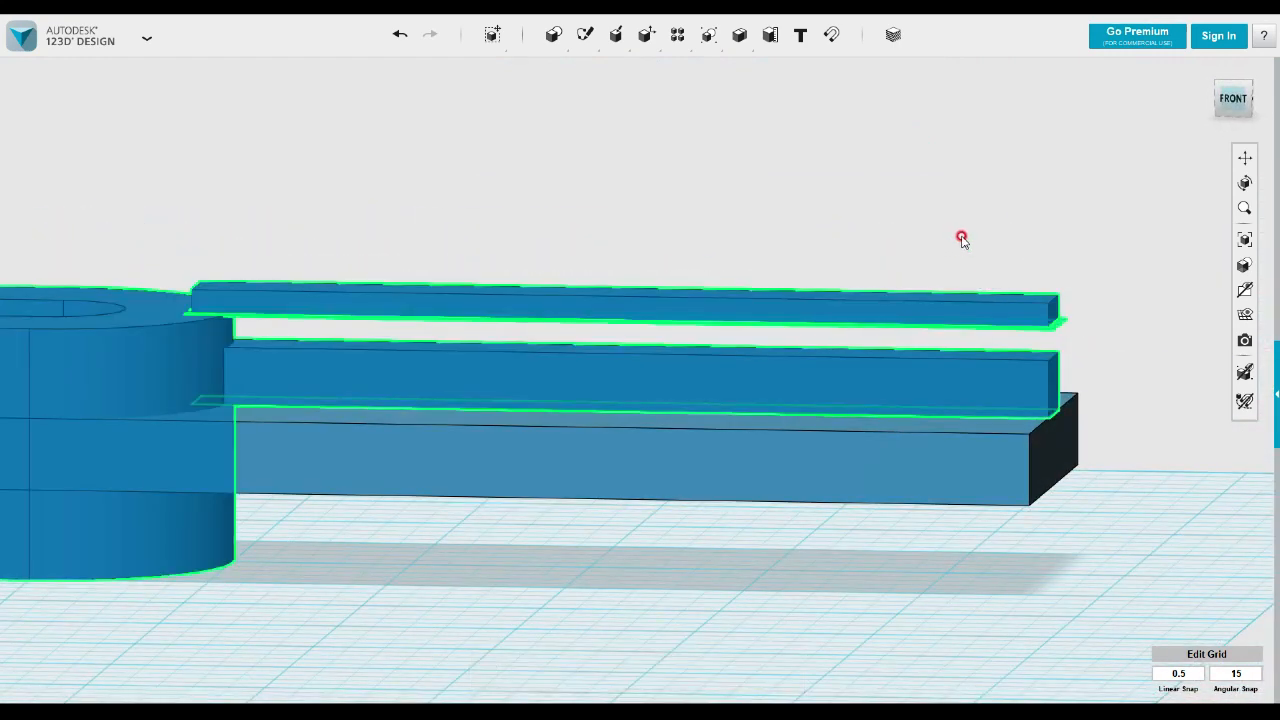
key("Delete")
key("ctrl+z")
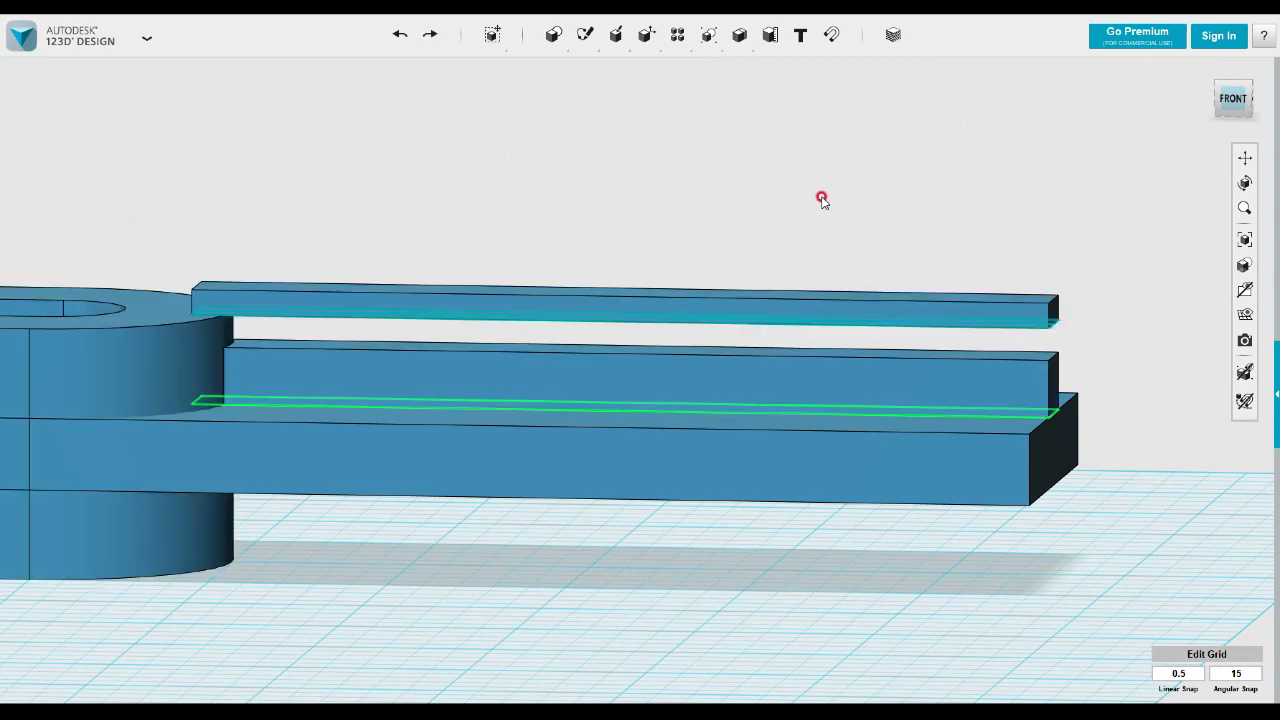
- Undo the strip extrusion, the projection and the bar extrusion, back to the two narrow rectangles
right_click_drag(823, 200, 851, 234)
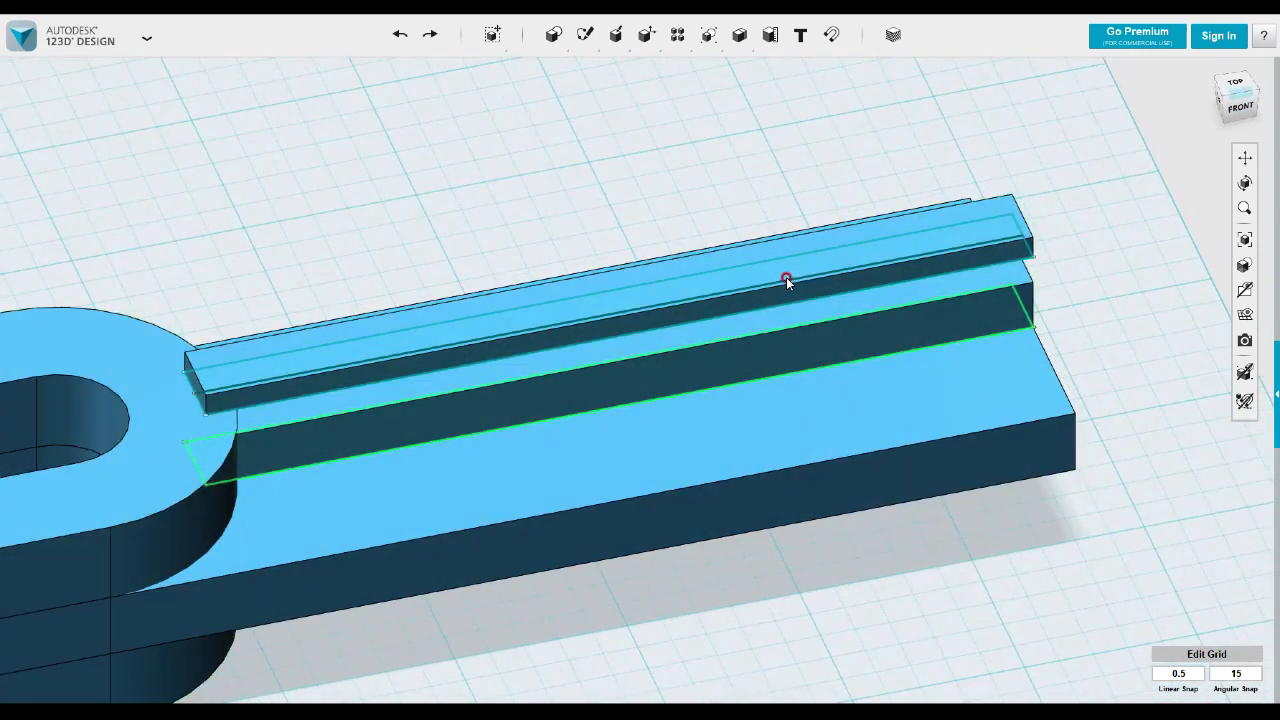
key("ctrl+z")
key("ctrl+z")
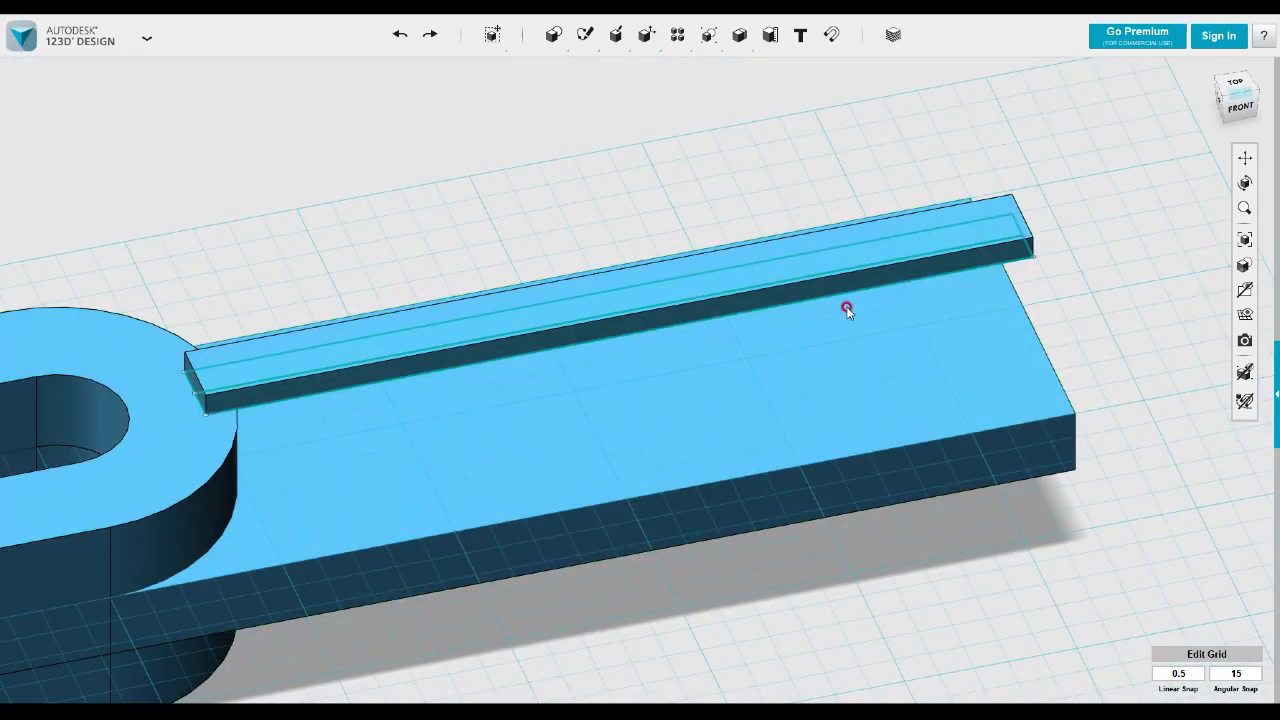
key("ctrl+z")
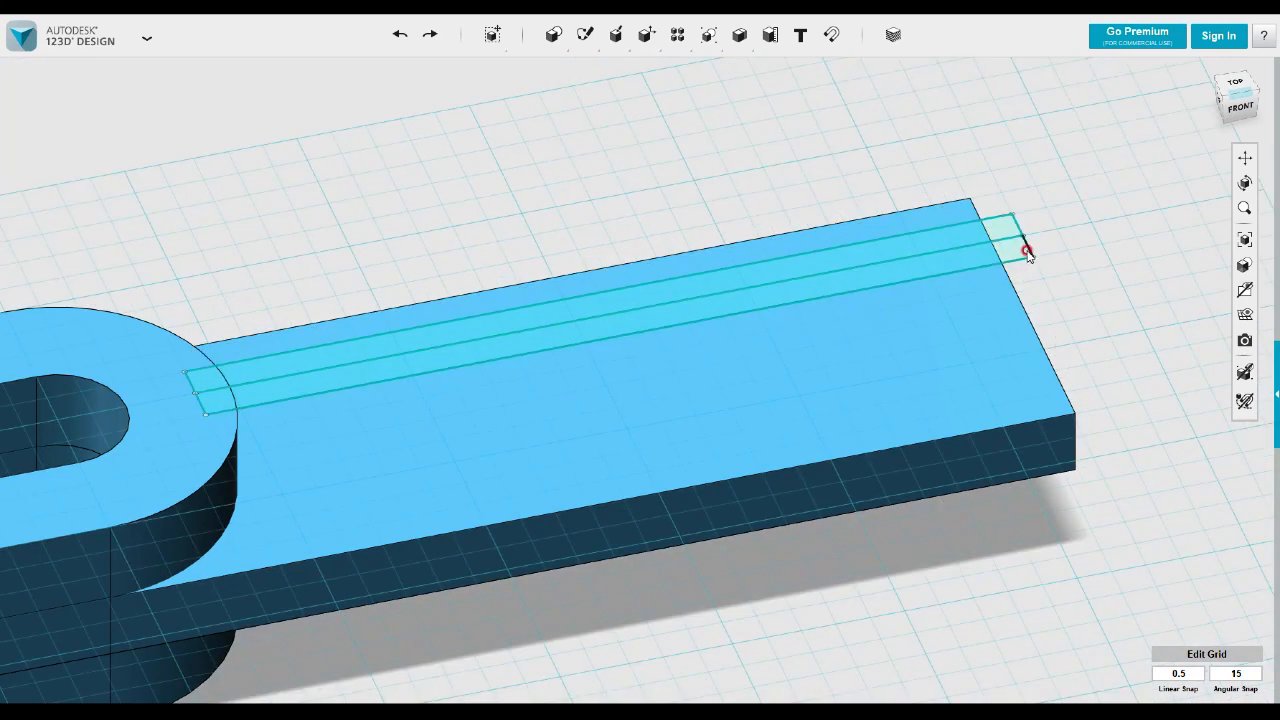
- Extrude both narrow rectangles together 5 mm upward as a new solid
right_click_drag(1014, 256, 1029, 252)
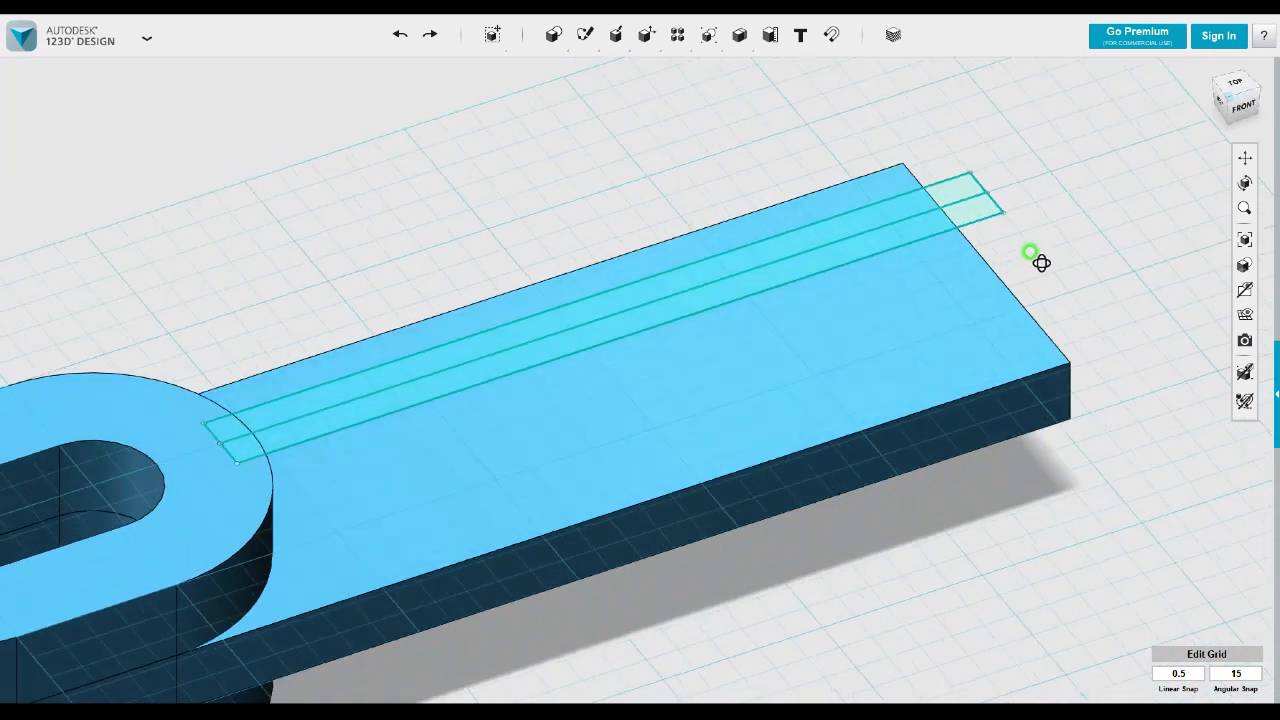
left_click(971, 211)
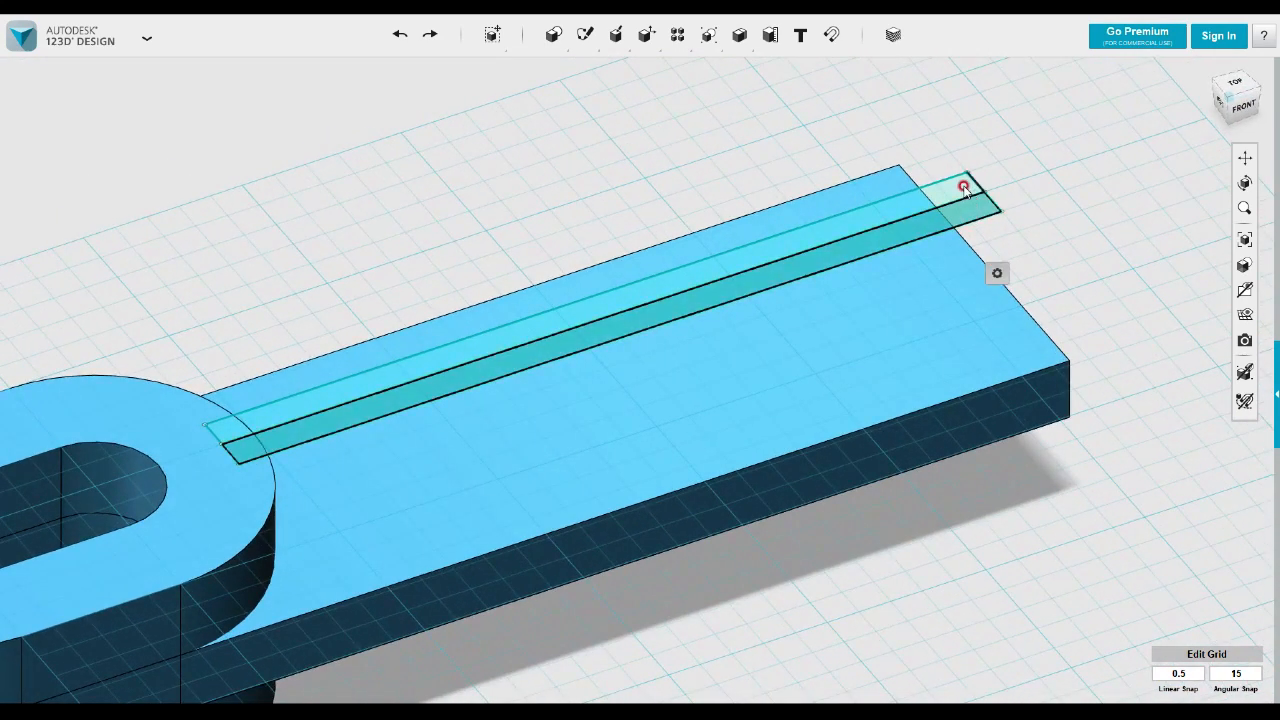
left_click(960, 191, "ctrl")
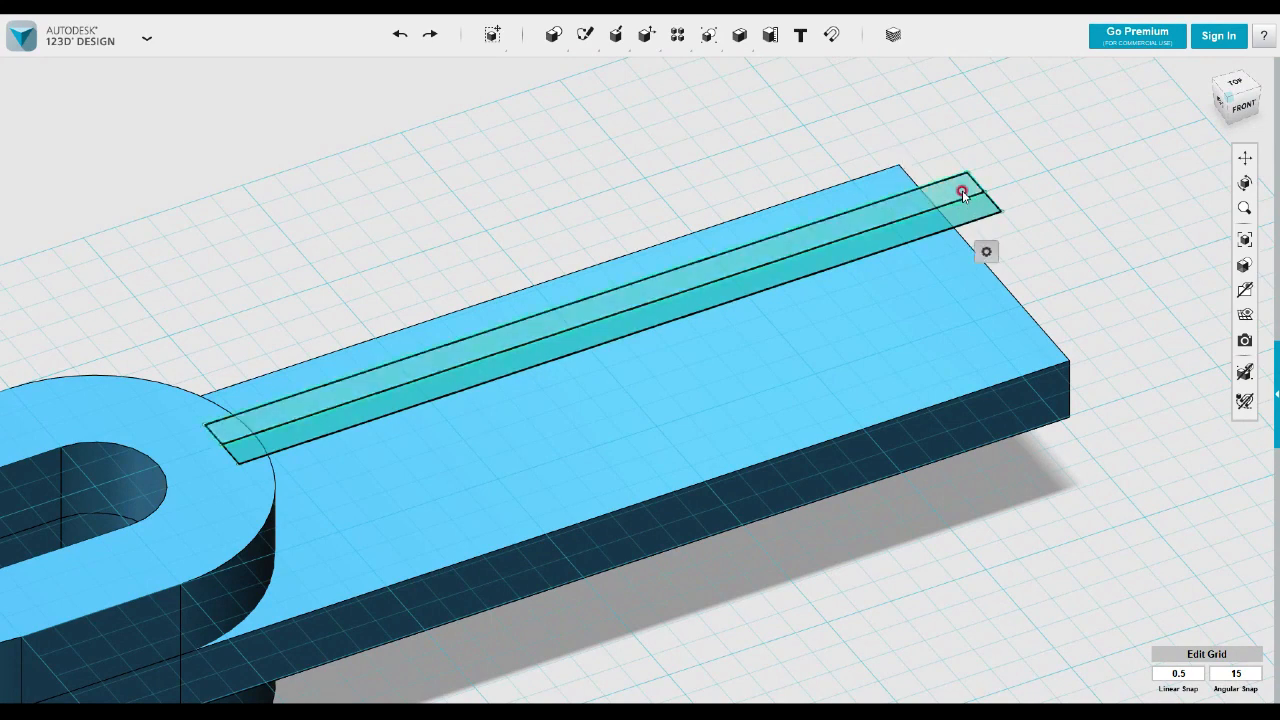
mouse_move(987, 249)
left_click(1065, 254)
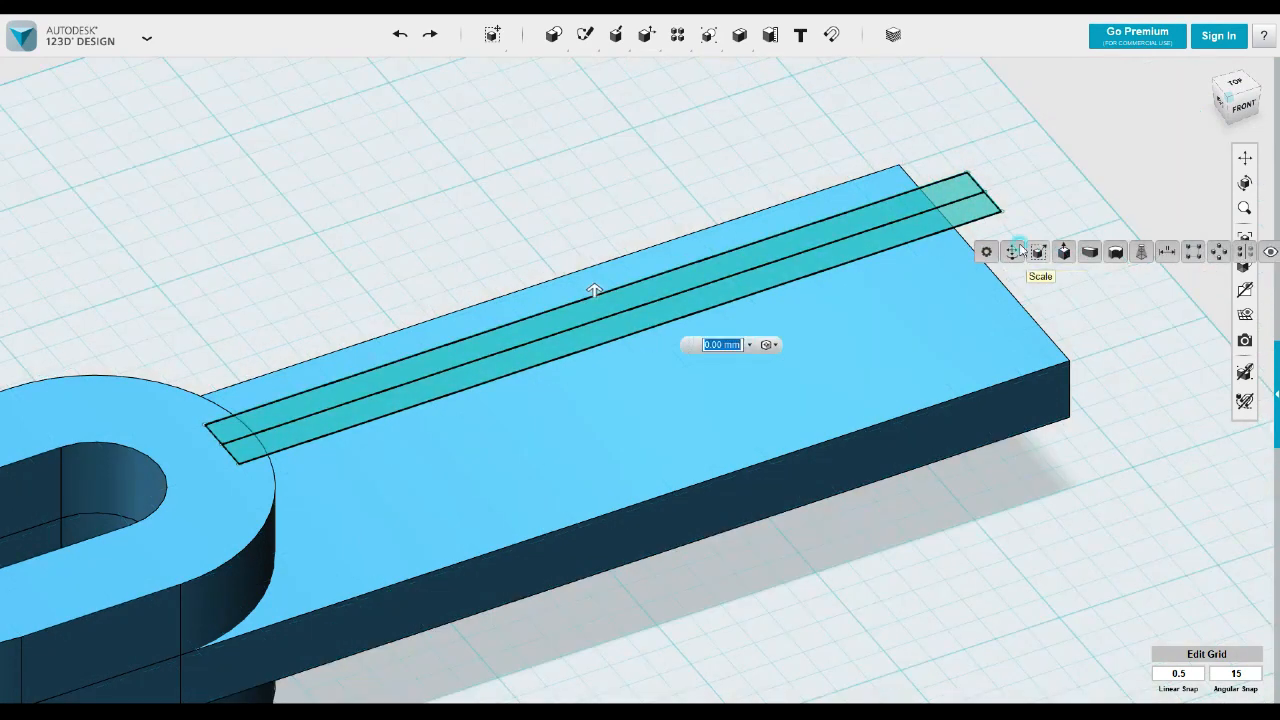
left_click_drag(594, 290, 595, 262)
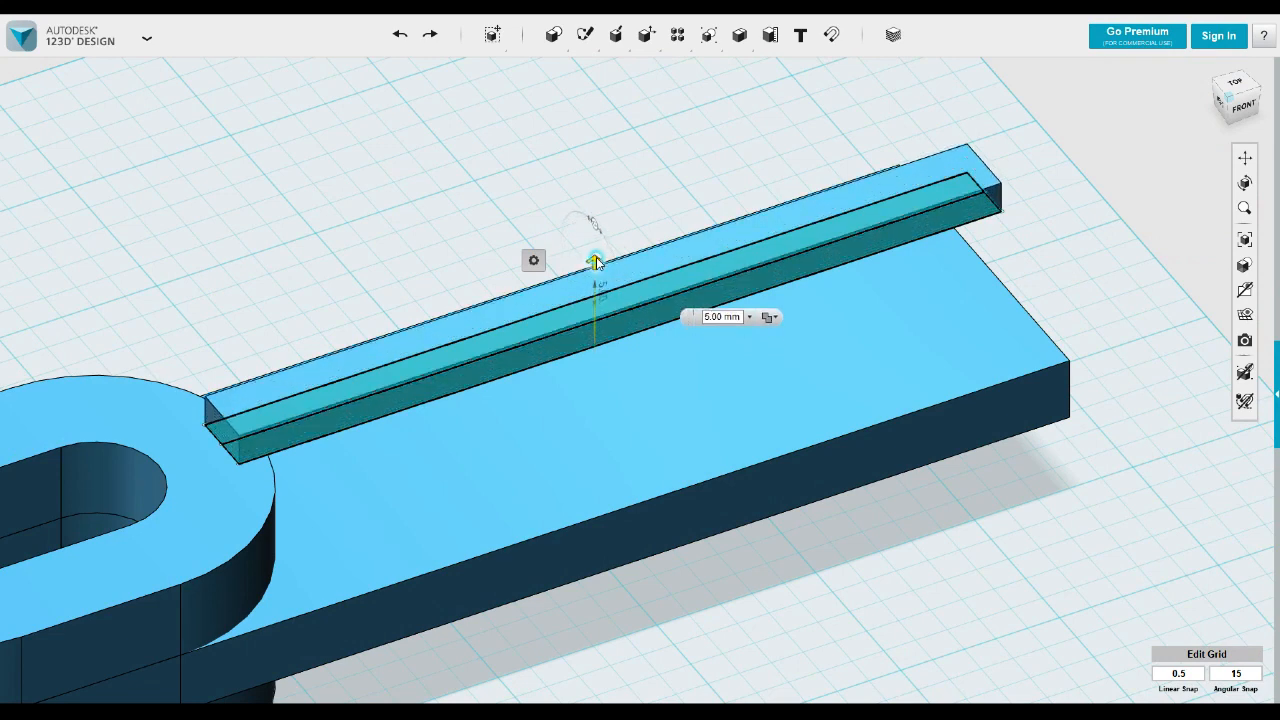
left_click(767, 317)
left_click(812, 390)
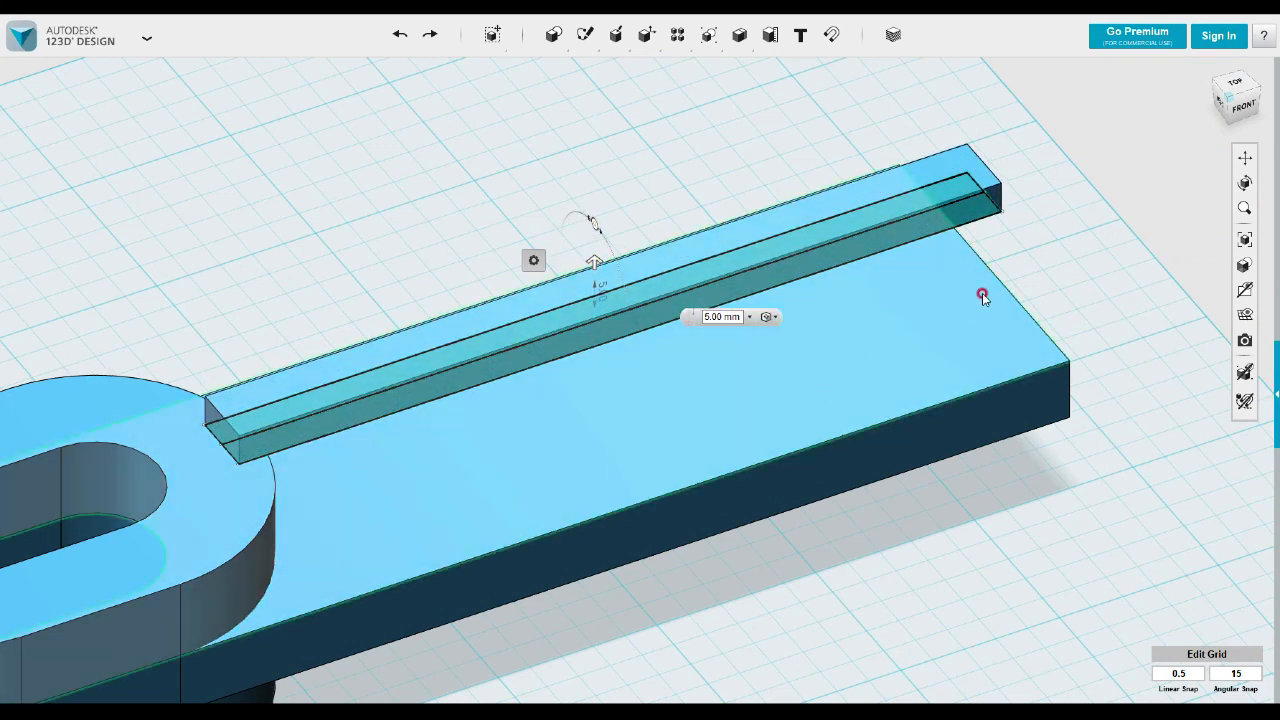
left_click(1052, 247)
- Project the top face of the separate bar onto the plate's top face
mouse_move(587, 36)
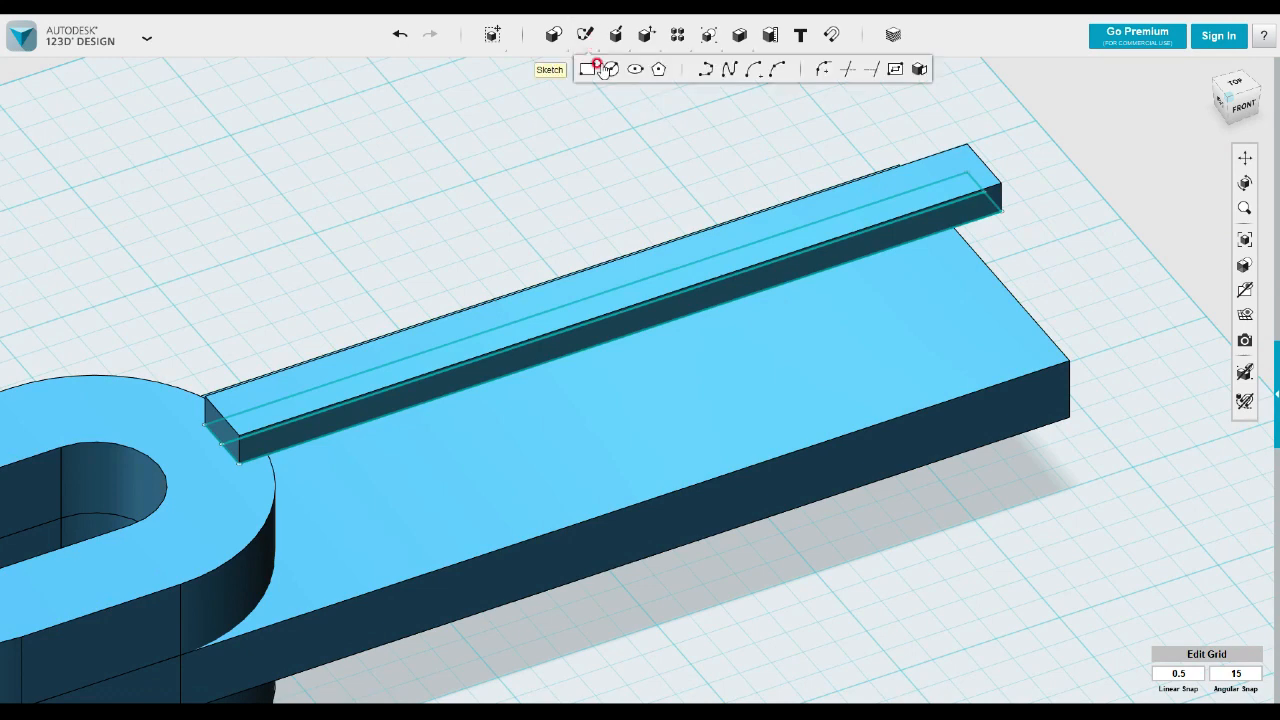
left_click(914, 68)
left_click(954, 318)
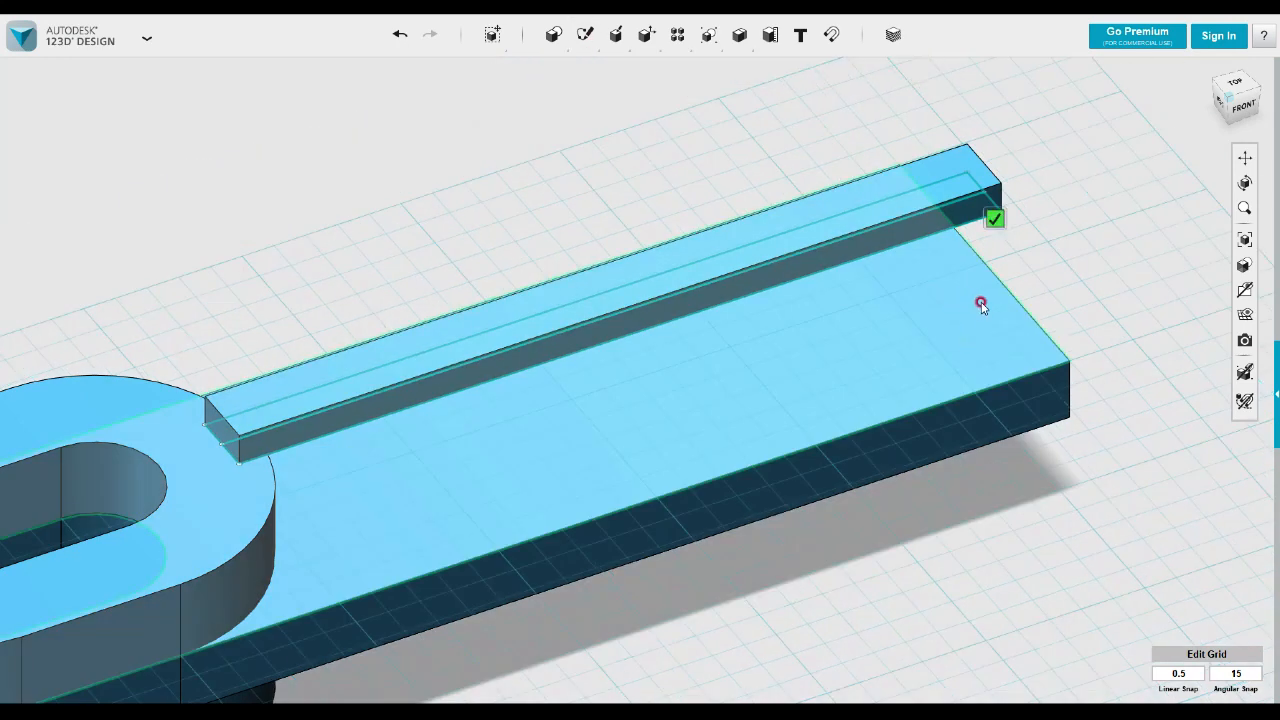
left_click(985, 180)
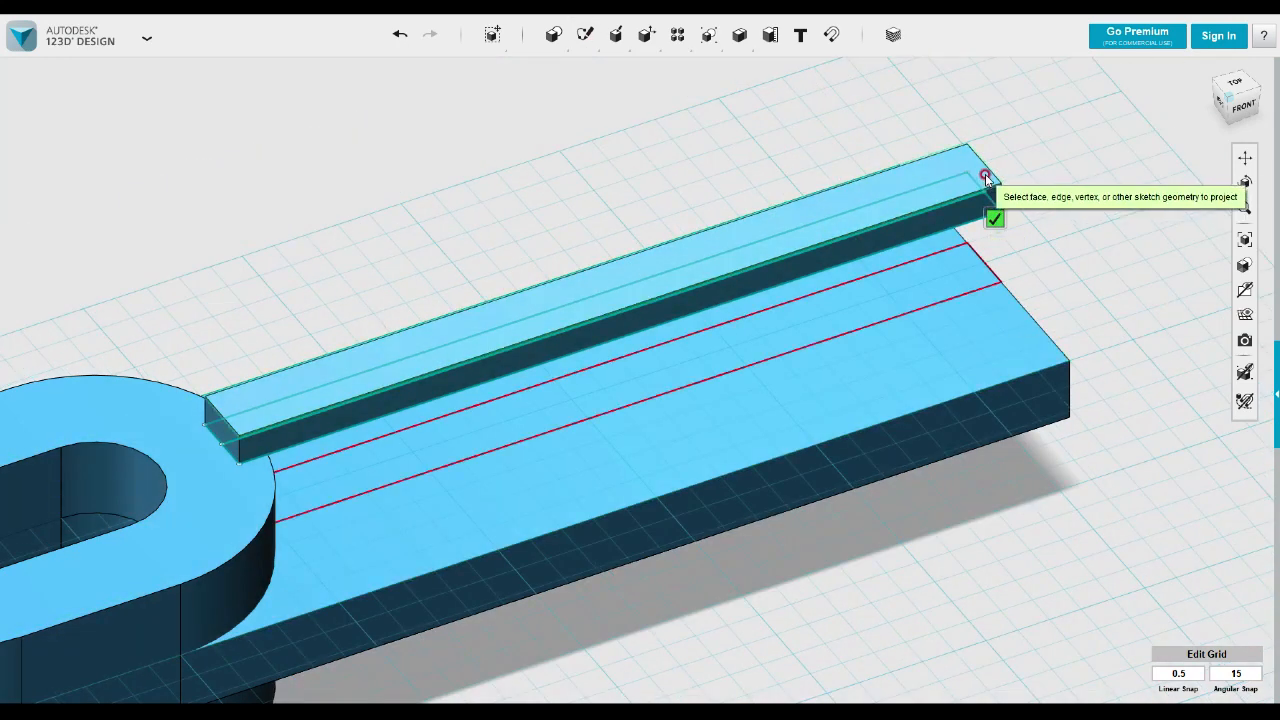
left_click(994, 218)
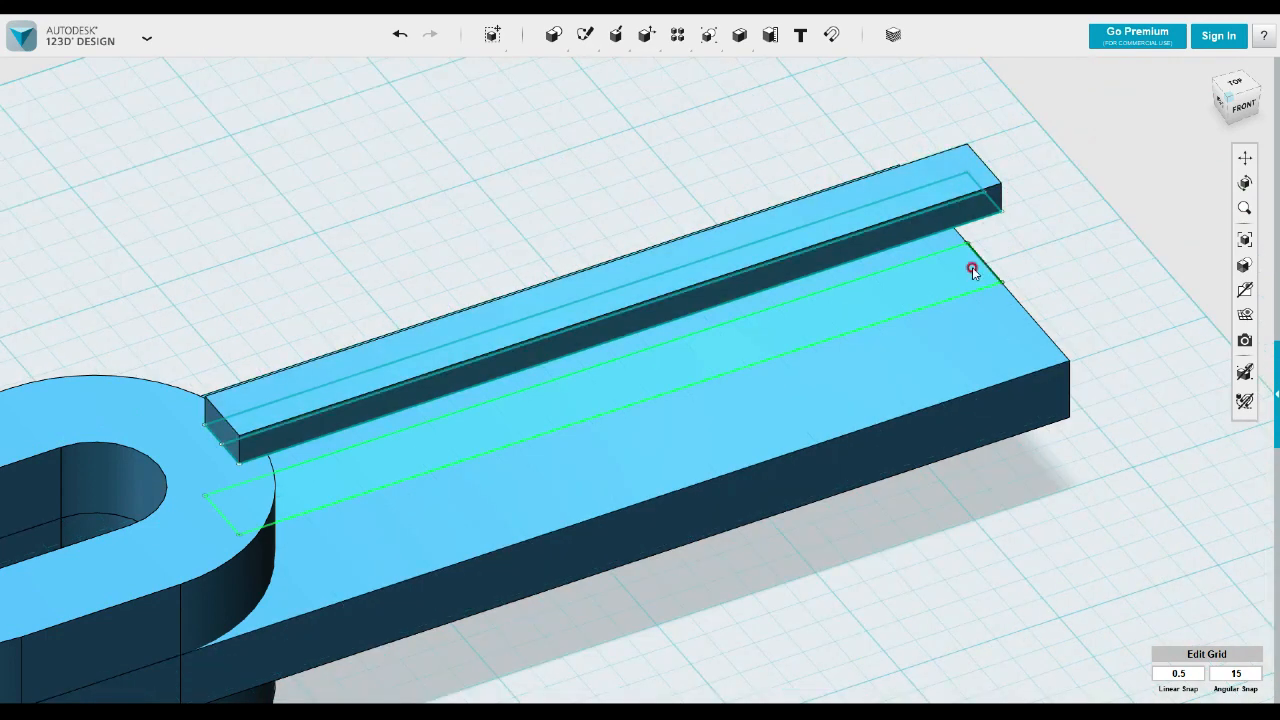
- Extrude the projected outline 8 mm upward and merge it with the plate as a ridge
left_click(956, 288)
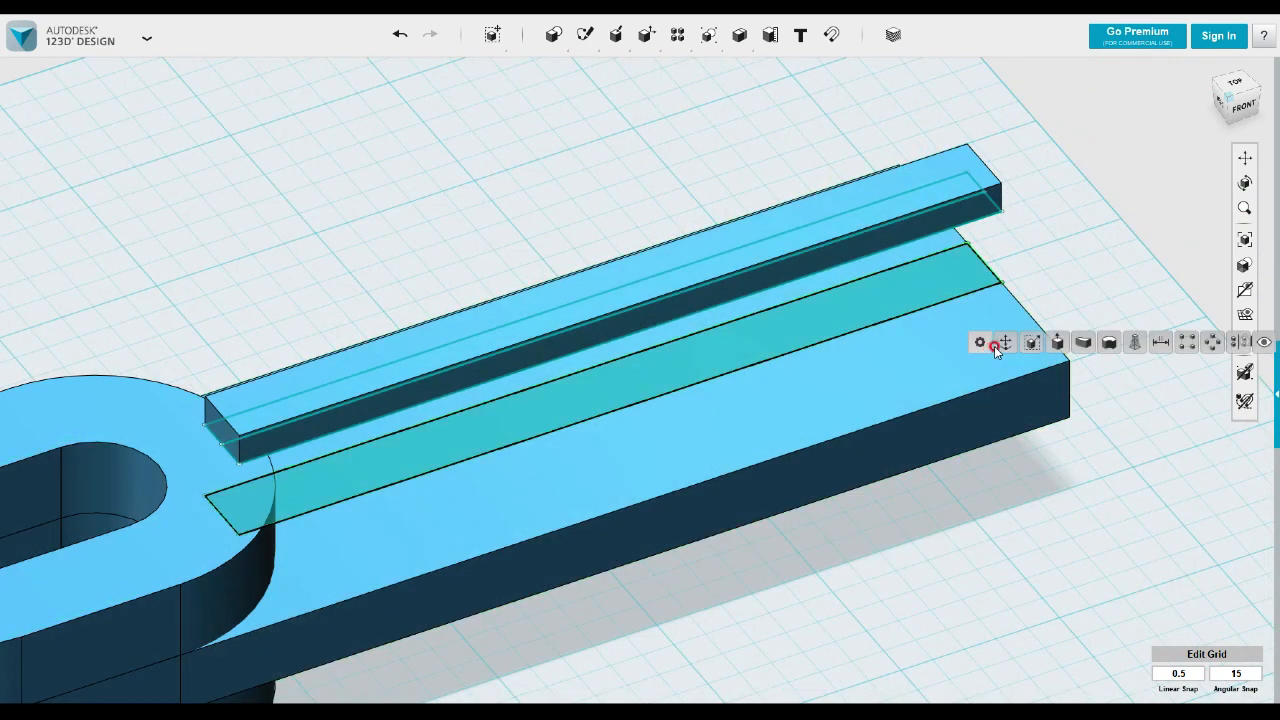
left_click(1057, 342)
type("8")
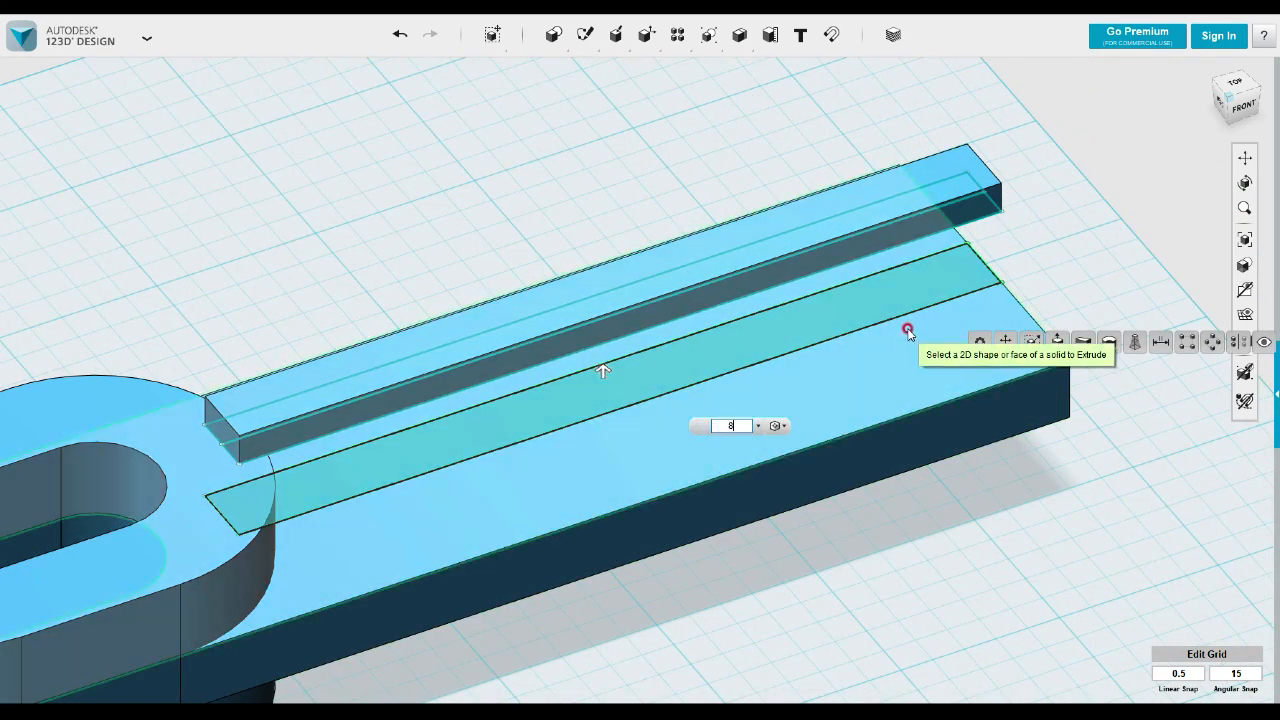
left_click(777, 381)
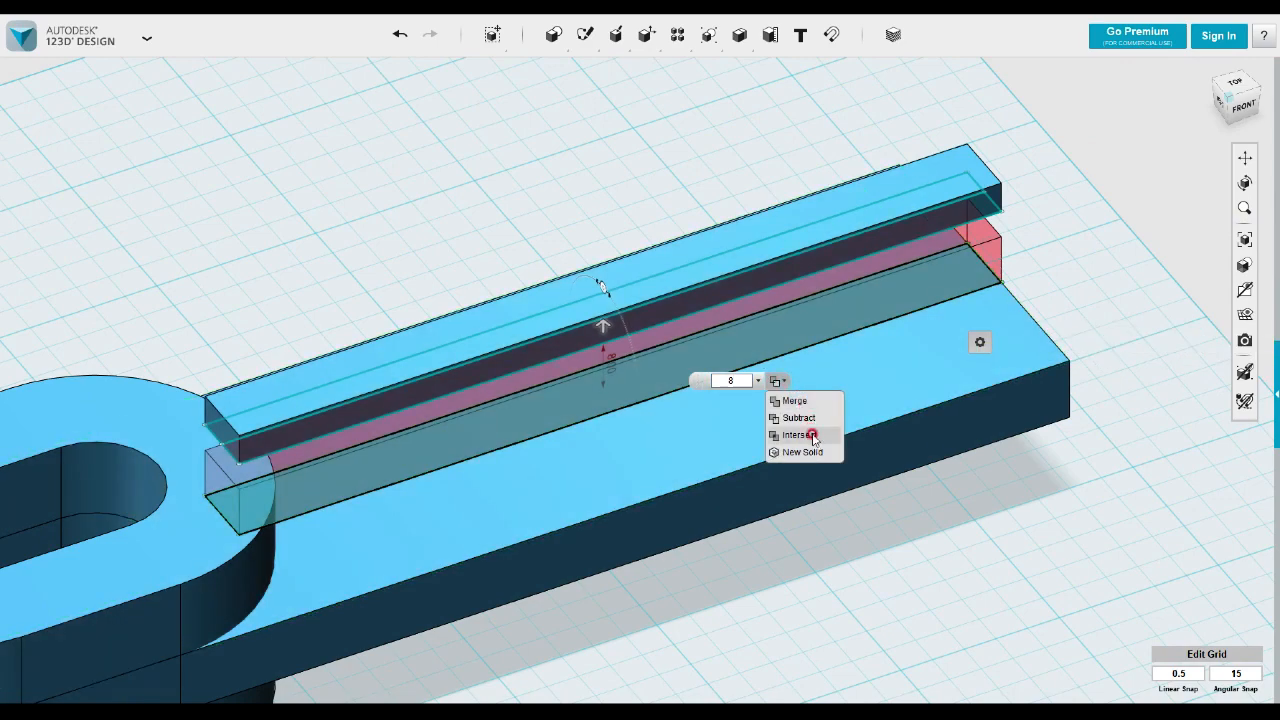
left_click(806, 401)
left_click(1090, 285)
- Delete the separate bar above the ridge together with its base sketches
right_click_drag(1088, 286, 1071, 246)
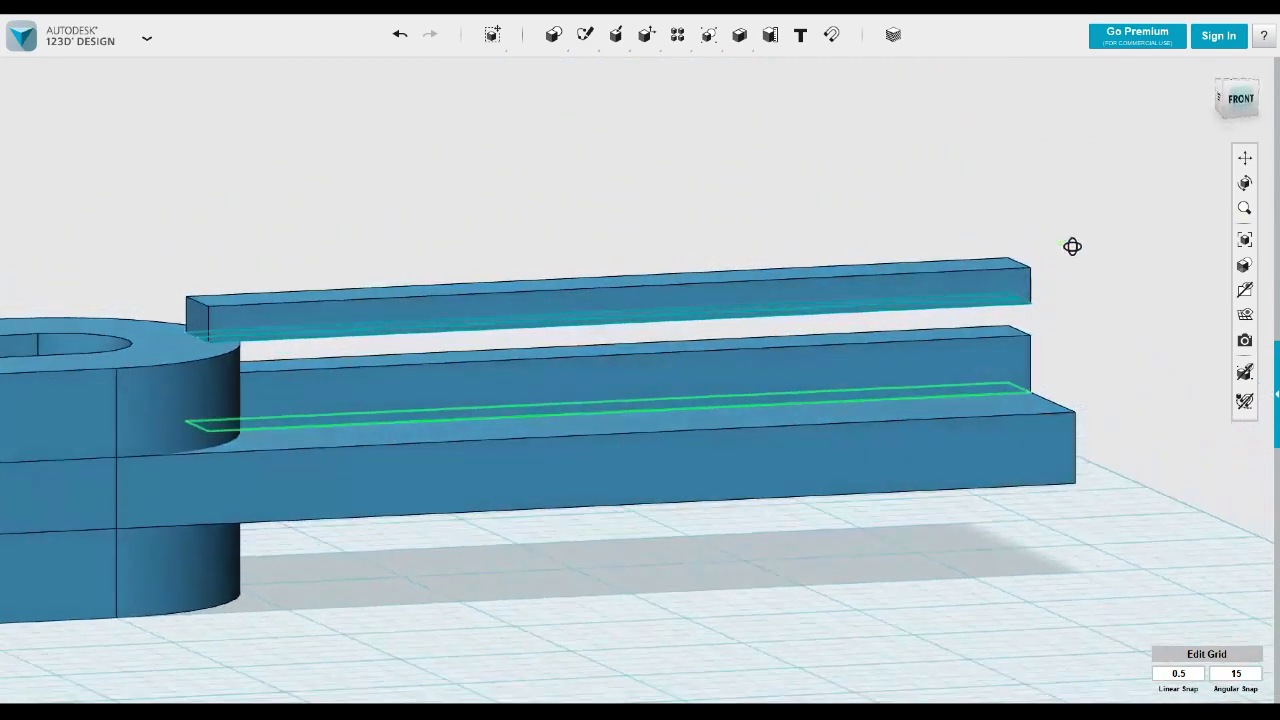
left_click(974, 258)
key("Delete")
- Examine the plate and its merged ridge from several angles
right_click_drag(966, 249, 906, 287)
scroll(905, 290, "down", 4)
right_click_drag(791, 349, 852, 308)
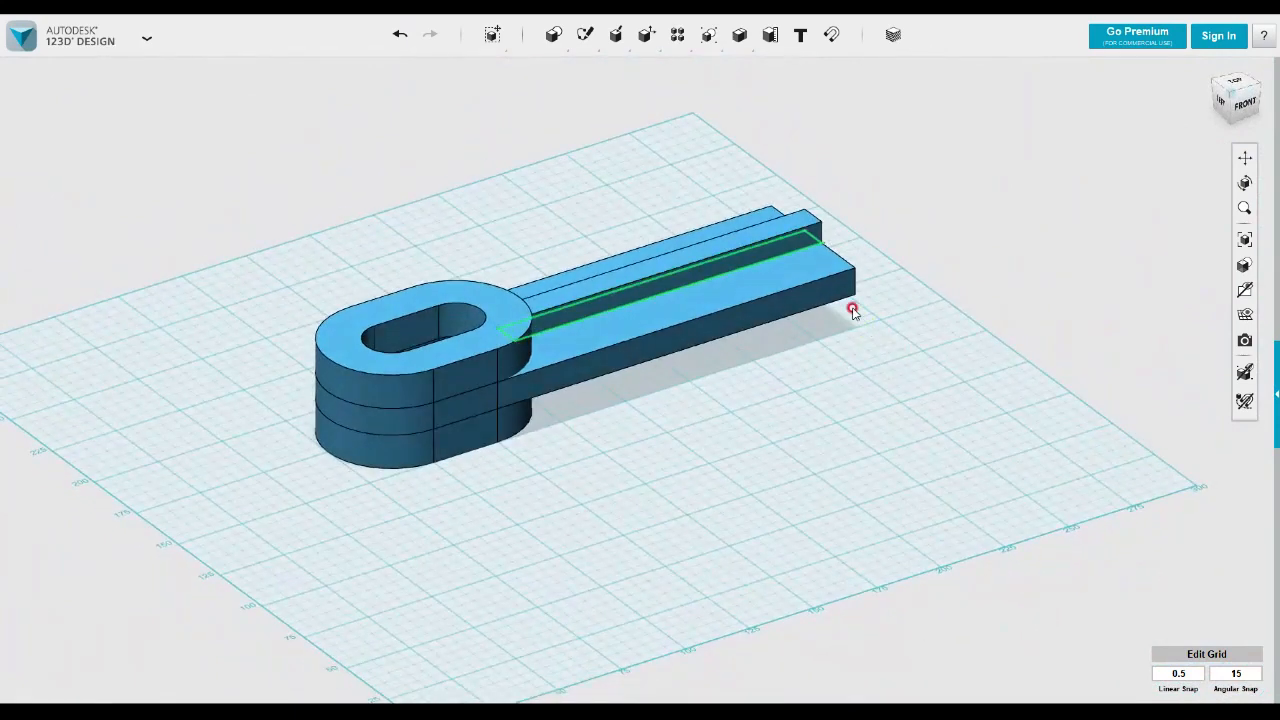
middle_click_drag(840, 320, 823, 377)
scroll(829, 379, "up", 2)
mouse_move(868, 371)
right_mouse_down()
mouse_move(846, 374)
mouse_move(849, 388)
mouse_move(837, 380)
right_mouse_up()
left_click(839, 386)
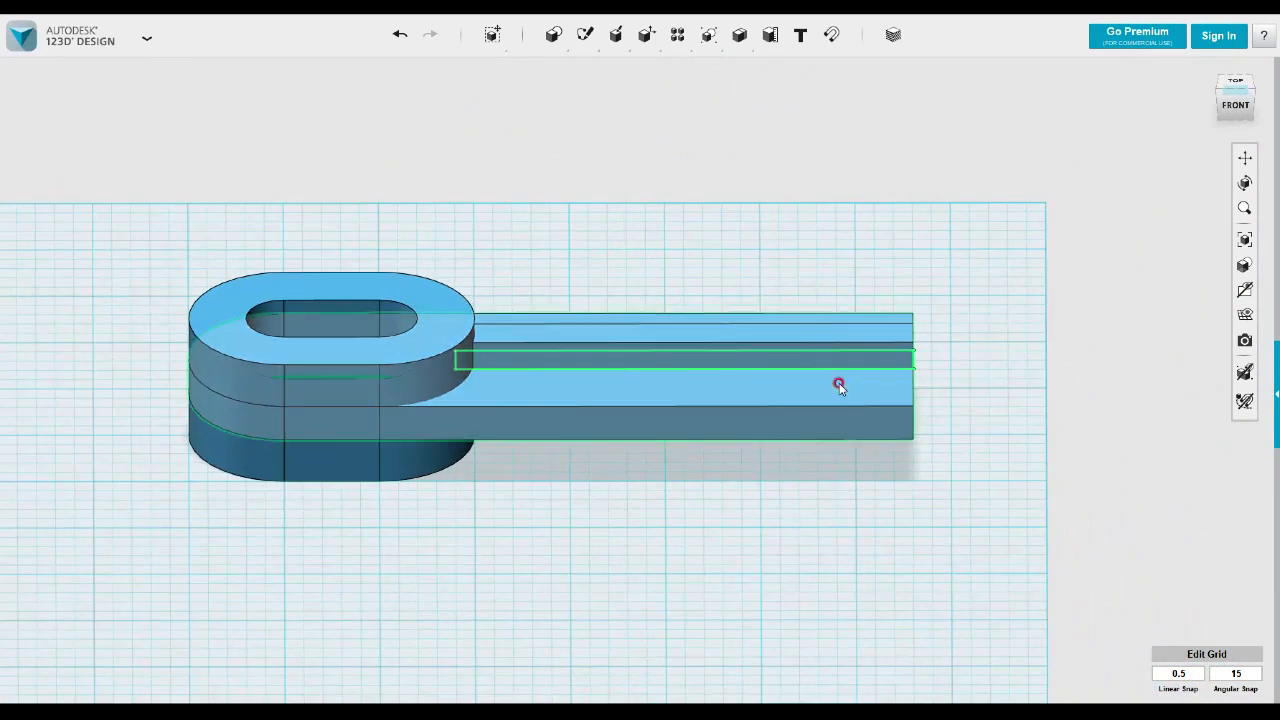
left_click(945, 400)
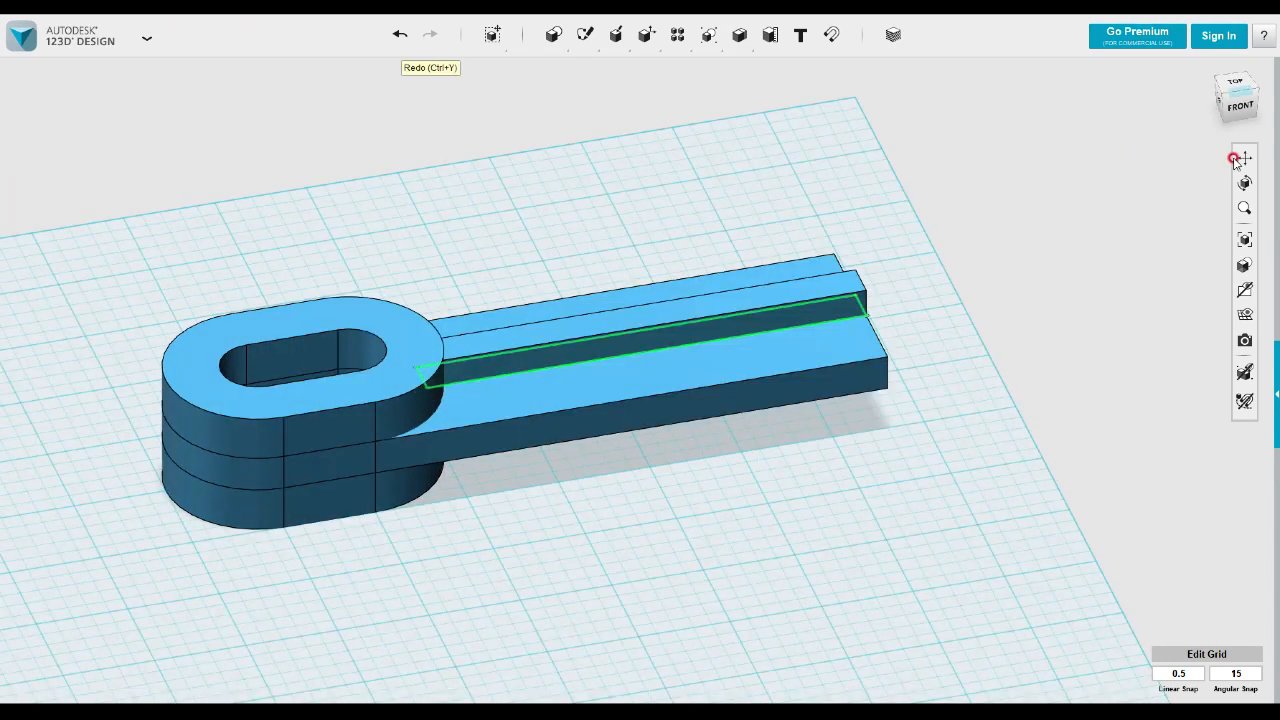
- Try to sketch a rectangle on the ridge's long side face at the plate's free end
left_click(1238, 105)
scroll(946, 305, "up", 5)
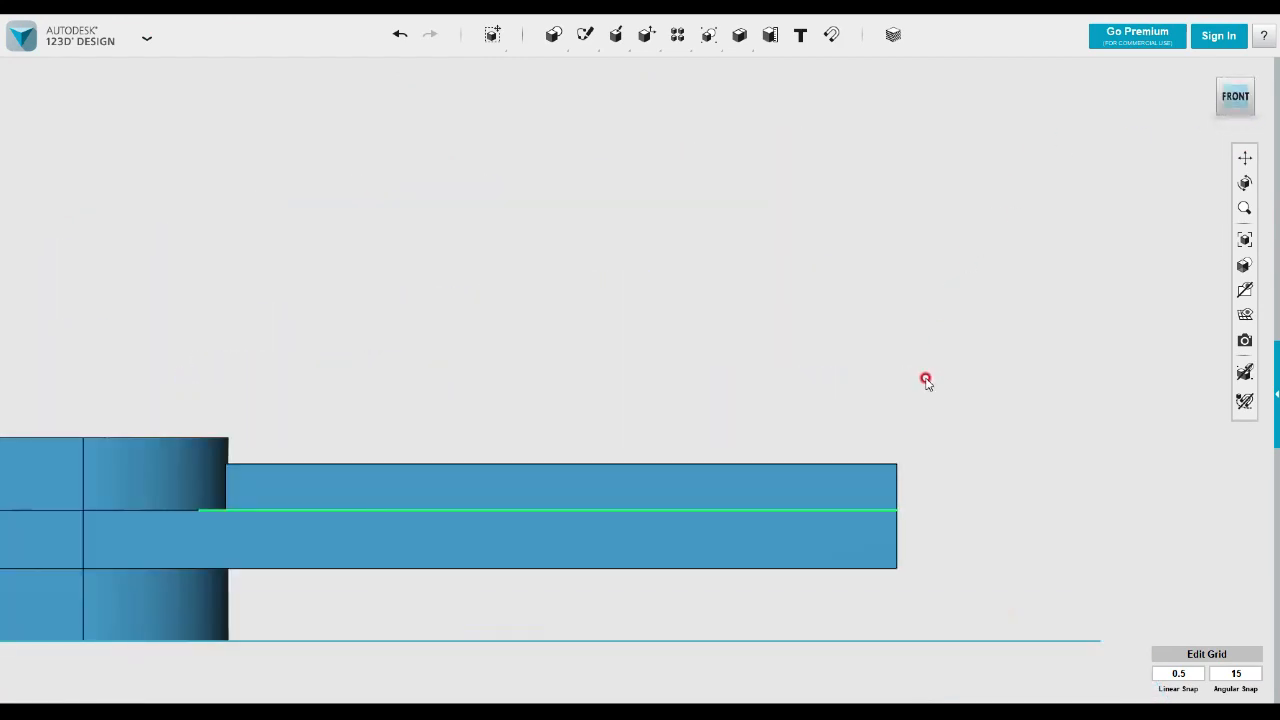
middle_click_drag(840, 383, 865, 337)
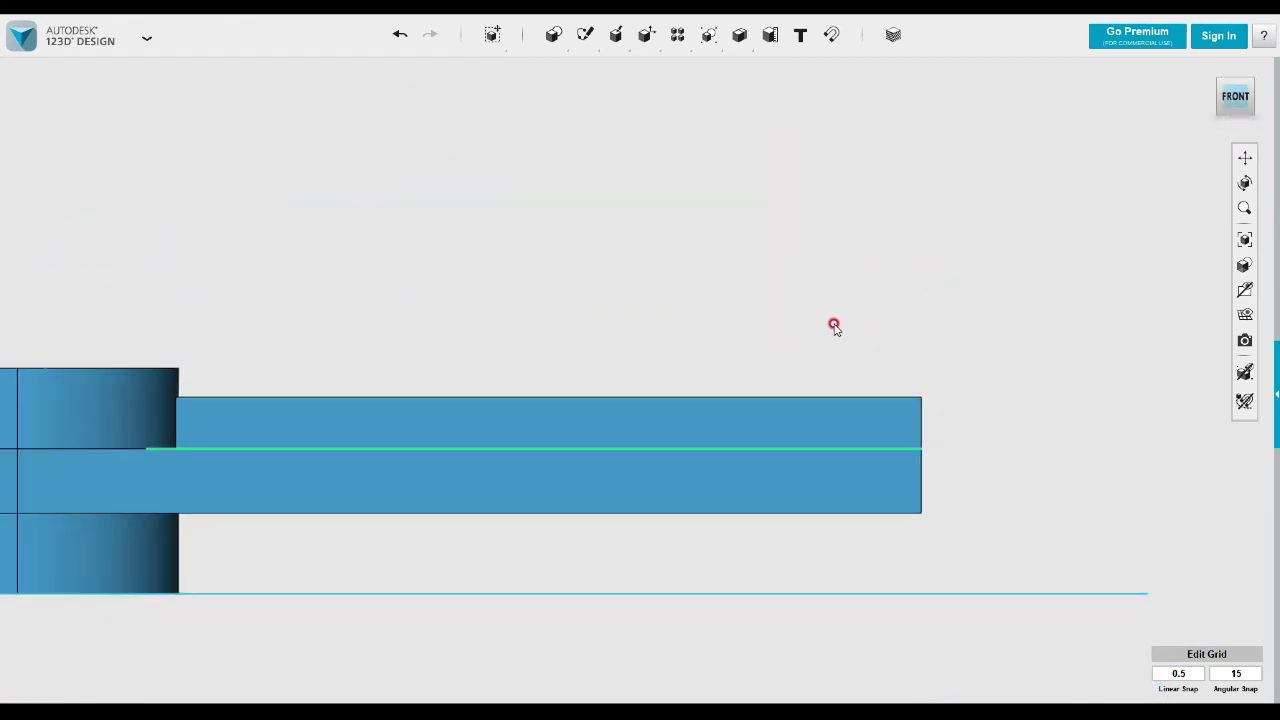
mouse_move(585, 35)
left_click(587, 69)
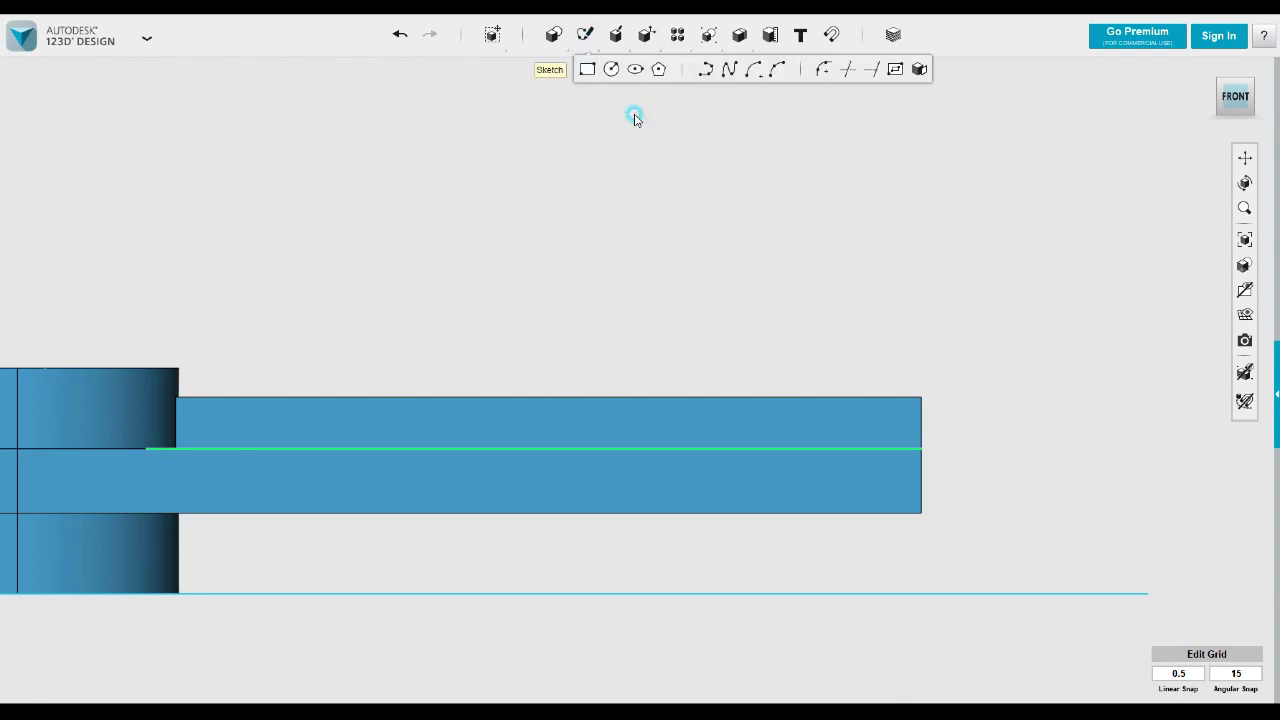
left_click(890, 427)
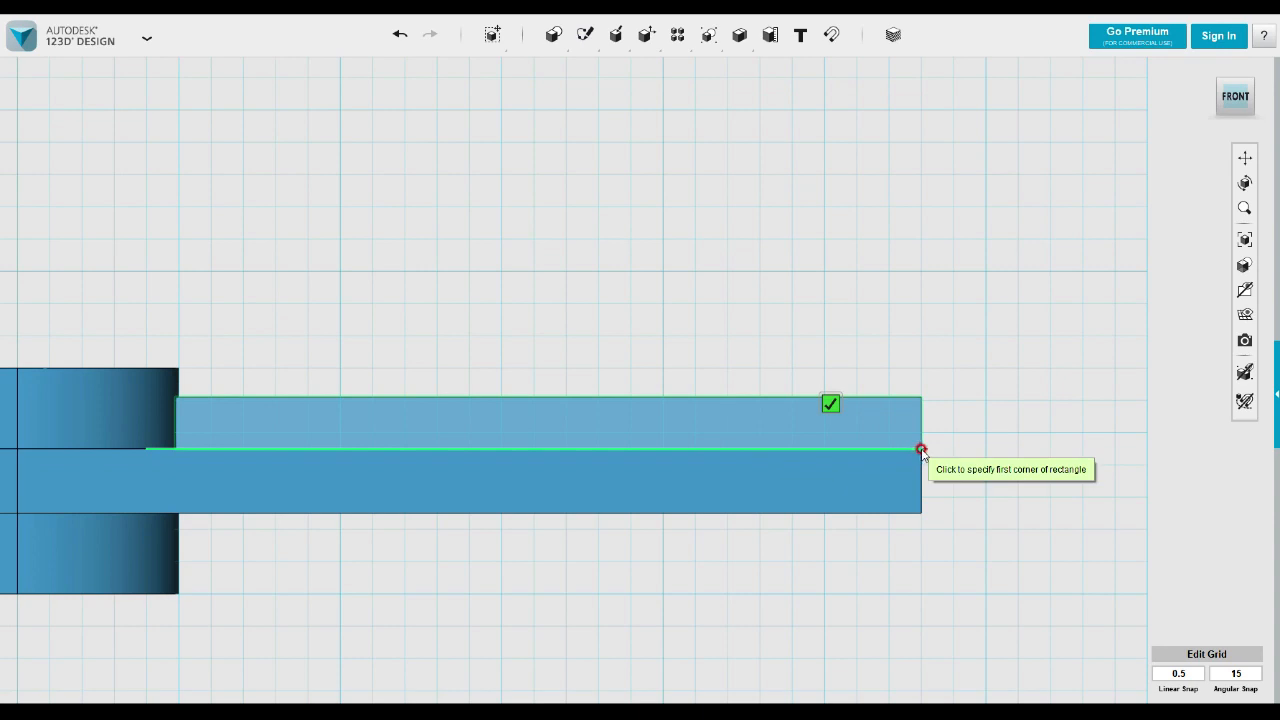
left_click(921, 400)
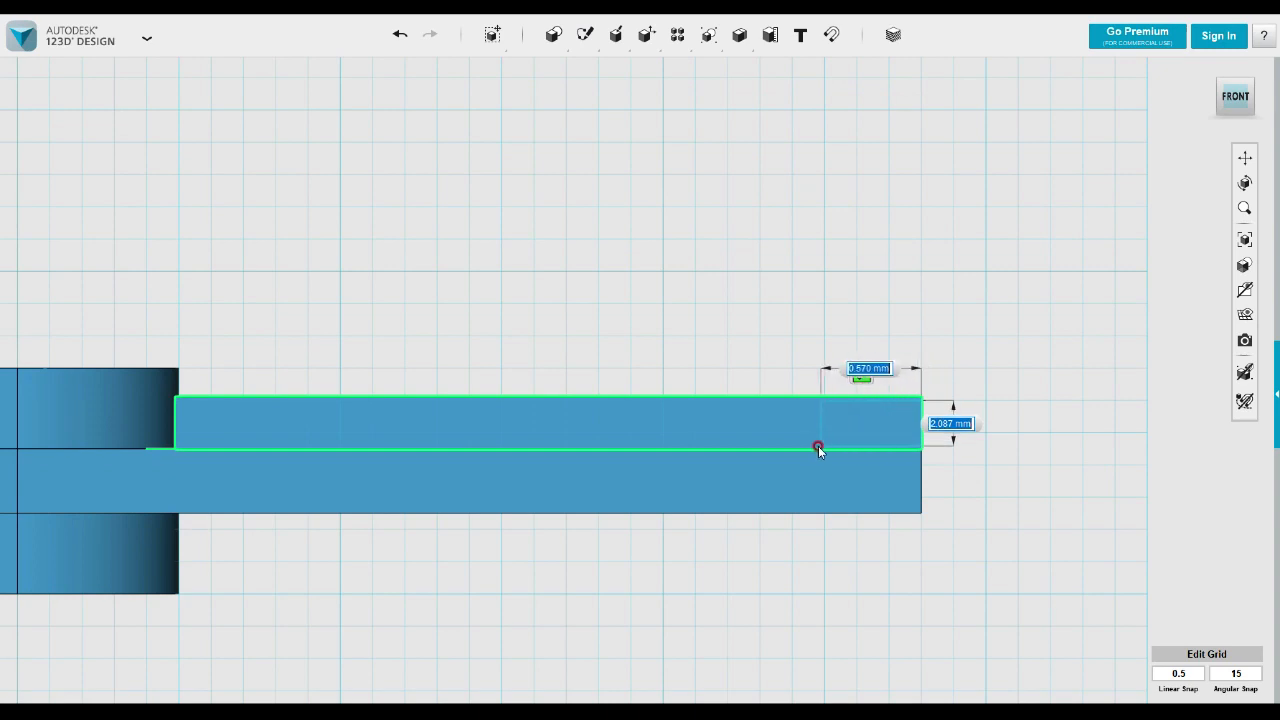
left_click(758, 449)
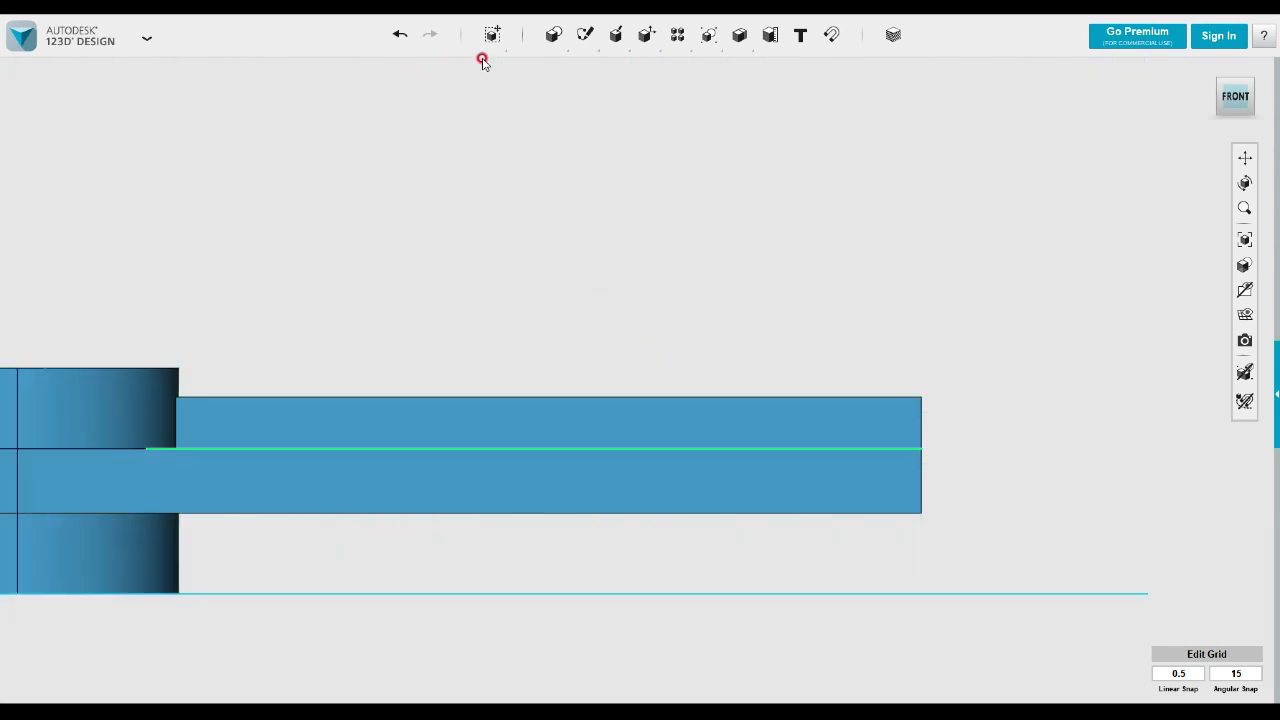
mouse_move(585, 37)
left_click(588, 69)
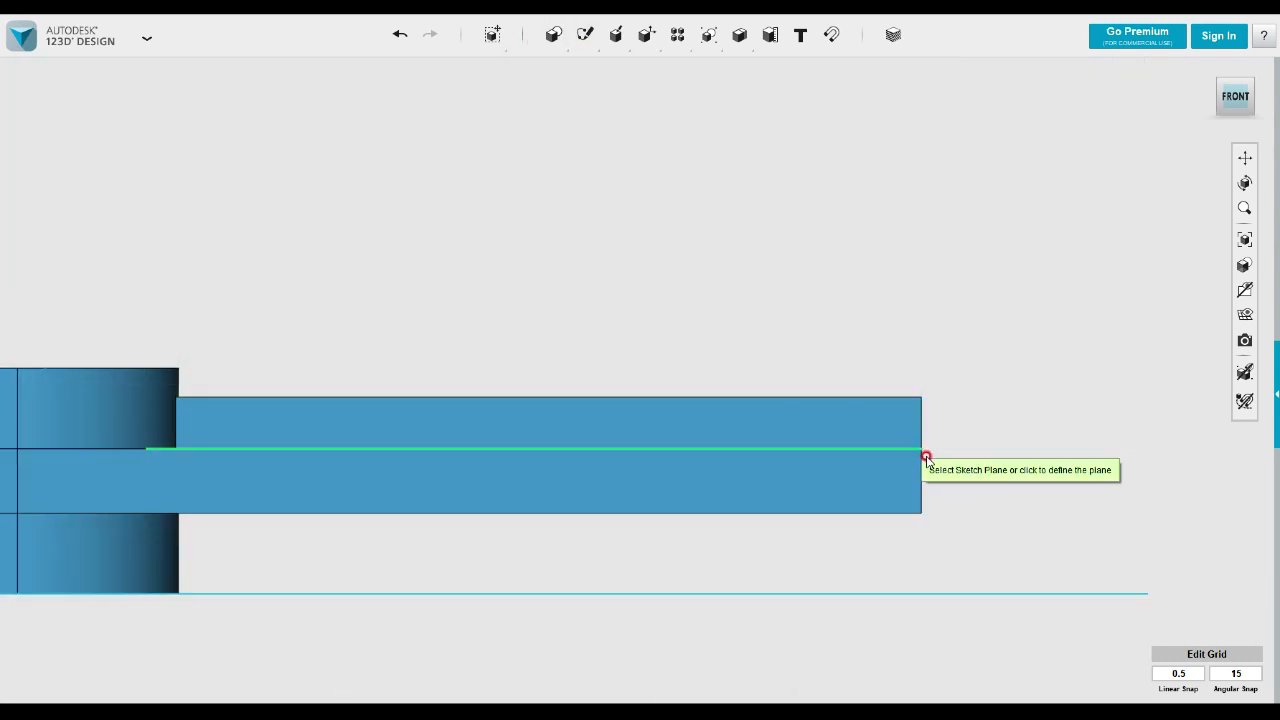
scroll(911, 450, "up", 5)
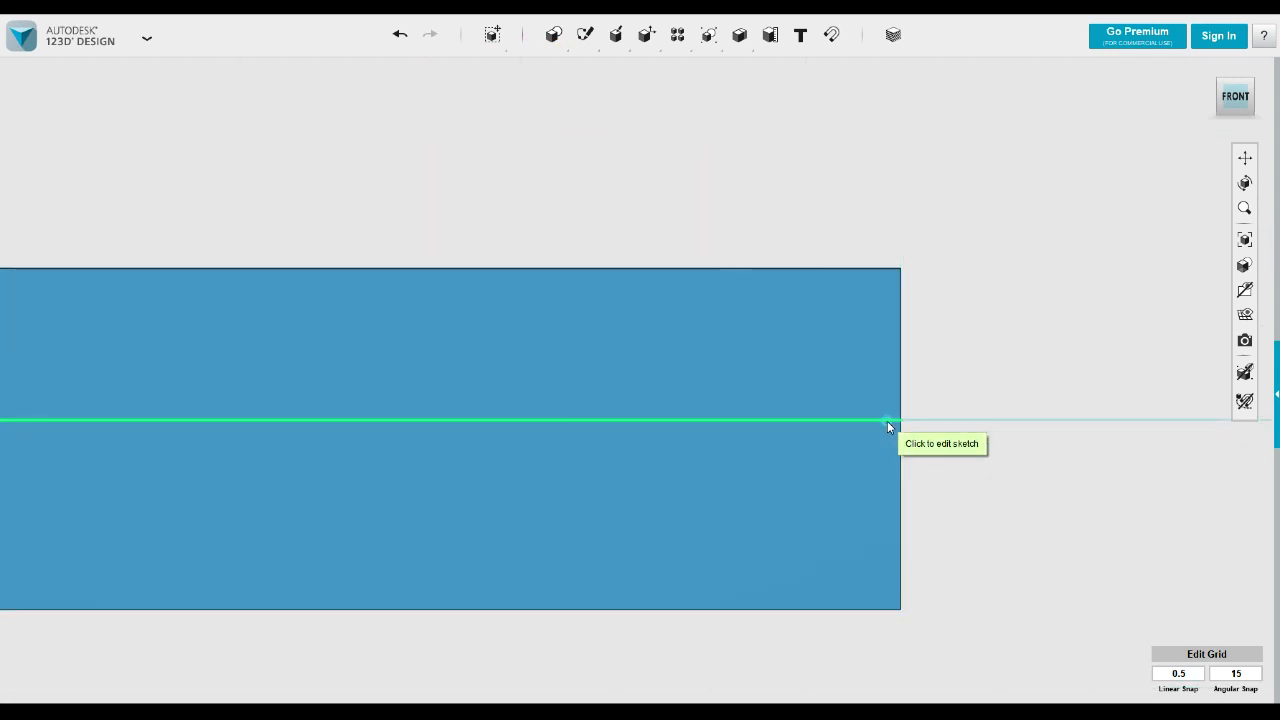
left_click(887, 421)
key("Escape")
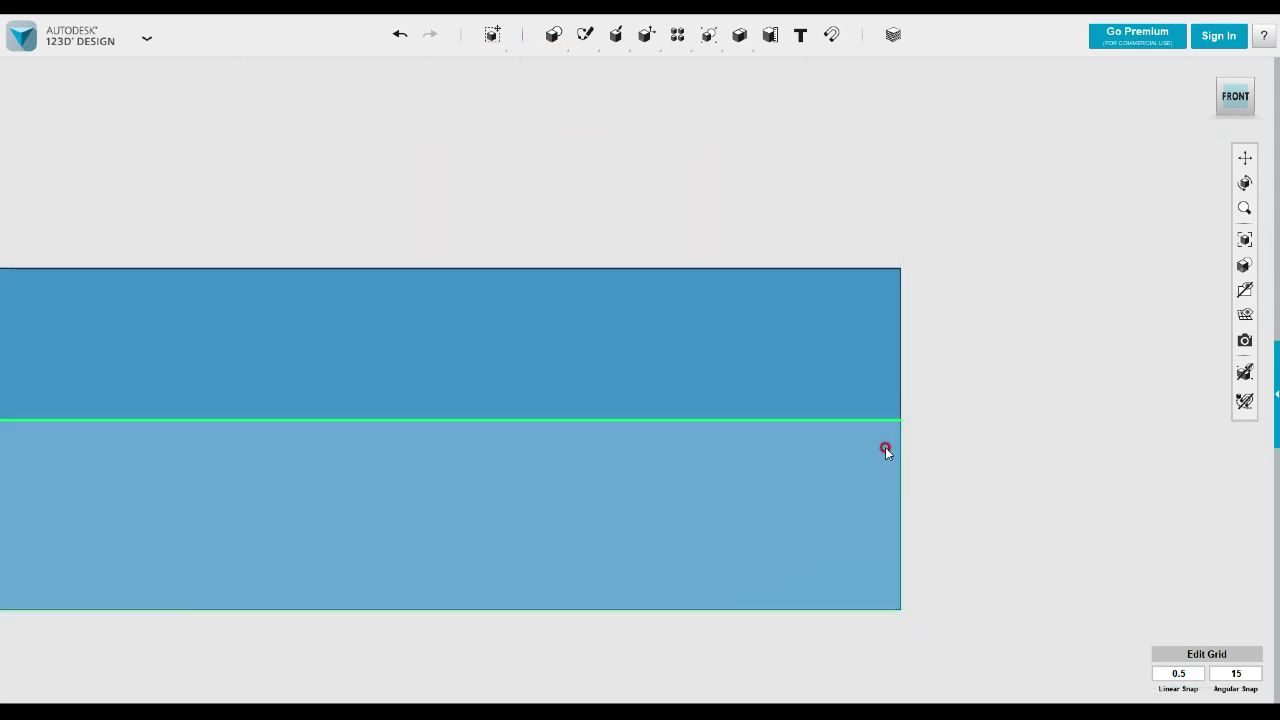
mouse_move(585, 35)
left_click(586, 71)
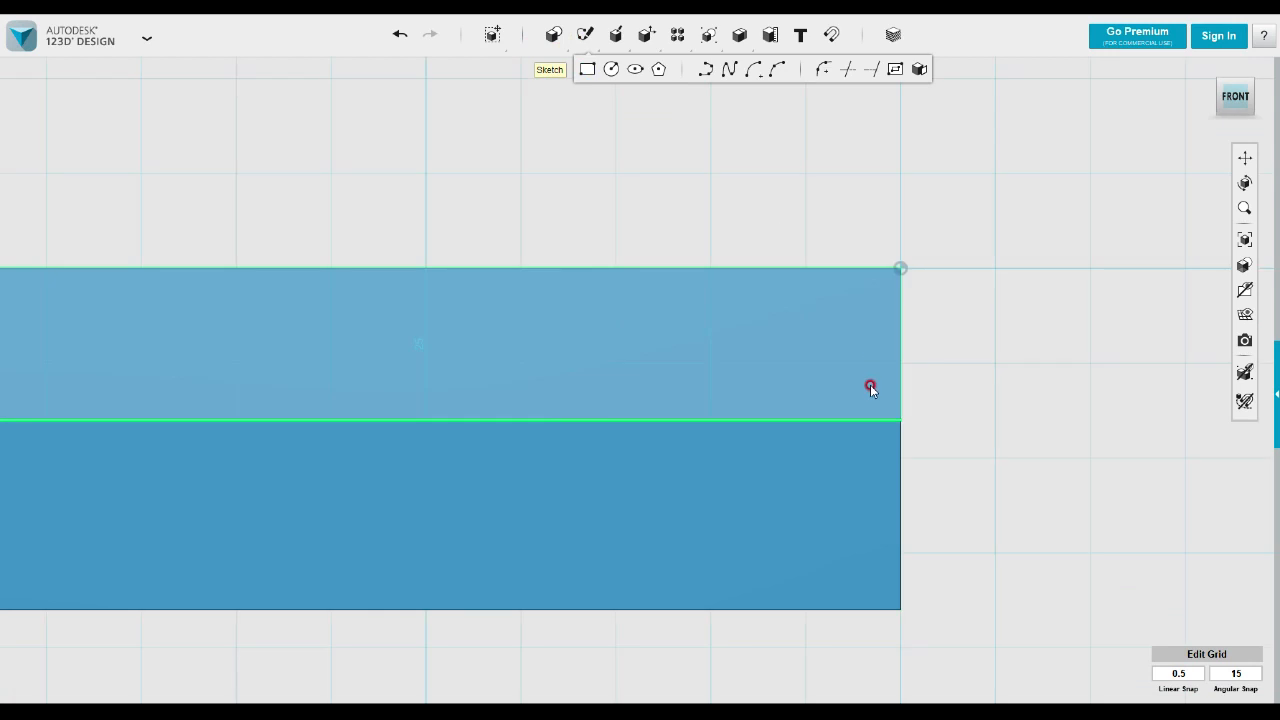
left_click(900, 362)
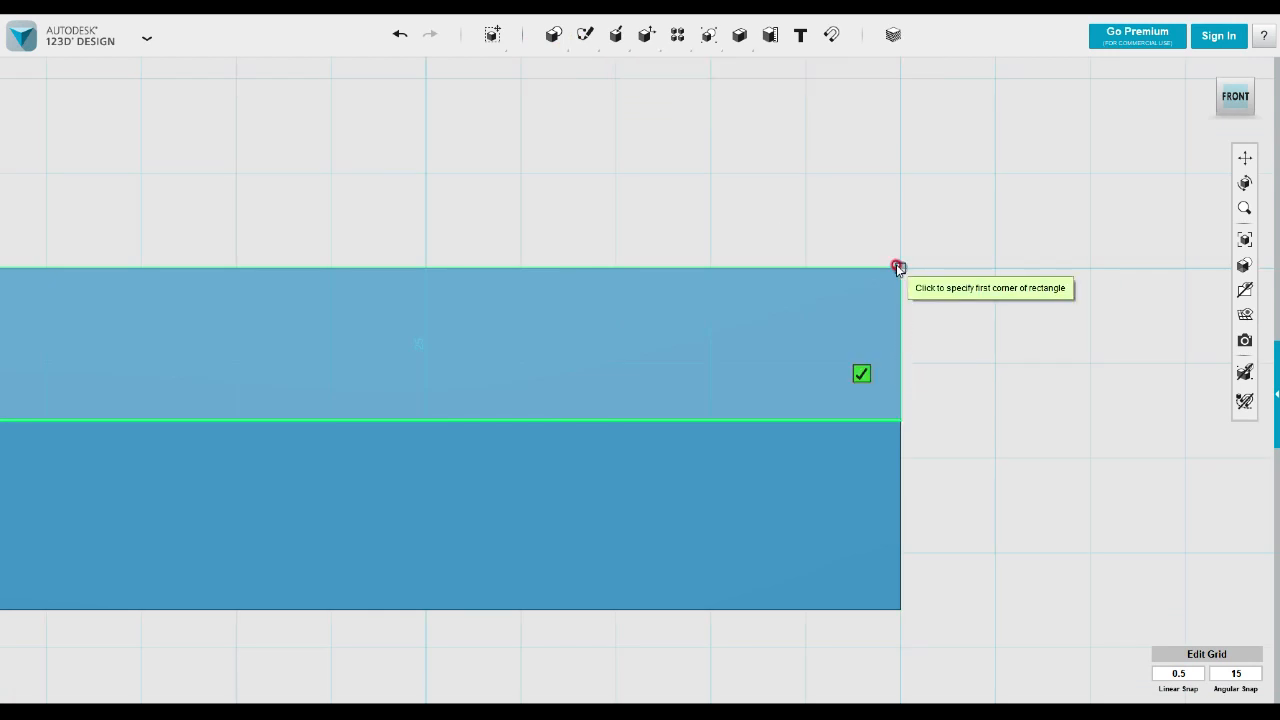
scroll(918, 315, "down", 4)
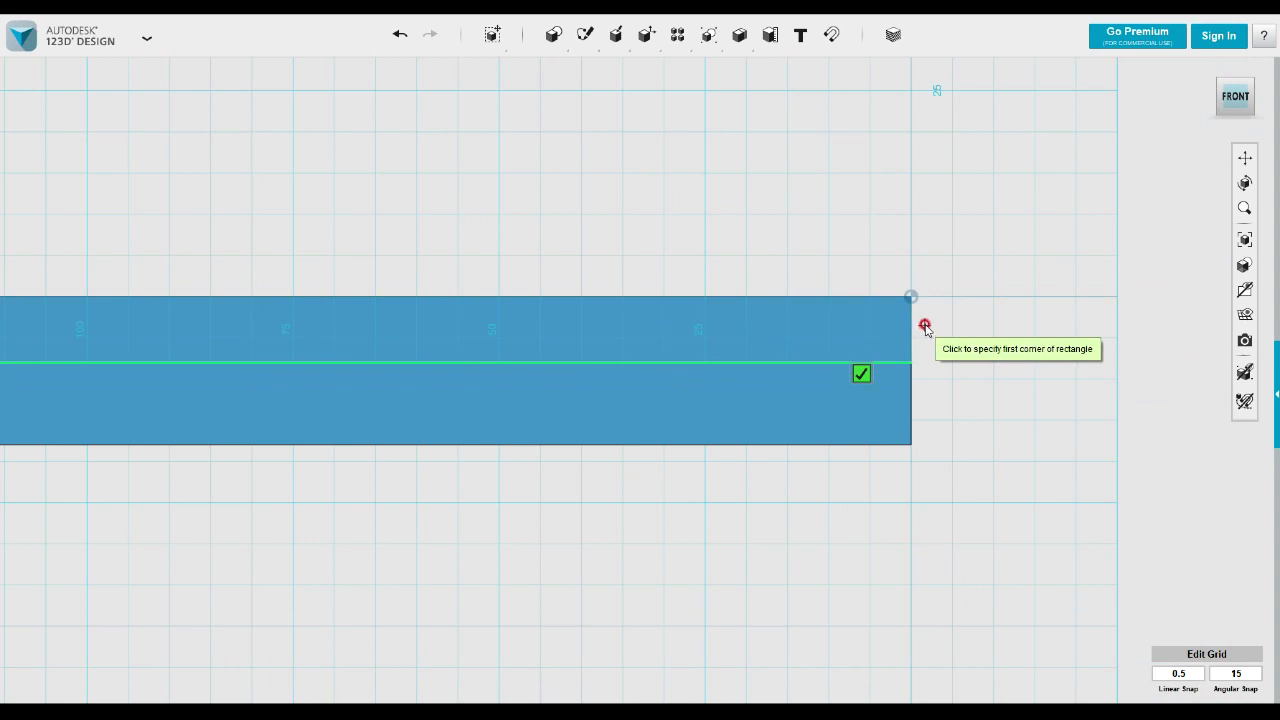
right_click_drag(924, 327, 923, 358)
middle_click_drag(892, 316, 894, 383)
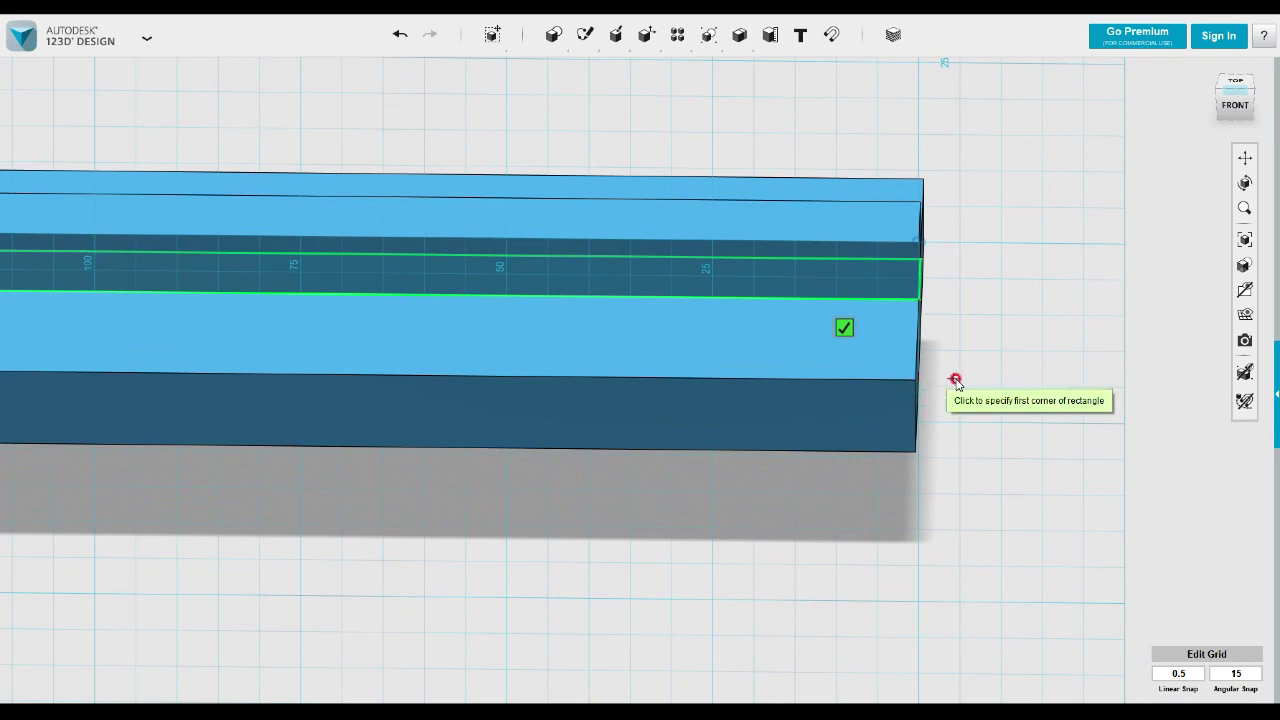
right_click_drag(923, 271, 916, 322)
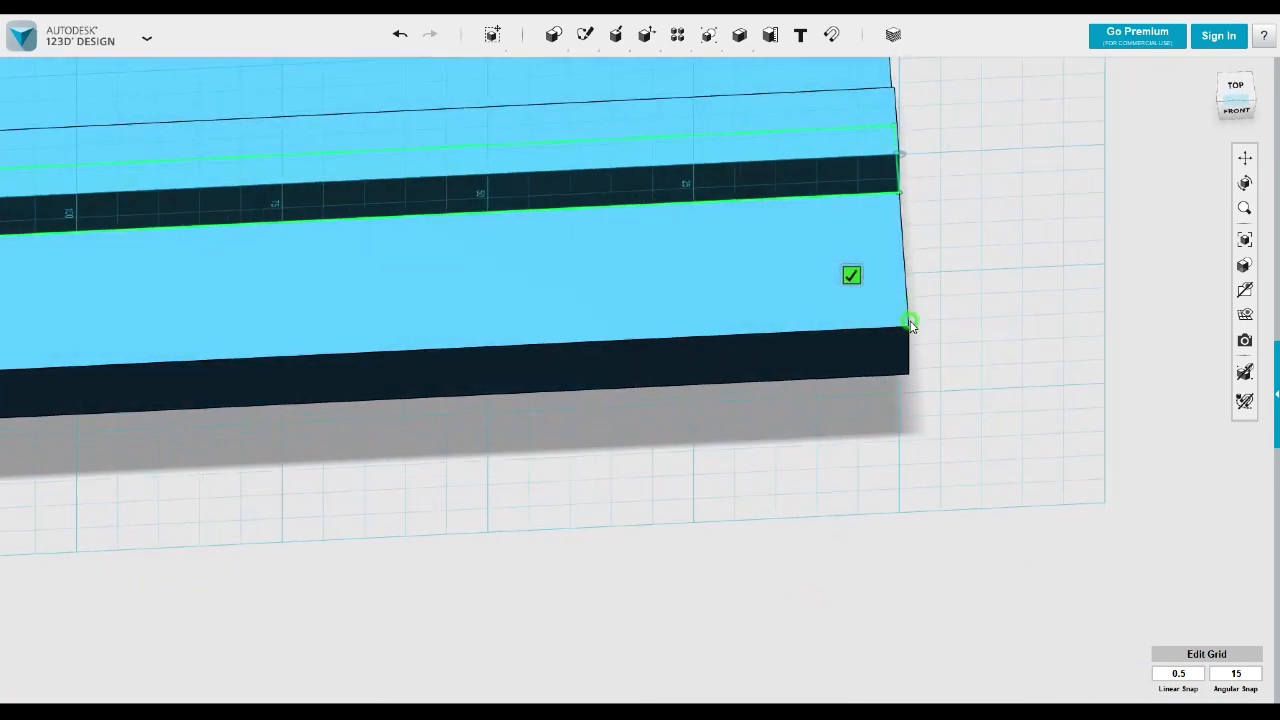
right_click_drag(871, 209, 957, 405)
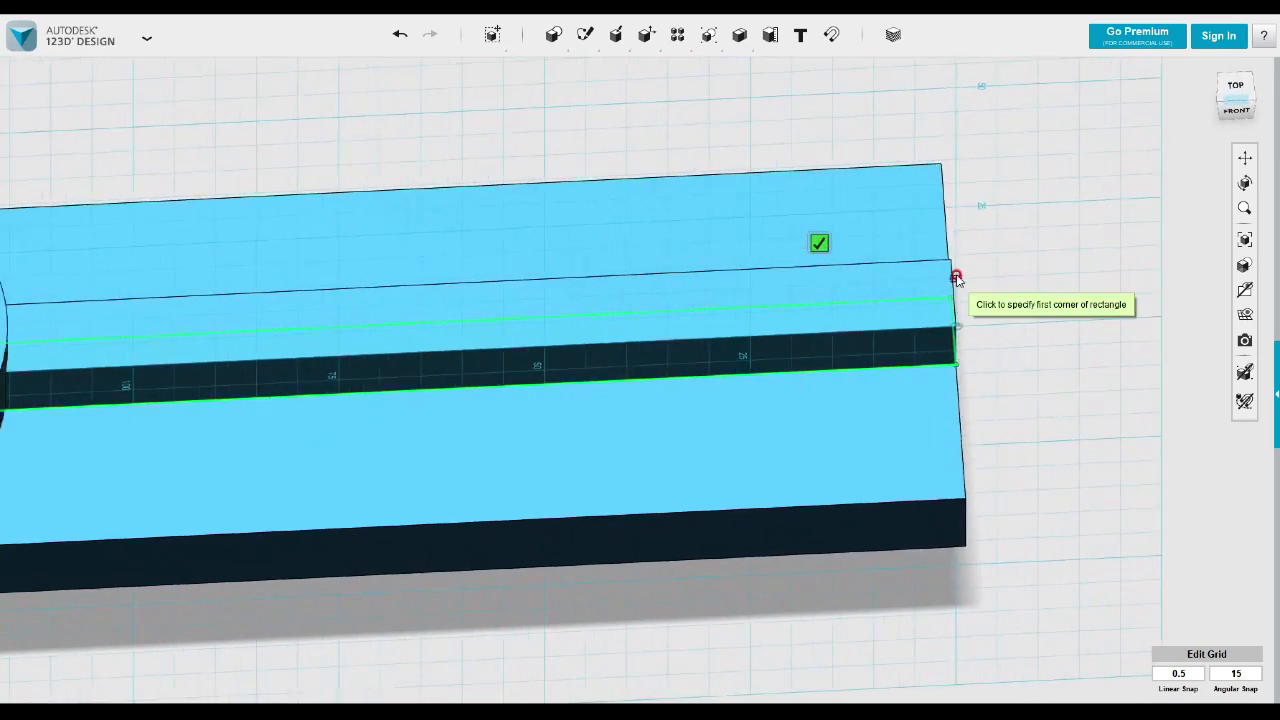
key("Escape")
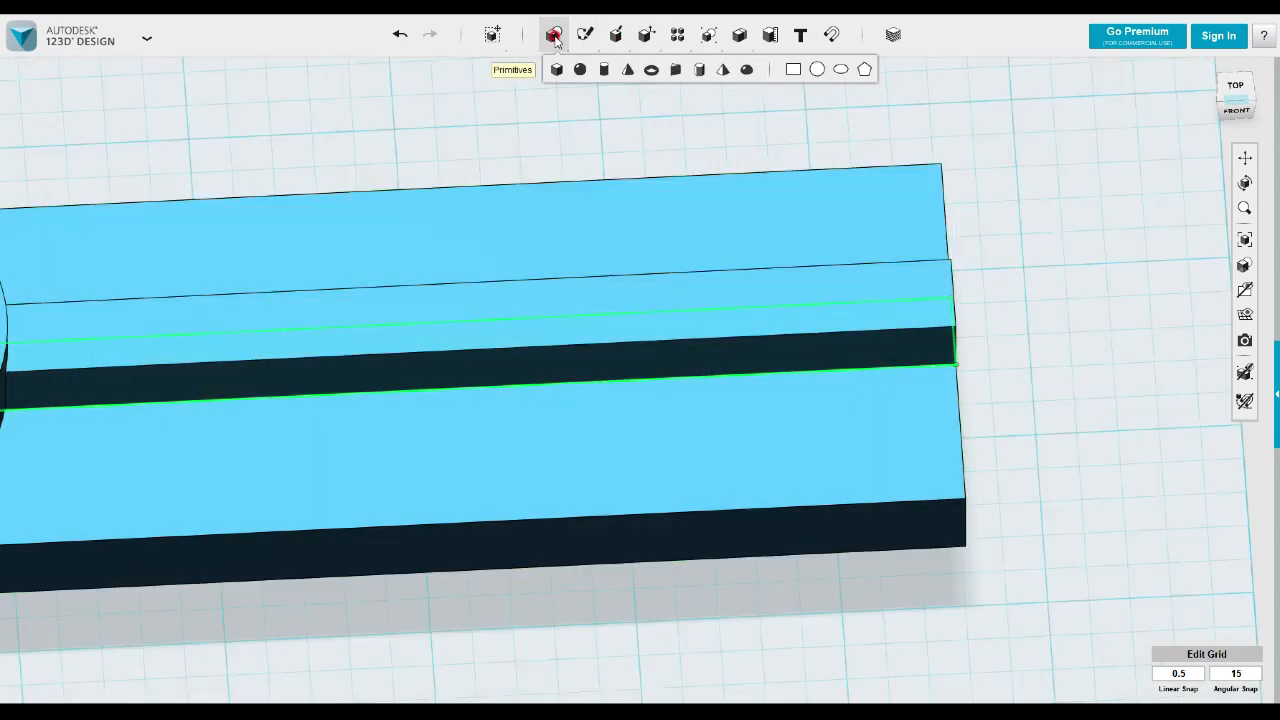
- Try to sketch a 50 mm by 10 mm rectangle on the ridge's top face, starting at its free-end corner
mouse_move(556, 38)
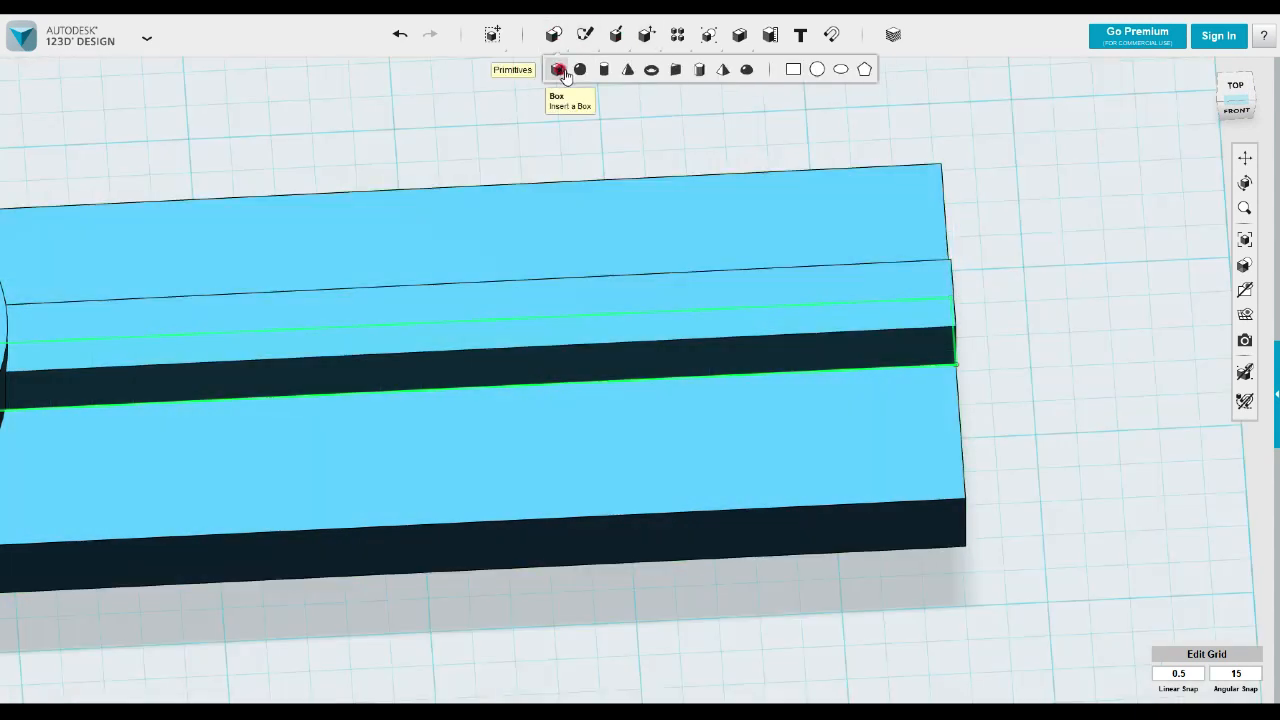
left_click(587, 70)
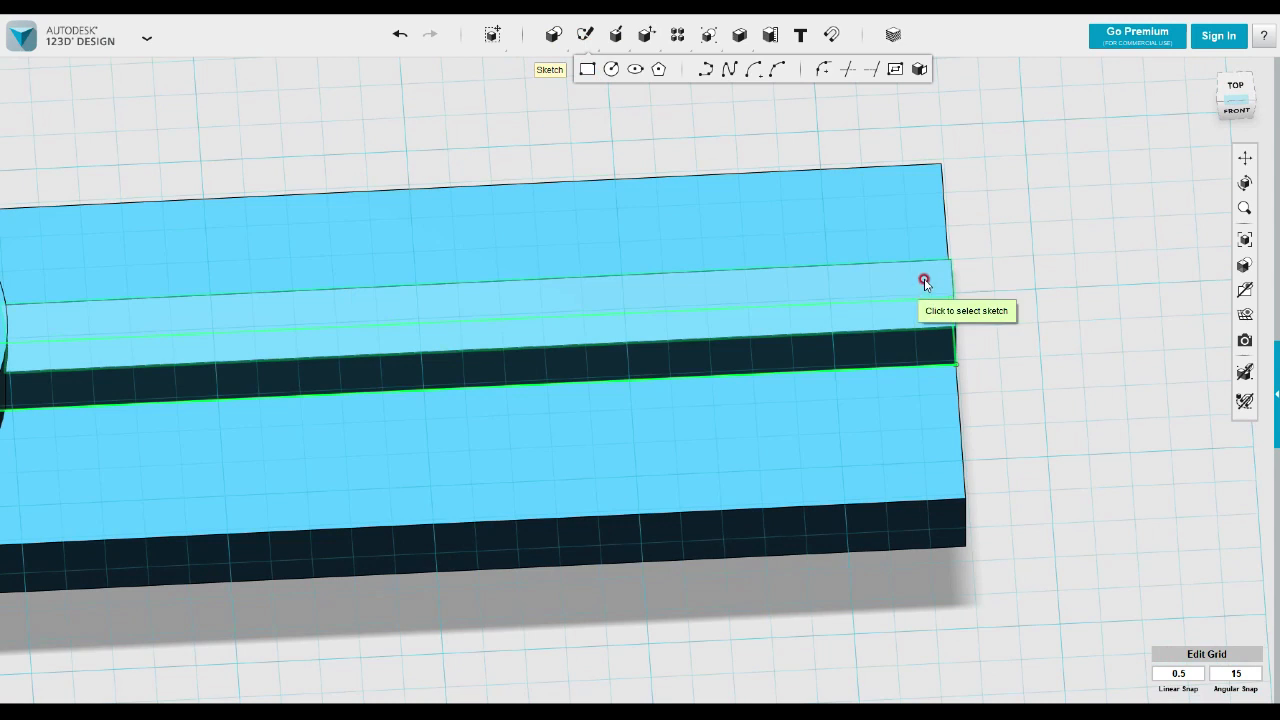
left_click(925, 285)
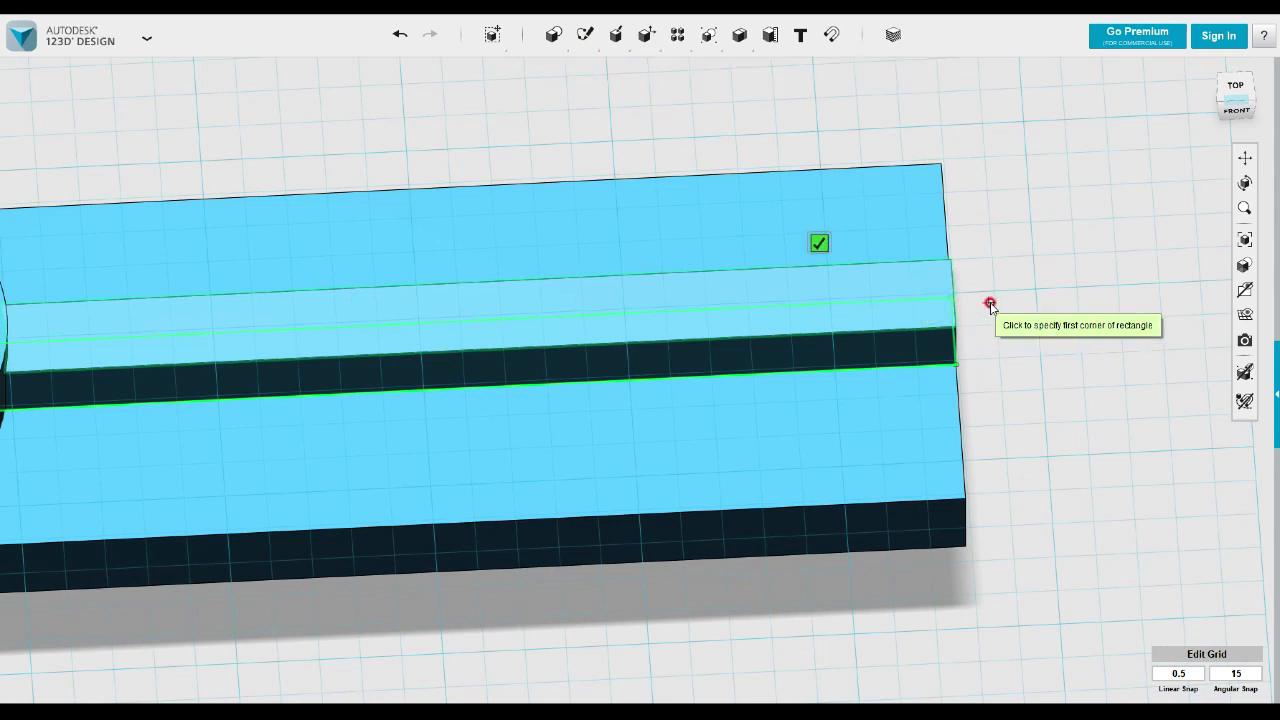
left_click(951, 262)
type("35")
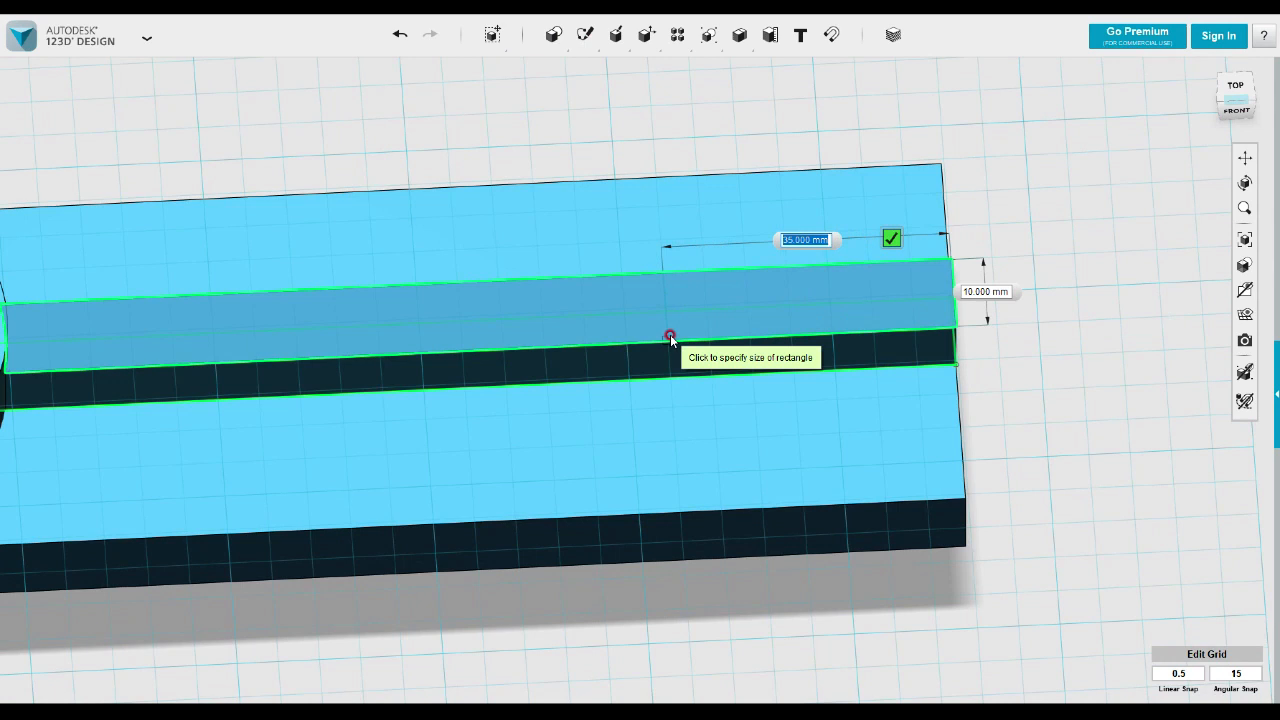
type("2")
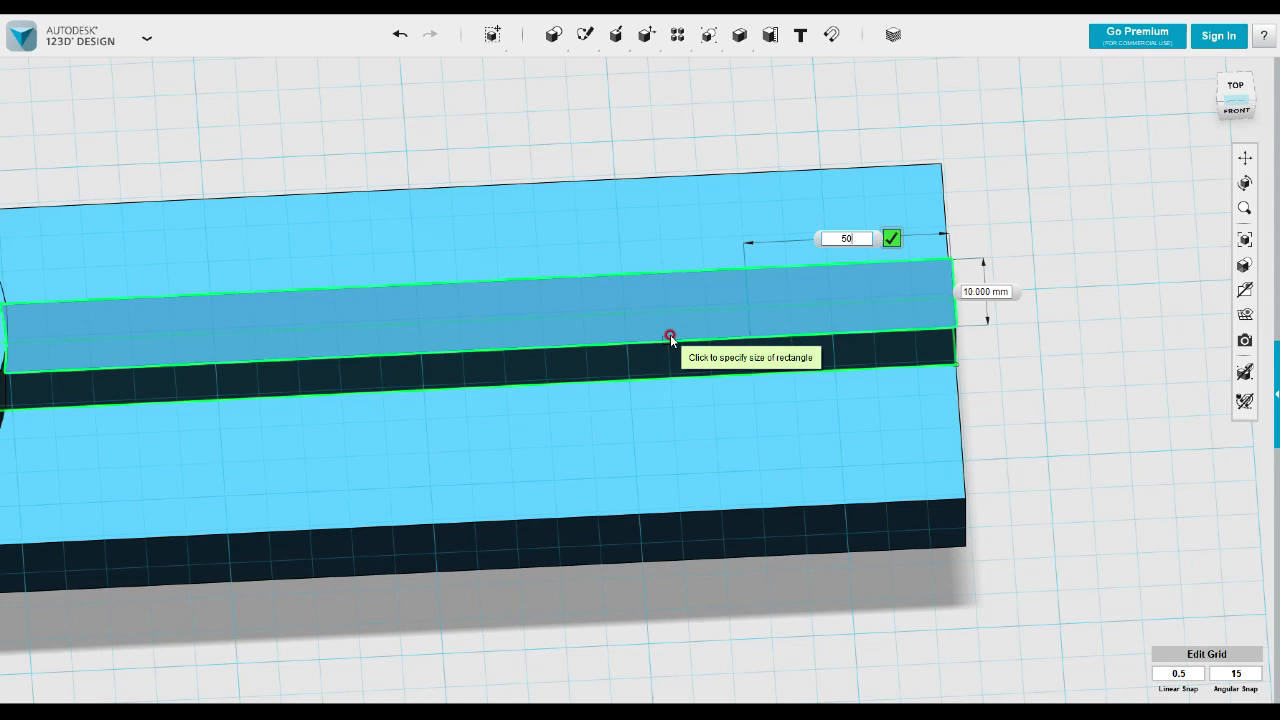
key("Tab")
key("Tab")
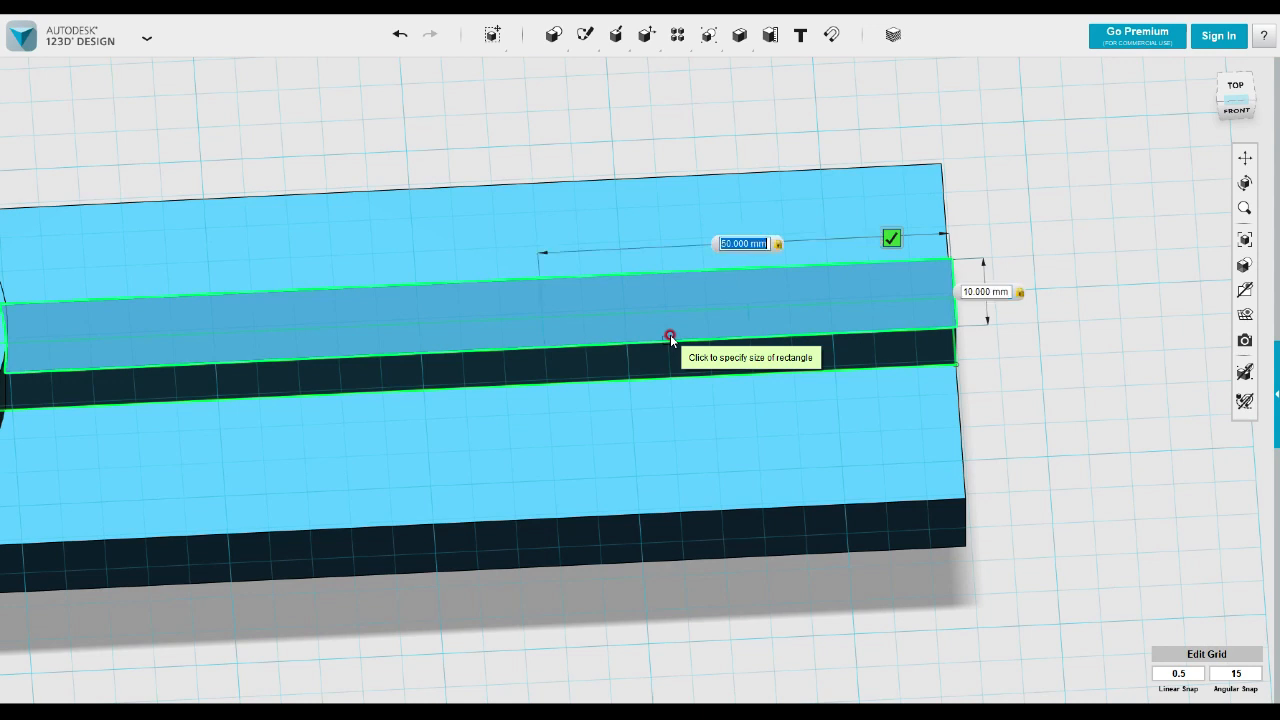
left_click(891, 238)
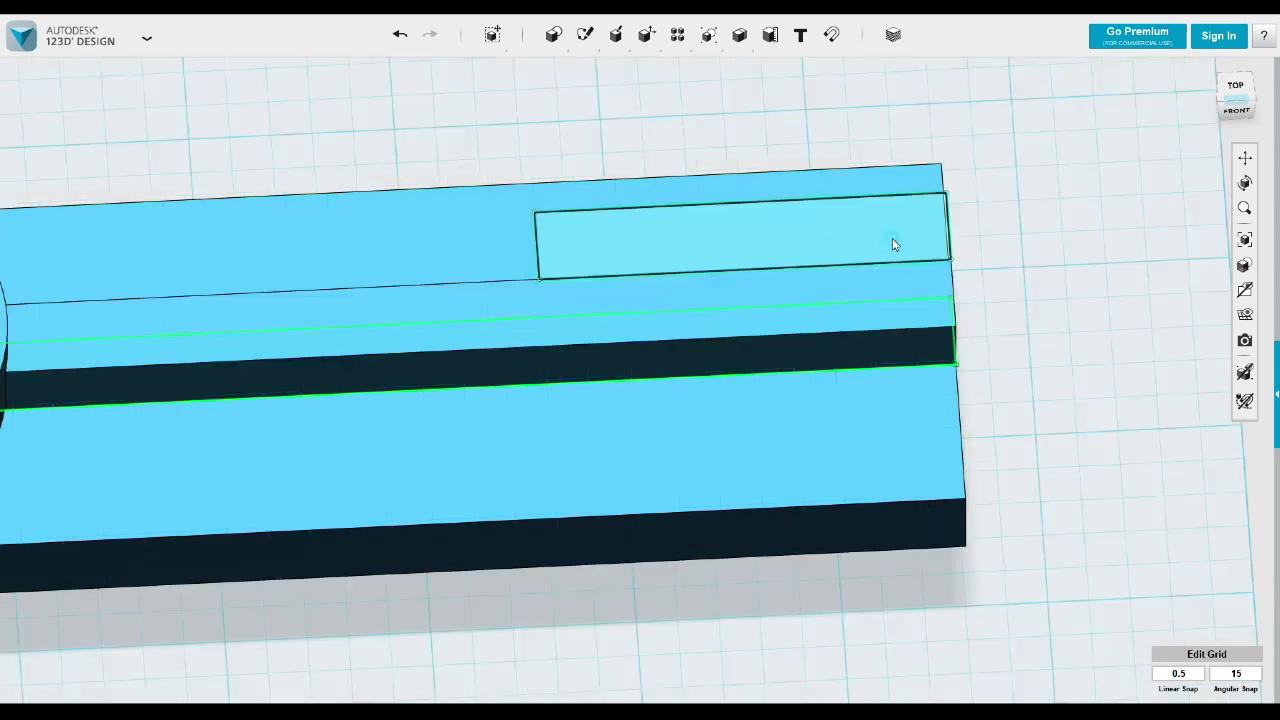
key("ctrl+z")
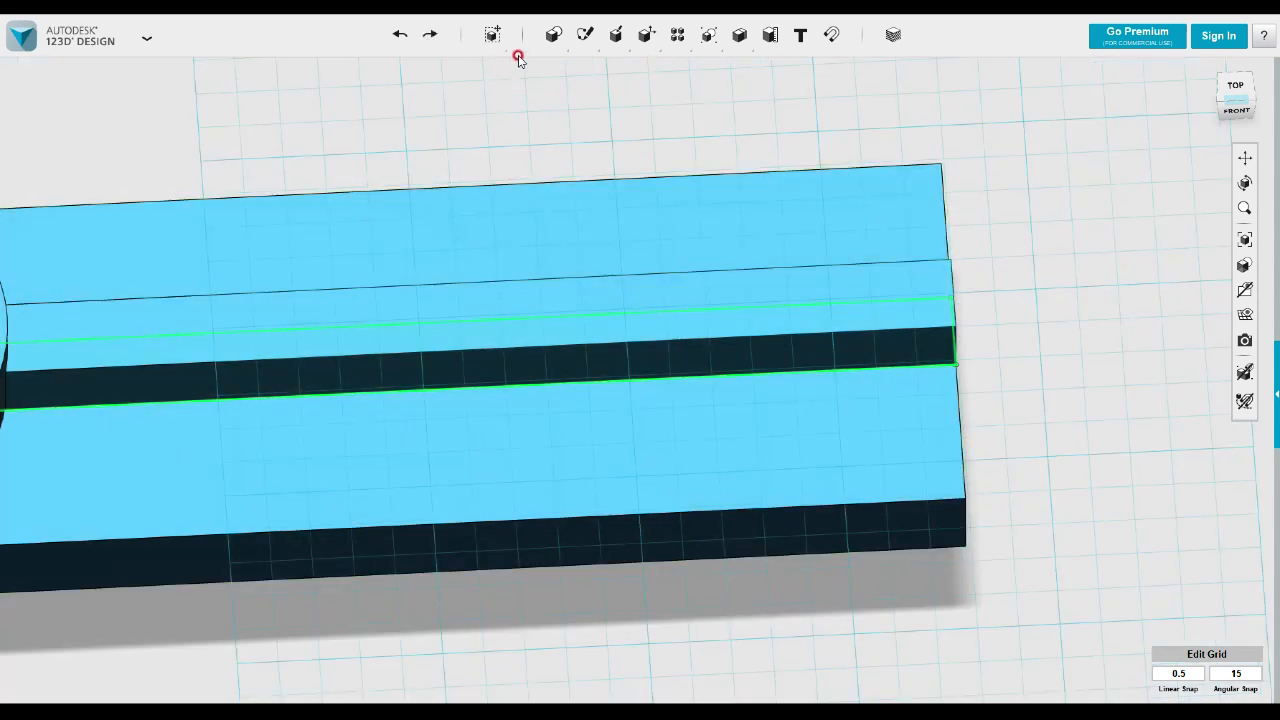
- Sketch a 50 mm by 10 mm rectangle on the ridge's top face, running inward from its free end across the full ridge width
mouse_move(586, 40)
left_click(588, 70)
left_click(944, 276)
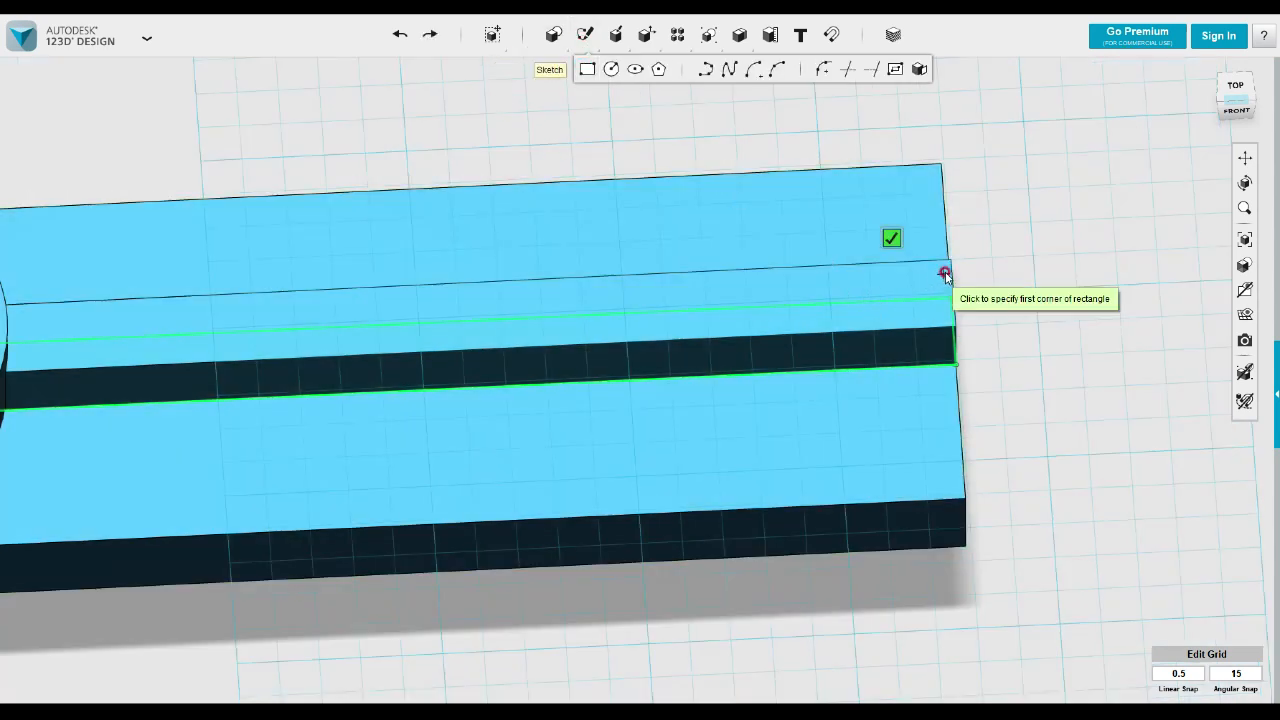
left_click(949, 261)
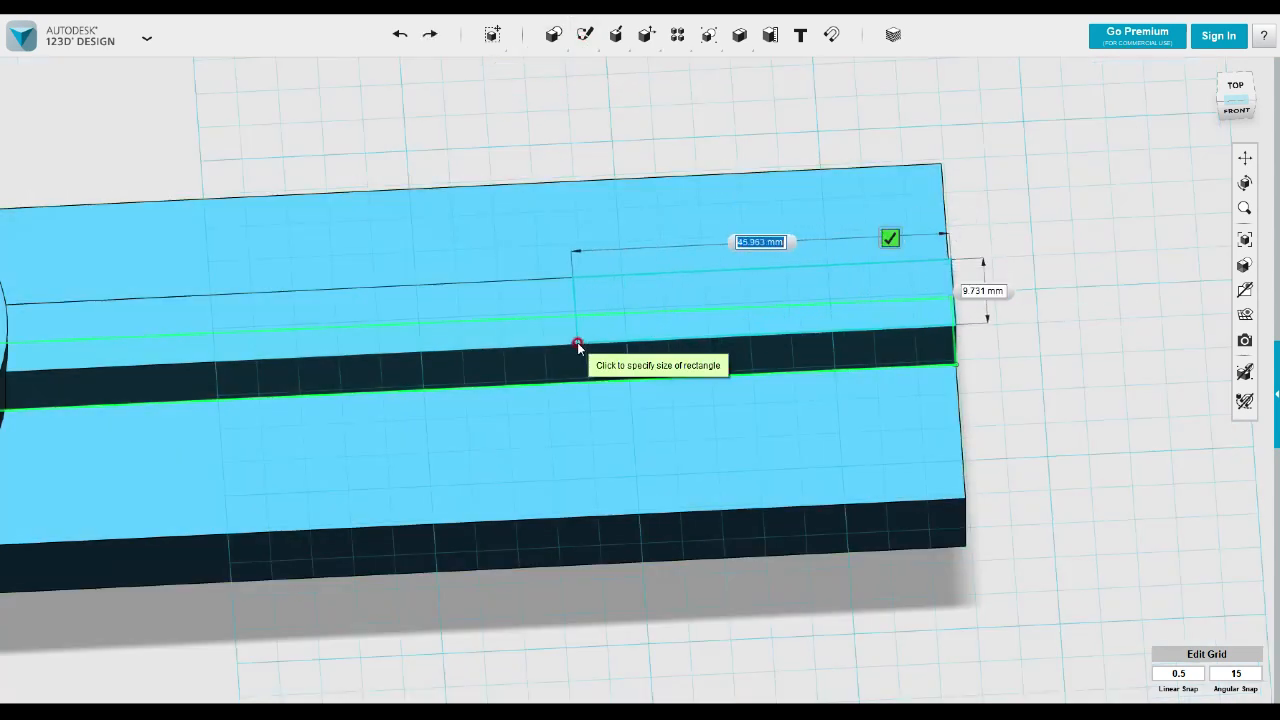
type("50")
key("Tab")
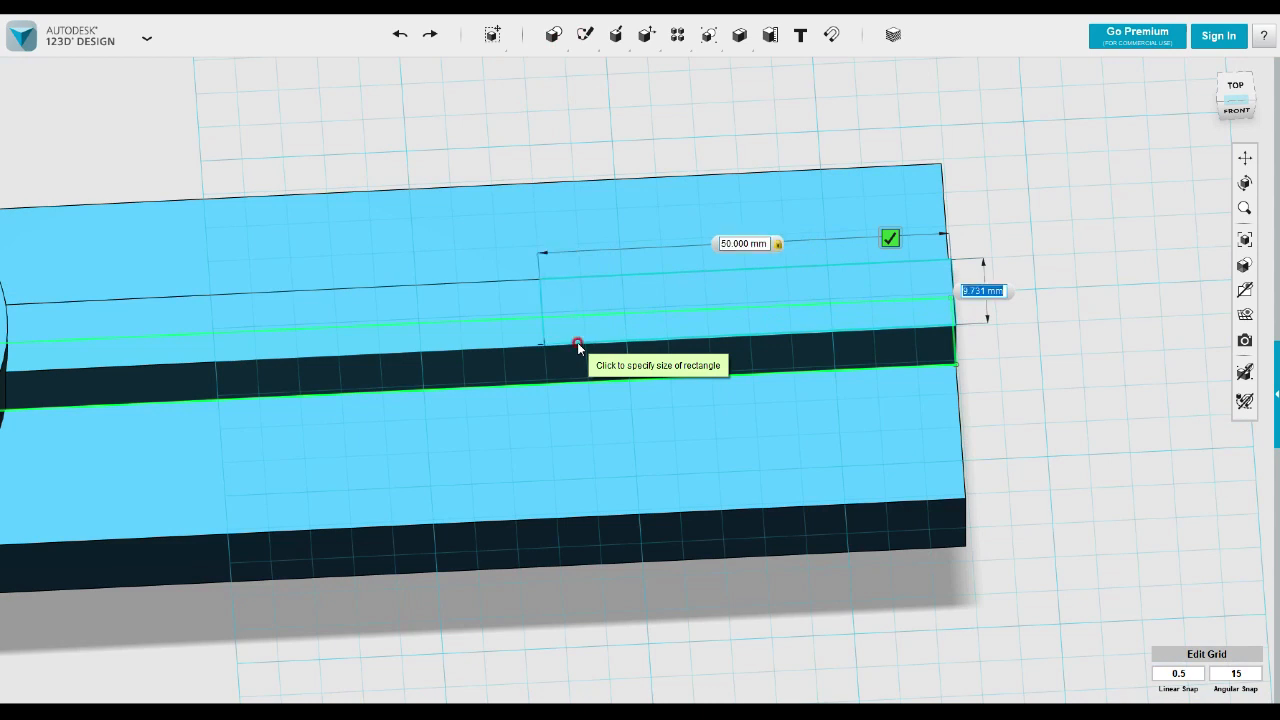
type("10")
key("Tab")
key("Return")
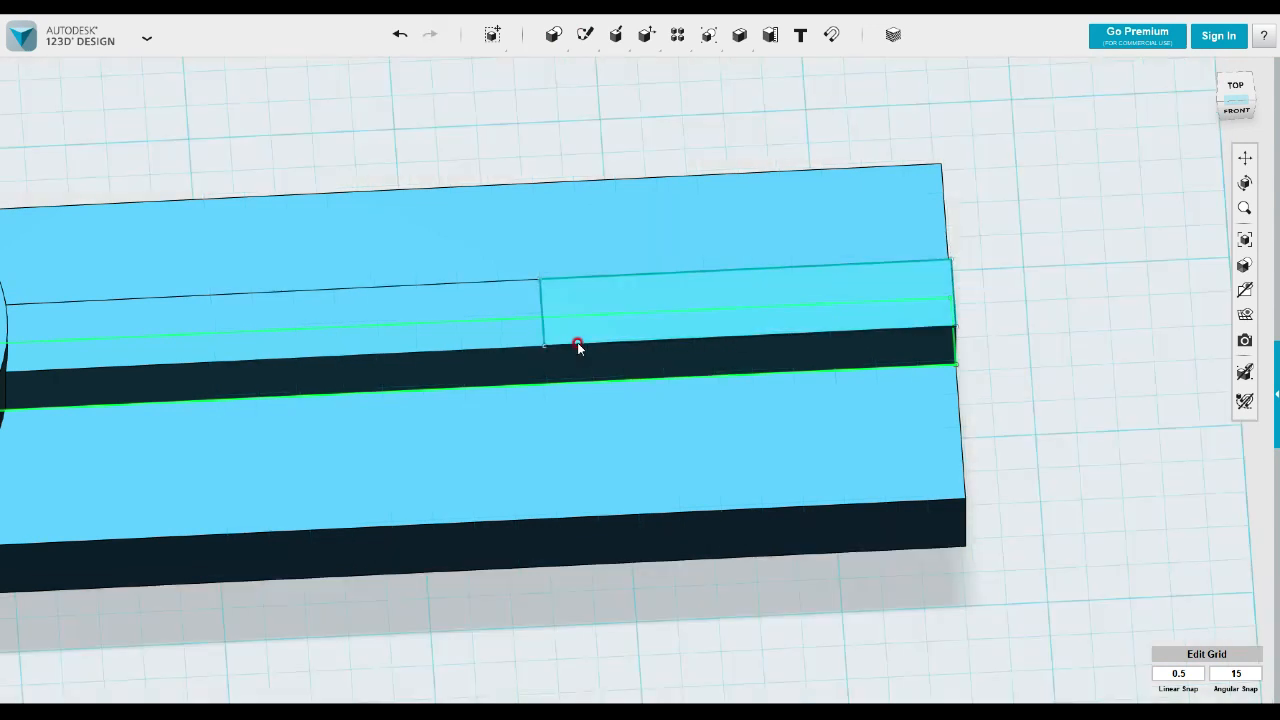
- Extrude the rectangle upward from the ridge's top face into a tall upright block at the plate's free end
left_click(714, 320)
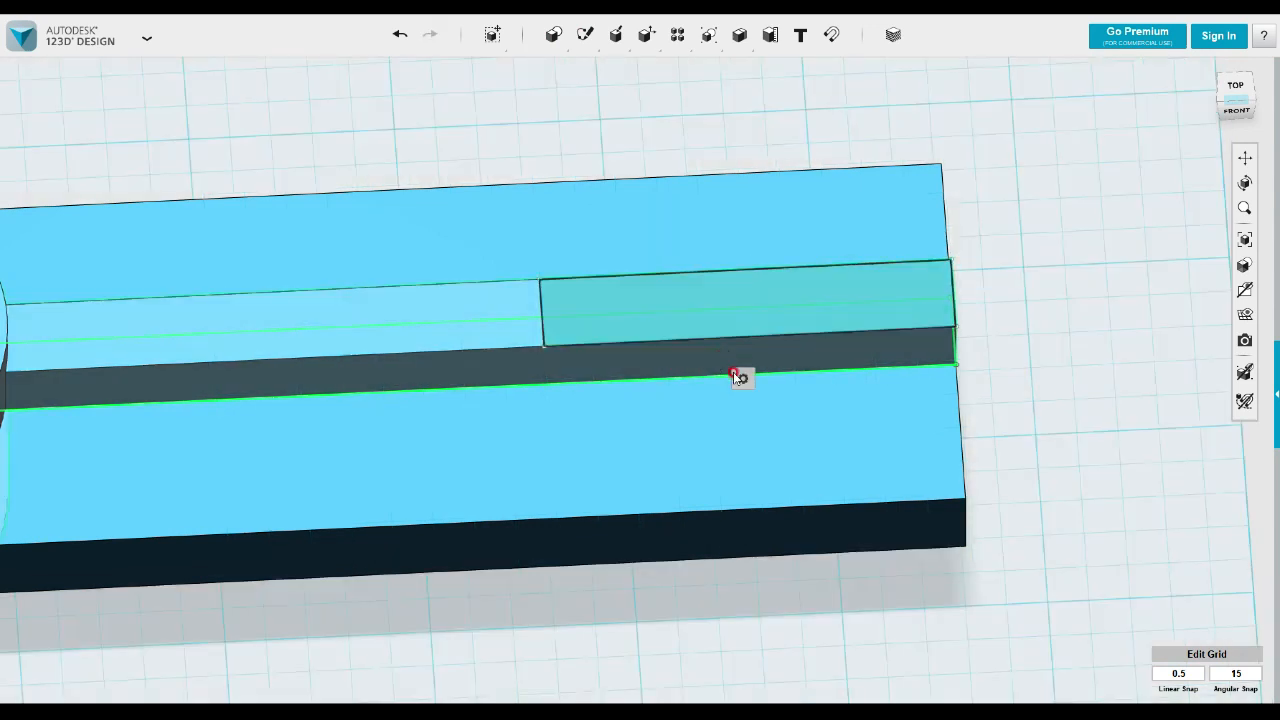
left_click(821, 378)
left_click_drag(748, 288, 748, 214)
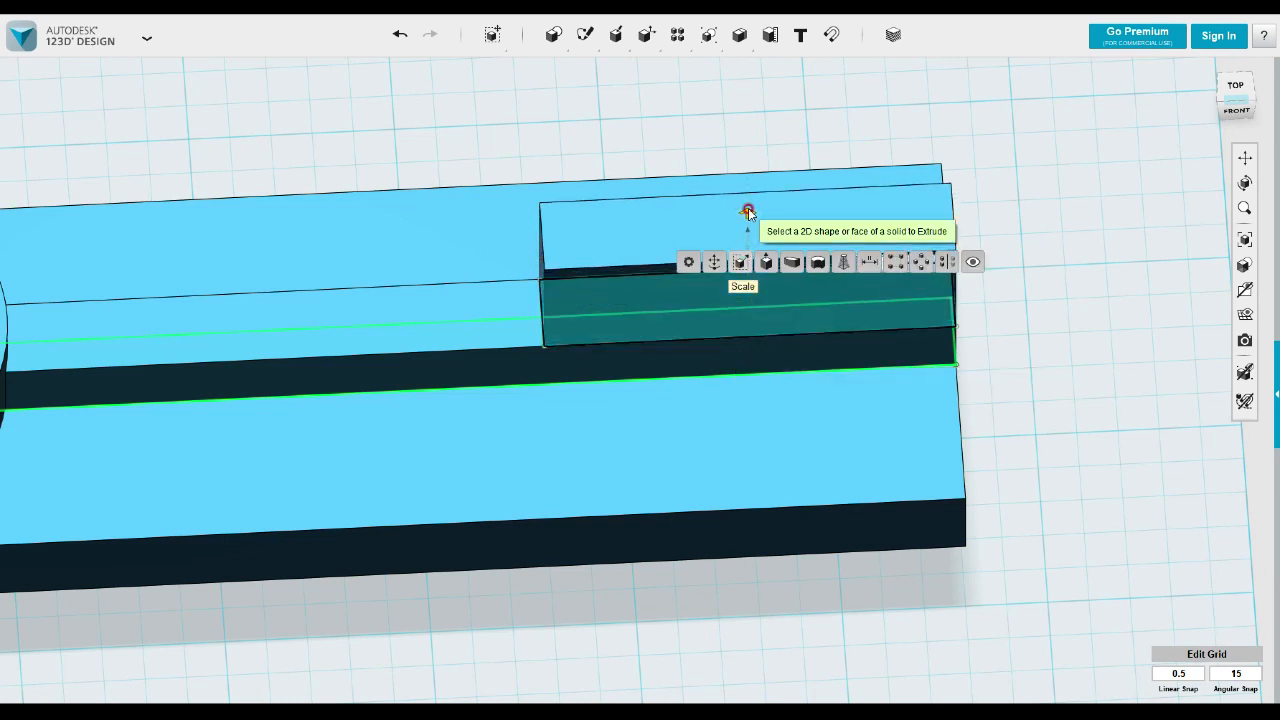
left_click_drag(748, 214, 746, 108)
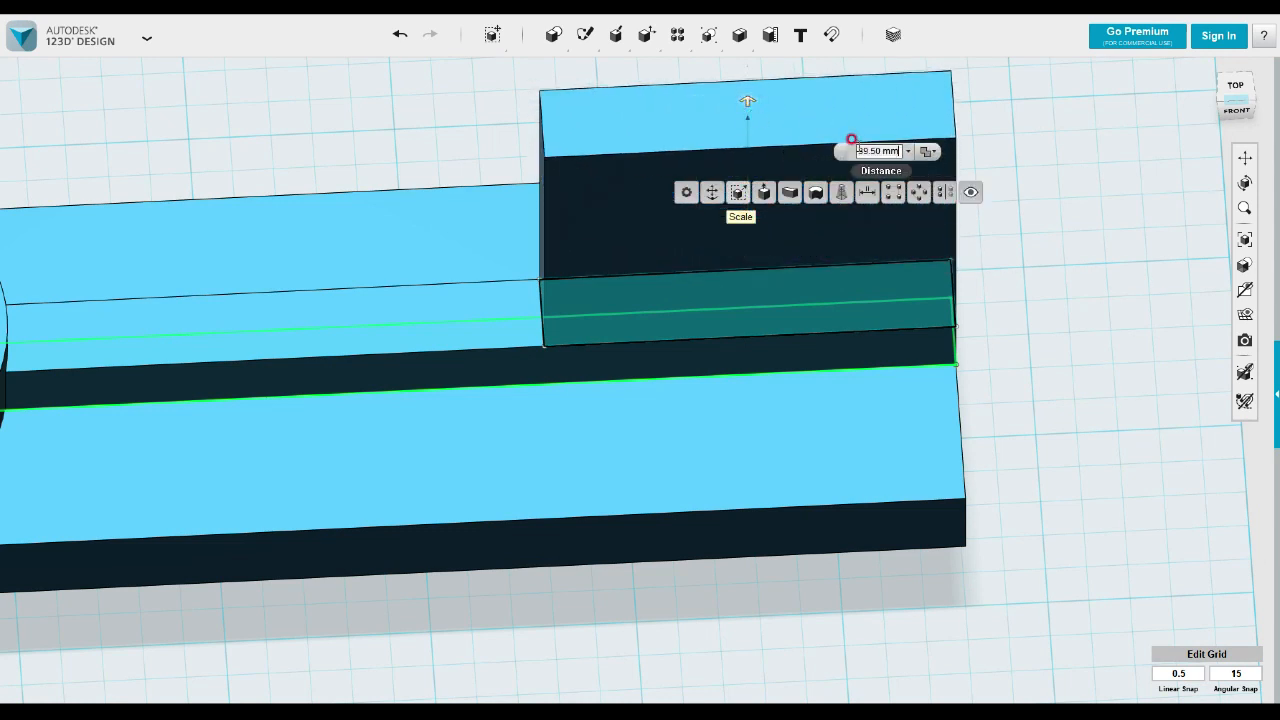
left_click_drag(859, 150, 904, 150)
key("BackSpace")
type("90")
key("Return")
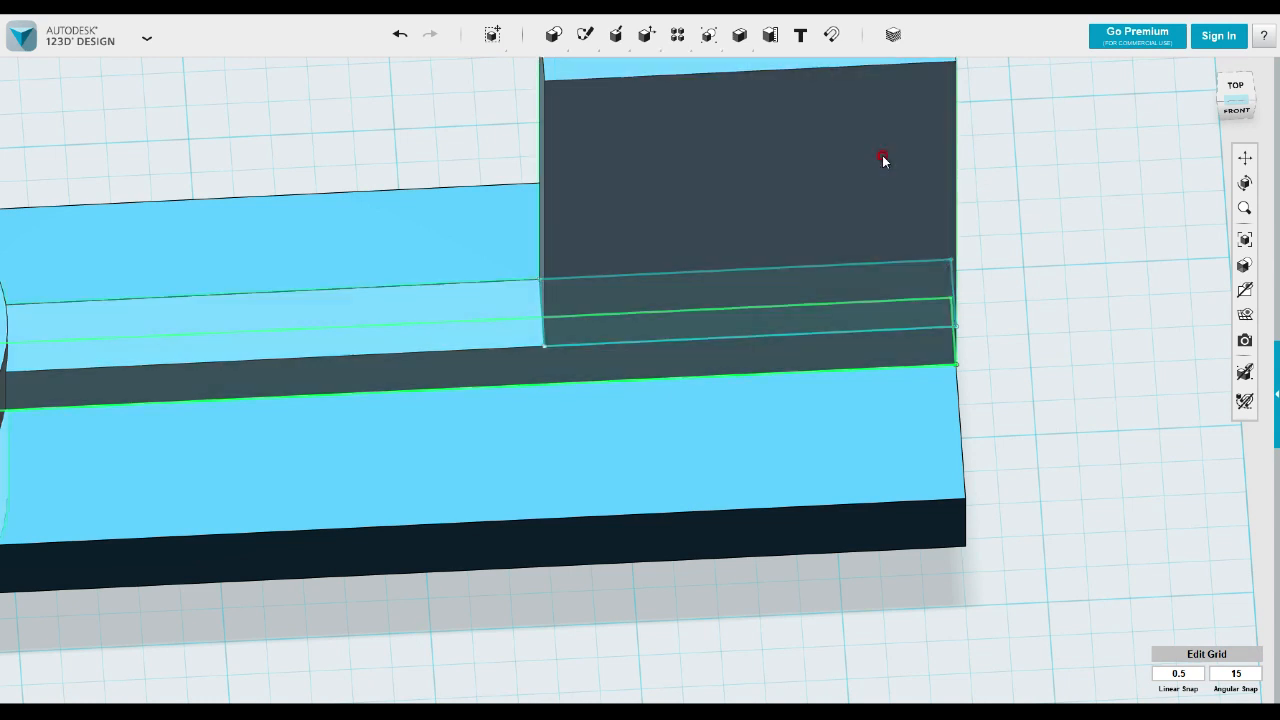
middle_click_drag(871, 169, 864, 386)
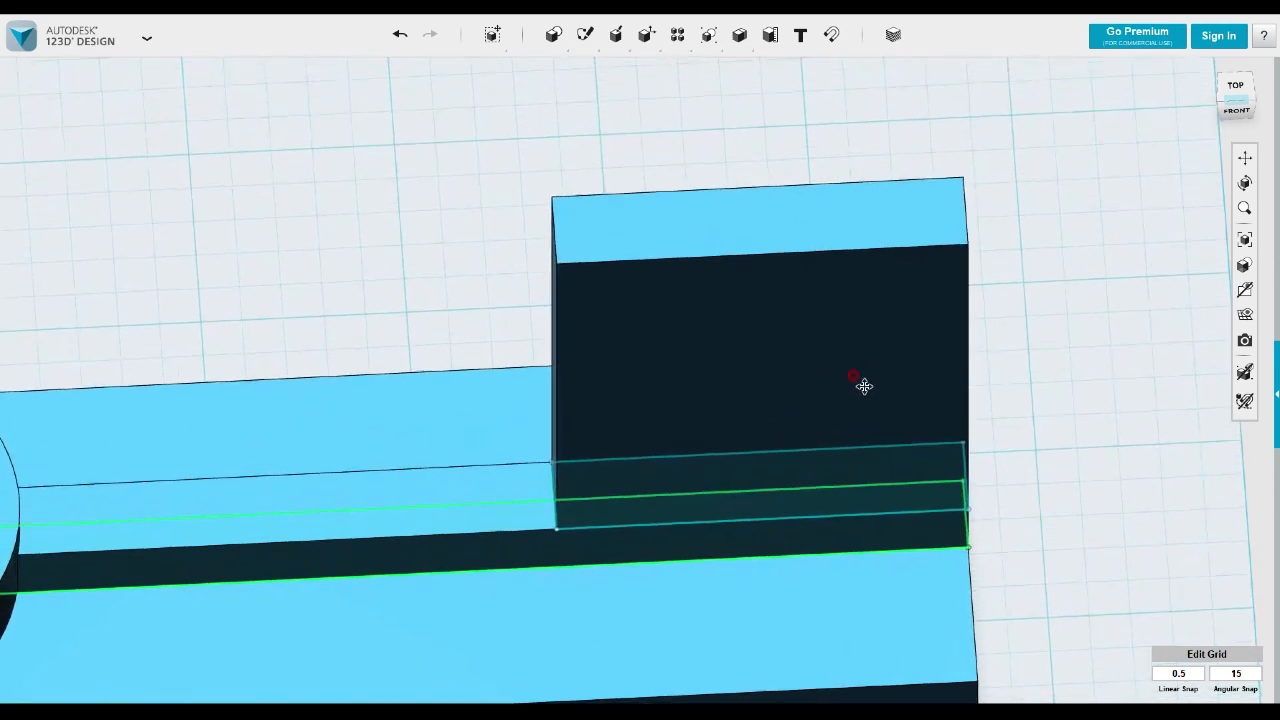
right_click_drag(866, 390, 883, 343)
mouse_move(585, 35)
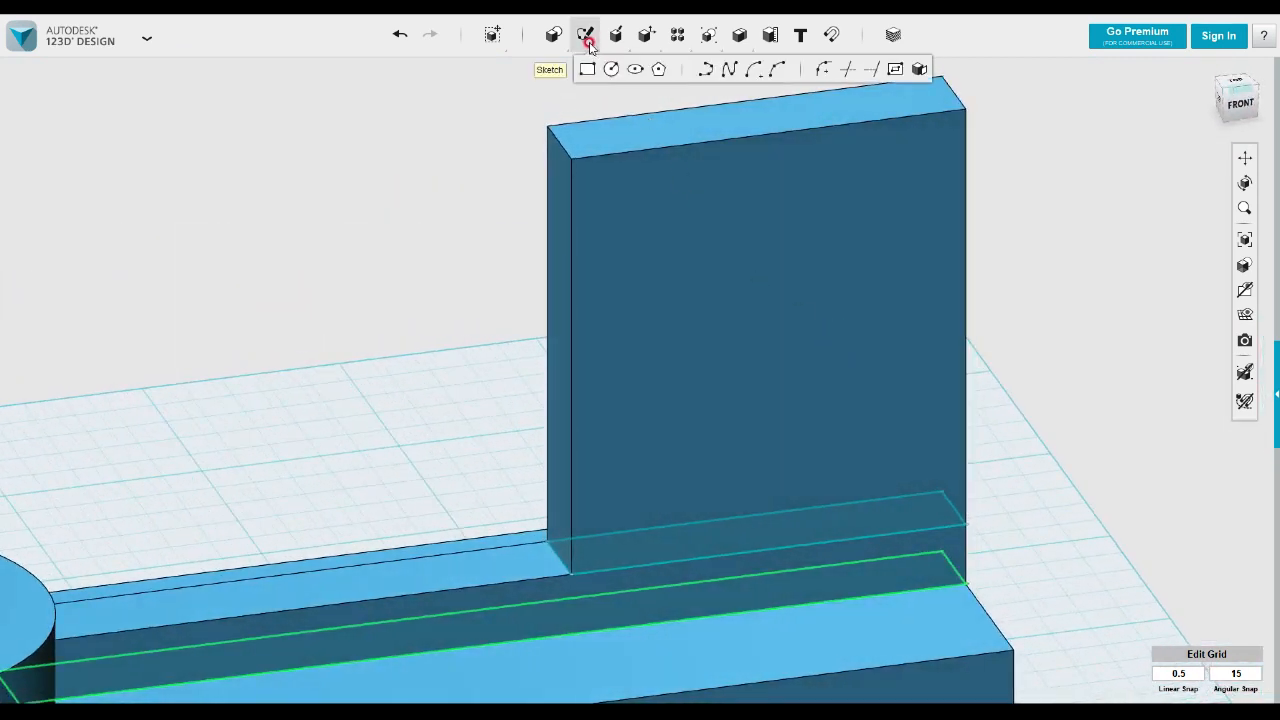
left_click(587, 69)
left_click(574, 162)
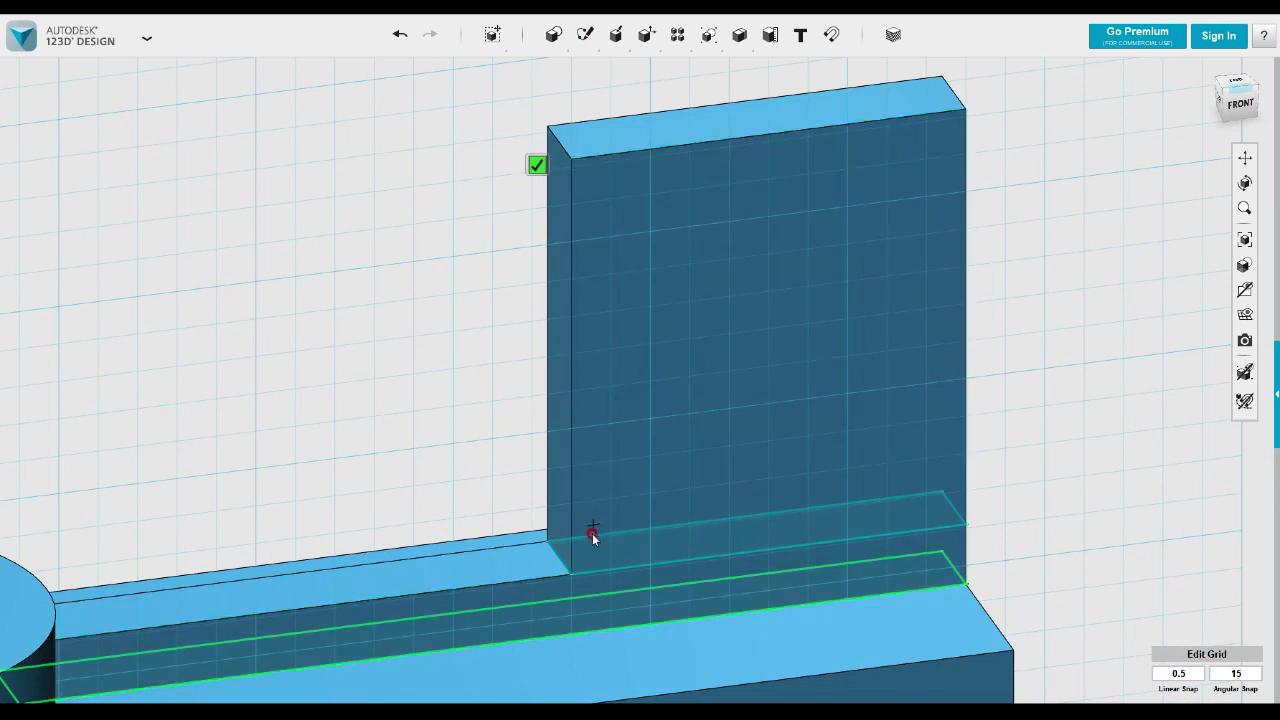
scroll(583, 570, "up", 4)
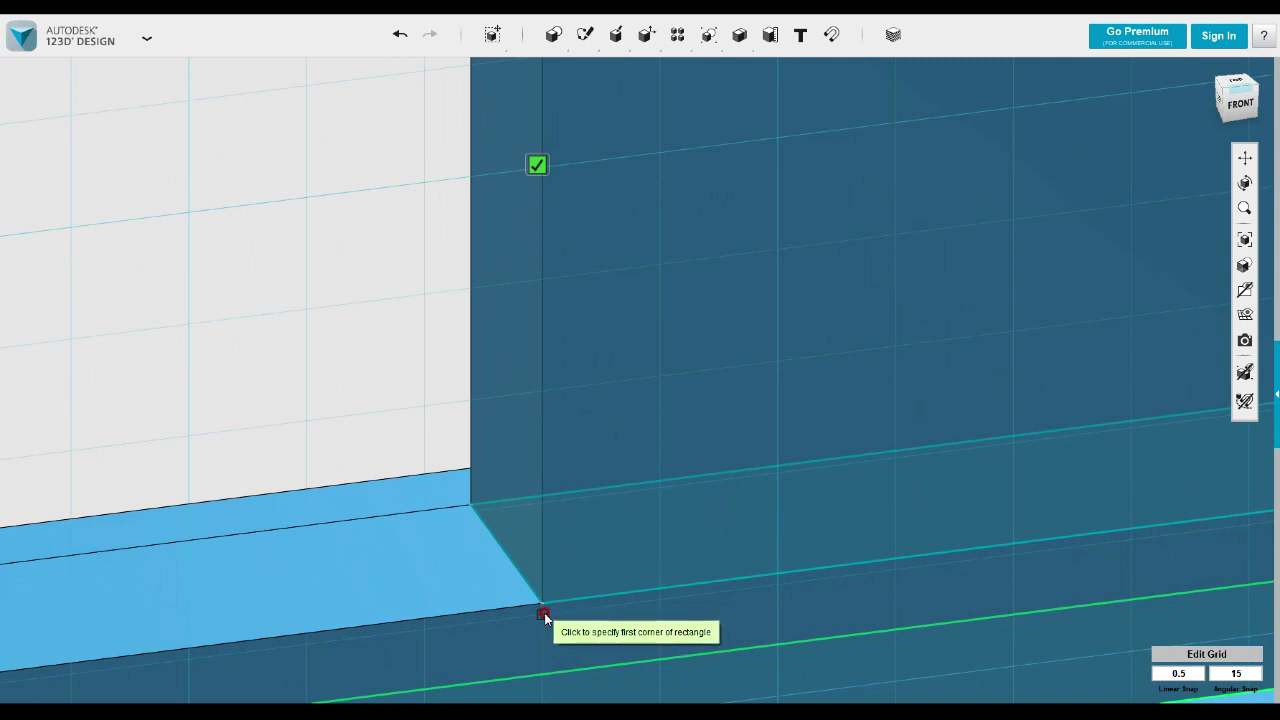
scroll(547, 606, "down", 4)
scroll(562, 558, "down", 2)
scroll(569, 531, "up", 5)
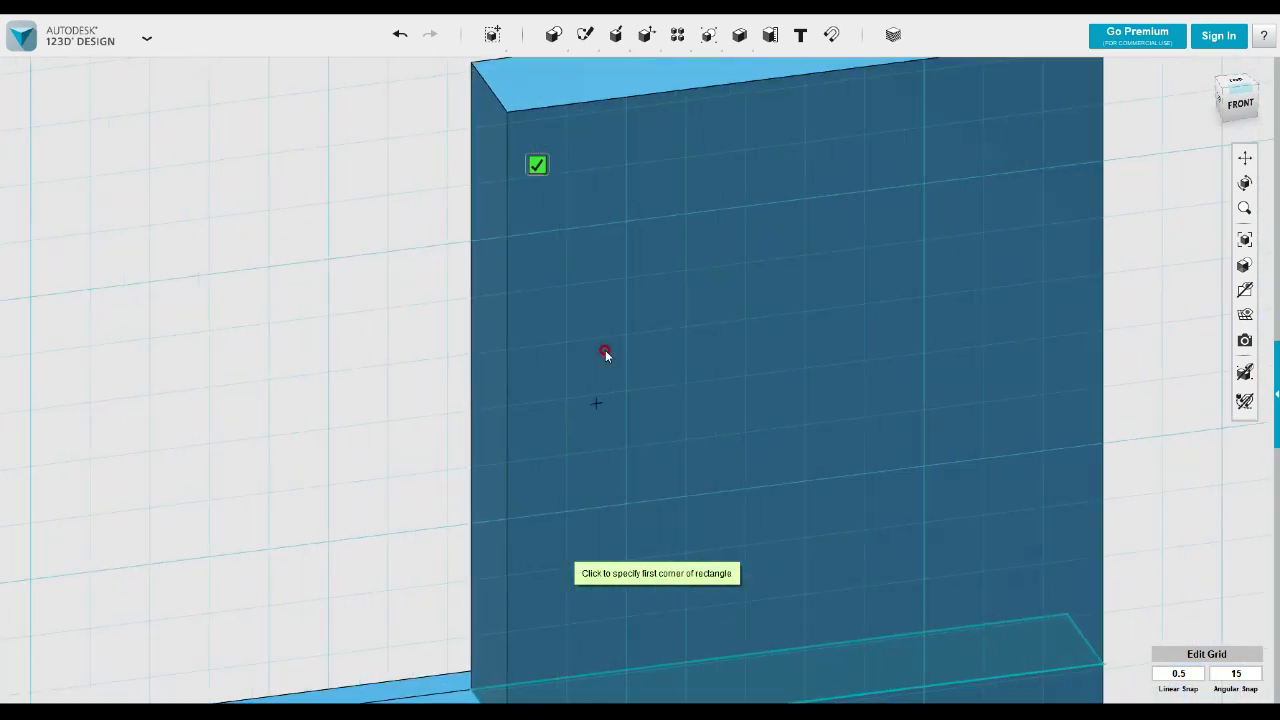
scroll(551, 200, "down", 5)
key("Escape")
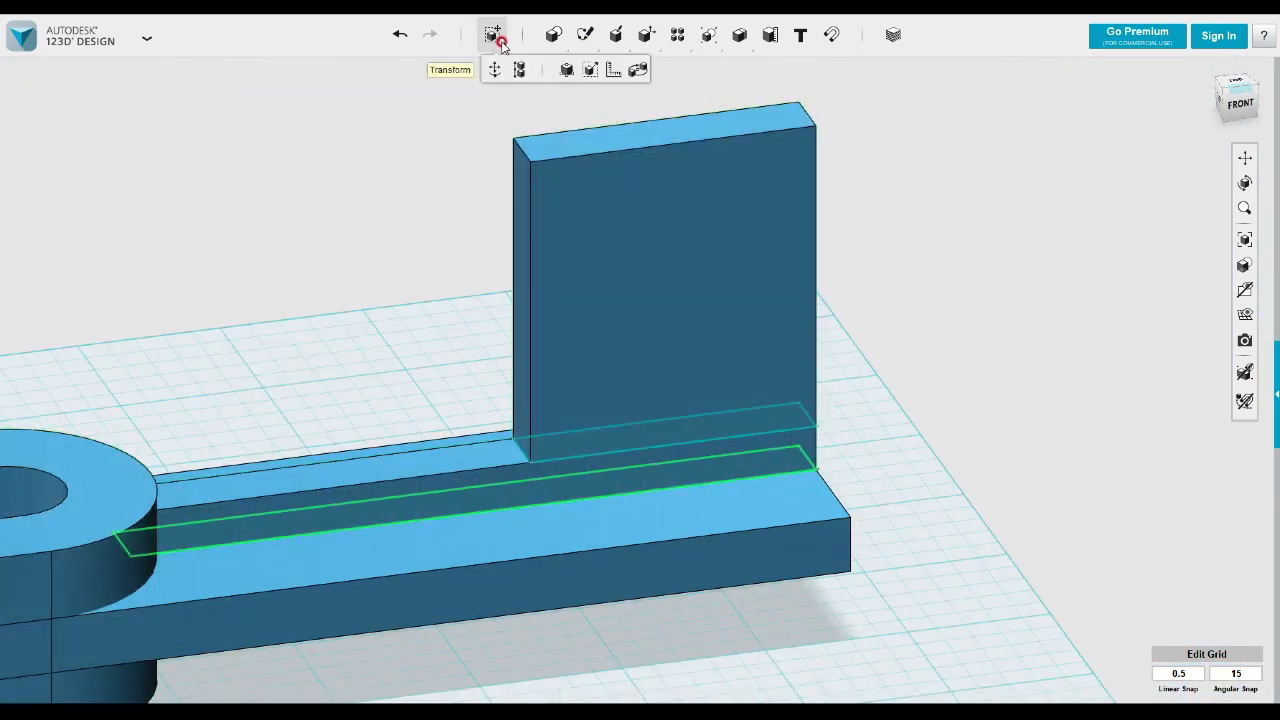
- Project the outline of the upright block's large side face, including the ridge side, into a sketch
mouse_move(586, 37)
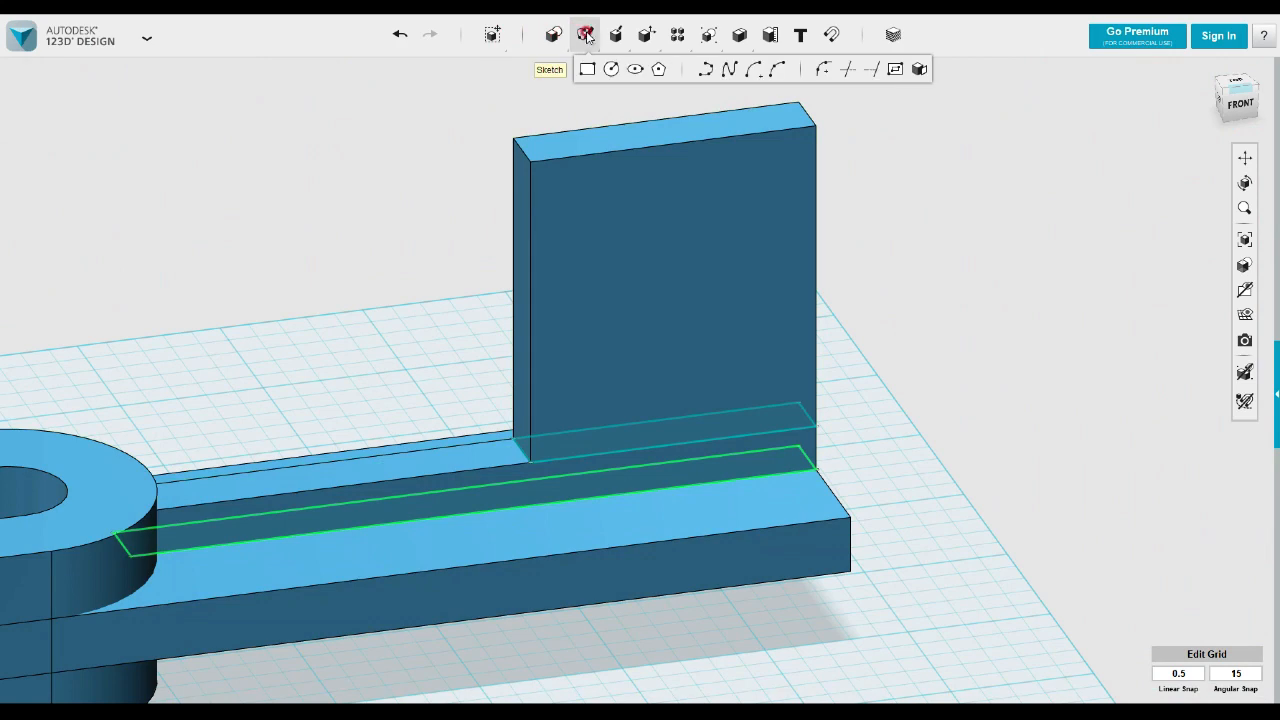
left_click(919, 68)
left_click(786, 214)
left_click(623, 196)
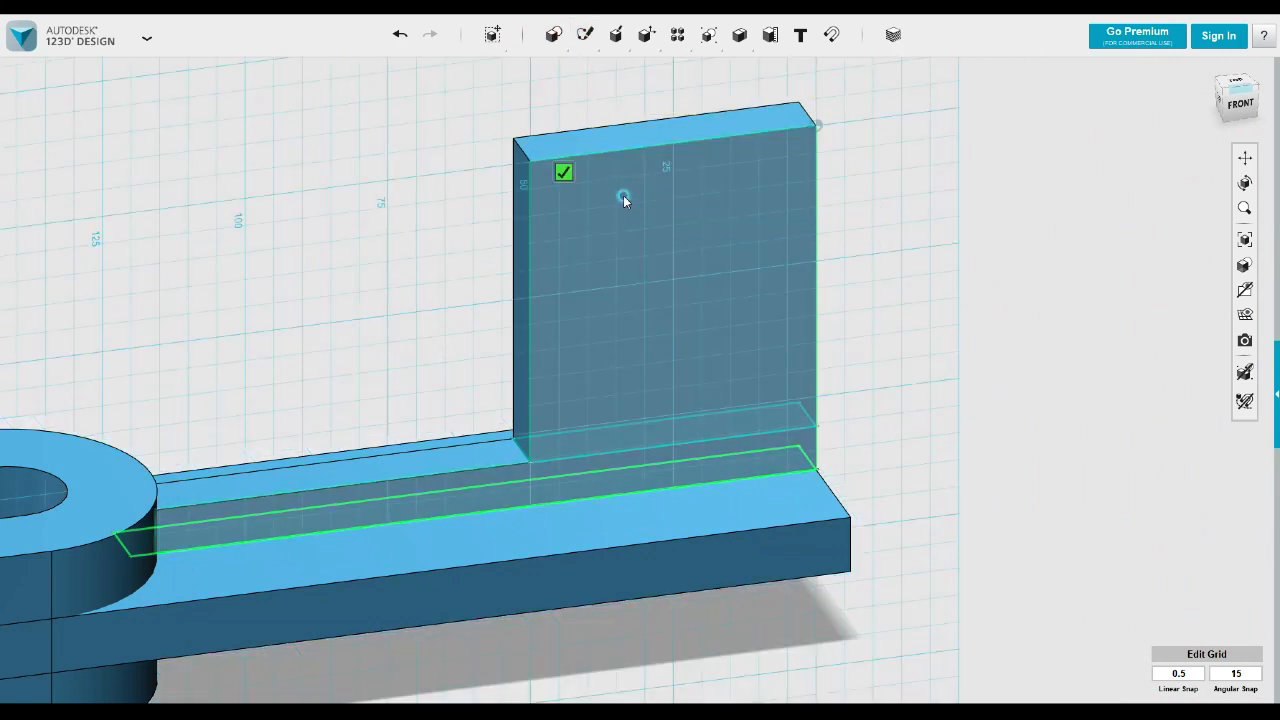
left_click(565, 174)
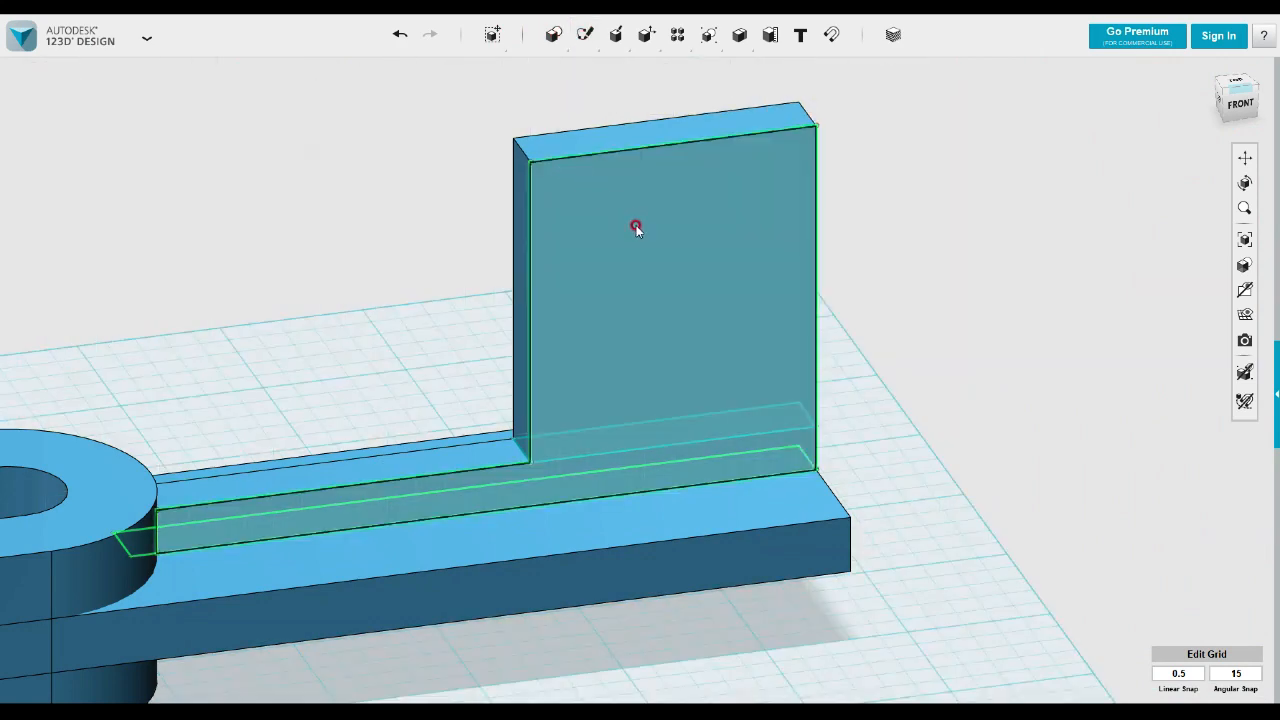
- Sketch a 25 mm by 55.5 mm rectangle on the block's side face, starting at its upper inner corner
mouse_move(585, 35)
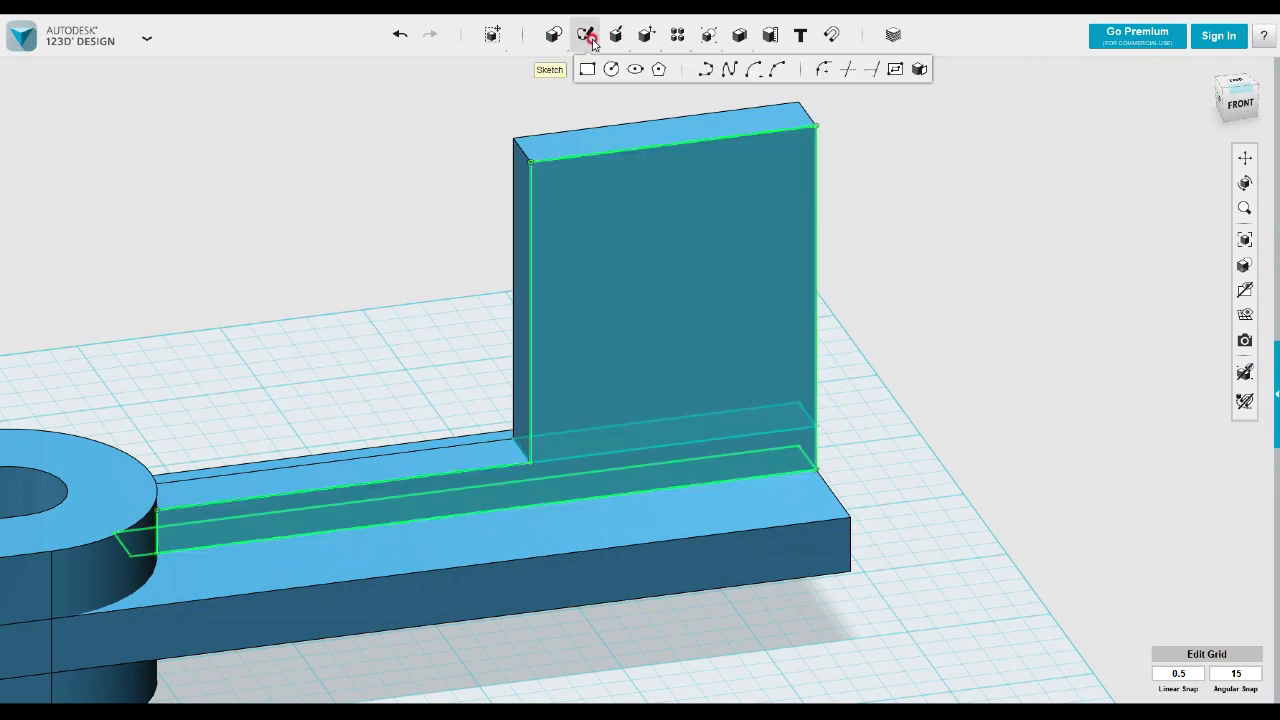
left_click(587, 72)
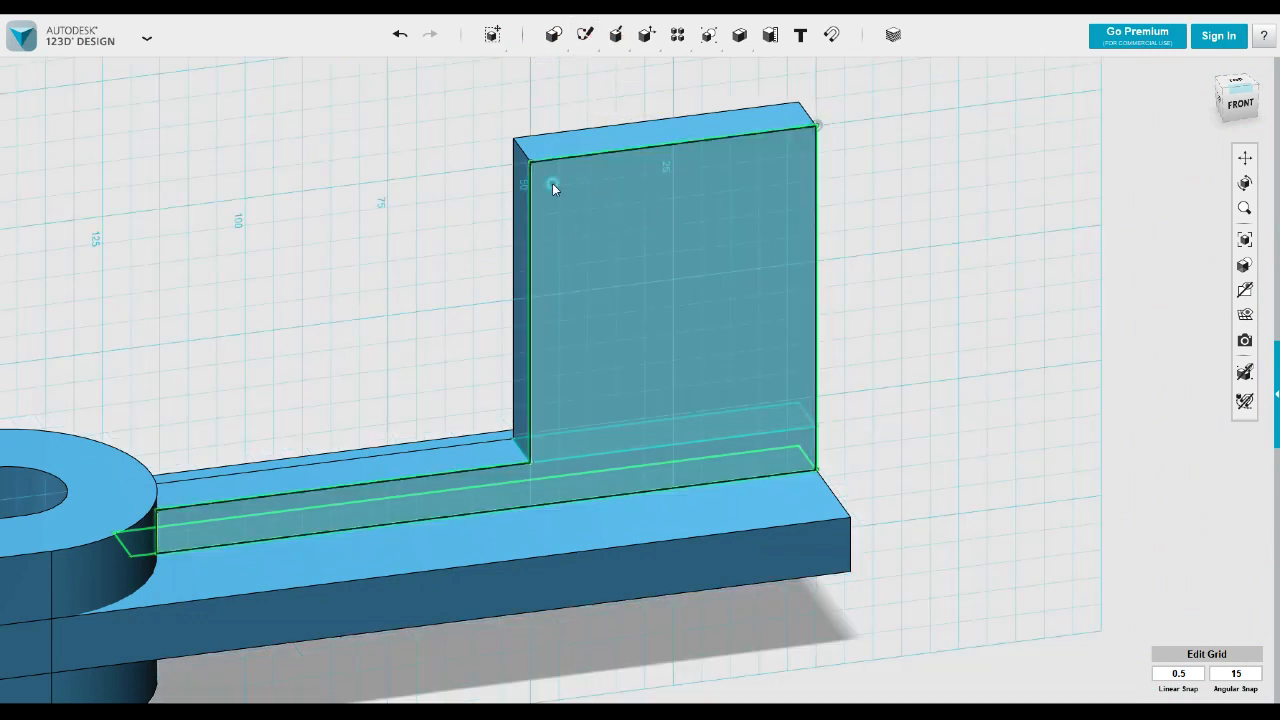
left_click(532, 165)
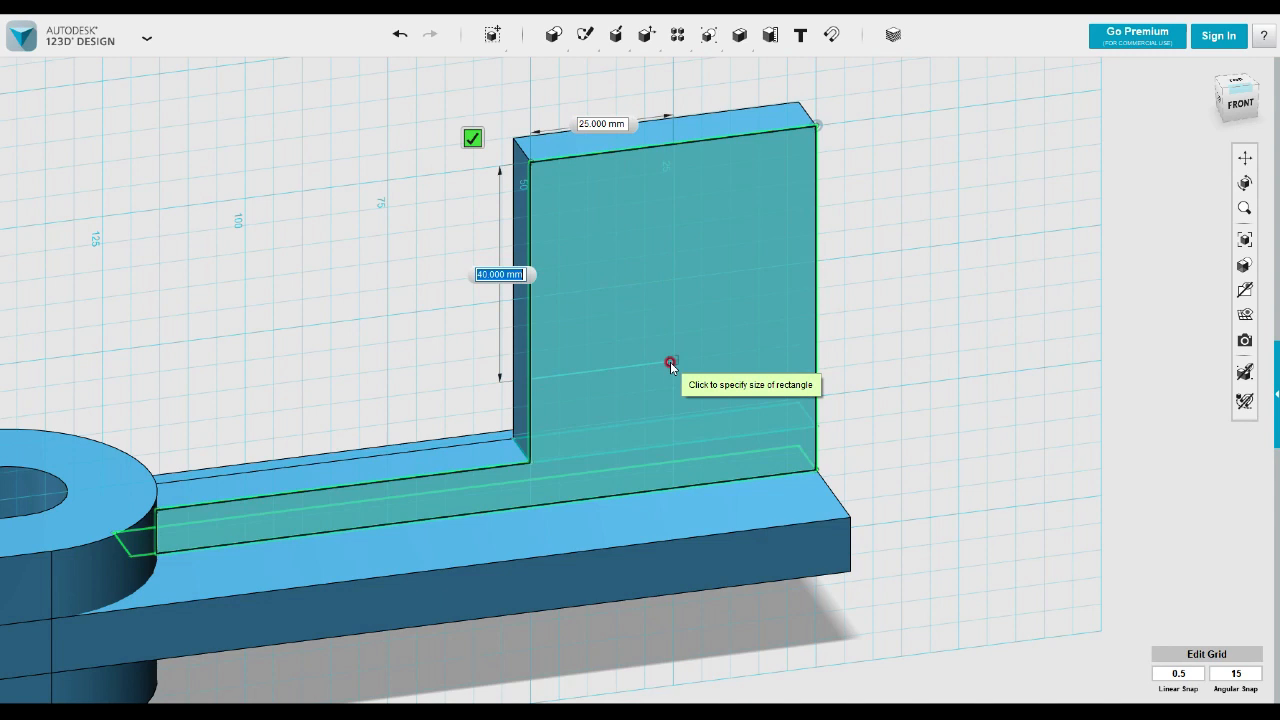
type("55.5")
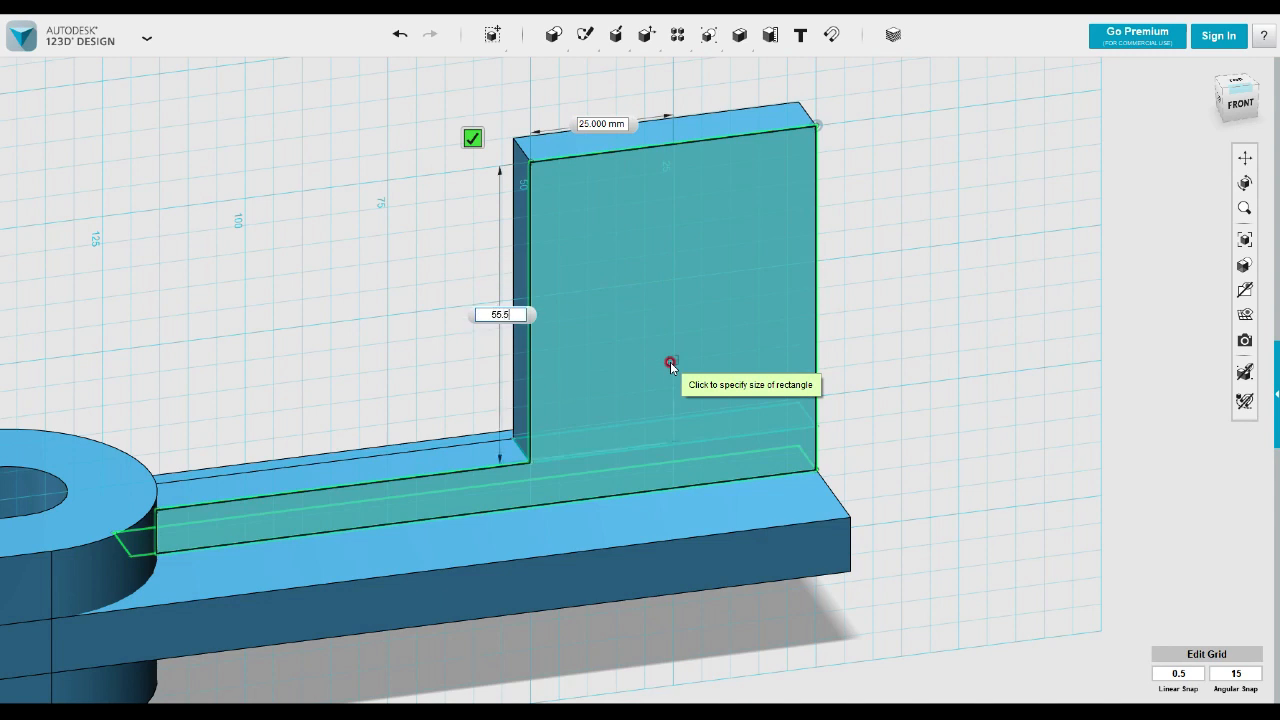
key("Tab")
key("Tab")
key("Return")
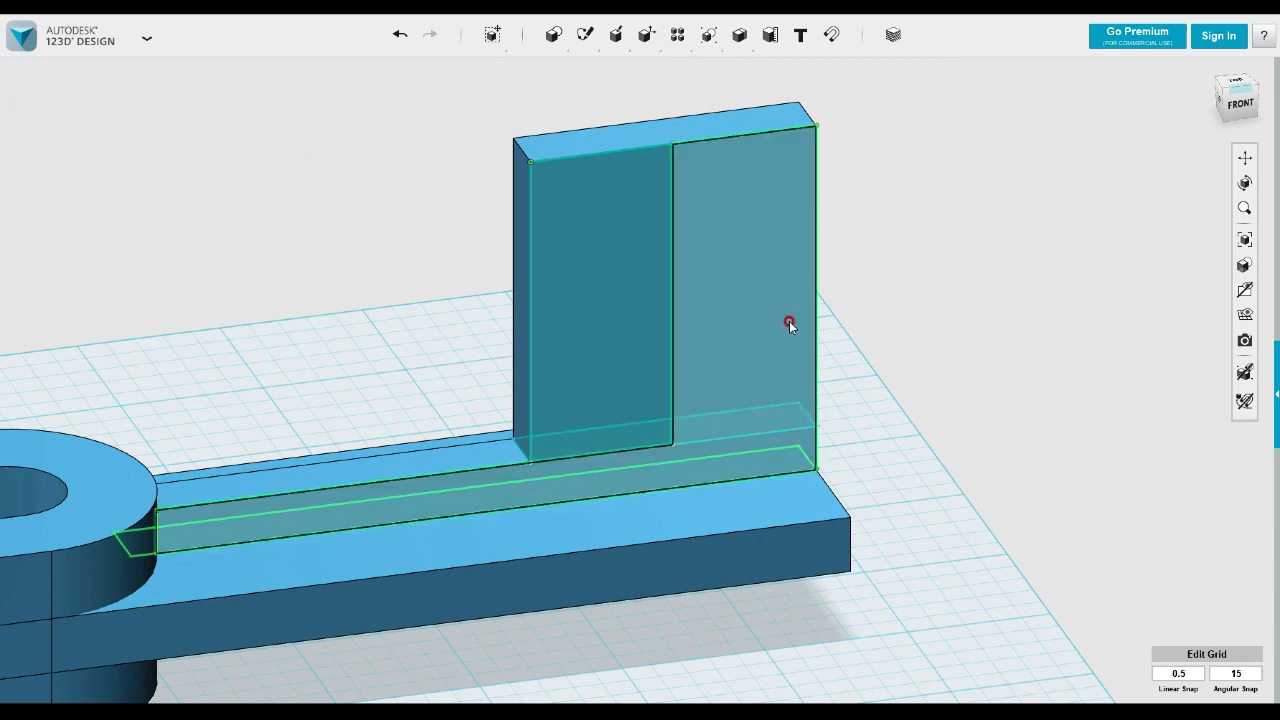
- Sketch a circle on the block's side face, centred on the midpoint of its top edge
mouse_move(582, 38)
left_click(611, 68)
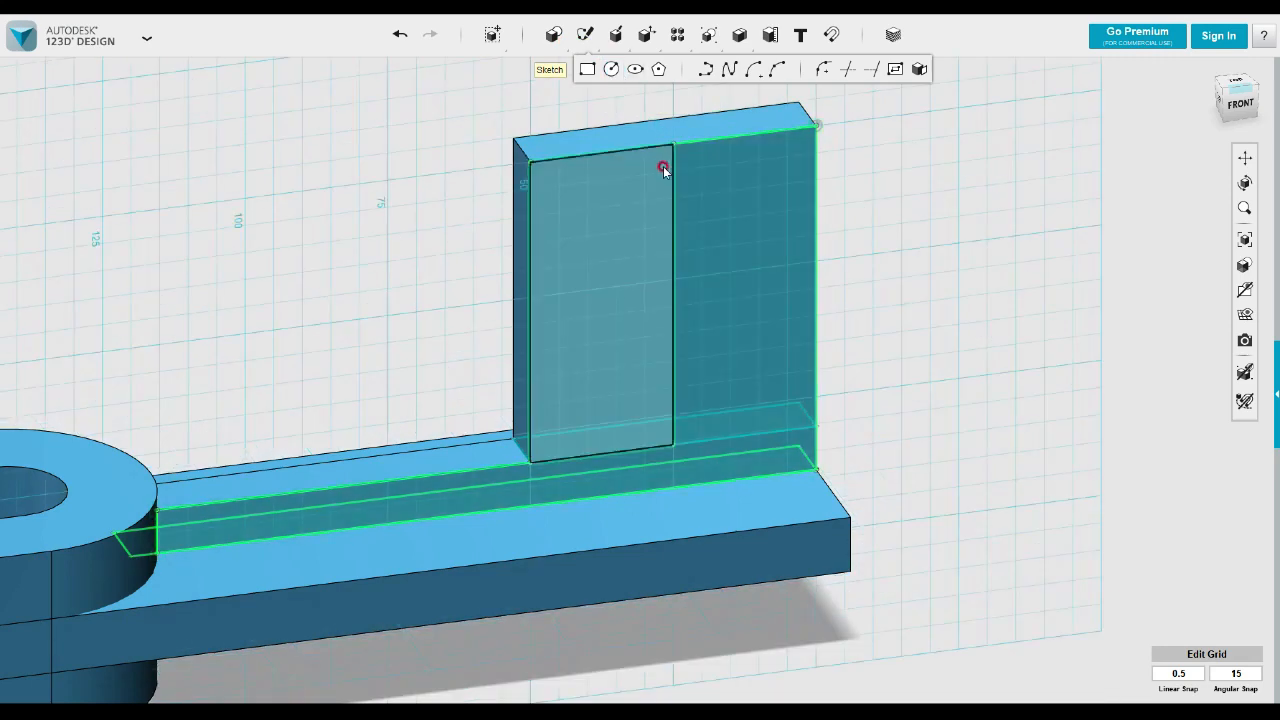
left_click(657, 170)
left_click(672, 143)
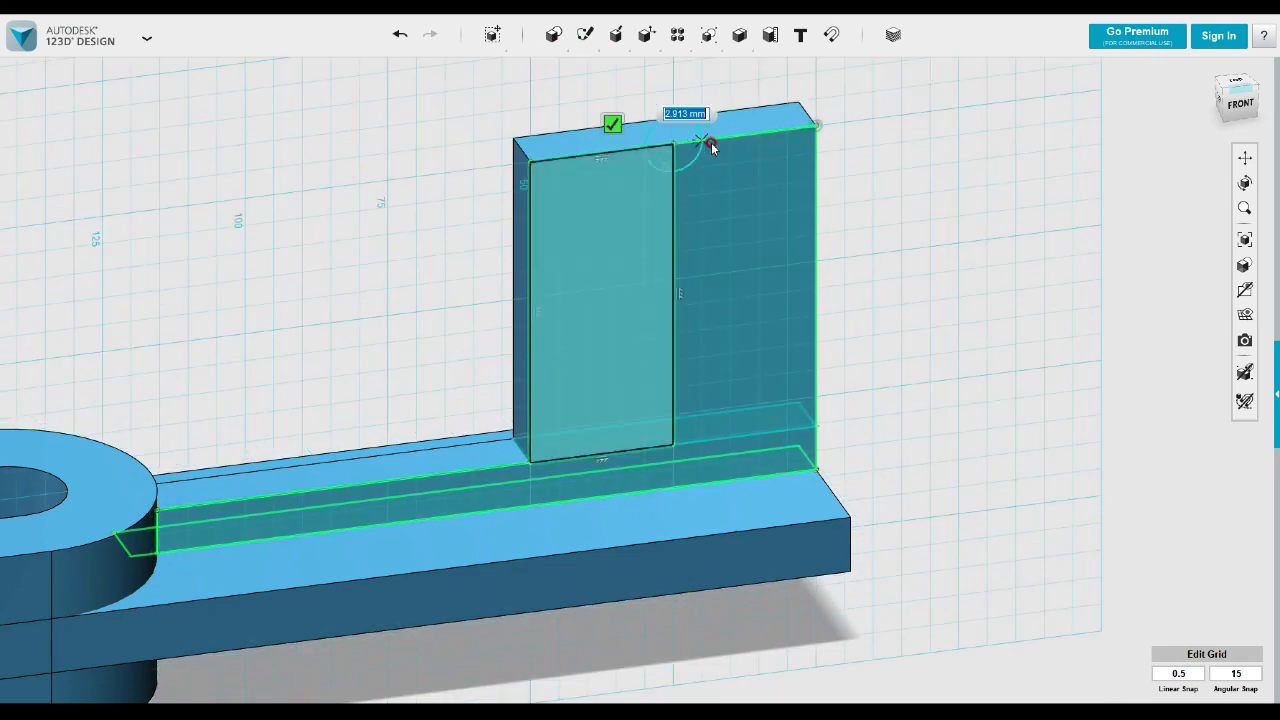
left_click(740, 140)
left_click(837, 366)
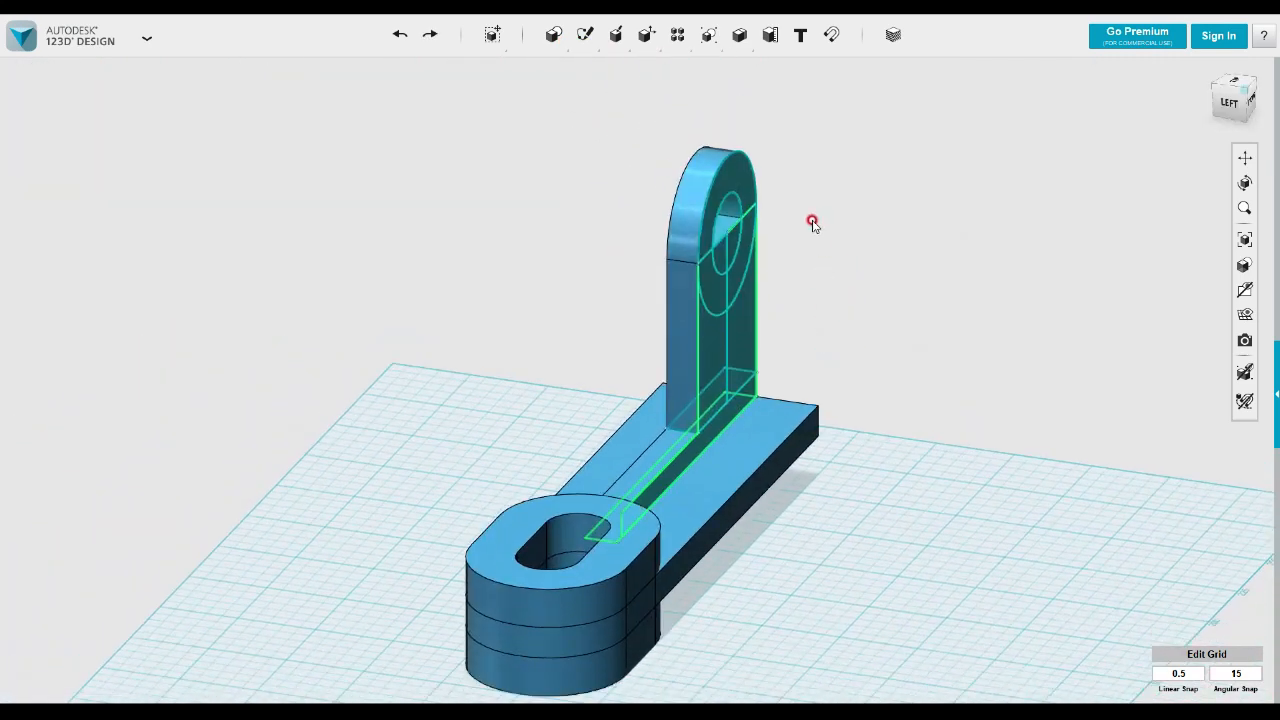
- Cut the two lower sectors of the inner circle 24.5 mm deep through the upright block to complete the round hole
scroll(762, 325, "up", 5)
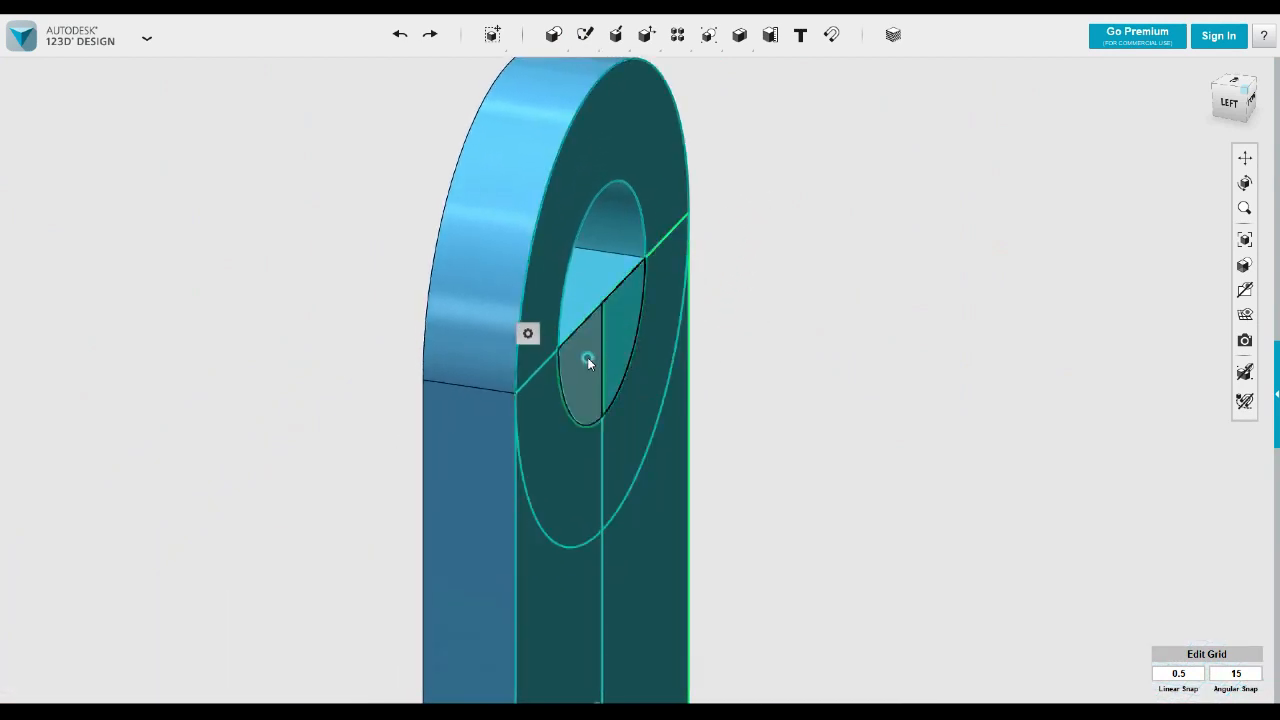
mouse_move(613, 418)
left_click(694, 420)
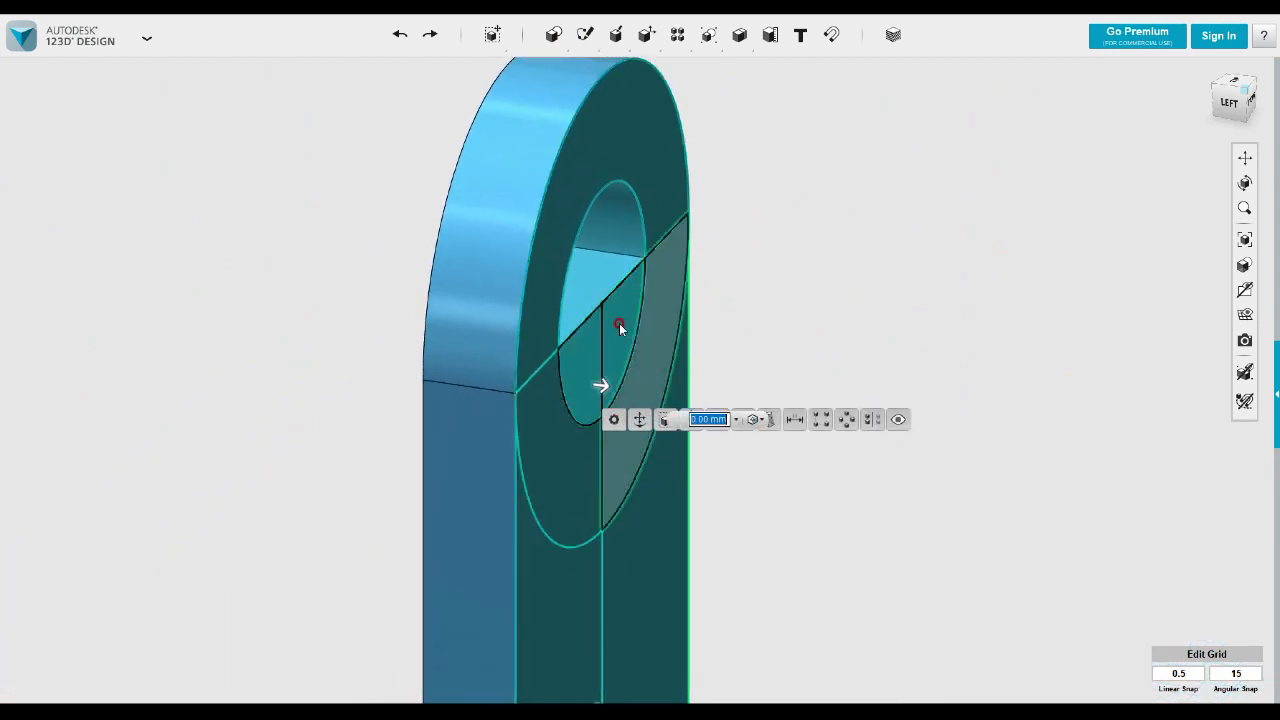
left_click_drag(603, 386, 335, 343)
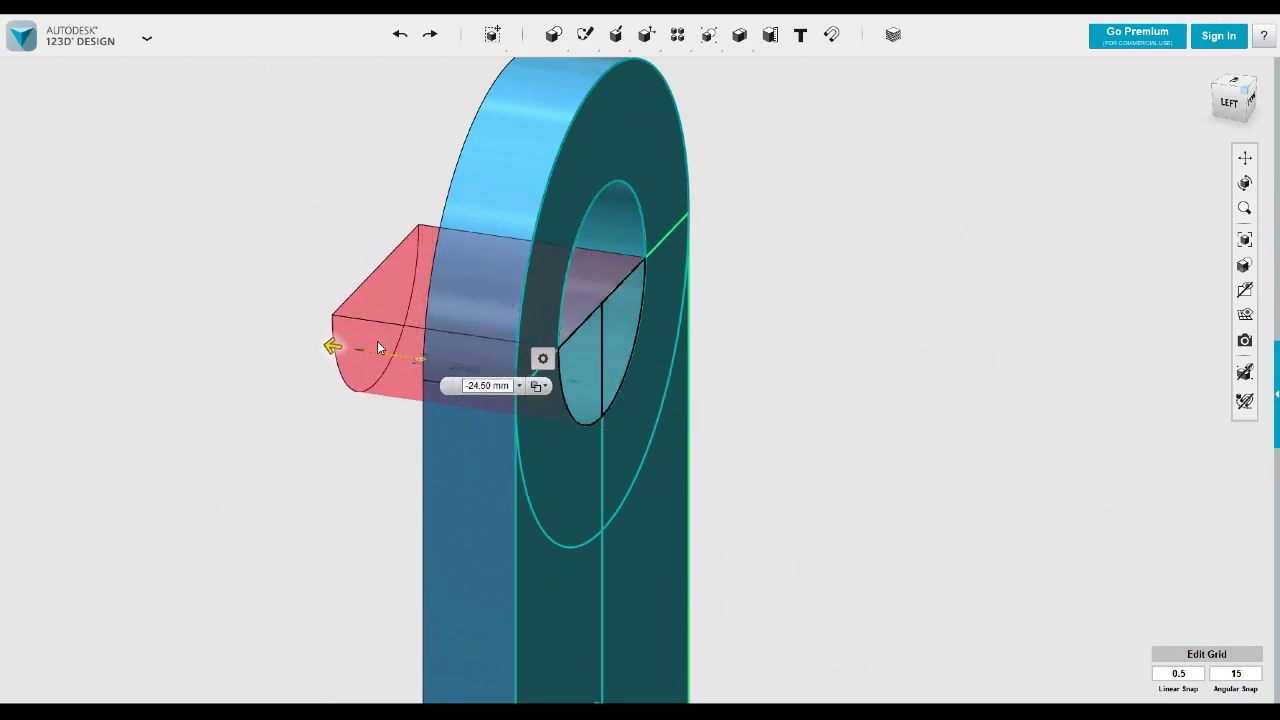
left_click(782, 300)
- Extrude the ring around the hole 12 mm outward from the upright's side face as a new solid
mouse_move(786, 300)
right_mouse_down()
mouse_move(766, 291)
mouse_move(774, 303)
right_mouse_up()
middle_click_drag(944, 320, 851, 294)
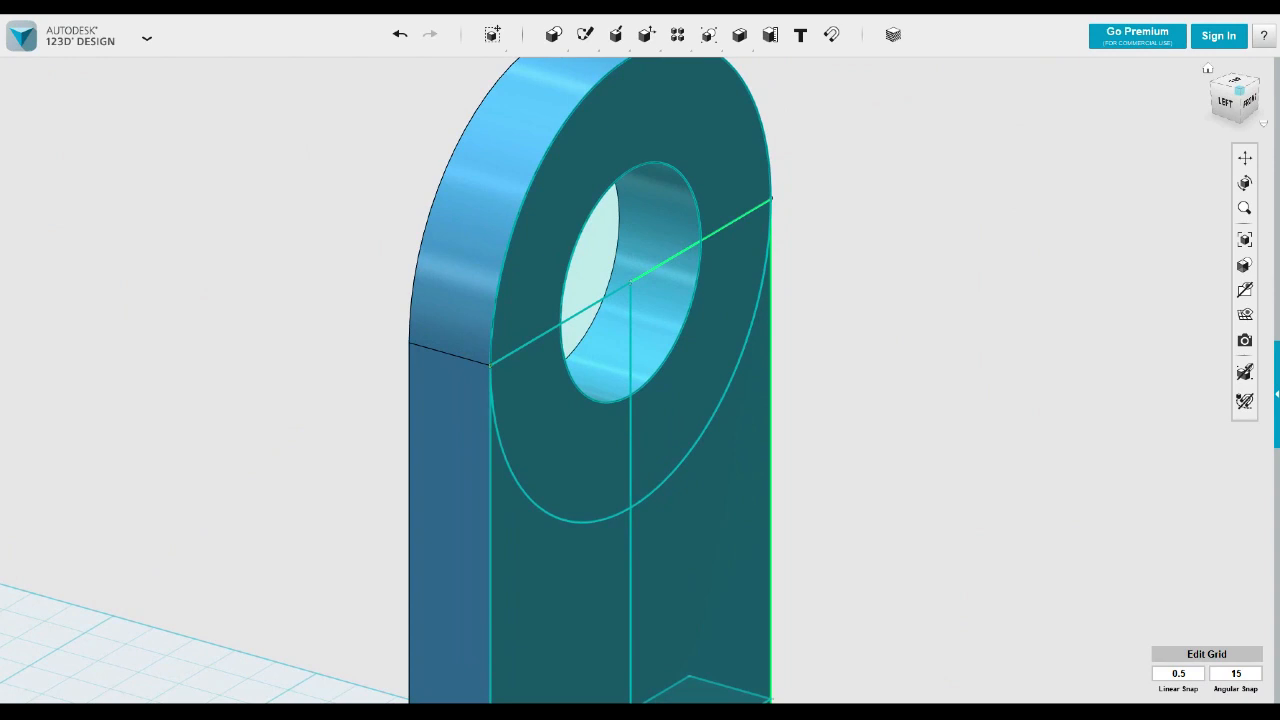
middle_click_drag(1146, 172, 1129, 114)
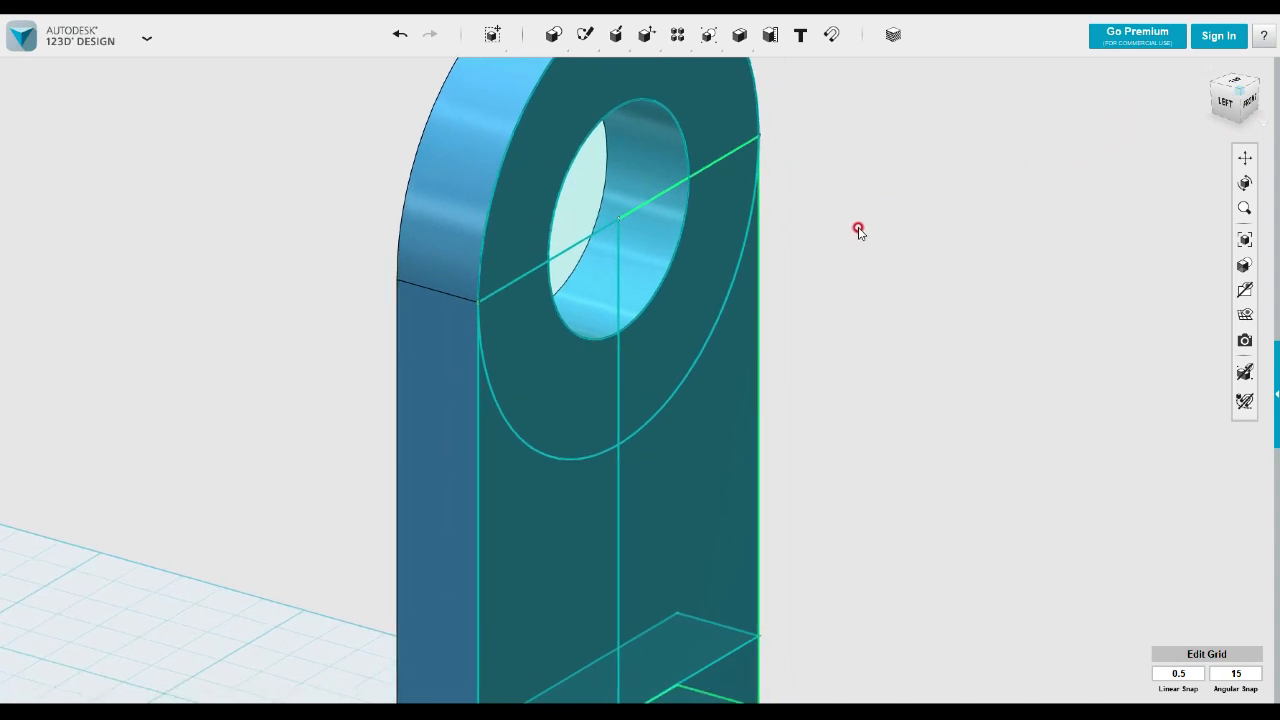
middle_click_drag(857, 226, 858, 278)
left_click(701, 116)
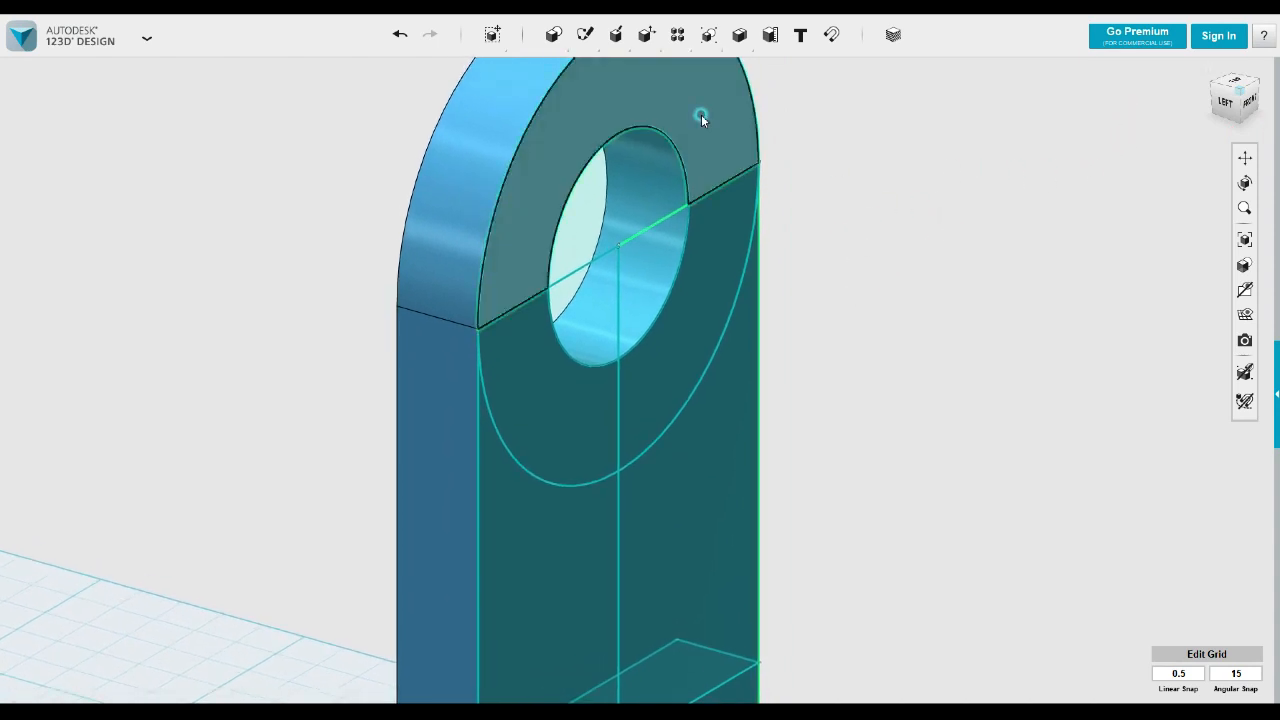
left_click(551, 400)
left_click(625, 388)
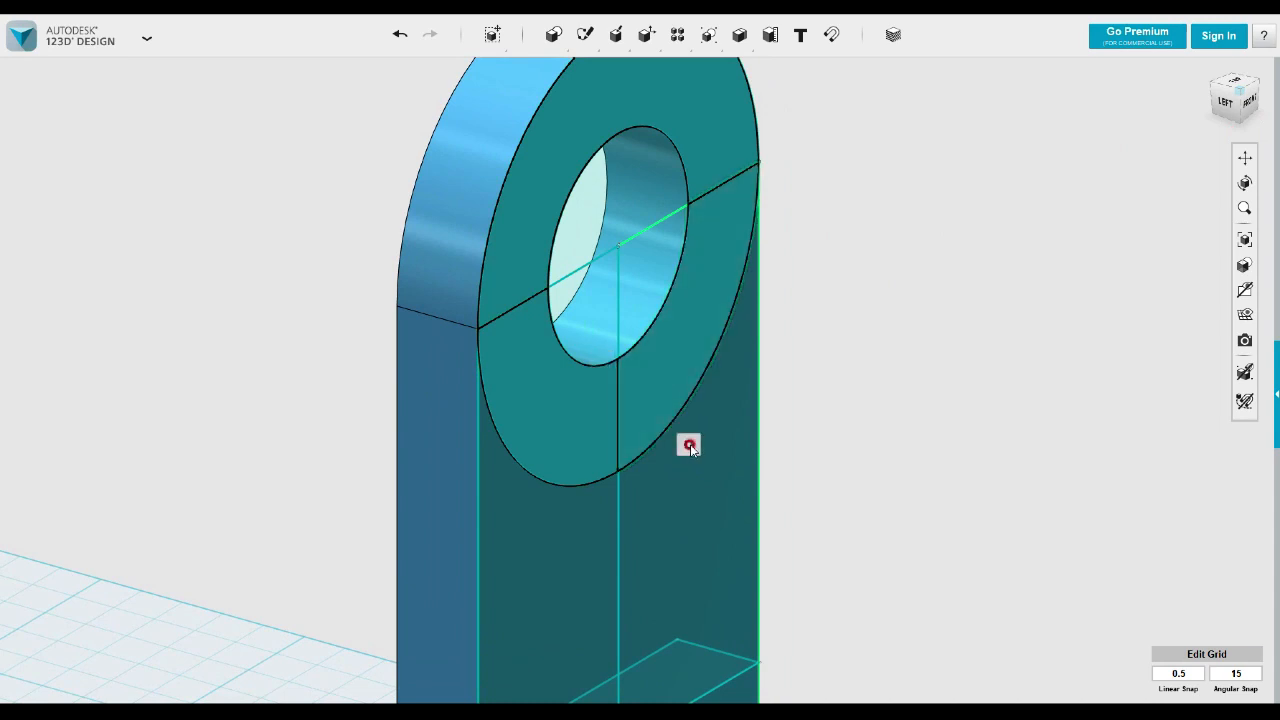
mouse_move(688, 444)
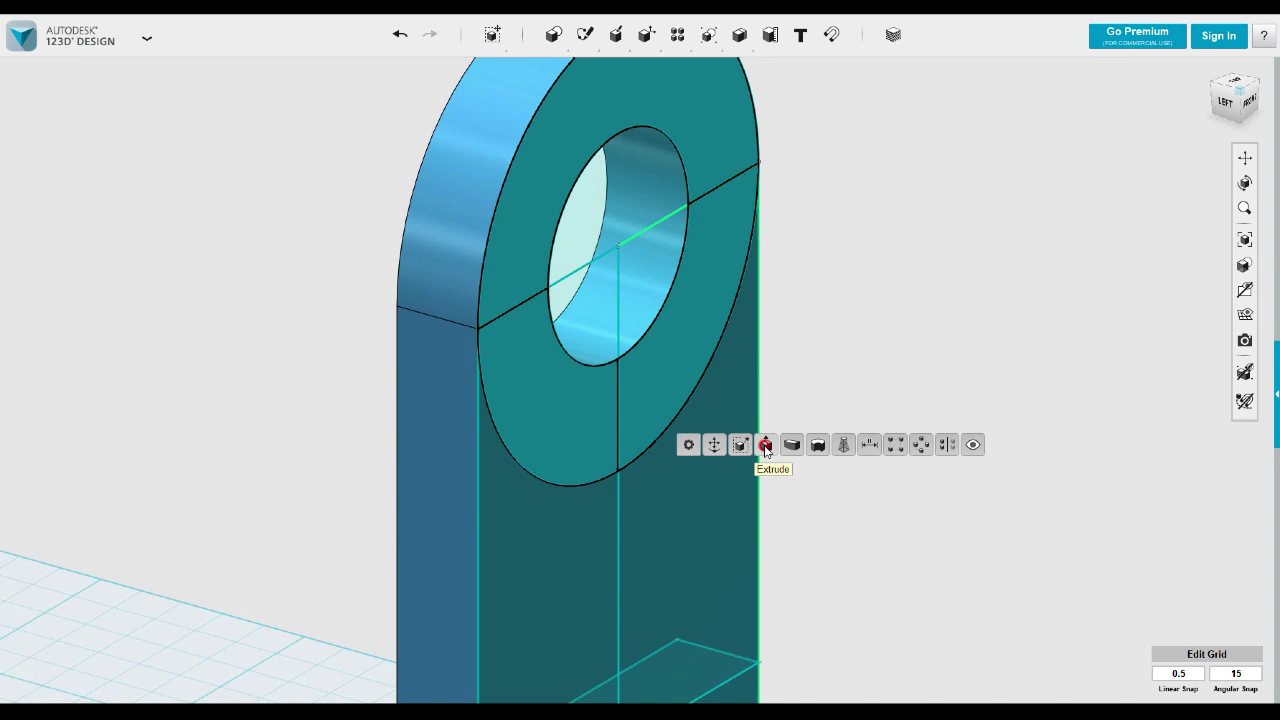
left_click(765, 446)
type("12")
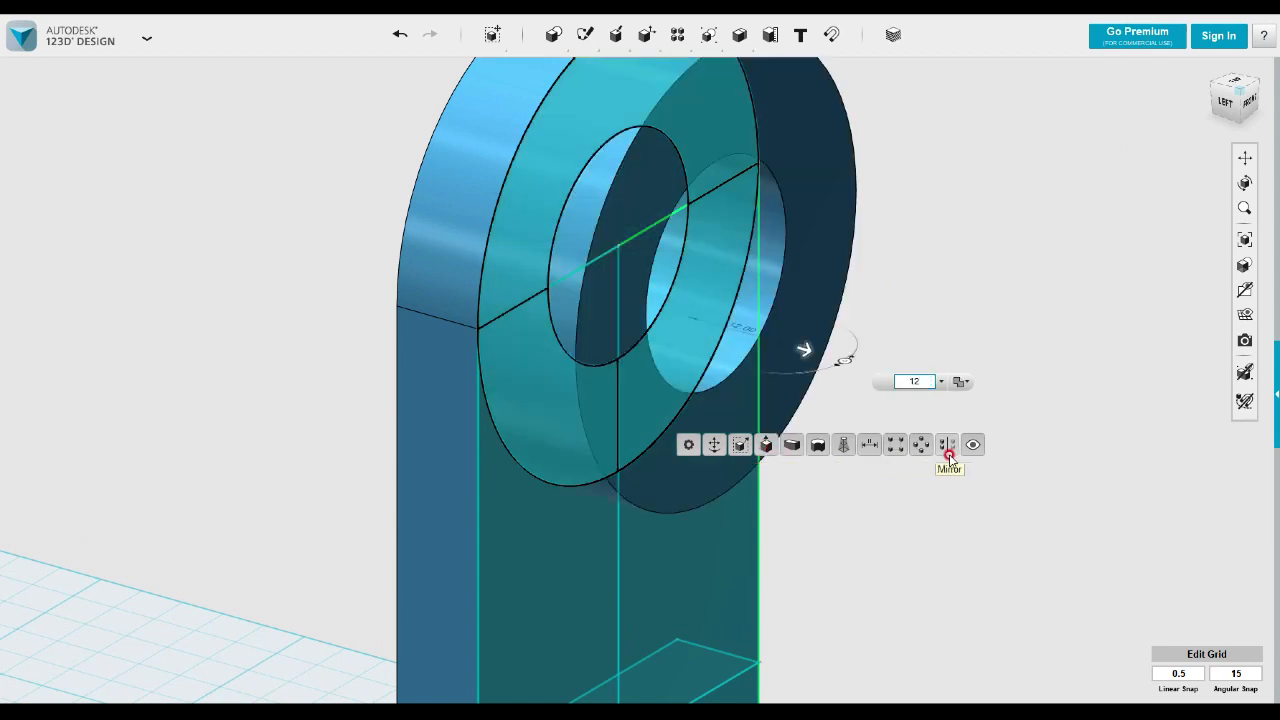
left_click(960, 381)
left_click(972, 450)
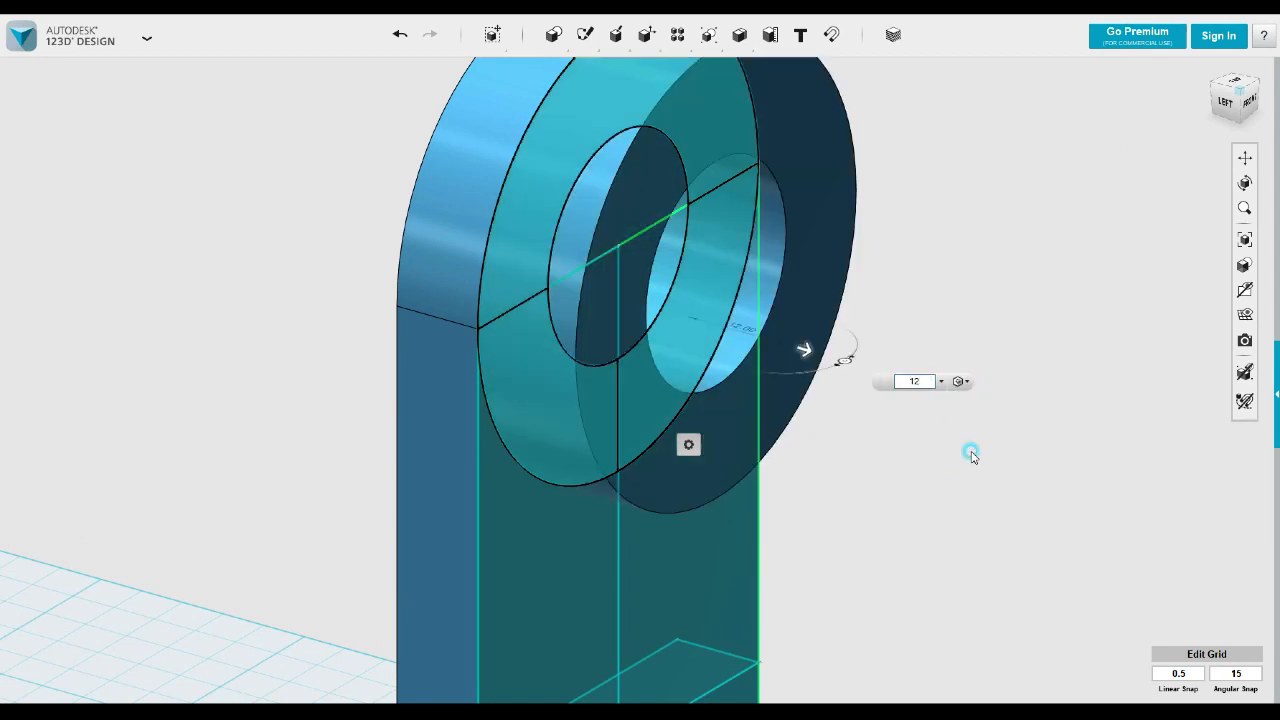
left_click(1018, 413)
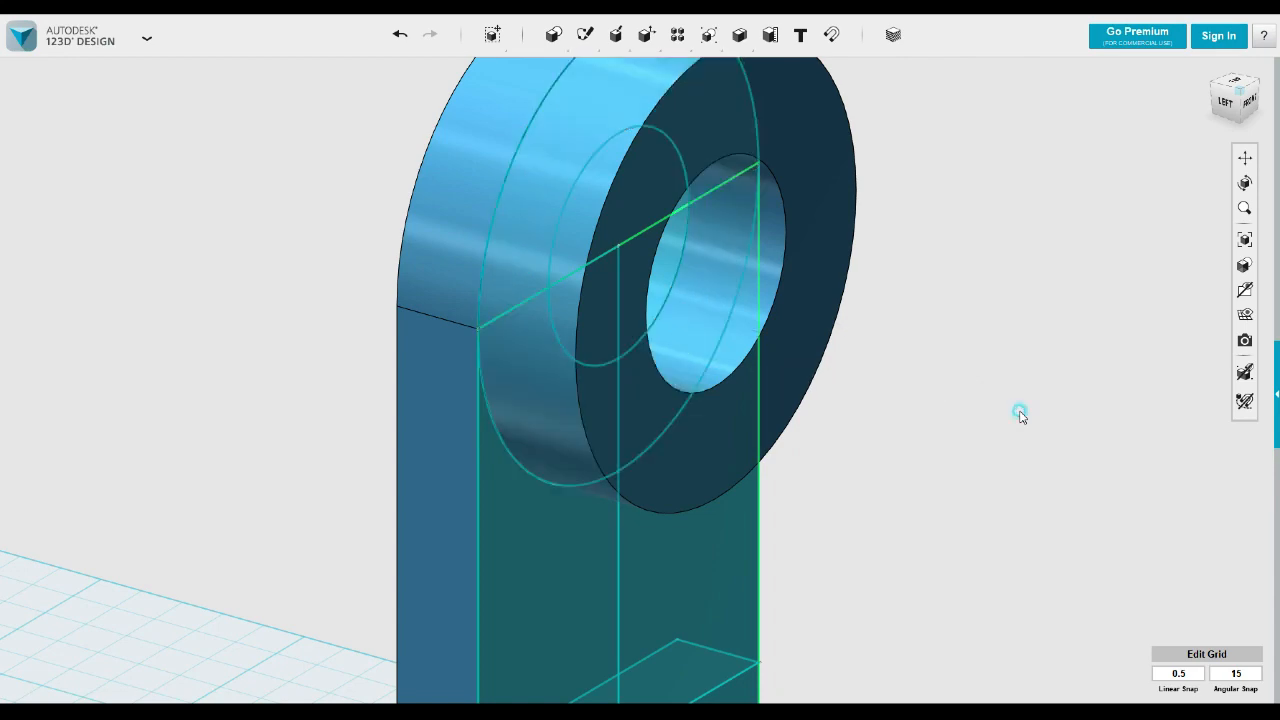
scroll(916, 378, "down", 2)
right_click_drag(914, 375, 956, 395)
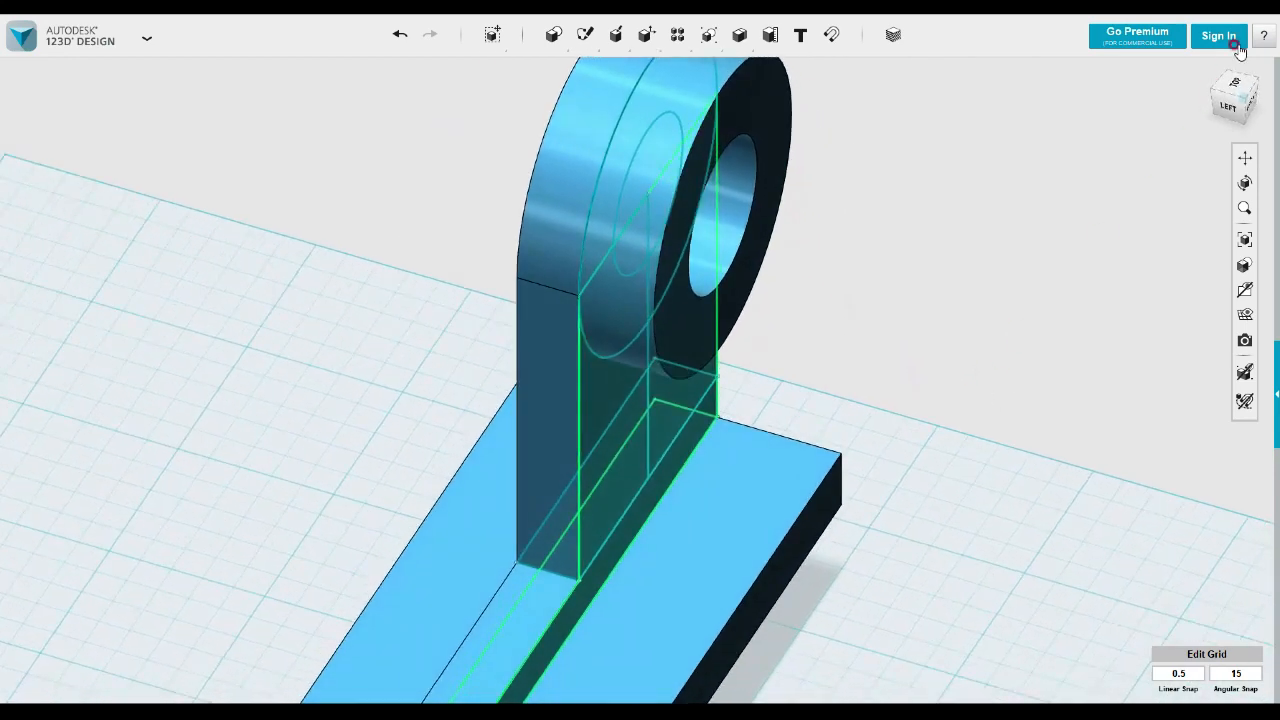
left_click(1232, 84)
middle_click_drag(860, 148, 921, 443)
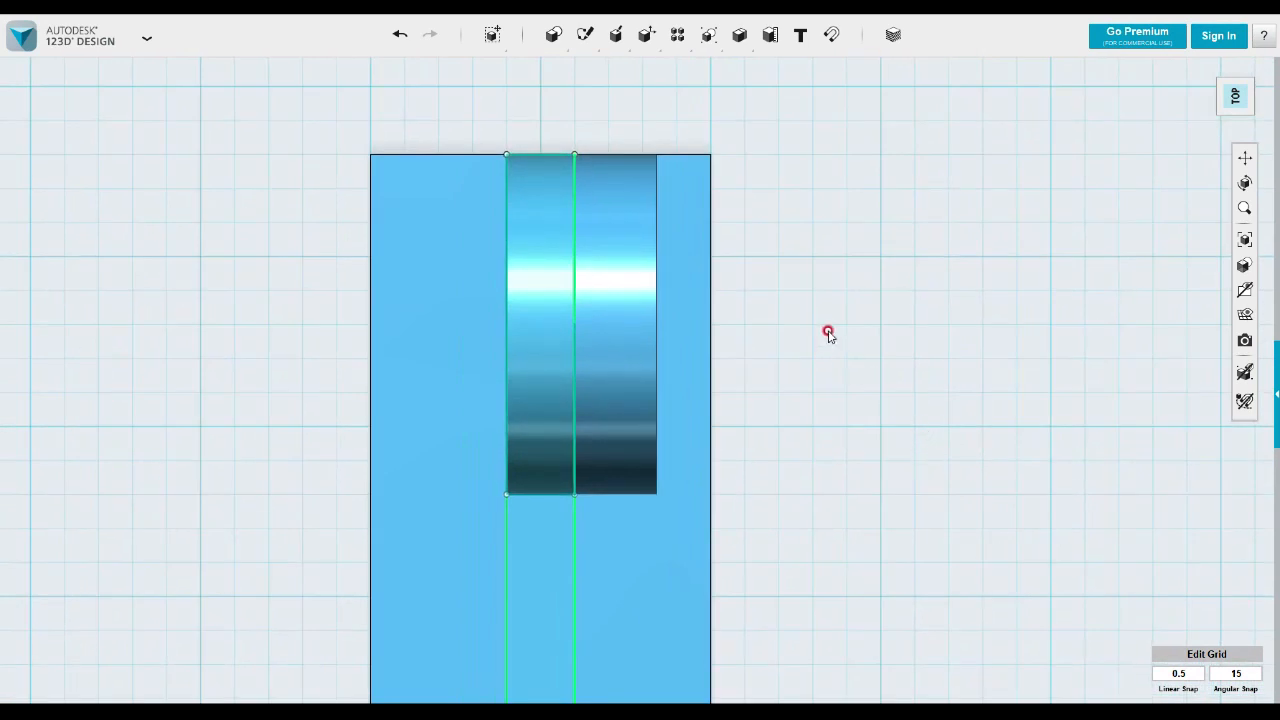
mouse_move(587, 40)
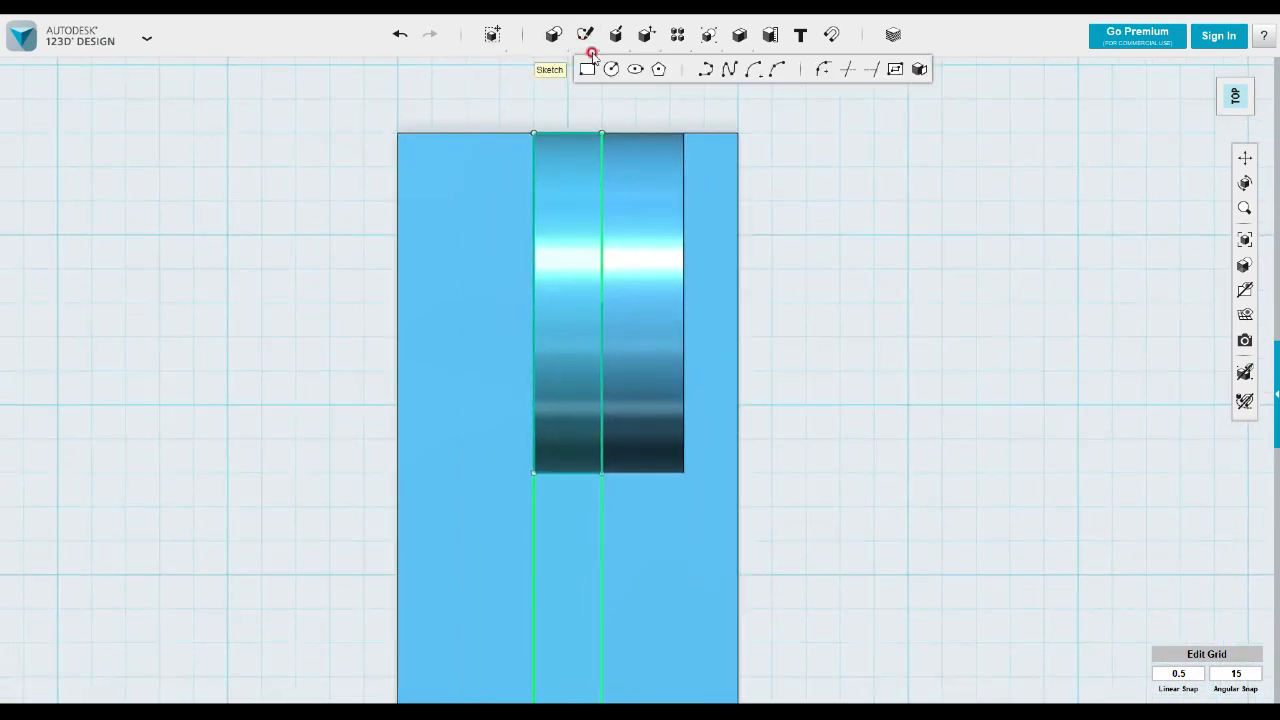
left_click(727, 78)
left_click(601, 99)
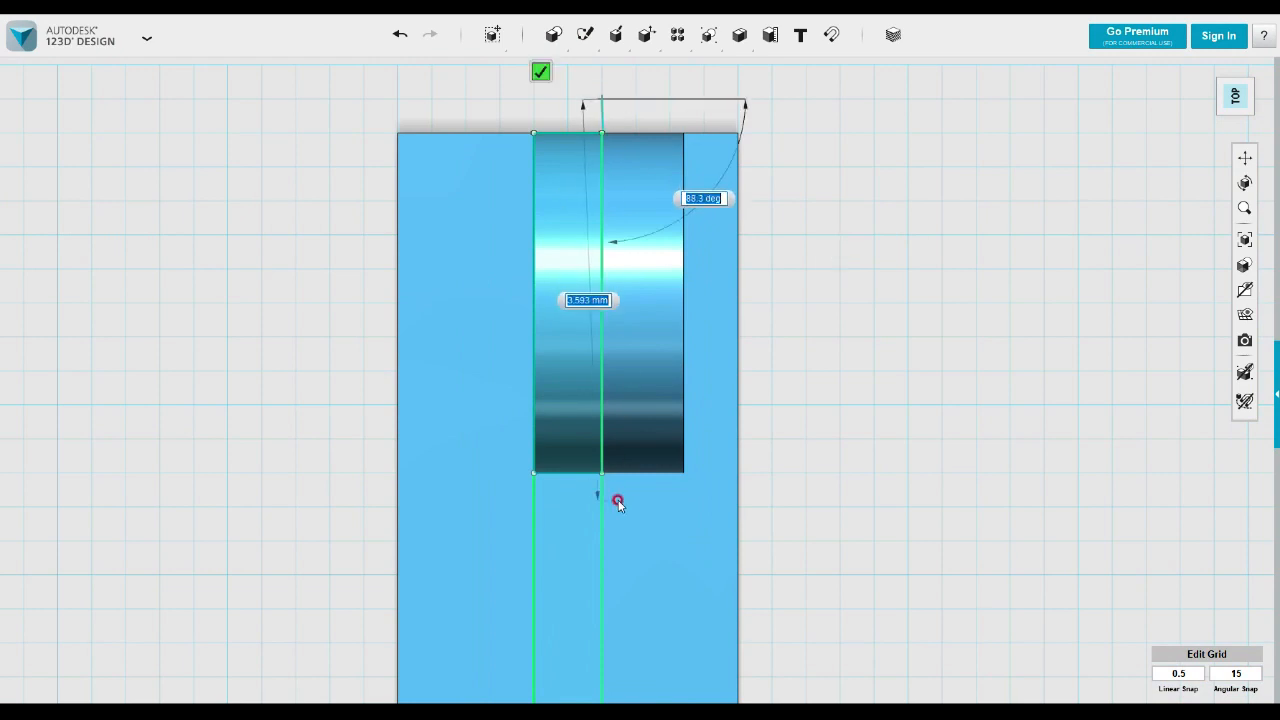
key("Escape")
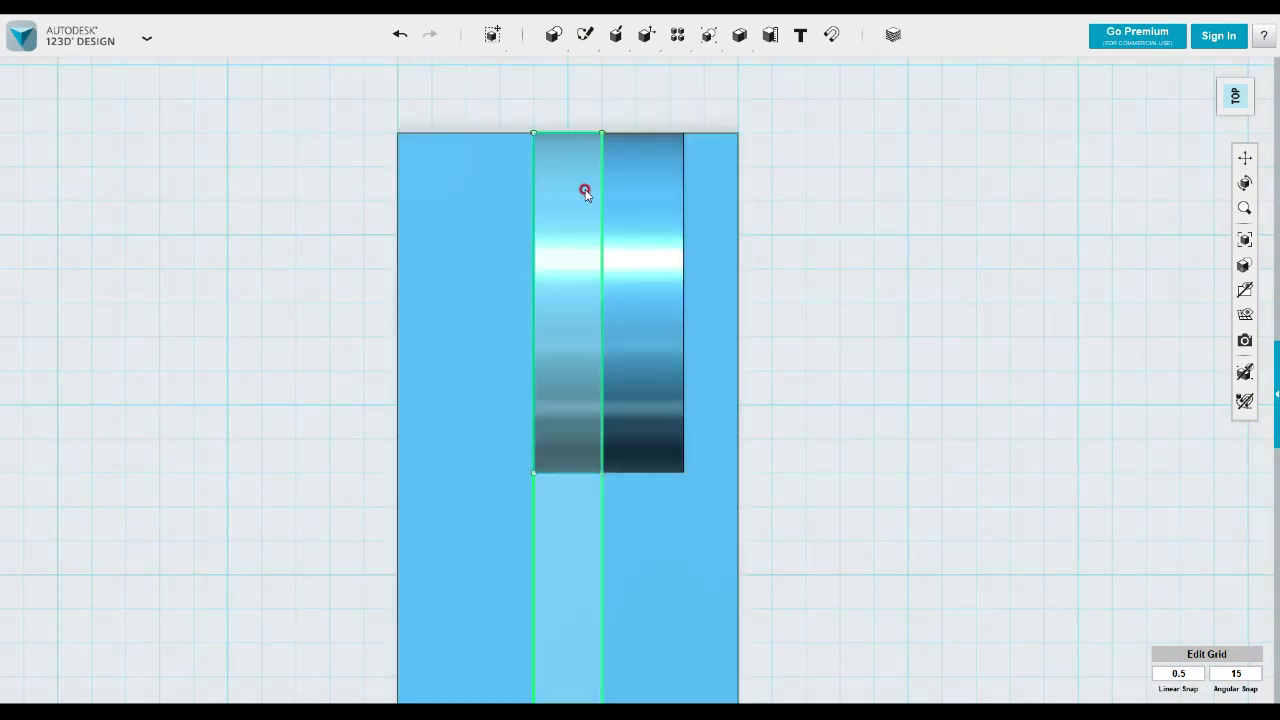
- Sketch a straight line about 62 mm long at 90 degrees along the upright's centre plane, starting just beyond its outer edge
mouse_move(585, 40)
left_click(703, 71)
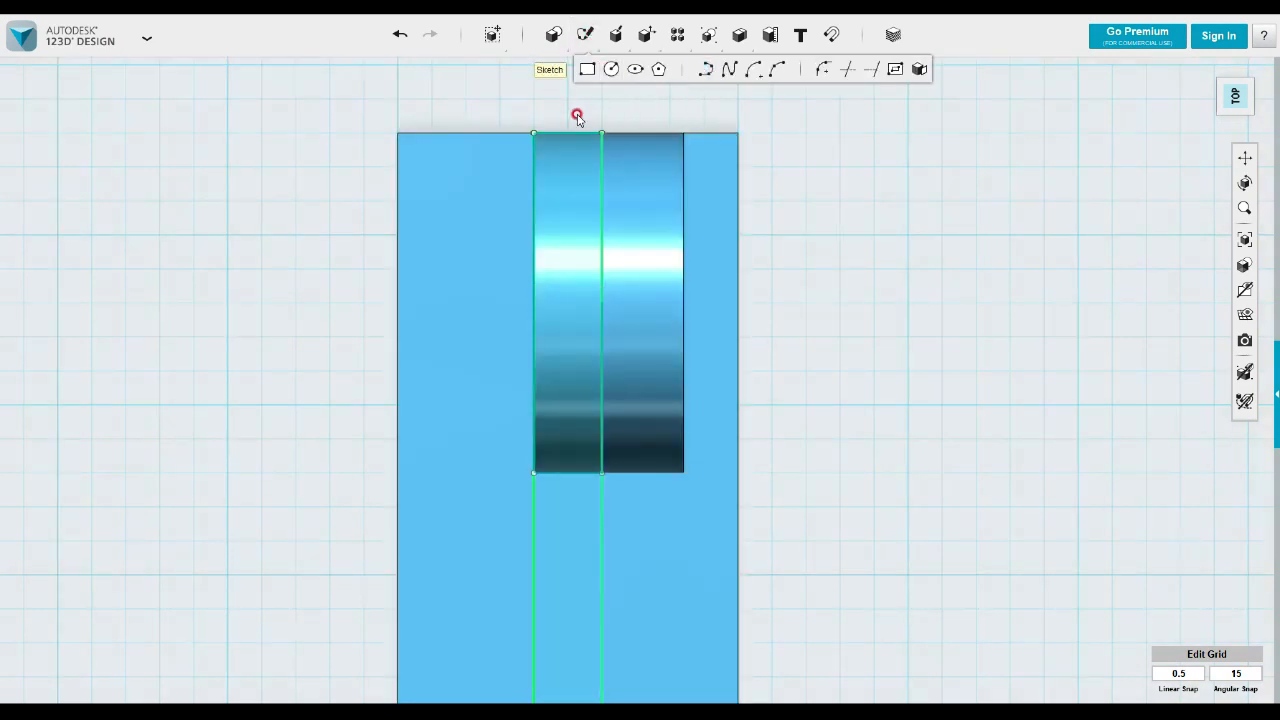
left_click(567, 101)
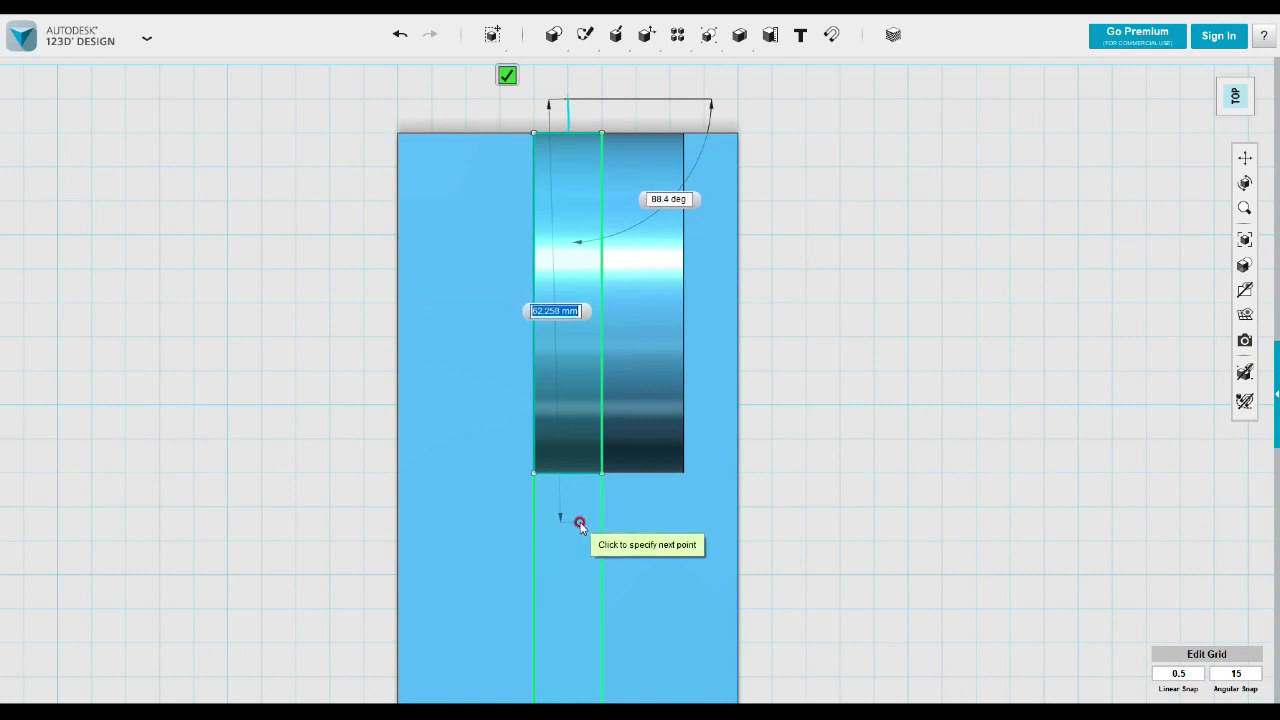
key("Tab")
type("90")
key("Tab")
key("Tab")
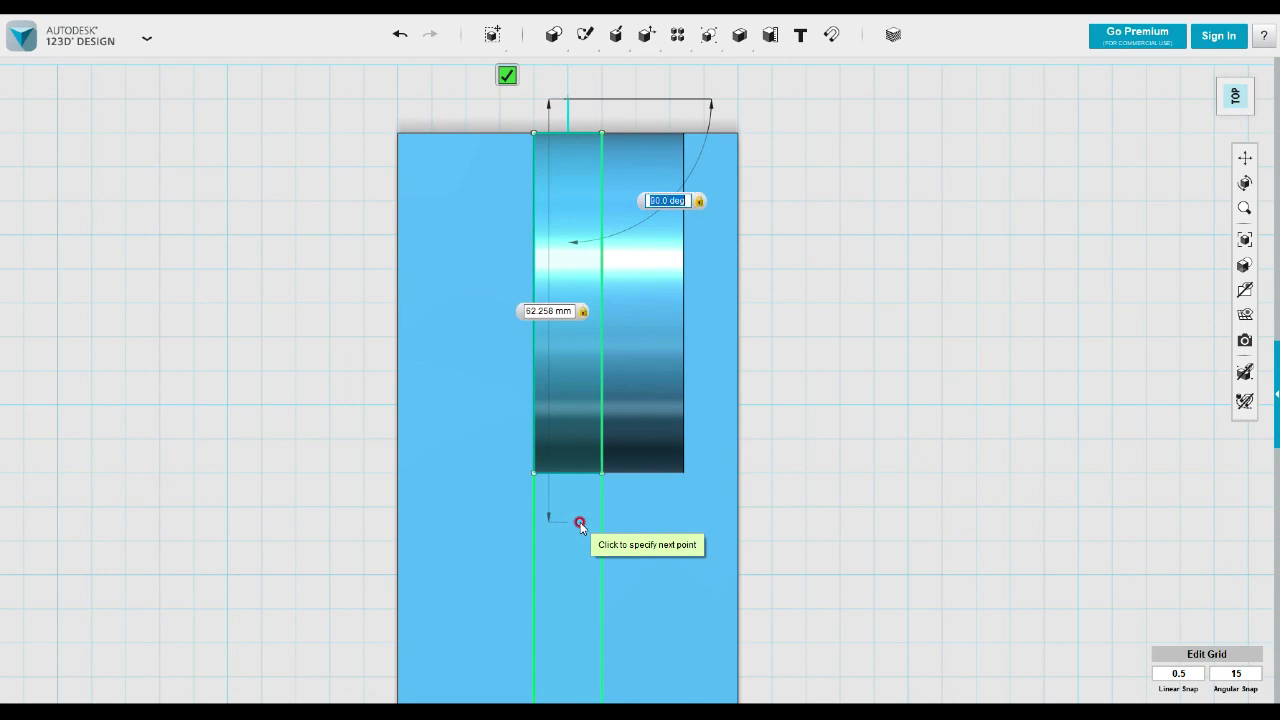
key("Return")
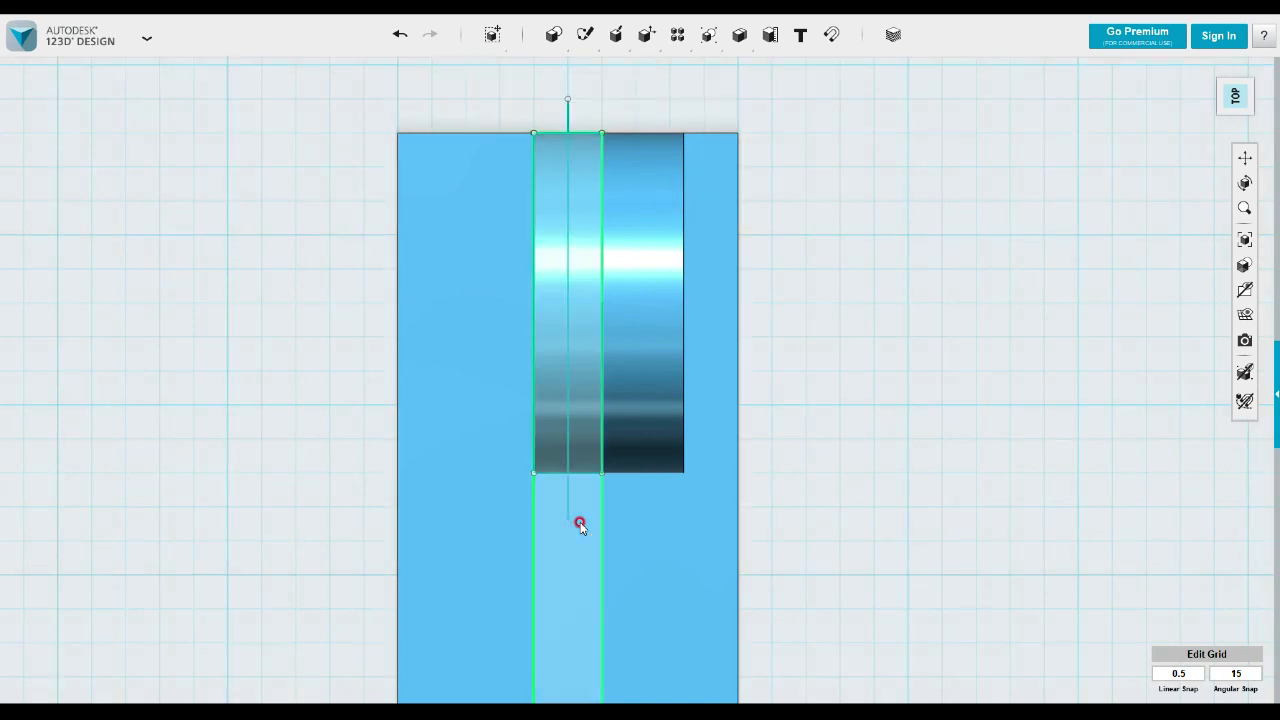
- Copy the ring boss and move the copy 22 mm through the upright onto its opposite side face
right_click_drag(777, 255, 829, 557)
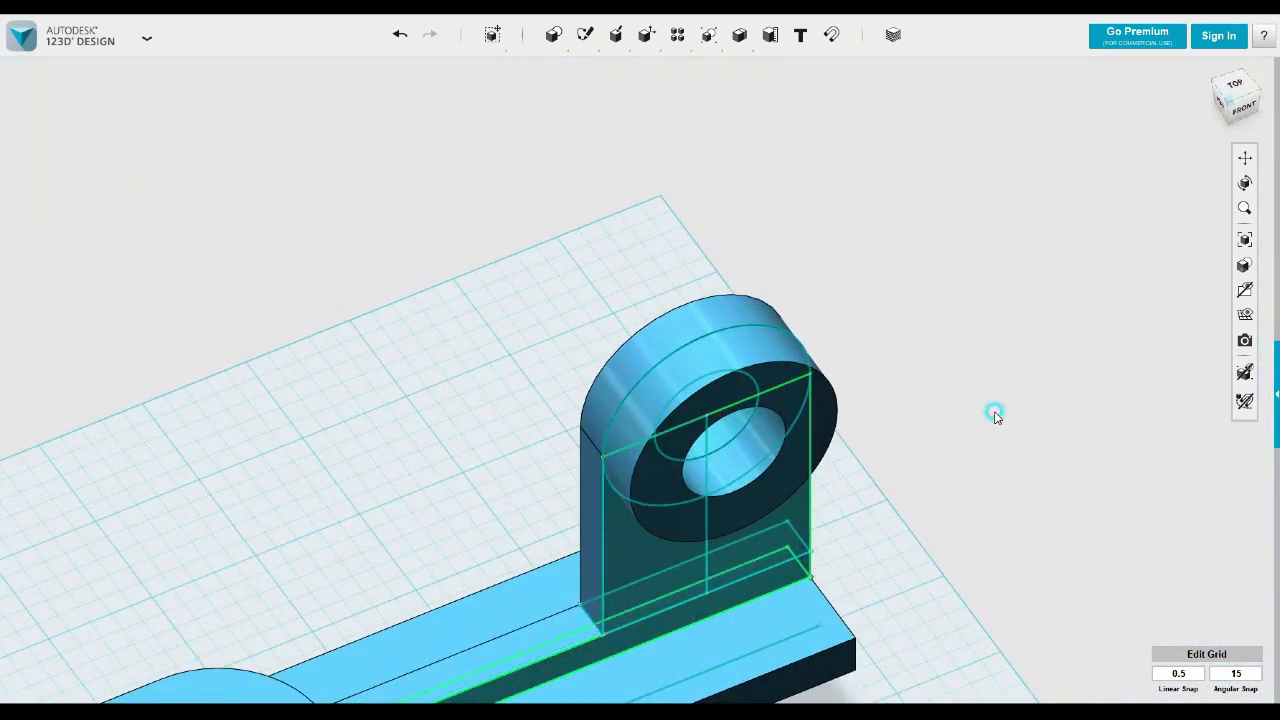
right_click_drag(974, 506, 963, 531)
left_click(731, 314)
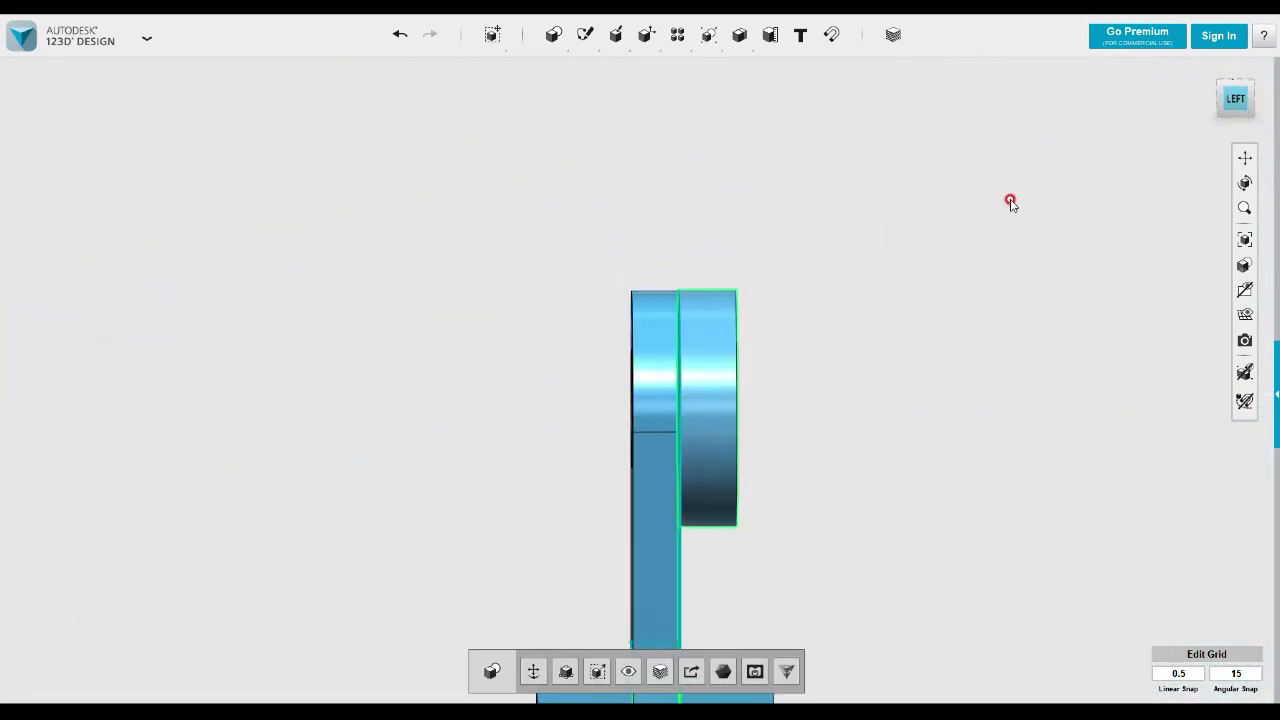
left_click(642, 527, "shift")
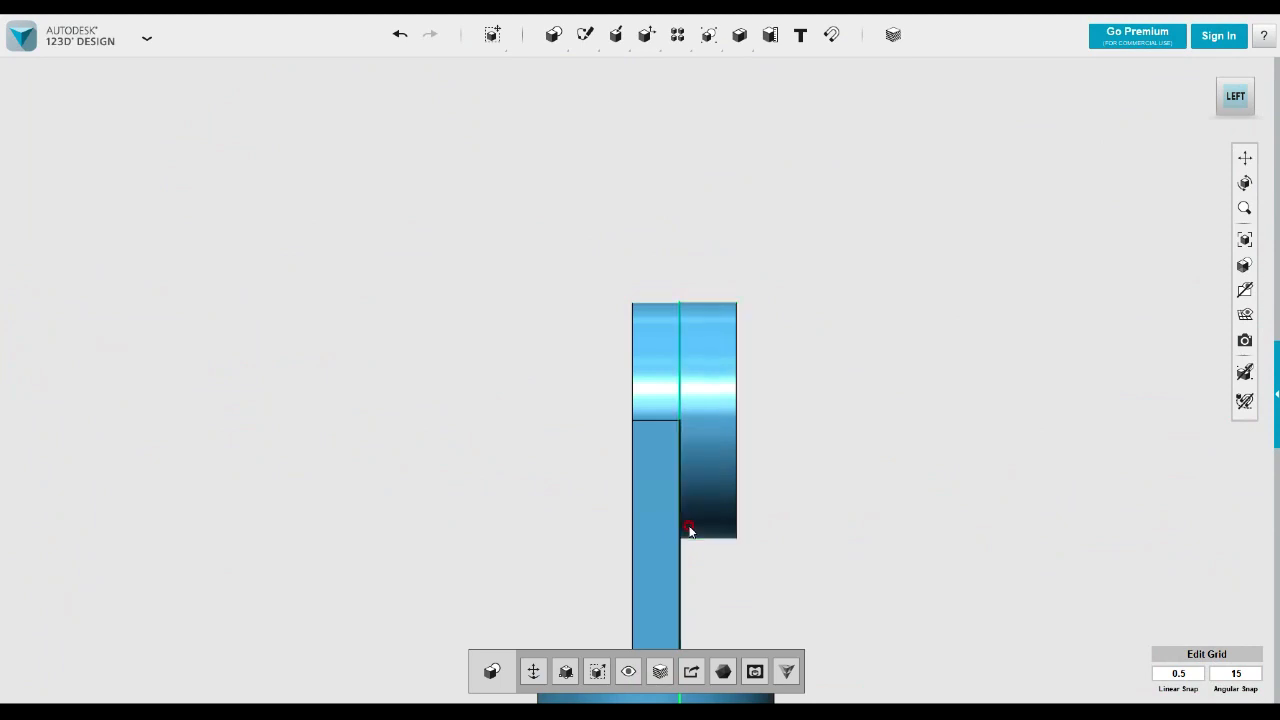
key("m")
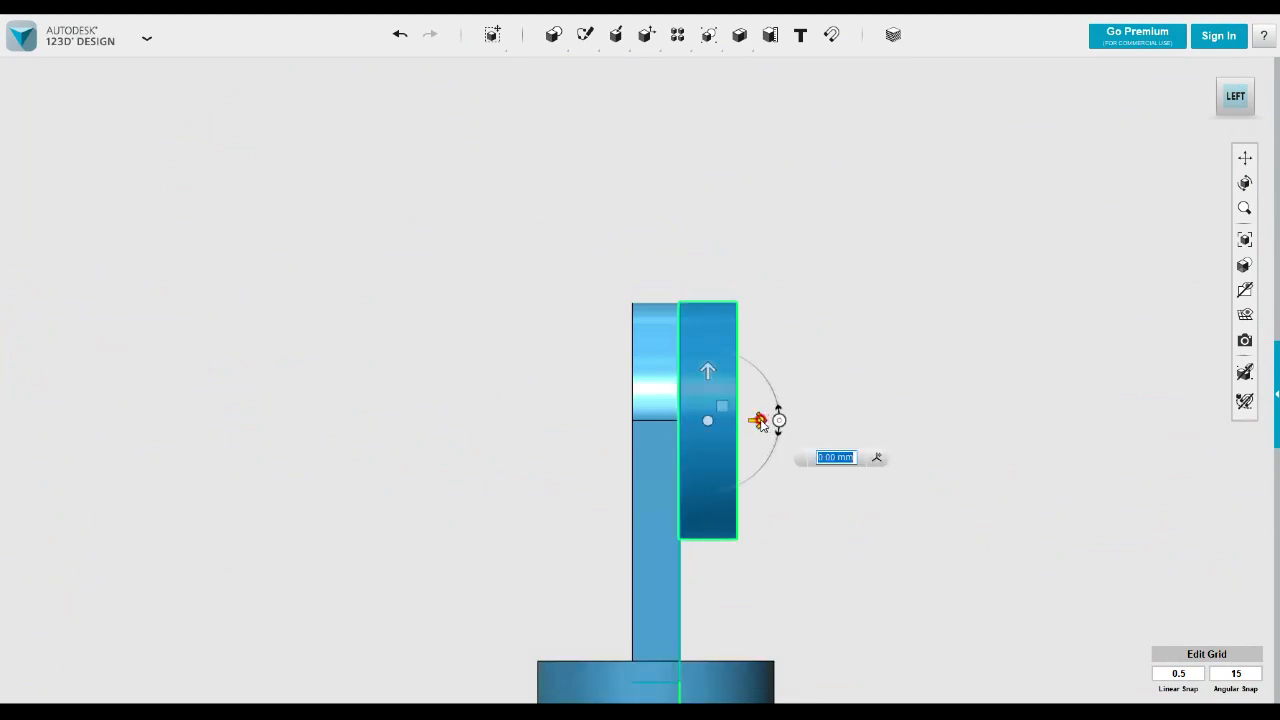
left_click_drag(757, 421, 656, 425)
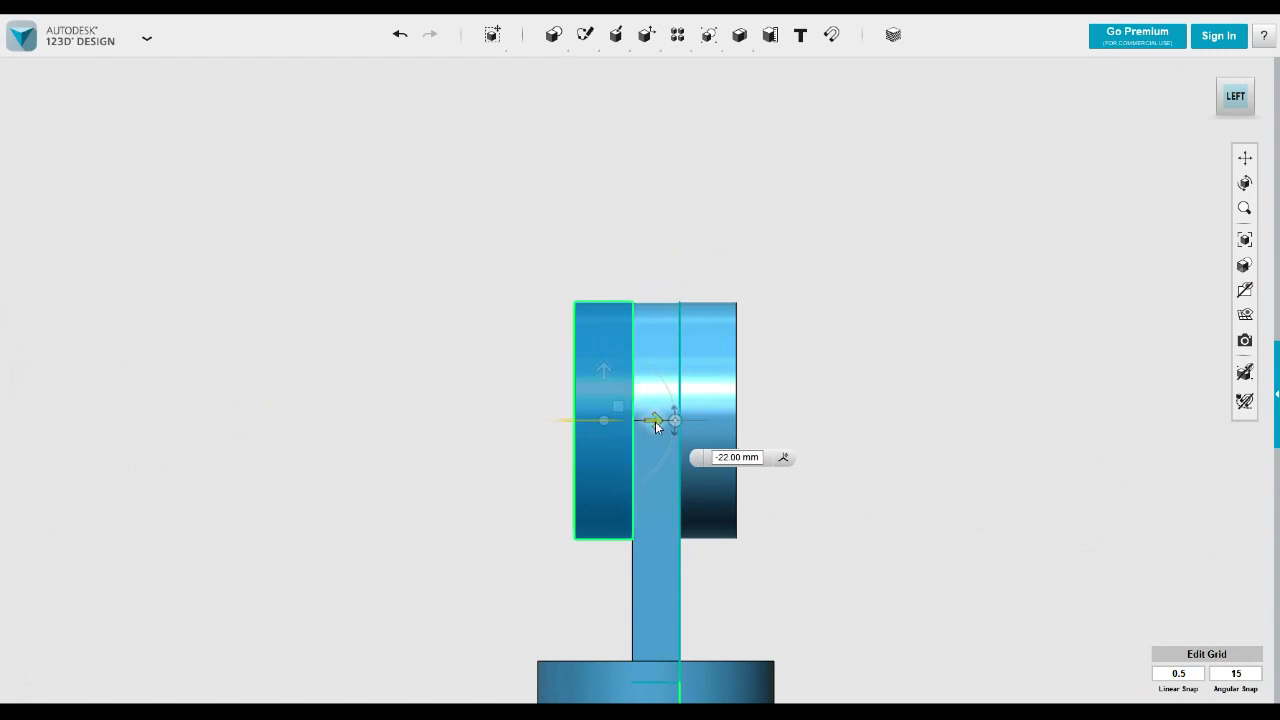
left_click(785, 410)
right_click_drag(784, 411, 711, 446)
- Hide all sketches so only the solids are displayed
scroll(689, 489, "down", 5)
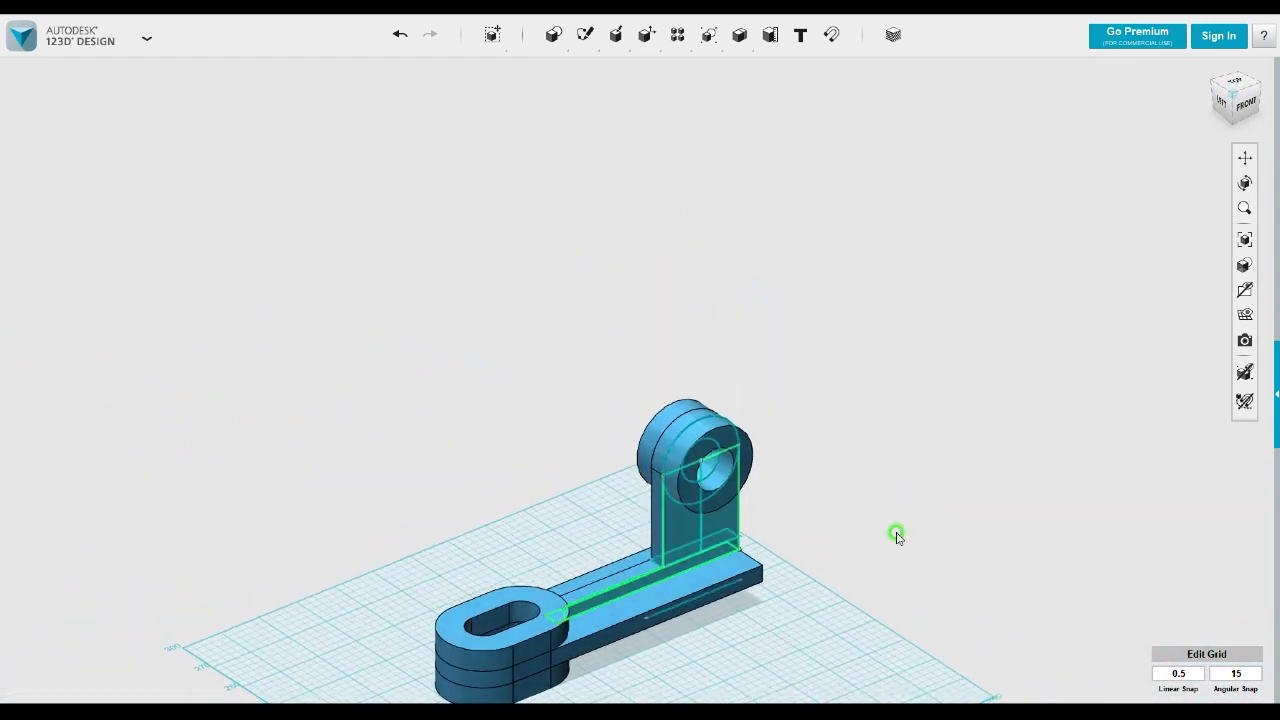
mouse_move(1243, 292)
left_click(1203, 343)
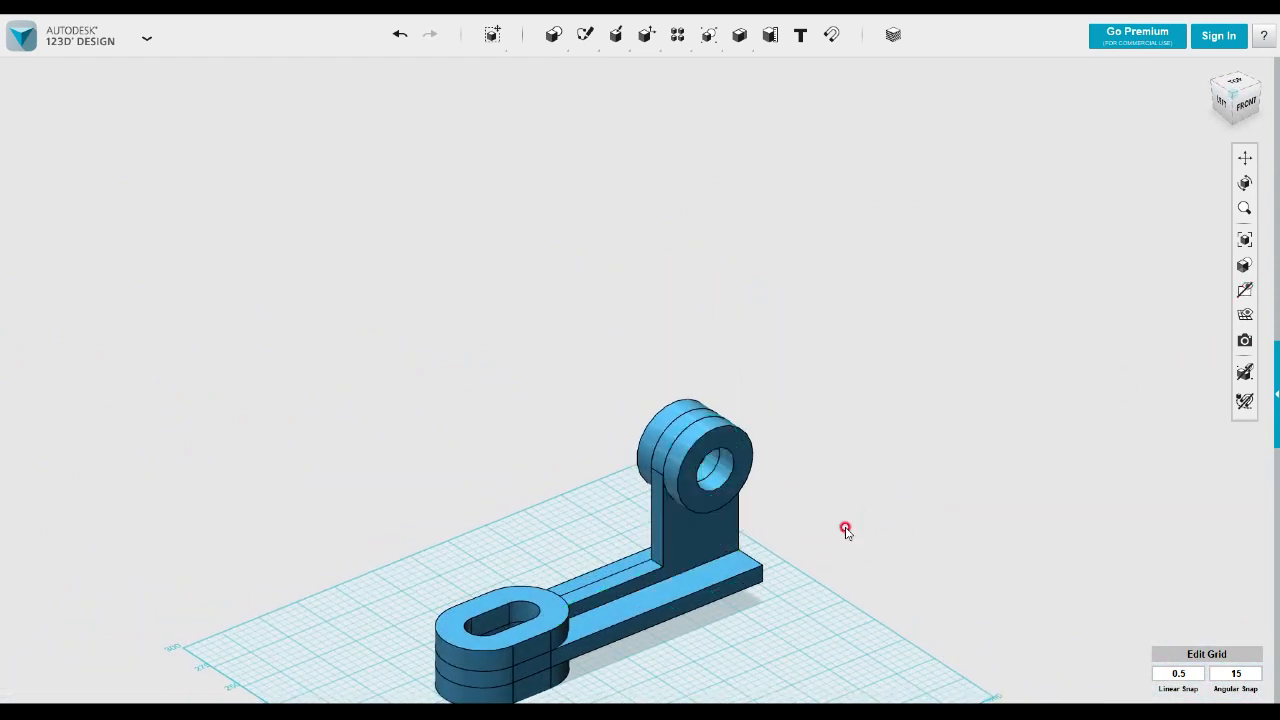
scroll(789, 397, "up", 5)
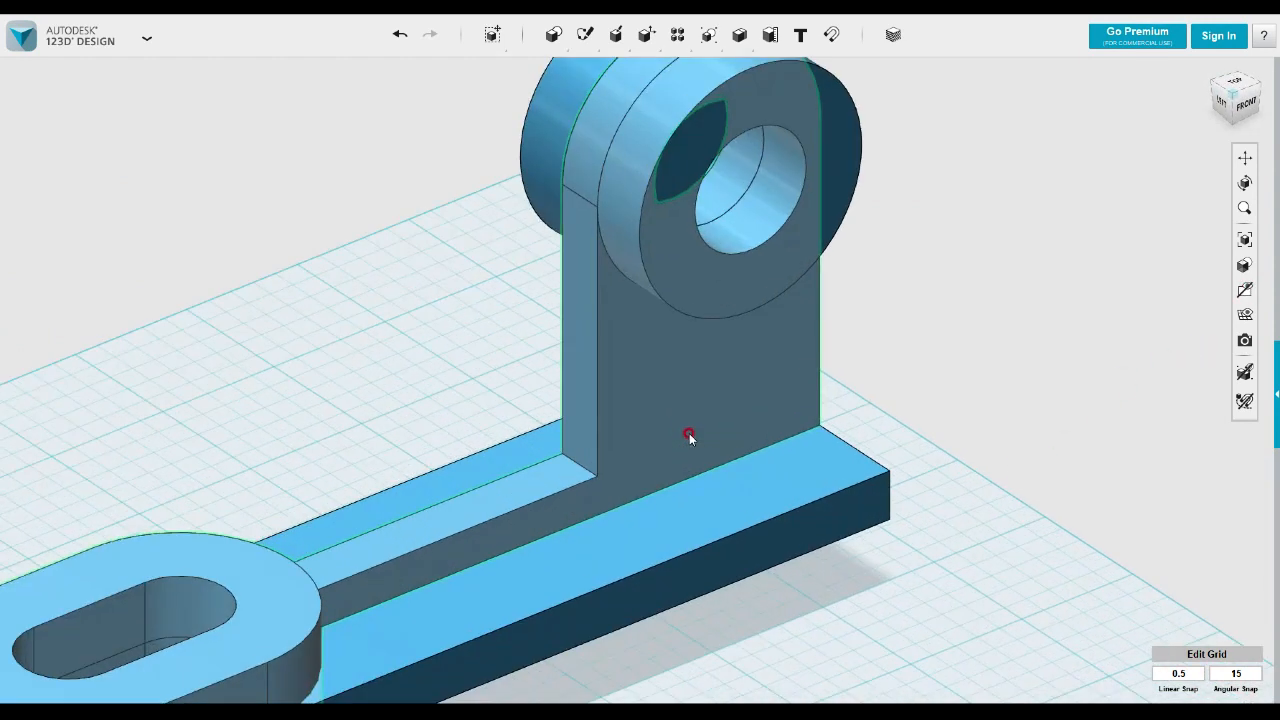
scroll(689, 433, "down", 3)
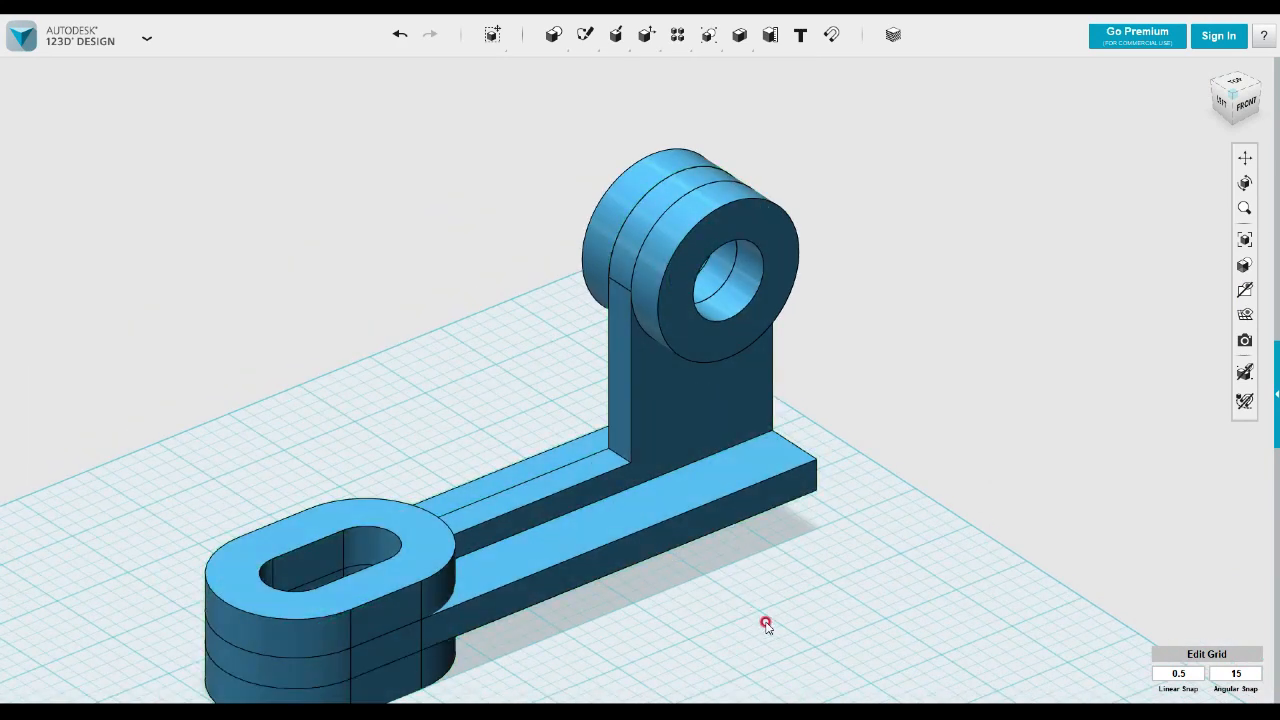
- Merge the two ring bosses with the upright lug into one solid
right_click_drag(765, 627, 846, 623)
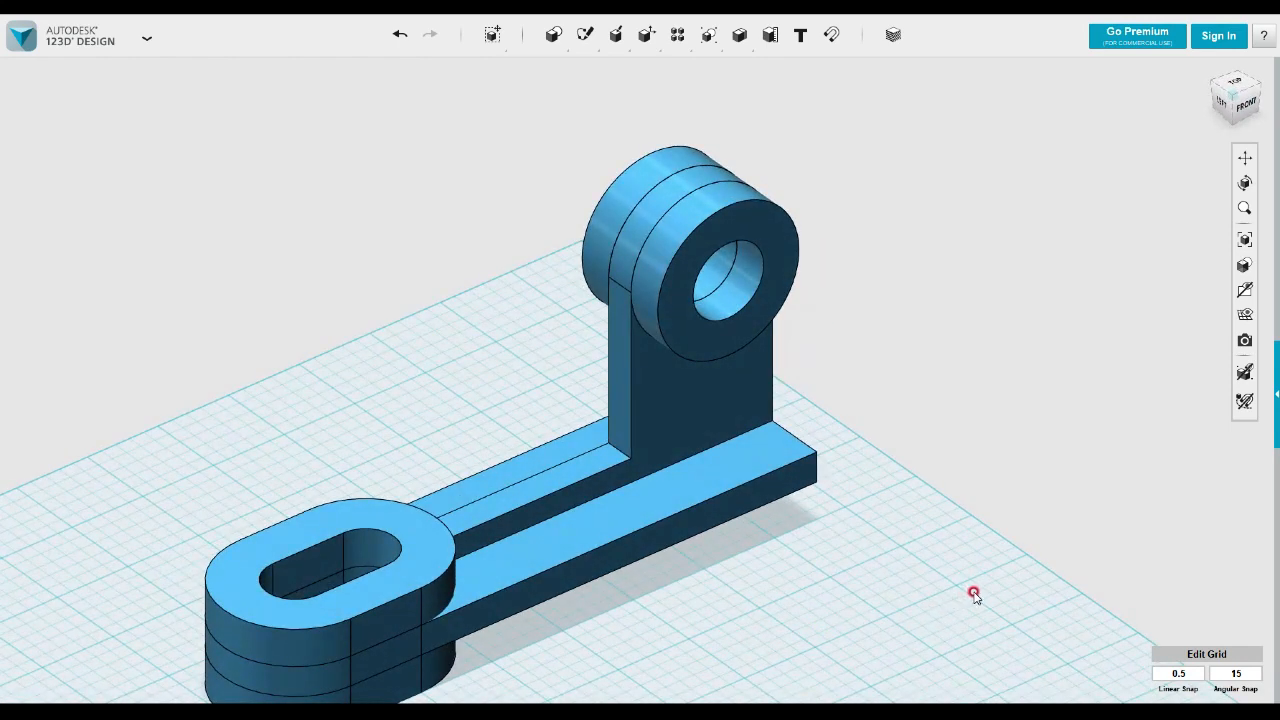
right_click_drag(957, 557, 984, 532)
mouse_move(739, 34)
left_click(742, 66)
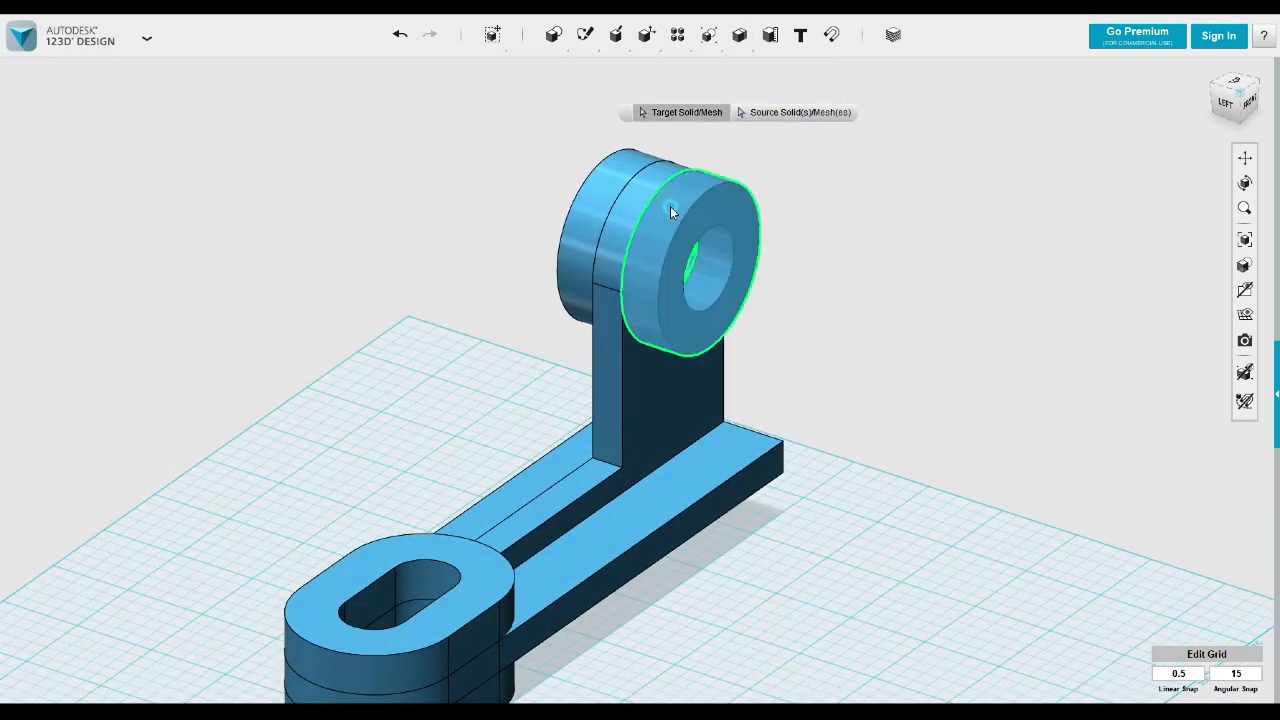
left_click(646, 197)
left_click(605, 240)
left_click(882, 204)
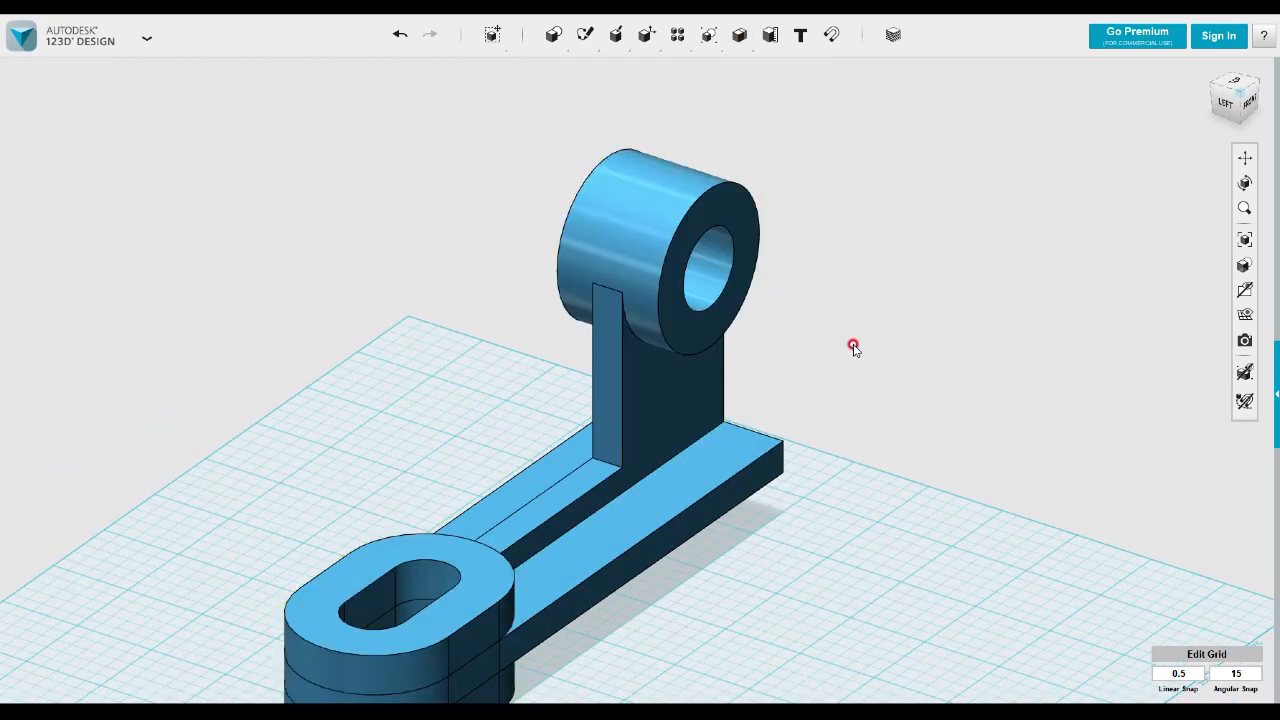
- Fillet the inner edge where the upright meets the top of the ridge with an 18 mm radius
left_click(606, 465)
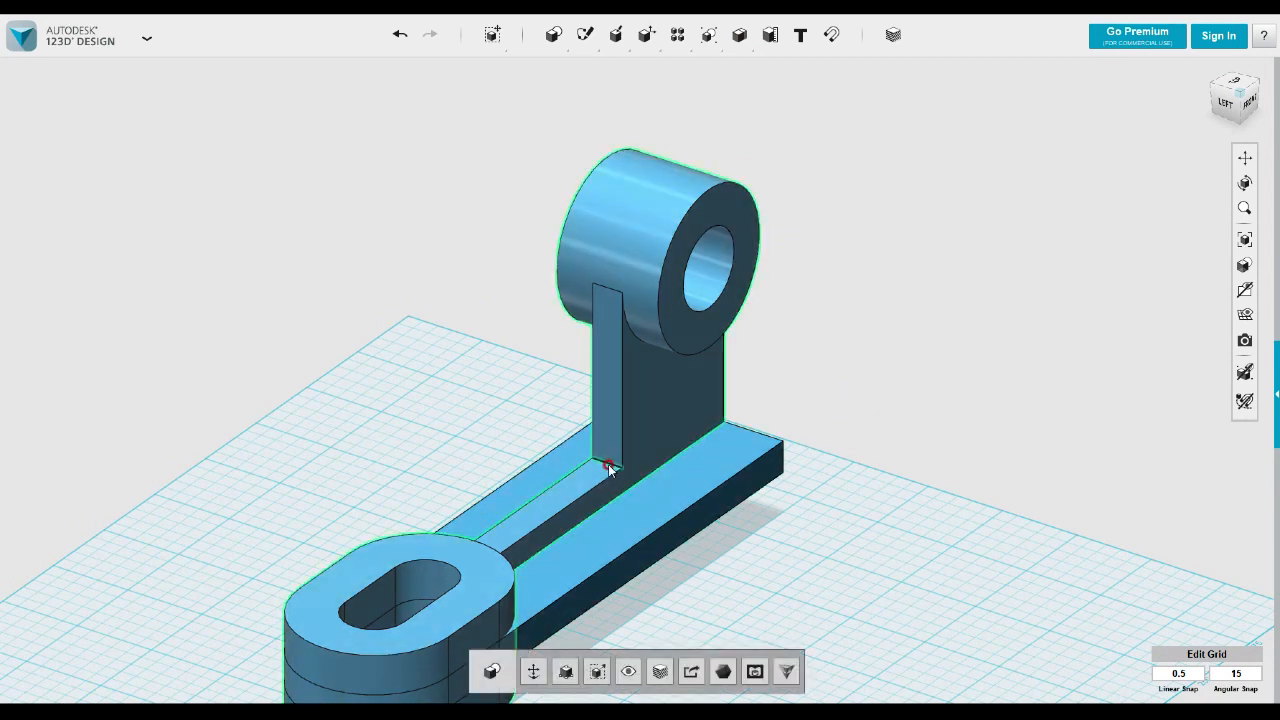
mouse_move(638, 527)
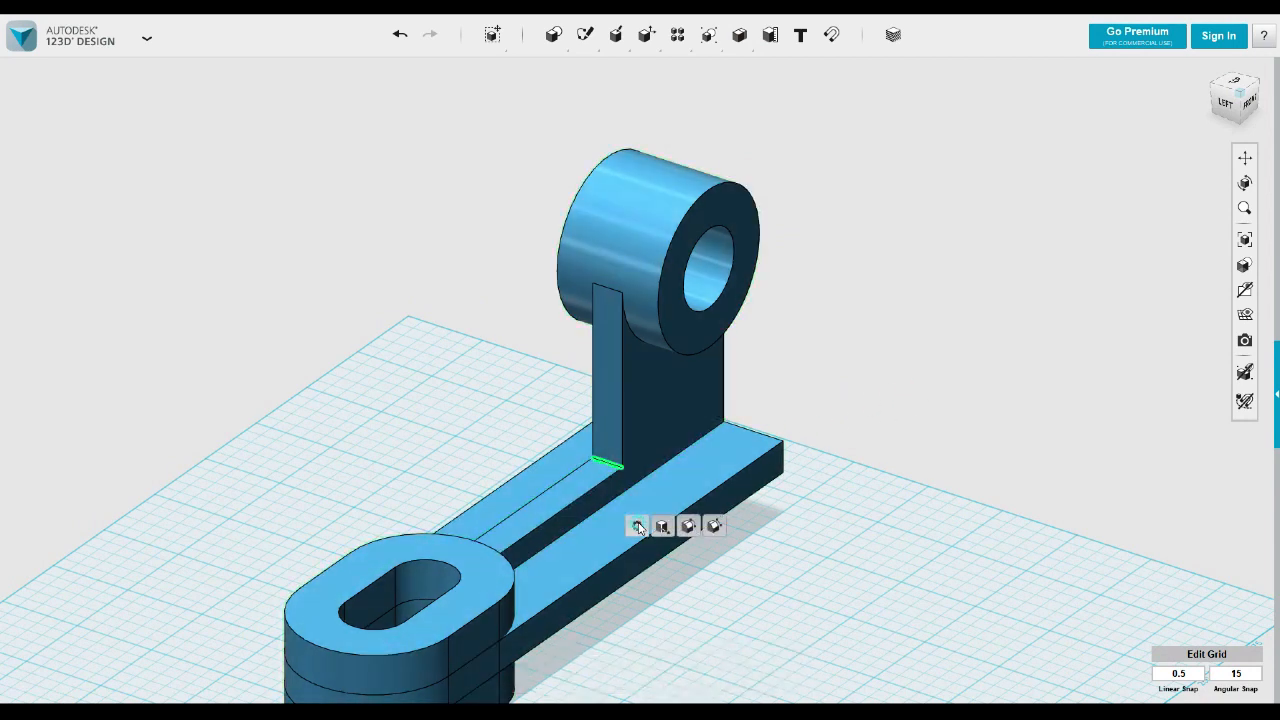
left_click(688, 527)
mouse_move(600, 450)
left_mouse_down()
mouse_move(577, 437)
mouse_move(590, 454)
left_mouse_up()
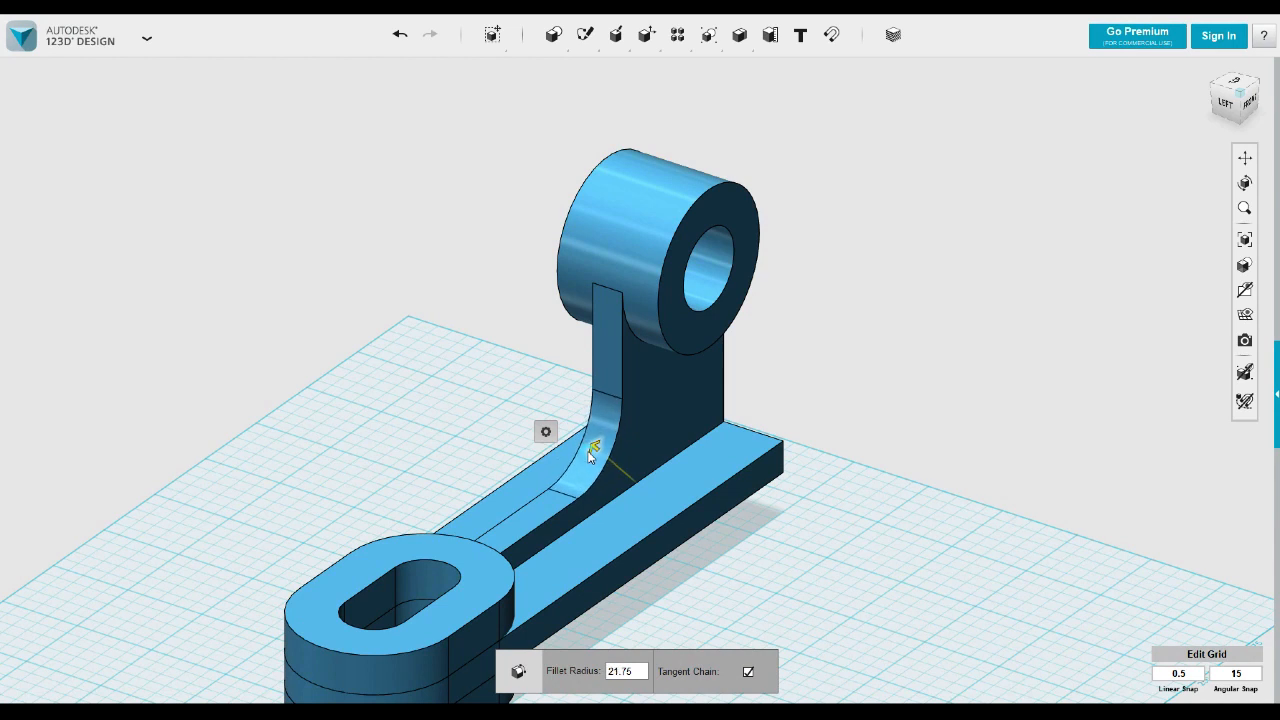
double_click(628, 668)
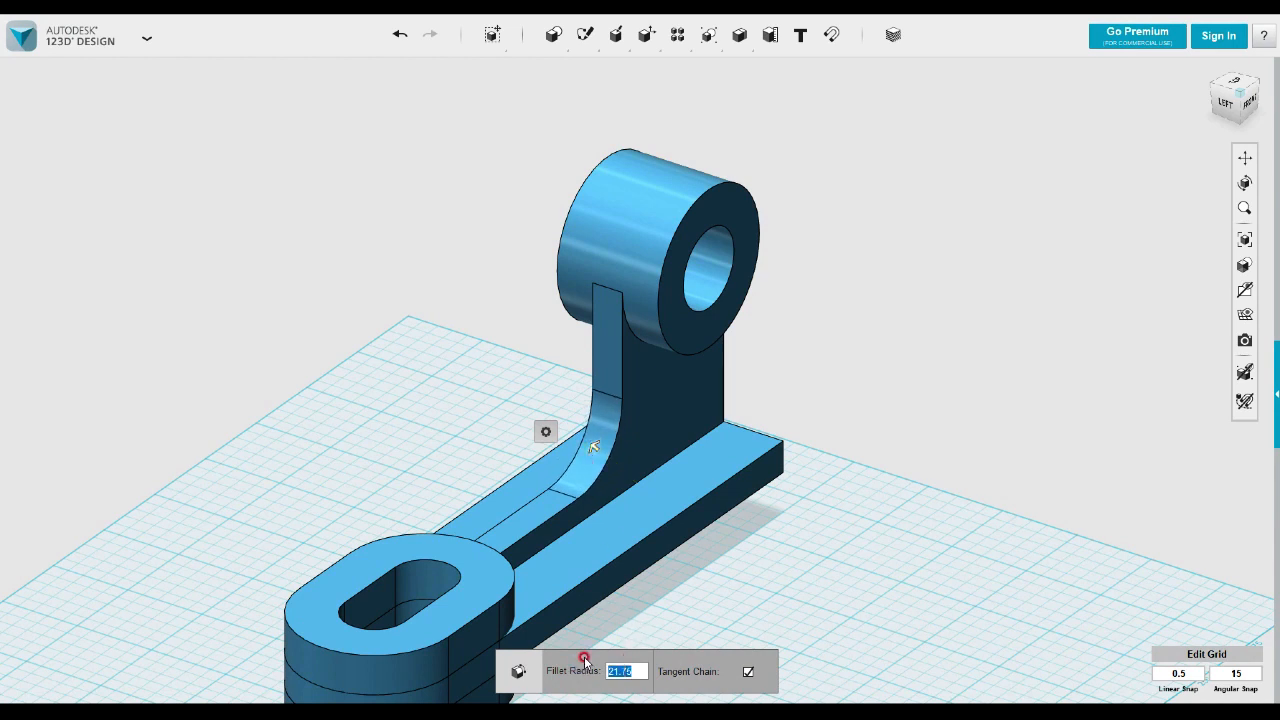
type("18")
left_click(885, 487)
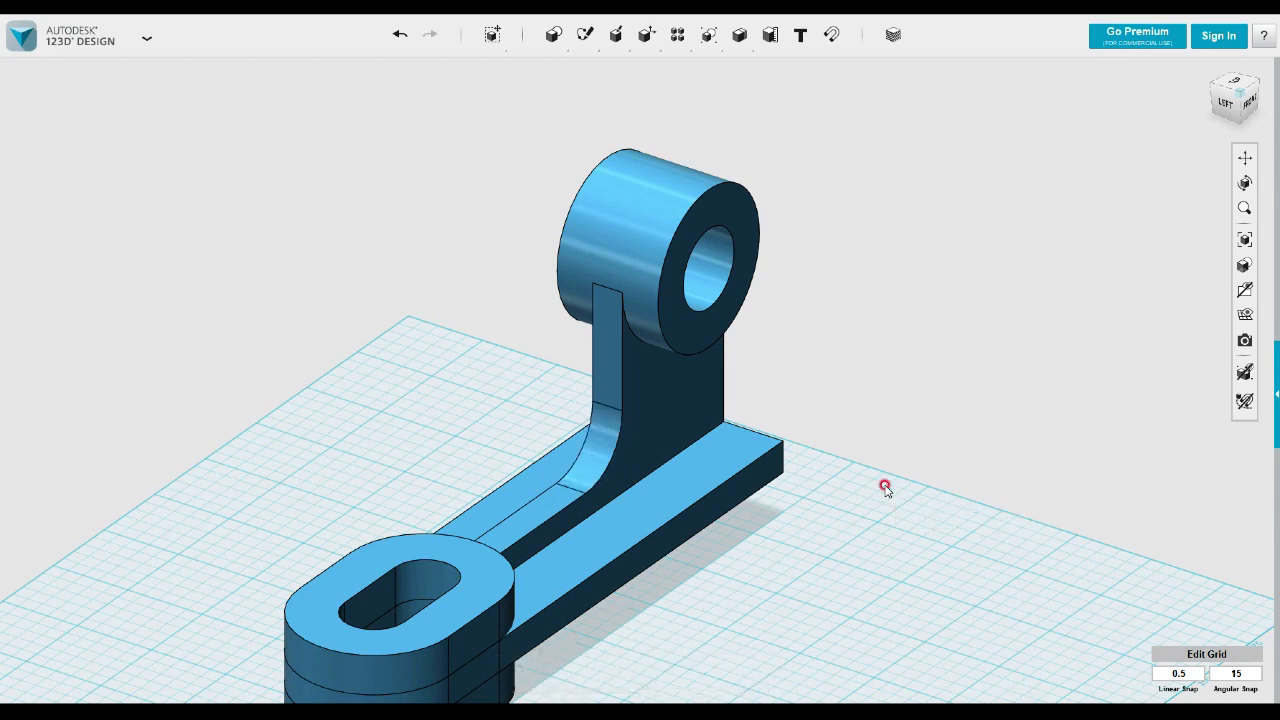
- Merge the long plate with the stacked layers of the slotted end to join the whole part into one solid
right_click_drag(885, 487, 773, 487)
scroll(773, 487, "down", 5)
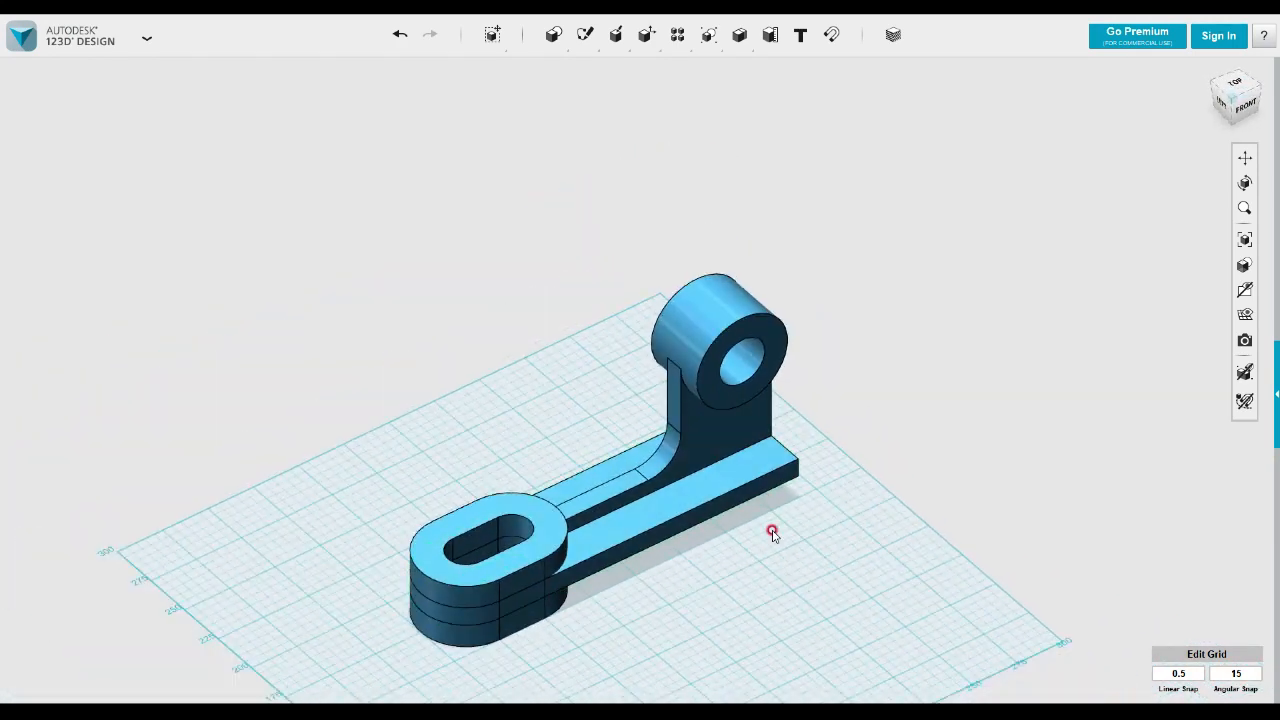
right_click_drag(703, 462, 640, 526)
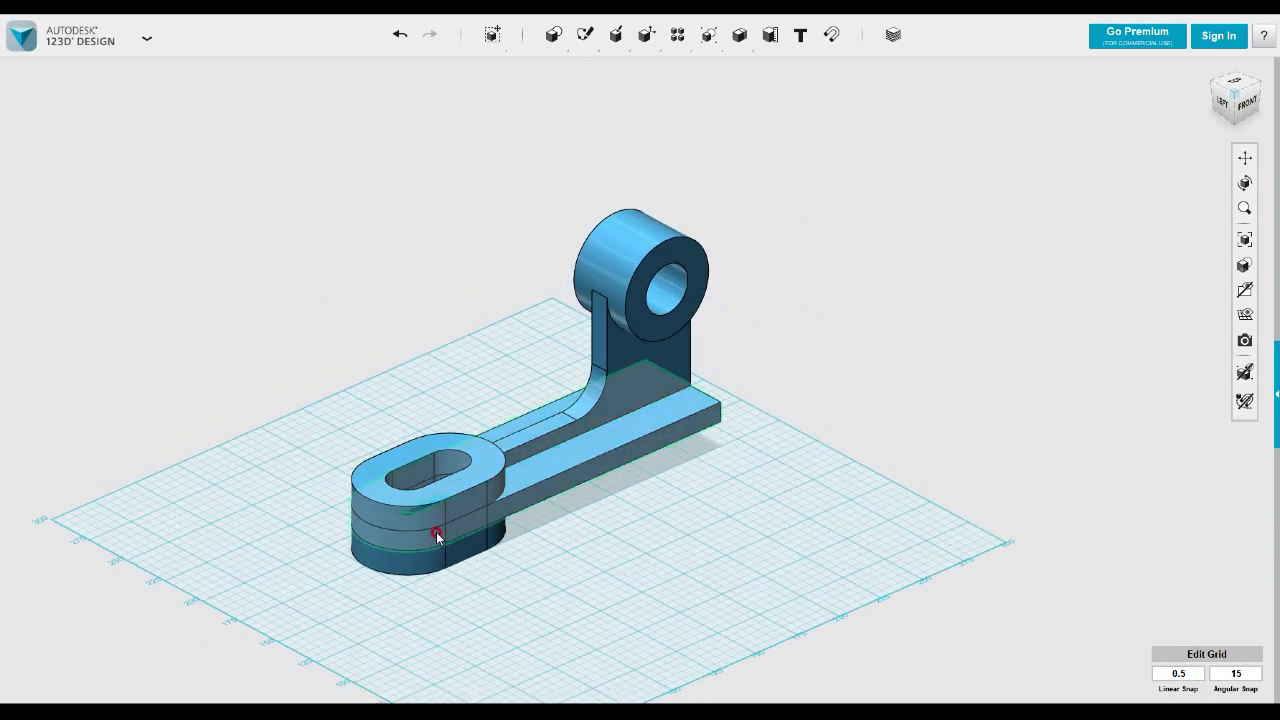
mouse_move(739, 36)
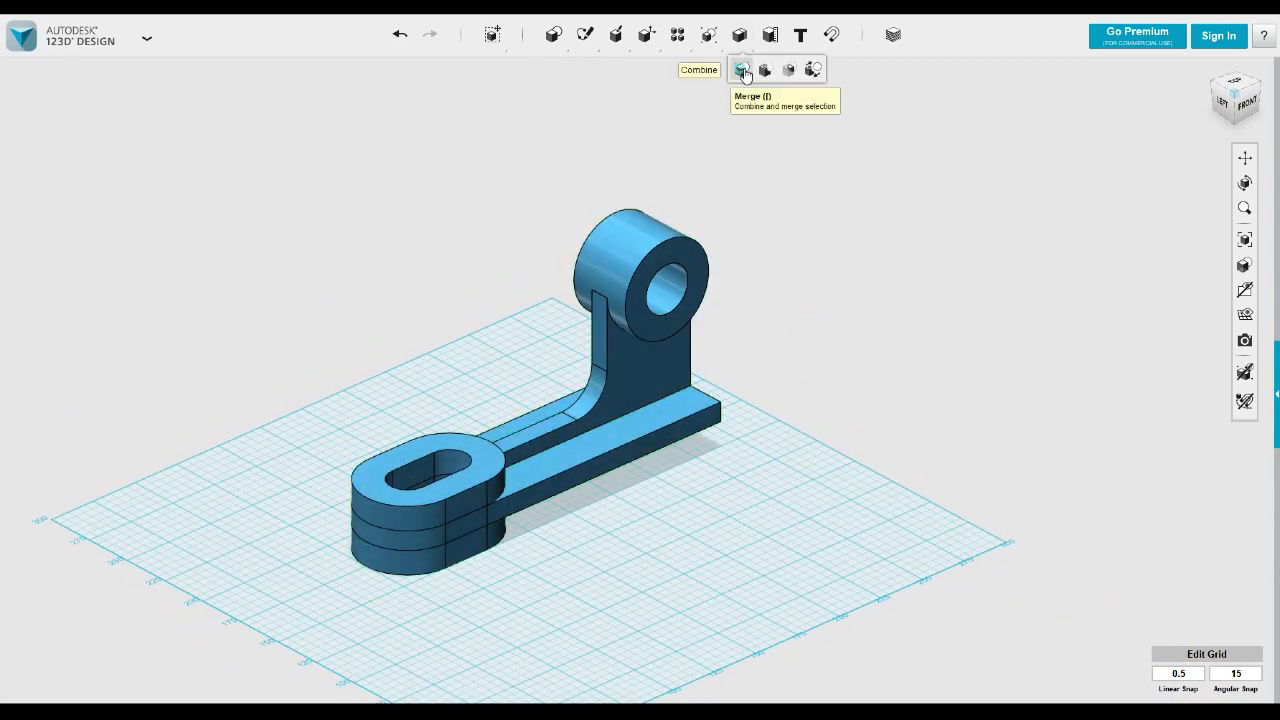
left_click(741, 69)
left_click(549, 480)
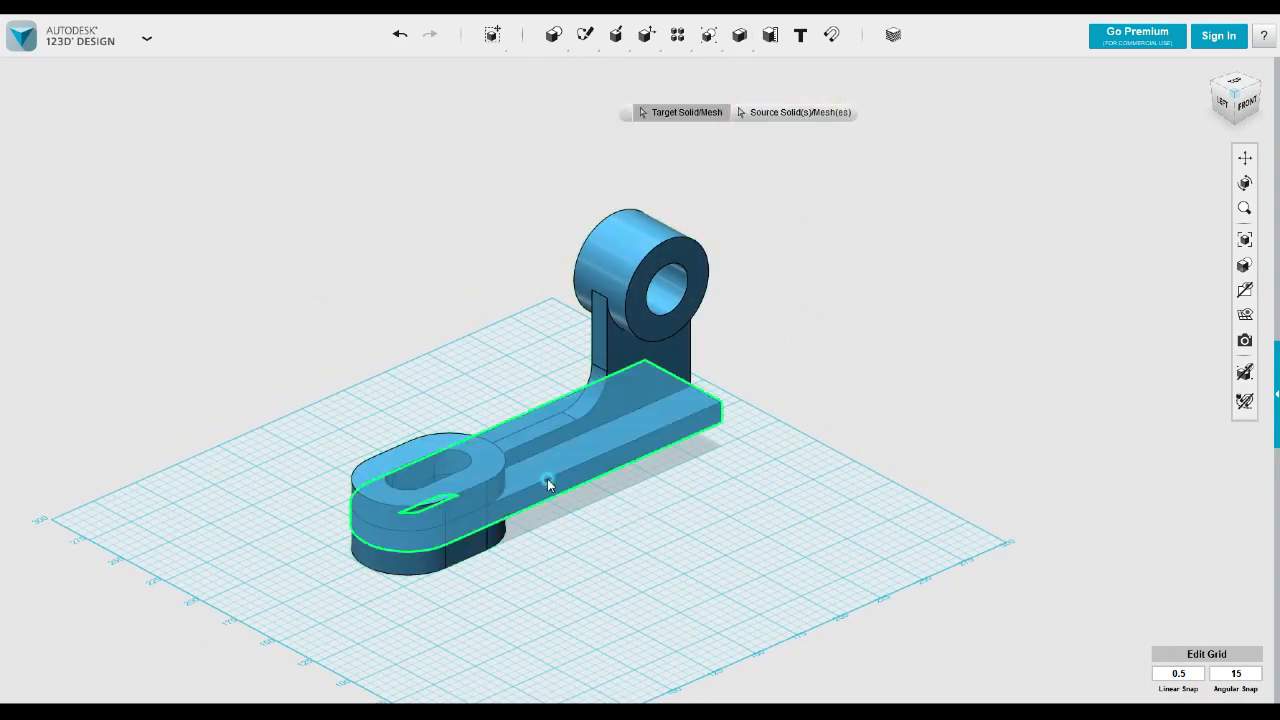
left_click(436, 562)
left_click(558, 534)
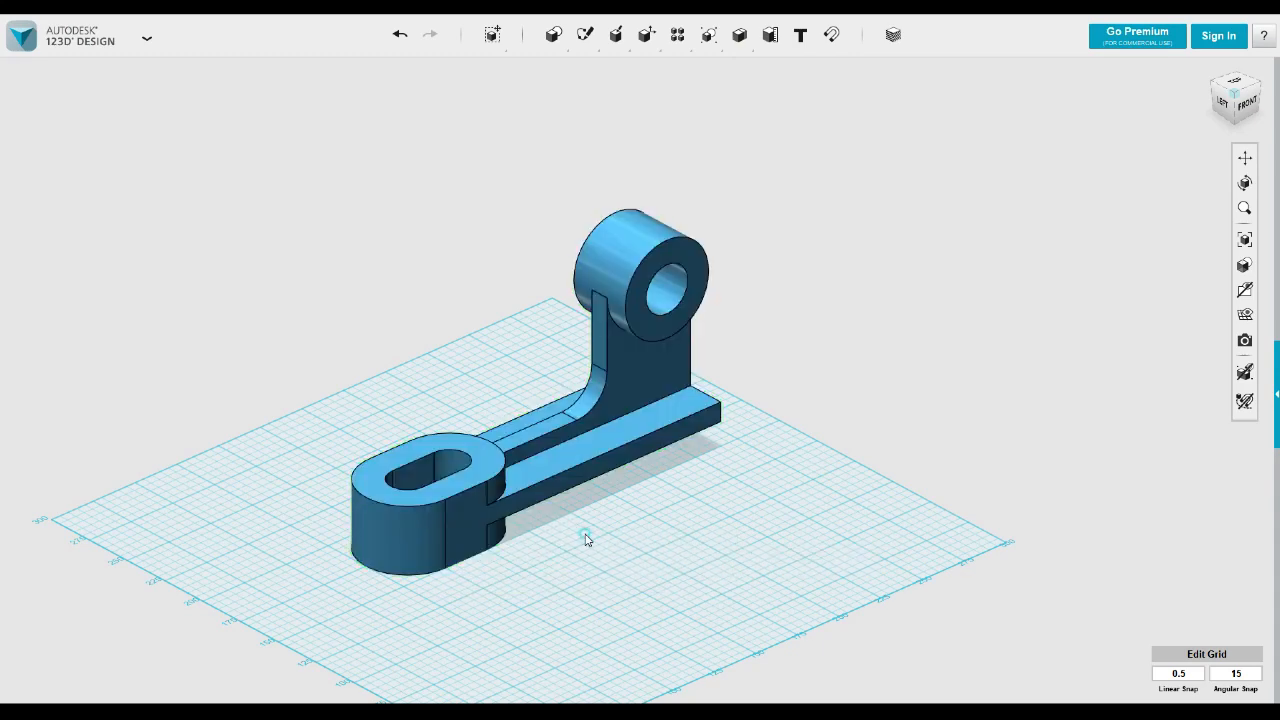
right_click_drag(574, 534, 617, 530)
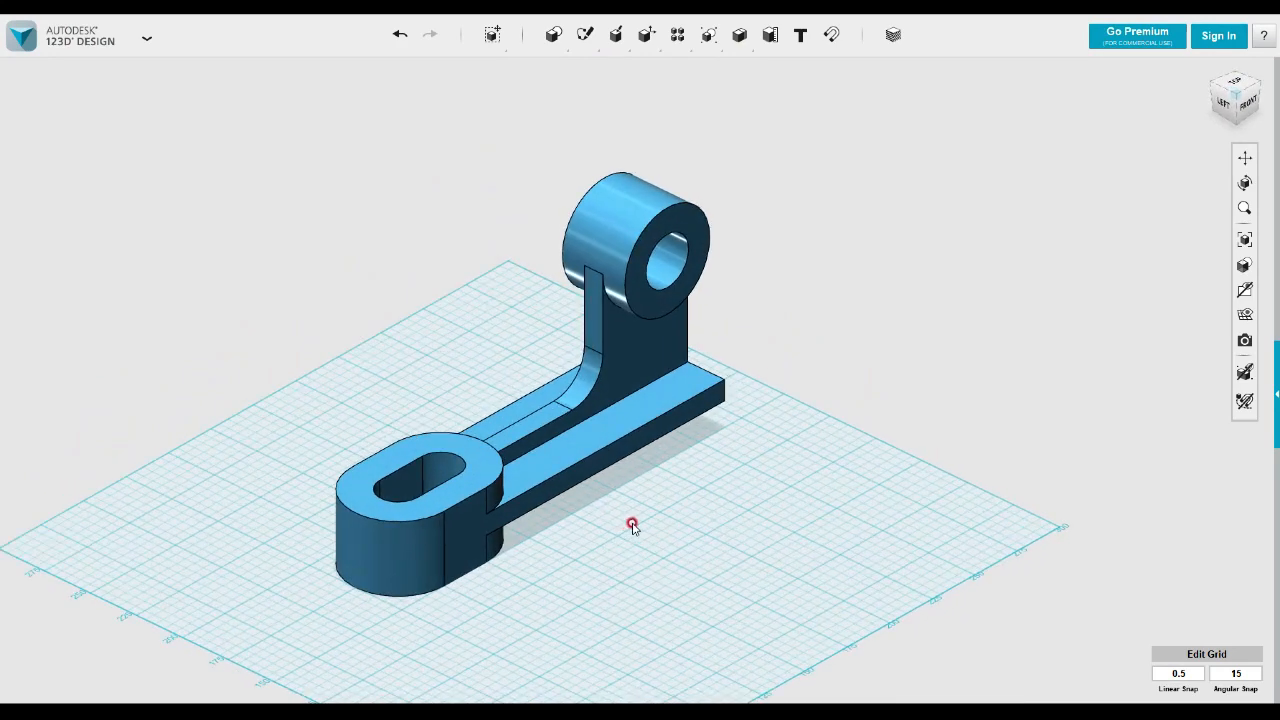
scroll(647, 503, "up", 1)
middle_click_drag(647, 503, 674, 494)
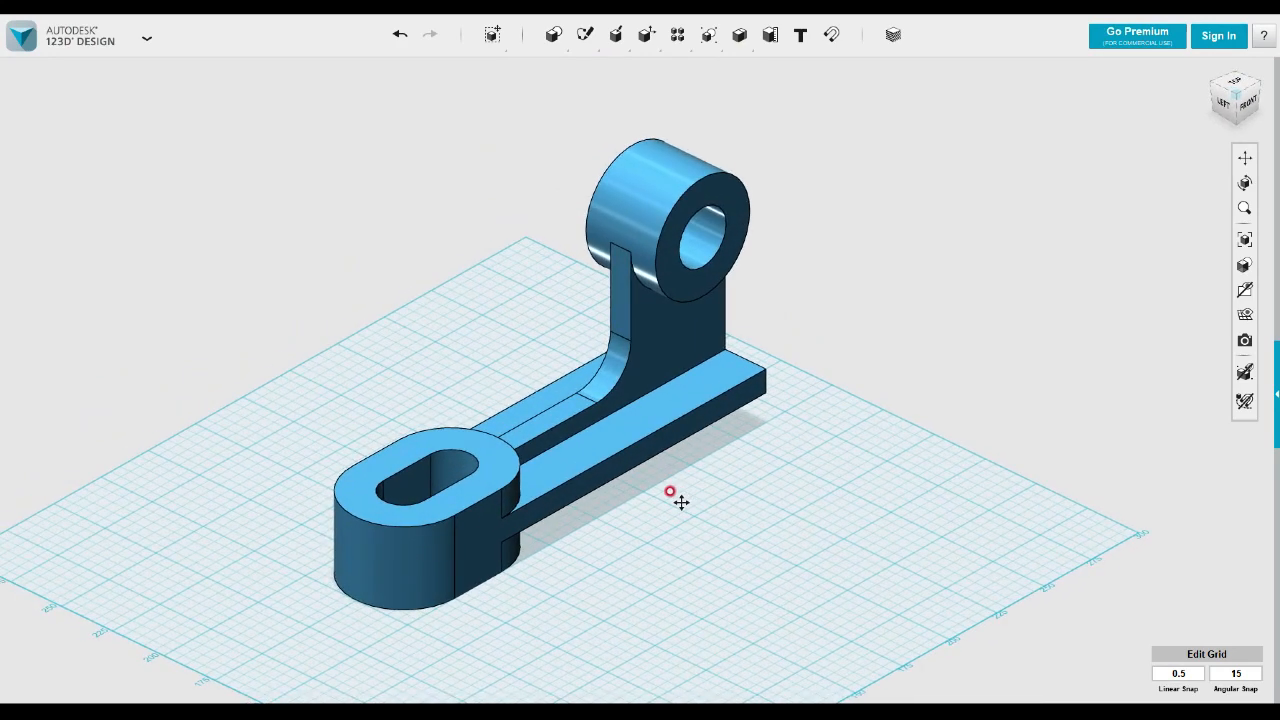